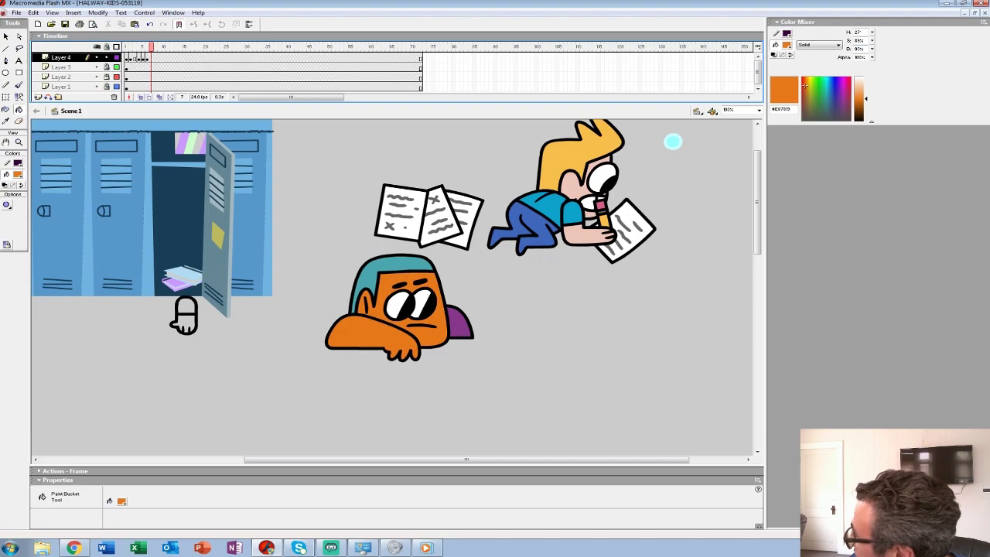
# Minimize the HALWAY-KIDS-053119 document
pyautogui.press('z')
pyautogui.hotkey('ctrl', '-')
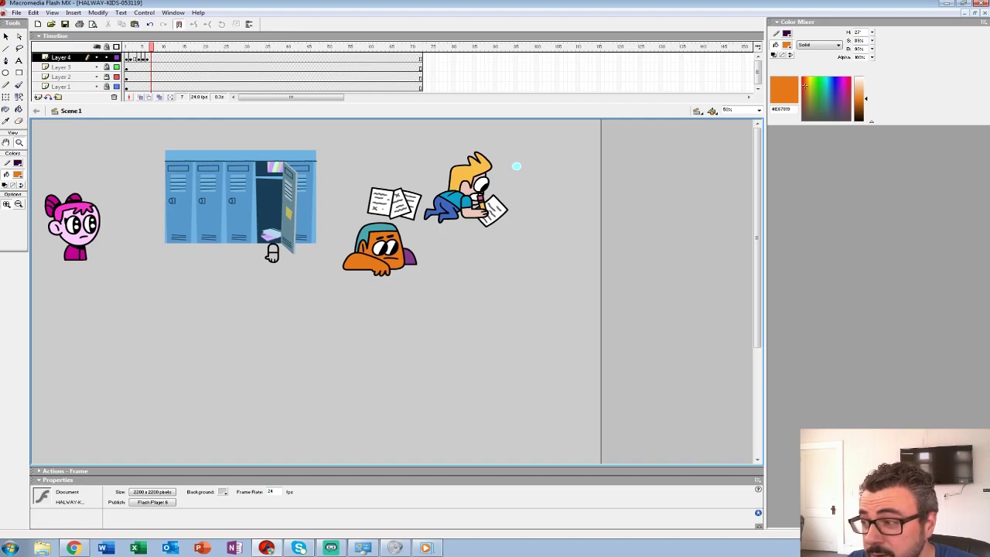
pyautogui.click(965, 12)
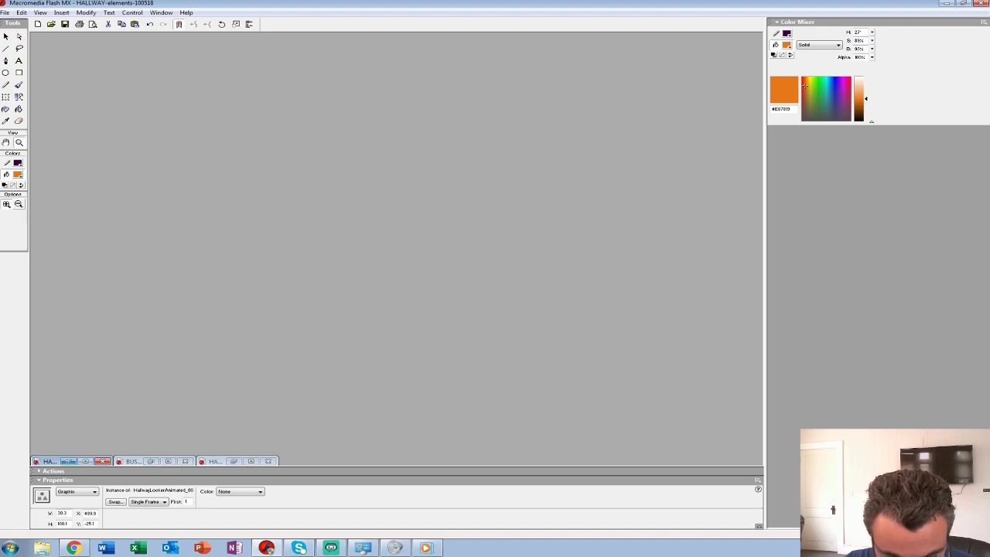
# Open the MRS-VERNON-053119 document from the TEACHERS folder inside BLUD video game's CHARACTER folder
pyautogui.click(22, 12)
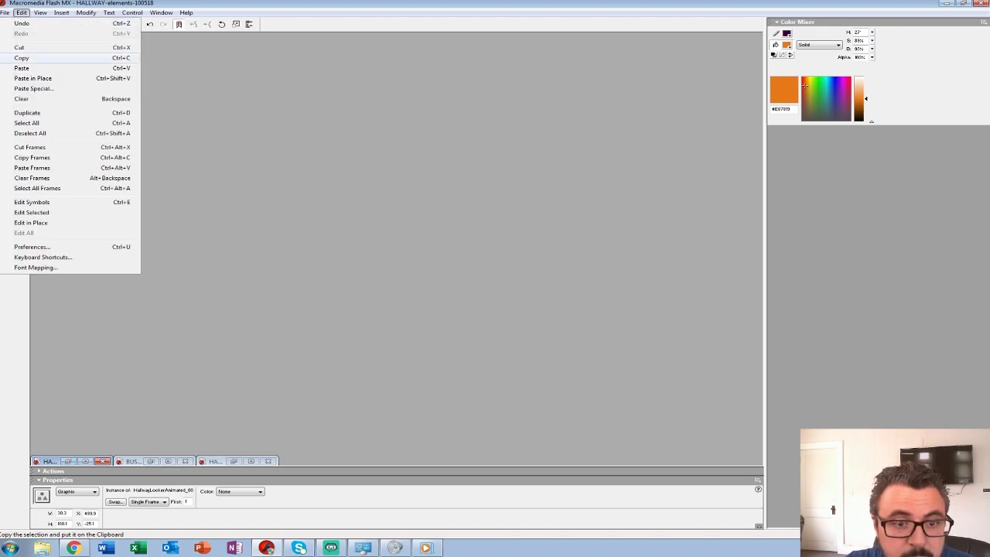
pyautogui.moveTo(6, 13)
pyautogui.click(22, 44)
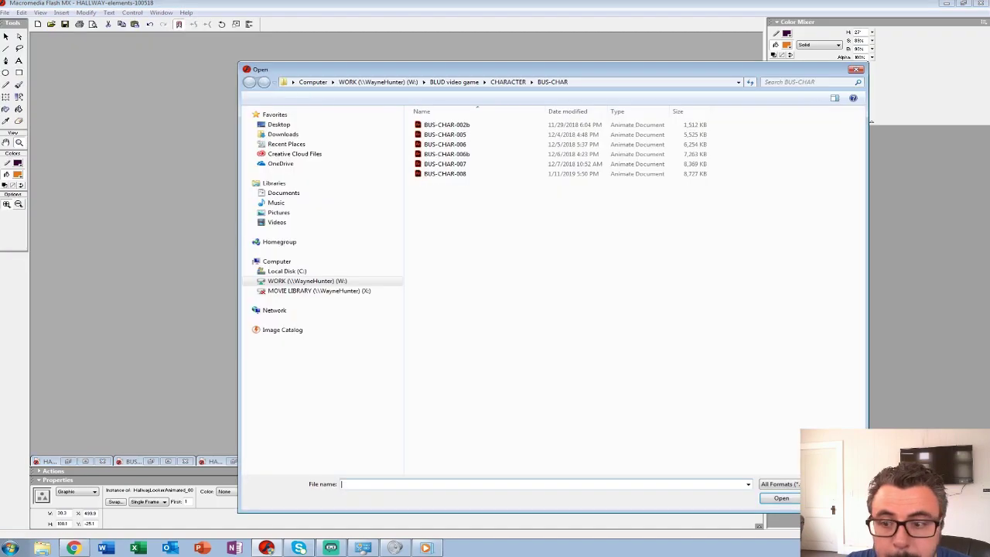
pyautogui.click(507, 81)
pyautogui.click(454, 81)
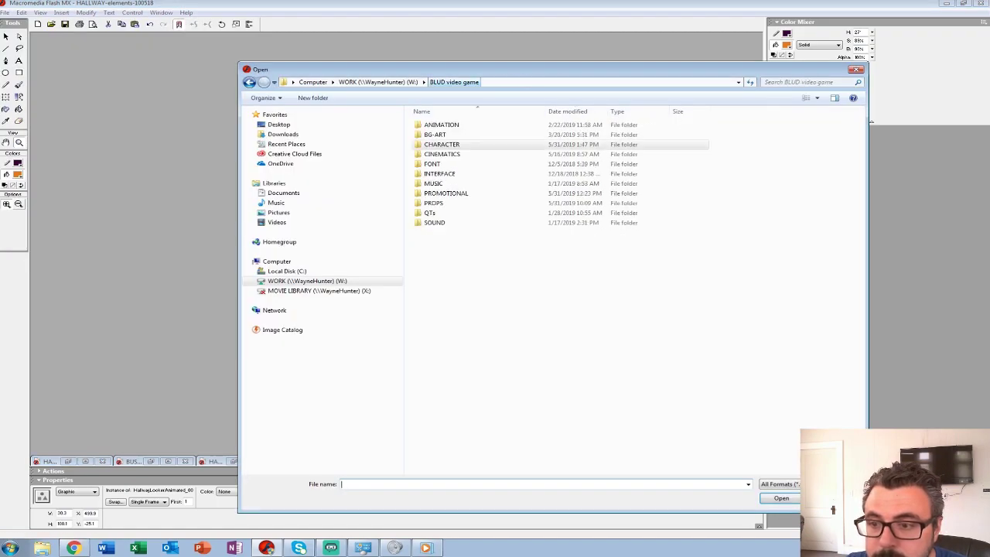
pyautogui.doubleClick(441, 144)
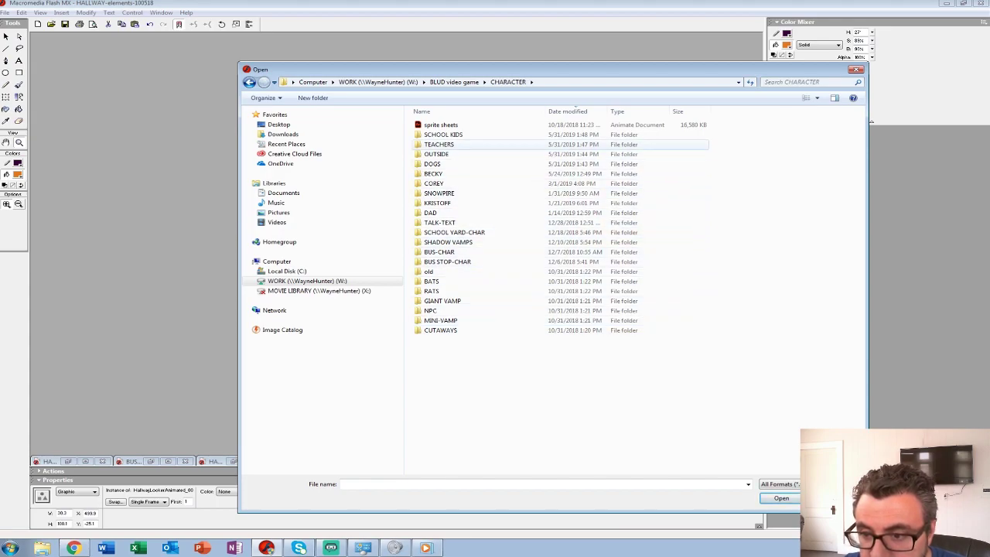
pyautogui.doubleClick(438, 144)
pyautogui.doubleClick(443, 125)
pyautogui.doubleClick(449, 124)
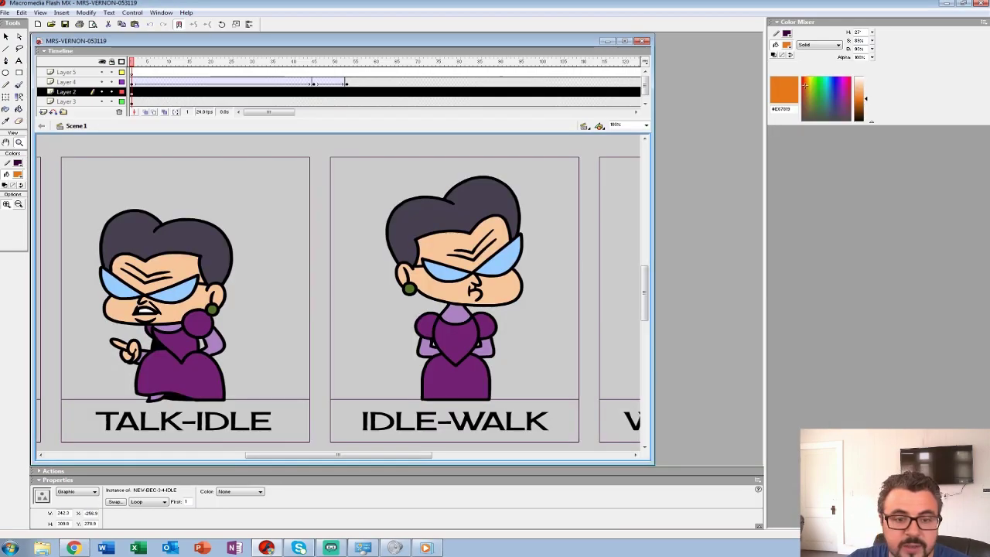
# Show the whole MRS. VERNON-3/4 sheet at 25% and play its main timeline to review all the animations
pyautogui.keyDown('alt'); pyautogui.click(387, 266); pyautogui.keyUp('alt')
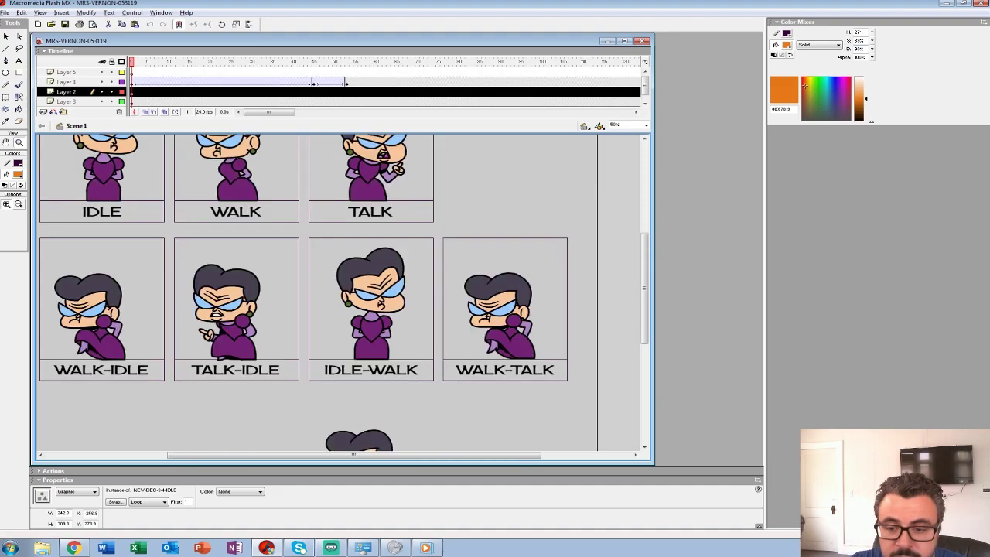
pyautogui.keyDown('alt'); pyautogui.click(387, 265); pyautogui.keyUp('alt')
pyautogui.hotkey('ctrl', 'shift', 'w')
pyautogui.keyDown('alt'); pyautogui.click(293, 239); pyautogui.keyUp('alt')
pyautogui.keyDown('alt'); pyautogui.click(293, 239); pyautogui.keyUp('alt')
pyautogui.click(294, 239)
pyautogui.hotkey('ctrl', '-')
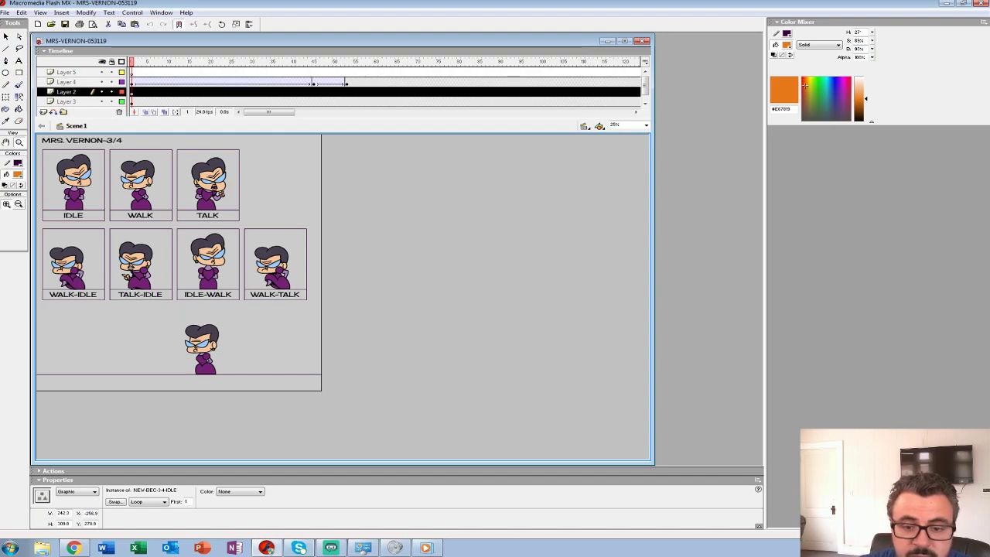
pyautogui.press('Return')
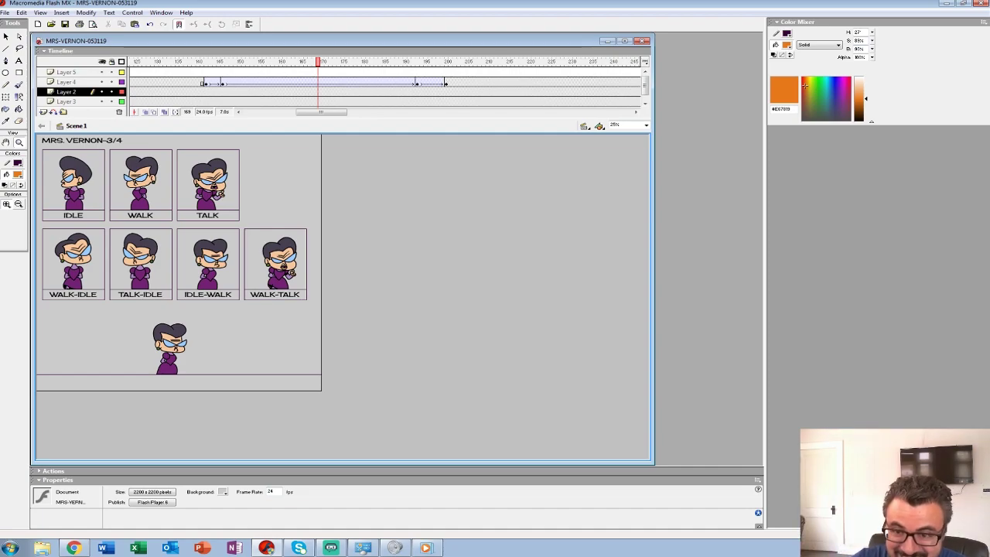
pyautogui.press('Return')
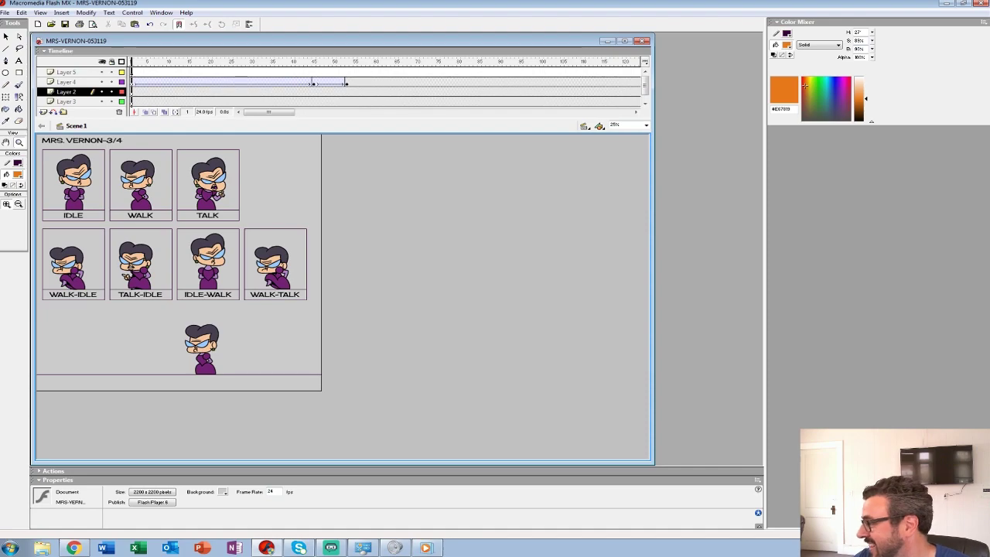
# Open the IDLE character symbol for editing, play its animation, and return to Scene 1
pyautogui.hotkey('ctrl', '=')
pyautogui.press('v')
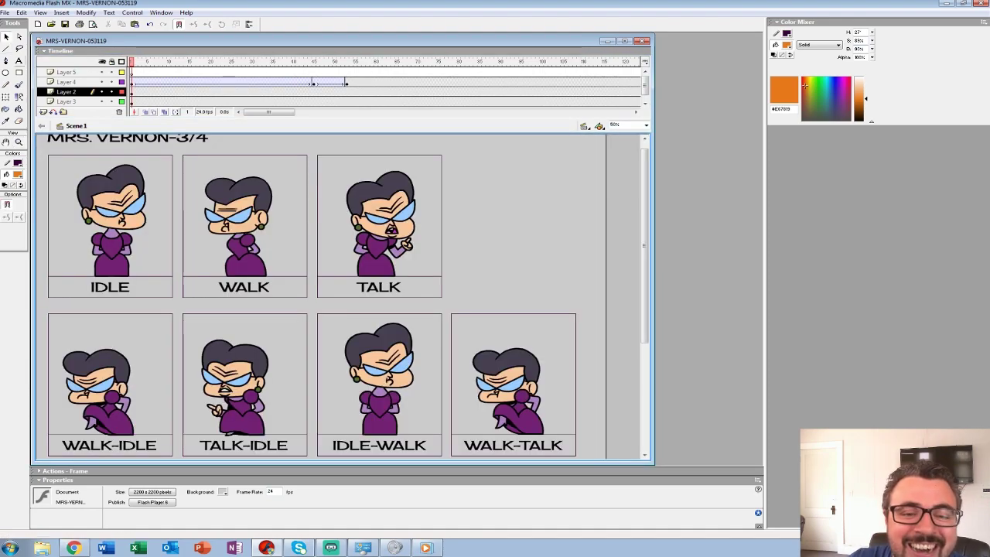
pyautogui.click(124, 218)
pyautogui.rightClick(128, 219)
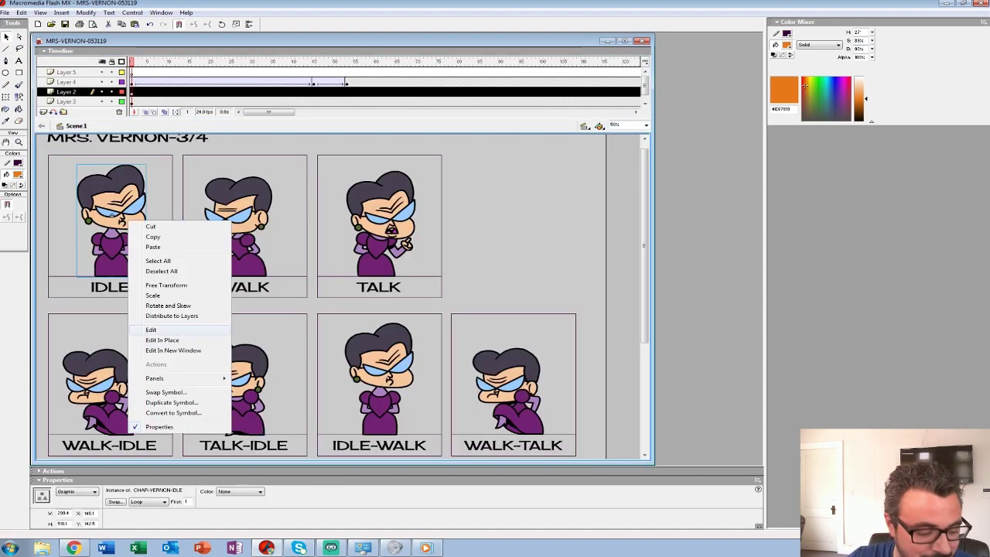
pyautogui.click(155, 330)
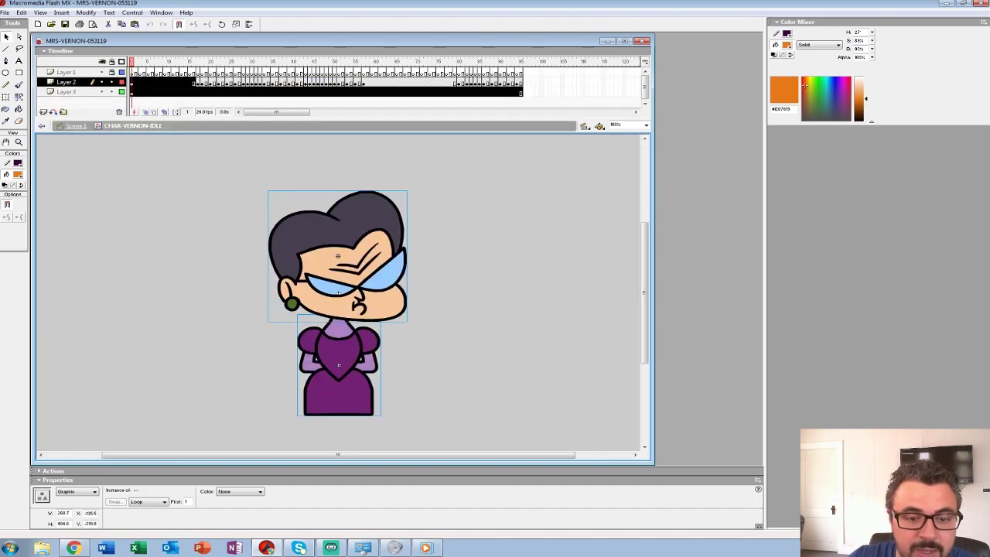
pyautogui.press('z')
pyautogui.keyDown('alt'); pyautogui.click(338, 291); pyautogui.keyUp('alt')
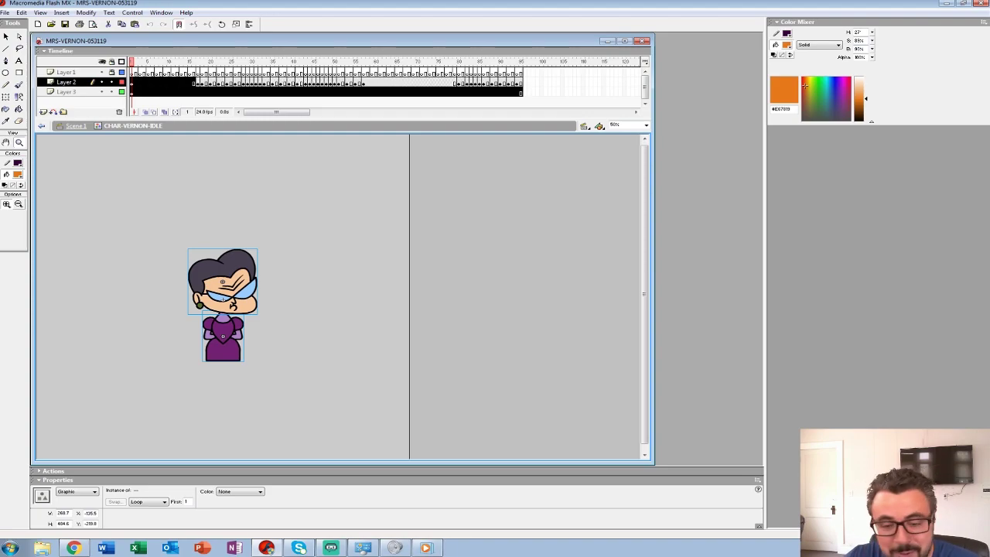
pyautogui.press('Return')
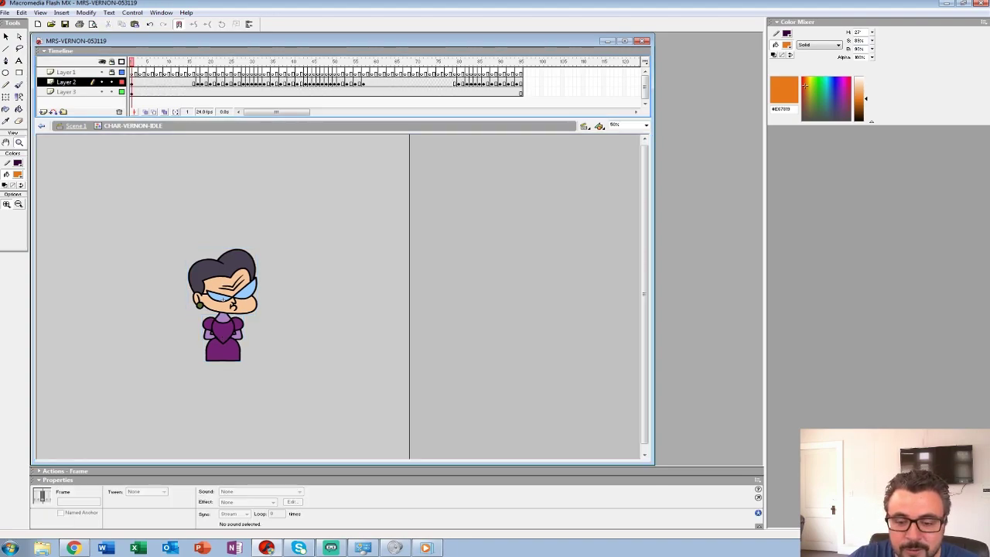
pyautogui.press('Return')
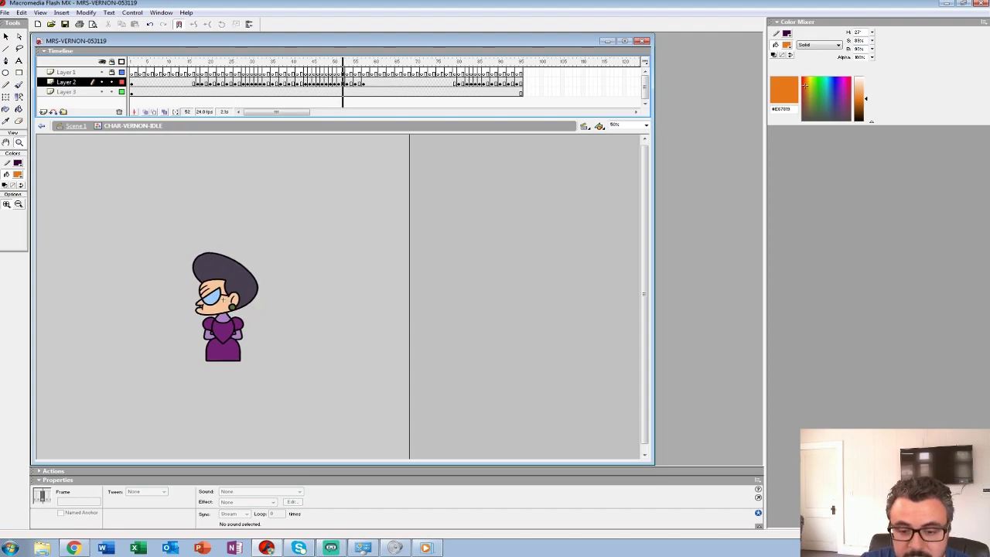
pyautogui.click(76, 126)
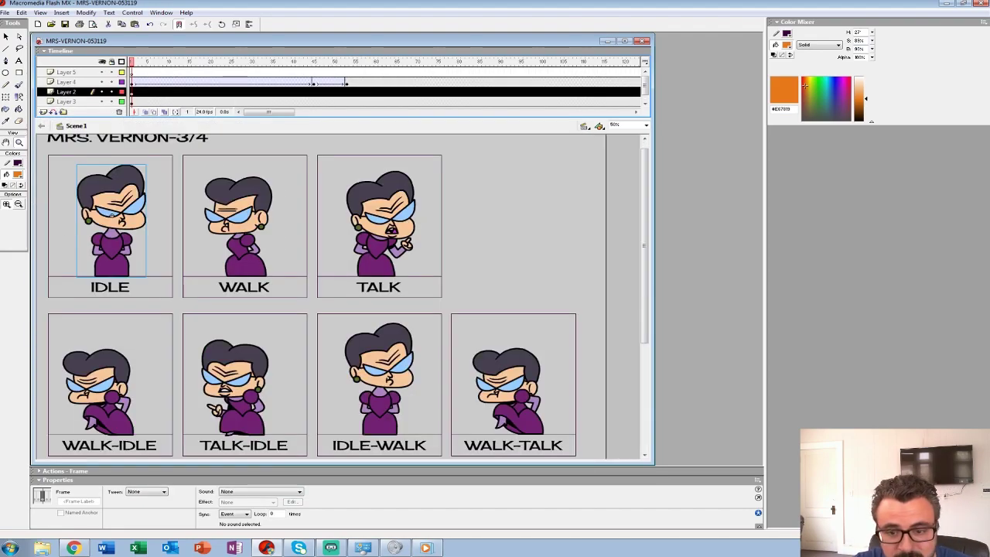
# Play the main timeline, and open the WALK symbol in place to play its walk cycle
pyautogui.hotkey('ctrl', '-')
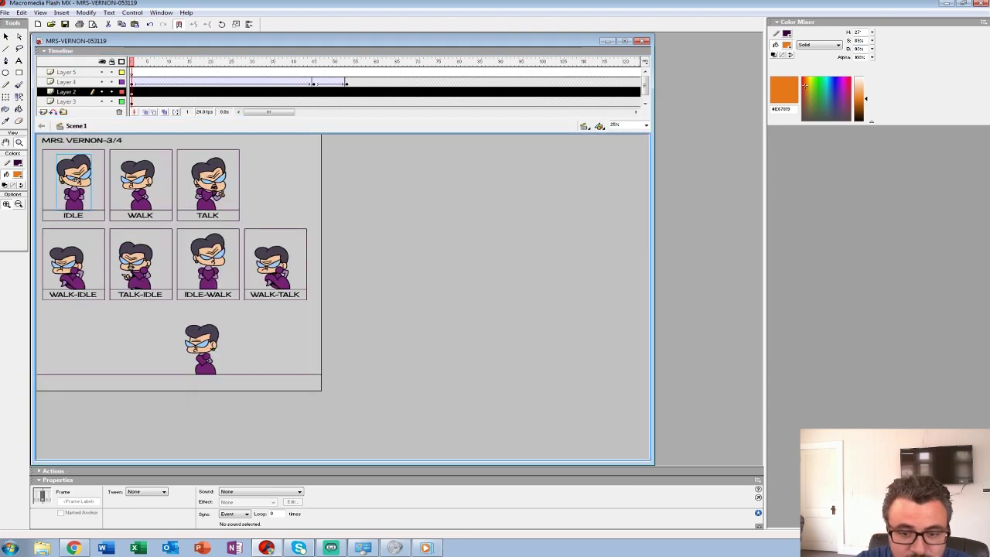
pyautogui.press('Return')
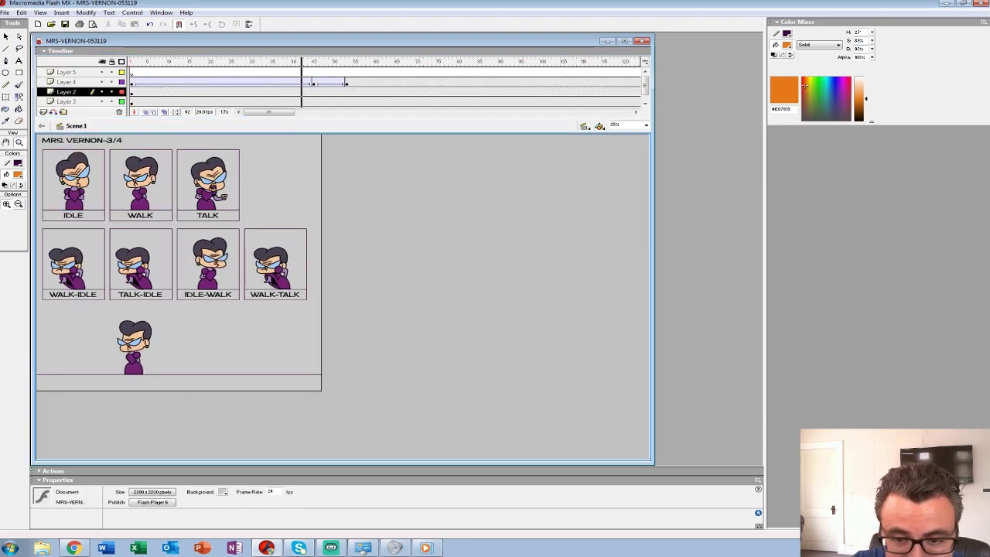
pyautogui.hotkey('ctrl', '=')
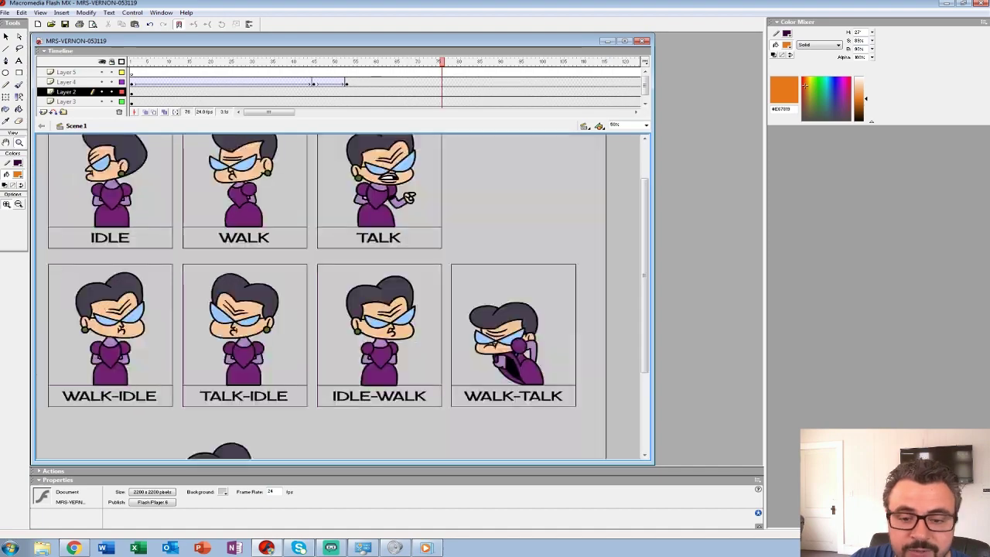
pyautogui.press('v')
pyautogui.doubleClick(244, 213)
pyautogui.press('Return')
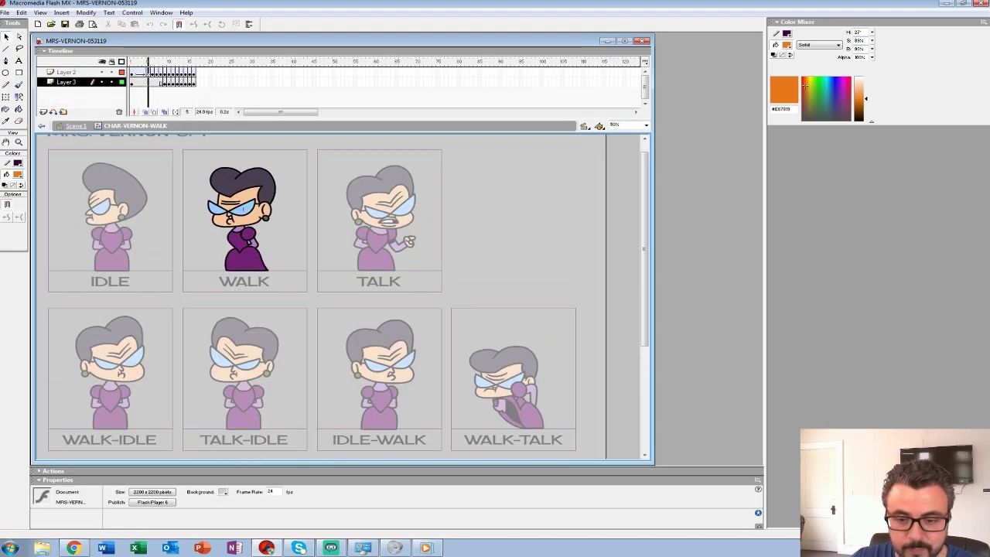
pyautogui.hotkey('ctrl', 'e')
# Open the TALK symbol in place, play its animation, and return to Scene 1
pyautogui.doubleClick(376, 210)
pyautogui.press('Return')
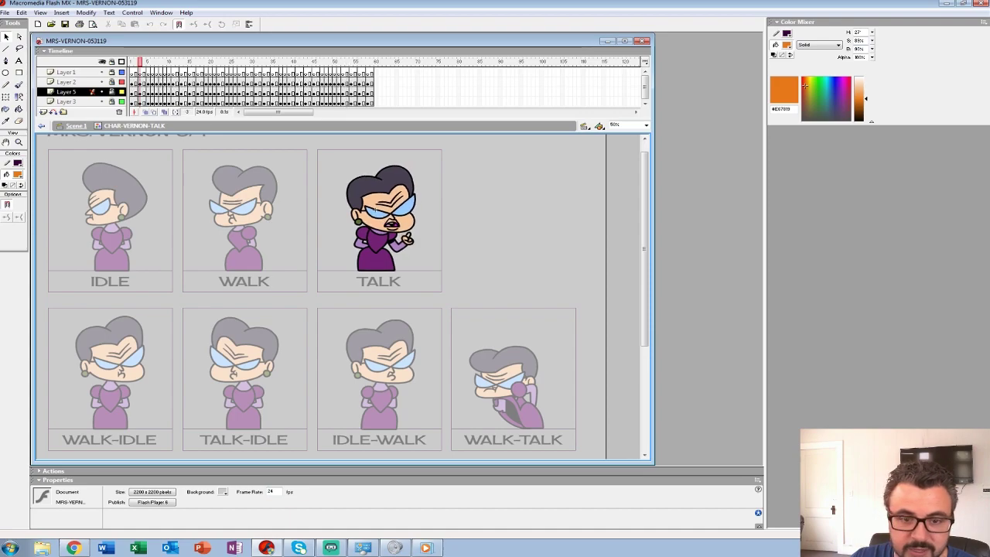
pyautogui.click(76, 125)
# Open the WALK-IDLE transition symbol in place, return to Scene 1, and look over the transition poses
pyautogui.doubleClick(110, 369)
pyautogui.doubleClick(112, 368)
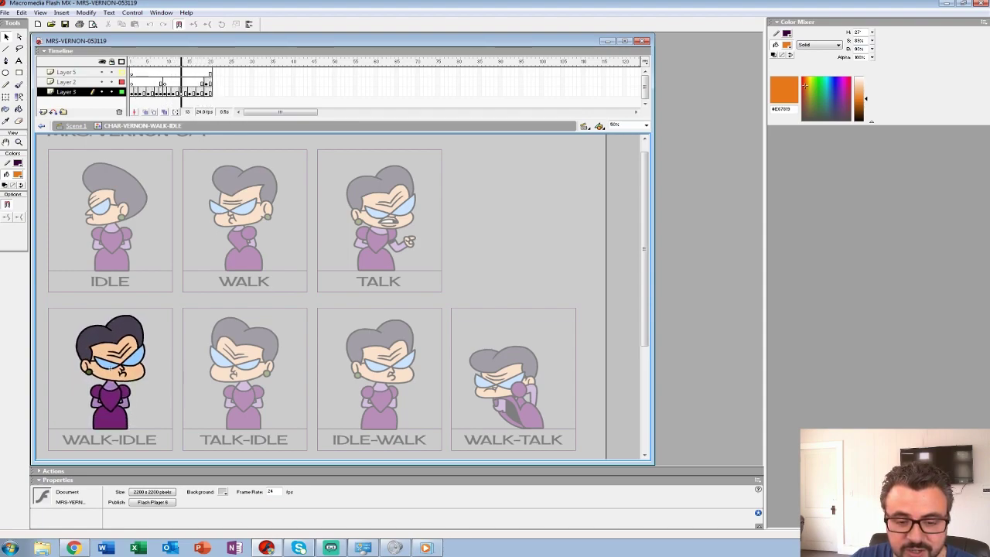
pyautogui.hotkey('ctrl', 'e')
pyautogui.scroll(-3, 325, 296)
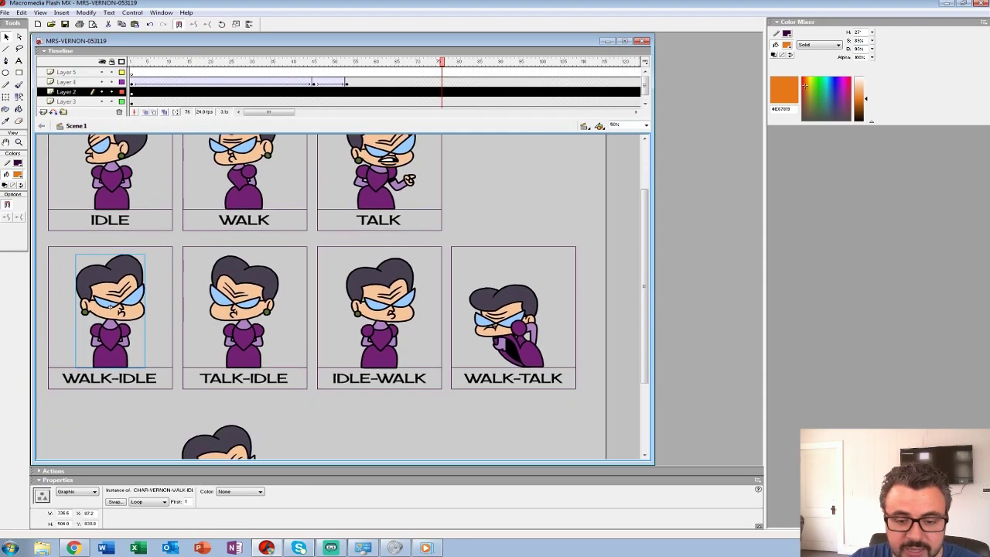
pyautogui.scroll(1, 325, 296)
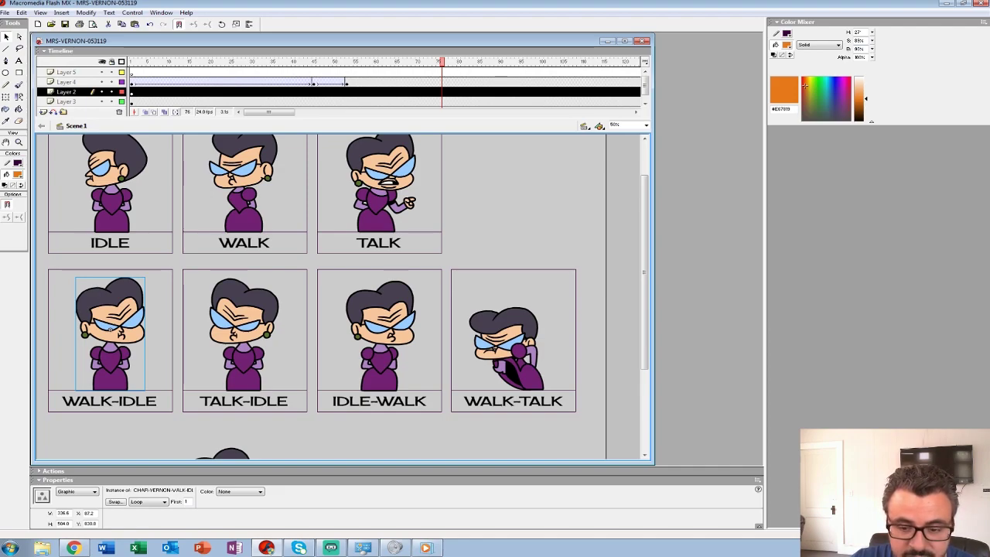
pyautogui.scroll(1, 110, 329)
pyautogui.scroll(-2, 111, 329)
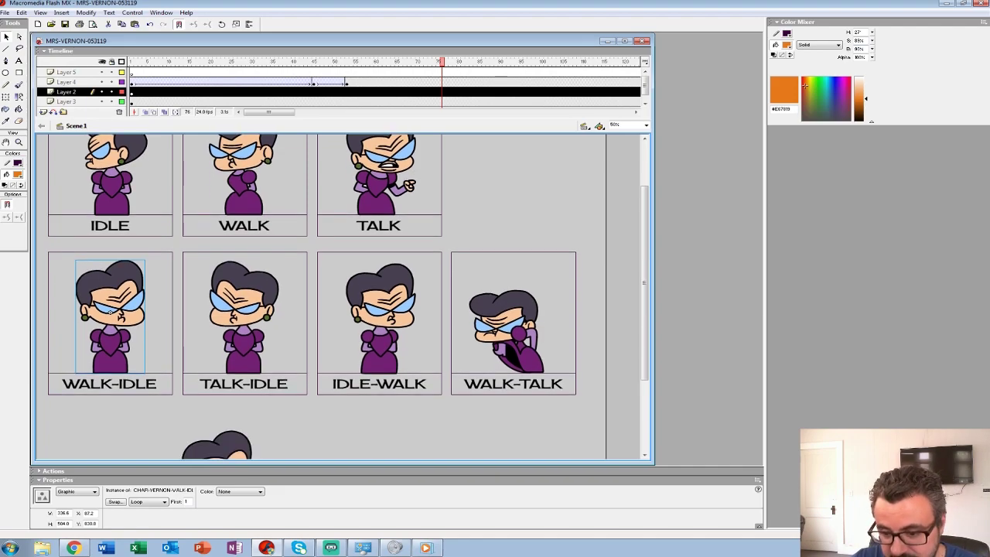
# Replay the main timeline from frame 1 of Layer 4 to examine the full-sheet animation and the walking character
pyautogui.click(18, 142)
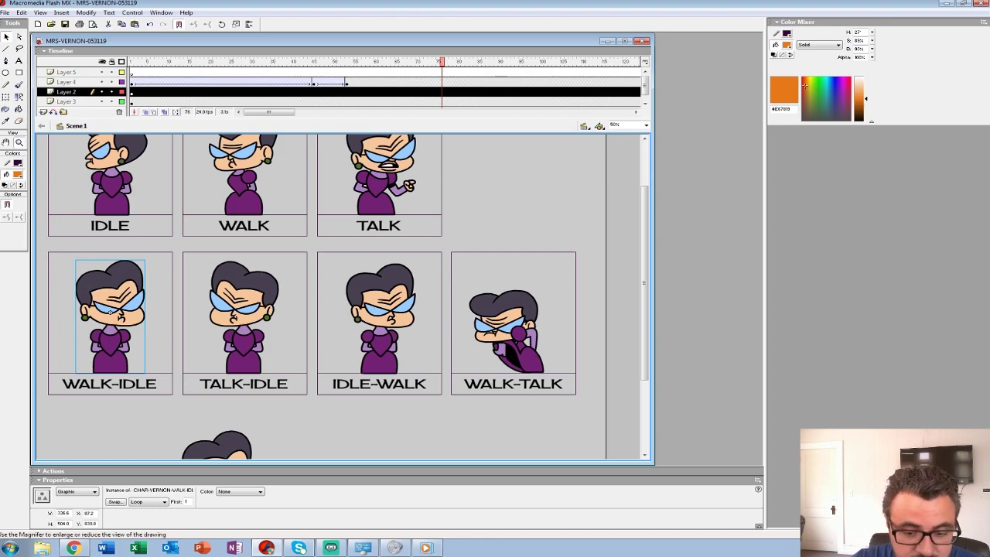
pyautogui.keyDown('alt'); pyautogui.click(232, 263); pyautogui.keyUp('alt')
pyautogui.click(131, 82)
pyautogui.press('Return')
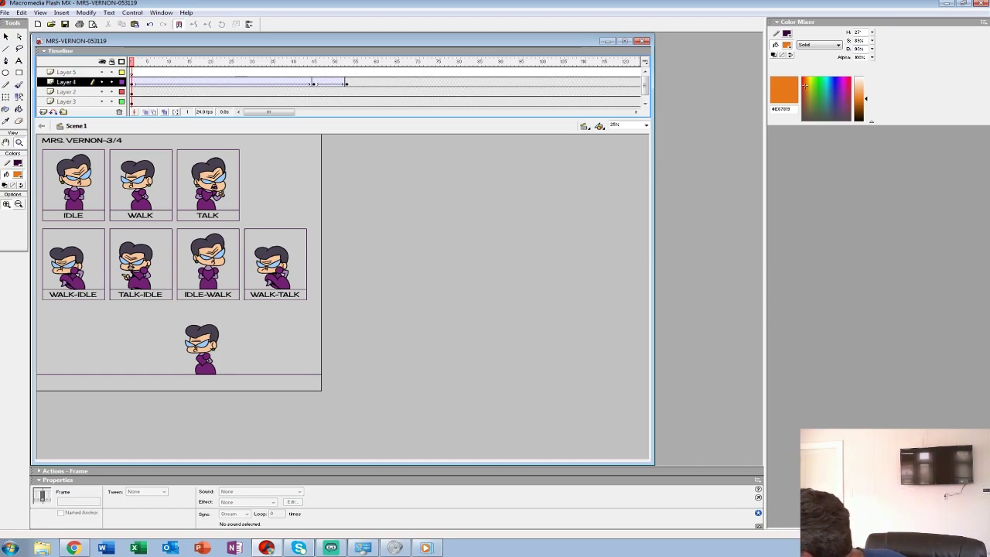
pyautogui.press('Return')
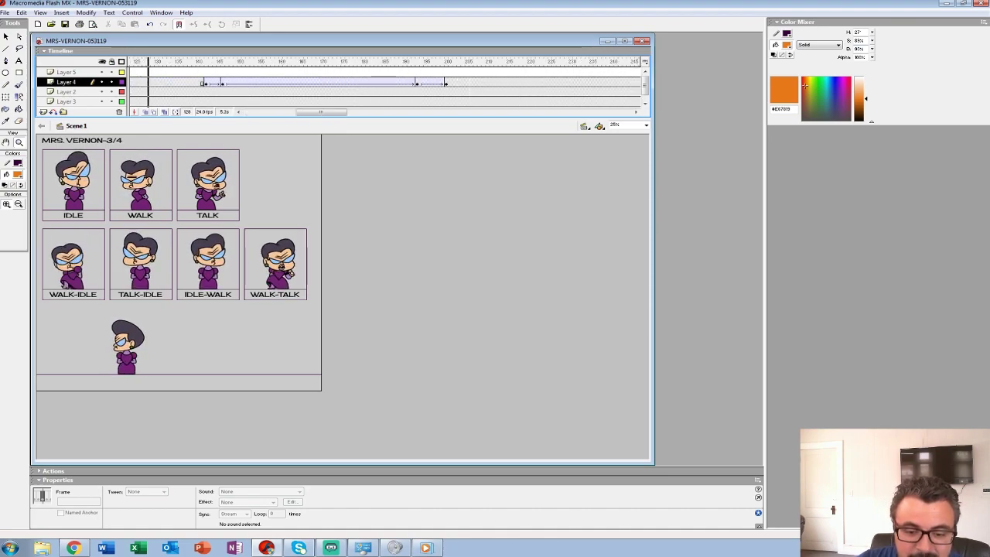
pyautogui.hotkey('ctrl', '=')
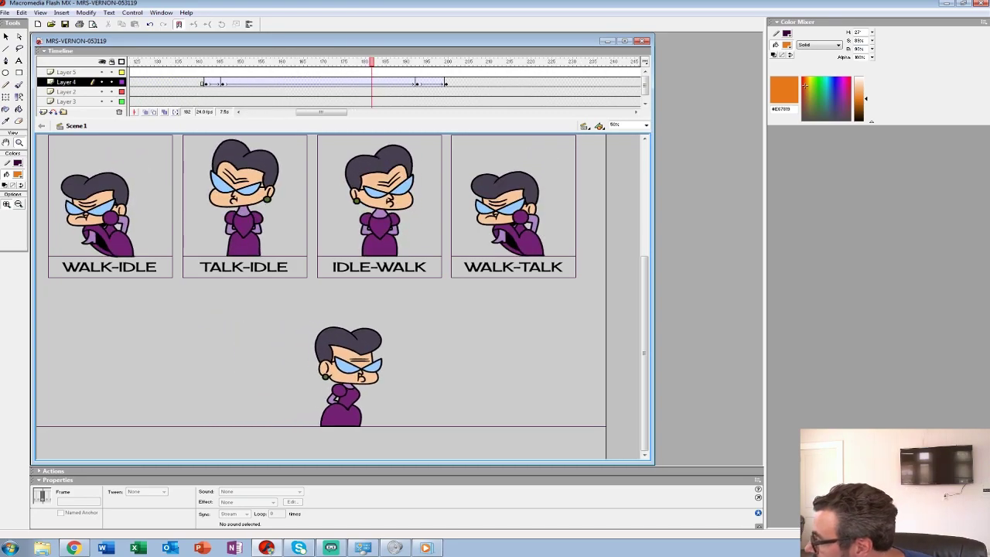
pyautogui.hotkey('ctrl', '-')
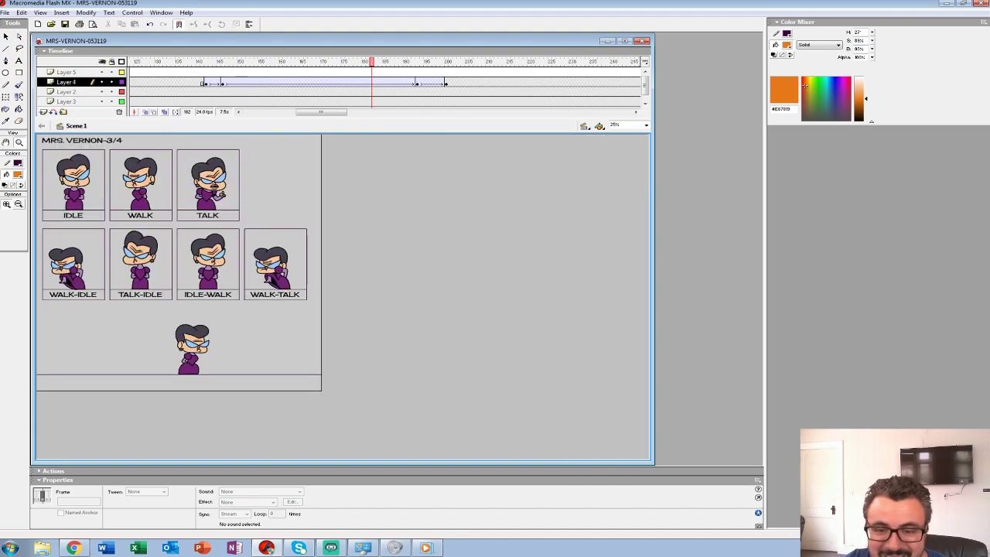
# Rewind the main timeline to frame 1 and minimize the MRS-VERNON-053119 document
pyautogui.moveTo(372, 62); pyautogui.dragTo(129, 61)
pyautogui.hotkey('ctrl', '=')
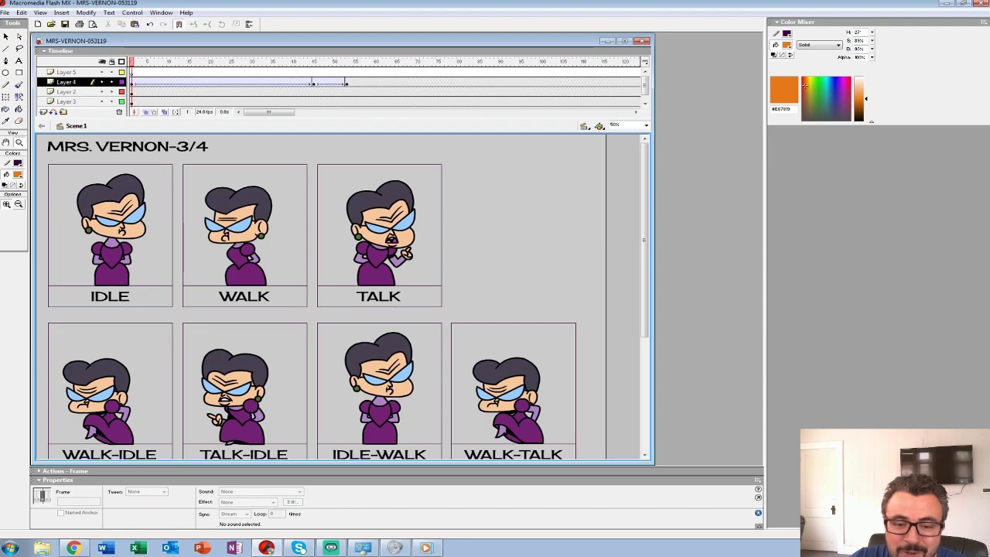
pyautogui.hotkey('ctrl', '-')
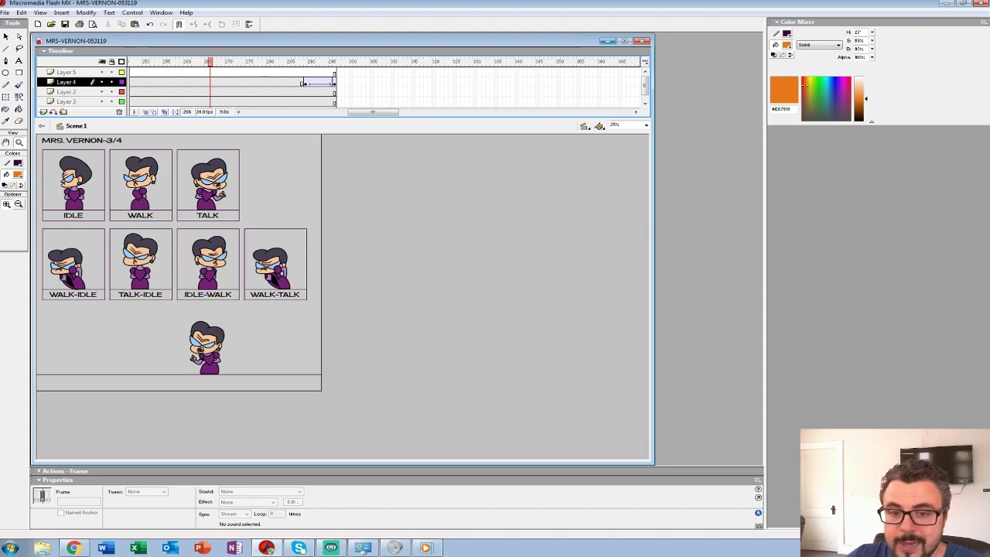
pyautogui.moveTo(210, 61); pyautogui.dragTo(131, 61)
pyautogui.click(608, 40)
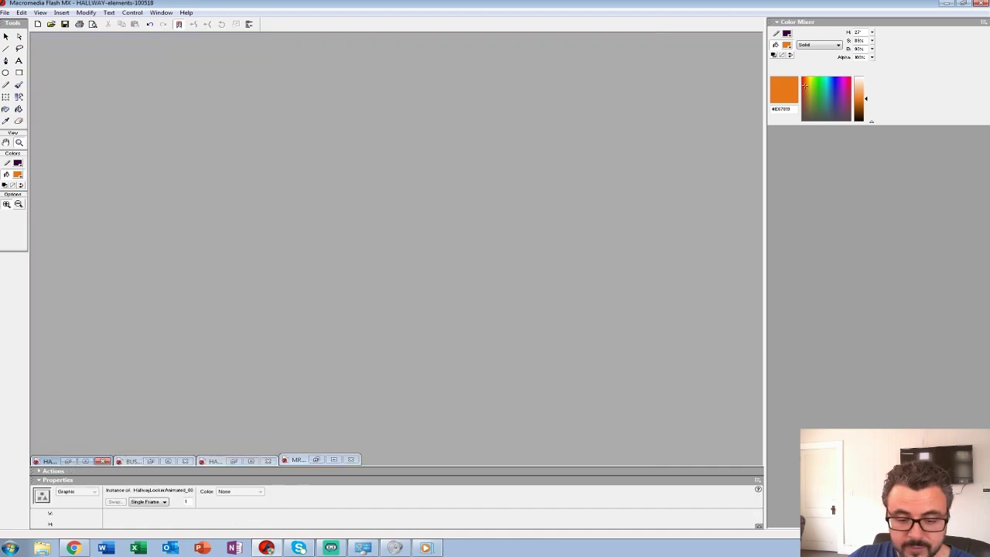
# Restore the HALWAY-KIDS-053119 document, move to frame 4, and view the hallway kids artwork at 50% zoom
pyautogui.click(233, 460)
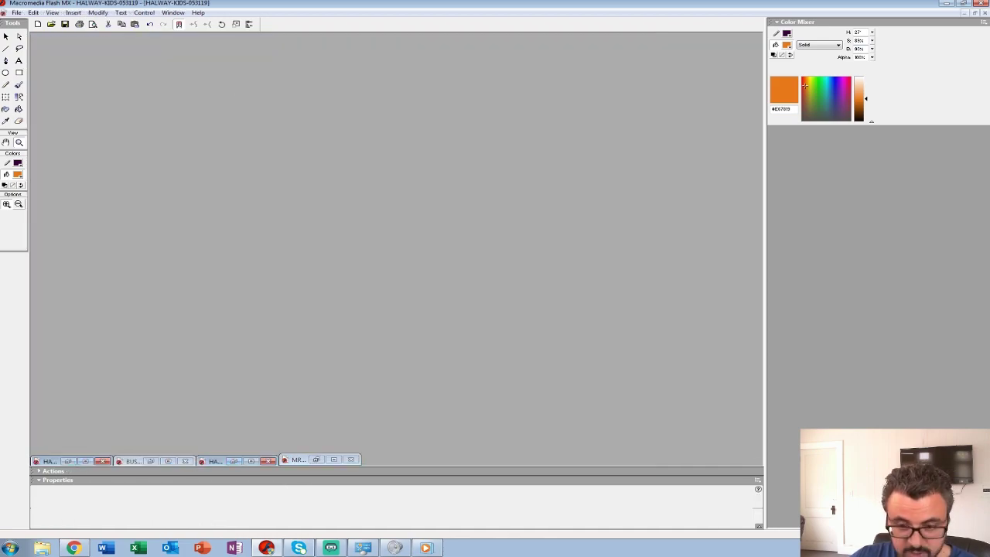
pyautogui.press(',')
pyautogui.press(',')
pyautogui.press(',')
pyautogui.press('.')
pyautogui.press(',')
pyautogui.hotkey('ctrl', '1')
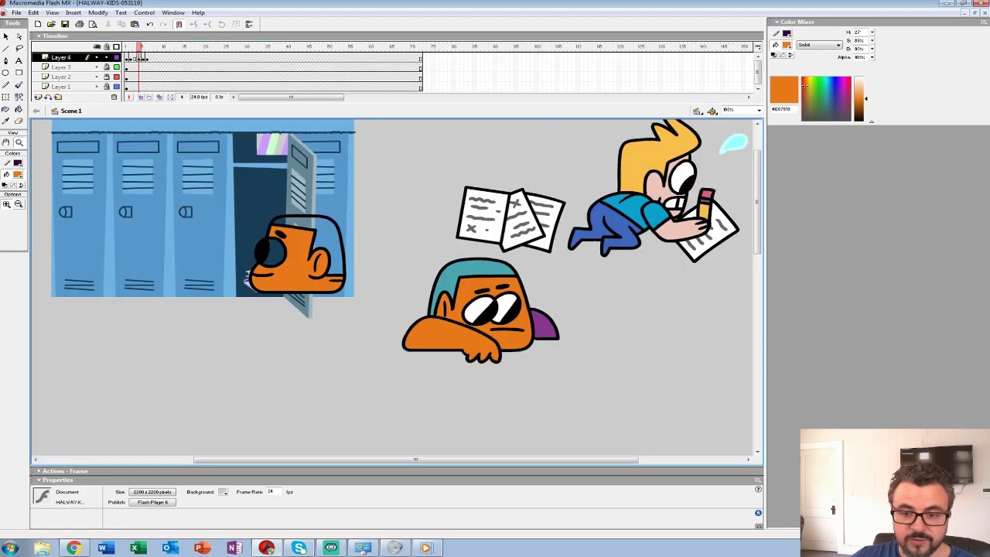
pyautogui.hotkey('ctrl', '-')
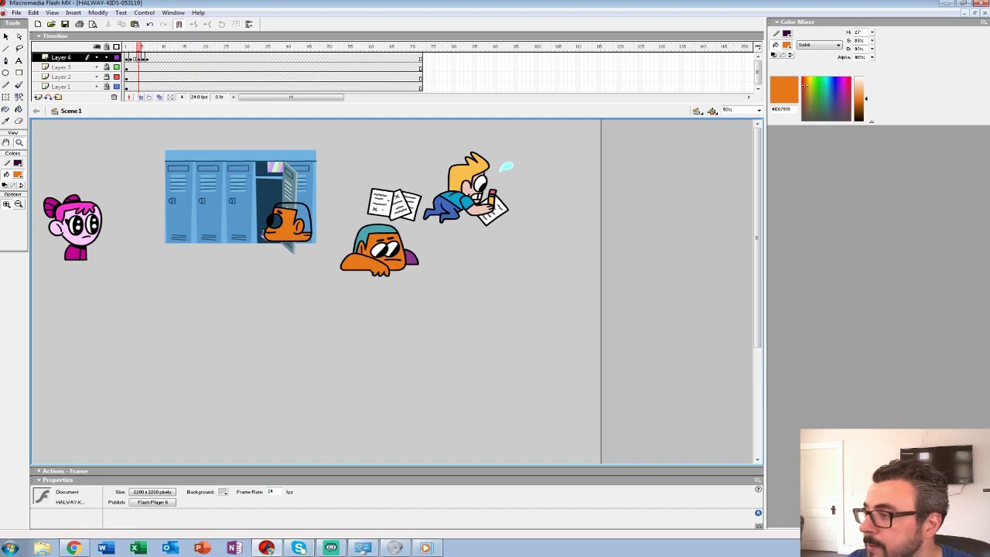
pyautogui.click(16, 12)
pyautogui.click(29, 44)
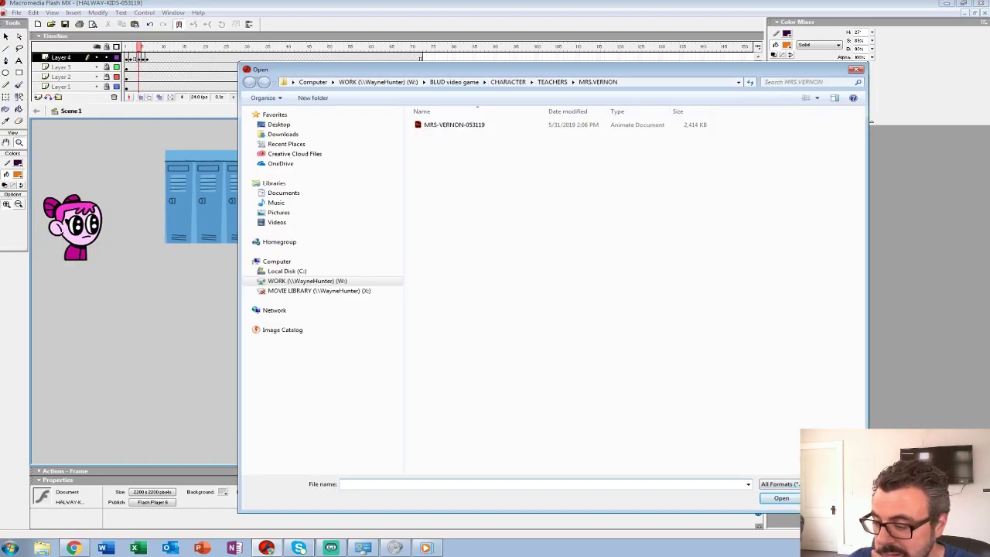
pyautogui.press('Escape')
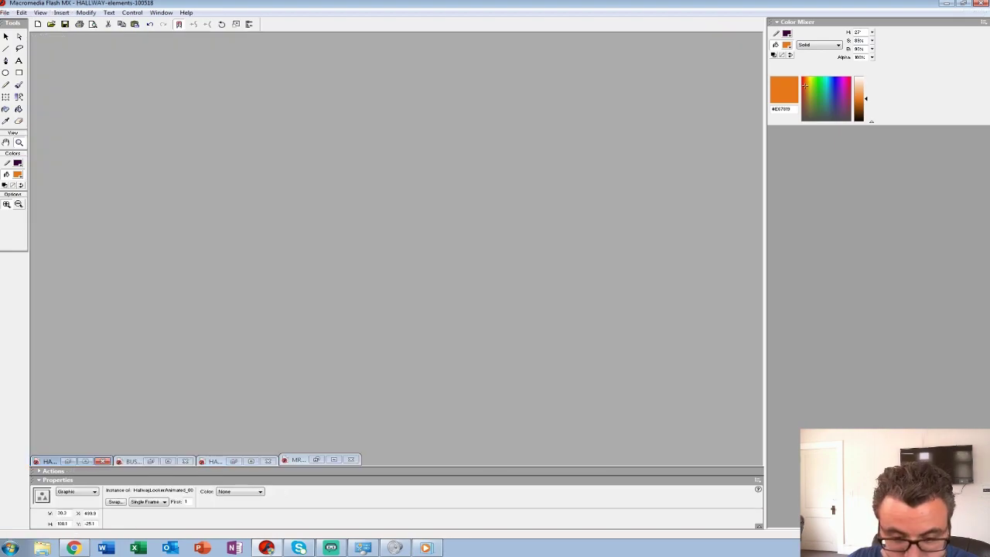
pyautogui.click(235, 461)
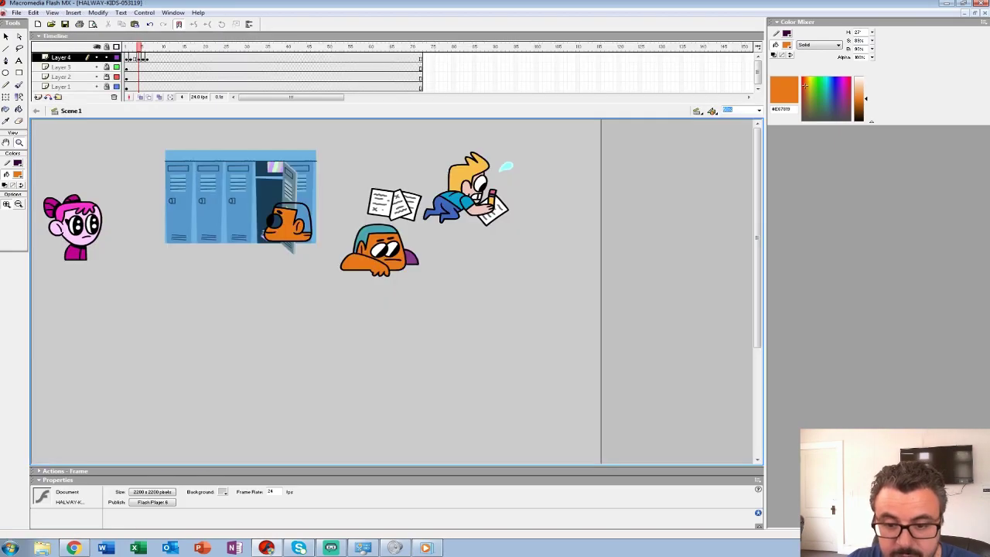
# Start opening a file and browse up from the MRS.VERNON folder to the CHARACTER folder
pyautogui.click(16, 12)
pyautogui.click(23, 44)
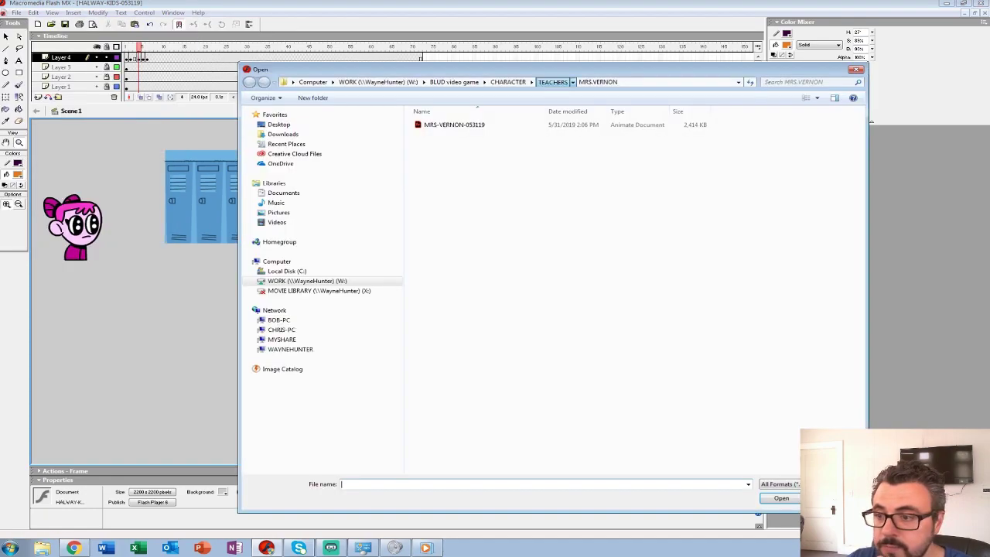
pyautogui.click(552, 82)
pyautogui.click(507, 82)
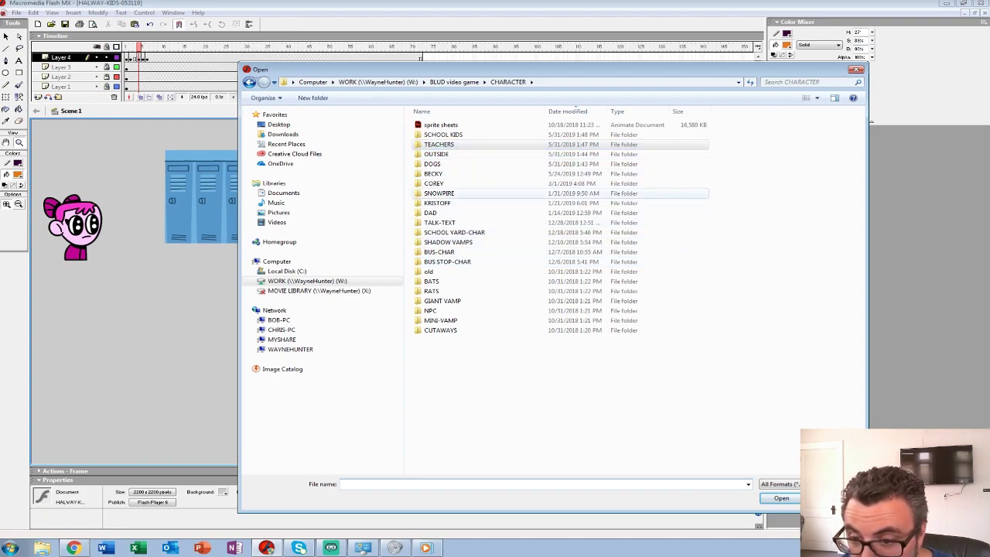
# Browse from the BLUD video game folder to the hallway files and bring up the HALLWAY-elements-100518 document
pyautogui.click(454, 82)
pyautogui.click(435, 135)
pyautogui.doubleClick(435, 135)
pyautogui.doubleClick(438, 183)
pyautogui.click(462, 135)
pyautogui.press('Return')
pyautogui.click(584, 292)
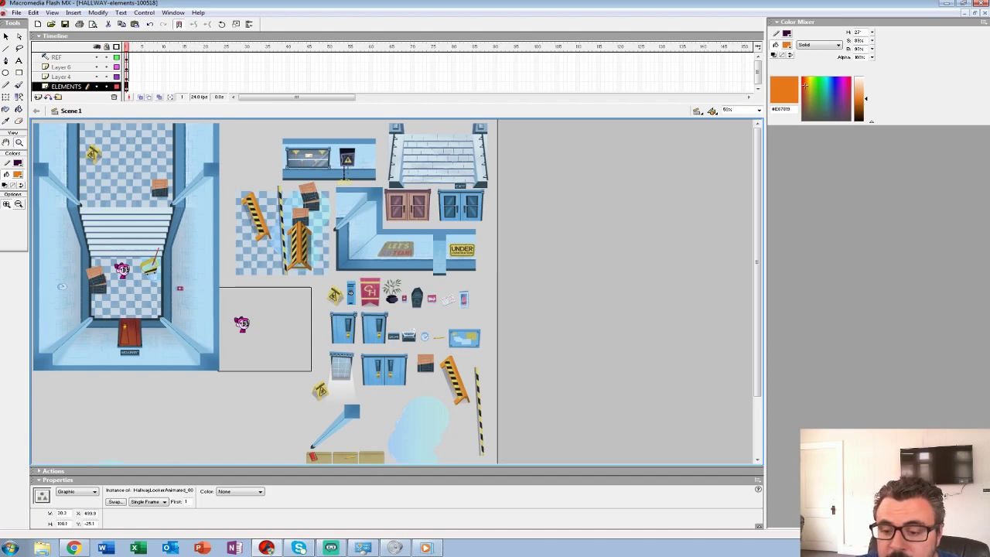
# Open the HallwayDoubleDoor_entrance symbol in place, play its opening and closing animation, and return to Scene 1
pyautogui.hotkey('ctrl', '1')
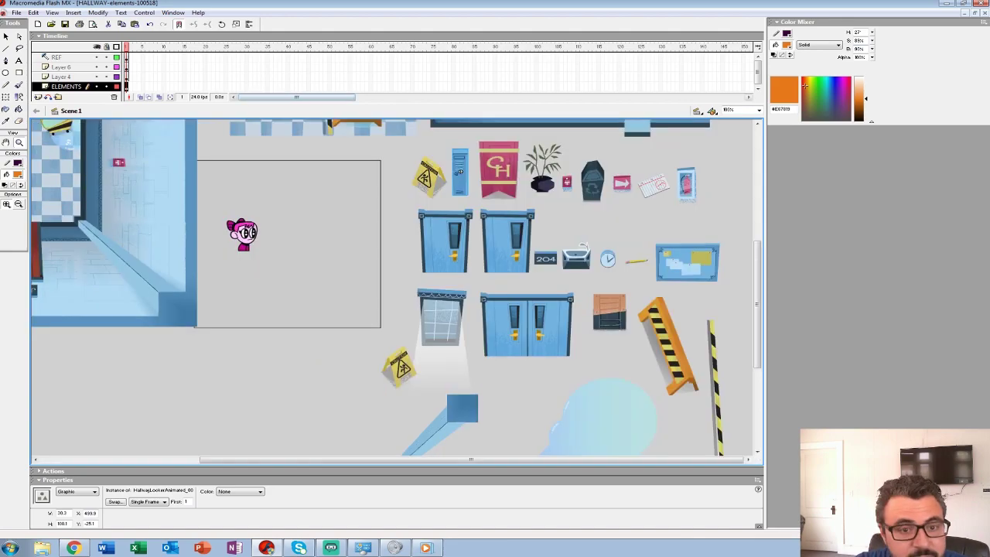
pyautogui.doubleClick(506, 328)
pyautogui.press('Return')
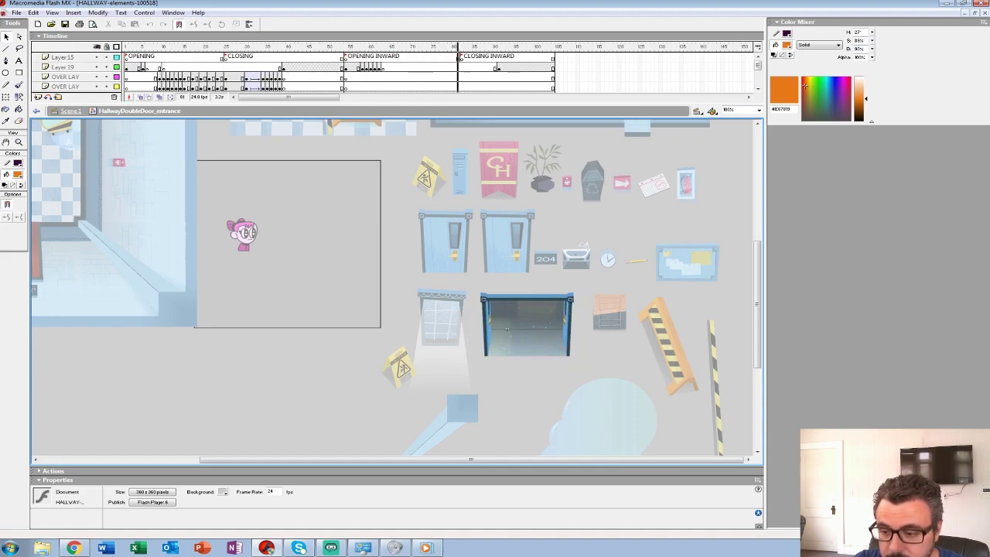
pyautogui.doubleClick(585, 332)
# Open the HallwayCrateAnimated_001 symbol in place, play its animation, and return to Scene 1
pyautogui.click(609, 312)
pyautogui.doubleClick(609, 311)
pyautogui.press('Return')
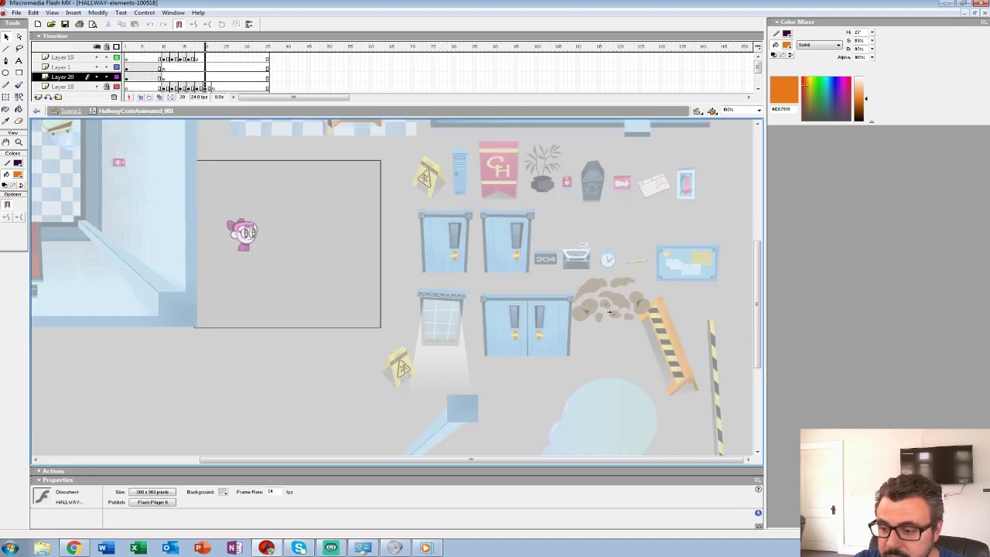
pyautogui.doubleClick(609, 311)
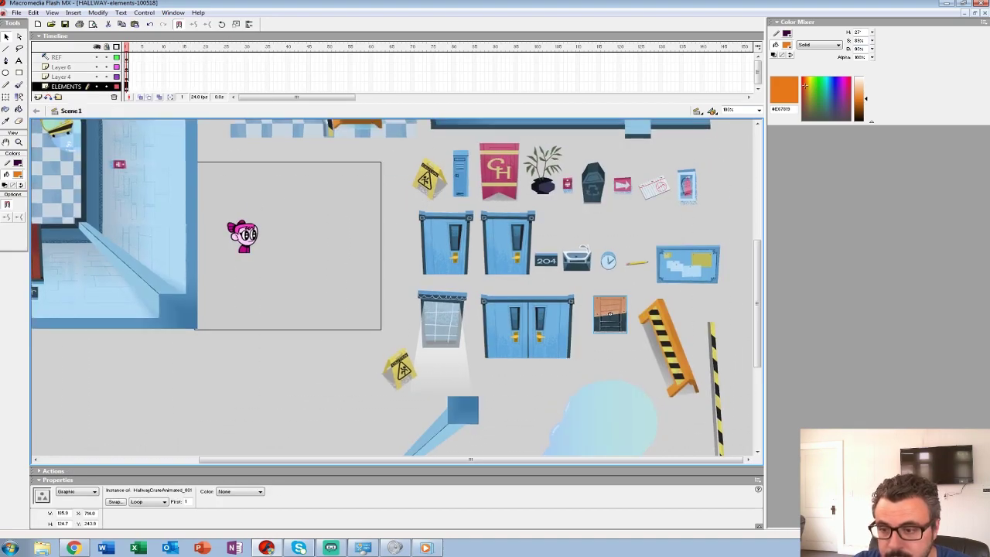
# Open the HallwayWaterFountain_001 symbol in place, play the water animation, and return to Scene 1
pyautogui.scroll(4, 609, 312)
pyautogui.scroll(-3, 610, 382)
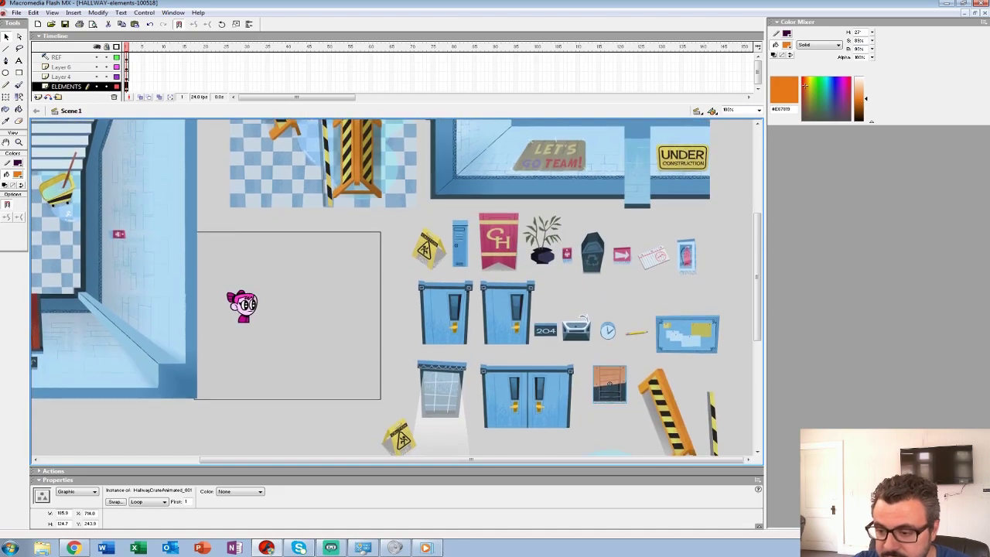
pyautogui.doubleClick(576, 330)
pyautogui.press('Return')
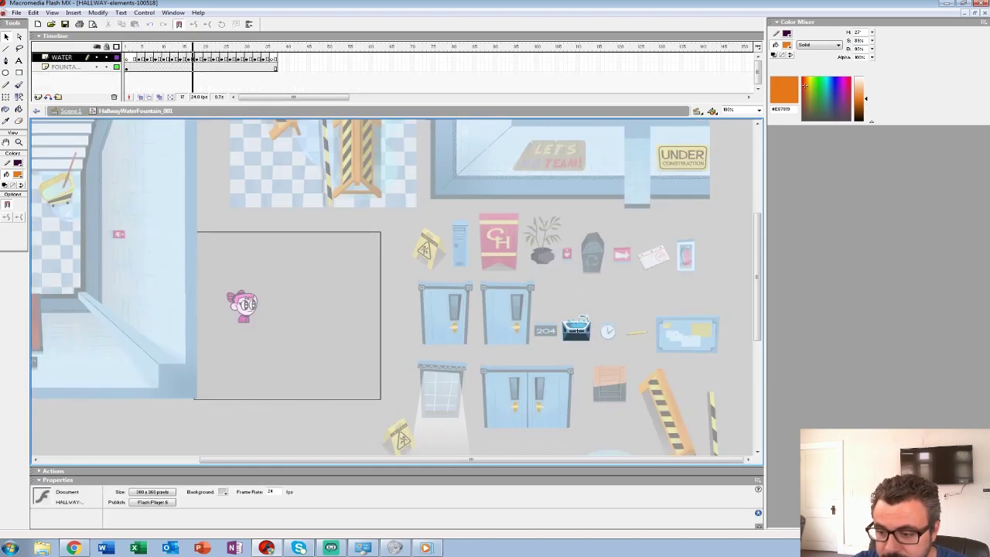
pyautogui.doubleClick(592, 294)
# Look over the remaining hallway elements and minimize the HALLWAY-elements-100518 document
pyautogui.scroll(-3, 593, 294)
pyautogui.moveTo(592, 160); pyautogui.dragTo(610, 456)
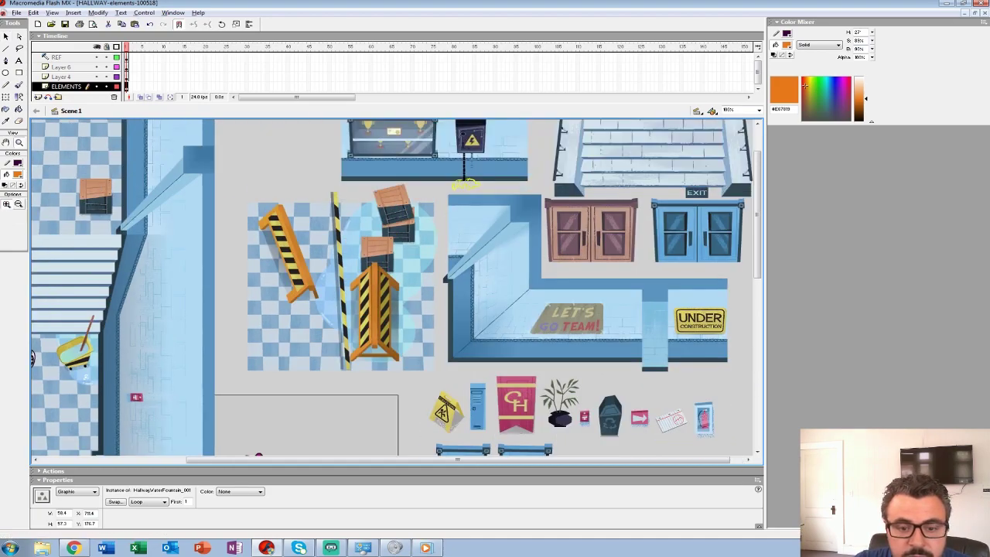
pyautogui.hotkey('ctrl', '-')
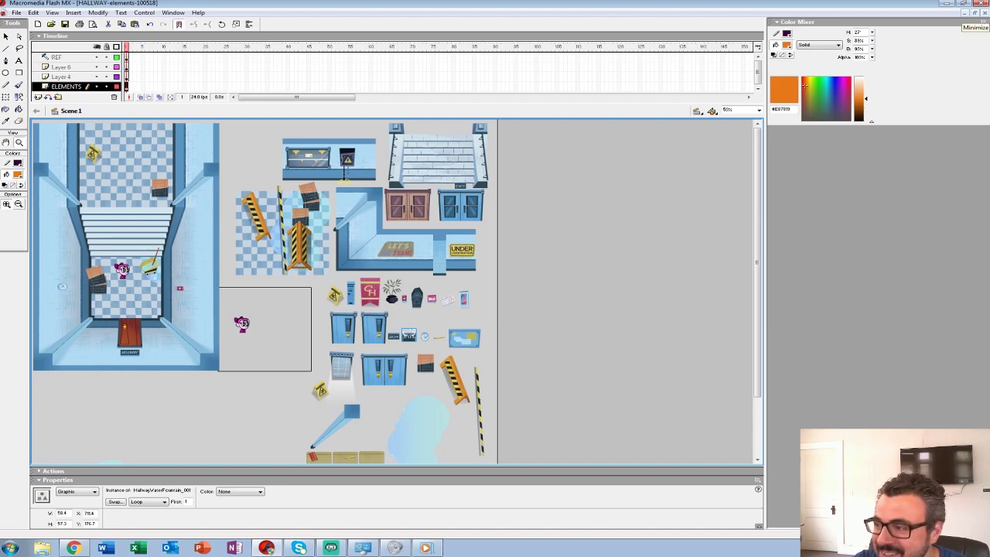
pyautogui.click(965, 13)
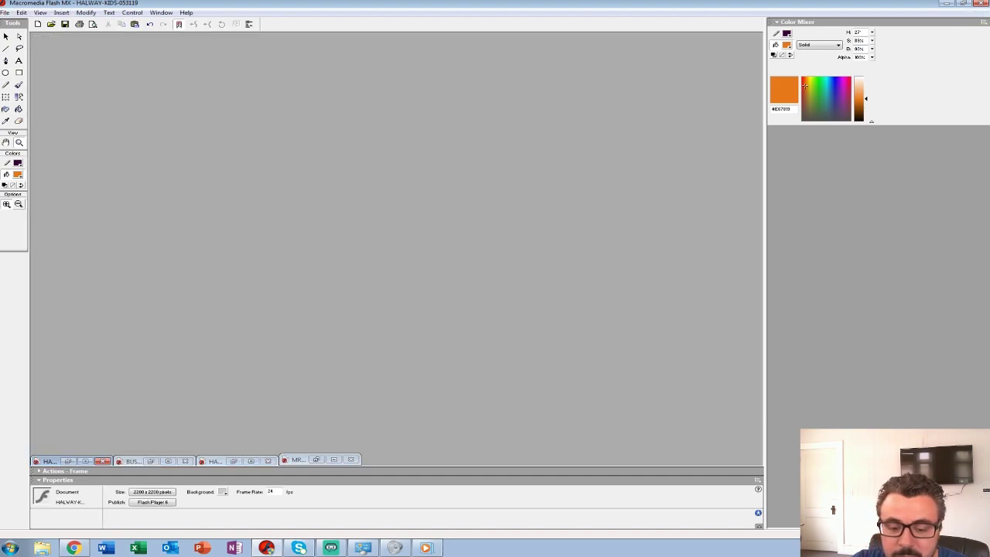
# Restore the HALWAY-KIDS-053119 document and inspect the lockers with the partly coloured kid up close
pyautogui.doubleClick(49, 461)
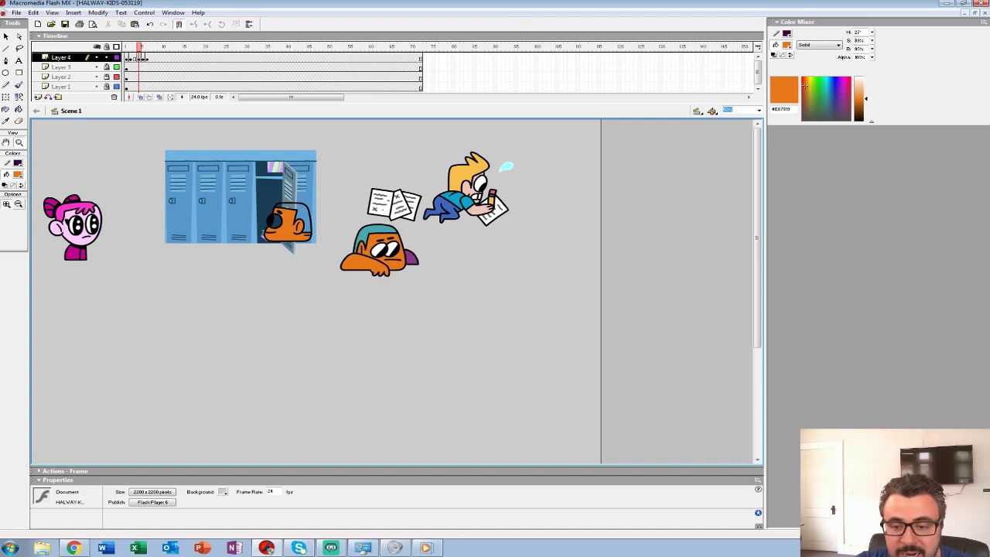
pyautogui.click(259, 201)
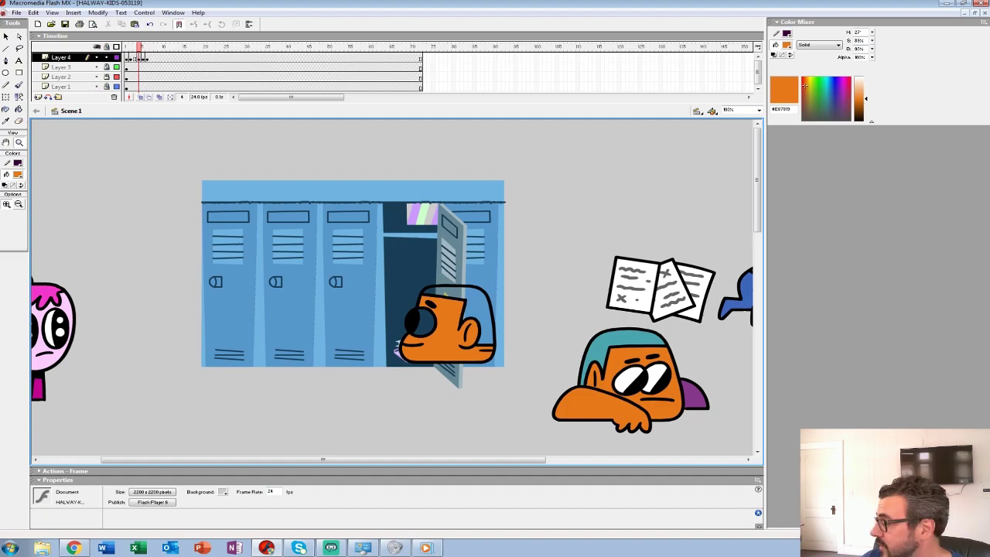
pyautogui.click(357, 230)
pyautogui.keyDown('alt'); pyautogui.click(357, 231); pyautogui.keyUp('alt')
pyautogui.keyDown('alt'); pyautogui.click(357, 230); pyautogui.keyUp('alt')
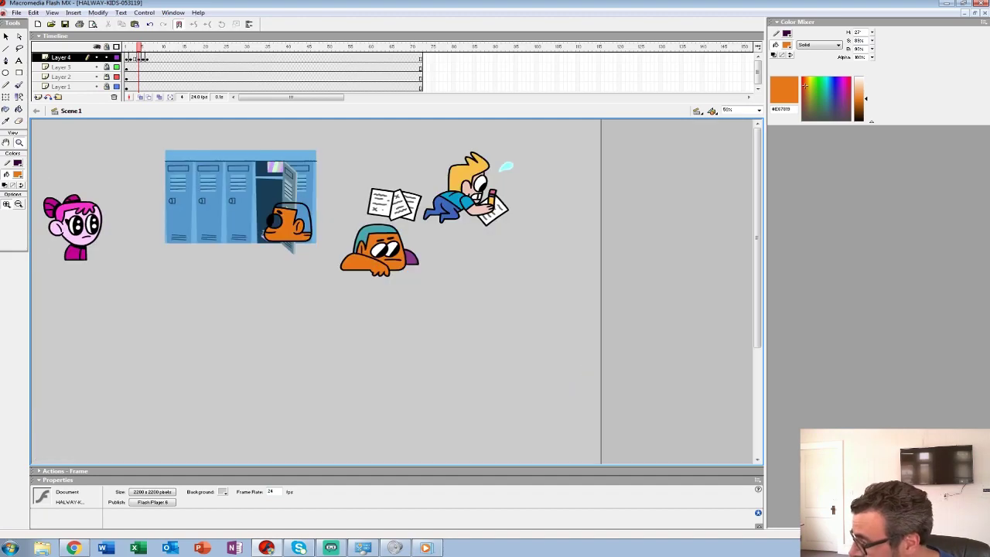
# Fill the locker kid's hair on frame 4 of Layer 4 with teal sampled from the resting kid's hair
pyautogui.click(138, 59)
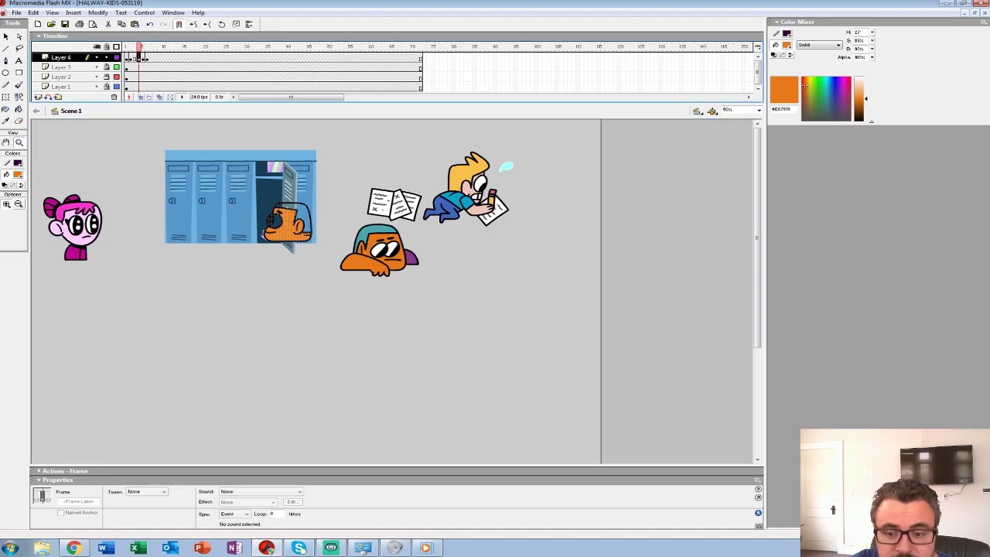
pyautogui.click(350, 224)
pyautogui.hotkey('ctrl', 'shift', 'a')
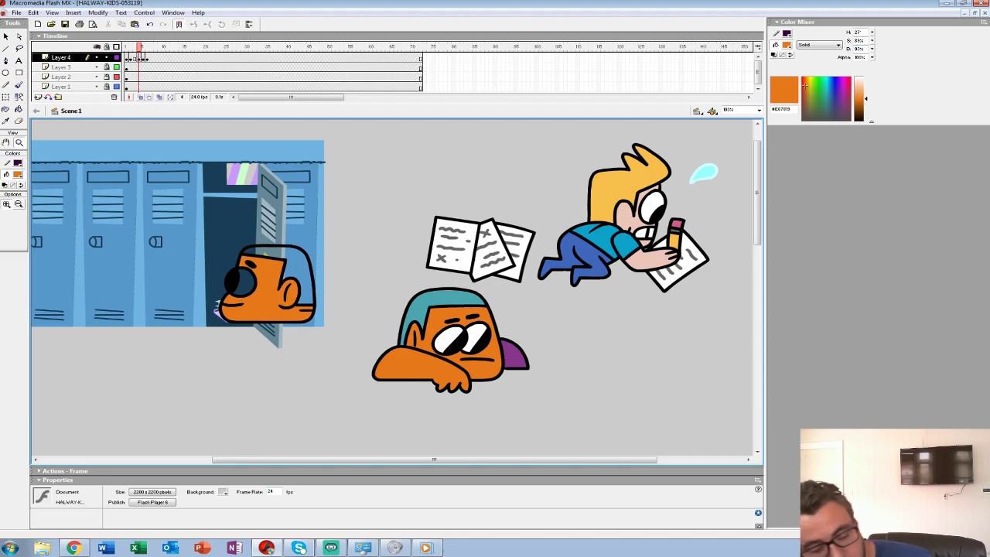
pyautogui.click(17, 175)
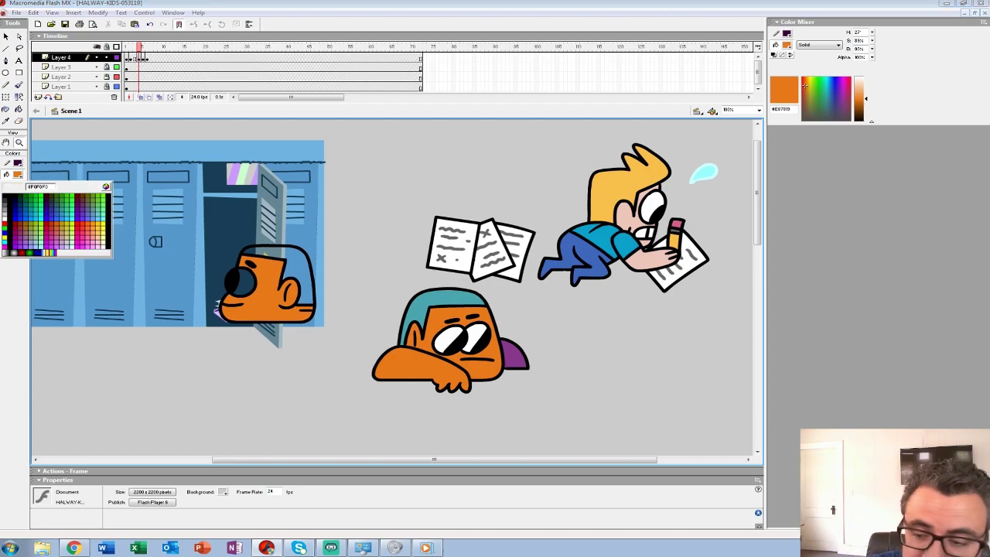
pyautogui.click(433, 300)
pyautogui.click(18, 110)
pyautogui.click(264, 252)
# Fill the locker kid's eye with white #FFFFFF and group the frame 4 artwork on Layer 4
pyautogui.click(18, 174)
pyautogui.click(5, 219)
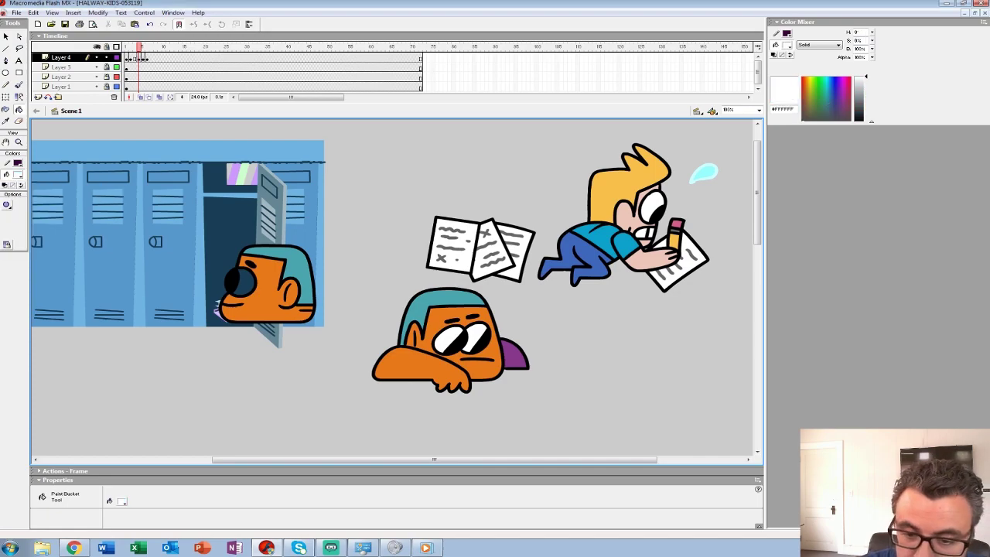
pyautogui.click(243, 282)
pyautogui.click(19, 142)
pyautogui.keyDown('alt'); pyautogui.click(232, 263); pyautogui.keyUp('alt')
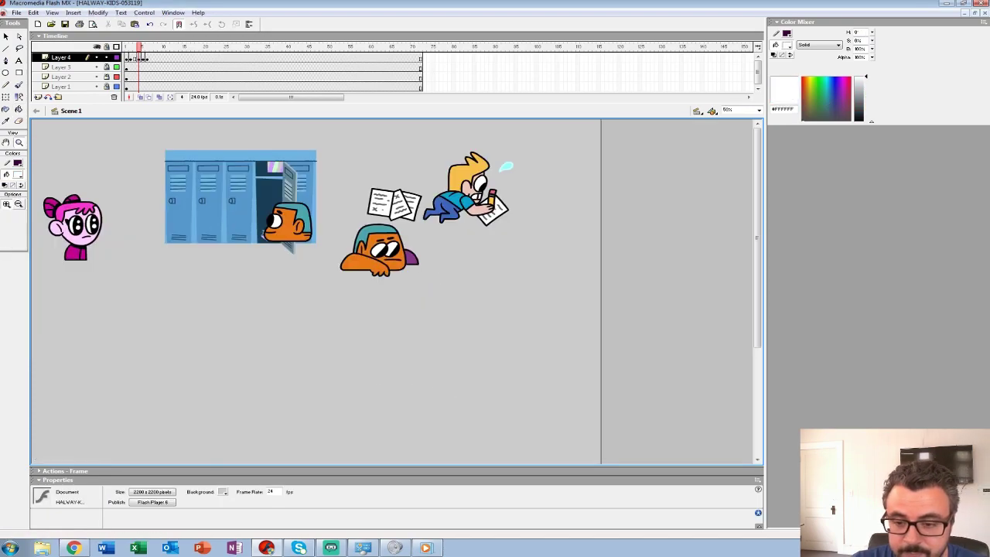
pyautogui.click(139, 58)
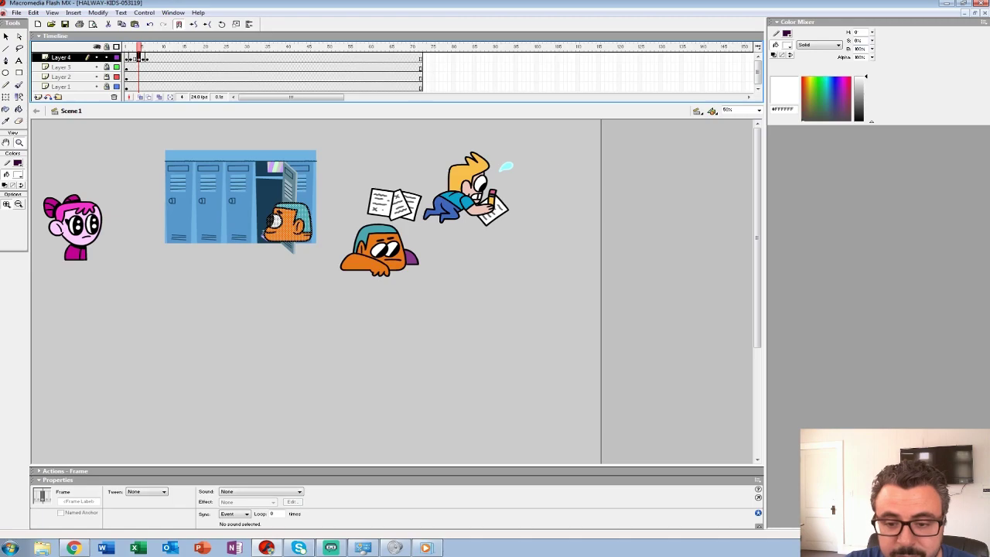
pyautogui.hotkey('ctrl', 'g')
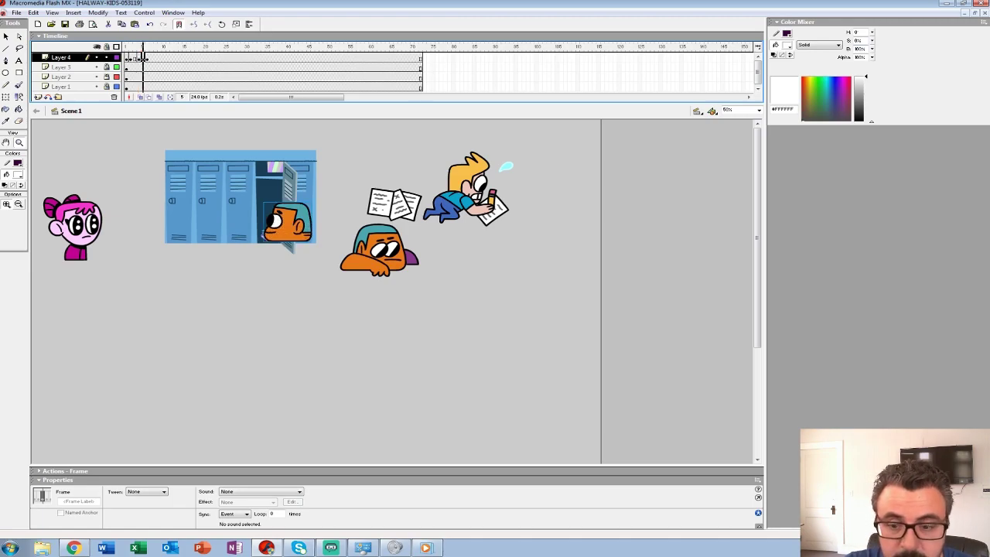
# On frame 5 of Layer 4, fill the character's shirt and both shoes with purple sampled from the resting kid's sleeve
pyautogui.click(142, 59)
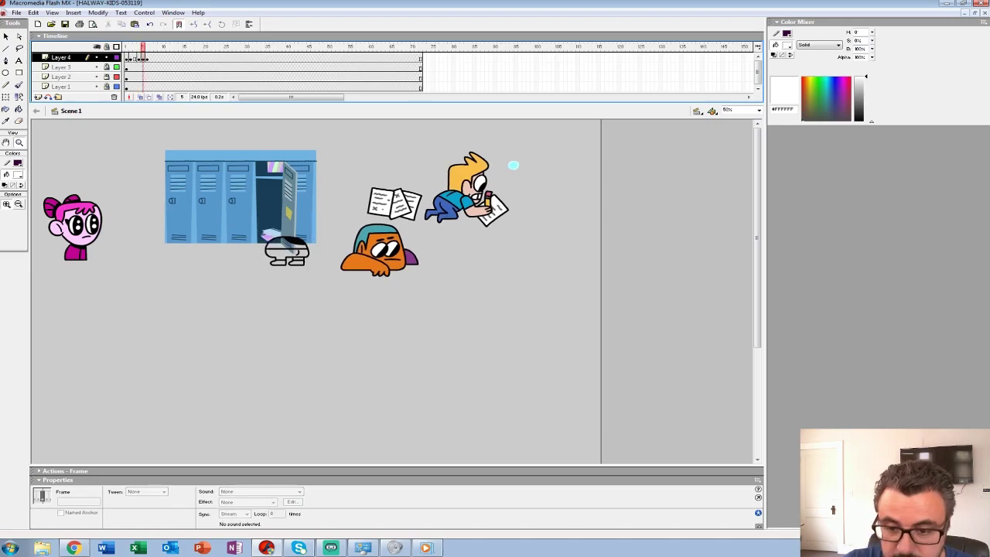
pyautogui.hotkey('ctrl', '1')
pyautogui.click(18, 175)
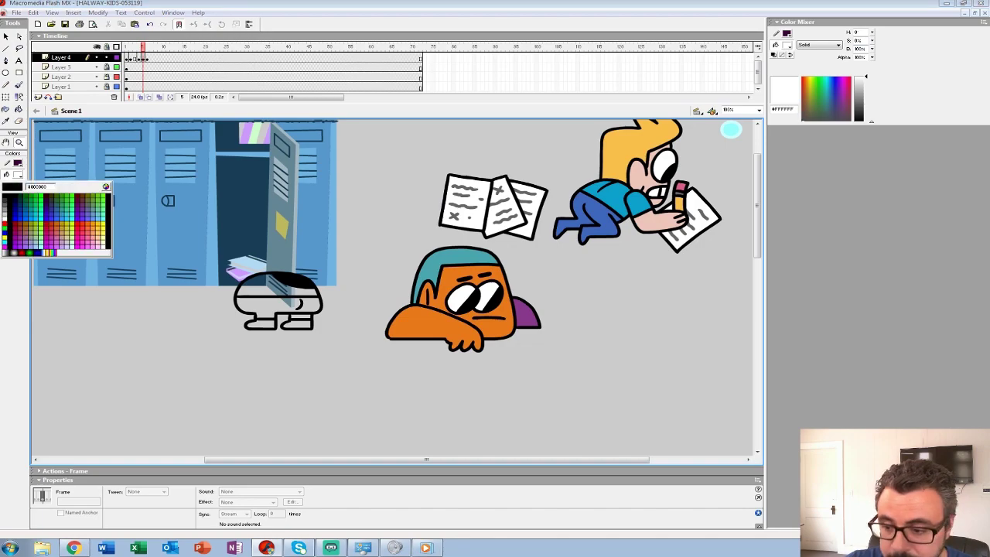
pyautogui.click(527, 314)
pyautogui.press('k')
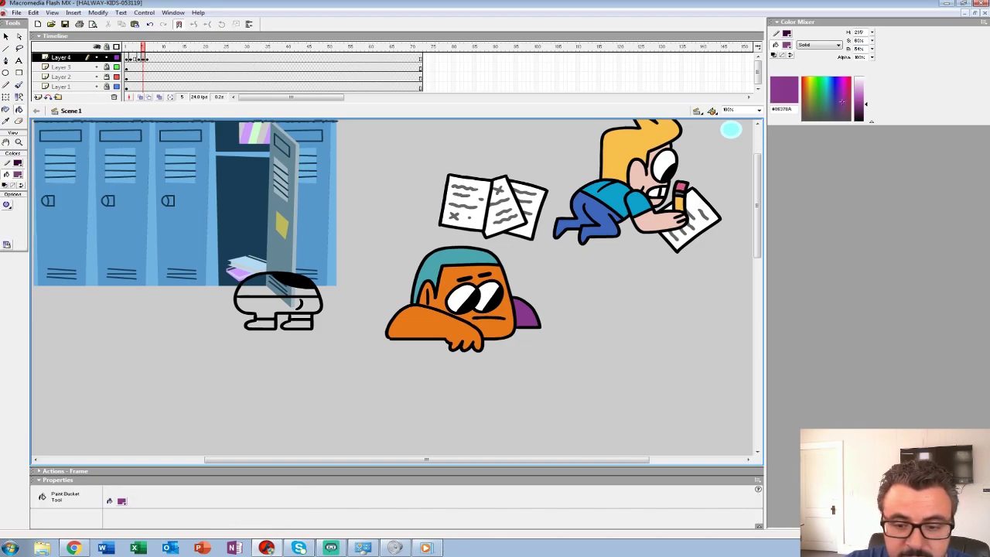
pyautogui.click(278, 288)
pyautogui.click(261, 324)
pyautogui.click(297, 324)
pyautogui.scroll(3, 394, 294)
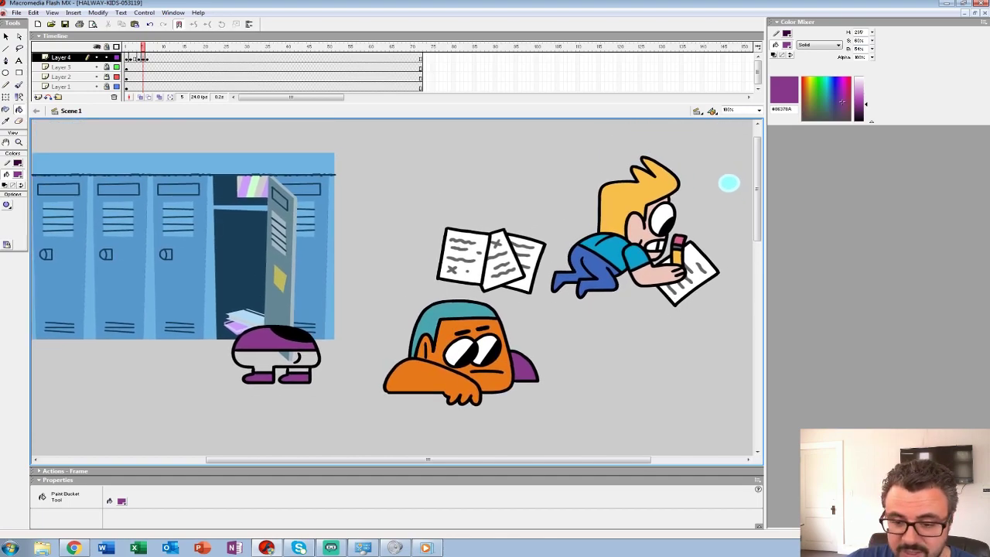
# Fill the frame 5 character's trousers with teal sampled from the resting kid's hair and select that frame's artwork
pyautogui.click(17, 175)
pyautogui.click(433, 319)
pyautogui.click(267, 360)
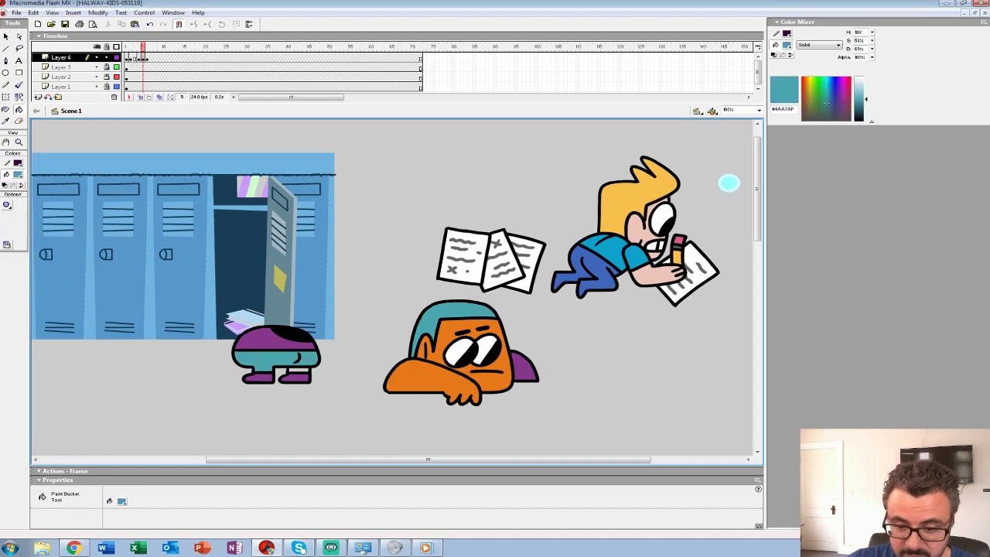
pyautogui.click(137, 57)
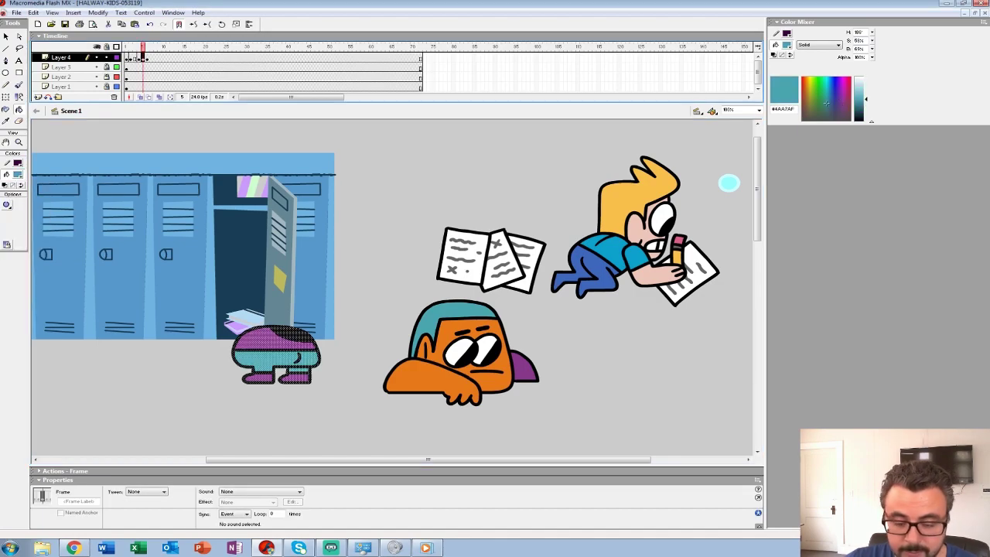
# Fill parts of the frame 6 drawing on Layer 4 with teal and with orange sampled from the resting kid's arm
pyautogui.click(146, 58)
pyautogui.press(',')
pyautogui.press('.')
pyautogui.click(248, 349)
pyautogui.press(',')
pyautogui.press('.')
pyautogui.click(17, 174)
pyautogui.click(422, 377)
pyautogui.click(247, 367)
# Fill the frame 6 drawing's upper area with purple sampled from the frame 5 shirt, group the artwork, and return to frame 5
pyautogui.press(',')
pyautogui.click(18, 175)
pyautogui.click(257, 340)
pyautogui.press('.')
pyautogui.click(249, 349)
pyautogui.click(147, 58)
pyautogui.hotkey('ctrl', 'g')
pyautogui.press(',')
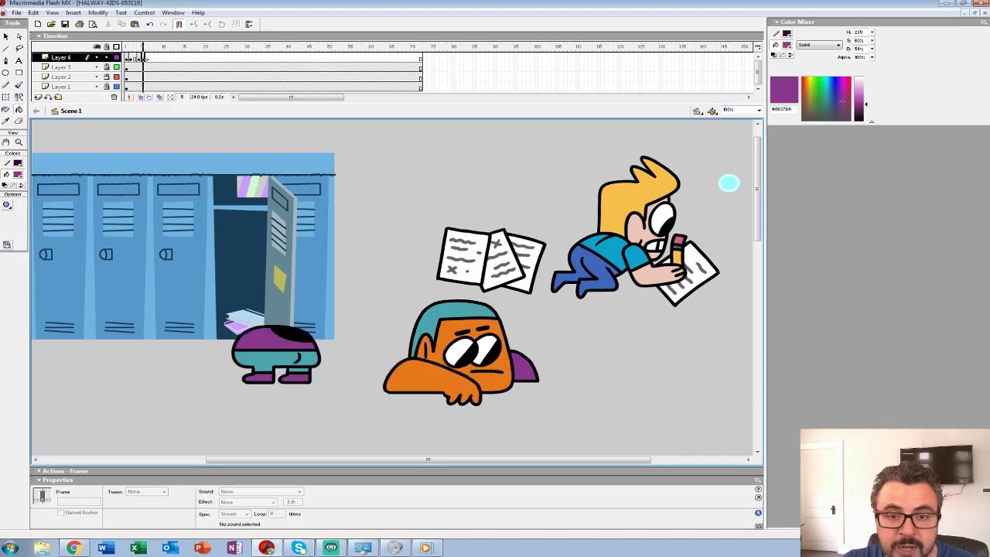
# Bring the kid's head drawing from frame 4 of Layer 4 into frame 5 so it sits on the body
pyautogui.click(19, 142)
pyautogui.keyDown('alt'); pyautogui.click(293, 286); pyautogui.keyUp('alt')
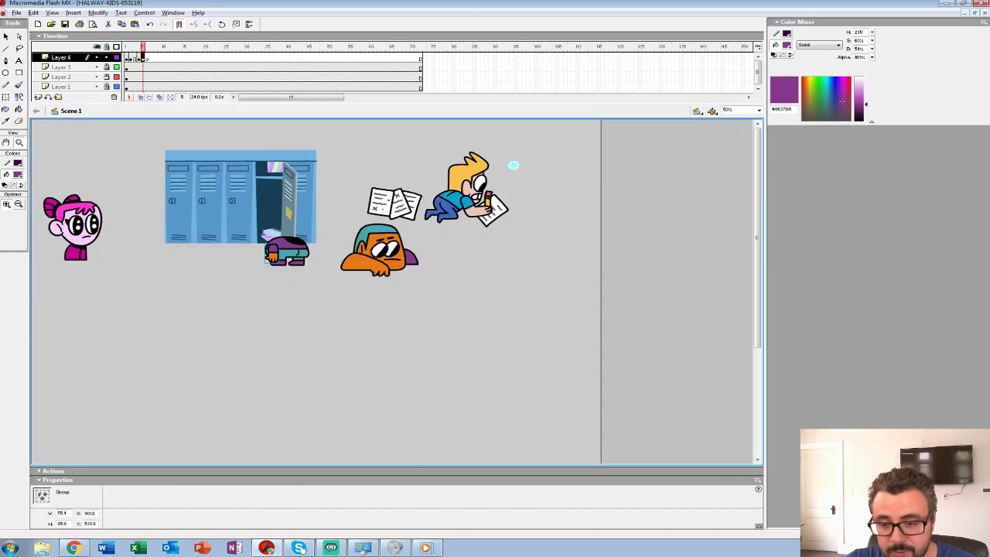
pyautogui.click(138, 58)
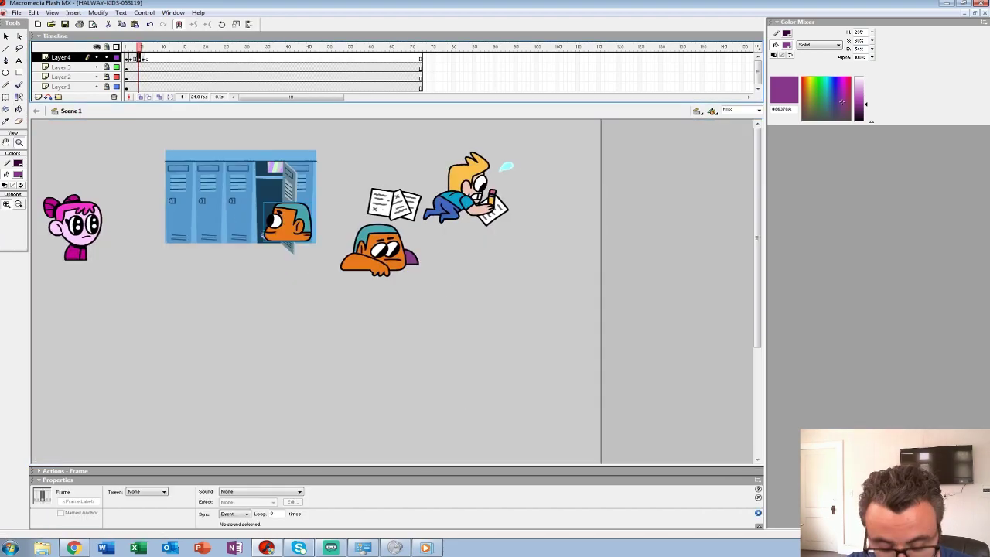
pyautogui.press('.')
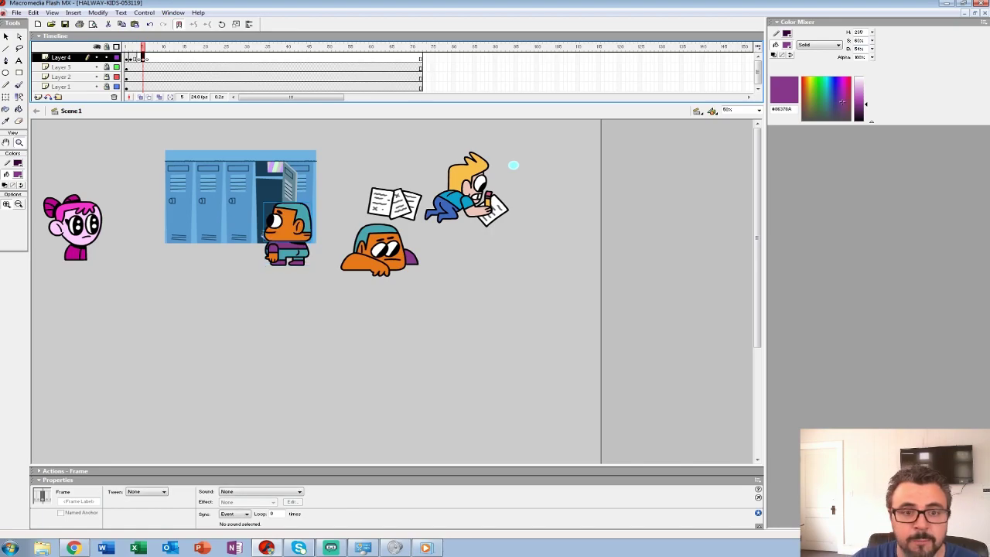
# Switch to the BUS-CHAR-008 document and play its timeline to examine the bus characters' animation
pyautogui.click(16, 12)
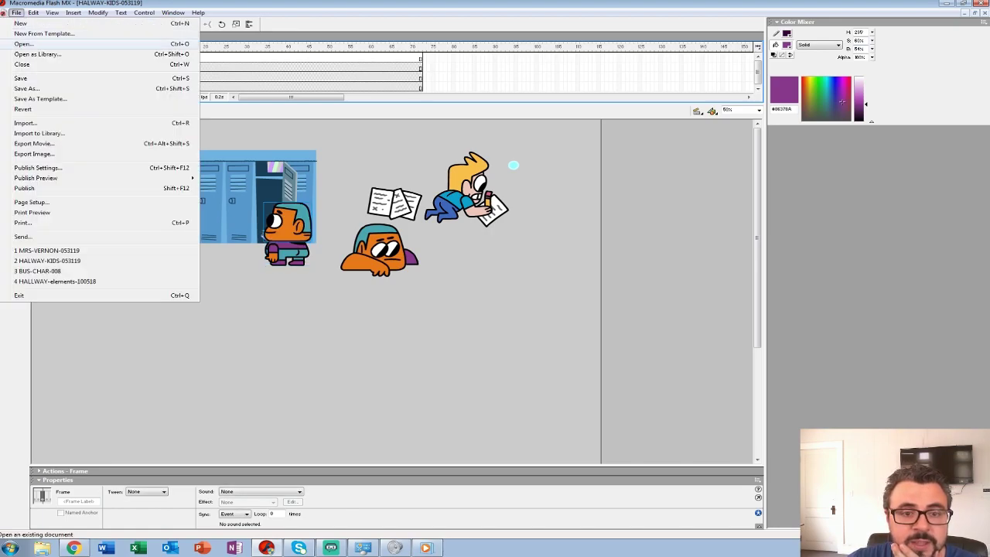
pyautogui.click(965, 13)
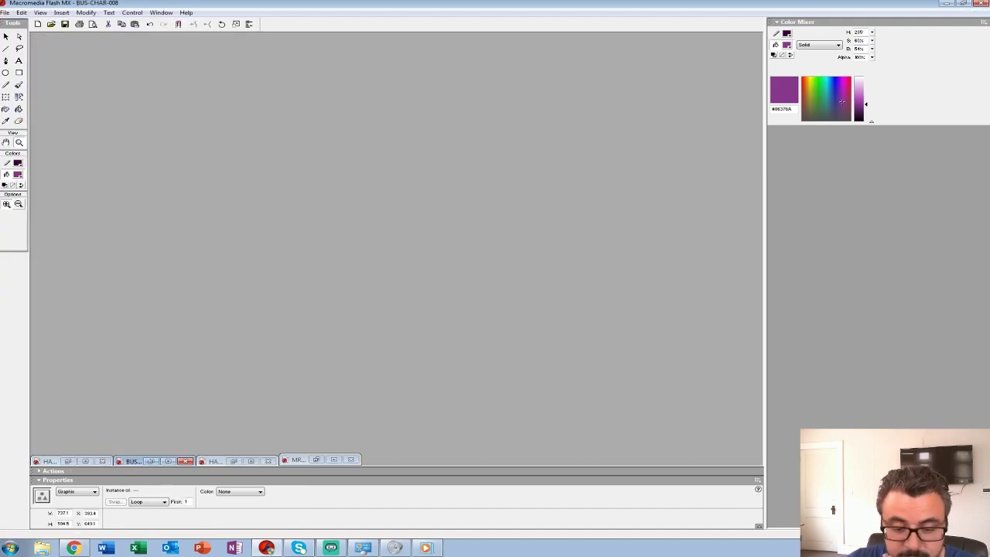
pyautogui.click(150, 461)
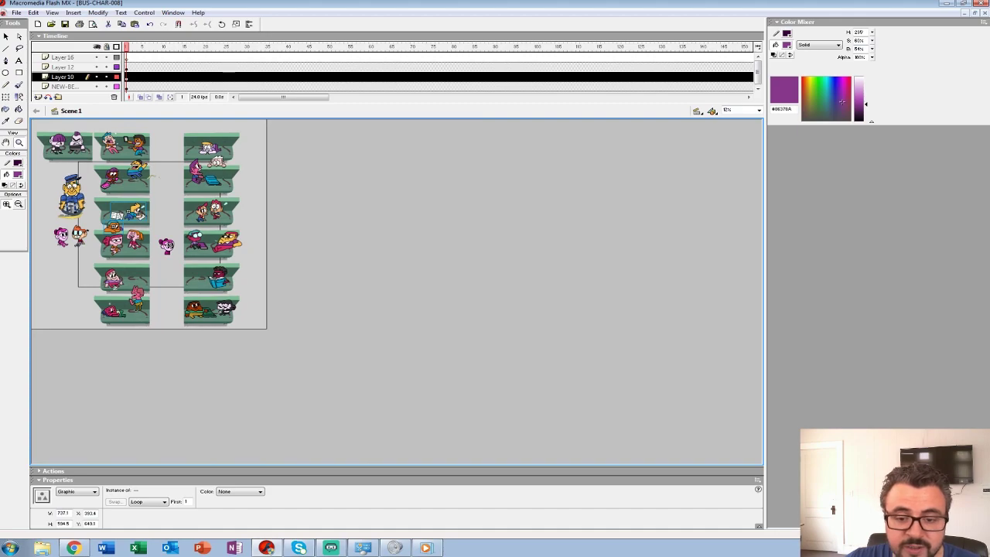
pyautogui.hotkey('ctrl', '=')
pyautogui.scroll(3, 397, 291)
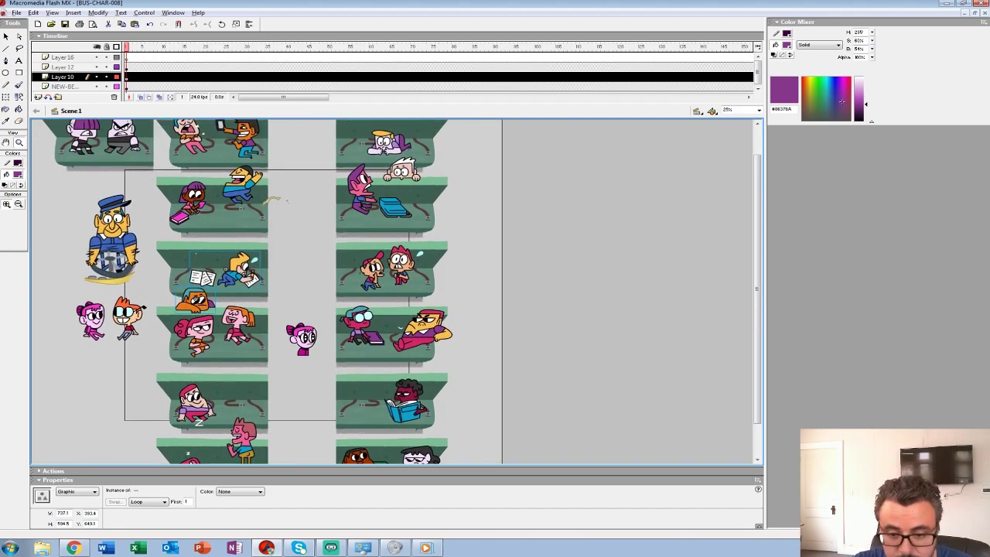
pyautogui.hotkey('ctrl', '-')
pyautogui.hotkey('ctrl', '=')
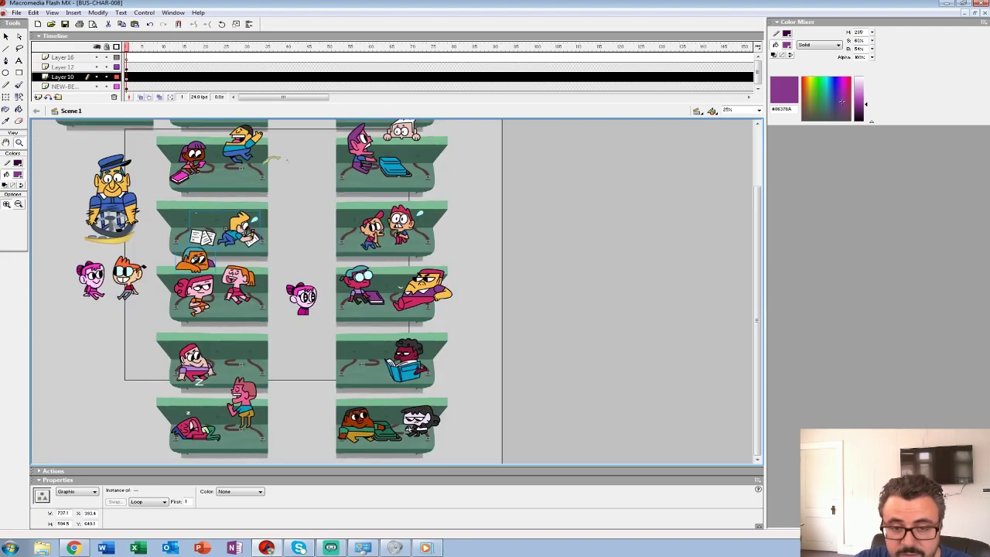
pyautogui.press('Return')
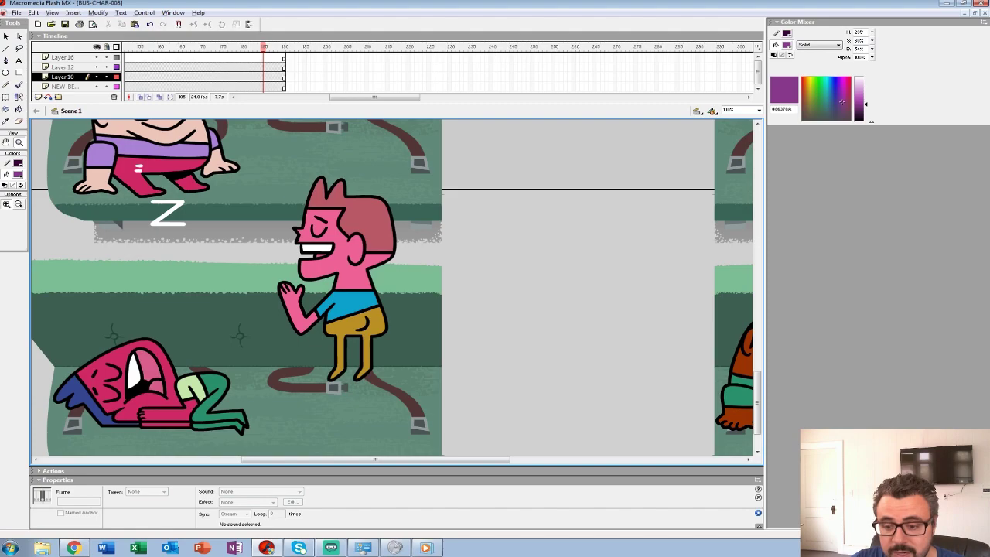
pyautogui.hotkey('ctrl', '-')
pyautogui.hotkey('ctrl', '-')
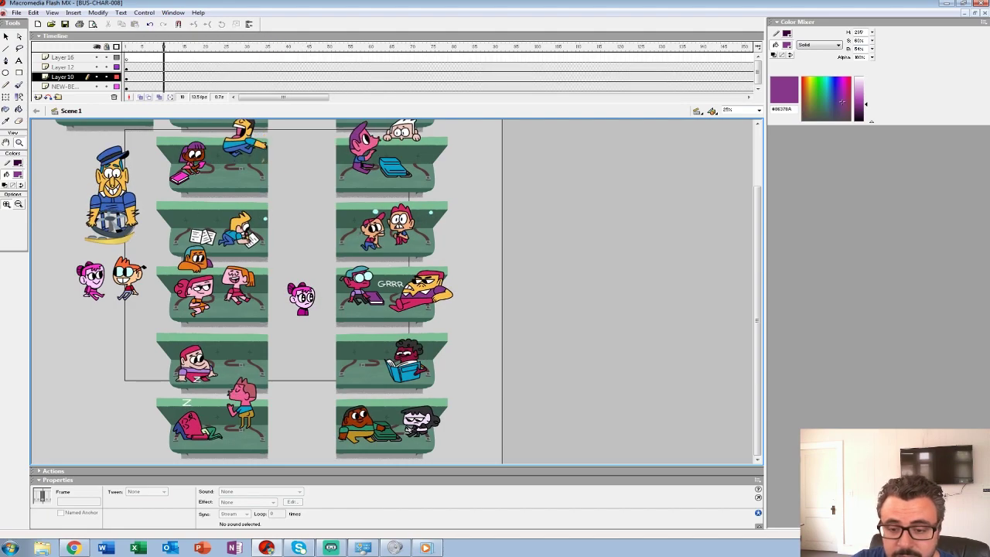
# Look over the MRS-VERNON-053119 and HALLWAY-elements-100518 documents and return to HALWAY-KIDS-053119
pyautogui.click(965, 12)
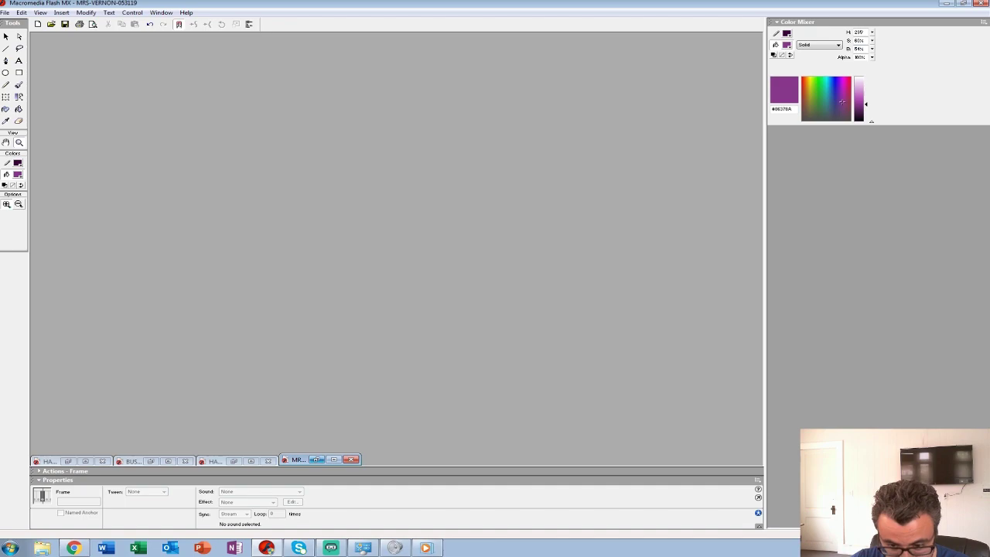
pyautogui.click(316, 459)
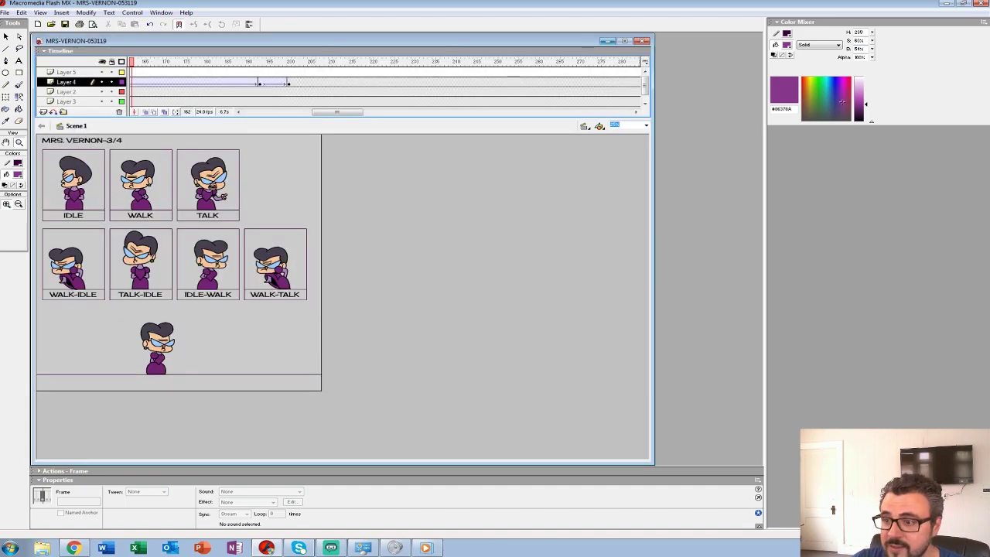
pyautogui.click(607, 41)
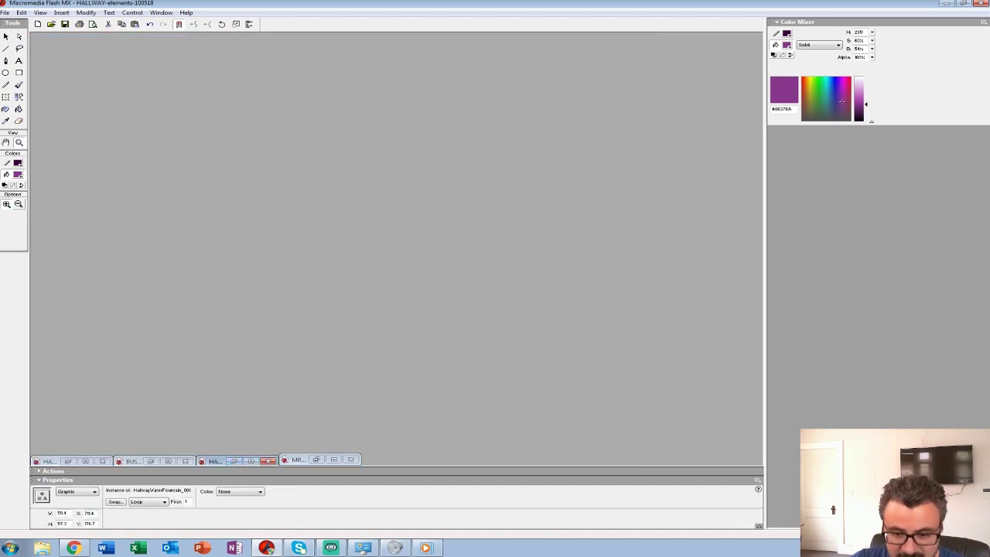
pyautogui.click(235, 461)
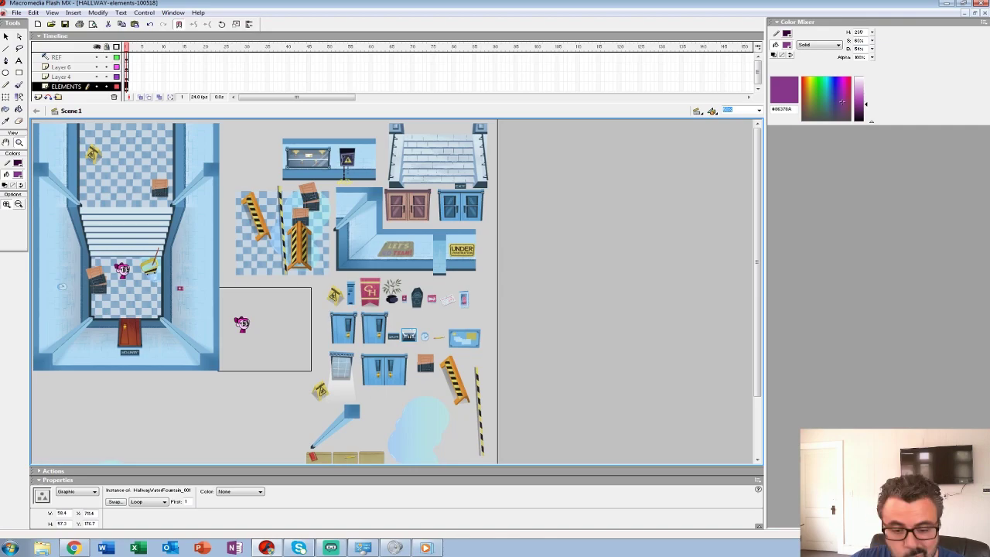
pyautogui.click(966, 12)
pyautogui.click(68, 460)
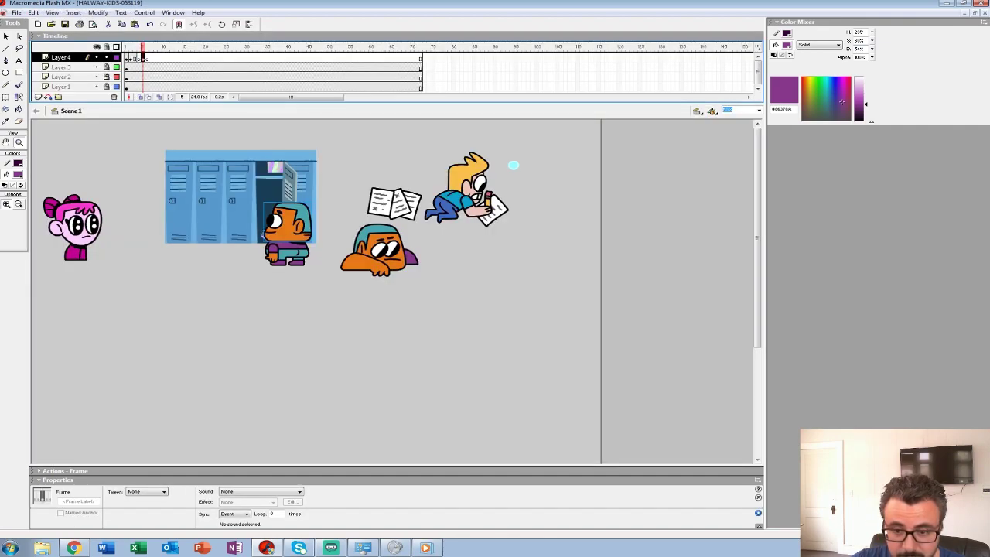
pyautogui.click(512, 164)
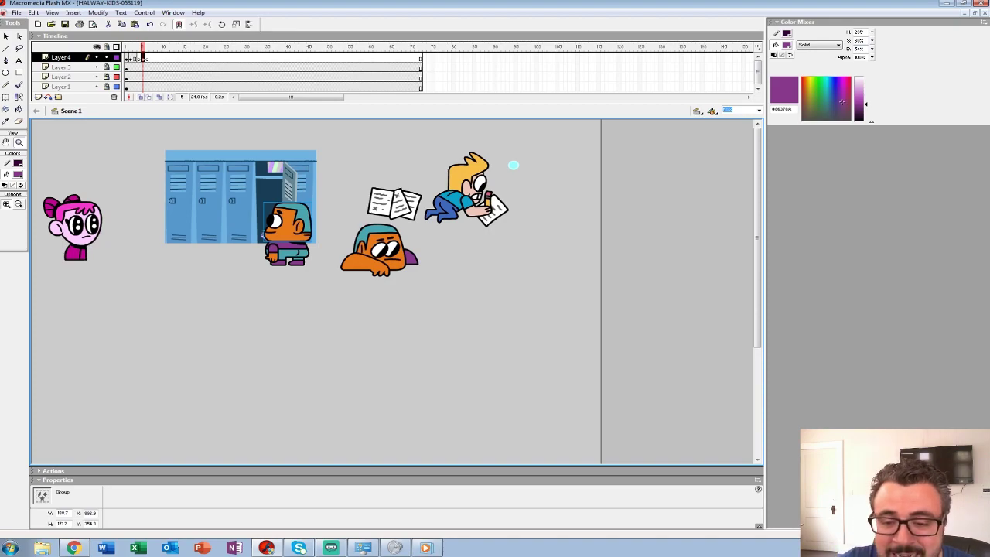
pyautogui.click(339, 228)
pyautogui.moveTo(339, 227); pyautogui.dragTo(478, 227)
pyautogui.keyDown('alt'); pyautogui.click(479, 227); pyautogui.keyUp('alt')
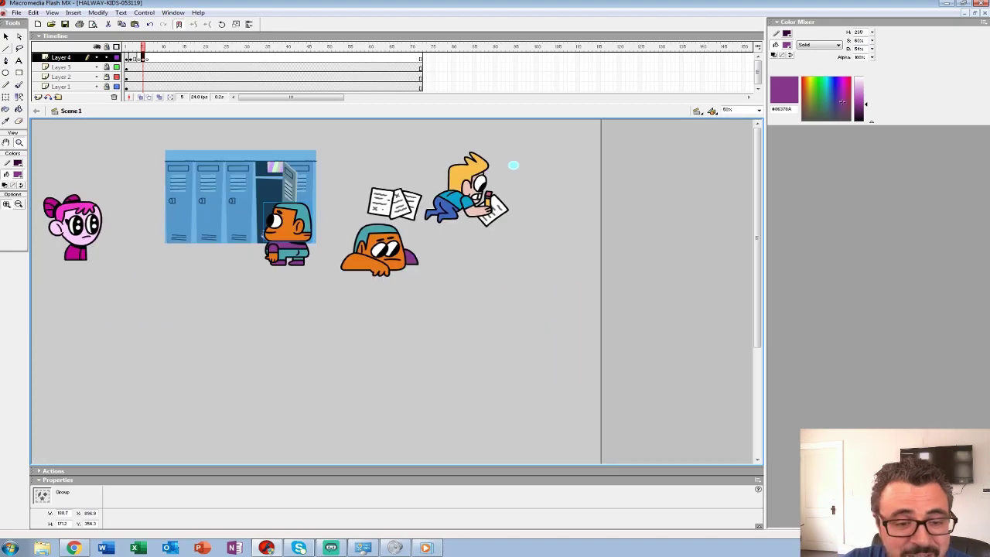
# Try placing the standing kid's head and body beside the pink-haired girl, and undo the move
pyautogui.click(6, 37)
pyautogui.keyDown('shift'); pyautogui.click(288, 254); pyautogui.keyUp('shift')
pyautogui.moveTo(287, 254); pyautogui.dragTo(127, 254)
pyautogui.hotkey('ctrl', 'z')
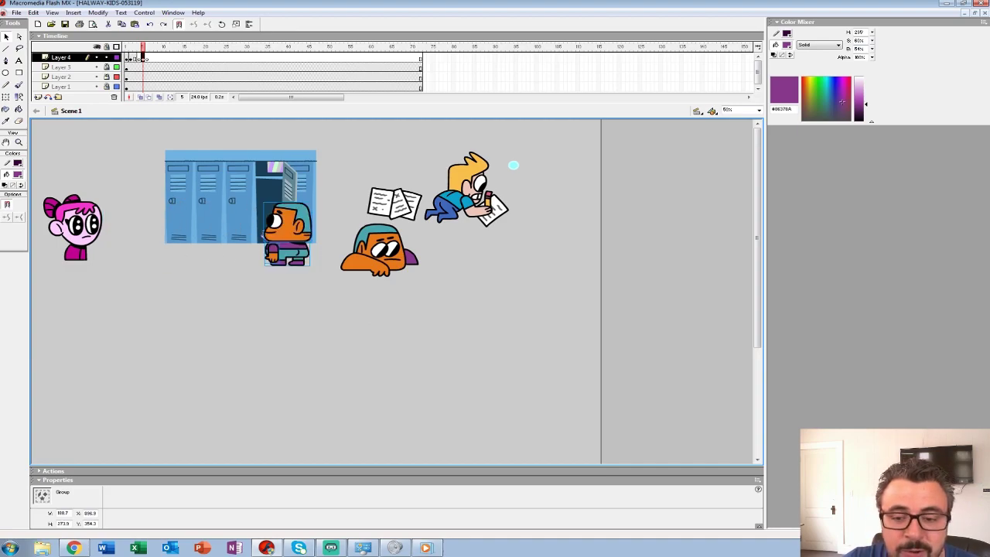
pyautogui.moveTo(287, 254); pyautogui.dragTo(132, 249)
pyautogui.press('Left')
pyautogui.press('Left')
pyautogui.press('Left')
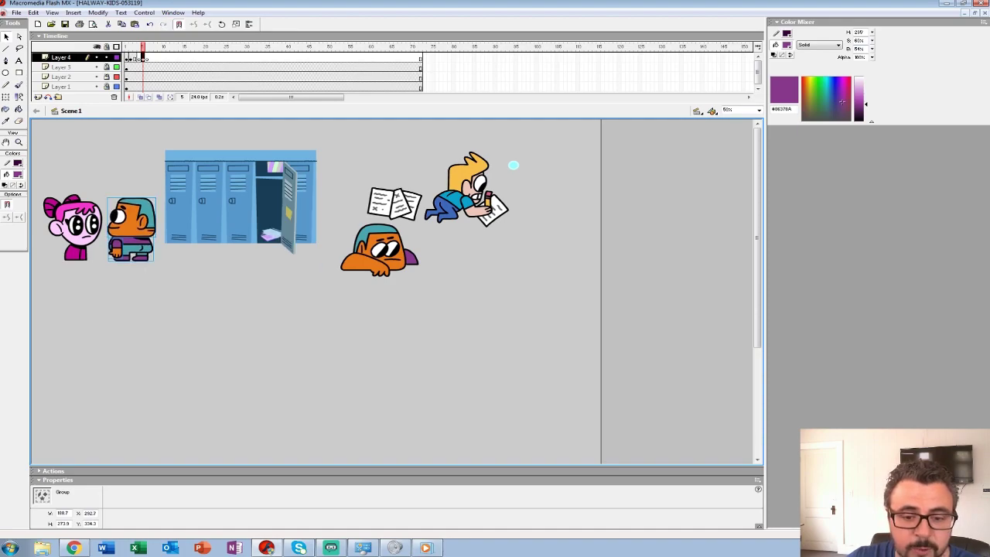
pyautogui.press('Up')
pyautogui.press('Up')
pyautogui.hotkey('ctrl', 'z')
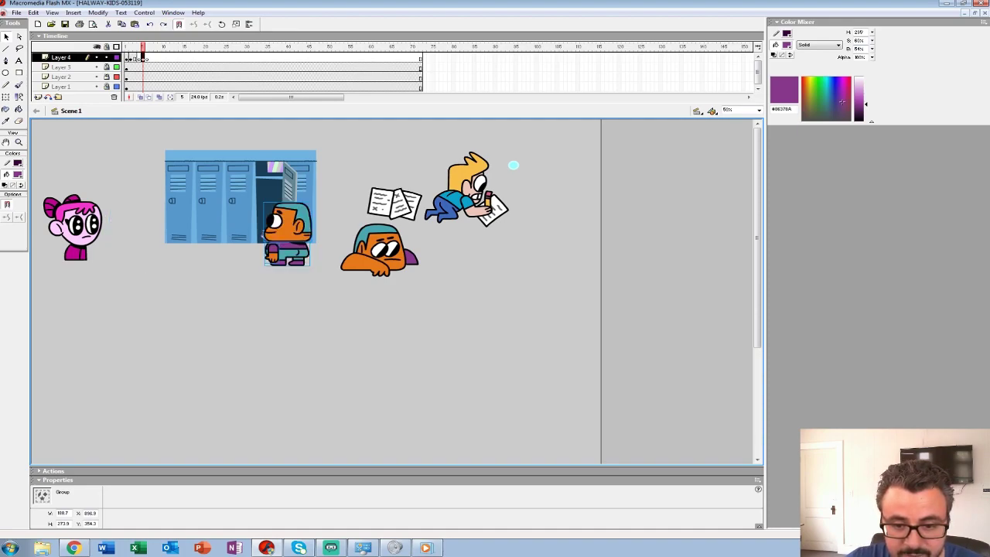
pyautogui.hotkey('ctrl', 'z')
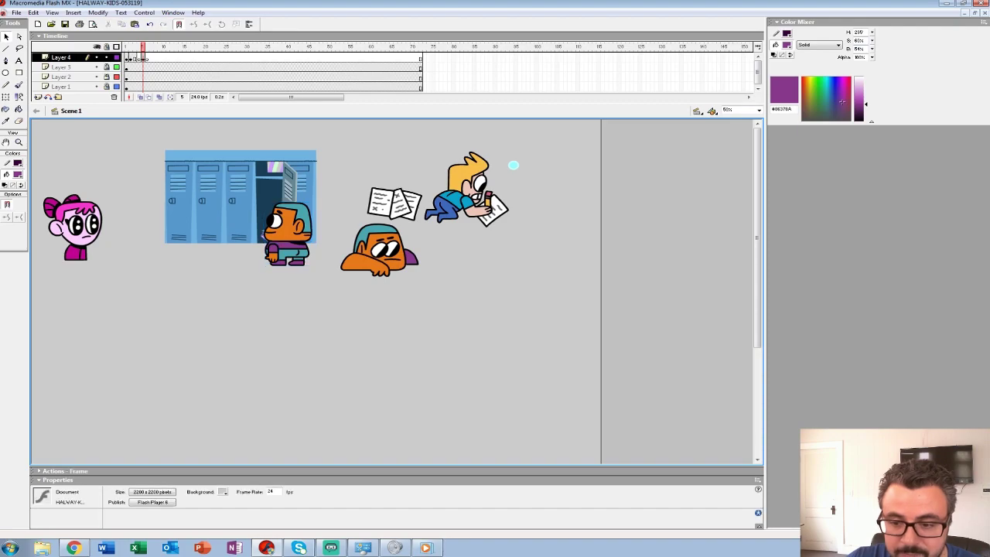
# Examine the standing kid by the open locker up close against the resting kid
pyautogui.press('z')
pyautogui.click(513, 165)
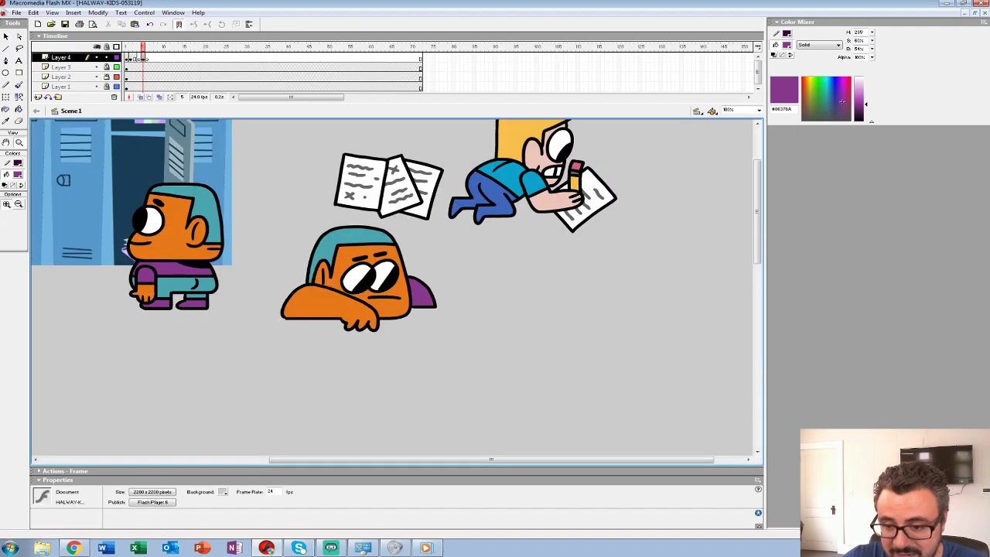
pyautogui.click(369, 269)
pyautogui.moveTo(369, 269); pyautogui.dragTo(593, 319)
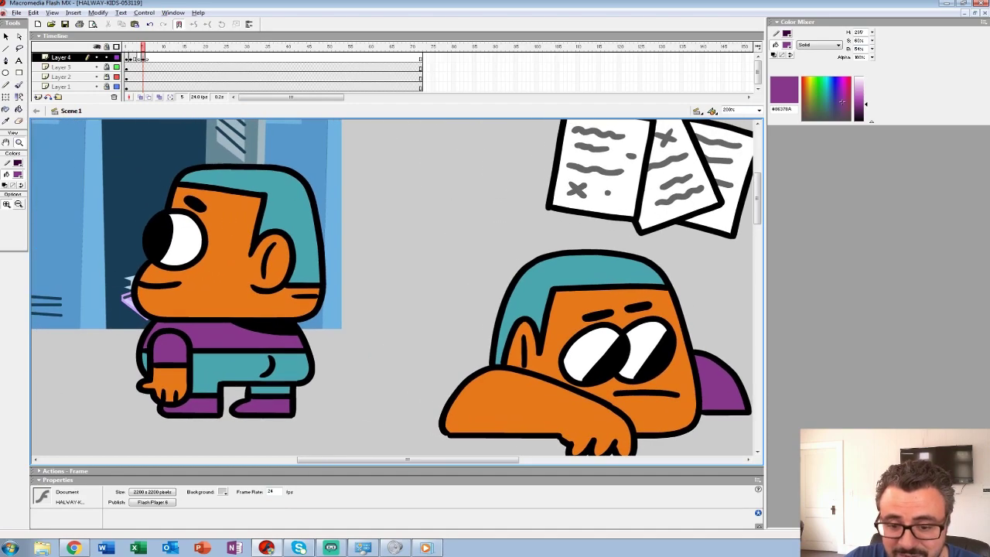
pyautogui.hotkey('ctrl', '-')
pyautogui.hotkey('ctrl', '-')
pyautogui.press('v')
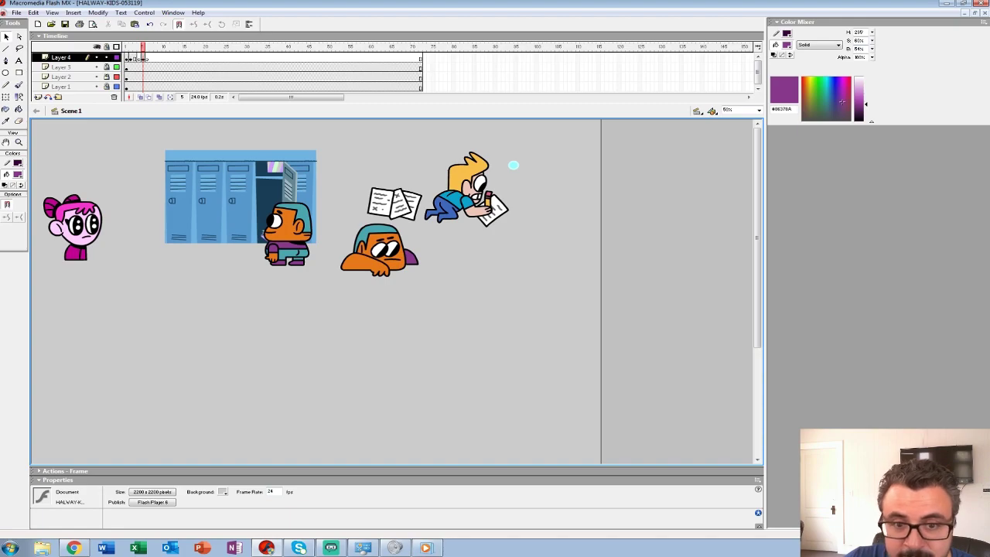
# Unlock all the layers and inspect the resting kid's symbol, returning to the main scene
pyautogui.click(137, 59)
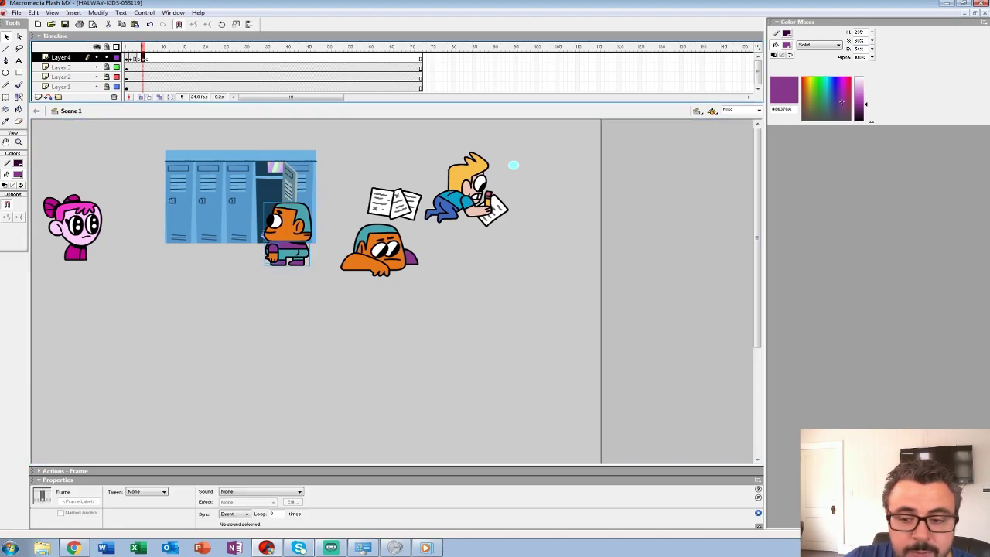
pyautogui.click(512, 165)
pyautogui.click(107, 48)
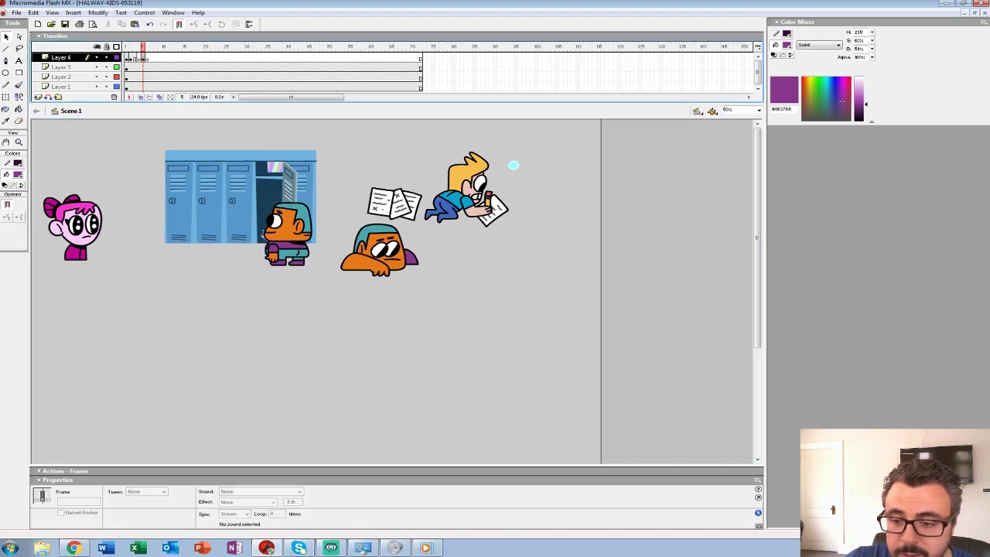
pyautogui.doubleClick(379, 249)
pyautogui.doubleClick(513, 164)
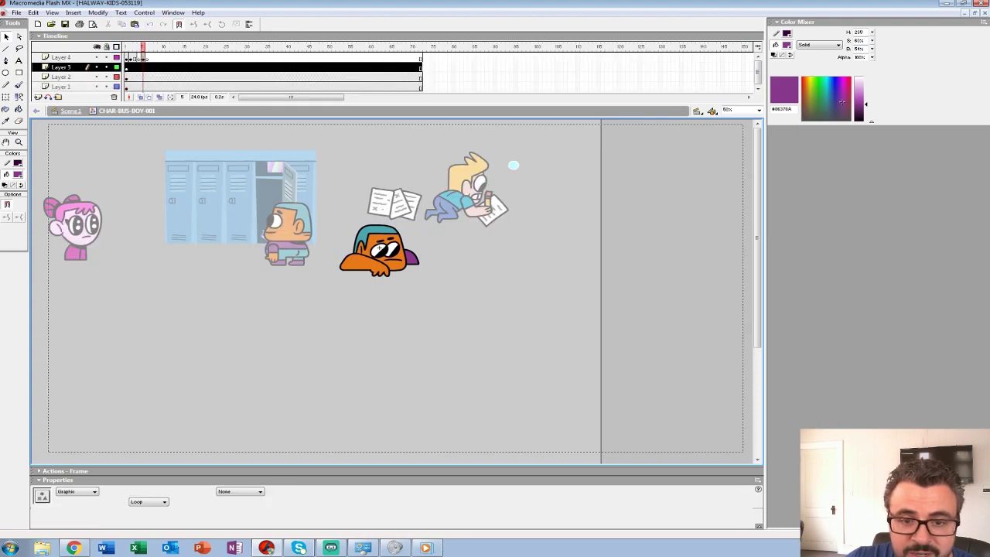
# Convert the standing kid's head and body on frame 5 into a graphic symbol named CHAR-HALLWAY-KID-001
pyautogui.moveTo(252, 281); pyautogui.dragTo(324, 187)
pyautogui.press('F8')
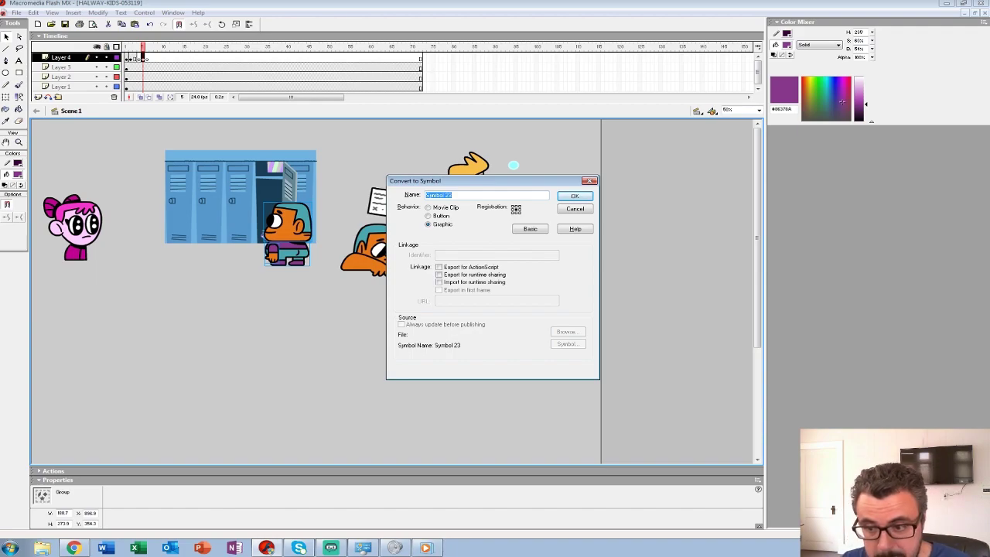
pyautogui.write('CH')
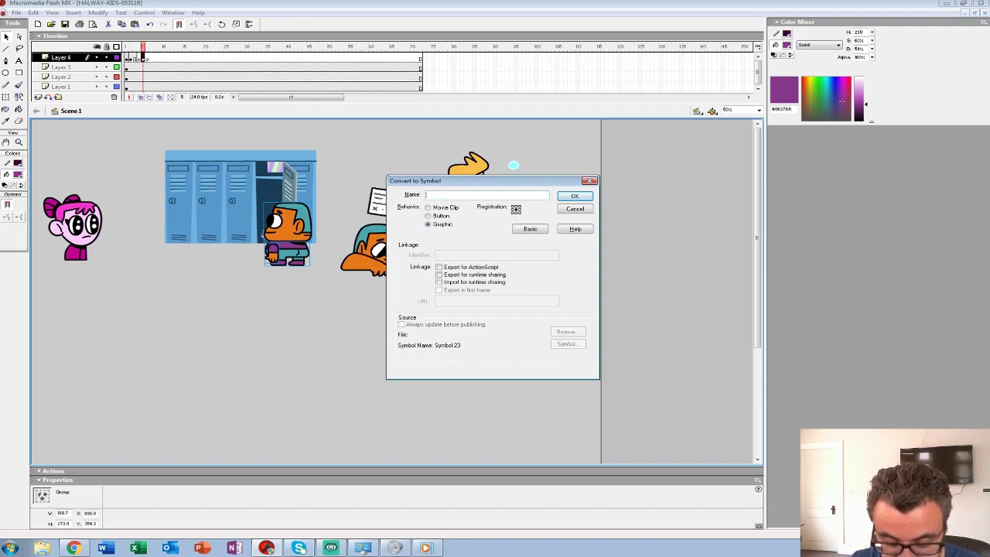
pyautogui.write('H')
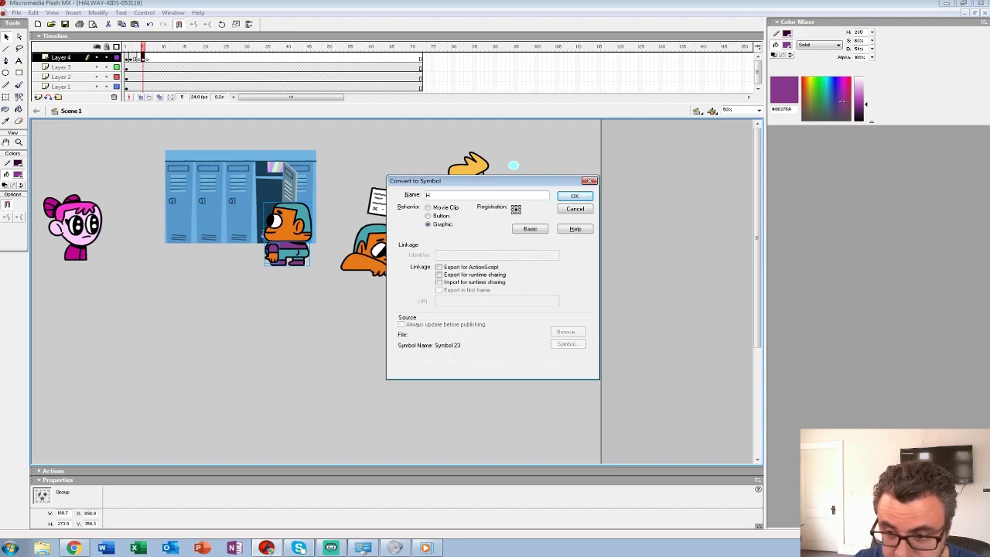
pyautogui.write('CHAR HALLWAY KID 007')
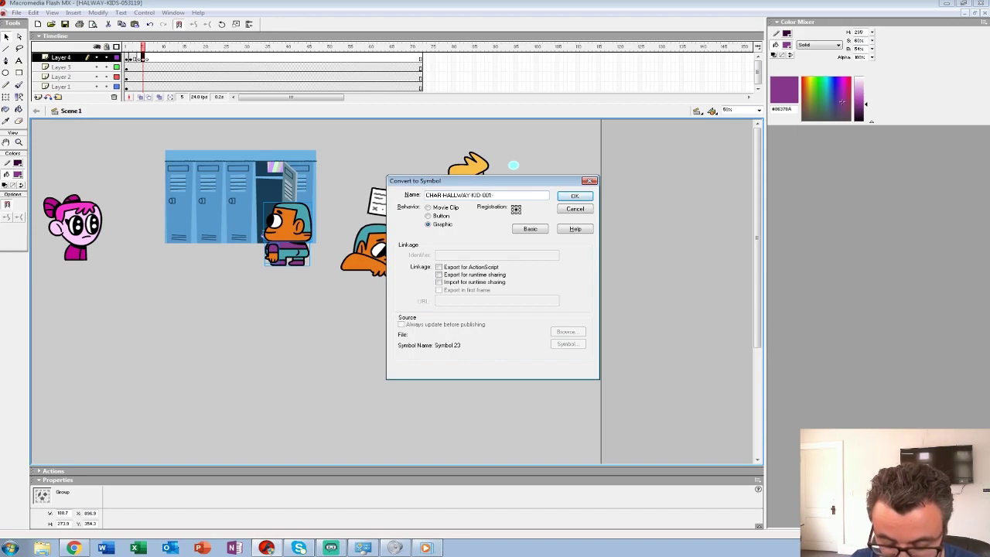
pyautogui.press('Return')
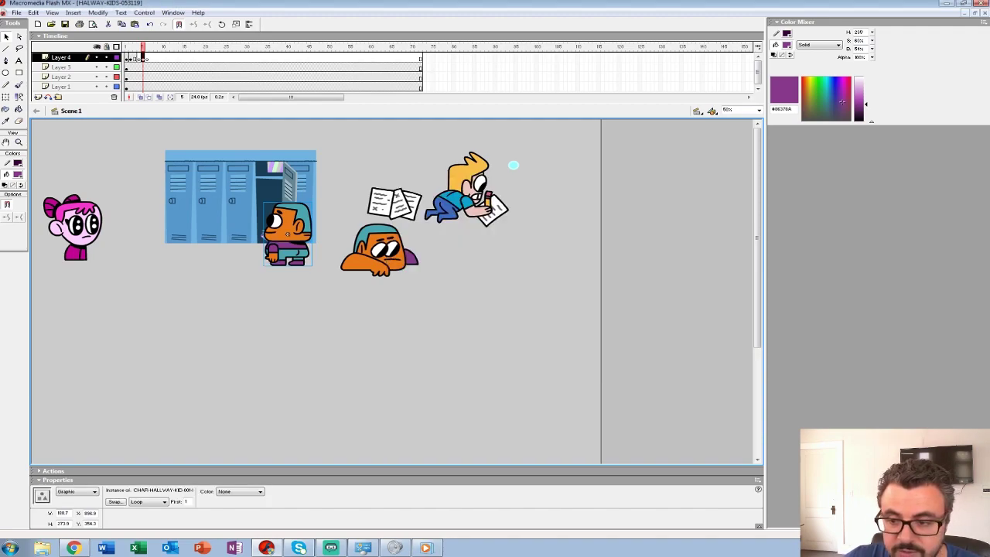
# Delete the resting kid with folded arms from the stage
pyautogui.click(438, 188)
pyautogui.click(18, 142)
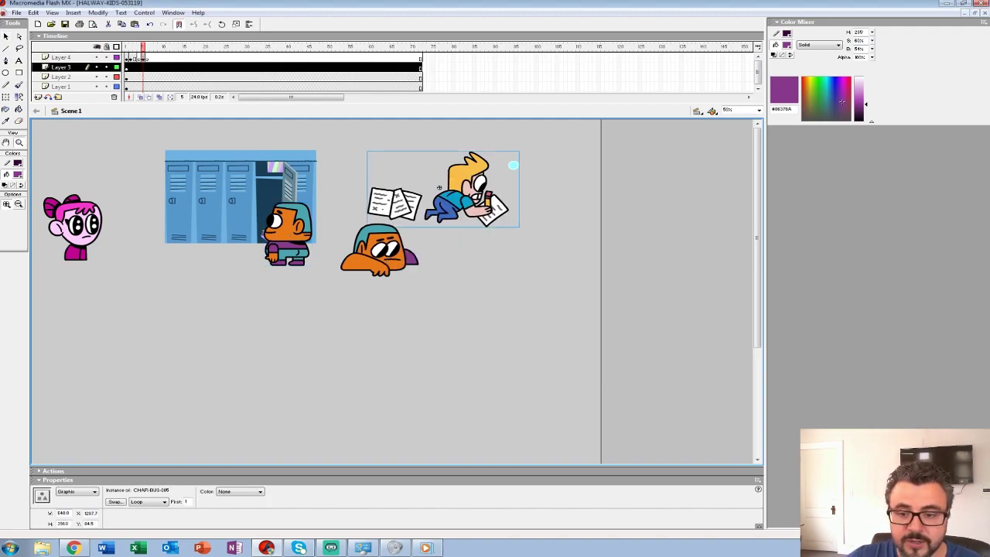
pyautogui.click(306, 221)
pyautogui.moveTo(307, 221); pyautogui.dragTo(249, 212)
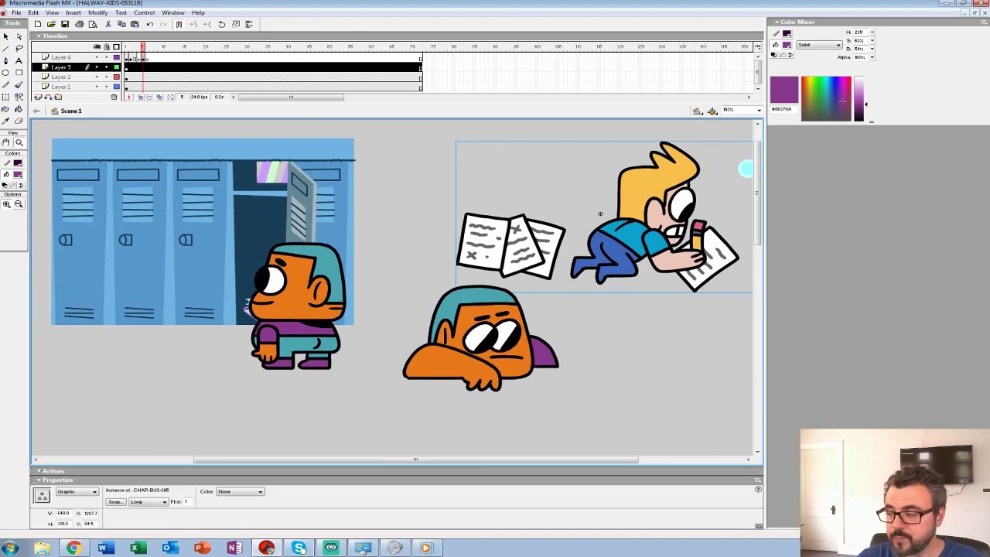
pyautogui.click(6, 37)
pyautogui.click(481, 340)
pyautogui.press('Delete')
# Move the writing boy with his papers to the pink-haired girl beside the lockers
pyautogui.click(618, 240)
pyautogui.moveTo(599, 213); pyautogui.dragTo(167, 300)
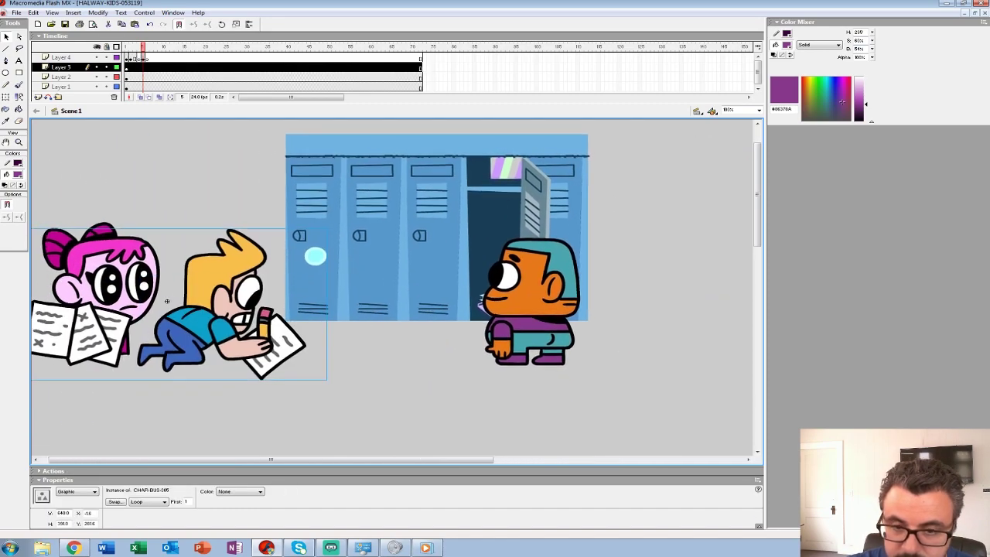
# Add a new layer above the characters and set up the Brush tool with red #FF0000 and a small brush size
pyautogui.click(37, 97)
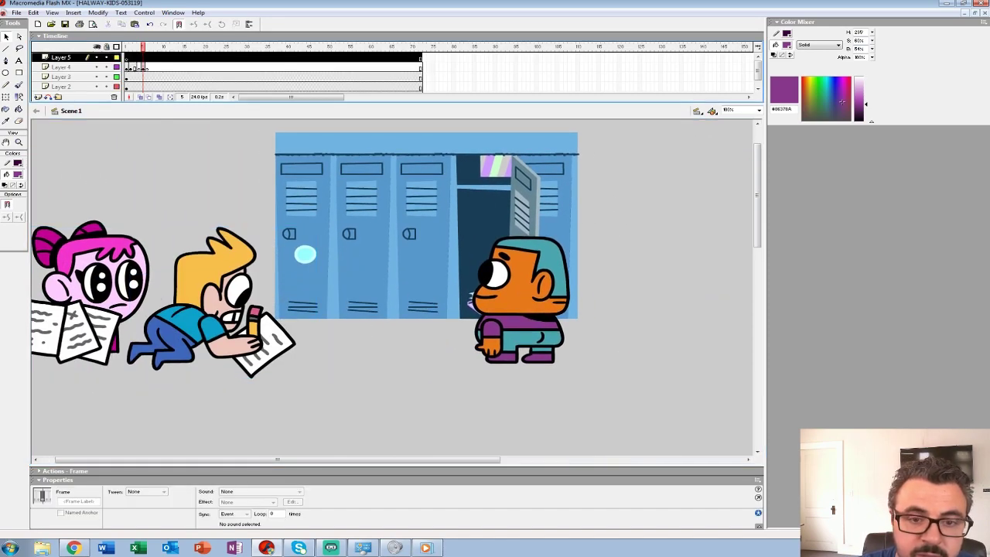
pyautogui.press('b')
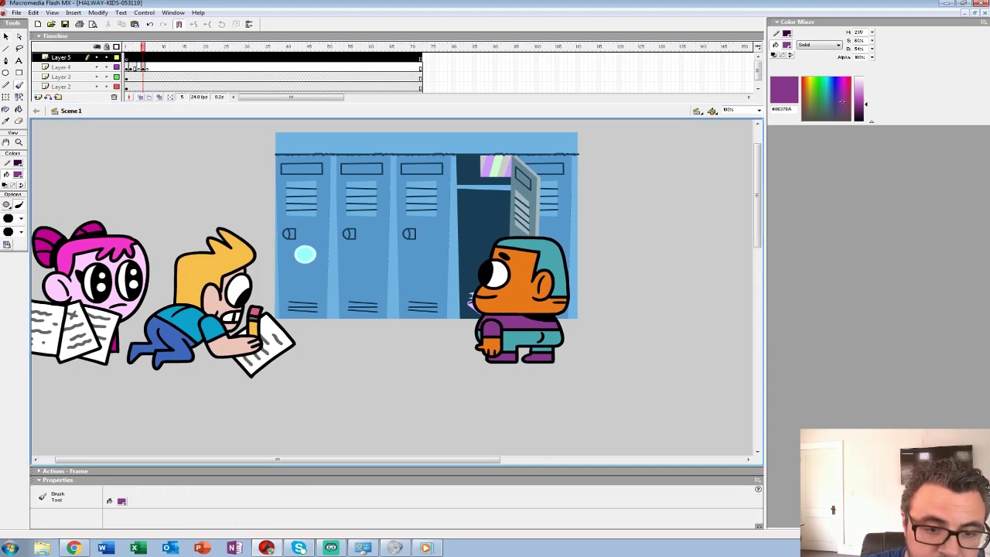
pyautogui.click(18, 174)
pyautogui.click(5, 227)
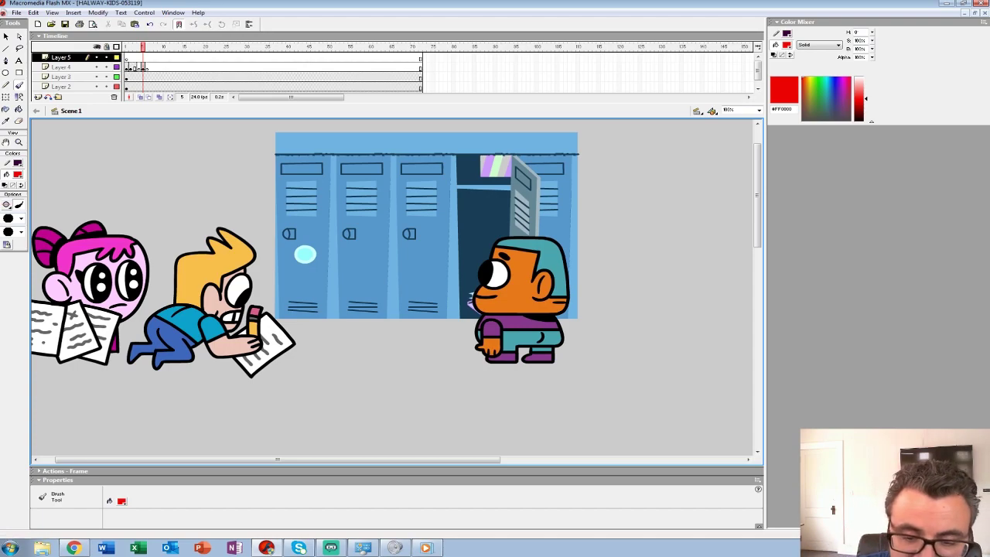
pyautogui.click(21, 219)
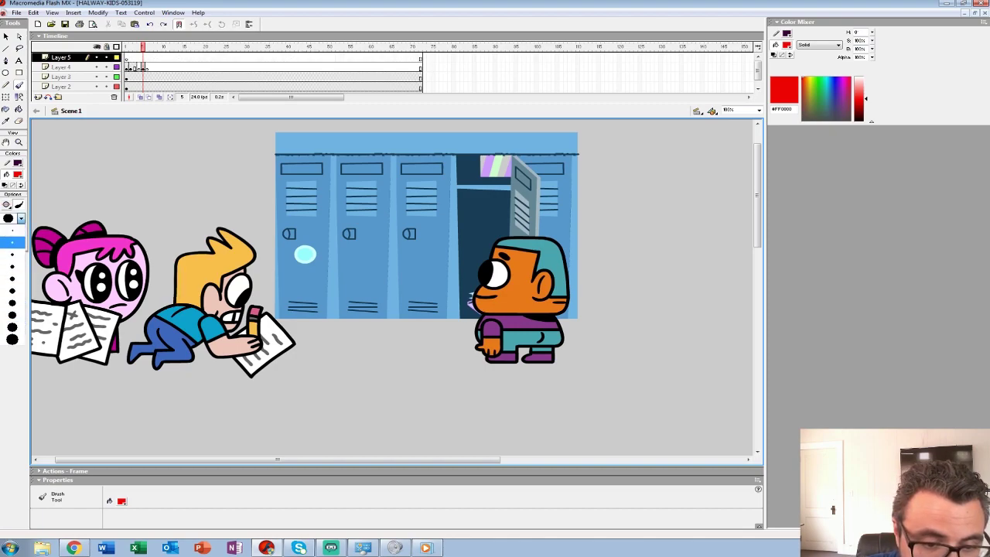
pyautogui.click(12, 254)
# Sketch a smiling boy's head with spiky hair, an ear and large eyes in red over the writing boy
pyautogui.moveTo(177, 259)
pyautogui.mouseDown()
pyautogui.moveTo(176, 308)
pyautogui.moveTo(189, 334)
pyautogui.moveTo(227, 336)
pyautogui.mouseUp()
pyautogui.hotkey('ctrl', 'z')
pyautogui.moveTo(182, 313)
pyautogui.mouseDown()
pyautogui.moveTo(221, 326)
pyautogui.moveTo(239, 307)
pyautogui.moveTo(240, 257)
pyautogui.moveTo(180, 256)
pyautogui.moveTo(190, 288)
pyautogui.moveTo(180, 294)
pyautogui.moveTo(184, 308)
pyautogui.moveTo(189, 278)
pyautogui.moveTo(246, 254)
pyautogui.moveTo(242, 232)
pyautogui.moveTo(219, 224)
pyautogui.moveTo(177, 254)
pyautogui.moveTo(172, 320)
pyautogui.moveTo(207, 302)
pyautogui.moveTo(236, 274)
pyautogui.mouseUp()
pyautogui.hotkey('ctrl', 'z')
pyautogui.moveTo(217, 280)
pyautogui.mouseDown()
pyautogui.moveTo(213, 296)
pyautogui.moveTo(217, 285)
pyautogui.mouseUp()
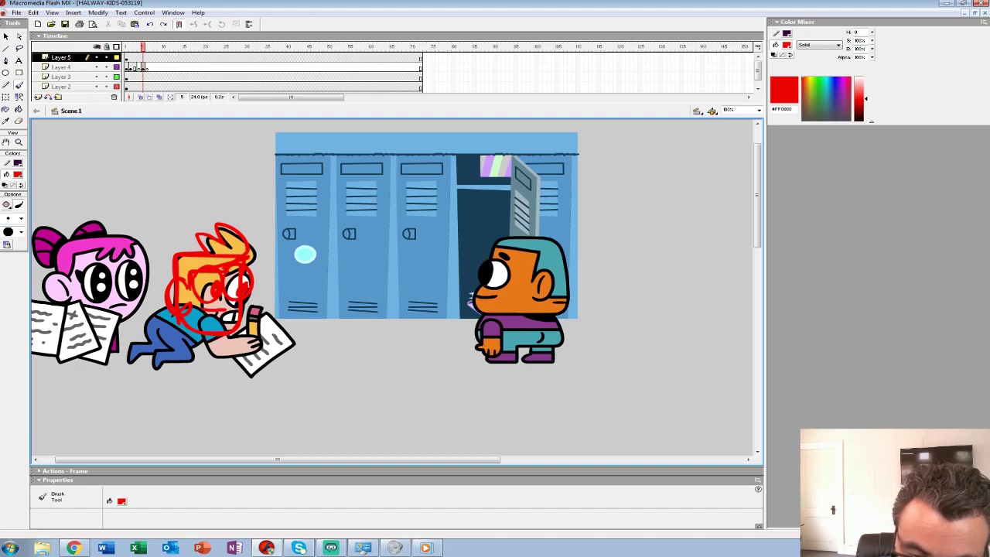
# Select the red head sketch on Layer 5 and nudge it up above the writing boy's head
pyautogui.click(143, 68)
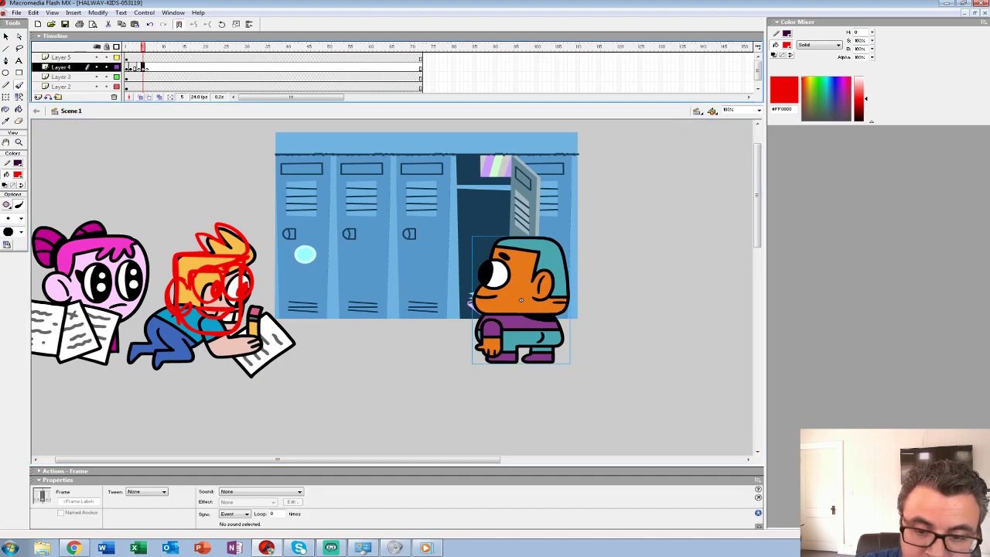
pyautogui.click(142, 57)
pyautogui.hotkey('shift', 'Up')
pyautogui.hotkey('shift', 'Up')
pyautogui.hotkey('shift', 'Up')
pyautogui.hotkey('shift', 'Up')
pyautogui.hotkey('shift', 'Down')
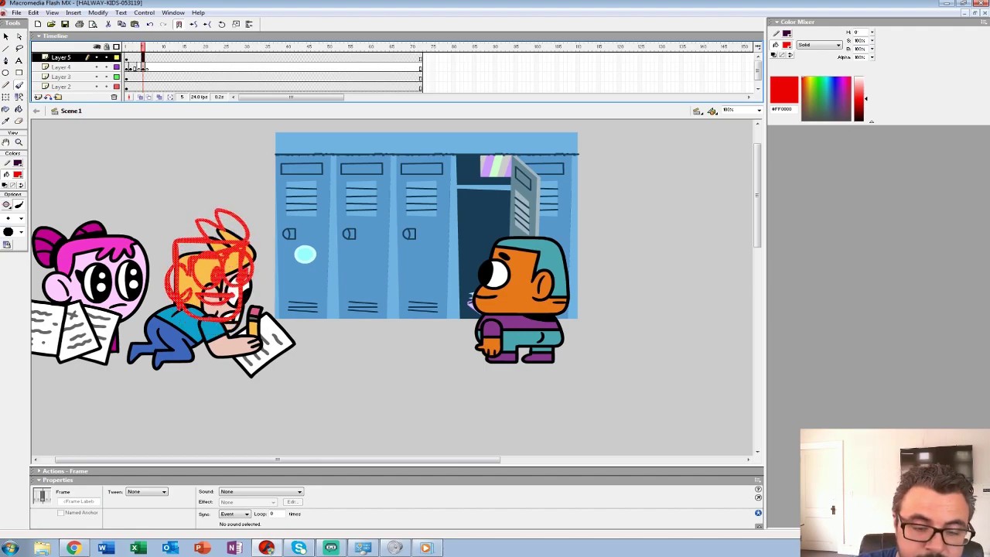
# Hide Layer 3 with the writing boy and raise the red head sketch to leave room for a body
pyautogui.click(156, 299)
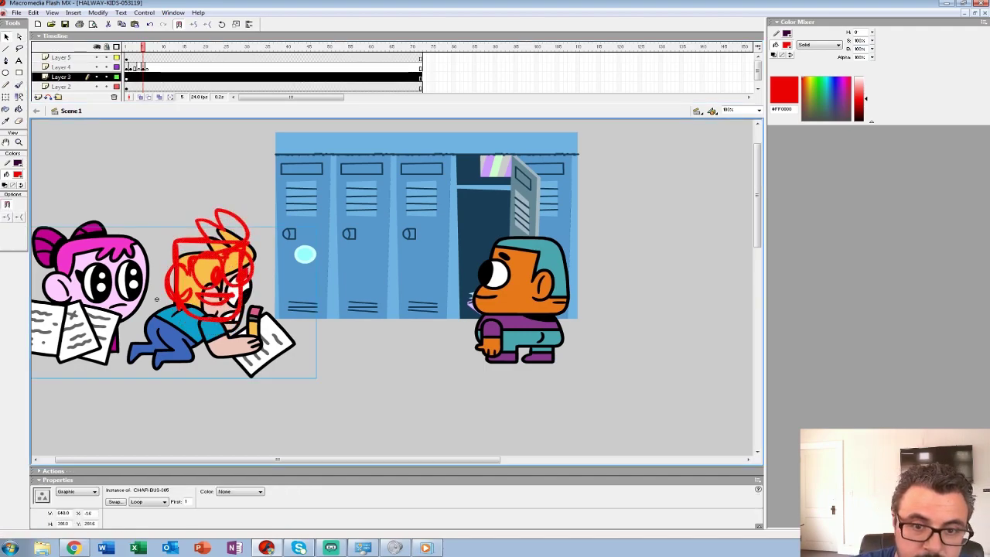
pyautogui.press('Delete')
pyautogui.moveTo(210, 244); pyautogui.dragTo(210, 232)
pyautogui.press('b')
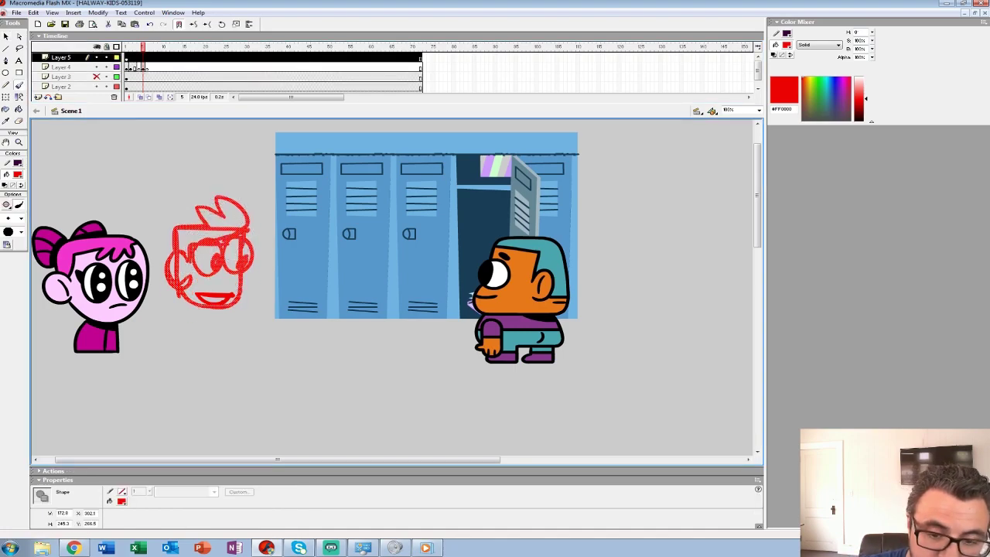
pyautogui.hotkey('ctrl', 'z')
pyautogui.press('v')
pyautogui.keyDown('shift'); pyautogui.click(215, 301); pyautogui.keyUp('shift')
pyautogui.moveTo(215, 301)
pyautogui.mouseDown()
pyautogui.moveTo(214, 279)
pyautogui.moveTo(182, 310)
pyautogui.moveTo(207, 324)
pyautogui.moveTo(232, 299)
pyautogui.mouseUp()
pyautogui.press('b')
pyautogui.moveTo(181, 304); pyautogui.dragTo(199, 320)
pyautogui.moveTo(102, 350); pyautogui.dragTo(263, 350)
pyautogui.hotkey('ctrl', 'z')
pyautogui.hotkey('ctrl', 'z')
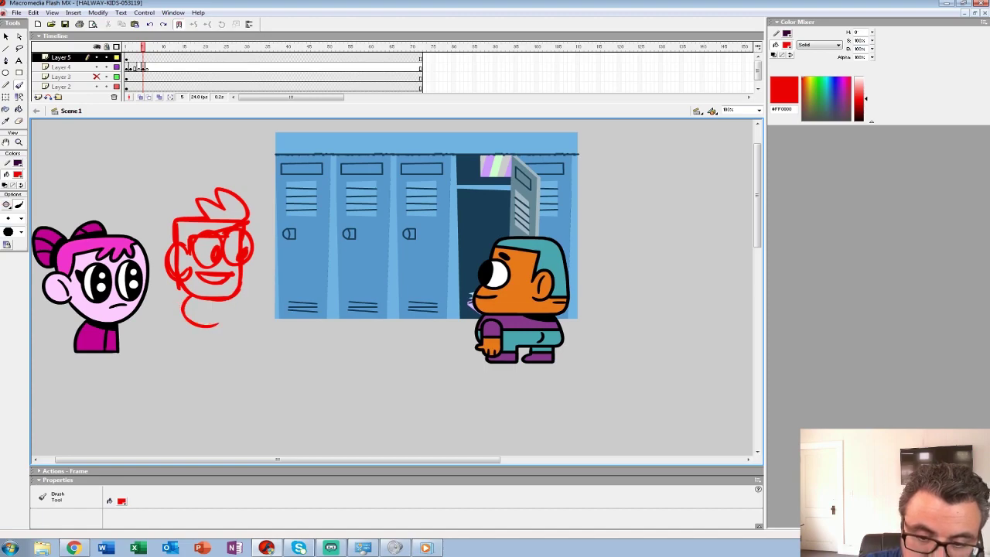
# Lower the head slightly, then sketch a ground line and the boy's torso, arms and legs, and darken the eyes and brows
pyautogui.hotkey('ctrl', 'a')
pyautogui.press('b')
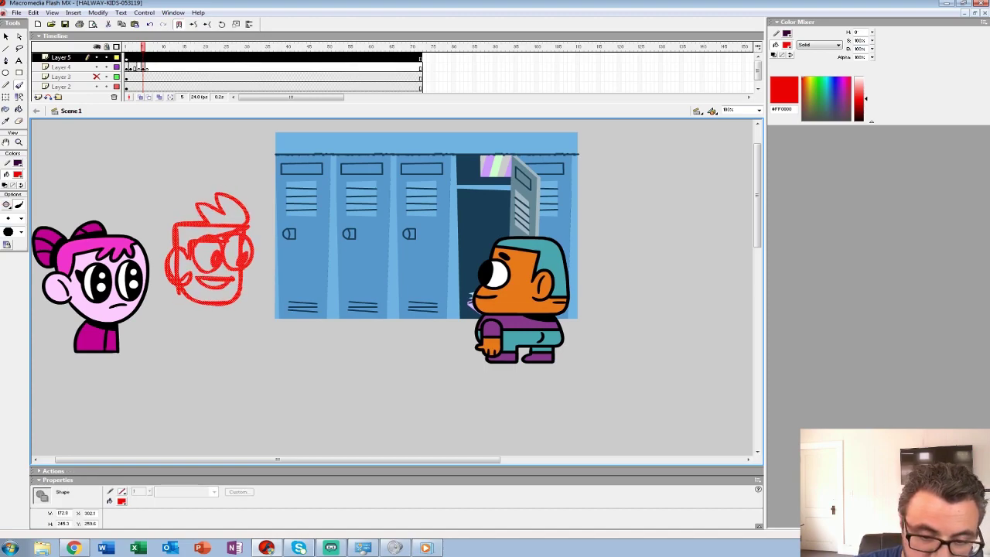
pyautogui.moveTo(90, 350); pyautogui.dragTo(266, 349)
pyautogui.moveTo(183, 315)
pyautogui.mouseDown()
pyautogui.moveTo(234, 307)
pyautogui.moveTo(213, 329)
pyautogui.moveTo(230, 332)
pyautogui.moveTo(228, 347)
pyautogui.mouseUp()
pyautogui.moveTo(224, 318); pyautogui.dragTo(224, 348)
pyautogui.moveTo(187, 302)
pyautogui.mouseDown()
pyautogui.moveTo(187, 349)
pyautogui.moveTo(220, 347)
pyautogui.mouseUp()
pyautogui.moveTo(189, 325); pyautogui.dragTo(229, 326)
pyautogui.moveTo(189, 321); pyautogui.dragTo(227, 322)
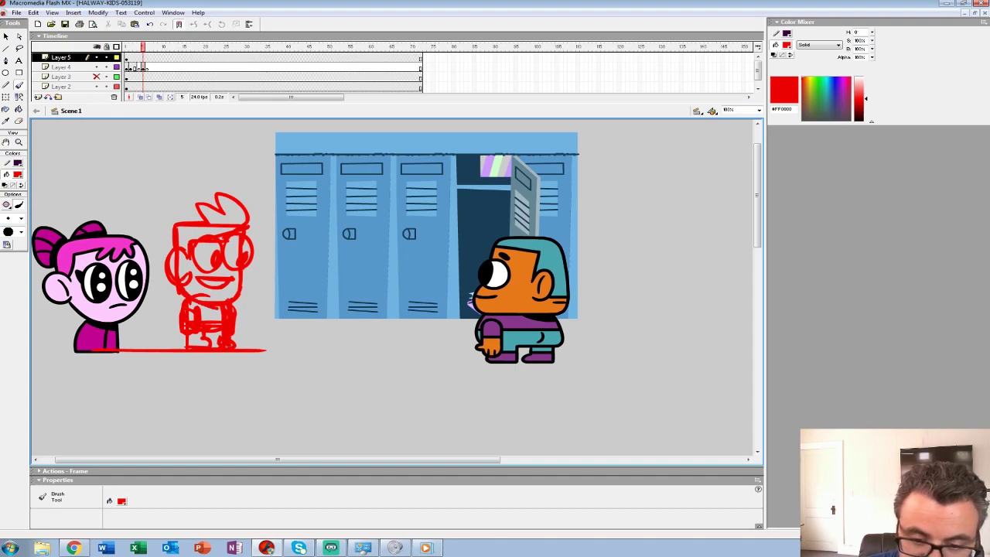
pyautogui.moveTo(204, 243)
pyautogui.mouseDown()
pyautogui.moveTo(197, 266)
pyautogui.moveTo(220, 245)
pyautogui.mouseUp()
pyautogui.moveTo(226, 247); pyautogui.dragTo(244, 221)
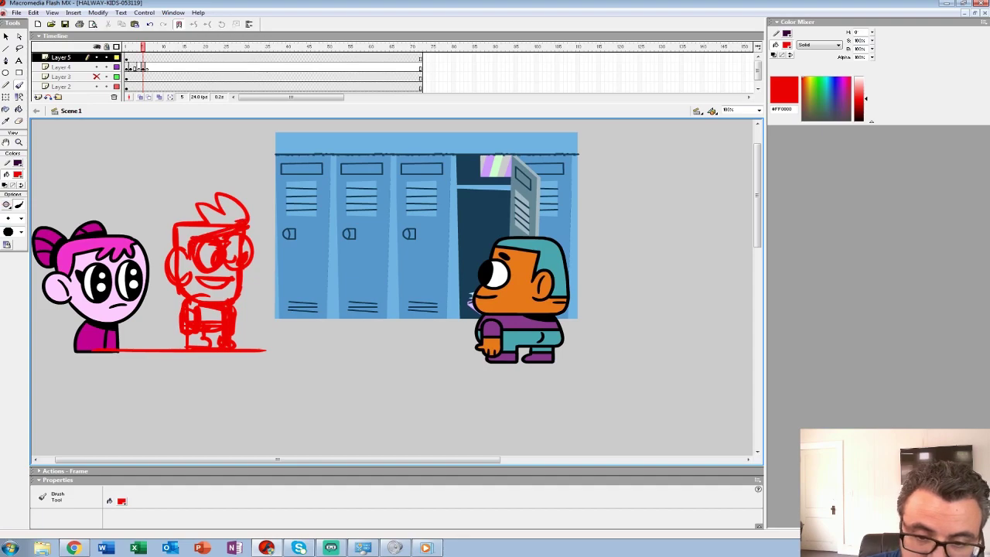
# Move the whole red boy sketch in front of the closed lockers, slightly higher and close to the orange kid
pyautogui.click(143, 57)
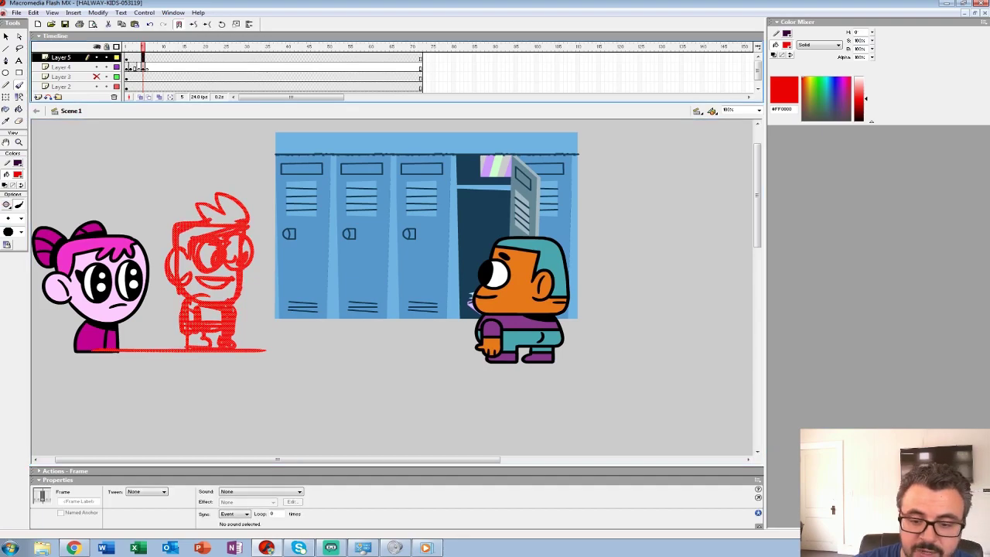
pyautogui.hotkey('shift', 'Right')
pyautogui.hotkey('shift', 'Right')
pyautogui.hotkey('shift', 'Right')
pyautogui.hotkey('shift', 'Right')
pyautogui.hotkey('shift', 'Right')
pyautogui.hotkey('shift', 'Right')
pyautogui.hotkey('shift', 'Right')
pyautogui.hotkey('shift', 'Right')
pyautogui.hotkey('shift', 'Right')
pyautogui.hotkey('shift', 'Right')
pyautogui.hotkey('shift', 'Right')
pyautogui.hotkey('shift', 'Right')
pyautogui.hotkey('shift', 'Right')
pyautogui.hotkey('shift', 'Right')
pyautogui.hotkey('shift', 'Right')
pyautogui.hotkey('shift', 'Right')
pyautogui.hotkey('shift', 'Right')
pyautogui.hotkey('shift', 'Right')
pyautogui.hotkey('shift', 'Right')
pyautogui.hotkey('shift', 'Right')
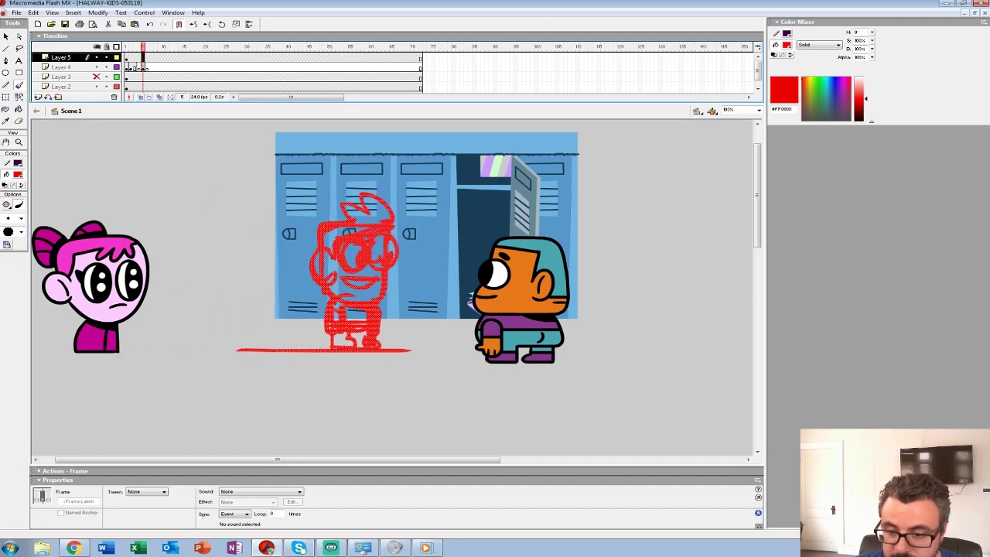
pyautogui.hotkey('shift', 'Up')
pyautogui.hotkey('shift', 'Up')
pyautogui.moveTo(390, 285)
pyautogui.mouseDown()
pyautogui.moveTo(371, 279)
pyautogui.moveTo(391, 280)
pyautogui.mouseUp()
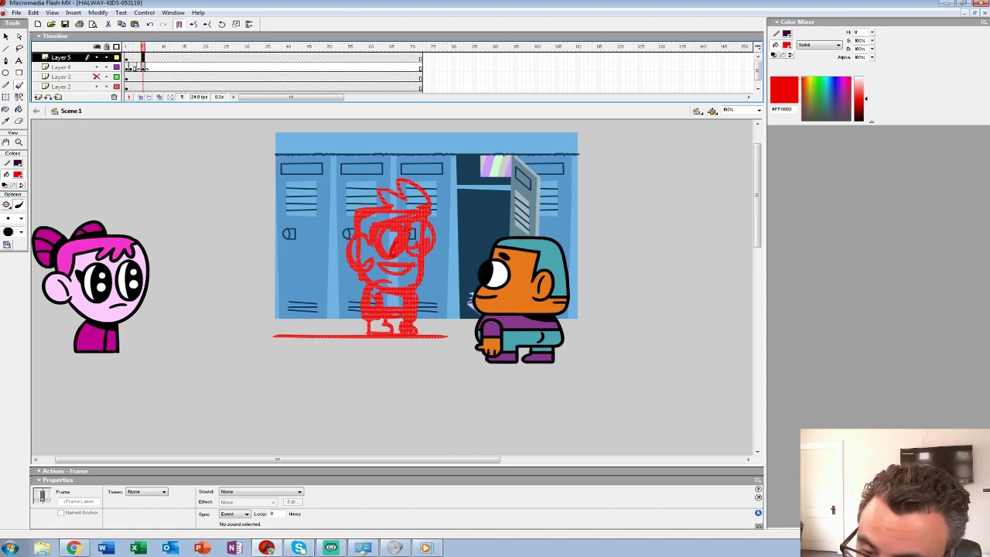
pyautogui.press('b')
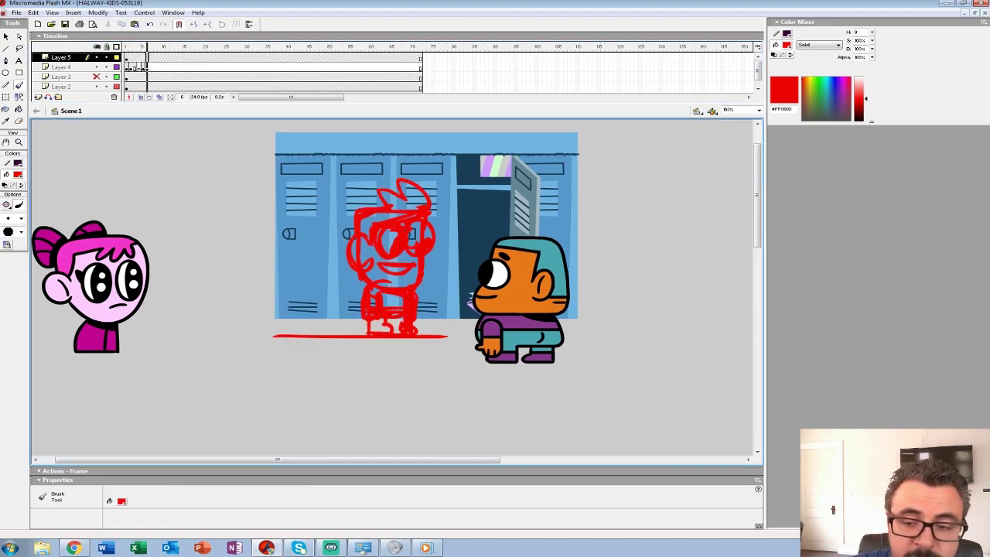
# Examine the enlarged red sketch and compare the first six frames of Layer 4 and Layer 5
pyautogui.click(147, 58)
pyautogui.press('z')
pyautogui.click(430, 278)
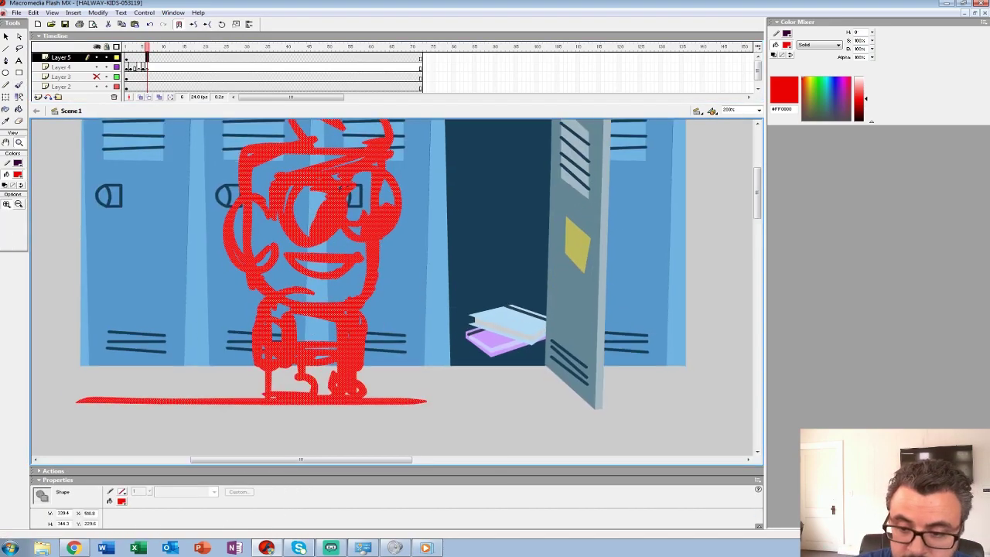
pyautogui.moveTo(430, 279); pyautogui.dragTo(356, 276)
pyautogui.click(143, 57)
pyautogui.click(134, 67)
pyautogui.click(147, 57)
pyautogui.click(134, 68)
pyautogui.click(126, 67)
pyautogui.click(143, 47)
# Cut the red sketch from Layer 5 and clear Layer 4's extra keyframes, keeping the standing orange kid
pyautogui.click(143, 58)
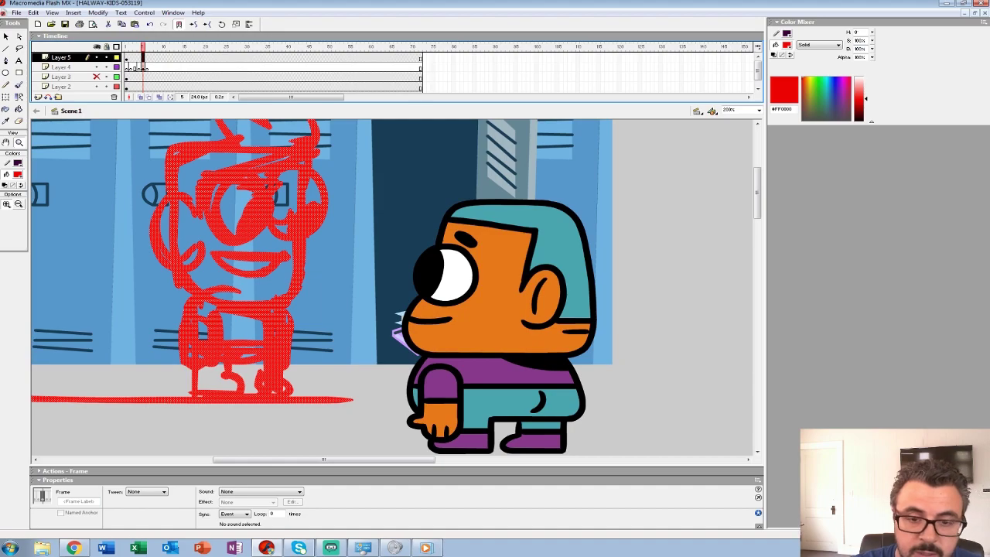
pyautogui.press('Delete')
pyautogui.click(143, 67)
pyautogui.moveTo(126, 68); pyautogui.dragTo(150, 67)
pyautogui.hotkey('shift', 'F6')
pyautogui.click(126, 68)
# Paste the red sketch in place on frame 1 of Layer 5 and nudge it away from the orange kid
pyautogui.click(126, 57)
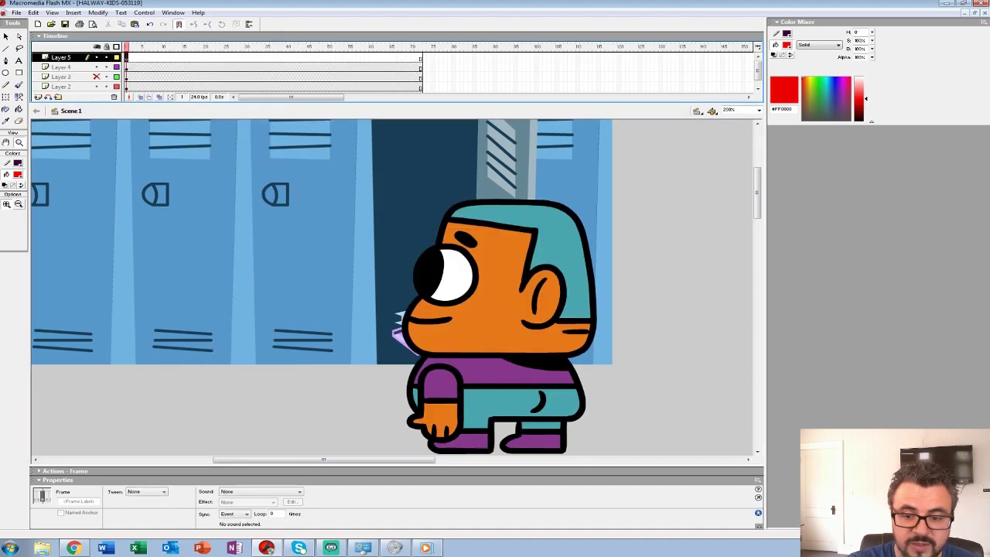
pyautogui.hotkey('ctrl', 'shift', 'v')
pyautogui.press('Left')
pyautogui.press('Left')
pyautogui.press('Left')
pyautogui.press('Left')
pyautogui.press('Left')
pyautogui.press('Left')
pyautogui.press('Left')
pyautogui.press('Left')
pyautogui.press('Left')
pyautogui.press('Left')
pyautogui.press('Left')
pyautogui.press('Left')
pyautogui.press('Left')
pyautogui.press('Left')
pyautogui.press('Left')
pyautogui.press('Left')
pyautogui.press('Left')
pyautogui.press('Left')
pyautogui.press('Left')
pyautogui.press('Left')
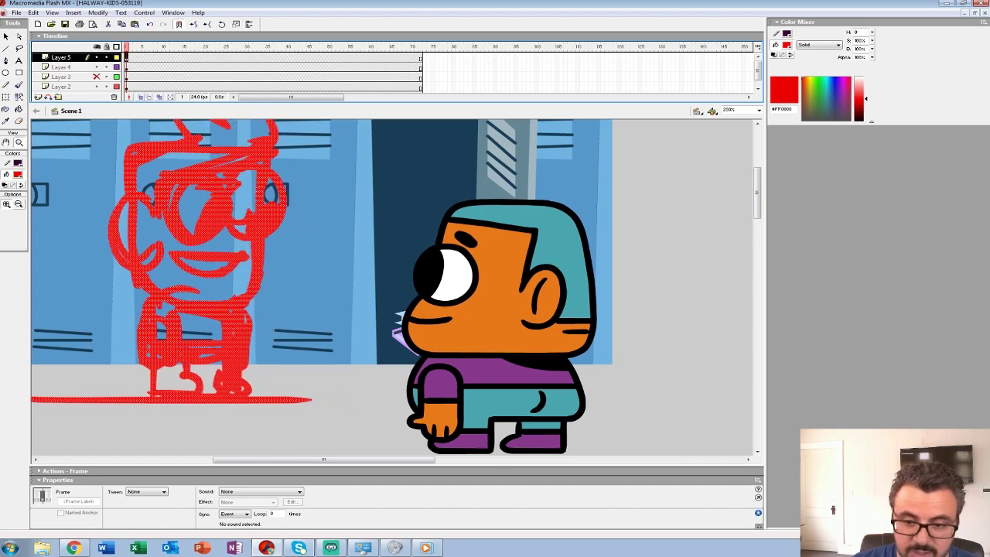
# Insert a blank keyframe on frame 2 of Layer 5, show the other layers as outlines and turn on onion skinning
pyautogui.click(130, 57)
pyautogui.press('F7')
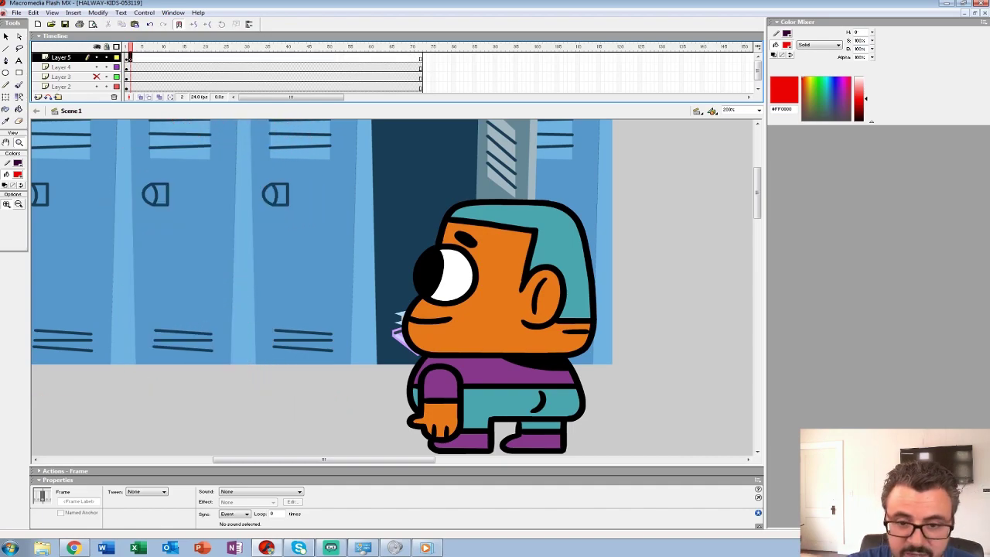
pyautogui.keyDown('alt'); pyautogui.click(116, 57); pyautogui.keyUp('alt')
pyautogui.click(140, 97)
pyautogui.moveTo(310, 271)
pyautogui.mouseDown()
pyautogui.moveTo(318, 284)
pyautogui.moveTo(366, 262)
pyautogui.mouseUp()
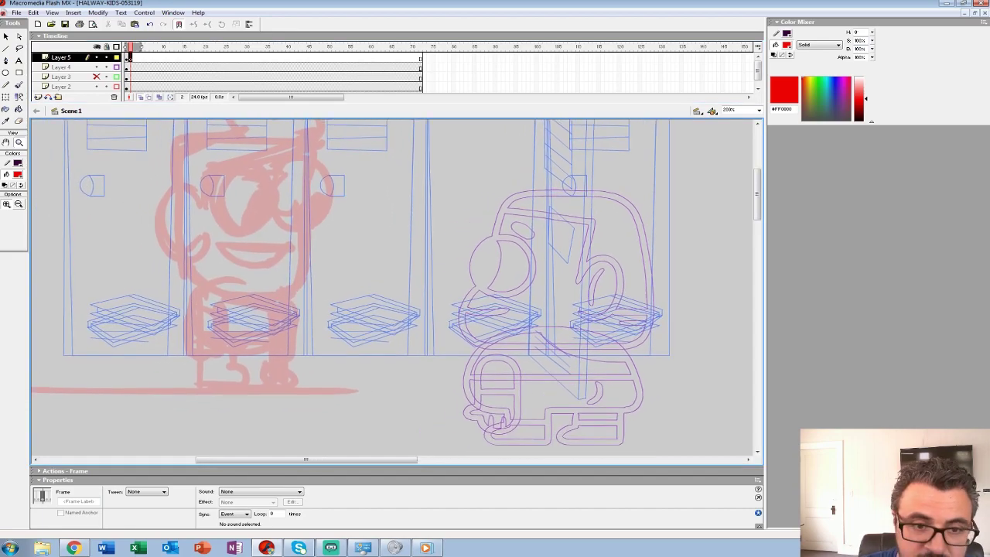
# Draw the boy's raised waving arm, bent arm and side of the torso in red over the onion-skinned sketch
pyautogui.press('b')
pyautogui.moveTo(286, 292)
pyautogui.mouseDown()
pyautogui.moveTo(346, 252)
pyautogui.moveTo(334, 229)
pyautogui.moveTo(351, 240)
pyautogui.mouseUp()
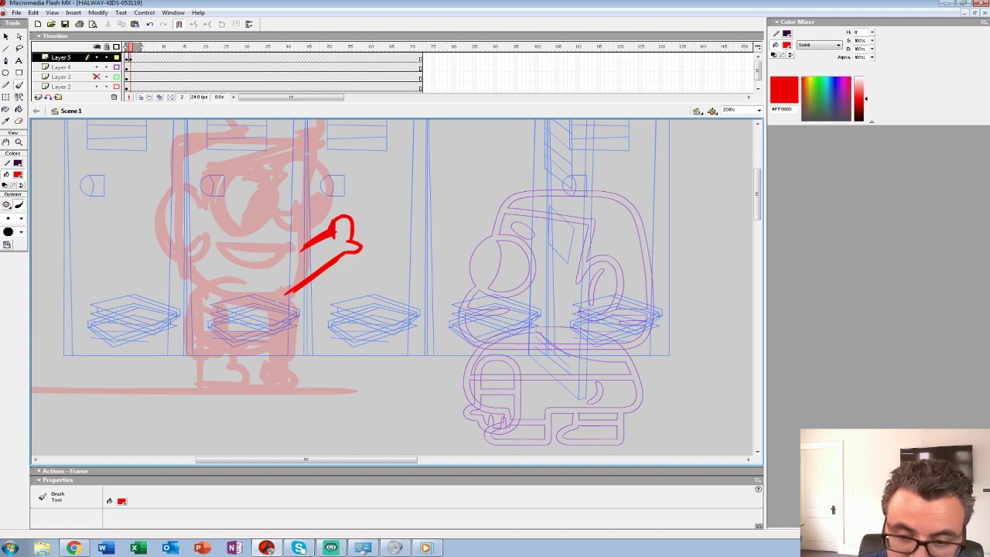
pyautogui.moveTo(205, 288)
pyautogui.mouseDown()
pyautogui.moveTo(192, 341)
pyautogui.moveTo(172, 334)
pyautogui.moveTo(223, 308)
pyautogui.moveTo(207, 334)
pyautogui.mouseUp()
pyautogui.moveTo(284, 299)
pyautogui.mouseDown()
pyautogui.moveTo(264, 378)
pyautogui.moveTo(262, 365)
pyautogui.moveTo(270, 371)
pyautogui.mouseUp()
pyautogui.moveTo(209, 317)
pyautogui.mouseDown()
pyautogui.moveTo(181, 388)
pyautogui.moveTo(264, 388)
pyautogui.mouseUp()
pyautogui.hotkey('ctrl', 'z')
pyautogui.hotkey('ctrl', 'z')
pyautogui.hotkey('ctrl', 'z')
pyautogui.moveTo(287, 294)
pyautogui.mouseDown()
pyautogui.moveTo(276, 333)
pyautogui.moveTo(296, 384)
pyautogui.mouseUp()
pyautogui.hotkey('ctrl', 'z')
pyautogui.hotkey('ctrl', 'z')
pyautogui.hotkey('ctrl', 'z')
pyautogui.hotkey('ctrl', 'z')
pyautogui.moveTo(286, 325); pyautogui.dragTo(296, 377)
# Draw the boy's round eyes, jaw, ear, hairline, spiky hair and open smiling mouth over the onion-skinned head
pyautogui.moveTo(235, 240)
pyautogui.mouseDown()
pyautogui.moveTo(271, 283)
pyautogui.moveTo(236, 239)
pyautogui.moveTo(229, 248)
pyautogui.moveTo(269, 240)
pyautogui.moveTo(260, 283)
pyautogui.moveTo(323, 275)
pyautogui.moveTo(273, 263)
pyautogui.mouseUp()
pyautogui.moveTo(331, 240)
pyautogui.mouseDown()
pyautogui.moveTo(309, 282)
pyautogui.moveTo(311, 325)
pyautogui.moveTo(292, 340)
pyautogui.moveTo(205, 334)
pyautogui.moveTo(197, 321)
pyautogui.mouseUp()
pyautogui.moveTo(207, 255)
pyautogui.mouseDown()
pyautogui.moveTo(202, 313)
pyautogui.moveTo(189, 310)
pyautogui.mouseUp()
pyautogui.moveTo(210, 275)
pyautogui.mouseDown()
pyautogui.moveTo(212, 237)
pyautogui.moveTo(328, 185)
pyautogui.mouseUp()
pyautogui.moveTo(261, 218)
pyautogui.mouseDown()
pyautogui.moveTo(306, 197)
pyautogui.moveTo(315, 324)
pyautogui.mouseUp()
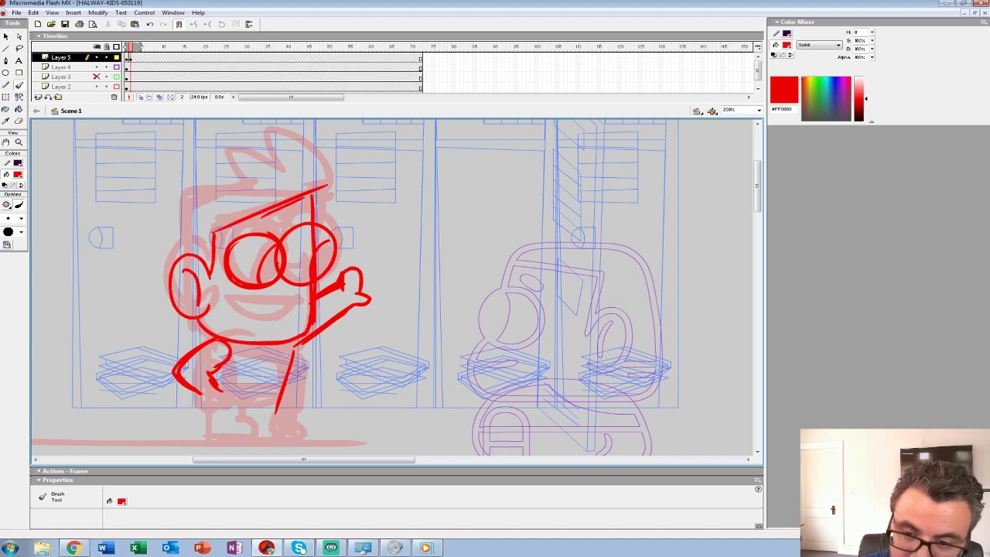
pyautogui.moveTo(331, 187)
pyautogui.mouseDown()
pyautogui.moveTo(276, 135)
pyautogui.moveTo(297, 167)
pyautogui.moveTo(237, 172)
pyautogui.moveTo(191, 241)
pyautogui.mouseUp()
pyautogui.moveTo(241, 297); pyautogui.dragTo(303, 300)
pyautogui.moveTo(239, 296)
pyautogui.mouseDown()
pyautogui.moveTo(284, 317)
pyautogui.moveTo(302, 300)
pyautogui.mouseUp()
# Draw the boy's shoulder, shirt hem, trouser legs and shoes below the head
pyautogui.moveTo(304, 296); pyautogui.dragTo(287, 313)
pyautogui.moveTo(310, 348)
pyautogui.mouseDown()
pyautogui.moveTo(304, 291)
pyautogui.moveTo(285, 321)
pyautogui.mouseUp()
pyautogui.moveTo(214, 328)
pyautogui.mouseDown()
pyautogui.moveTo(286, 334)
pyautogui.moveTo(277, 330)
pyautogui.mouseUp()
pyautogui.moveTo(287, 291); pyautogui.dragTo(276, 323)
pyautogui.moveTo(276, 337); pyautogui.dragTo(264, 381)
pyautogui.moveTo(199, 327)
pyautogui.mouseDown()
pyautogui.moveTo(195, 376)
pyautogui.moveTo(229, 382)
pyautogui.moveTo(234, 358)
pyautogui.mouseUp()
pyautogui.hotkey('ctrl', 'z')
pyautogui.moveTo(204, 329)
pyautogui.mouseDown()
pyautogui.moveTo(192, 379)
pyautogui.moveTo(229, 373)
pyautogui.moveTo(235, 349)
pyautogui.moveTo(215, 365)
pyautogui.mouseUp()
pyautogui.moveTo(236, 353)
pyautogui.mouseDown()
pyautogui.moveTo(257, 346)
pyautogui.moveTo(239, 374)
pyautogui.mouseUp()
pyautogui.moveTo(238, 376)
pyautogui.mouseDown()
pyautogui.moveTo(278, 381)
pyautogui.moveTo(237, 370)
pyautogui.mouseUp()
pyautogui.moveTo(238, 376); pyautogui.dragTo(285, 377)
# Add the hand resting on the hip, sleeve details and eyebrows to the boy's cleaned-up sketch
pyautogui.moveTo(277, 294); pyautogui.dragTo(274, 328)
pyautogui.moveTo(214, 322)
pyautogui.mouseDown()
pyautogui.moveTo(227, 342)
pyautogui.moveTo(207, 351)
pyautogui.mouseUp()
pyautogui.moveTo(193, 337)
pyautogui.mouseDown()
pyautogui.moveTo(207, 355)
pyautogui.moveTo(217, 349)
pyautogui.mouseUp()
pyautogui.moveTo(210, 297); pyautogui.dragTo(188, 308)
pyautogui.moveTo(211, 283); pyautogui.dragTo(225, 294)
pyautogui.moveTo(249, 251); pyautogui.dragTo(288, 257)
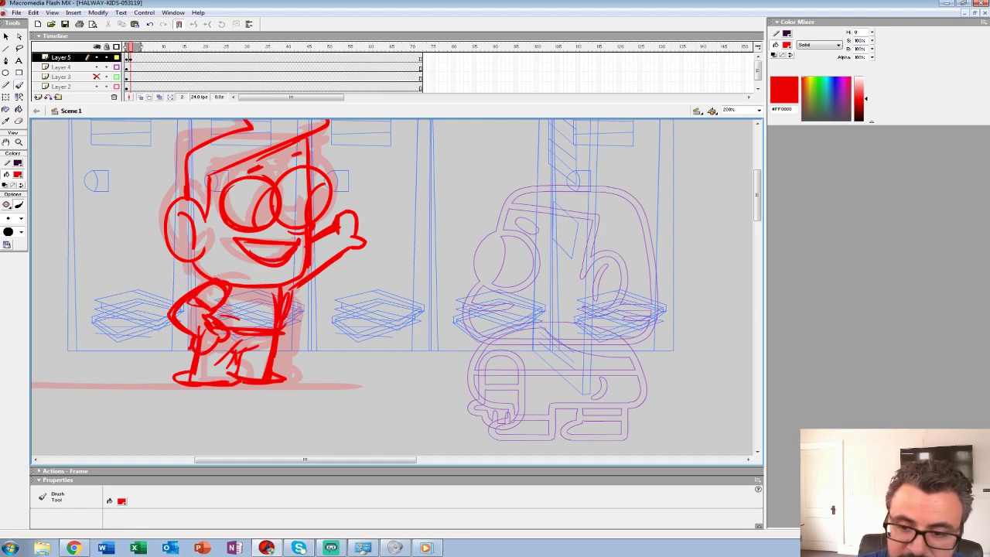
# Add the boy's nose and strengthen the lines of his mouth, front arm, sleeve, leg and ear
pyautogui.moveTo(324, 185); pyautogui.dragTo(328, 221)
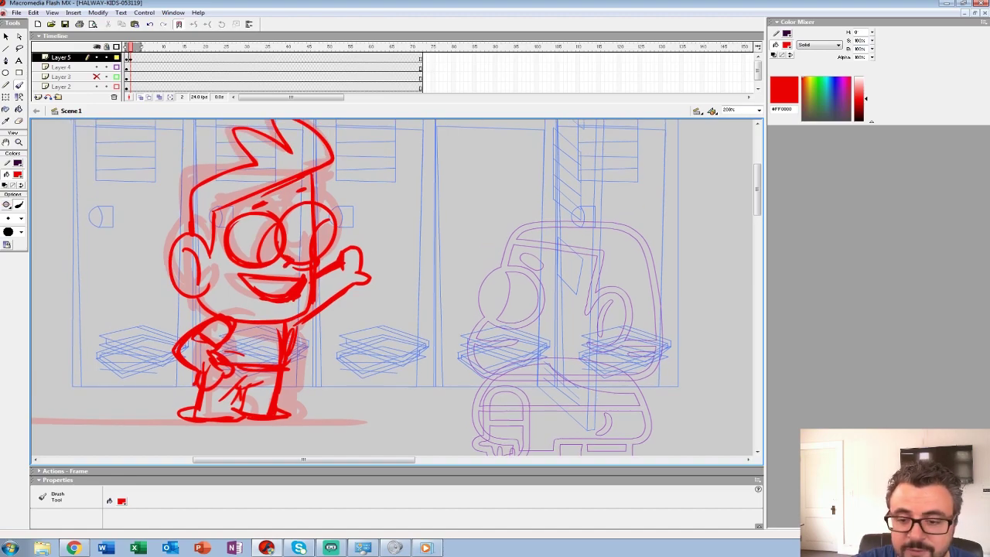
pyautogui.moveTo(308, 303); pyautogui.dragTo(278, 334)
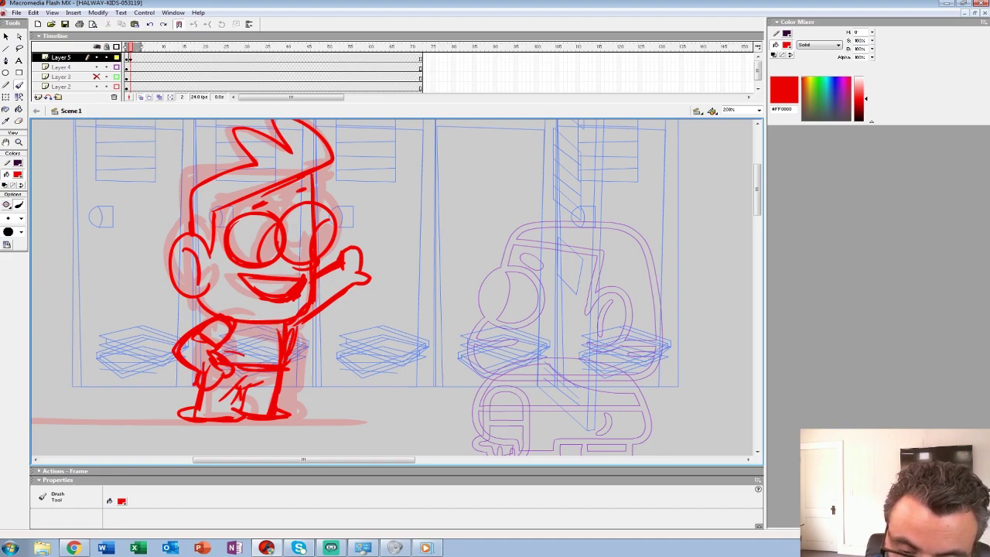
pyautogui.moveTo(277, 371)
pyautogui.mouseDown()
pyautogui.moveTo(270, 411)
pyautogui.moveTo(286, 419)
pyautogui.mouseUp()
pyautogui.moveTo(231, 325); pyautogui.dragTo(215, 342)
pyautogui.moveTo(186, 237); pyautogui.dragTo(178, 299)
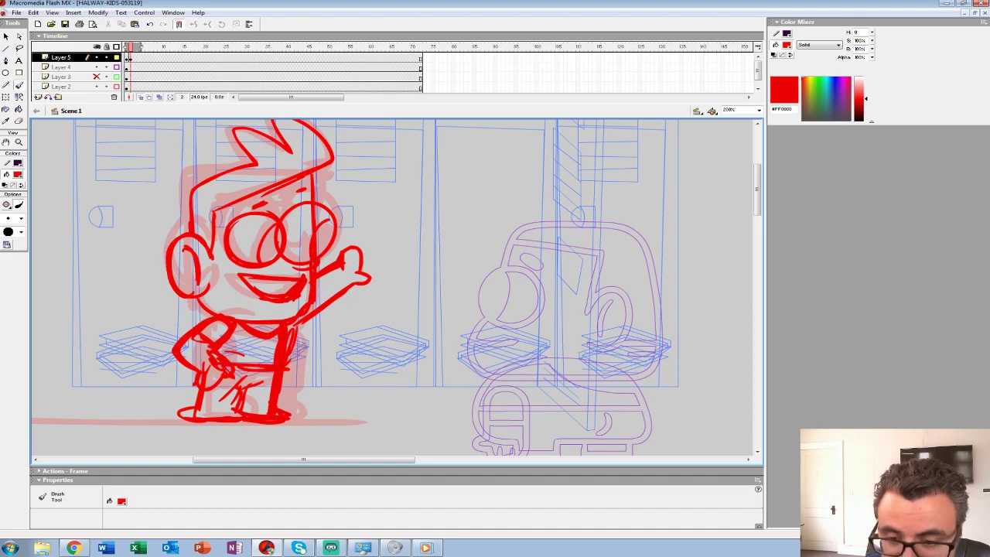
# Shade the boy's pupils, add a curved shirt neckline and thicken the outline of his front leg
pyautogui.moveTo(329, 223)
pyautogui.mouseDown()
pyautogui.moveTo(324, 252)
pyautogui.moveTo(319, 234)
pyautogui.mouseUp()
pyautogui.moveTo(271, 231)
pyautogui.mouseDown()
pyautogui.moveTo(263, 255)
pyautogui.moveTo(274, 232)
pyautogui.mouseUp()
pyautogui.moveTo(294, 328); pyautogui.dragTo(297, 308)
pyautogui.moveTo(289, 357); pyautogui.dragTo(300, 396)
pyautogui.hotkey('ctrl', 'z')
pyautogui.moveTo(287, 359)
pyautogui.mouseDown()
pyautogui.moveTo(312, 394)
pyautogui.moveTo(287, 401)
pyautogui.mouseUp()
pyautogui.moveTo(248, 363); pyautogui.dragTo(271, 418)
pyautogui.hotkey('ctrl', 'z')
pyautogui.hotkey('ctrl', 'z')
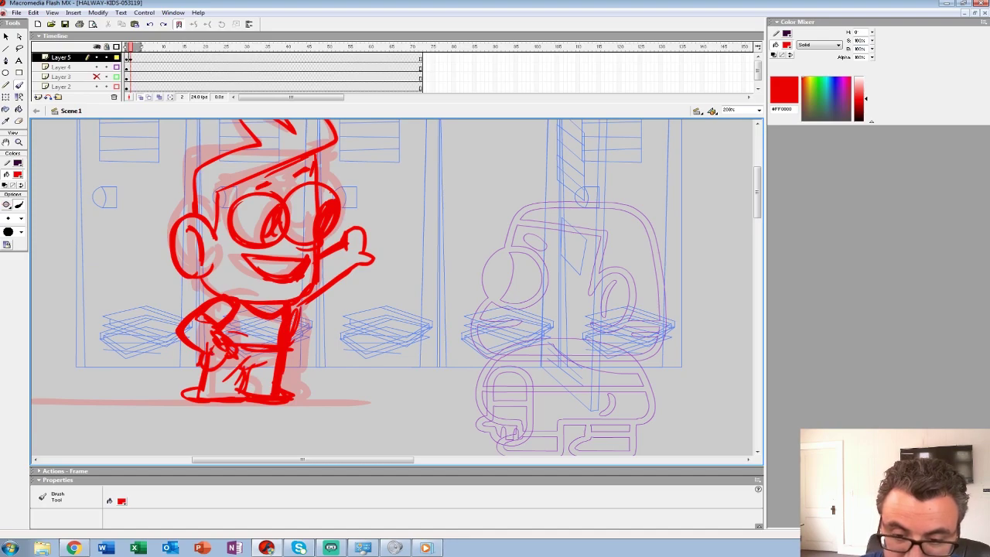
pyautogui.hotkey('ctrl', 'z')
pyautogui.moveTo(241, 362); pyautogui.dragTo(205, 393)
pyautogui.moveTo(265, 361)
pyautogui.mouseDown()
pyautogui.moveTo(210, 387)
pyautogui.moveTo(259, 388)
pyautogui.moveTo(208, 396)
pyautogui.moveTo(252, 392)
pyautogui.moveTo(259, 403)
pyautogui.mouseUp()
pyautogui.hotkey('ctrl', 'z')
pyautogui.hotkey('ctrl', 'z')
pyautogui.hotkey('ctrl', 'z')
pyautogui.hotkey('ctrl', 'z')
pyautogui.moveTo(320, 269); pyautogui.dragTo(318, 328)
pyautogui.hotkey('ctrl', 'z')
pyautogui.moveTo(317, 283)
pyautogui.mouseDown()
pyautogui.moveTo(343, 300)
pyautogui.moveTo(334, 281)
pyautogui.moveTo(320, 326)
pyautogui.moveTo(347, 289)
pyautogui.moveTo(317, 338)
pyautogui.moveTo(296, 338)
pyautogui.mouseUp()
pyautogui.hotkey('ctrl', 'z')
pyautogui.hotkey('ctrl', 'z')
pyautogui.hotkey('ctrl', 'z')
# Sketch an alternative bent forearm and fist below the boy's waving arm
pyautogui.moveTo(323, 320); pyautogui.dragTo(311, 331)
pyautogui.moveTo(331, 299)
pyautogui.mouseDown()
pyautogui.moveTo(351, 287)
pyautogui.moveTo(294, 337)
pyautogui.moveTo(297, 316)
pyautogui.moveTo(315, 333)
pyautogui.mouseUp()
pyautogui.moveTo(287, 385); pyautogui.dragTo(283, 408)
pyautogui.moveTo(303, 340); pyautogui.dragTo(262, 370)
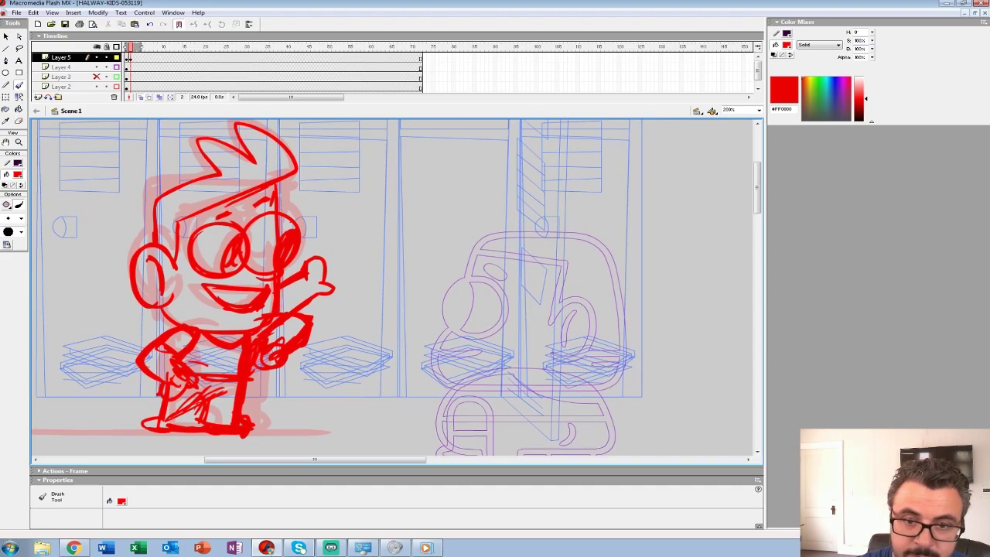
# Move the sketch from frame 2 to frame 1 of Layer 5 and insert a blank keyframe at frame 2
pyautogui.click(133, 57)
pyautogui.click(130, 58)
pyautogui.moveTo(130, 57); pyautogui.dragTo(126, 57)
pyautogui.click(129, 57)
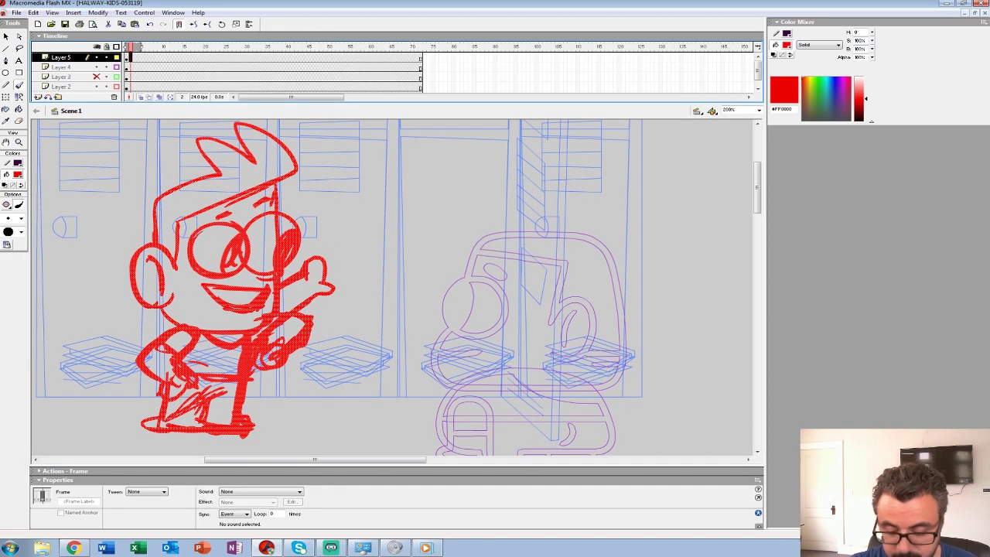
pyautogui.press('F7')
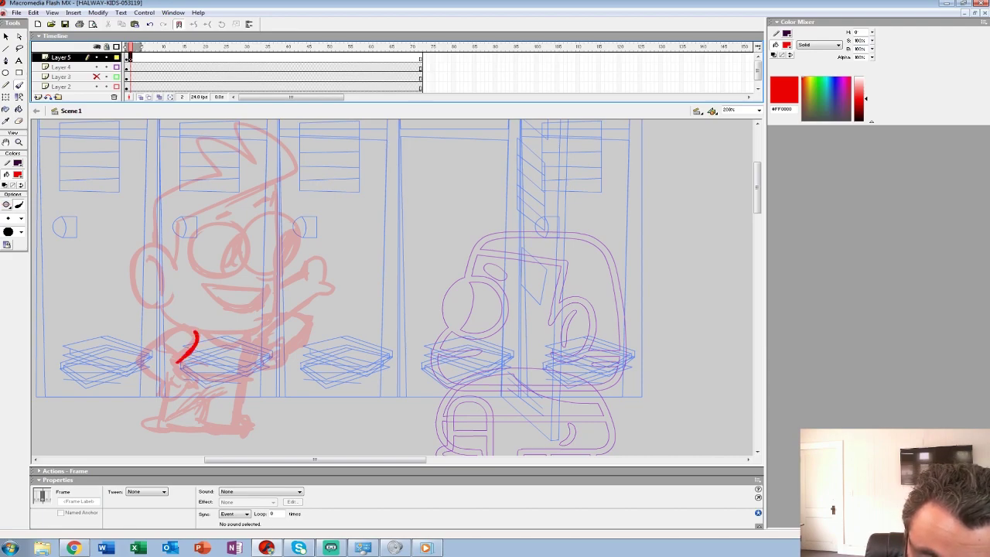
# Choose a larger brush size and draw the boy's bent arm with its sleeve and hand on the hip over the onion skin
pyautogui.hotkey('ctrl', 'z')
pyautogui.click(20, 219)
pyautogui.click(13, 267)
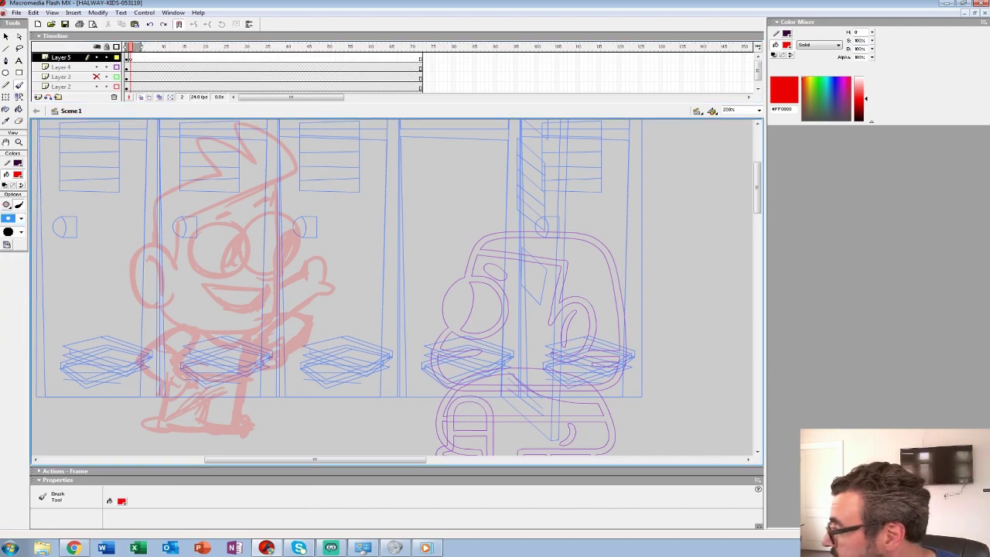
pyautogui.moveTo(194, 344)
pyautogui.mouseDown()
pyautogui.moveTo(182, 361)
pyautogui.moveTo(170, 331)
pyautogui.moveTo(147, 378)
pyautogui.moveTo(197, 387)
pyautogui.moveTo(174, 398)
pyautogui.moveTo(170, 389)
pyautogui.mouseUp()
pyautogui.moveTo(157, 345); pyautogui.dragTo(182, 361)
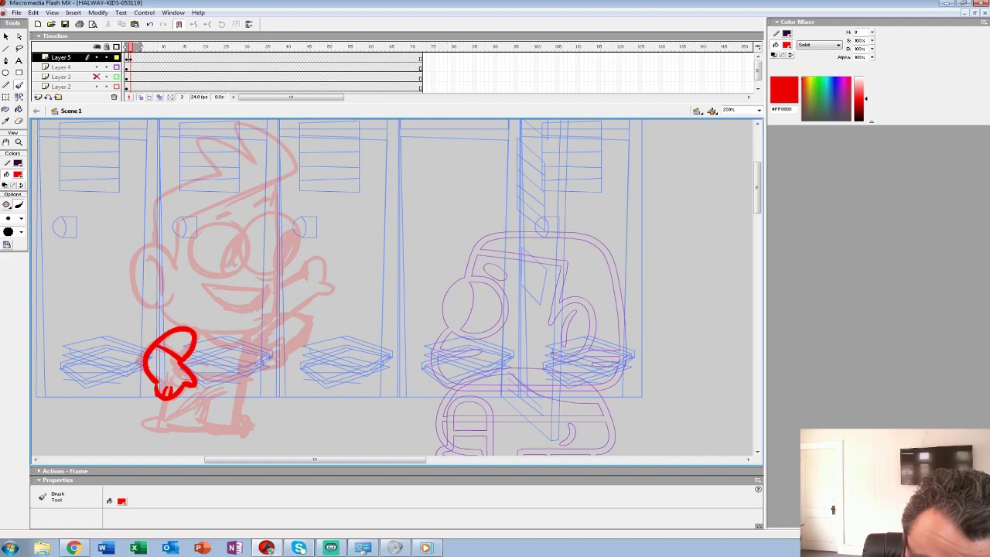
# Draw the boy's torso, neckline, waistline, legs and feet over the onion-skinned sketch
pyautogui.moveTo(253, 331)
pyautogui.mouseDown()
pyautogui.moveTo(235, 414)
pyautogui.moveTo(247, 427)
pyautogui.moveTo(162, 429)
pyautogui.moveTo(163, 400)
pyautogui.moveTo(210, 399)
pyautogui.moveTo(240, 377)
pyautogui.mouseUp()
pyautogui.hotkey('ctrl', 'z')
pyautogui.hotkey('ctrl', 'z')
pyautogui.moveTo(184, 364); pyautogui.dragTo(244, 363)
pyautogui.moveTo(203, 337)
pyautogui.mouseDown()
pyautogui.moveTo(229, 343)
pyautogui.moveTo(249, 332)
pyautogui.mouseUp()
pyautogui.hotkey('ctrl', 'z')
pyautogui.hotkey('ctrl', 'z')
# Draw the boy's ear, jaw, swept-up hair, overlapping eyes with dark pupils and eyebrows
pyautogui.moveTo(177, 288)
pyautogui.mouseDown()
pyautogui.moveTo(148, 270)
pyautogui.moveTo(139, 299)
pyautogui.moveTo(178, 308)
pyautogui.mouseUp()
pyautogui.moveTo(168, 272); pyautogui.dragTo(163, 307)
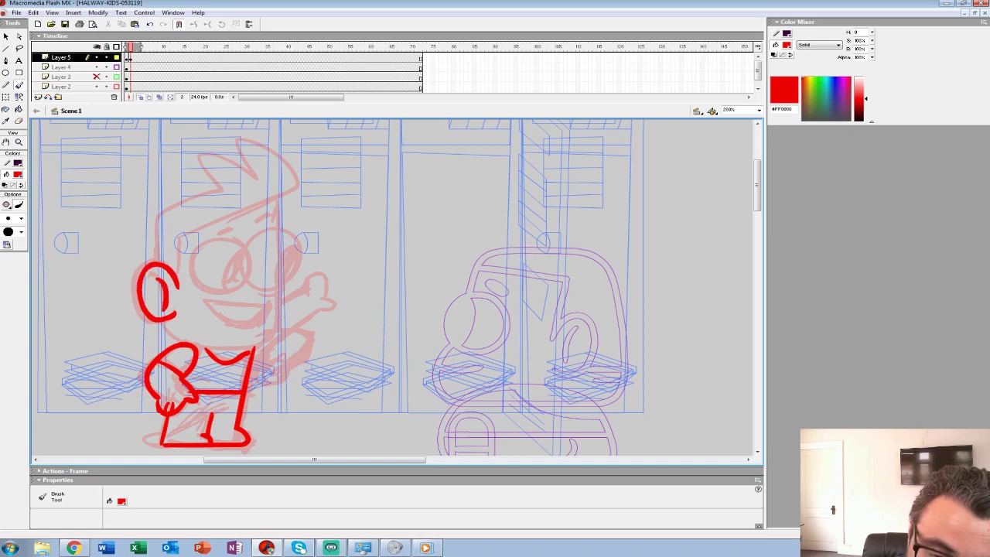
pyautogui.moveTo(199, 348); pyautogui.dragTo(263, 343)
pyautogui.moveTo(280, 292); pyautogui.dragTo(282, 202)
pyautogui.moveTo(178, 285)
pyautogui.mouseDown()
pyautogui.moveTo(180, 239)
pyautogui.moveTo(289, 189)
pyautogui.moveTo(259, 174)
pyautogui.moveTo(208, 192)
pyautogui.moveTo(162, 242)
pyautogui.moveTo(161, 263)
pyautogui.moveTo(246, 292)
pyautogui.moveTo(195, 267)
pyautogui.moveTo(234, 287)
pyautogui.moveTo(242, 255)
pyautogui.moveTo(293, 233)
pyautogui.moveTo(247, 266)
pyautogui.moveTo(287, 244)
pyautogui.moveTo(290, 269)
pyautogui.mouseUp()
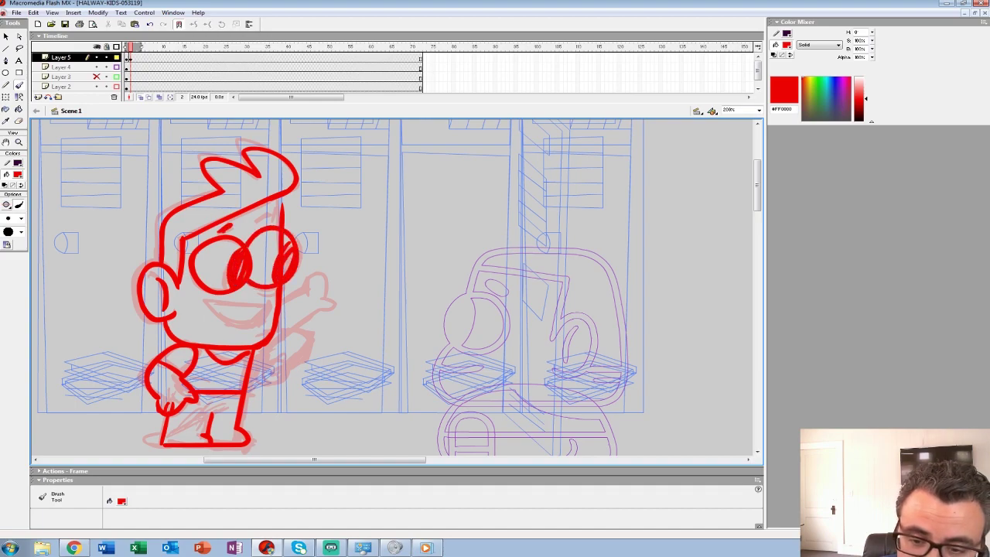
# Draw the boy's open smiling mouth with upper teeth and a tongue, undoing unsuitable strokes
pyautogui.moveTo(265, 305)
pyautogui.mouseDown()
pyautogui.moveTo(248, 330)
pyautogui.moveTo(260, 311)
pyautogui.moveTo(242, 325)
pyautogui.moveTo(267, 307)
pyautogui.mouseUp()
pyautogui.hotkey('ctrl', 'z')
pyautogui.hotkey('ctrl', 'z')
pyautogui.hotkey('ctrl', 'z')
pyautogui.moveTo(204, 309)
pyautogui.mouseDown()
pyautogui.moveTo(224, 333)
pyautogui.moveTo(261, 311)
pyautogui.mouseUp()
pyautogui.hotkey('ctrl', 'z')
pyautogui.hotkey('ctrl', 'z')
pyautogui.moveTo(202, 302)
pyautogui.mouseDown()
pyautogui.moveTo(268, 305)
pyautogui.moveTo(265, 315)
pyautogui.moveTo(270, 307)
pyautogui.mouseUp()
pyautogui.moveTo(213, 328); pyautogui.dragTo(244, 329)
pyautogui.moveTo(250, 306); pyautogui.dragTo(256, 314)
pyautogui.hotkey('ctrl', 'z')
pyautogui.hotkey('ctrl', 'z')
pyautogui.moveTo(242, 317); pyautogui.dragTo(237, 322)
pyautogui.moveTo(298, 331); pyautogui.dragTo(282, 368)
pyautogui.hotkey('ctrl', 'z')
pyautogui.moveTo(274, 331)
pyautogui.mouseDown()
pyautogui.moveTo(313, 343)
pyautogui.moveTo(249, 390)
pyautogui.mouseUp()
pyautogui.hotkey('ctrl', 'z')
pyautogui.moveTo(301, 335); pyautogui.dragTo(275, 366)
pyautogui.moveTo(288, 362); pyautogui.dragTo(327, 293)
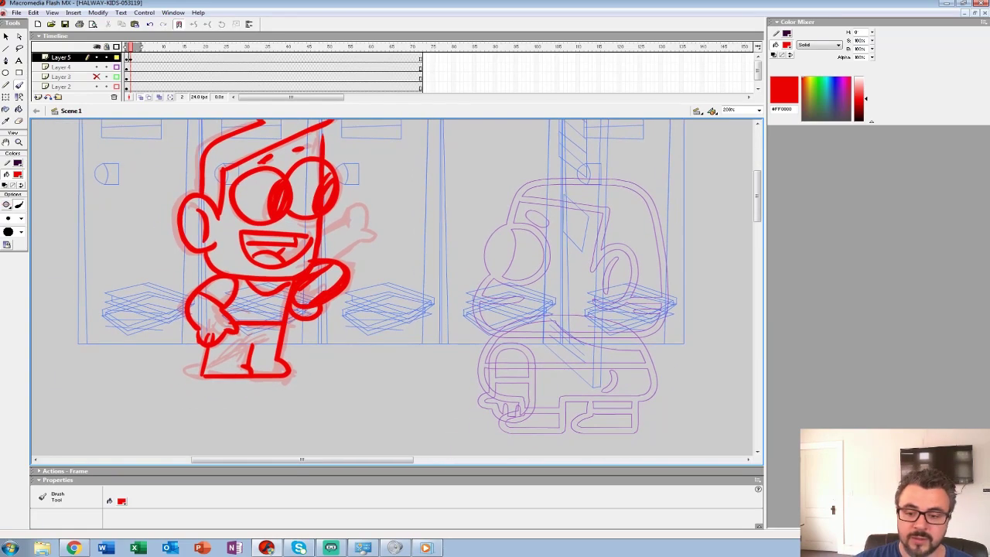
pyautogui.hotkey('ctrl', 'z')
pyautogui.hotkey('ctrl', 'z')
pyautogui.hotkey('ctrl', 'z')
pyautogui.hotkey('ctrl', 'z')
pyautogui.hotkey('ctrl', 'z')
pyautogui.hotkey('ctrl', 'z')
pyautogui.hotkey('ctrl', 'z')
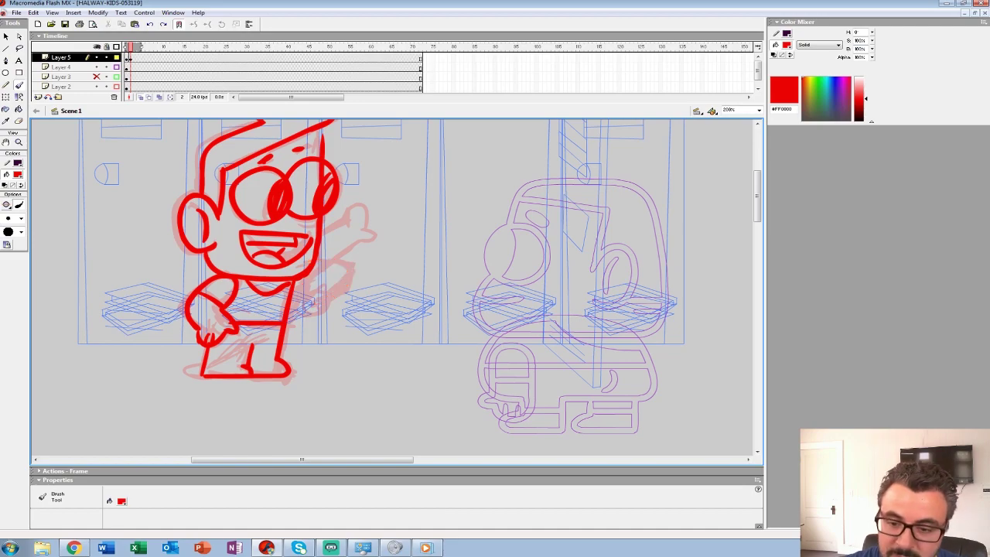
pyautogui.moveTo(300, 279)
pyautogui.mouseDown()
pyautogui.moveTo(323, 301)
pyautogui.moveTo(325, 334)
pyautogui.moveTo(320, 286)
pyautogui.moveTo(339, 309)
pyautogui.moveTo(326, 324)
pyautogui.moveTo(353, 313)
pyautogui.mouseUp()
pyautogui.hotkey('ctrl', 'z')
pyautogui.hotkey('ctrl', 'z')
pyautogui.hotkey('ctrl', 'z')
pyautogui.hotkey('ctrl', 'z')
pyautogui.hotkey('ctrl', 'z')
# Draw both of the boy's arms stretched out to the sides with sleeves and open hands
pyautogui.moveTo(229, 295)
pyautogui.mouseDown()
pyautogui.moveTo(198, 323)
pyautogui.moveTo(178, 320)
pyautogui.mouseUp()
pyautogui.moveTo(168, 322)
pyautogui.mouseDown()
pyautogui.moveTo(165, 345)
pyautogui.moveTo(195, 335)
pyautogui.moveTo(207, 369)
pyautogui.mouseUp()
pyautogui.moveTo(221, 322); pyautogui.dragTo(211, 372)
pyautogui.moveTo(348, 306); pyautogui.dragTo(313, 343)
pyautogui.moveTo(312, 340); pyautogui.dragTo(312, 352)
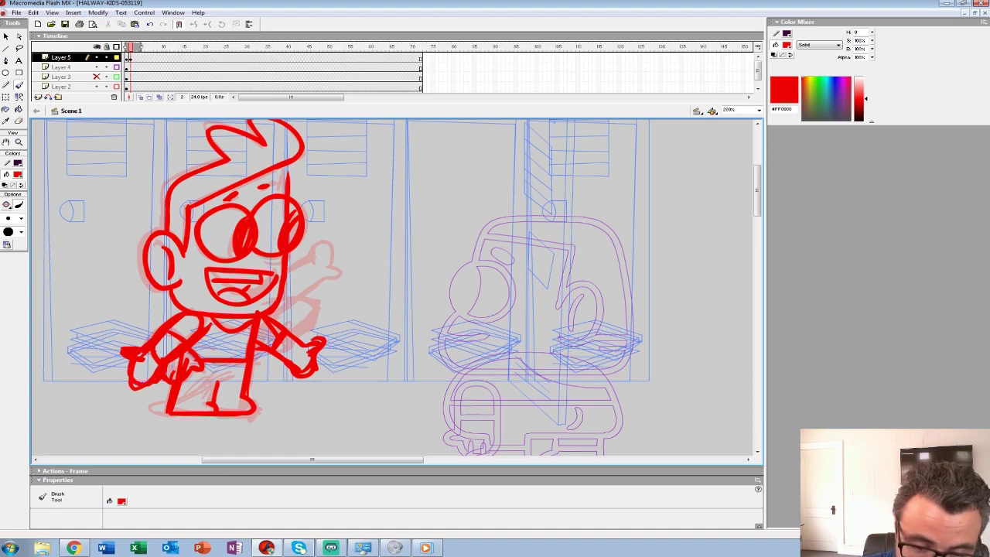
pyautogui.moveTo(318, 340); pyautogui.dragTo(324, 354)
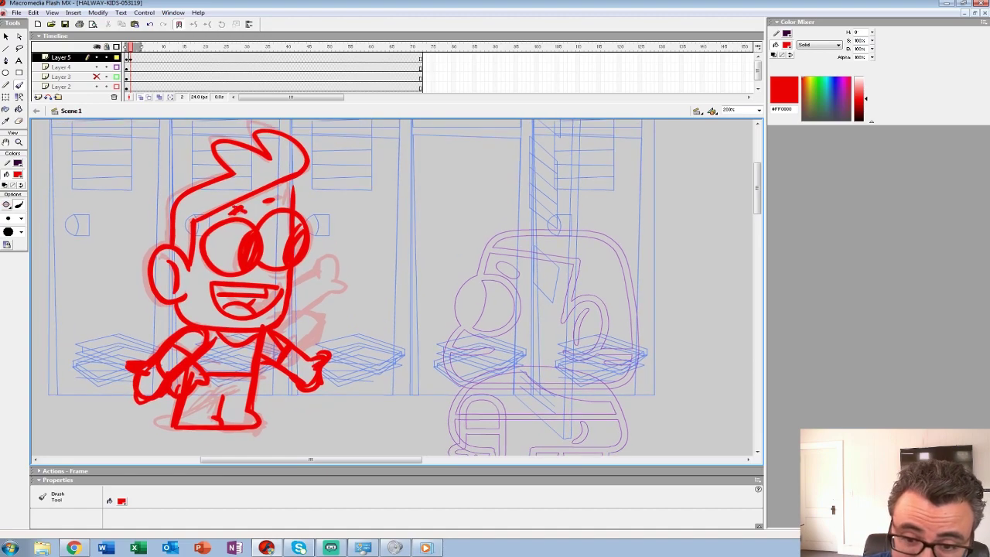
# Delete the smiling mouth and redraw it as an open, downturned mouth with a tongue
pyautogui.press('v')
pyautogui.click(247, 287)
pyautogui.press('Delete')
pyautogui.press('b')
pyautogui.moveTo(219, 315)
pyautogui.mouseDown()
pyautogui.moveTo(264, 317)
pyautogui.moveTo(220, 315)
pyautogui.moveTo(242, 322)
pyautogui.mouseUp()
pyautogui.moveTo(263, 317)
pyautogui.mouseDown()
pyautogui.moveTo(264, 333)
pyautogui.moveTo(257, 305)
pyautogui.moveTo(234, 328)
pyautogui.mouseUp()
# Move the revised boy sketch from frame 2 to frame 1 of Layer 5 and show Layer 3 again
pyautogui.click(130, 58)
pyautogui.click(126, 58)
pyautogui.click(130, 58)
pyautogui.moveTo(130, 58); pyautogui.dragTo(126, 58)
pyautogui.keyDown('ctrl'); pyautogui.keyDown('alt'); pyautogui.click(284, 262); pyautogui.keyUp('alt'); pyautogui.keyUp('ctrl')
pyautogui.moveTo(283, 262); pyautogui.dragTo(253, 261)
pyautogui.click(97, 77)
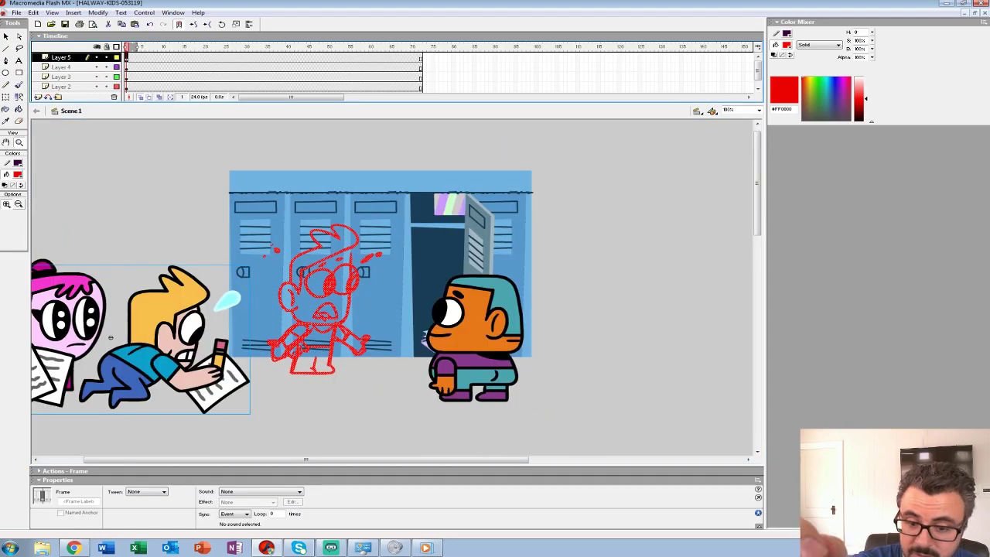
# Insert a blank keyframe at frame 2 of Layer 5, and lock and outline all the other layers
pyautogui.click(130, 58)
pyautogui.press('F7')
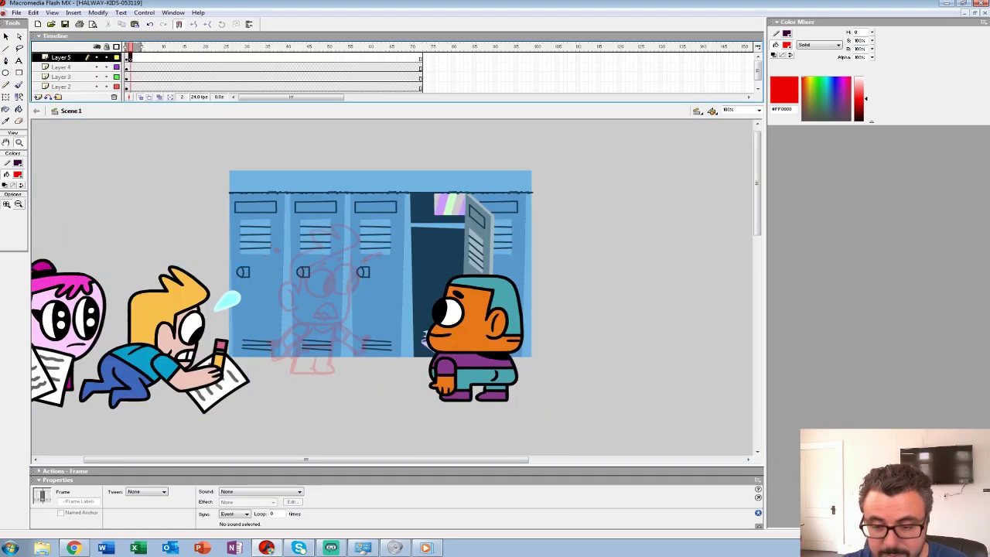
pyautogui.keyDown('alt'); pyautogui.click(107, 58); pyautogui.keyUp('alt')
pyautogui.keyDown('alt'); pyautogui.click(116, 57); pyautogui.keyUp('alt')
# Set the Brush tool to black (#000000) with the second-largest brush size for inking the boy's head
pyautogui.click(382, 312)
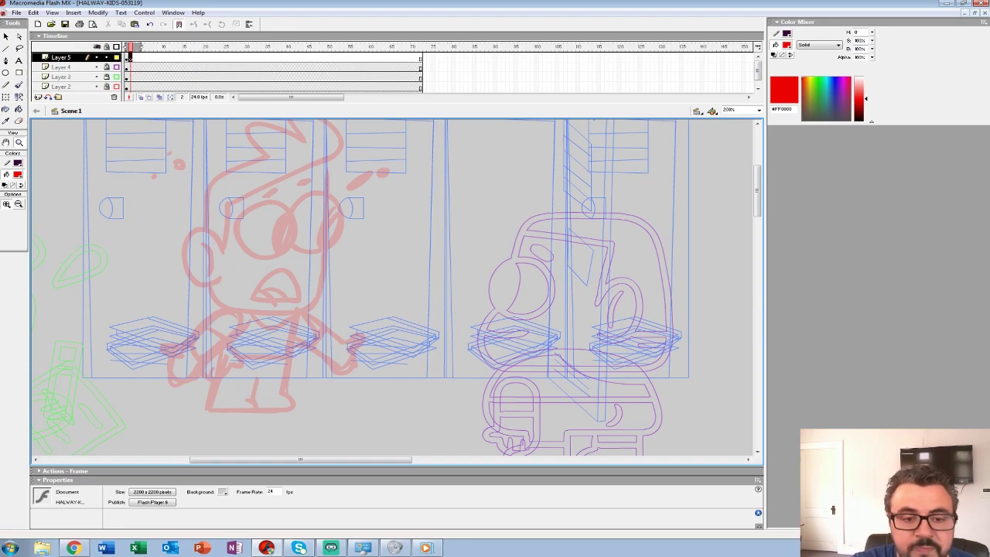
pyautogui.click(269, 224)
pyautogui.moveTo(269, 224); pyautogui.dragTo(330, 194)
pyautogui.click(17, 173)
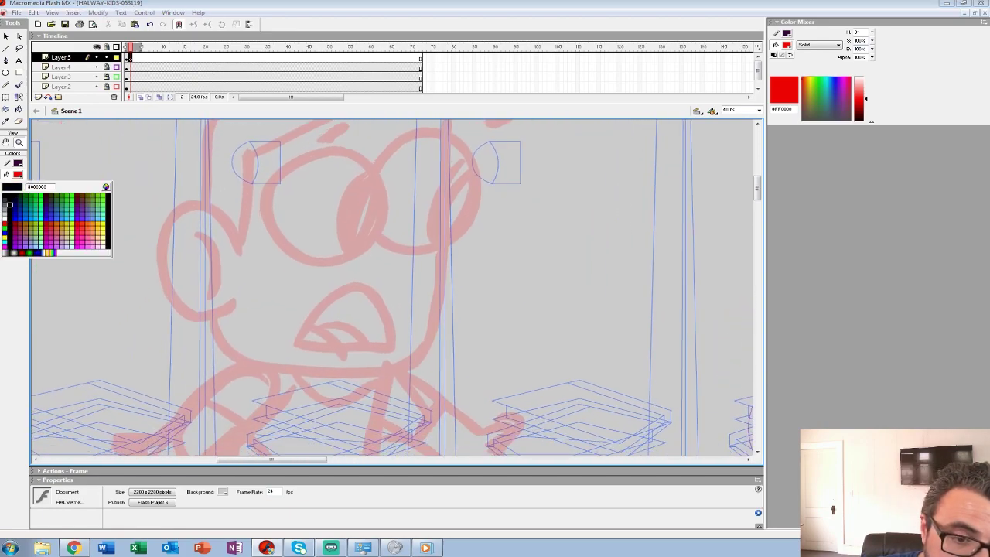
pyautogui.click(5, 196)
pyautogui.click(19, 85)
pyautogui.click(21, 232)
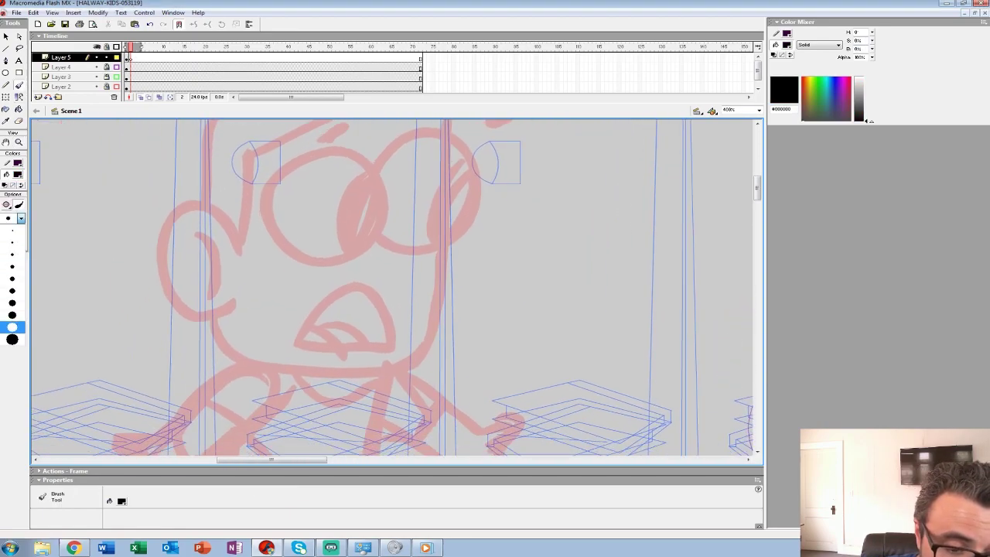
pyautogui.click(12, 327)
# Ink the boy's ear, both overlapping round eyes and the pupil curves in black over the red sketch
pyautogui.moveTo(241, 255)
pyautogui.mouseDown()
pyautogui.moveTo(222, 215)
pyautogui.moveTo(203, 206)
pyautogui.moveTo(167, 229)
pyautogui.moveTo(165, 273)
pyautogui.moveTo(178, 300)
pyautogui.moveTo(212, 314)
pyautogui.moveTo(236, 298)
pyautogui.mouseUp()
pyautogui.moveTo(202, 236); pyautogui.dragTo(216, 294)
pyautogui.moveTo(263, 209); pyautogui.dragTo(236, 291)
pyautogui.moveTo(270, 244)
pyautogui.mouseDown()
pyautogui.moveTo(241, 303)
pyautogui.moveTo(259, 327)
pyautogui.moveTo(310, 346)
pyautogui.mouseUp()
pyautogui.hotkey('ctrl', 'z')
pyautogui.moveTo(265, 247)
pyautogui.mouseDown()
pyautogui.moveTo(240, 285)
pyautogui.moveTo(248, 312)
pyautogui.moveTo(273, 334)
pyautogui.moveTo(319, 338)
pyautogui.moveTo(348, 314)
pyautogui.moveTo(355, 259)
pyautogui.moveTo(330, 238)
pyautogui.moveTo(303, 233)
pyautogui.moveTo(255, 259)
pyautogui.mouseUp()
pyautogui.moveTo(340, 253)
pyautogui.mouseDown()
pyautogui.moveTo(316, 295)
pyautogui.moveTo(321, 330)
pyautogui.moveTo(260, 336)
pyautogui.moveTo(303, 331)
pyautogui.moveTo(334, 293)
pyautogui.moveTo(330, 247)
pyautogui.moveTo(289, 223)
pyautogui.moveTo(308, 260)
pyautogui.moveTo(295, 329)
pyautogui.mouseUp()
pyautogui.hotkey('ctrl', 'z')
pyautogui.hotkey('ctrl', 'z')
pyautogui.moveTo(238, 250)
pyautogui.mouseDown()
pyautogui.moveTo(297, 218)
pyautogui.moveTo(242, 246)
pyautogui.moveTo(273, 224)
pyautogui.moveTo(306, 222)
pyautogui.moveTo(328, 240)
pyautogui.moveTo(336, 277)
pyautogui.moveTo(330, 307)
pyautogui.moveTo(312, 328)
pyautogui.moveTo(238, 341)
pyautogui.mouseUp()
pyautogui.hotkey('ctrl', 'z')
pyautogui.moveTo(319, 248); pyautogui.dragTo(293, 331)
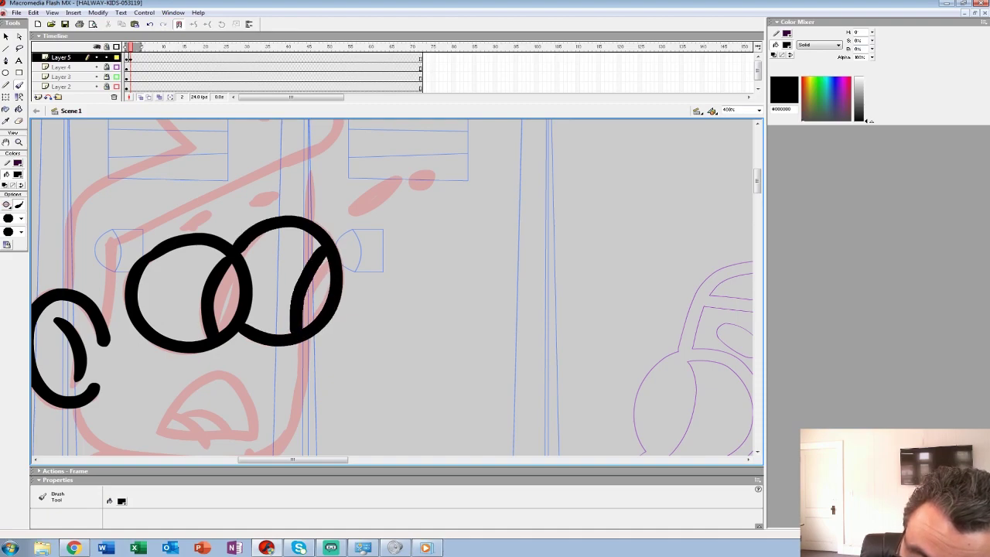
# Ink the boy's eyebrows, head outline, swept-up hair, jaw and open mouth with its dark interior
pyautogui.moveTo(186, 226); pyautogui.dragTo(277, 202)
pyautogui.hotkey('ctrl', 'z')
pyautogui.moveTo(309, 156); pyautogui.dragTo(308, 218)
pyautogui.moveTo(309, 332)
pyautogui.mouseDown()
pyautogui.moveTo(337, 225)
pyautogui.moveTo(311, 337)
pyautogui.moveTo(270, 350)
pyautogui.moveTo(139, 342)
pyautogui.moveTo(107, 298)
pyautogui.mouseUp()
pyautogui.moveTo(185, 325)
pyautogui.mouseDown()
pyautogui.moveTo(203, 297)
pyautogui.moveTo(272, 287)
pyautogui.moveTo(286, 328)
pyautogui.moveTo(195, 324)
pyautogui.moveTo(243, 315)
pyautogui.moveTo(252, 287)
pyautogui.moveTo(241, 319)
pyautogui.moveTo(209, 306)
pyautogui.mouseUp()
pyautogui.moveTo(236, 232); pyautogui.dragTo(258, 439)
pyautogui.moveTo(158, 424)
pyautogui.mouseDown()
pyautogui.moveTo(162, 342)
pyautogui.moveTo(366, 245)
pyautogui.moveTo(390, 223)
pyautogui.moveTo(362, 171)
pyautogui.moveTo(280, 161)
pyautogui.moveTo(307, 208)
pyautogui.moveTo(273, 187)
pyautogui.moveTo(204, 198)
pyautogui.moveTo(238, 246)
pyautogui.moveTo(390, 178)
pyautogui.moveTo(291, 224)
pyautogui.moveTo(269, 318)
pyautogui.mouseUp()
pyautogui.hotkey('ctrl', 'z')
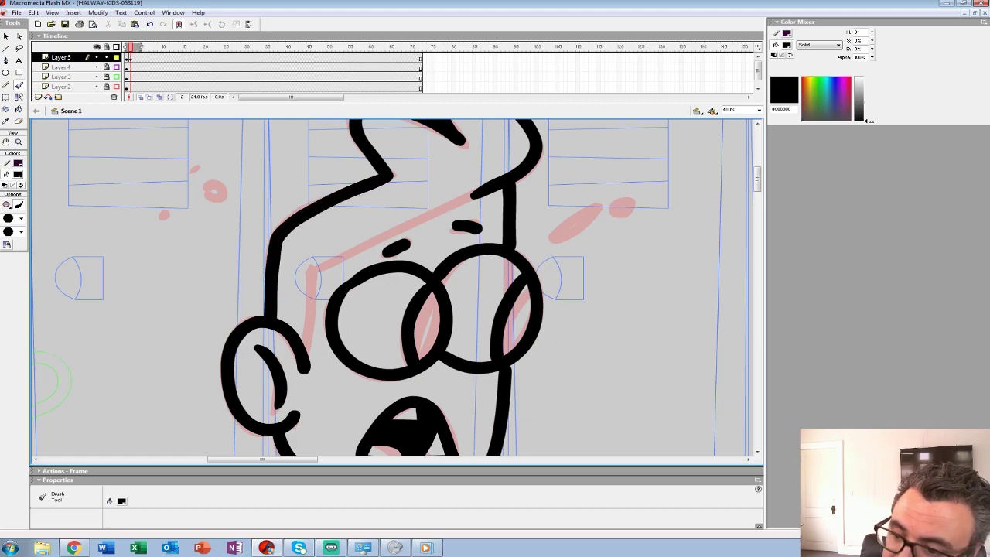
# Ink the diagonal hairline down to the ear and fill both pupils with black
pyautogui.moveTo(473, 195)
pyautogui.mouseDown()
pyautogui.moveTo(306, 280)
pyautogui.moveTo(307, 354)
pyautogui.mouseUp()
pyautogui.moveTo(371, 348)
pyautogui.mouseDown()
pyautogui.moveTo(311, 213)
pyautogui.moveTo(311, 285)
pyautogui.moveTo(327, 336)
pyautogui.mouseUp()
pyautogui.hotkey('ctrl', 'z')
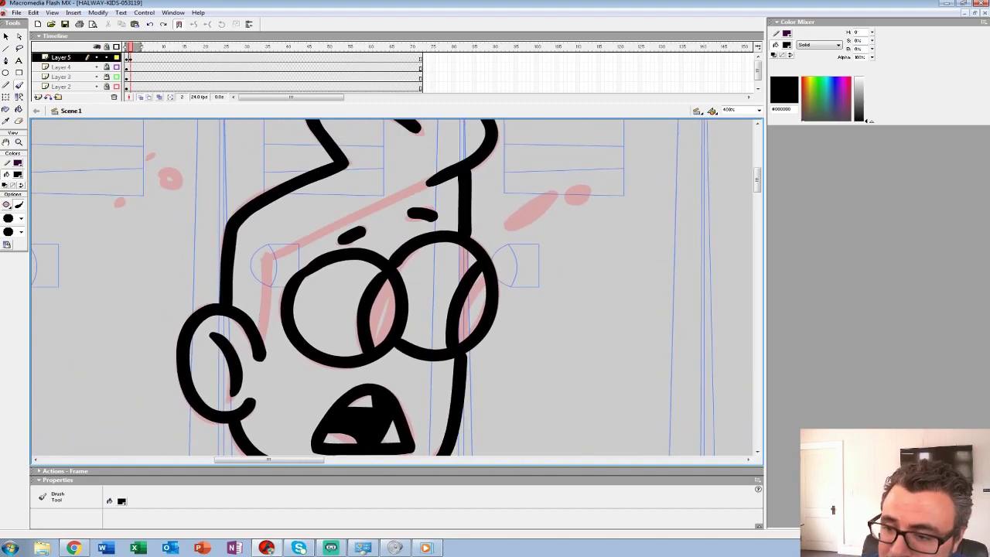
pyautogui.moveTo(445, 170)
pyautogui.mouseDown()
pyautogui.moveTo(274, 254)
pyautogui.moveTo(263, 341)
pyautogui.mouseUp()
pyautogui.moveTo(341, 348)
pyautogui.mouseDown()
pyautogui.moveTo(318, 189)
pyautogui.moveTo(239, 294)
pyautogui.moveTo(209, 296)
pyautogui.mouseUp()
pyautogui.moveTo(249, 233)
pyautogui.mouseDown()
pyautogui.moveTo(243, 292)
pyautogui.moveTo(251, 280)
pyautogui.mouseUp()
pyautogui.moveTo(350, 223); pyautogui.dragTo(328, 288)
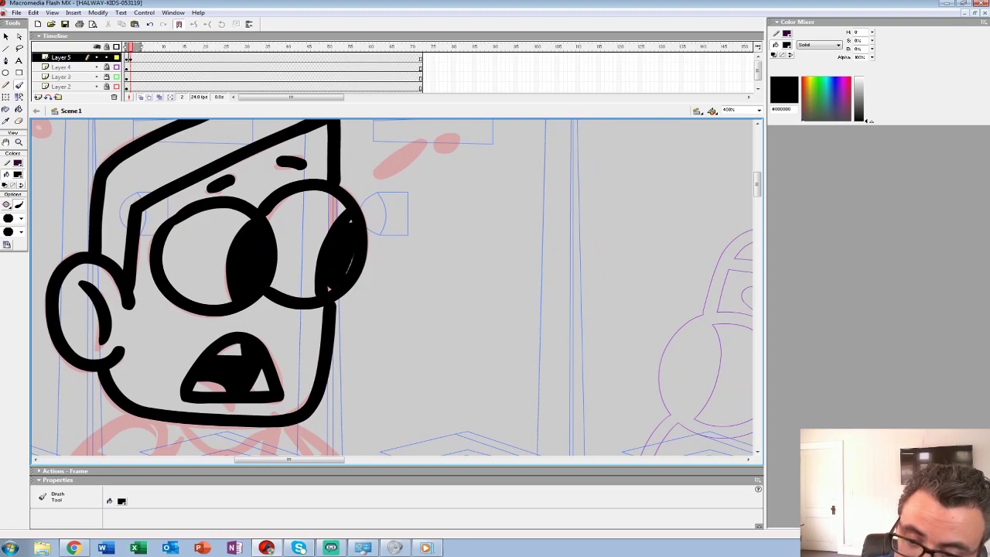
pyautogui.moveTo(340, 340); pyautogui.dragTo(401, 170)
# Insert a blank keyframe at frame 3 of Layer 5 and ink the boy's torso, waistline, legs and shoes
pyautogui.press('F7')
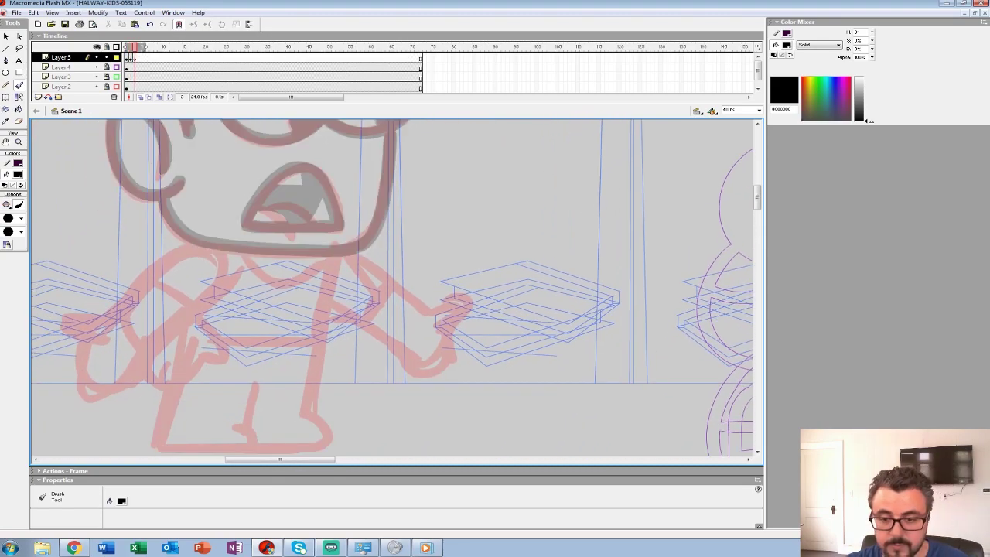
pyautogui.moveTo(348, 309); pyautogui.dragTo(357, 296)
pyautogui.moveTo(240, 212)
pyautogui.mouseDown()
pyautogui.moveTo(191, 319)
pyautogui.moveTo(166, 434)
pyautogui.moveTo(332, 431)
pyautogui.mouseUp()
pyautogui.moveTo(232, 218)
pyautogui.mouseDown()
pyautogui.moveTo(300, 200)
pyautogui.moveTo(340, 244)
pyautogui.moveTo(313, 398)
pyautogui.moveTo(338, 433)
pyautogui.mouseUp()
pyautogui.moveTo(309, 401); pyautogui.dragTo(179, 405)
pyautogui.moveTo(261, 355)
pyautogui.mouseDown()
pyautogui.moveTo(259, 408)
pyautogui.moveTo(271, 425)
pyautogui.mouseUp()
pyautogui.moveTo(323, 328); pyautogui.dragTo(200, 329)
# Draw a curved line across the top of the torso and fill the area above it with black
pyautogui.moveTo(239, 218)
pyautogui.mouseDown()
pyautogui.moveTo(248, 232)
pyautogui.moveTo(331, 253)
pyautogui.moveTo(334, 245)
pyautogui.mouseUp()
pyautogui.hotkey('ctrl', 'z')
pyautogui.moveTo(225, 238)
pyautogui.mouseDown()
pyautogui.moveTo(334, 275)
pyautogui.moveTo(289, 306)
pyautogui.mouseUp()
pyautogui.press('k')
pyautogui.click(246, 267)
pyautogui.moveTo(246, 267)
pyautogui.mouseDown()
pyautogui.moveTo(375, 176)
pyautogui.moveTo(332, 231)
pyautogui.mouseUp()
pyautogui.press('z')
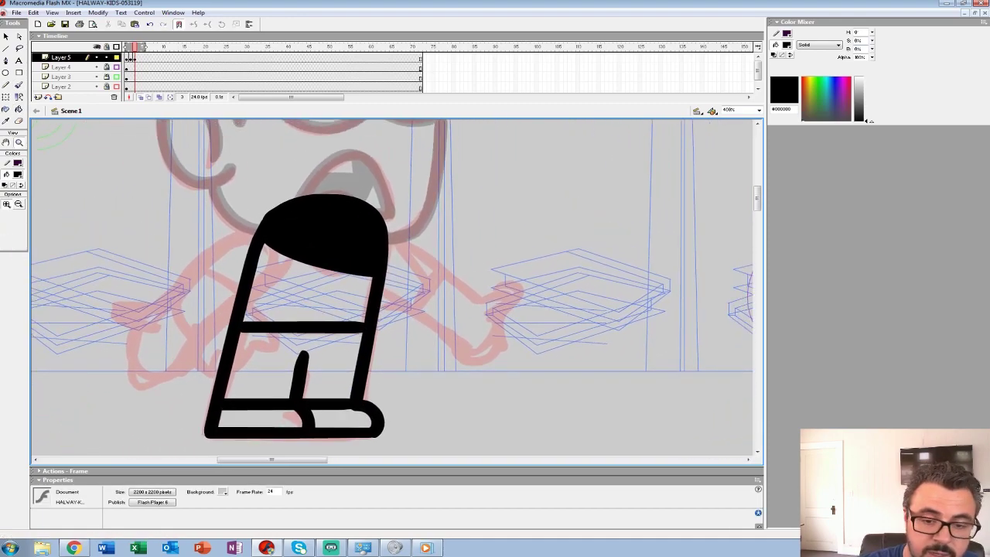
# Insert a blank keyframe at frame 4 of Layer 5 and ink the boy's arm with its sleeve line, thumb and fingers
pyautogui.press('F7')
pyautogui.press('b')
pyautogui.moveTo(332, 231)
pyautogui.mouseDown()
pyautogui.moveTo(359, 237)
pyautogui.moveTo(422, 213)
pyautogui.mouseUp()
pyautogui.moveTo(309, 311)
pyautogui.mouseDown()
pyautogui.moveTo(364, 263)
pyautogui.moveTo(370, 223)
pyautogui.moveTo(297, 246)
pyautogui.moveTo(217, 308)
pyautogui.moveTo(232, 332)
pyautogui.moveTo(274, 348)
pyautogui.moveTo(295, 315)
pyautogui.moveTo(343, 281)
pyautogui.moveTo(340, 207)
pyautogui.moveTo(249, 286)
pyautogui.moveTo(213, 290)
pyautogui.moveTo(254, 349)
pyautogui.moveTo(305, 311)
pyautogui.mouseUp()
pyautogui.hotkey('ctrl', 'z')
pyautogui.moveTo(288, 247); pyautogui.dragTo(327, 270)
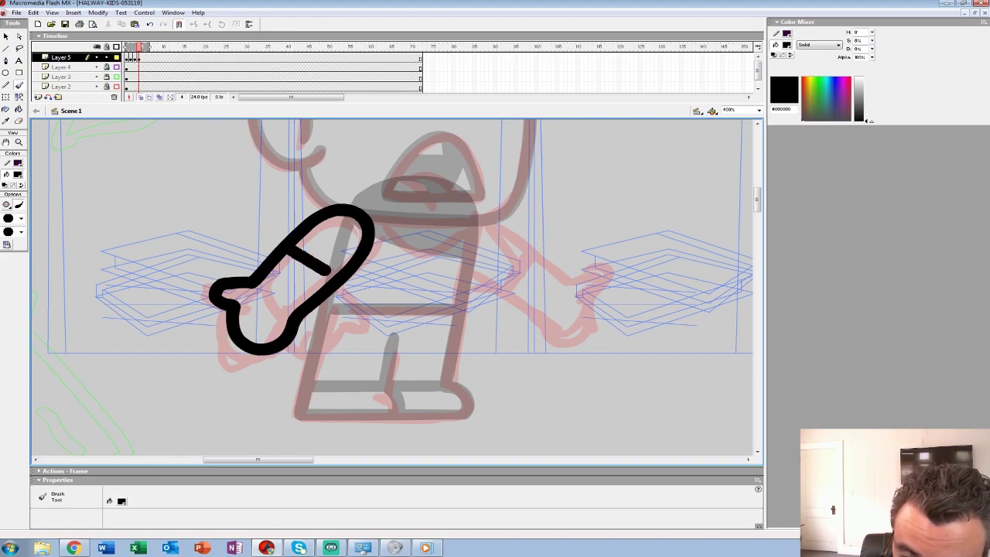
pyautogui.moveTo(273, 315)
pyautogui.mouseDown()
pyautogui.moveTo(267, 343)
pyautogui.moveTo(251, 344)
pyautogui.mouseUp()
pyautogui.moveTo(464, 263)
pyautogui.mouseDown()
pyautogui.moveTo(372, 341)
pyautogui.moveTo(320, 316)
pyautogui.mouseUp()
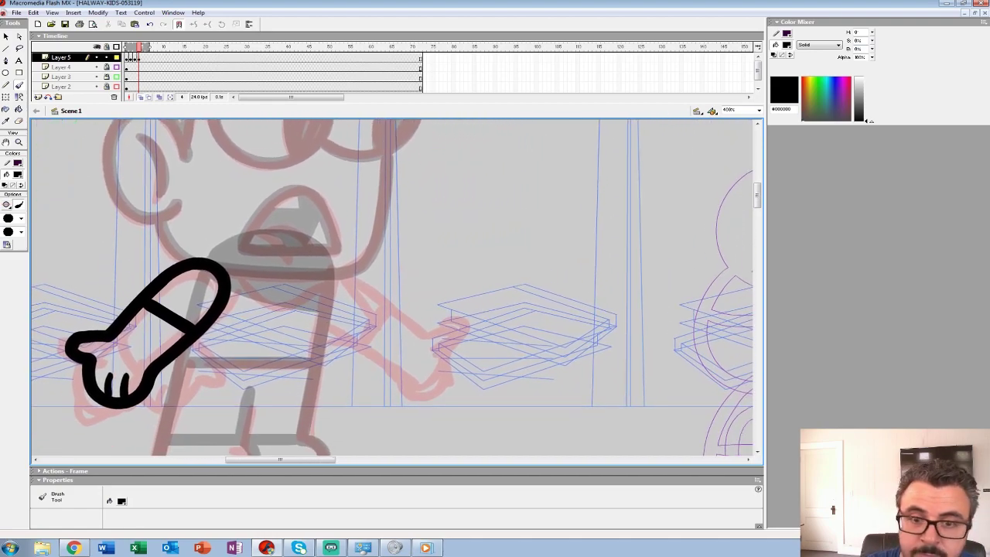
pyautogui.click(139, 58)
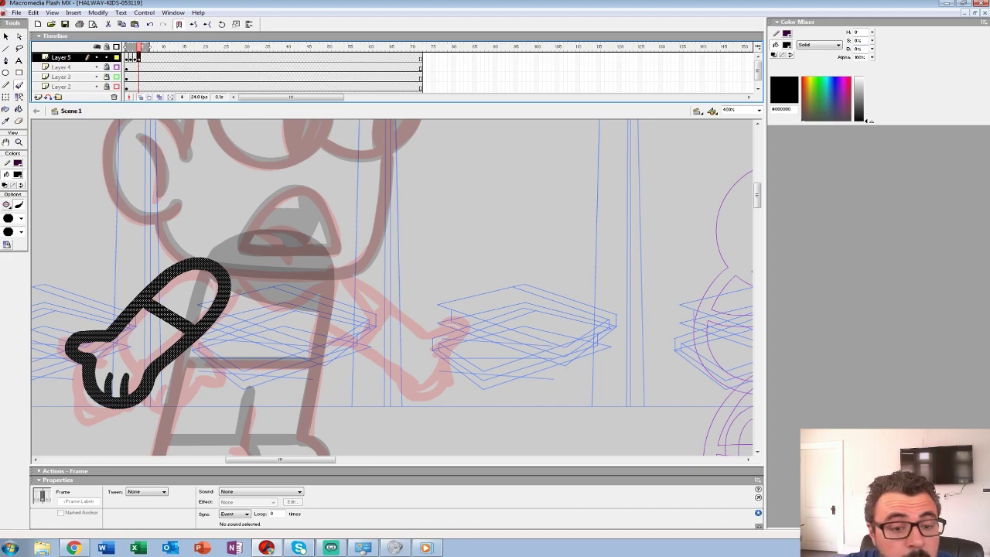
# Turn off onion skinning and switch all layers from outline display back to full colour
pyautogui.press('z')
pyautogui.keyDown('alt'); pyautogui.click(354, 252); pyautogui.keyUp('alt')
pyautogui.keyDown('alt'); pyautogui.click(355, 252); pyautogui.keyUp('alt')
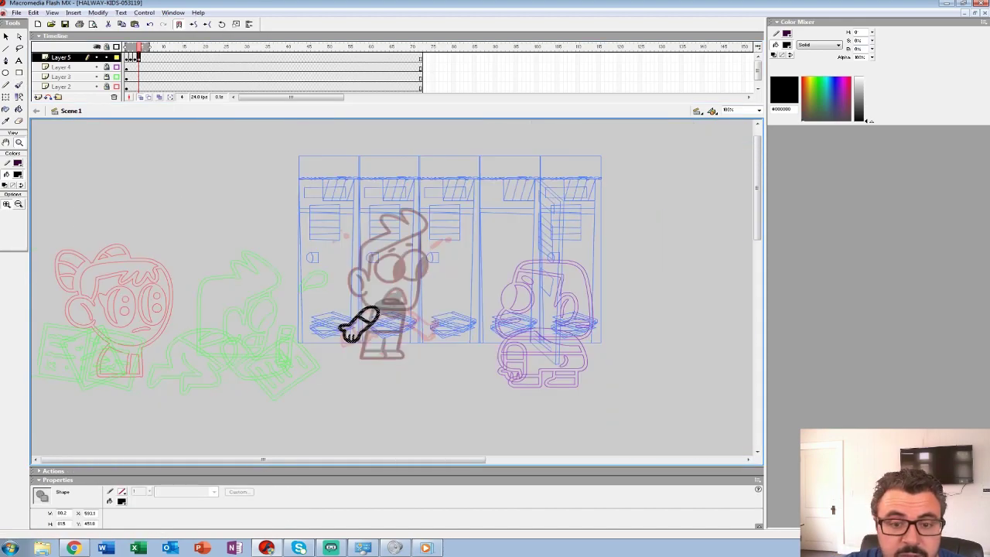
pyautogui.click(140, 97)
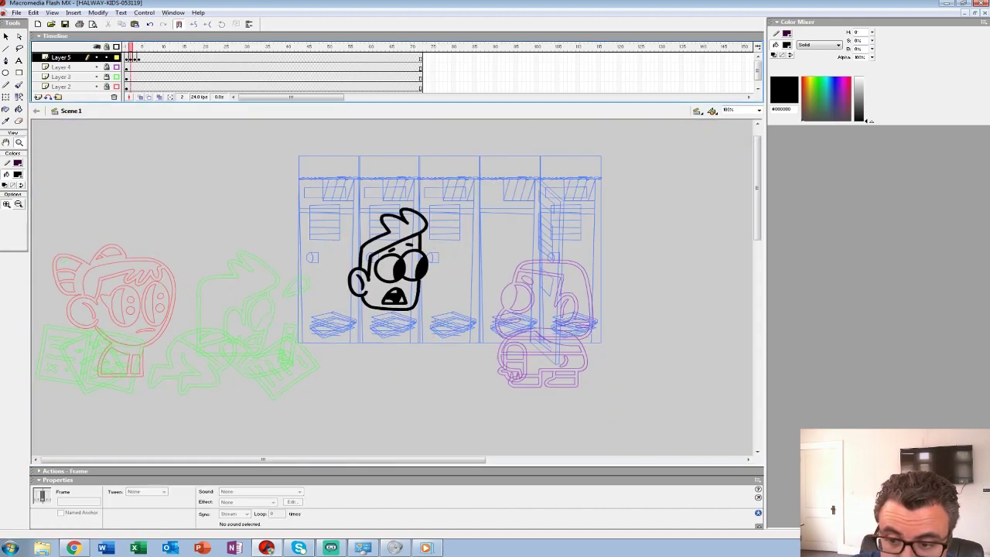
pyautogui.click(116, 48)
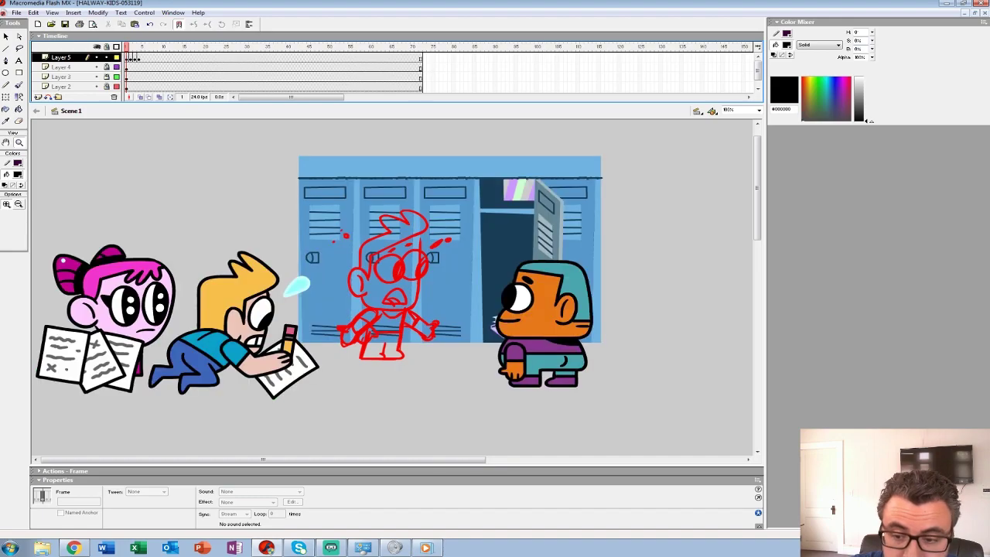
# Fill the boy's hair on frame 2 with the yellow sampled from the kneeling boy's hair
pyautogui.click(17, 175)
pyautogui.click(221, 297)
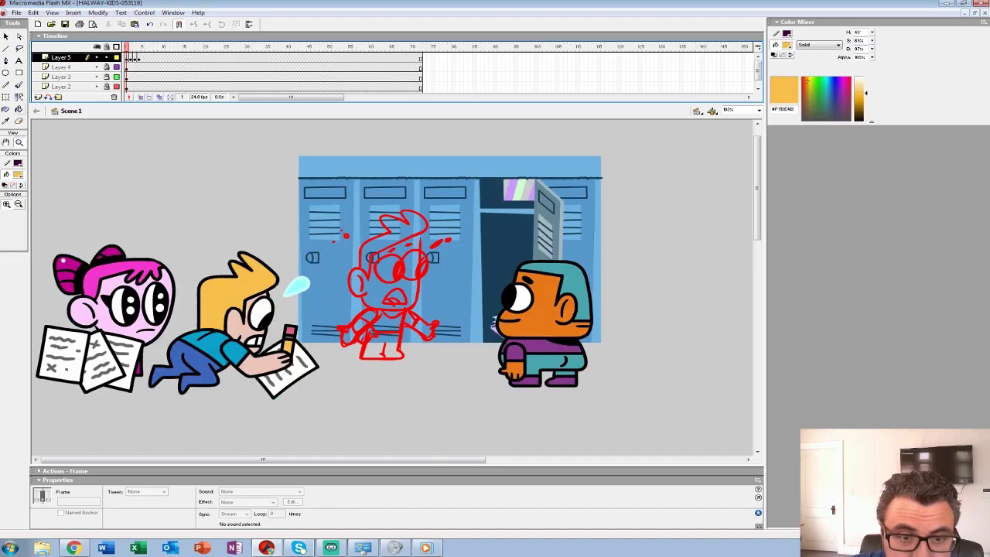
pyautogui.click(19, 109)
pyautogui.press('.')
pyautogui.press('.')
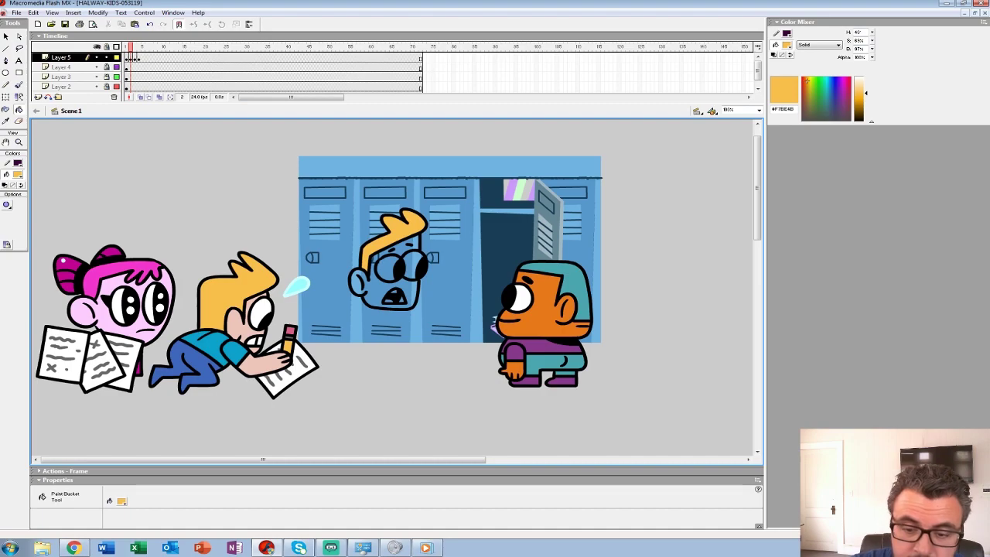
# Fill the eyes with white and the face and ear with the skin tone sampled from the kneeling boy's face
pyautogui.click(18, 174)
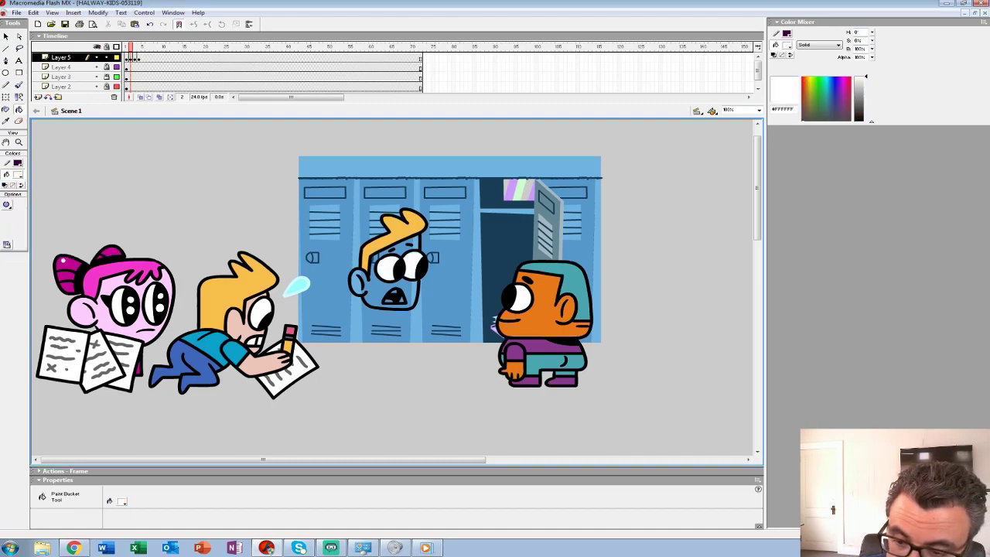
pyautogui.click(18, 174)
pyautogui.click(244, 318)
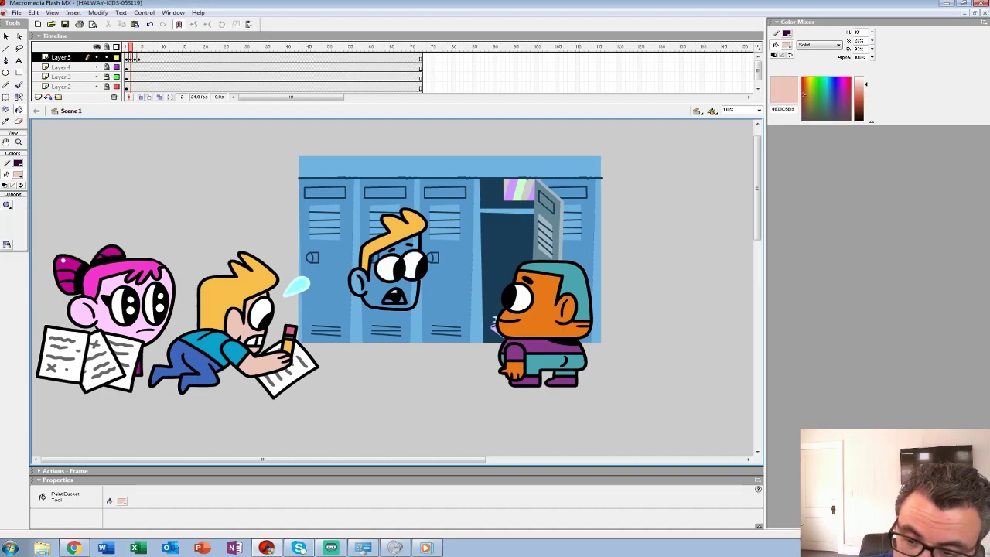
pyautogui.click(373, 289)
# Fill the tongue inside the boy's open mouth with pink #FF99FF and group the head artwork on frame 2
pyautogui.click(18, 174)
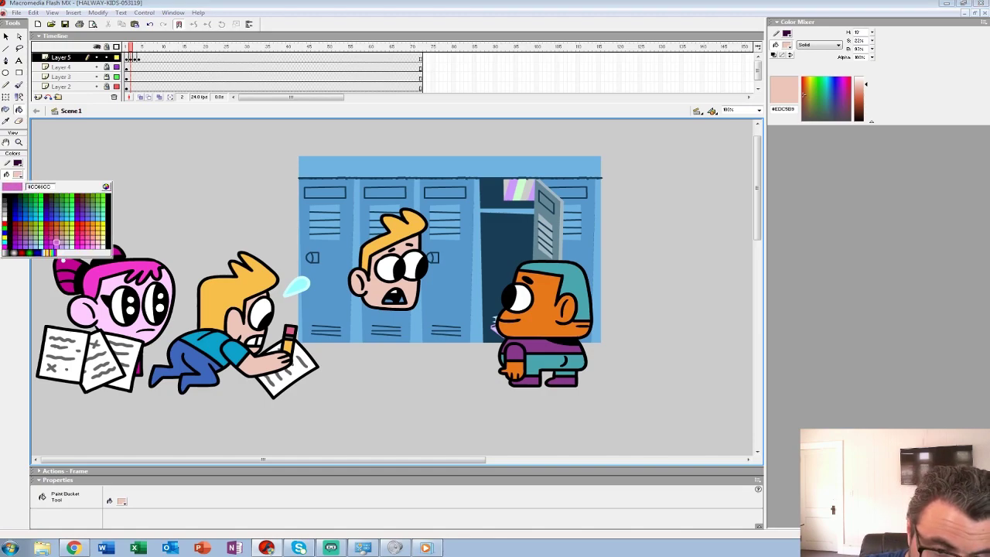
pyautogui.click(56, 242)
pyautogui.click(18, 175)
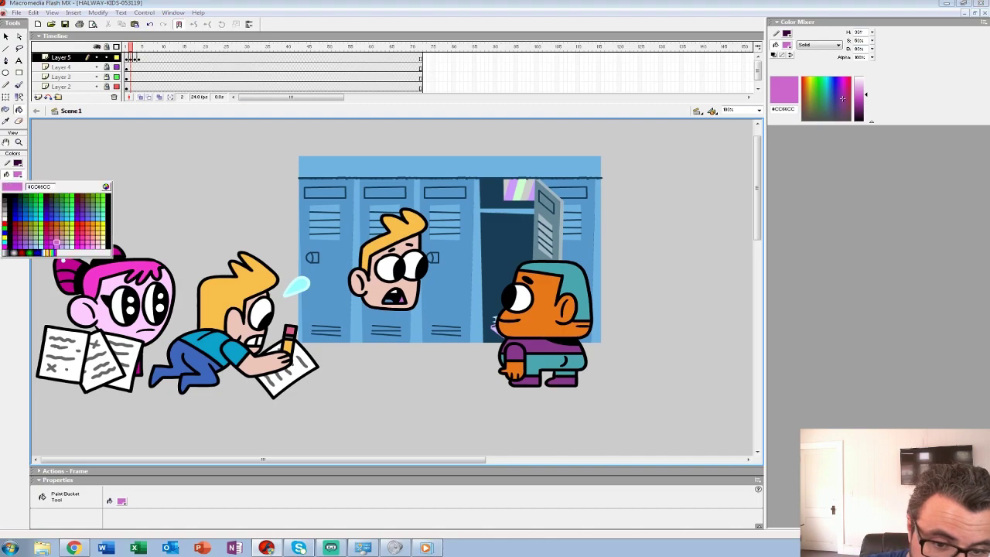
pyautogui.click(96, 246)
pyautogui.press(',')
pyautogui.press('.')
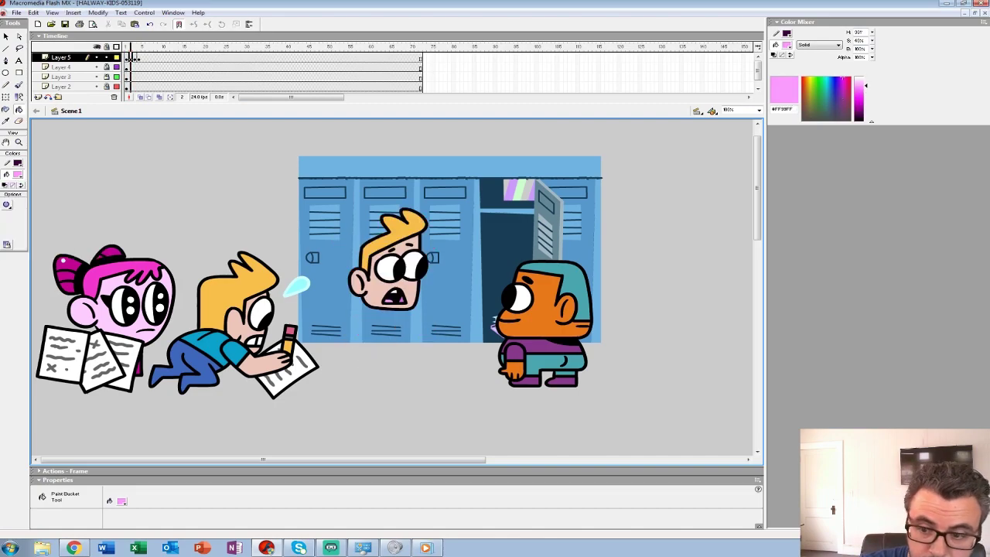
pyautogui.click(130, 58)
pyautogui.press(',')
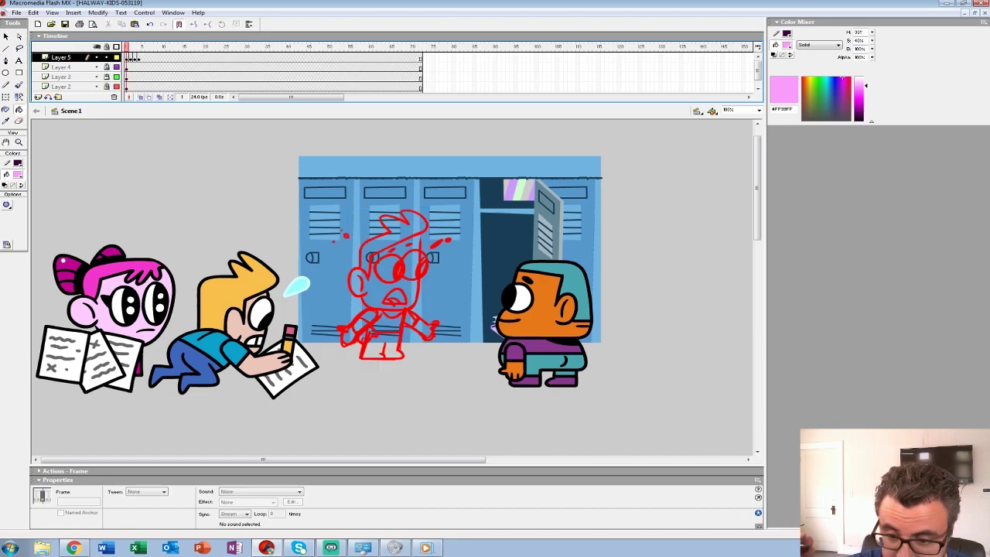
# Fill the boy's shirt on frame 3 with the blue sampled from the kneeling boy's shirt
pyautogui.press('.')
pyautogui.click(18, 175)
pyautogui.click(233, 352)
pyautogui.click(386, 322)
pyautogui.press('.')
pyautogui.press(',')
pyautogui.click(386, 323)
# Fill the boy's trousers with the darker blue sampled from the kneeling boy's trousers
pyautogui.press(',')
pyautogui.click(18, 175)
pyautogui.click(192, 365)
pyautogui.press('.')
pyautogui.click(382, 341)
# Fill the boy's shoes with blue #05A3CA and group the body artwork on frame 3
pyautogui.click(18, 174)
pyautogui.click(74, 221)
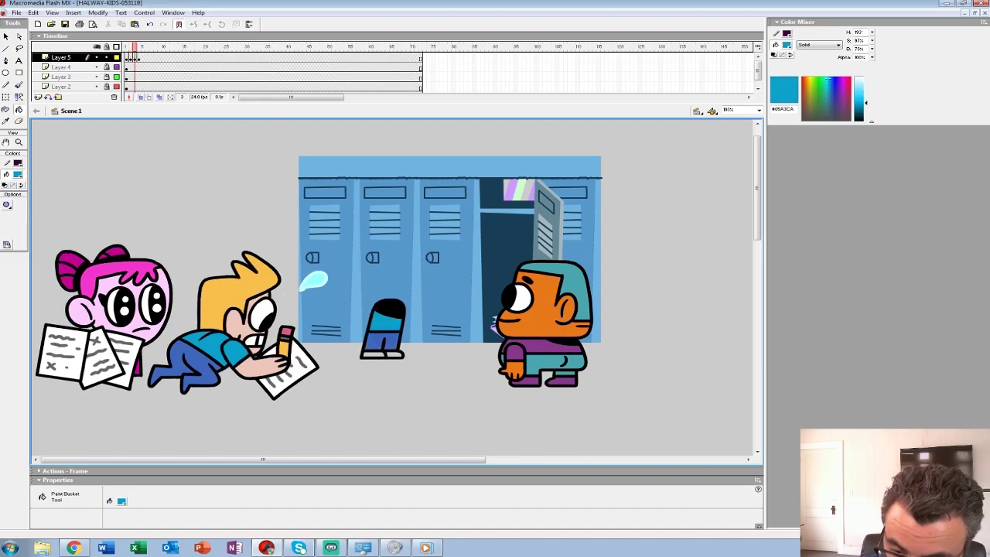
pyautogui.click(135, 58)
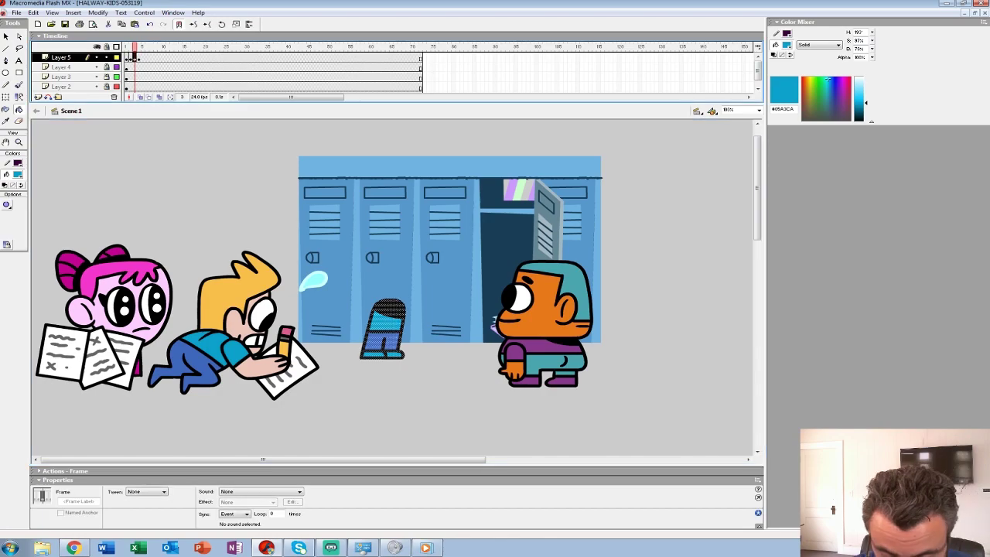
pyautogui.hotkey('ctrl', 'g')
pyautogui.press('Return')
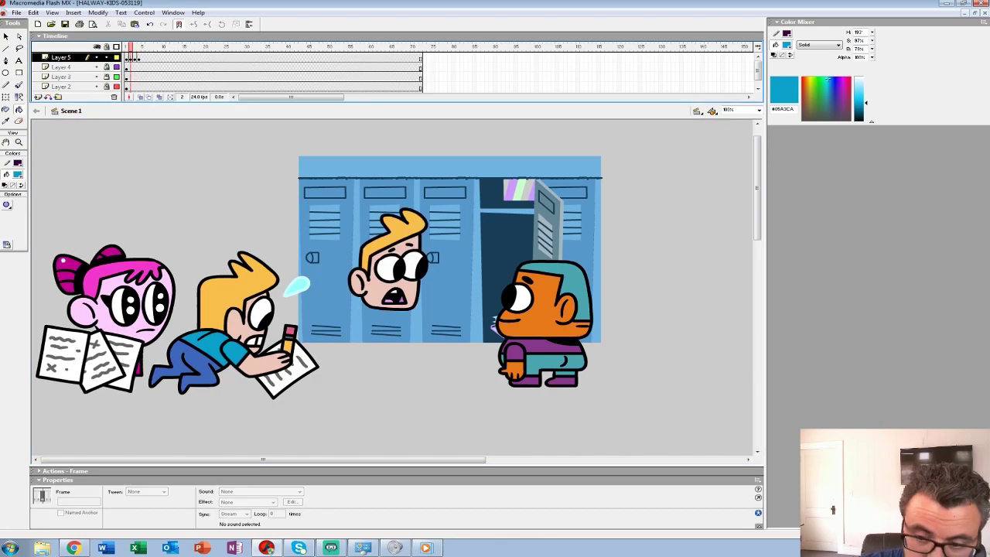
# Fill the arm's sleeve on frame 4 with the kneeling boy's shirt blue and the forearm and hand with his skin tone
pyautogui.click(18, 175)
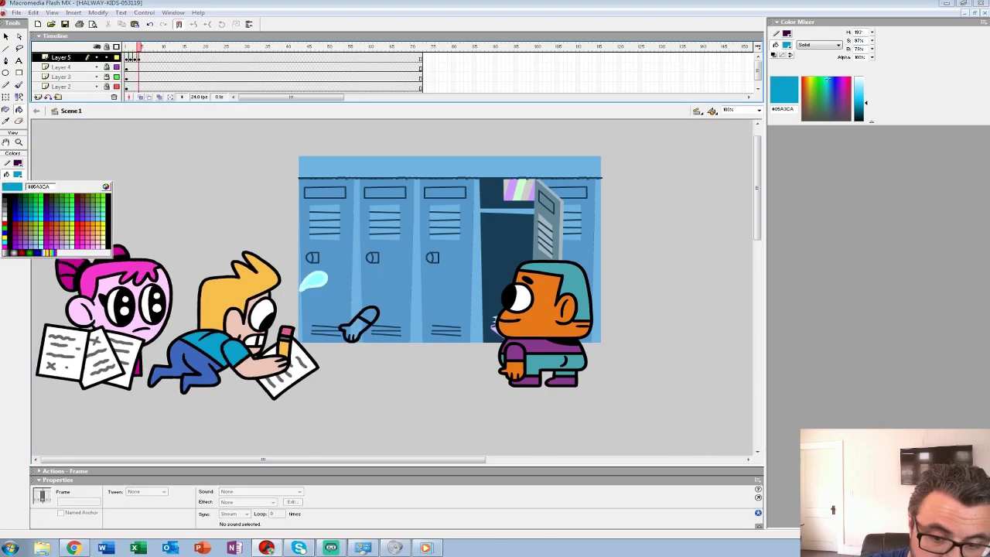
pyautogui.click(234, 352)
pyautogui.click(371, 315)
pyautogui.click(17, 175)
pyautogui.click(252, 368)
pyautogui.click(353, 328)
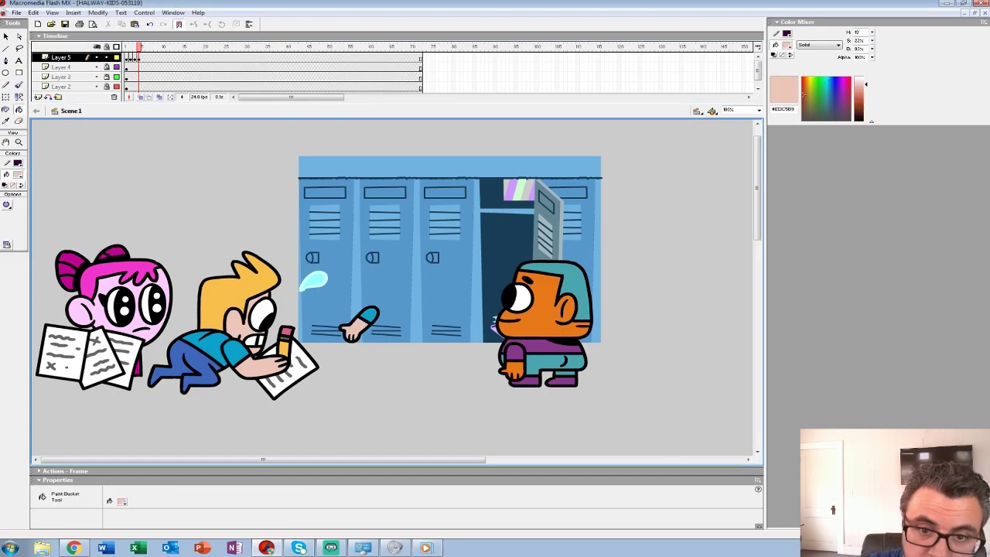
# Group the coloured arm and move it and the head in place onto frame 3 with the body
pyautogui.click(139, 58)
pyautogui.hotkey('ctrl', 'g')
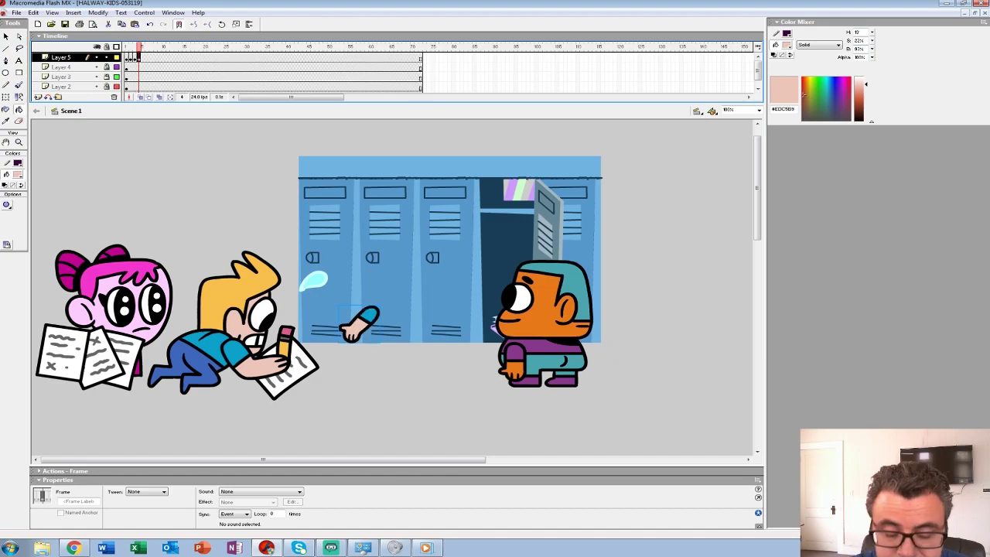
pyautogui.hotkey('ctrl', 'x')
pyautogui.press(',')
pyautogui.hotkey('ctrl', 'shift', 'v')
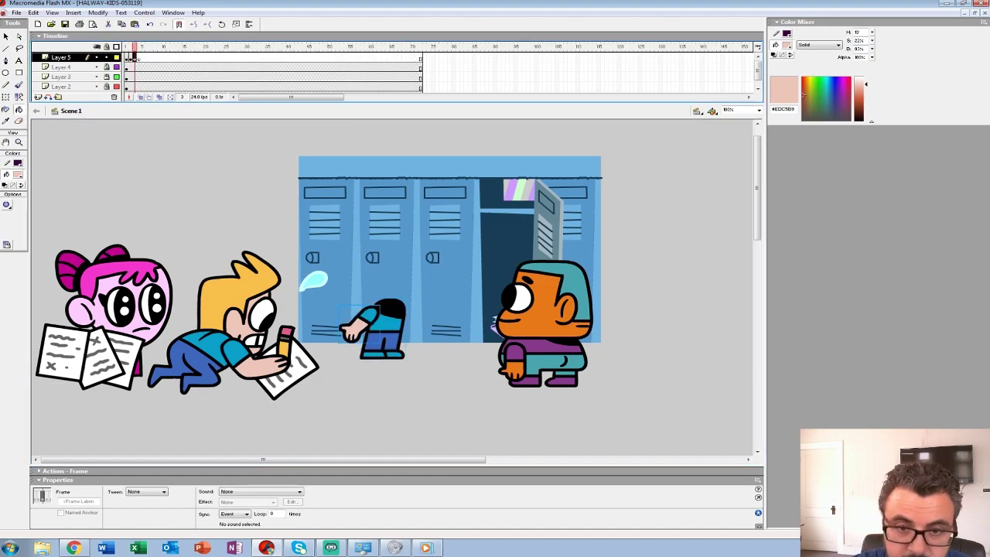
pyautogui.click(131, 58)
pyautogui.moveTo(131, 58); pyautogui.dragTo(135, 57)
pyautogui.click(6, 37)
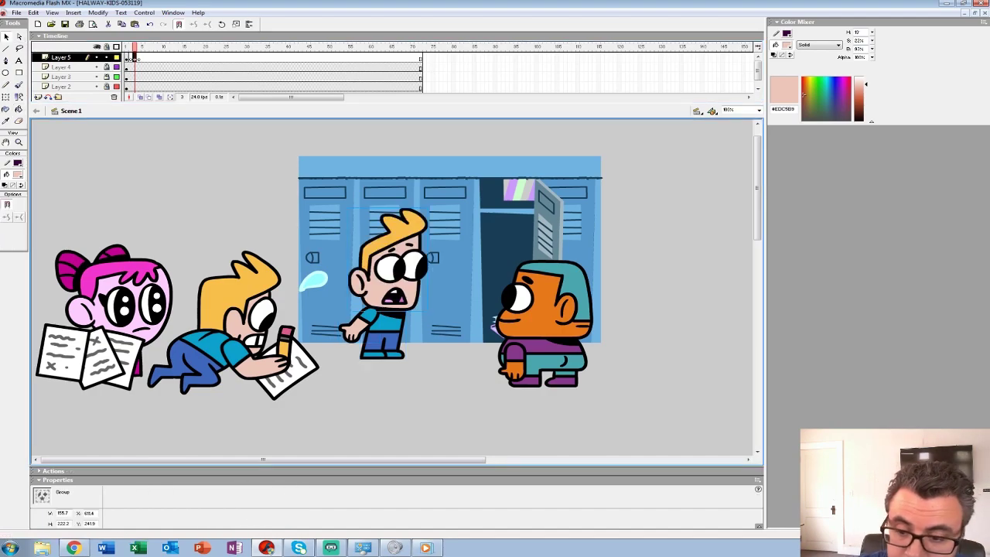
# Nudge the arm group up slightly at the boy's shoulder to Y 443.0
pyautogui.click(357, 326)
pyautogui.hotkey('shift', 'Up')
pyautogui.hotkey('shift', 'Down')
pyautogui.press('Up')
pyautogui.press('Up')
pyautogui.press('Up')
pyautogui.press('Up')
pyautogui.press('Up')
pyautogui.press('Up')
pyautogui.press('Left')
pyautogui.press('Right')
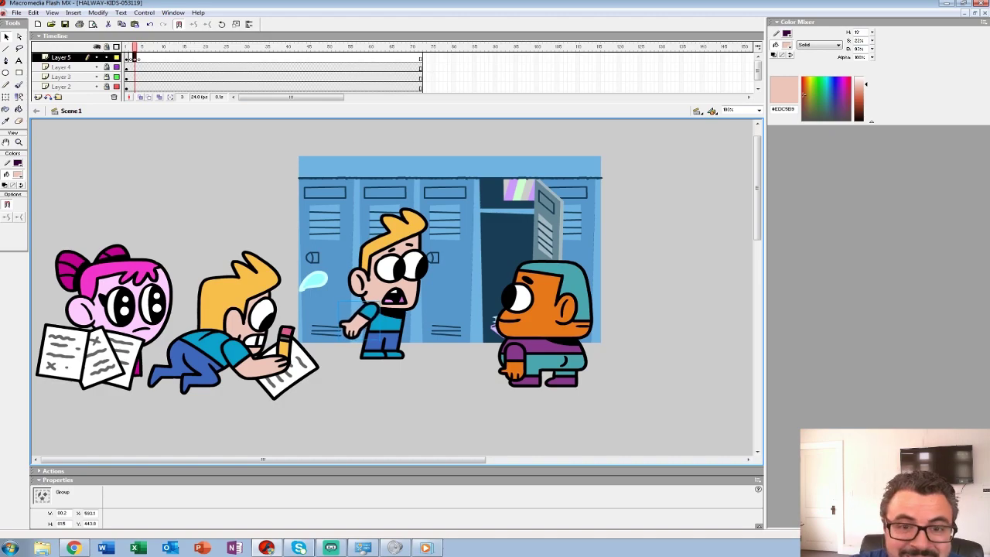
# Flip a copy of the arm horizontally and move it to the opposite shoulder, at X 707.0
pyautogui.click(97, 12)
pyautogui.moveTo(31, 151)
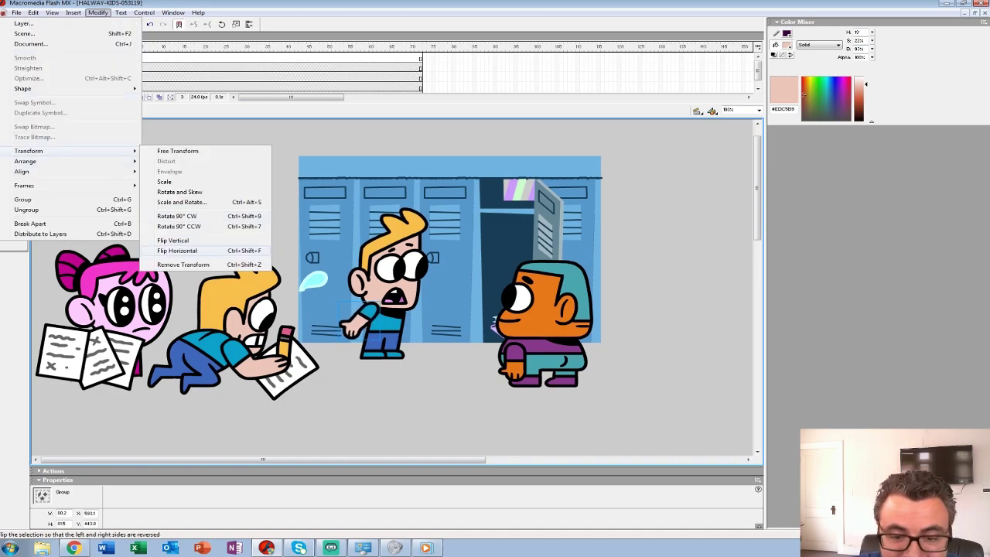
pyautogui.click(177, 251)
pyautogui.hotkey('shift', 'Right')
pyautogui.hotkey('shift', 'Right')
pyautogui.hotkey('shift', 'Right')
pyautogui.hotkey('shift', 'Right')
pyautogui.hotkey('shift', 'Right')
pyautogui.hotkey('shift', 'Right')
pyautogui.hotkey('shift', 'Right')
pyautogui.hotkey('shift', 'Right')
pyautogui.hotkey('shift', 'Right')
pyautogui.hotkey('shift', 'Right')
pyautogui.hotkey('shift', 'Right')
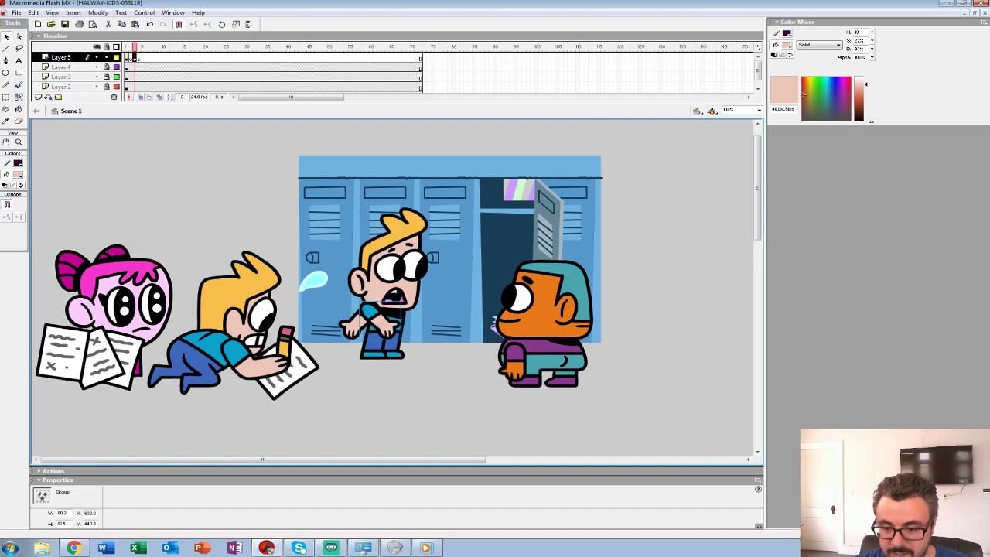
pyautogui.press('Right')
pyautogui.press('Right')
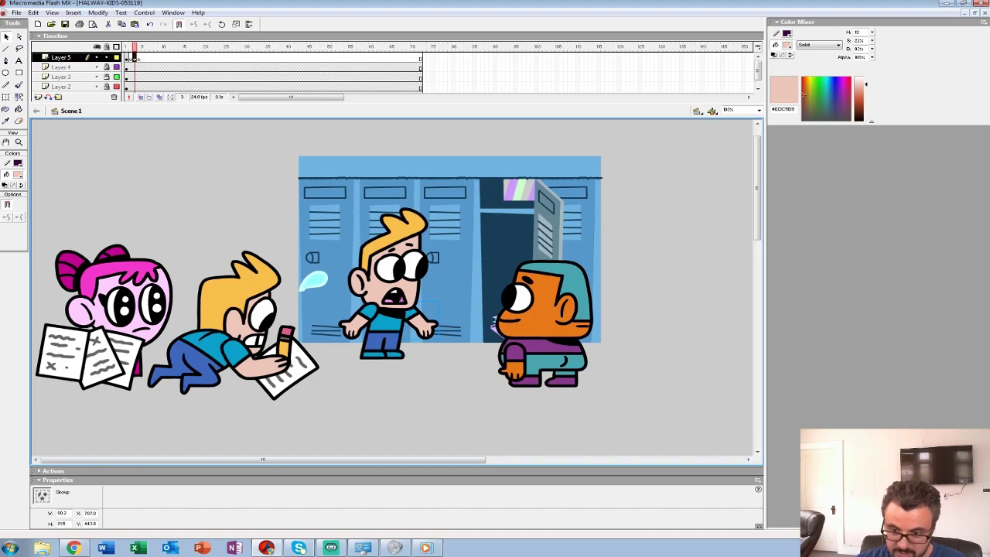
pyautogui.moveTo(464, 294); pyautogui.dragTo(317, 304)
pyautogui.click(135, 58)
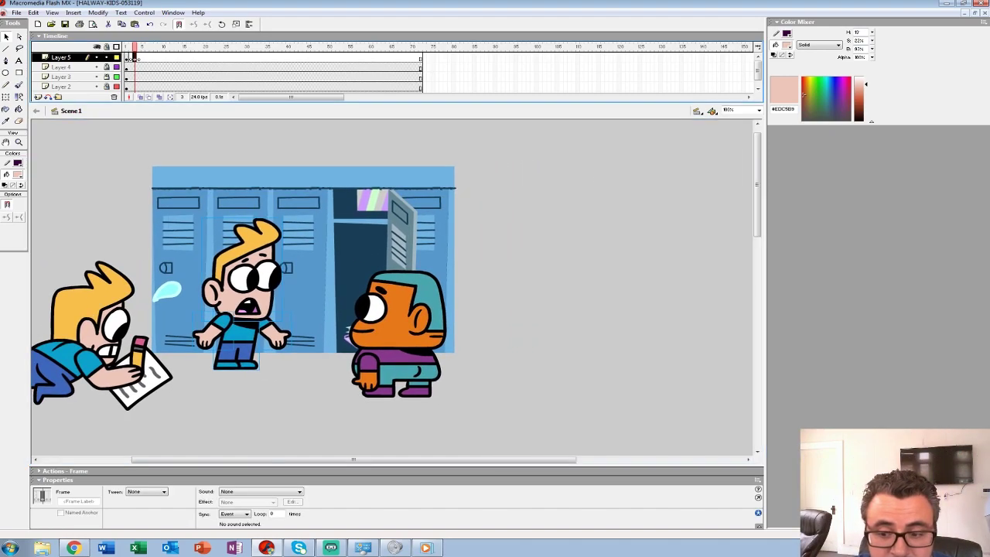
pyautogui.press('F8')
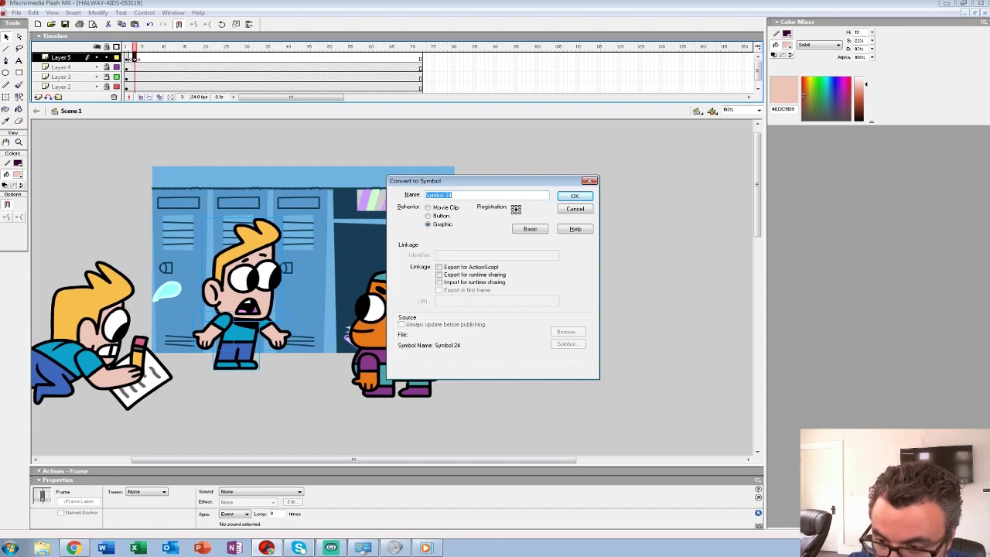
pyautogui.press('Return')
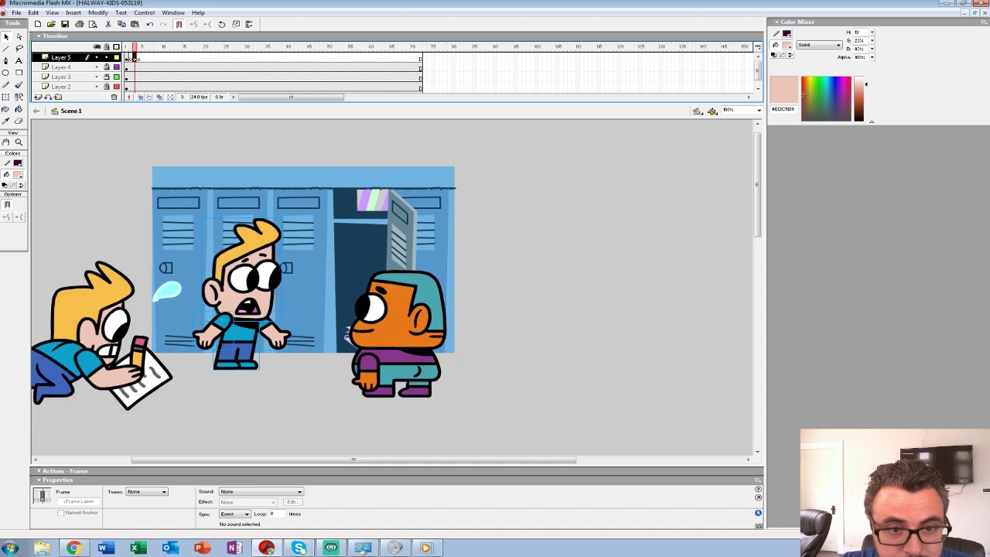
# Unlock all layers and open the orange-skinned kid's symbol to check its naming, then return to the scene
pyautogui.click(107, 46)
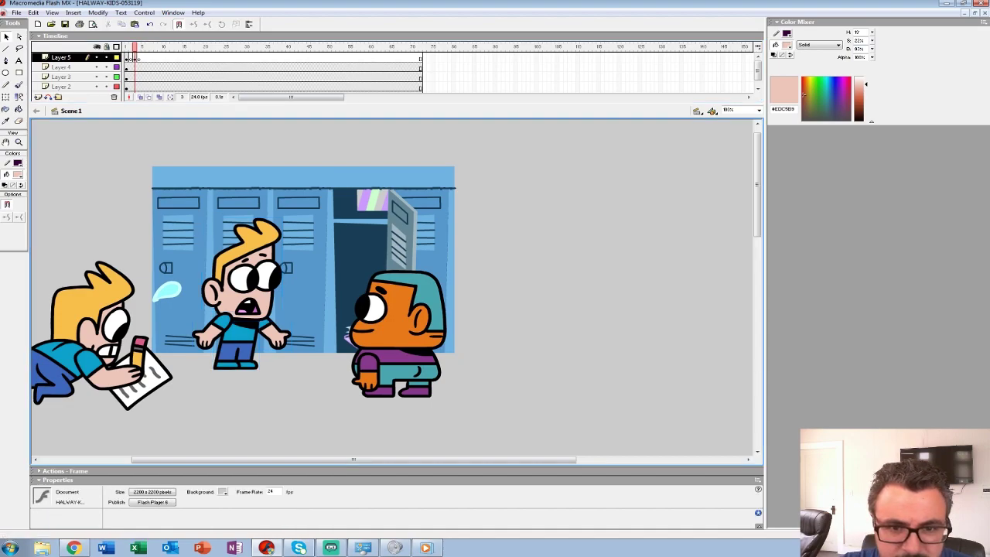
pyautogui.doubleClick(398, 333)
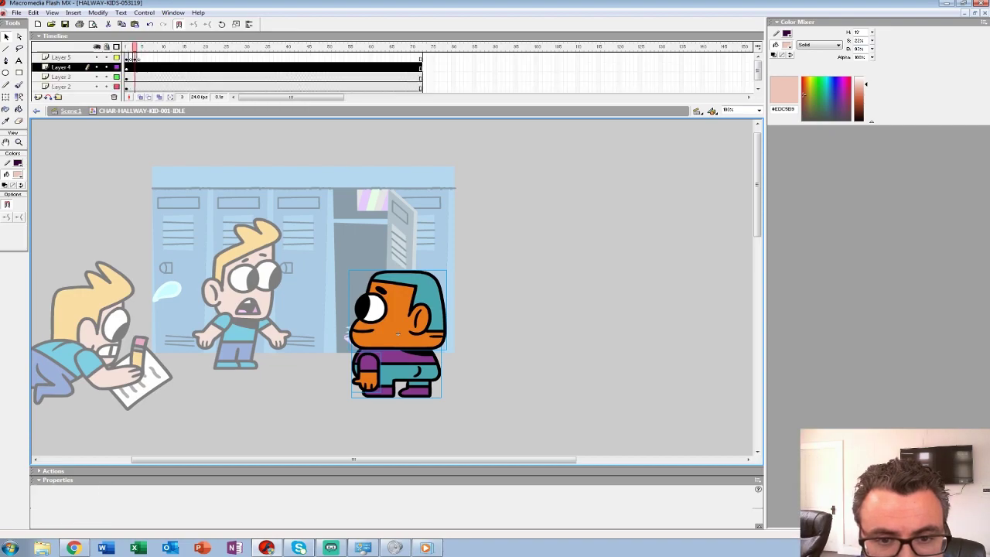
pyautogui.hotkey('ctrl', 'e')
pyautogui.click(244, 270)
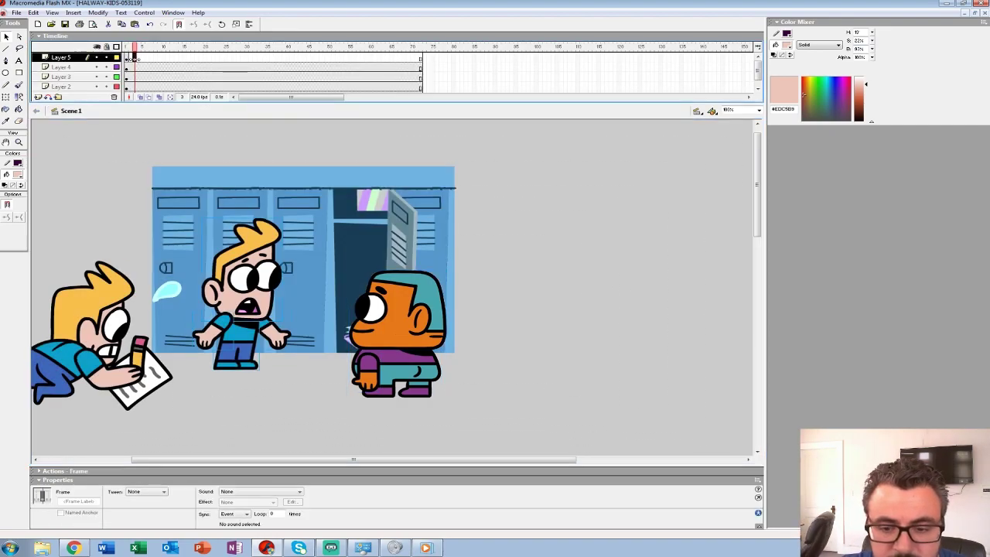
pyautogui.doubleClick(397, 333)
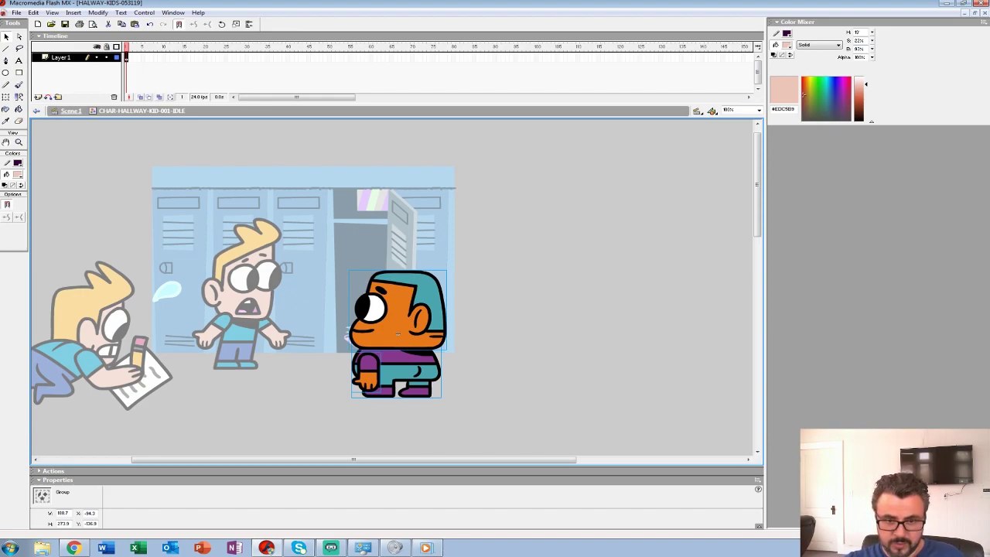
pyautogui.hotkey('ctrl', 'e')
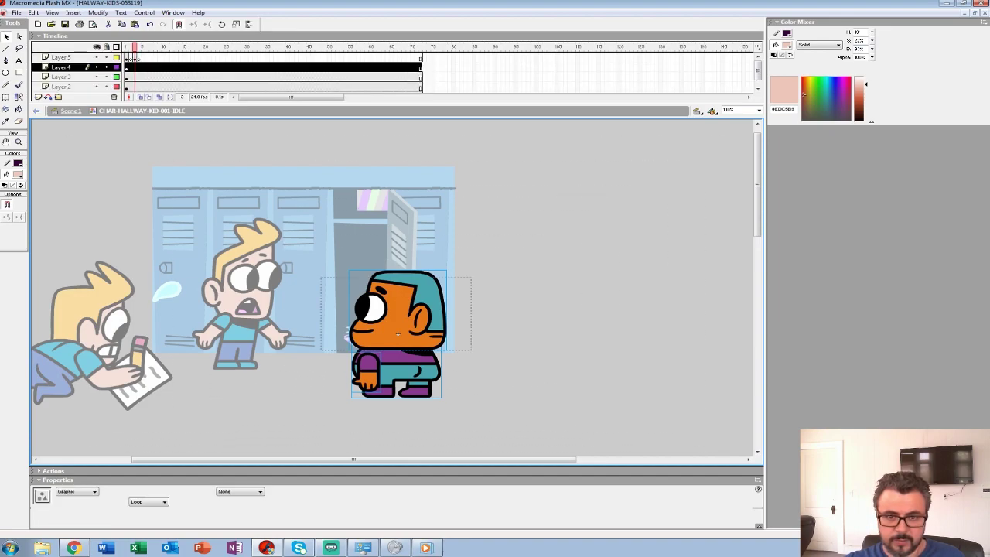
# Convert the whole assembled boy on frame 3 to a graphic symbol named CHAR-HALLWAY-KID-002-IDLE
pyautogui.click(133, 58)
pyautogui.moveTo(170, 411)
pyautogui.mouseDown()
pyautogui.moveTo(274, 311)
pyautogui.moveTo(317, 353)
pyautogui.mouseUp()
pyautogui.press('F8')
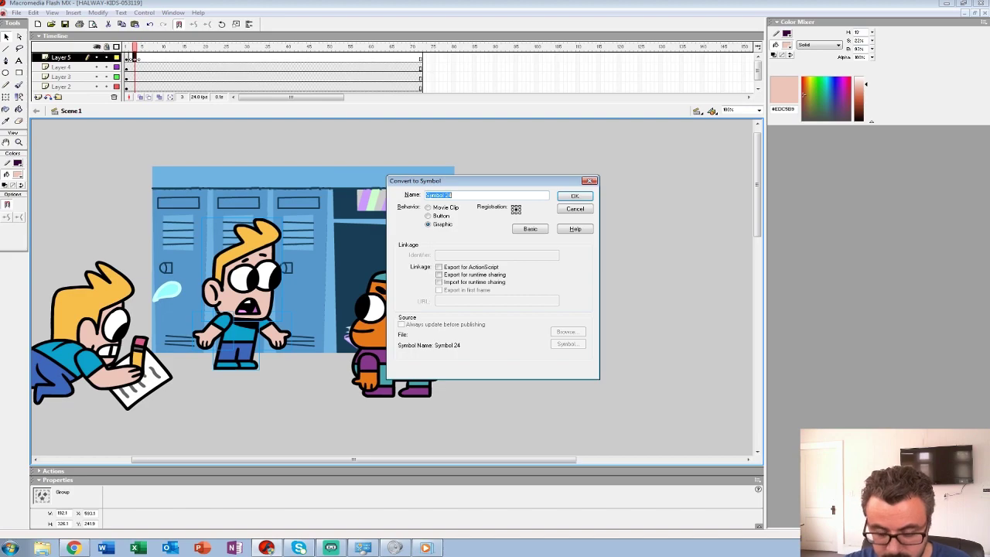
pyautogui.write('CHAR')
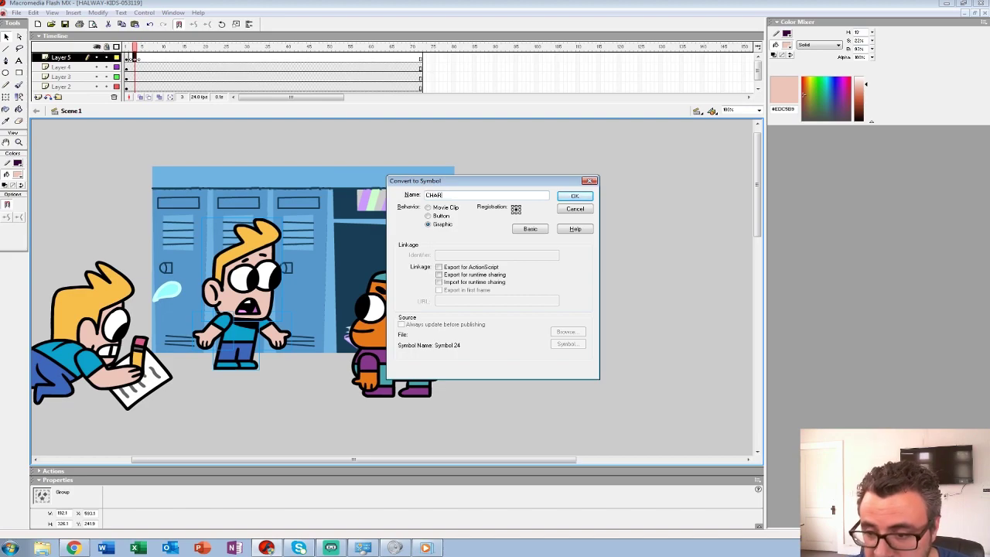
pyautogui.write(' HALLWAY')
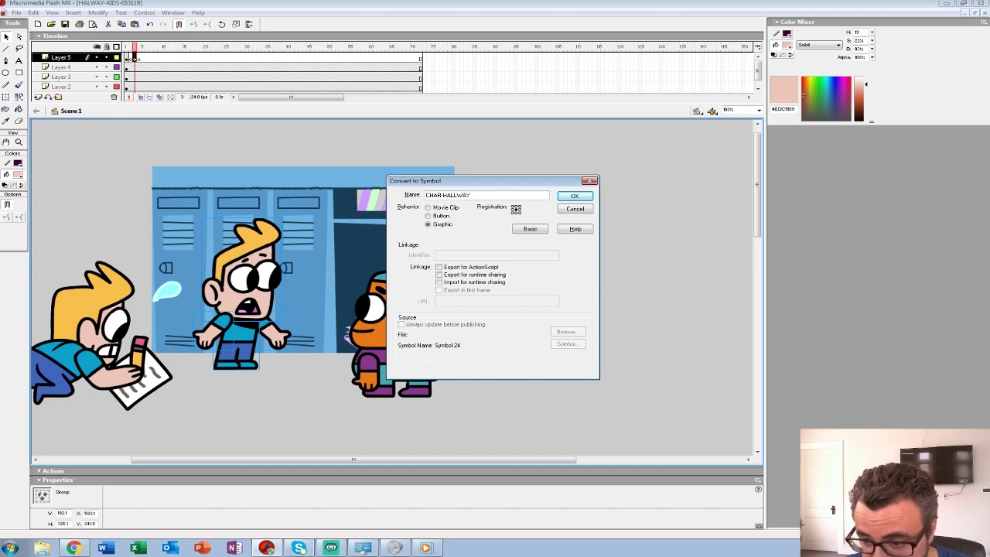
pyautogui.write('KID 002')
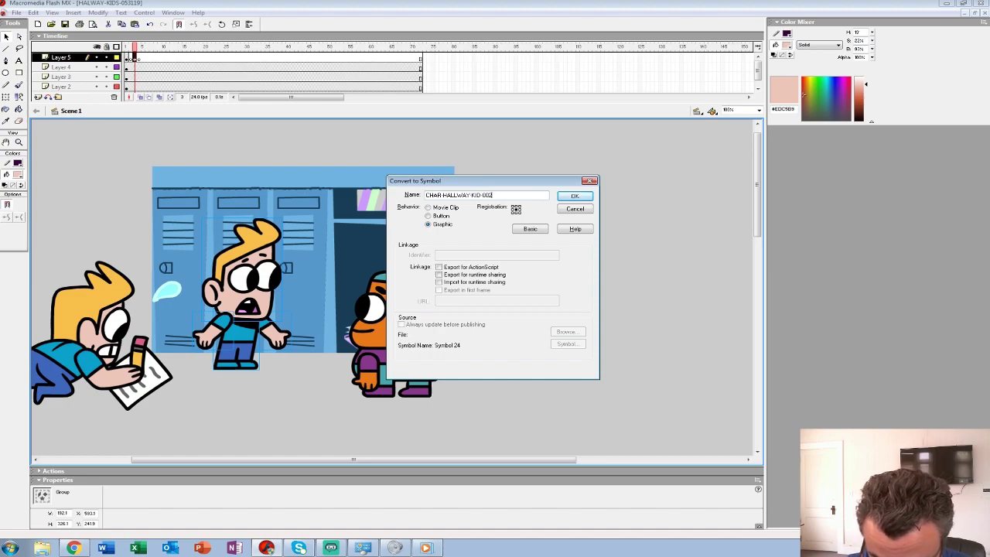
pyautogui.press('Return')
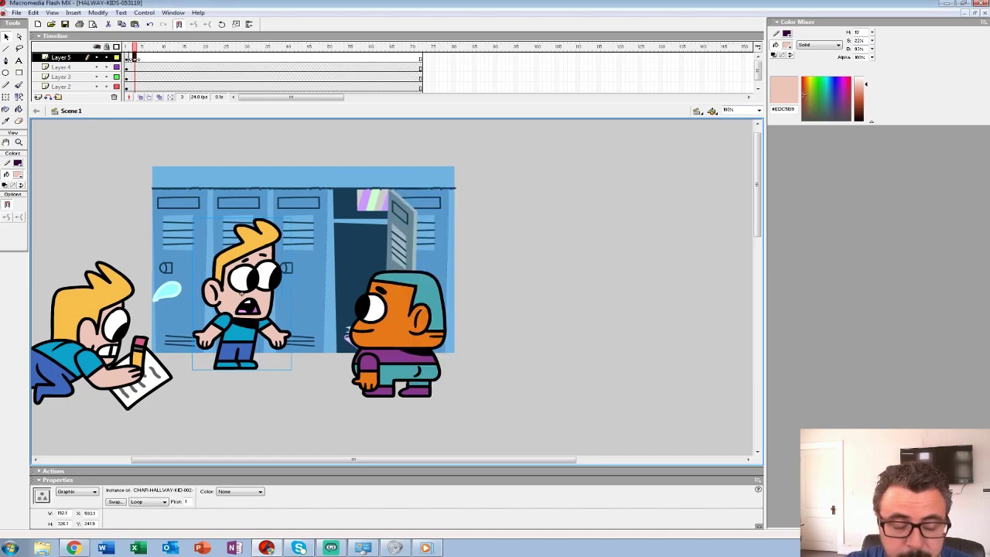
# Clear the extra keyframes on Layer 5 so the boy's symbol spans the timeline from frame 1
pyautogui.click(19, 142)
pyautogui.keyDown('alt'); pyautogui.click(241, 279); pyautogui.keyUp('alt')
pyautogui.keyDown('alt'); pyautogui.click(241, 279); pyautogui.keyUp('alt')
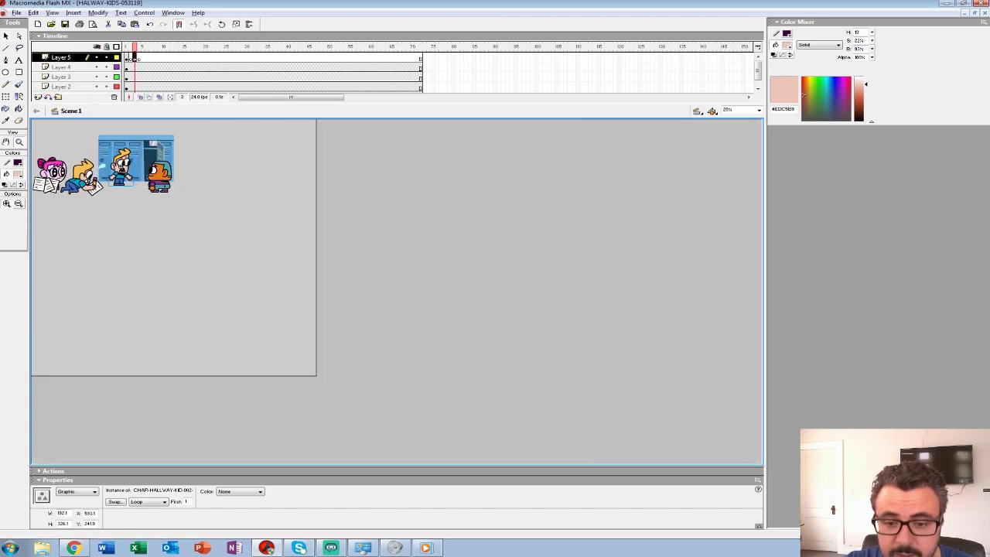
pyautogui.click(133, 58)
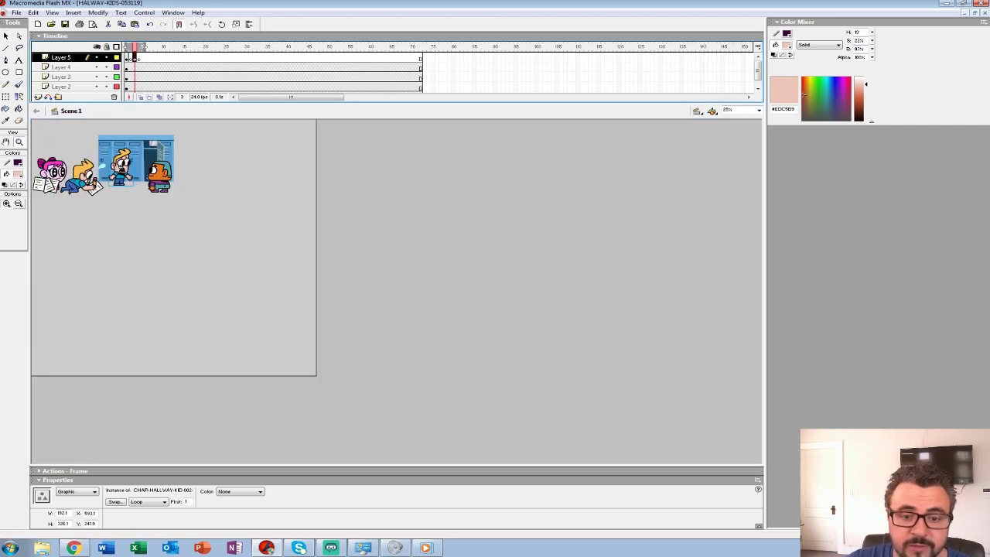
pyautogui.click(139, 58)
pyautogui.click(135, 58)
pyautogui.moveTo(135, 58); pyautogui.dragTo(130, 58)
pyautogui.hotkey('shift', 'F6')
pyautogui.click(138, 58)
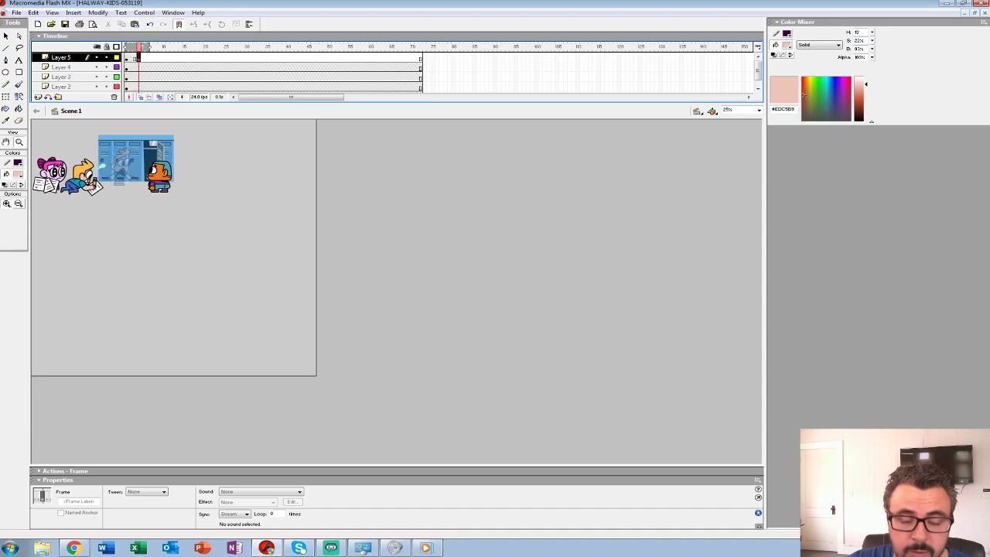
pyautogui.hotkey('shift', 'F6')
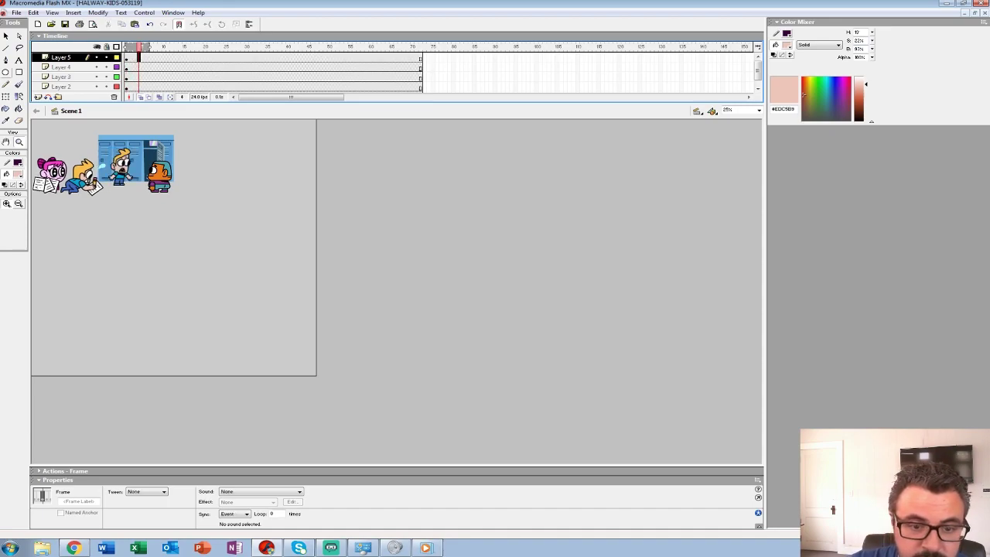
# Delete the writing boy with his papers and move the pink-haired girl closer to the lockers, nudging her down slightly
pyautogui.click(6, 36)
pyautogui.click(80, 180)
pyautogui.press('Delete')
pyautogui.moveTo(52, 172); pyautogui.dragTo(71, 170)
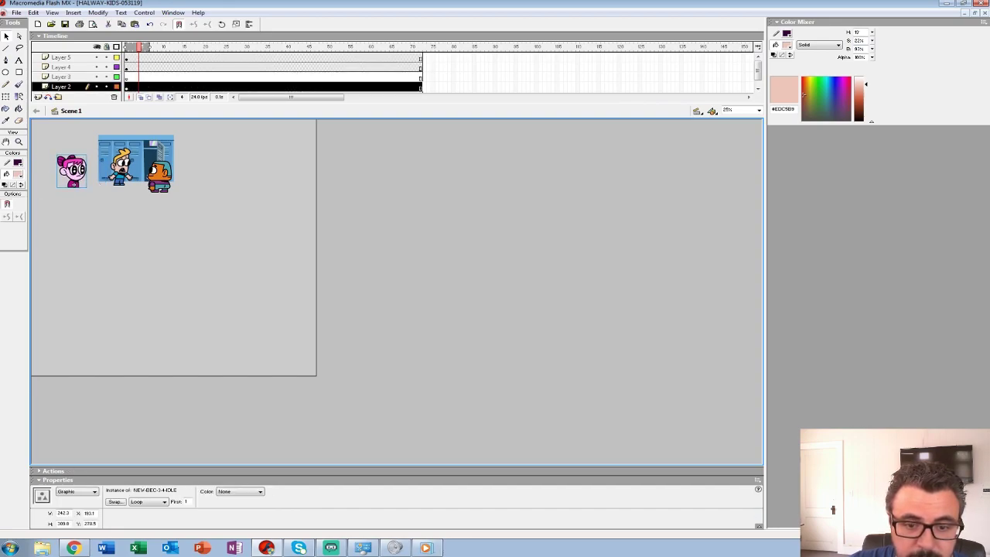
pyautogui.click(122, 165)
pyautogui.press('Down')
pyautogui.press('Up')
pyautogui.click(127, 232)
pyautogui.click(72, 172)
pyautogui.press('Down')
pyautogui.press('Down')
pyautogui.click(127, 232)
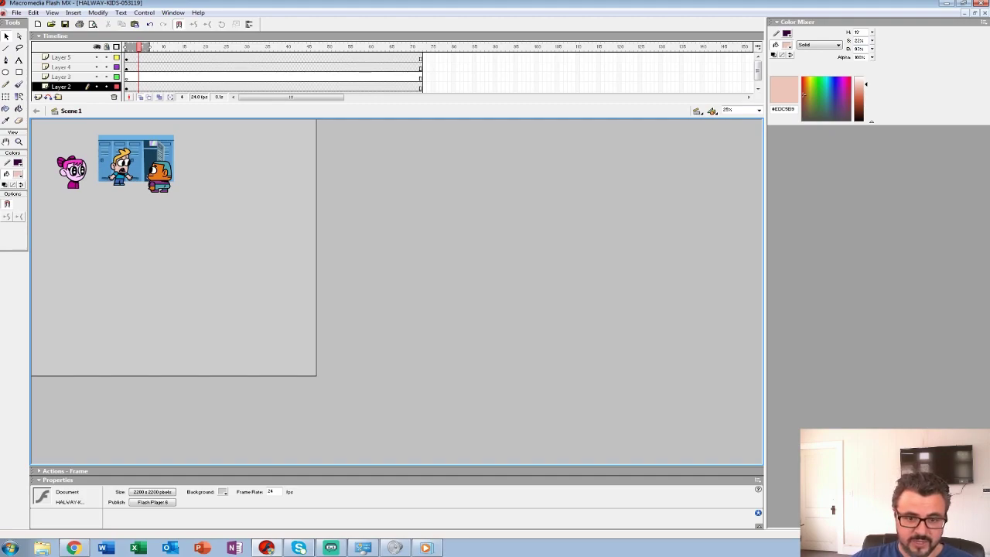
# Nudge the worried boy right along the lockers toward the orange-skinned kid, to X 633.1
pyautogui.click(122, 165)
pyautogui.press('Right')
pyautogui.press('Right')
pyautogui.press('Right')
pyautogui.press('Right')
pyautogui.press('Right')
pyautogui.press('Right')
pyautogui.press('Right')
pyautogui.press('Right')
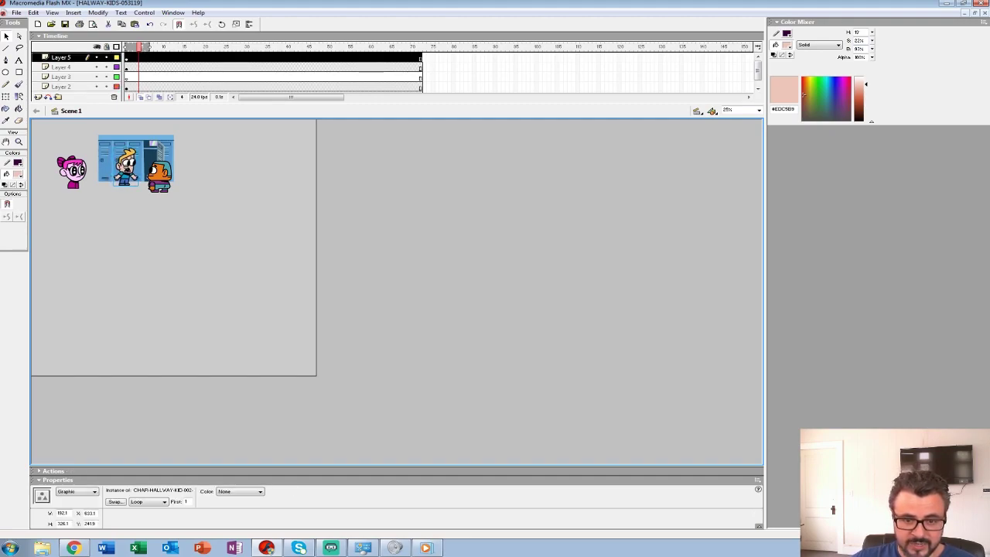
pyautogui.click(128, 232)
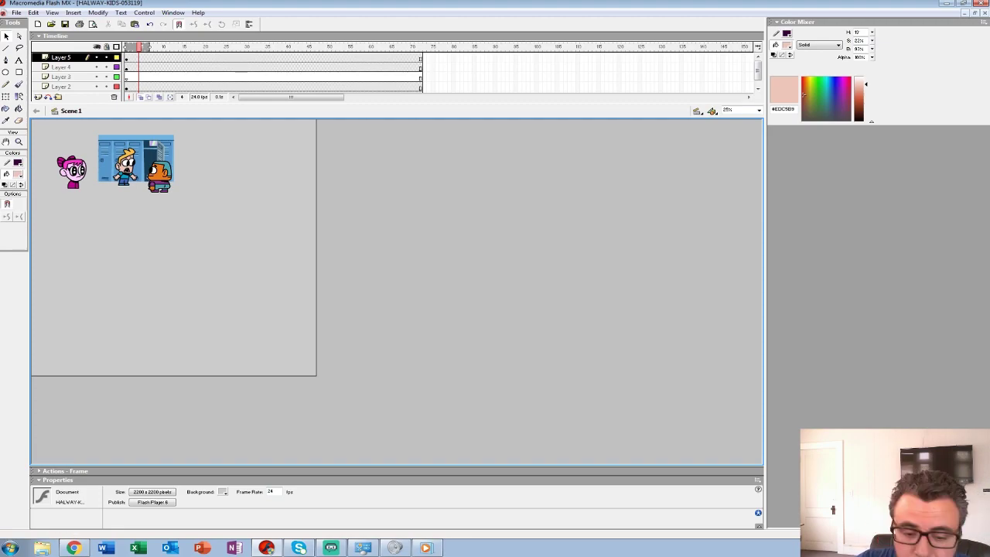
# Switch to the BUS-CHAR-008 document and look over the kids and bus seats for reference
pyautogui.click(965, 12)
pyautogui.click(151, 461)
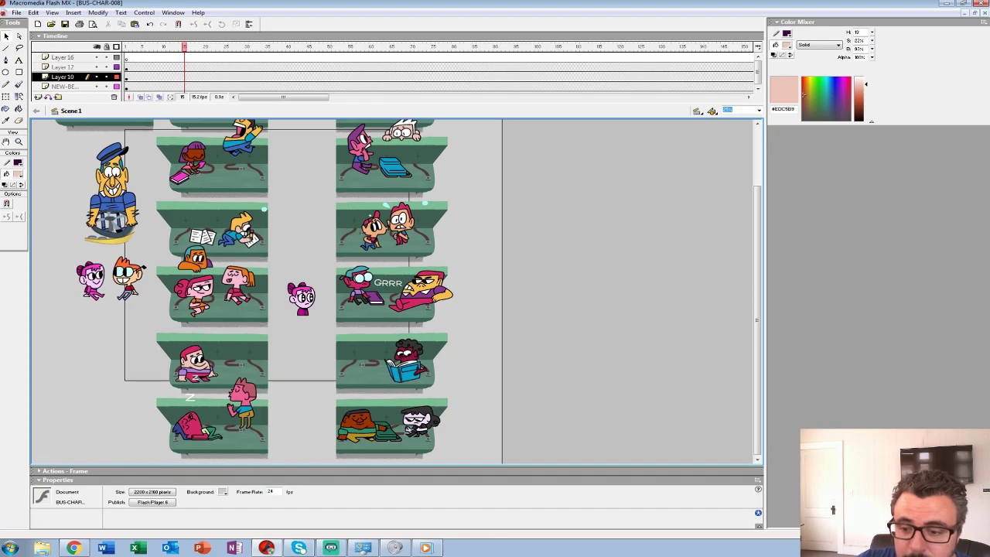
pyautogui.scroll(3, 248, 292)
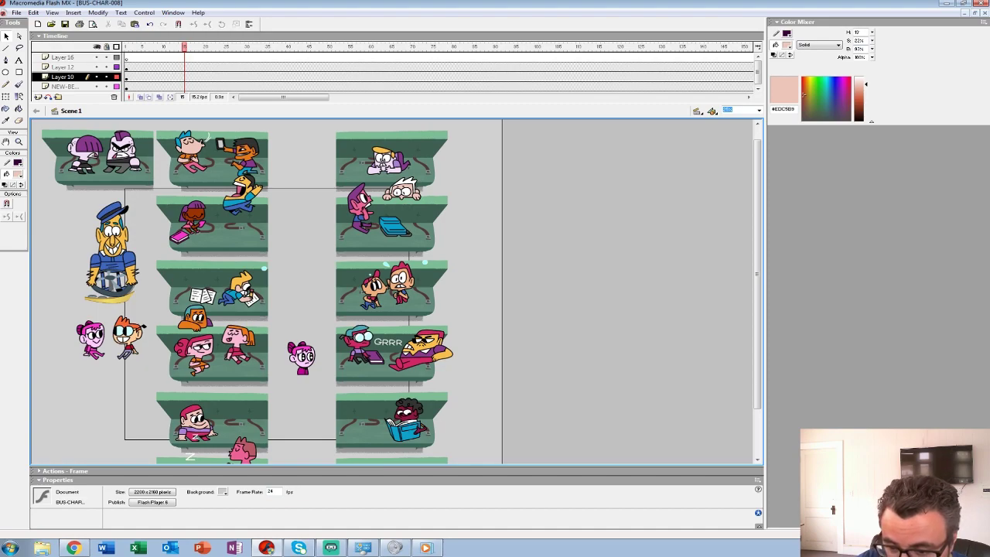
pyautogui.scroll(-3, 247, 291)
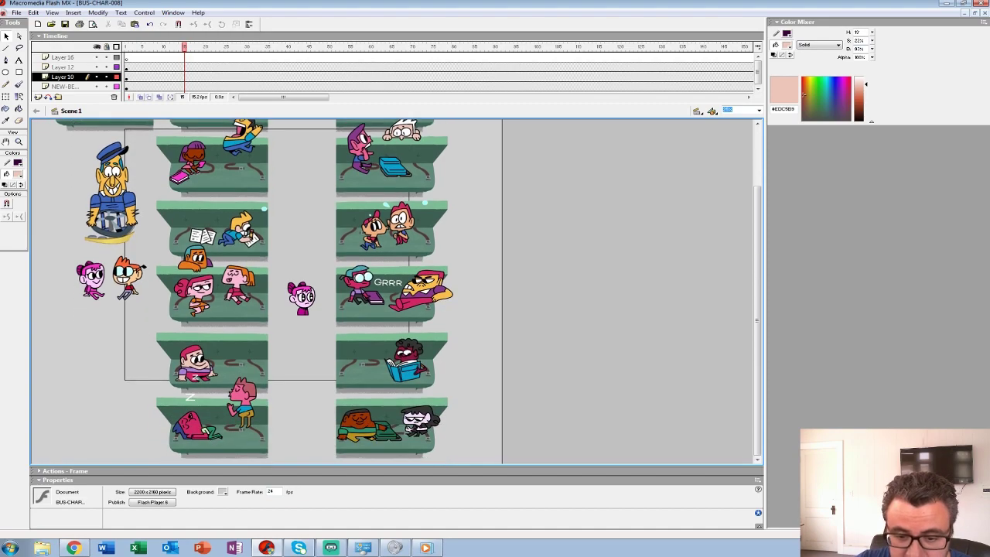
pyautogui.scroll(3, 247, 292)
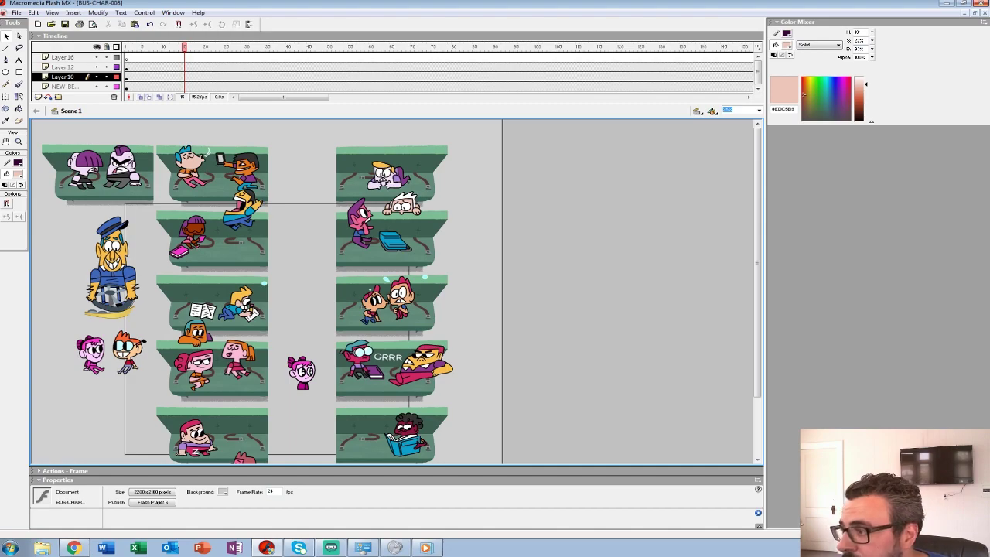
pyautogui.click(965, 12)
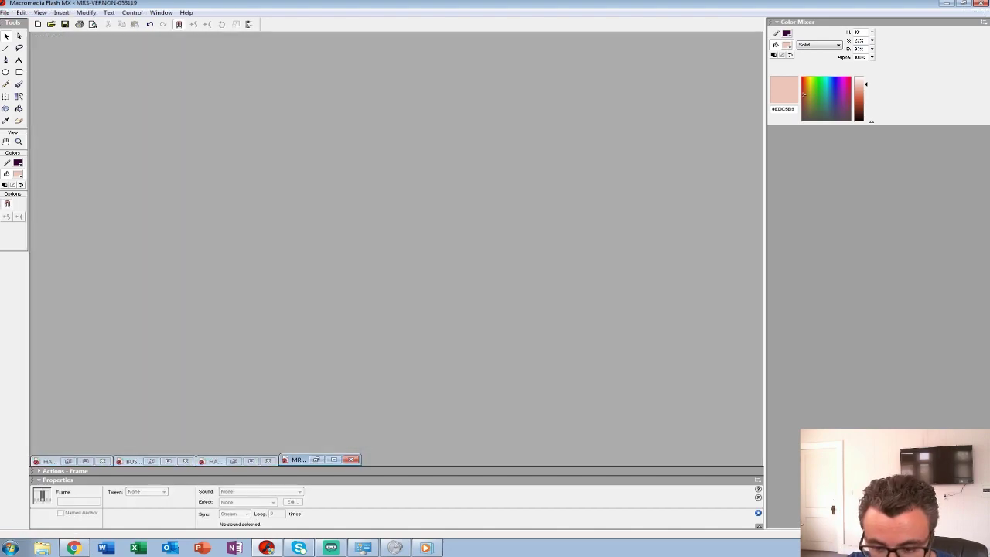
# Review the hallway artwork in HALLWAY-elements-100518, then return to the HALWAY-KIDS-053119 document
pyautogui.click(316, 459)
pyautogui.click(607, 40)
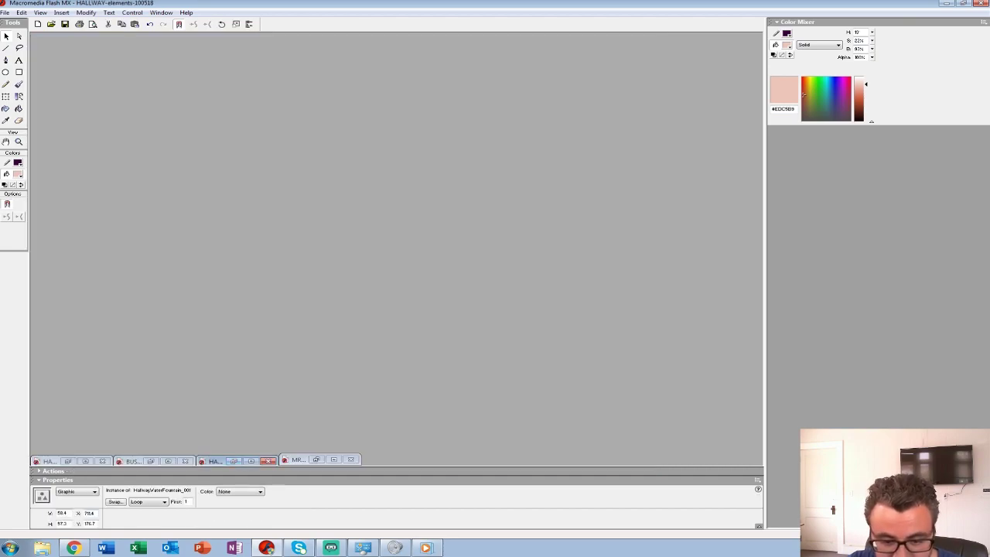
pyautogui.click(234, 461)
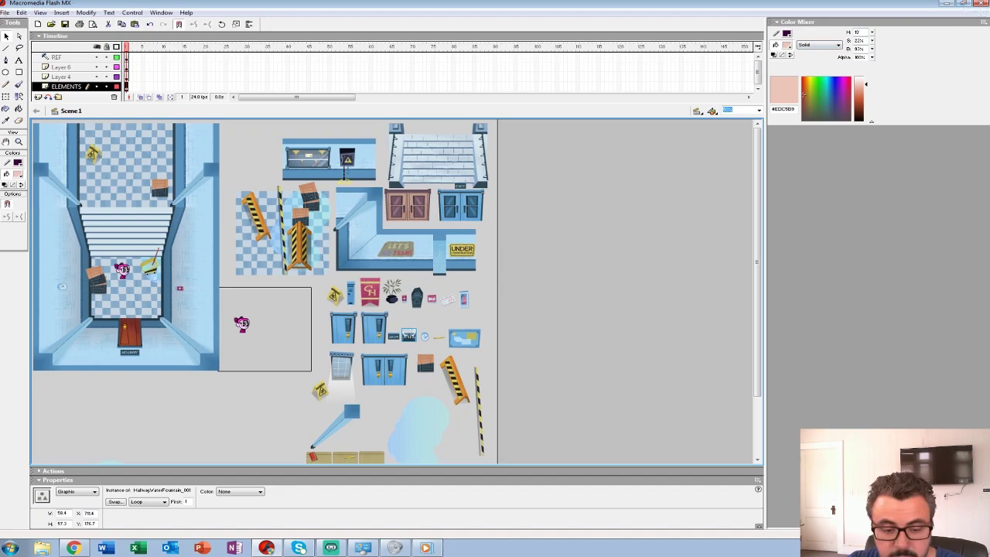
pyautogui.click(965, 13)
pyautogui.click(68, 461)
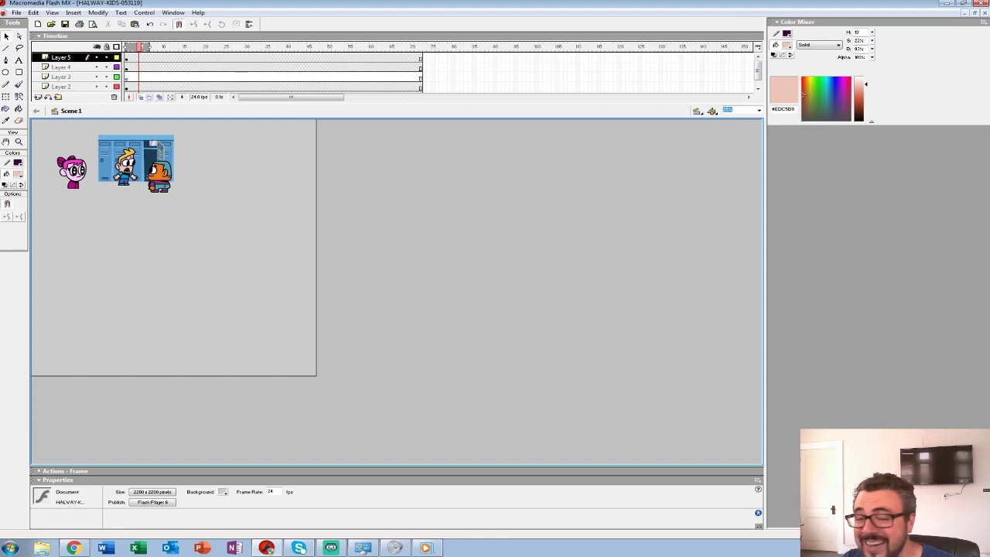
# Move the worried boy slightly left and up in front of the lockers, to X 615.1
pyautogui.click(19, 141)
pyautogui.click(123, 166)
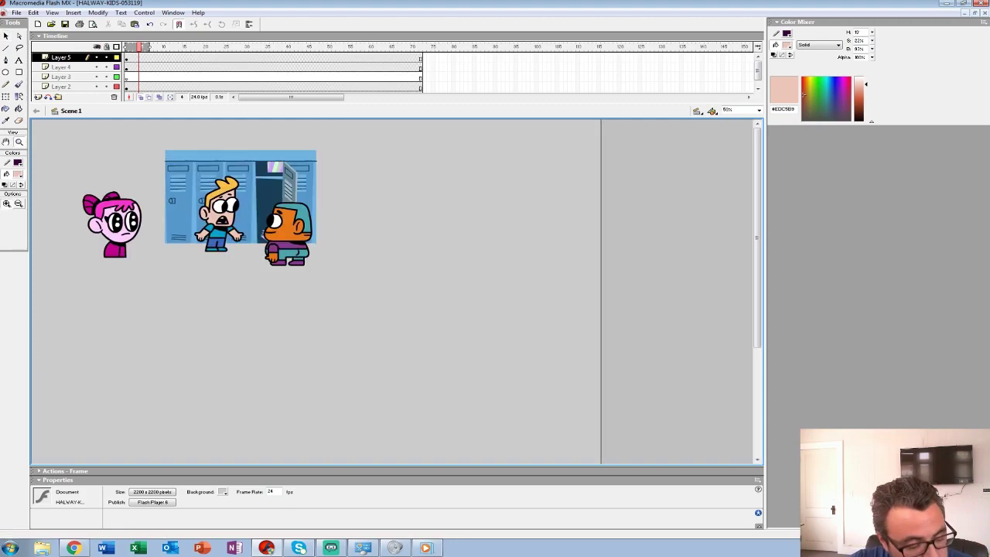
pyautogui.click(6, 36)
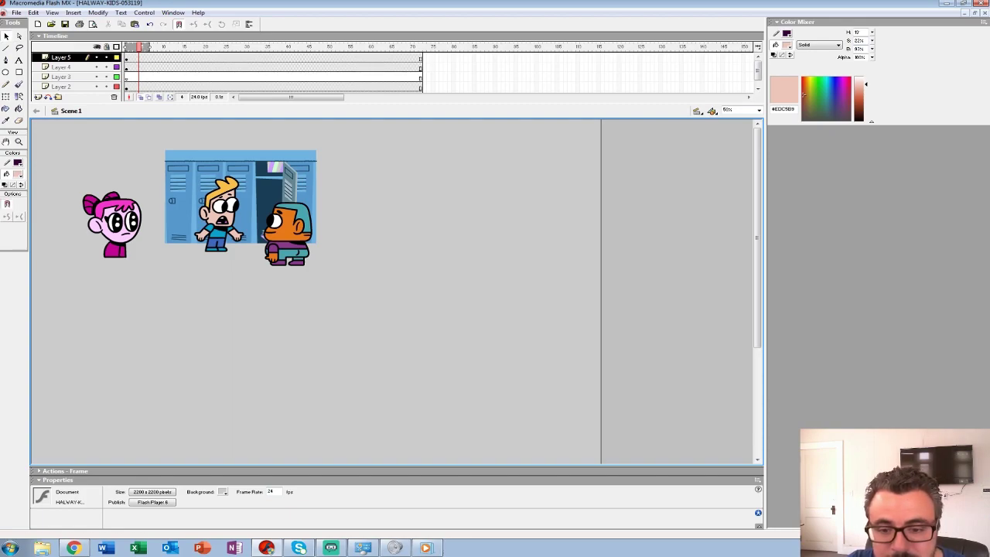
pyautogui.click(219, 215)
pyautogui.moveTo(221, 213); pyautogui.dragTo(216, 210)
pyautogui.press('Left')
pyautogui.press('Left')
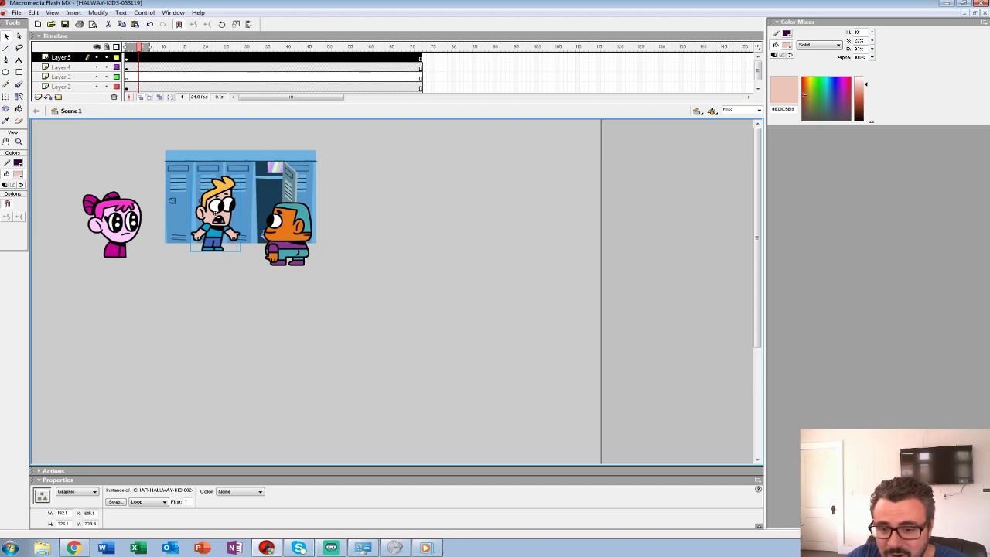
# Shift the orange-skinned kid slightly down and right in front of the open locker
pyautogui.click(288, 234)
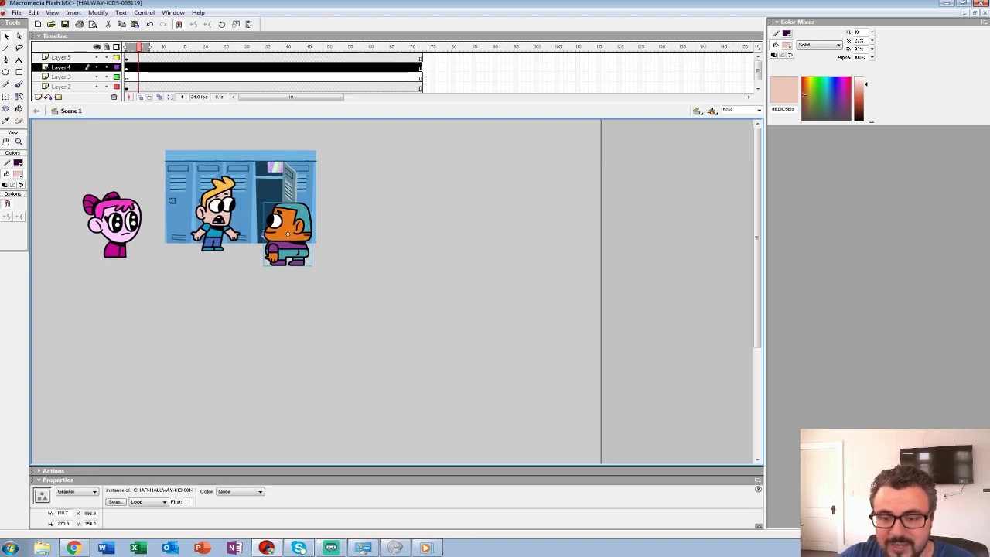
pyautogui.moveTo(288, 233); pyautogui.dragTo(289, 236)
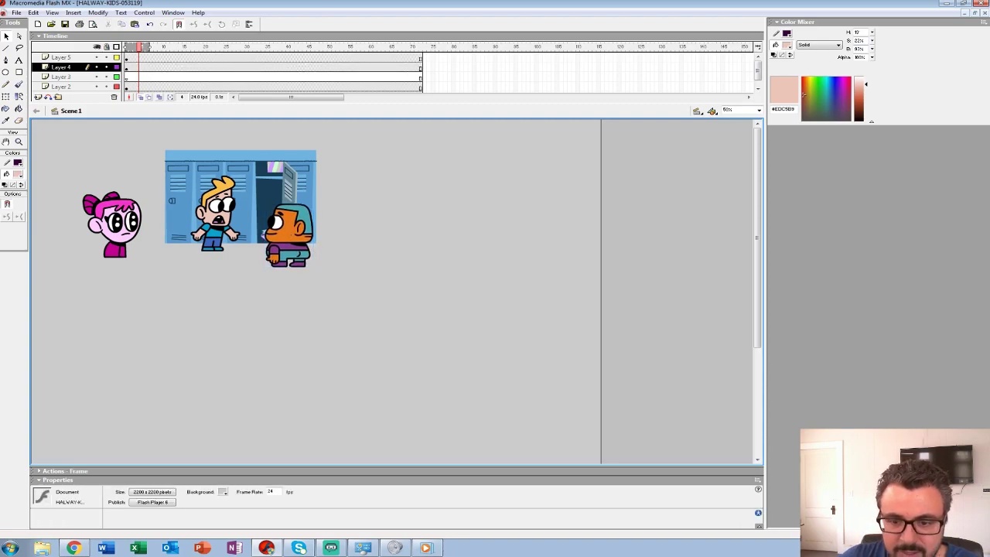
pyautogui.click(270, 197)
pyautogui.click(287, 235)
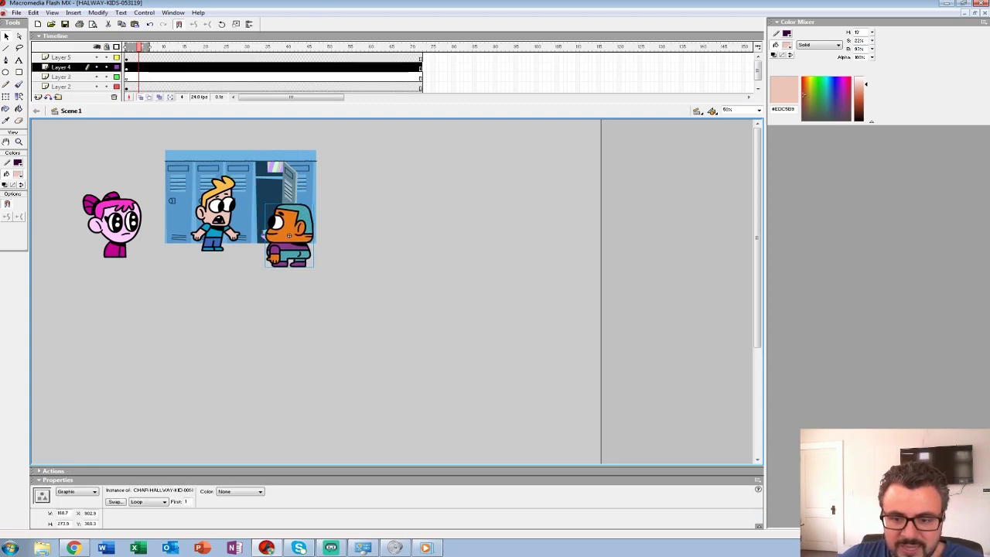
# Open the worried boy's symbol for editing and distribute his head, body and arm groups to separate layers
pyautogui.click(216, 212)
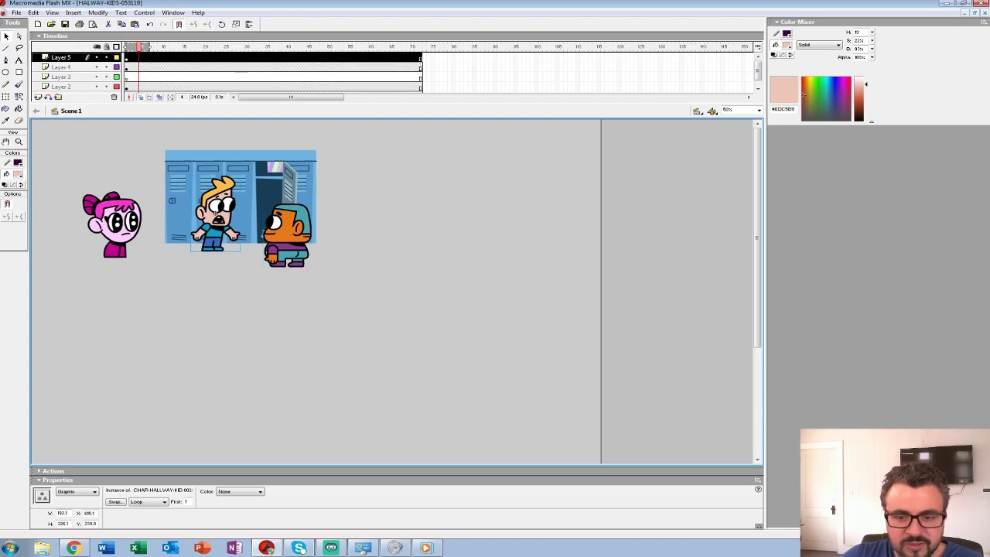
pyautogui.rightClick(221, 221)
pyautogui.click(180, 325)
pyautogui.click(216, 213)
pyautogui.rightClick(219, 230)
pyautogui.click(263, 340)
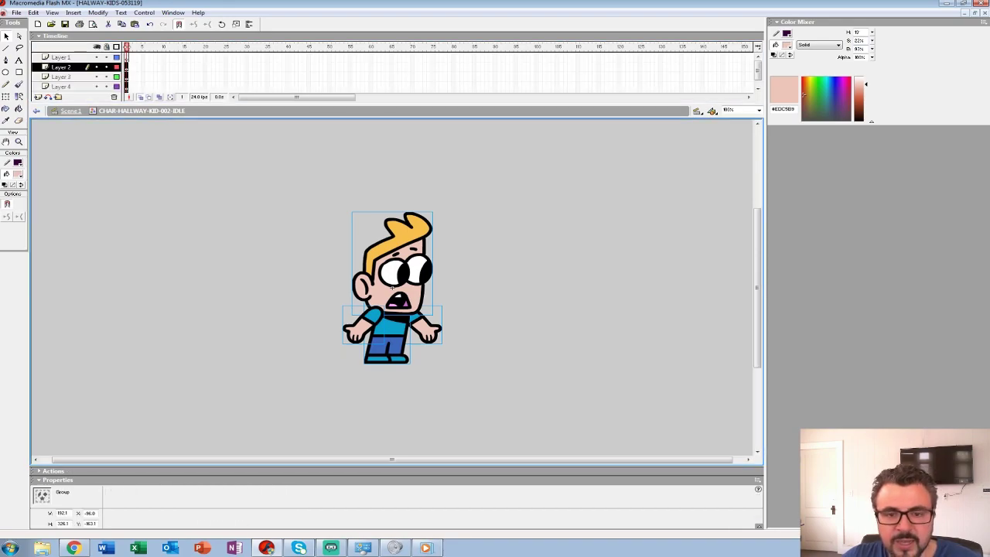
# Extend the frames of all five layers in the boy's symbol to frame 71
pyautogui.click(415, 57)
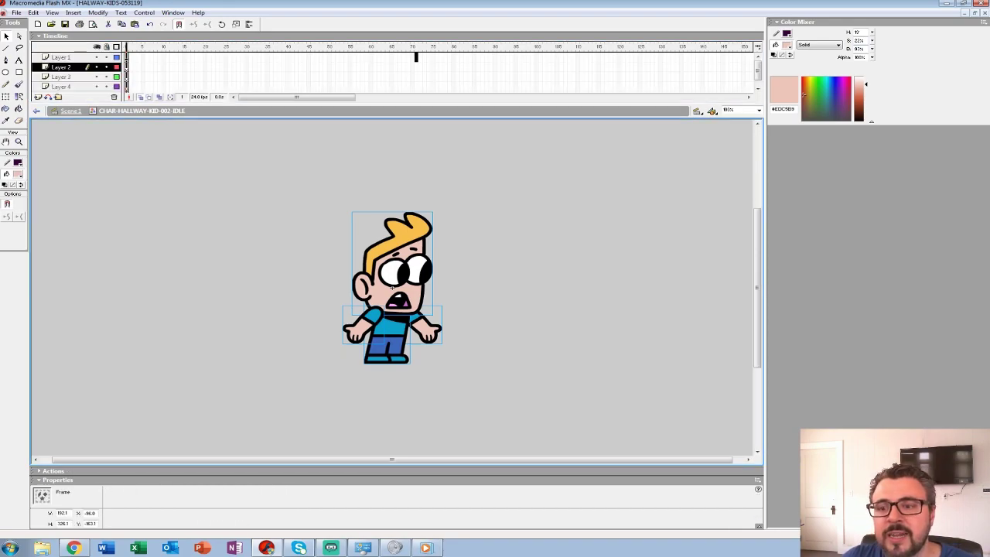
pyautogui.click(420, 58)
pyautogui.press('F5')
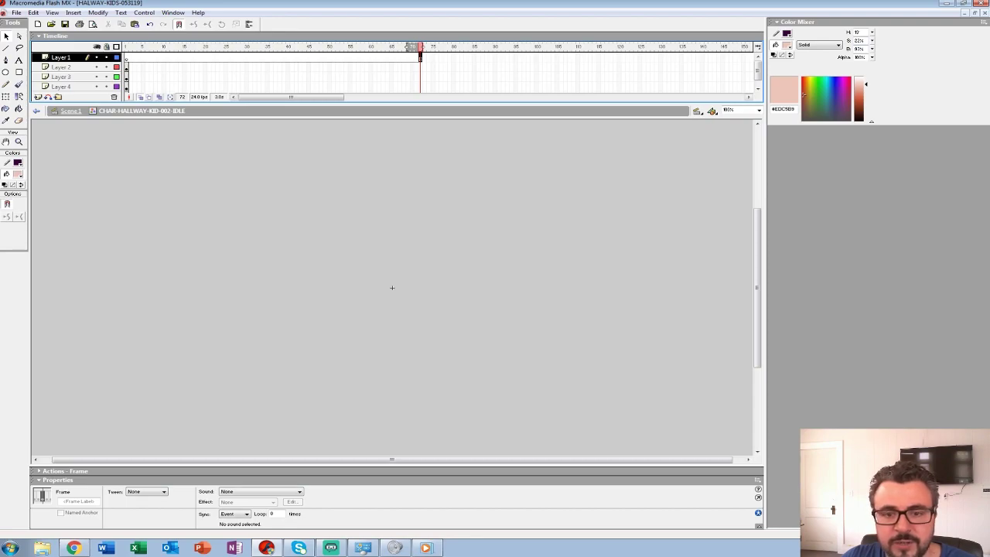
pyautogui.moveTo(420, 103); pyautogui.dragTo(420, 173)
pyautogui.moveTo(420, 67); pyautogui.dragTo(449, 57)
pyautogui.press('F5')
pyautogui.hotkey('shift', 'F5')
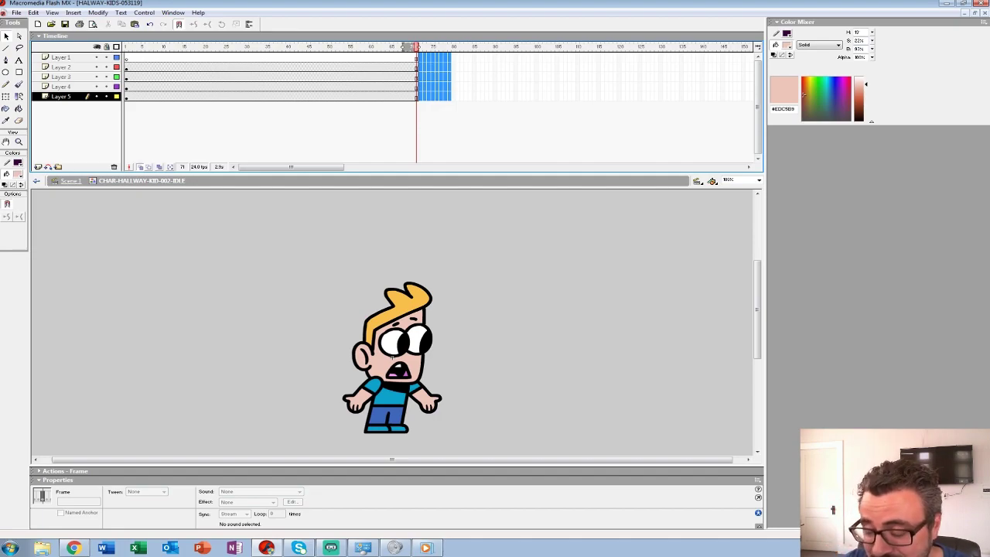
# Isolate the boy's head by selecting Layer 3 at frame 1 and hiding the other four layers
pyautogui.press('z')
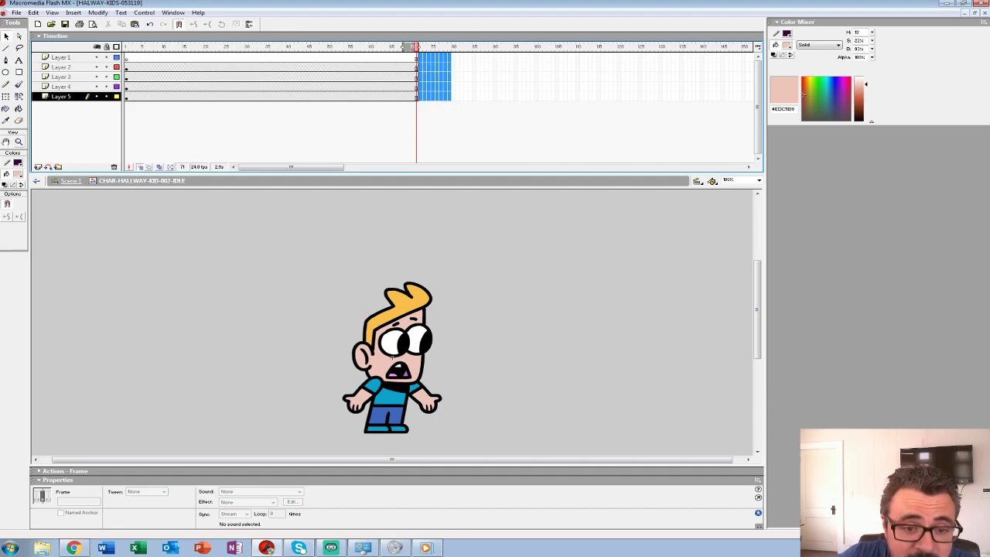
pyautogui.click(393, 357)
pyautogui.scroll(-1, 393, 357)
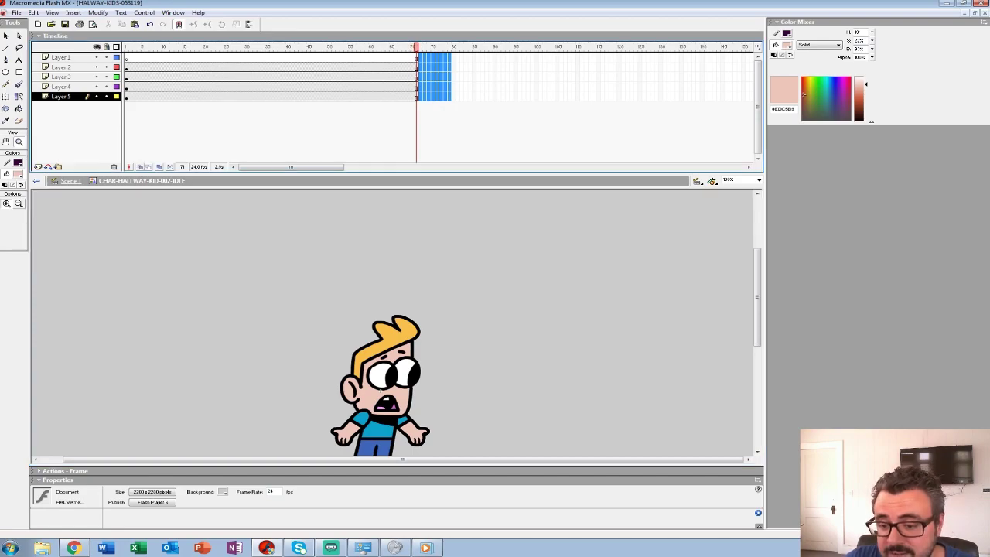
pyautogui.moveTo(316, 172); pyautogui.dragTo(316, 114)
pyautogui.scroll(-3, 392, 310)
pyautogui.click(403, 260)
pyautogui.moveTo(404, 259); pyautogui.dragTo(316, 214)
pyautogui.click(126, 68)
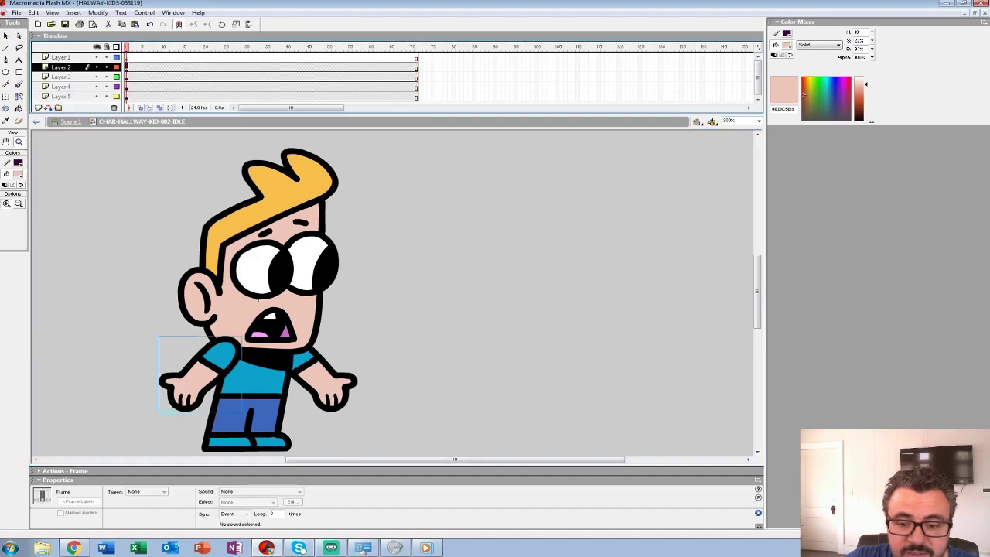
pyautogui.click(126, 76)
pyautogui.moveTo(96, 96); pyautogui.dragTo(97, 57)
pyautogui.moveTo(258, 299); pyautogui.dragTo(268, 358)
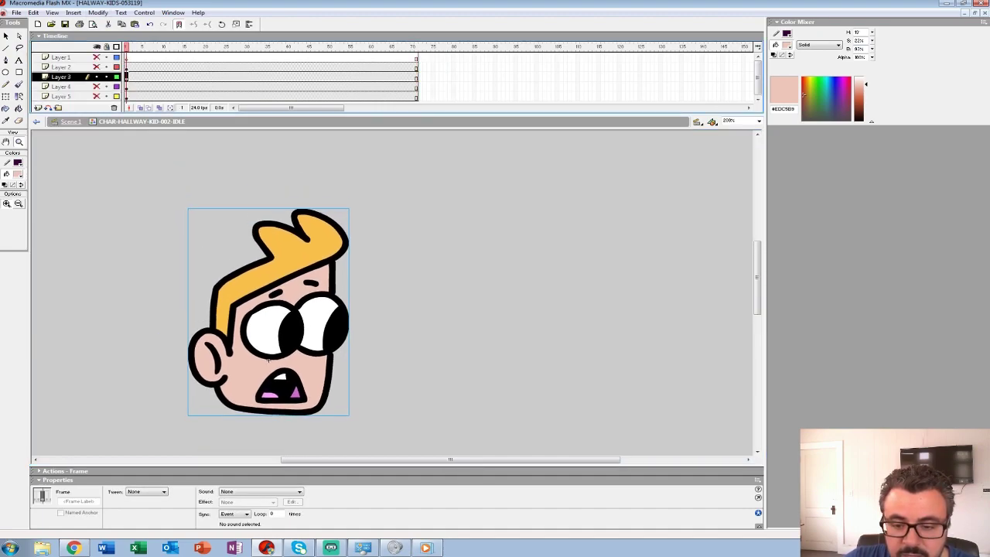
# Insert a blank keyframe at frame 4 of the head layer and turn on onion skinning
pyautogui.press('.')
pyautogui.press('.')
pyautogui.press('.')
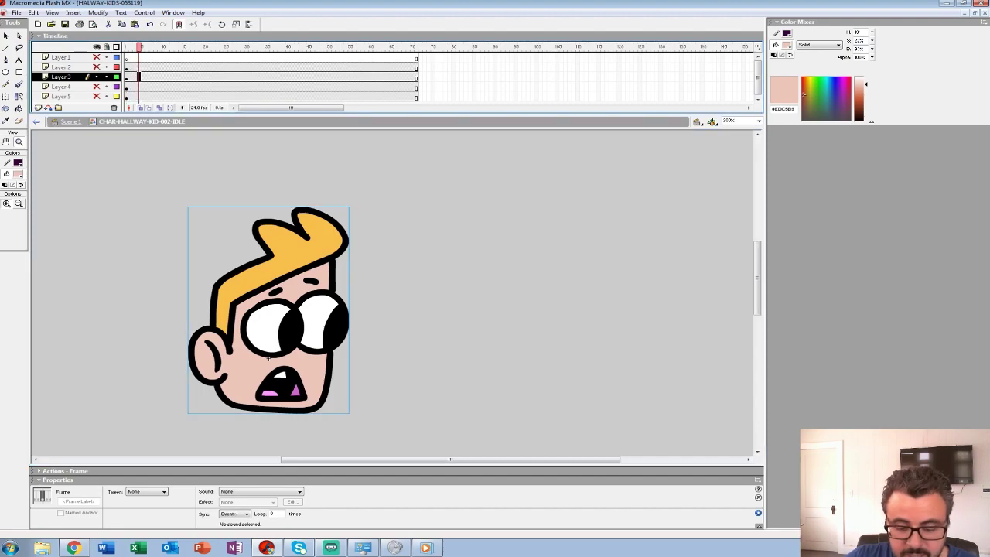
pyautogui.press('F7')
pyautogui.hotkey('alt', 'shift', 'o')
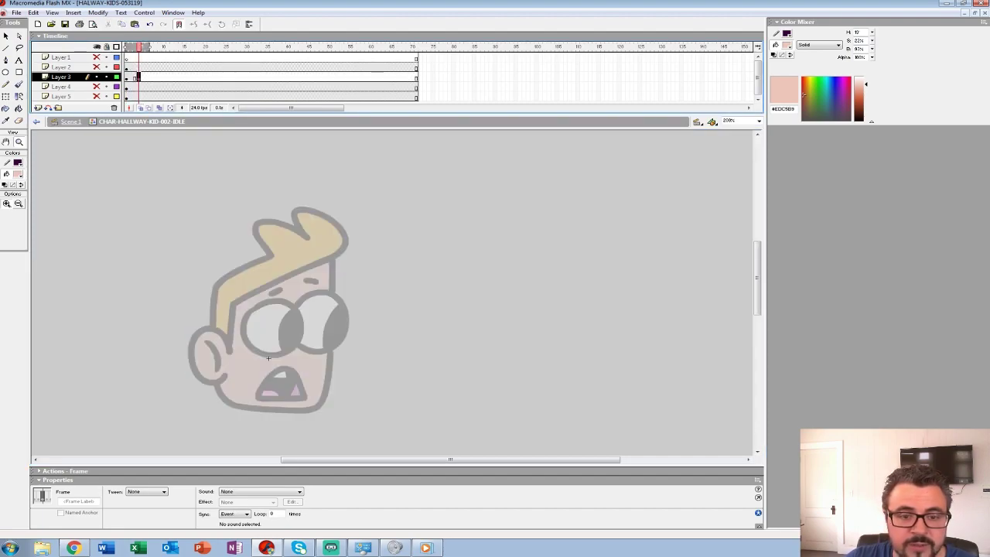
pyautogui.click(268, 358)
pyautogui.hotkey('ctrl', '=')
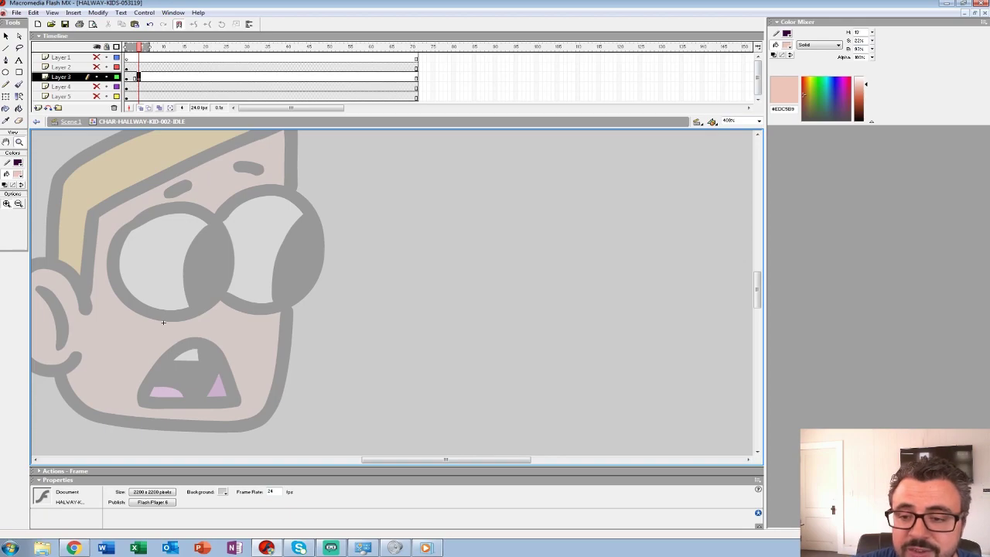
pyautogui.hotkey('ctrl', '-')
# Set up the Brush with a small size and a red #FF0000 fill for rough sketching
pyautogui.click(19, 84)
pyautogui.click(21, 218)
pyautogui.click(12, 266)
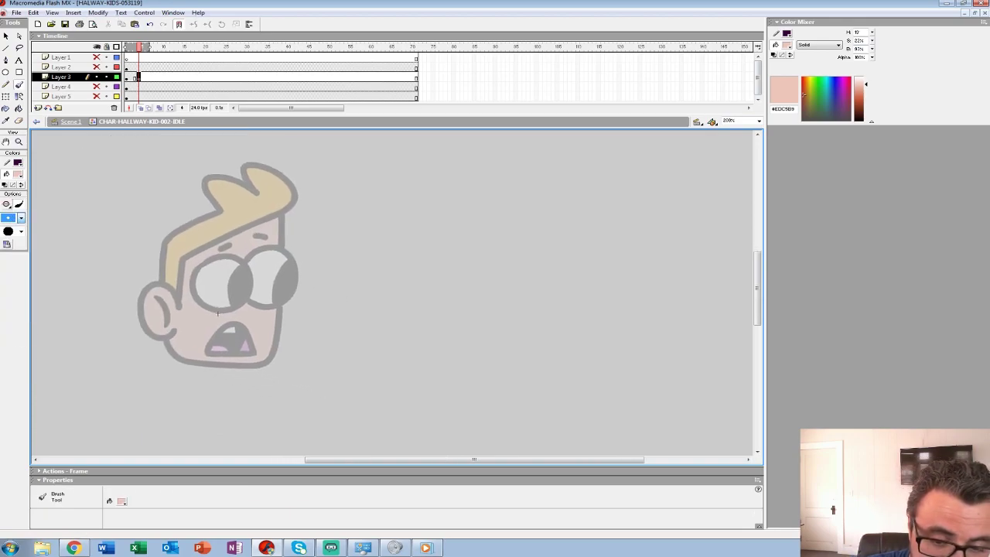
pyautogui.moveTo(215, 327); pyautogui.dragTo(265, 342)
pyautogui.hotkey('ctrl', 'z')
pyautogui.click(18, 174)
pyautogui.click(8, 225)
pyautogui.moveTo(205, 344)
pyautogui.mouseDown()
pyautogui.moveTo(217, 334)
pyautogui.moveTo(265, 346)
pyautogui.mouseUp()
pyautogui.hotkey('ctrl', 'z')
# Sketch the squashed head in red on frame 4, with flattened eyes, brows, wide frowning mouth, ear, jaw and lowered hair
pyautogui.moveTo(194, 341)
pyautogui.mouseDown()
pyautogui.moveTo(266, 346)
pyautogui.moveTo(196, 344)
pyautogui.moveTo(251, 345)
pyautogui.mouseUp()
pyautogui.moveTo(202, 280)
pyautogui.mouseDown()
pyautogui.moveTo(195, 305)
pyautogui.moveTo(232, 313)
pyautogui.moveTo(251, 292)
pyautogui.moveTo(192, 288)
pyautogui.moveTo(216, 314)
pyautogui.mouseUp()
pyautogui.moveTo(229, 280)
pyautogui.mouseDown()
pyautogui.moveTo(228, 296)
pyautogui.moveTo(198, 288)
pyautogui.moveTo(237, 311)
pyautogui.moveTo(195, 283)
pyautogui.moveTo(246, 276)
pyautogui.moveTo(193, 301)
pyautogui.moveTo(232, 306)
pyautogui.mouseUp()
pyautogui.hotkey('ctrl', 'z')
pyautogui.hotkey('ctrl', 'z')
pyautogui.moveTo(249, 262)
pyautogui.mouseDown()
pyautogui.moveTo(290, 253)
pyautogui.moveTo(296, 292)
pyautogui.moveTo(273, 312)
pyautogui.moveTo(290, 265)
pyautogui.moveTo(261, 263)
pyautogui.moveTo(276, 315)
pyautogui.mouseUp()
pyautogui.hotkey('ctrl', 'z')
pyautogui.moveTo(216, 263); pyautogui.dragTo(238, 254)
pyautogui.moveTo(251, 252); pyautogui.dragTo(267, 248)
pyautogui.moveTo(173, 301)
pyautogui.mouseDown()
pyautogui.moveTo(137, 309)
pyautogui.moveTo(163, 344)
pyautogui.moveTo(180, 362)
pyautogui.moveTo(225, 365)
pyautogui.moveTo(269, 362)
pyautogui.moveTo(286, 289)
pyautogui.mouseUp()
pyautogui.moveTo(288, 229); pyautogui.dragTo(281, 351)
pyautogui.moveTo(181, 269); pyautogui.dragTo(174, 301)
pyautogui.moveTo(182, 267)
pyautogui.mouseDown()
pyautogui.moveTo(177, 296)
pyautogui.moveTo(310, 215)
pyautogui.moveTo(294, 181)
pyautogui.moveTo(267, 206)
pyautogui.moveTo(172, 238)
pyautogui.moveTo(156, 281)
pyautogui.moveTo(157, 347)
pyautogui.mouseUp()
pyautogui.moveTo(199, 233); pyautogui.dragTo(235, 225)
pyautogui.moveTo(229, 250); pyautogui.dragTo(297, 220)
pyautogui.moveTo(286, 228); pyautogui.dragTo(269, 365)
pyautogui.moveTo(246, 332)
pyautogui.mouseDown()
pyautogui.moveTo(245, 344)
pyautogui.moveTo(222, 337)
pyautogui.moveTo(247, 334)
pyautogui.mouseUp()
pyautogui.moveTo(222, 325)
pyautogui.mouseDown()
pyautogui.moveTo(182, 350)
pyautogui.moveTo(246, 343)
pyautogui.mouseUp()
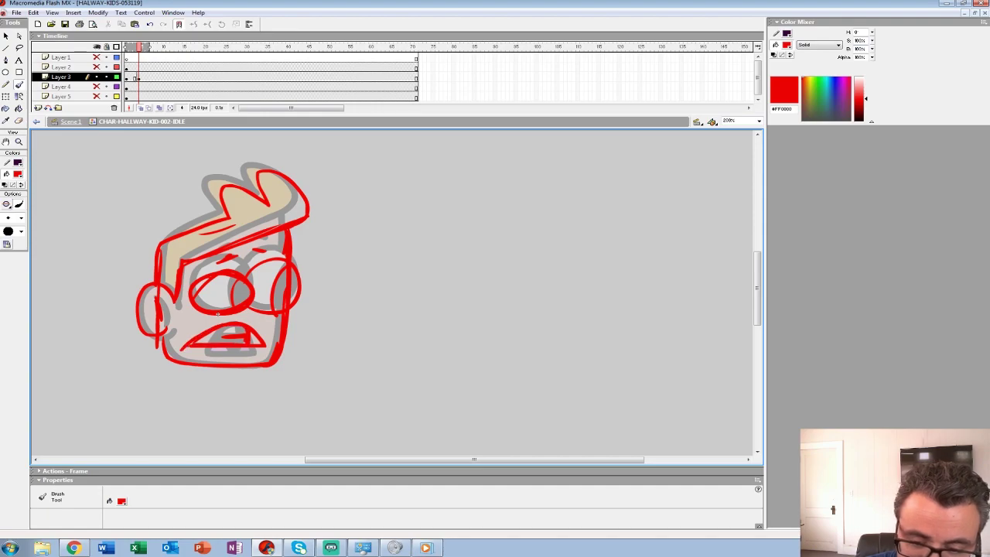
# Flip between the original head and the red squash sketch to compare the two poses
pyautogui.press(',')
pyautogui.press(',')
pyautogui.press('.')
pyautogui.press('.')
pyautogui.press('.')
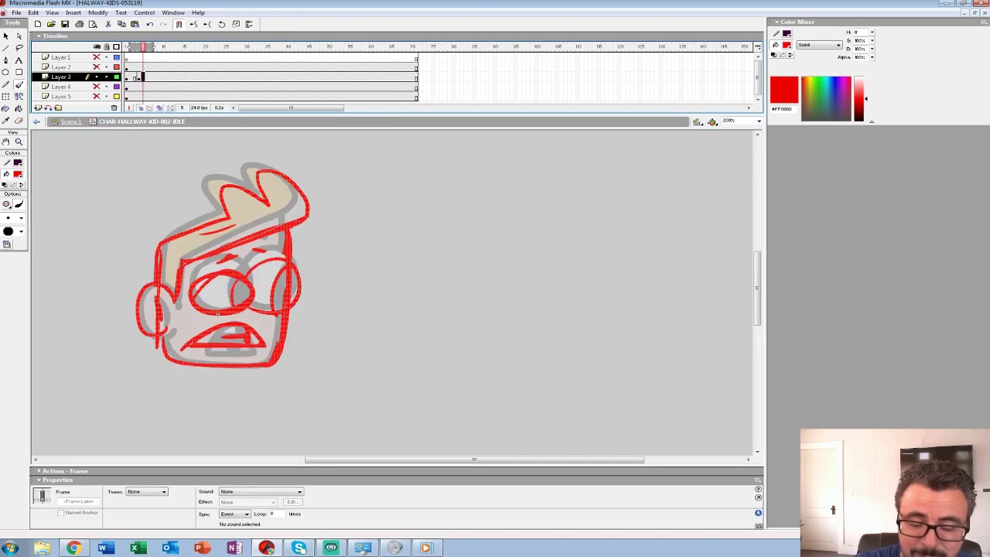
pyautogui.press(',')
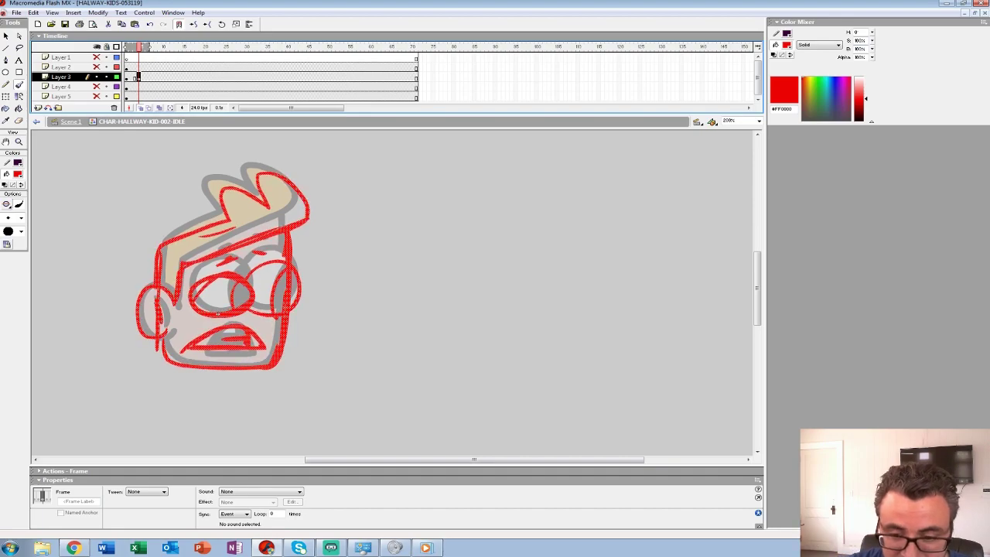
pyautogui.press(',')
pyautogui.press('.')
pyautogui.press(',')
pyautogui.press('.')
pyautogui.press('.')
pyautogui.press('.')
pyautogui.press('.')
pyautogui.press('.')
pyautogui.press(',')
pyautogui.press(',')
pyautogui.press(',')
pyautogui.press(',')
pyautogui.press(',')
# Insert a blank keyframe at frame 8 of the head layer and undo the trial stroke
pyautogui.press('.')
pyautogui.press('.')
pyautogui.press('.')
pyautogui.press('.')
pyautogui.press('.')
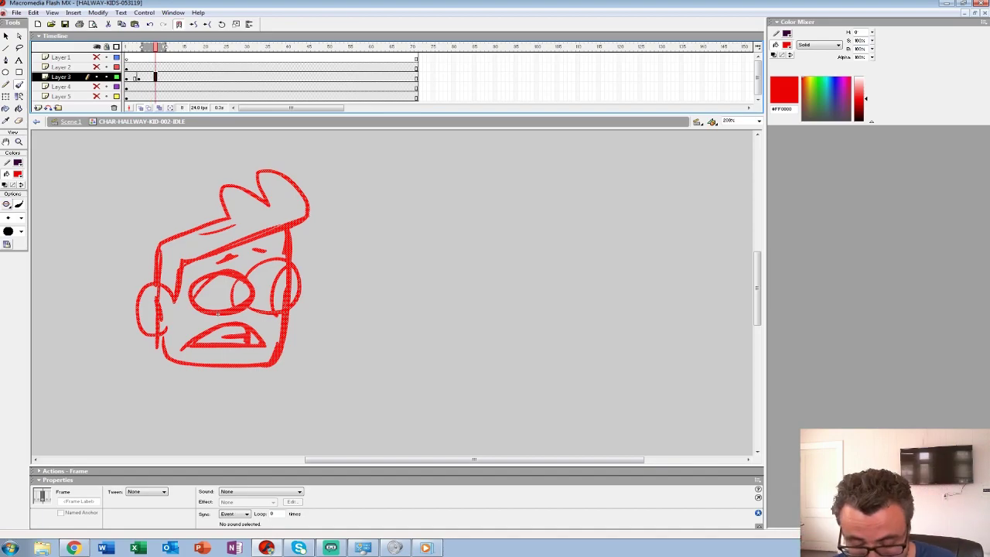
pyautogui.press('F7')
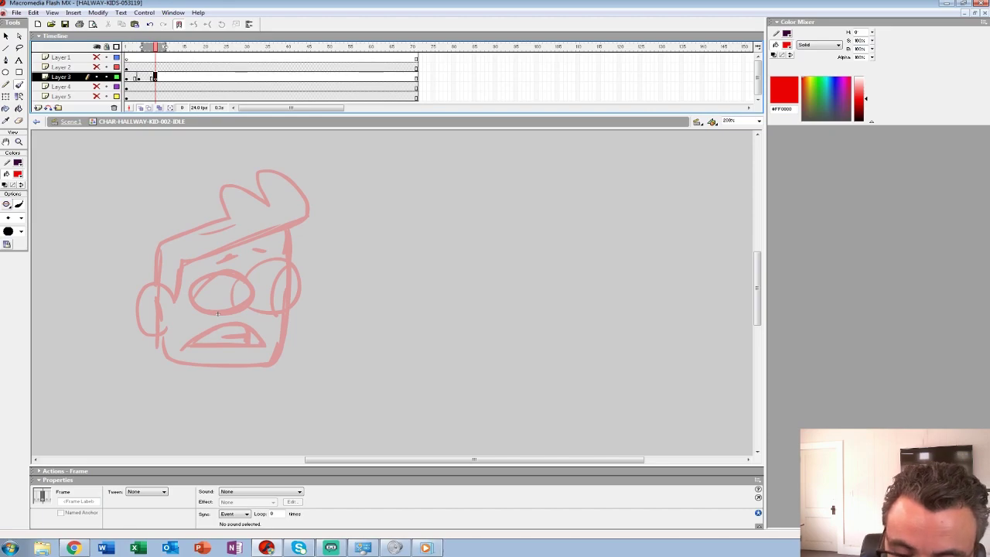
pyautogui.moveTo(252, 340); pyautogui.dragTo(282, 328)
pyautogui.hotkey('ctrl', 'z')
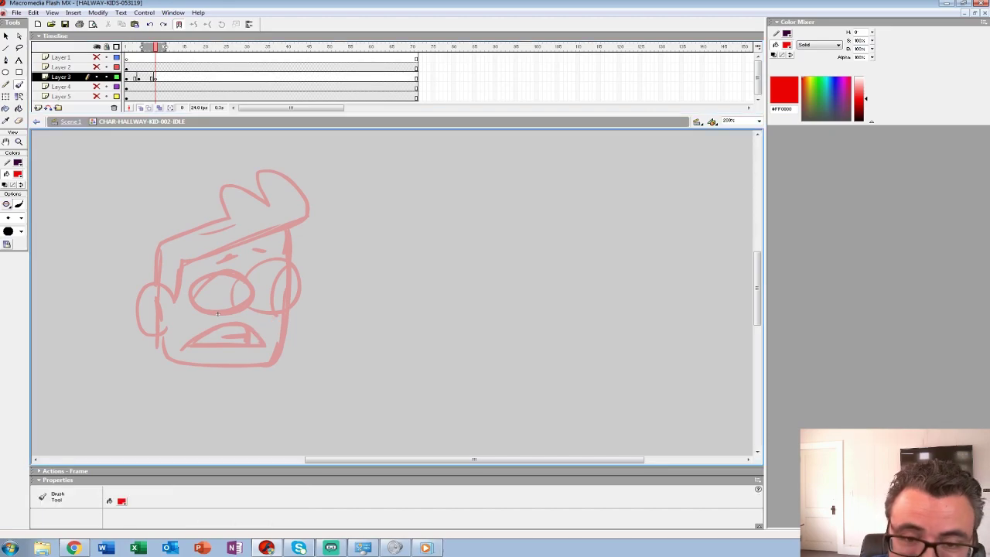
# Insert a blank keyframe at frame 3 and sketch raised eyes, a small open mouth and the jaw in red
pyautogui.click(130, 77)
pyautogui.click(135, 77)
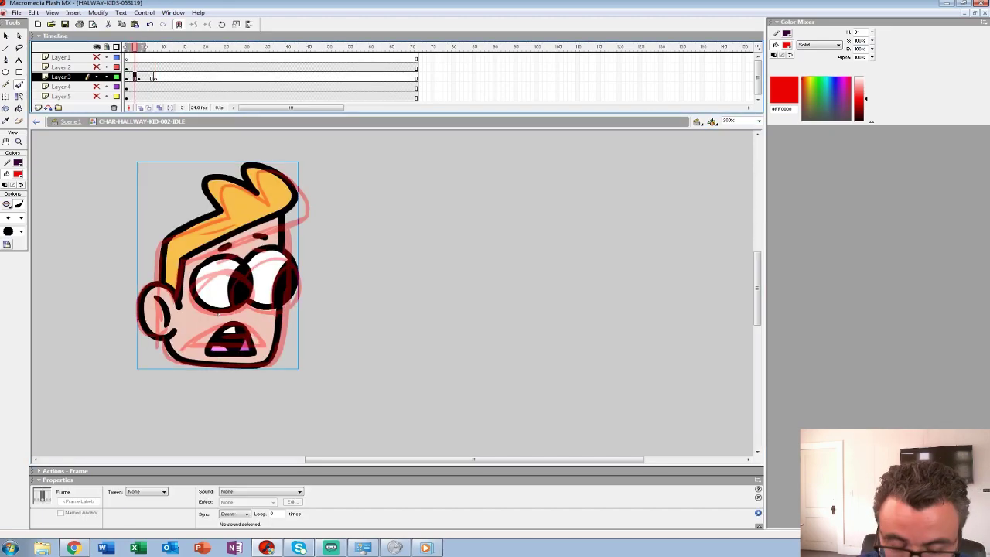
pyautogui.press('F7')
pyautogui.moveTo(258, 347)
pyautogui.mouseDown()
pyautogui.moveTo(286, 347)
pyautogui.moveTo(272, 320)
pyautogui.moveTo(258, 348)
pyautogui.moveTo(294, 349)
pyautogui.moveTo(263, 348)
pyautogui.mouseUp()
pyautogui.hotkey('ctrl', 'z')
pyautogui.hotkey('ctrl', 'z')
pyautogui.moveTo(224, 249)
pyautogui.mouseDown()
pyautogui.moveTo(222, 314)
pyautogui.moveTo(253, 270)
pyautogui.moveTo(236, 250)
pyautogui.moveTo(207, 290)
pyautogui.moveTo(285, 233)
pyautogui.moveTo(252, 294)
pyautogui.mouseUp()
pyautogui.moveTo(288, 246)
pyautogui.mouseDown()
pyautogui.moveTo(297, 350)
pyautogui.moveTo(269, 367)
pyautogui.moveTo(213, 365)
pyautogui.moveTo(172, 338)
pyautogui.mouseUp()
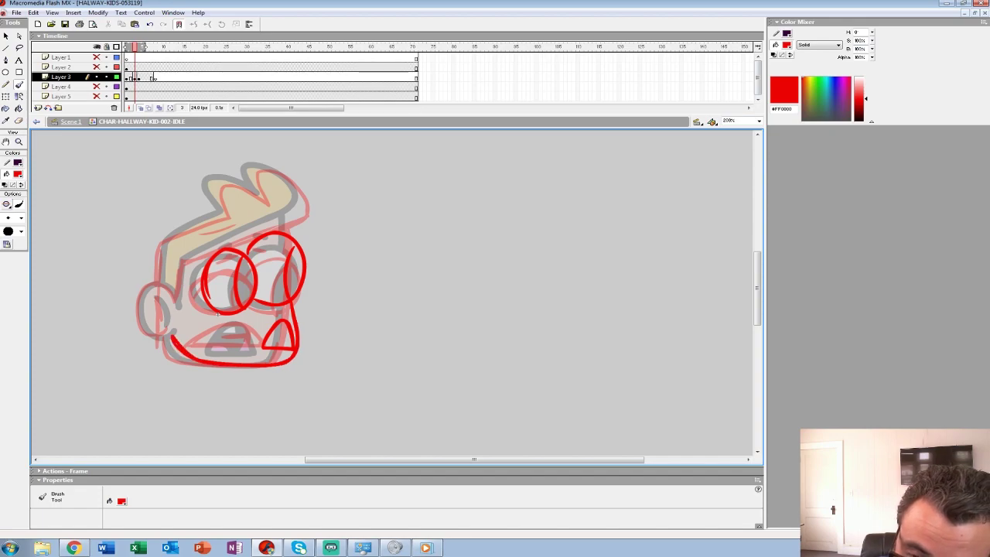
# Complete the stretched head sketch with raised brows, ear, sideburn, forehead line and tall spiky hair
pyautogui.moveTo(226, 232); pyautogui.dragTo(237, 226)
pyautogui.moveTo(256, 220); pyautogui.dragTo(268, 216)
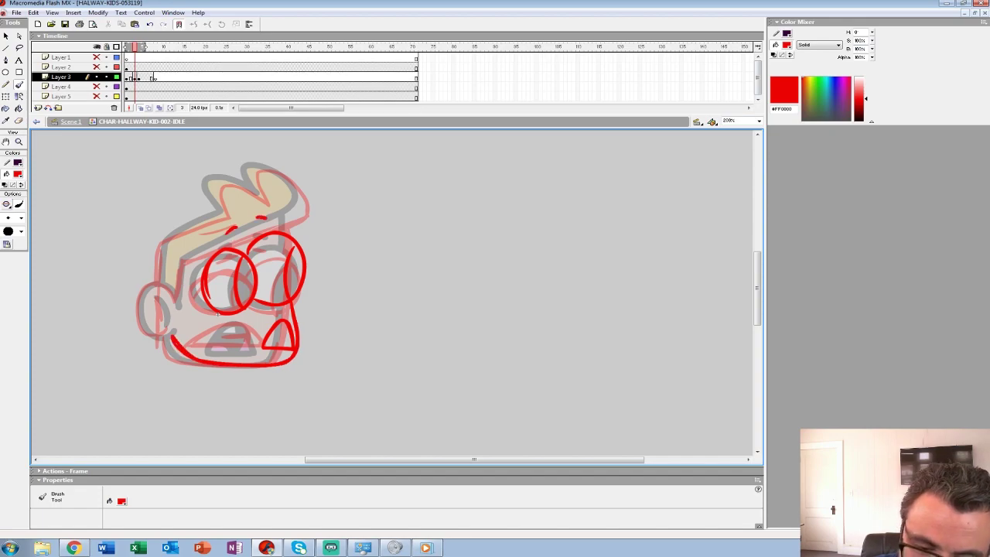
pyautogui.moveTo(184, 306)
pyautogui.mouseDown()
pyautogui.moveTo(154, 283)
pyautogui.moveTo(178, 337)
pyautogui.moveTo(170, 330)
pyautogui.mouseUp()
pyautogui.moveTo(184, 254); pyautogui.dragTo(182, 298)
pyautogui.moveTo(288, 293); pyautogui.dragTo(280, 209)
pyautogui.moveTo(192, 256); pyautogui.dragTo(295, 195)
pyautogui.hotkey('ctrl', 'z')
pyautogui.moveTo(184, 249); pyautogui.dragTo(285, 199)
pyautogui.hotkey('ctrl', 'z')
pyautogui.moveTo(181, 252)
pyautogui.mouseDown()
pyautogui.moveTo(263, 220)
pyautogui.moveTo(288, 182)
pyautogui.moveTo(234, 151)
pyautogui.moveTo(240, 174)
pyautogui.moveTo(190, 160)
pyautogui.moveTo(210, 196)
pyautogui.mouseUp()
pyautogui.moveTo(210, 198); pyautogui.dragTo(173, 222)
pyautogui.moveTo(213, 196); pyautogui.dragTo(163, 235)
pyautogui.moveTo(163, 234)
pyautogui.mouseDown()
pyautogui.moveTo(163, 286)
pyautogui.moveTo(163, 276)
pyautogui.mouseUp()
pyautogui.moveTo(165, 234); pyautogui.dragTo(217, 192)
pyautogui.moveTo(177, 249)
pyautogui.mouseDown()
pyautogui.moveTo(288, 184)
pyautogui.moveTo(284, 275)
pyautogui.moveTo(226, 226)
pyautogui.moveTo(280, 199)
pyautogui.moveTo(231, 154)
pyautogui.mouseUp()
pyautogui.moveTo(231, 154)
pyautogui.mouseDown()
pyautogui.moveTo(251, 182)
pyautogui.moveTo(192, 163)
pyautogui.mouseUp()
pyautogui.moveTo(192, 163); pyautogui.dragTo(240, 174)
# Move the stretched head sketch from frame 3 to frame 8 and play the animation
pyautogui.moveTo(135, 77); pyautogui.dragTo(156, 76)
pyautogui.click(127, 77)
pyautogui.press('Return')
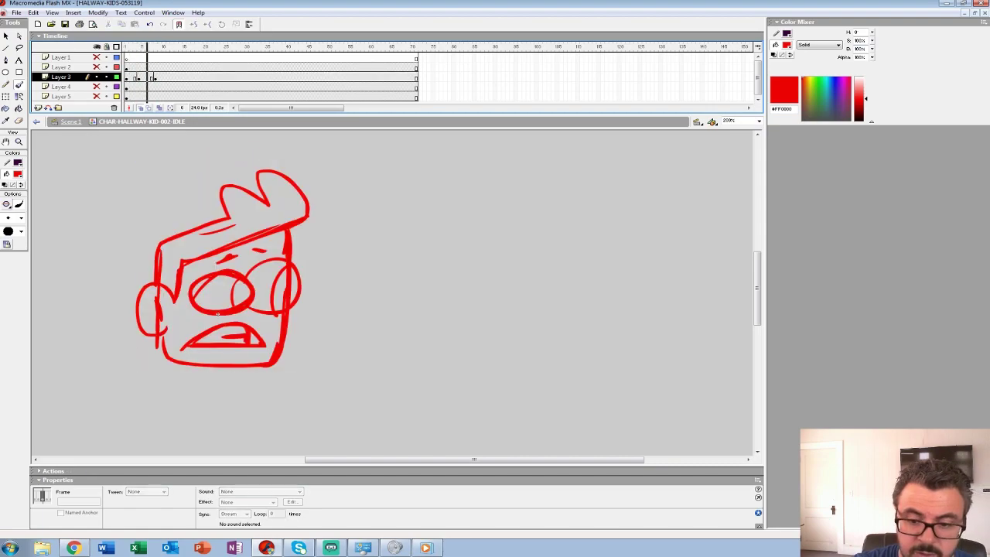
pyautogui.click(127, 76)
pyautogui.press('Return')
pyautogui.press('Return')
# Add inner detail to the mouth of the stretched head sketch and play the animation again
pyautogui.click(160, 77)
pyautogui.moveTo(268, 335)
pyautogui.mouseDown()
pyautogui.moveTo(279, 345)
pyautogui.moveTo(273, 334)
pyautogui.mouseUp()
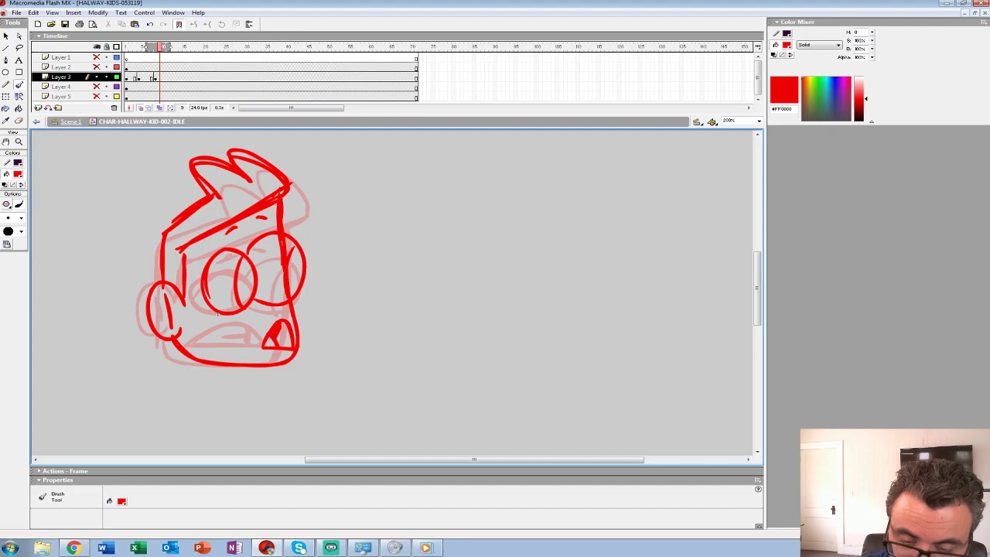
pyautogui.press(',')
pyautogui.press(',')
pyautogui.press(',')
pyautogui.press('Return')
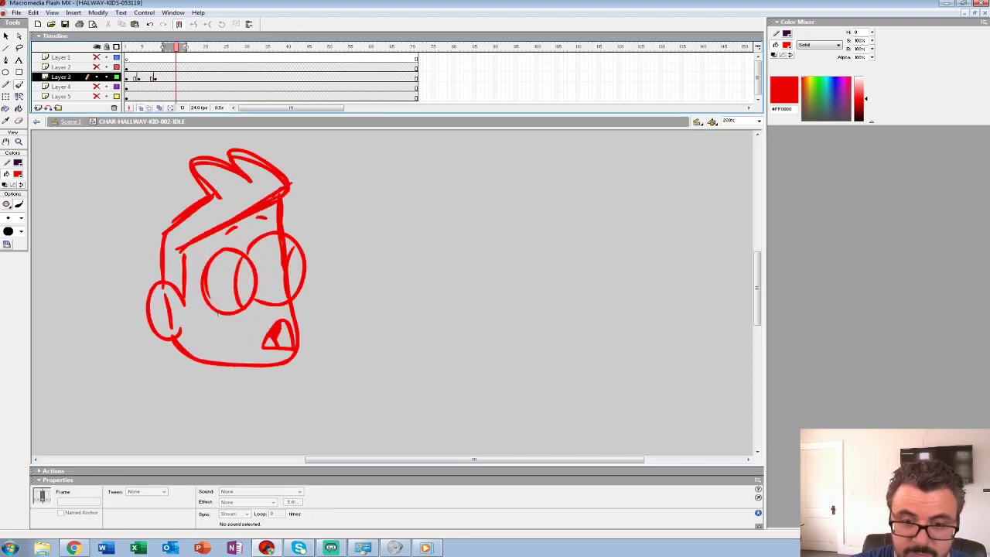
# Insert a blank keyframe at frame 3 and sketch tightly shut eyes with furrowed brows in red
pyautogui.press(',')
pyautogui.press(',')
pyautogui.press(',')
pyautogui.press(',')
pyautogui.press(',')
pyautogui.press(',')
pyautogui.press(',')
pyautogui.press(',')
pyautogui.press(',')
pyautogui.press(',')
pyautogui.press('F6')
pyautogui.press('Delete')
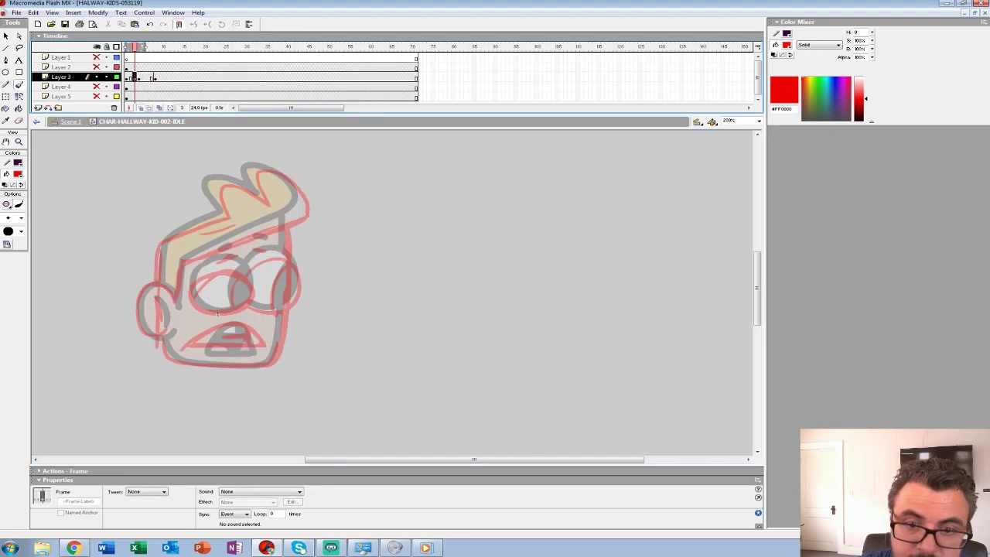
pyautogui.press(',')
pyautogui.moveTo(236, 337); pyautogui.dragTo(275, 336)
pyautogui.hotkey('ctrl', 'z')
pyautogui.moveTo(204, 313)
pyautogui.mouseDown()
pyautogui.moveTo(249, 283)
pyautogui.moveTo(194, 278)
pyautogui.moveTo(196, 296)
pyautogui.moveTo(246, 295)
pyautogui.moveTo(194, 301)
pyautogui.moveTo(242, 309)
pyautogui.mouseUp()
pyautogui.hotkey('ctrl', 'z')
pyautogui.hotkey('ctrl', 'z')
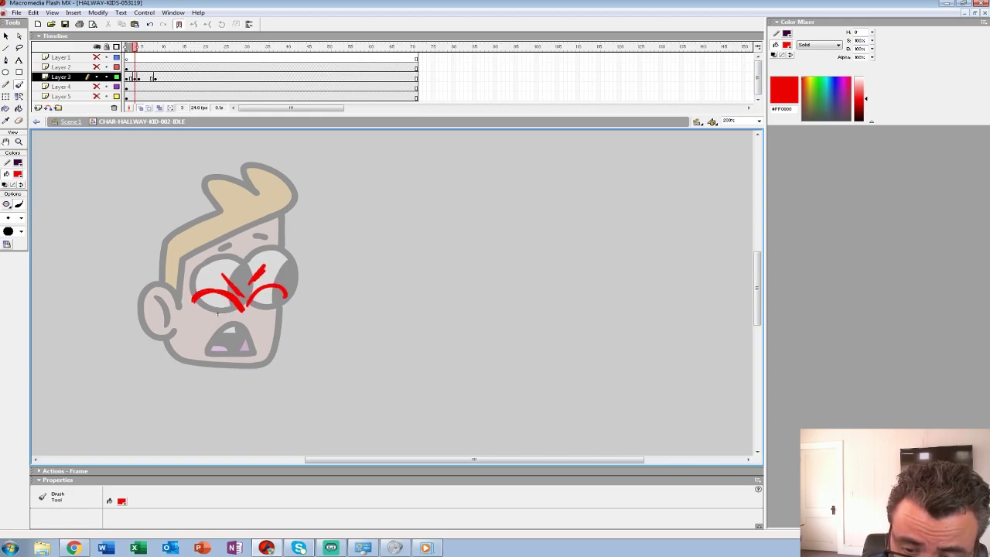
# Sketch the face outline, closed frowning mouth, ear, jaw and lowered hair around the shut eyes
pyautogui.moveTo(276, 230); pyautogui.dragTo(286, 350)
pyautogui.moveTo(232, 335); pyautogui.dragTo(284, 326)
pyautogui.moveTo(221, 361)
pyautogui.mouseDown()
pyautogui.moveTo(182, 357)
pyautogui.moveTo(150, 303)
pyautogui.moveTo(179, 338)
pyautogui.mouseUp()
pyautogui.moveTo(279, 226); pyautogui.dragTo(289, 311)
pyautogui.moveTo(190, 261)
pyautogui.mouseDown()
pyautogui.moveTo(293, 220)
pyautogui.moveTo(259, 190)
pyautogui.moveTo(232, 225)
pyautogui.moveTo(158, 270)
pyautogui.moveTo(159, 340)
pyautogui.moveTo(261, 351)
pyautogui.mouseUp()
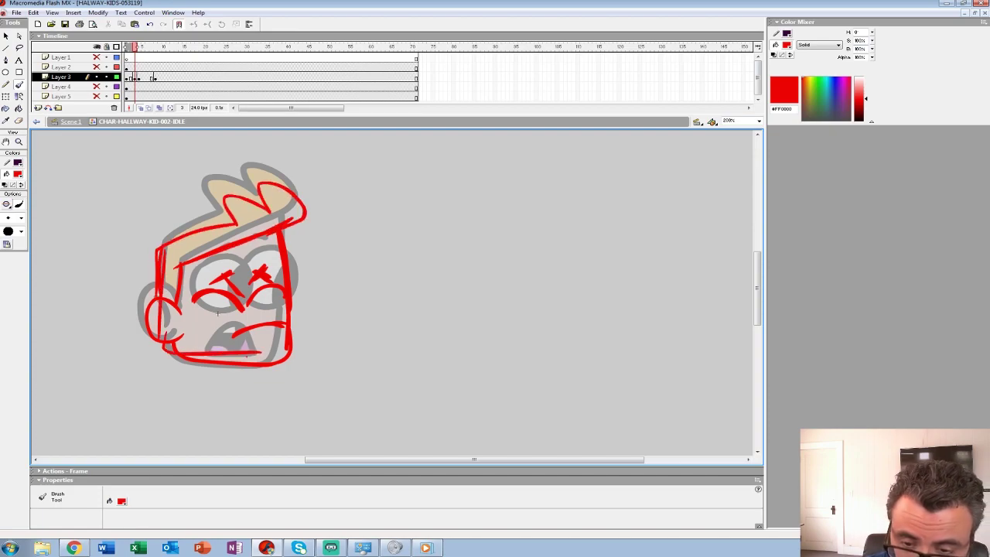
# Move the shut-eyes sketch to frame 12 and repeat the original head at frame 16
pyautogui.click(134, 77)
pyautogui.moveTo(134, 77); pyautogui.dragTo(536, 97)
pyautogui.click(131, 77)
# Trim all layers to 17 frames, play the head animation, and undo the trim
pyautogui.hotkey('shift', 'F5')
pyautogui.hotkey('shift', 'F5')
pyautogui.press('Return')
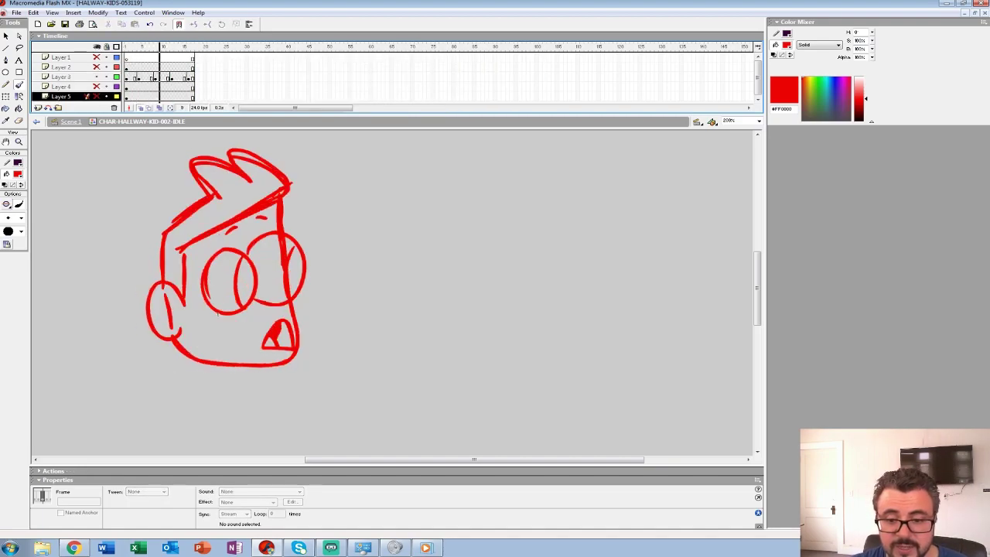
pyautogui.press('Return')
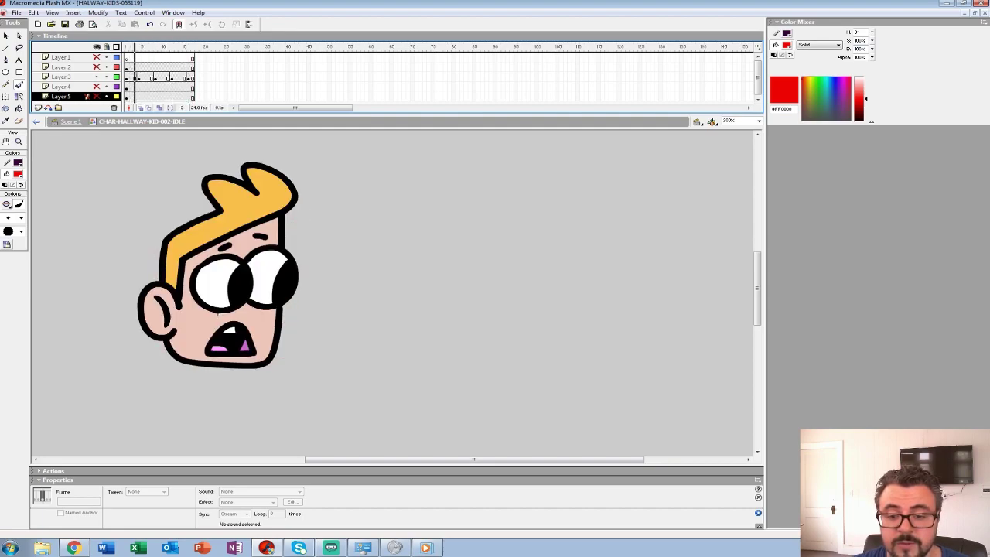
pyautogui.press('Return')
pyautogui.click(188, 77)
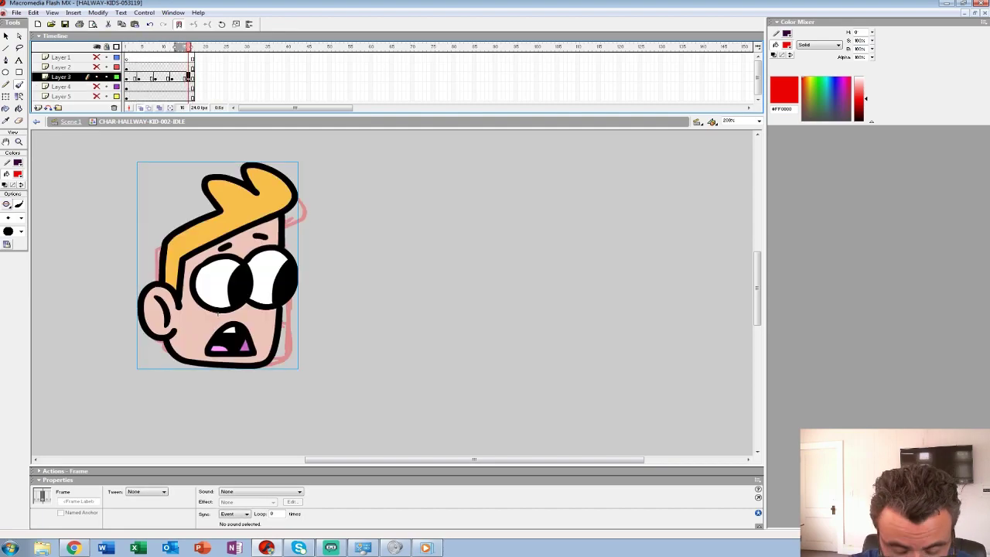
pyautogui.hotkey('ctrl', 'z')
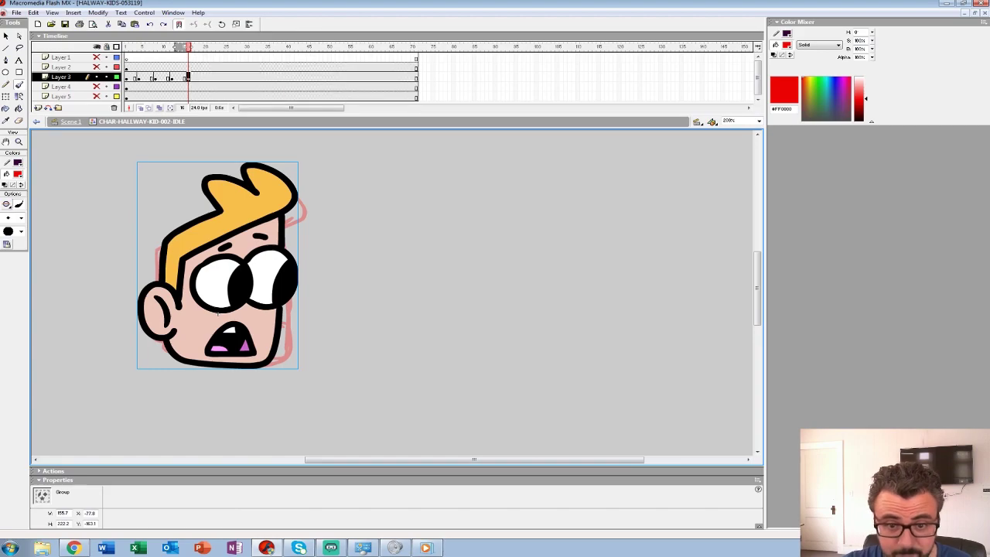
# Insert a blank keyframe at frame 5 and set the Brush to the largest size with a black #000000 fill
pyautogui.press('Return')
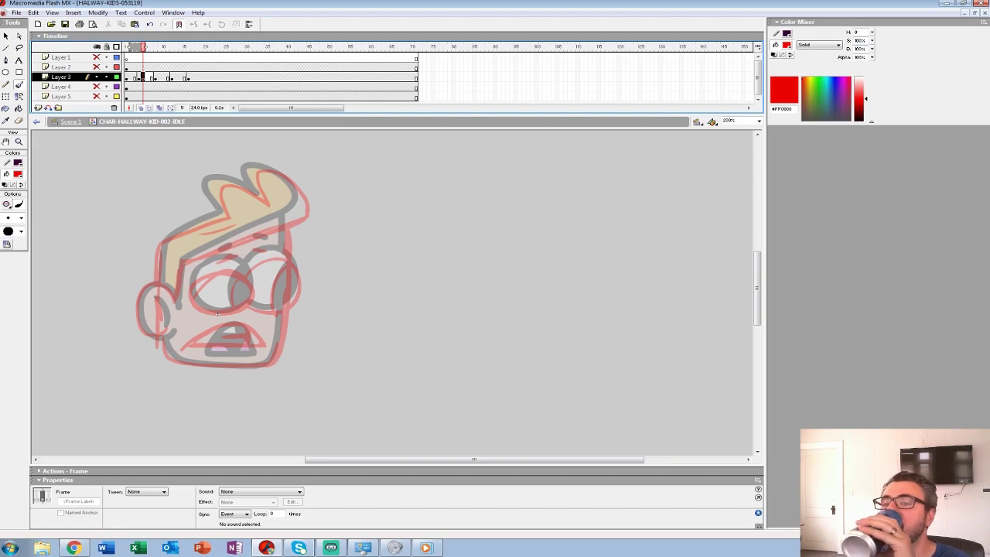
pyautogui.press('z')
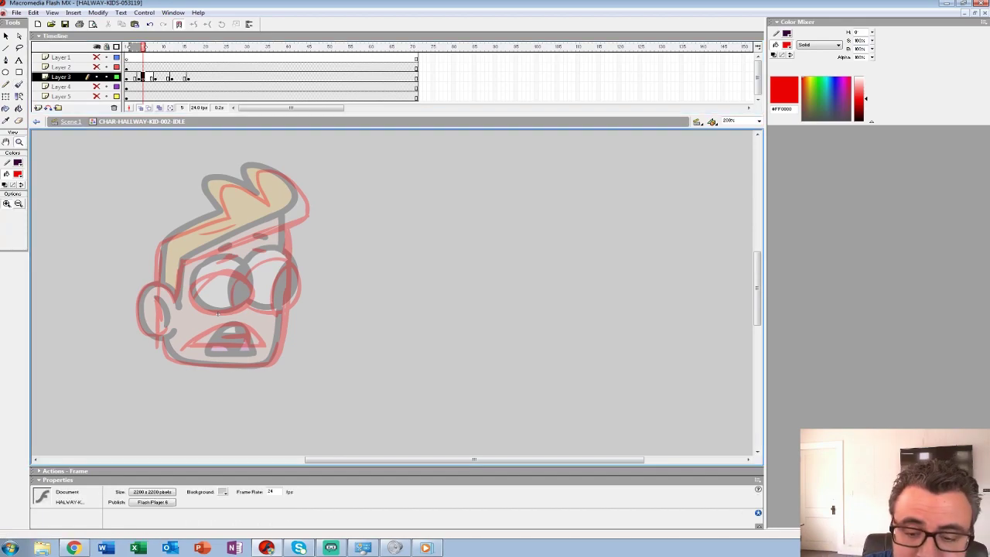
pyautogui.click(217, 313)
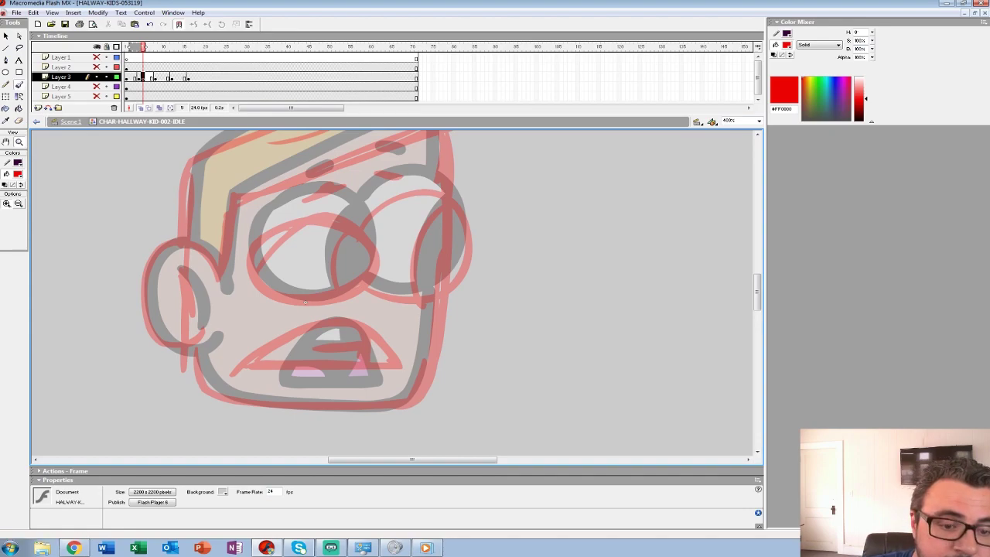
pyautogui.click(19, 85)
pyautogui.click(21, 218)
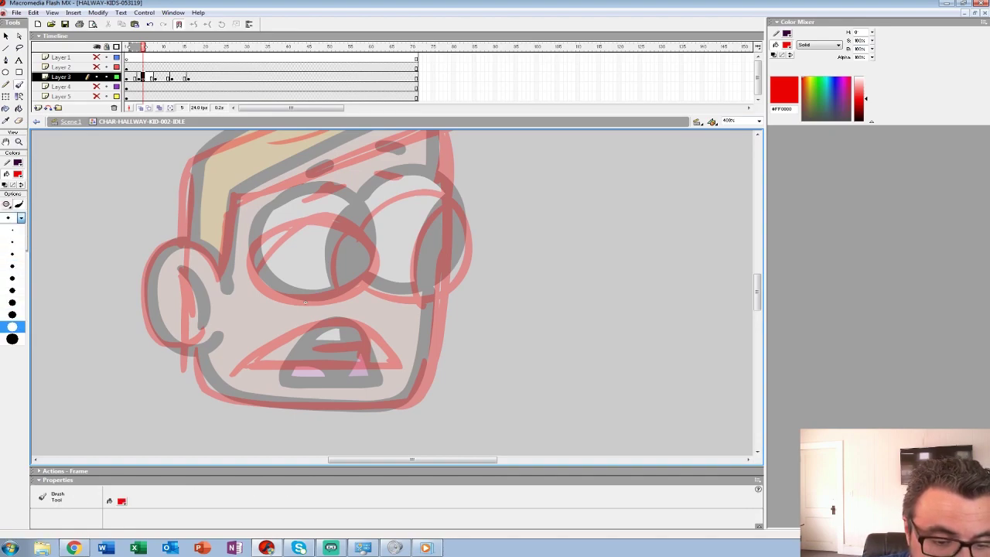
pyautogui.click(12, 338)
pyautogui.click(17, 174)
pyautogui.doubleClick(4, 195)
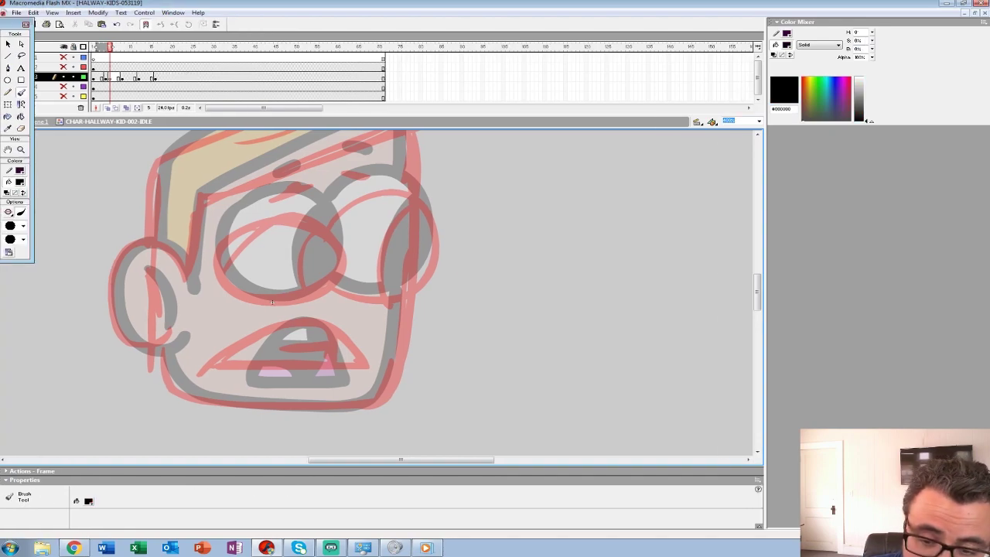
pyautogui.moveTo(12, 25); pyautogui.dragTo(6, 29)
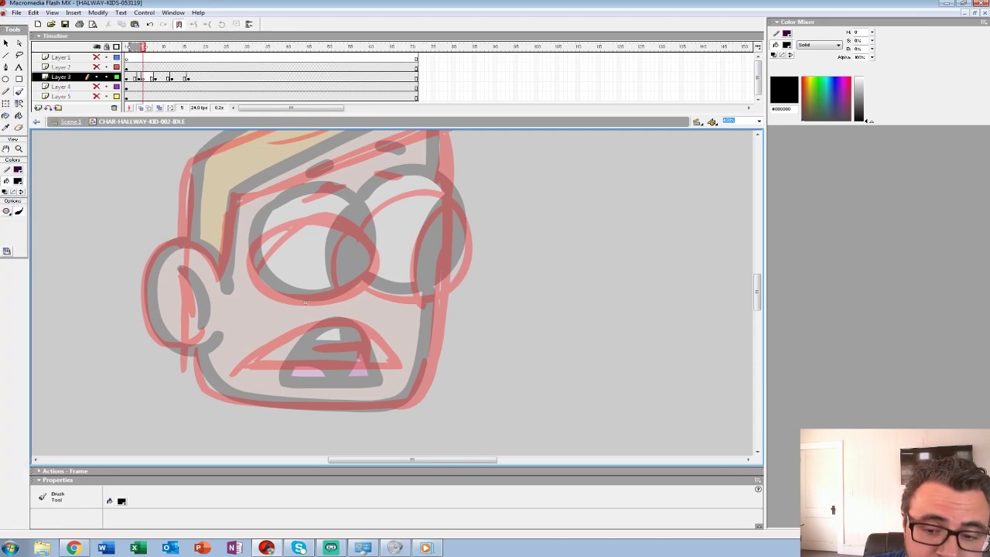
# Ink both squashed eyes, their pupil curves and the eyebrows in black over the red sketch at frame 5
pyautogui.moveTo(253, 246)
pyautogui.mouseDown()
pyautogui.moveTo(276, 228)
pyautogui.moveTo(252, 244)
pyautogui.moveTo(263, 298)
pyautogui.mouseUp()
pyautogui.hotkey('ctrl', 'z')
pyautogui.hotkey('ctrl', 'z')
pyautogui.moveTo(261, 238)
pyautogui.mouseDown()
pyautogui.moveTo(244, 257)
pyautogui.moveTo(249, 283)
pyautogui.moveTo(276, 302)
pyautogui.moveTo(327, 303)
pyautogui.moveTo(379, 273)
pyautogui.moveTo(370, 230)
pyautogui.moveTo(347, 219)
pyautogui.moveTo(257, 237)
pyautogui.mouseUp()
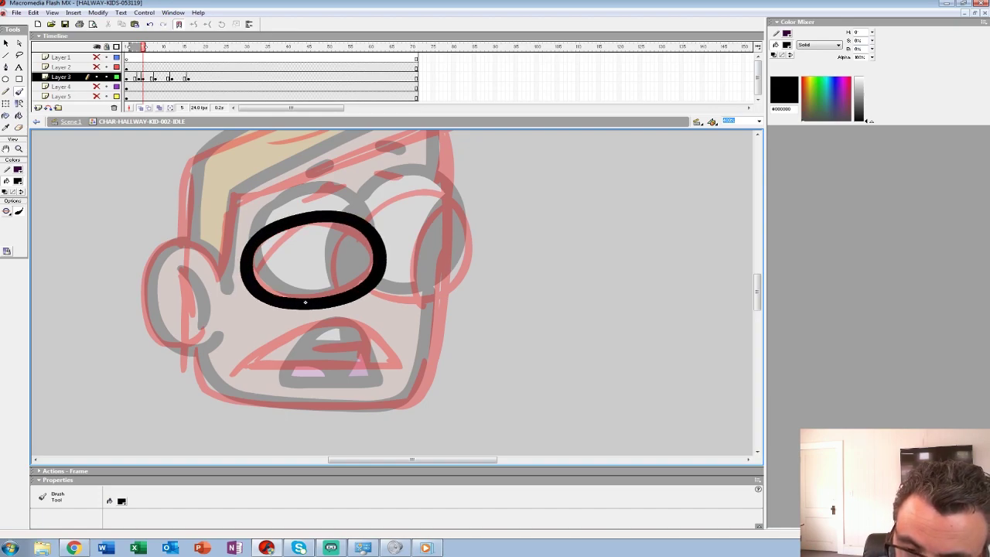
pyautogui.moveTo(346, 224)
pyautogui.mouseDown()
pyautogui.moveTo(334, 274)
pyautogui.moveTo(346, 295)
pyautogui.moveTo(232, 293)
pyautogui.moveTo(266, 301)
pyautogui.moveTo(330, 280)
pyautogui.moveTo(337, 231)
pyautogui.moveTo(315, 203)
pyautogui.moveTo(280, 198)
pyautogui.moveTo(220, 224)
pyautogui.mouseUp()
pyautogui.moveTo(308, 205)
pyautogui.mouseDown()
pyautogui.moveTo(278, 286)
pyautogui.moveTo(284, 300)
pyautogui.mouseUp()
pyautogui.moveTo(168, 205)
pyautogui.mouseDown()
pyautogui.moveTo(267, 182)
pyautogui.moveTo(282, 212)
pyautogui.mouseUp()
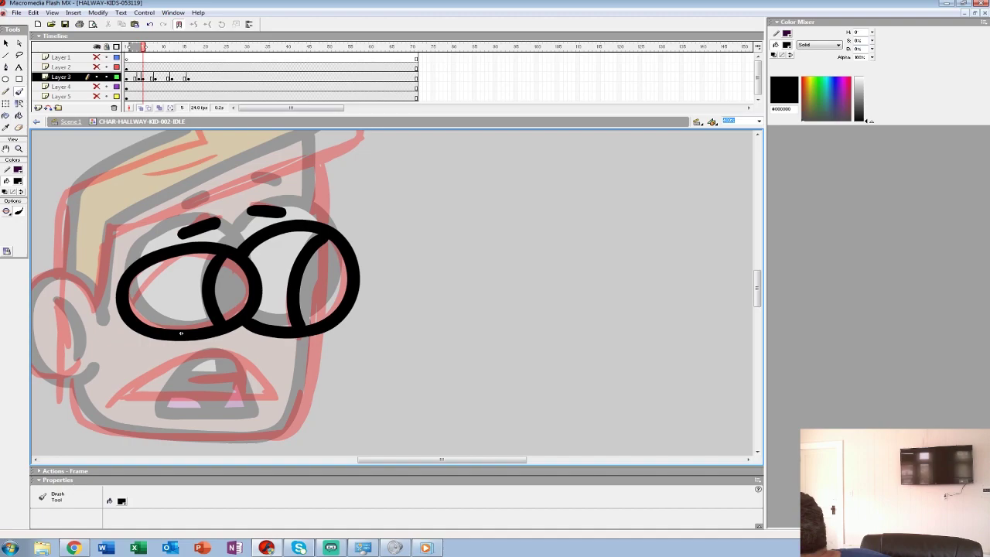
# Ink the ear's outline and inner curve in black over the red sketch at frame 5
pyautogui.moveTo(180, 333); pyautogui.dragTo(377, 267)
pyautogui.moveTo(292, 252)
pyautogui.mouseDown()
pyautogui.moveTo(271, 215)
pyautogui.moveTo(235, 217)
pyautogui.moveTo(291, 247)
pyautogui.moveTo(273, 217)
pyautogui.moveTo(234, 209)
pyautogui.moveTo(214, 267)
pyautogui.moveTo(229, 305)
pyautogui.moveTo(255, 315)
pyautogui.moveTo(286, 304)
pyautogui.mouseUp()
pyautogui.hotkey('ctrl', 'z')
pyautogui.moveTo(242, 237); pyautogui.dragTo(259, 290)
pyautogui.moveTo(377, 267)
pyautogui.mouseDown()
pyautogui.moveTo(313, 390)
pyautogui.moveTo(299, 273)
pyautogui.moveTo(281, 239)
pyautogui.mouseUp()
# Ink the squashed head's jaw line and the wide frowning mouth in black at frame 5
pyautogui.moveTo(416, 241)
pyautogui.mouseDown()
pyautogui.moveTo(410, 318)
pyautogui.moveTo(388, 341)
pyautogui.moveTo(226, 339)
pyautogui.moveTo(171, 312)
pyautogui.moveTo(174, 288)
pyautogui.mouseUp()
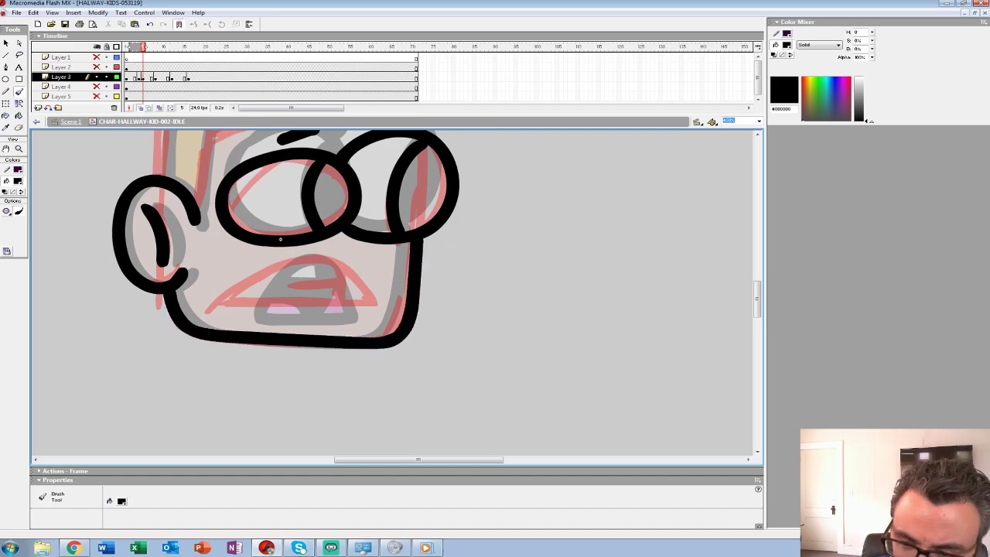
pyautogui.hotkey('ctrl', 'z')
pyautogui.moveTo(421, 240)
pyautogui.mouseDown()
pyautogui.moveTo(401, 333)
pyautogui.moveTo(356, 345)
pyautogui.mouseUp()
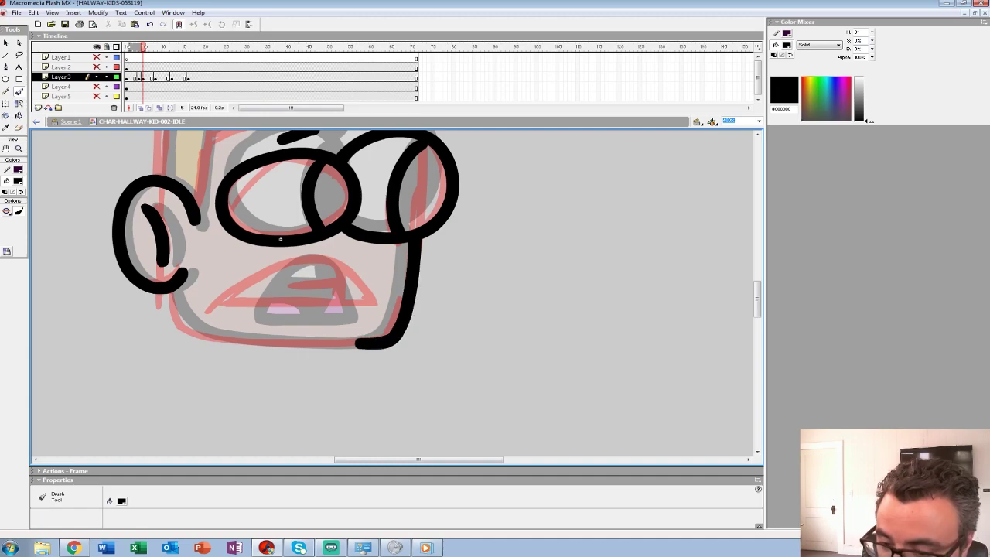
pyautogui.hotkey('ctrl', 'z')
pyautogui.moveTo(422, 239)
pyautogui.mouseDown()
pyautogui.moveTo(411, 311)
pyautogui.moveTo(387, 339)
pyautogui.moveTo(208, 333)
pyautogui.moveTo(183, 321)
pyautogui.moveTo(172, 287)
pyautogui.mouseUp()
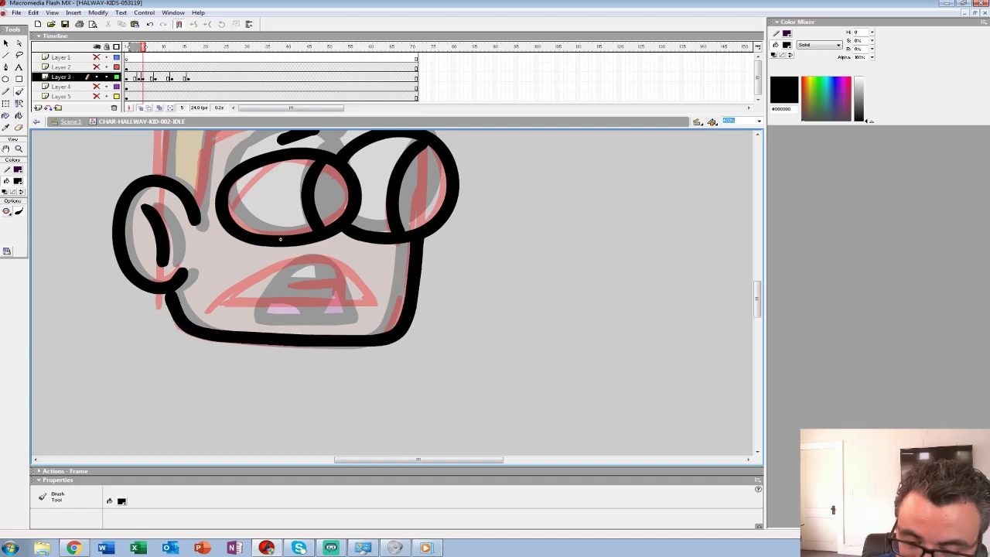
pyautogui.hotkey('ctrl', 'z')
pyautogui.moveTo(421, 238); pyautogui.dragTo(394, 332)
pyautogui.hotkey('ctrl', 'z')
pyautogui.moveTo(421, 239)
pyautogui.mouseDown()
pyautogui.moveTo(408, 314)
pyautogui.moveTo(382, 341)
pyautogui.moveTo(210, 333)
pyautogui.moveTo(180, 318)
pyautogui.moveTo(183, 274)
pyautogui.moveTo(218, 300)
pyautogui.moveTo(266, 270)
pyautogui.moveTo(318, 256)
pyautogui.moveTo(373, 301)
pyautogui.moveTo(213, 303)
pyautogui.mouseUp()
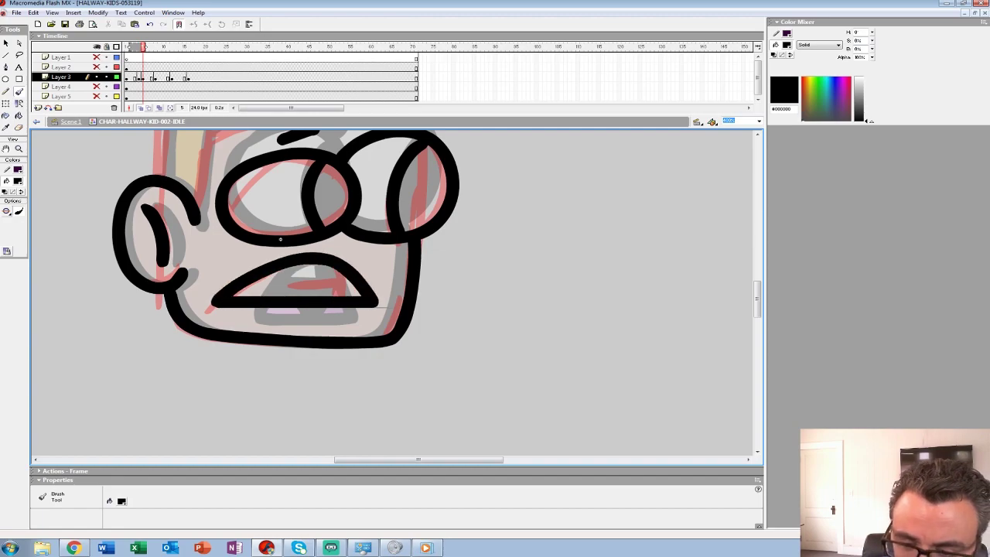
# Ink the face edge above the far eye and the full hair outline of the squashed head
pyautogui.moveTo(279, 239)
pyautogui.mouseDown()
pyautogui.moveTo(321, 423)
pyautogui.moveTo(283, 417)
pyautogui.mouseUp()
pyautogui.moveTo(421, 245); pyautogui.dragTo(425, 299)
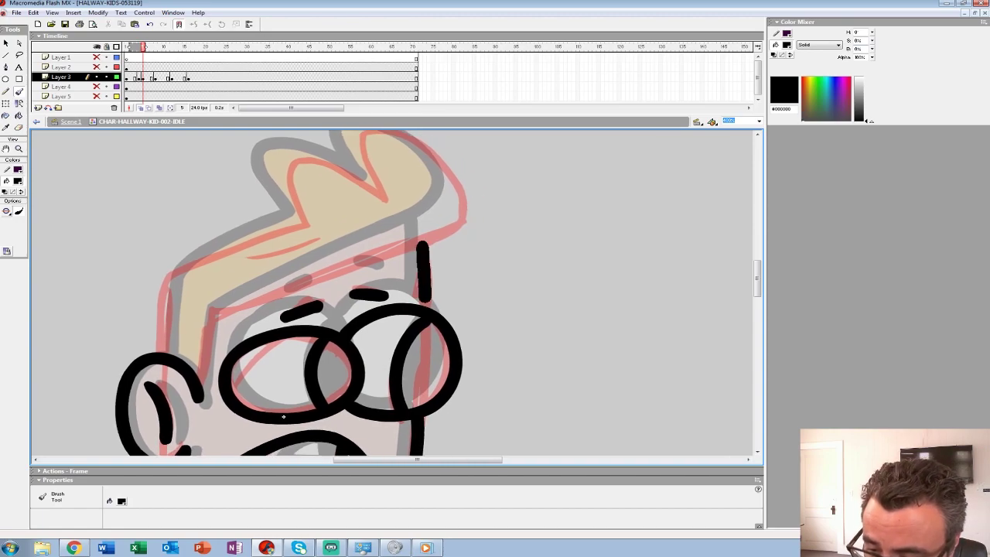
pyautogui.hotkey('ctrl', 'z')
pyautogui.moveTo(422, 244); pyautogui.dragTo(425, 304)
pyautogui.moveTo(283, 417)
pyautogui.mouseDown()
pyautogui.moveTo(338, 443)
pyautogui.moveTo(342, 436)
pyautogui.mouseUp()
pyautogui.moveTo(269, 334); pyautogui.dragTo(450, 263)
pyautogui.hotkey('ctrl', 'z')
pyautogui.moveTo(269, 334)
pyautogui.mouseDown()
pyautogui.moveTo(515, 247)
pyautogui.moveTo(529, 236)
pyautogui.moveTo(528, 218)
pyautogui.moveTo(502, 183)
pyautogui.moveTo(454, 153)
pyautogui.moveTo(425, 156)
pyautogui.moveTo(447, 222)
pyautogui.moveTo(385, 180)
pyautogui.moveTo(350, 187)
pyautogui.moveTo(358, 245)
pyautogui.moveTo(242, 282)
pyautogui.moveTo(224, 309)
pyautogui.moveTo(218, 371)
pyautogui.mouseUp()
pyautogui.moveTo(342, 437); pyautogui.dragTo(225, 335)
# Fill both pupils of the squashed head with black using the Paint Bucket
pyautogui.press('k')
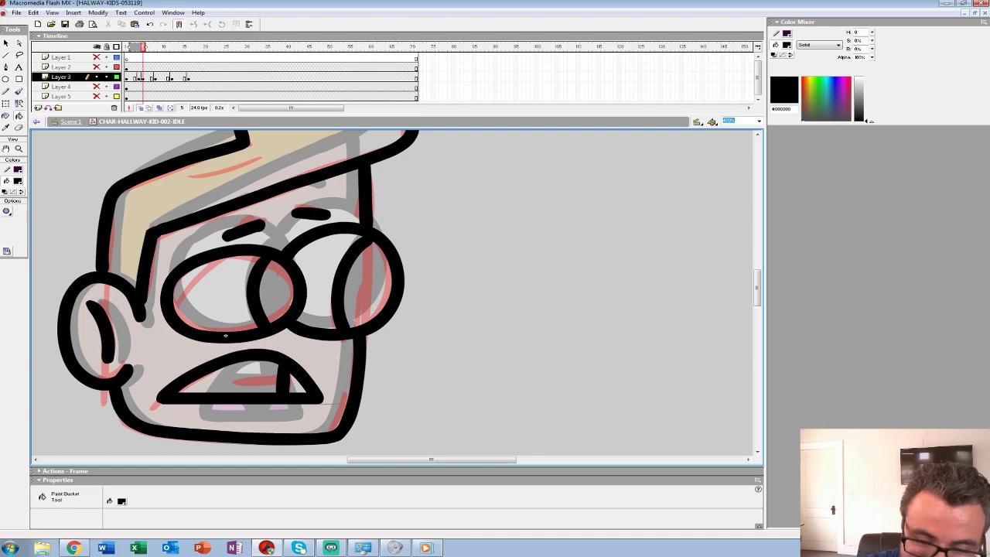
pyautogui.click(275, 293)
pyautogui.click(365, 283)
pyautogui.moveTo(365, 283); pyautogui.dragTo(361, 285)
# Insert a blank keyframe at frame 10 after the red stretched-head sketch
pyautogui.press('.')
pyautogui.press('.')
pyautogui.press('.')
pyautogui.press('.')
pyautogui.press('.')
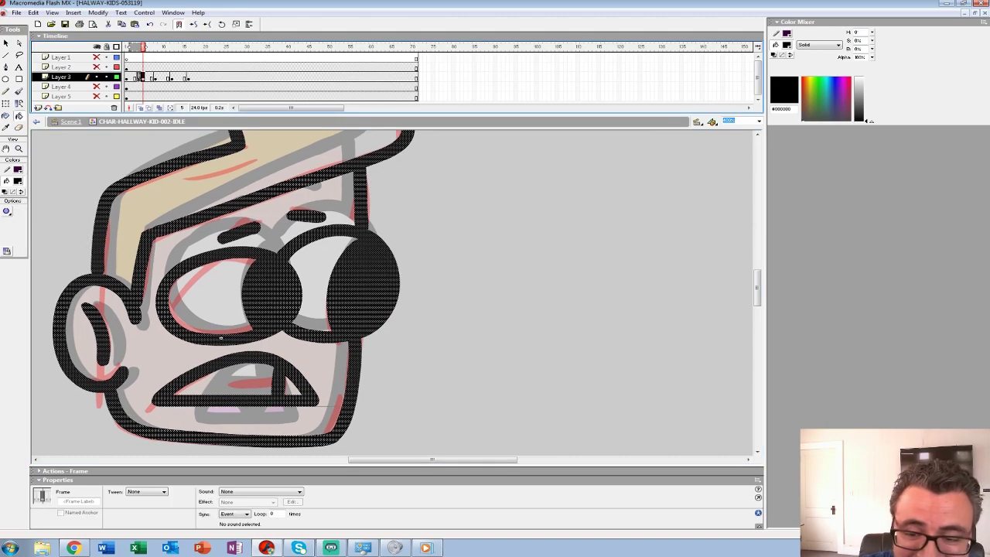
pyautogui.moveTo(220, 337); pyautogui.dragTo(217, 353)
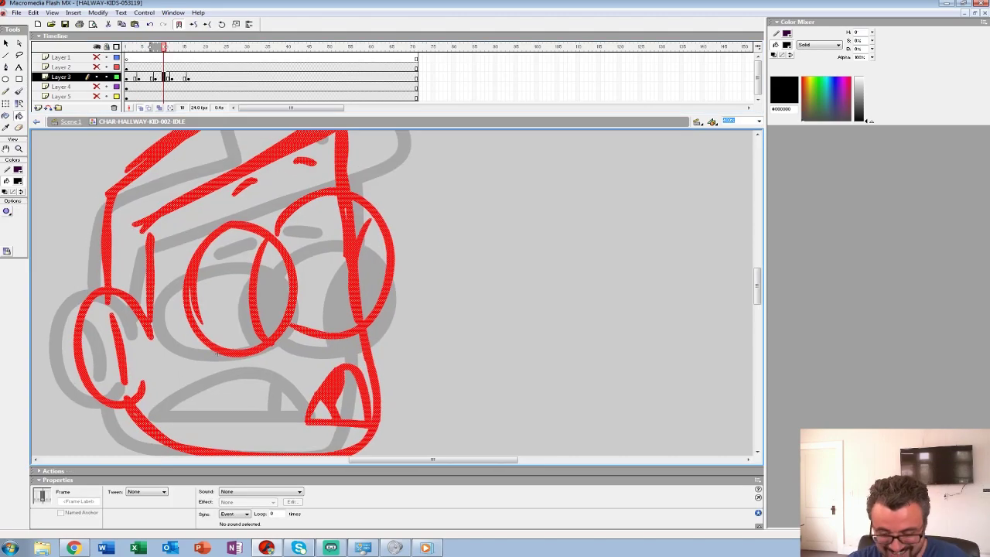
pyautogui.press('F7')
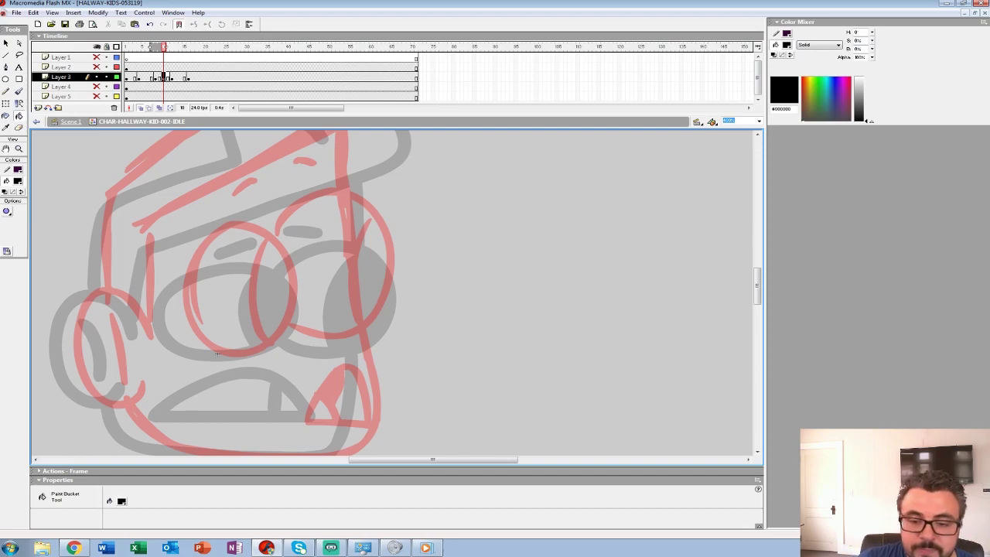
# Ink both tall round eyes, their pupil curves and the eyebrows of the stretched head with the Brush
pyautogui.moveTo(218, 353); pyautogui.dragTo(307, 329)
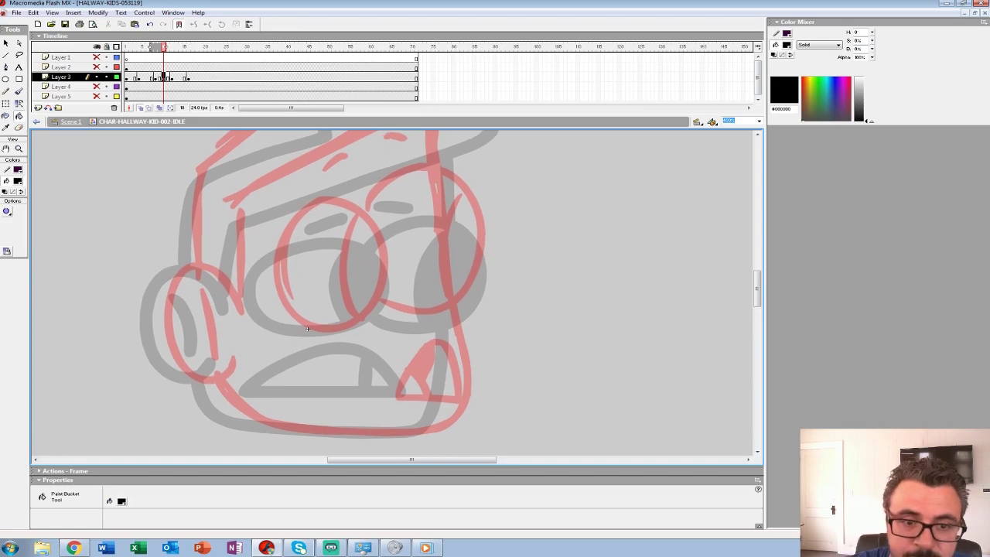
pyautogui.press('b')
pyautogui.moveTo(331, 199)
pyautogui.mouseDown()
pyautogui.moveTo(288, 222)
pyautogui.moveTo(280, 247)
pyautogui.mouseUp()
pyautogui.hotkey('ctrl', 'z')
pyautogui.moveTo(340, 199)
pyautogui.mouseDown()
pyautogui.moveTo(293, 222)
pyautogui.moveTo(280, 284)
pyautogui.moveTo(297, 315)
pyautogui.moveTo(324, 324)
pyautogui.moveTo(354, 320)
pyautogui.moveTo(379, 299)
pyautogui.moveTo(387, 270)
pyautogui.moveTo(379, 237)
pyautogui.moveTo(365, 213)
pyautogui.moveTo(336, 200)
pyautogui.moveTo(350, 216)
pyautogui.moveTo(342, 274)
pyautogui.moveTo(357, 309)
pyautogui.moveTo(304, 320)
pyautogui.moveTo(355, 329)
pyautogui.moveTo(396, 276)
pyautogui.moveTo(384, 214)
pyautogui.moveTo(337, 188)
pyautogui.moveTo(294, 208)
pyautogui.moveTo(297, 311)
pyautogui.moveTo(358, 230)
pyautogui.moveTo(367, 315)
pyautogui.mouseUp()
pyautogui.moveTo(383, 282); pyautogui.dragTo(382, 165)
pyautogui.hotkey('ctrl', 'z')
pyautogui.moveTo(309, 255); pyautogui.dragTo(357, 282)
pyautogui.moveTo(289, 218)
pyautogui.mouseDown()
pyautogui.moveTo(311, 201)
pyautogui.moveTo(371, 188)
pyautogui.mouseUp()
# Ink the stretched head's jaw, small toothed mouth and ear in black at frame 10
pyautogui.moveTo(333, 309); pyautogui.dragTo(441, 215)
pyautogui.moveTo(317, 271)
pyautogui.mouseDown()
pyautogui.moveTo(310, 252)
pyautogui.moveTo(259, 221)
pyautogui.moveTo(234, 282)
pyautogui.moveTo(288, 340)
pyautogui.moveTo(307, 310)
pyautogui.mouseUp()
pyautogui.moveTo(269, 242); pyautogui.dragTo(286, 307)
pyautogui.moveTo(402, 325); pyautogui.dragTo(289, 226)
pyautogui.moveTo(406, 160)
pyautogui.mouseDown()
pyautogui.moveTo(433, 269)
pyautogui.moveTo(382, 291)
pyautogui.moveTo(275, 287)
pyautogui.moveTo(181, 236)
pyautogui.mouseUp()
pyautogui.moveTo(348, 252)
pyautogui.mouseDown()
pyautogui.moveTo(404, 204)
pyautogui.moveTo(416, 254)
pyautogui.moveTo(350, 251)
pyautogui.moveTo(389, 209)
pyautogui.moveTo(375, 220)
pyautogui.mouseUp()
pyautogui.moveTo(333, 155)
pyautogui.mouseDown()
pyautogui.moveTo(291, 345)
pyautogui.moveTo(363, 445)
pyautogui.moveTo(394, 442)
pyautogui.mouseUp()
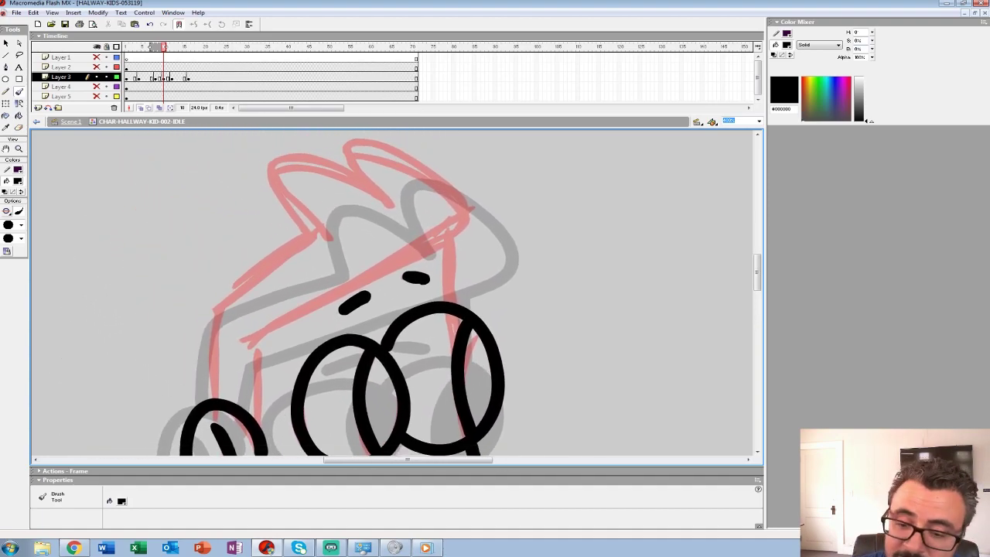
# Ink the stretched head's hair and forehead edge, and put the inked head at frame 8 in place of the red sketch
pyautogui.moveTo(261, 429)
pyautogui.mouseDown()
pyautogui.moveTo(262, 337)
pyautogui.moveTo(442, 235)
pyautogui.moveTo(463, 203)
pyautogui.moveTo(352, 136)
pyautogui.moveTo(365, 182)
pyautogui.moveTo(322, 167)
pyautogui.moveTo(284, 199)
pyautogui.moveTo(298, 246)
pyautogui.moveTo(223, 310)
pyautogui.moveTo(217, 398)
pyautogui.mouseUp()
pyautogui.moveTo(442, 238); pyautogui.dragTo(447, 302)
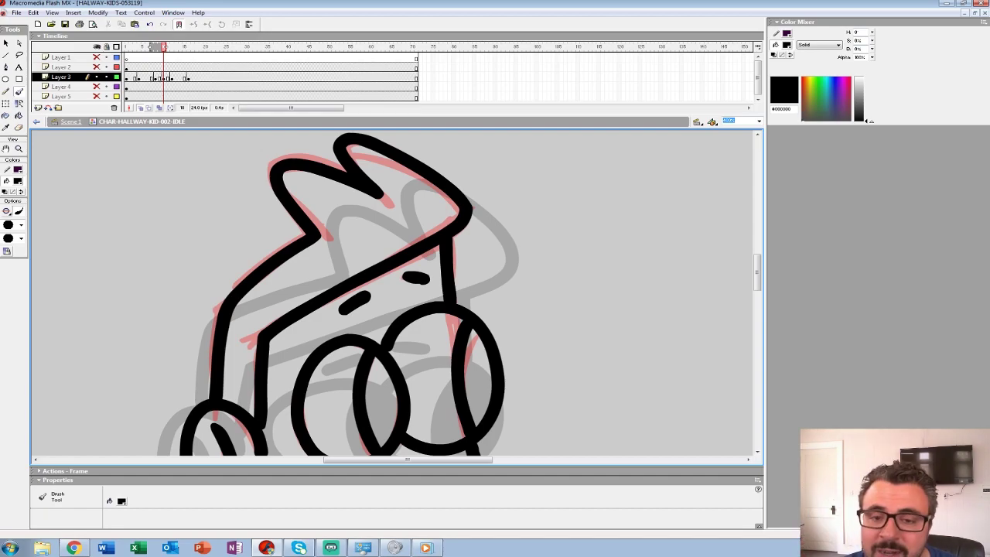
pyautogui.click(157, 77)
pyautogui.click(153, 77)
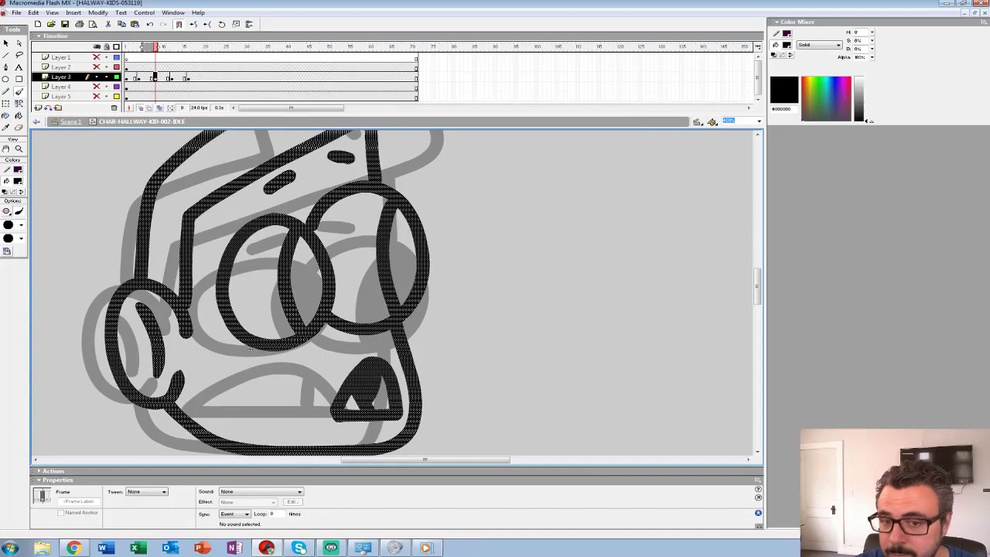
# Insert a blank keyframe at frame 13, right after the red shut-eyes sketch
pyautogui.press('.')
pyautogui.press('.')
pyautogui.press('.')
pyautogui.press('.')
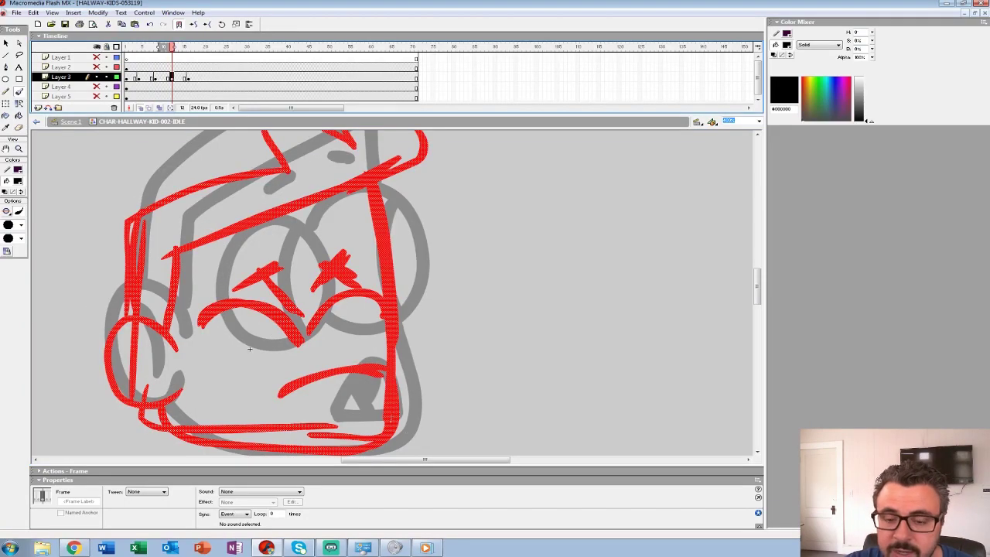
pyautogui.press('F7')
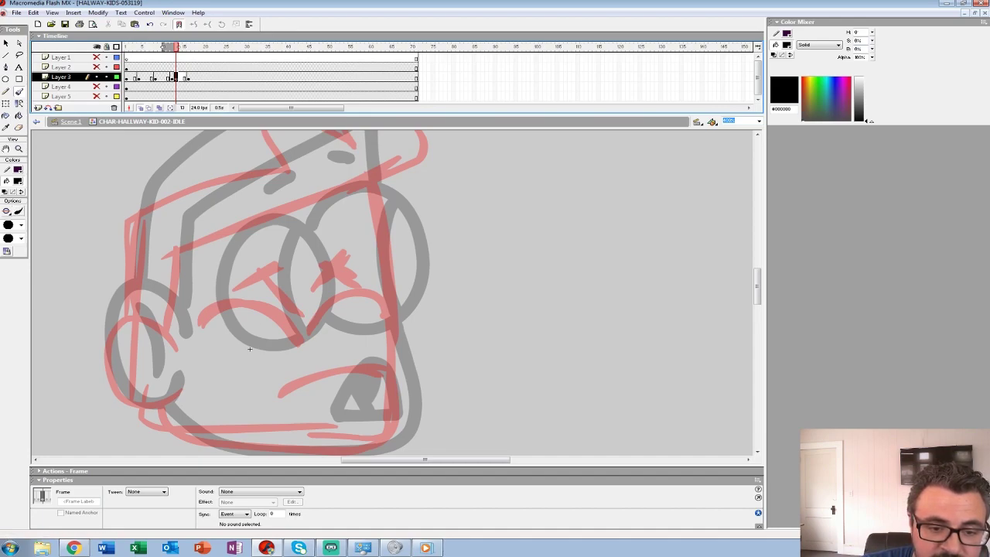
pyautogui.moveTo(472, 369)
pyautogui.mouseDown()
pyautogui.moveTo(608, 301)
pyautogui.moveTo(570, 379)
pyautogui.moveTo(725, 329)
pyautogui.moveTo(439, 325)
pyautogui.moveTo(681, 371)
pyautogui.moveTo(560, 356)
pyautogui.moveTo(712, 267)
pyautogui.mouseUp()
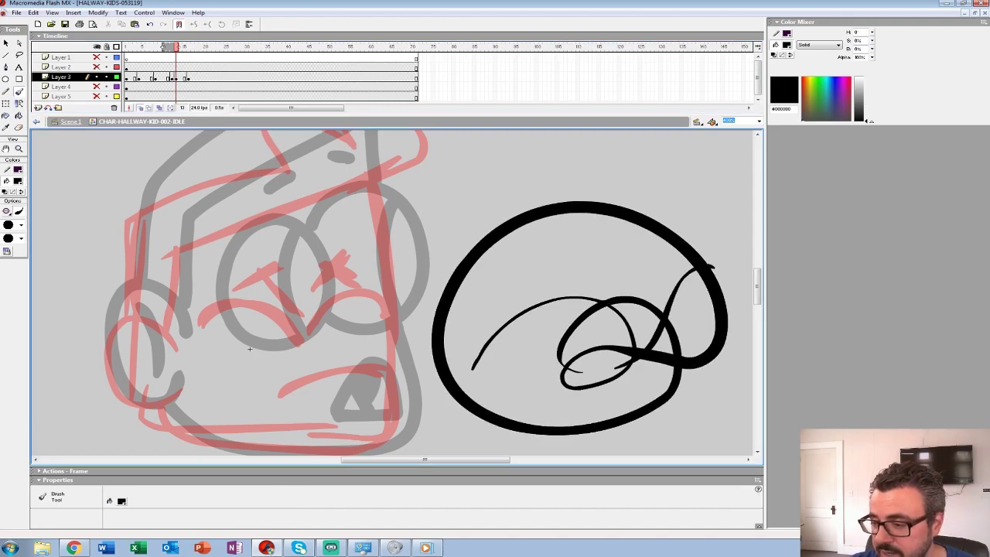
pyautogui.hotkey('ctrl', 'z')
pyautogui.hotkey('ctrl', 'z')
pyautogui.hotkey('ctrl', 'z')
pyautogui.hotkey('ctrl', 'z')
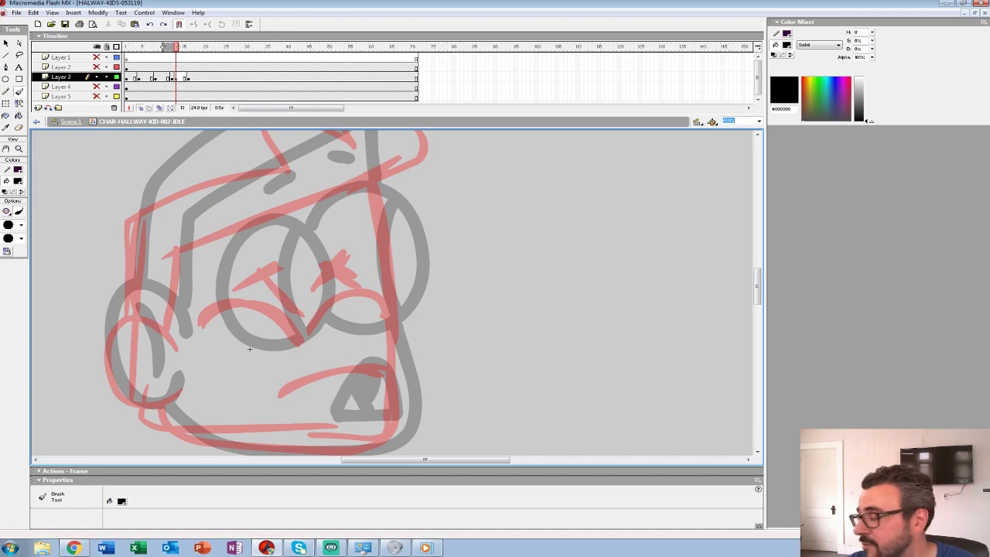
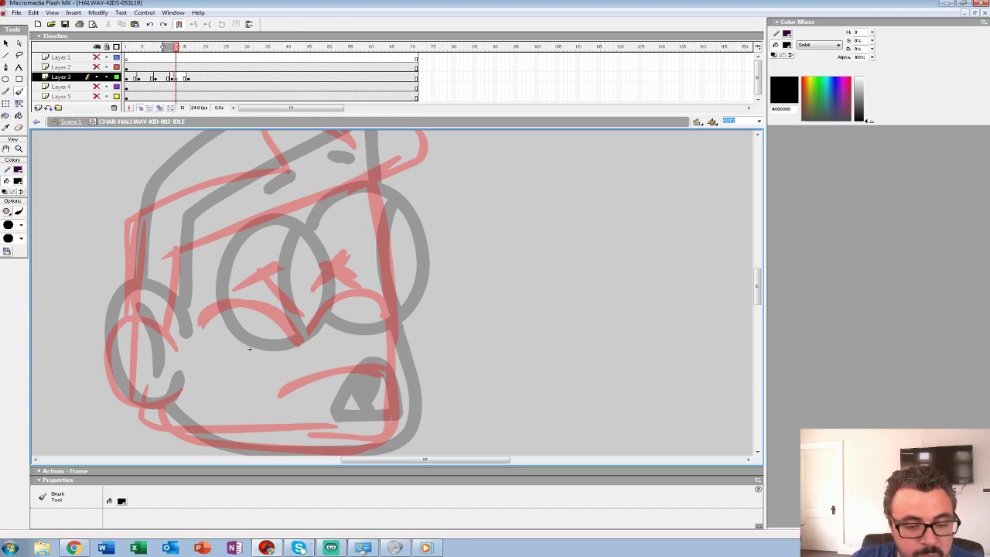
# Ink the ear's outline and inner curve in black over the shut-eyes sketch at frame 13
pyautogui.moveTo(249, 349); pyautogui.dragTo(403, 293)
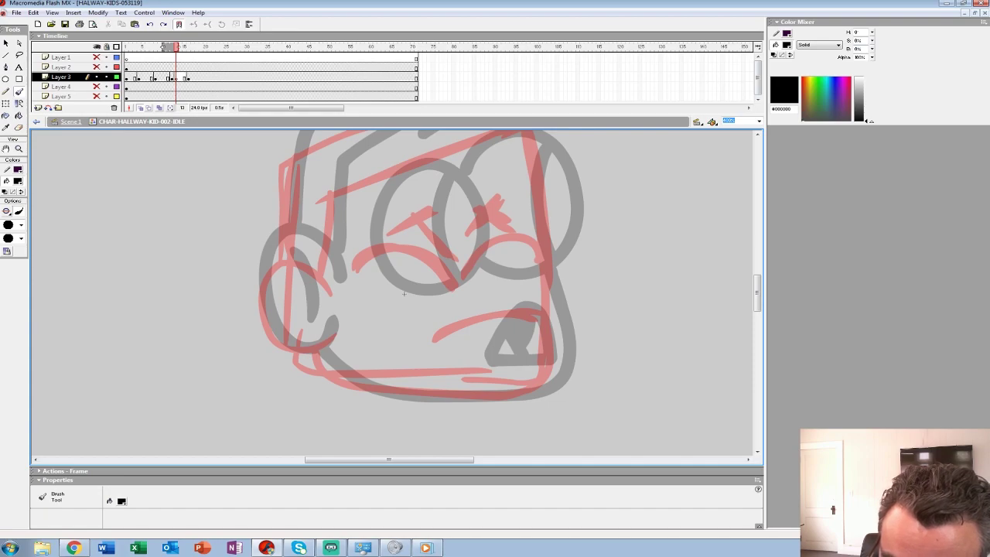
pyautogui.moveTo(341, 292)
pyautogui.mouseDown()
pyautogui.moveTo(289, 244)
pyautogui.moveTo(237, 290)
pyautogui.moveTo(272, 348)
pyautogui.mouseUp()
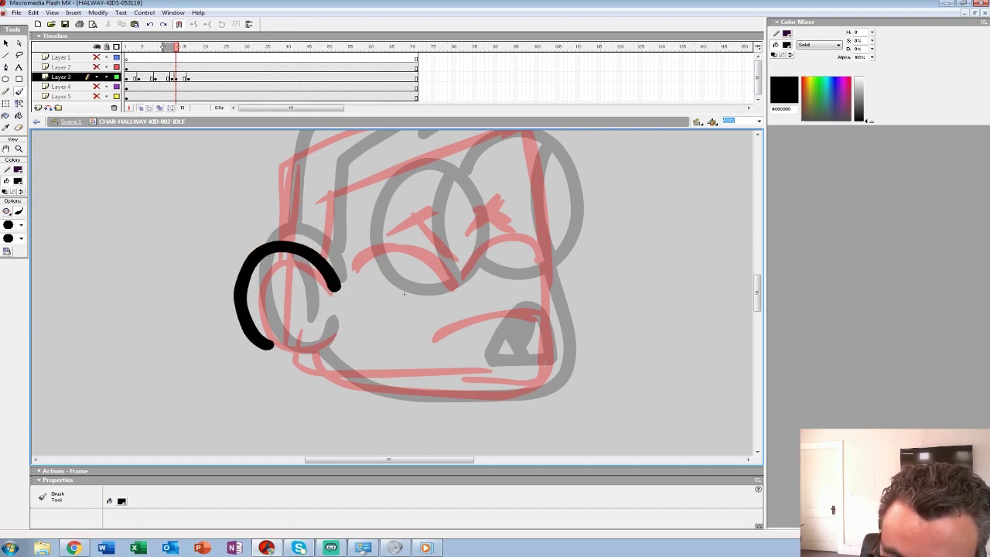
pyautogui.hotkey('ctrl', 'z')
pyautogui.moveTo(331, 287)
pyautogui.mouseDown()
pyautogui.moveTo(280, 249)
pyautogui.moveTo(259, 262)
pyautogui.moveTo(245, 293)
pyautogui.moveTo(263, 346)
pyautogui.moveTo(323, 349)
pyautogui.mouseUp()
pyautogui.hotkey('ctrl', 'z')
pyautogui.moveTo(339, 291)
pyautogui.mouseDown()
pyautogui.moveTo(283, 241)
pyautogui.moveTo(245, 281)
pyautogui.moveTo(271, 348)
pyautogui.moveTo(318, 353)
pyautogui.moveTo(334, 330)
pyautogui.mouseUp()
pyautogui.moveTo(284, 264); pyautogui.dragTo(291, 275)
# Ink the hair outline, the face edge and the jaw of the shut-eyes head in black
pyautogui.moveTo(403, 293)
pyautogui.mouseDown()
pyautogui.moveTo(314, 392)
pyautogui.moveTo(343, 405)
pyautogui.moveTo(317, 429)
pyautogui.mouseUp()
pyautogui.moveTo(245, 404)
pyautogui.mouseDown()
pyautogui.moveTo(253, 331)
pyautogui.moveTo(467, 245)
pyautogui.mouseUp()
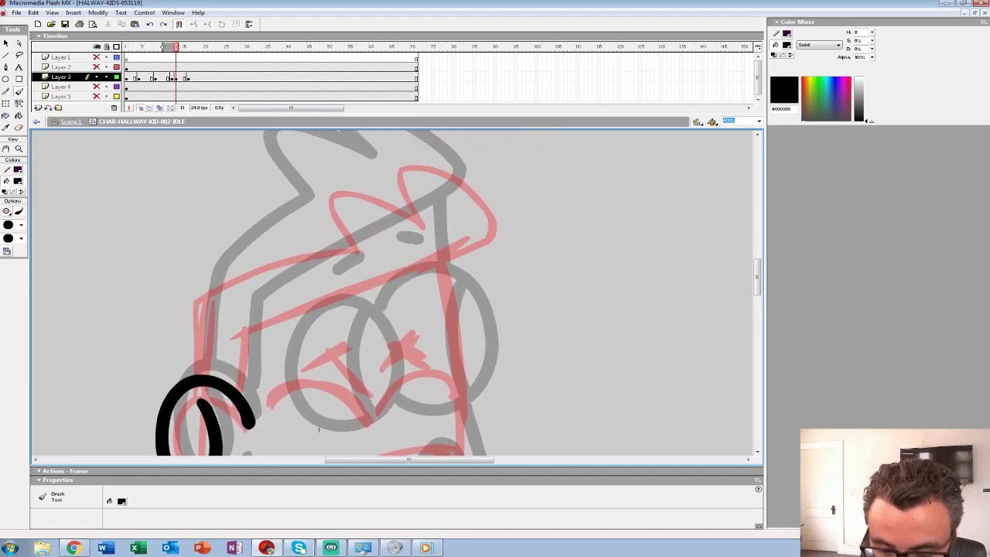
pyautogui.moveTo(249, 418)
pyautogui.mouseDown()
pyautogui.moveTo(252, 328)
pyautogui.moveTo(472, 255)
pyautogui.moveTo(514, 228)
pyautogui.moveTo(517, 213)
pyautogui.moveTo(492, 188)
pyautogui.moveTo(436, 163)
pyautogui.moveTo(386, 160)
pyautogui.moveTo(391, 191)
pyautogui.moveTo(429, 226)
pyautogui.moveTo(382, 203)
pyautogui.moveTo(325, 198)
pyautogui.moveTo(345, 247)
pyautogui.moveTo(225, 295)
pyautogui.moveTo(198, 374)
pyautogui.mouseUp()
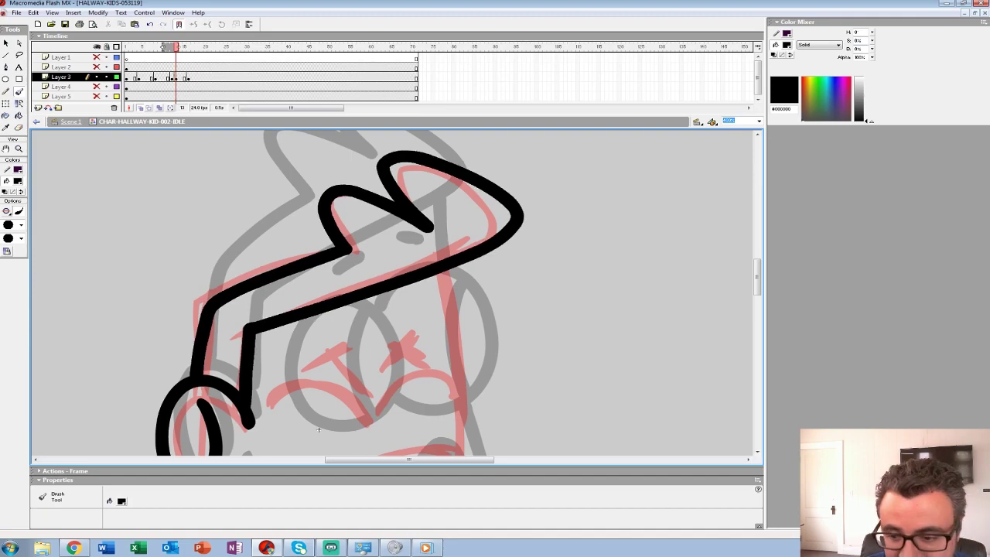
pyautogui.moveTo(325, 371); pyautogui.dragTo(302, 222)
pyautogui.moveTo(294, 281); pyautogui.dragTo(283, 306)
pyautogui.moveTo(409, 146)
pyautogui.mouseDown()
pyautogui.moveTo(433, 306)
pyautogui.moveTo(425, 408)
pyautogui.moveTo(229, 406)
pyautogui.moveTo(178, 372)
pyautogui.mouseUp()
pyautogui.hotkey('ctrl', 'z')
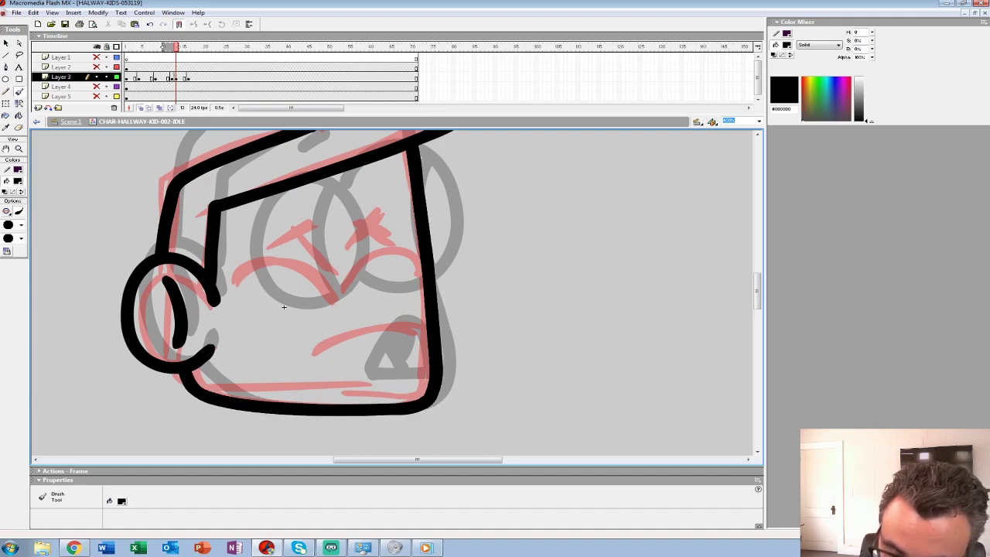
# Ink the frowning mouth line, both closed-eye arcs and the slanted eyebrows at frame 13
pyautogui.moveTo(298, 361)
pyautogui.mouseDown()
pyautogui.moveTo(422, 315)
pyautogui.moveTo(294, 360)
pyautogui.mouseUp()
pyautogui.hotkey('ctrl', 'z')
pyautogui.moveTo(337, 303)
pyautogui.mouseDown()
pyautogui.moveTo(295, 265)
pyautogui.moveTo(232, 292)
pyautogui.mouseUp()
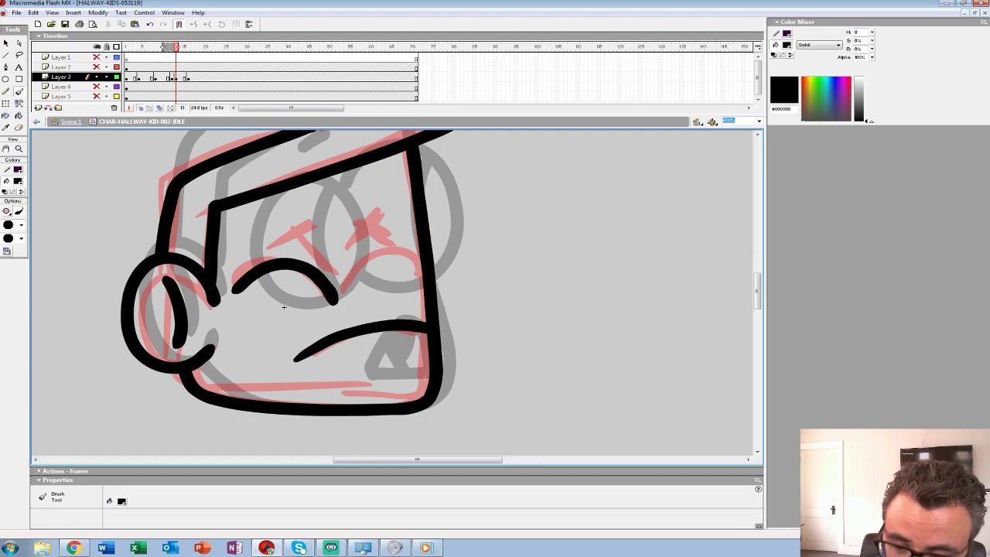
pyautogui.moveTo(344, 294)
pyautogui.mouseDown()
pyautogui.moveTo(399, 250)
pyautogui.moveTo(421, 267)
pyautogui.mouseUp()
pyautogui.moveTo(269, 247)
pyautogui.mouseDown()
pyautogui.moveTo(313, 224)
pyautogui.moveTo(396, 232)
pyautogui.mouseUp()
pyautogui.moveTo(283, 310)
pyautogui.mouseDown()
pyautogui.moveTo(291, 361)
pyautogui.moveTo(270, 433)
pyautogui.moveTo(260, 415)
pyautogui.mouseUp()
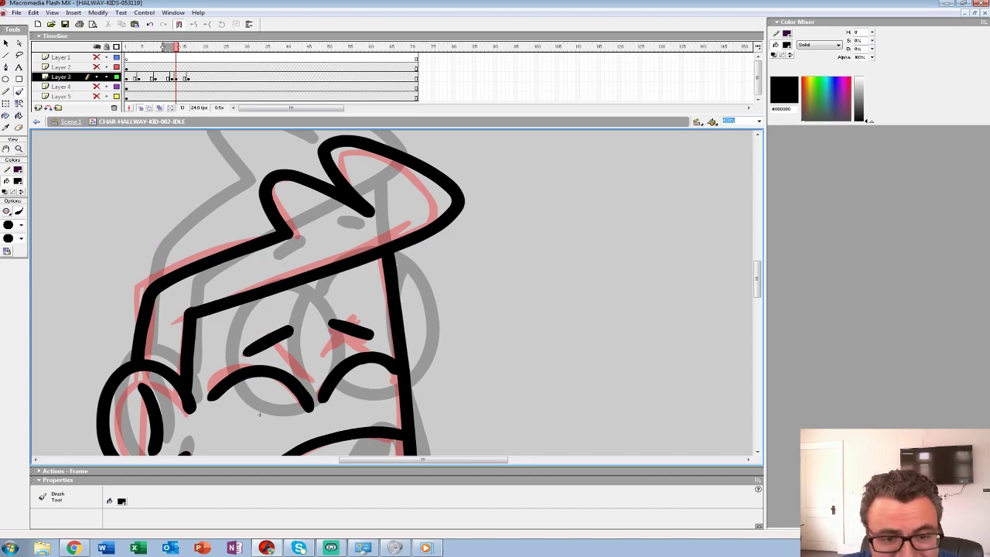
# Put the inked shut-eyes head at frame 12 in place of the red sketch and play the head animation at 100% zoom
pyautogui.click(19, 149)
pyautogui.keyDown('alt'); pyautogui.click(402, 272); pyautogui.keyUp('alt')
pyautogui.keyDown('alt'); pyautogui.click(399, 272); pyautogui.keyUp('alt')
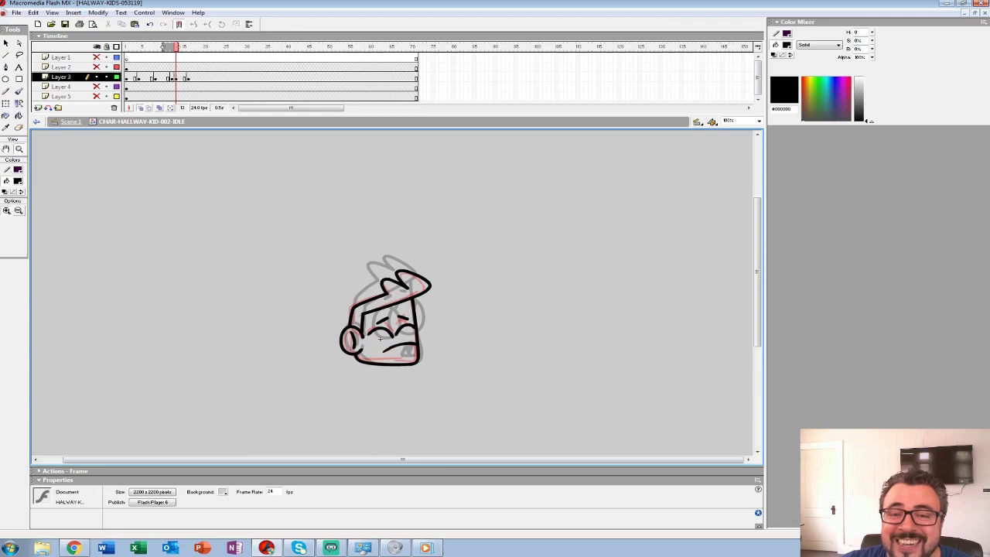
pyautogui.click(175, 78)
pyautogui.press('Return')
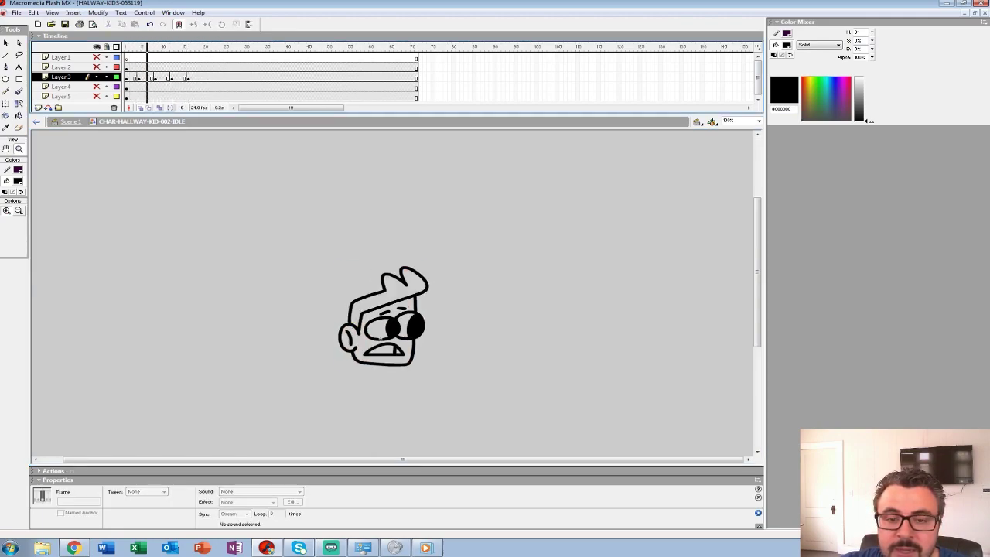
pyautogui.press('Return')
# Try a blank keyframe at frame 6 with the onion-skin range narrowed to the preceding pose
pyautogui.press('.')
pyautogui.press('.')
pyautogui.press('.')
pyautogui.press('F7')
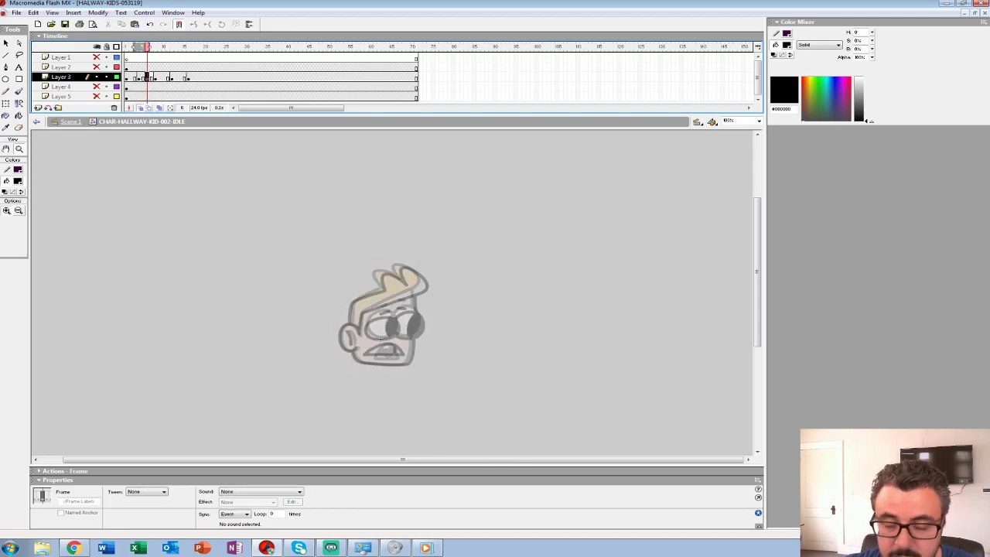
pyautogui.moveTo(134, 47); pyautogui.dragTo(139, 47)
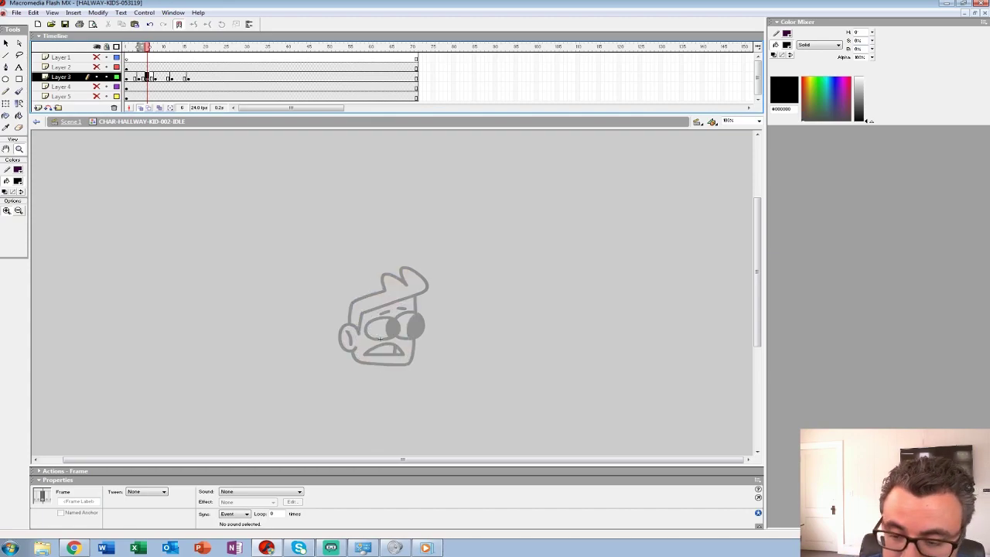
# Shift the squashed head to frame 5 and insert a blank keyframe at frame 4 for an in-between, viewed at 400%
pyautogui.click(391, 332)
pyautogui.click(390, 325)
pyautogui.moveTo(309, 281)
pyautogui.mouseDown()
pyautogui.moveTo(277, 302)
pyautogui.moveTo(283, 316)
pyautogui.moveTo(265, 303)
pyautogui.mouseUp()
pyautogui.press('b')
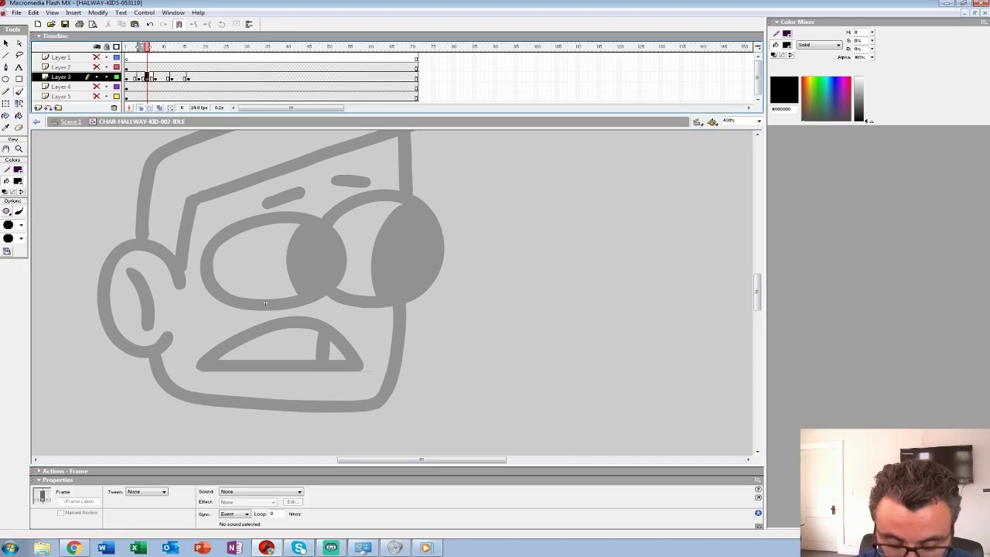
pyautogui.press('Return')
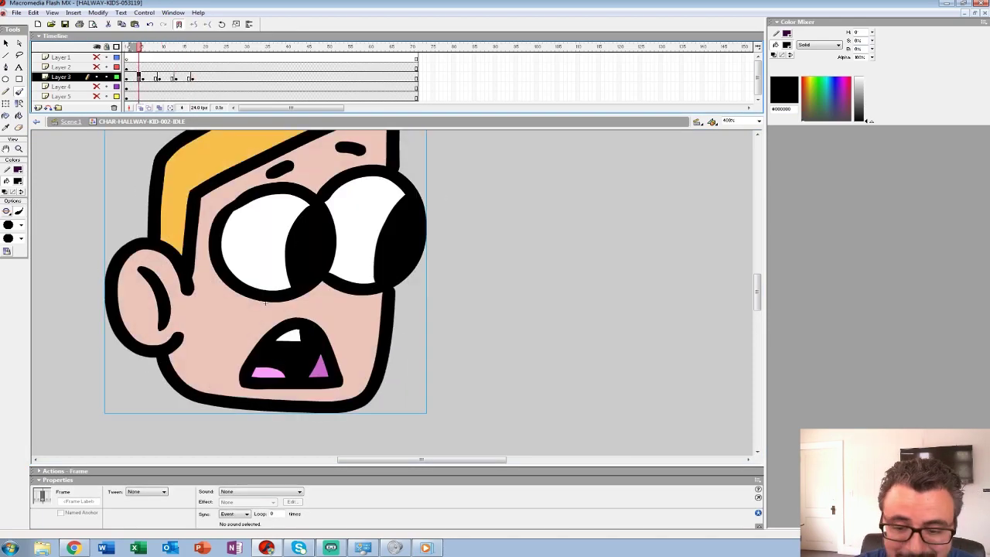
pyautogui.press('F7')
# Ink both in-between eyes, their pupil curves and the eyebrows at frame 4, midway between the onion-skinned poses
pyautogui.moveTo(265, 303); pyautogui.dragTo(326, 318)
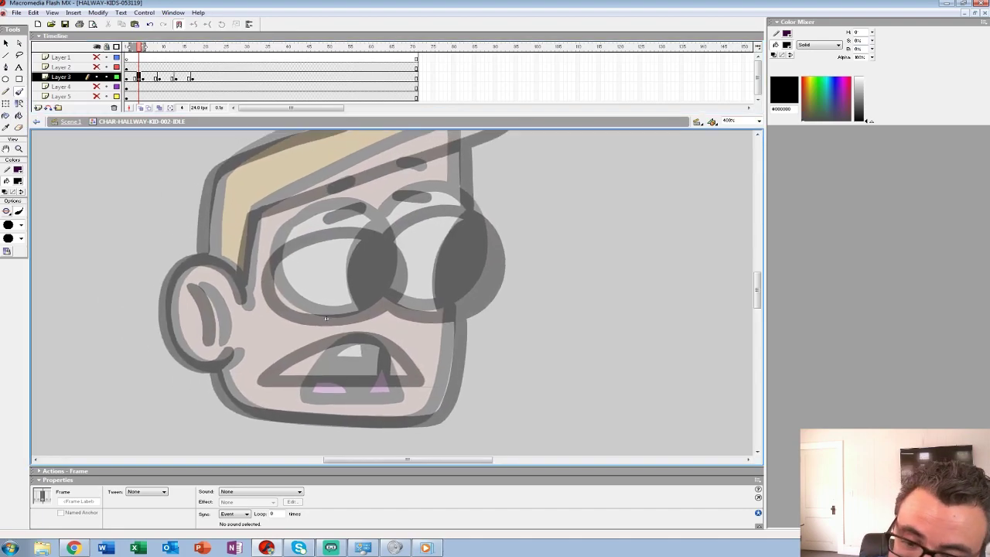
pyautogui.moveTo(307, 227)
pyautogui.mouseDown()
pyautogui.moveTo(288, 235)
pyautogui.moveTo(267, 275)
pyautogui.moveTo(297, 311)
pyautogui.moveTo(352, 313)
pyautogui.moveTo(391, 292)
pyautogui.moveTo(399, 248)
pyautogui.moveTo(357, 214)
pyautogui.moveTo(308, 225)
pyautogui.mouseUp()
pyautogui.moveTo(376, 230)
pyautogui.mouseDown()
pyautogui.moveTo(356, 257)
pyautogui.moveTo(361, 303)
pyautogui.mouseUp()
pyautogui.moveTo(387, 294)
pyautogui.mouseDown()
pyautogui.moveTo(345, 308)
pyautogui.moveTo(279, 307)
pyautogui.moveTo(309, 321)
pyautogui.moveTo(362, 310)
pyautogui.moveTo(392, 255)
pyautogui.moveTo(341, 209)
pyautogui.moveTo(277, 235)
pyautogui.mouseUp()
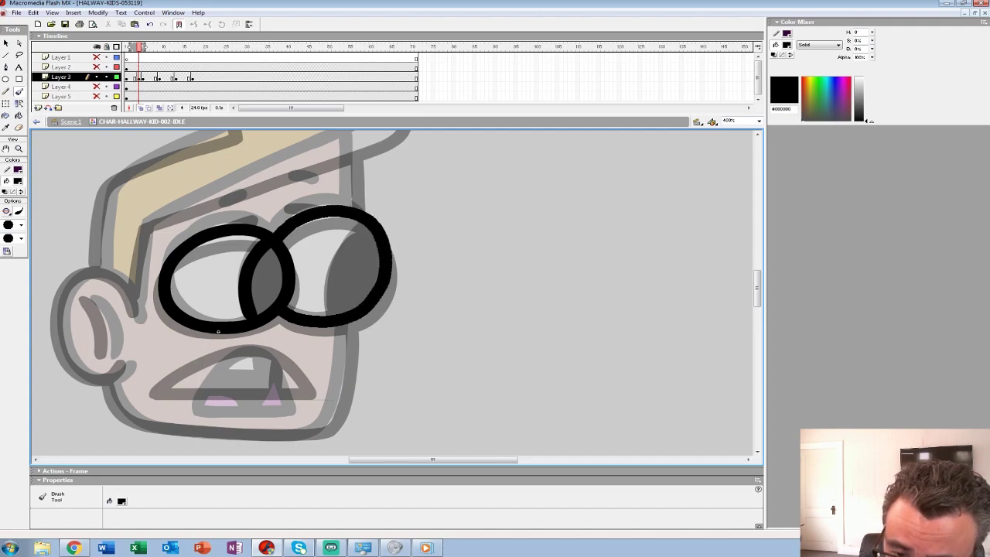
pyautogui.moveTo(371, 226)
pyautogui.mouseDown()
pyautogui.moveTo(346, 249)
pyautogui.moveTo(328, 309)
pyautogui.mouseUp()
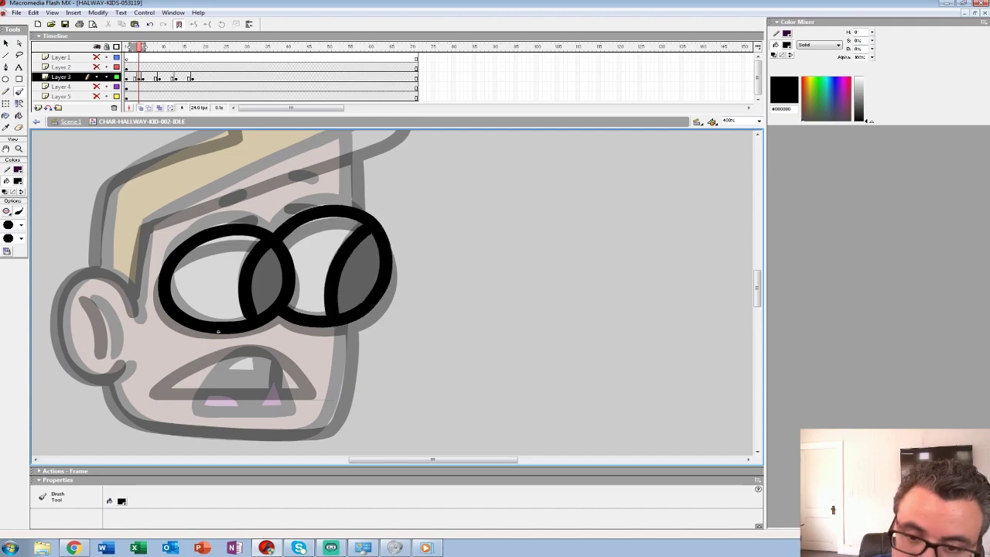
pyautogui.moveTo(226, 213); pyautogui.dragTo(320, 194)
pyautogui.moveTo(286, 325); pyautogui.dragTo(378, 217)
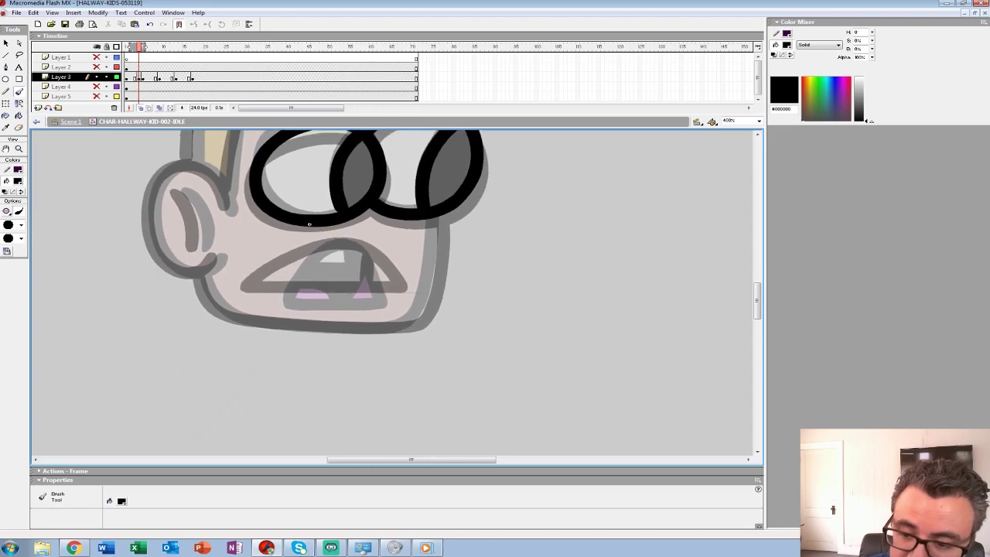
# Ink the in-between's open mouth and its inner teeth shapes in black at frame 4
pyautogui.moveTo(391, 294)
pyautogui.mouseDown()
pyautogui.moveTo(359, 247)
pyautogui.moveTo(311, 246)
pyautogui.mouseUp()
pyautogui.hotkey('ctrl', 'z')
pyautogui.moveTo(392, 295)
pyautogui.mouseDown()
pyautogui.moveTo(364, 247)
pyautogui.moveTo(332, 242)
pyautogui.moveTo(293, 267)
pyautogui.moveTo(276, 297)
pyautogui.moveTo(389, 293)
pyautogui.mouseUp()
pyautogui.moveTo(356, 248)
pyautogui.mouseDown()
pyautogui.moveTo(352, 263)
pyautogui.moveTo(300, 262)
pyautogui.moveTo(348, 290)
pyautogui.mouseUp()
pyautogui.moveTo(362, 254)
pyautogui.mouseDown()
pyautogui.moveTo(348, 278)
pyautogui.moveTo(323, 272)
pyautogui.mouseUp()
# Ink the jaw line and the ear with its inner curve on the in-between head at frame 4
pyautogui.moveTo(309, 224)
pyautogui.mouseDown()
pyautogui.moveTo(305, 298)
pyautogui.moveTo(315, 239)
pyautogui.mouseUp()
pyautogui.moveTo(444, 231)
pyautogui.mouseDown()
pyautogui.moveTo(436, 297)
pyautogui.moveTo(426, 328)
pyautogui.moveTo(405, 342)
pyautogui.moveTo(244, 331)
pyautogui.moveTo(220, 316)
pyautogui.moveTo(209, 292)
pyautogui.mouseUp()
pyautogui.moveTo(314, 239); pyautogui.dragTo(417, 275)
pyautogui.moveTo(341, 262)
pyautogui.mouseDown()
pyautogui.moveTo(314, 221)
pyautogui.moveTo(285, 215)
pyautogui.moveTo(266, 231)
pyautogui.moveTo(258, 282)
pyautogui.moveTo(277, 311)
pyautogui.moveTo(330, 309)
pyautogui.mouseUp()
pyautogui.moveTo(285, 240); pyautogui.dragTo(309, 302)
pyautogui.moveTo(417, 275); pyautogui.dragTo(367, 446)
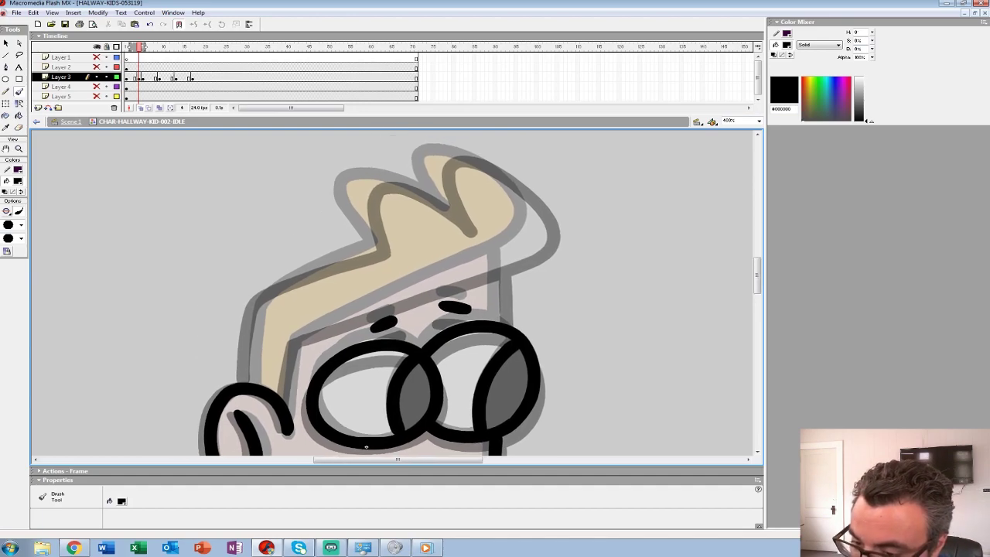
# Ink the spiked hair outline, the hairline and the forehead edge to complete the in-between head at frame 4
pyautogui.moveTo(495, 258)
pyautogui.mouseDown()
pyautogui.moveTo(546, 225)
pyautogui.moveTo(481, 162)
pyautogui.moveTo(427, 178)
pyautogui.moveTo(462, 224)
pyautogui.mouseUp()
pyautogui.moveTo(434, 187)
pyautogui.mouseDown()
pyautogui.moveTo(362, 182)
pyautogui.moveTo(357, 198)
pyautogui.moveTo(377, 247)
pyautogui.moveTo(260, 303)
pyautogui.moveTo(245, 383)
pyautogui.mouseUp()
pyautogui.scroll(-1, 479, 297)
pyautogui.moveTo(501, 215); pyautogui.dragTo(351, 282)
pyautogui.hotkey('ctrl', 'z')
pyautogui.moveTo(504, 215)
pyautogui.mouseDown()
pyautogui.moveTo(324, 287)
pyautogui.moveTo(290, 331)
pyautogui.moveTo(288, 371)
pyautogui.mouseUp()
pyautogui.moveTo(499, 221); pyautogui.dragTo(497, 283)
pyautogui.hotkey('ctrl', 'z')
pyautogui.moveTo(365, 407)
pyautogui.mouseDown()
pyautogui.moveTo(272, 312)
pyautogui.moveTo(252, 365)
pyautogui.mouseUp()
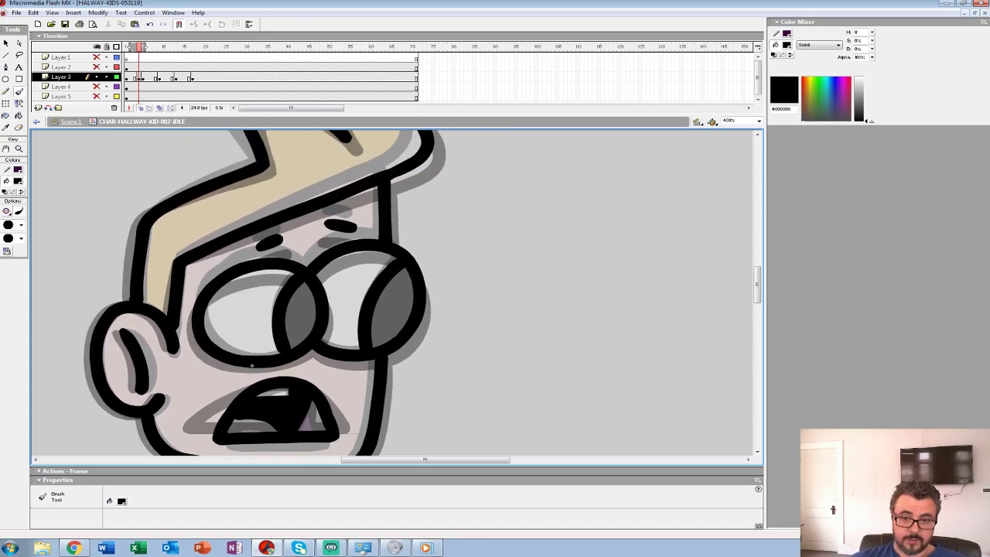
# Play the head animation from the start to check the frame 4 in-between, and go to frame 8
pyautogui.hotkey('ctrl', 'alt', 'r')
pyautogui.press('Return')
pyautogui.hotkey('ctrl', 'alt', 'r')
pyautogui.press('Return')
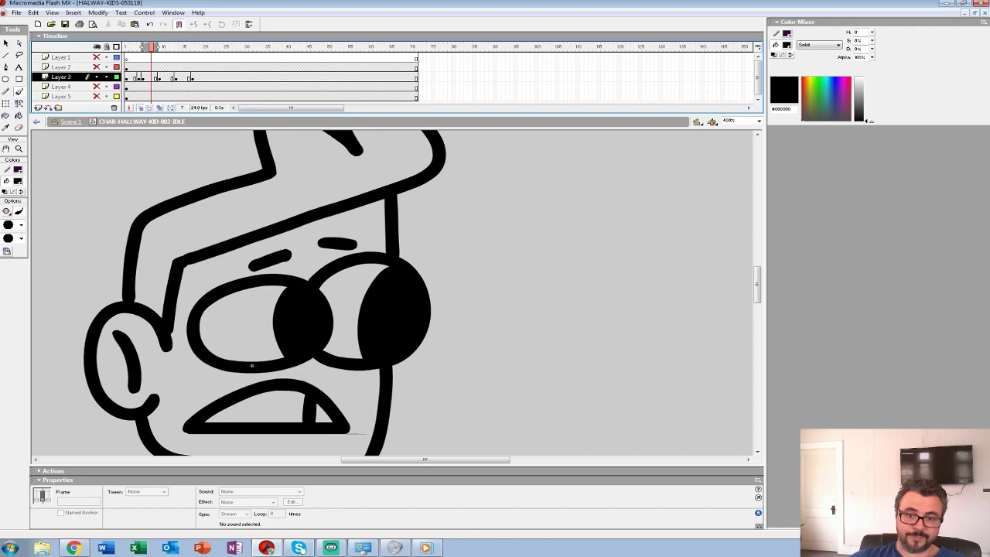
pyautogui.click(139, 77)
pyautogui.click(19, 116)
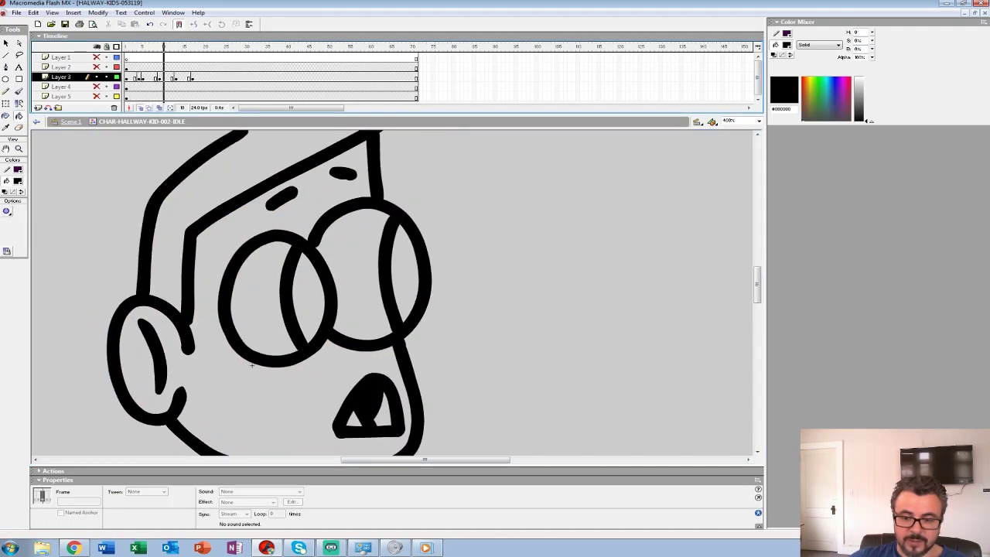
pyautogui.press(',')
pyautogui.press(',')
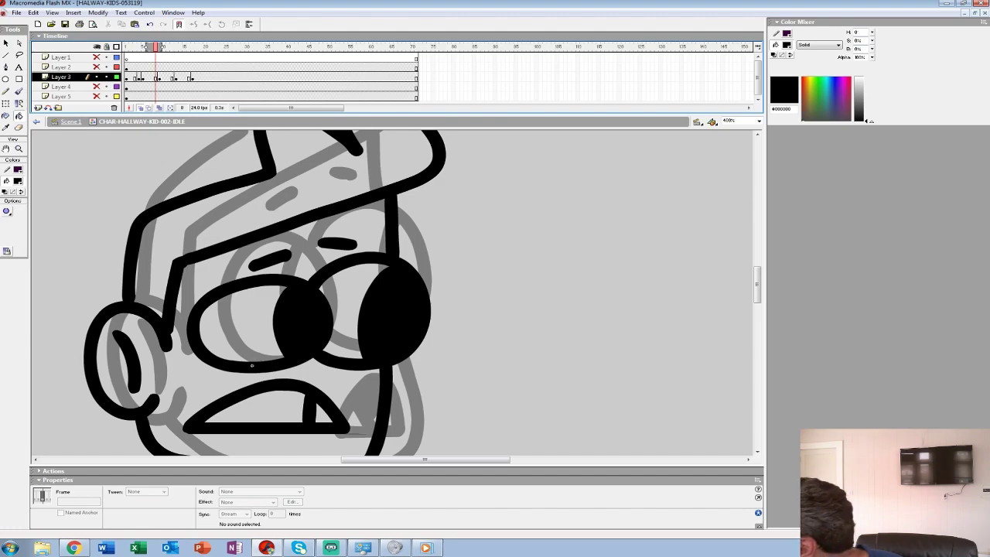
# Try freehand brush loops and arcs on the empty canvas beside the head at frame 8 and undo them
pyautogui.moveTo(251, 365); pyautogui.dragTo(63, 369)
pyautogui.press('b')
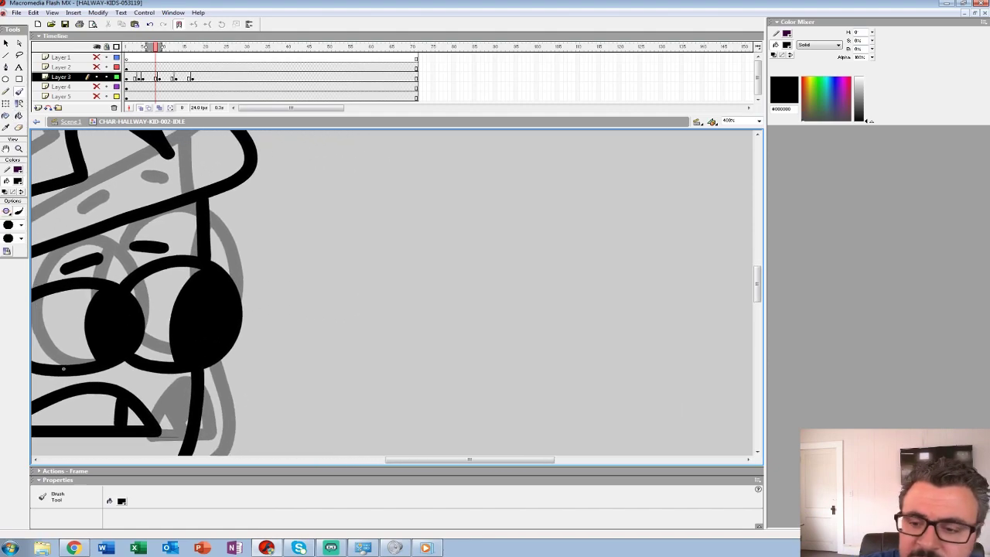
pyautogui.moveTo(516, 211)
pyautogui.mouseDown()
pyautogui.moveTo(484, 296)
pyautogui.moveTo(575, 292)
pyautogui.mouseUp()
pyautogui.hotkey('ctrl', 'z')
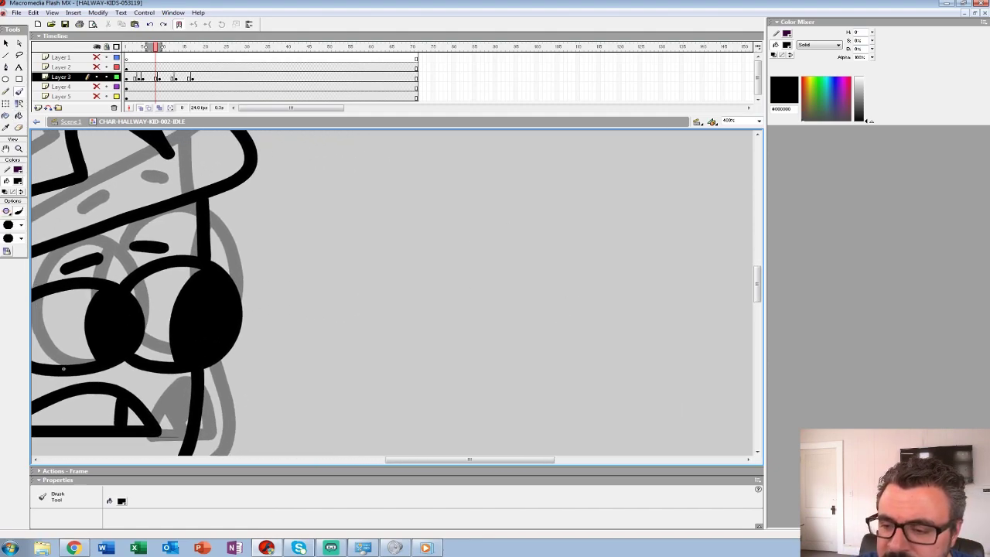
pyautogui.moveTo(457, 201)
pyautogui.mouseDown()
pyautogui.moveTo(557, 269)
pyautogui.moveTo(544, 222)
pyautogui.moveTo(498, 283)
pyautogui.moveTo(596, 319)
pyautogui.moveTo(635, 246)
pyautogui.moveTo(467, 186)
pyautogui.mouseUp()
pyautogui.moveTo(425, 147)
pyautogui.mouseDown()
pyautogui.moveTo(363, 279)
pyautogui.moveTo(498, 360)
pyautogui.mouseUp()
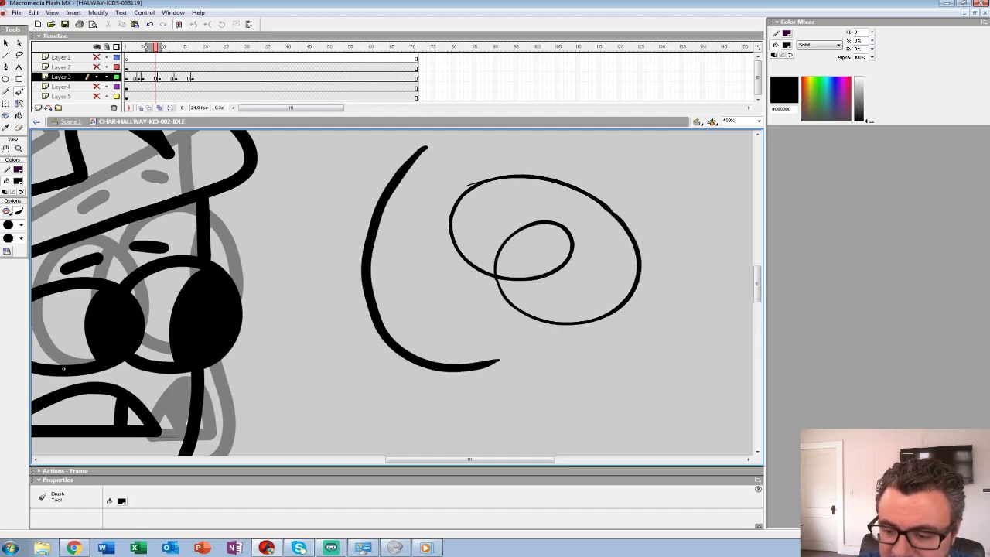
pyautogui.moveTo(462, 155)
pyautogui.mouseDown()
pyautogui.moveTo(404, 229)
pyautogui.moveTo(464, 317)
pyautogui.mouseUp()
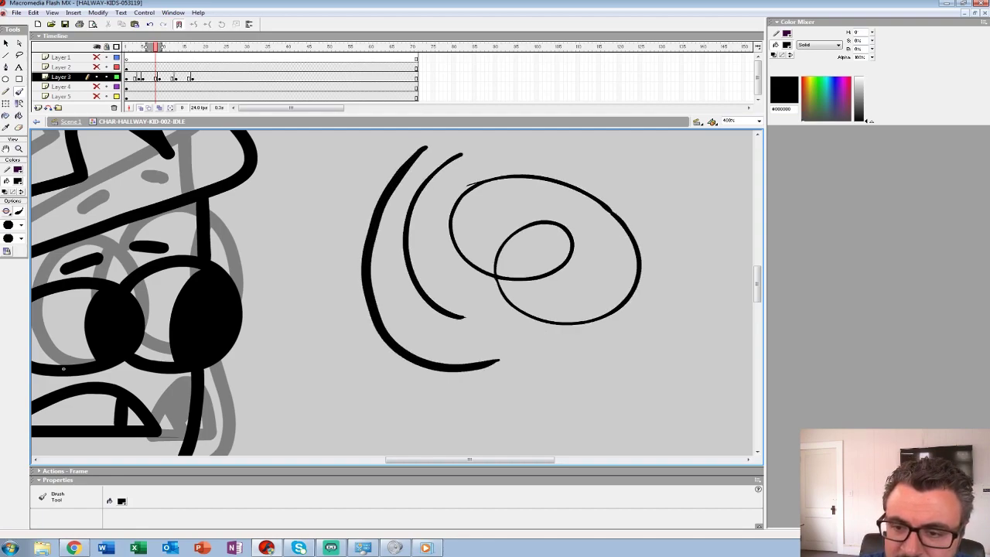
pyautogui.moveTo(347, 155)
pyautogui.mouseDown()
pyautogui.moveTo(320, 189)
pyautogui.moveTo(306, 248)
pyautogui.moveTo(314, 302)
pyautogui.moveTo(352, 354)
pyautogui.moveTo(452, 392)
pyautogui.mouseUp()
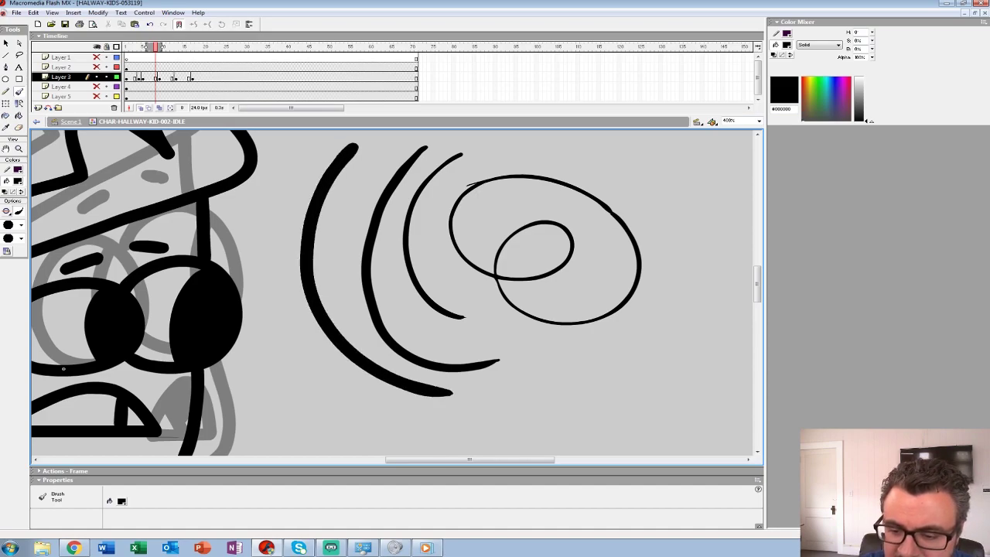
pyautogui.moveTo(300, 157)
pyautogui.mouseDown()
pyautogui.moveTo(274, 212)
pyautogui.moveTo(286, 323)
pyautogui.moveTo(394, 419)
pyautogui.moveTo(463, 421)
pyautogui.mouseUp()
pyautogui.hotkey('ctrl', 'z')
pyautogui.hotkey('ctrl', 'z')
pyautogui.hotkey('ctrl', 'z')
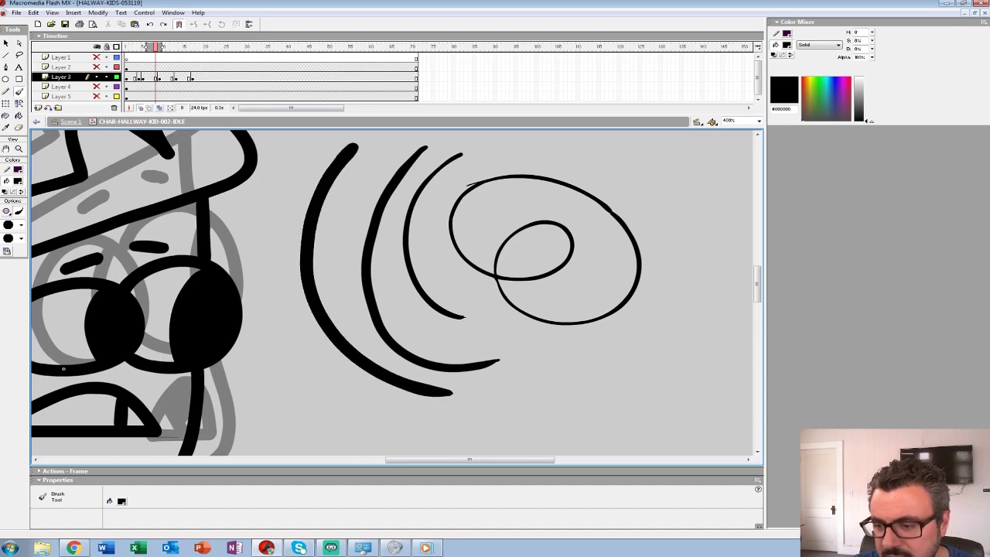
pyautogui.hotkey('ctrl', 'z')
pyautogui.hotkey('ctrl', 'z')
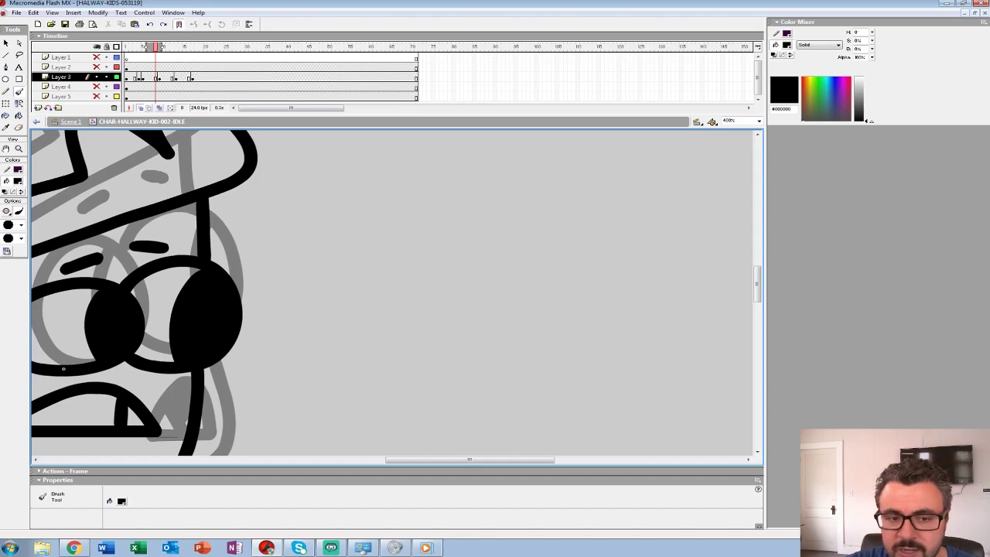
# Play the head animation at 100% zoom to check the movement between the poses
pyautogui.press('z')
pyautogui.keyDown('alt'); pyautogui.click(299, 245); pyautogui.keyUp('alt')
pyautogui.keyDown('alt'); pyautogui.click(300, 245); pyautogui.keyUp('alt')
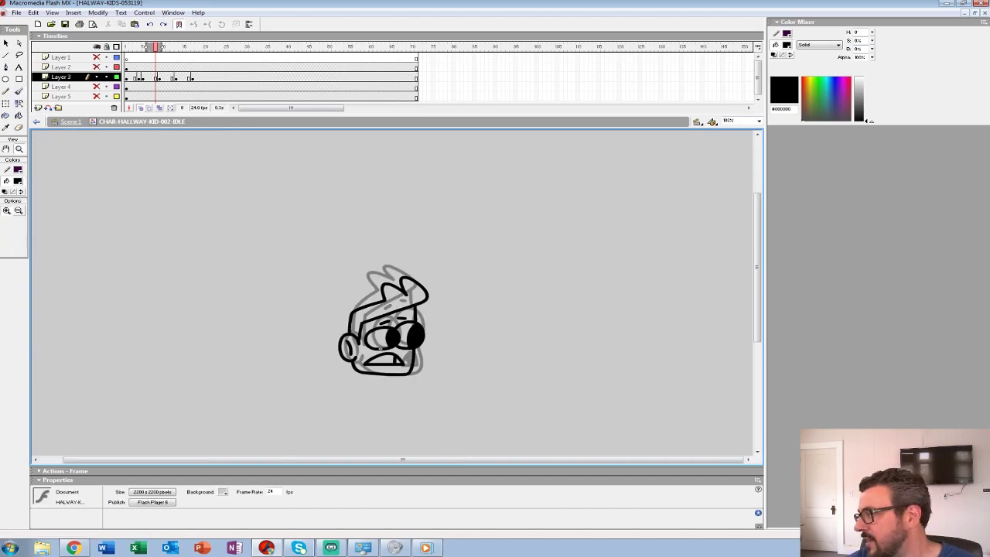
pyautogui.click(130, 77)
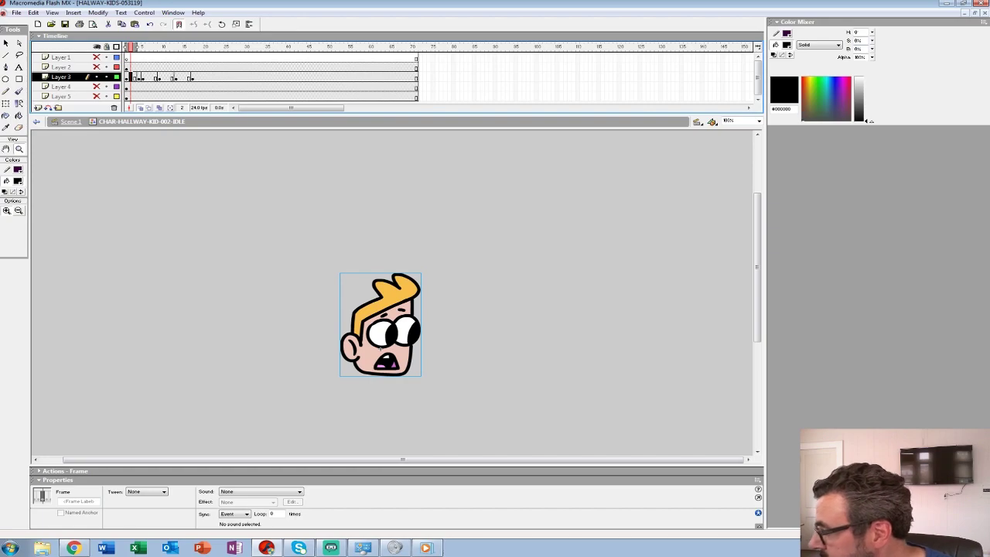
pyautogui.press('Return')
pyautogui.press('Return')
pyautogui.hotkey('ctrl', 'alt', 'r')
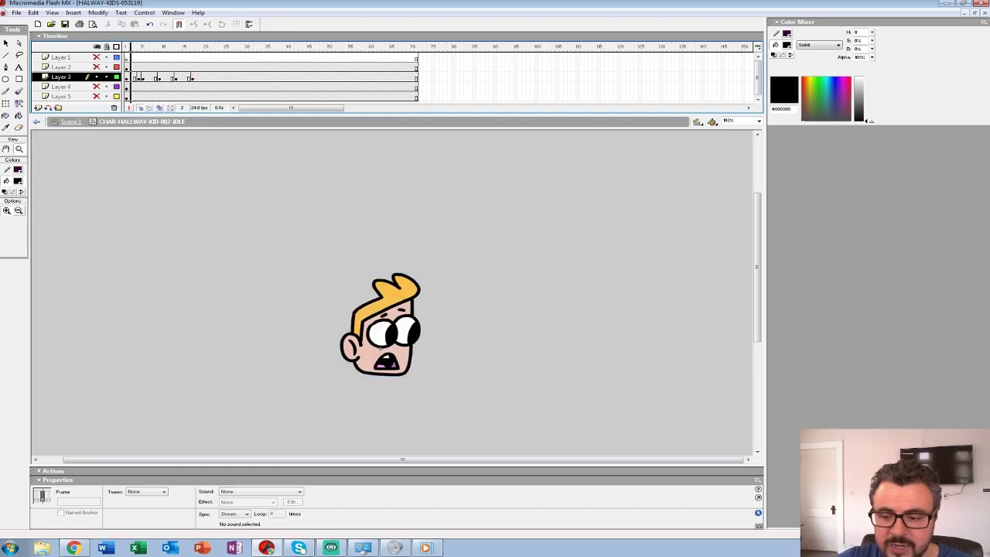
pyautogui.press('Return')
# Fill both pupils of the stretched head at frame 10 with black
pyautogui.click(163, 77)
pyautogui.click(467, 346)
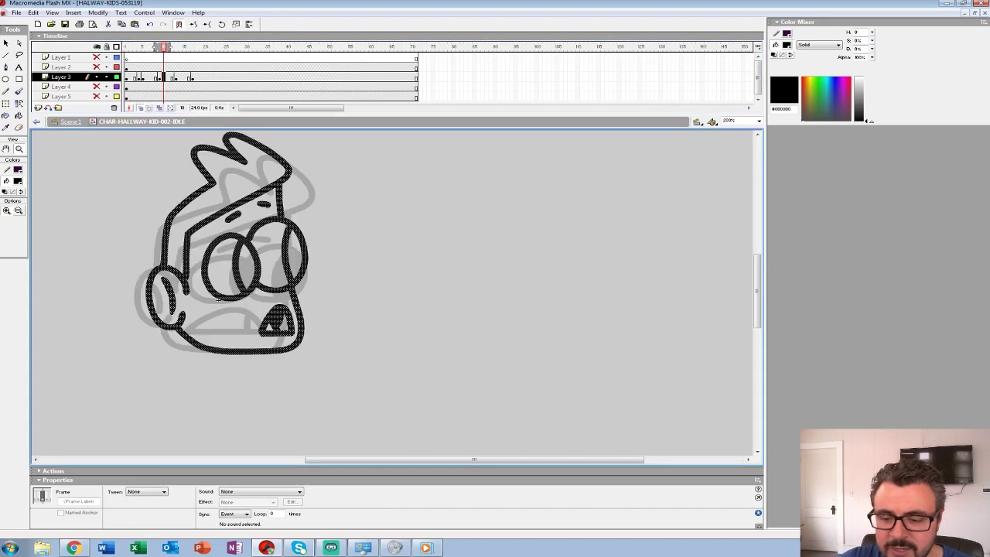
pyautogui.click(19, 116)
pyautogui.click(247, 266)
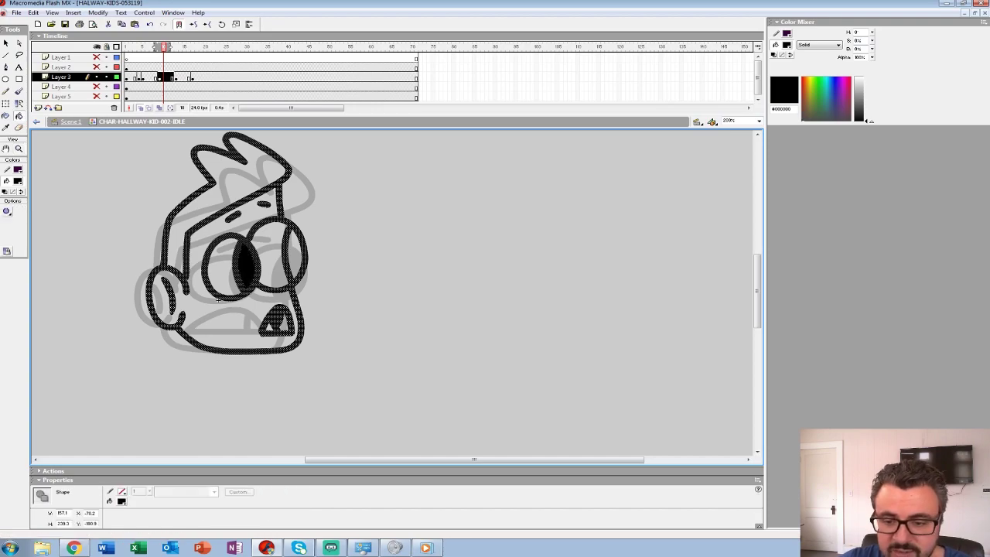
pyautogui.click(296, 253)
# Step back and forth through the head's frames to examine the motion between the squashed and stretched poses
pyautogui.press(',')
pyautogui.press(',')
pyautogui.press(',')
pyautogui.press(',')
pyautogui.press(',')
pyautogui.press(',')
pyautogui.press(',')
pyautogui.press(',')
pyautogui.press('.')
pyautogui.press('.')
pyautogui.press('.')
pyautogui.press('.')
pyautogui.press('.')
pyautogui.press('.')
pyautogui.press('.')
pyautogui.press('.')
pyautogui.press('.')
pyautogui.press(',')
pyautogui.press(',')
pyautogui.press(',')
pyautogui.press(',')
pyautogui.press(',')
pyautogui.press(',')
pyautogui.press(',')
pyautogui.press(',')
pyautogui.press(',')
pyautogui.press('.')
pyautogui.press('.')
pyautogui.press('.')
pyautogui.press('.')
pyautogui.press('.')
pyautogui.press('.')
# Make frame 8 a blank keyframe for an in-between of the squashed and stretched heads, with the Brush tool ready
pyautogui.press('Delete')
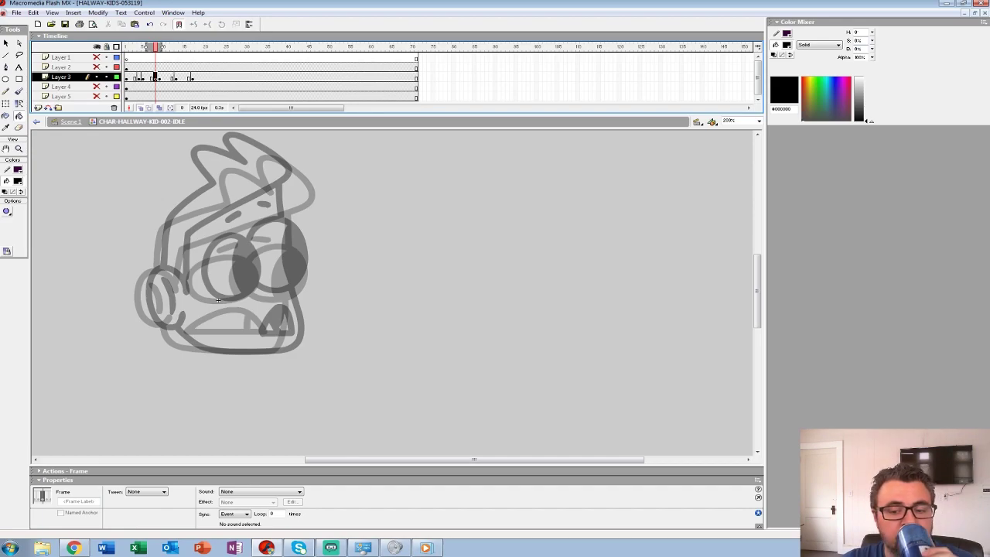
pyautogui.click(19, 148)
pyautogui.click(280, 262)
pyautogui.moveTo(269, 368)
pyautogui.mouseDown()
pyautogui.moveTo(244, 292)
pyautogui.moveTo(317, 325)
pyautogui.moveTo(293, 312)
pyautogui.mouseUp()
pyautogui.press('b')
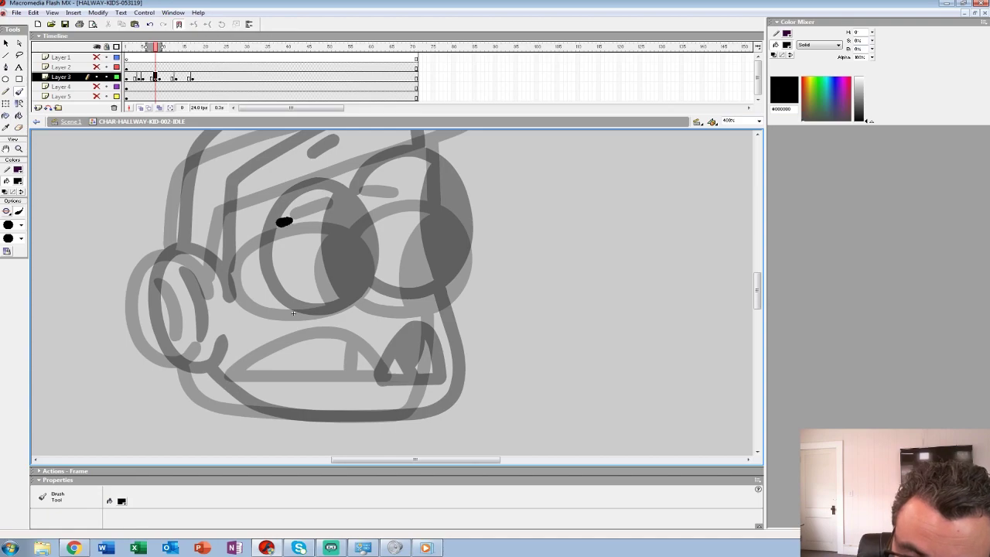
# Ink both overlapping eyes and their pupil curves at frame 8, midway between the onion-skinned poses
pyautogui.moveTo(283, 223); pyautogui.dragTo(246, 256)
pyautogui.moveTo(293, 312); pyautogui.dragTo(320, 313)
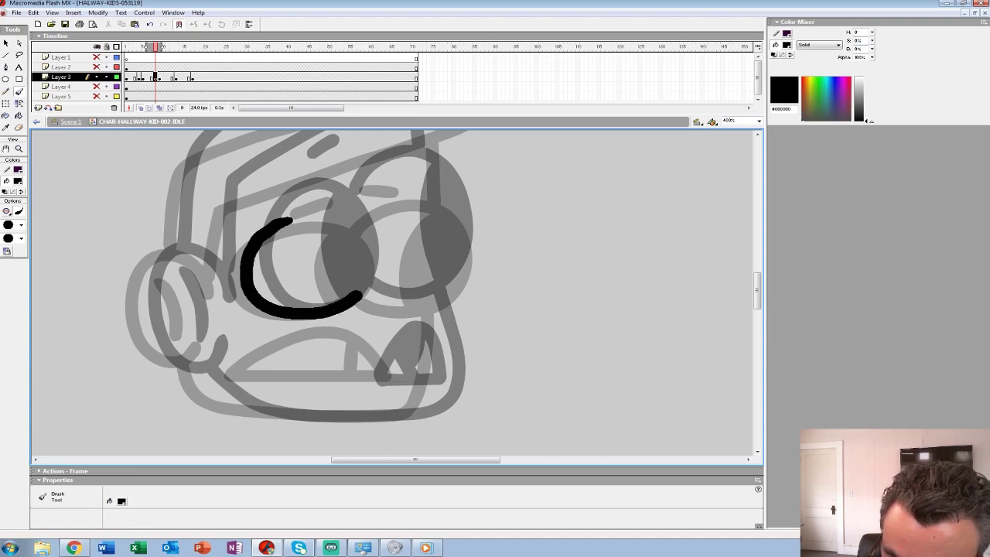
pyautogui.moveTo(352, 222)
pyautogui.mouseDown()
pyautogui.moveTo(297, 217)
pyautogui.moveTo(270, 228)
pyautogui.mouseUp()
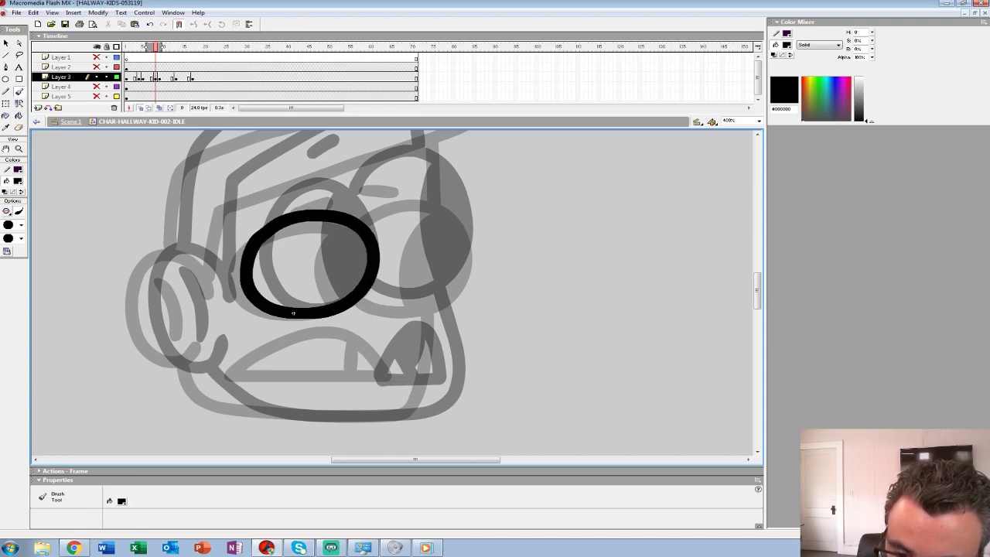
pyautogui.moveTo(336, 225)
pyautogui.mouseDown()
pyautogui.moveTo(327, 280)
pyautogui.moveTo(338, 298)
pyautogui.mouseUp()
pyautogui.press('space')
pyautogui.moveTo(352, 298)
pyautogui.mouseDown()
pyautogui.moveTo(279, 284)
pyautogui.moveTo(350, 289)
pyautogui.moveTo(380, 267)
pyautogui.moveTo(381, 202)
pyautogui.moveTo(352, 185)
pyautogui.moveTo(312, 187)
pyautogui.moveTo(271, 210)
pyautogui.mouseUp()
pyautogui.moveTo(361, 195)
pyautogui.mouseDown()
pyautogui.moveTo(330, 235)
pyautogui.moveTo(336, 289)
pyautogui.moveTo(411, 207)
pyautogui.mouseUp()
pyautogui.press('space')
# Ink the slanted open mouth with its inner teeth shapes at frame 8
pyautogui.moveTo(258, 282)
pyautogui.mouseDown()
pyautogui.moveTo(348, 244)
pyautogui.moveTo(401, 283)
pyautogui.moveTo(266, 282)
pyautogui.mouseUp()
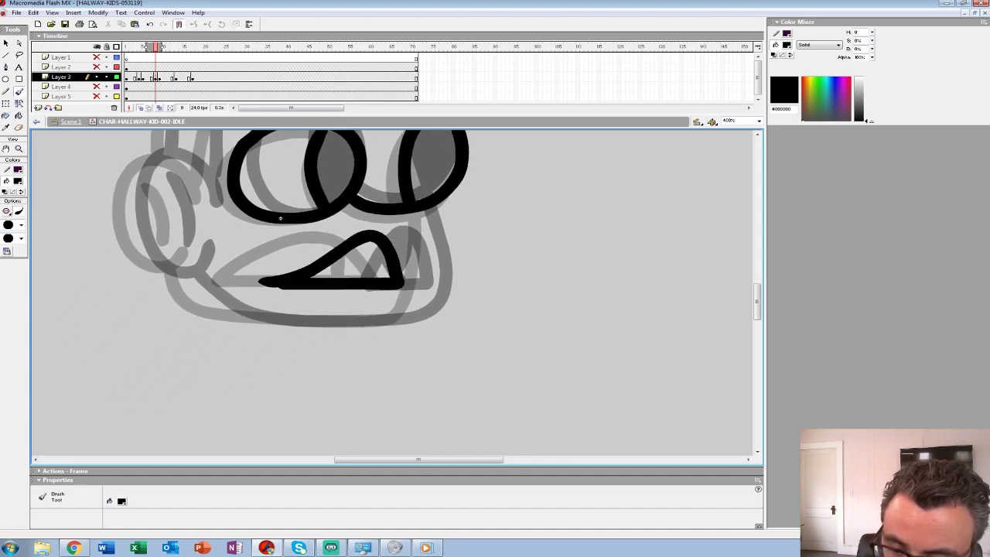
pyautogui.moveTo(347, 265); pyautogui.dragTo(376, 243)
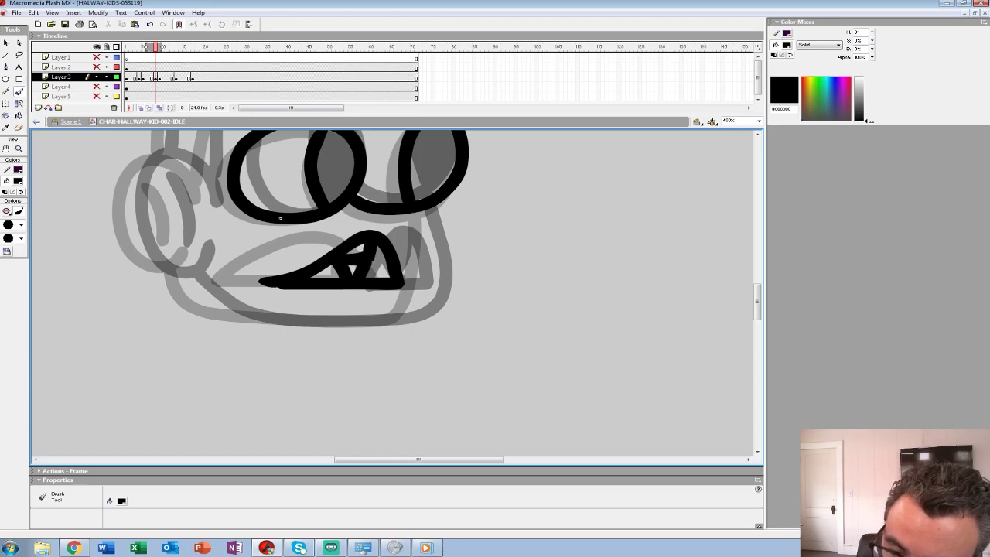
pyautogui.moveTo(281, 218); pyautogui.dragTo(280, 244)
# Ink the jaw line and the ear with its inner curve on the frame 8 in-between
pyautogui.moveTo(425, 246)
pyautogui.mouseDown()
pyautogui.moveTo(429, 315)
pyautogui.moveTo(338, 346)
pyautogui.moveTo(241, 341)
pyautogui.moveTo(189, 305)
pyautogui.moveTo(285, 310)
pyautogui.mouseUp()
pyautogui.moveTo(292, 242)
pyautogui.mouseDown()
pyautogui.moveTo(263, 200)
pyautogui.moveTo(235, 197)
pyautogui.moveTo(212, 249)
pyautogui.moveTo(222, 287)
pyautogui.moveTo(254, 311)
pyautogui.moveTo(274, 312)
pyautogui.moveTo(284, 287)
pyautogui.mouseUp()
pyautogui.hotkey('ctrl', 'z')
pyautogui.moveTo(291, 243)
pyautogui.mouseDown()
pyautogui.moveTo(276, 207)
pyautogui.moveTo(240, 196)
pyautogui.moveTo(212, 235)
pyautogui.moveTo(228, 300)
pyautogui.moveTo(268, 311)
pyautogui.moveTo(284, 288)
pyautogui.mouseUp()
pyautogui.moveTo(248, 232); pyautogui.dragTo(259, 284)
# Ink the hair outline, the hairline and the forehead edge of the head at frame 8
pyautogui.press('space')
pyautogui.moveTo(301, 201)
pyautogui.mouseDown()
pyautogui.moveTo(262, 401)
pyautogui.moveTo(253, 362)
pyautogui.moveTo(444, 251)
pyautogui.mouseUp()
pyautogui.hotkey('ctrl', 'z')
pyautogui.moveTo(255, 343)
pyautogui.mouseDown()
pyautogui.moveTo(474, 246)
pyautogui.moveTo(490, 224)
pyautogui.moveTo(481, 204)
pyautogui.moveTo(399, 150)
pyautogui.moveTo(372, 145)
pyautogui.moveTo(366, 157)
pyautogui.moveTo(399, 208)
pyautogui.moveTo(329, 176)
pyautogui.moveTo(309, 181)
pyautogui.moveTo(327, 243)
pyautogui.moveTo(218, 313)
pyautogui.moveTo(204, 387)
pyautogui.mouseUp()
pyautogui.moveTo(324, 453); pyautogui.dragTo(272, 368)
pyautogui.moveTo(405, 173); pyautogui.dragTo(408, 244)
# Ink the two eyebrows at frame 8 and fill both pupils with black
pyautogui.moveTo(354, 220); pyautogui.dragTo(383, 223)
pyautogui.moveTo(277, 248); pyautogui.dragTo(303, 231)
pyautogui.moveTo(273, 369)
pyautogui.mouseDown()
pyautogui.moveTo(246, 250)
pyautogui.moveTo(235, 363)
pyautogui.mouseUp()
pyautogui.click(18, 116)
pyautogui.click(302, 199)
pyautogui.click(398, 187)
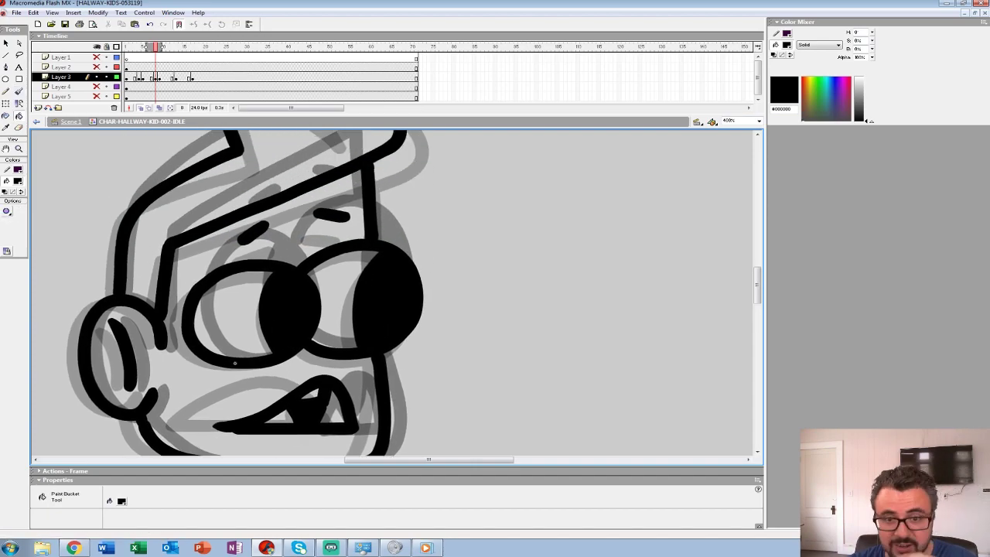
# Play the head animation and set up a blank keyframe at frame 12 for the in-between leading into the shut-eyes head
pyautogui.press('Return')
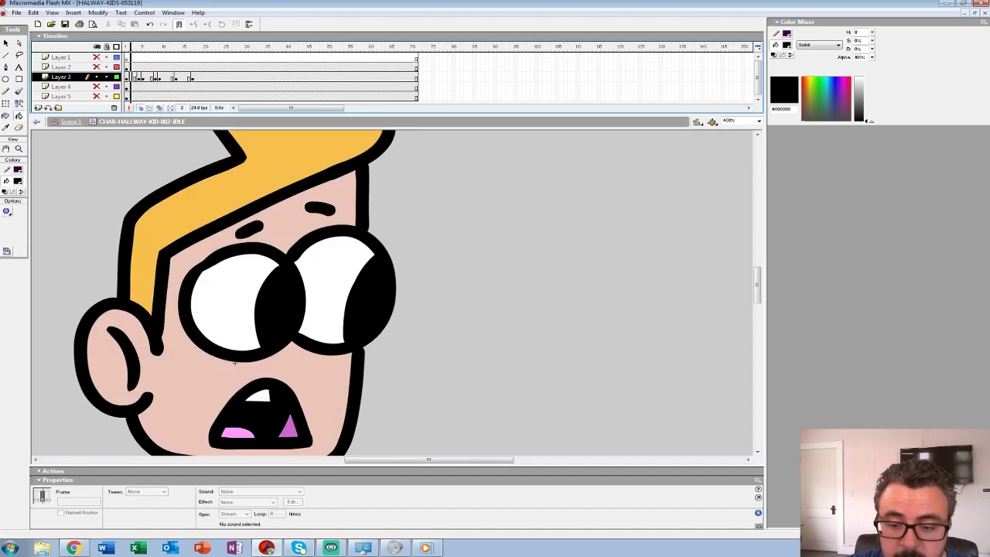
pyautogui.press('Return')
pyautogui.moveTo(235, 363); pyautogui.dragTo(312, 333)
pyautogui.press('b')
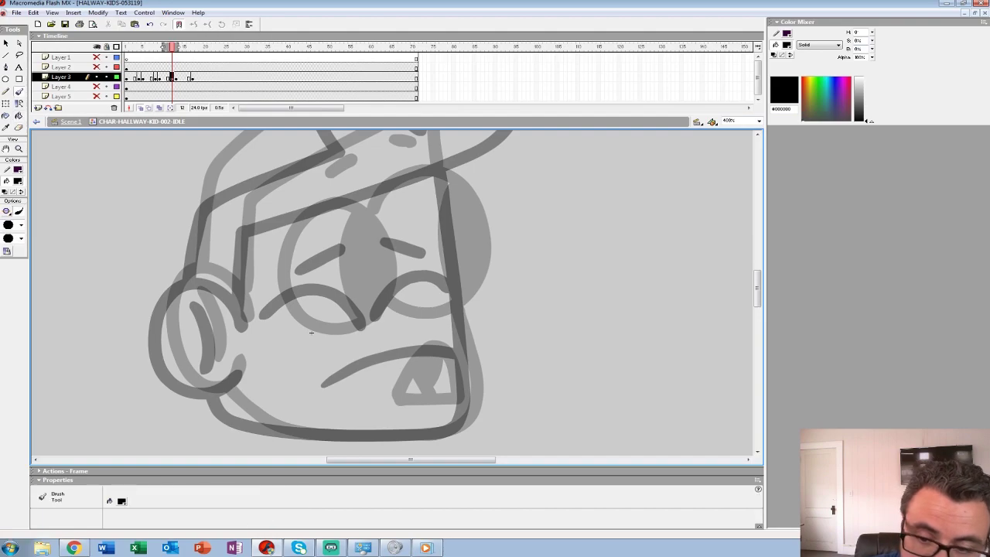
# Ink both half-closed eyes with solid black pupils and the slanted eyebrows at frame 12
pyautogui.moveTo(295, 269)
pyautogui.mouseDown()
pyautogui.moveTo(268, 292)
pyautogui.moveTo(280, 313)
pyautogui.moveTo(388, 301)
pyautogui.moveTo(382, 268)
pyautogui.moveTo(350, 260)
pyautogui.moveTo(276, 280)
pyautogui.mouseUp()
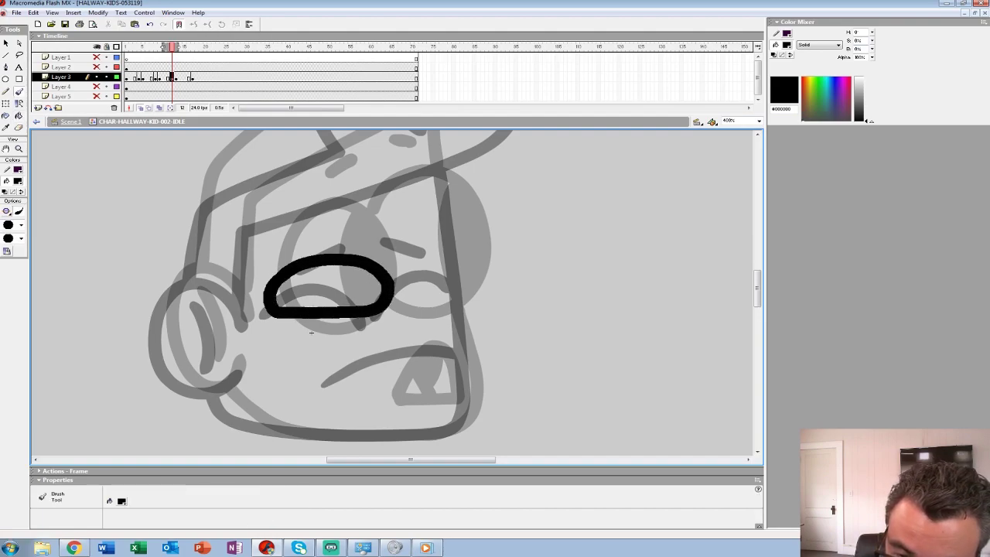
pyautogui.moveTo(337, 265)
pyautogui.mouseDown()
pyautogui.moveTo(346, 305)
pyautogui.moveTo(357, 303)
pyautogui.mouseUp()
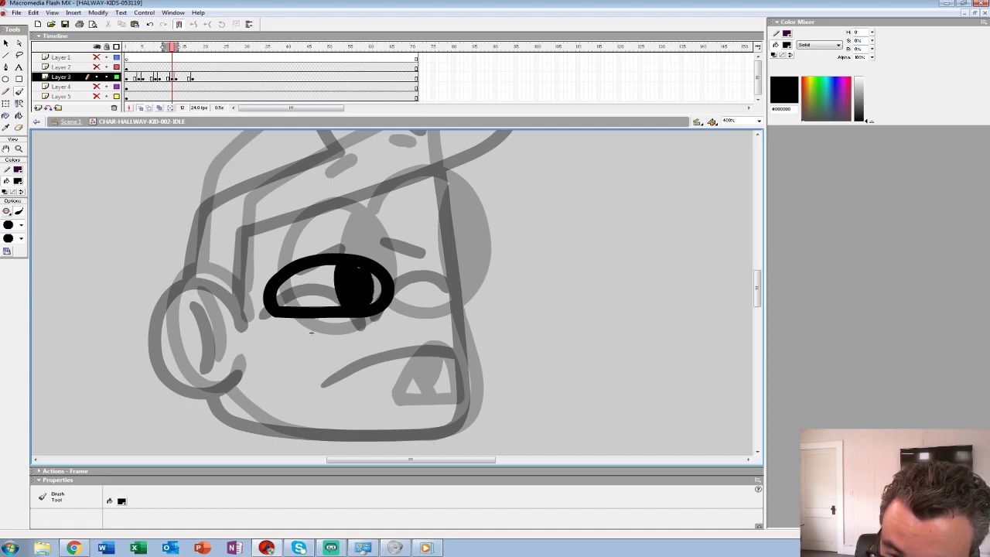
pyautogui.moveTo(311, 332); pyautogui.dragTo(220, 342)
pyautogui.moveTo(321, 317)
pyautogui.mouseDown()
pyautogui.moveTo(393, 298)
pyautogui.moveTo(395, 265)
pyautogui.moveTo(359, 250)
pyautogui.moveTo(298, 278)
pyautogui.mouseUp()
pyautogui.moveTo(352, 258)
pyautogui.mouseDown()
pyautogui.moveTo(364, 308)
pyautogui.moveTo(389, 282)
pyautogui.mouseUp()
pyautogui.moveTo(220, 342); pyautogui.dragTo(289, 376)
pyautogui.moveTo(290, 268)
pyautogui.mouseDown()
pyautogui.moveTo(327, 250)
pyautogui.moveTo(392, 246)
pyautogui.mouseUp()
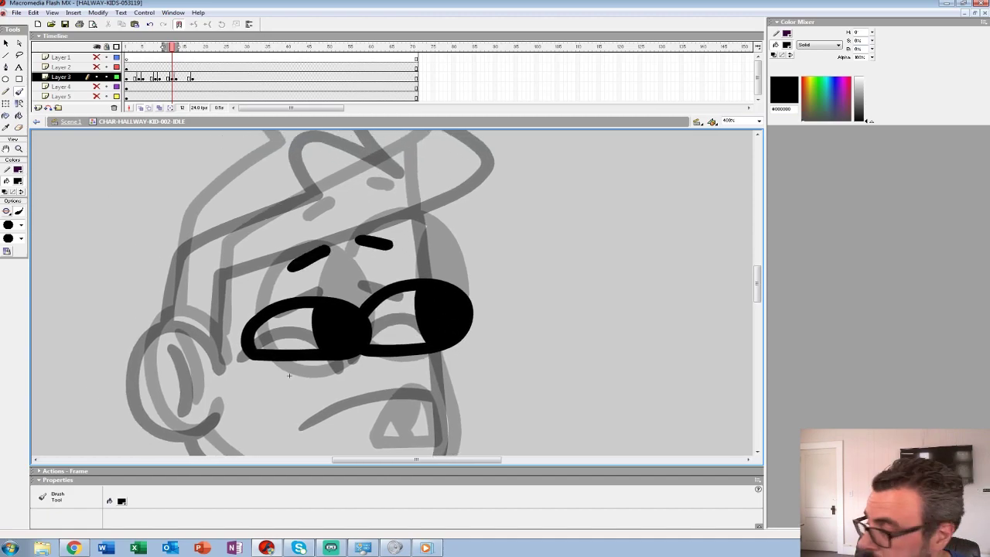
# Ink the ear with its inner curve and the jaw line of the half-closed-eyes head at frame 12
pyautogui.moveTo(289, 376); pyautogui.dragTo(376, 306)
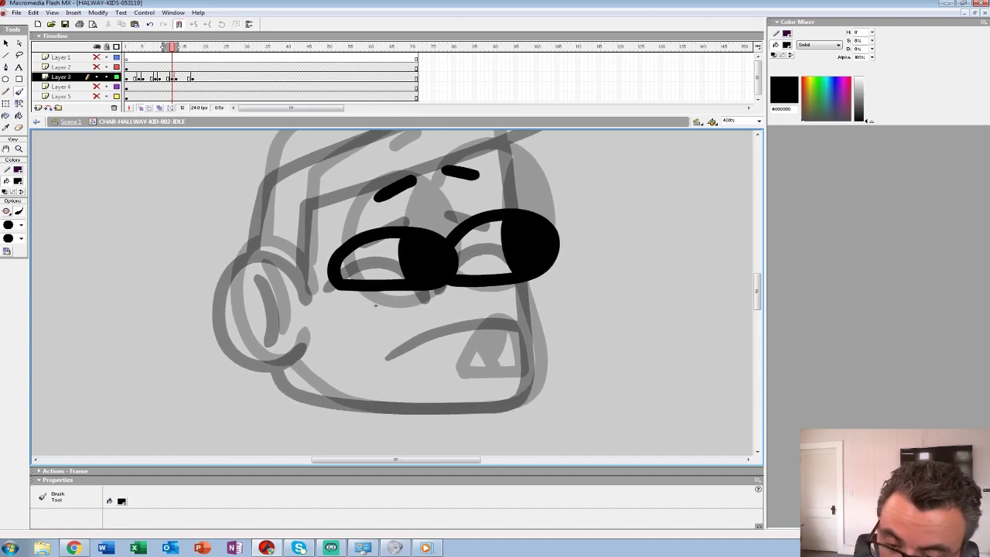
pyautogui.moveTo(310, 294)
pyautogui.mouseDown()
pyautogui.moveTo(278, 251)
pyautogui.moveTo(254, 247)
pyautogui.moveTo(231, 268)
pyautogui.moveTo(236, 344)
pyautogui.moveTo(265, 362)
pyautogui.moveTo(287, 359)
pyautogui.moveTo(307, 334)
pyautogui.mouseUp()
pyautogui.moveTo(259, 267); pyautogui.dragTo(281, 331)
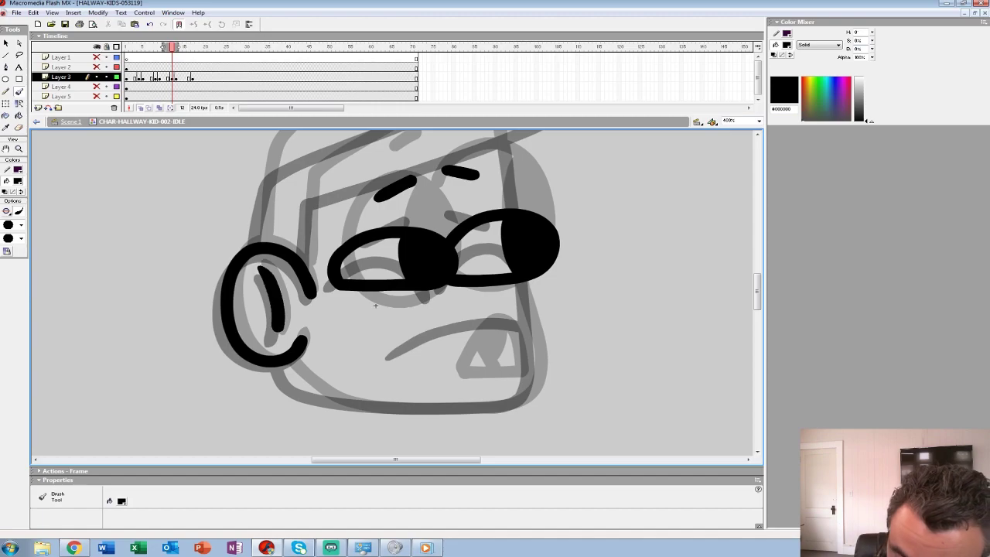
pyautogui.moveTo(375, 304); pyautogui.dragTo(282, 235)
pyautogui.moveTo(426, 212)
pyautogui.mouseDown()
pyautogui.moveTo(441, 314)
pyautogui.moveTo(426, 332)
pyautogui.moveTo(271, 335)
pyautogui.moveTo(223, 323)
pyautogui.moveTo(192, 292)
pyautogui.mouseUp()
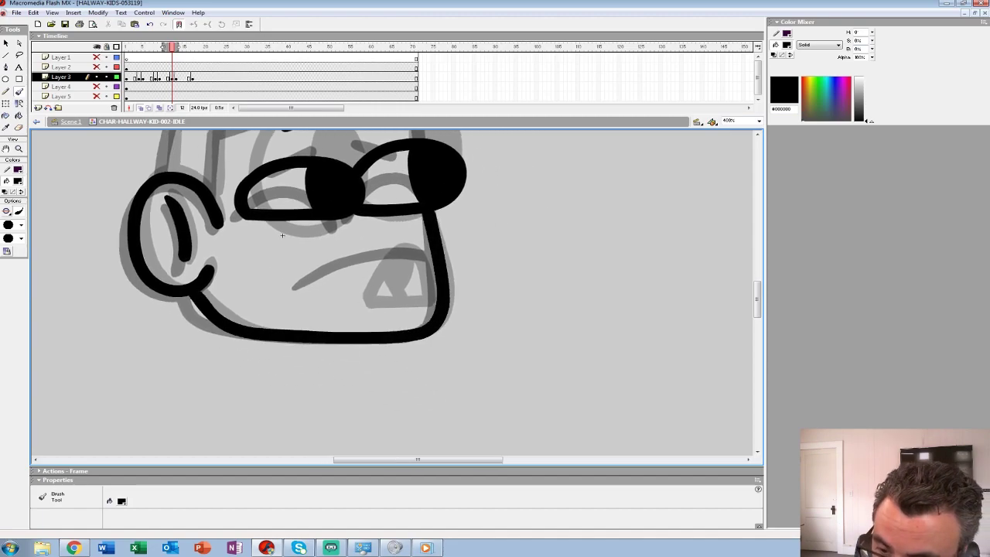
# Ink the narrow open mouth with its inner detail against the face edge at frame 12
pyautogui.moveTo(417, 244)
pyautogui.mouseDown()
pyautogui.moveTo(354, 279)
pyautogui.moveTo(433, 272)
pyautogui.moveTo(408, 261)
pyautogui.moveTo(414, 252)
pyautogui.mouseUp()
pyautogui.hotkey('ctrl', 'z')
pyautogui.moveTo(282, 235)
pyautogui.mouseDown()
pyautogui.moveTo(243, 354)
pyautogui.moveTo(265, 424)
pyautogui.moveTo(293, 440)
pyautogui.moveTo(307, 485)
pyautogui.mouseUp()
# Ink the spiked hair outline, the hairline and the forehead edge of the head at frame 12
pyautogui.moveTo(457, 271)
pyautogui.mouseDown()
pyautogui.moveTo(487, 249)
pyautogui.moveTo(435, 205)
pyautogui.moveTo(342, 175)
pyautogui.moveTo(384, 242)
pyautogui.moveTo(303, 206)
pyautogui.moveTo(303, 254)
pyautogui.moveTo(320, 277)
pyautogui.mouseUp()
pyautogui.moveTo(307, 452)
pyautogui.mouseDown()
pyautogui.moveTo(423, 366)
pyautogui.moveTo(427, 393)
pyautogui.mouseUp()
pyautogui.moveTo(437, 185)
pyautogui.mouseDown()
pyautogui.moveTo(318, 263)
pyautogui.moveTo(310, 328)
pyautogui.mouseUp()
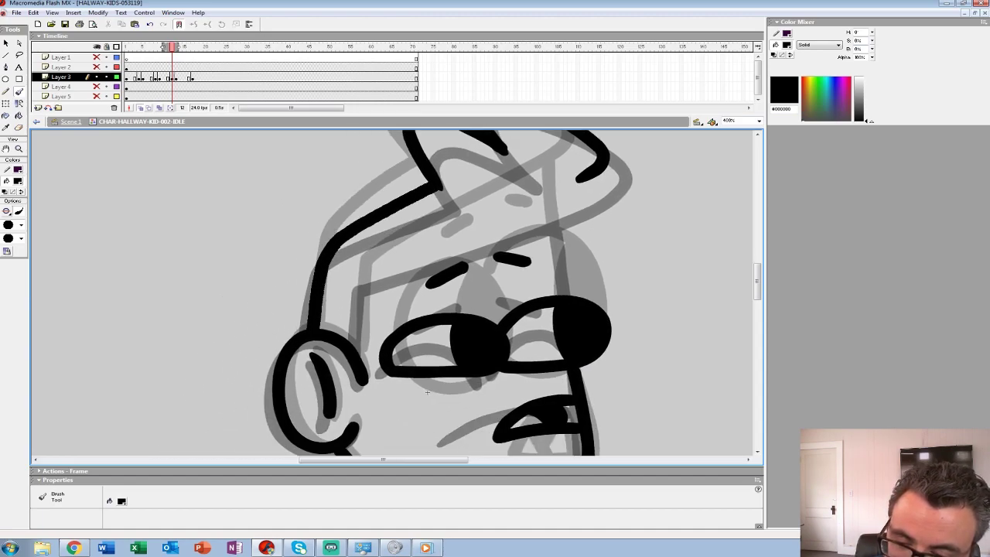
pyautogui.moveTo(576, 179)
pyautogui.mouseDown()
pyautogui.moveTo(363, 276)
pyautogui.moveTo(356, 350)
pyautogui.mouseUp()
pyautogui.moveTo(433, 371)
pyautogui.mouseDown()
pyautogui.moveTo(306, 235)
pyautogui.moveTo(257, 386)
pyautogui.mouseUp()
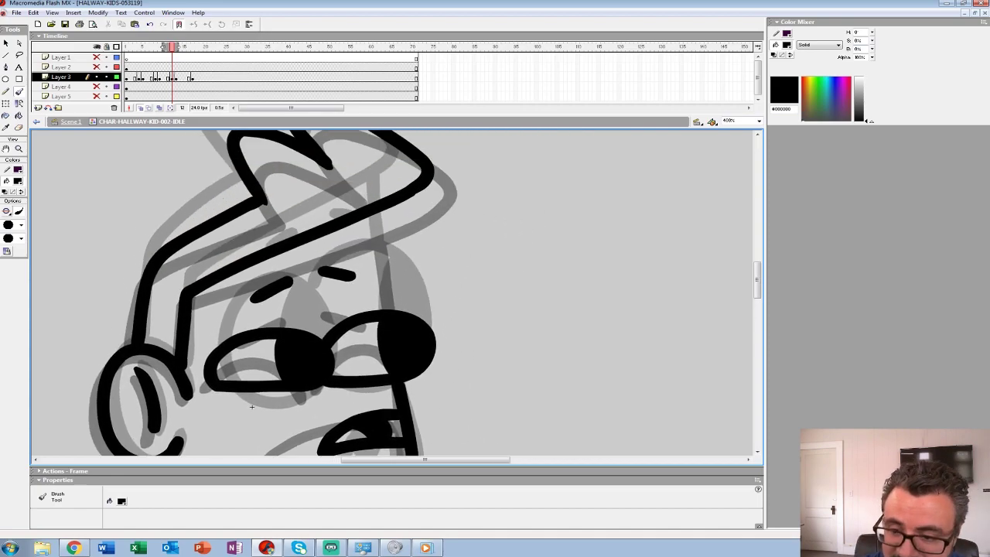
pyautogui.moveTo(371, 210); pyautogui.dragTo(393, 310)
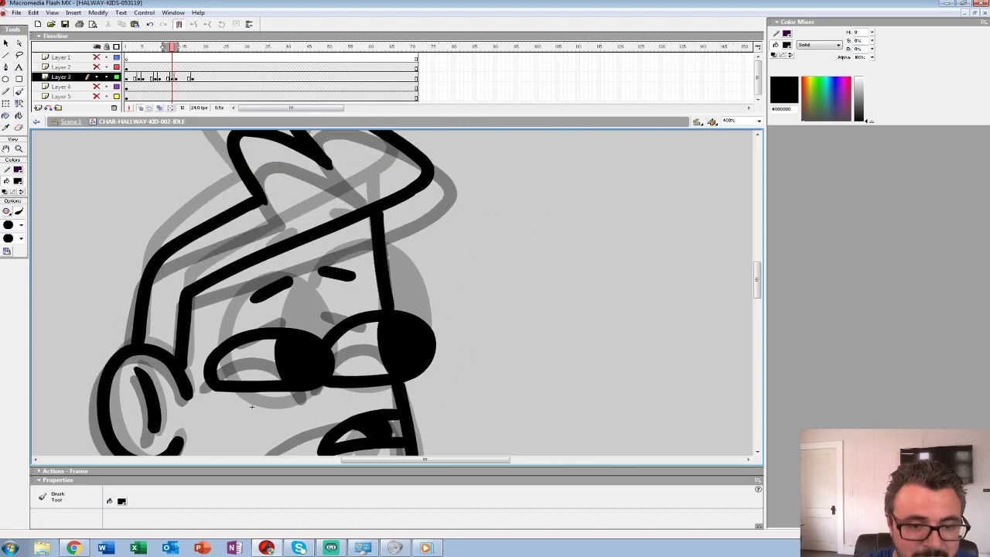
# Play back the inked head animation from its early frames and scrub to frame 16 to check the motion
pyautogui.press('z')
pyautogui.keyDown('alt'); pyautogui.click(351, 252); pyautogui.keyUp('alt')
pyautogui.keyDown('alt'); pyautogui.click(351, 252); pyautogui.keyUp('alt')
pyautogui.keyDown('alt'); pyautogui.click(352, 252); pyautogui.keyUp('alt')
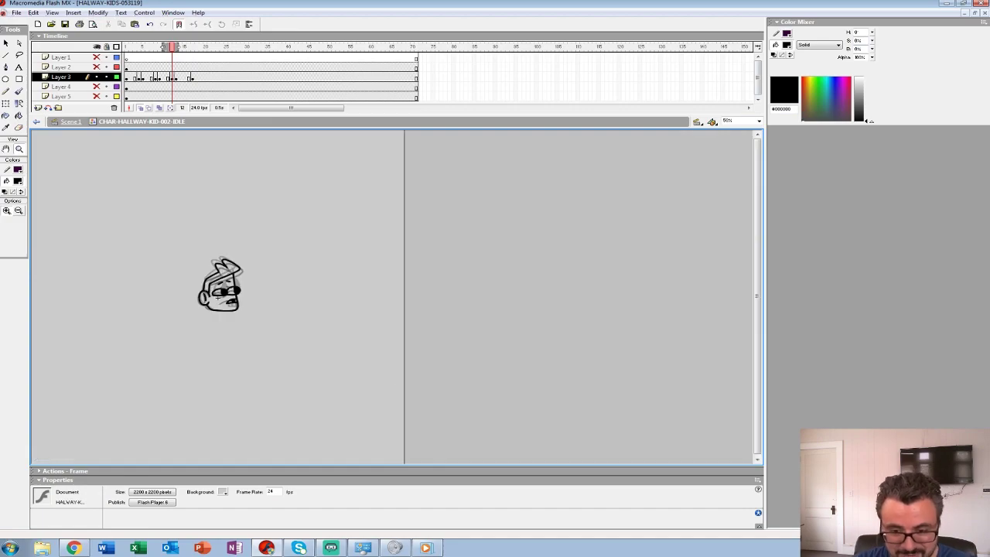
pyautogui.click(135, 67)
pyautogui.press('Return')
pyautogui.click(135, 68)
pyautogui.press('Return')
pyautogui.moveTo(176, 68)
pyautogui.mouseDown()
pyautogui.moveTo(135, 68)
pyautogui.moveTo(189, 67)
pyautogui.mouseUp()
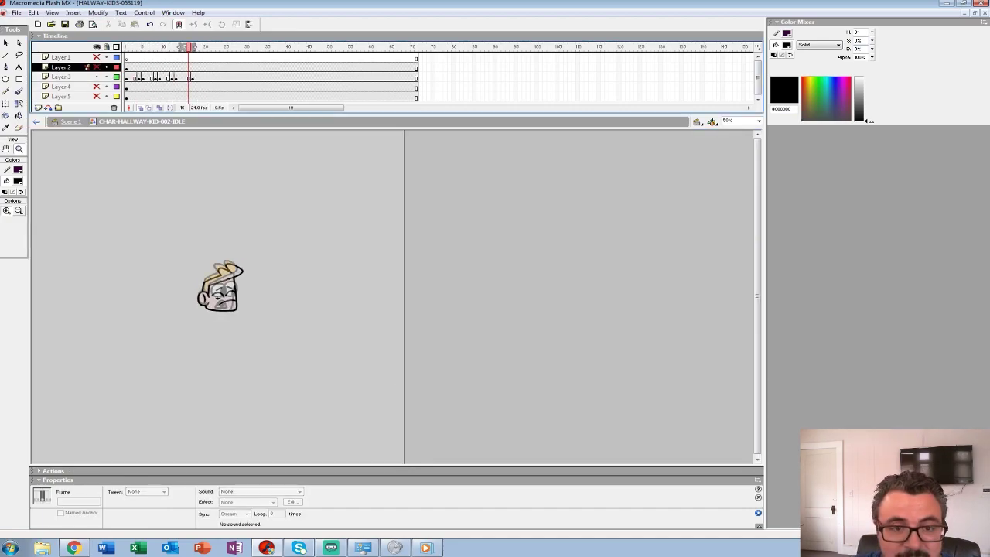
# Open the tt-anim-001 animation file from the tiny town folder on the WORK drive
pyautogui.click(16, 13)
pyautogui.click(28, 43)
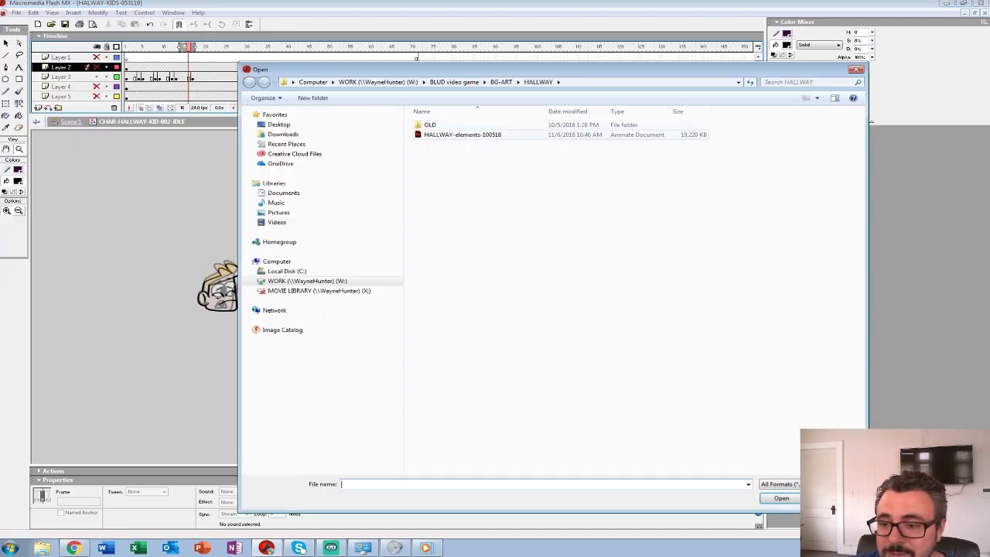
pyautogui.click(377, 82)
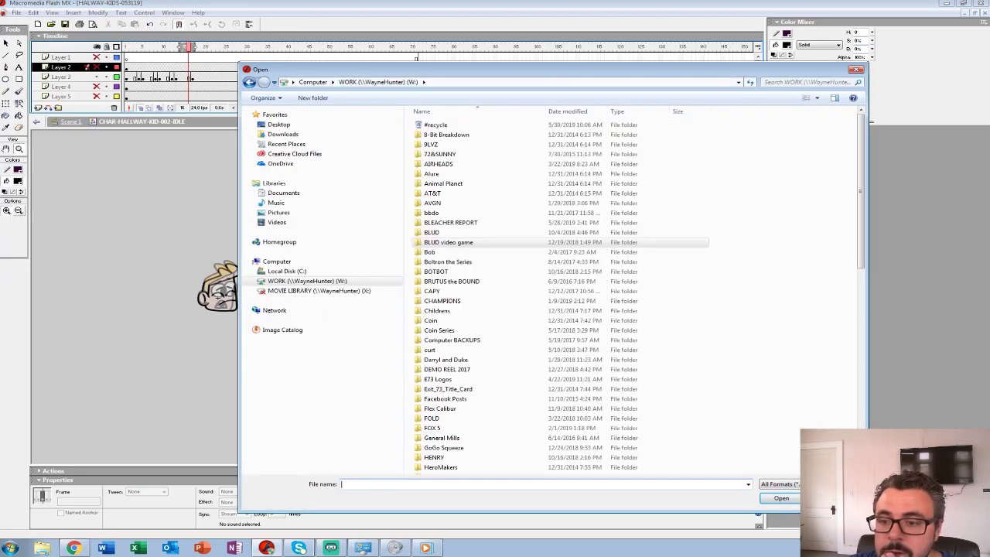
pyautogui.moveTo(860, 123); pyautogui.dragTo(861, 302)
pyautogui.doubleClick(437, 422)
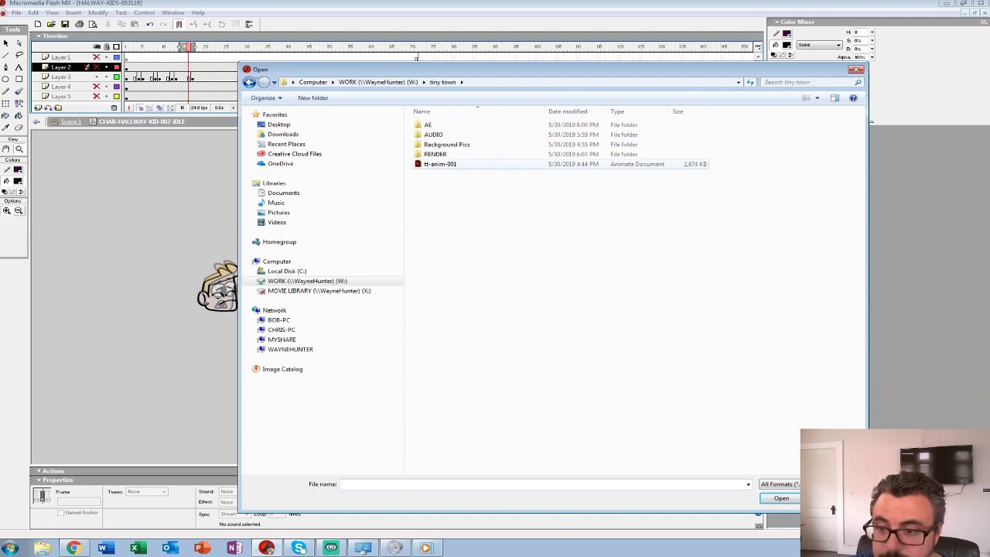
pyautogui.doubleClick(440, 164)
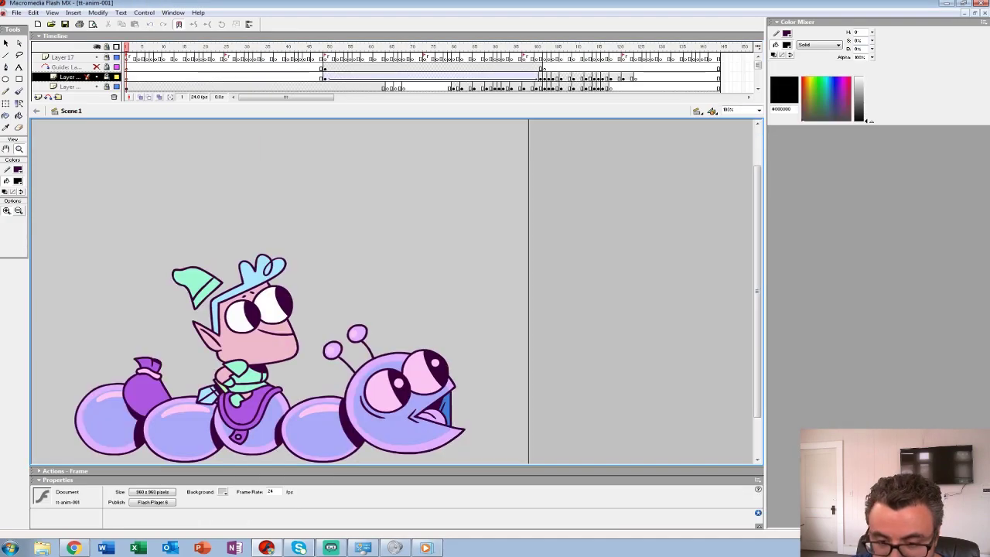
# Examine the elf riding the caterpillar up close and play the tt-anim-001 scene from frame 1
pyautogui.hotkey('ctrl', '-')
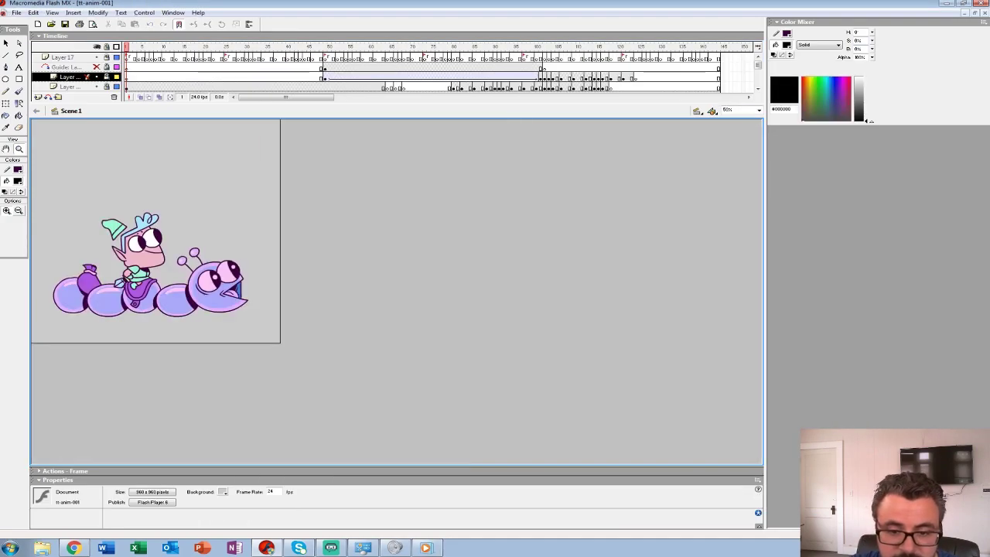
pyautogui.hotkey('ctrl', '=')
pyautogui.hotkey('ctrl', '=')
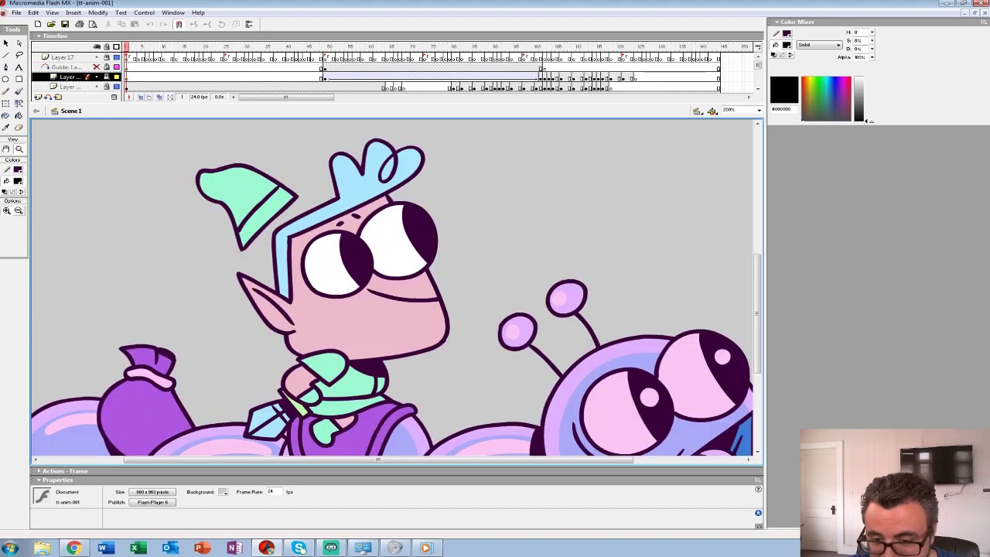
pyautogui.hotkey('ctrl', '-')
pyautogui.hotkey('ctrl', '-')
pyautogui.press('Return')
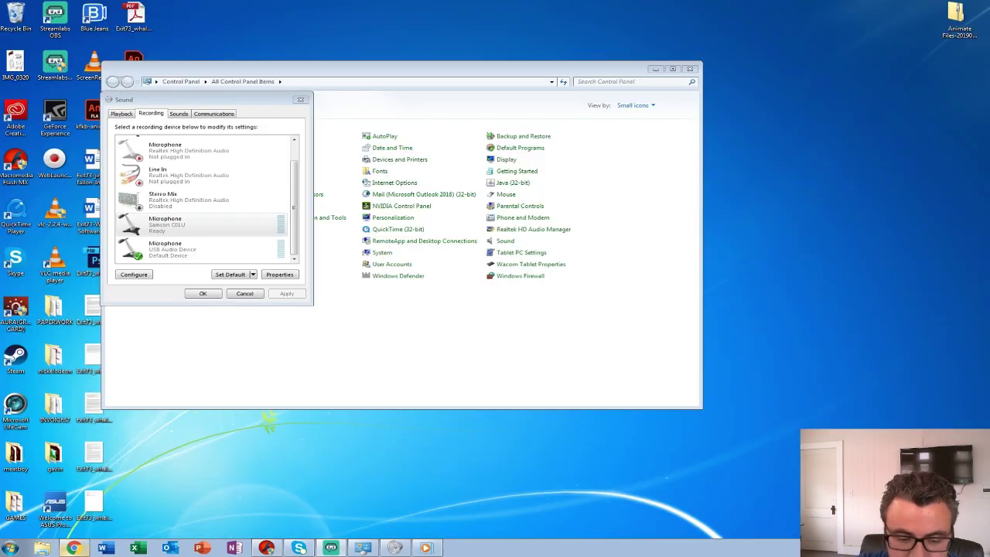
# Switch to Windows Explorer and view the Tiny Town FINAL video from the tiny town RENDER folder on the WORK drive
pyautogui.click(42, 547)
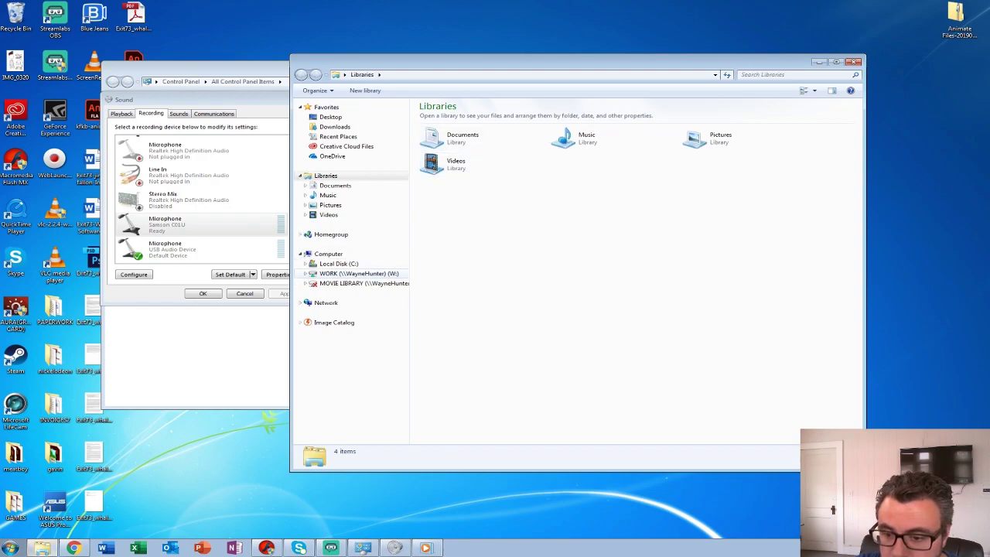
pyautogui.click(358, 273)
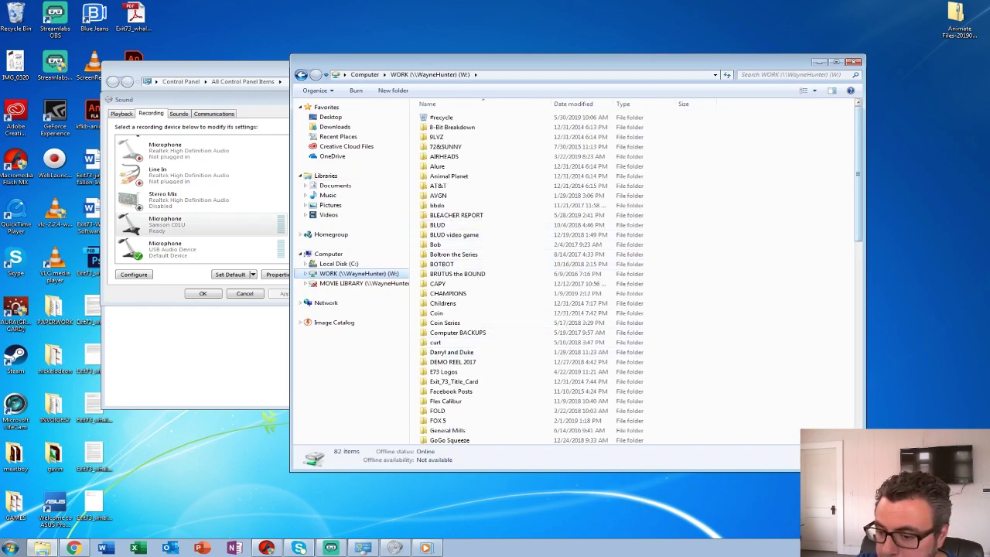
pyautogui.scroll(-16, 642, 278)
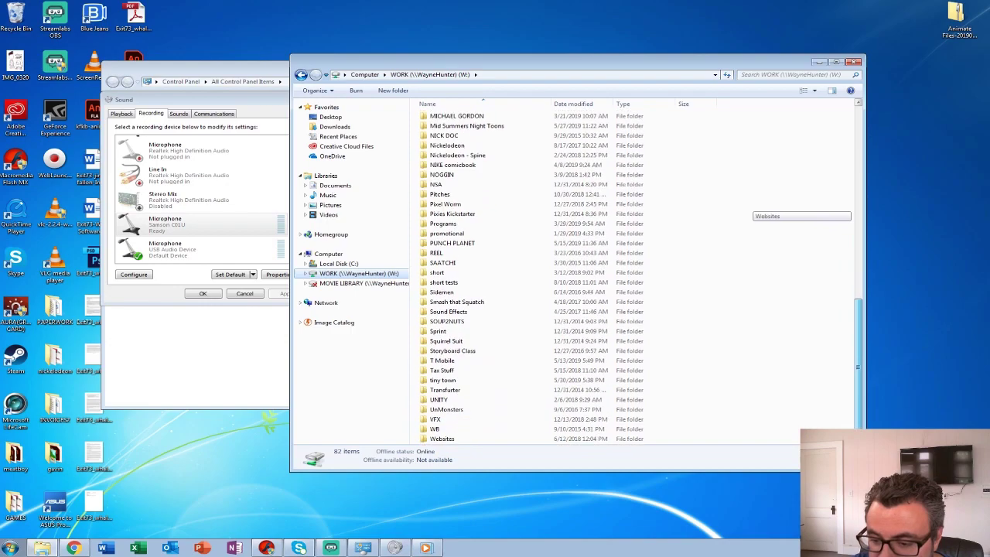
pyautogui.doubleClick(443, 380)
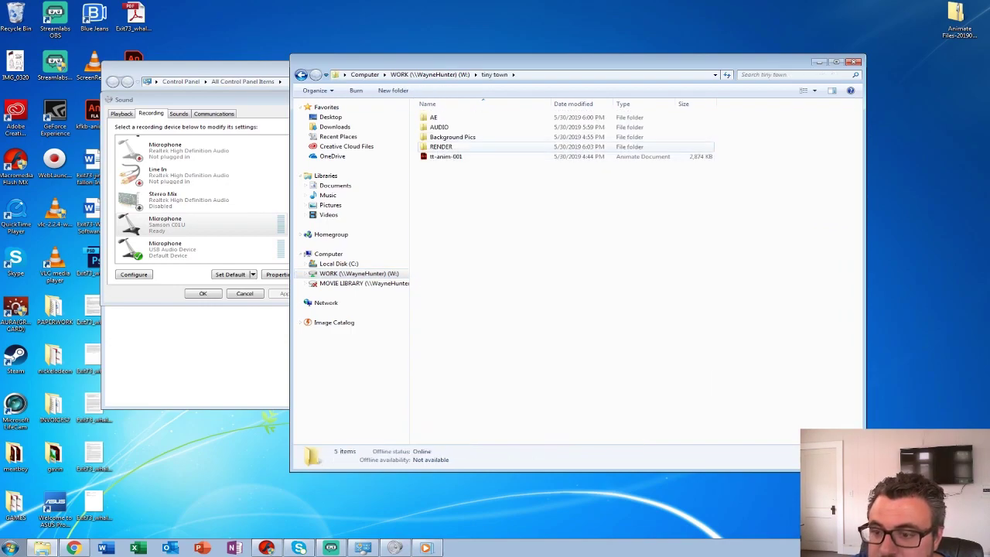
pyautogui.click(441, 147)
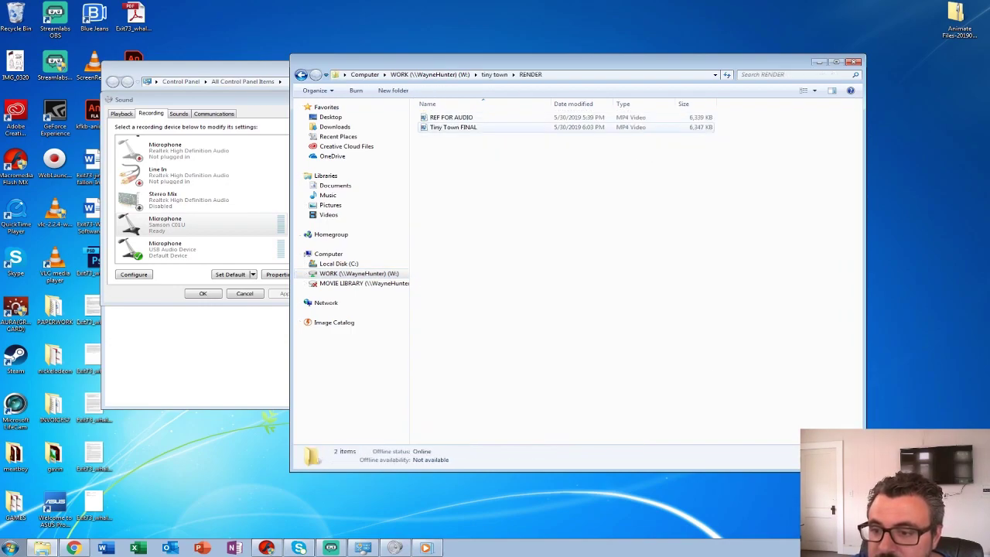
pyautogui.click(453, 128)
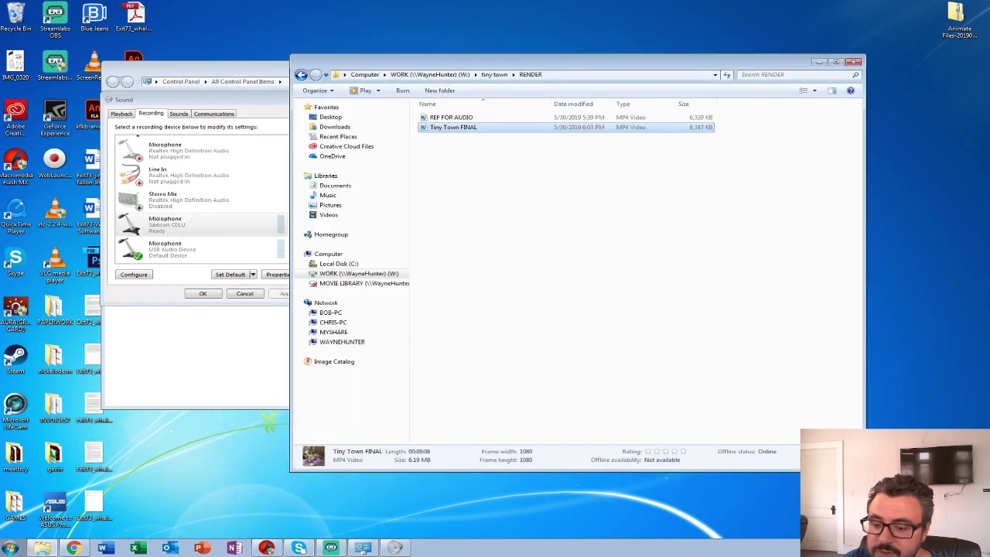
# Switch to Macromedia Flash MX, close the tt-anim-001 document and play the hallway kid's head animation from frame 1
pyautogui.click(267, 547)
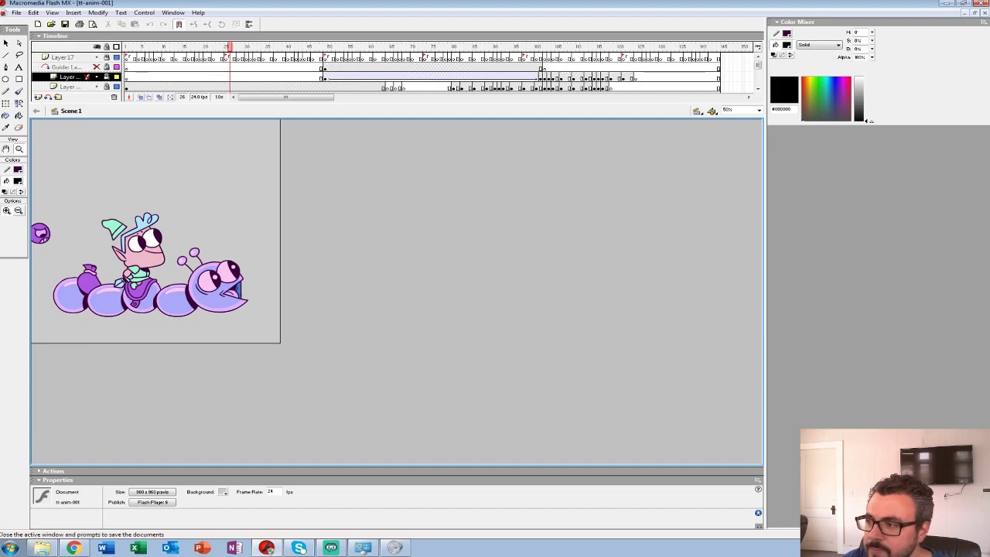
pyautogui.click(985, 14)
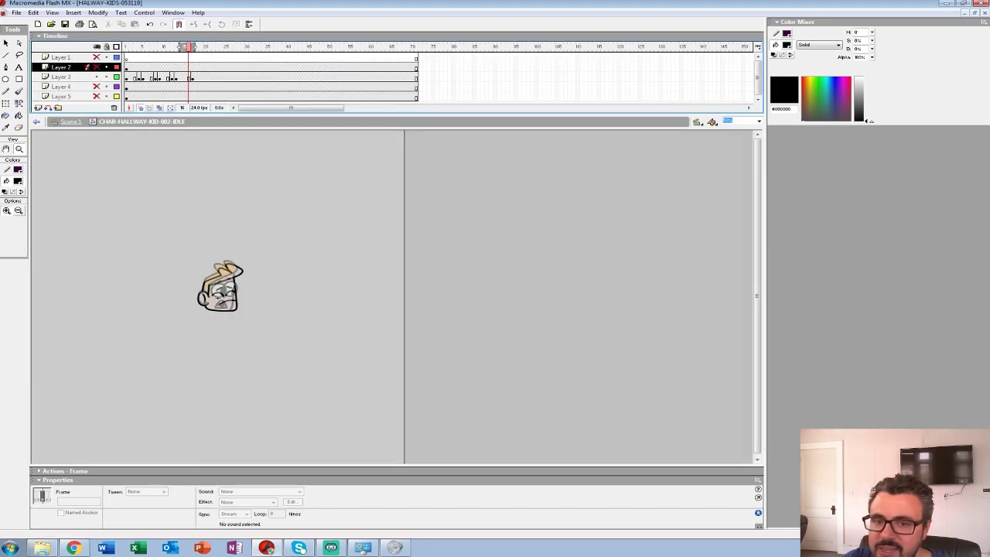
pyautogui.click(127, 77)
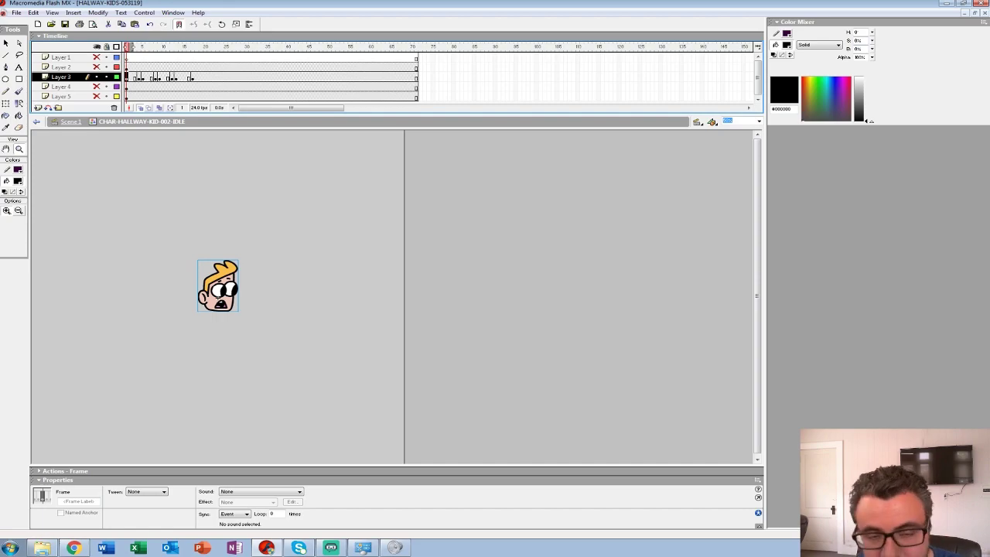
pyautogui.press('Return')
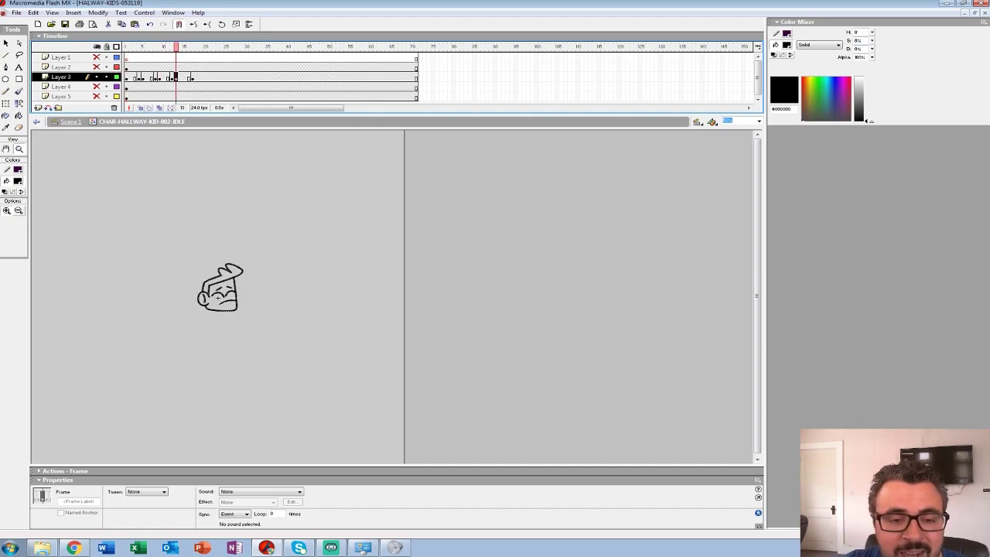
# Insert a blank keyframe at frame 16 of Layer 3 and turn on onion skinning
pyautogui.click(224, 301)
pyautogui.click(379, 276)
pyautogui.moveTo(379, 276); pyautogui.dragTo(258, 281)
pyautogui.press(',')
pyautogui.press(',')
pyautogui.press('.')
pyautogui.press('.')
pyautogui.press('.')
pyautogui.press('.')
pyautogui.press('.')
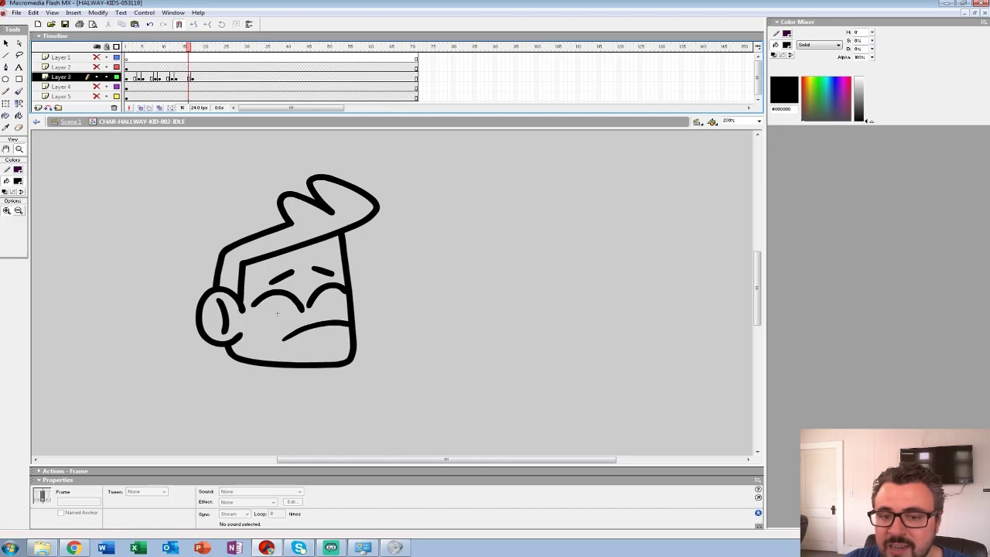
pyautogui.press('F7')
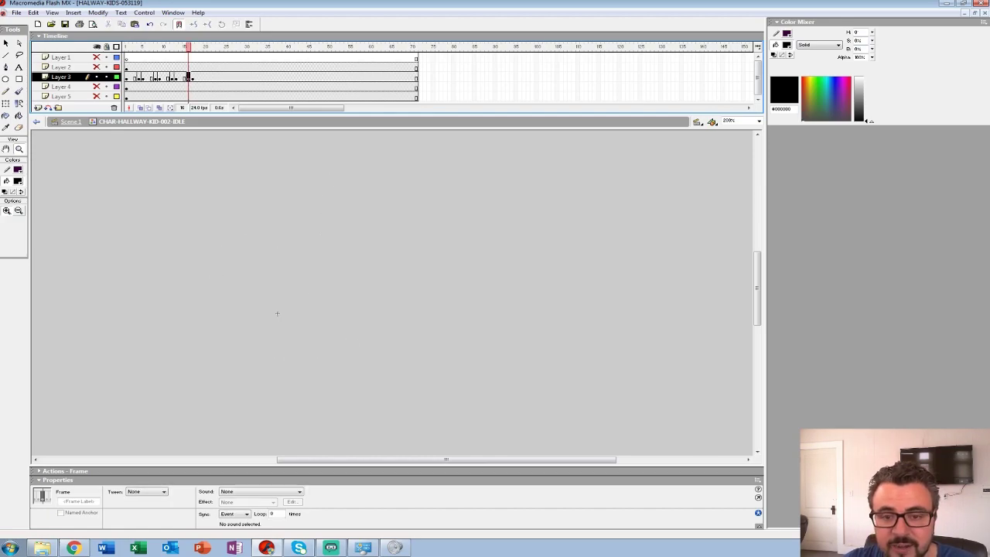
pyautogui.hotkey('alt', 'shift', 'o')
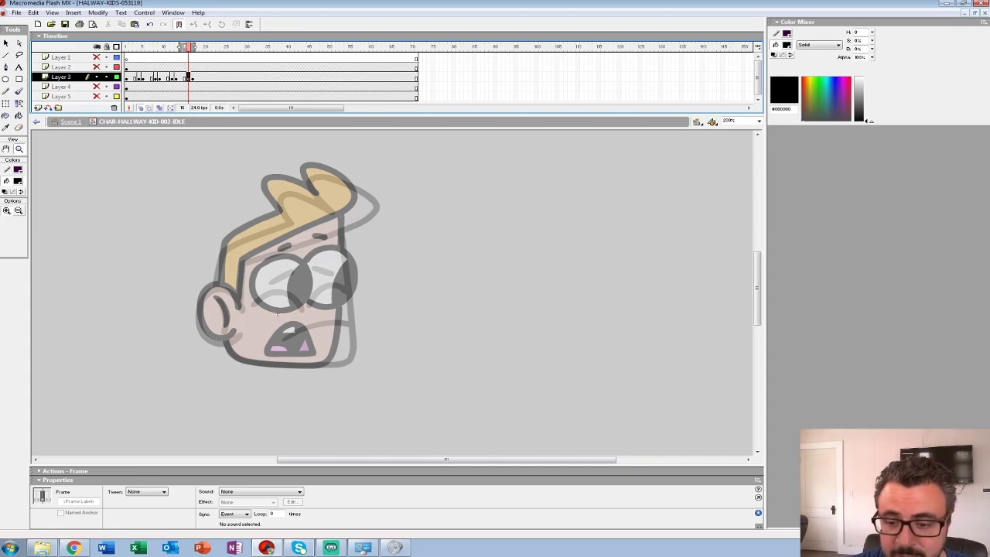
# Ink the half-closed eyes and eyebrows on frame 16 with the black brush, between the onion-skinned poses
pyautogui.click(277, 313)
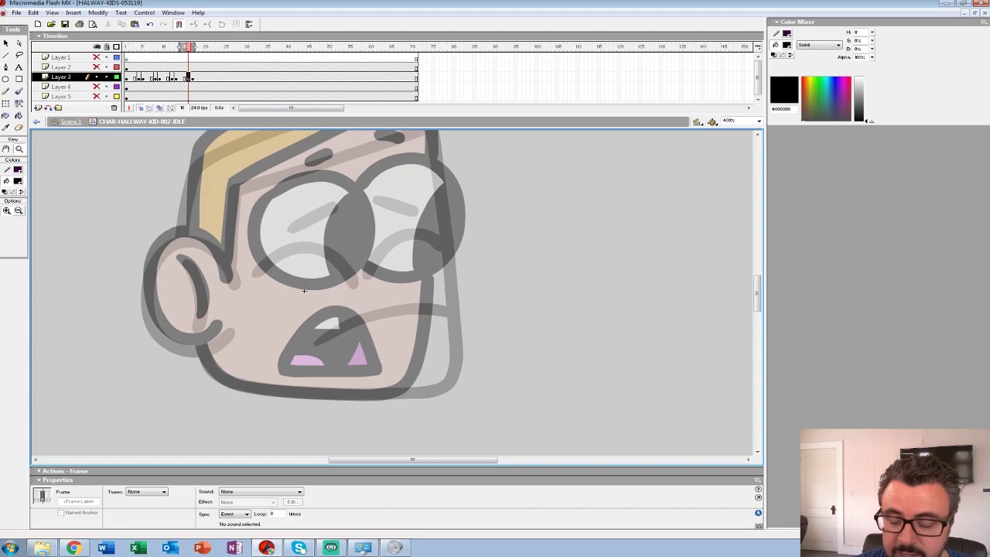
pyautogui.press('b')
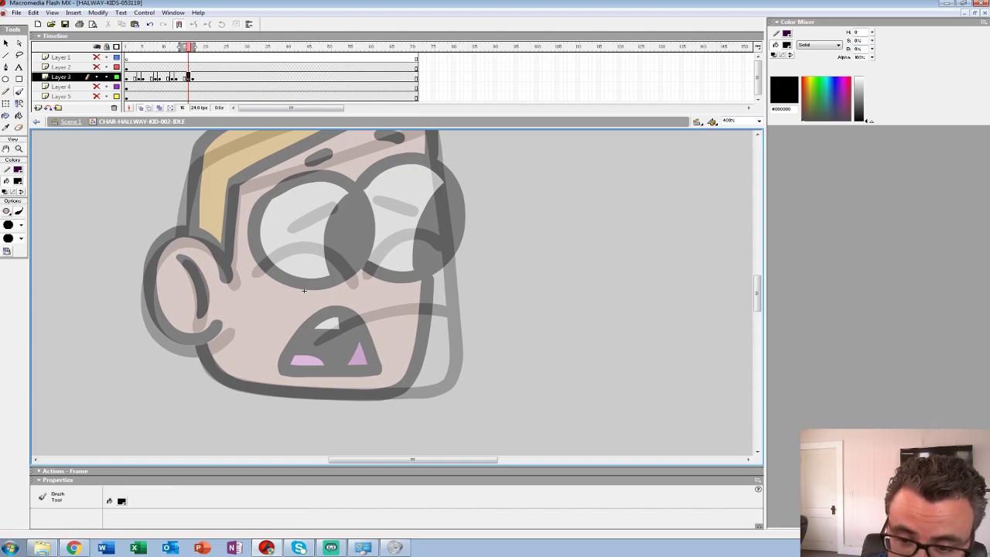
pyautogui.moveTo(276, 230)
pyautogui.mouseDown()
pyautogui.moveTo(250, 268)
pyautogui.moveTo(266, 280)
pyautogui.moveTo(358, 280)
pyautogui.moveTo(375, 258)
pyautogui.moveTo(345, 228)
pyautogui.moveTo(309, 221)
pyautogui.moveTo(263, 246)
pyautogui.mouseUp()
pyautogui.moveTo(333, 224)
pyautogui.mouseDown()
pyautogui.moveTo(332, 272)
pyautogui.moveTo(457, 267)
pyautogui.moveTo(446, 215)
pyautogui.moveTo(363, 241)
pyautogui.mouseUp()
pyautogui.moveTo(423, 209); pyautogui.dragTo(418, 267)
pyautogui.moveTo(364, 232)
pyautogui.mouseDown()
pyautogui.moveTo(376, 315)
pyautogui.moveTo(386, 308)
pyautogui.mouseUp()
pyautogui.moveTo(324, 271); pyautogui.dragTo(350, 259)
pyautogui.moveTo(327, 367); pyautogui.dragTo(454, 246)
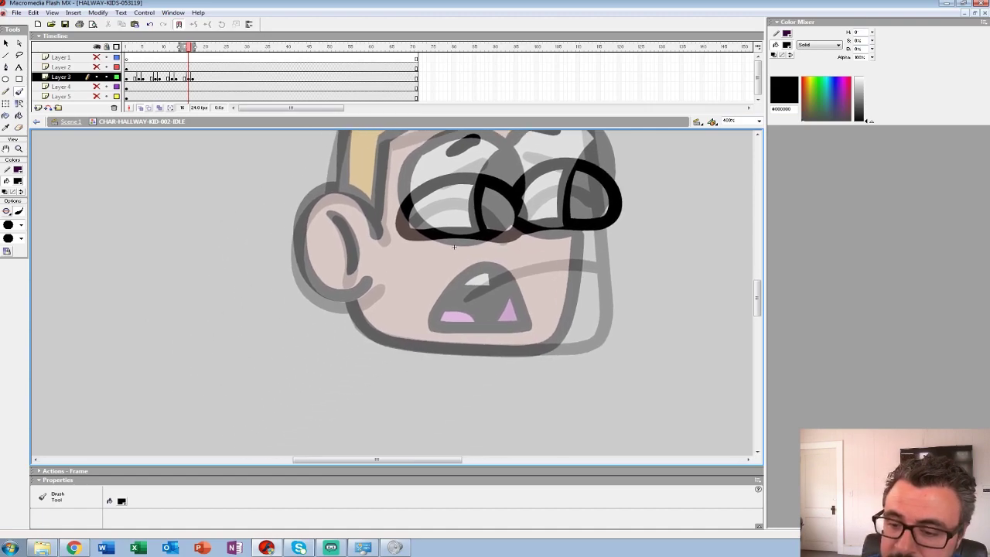
# Ink the ear with its inner fold and the jawline of the frame 16 head
pyautogui.moveTo(382, 234)
pyautogui.mouseDown()
pyautogui.moveTo(337, 192)
pyautogui.moveTo(303, 221)
pyautogui.moveTo(297, 246)
pyautogui.moveTo(312, 279)
pyautogui.moveTo(335, 300)
pyautogui.moveTo(370, 283)
pyautogui.mouseUp()
pyautogui.moveTo(334, 216); pyautogui.dragTo(351, 271)
pyautogui.moveTo(454, 247); pyautogui.dragTo(327, 181)
pyautogui.moveTo(462, 164)
pyautogui.mouseDown()
pyautogui.moveTo(461, 243)
pyautogui.moveTo(430, 283)
pyautogui.moveTo(275, 279)
pyautogui.moveTo(225, 240)
pyautogui.moveTo(256, 257)
pyautogui.moveTo(198, 264)
pyautogui.mouseUp()
# Brush in the slightly open, slanted mouth on frame 16, undoing stray strokes
pyautogui.moveTo(270, 269)
pyautogui.mouseDown()
pyautogui.moveTo(329, 224)
pyautogui.moveTo(379, 257)
pyautogui.mouseUp()
pyautogui.hotkey('ctrl', 'z')
pyautogui.click(181, 76)
pyautogui.press('.')
pyautogui.press('.')
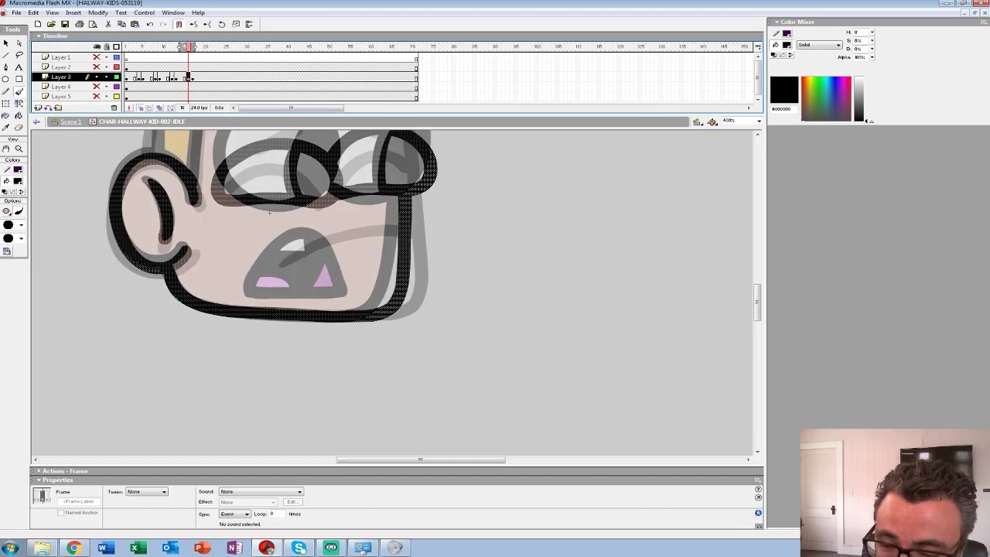
pyautogui.moveTo(286, 270)
pyautogui.mouseDown()
pyautogui.moveTo(359, 230)
pyautogui.moveTo(391, 263)
pyautogui.moveTo(287, 270)
pyautogui.mouseUp()
pyautogui.moveTo(439, 178); pyautogui.dragTo(439, 346)
pyautogui.hotkey('ctrl', 'z')
# Ink the hair outline, hairline and forehead edge of the frame 16 head between the two onion-skinned poses
pyautogui.moveTo(269, 212); pyautogui.dragTo(335, 452)
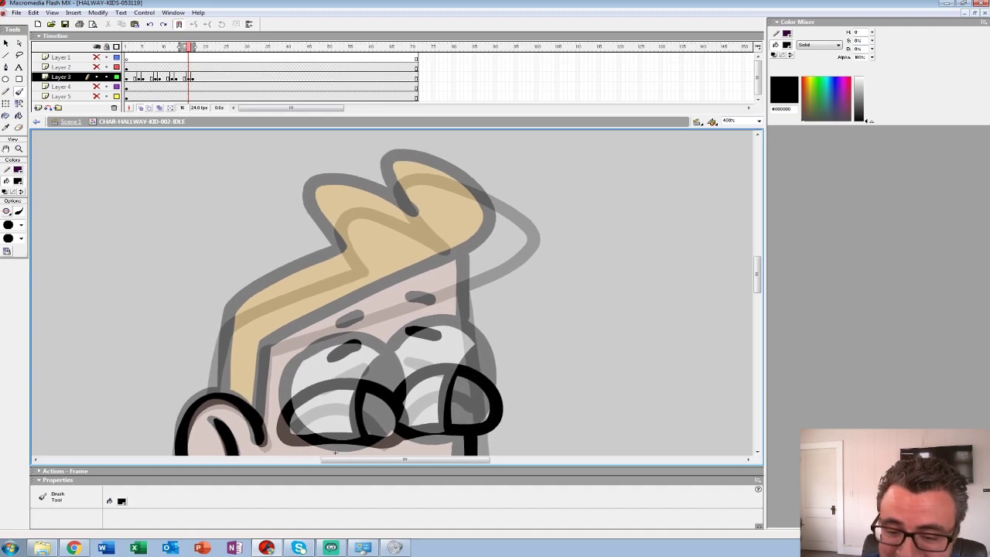
pyautogui.moveTo(267, 344); pyautogui.dragTo(423, 276)
pyautogui.hotkey('ctrl', 'z')
pyautogui.moveTo(268, 345)
pyautogui.mouseDown()
pyautogui.moveTo(495, 250)
pyautogui.moveTo(513, 222)
pyautogui.moveTo(485, 192)
pyautogui.moveTo(430, 169)
pyautogui.moveTo(395, 169)
pyautogui.moveTo(399, 196)
pyautogui.moveTo(424, 225)
pyautogui.moveTo(337, 197)
pyautogui.moveTo(325, 218)
pyautogui.moveTo(352, 259)
pyautogui.mouseUp()
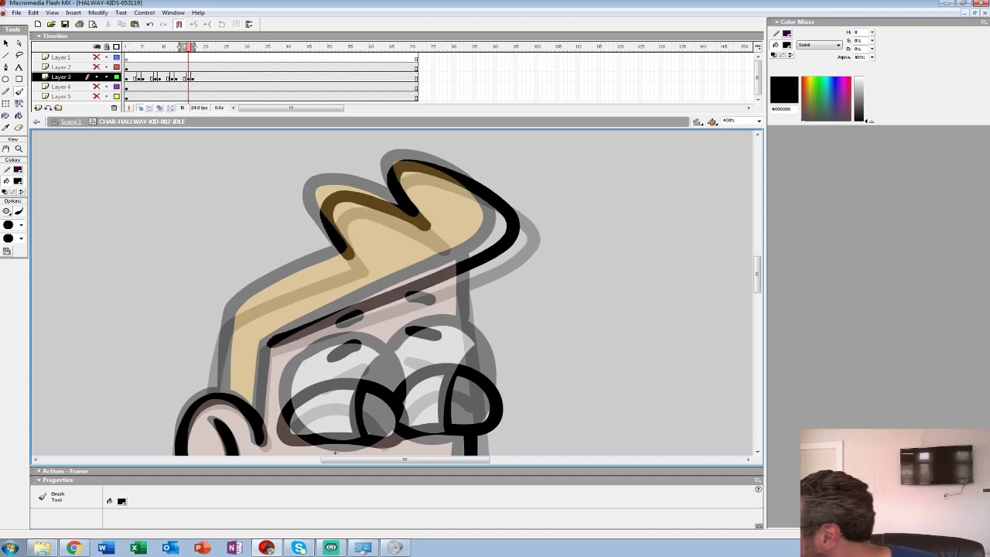
pyautogui.moveTo(335, 452)
pyautogui.mouseDown()
pyautogui.moveTo(384, 425)
pyautogui.moveTo(421, 376)
pyautogui.mouseUp()
pyautogui.moveTo(439, 181)
pyautogui.mouseDown()
pyautogui.moveTo(322, 232)
pyautogui.moveTo(306, 255)
pyautogui.moveTo(303, 313)
pyautogui.mouseUp()
pyautogui.moveTo(358, 269); pyautogui.dragTo(344, 338)
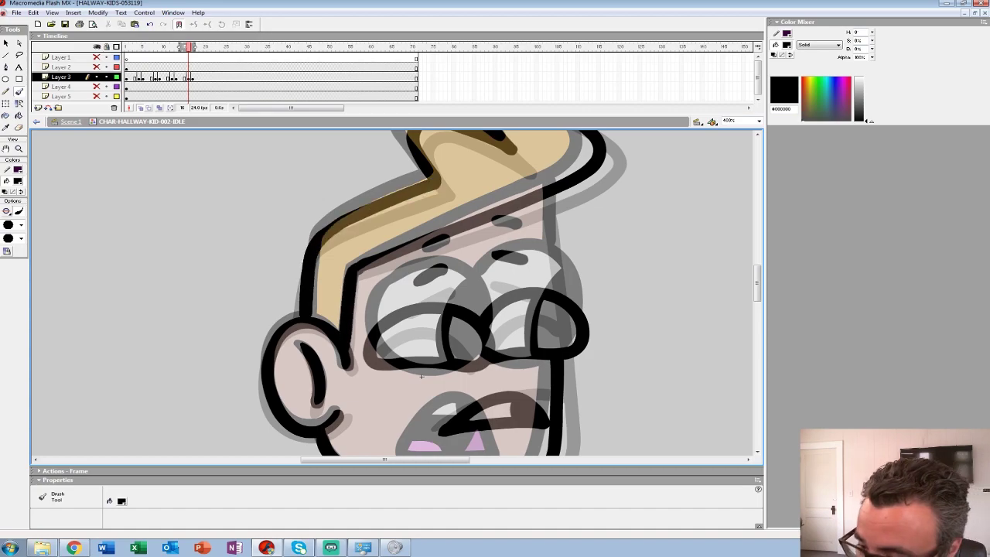
# Turn off onion skinning and fill both pupils of the frame 16 head with black
pyautogui.moveTo(421, 375); pyautogui.dragTo(248, 289)
pyautogui.press('z')
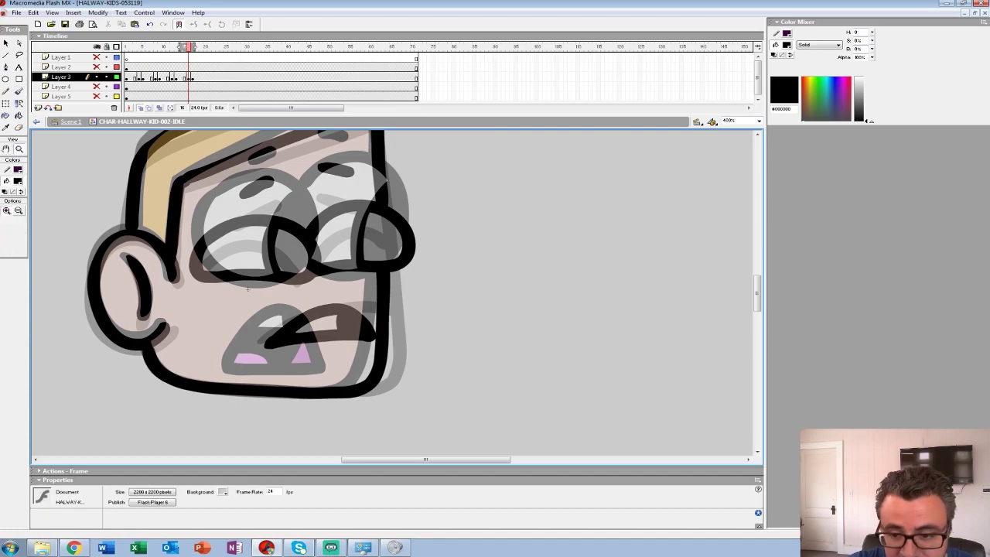
pyautogui.keyDown('alt'); pyautogui.click(293, 304); pyautogui.keyUp('alt')
pyautogui.click(140, 107)
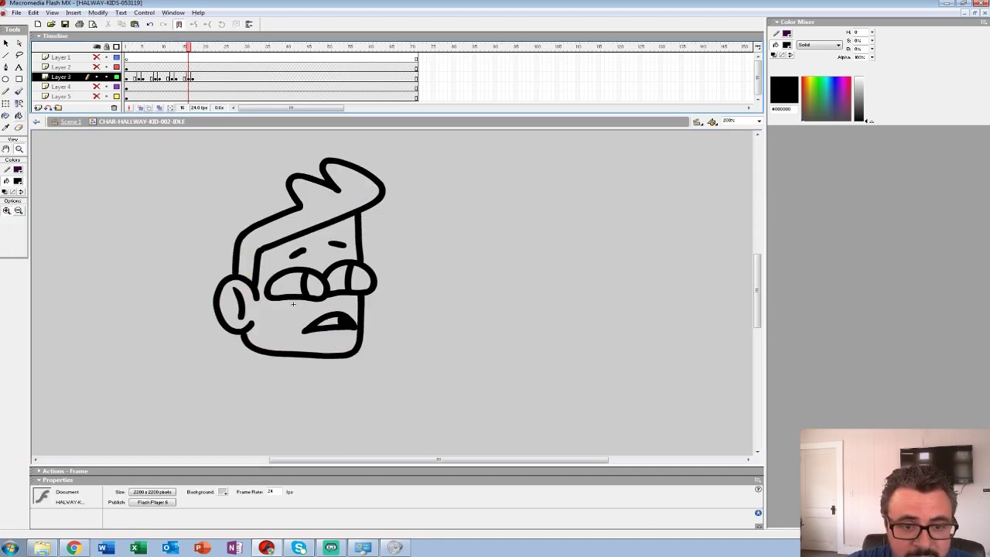
pyautogui.press('k')
pyautogui.click(316, 285)
pyautogui.click(361, 278)
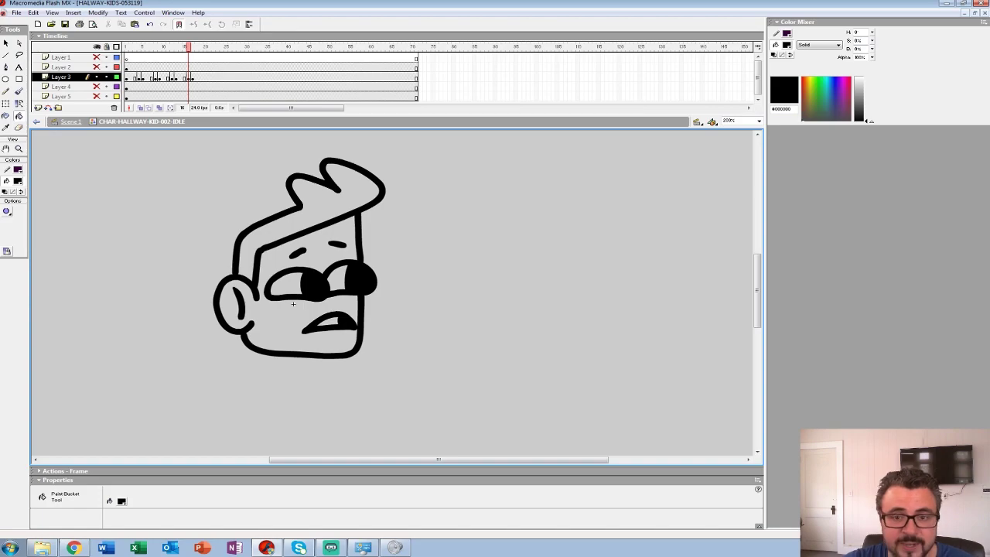
# Play the head animation and step back and forth through its first frames to check the motion
pyautogui.press('Return')
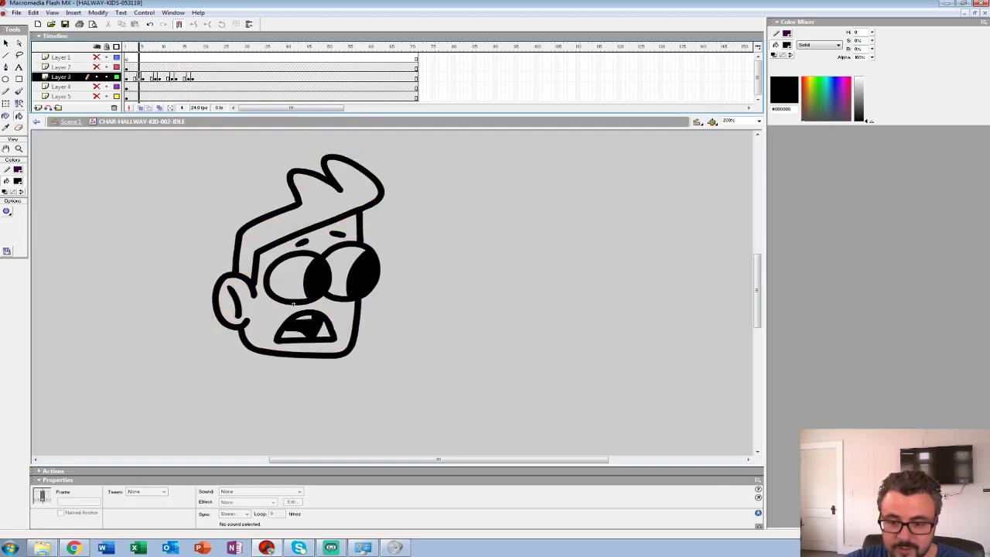
pyautogui.press('Return')
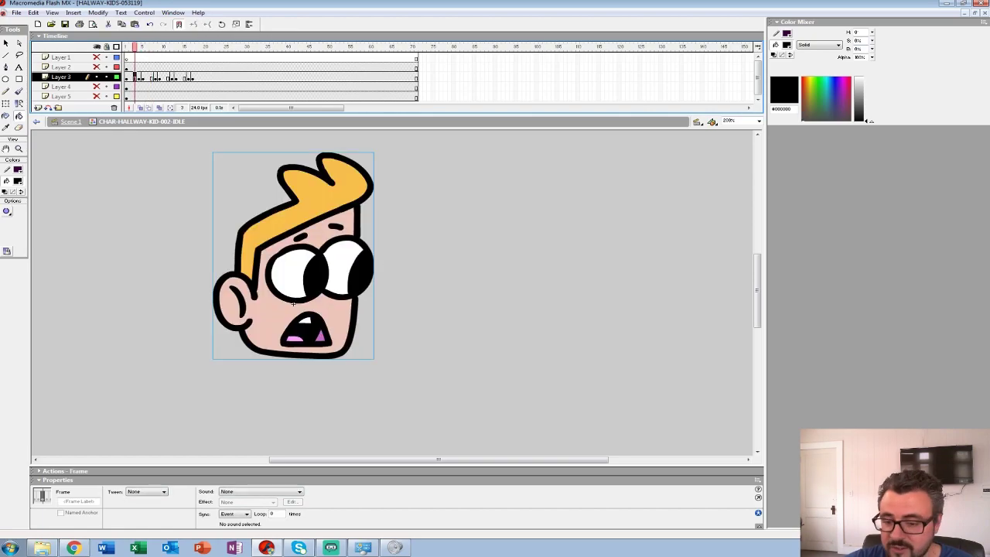
pyautogui.press('.')
pyautogui.press('.')
pyautogui.press('.')
pyautogui.press('.')
pyautogui.press('.')
pyautogui.press('.')
pyautogui.press(',')
pyautogui.press(',')
pyautogui.press(',')
pyautogui.press(',')
pyautogui.press(',')
pyautogui.press(',')
pyautogui.press('.')
pyautogui.press('.')
pyautogui.press('.')
pyautogui.press('.')
pyautogui.press(',')
pyautogui.press(',')
pyautogui.press(',')
pyautogui.press(',')
pyautogui.press(',')
# Insert a blank keyframe at frame 3 of Layer 3 and turn on onion skinning
pyautogui.press('.')
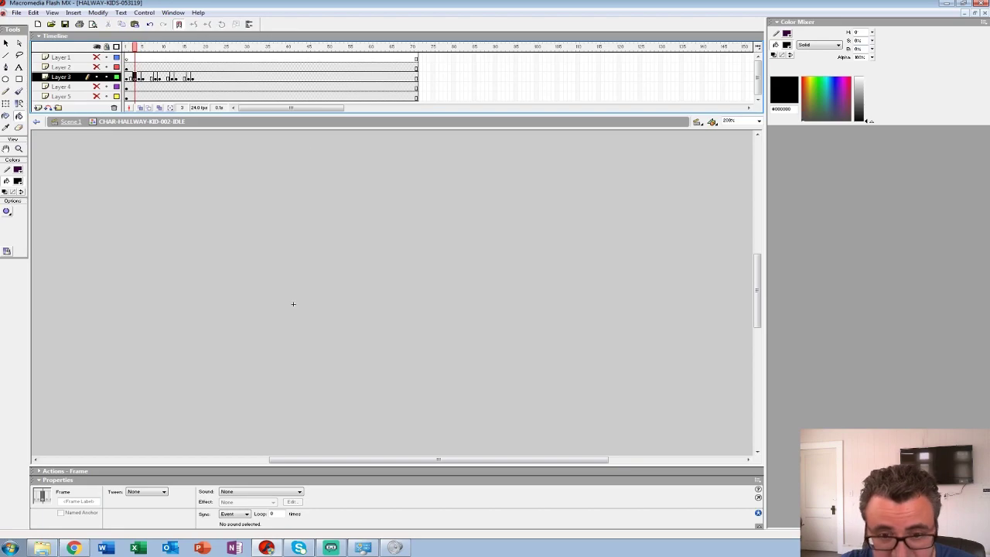
pyautogui.hotkey('alt', 'shift', 'o')
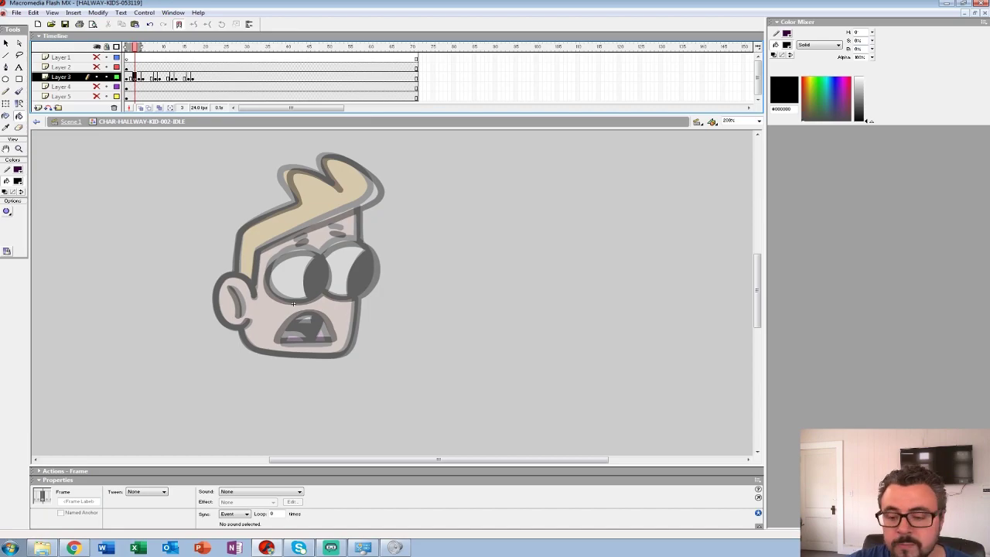
pyautogui.press('z')
pyautogui.click(273, 336)
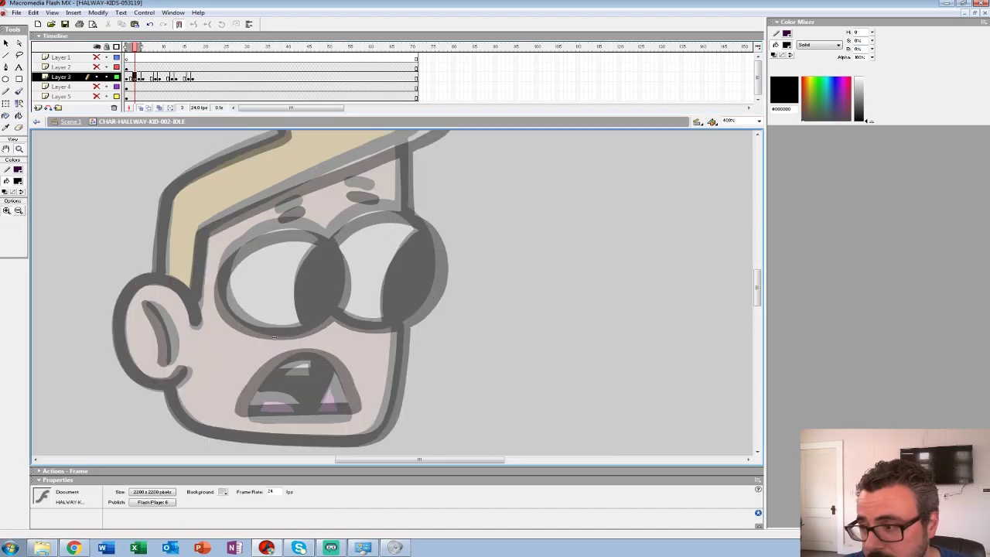
pyautogui.moveTo(273, 336); pyautogui.dragTo(342, 309)
# Ink both wide-open eyes, the pupil edges and the eyebrows on frame 3 with the black brush
pyautogui.press('b')
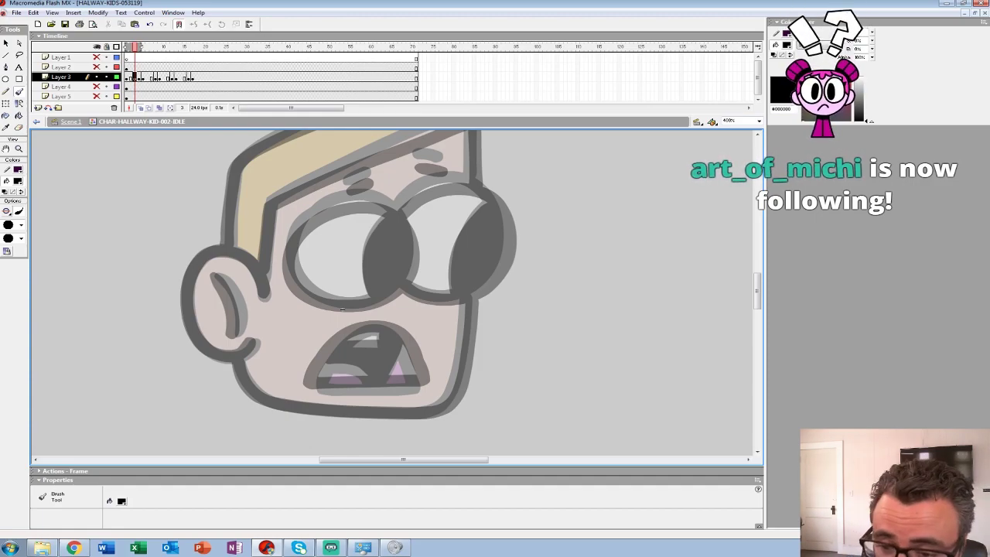
pyautogui.moveTo(310, 219)
pyautogui.mouseDown()
pyautogui.moveTo(292, 255)
pyautogui.moveTo(310, 295)
pyautogui.moveTo(353, 303)
pyautogui.moveTo(394, 289)
pyautogui.moveTo(412, 251)
pyautogui.moveTo(388, 208)
pyautogui.moveTo(363, 201)
pyautogui.moveTo(388, 217)
pyautogui.moveTo(373, 241)
pyautogui.moveTo(377, 294)
pyautogui.moveTo(295, 308)
pyautogui.moveTo(361, 297)
pyautogui.moveTo(380, 256)
pyautogui.moveTo(375, 225)
pyautogui.moveTo(357, 206)
pyautogui.moveTo(323, 199)
pyautogui.moveTo(274, 229)
pyautogui.mouseUp()
pyautogui.moveTo(363, 219)
pyautogui.mouseDown()
pyautogui.moveTo(336, 267)
pyautogui.moveTo(328, 303)
pyautogui.mouseUp()
pyautogui.moveTo(223, 203); pyautogui.dragTo(243, 193)
pyautogui.moveTo(296, 177); pyautogui.dragTo(316, 182)
# Ink the open mouth with its dark interior, teeth and tongue shapes on frame 3
pyautogui.moveTo(294, 310); pyautogui.dragTo(381, 209)
pyautogui.moveTo(272, 301)
pyautogui.mouseDown()
pyautogui.moveTo(305, 255)
pyautogui.moveTo(325, 247)
pyautogui.moveTo(364, 258)
pyautogui.moveTo(386, 300)
pyautogui.moveTo(275, 303)
pyautogui.mouseUp()
pyautogui.moveTo(356, 260)
pyautogui.mouseDown()
pyautogui.moveTo(312, 263)
pyautogui.moveTo(350, 268)
pyautogui.moveTo(288, 284)
pyautogui.moveTo(345, 276)
pyautogui.moveTo(353, 285)
pyautogui.moveTo(295, 279)
pyautogui.mouseUp()
# Ink the jawline and the ear with its inner fold on the frame 3 head
pyautogui.moveTo(303, 226); pyautogui.dragTo(302, 206)
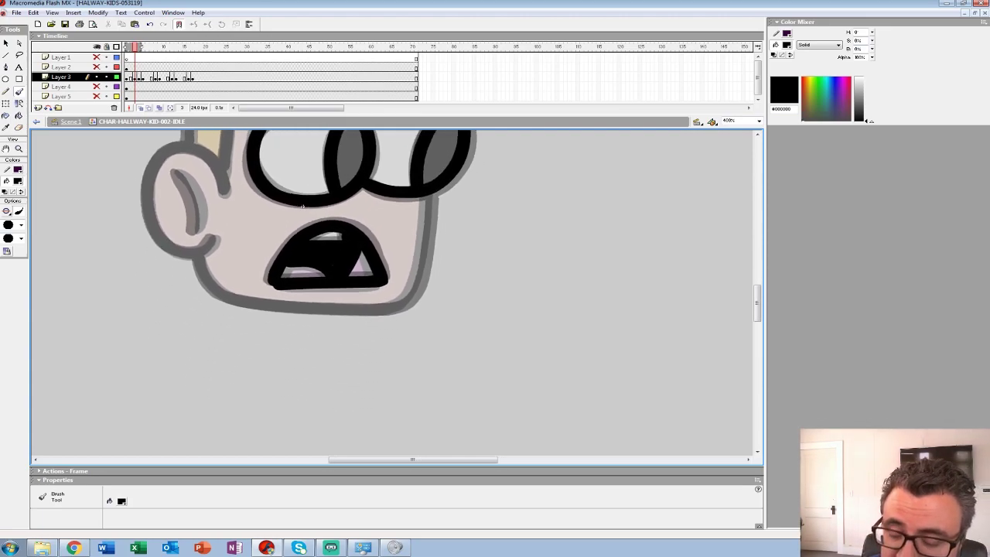
pyautogui.moveTo(428, 195)
pyautogui.mouseDown()
pyautogui.moveTo(418, 293)
pyautogui.moveTo(390, 311)
pyautogui.moveTo(247, 303)
pyautogui.moveTo(206, 278)
pyautogui.moveTo(201, 255)
pyautogui.mouseUp()
pyautogui.moveTo(302, 206); pyautogui.dragTo(439, 292)
pyautogui.moveTo(360, 279)
pyautogui.mouseDown()
pyautogui.moveTo(363, 270)
pyautogui.moveTo(323, 230)
pyautogui.moveTo(286, 255)
pyautogui.moveTo(284, 292)
pyautogui.moveTo(309, 332)
pyautogui.moveTo(340, 340)
pyautogui.moveTo(352, 323)
pyautogui.mouseUp()
pyautogui.moveTo(311, 256)
pyautogui.mouseDown()
pyautogui.moveTo(325, 272)
pyautogui.moveTo(330, 317)
pyautogui.mouseUp()
# Ink the hair outline, hairline and forehead edge of the frame 3 head following the onion-skinned poses
pyautogui.moveTo(432, 216)
pyautogui.mouseDown()
pyautogui.moveTo(371, 340)
pyautogui.moveTo(334, 402)
pyautogui.moveTo(327, 396)
pyautogui.mouseUp()
pyautogui.moveTo(453, 277)
pyautogui.mouseDown()
pyautogui.moveTo(501, 245)
pyautogui.moveTo(495, 228)
pyautogui.moveTo(471, 202)
pyautogui.moveTo(395, 173)
pyautogui.moveTo(384, 186)
pyautogui.moveTo(416, 232)
pyautogui.moveTo(360, 205)
pyautogui.moveTo(321, 203)
pyautogui.moveTo(318, 222)
pyautogui.moveTo(341, 264)
pyautogui.mouseUp()
pyautogui.moveTo(341, 265); pyautogui.dragTo(469, 177)
pyautogui.moveTo(573, 193)
pyautogui.mouseDown()
pyautogui.moveTo(384, 280)
pyautogui.moveTo(381, 342)
pyautogui.mouseUp()
pyautogui.moveTo(472, 177)
pyautogui.mouseDown()
pyautogui.moveTo(384, 212)
pyautogui.moveTo(359, 234)
pyautogui.moveTo(346, 318)
pyautogui.mouseUp()
pyautogui.moveTo(588, 232); pyautogui.dragTo(345, 263)
pyautogui.moveTo(347, 227)
pyautogui.mouseDown()
pyautogui.moveTo(350, 286)
pyautogui.moveTo(351, 256)
pyautogui.mouseUp()
# Fill the pupils of the frame 3 head with black and play the animation
pyautogui.press('k')
pyautogui.hotkey('ctrl', '-')
pyautogui.hotkey('ctrl', '-')
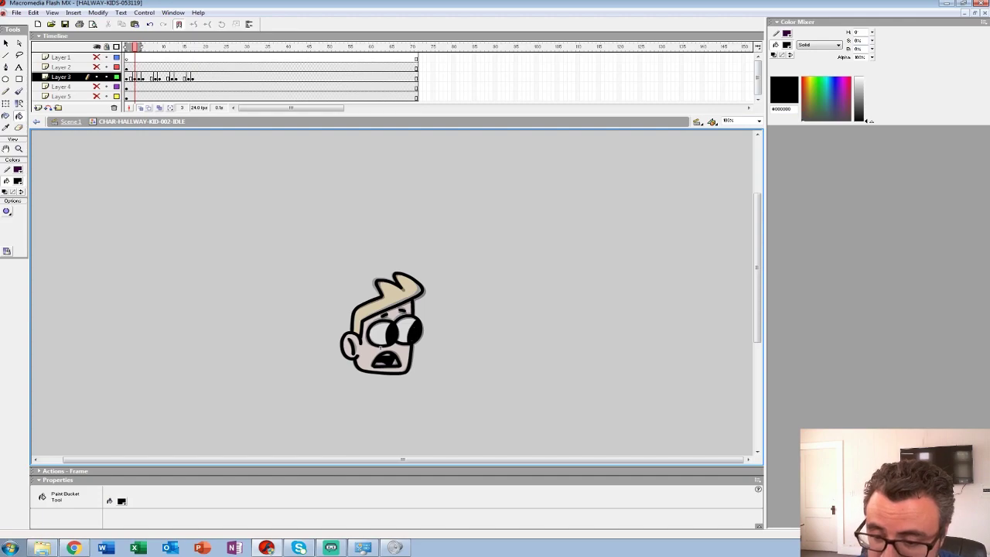
pyautogui.press('Return')
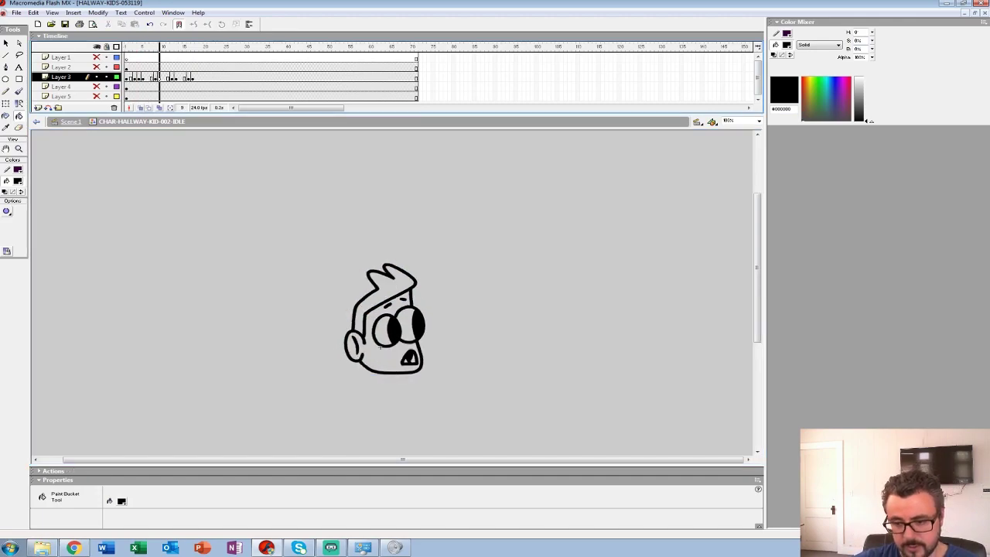
# Insert a blank keyframe at frame 7 of Layer 3 and show the neighbouring drawings with onion skinning
pyautogui.click(126, 77)
pyautogui.moveTo(128, 68); pyautogui.dragTo(195, 67)
pyautogui.click(146, 76)
pyautogui.press('.')
pyautogui.press('.')
pyautogui.press(',')
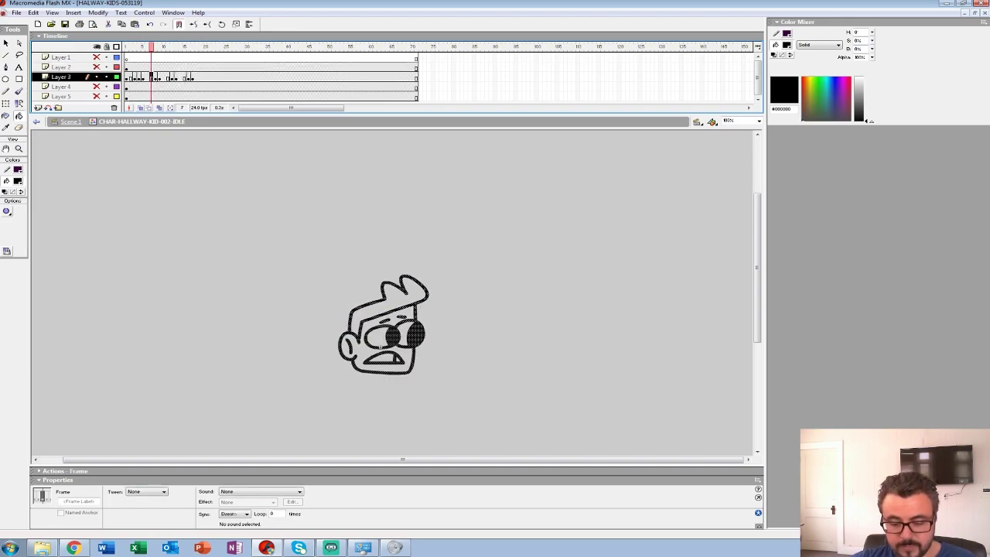
pyautogui.press('Delete')
pyautogui.hotkey('ctrl', 'z')
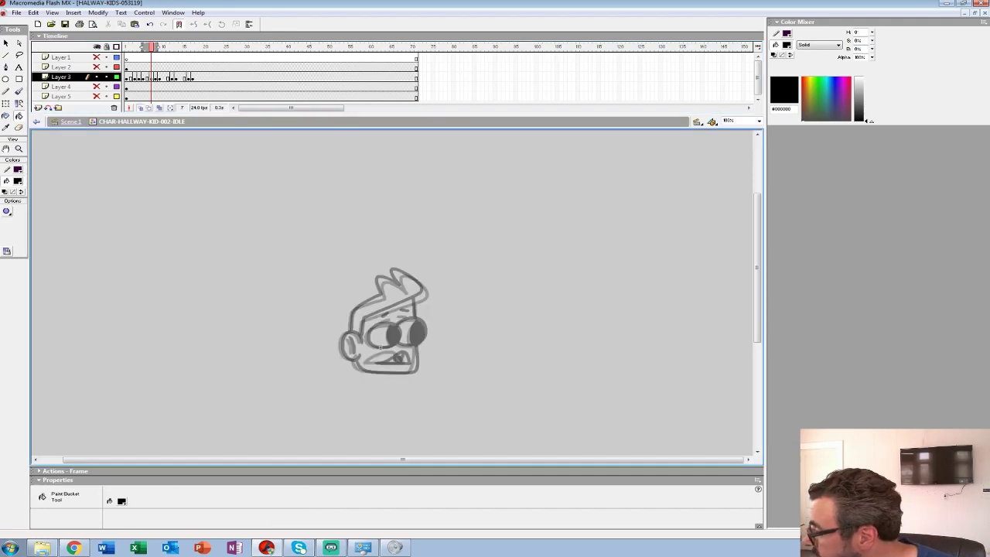
# Ink both eyes, the pupil edges and the eyebrows on frame 7 with the black brush, between the onion-skinned poses
pyautogui.press('z')
pyautogui.click(380, 347)
pyautogui.click(308, 342)
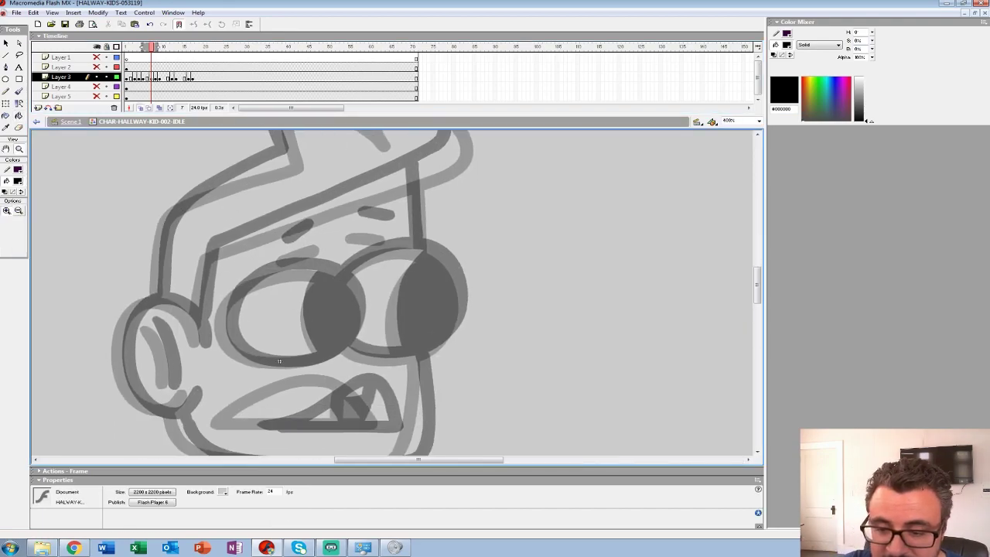
pyautogui.press('b')
pyautogui.moveTo(279, 361); pyautogui.dragTo(326, 326)
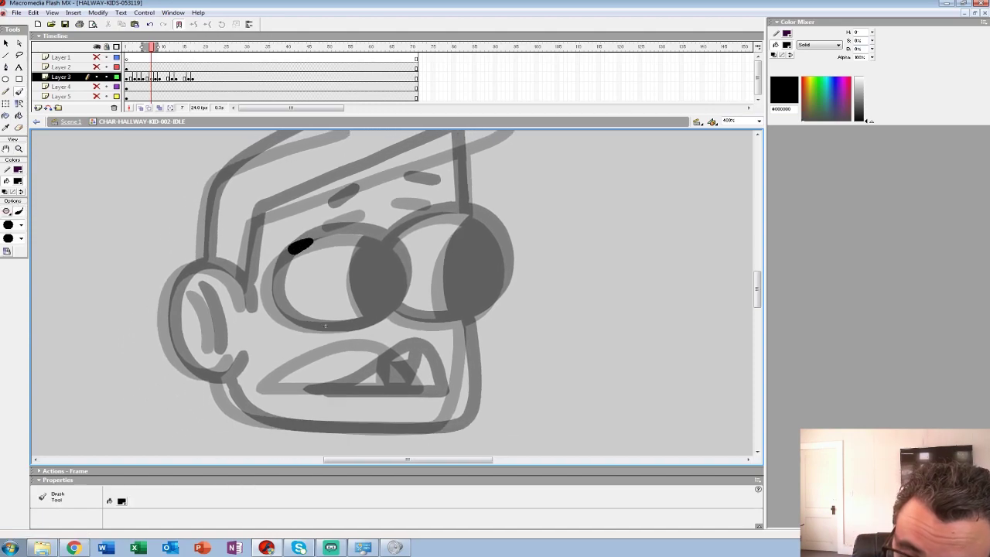
pyautogui.moveTo(299, 248); pyautogui.dragTo(268, 276)
pyautogui.moveTo(360, 325)
pyautogui.mouseDown()
pyautogui.moveTo(394, 303)
pyautogui.moveTo(402, 257)
pyautogui.moveTo(357, 232)
pyautogui.moveTo(297, 242)
pyautogui.mouseUp()
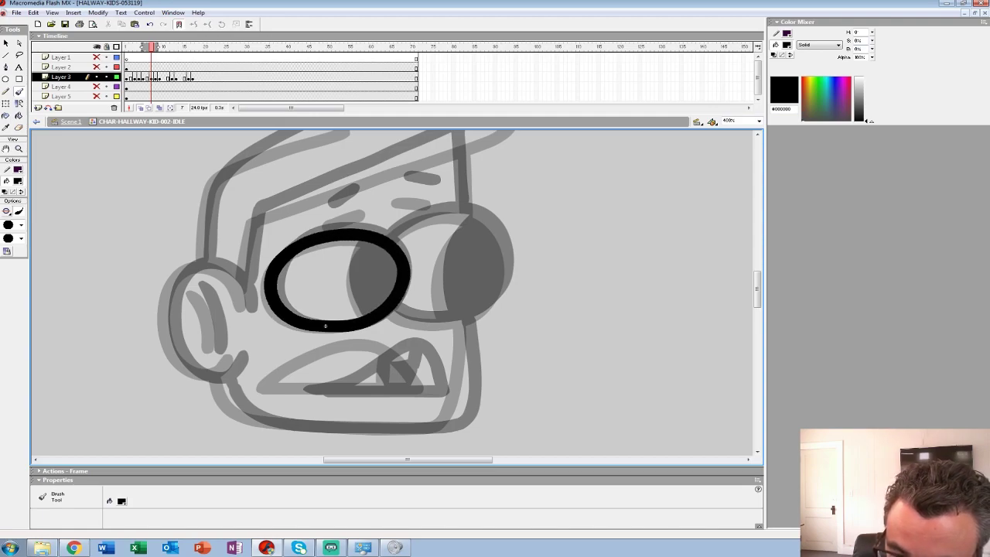
pyautogui.moveTo(370, 236)
pyautogui.mouseDown()
pyautogui.moveTo(354, 280)
pyautogui.moveTo(363, 315)
pyautogui.moveTo(177, 320)
pyautogui.mouseUp()
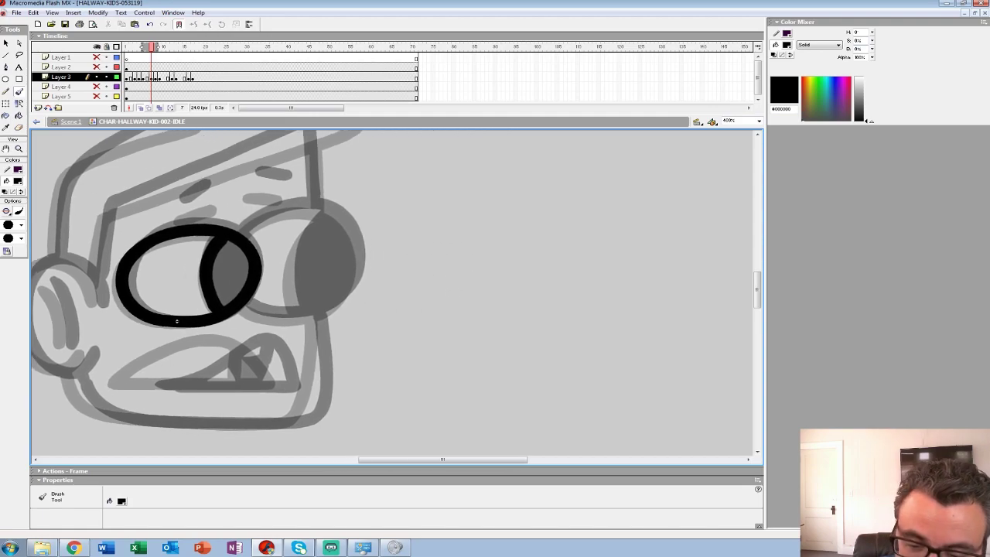
pyautogui.moveTo(243, 309)
pyautogui.mouseDown()
pyautogui.moveTo(320, 308)
pyautogui.moveTo(342, 297)
pyautogui.moveTo(358, 256)
pyautogui.moveTo(348, 229)
pyautogui.moveTo(323, 208)
pyautogui.moveTo(244, 232)
pyautogui.mouseUp()
pyautogui.moveTo(331, 216)
pyautogui.mouseDown()
pyautogui.moveTo(296, 263)
pyautogui.moveTo(303, 310)
pyautogui.mouseUp()
pyautogui.moveTo(181, 205); pyautogui.dragTo(281, 194)
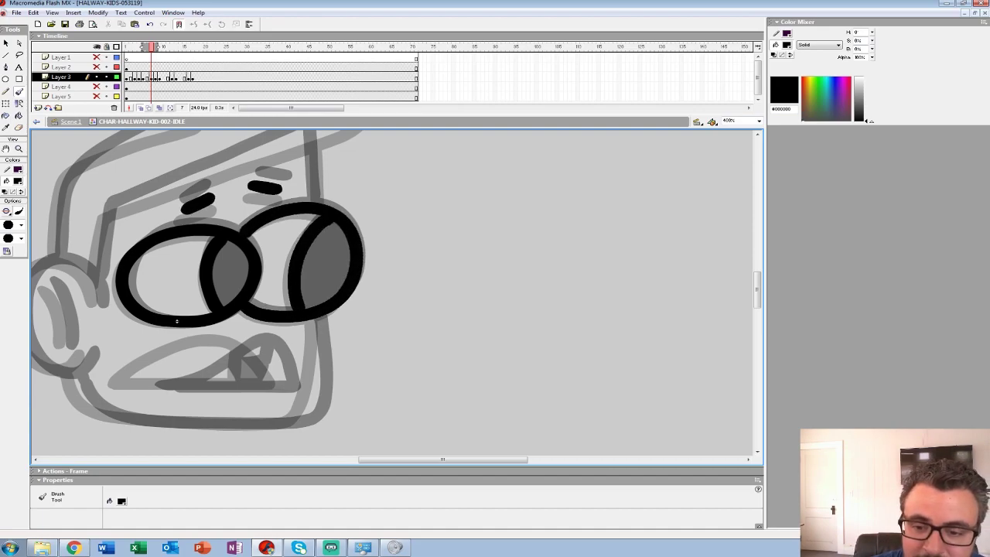
# Ink the open mouth outline and its inner teeth line on frame 7, between the onion-skinned poses
pyautogui.moveTo(176, 320); pyautogui.dragTo(276, 239)
pyautogui.moveTo(240, 303)
pyautogui.mouseDown()
pyautogui.moveTo(384, 303)
pyautogui.moveTo(346, 258)
pyautogui.moveTo(308, 263)
pyautogui.moveTo(239, 301)
pyautogui.mouseUp()
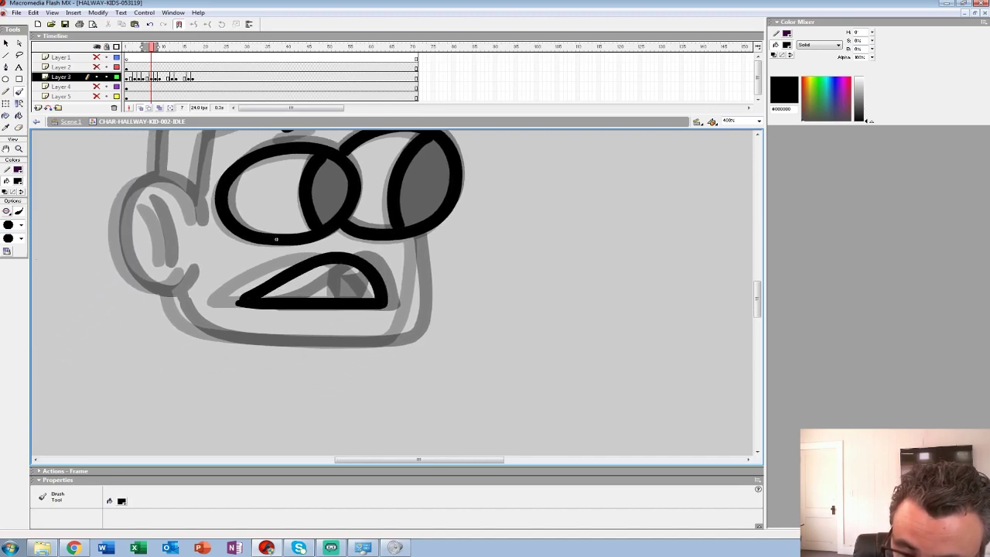
pyautogui.moveTo(338, 265)
pyautogui.mouseDown()
pyautogui.moveTo(342, 285)
pyautogui.moveTo(291, 288)
pyautogui.mouseUp()
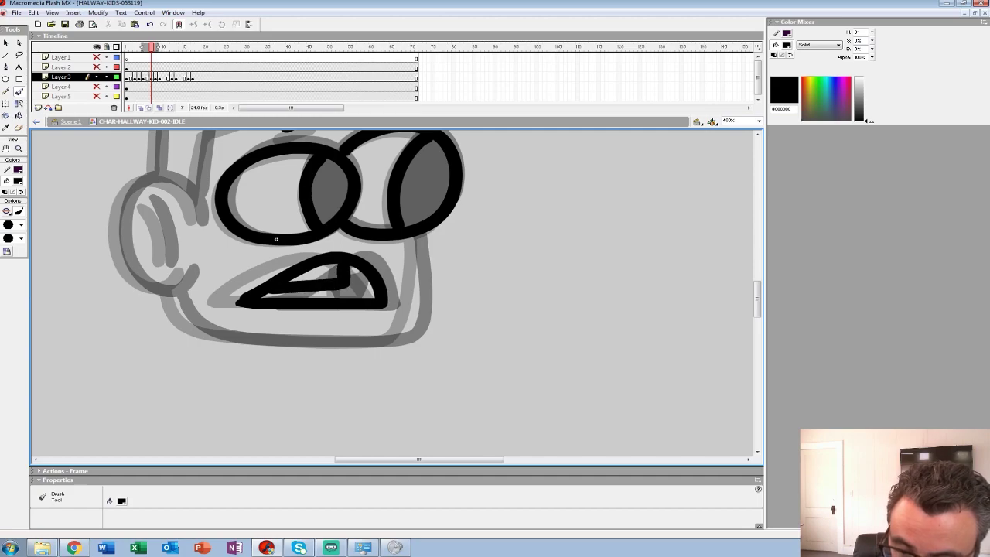
# Ink the ear with its inner fold and the jawline of the frame 7 head with the black brush
pyautogui.moveTo(276, 239); pyautogui.dragTo(370, 348)
pyautogui.moveTo(295, 331)
pyautogui.mouseDown()
pyautogui.moveTo(266, 290)
pyautogui.moveTo(241, 288)
pyautogui.moveTo(211, 331)
pyautogui.moveTo(233, 387)
pyautogui.moveTo(256, 395)
pyautogui.moveTo(286, 375)
pyautogui.mouseUp()
pyautogui.moveTo(243, 310); pyautogui.dragTo(258, 370)
pyautogui.moveTo(370, 348); pyautogui.dragTo(276, 262)
pyautogui.moveTo(413, 262)
pyautogui.mouseDown()
pyautogui.moveTo(412, 318)
pyautogui.moveTo(391, 365)
pyautogui.moveTo(253, 364)
pyautogui.moveTo(184, 341)
pyautogui.mouseUp()
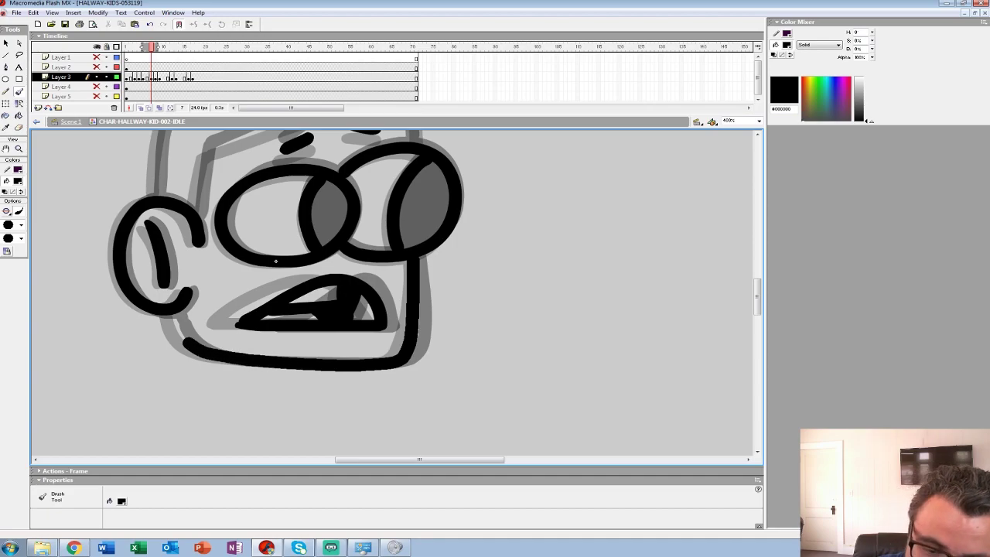
# Ink the hair outline, hairline and forehead edge on frame 7 between the onion-skinned poses
pyautogui.moveTo(275, 261); pyautogui.dragTo(280, 452)
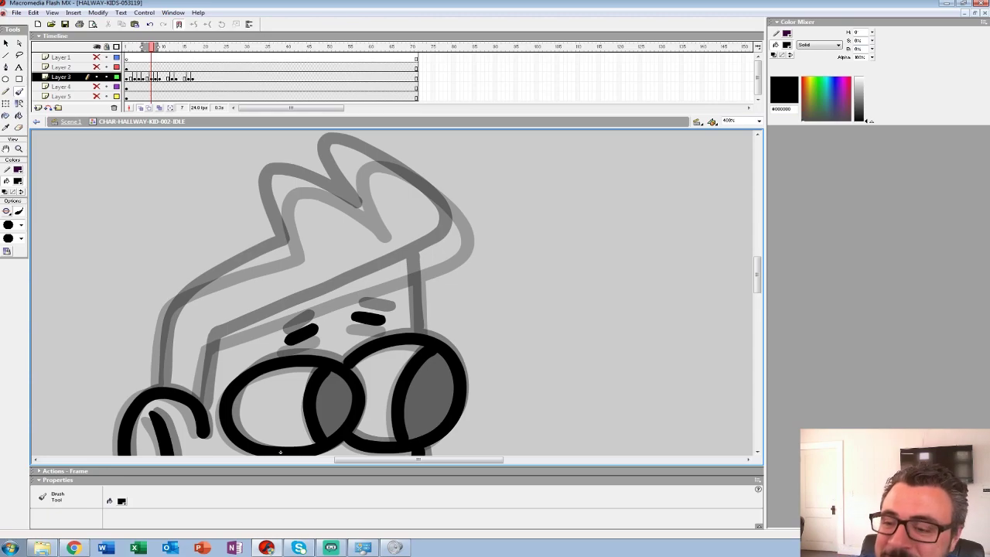
pyautogui.moveTo(453, 230)
pyautogui.mouseDown()
pyautogui.moveTo(419, 261)
pyautogui.moveTo(208, 342)
pyautogui.moveTo(203, 417)
pyautogui.mouseUp()
pyautogui.moveTo(416, 269); pyautogui.dragTo(415, 332)
pyautogui.moveTo(448, 211)
pyautogui.mouseDown()
pyautogui.moveTo(422, 183)
pyautogui.moveTo(337, 147)
pyautogui.moveTo(369, 220)
pyautogui.moveTo(325, 190)
pyautogui.moveTo(276, 198)
pyautogui.moveTo(291, 246)
pyautogui.moveTo(397, 169)
pyautogui.moveTo(315, 205)
pyautogui.moveTo(273, 248)
pyautogui.moveTo(267, 305)
pyautogui.moveTo(145, 303)
pyautogui.mouseUp()
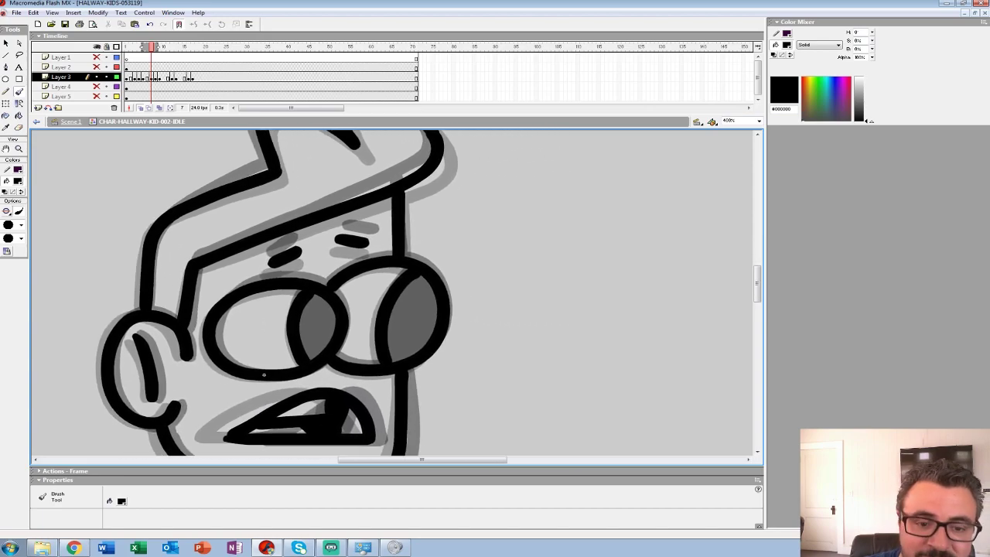
# Fill the pupils of the frame 7 head with black and play the animation
pyautogui.press('z')
pyautogui.keyDown('alt'); pyautogui.click(263, 372); pyautogui.keyUp('alt')
pyautogui.keyDown('alt'); pyautogui.click(219, 300); pyautogui.keyUp('alt')
pyautogui.keyDown('alt'); pyautogui.click(219, 299); pyautogui.keyUp('alt')
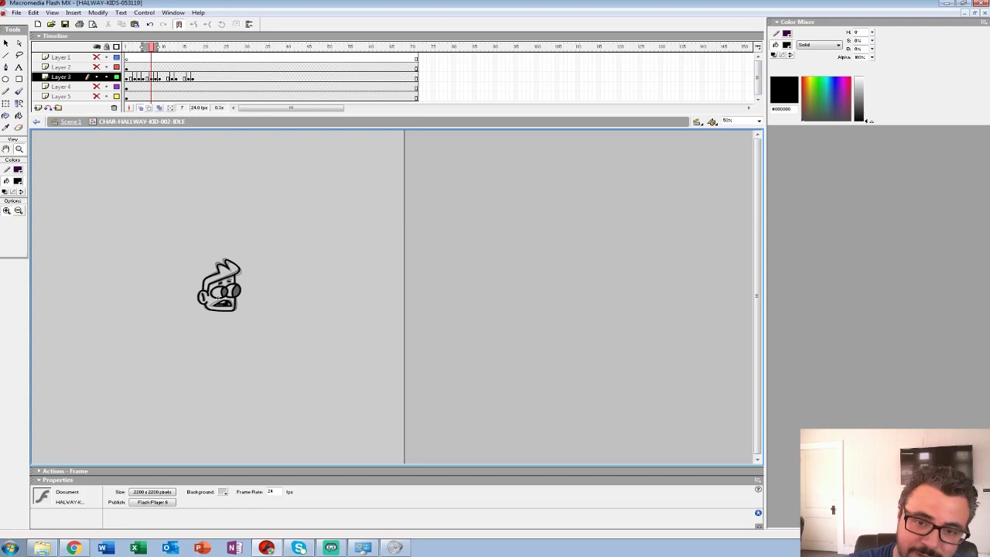
pyautogui.press('Return')
pyautogui.click(150, 77)
pyautogui.click(222, 271)
pyautogui.press('k')
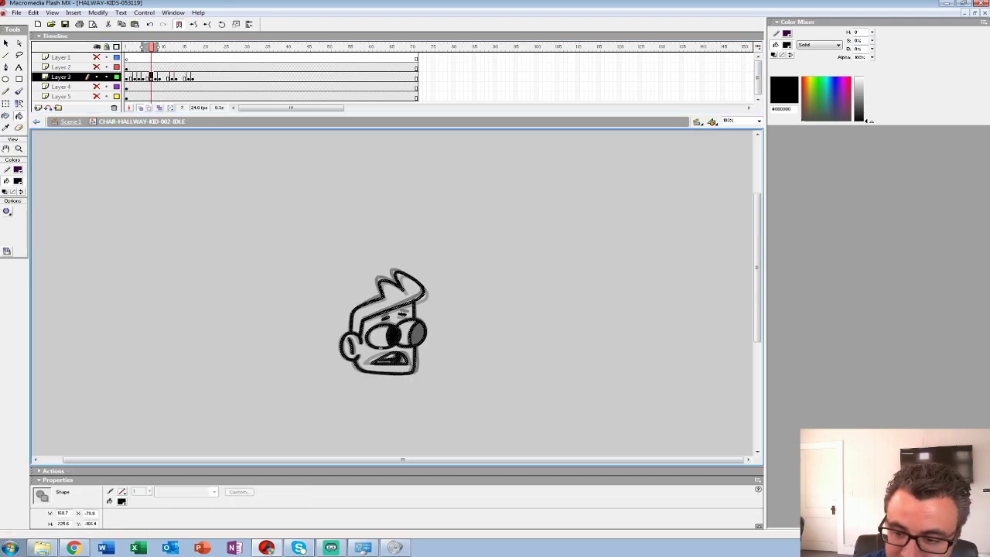
pyautogui.press('Return')
# Insert a blank keyframe at frame 11 of Layer 3 and show the neighbouring drawings with onion skinning
pyautogui.press('Delete')
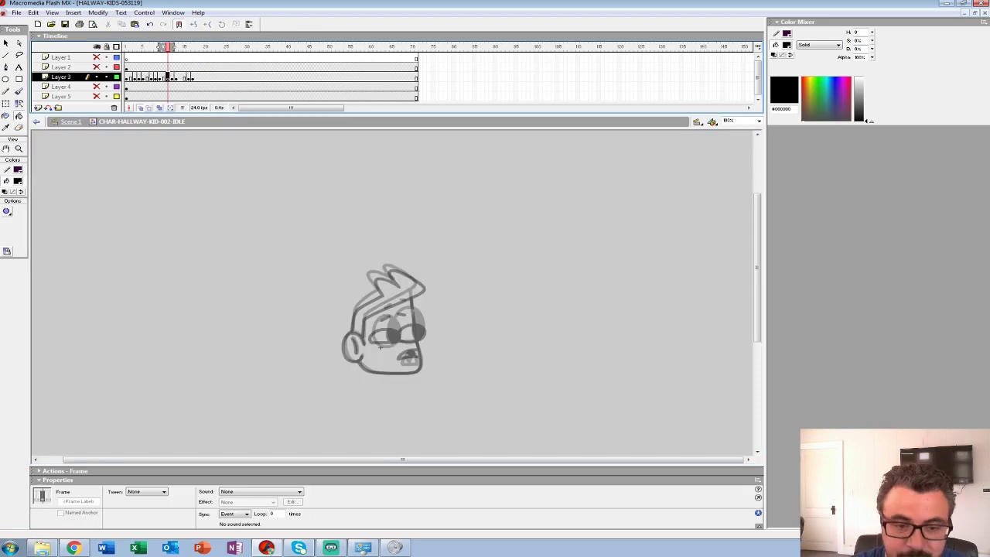
pyautogui.press('z')
pyautogui.click(412, 296)
pyautogui.click(385, 342)
pyautogui.moveTo(257, 406); pyautogui.dragTo(246, 330)
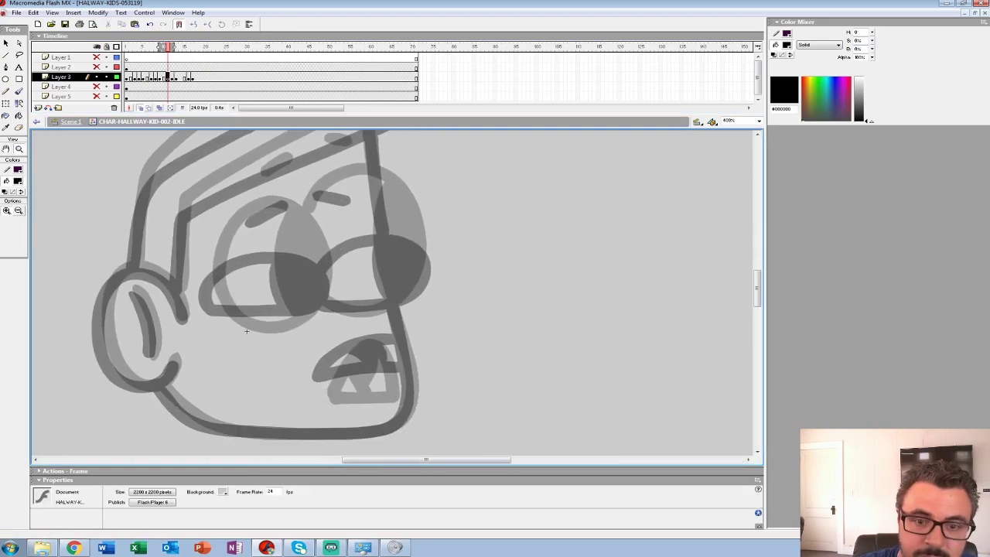
# Ink both eyes, the pupil edges and the eyebrows on frame 11 between the onion-skinned poses
pyautogui.press('b')
pyautogui.moveTo(244, 247)
pyautogui.mouseDown()
pyautogui.moveTo(208, 295)
pyautogui.moveTo(249, 325)
pyautogui.moveTo(299, 317)
pyautogui.moveTo(331, 285)
pyautogui.moveTo(310, 235)
pyautogui.moveTo(244, 234)
pyautogui.moveTo(210, 292)
pyautogui.moveTo(266, 327)
pyautogui.moveTo(322, 290)
pyautogui.moveTo(317, 241)
pyautogui.moveTo(236, 235)
pyautogui.moveTo(297, 315)
pyautogui.moveTo(407, 301)
pyautogui.moveTo(421, 222)
pyautogui.moveTo(317, 220)
pyautogui.moveTo(312, 241)
pyautogui.mouseUp()
pyautogui.hotkey('ctrl', 'z')
pyautogui.moveTo(381, 205)
pyautogui.mouseDown()
pyautogui.moveTo(373, 249)
pyautogui.moveTo(389, 301)
pyautogui.mouseUp()
pyautogui.moveTo(254, 201)
pyautogui.mouseDown()
pyautogui.moveTo(291, 181)
pyautogui.moveTo(351, 172)
pyautogui.mouseUp()
# Ink the front face edge, jawline and small open mouth of the frame 11 head
pyautogui.moveTo(379, 309)
pyautogui.mouseDown()
pyautogui.moveTo(387, 208)
pyautogui.moveTo(409, 234)
pyautogui.moveTo(420, 300)
pyautogui.mouseUp()
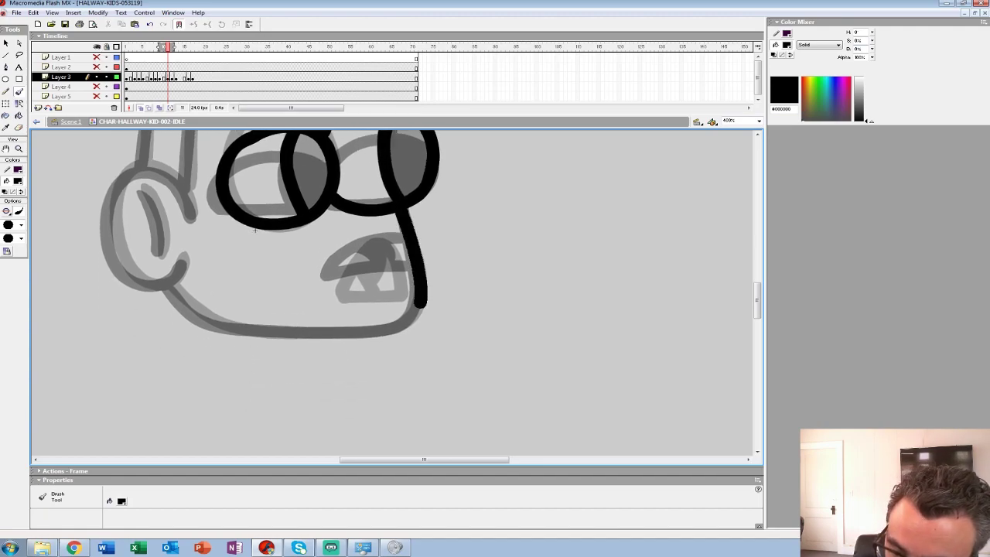
pyautogui.moveTo(391, 331)
pyautogui.mouseDown()
pyautogui.moveTo(215, 326)
pyautogui.moveTo(166, 286)
pyautogui.mouseUp()
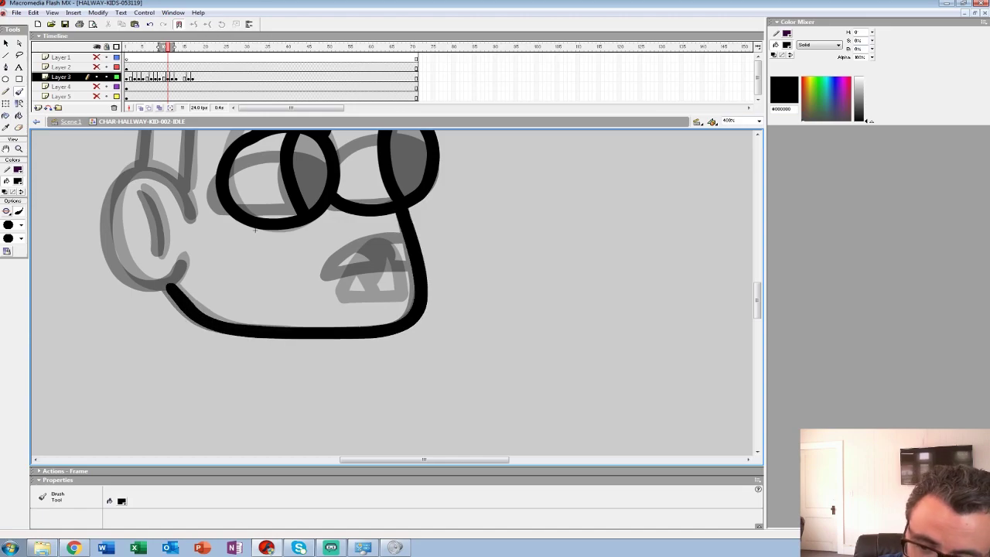
pyautogui.moveTo(402, 249)
pyautogui.mouseDown()
pyautogui.moveTo(329, 286)
pyautogui.moveTo(395, 278)
pyautogui.moveTo(382, 254)
pyautogui.moveTo(391, 272)
pyautogui.mouseUp()
# Ink the ear outline and its inner fold on frame 11 with the black brush
pyautogui.moveTo(255, 230); pyautogui.dragTo(363, 328)
pyautogui.moveTo(301, 317)
pyautogui.mouseDown()
pyautogui.moveTo(265, 263)
pyautogui.moveTo(219, 300)
pyautogui.moveTo(235, 366)
pyautogui.moveTo(276, 380)
pyautogui.moveTo(293, 357)
pyautogui.mouseUp()
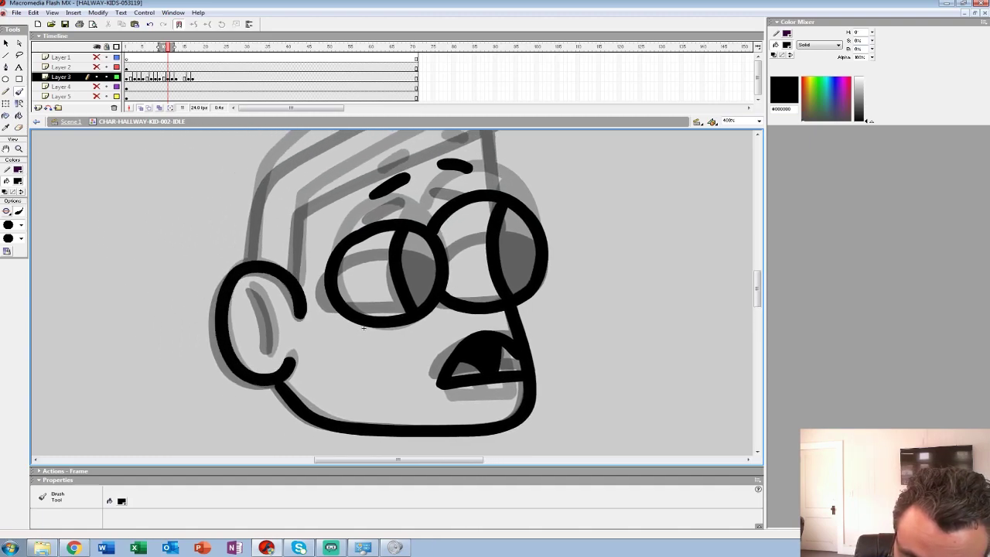
pyautogui.moveTo(251, 288)
pyautogui.mouseDown()
pyautogui.moveTo(270, 319)
pyautogui.moveTo(269, 351)
pyautogui.mouseUp()
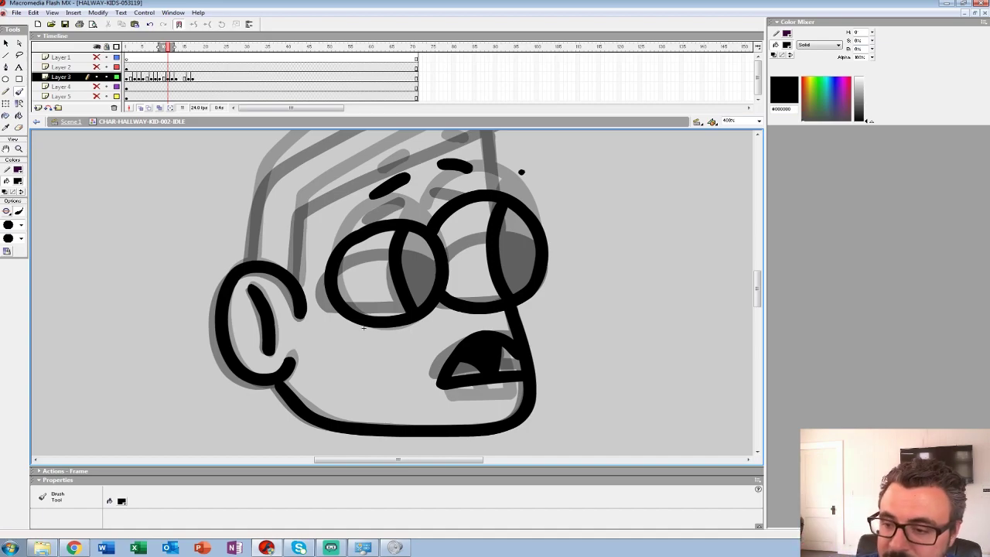
# Ink the hair outline, hairline and forehead edge of the frame 11 head
pyautogui.scroll(4, 363, 328)
pyautogui.moveTo(393, 294); pyautogui.dragTo(387, 324)
pyautogui.moveTo(456, 263)
pyautogui.mouseDown()
pyautogui.moveTo(483, 231)
pyautogui.moveTo(378, 167)
pyautogui.moveTo(349, 167)
pyautogui.moveTo(393, 228)
pyautogui.moveTo(304, 197)
pyautogui.moveTo(292, 209)
pyautogui.moveTo(321, 263)
pyautogui.moveTo(237, 321)
pyautogui.moveTo(215, 416)
pyautogui.mouseUp()
pyautogui.moveTo(326, 433); pyautogui.dragTo(395, 358)
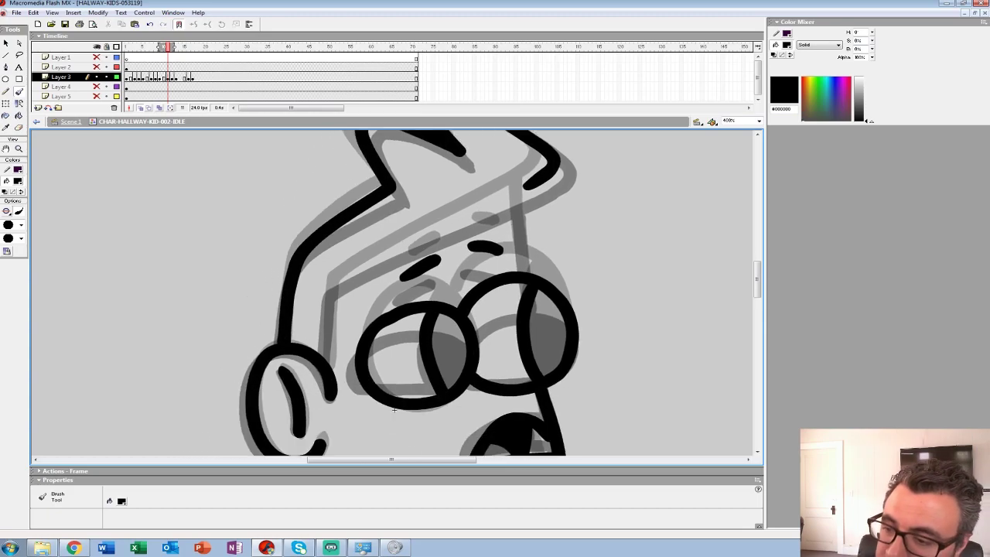
pyautogui.moveTo(545, 176)
pyautogui.mouseDown()
pyautogui.moveTo(329, 289)
pyautogui.moveTo(329, 369)
pyautogui.mouseUp()
pyautogui.moveTo(393, 410); pyautogui.dragTo(264, 415)
pyautogui.moveTo(383, 203); pyautogui.dragTo(399, 275)
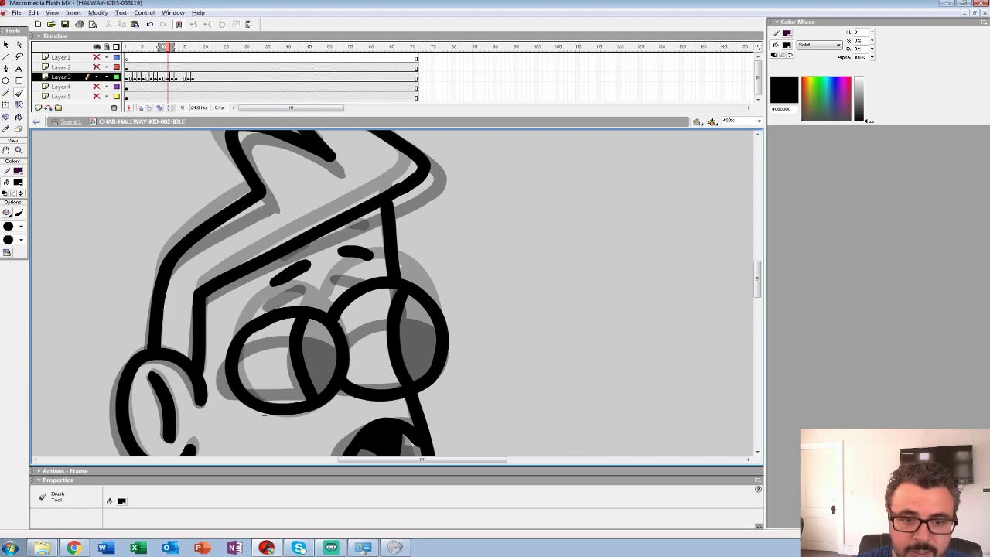
# Play the animation from the first frame to check the frame 11 drawing in motion
pyautogui.press('z')
pyautogui.keyDown('alt'); pyautogui.click(445, 288); pyautogui.keyUp('alt')
pyautogui.keyDown('alt'); pyautogui.click(445, 288); pyautogui.keyUp('alt')
pyautogui.keyDown('alt'); pyautogui.click(444, 288); pyautogui.keyUp('alt')
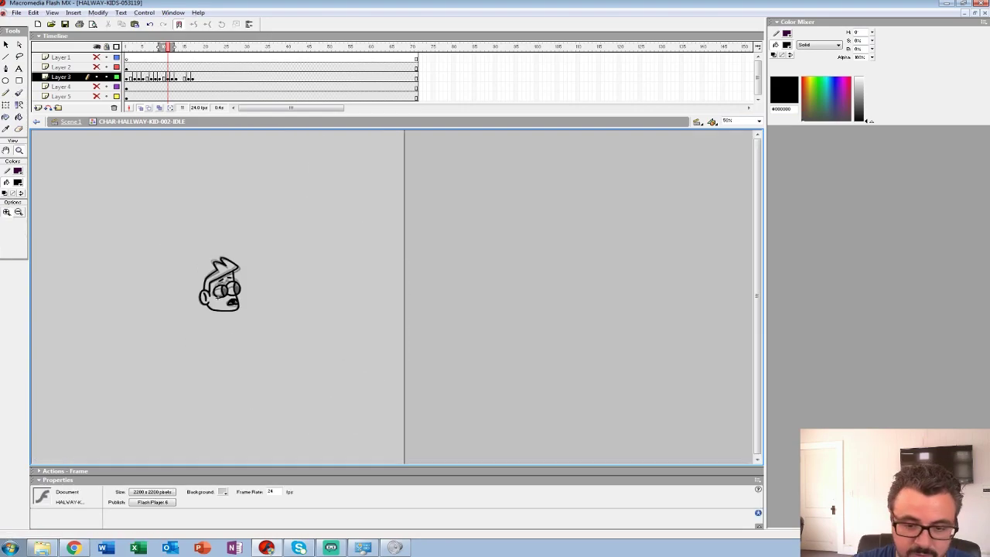
pyautogui.press('k')
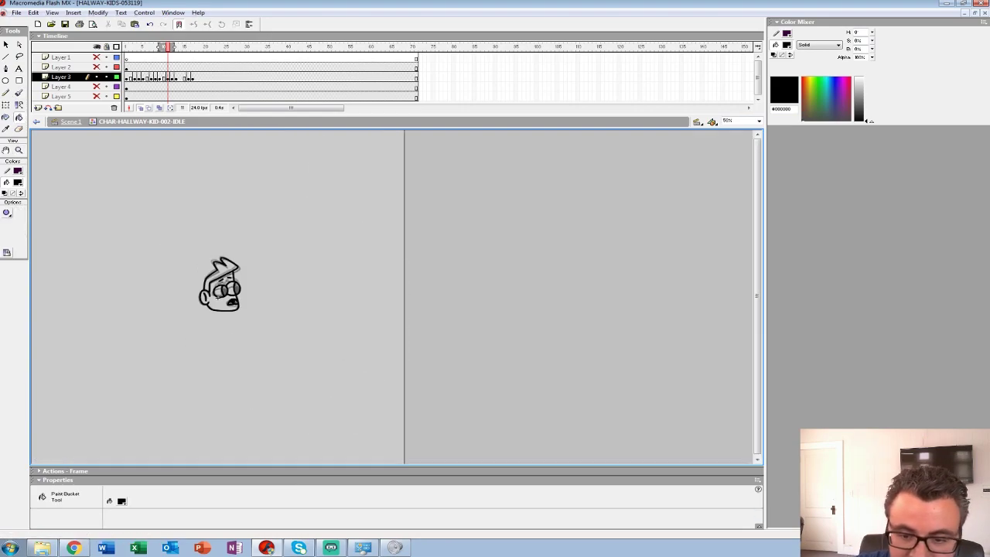
pyautogui.moveTo(168, 47); pyautogui.dragTo(126, 47)
pyautogui.press('Return')
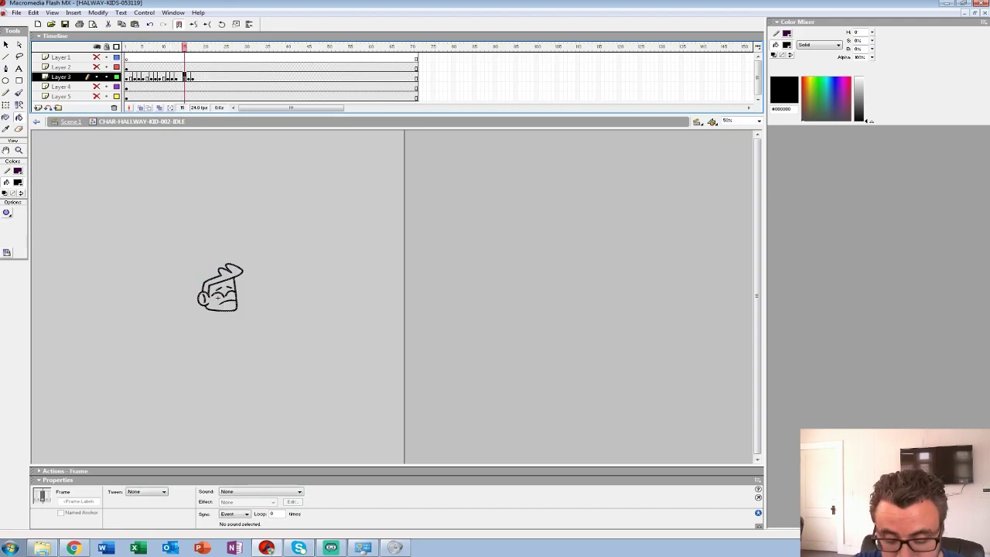
# Insert a blank keyframe at frame 15 of Layer 3 and show the neighbouring drawings with onion skinning
pyautogui.press('F7')
pyautogui.hotkey('alt', 'shift', 'o')
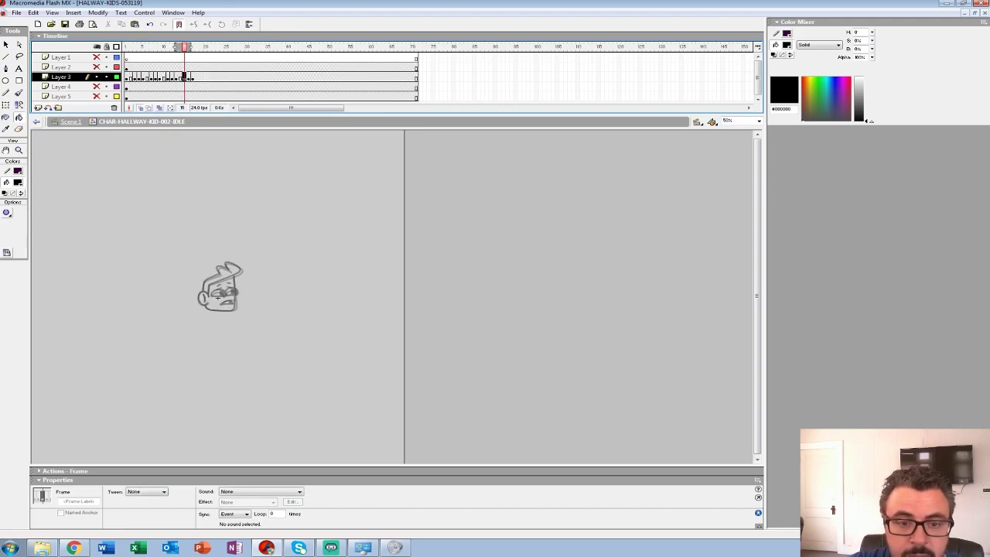
pyautogui.press('z')
pyautogui.click(218, 295)
pyautogui.click(380, 268)
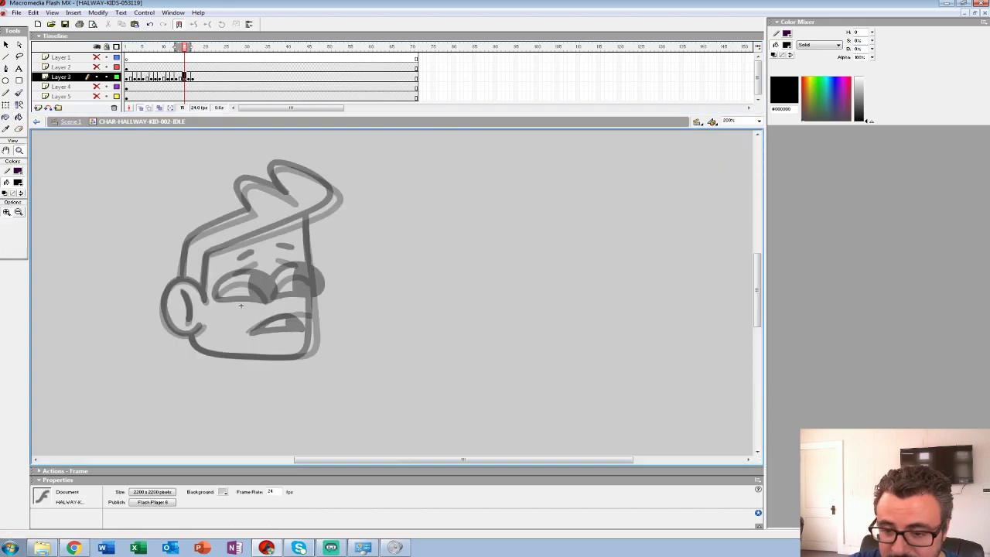
pyautogui.click(272, 329)
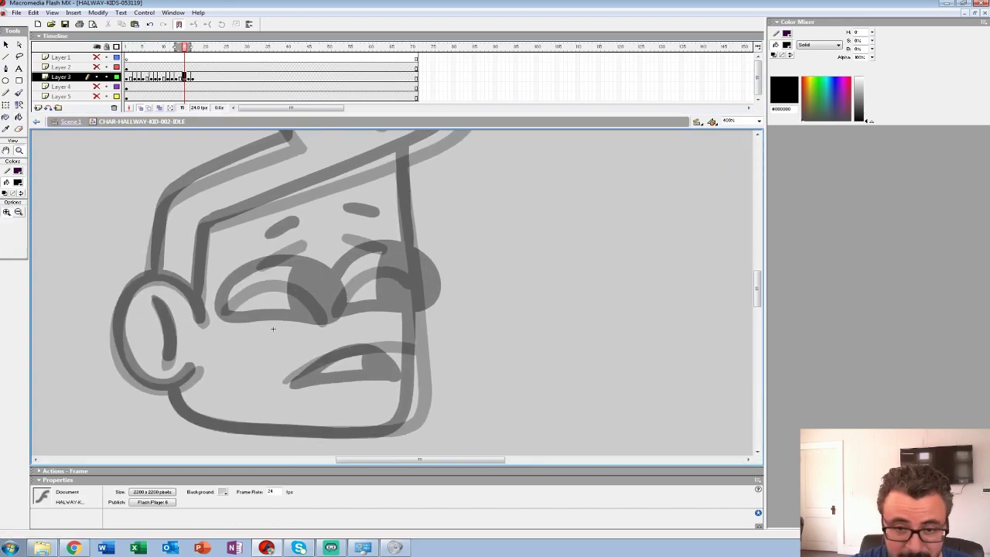
# Ink both half-closed eyes with solid black pupils and the eyebrows on frame 15, between the onion-skinned poses
pyautogui.press('b')
pyautogui.moveTo(236, 288)
pyautogui.mouseDown()
pyautogui.moveTo(218, 311)
pyautogui.moveTo(278, 300)
pyautogui.moveTo(325, 317)
pyautogui.moveTo(269, 273)
pyautogui.moveTo(220, 300)
pyautogui.mouseUp()
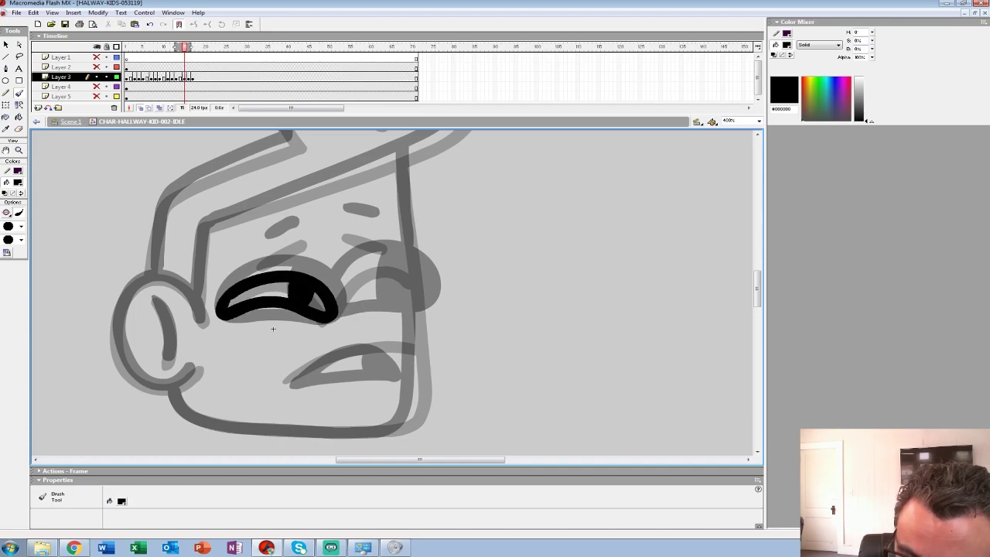
pyautogui.moveTo(334, 309)
pyautogui.mouseDown()
pyautogui.moveTo(425, 297)
pyautogui.moveTo(414, 263)
pyautogui.moveTo(336, 290)
pyautogui.mouseUp()
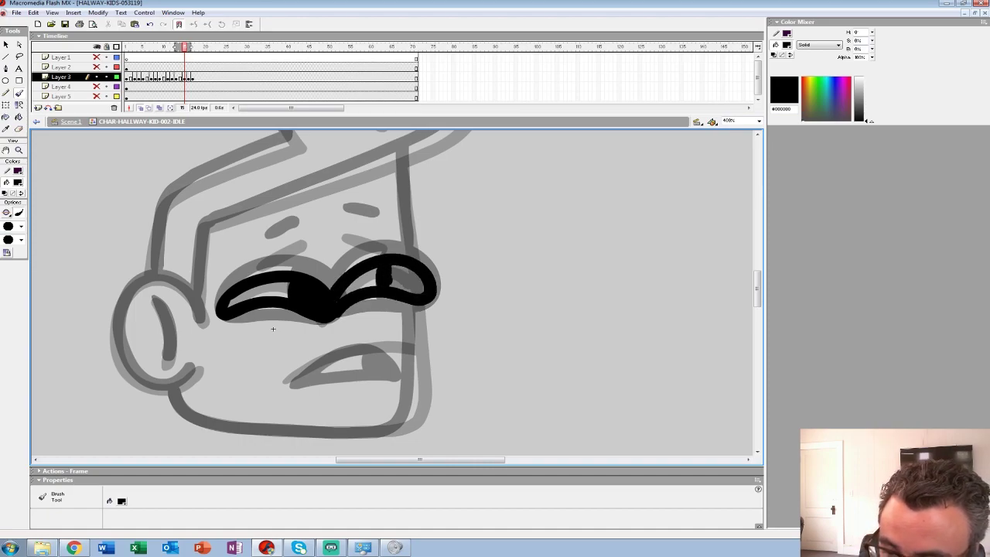
pyautogui.moveTo(391, 269); pyautogui.dragTo(408, 289)
pyautogui.moveTo(265, 251)
pyautogui.mouseDown()
pyautogui.moveTo(300, 232)
pyautogui.moveTo(379, 232)
pyautogui.mouseUp()
# Ink the ear with its inner fold, the front face edge and the jawline on frame 15
pyautogui.moveTo(379, 309)
pyautogui.mouseDown()
pyautogui.moveTo(406, 206)
pyautogui.moveTo(402, 252)
pyautogui.moveTo(401, 187)
pyautogui.mouseUp()
pyautogui.moveTo(296, 206); pyautogui.dragTo(407, 224)
pyautogui.moveTo(334, 218)
pyautogui.mouseDown()
pyautogui.moveTo(300, 172)
pyautogui.moveTo(250, 202)
pyautogui.moveTo(250, 256)
pyautogui.moveTo(306, 286)
pyautogui.moveTo(333, 267)
pyautogui.mouseUp()
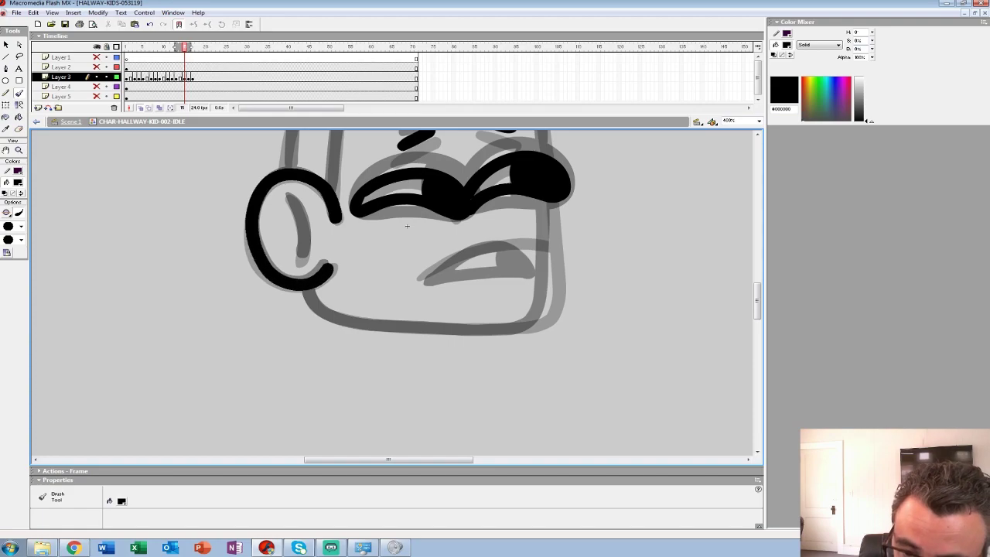
pyautogui.moveTo(300, 211); pyautogui.dragTo(304, 262)
pyautogui.moveTo(407, 225); pyautogui.dragTo(314, 179)
pyautogui.moveTo(457, 155)
pyautogui.mouseDown()
pyautogui.moveTo(458, 252)
pyautogui.moveTo(432, 280)
pyautogui.moveTo(288, 280)
pyautogui.moveTo(224, 261)
pyautogui.moveTo(217, 243)
pyautogui.mouseUp()
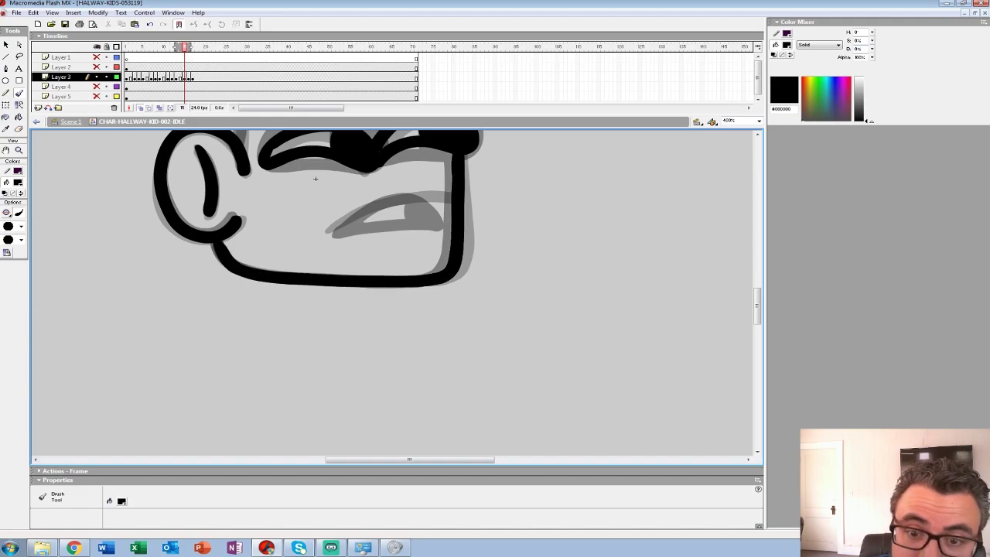
# Flip through the neighbouring frames for reference and ink the closed mouth as a single curved line on frame 15
pyautogui.press(',')
pyautogui.press('.')
pyautogui.press('.')
pyautogui.press(',')
pyautogui.moveTo(331, 231); pyautogui.dragTo(455, 195)
# Ink the hair outline, hairline and forehead edge of the frame 15 head
pyautogui.scroll(5, 321, 403)
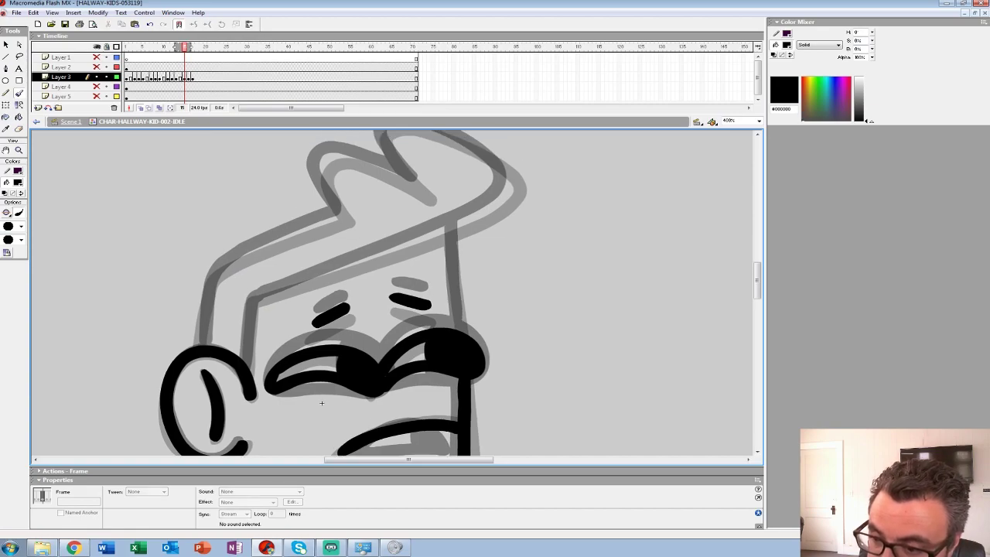
pyautogui.scroll(2, 322, 403)
pyautogui.moveTo(469, 246)
pyautogui.mouseDown()
pyautogui.moveTo(499, 198)
pyautogui.moveTo(389, 151)
pyautogui.moveTo(398, 205)
pyautogui.moveTo(354, 189)
pyautogui.moveTo(313, 224)
pyautogui.moveTo(334, 249)
pyautogui.mouseUp()
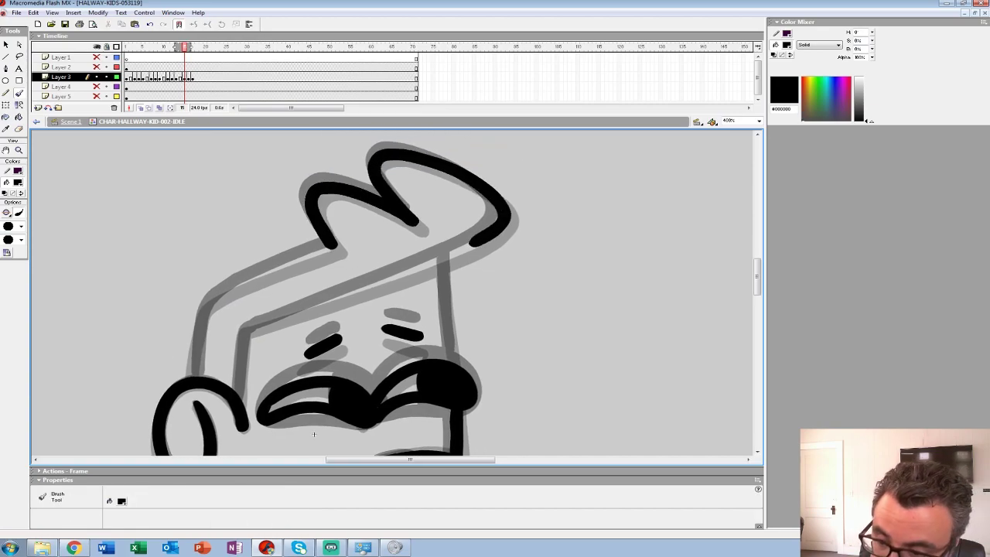
pyautogui.moveTo(474, 244)
pyautogui.mouseDown()
pyautogui.moveTo(239, 334)
pyautogui.moveTo(244, 426)
pyautogui.mouseUp()
pyautogui.moveTo(337, 246); pyautogui.dragTo(271, 271)
pyautogui.moveTo(206, 318); pyautogui.dragTo(190, 377)
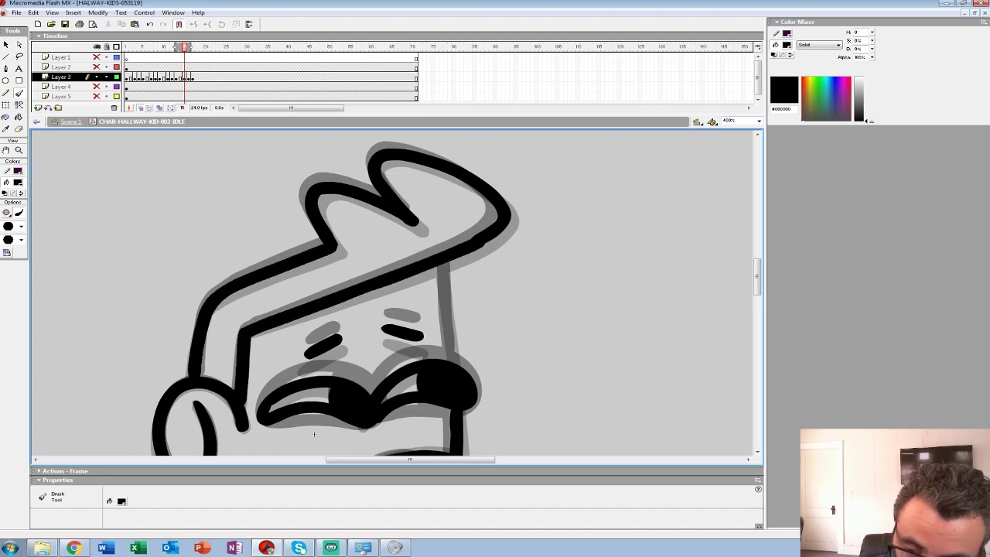
pyautogui.moveTo(443, 263)
pyautogui.mouseDown()
pyautogui.moveTo(453, 362)
pyautogui.moveTo(394, 237)
pyautogui.mouseUp()
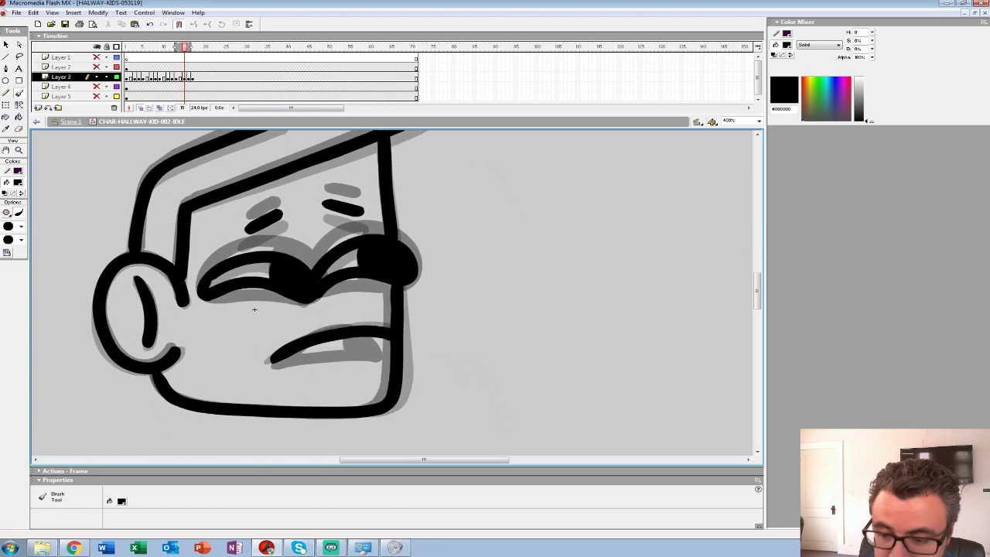
# Rewind and play the animation to check the frame 15 drawing in motion
pyautogui.press('z')
pyautogui.keyDown('alt'); pyautogui.click(254, 309); pyautogui.keyUp('alt')
pyautogui.keyDown('alt'); pyautogui.click(254, 310); pyautogui.keyUp('alt')
pyautogui.keyDown('alt'); pyautogui.click(232, 302); pyautogui.keyUp('alt')
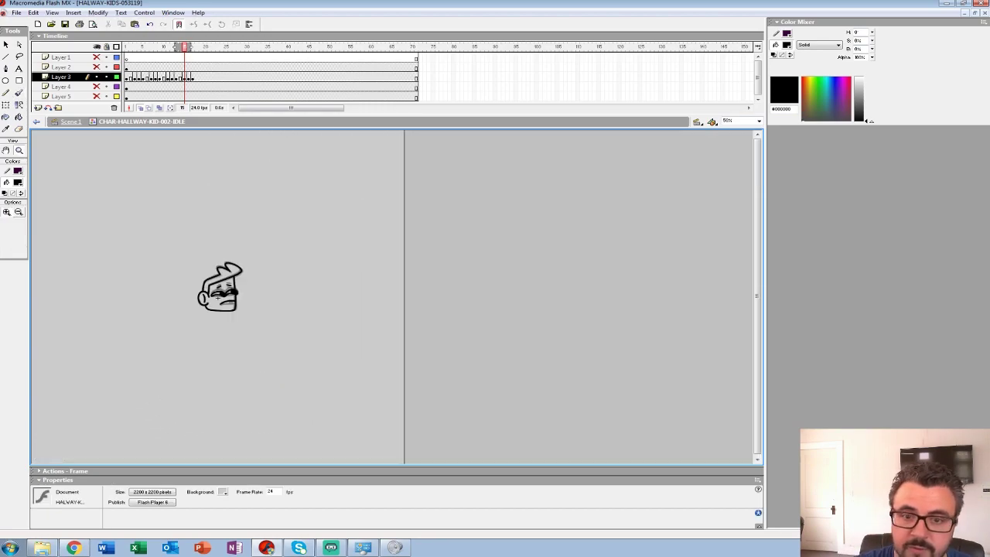
pyautogui.moveTo(184, 47); pyautogui.dragTo(221, 47)
pyautogui.hotkey('ctrl', 'alt', 'r')
pyautogui.press('Return')
pyautogui.hotkey('ctrl', 'alt', 'r')
pyautogui.press('Return')
# Scrub back to the opening frames and step through the head drawings one by one
pyautogui.moveTo(188, 47)
pyautogui.mouseDown()
pyautogui.moveTo(196, 46)
pyautogui.moveTo(133, 47)
pyautogui.mouseUp()
pyautogui.press(',')
pyautogui.press('.')
pyautogui.press('.')
pyautogui.press('.')
# Move the Layer 3 keyframe at frame 22 to frame 23, and paste the frame 4 drawing in place into a blank keyframe at frame 22
pyautogui.moveTo(142, 46)
pyautogui.mouseDown()
pyautogui.moveTo(205, 46)
pyautogui.moveTo(128, 46)
pyautogui.moveTo(238, 47)
pyautogui.mouseUp()
pyautogui.click(213, 77)
pyautogui.moveTo(213, 77); pyautogui.dragTo(217, 77)
pyautogui.click(139, 77)
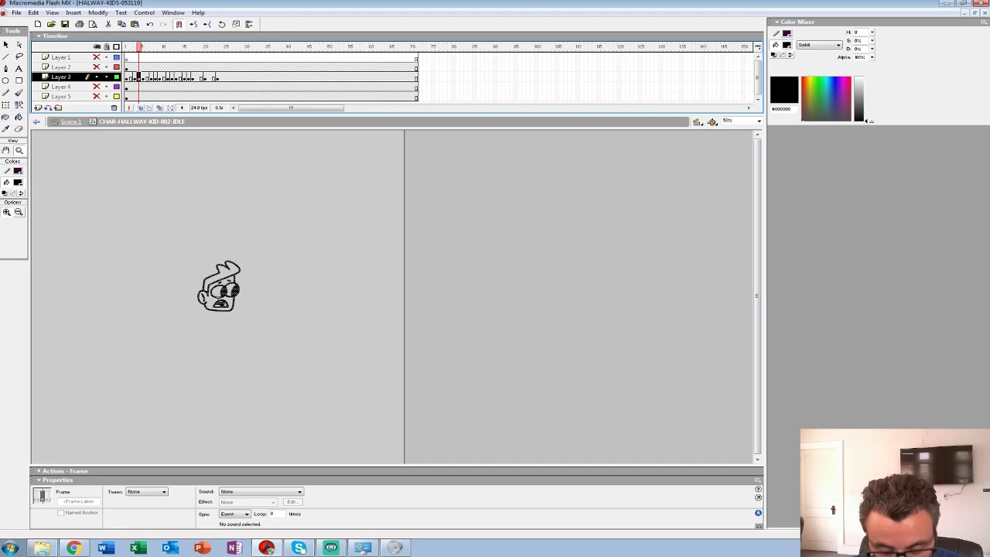
pyautogui.click(213, 78)
pyautogui.press('F7')
pyautogui.hotkey('ctrl', 'shift', 'v')
# Play the animation from an early frame to review the head movement
pyautogui.click(167, 68)
pyautogui.press('Return')
pyautogui.click(134, 67)
pyautogui.press('Return')
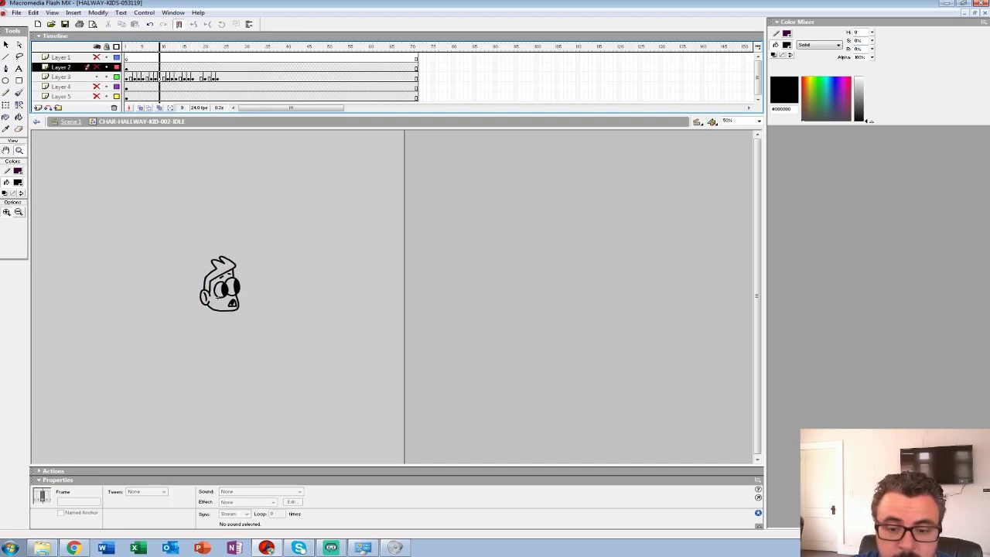
# Insert a blank keyframe at frame 27 of Layer 3 and show the preceding coloured head with onion skinning
pyautogui.click(213, 78)
pyautogui.click(225, 77)
pyautogui.click(234, 78)
pyautogui.press('F7')
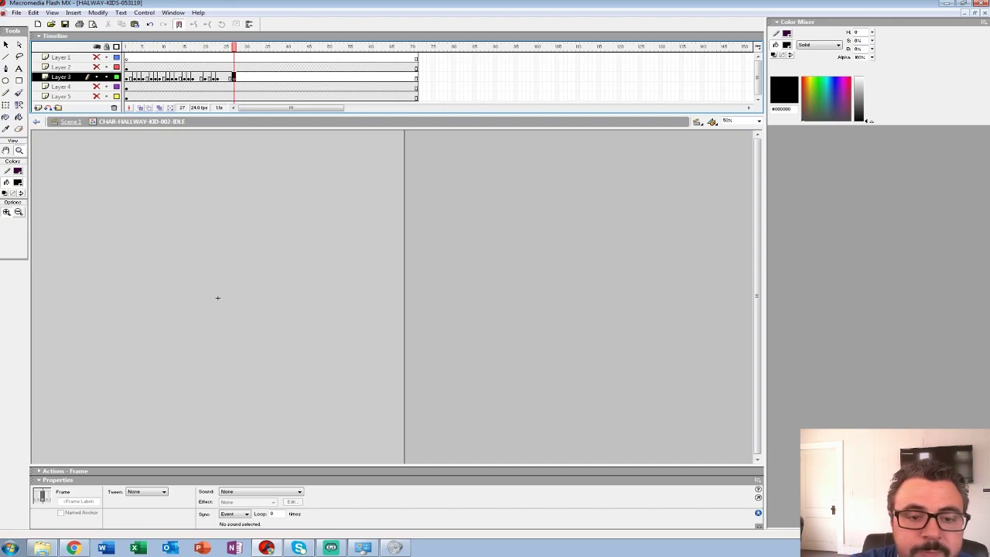
pyautogui.click(217, 298)
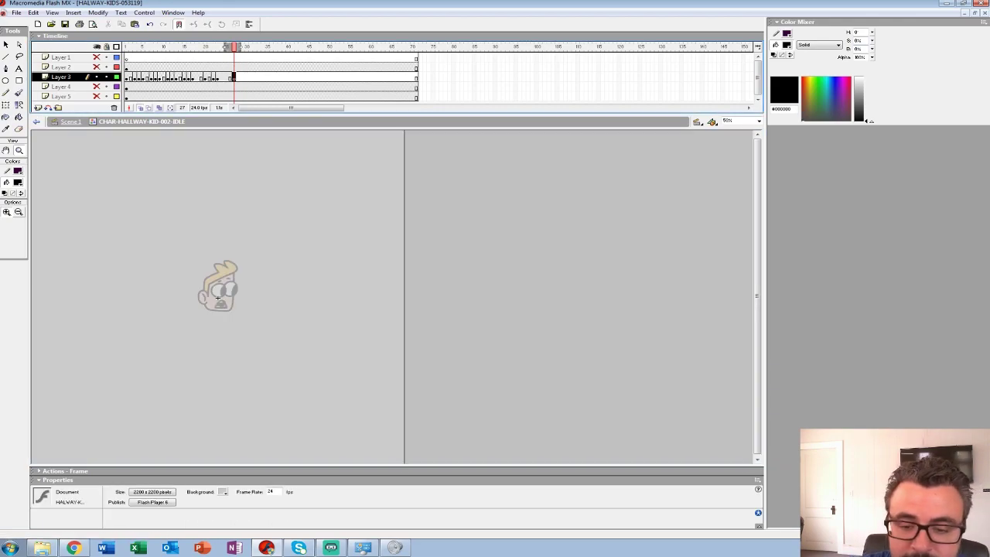
pyautogui.click(380, 310)
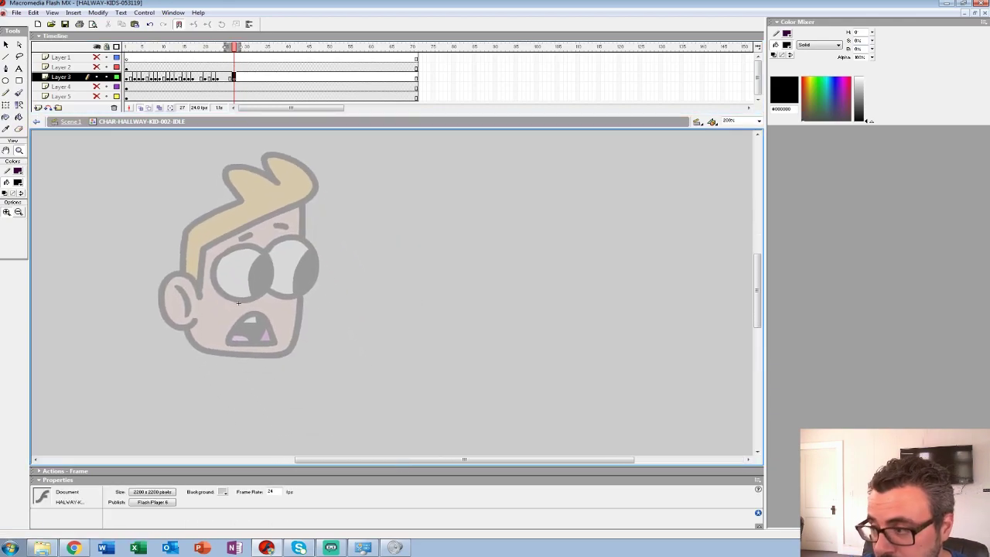
# Ink a wide-open mouth with upper teeth and tongue at frame 27, and fill its interior black
pyautogui.click(238, 303)
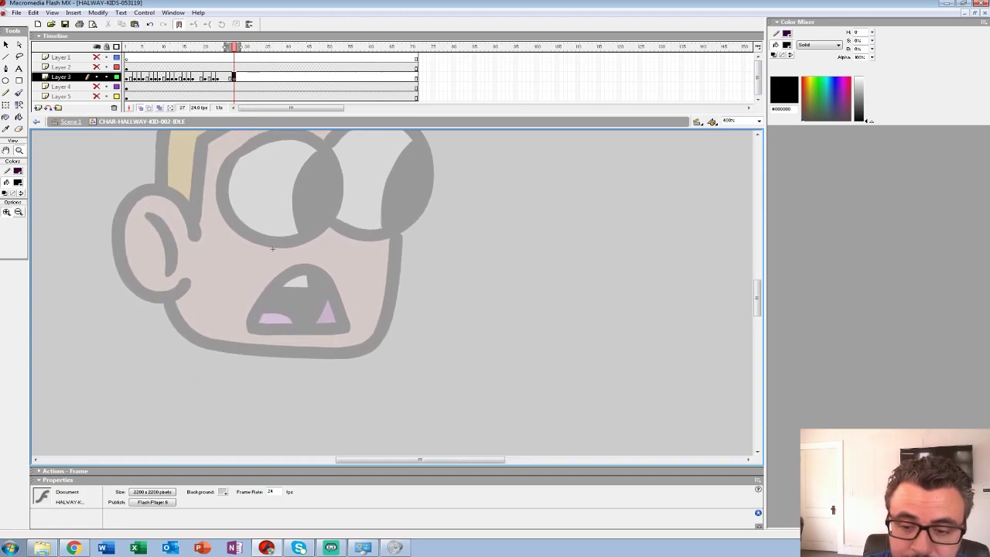
pyautogui.press('b')
pyautogui.moveTo(244, 266); pyautogui.dragTo(201, 322)
pyautogui.hotkey('ctrl', 'z')
pyautogui.moveTo(270, 247)
pyautogui.mouseDown()
pyautogui.moveTo(252, 305)
pyautogui.moveTo(231, 300)
pyautogui.moveTo(177, 379)
pyautogui.mouseUp()
pyautogui.hotkey('ctrl', 'z')
pyautogui.moveTo(208, 300)
pyautogui.mouseDown()
pyautogui.moveTo(169, 375)
pyautogui.moveTo(320, 345)
pyautogui.moveTo(303, 383)
pyautogui.moveTo(165, 380)
pyautogui.mouseUp()
pyautogui.moveTo(275, 235)
pyautogui.mouseDown()
pyautogui.moveTo(278, 278)
pyautogui.moveTo(222, 286)
pyautogui.mouseUp()
pyautogui.moveTo(194, 338)
pyautogui.mouseDown()
pyautogui.moveTo(280, 365)
pyautogui.moveTo(275, 376)
pyautogui.mouseUp()
pyautogui.moveTo(302, 271)
pyautogui.mouseDown()
pyautogui.moveTo(271, 329)
pyautogui.moveTo(260, 303)
pyautogui.mouseUp()
pyautogui.hotkey('ctrl', 'z')
pyautogui.moveTo(286, 249); pyautogui.dragTo(259, 306)
pyautogui.moveTo(218, 278)
pyautogui.mouseDown()
pyautogui.moveTo(186, 315)
pyautogui.moveTo(231, 338)
pyautogui.mouseUp()
pyautogui.press('k')
pyautogui.click(186, 314)
# Choose a thin round brush and sketch two large round eyes with small pupils above the open mouth
pyautogui.press('z')
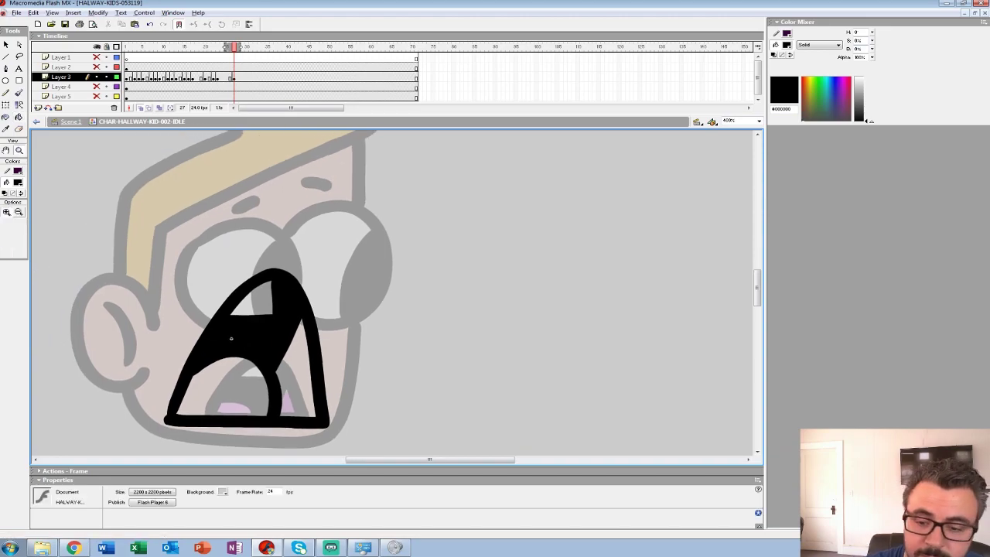
pyautogui.keyDown('alt'); pyautogui.click(230, 338); pyautogui.keyUp('alt')
pyautogui.press('b')
pyautogui.click(21, 226)
pyautogui.click(19, 241)
pyautogui.moveTo(225, 258)
pyautogui.mouseDown()
pyautogui.moveTo(227, 247)
pyautogui.moveTo(252, 247)
pyautogui.mouseUp()
pyautogui.hotkey('ctrl', 'z')
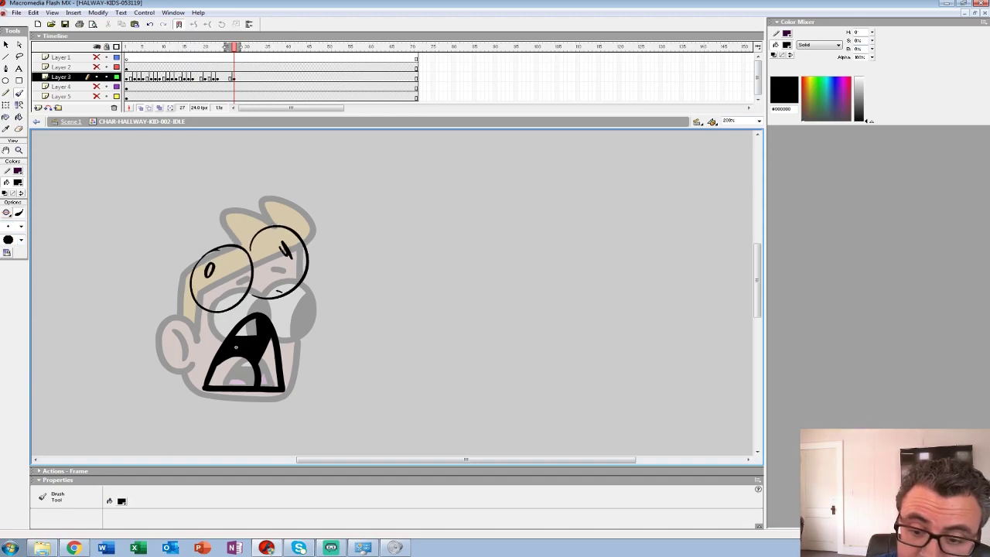
# Sketch the jaw, ear and sides of the face at frame 27, and darken the pupils and eye outlines
pyautogui.moveTo(194, 401); pyautogui.dragTo(185, 378)
pyautogui.moveTo(172, 337)
pyautogui.mouseDown()
pyautogui.moveTo(191, 366)
pyautogui.moveTo(175, 336)
pyautogui.mouseUp()
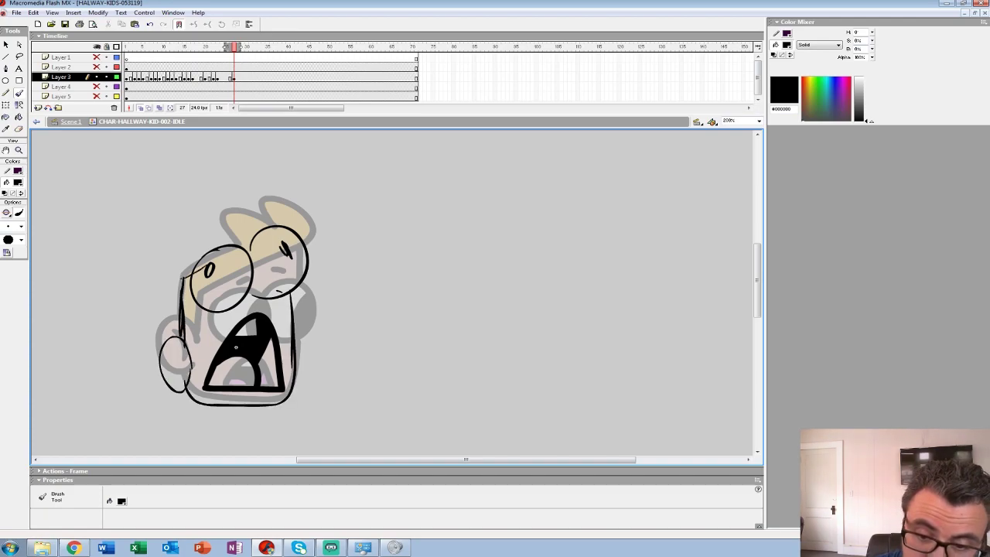
pyautogui.moveTo(213, 257); pyautogui.dragTo(207, 281)
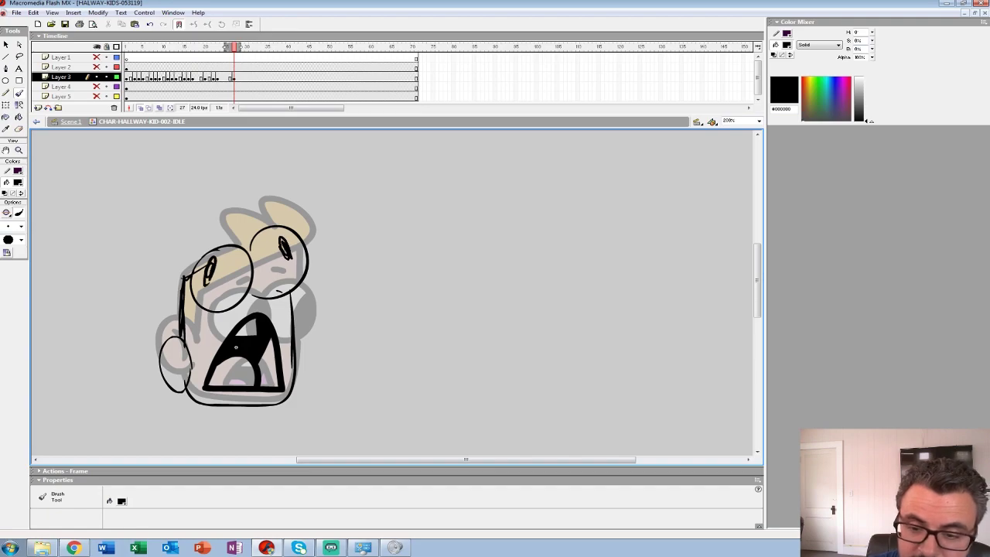
pyautogui.moveTo(307, 259); pyautogui.dragTo(249, 291)
pyautogui.moveTo(251, 246); pyautogui.dragTo(289, 228)
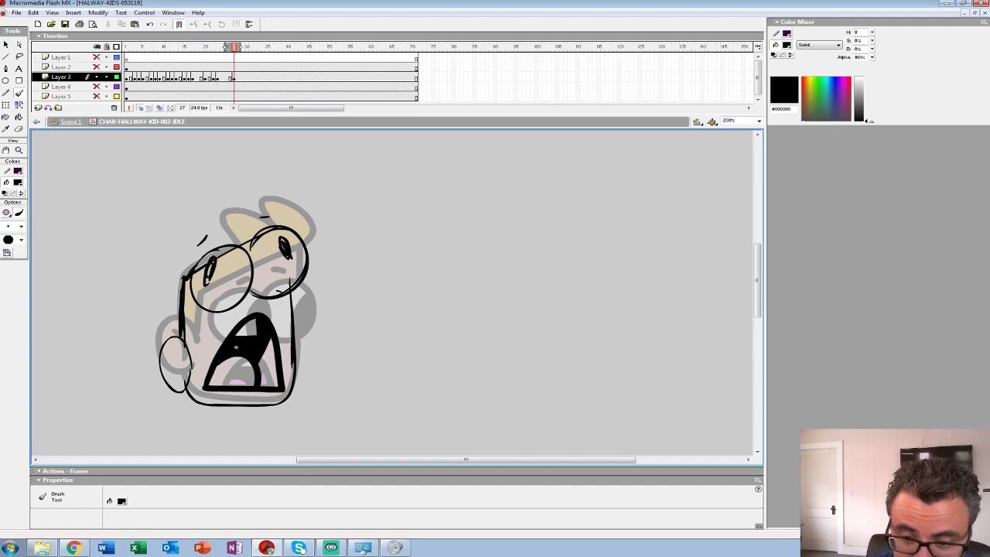
# Sketch the spiked hair outline down to the ear, and refine the pupils, ear and chin lines
pyautogui.moveTo(206, 237); pyautogui.dragTo(167, 328)
pyautogui.hotkey('ctrl', 'z')
pyautogui.moveTo(218, 220); pyautogui.dragTo(165, 339)
pyautogui.moveTo(265, 178)
pyautogui.mouseDown()
pyautogui.moveTo(249, 204)
pyautogui.moveTo(219, 216)
pyautogui.moveTo(283, 198)
pyautogui.moveTo(170, 340)
pyautogui.mouseUp()
pyautogui.moveTo(286, 287); pyautogui.dragTo(290, 370)
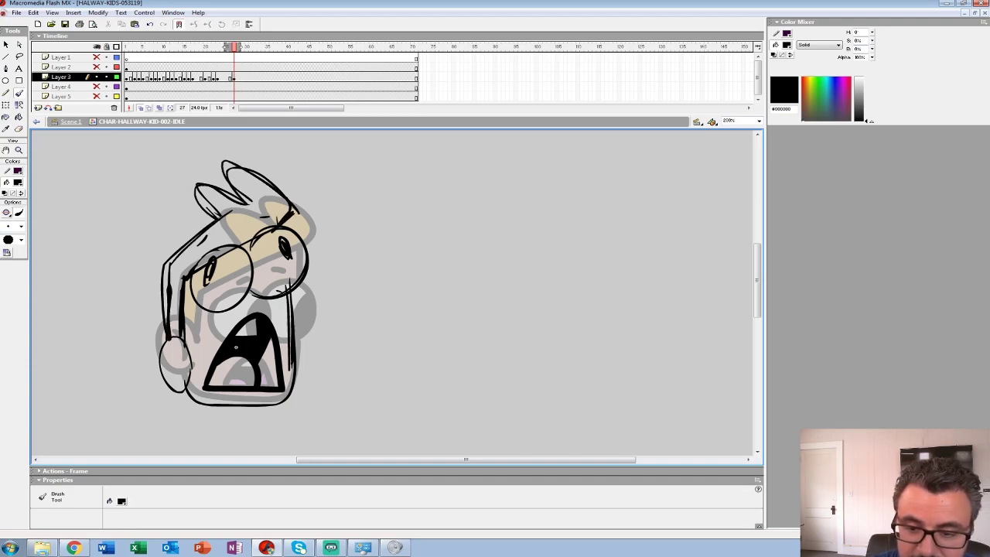
pyautogui.moveTo(246, 267); pyautogui.dragTo(227, 309)
pyautogui.moveTo(218, 254); pyautogui.dragTo(200, 292)
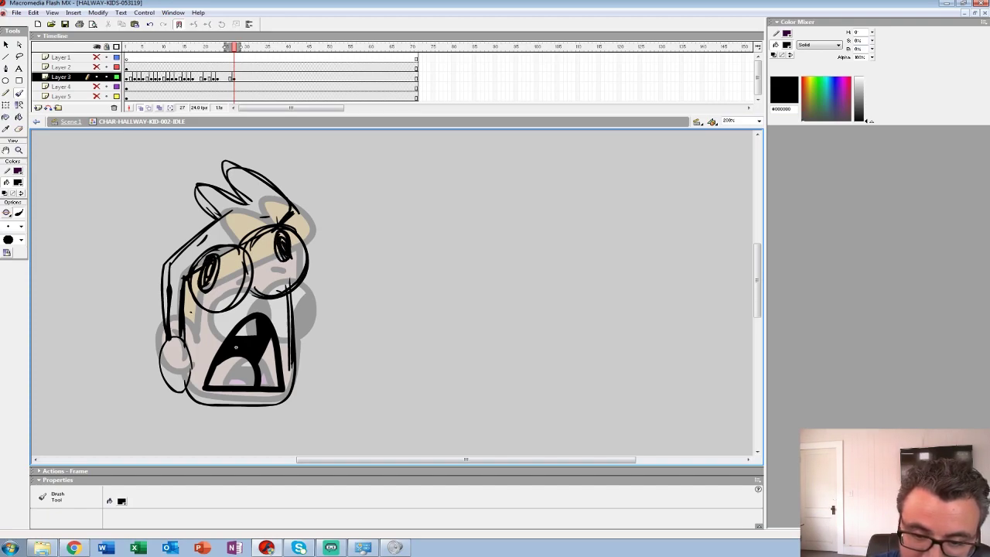
pyautogui.moveTo(180, 384); pyautogui.dragTo(300, 399)
# Insert a blank keyframe at frame 28 of Layer 3 and choose a thicker brush for inking
pyautogui.click(234, 67)
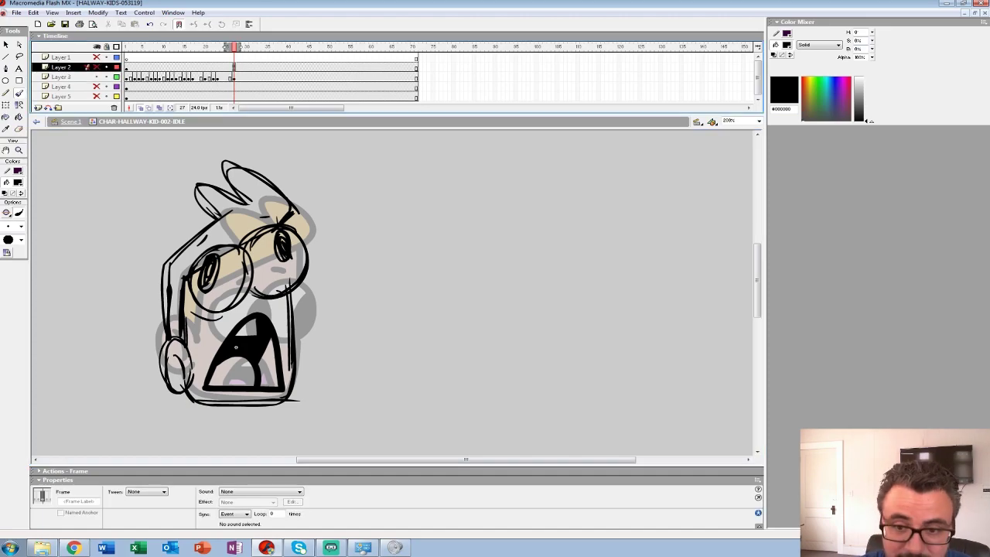
pyautogui.press('Down')
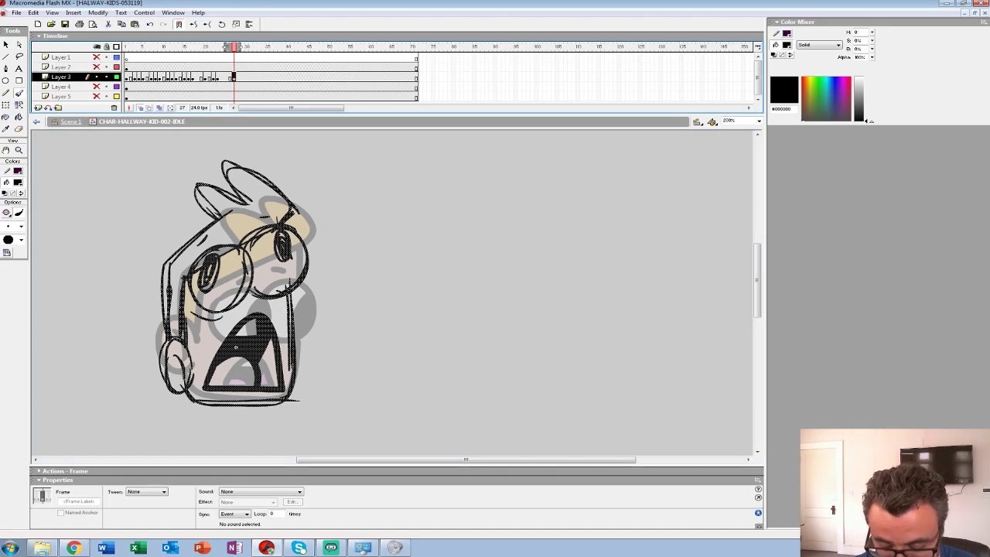
pyautogui.press('F7')
pyautogui.press('z')
pyautogui.click(236, 347)
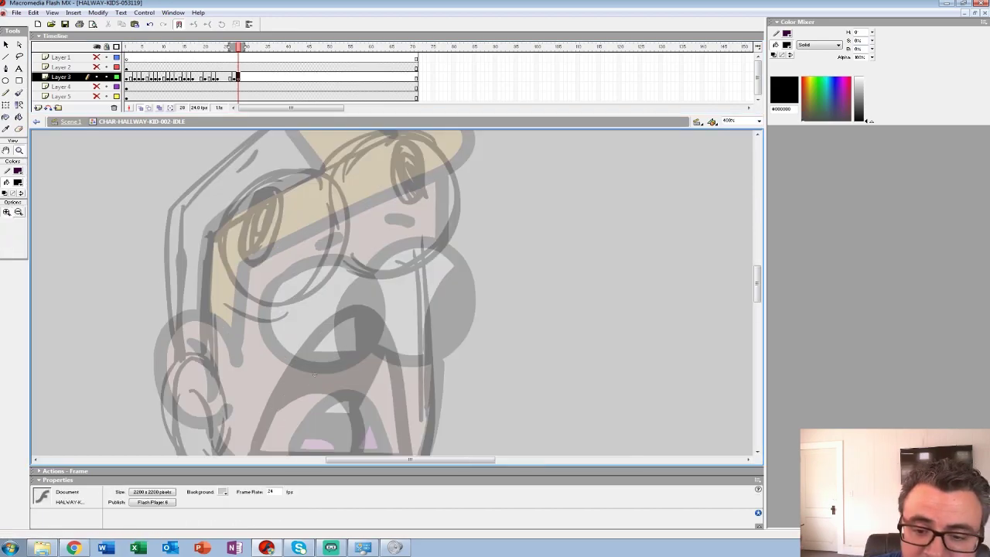
pyautogui.press('b')
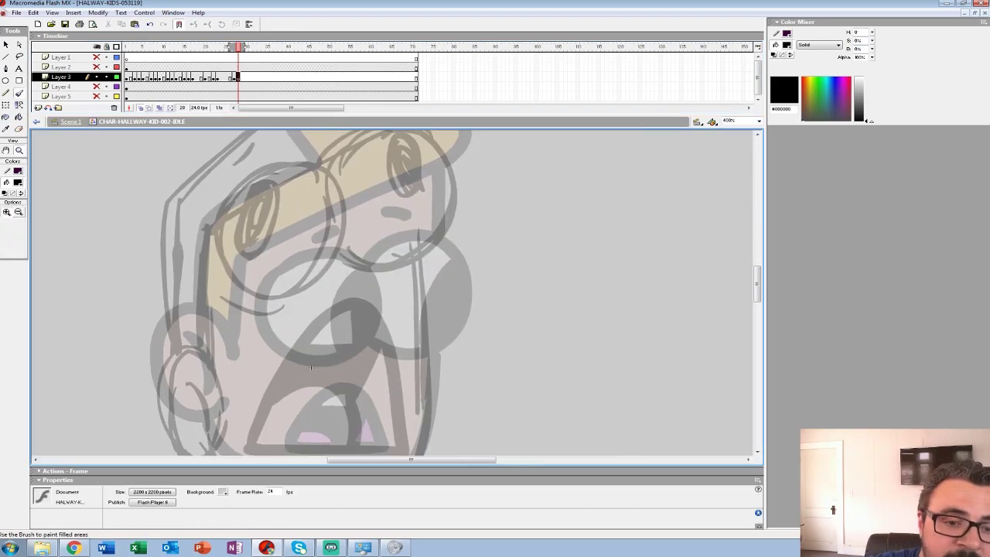
pyautogui.click(11, 335)
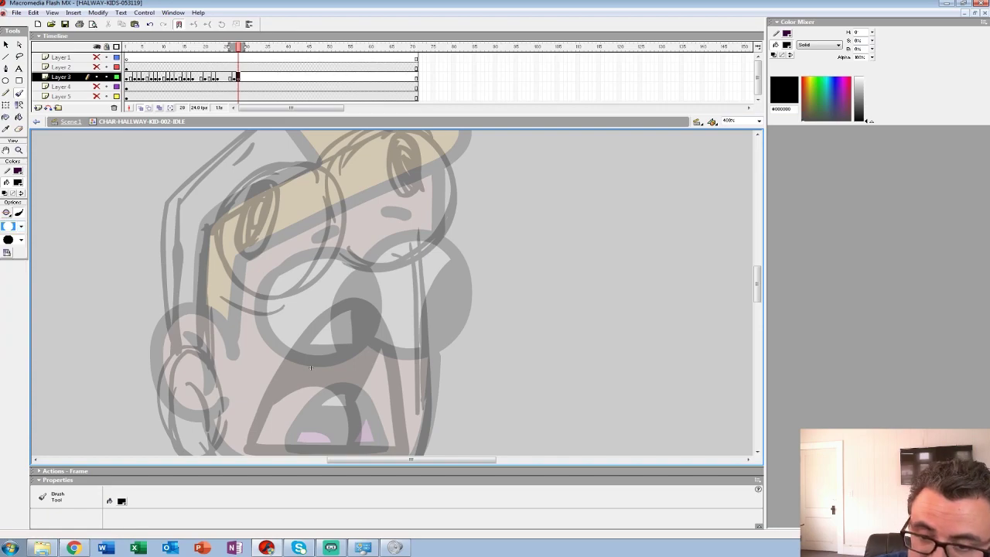
# Ink both round eyes and their solid black oval pupils over the onion-skinned rough sketch
pyautogui.moveTo(260, 167)
pyautogui.mouseDown()
pyautogui.moveTo(239, 181)
pyautogui.moveTo(221, 220)
pyautogui.moveTo(234, 275)
pyautogui.moveTo(262, 292)
pyautogui.moveTo(298, 291)
pyautogui.moveTo(342, 244)
pyautogui.moveTo(344, 207)
pyautogui.moveTo(324, 174)
pyautogui.moveTo(290, 160)
pyautogui.moveTo(255, 187)
pyautogui.moveTo(245, 247)
pyautogui.moveTo(272, 231)
pyautogui.moveTo(276, 188)
pyautogui.moveTo(255, 238)
pyautogui.mouseUp()
pyautogui.hotkey('ctrl', 'z')
pyautogui.moveTo(256, 186)
pyautogui.mouseDown()
pyautogui.moveTo(269, 234)
pyautogui.moveTo(253, 241)
pyautogui.moveTo(256, 222)
pyautogui.moveTo(227, 312)
pyautogui.moveTo(301, 352)
pyautogui.moveTo(379, 231)
pyautogui.moveTo(259, 199)
pyautogui.moveTo(237, 247)
pyautogui.mouseUp()
pyautogui.moveTo(308, 218)
pyautogui.mouseDown()
pyautogui.moveTo(303, 251)
pyautogui.moveTo(341, 249)
pyautogui.moveTo(306, 212)
pyautogui.moveTo(324, 266)
pyautogui.mouseUp()
pyautogui.moveTo(227, 447)
pyautogui.mouseDown()
pyautogui.moveTo(246, 267)
pyautogui.moveTo(371, 230)
pyautogui.mouseUp()
pyautogui.moveTo(286, 247)
pyautogui.mouseDown()
pyautogui.moveTo(232, 213)
pyautogui.moveTo(220, 245)
pyautogui.moveTo(224, 289)
pyautogui.moveTo(245, 315)
pyautogui.moveTo(276, 317)
pyautogui.moveTo(298, 293)
pyautogui.mouseUp()
pyautogui.moveTo(251, 239)
pyautogui.mouseDown()
pyautogui.moveTo(266, 290)
pyautogui.moveTo(254, 388)
pyautogui.moveTo(244, 297)
pyautogui.mouseUp()
# Ink the sides of the face, the ear with its inner fold, and the rounded jaw
pyautogui.moveTo(416, 143)
pyautogui.mouseDown()
pyautogui.moveTo(424, 306)
pyautogui.moveTo(395, 357)
pyautogui.moveTo(228, 356)
pyautogui.moveTo(213, 340)
pyautogui.mouseUp()
pyautogui.moveTo(306, 249)
pyautogui.mouseDown()
pyautogui.moveTo(321, 426)
pyautogui.moveTo(331, 430)
pyautogui.moveTo(377, 394)
pyautogui.mouseUp()
pyautogui.moveTo(275, 246); pyautogui.dragTo(277, 374)
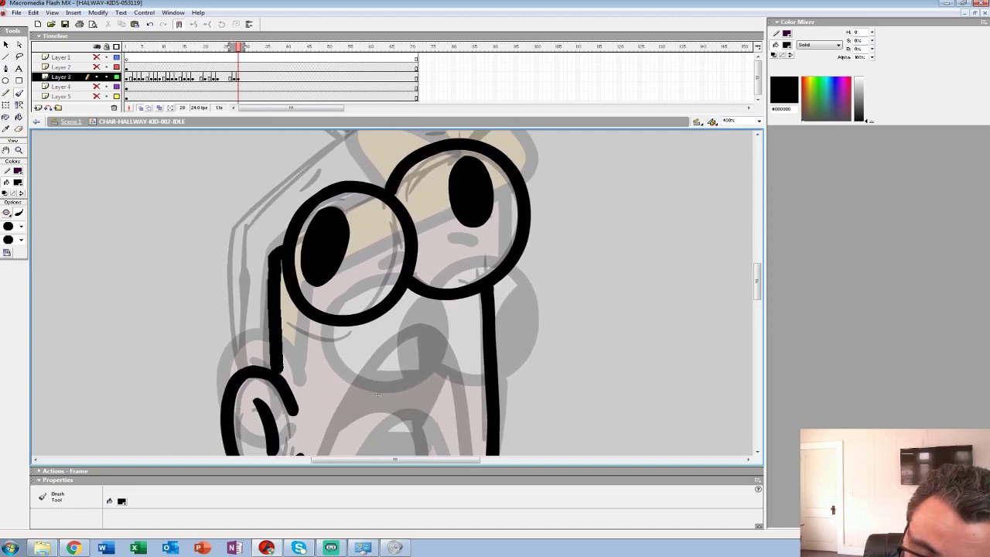
pyautogui.moveTo(378, 394); pyautogui.dragTo(405, 361)
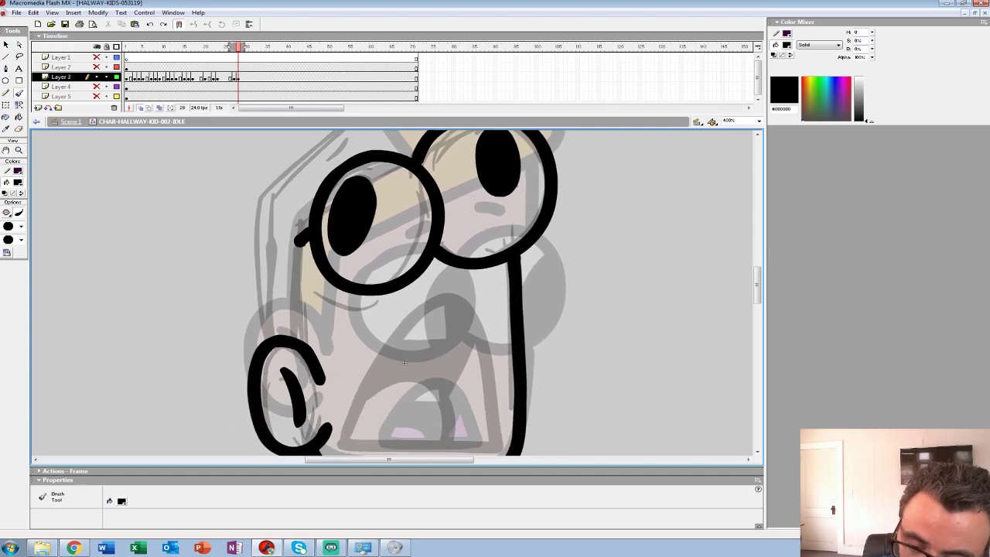
pyautogui.moveTo(300, 238); pyautogui.dragTo(296, 340)
pyautogui.moveTo(404, 362); pyautogui.dragTo(339, 551)
pyautogui.moveTo(451, 288)
pyautogui.mouseDown()
pyautogui.moveTo(436, 239)
pyautogui.moveTo(367, 195)
pyautogui.moveTo(312, 180)
pyautogui.moveTo(308, 195)
pyautogui.moveTo(344, 253)
pyautogui.moveTo(279, 218)
pyautogui.moveTo(252, 225)
pyautogui.moveTo(292, 297)
pyautogui.mouseUp()
# Ink the spiked hair outline and the two short eyebrows above the eyes
pyautogui.moveTo(340, 371); pyautogui.dragTo(464, 235)
pyautogui.moveTo(416, 162)
pyautogui.mouseDown()
pyautogui.moveTo(337, 232)
pyautogui.moveTo(328, 382)
pyautogui.mouseUp()
pyautogui.moveTo(433, 232); pyautogui.dragTo(332, 358)
pyautogui.moveTo(399, 261); pyautogui.dragTo(422, 260)
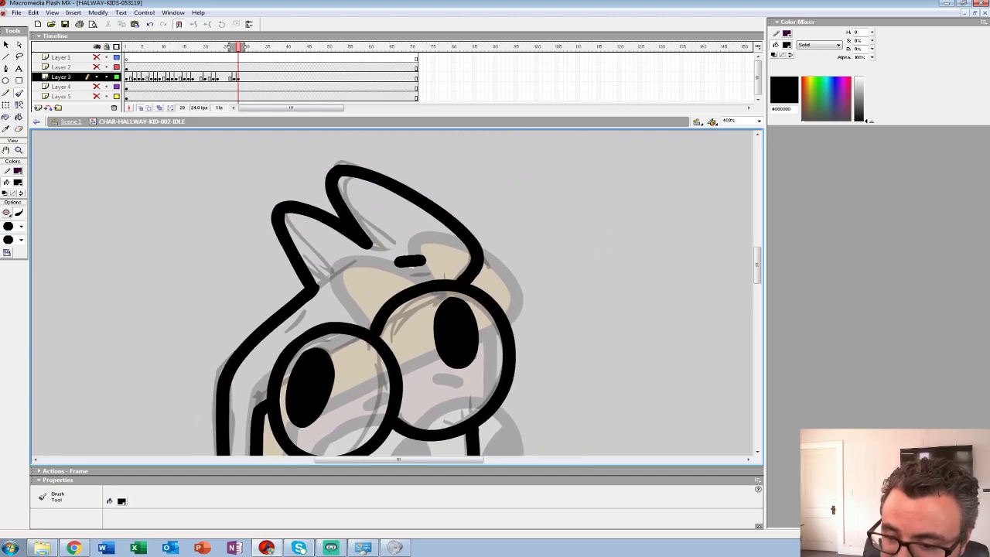
pyautogui.moveTo(304, 320); pyautogui.dragTo(327, 301)
# Ink the wide-open mouth with teeth and tongue at frame 28, and fill the mouth interior black
pyautogui.moveTo(340, 371)
pyautogui.mouseDown()
pyautogui.moveTo(313, 222)
pyautogui.moveTo(311, 273)
pyautogui.mouseUp()
pyautogui.moveTo(243, 355)
pyautogui.mouseDown()
pyautogui.moveTo(408, 354)
pyautogui.moveTo(394, 287)
pyautogui.moveTo(344, 207)
pyautogui.moveTo(246, 352)
pyautogui.mouseUp()
pyautogui.moveTo(356, 216)
pyautogui.mouseDown()
pyautogui.moveTo(356, 241)
pyautogui.moveTo(304, 256)
pyautogui.mouseUp()
pyautogui.moveTo(260, 344)
pyautogui.mouseDown()
pyautogui.moveTo(308, 287)
pyautogui.moveTo(353, 346)
pyautogui.mouseUp()
pyautogui.moveTo(381, 239); pyautogui.dragTo(377, 251)
pyautogui.moveTo(312, 272); pyautogui.dragTo(253, 317)
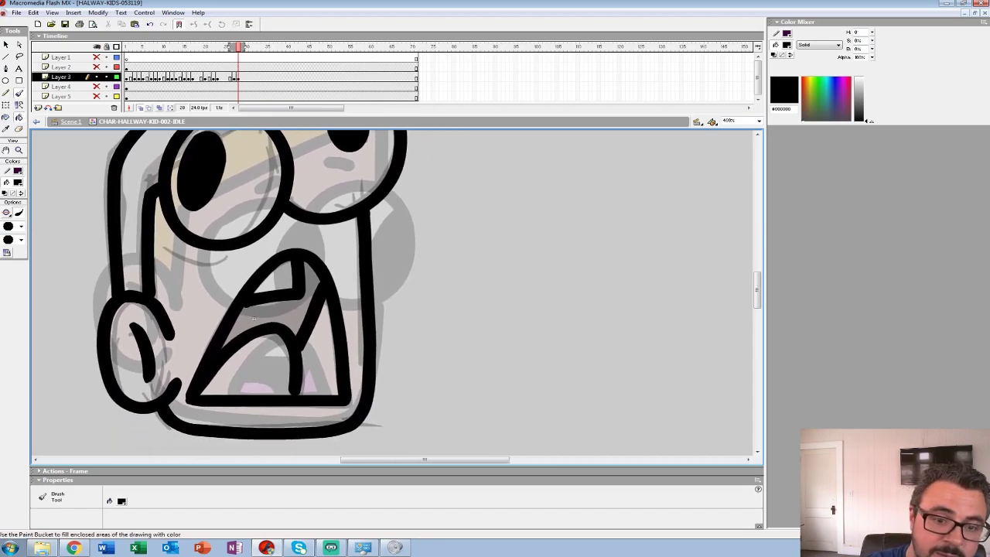
pyautogui.press('k')
pyautogui.click(253, 318)
# Move the inked frame 28 keyframe onto frame 27 to replace the rough sketch, and play the animation back
pyautogui.press('z')
pyautogui.keyDown('alt'); pyautogui.click(423, 267); pyautogui.keyUp('alt')
pyautogui.keyDown('alt'); pyautogui.click(331, 268); pyautogui.keyUp('alt')
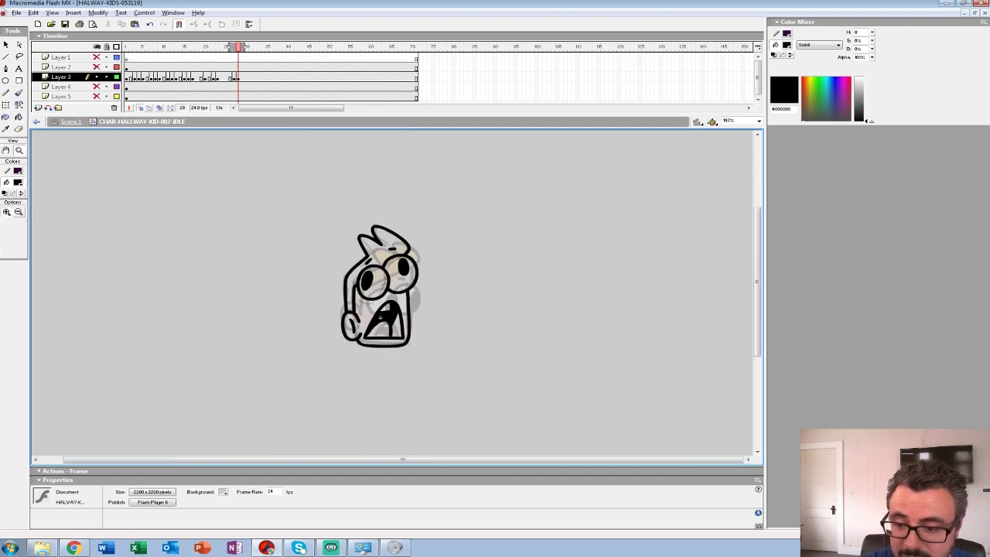
pyautogui.click(238, 77)
pyautogui.moveTo(238, 78); pyautogui.dragTo(234, 77)
pyautogui.click(172, 68)
pyautogui.press('Return')
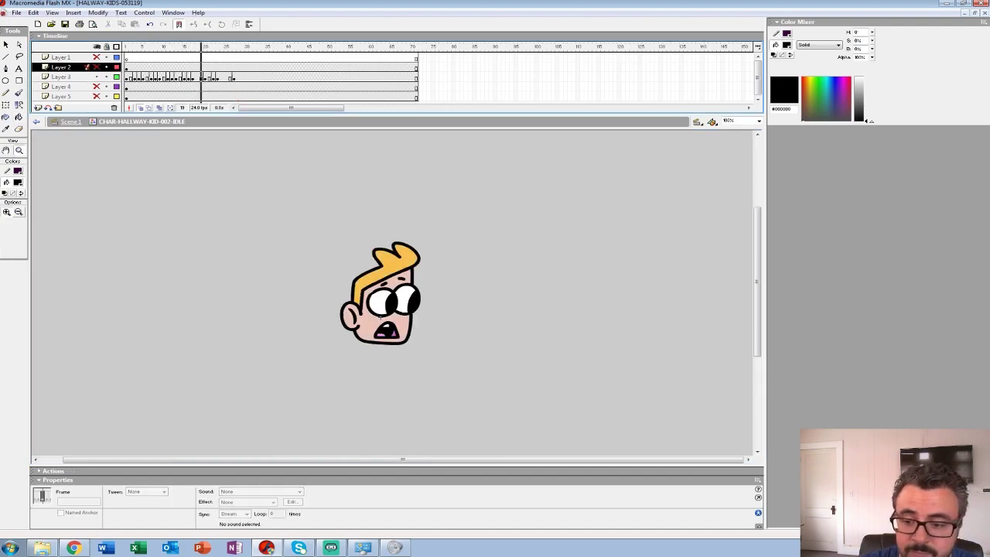
pyautogui.press('Return')
# Insert a blank keyframe at frame 31 of Layer 3, ready for brushing over the onion-skinned head
pyautogui.click(212, 67)
pyautogui.click(251, 77)
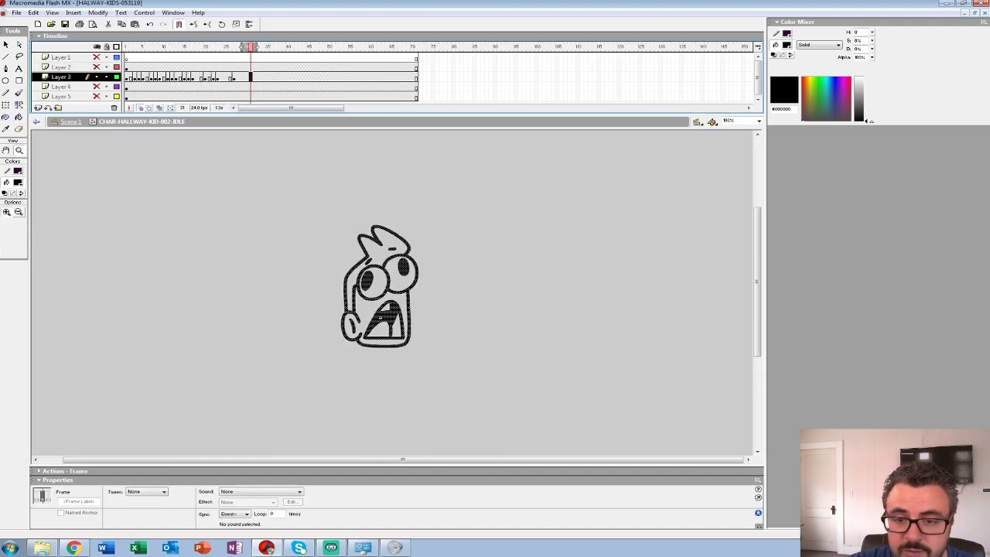
pyautogui.press('F7')
pyautogui.click(462, 300)
pyautogui.click(282, 316)
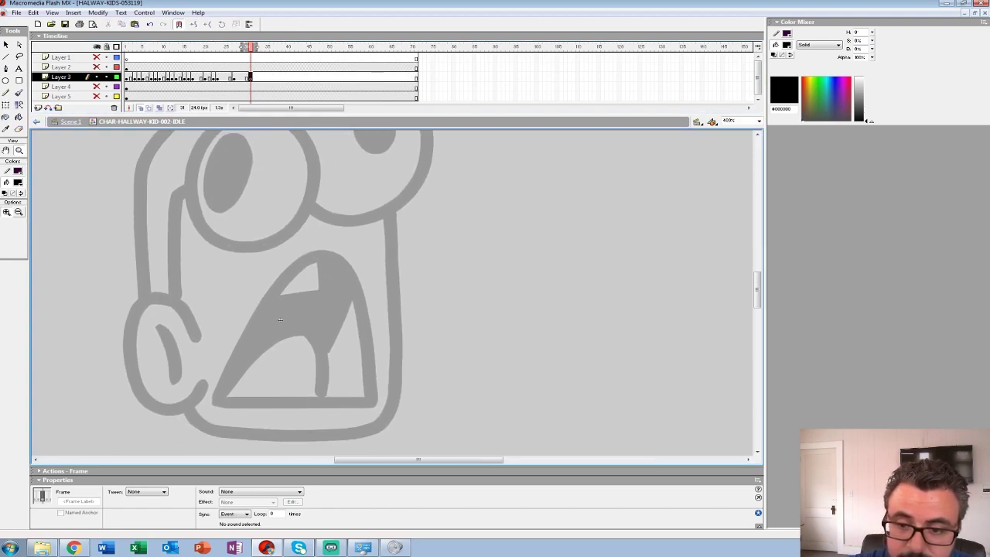
pyautogui.press('b')
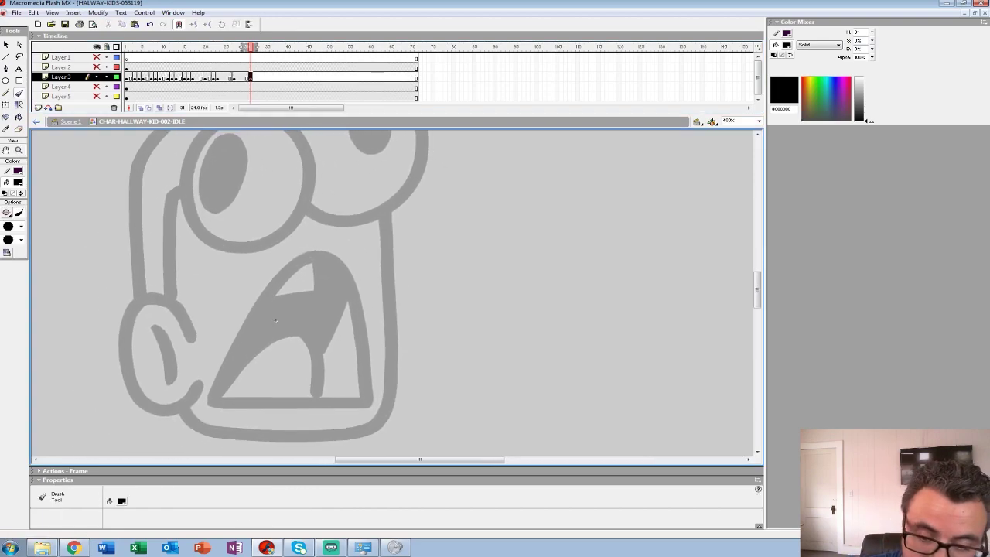
pyautogui.moveTo(211, 346)
pyautogui.mouseDown()
pyautogui.moveTo(375, 341)
pyautogui.moveTo(216, 307)
pyautogui.moveTo(289, 316)
pyautogui.mouseUp()
pyautogui.hotkey('ctrl', 'z')
pyautogui.press('z')
pyautogui.keyDown('alt'); pyautogui.click(352, 317); pyautogui.keyUp('alt')
pyautogui.press('b')
pyautogui.hotkey('ctrl', 'z')
pyautogui.moveTo(179, 326)
pyautogui.mouseDown()
pyautogui.moveTo(195, 312)
pyautogui.moveTo(291, 320)
pyautogui.moveTo(186, 318)
pyautogui.moveTo(209, 308)
pyautogui.moveTo(275, 329)
pyautogui.mouseUp()
pyautogui.hotkey('ctrl', 'z')
pyautogui.hotkey('ctrl', 'z')
# Choose a thin brush and sketch a flat-bottomed arched mouth and two round eyes with oval pupils at frame 31
pyautogui.moveTo(276, 328)
pyautogui.mouseDown()
pyautogui.moveTo(178, 328)
pyautogui.moveTo(227, 303)
pyautogui.moveTo(224, 322)
pyautogui.moveTo(176, 322)
pyautogui.mouseUp()
pyautogui.click(14, 227)
pyautogui.click(10, 262)
pyautogui.hotkey('ctrl', 'z')
pyautogui.hotkey('ctrl', 'z')
pyautogui.moveTo(176, 258)
pyautogui.mouseDown()
pyautogui.moveTo(178, 247)
pyautogui.moveTo(218, 305)
pyautogui.moveTo(204, 230)
pyautogui.moveTo(200, 254)
pyautogui.mouseUp()
pyautogui.hotkey('ctrl', 'z')
pyautogui.moveTo(262, 213)
pyautogui.mouseDown()
pyautogui.moveTo(249, 218)
pyautogui.moveTo(278, 240)
pyautogui.mouseUp()
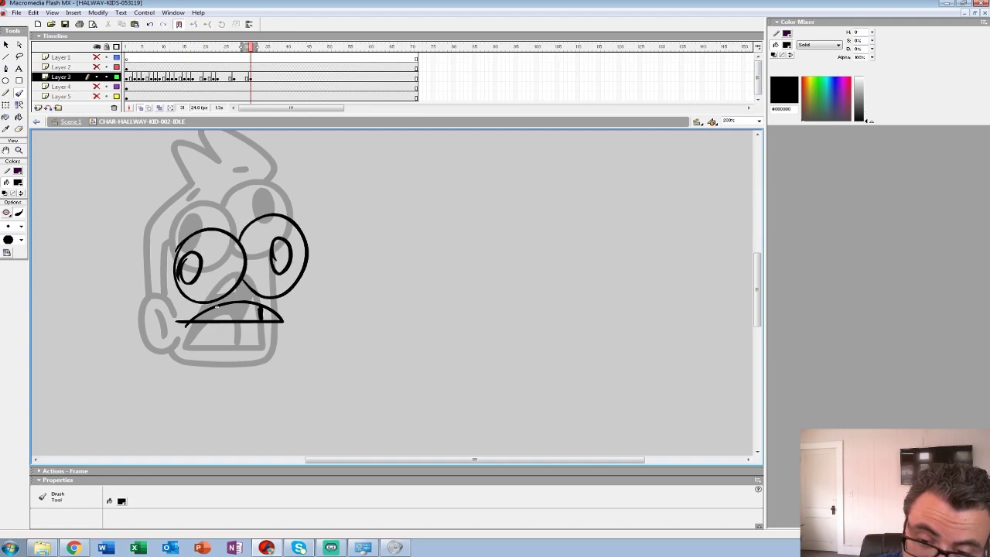
# Sketch the jaw, ear and spiked hair around the frame 31 face, and play the animation back
pyautogui.moveTo(289, 352)
pyautogui.mouseDown()
pyautogui.moveTo(175, 358)
pyautogui.moveTo(165, 345)
pyautogui.moveTo(164, 311)
pyautogui.moveTo(263, 210)
pyautogui.mouseUp()
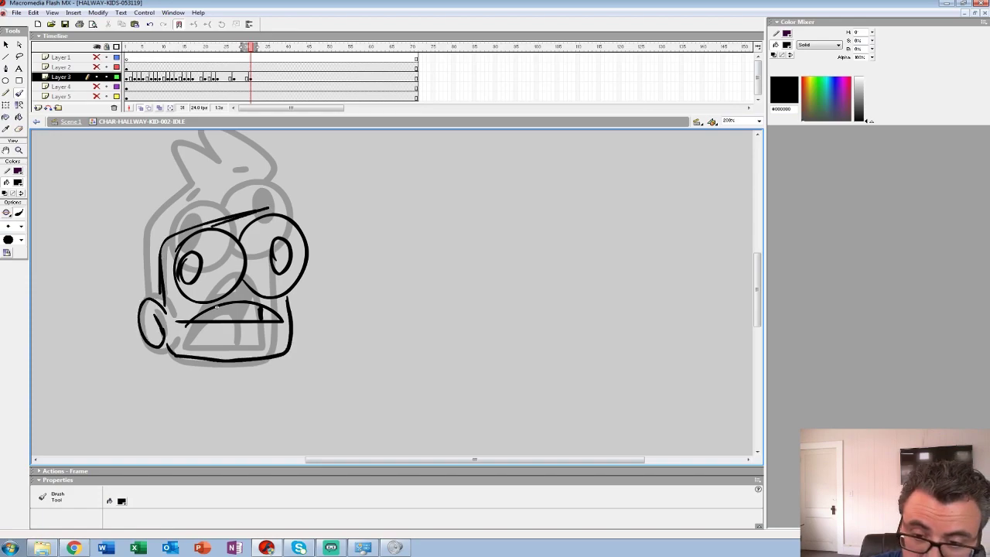
pyautogui.moveTo(281, 267)
pyautogui.mouseDown()
pyautogui.moveTo(282, 199)
pyautogui.moveTo(240, 143)
pyautogui.moveTo(197, 166)
pyautogui.moveTo(146, 301)
pyautogui.mouseUp()
pyautogui.click(192, 67)
pyautogui.press('Return')
pyautogui.press('Return')
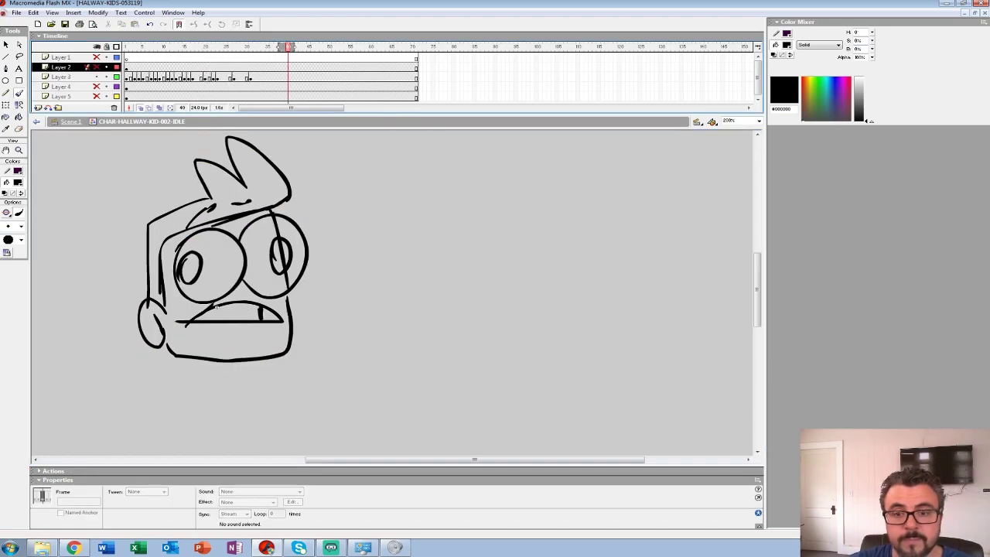
# Move the Layer 3 keyframe at frame 31 to frame 30, and insert a blank keyframe at frame 33
pyautogui.click(247, 78)
pyautogui.click(251, 77)
pyautogui.moveTo(251, 77)
pyautogui.mouseDown()
pyautogui.moveTo(285, 77)
pyautogui.moveTo(259, 76)
pyautogui.mouseUp()
pyautogui.click(181, 77)
pyautogui.press('Return')
pyautogui.press('F7')
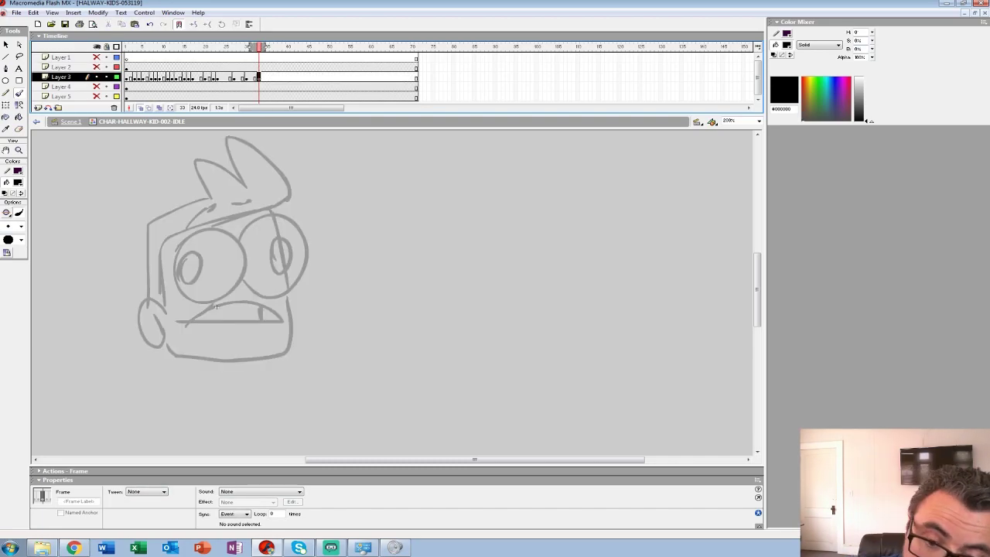
# Sketch tall oval eyes, puckered lips protruding from the face, and the jaw line at frame 33
pyautogui.moveTo(189, 238)
pyautogui.mouseDown()
pyautogui.moveTo(207, 212)
pyautogui.moveTo(216, 242)
pyautogui.moveTo(289, 230)
pyautogui.mouseUp()
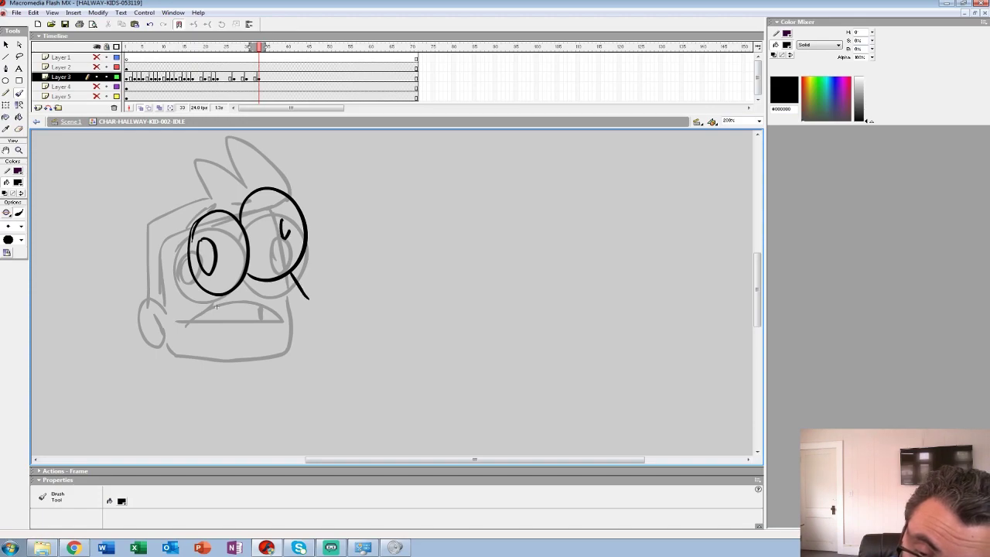
pyautogui.moveTo(300, 352); pyautogui.dragTo(175, 354)
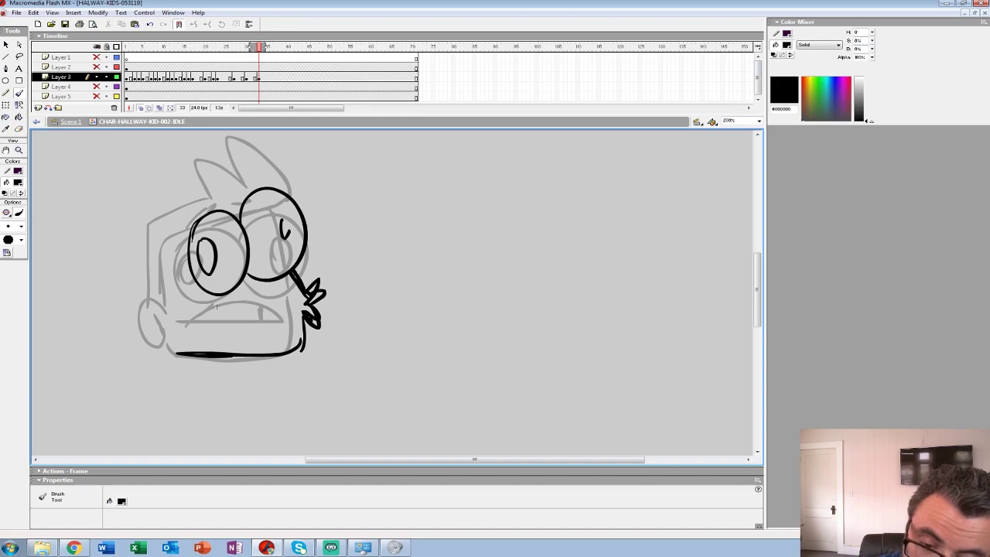
# Sketch the hairline, spiked hair, back of the head and ear around the puckered face
pyautogui.moveTo(171, 307)
pyautogui.mouseDown()
pyautogui.moveTo(146, 340)
pyautogui.moveTo(172, 348)
pyautogui.moveTo(270, 198)
pyautogui.moveTo(297, 187)
pyautogui.mouseUp()
pyautogui.moveTo(247, 141); pyautogui.dragTo(295, 185)
pyautogui.moveTo(199, 167); pyautogui.dragTo(214, 198)
pyautogui.moveTo(212, 198)
pyautogui.mouseDown()
pyautogui.moveTo(155, 222)
pyautogui.moveTo(153, 295)
pyautogui.moveTo(163, 251)
pyautogui.moveTo(177, 303)
pyautogui.mouseUp()
pyautogui.moveTo(169, 236); pyautogui.dragTo(178, 275)
pyautogui.moveTo(238, 208); pyautogui.dragTo(261, 201)
pyautogui.moveTo(248, 248); pyautogui.dragTo(230, 263)
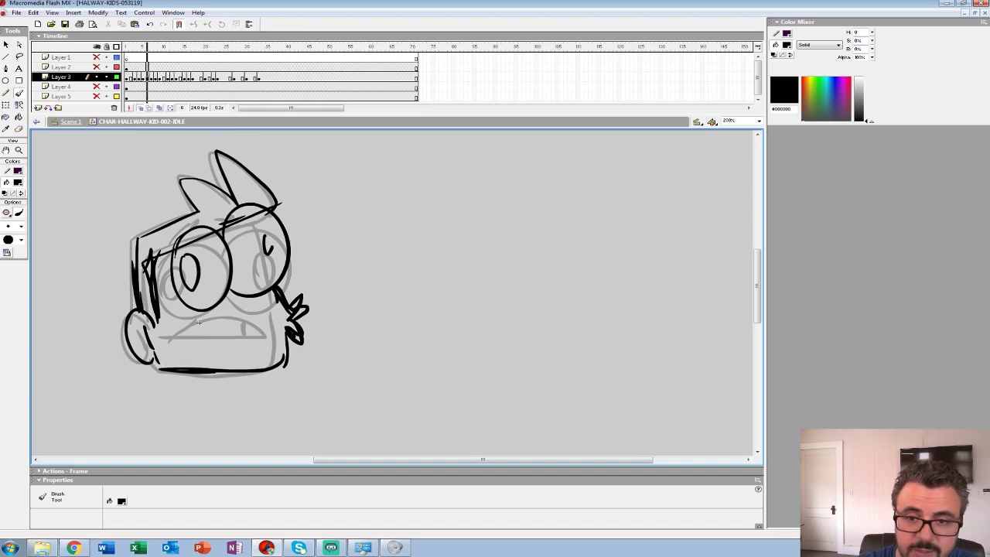
# Play the animation to review the new poses, and insert a blank keyframe at frame 35 of Layer 3
pyautogui.press('Return')
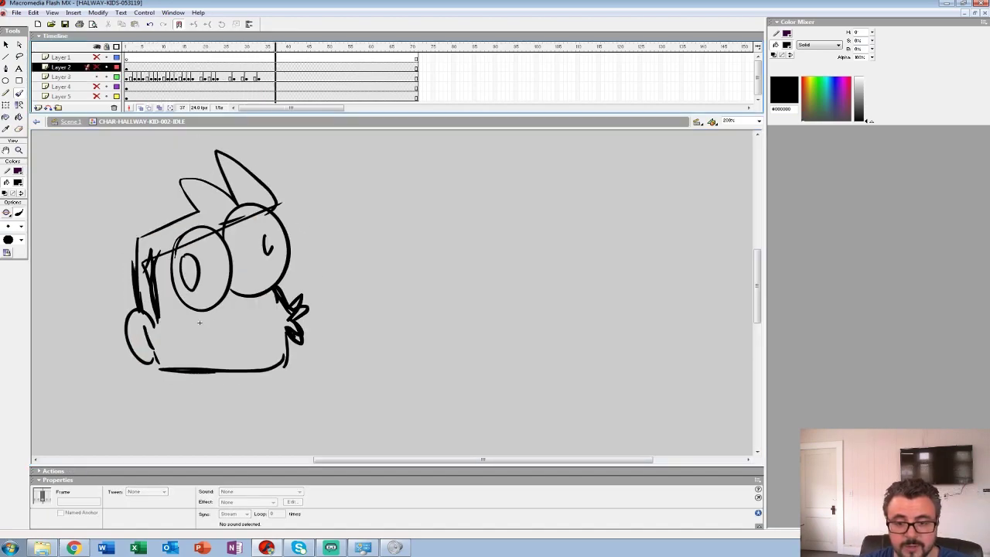
pyautogui.press('Return')
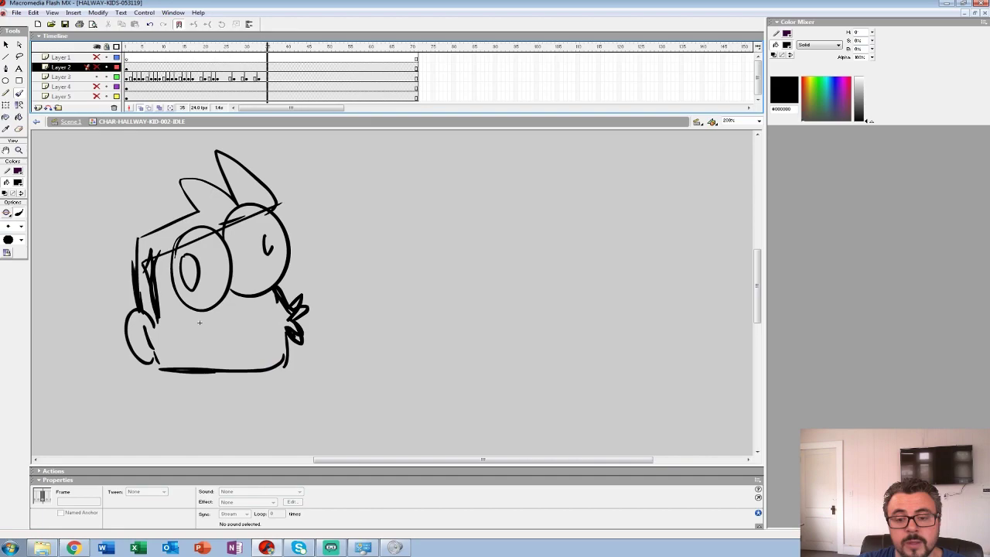
pyautogui.press('F6')
pyautogui.press('F7')
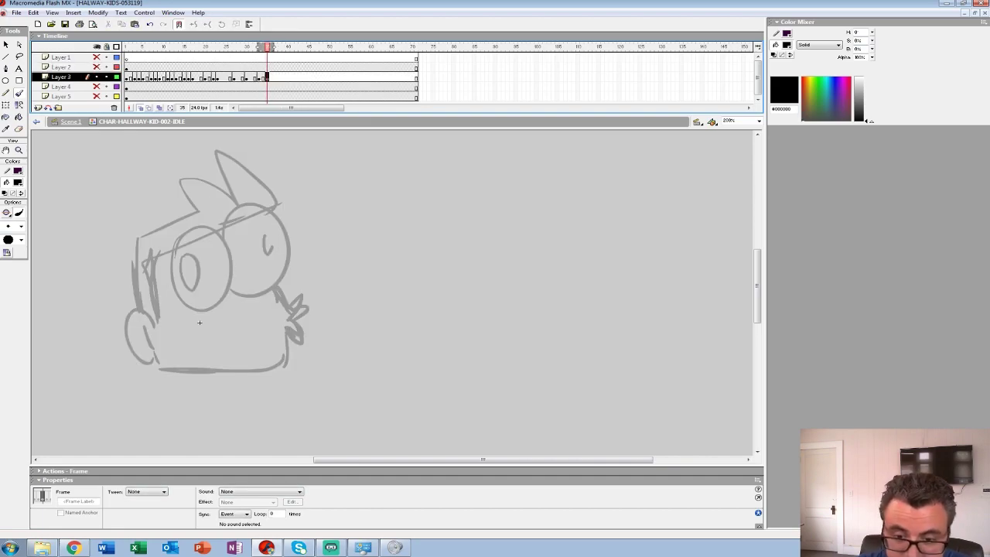
# Sketch a lowered head with flattened oval eyes, a closed frowning mouth, jaw, ear and spiked hair at frame 35
pyautogui.moveTo(171, 276)
pyautogui.mouseDown()
pyautogui.moveTo(233, 274)
pyautogui.moveTo(203, 263)
pyautogui.mouseUp()
pyautogui.hotkey('ctrl', 'z')
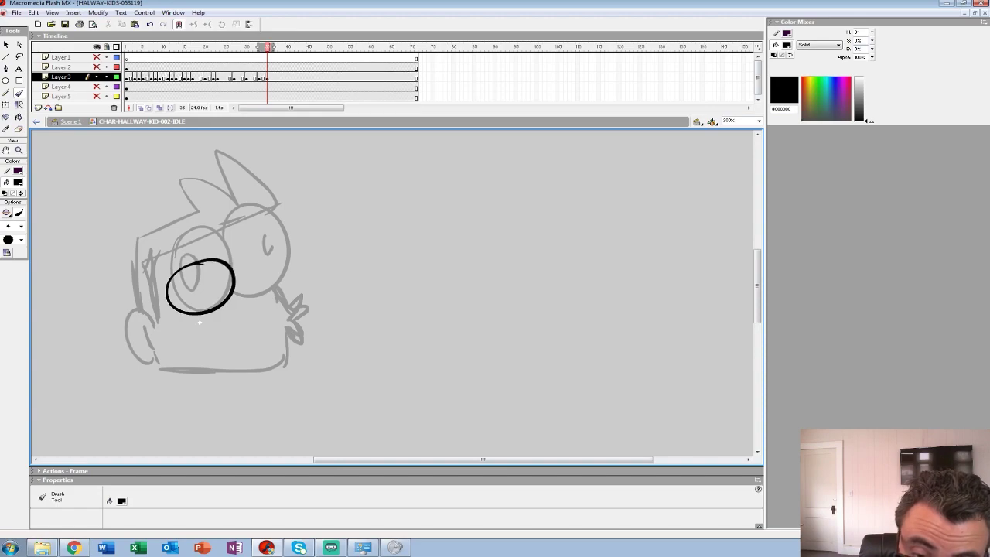
pyautogui.moveTo(265, 245)
pyautogui.mouseDown()
pyautogui.moveTo(255, 299)
pyautogui.moveTo(233, 285)
pyautogui.mouseUp()
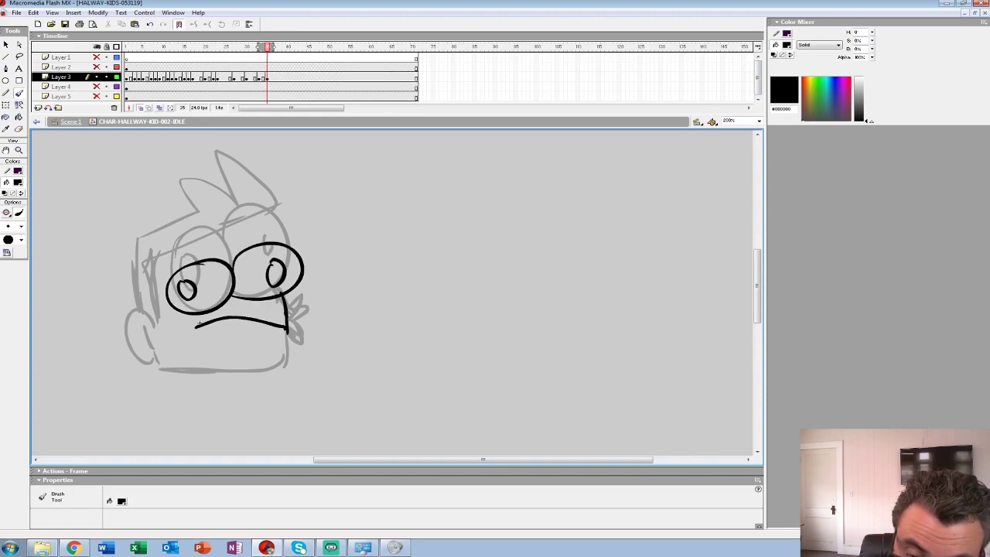
pyautogui.moveTo(239, 370)
pyautogui.mouseDown()
pyautogui.moveTo(169, 368)
pyautogui.moveTo(155, 328)
pyautogui.mouseUp()
pyautogui.moveTo(140, 294)
pyautogui.mouseDown()
pyautogui.moveTo(146, 252)
pyautogui.moveTo(245, 221)
pyautogui.moveTo(258, 188)
pyautogui.moveTo(252, 218)
pyautogui.moveTo(195, 198)
pyautogui.moveTo(243, 230)
pyautogui.mouseUp()
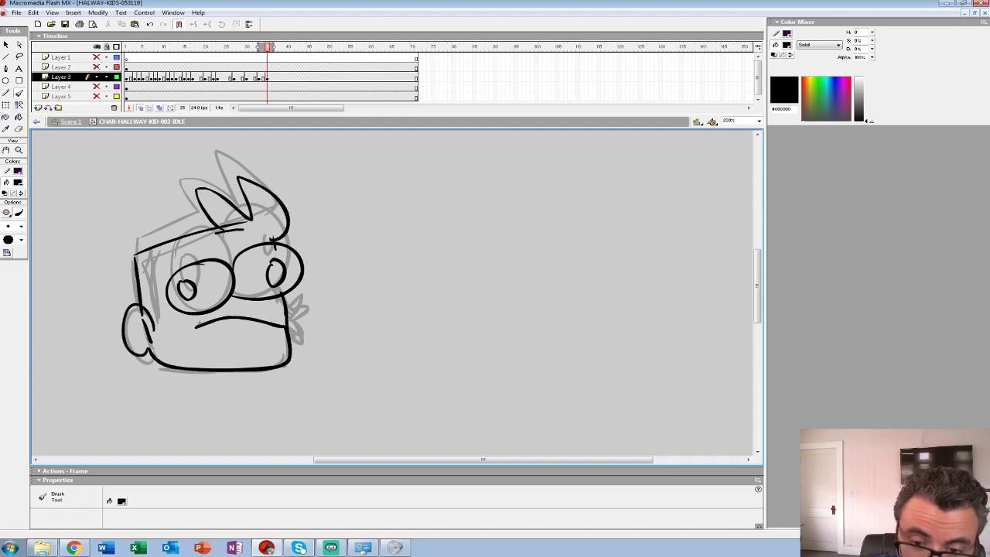
# Sketch the hairline beneath the spiked hair at frame 35, and play the animation to review the rough poses
pyautogui.moveTo(157, 313); pyautogui.dragTo(285, 234)
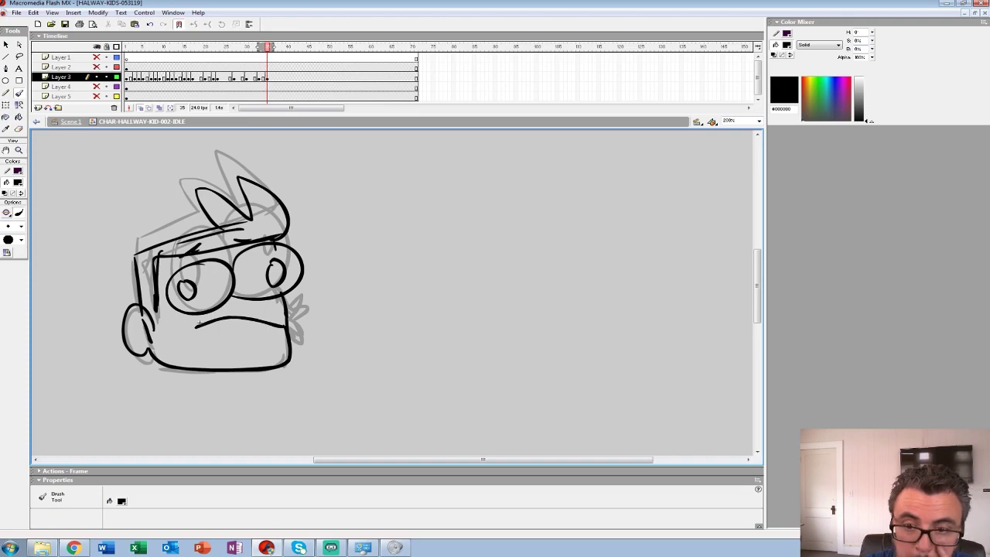
pyautogui.press('Return')
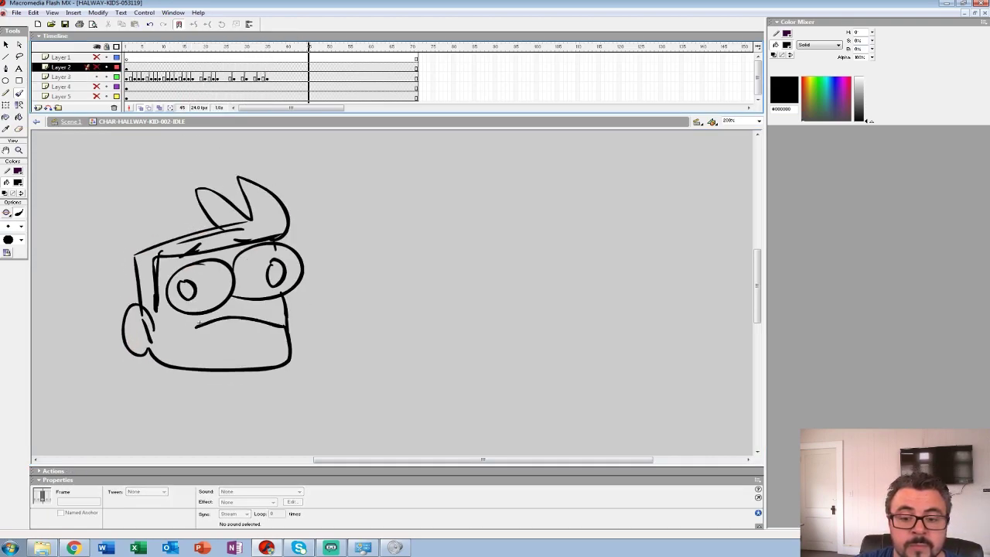
pyautogui.press('Return')
pyautogui.press('.')
pyautogui.press('.')
pyautogui.press('.')
pyautogui.press('.')
pyautogui.press('.')
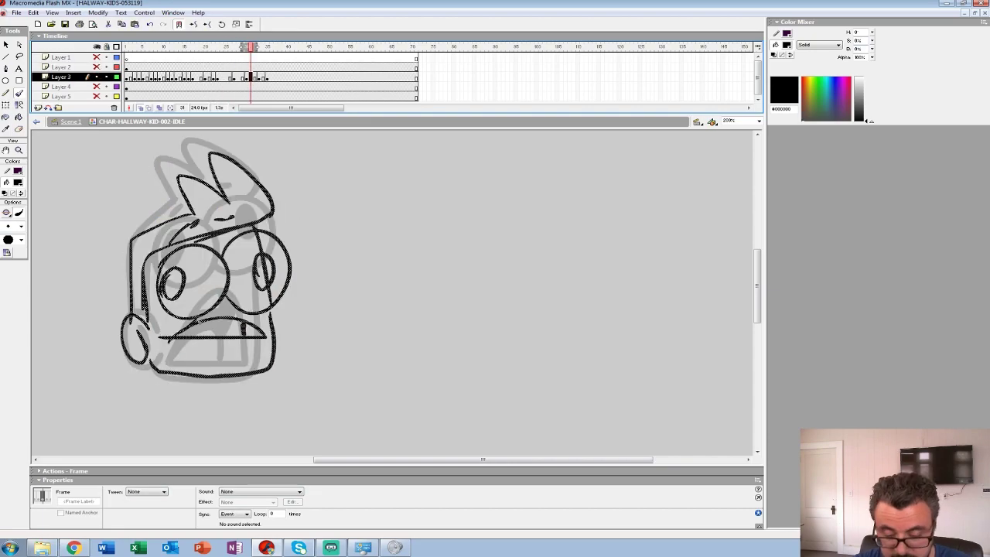
pyautogui.press('Delete')
pyautogui.press(',')
pyautogui.press('.')
pyautogui.hotkey('ctrl', 'z')
# Recolor the rough drawings from frame 30 onward to red #FF0000 using multiple-frame editing, and choose the largest brush size
pyautogui.press(',')
pyautogui.moveTo(239, 47); pyautogui.dragTo(289, 47)
pyautogui.click(140, 107)
pyautogui.click(159, 107)
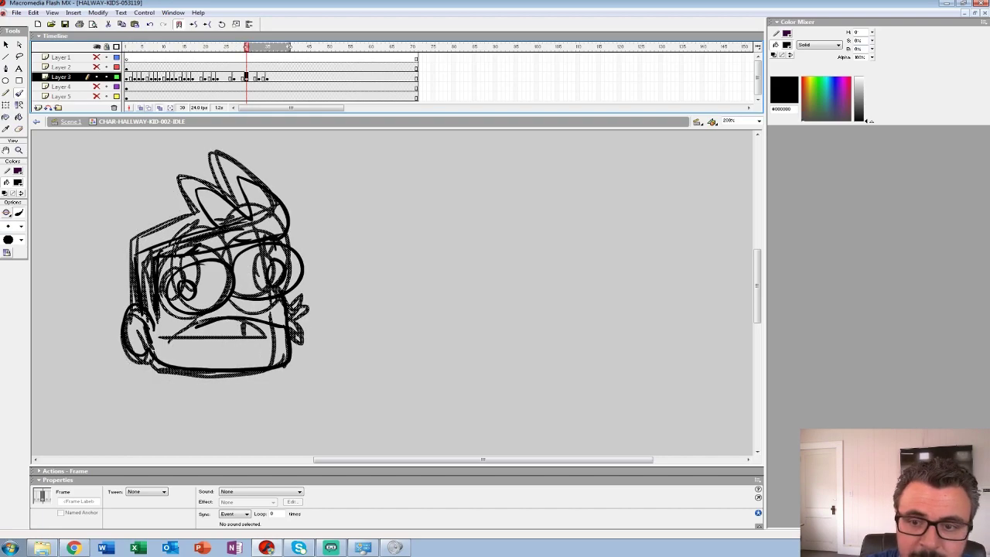
pyautogui.hotkey('ctrl', 'a')
pyautogui.click(18, 183)
pyautogui.click(5, 236)
pyautogui.click(21, 226)
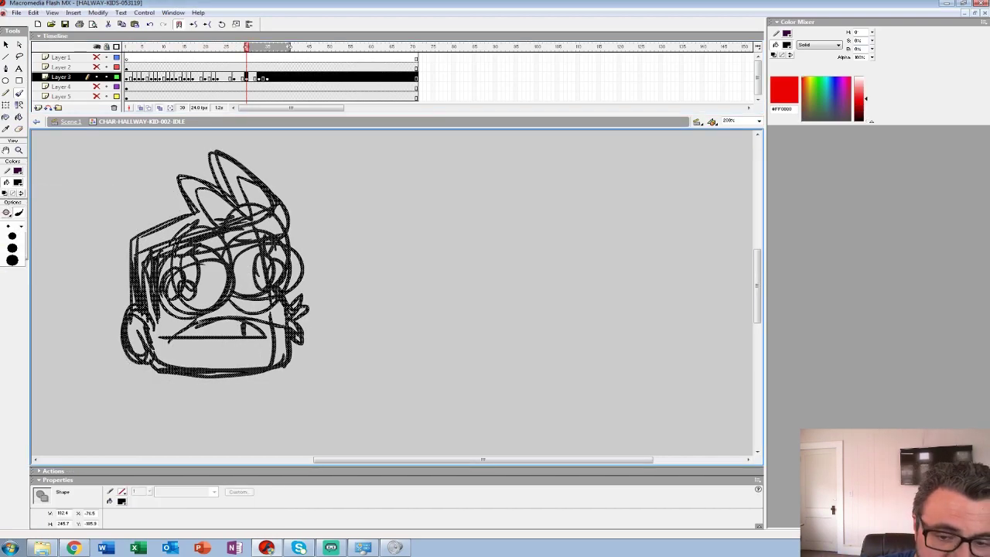
pyautogui.click(12, 262)
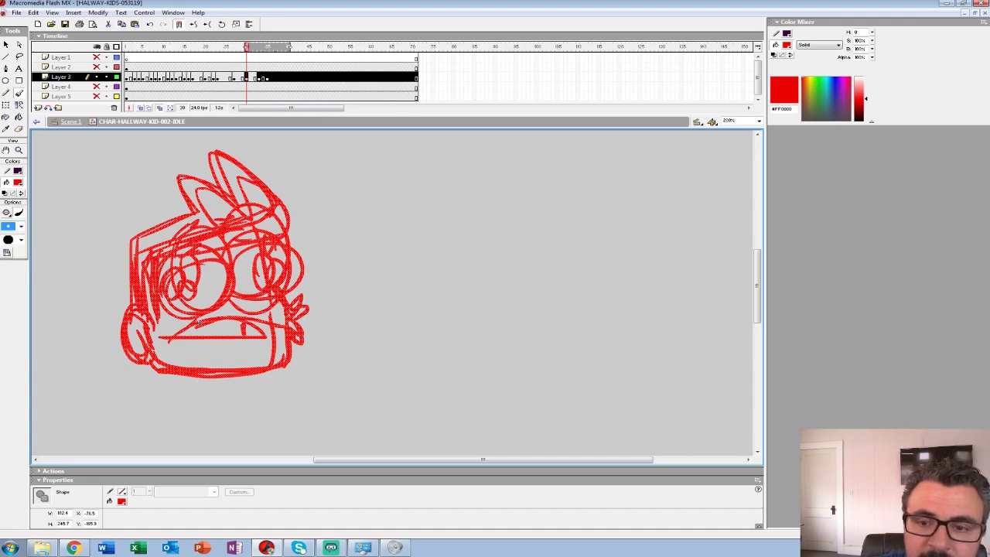
# Restore normal onion skinning, insert a blank keyframe at frame 31 of Layer 3, and set the fill color to black
pyautogui.press(',')
pyautogui.press('.')
pyautogui.press('.')
pyautogui.press('Delete')
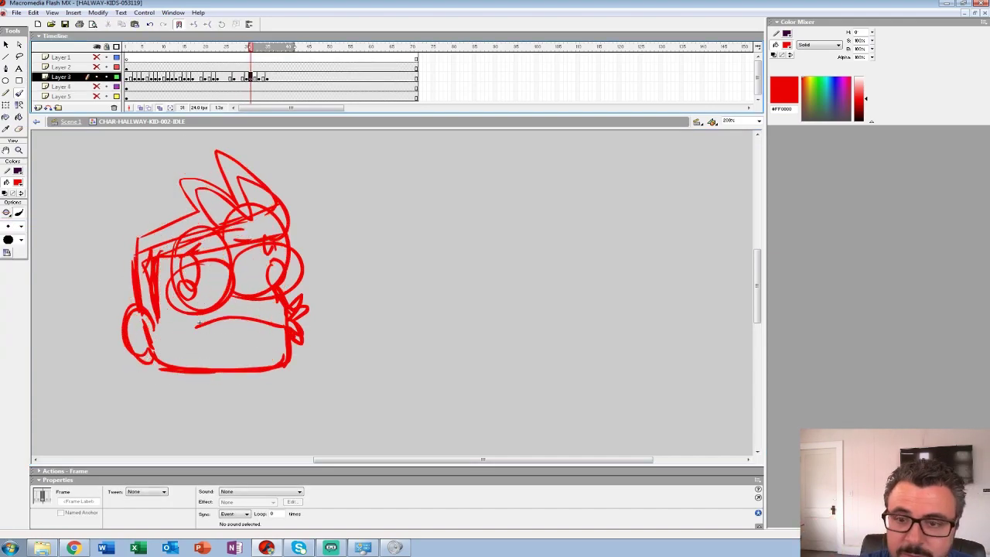
pyautogui.hotkey('alt', 'shift', 'o')
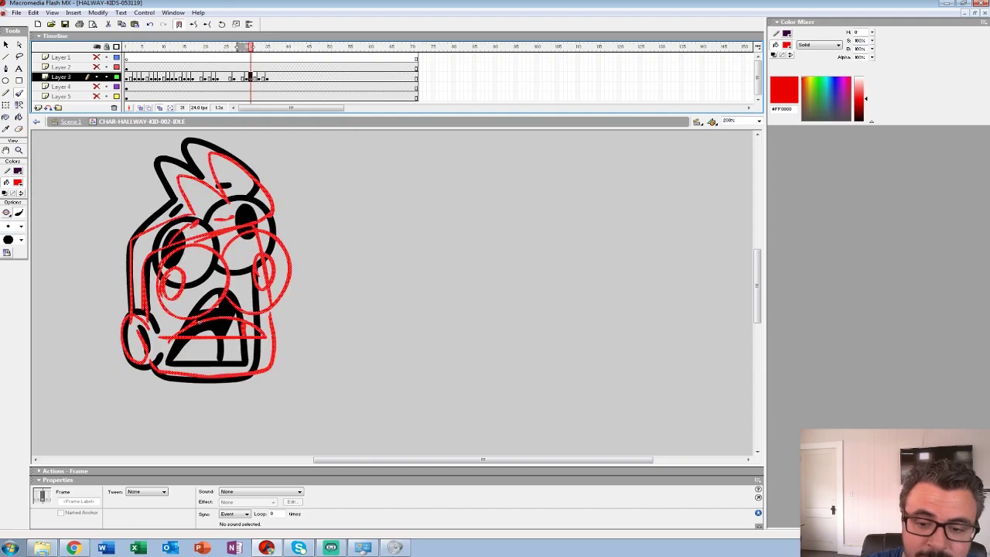
pyautogui.press('Delete')
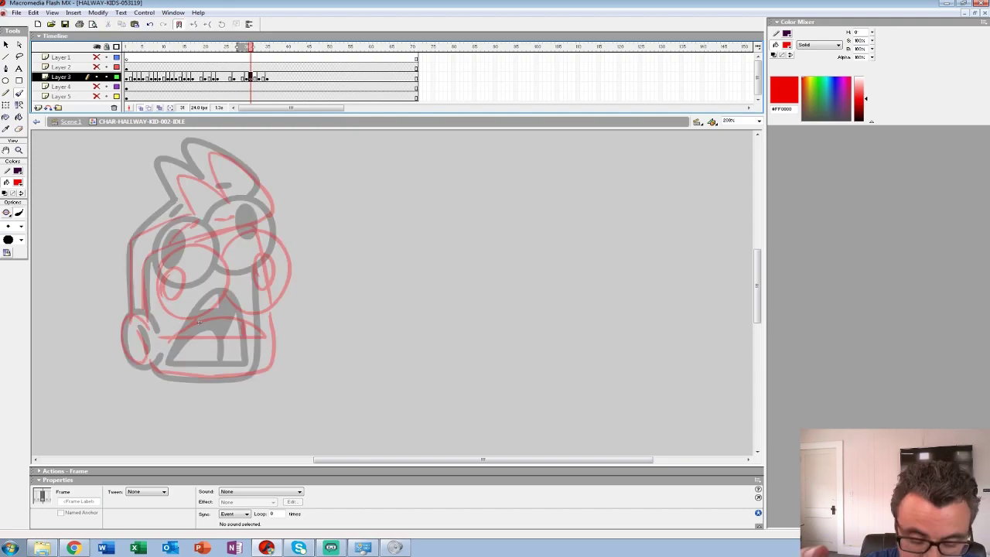
pyautogui.click(18, 182)
# Ink both round eye outlines and their solid black pupils over the red rough at frame 31
pyautogui.press('z')
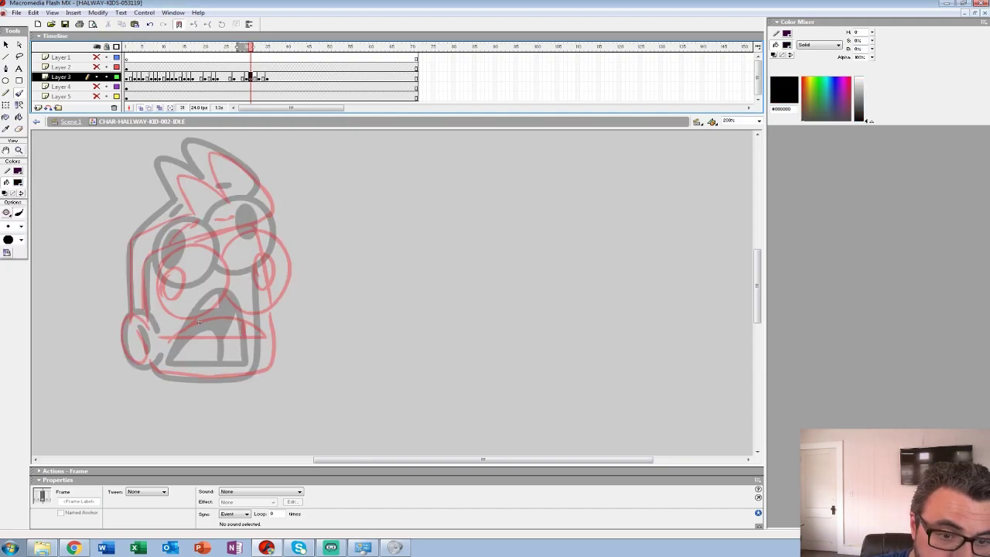
pyautogui.click(199, 321)
pyautogui.press('b')
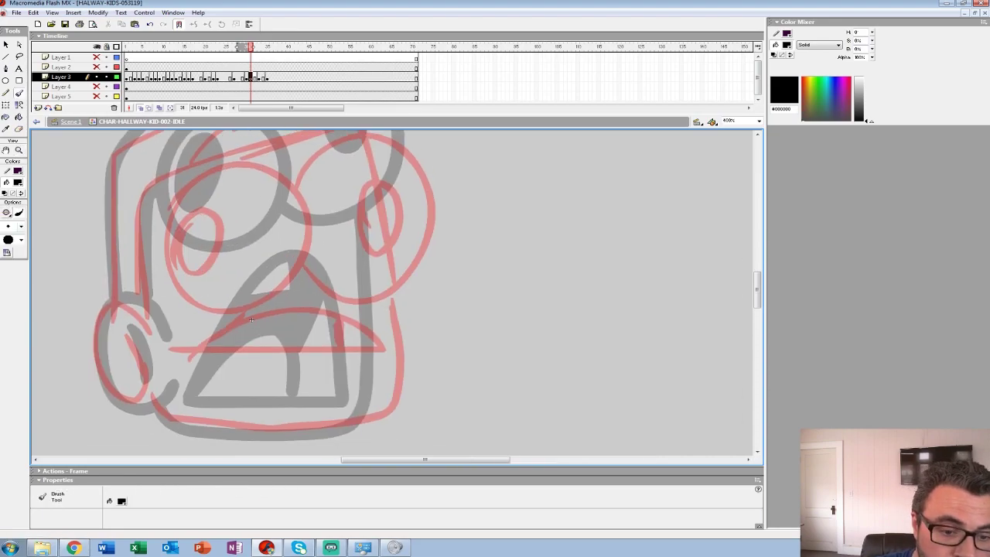
pyautogui.moveTo(210, 171)
pyautogui.mouseDown()
pyautogui.moveTo(169, 223)
pyautogui.moveTo(176, 280)
pyautogui.moveTo(199, 303)
pyautogui.moveTo(236, 312)
pyautogui.moveTo(274, 298)
pyautogui.moveTo(306, 268)
pyautogui.moveTo(314, 230)
pyautogui.moveTo(295, 188)
pyautogui.moveTo(257, 164)
pyautogui.moveTo(210, 171)
pyautogui.mouseUp()
pyautogui.moveTo(201, 211)
pyautogui.mouseDown()
pyautogui.moveTo(187, 263)
pyautogui.moveTo(224, 215)
pyautogui.mouseUp()
pyautogui.moveTo(204, 261)
pyautogui.mouseDown()
pyautogui.moveTo(200, 246)
pyautogui.moveTo(225, 270)
pyautogui.moveTo(173, 277)
pyautogui.mouseUp()
pyautogui.moveTo(235, 319)
pyautogui.mouseDown()
pyautogui.moveTo(277, 345)
pyautogui.moveTo(323, 341)
pyautogui.moveTo(358, 294)
pyautogui.moveTo(359, 241)
pyautogui.moveTo(330, 192)
pyautogui.moveTo(224, 225)
pyautogui.mouseUp()
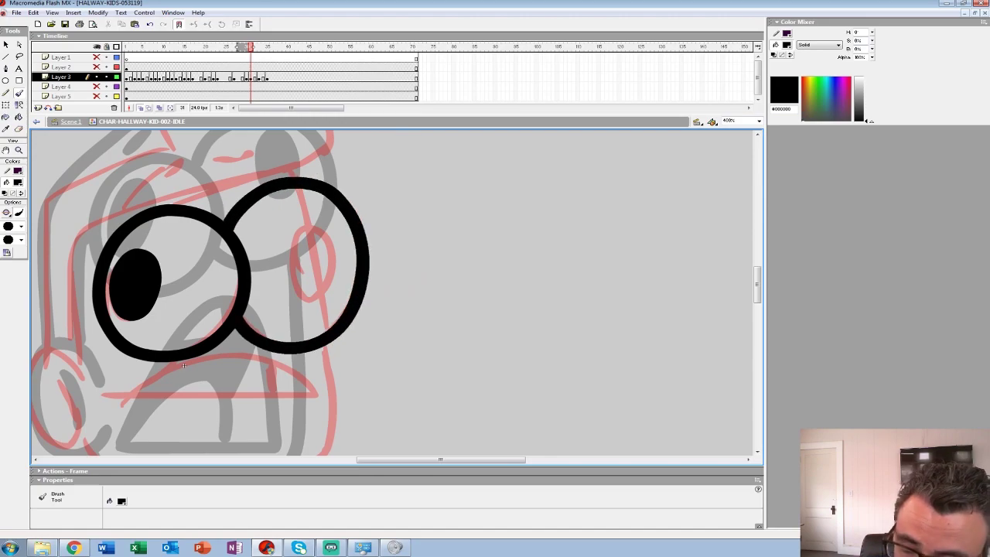
pyautogui.moveTo(302, 230)
pyautogui.mouseDown()
pyautogui.moveTo(292, 285)
pyautogui.moveTo(334, 236)
pyautogui.moveTo(313, 290)
pyautogui.moveTo(314, 263)
pyautogui.mouseUp()
# Ink the jaw line and the ear with its inner fold at frame 31
pyautogui.moveTo(317, 340)
pyautogui.mouseDown()
pyautogui.moveTo(381, 225)
pyautogui.moveTo(372, 193)
pyautogui.moveTo(392, 255)
pyautogui.moveTo(369, 315)
pyautogui.moveTo(279, 322)
pyautogui.moveTo(151, 309)
pyautogui.moveTo(136, 295)
pyautogui.mouseUp()
pyautogui.moveTo(136, 295); pyautogui.dragTo(188, 312)
pyautogui.moveTo(195, 248)
pyautogui.mouseDown()
pyautogui.moveTo(172, 214)
pyautogui.moveTo(139, 216)
pyautogui.moveTo(125, 259)
pyautogui.moveTo(141, 304)
pyautogui.moveTo(180, 320)
pyautogui.moveTo(198, 293)
pyautogui.mouseUp()
pyautogui.moveTo(156, 232); pyautogui.dragTo(169, 290)
# Ink the eyebrows, spiked hair, back of the head and hairline at frame 31
pyautogui.moveTo(294, 186)
pyautogui.mouseDown()
pyautogui.moveTo(287, 416)
pyautogui.moveTo(297, 402)
pyautogui.mouseUp()
pyautogui.moveTo(249, 276); pyautogui.dragTo(274, 263)
pyautogui.moveTo(330, 239); pyautogui.dragTo(356, 236)
pyautogui.moveTo(294, 452)
pyautogui.mouseDown()
pyautogui.moveTo(290, 444)
pyautogui.moveTo(274, 474)
pyautogui.moveTo(281, 437)
pyautogui.moveTo(320, 398)
pyautogui.moveTo(291, 491)
pyautogui.mouseUp()
pyautogui.moveTo(405, 290)
pyautogui.mouseDown()
pyautogui.moveTo(444, 267)
pyautogui.moveTo(371, 180)
pyautogui.moveTo(292, 206)
pyautogui.moveTo(277, 275)
pyautogui.mouseUp()
pyautogui.moveTo(288, 348); pyautogui.dragTo(459, 236)
pyautogui.moveTo(447, 162)
pyautogui.mouseDown()
pyautogui.moveTo(324, 211)
pyautogui.moveTo(317, 294)
pyautogui.moveTo(333, 352)
pyautogui.mouseUp()
pyautogui.moveTo(584, 174)
pyautogui.mouseDown()
pyautogui.moveTo(354, 249)
pyautogui.moveTo(362, 367)
pyautogui.mouseUp()
# Ink the open, downturned mouth with its flat lower edge at frame 31
pyautogui.moveTo(463, 381)
pyautogui.mouseDown()
pyautogui.moveTo(279, 399)
pyautogui.moveTo(271, 265)
pyautogui.mouseUp()
pyautogui.moveTo(410, 303)
pyautogui.mouseDown()
pyautogui.moveTo(303, 256)
pyautogui.moveTo(201, 298)
pyautogui.moveTo(410, 301)
pyautogui.mouseUp()
pyautogui.hotkey('ctrl', 'z')
pyautogui.moveTo(203, 302)
pyautogui.mouseDown()
pyautogui.moveTo(407, 302)
pyautogui.moveTo(270, 260)
pyautogui.moveTo(206, 301)
pyautogui.mouseUp()
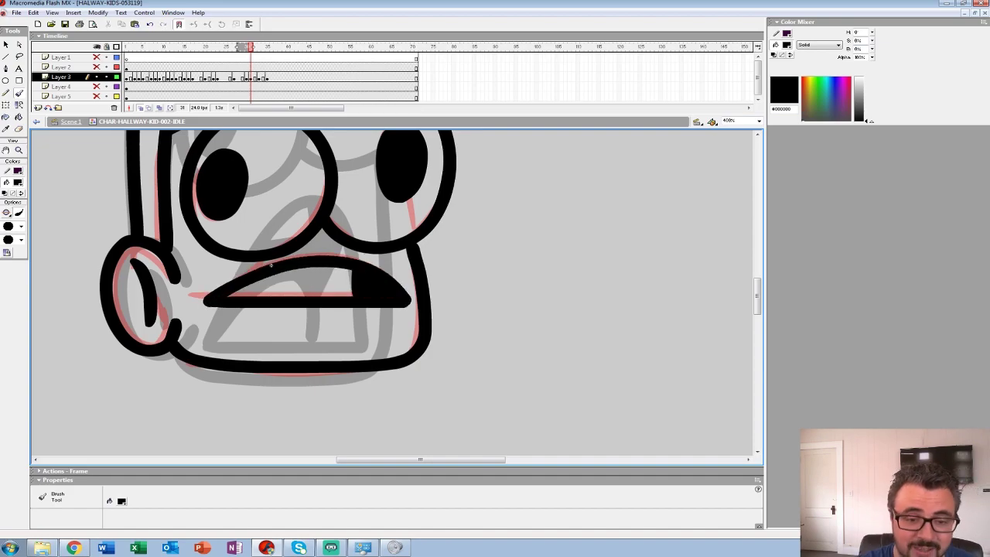
# Play the animation from about frame 18 to review the newly inked pose at a smaller zoom
pyautogui.press('z')
pyautogui.keyDown('alt'); pyautogui.click(408, 261); pyautogui.keyUp('alt')
pyautogui.keyDown('alt'); pyautogui.click(408, 261); pyautogui.keyUp('alt')
pyautogui.keyDown('alt'); pyautogui.click(408, 261); pyautogui.keyUp('alt')
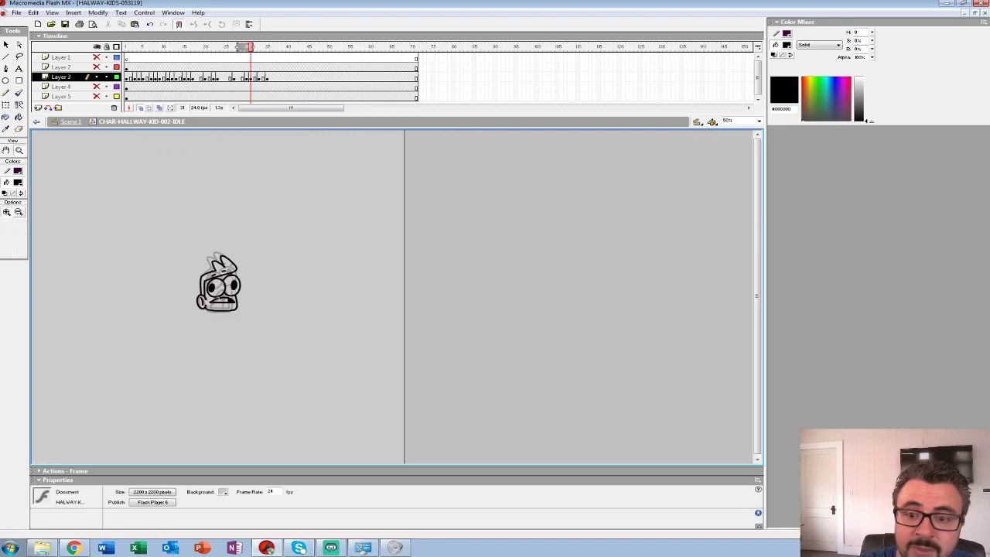
pyautogui.click(246, 77)
pyautogui.click(198, 68)
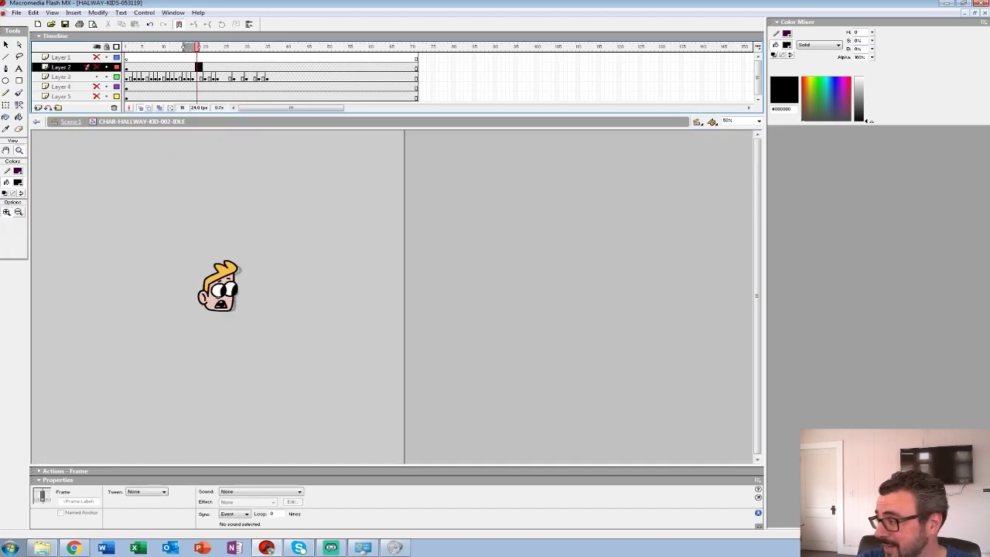
pyautogui.press('Return')
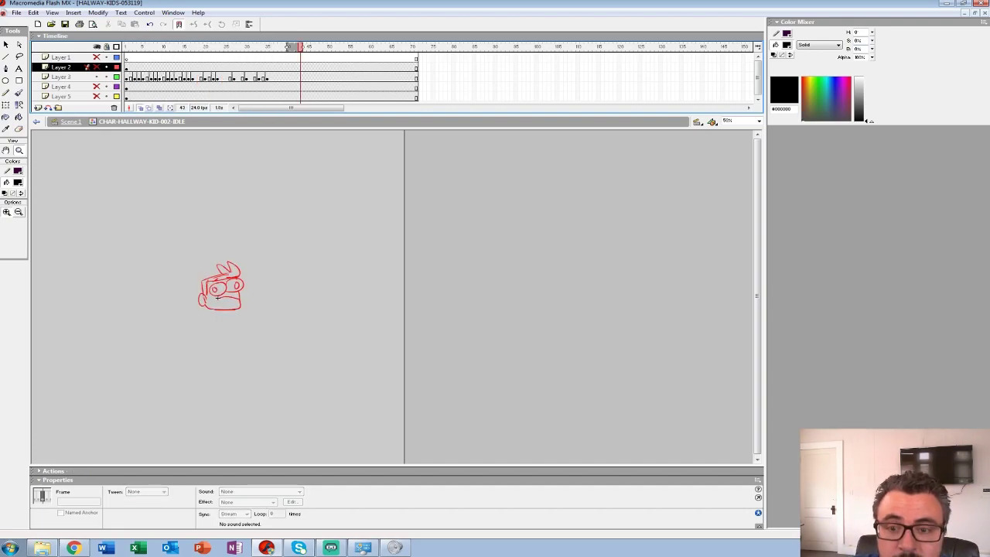
pyautogui.press('Return')
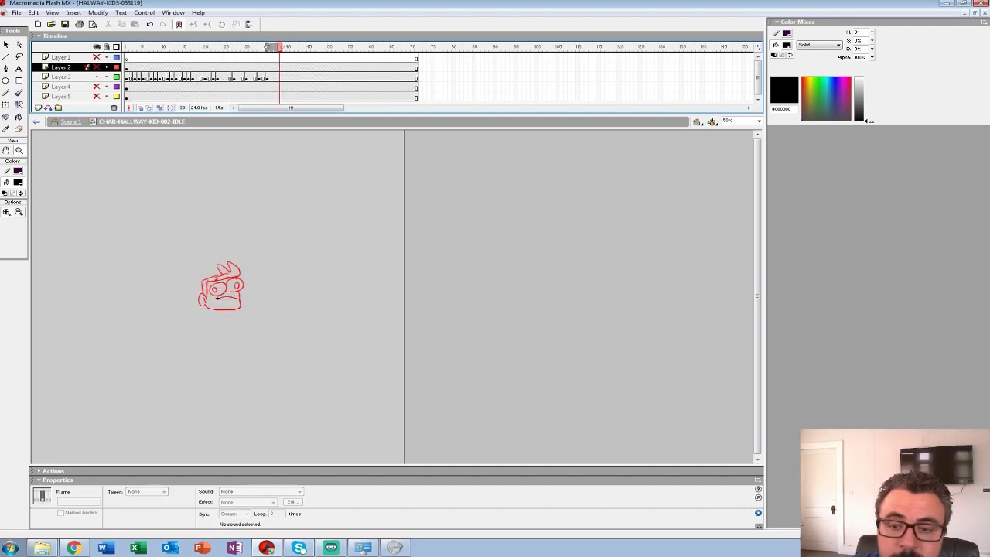
# Insert a blank keyframe at frame 34 of Layer 3
pyautogui.click(245, 77)
pyautogui.click(256, 78)
pyautogui.click(266, 77)
pyautogui.press(',')
pyautogui.press('F7')
# Ink the tall oval eyes and their narrow black pupils over the red rough at frame 34
pyautogui.click(218, 299)
pyautogui.click(342, 271)
pyautogui.click(510, 328)
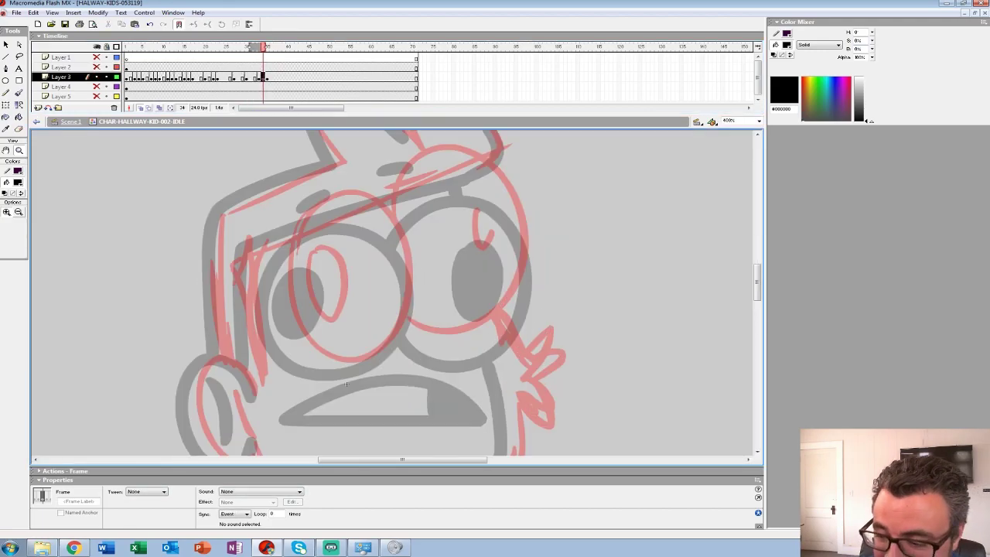
pyautogui.moveTo(347, 385); pyautogui.dragTo(322, 388)
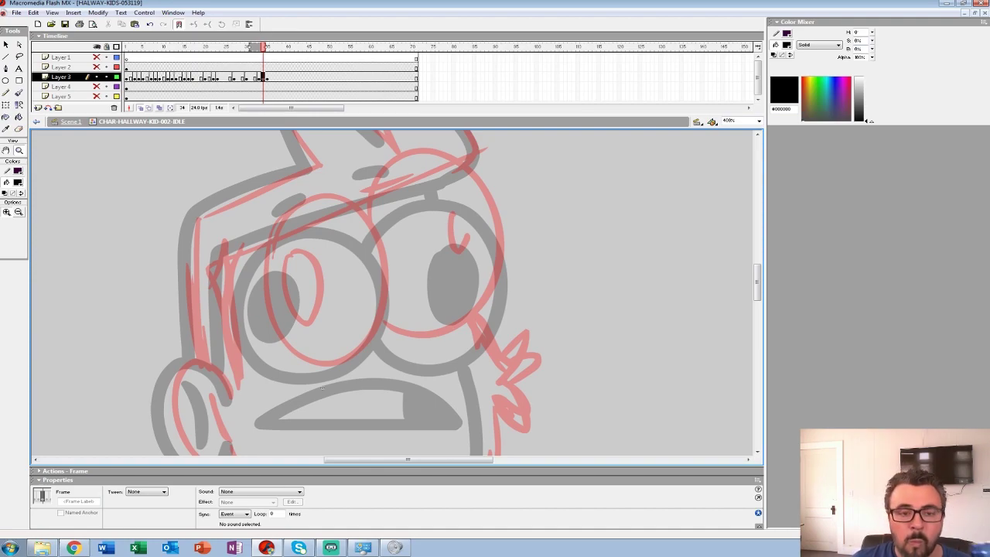
pyautogui.press('b')
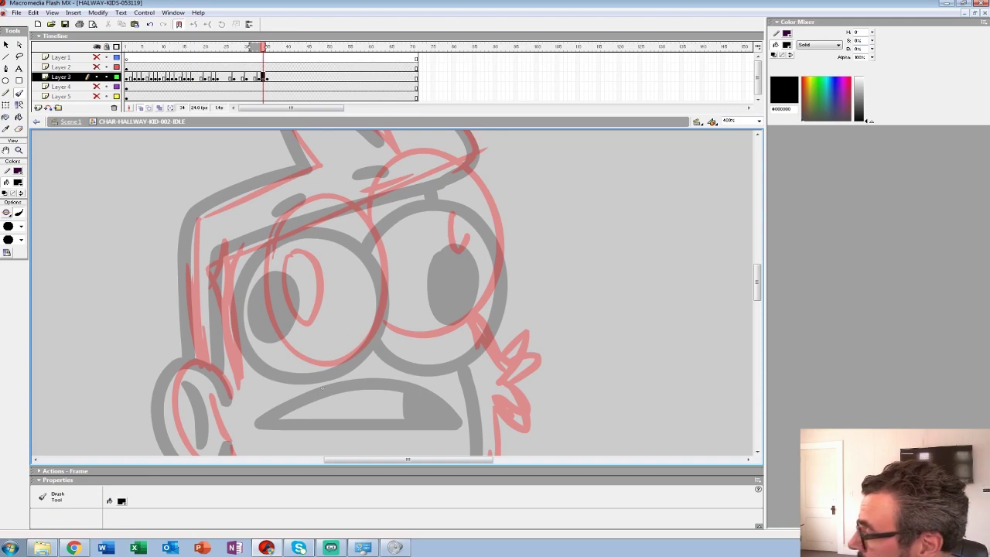
pyautogui.moveTo(324, 194)
pyautogui.mouseDown()
pyautogui.moveTo(272, 239)
pyautogui.moveTo(266, 274)
pyautogui.moveTo(275, 327)
pyautogui.moveTo(307, 360)
pyautogui.moveTo(344, 363)
pyautogui.moveTo(399, 267)
pyautogui.mouseUp()
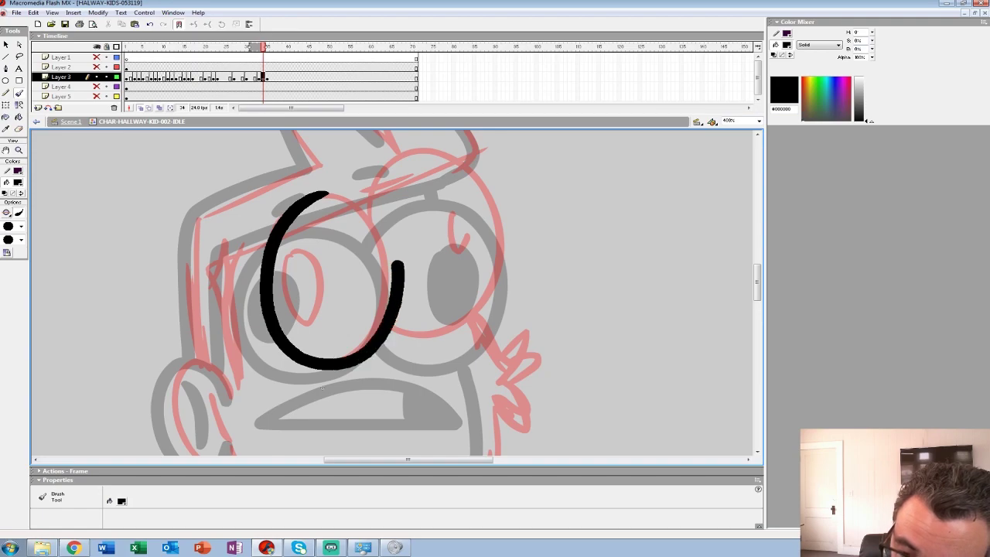
pyautogui.hotkey('ctrl', 'z')
pyautogui.moveTo(334, 186)
pyautogui.mouseDown()
pyautogui.moveTo(282, 219)
pyautogui.moveTo(268, 265)
pyautogui.moveTo(274, 317)
pyautogui.moveTo(307, 356)
pyautogui.moveTo(354, 358)
pyautogui.moveTo(385, 320)
pyautogui.moveTo(387, 265)
pyautogui.moveTo(344, 193)
pyautogui.moveTo(318, 185)
pyautogui.mouseUp()
pyautogui.moveTo(299, 252)
pyautogui.mouseDown()
pyautogui.moveTo(315, 297)
pyautogui.moveTo(302, 303)
pyautogui.moveTo(313, 259)
pyautogui.mouseUp()
pyautogui.press('space')
pyautogui.moveTo(322, 388); pyautogui.dragTo(204, 408)
pyautogui.moveTo(266, 340)
pyautogui.mouseDown()
pyautogui.moveTo(309, 360)
pyautogui.moveTo(378, 220)
pyautogui.moveTo(263, 189)
pyautogui.moveTo(252, 226)
pyautogui.mouseUp()
pyautogui.moveTo(328, 225)
pyautogui.mouseDown()
pyautogui.moveTo(329, 267)
pyautogui.moveTo(332, 210)
pyautogui.moveTo(337, 261)
pyautogui.moveTo(340, 224)
pyautogui.mouseUp()
# Ink the puckered lips protruding from the face and the jaw line at frame 34
pyautogui.press('space')
pyautogui.moveTo(203, 409); pyautogui.dragTo(180, 266)
pyautogui.moveTo(337, 198)
pyautogui.mouseDown()
pyautogui.moveTo(358, 231)
pyautogui.moveTo(390, 200)
pyautogui.moveTo(368, 247)
pyautogui.moveTo(384, 295)
pyautogui.moveTo(356, 277)
pyautogui.moveTo(444, 247)
pyautogui.moveTo(446, 293)
pyautogui.moveTo(428, 318)
pyautogui.moveTo(252, 327)
pyautogui.moveTo(189, 309)
pyautogui.mouseUp()
pyautogui.moveTo(200, 241)
pyautogui.mouseDown()
pyautogui.moveTo(154, 211)
pyautogui.moveTo(122, 227)
pyautogui.moveTo(128, 282)
pyautogui.moveTo(170, 316)
pyautogui.moveTo(198, 282)
pyautogui.mouseUp()
pyautogui.moveTo(152, 229); pyautogui.dragTo(174, 284)
pyautogui.hotkey('ctrl', 'z')
pyautogui.hotkey('ctrl', 'z')
pyautogui.moveTo(199, 244)
pyautogui.mouseDown()
pyautogui.moveTo(172, 210)
pyautogui.moveTo(123, 252)
pyautogui.moveTo(193, 313)
pyautogui.mouseUp()
pyautogui.hotkey('ctrl', 'z')
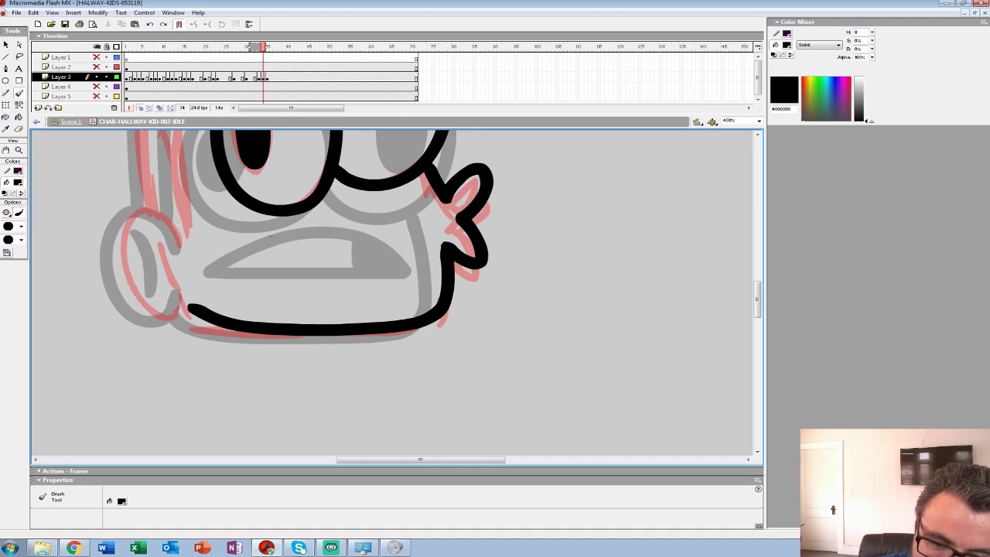
pyautogui.hotkey('ctrl', 'z')
# Ink the ear with its inner fold and redraw the jaw line back from the puckered lips at frame 34
pyautogui.moveTo(201, 243)
pyautogui.mouseDown()
pyautogui.moveTo(159, 204)
pyautogui.moveTo(120, 272)
pyautogui.moveTo(206, 312)
pyautogui.moveTo(212, 292)
pyautogui.mouseUp()
pyautogui.moveTo(155, 225); pyautogui.dragTo(188, 280)
pyautogui.moveTo(450, 261)
pyautogui.mouseDown()
pyautogui.moveTo(423, 319)
pyautogui.moveTo(326, 328)
pyautogui.moveTo(203, 315)
pyautogui.mouseUp()
# Ink the eyebrows, spiked hair, back of the head and hairline around the puckered face at frame 34
pyautogui.moveTo(271, 270); pyautogui.dragTo(280, 283)
pyautogui.moveTo(280, 248)
pyautogui.mouseDown()
pyautogui.moveTo(285, 430)
pyautogui.moveTo(308, 494)
pyautogui.mouseUp()
pyautogui.moveTo(463, 260)
pyautogui.mouseDown()
pyautogui.moveTo(417, 189)
pyautogui.moveTo(324, 141)
pyautogui.moveTo(362, 232)
pyautogui.mouseUp()
pyautogui.moveTo(302, 184)
pyautogui.mouseDown()
pyautogui.moveTo(354, 224)
pyautogui.moveTo(272, 224)
pyautogui.moveTo(267, 274)
pyautogui.moveTo(185, 349)
pyautogui.mouseUp()
pyautogui.moveTo(308, 450); pyautogui.dragTo(412, 313)
pyautogui.moveTo(288, 224); pyautogui.dragTo(298, 318)
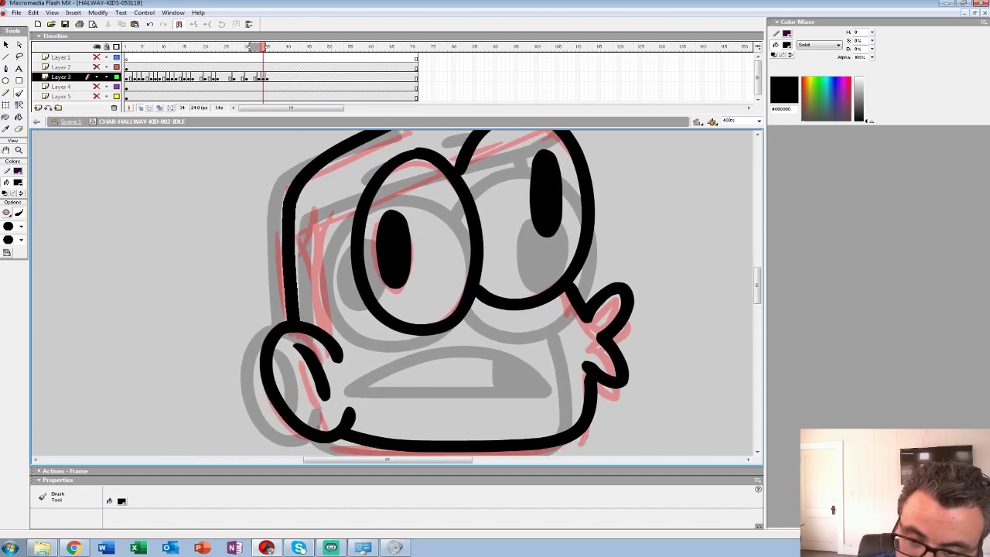
pyautogui.moveTo(357, 202)
pyautogui.mouseDown()
pyautogui.moveTo(322, 230)
pyautogui.moveTo(327, 323)
pyautogui.mouseUp()
pyautogui.moveTo(411, 354)
pyautogui.mouseDown()
pyautogui.moveTo(340, 453)
pyautogui.moveTo(268, 504)
pyautogui.mouseUp()
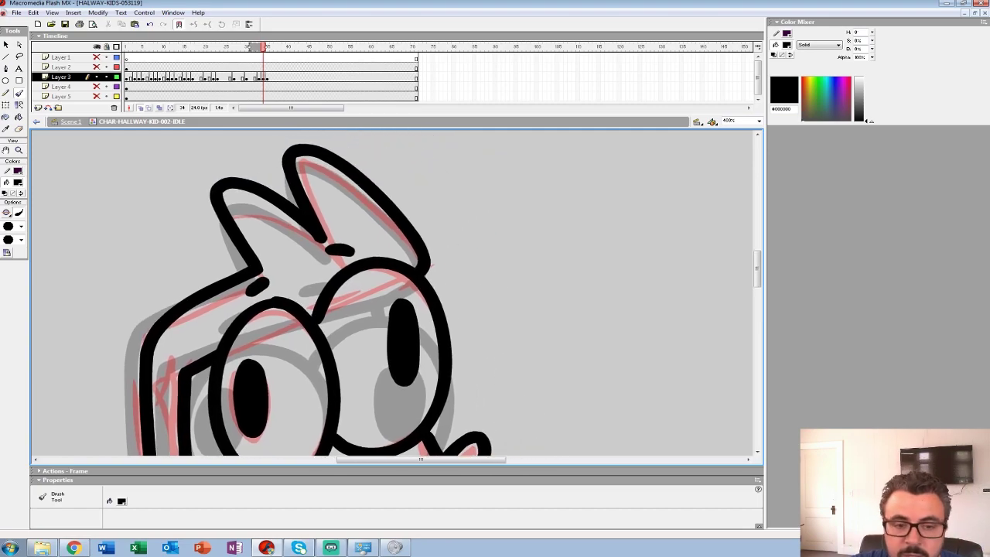
# Play the animation at a smaller zoom to review the inked puckered pose
pyautogui.press('z')
pyautogui.keyDown('alt'); pyautogui.click(291, 283); pyautogui.keyUp('alt')
pyautogui.keyDown('alt'); pyautogui.click(291, 283); pyautogui.keyUp('alt')
pyautogui.press(',')
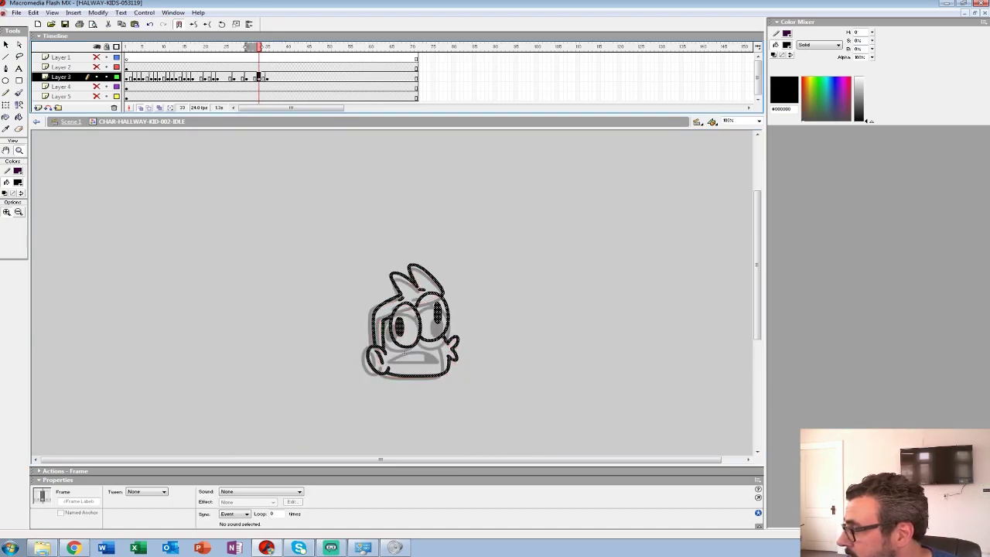
pyautogui.press('Return')
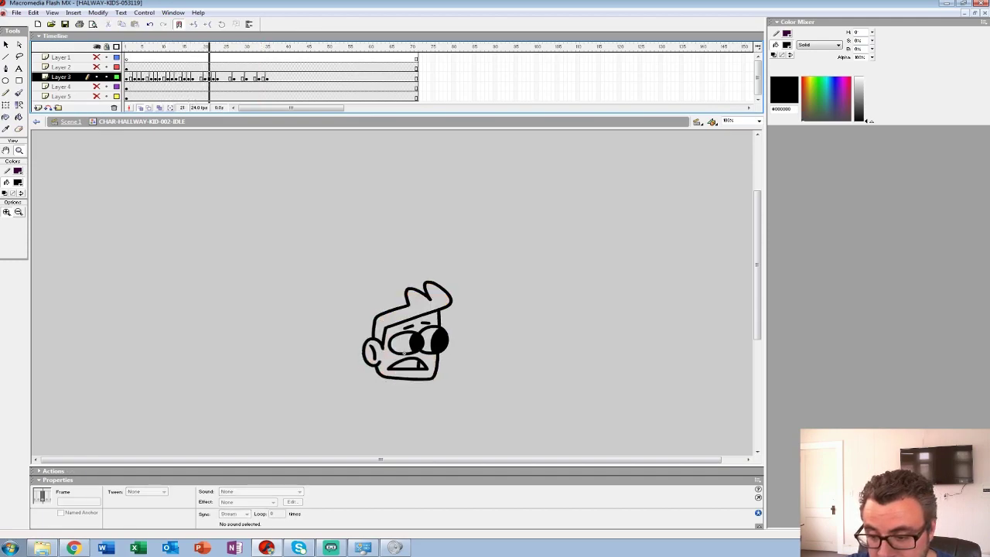
pyautogui.press('Return')
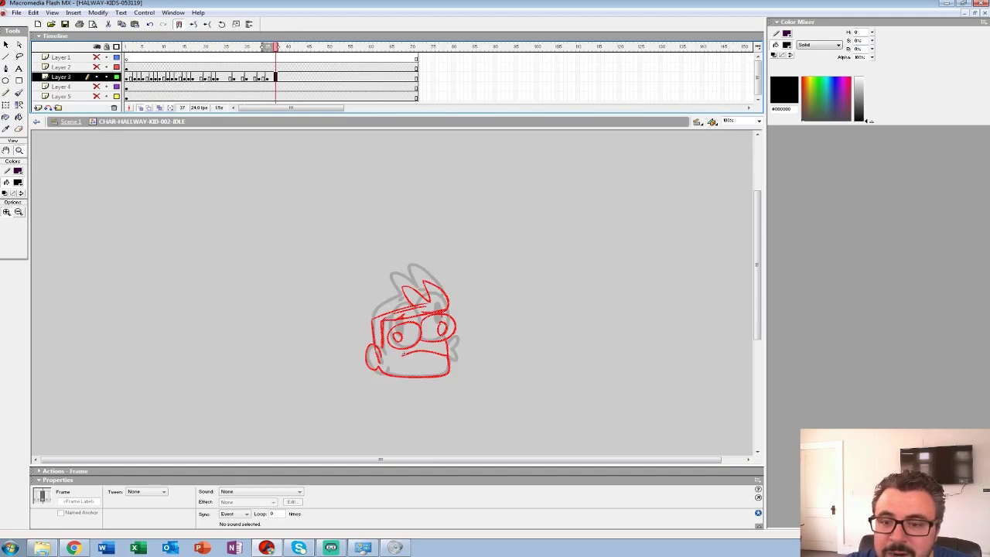
# Insert a blank keyframe at frame 36 and ink the flattened oval eyes with solid black pupils
pyautogui.click(441, 337)
pyautogui.click(332, 303)
pyautogui.moveTo(361, 324); pyautogui.dragTo(295, 344)
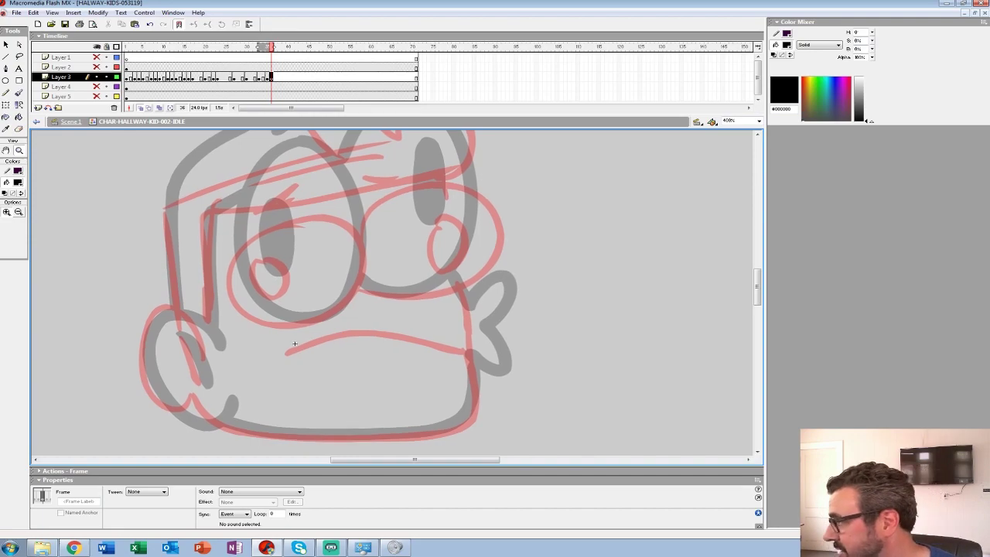
pyautogui.press('b')
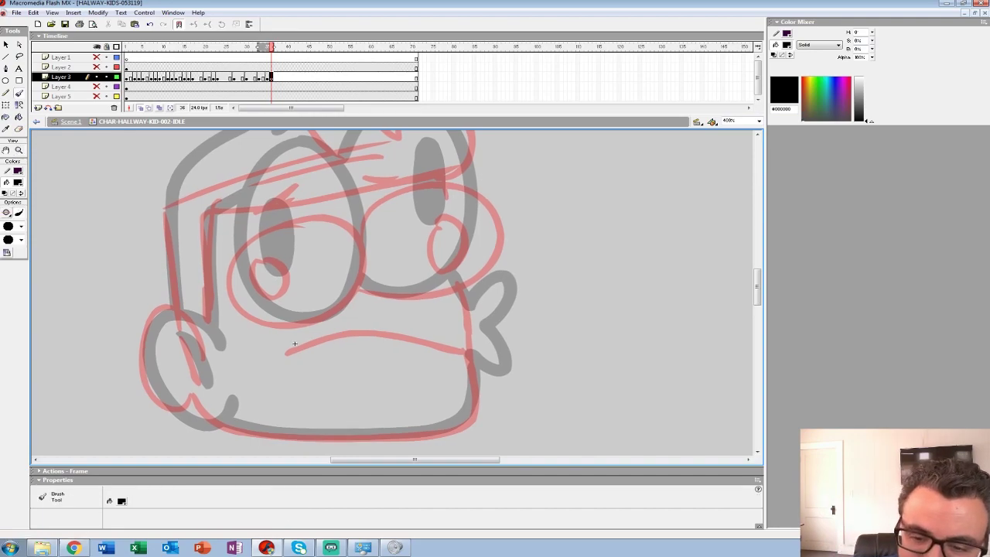
pyautogui.moveTo(252, 231)
pyautogui.mouseDown()
pyautogui.moveTo(225, 300)
pyautogui.moveTo(291, 331)
pyautogui.moveTo(358, 307)
pyautogui.moveTo(371, 241)
pyautogui.moveTo(299, 213)
pyautogui.moveTo(255, 232)
pyautogui.moveTo(272, 300)
pyautogui.moveTo(263, 270)
pyautogui.mouseUp()
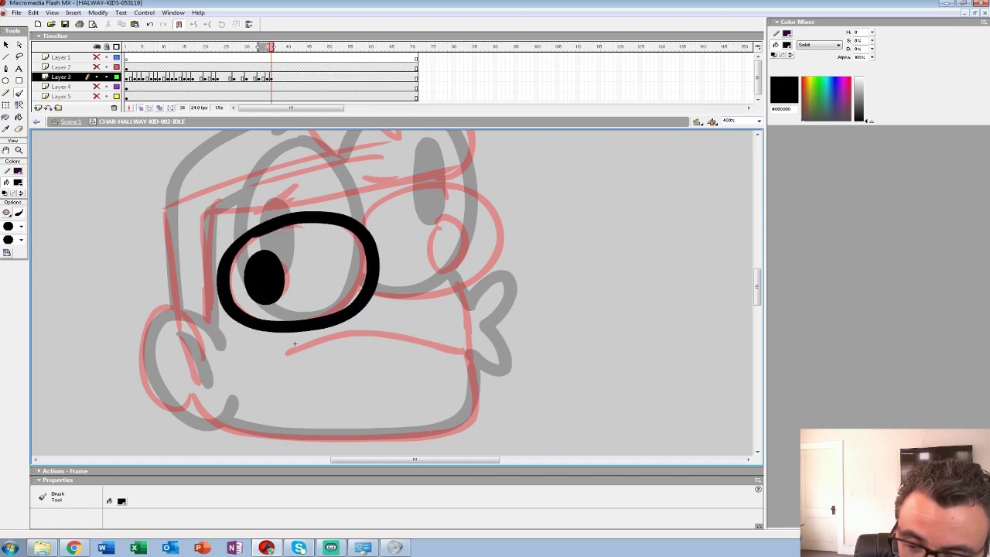
pyautogui.moveTo(294, 342); pyautogui.dragTo(173, 350)
pyautogui.moveTo(253, 303)
pyautogui.mouseDown()
pyautogui.moveTo(353, 294)
pyautogui.moveTo(359, 203)
pyautogui.moveTo(248, 228)
pyautogui.mouseUp()
pyautogui.moveTo(313, 229)
pyautogui.mouseDown()
pyautogui.moveTo(316, 276)
pyautogui.moveTo(325, 219)
pyautogui.moveTo(328, 267)
pyautogui.moveTo(344, 255)
pyautogui.mouseUp()
# Ink the closed frowning mouth, cheek, jaw line and ear at frame 36
pyautogui.moveTo(176, 353)
pyautogui.mouseDown()
pyautogui.moveTo(213, 240)
pyautogui.moveTo(362, 238)
pyautogui.moveTo(410, 259)
pyautogui.moveTo(407, 303)
pyautogui.mouseUp()
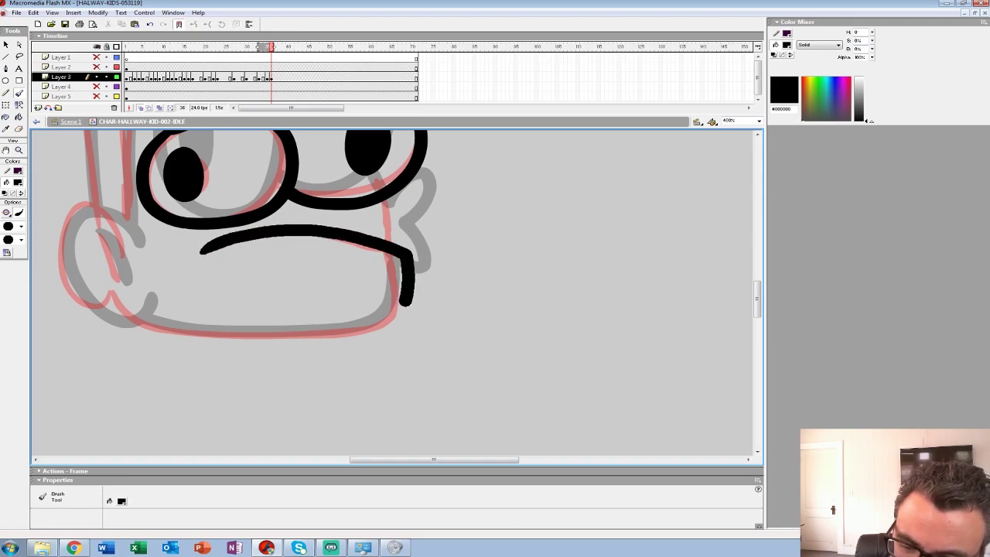
pyautogui.moveTo(365, 328)
pyautogui.mouseDown()
pyautogui.moveTo(232, 330)
pyautogui.moveTo(117, 303)
pyautogui.mouseUp()
pyautogui.moveTo(379, 199); pyautogui.dragTo(391, 242)
pyautogui.moveTo(213, 240); pyautogui.dragTo(372, 228)
pyautogui.moveTo(294, 231)
pyautogui.mouseDown()
pyautogui.moveTo(212, 217)
pyautogui.moveTo(255, 300)
pyautogui.mouseUp()
# Ink the spiked hair, back of the head, hairline and eyebrows at frame 36
pyautogui.moveTo(372, 229); pyautogui.dragTo(295, 442)
pyautogui.moveTo(435, 273)
pyautogui.mouseDown()
pyautogui.moveTo(467, 218)
pyautogui.moveTo(367, 147)
pyautogui.moveTo(390, 220)
pyautogui.moveTo(313, 243)
pyautogui.mouseUp()
pyautogui.moveTo(294, 442); pyautogui.dragTo(483, 372)
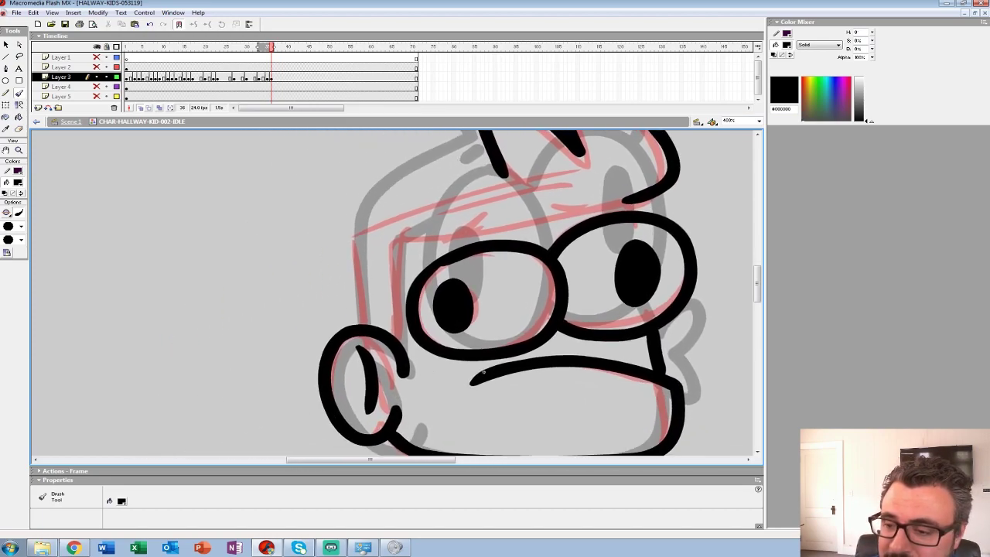
pyautogui.moveTo(511, 176)
pyautogui.mouseDown()
pyautogui.moveTo(357, 224)
pyautogui.moveTo(355, 307)
pyautogui.mouseUp()
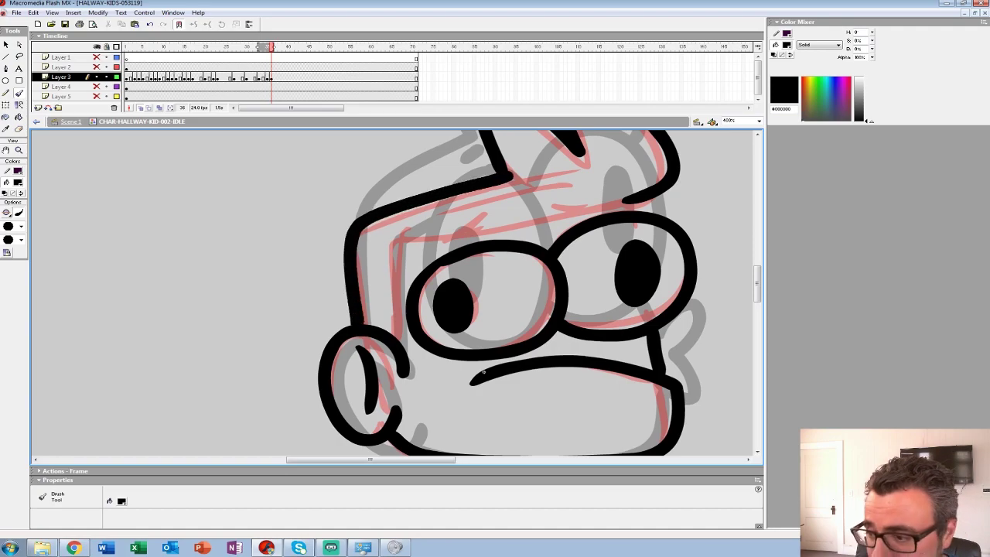
pyautogui.moveTo(638, 200)
pyautogui.mouseDown()
pyautogui.moveTo(396, 245)
pyautogui.moveTo(392, 337)
pyautogui.mouseUp()
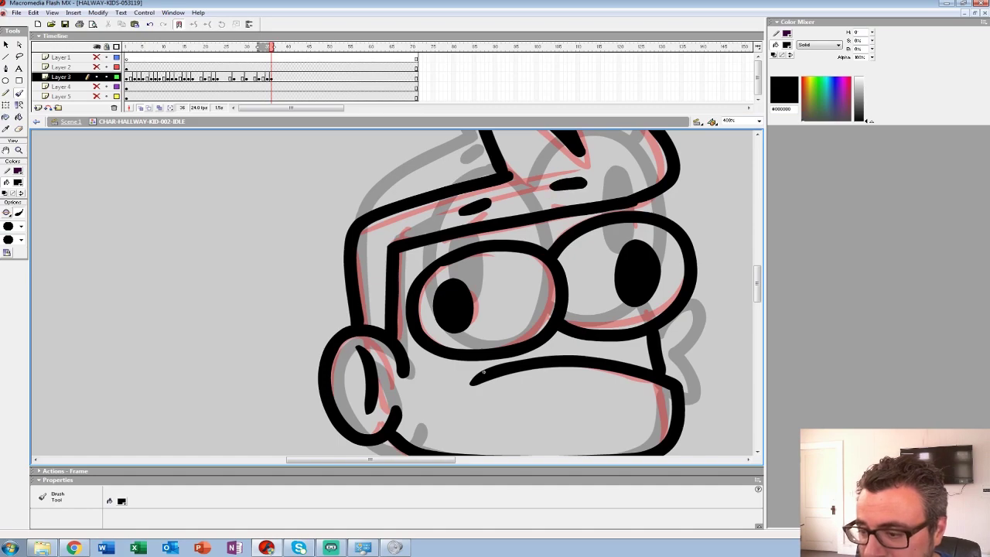
pyautogui.moveTo(484, 371); pyautogui.dragTo(266, 402)
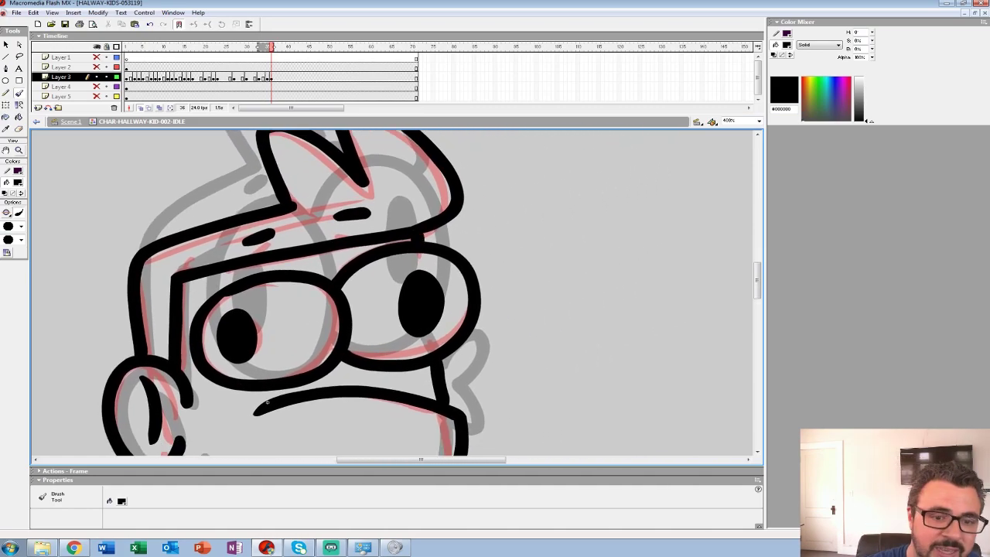
# Move the closed frowning pose's keyframe one frame earlier to frame 35 and play the animation at a smaller zoom
pyautogui.press('z')
pyautogui.keyDown('alt'); pyautogui.click(431, 216); pyautogui.keyUp('alt')
pyautogui.keyDown('alt'); pyautogui.click(333, 230); pyautogui.keyUp('alt')
pyautogui.keyDown('alt'); pyautogui.click(333, 232); pyautogui.keyUp('alt')
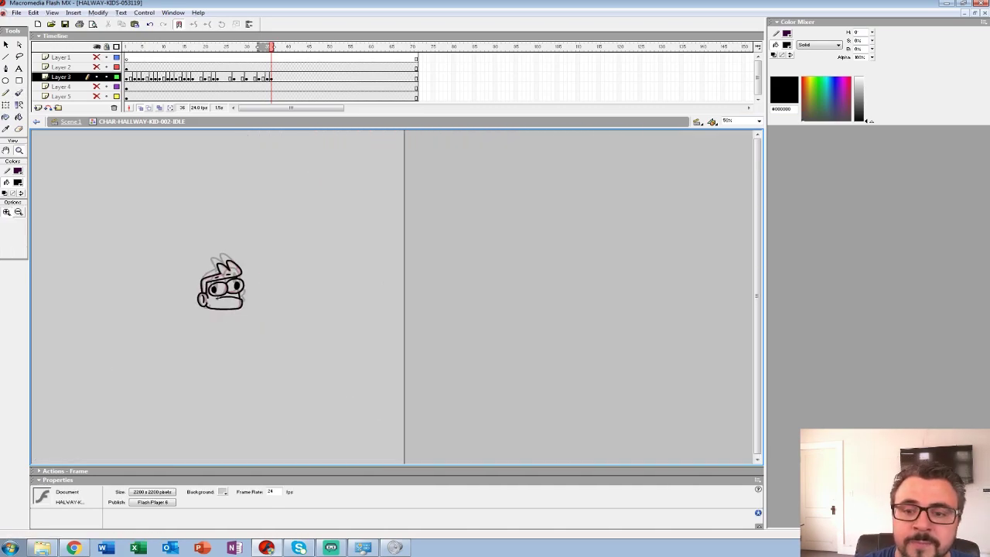
pyautogui.click(271, 76)
pyautogui.moveTo(271, 77); pyautogui.dragTo(267, 76)
pyautogui.click(154, 67)
pyautogui.press('Return')
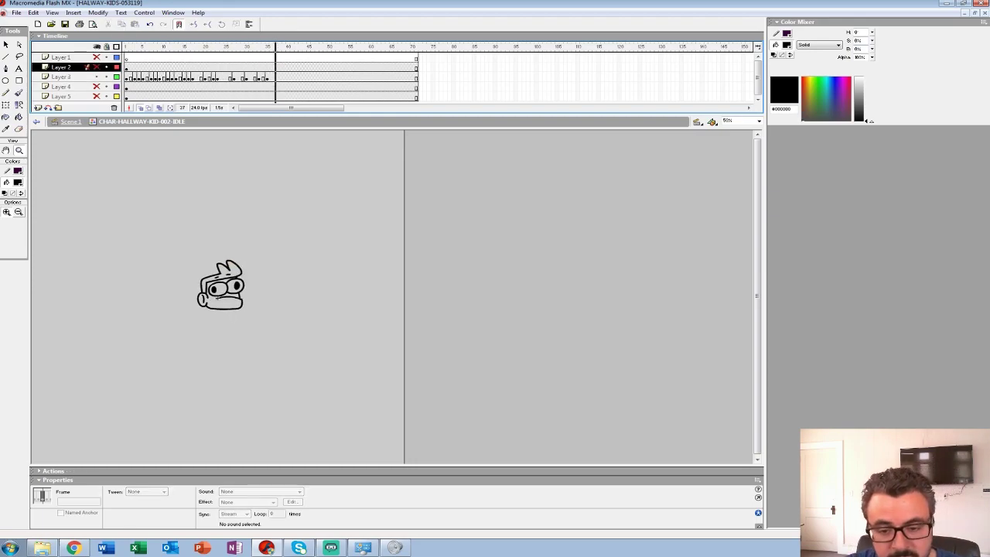
pyautogui.click(132, 76)
pyautogui.press('Return')
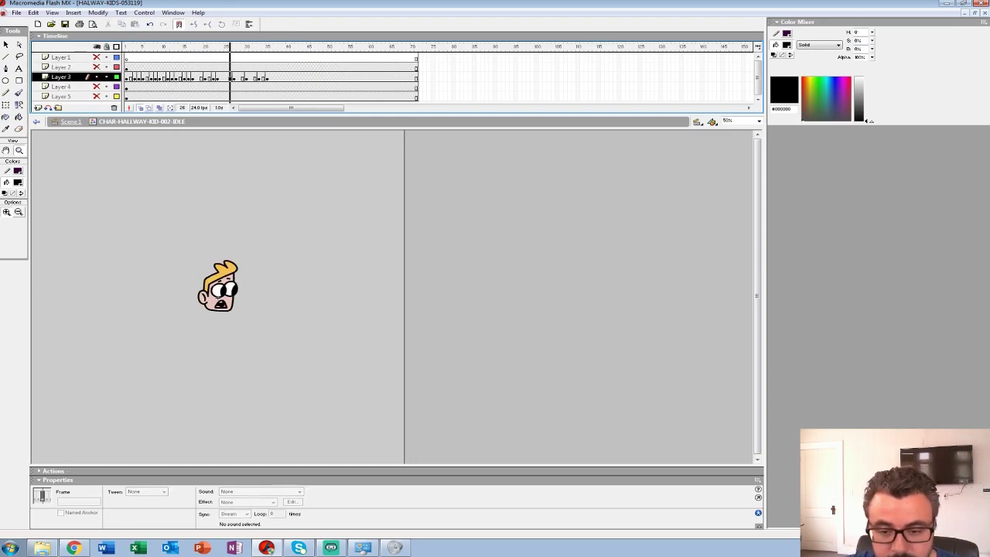
# Copy the open-mouthed pose from frame 28 to frame 38 on Layer 3 and play the animation to check the timing
pyautogui.click(238, 77)
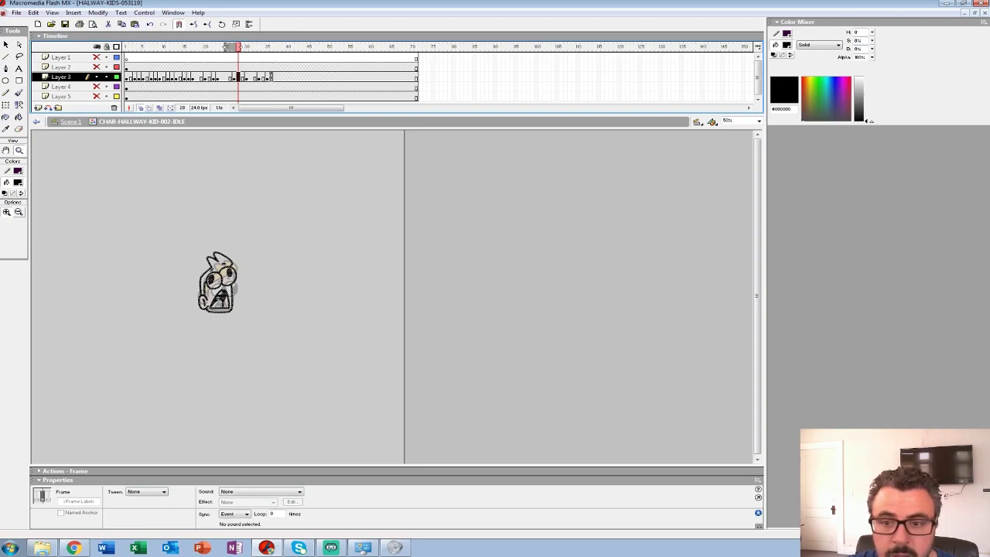
pyautogui.press('Return')
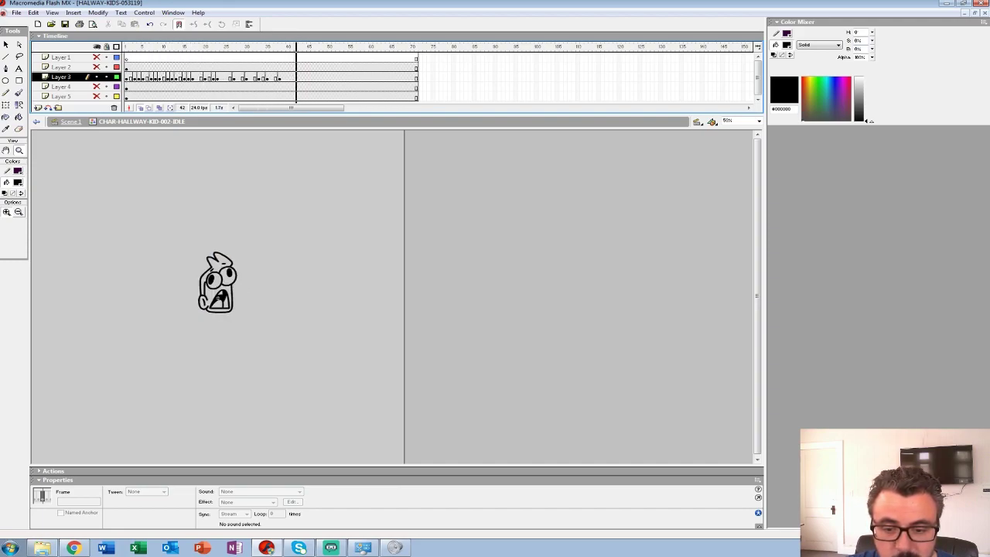
pyautogui.click(126, 77)
pyautogui.click(151, 77)
pyautogui.click(126, 77)
pyautogui.press('Return')
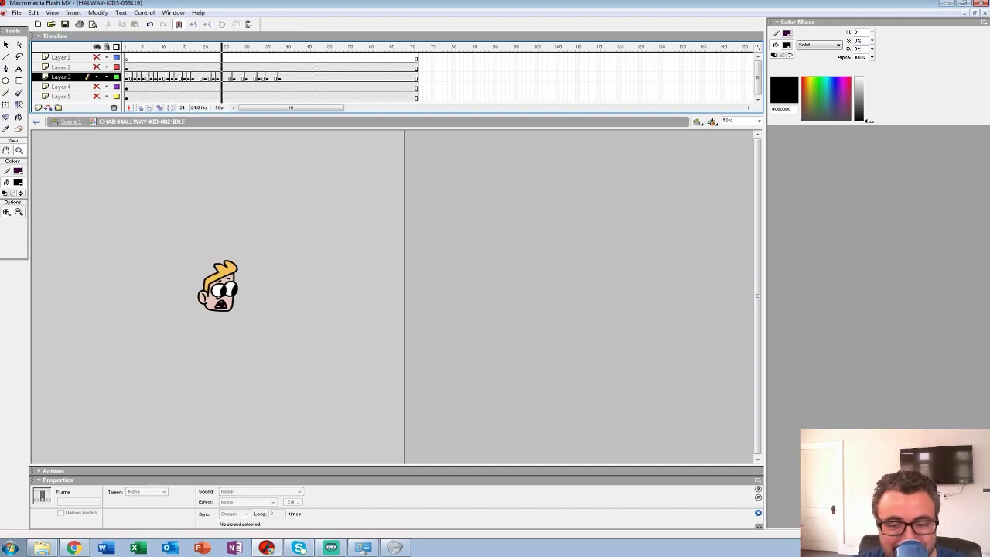
pyautogui.press('Return')
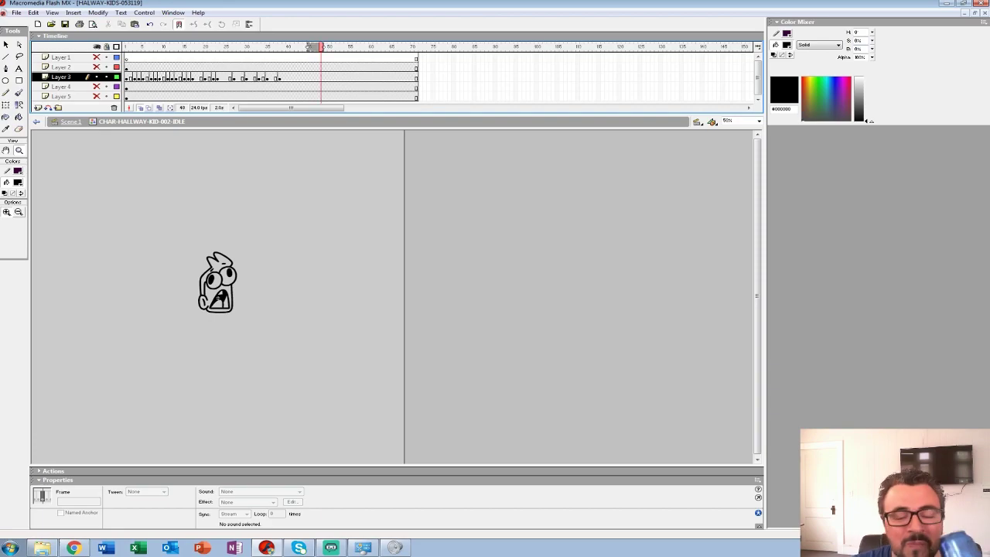
pyautogui.click(225, 77)
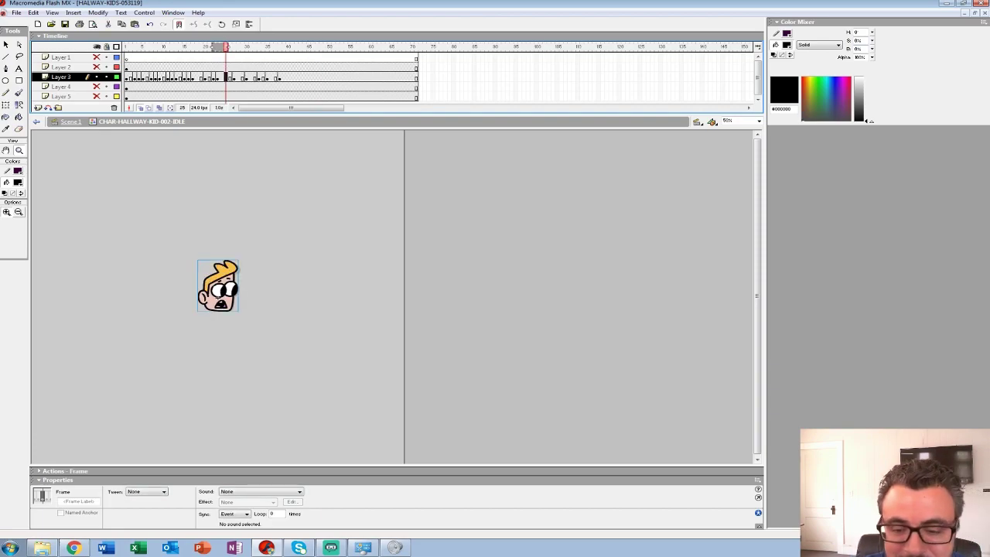
pyautogui.click(188, 68)
pyautogui.press('Return')
pyautogui.press('Return')
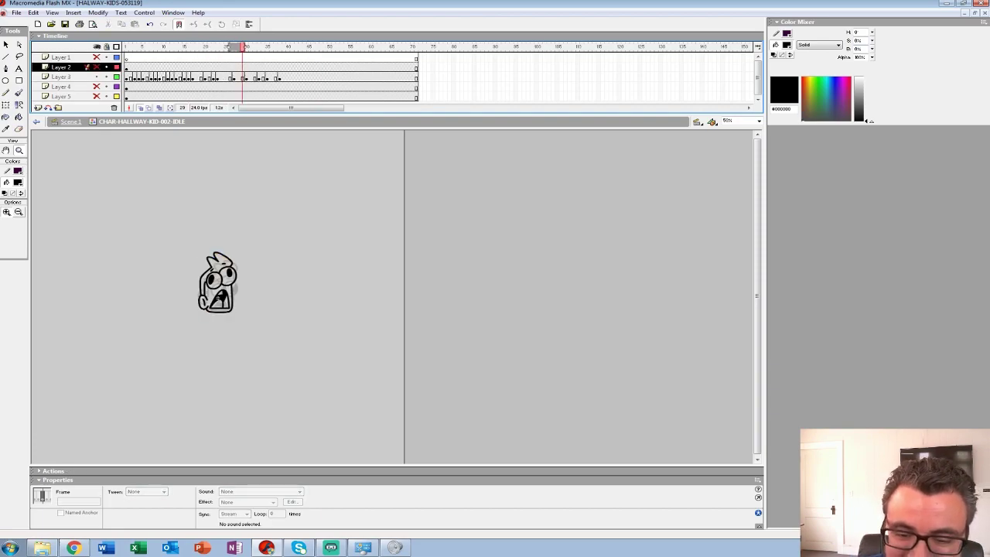
# Insert a blank keyframe at frame 26 on Layer 3 for an in-between over the onion-skinned heads
pyautogui.click(221, 77)
pyautogui.click(229, 77)
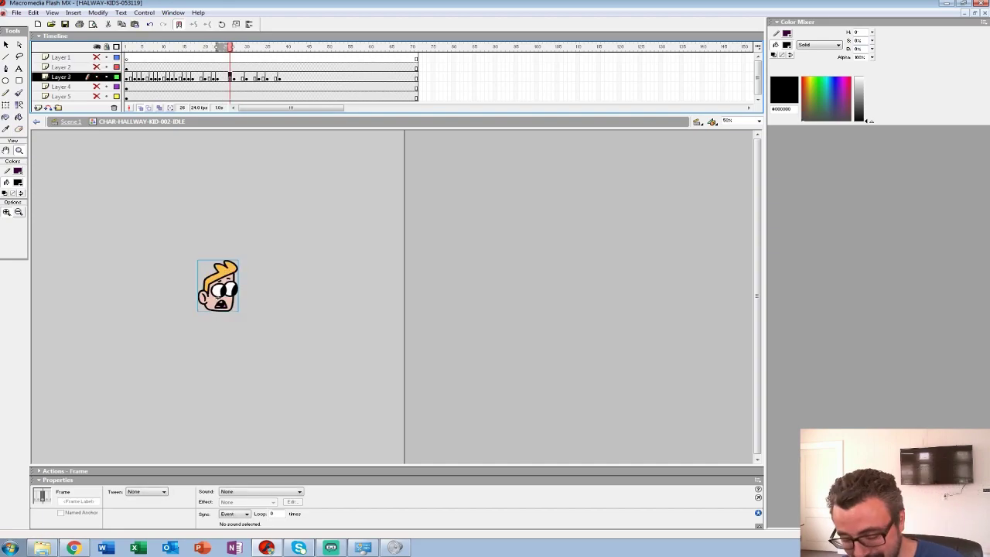
pyautogui.press('F7')
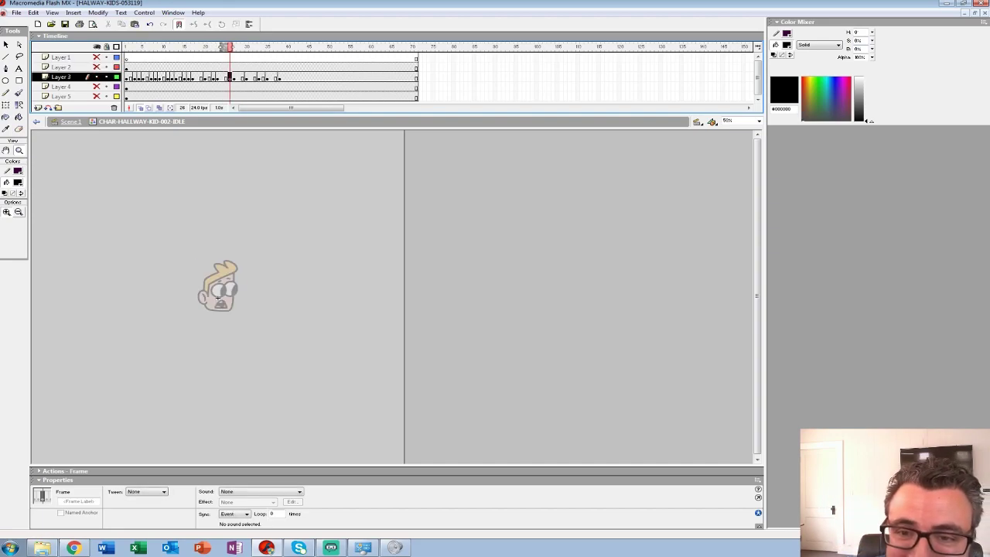
pyautogui.click(218, 298)
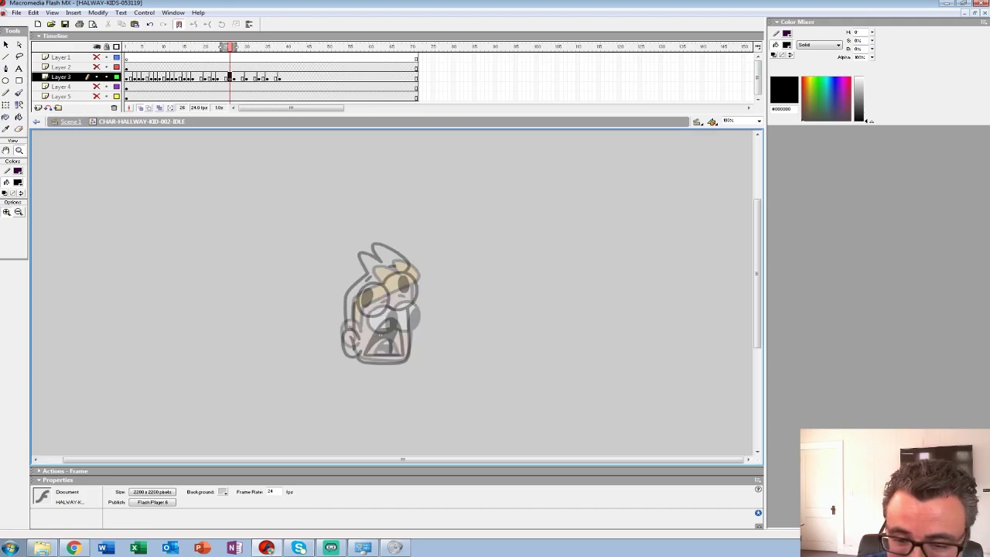
pyautogui.click(381, 333)
pyautogui.click(342, 319)
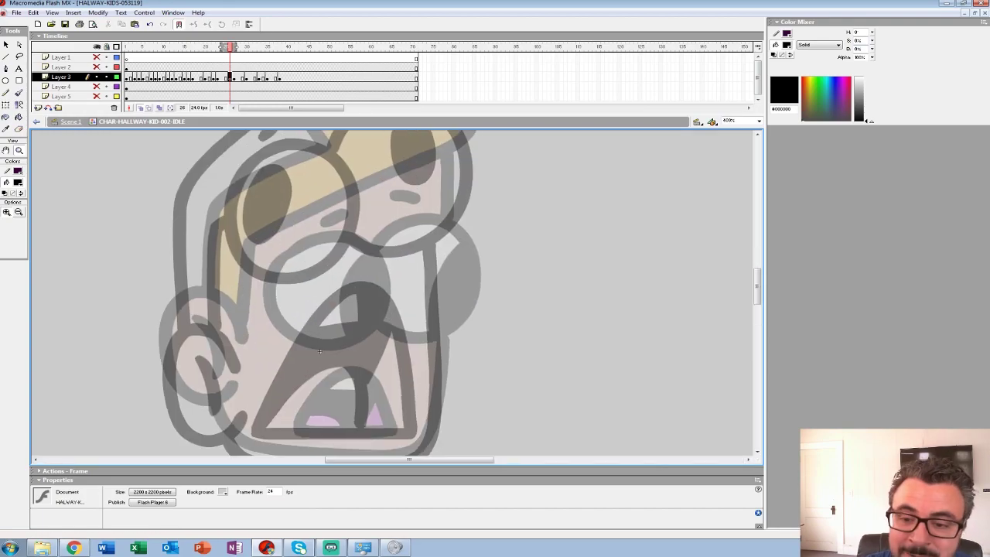
# Ink the two overlapping round eye outlines and a solid black oval pupil at frame 26
pyautogui.press('b')
pyautogui.moveTo(320, 351)
pyautogui.mouseDown()
pyautogui.moveTo(319, 371)
pyautogui.moveTo(292, 317)
pyautogui.moveTo(321, 360)
pyautogui.mouseUp()
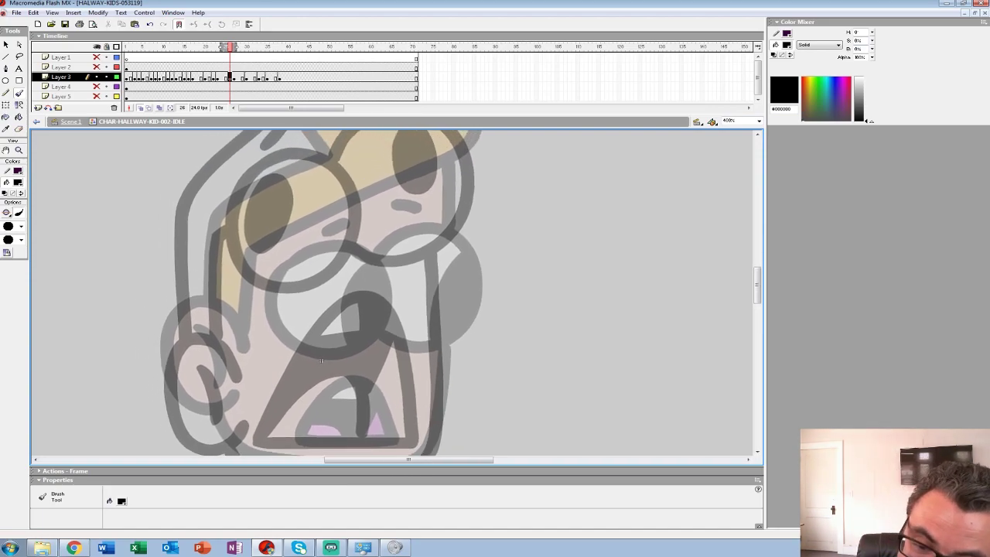
pyautogui.hotkey('ctrl', 'z')
pyautogui.moveTo(270, 224)
pyautogui.mouseDown()
pyautogui.moveTo(246, 271)
pyautogui.moveTo(266, 312)
pyautogui.moveTo(304, 324)
pyautogui.moveTo(348, 310)
pyautogui.moveTo(371, 268)
pyautogui.moveTo(364, 220)
pyautogui.moveTo(318, 195)
pyautogui.moveTo(263, 217)
pyautogui.moveTo(245, 267)
pyautogui.moveTo(265, 309)
pyautogui.moveTo(309, 321)
pyautogui.moveTo(352, 302)
pyautogui.moveTo(372, 254)
pyautogui.moveTo(360, 209)
pyautogui.moveTo(314, 191)
pyautogui.moveTo(263, 227)
pyautogui.moveTo(297, 249)
pyautogui.moveTo(317, 293)
pyautogui.moveTo(327, 231)
pyautogui.moveTo(315, 227)
pyautogui.moveTo(310, 257)
pyautogui.mouseUp()
pyautogui.hotkey('ctrl', 'z')
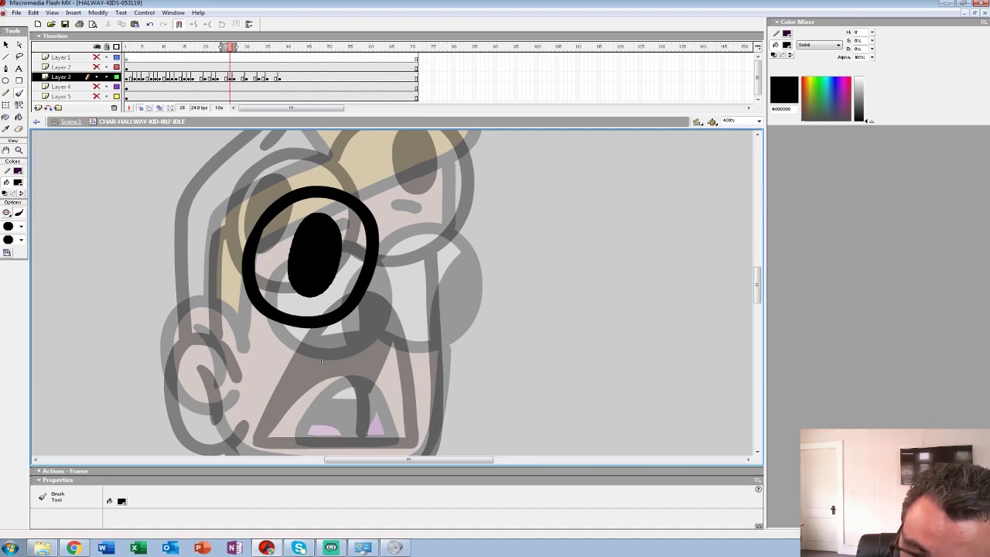
pyautogui.moveTo(322, 359); pyautogui.dragTo(238, 407)
pyautogui.moveTo(275, 246)
pyautogui.mouseDown()
pyautogui.moveTo(319, 201)
pyautogui.moveTo(370, 209)
pyautogui.moveTo(395, 248)
pyautogui.moveTo(398, 303)
pyautogui.moveTo(365, 340)
pyautogui.moveTo(286, 328)
pyautogui.mouseUp()
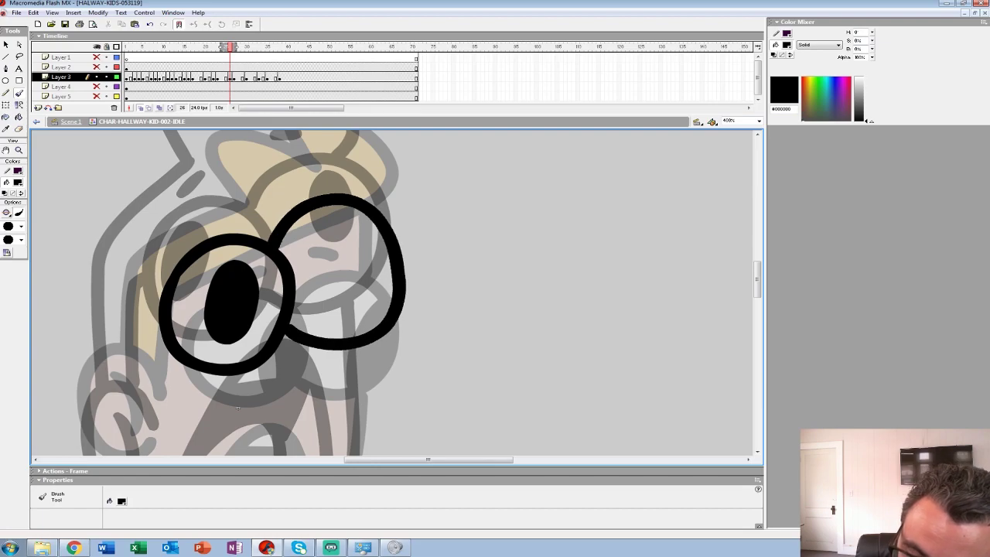
pyautogui.moveTo(323, 241)
pyautogui.mouseDown()
pyautogui.moveTo(322, 265)
pyautogui.moveTo(349, 296)
pyautogui.moveTo(353, 236)
pyautogui.moveTo(326, 234)
pyautogui.moveTo(351, 311)
pyautogui.moveTo(364, 240)
pyautogui.moveTo(335, 240)
pyautogui.moveTo(342, 271)
pyautogui.mouseUp()
pyautogui.hotkey('ctrl', 'z')
# Ink the open triangular mouth with its upper teeth and tongue at frame 26
pyautogui.moveTo(237, 407); pyautogui.dragTo(285, 247)
pyautogui.moveTo(235, 328)
pyautogui.mouseDown()
pyautogui.moveTo(363, 328)
pyautogui.moveTo(340, 240)
pyautogui.moveTo(252, 280)
pyautogui.moveTo(233, 327)
pyautogui.mouseUp()
pyautogui.moveTo(285, 248); pyautogui.dragTo(296, 245)
pyautogui.hotkey('ctrl', 'z')
pyautogui.moveTo(244, 324)
pyautogui.mouseDown()
pyautogui.moveTo(280, 265)
pyautogui.moveTo(368, 241)
pyautogui.moveTo(384, 323)
pyautogui.mouseUp()
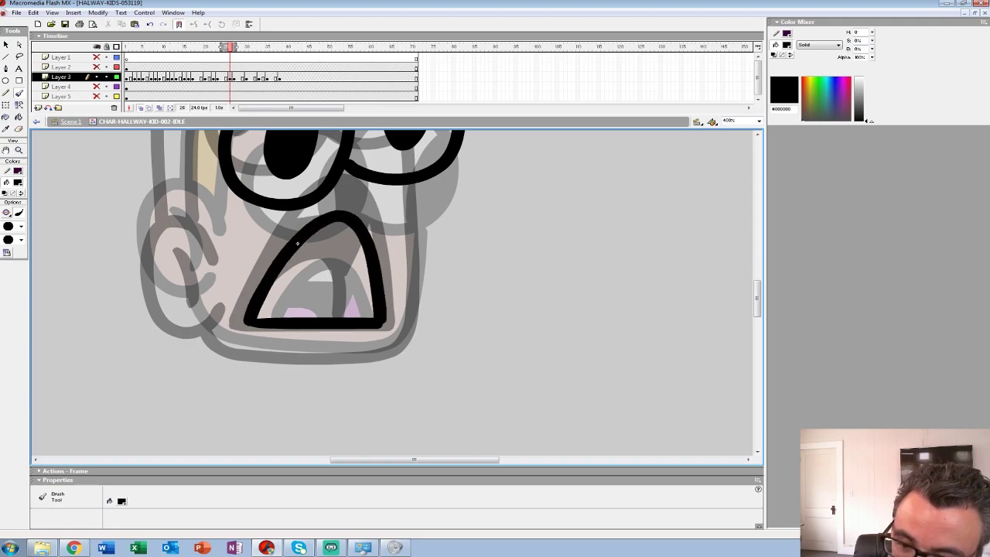
pyautogui.moveTo(261, 317); pyautogui.dragTo(334, 317)
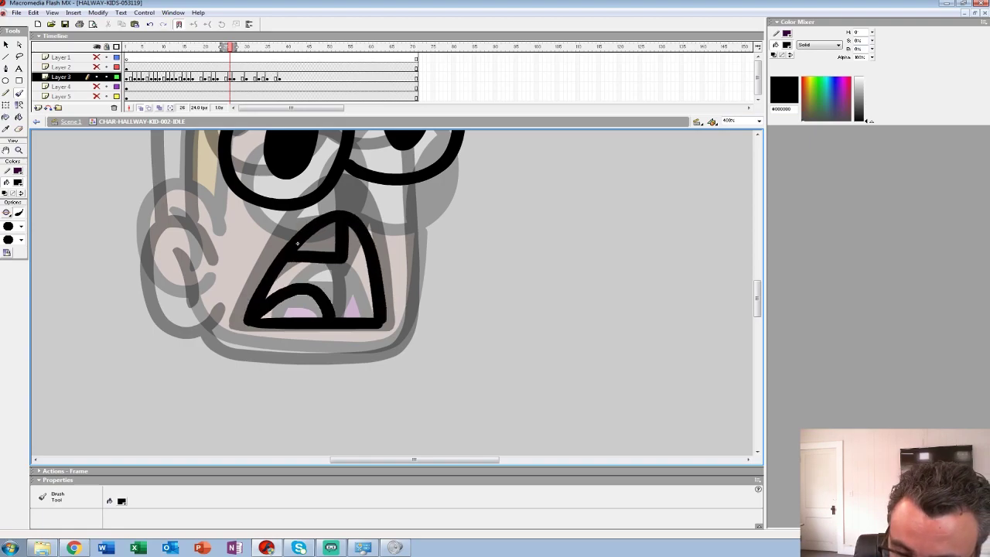
pyautogui.moveTo(360, 243)
pyautogui.mouseDown()
pyautogui.moveTo(324, 339)
pyautogui.moveTo(470, 300)
pyautogui.mouseUp()
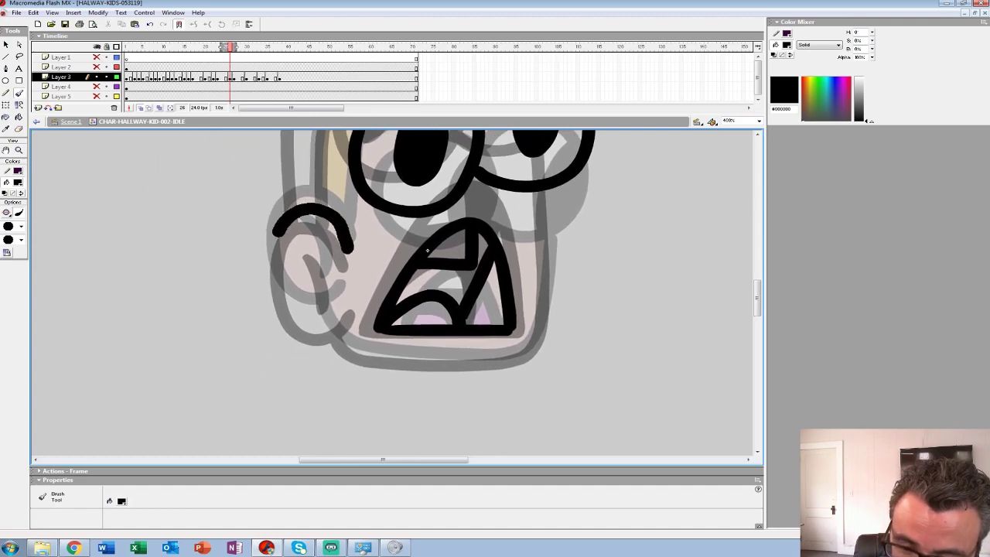
# Ink the ear with its inner fold, the cheek and the jaw line at frame 26
pyautogui.moveTo(276, 230); pyautogui.dragTo(282, 297)
pyautogui.moveTo(307, 226); pyautogui.dragTo(326, 290)
pyautogui.moveTo(428, 250)
pyautogui.mouseDown()
pyautogui.moveTo(327, 254)
pyautogui.moveTo(282, 494)
pyautogui.mouseUp()
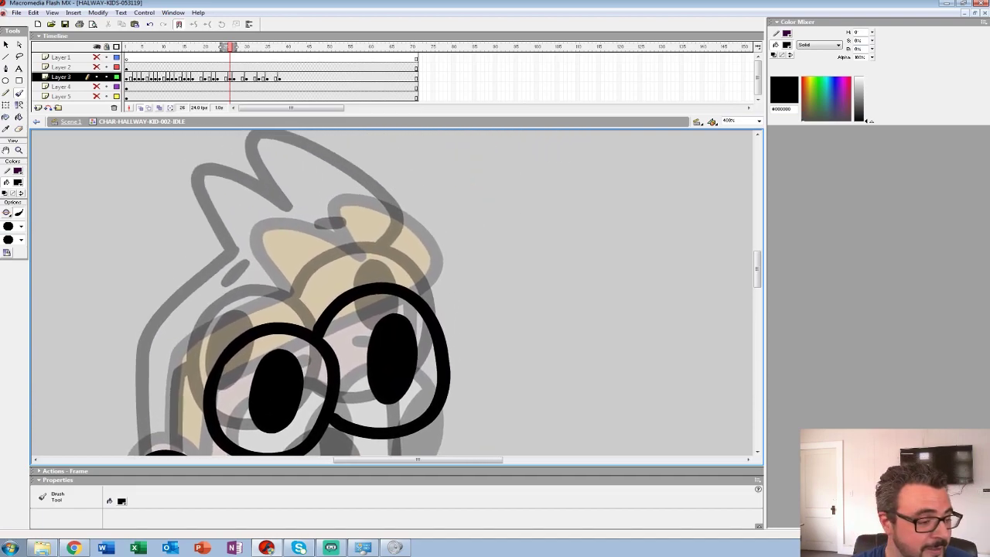
pyautogui.moveTo(324, 386)
pyautogui.mouseDown()
pyautogui.moveTo(377, 296)
pyautogui.moveTo(390, 340)
pyautogui.moveTo(363, 351)
pyautogui.mouseUp()
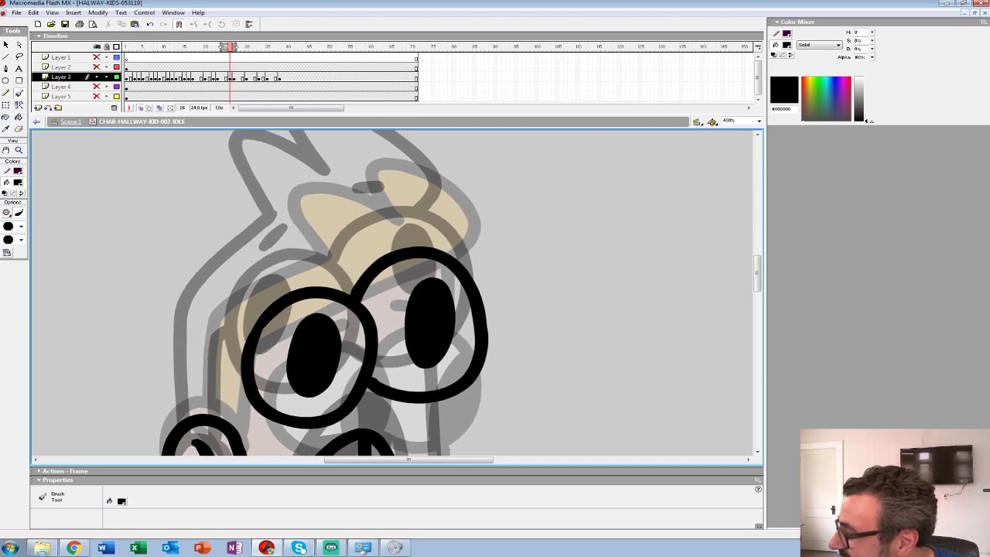
pyautogui.moveTo(318, 452); pyautogui.dragTo(338, 254)
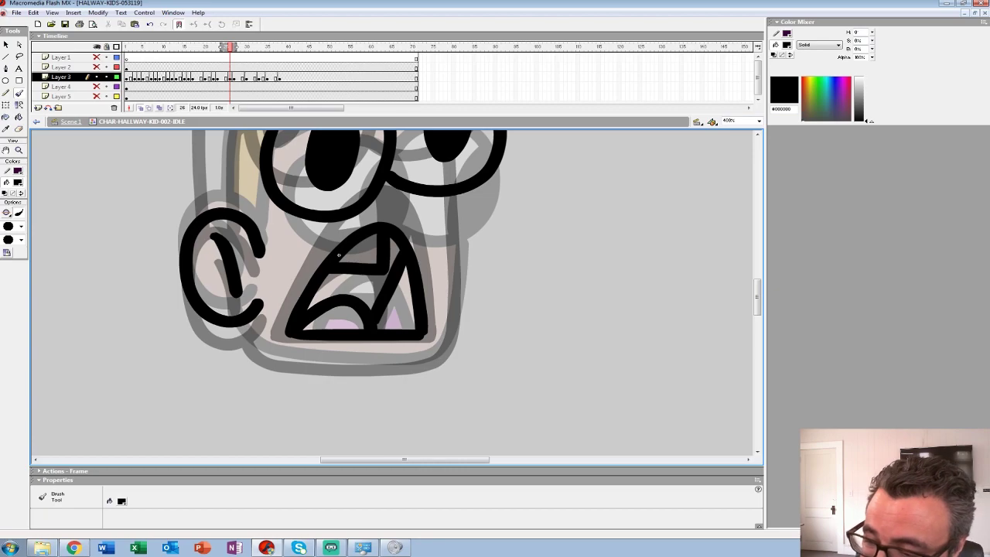
pyautogui.moveTo(455, 199)
pyautogui.mouseDown()
pyautogui.moveTo(444, 351)
pyautogui.moveTo(328, 363)
pyautogui.moveTo(273, 354)
pyautogui.moveTo(238, 331)
pyautogui.mouseUp()
pyautogui.moveTo(333, 189); pyautogui.dragTo(349, 408)
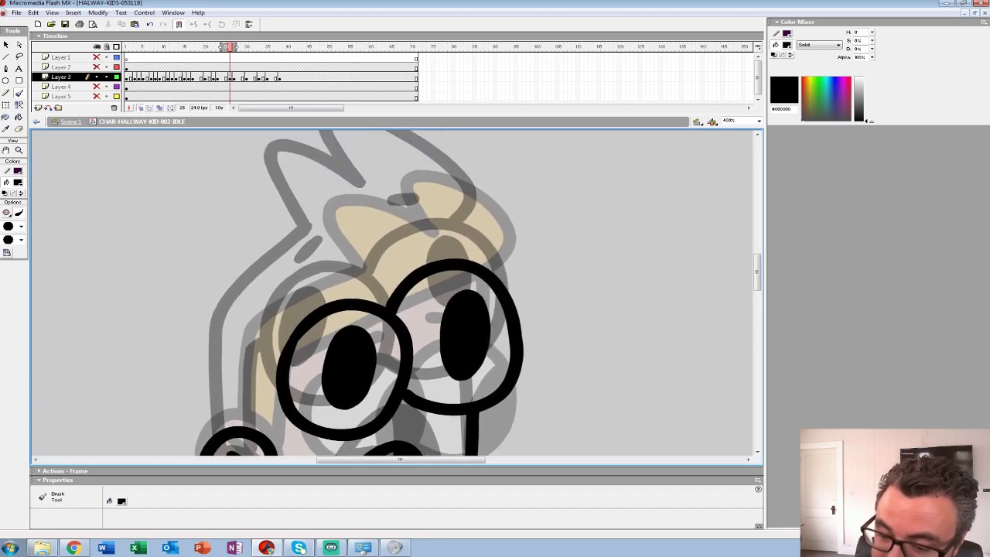
# Ink the spiked hair, back of the head, hairline and sideburn at frame 26
pyautogui.moveTo(456, 252)
pyautogui.mouseDown()
pyautogui.moveTo(496, 195)
pyautogui.moveTo(365, 139)
pyautogui.moveTo(398, 205)
pyautogui.moveTo(294, 170)
pyautogui.moveTo(332, 253)
pyautogui.moveTo(244, 297)
pyautogui.moveTo(229, 368)
pyautogui.moveTo(233, 427)
pyautogui.mouseUp()
pyautogui.moveTo(333, 409); pyautogui.dragTo(414, 357)
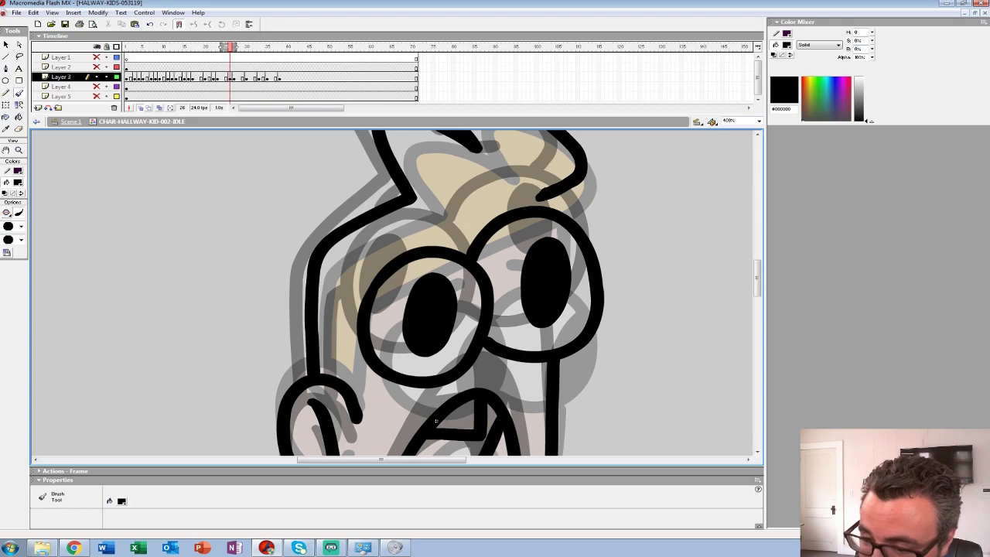
pyautogui.moveTo(538, 197); pyautogui.dragTo(410, 247)
pyautogui.moveTo(352, 287); pyautogui.dragTo(340, 360)
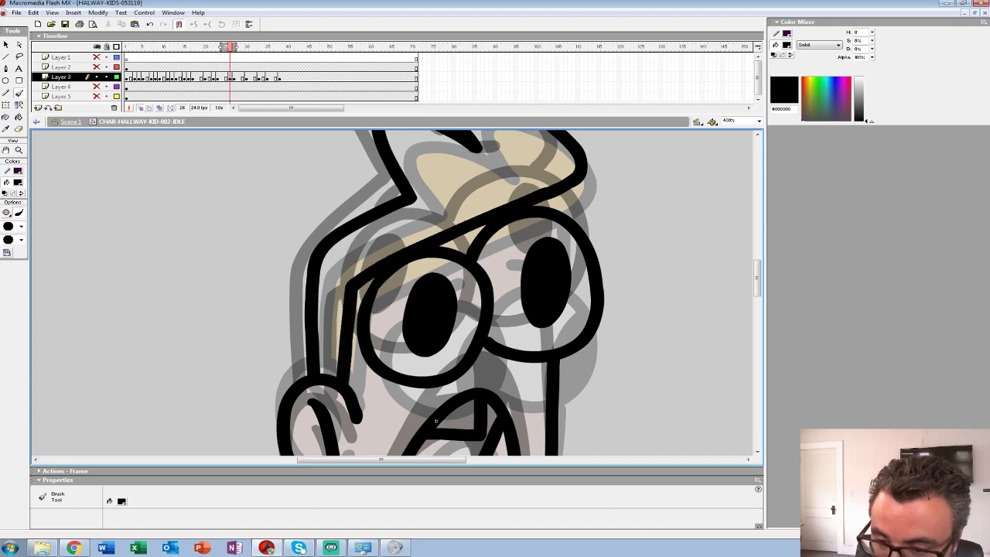
pyautogui.moveTo(413, 215); pyautogui.dragTo(380, 242)
# Fill the dark interior of the open mouth with black, leaving the teeth and tongue unfilled
pyautogui.moveTo(436, 422)
pyautogui.mouseDown()
pyautogui.moveTo(329, 381)
pyautogui.moveTo(297, 310)
pyautogui.mouseUp()
pyautogui.press('k')
pyautogui.click(297, 310)
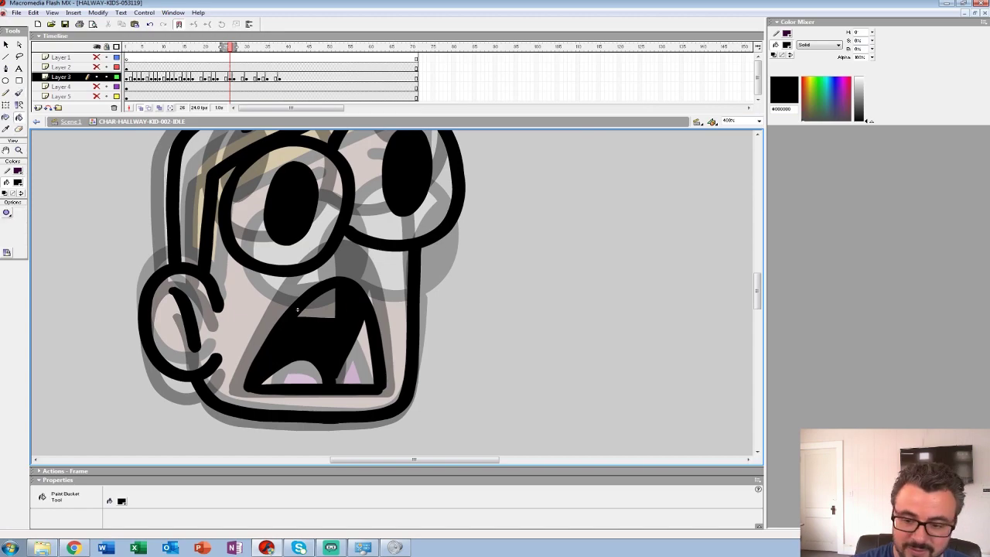
# Play the animation at a smaller zoom to review the new in-between pose
pyautogui.press('z')
pyautogui.keyDown('alt'); pyautogui.click(297, 309); pyautogui.keyUp('alt')
pyautogui.keyDown('alt'); pyautogui.click(297, 309); pyautogui.keyUp('alt')
pyautogui.keyDown('alt'); pyautogui.click(297, 309); pyautogui.keyUp('alt')
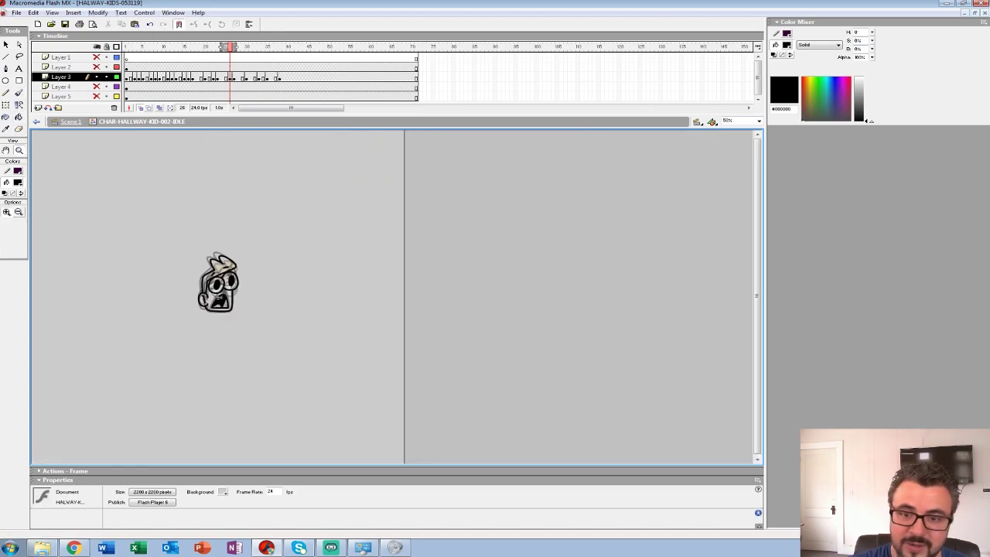
pyautogui.click(208, 68)
pyautogui.press('Return')
pyautogui.click(193, 68)
pyautogui.press('Return')
pyautogui.press('Return')
# Step frame by frame through the poses around frame 26 to examine the transition into the open mouth
pyautogui.click(213, 78)
pyautogui.click(238, 77)
pyautogui.press(',')
pyautogui.press(',')
pyautogui.press(',')
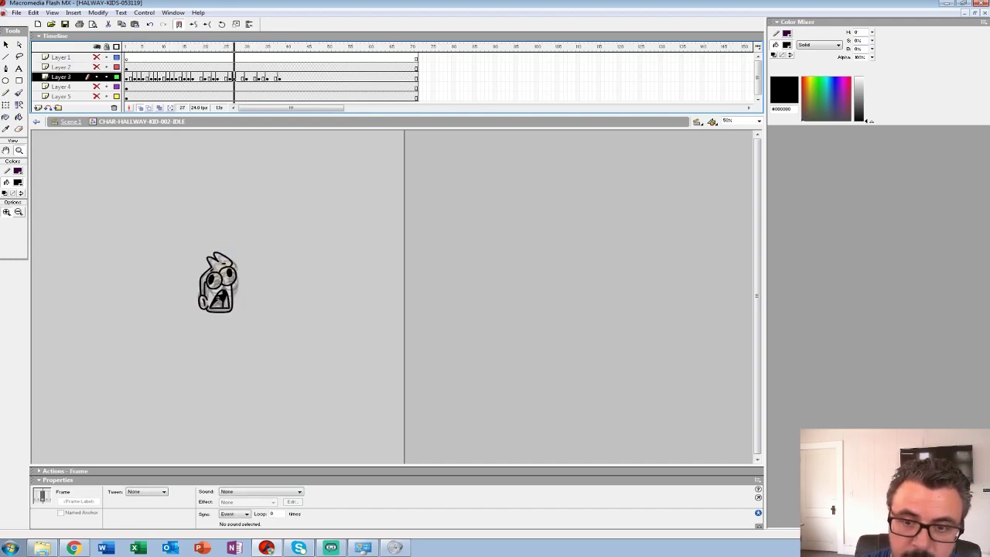
pyautogui.moveTo(225, 46); pyautogui.dragTo(229, 47)
pyautogui.press(',')
pyautogui.press(',')
pyautogui.press(',')
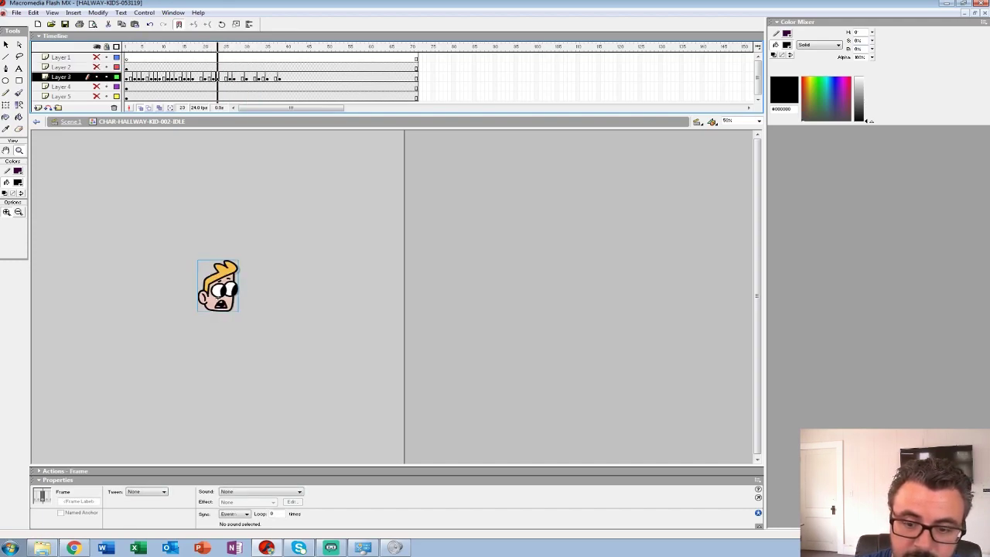
pyautogui.press('.')
pyautogui.press('.')
pyautogui.press('.')
# Shift the Layer 3 keyframes from the new in-between onward one frame earlier, so the last pose starts at frame 37
pyautogui.click(234, 78)
pyautogui.moveTo(230, 78); pyautogui.dragTo(279, 77)
pyautogui.click(229, 77)
pyautogui.press(',')
pyautogui.press(',')
pyautogui.press('.')
pyautogui.press('.')
pyautogui.press('.')
pyautogui.moveTo(234, 46); pyautogui.dragTo(276, 76)
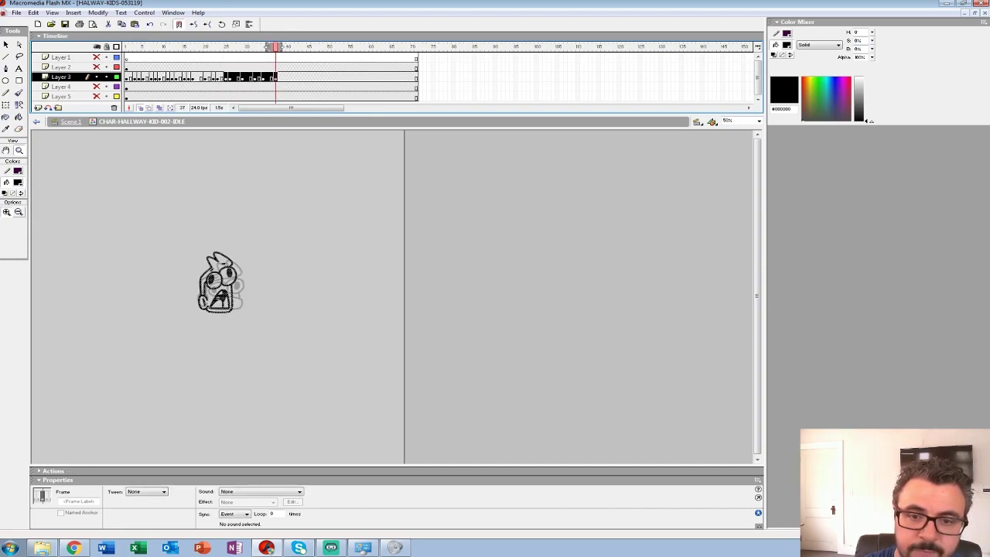
# Play the retimed animation from the start and check the transition around frame 29
pyautogui.click(130, 67)
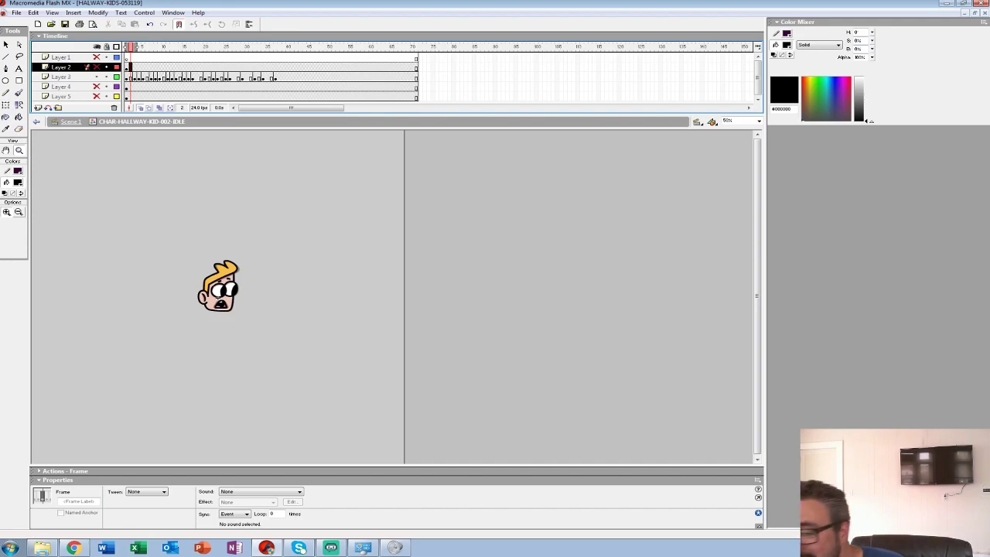
pyautogui.press('Return')
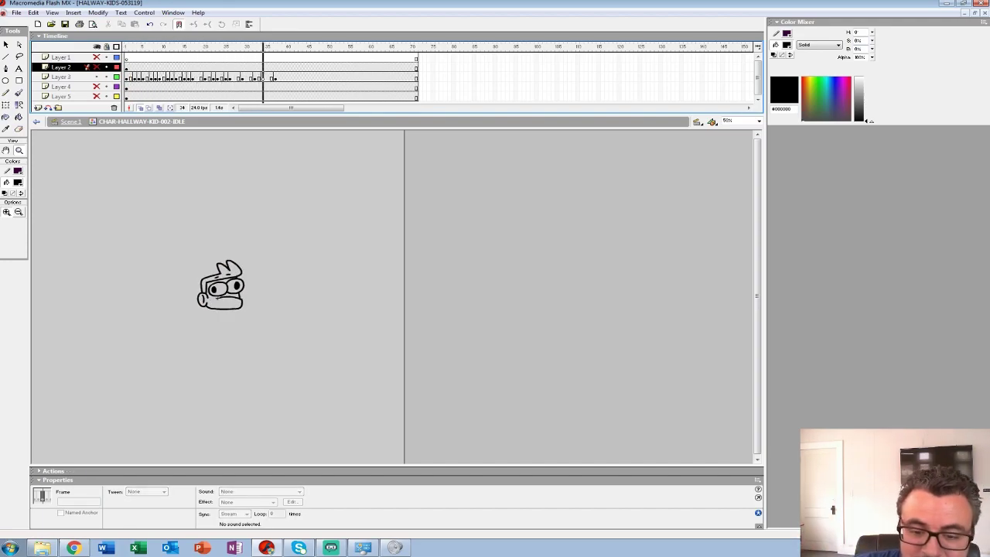
pyautogui.click(127, 77)
pyautogui.press('Return')
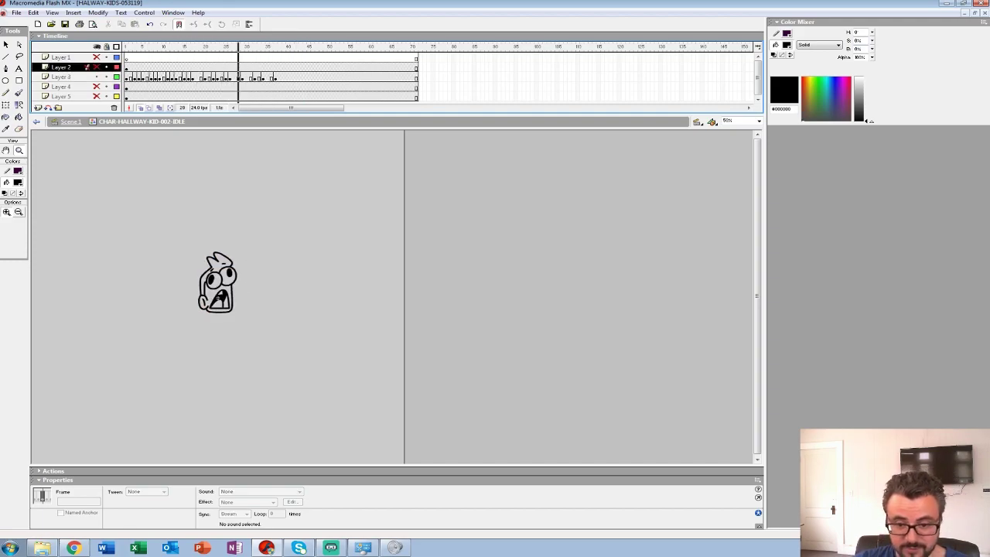
pyautogui.press('Return')
pyautogui.click(243, 47)
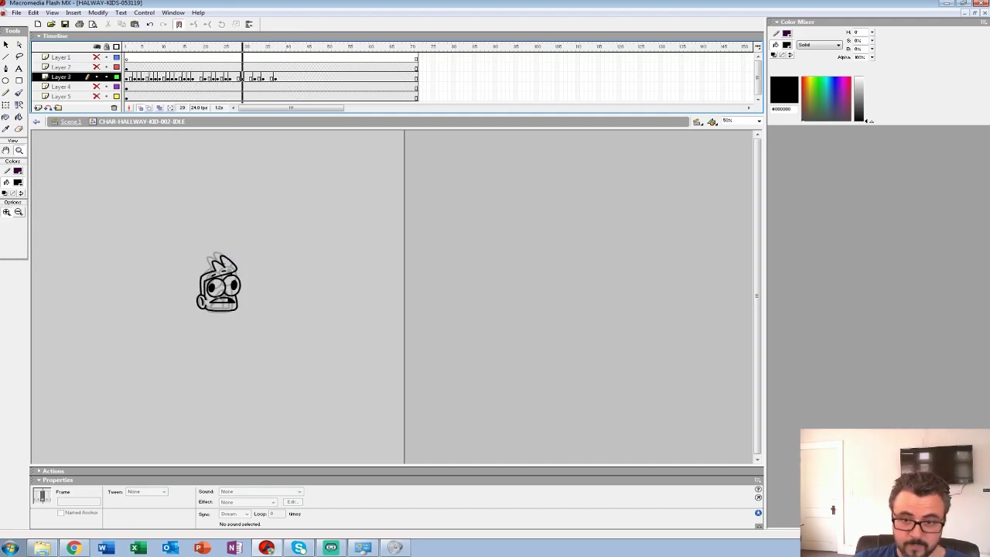
# Insert a blank keyframe at frame 28 on Layer 3, between the open-mouthed and toothy poses
pyautogui.click(234, 78)
pyautogui.press('.')
pyautogui.press('Delete')
pyautogui.click(217, 77)
pyautogui.click(238, 77)
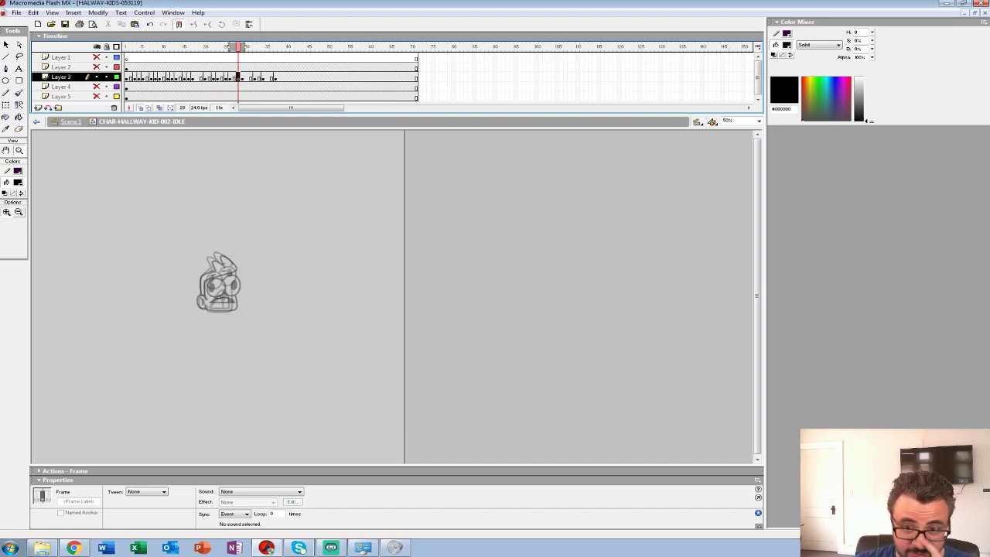
# Ink both eye outlines and solid pupils of the new in-between head at frame 28, following the onion-skinned neighbouring poses
pyautogui.click(223, 283)
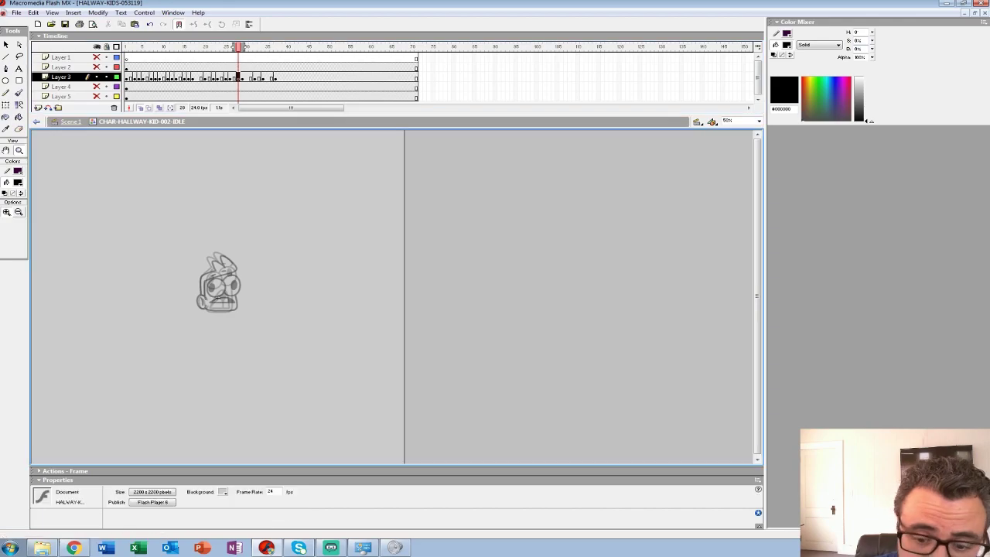
pyautogui.click(399, 306)
pyautogui.click(406, 307)
pyautogui.moveTo(304, 357)
pyautogui.mouseDown()
pyautogui.moveTo(289, 285)
pyautogui.moveTo(328, 390)
pyautogui.moveTo(327, 346)
pyautogui.moveTo(344, 362)
pyautogui.mouseUp()
pyautogui.press('b')
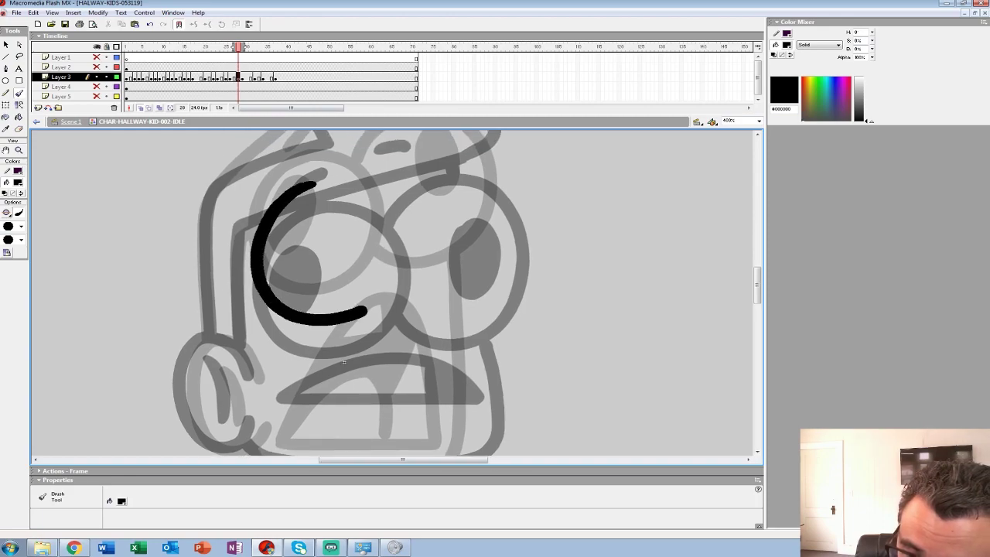
pyautogui.moveTo(396, 261)
pyautogui.mouseDown()
pyautogui.moveTo(357, 186)
pyautogui.moveTo(293, 179)
pyautogui.mouseUp()
pyautogui.moveTo(283, 232)
pyautogui.mouseDown()
pyautogui.moveTo(293, 286)
pyautogui.moveTo(313, 241)
pyautogui.moveTo(300, 218)
pyautogui.moveTo(296, 266)
pyautogui.moveTo(300, 233)
pyautogui.mouseUp()
pyautogui.moveTo(344, 362)
pyautogui.mouseDown()
pyautogui.moveTo(205, 395)
pyautogui.moveTo(200, 433)
pyautogui.mouseUp()
pyautogui.moveTo(246, 357)
pyautogui.mouseDown()
pyautogui.moveTo(292, 375)
pyautogui.moveTo(351, 348)
pyautogui.moveTo(367, 277)
pyautogui.moveTo(334, 222)
pyautogui.moveTo(268, 220)
pyautogui.moveTo(226, 259)
pyautogui.mouseUp()
pyautogui.moveTo(303, 263)
pyautogui.mouseDown()
pyautogui.moveTo(307, 325)
pyautogui.moveTo(334, 301)
pyautogui.moveTo(318, 250)
pyautogui.moveTo(317, 294)
pyautogui.mouseUp()
pyautogui.moveTo(309, 309); pyautogui.dragTo(330, 268)
# Ink the jaw, the ear with its inner line and the open mouth outline on the frame 28 head
pyautogui.moveTo(221, 394); pyautogui.dragTo(253, 267)
pyautogui.moveTo(373, 197)
pyautogui.mouseDown()
pyautogui.moveTo(385, 337)
pyautogui.moveTo(369, 353)
pyautogui.moveTo(280, 365)
pyautogui.moveTo(212, 361)
pyautogui.moveTo(161, 340)
pyautogui.mouseUp()
pyautogui.moveTo(115, 235)
pyautogui.mouseDown()
pyautogui.moveTo(91, 316)
pyautogui.moveTo(151, 342)
pyautogui.mouseUp()
pyautogui.moveTo(125, 257); pyautogui.dragTo(140, 312)
pyautogui.moveTo(253, 256); pyautogui.dragTo(288, 275)
pyautogui.moveTo(236, 312)
pyautogui.mouseDown()
pyautogui.moveTo(357, 246)
pyautogui.moveTo(402, 331)
pyautogui.moveTo(223, 331)
pyautogui.moveTo(298, 279)
pyautogui.moveTo(348, 325)
pyautogui.mouseUp()
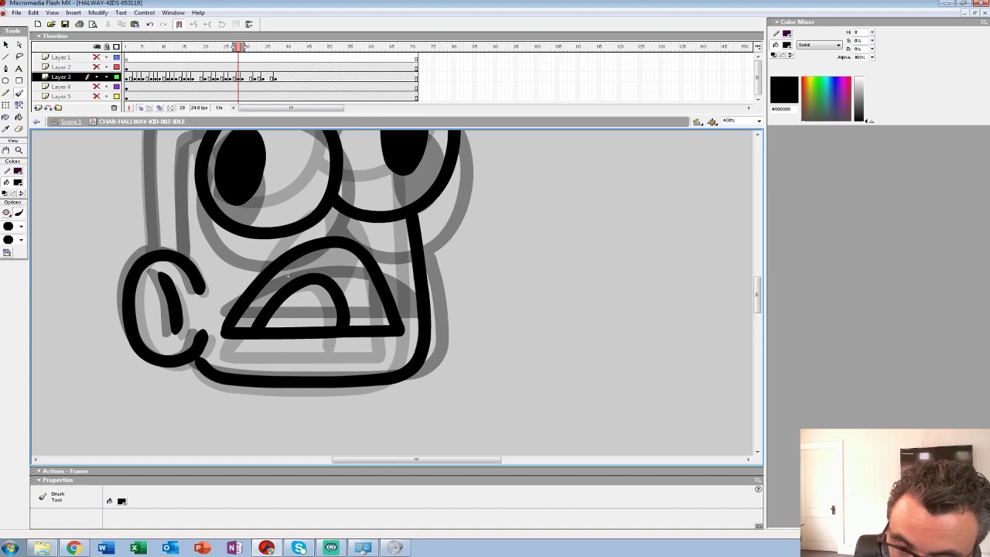
# Undo the arch inside the mouth and ink the upper teeth, tongue and inner cheek line instead
pyautogui.moveTo(288, 275); pyautogui.dragTo(337, 266)
pyautogui.hotkey('ctrl', 'z')
pyautogui.hotkey('ctrl', 'z')
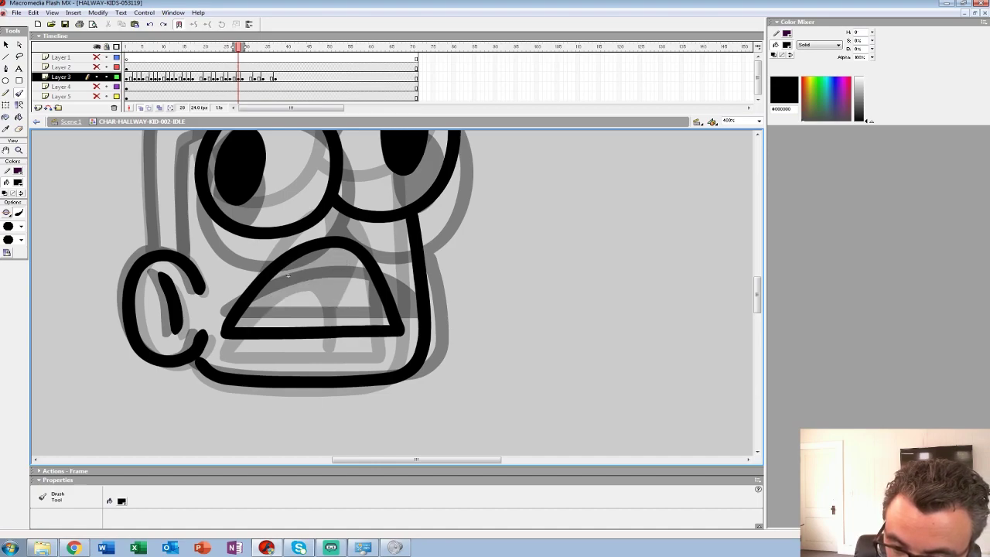
pyautogui.moveTo(264, 284); pyautogui.dragTo(350, 252)
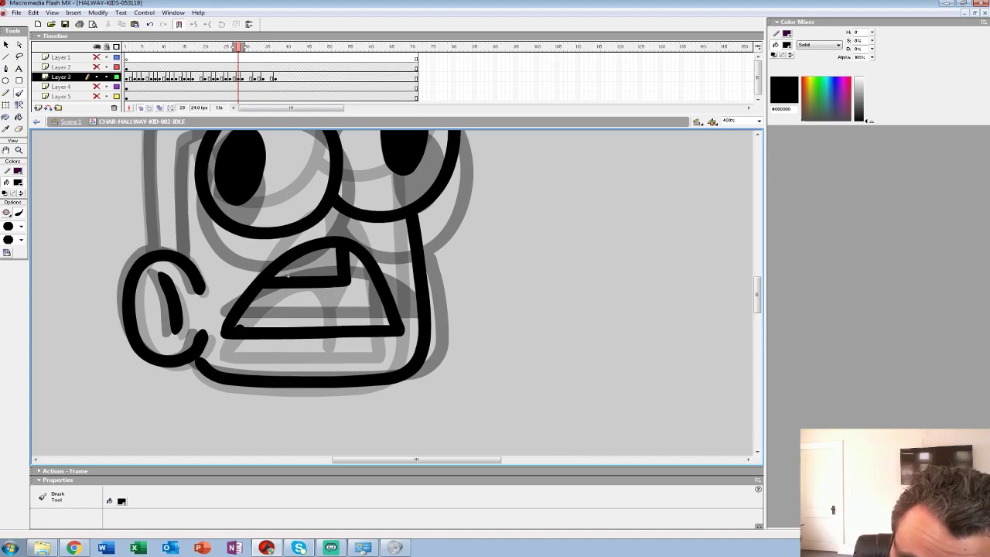
pyautogui.moveTo(243, 326)
pyautogui.mouseDown()
pyautogui.moveTo(292, 308)
pyautogui.moveTo(344, 322)
pyautogui.mouseUp()
pyautogui.moveTo(358, 257); pyautogui.dragTo(347, 296)
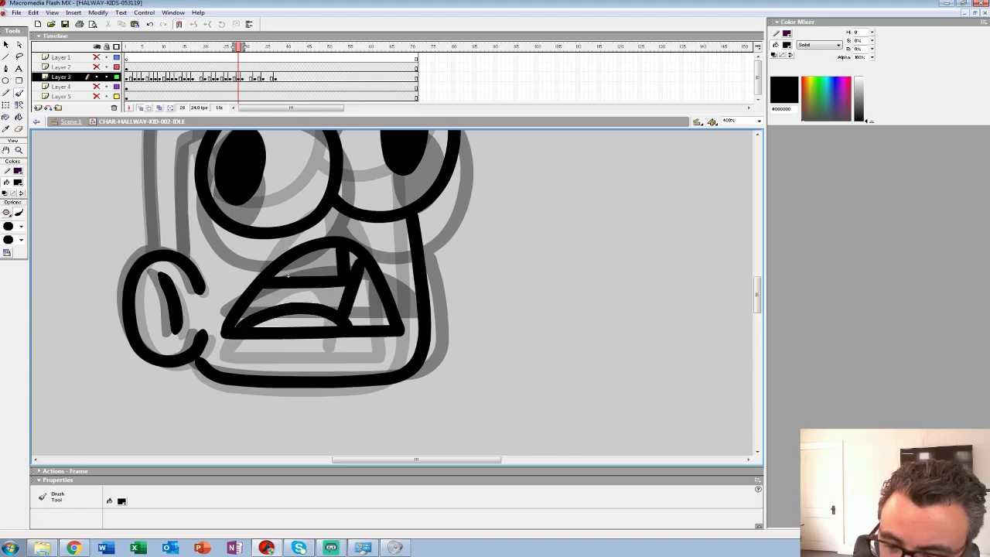
# Ink the spiky hair, the slanted hairline down to the ear and the eyebrow on the frame 28 head
pyautogui.scroll(6, 287, 276)
pyautogui.moveTo(429, 280)
pyautogui.mouseDown()
pyautogui.moveTo(446, 249)
pyautogui.moveTo(389, 198)
pyautogui.moveTo(320, 164)
pyautogui.moveTo(305, 184)
pyautogui.moveTo(340, 243)
pyautogui.moveTo(258, 204)
pyautogui.moveTo(251, 222)
pyautogui.moveTo(279, 285)
pyautogui.mouseUp()
pyautogui.moveTo(279, 287)
pyautogui.mouseDown()
pyautogui.moveTo(438, 186)
pyautogui.moveTo(368, 227)
pyautogui.moveTo(359, 246)
pyautogui.moveTo(355, 382)
pyautogui.mouseUp()
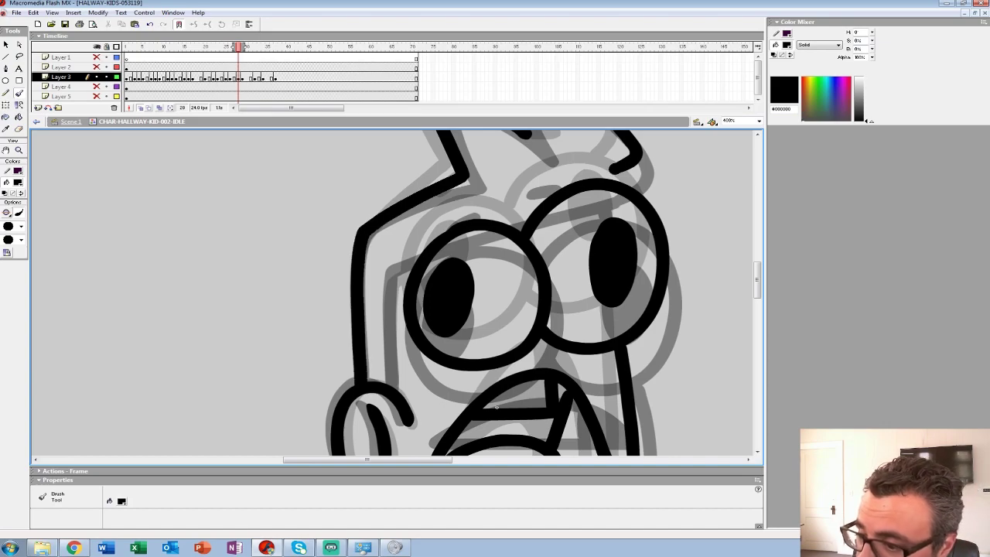
pyautogui.moveTo(539, 196); pyautogui.dragTo(484, 220)
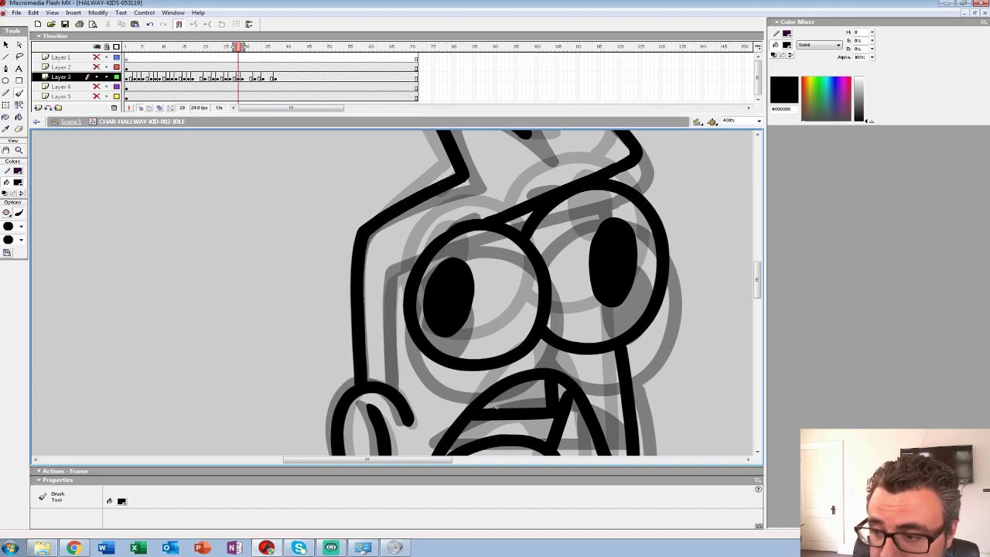
pyautogui.hotkey('ctrl', 'z')
pyautogui.hotkey('ctrl', 'z')
pyautogui.moveTo(630, 163)
pyautogui.mouseDown()
pyautogui.moveTo(386, 270)
pyautogui.moveTo(388, 383)
pyautogui.mouseUp()
pyautogui.moveTo(456, 203); pyautogui.dragTo(425, 225)
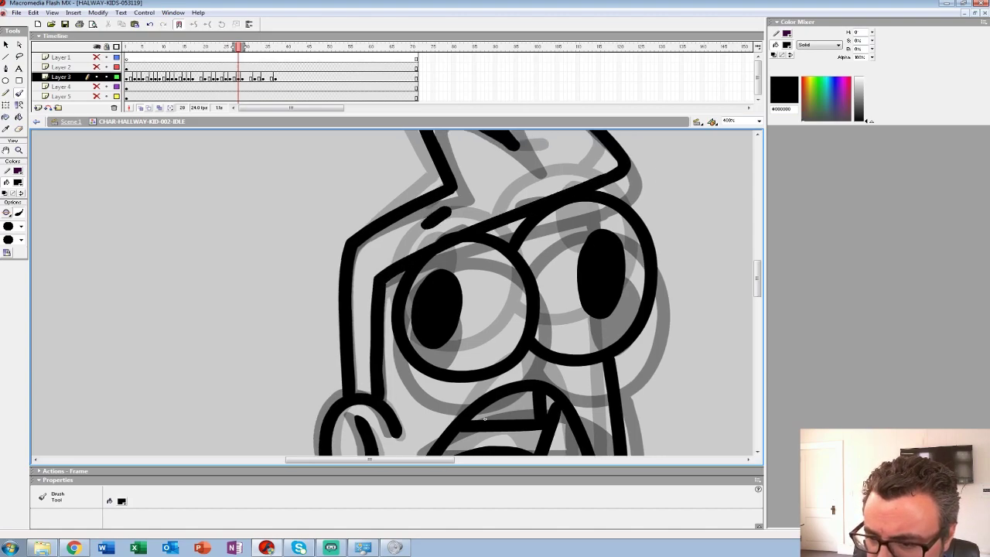
# Fill the mouth cavity of the frame 28 head with black, leaving the teeth and tongue unfilled
pyautogui.moveTo(485, 419); pyautogui.dragTo(341, 309)
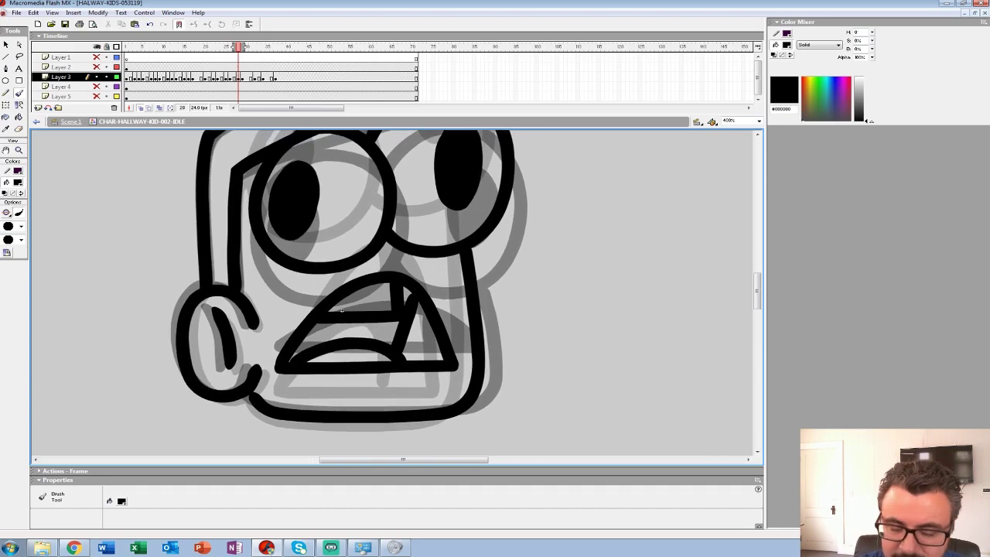
pyautogui.press('k')
pyautogui.click(341, 309)
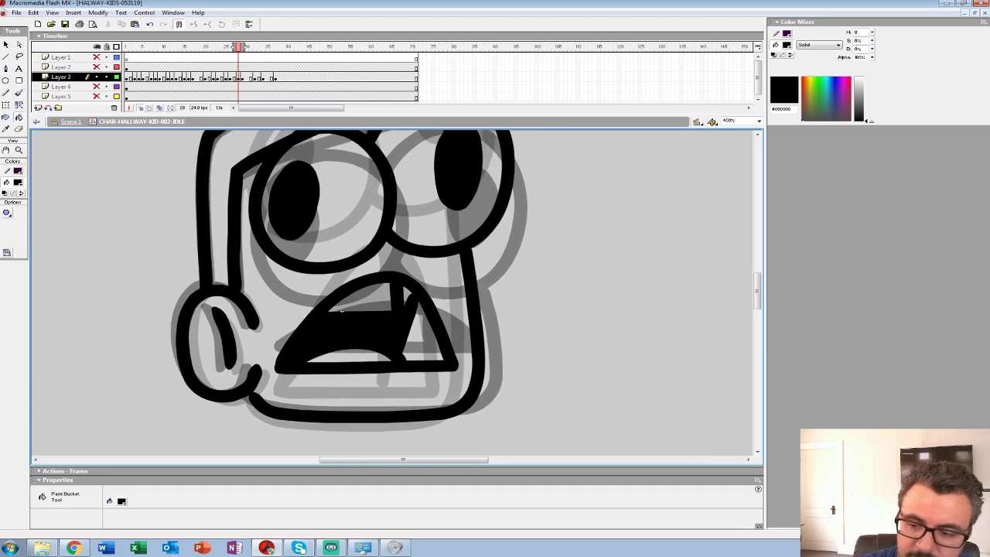
# View the whole head and play the animation to check the new in-between at frame 28
pyautogui.press('z')
pyautogui.keyDown('alt'); pyautogui.click(409, 270); pyautogui.keyUp('alt')
pyautogui.keyDown('alt'); pyautogui.click(379, 279); pyautogui.keyUp('alt')
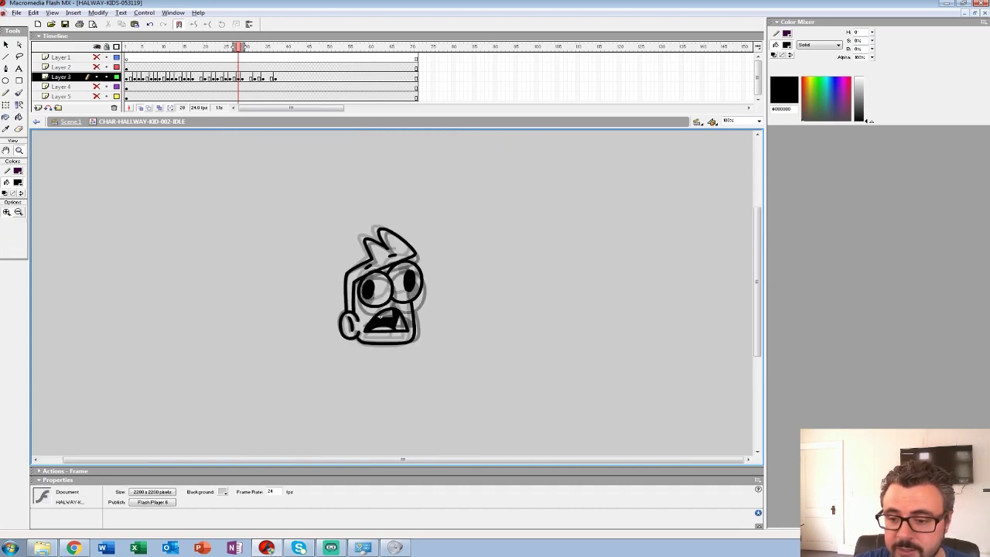
pyautogui.keyDown('alt'); pyautogui.click(377, 282); pyautogui.keyUp('alt')
pyautogui.press('Return')
pyautogui.press('Return')
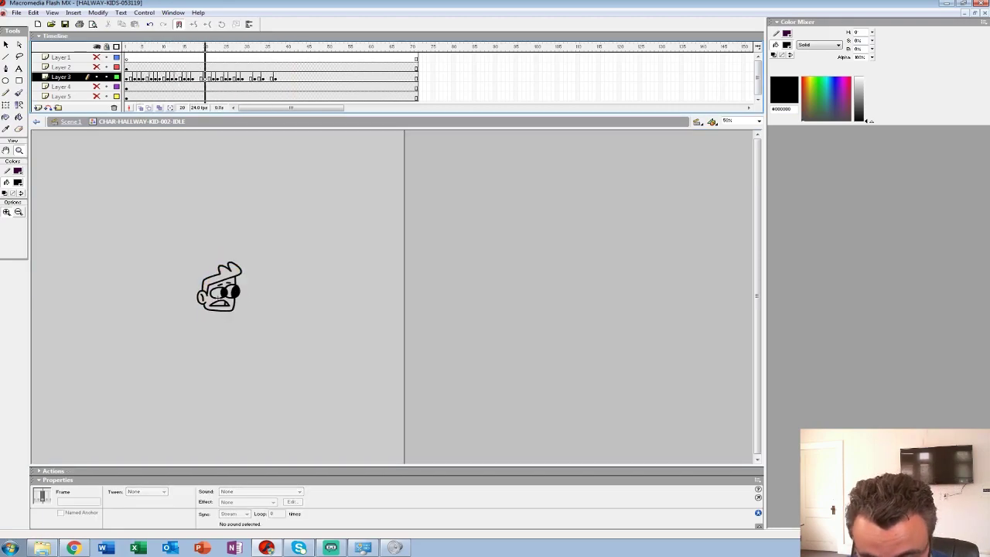
pyautogui.click(156, 67)
pyautogui.press('Return')
pyautogui.press('Return')
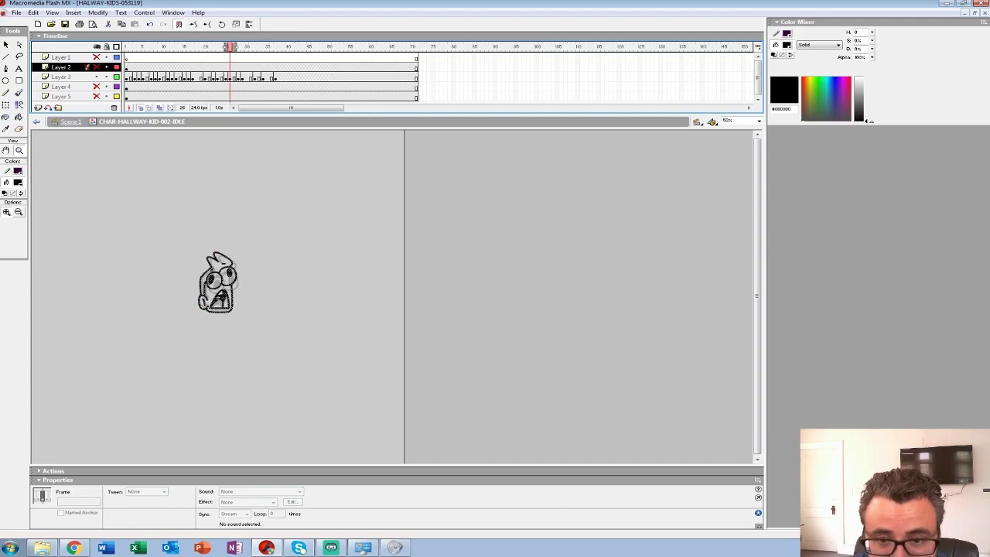
# Clear the coloured head from frame 19 on Layer 3
pyautogui.click(197, 77)
pyautogui.press('.')
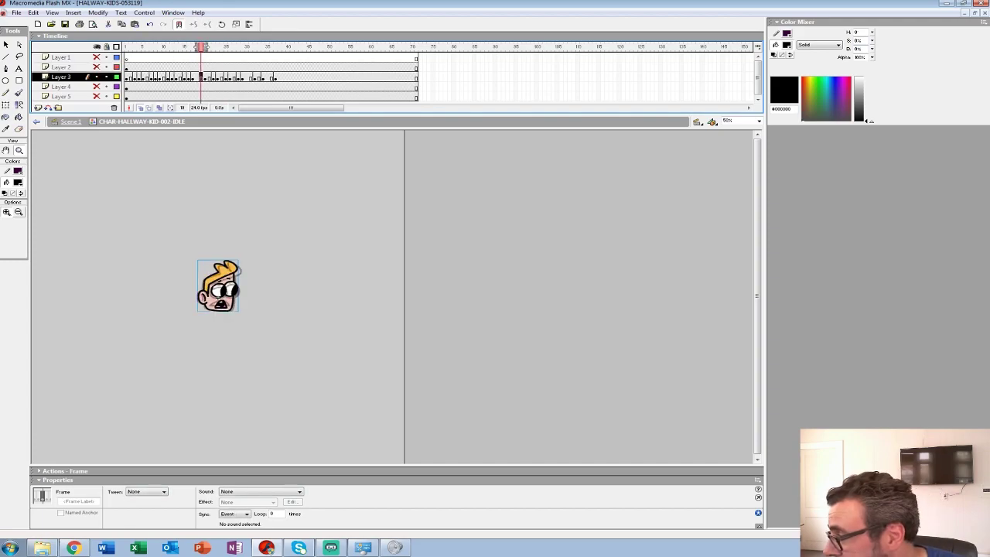
pyautogui.press('Delete')
# Replay the animation from around frame 16 to check the timing of the following poses
pyautogui.click(188, 67)
pyautogui.press('Return')
pyautogui.click(193, 67)
pyautogui.press('Return')
pyautogui.press('Return')
# Clear frame 31 on Layer 3 and ink both eyes, solid pupils and eyebrows of an in-between head there
pyautogui.click(251, 77)
pyautogui.press('Delete')
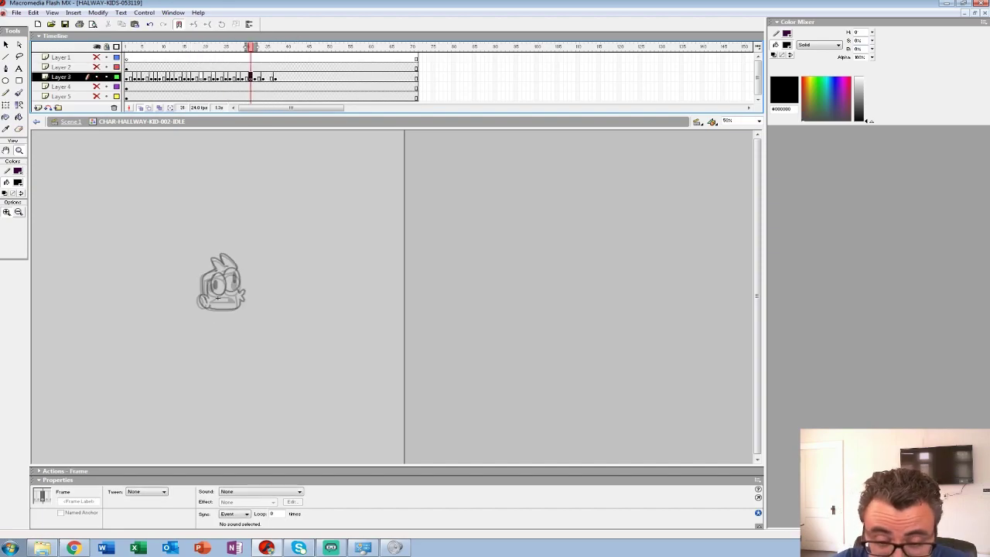
pyautogui.click(217, 297)
pyautogui.click(341, 356)
pyautogui.click(342, 356)
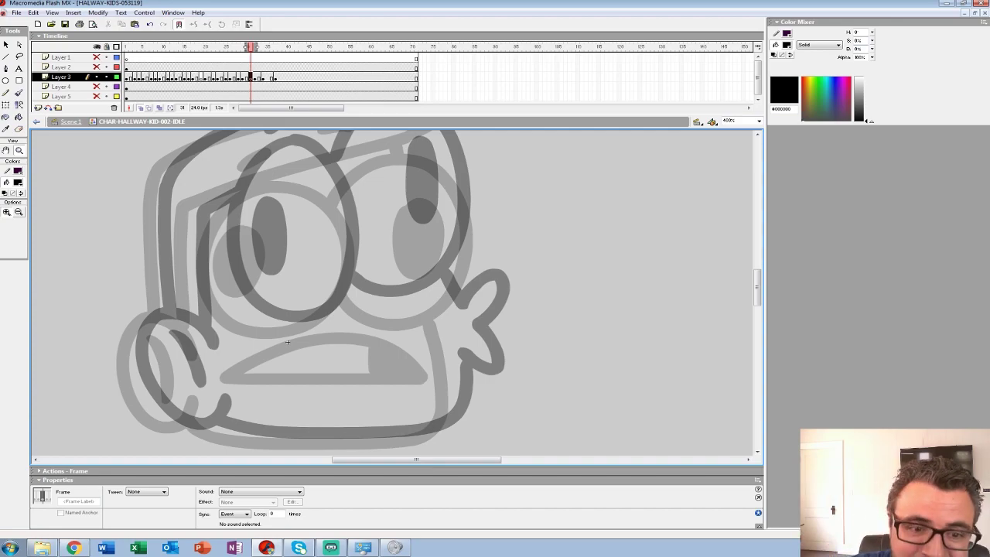
pyautogui.press('b')
pyautogui.moveTo(287, 341); pyautogui.dragTo(387, 352)
pyautogui.moveTo(391, 174)
pyautogui.mouseDown()
pyautogui.moveTo(337, 205)
pyautogui.moveTo(315, 255)
pyautogui.moveTo(315, 282)
pyautogui.moveTo(358, 334)
pyautogui.moveTo(395, 335)
pyautogui.moveTo(433, 318)
pyautogui.moveTo(454, 284)
pyautogui.moveTo(455, 249)
pyautogui.moveTo(440, 213)
pyautogui.moveTo(389, 174)
pyautogui.mouseUp()
pyautogui.moveTo(348, 228)
pyautogui.mouseDown()
pyautogui.moveTo(335, 272)
pyautogui.moveTo(371, 238)
pyautogui.moveTo(354, 285)
pyautogui.mouseUp()
pyautogui.moveTo(387, 351)
pyautogui.mouseDown()
pyautogui.moveTo(258, 383)
pyautogui.moveTo(236, 415)
pyautogui.mouseUp()
pyautogui.moveTo(304, 369)
pyautogui.mouseDown()
pyautogui.moveTo(389, 365)
pyautogui.moveTo(414, 311)
pyautogui.moveTo(413, 248)
pyautogui.moveTo(371, 205)
pyautogui.moveTo(317, 213)
pyautogui.moveTo(286, 255)
pyautogui.mouseUp()
pyautogui.moveTo(352, 265)
pyautogui.mouseDown()
pyautogui.moveTo(366, 321)
pyautogui.moveTo(380, 278)
pyautogui.moveTo(368, 246)
pyautogui.moveTo(366, 315)
pyautogui.mouseUp()
pyautogui.moveTo(237, 415)
pyautogui.mouseDown()
pyautogui.moveTo(229, 385)
pyautogui.moveTo(291, 437)
pyautogui.moveTo(328, 446)
pyautogui.mouseUp()
pyautogui.moveTo(376, 206); pyautogui.dragTo(403, 202)
pyautogui.moveTo(329, 444); pyautogui.dragTo(366, 422)
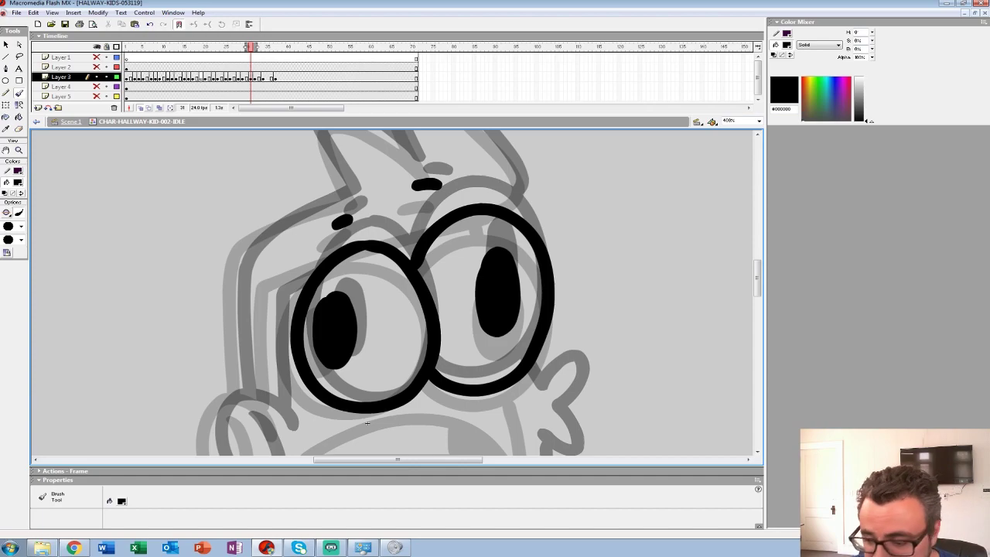
# Ink the wedge-shaped side mouth with its protruding lip and the jaw line on the frame 31 head
pyautogui.moveTo(367, 422); pyautogui.dragTo(326, 300)
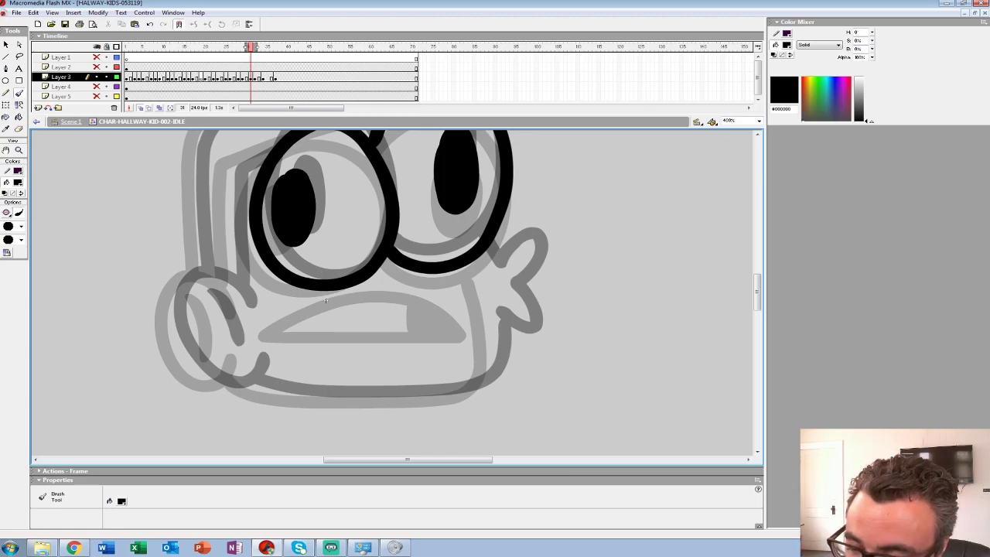
pyautogui.moveTo(489, 273)
pyautogui.mouseDown()
pyautogui.moveTo(515, 275)
pyautogui.moveTo(427, 300)
pyautogui.moveTo(390, 327)
pyautogui.moveTo(503, 317)
pyautogui.moveTo(515, 327)
pyautogui.moveTo(482, 344)
pyautogui.mouseUp()
pyautogui.hotkey('ctrl', 'z')
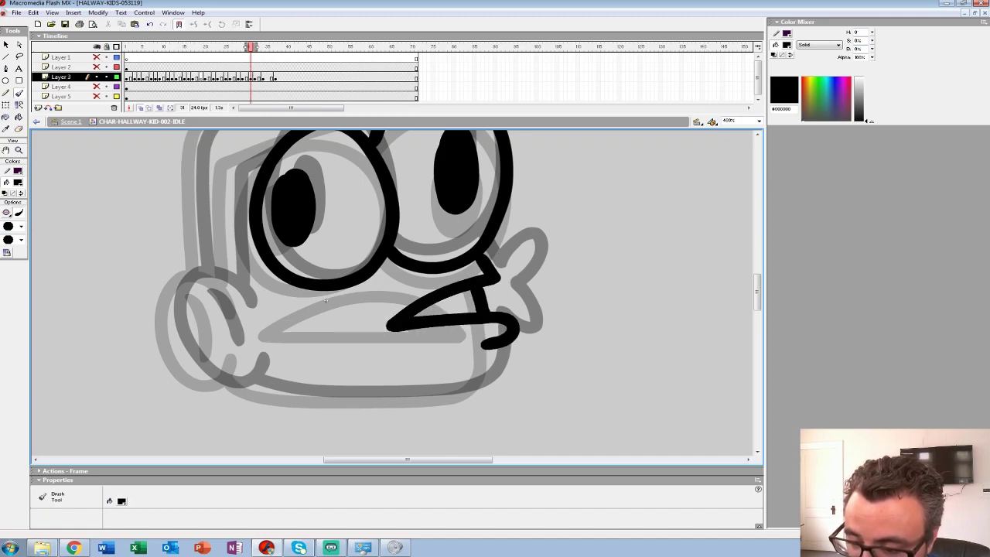
pyautogui.moveTo(325, 300); pyautogui.dragTo(360, 205)
pyautogui.moveTo(516, 249)
pyautogui.mouseDown()
pyautogui.moveTo(518, 276)
pyautogui.moveTo(419, 294)
pyautogui.moveTo(283, 294)
pyautogui.mouseUp()
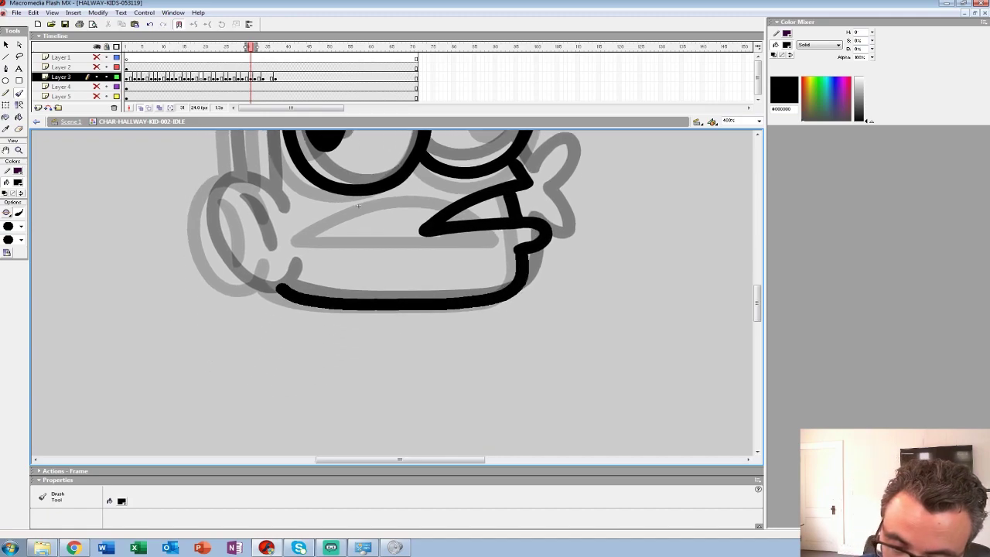
# Ink the ear, the spiky hair and the hairline of the frame 31 head
pyautogui.moveTo(358, 205); pyautogui.dragTo(419, 234)
pyautogui.moveTo(334, 241)
pyautogui.mouseDown()
pyautogui.moveTo(276, 212)
pyautogui.moveTo(262, 254)
pyautogui.moveTo(281, 304)
pyautogui.moveTo(315, 319)
pyautogui.moveTo(338, 284)
pyautogui.mouseUp()
pyautogui.moveTo(297, 227); pyautogui.dragTo(313, 283)
pyautogui.moveTo(394, 166)
pyautogui.mouseDown()
pyautogui.moveTo(368, 348)
pyautogui.moveTo(313, 437)
pyautogui.mouseUp()
pyautogui.moveTo(469, 287)
pyautogui.mouseDown()
pyautogui.moveTo(476, 237)
pyautogui.moveTo(375, 155)
pyautogui.moveTo(364, 226)
pyautogui.moveTo(289, 206)
pyautogui.moveTo(322, 279)
pyautogui.moveTo(505, 173)
pyautogui.moveTo(396, 194)
pyautogui.moveTo(375, 241)
pyautogui.moveTo(380, 338)
pyautogui.mouseUp()
pyautogui.moveTo(462, 220)
pyautogui.mouseDown()
pyautogui.moveTo(414, 249)
pyautogui.moveTo(423, 356)
pyautogui.mouseUp()
pyautogui.moveTo(536, 203); pyautogui.dragTo(566, 188)
pyautogui.moveTo(514, 377)
pyautogui.mouseDown()
pyautogui.moveTo(437, 310)
pyautogui.moveTo(317, 294)
pyautogui.mouseUp()
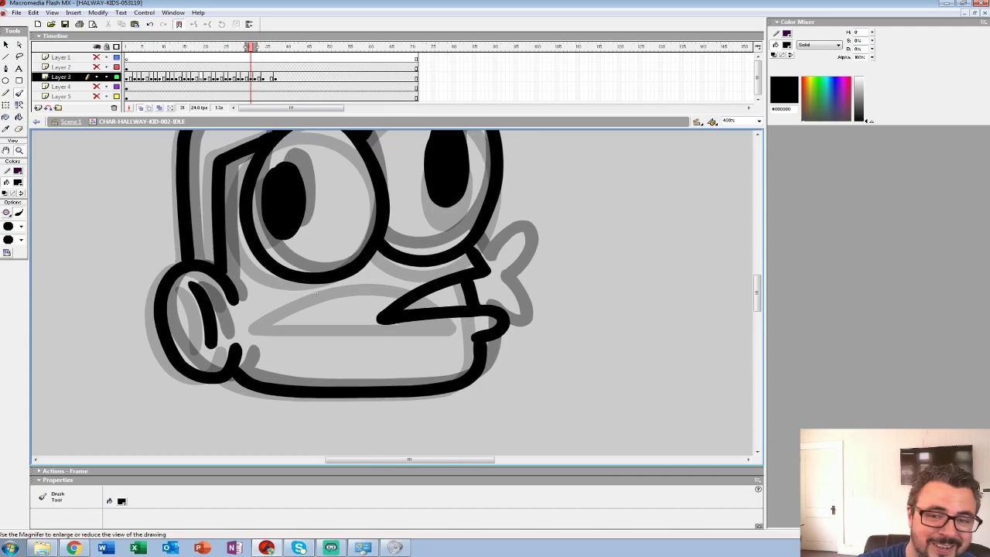
# Turn off onion skinning and play the whole animation from frame 2, replaying the middle section
pyautogui.press('z')
pyautogui.keyDown('alt'); pyautogui.click(410, 242); pyautogui.keyUp('alt')
pyautogui.keyDown('alt'); pyautogui.click(379, 249); pyautogui.keyUp('alt')
pyautogui.keyDown('alt'); pyautogui.click(386, 249); pyautogui.keyUp('alt')
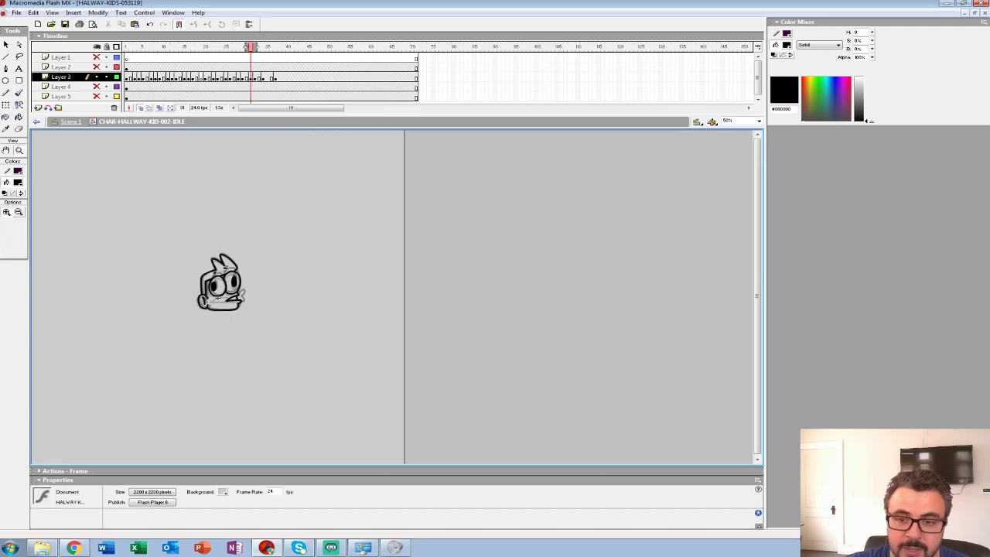
pyautogui.click(140, 107)
pyautogui.click(131, 77)
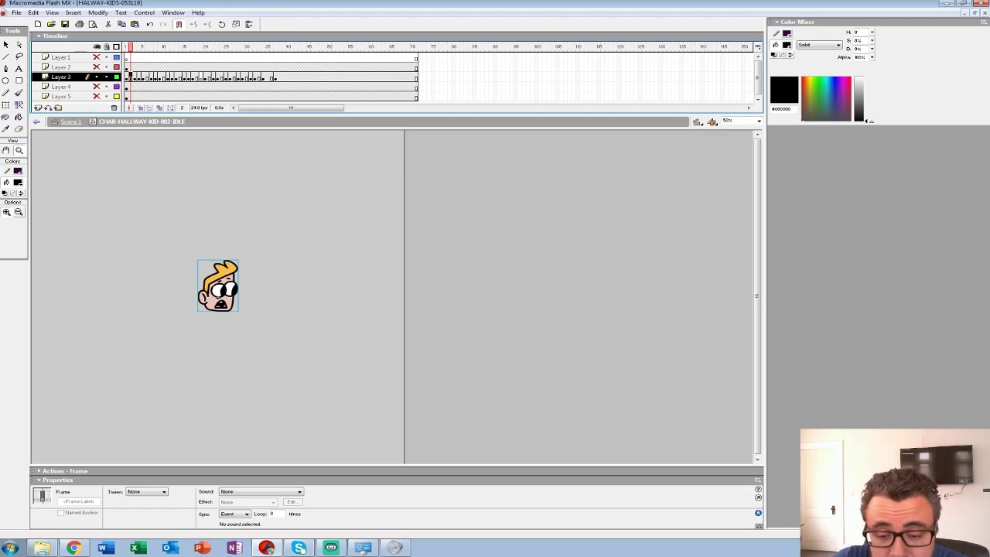
pyautogui.press('Return')
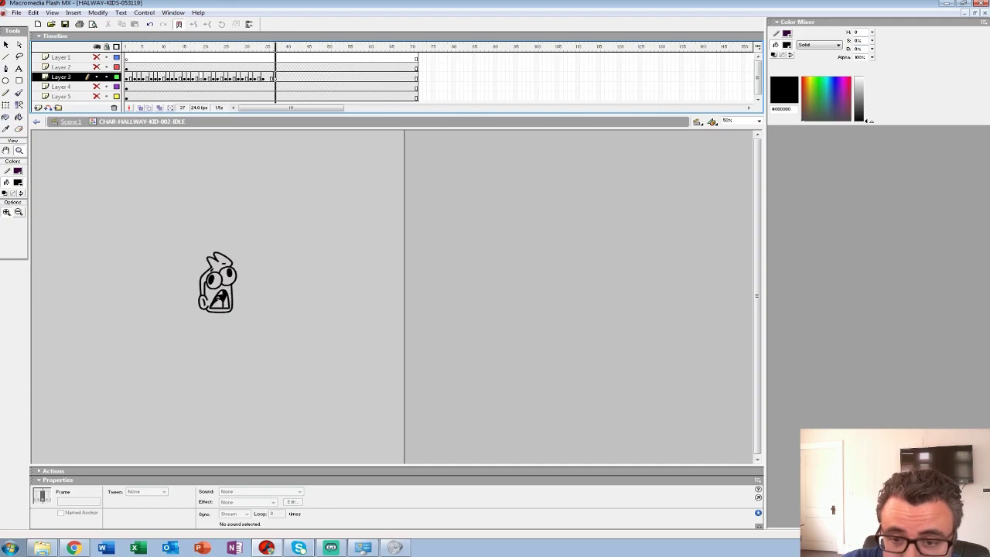
pyautogui.click(168, 67)
pyautogui.press('Return')
pyautogui.click(184, 67)
pyautogui.press('Return')
pyautogui.press('Return')
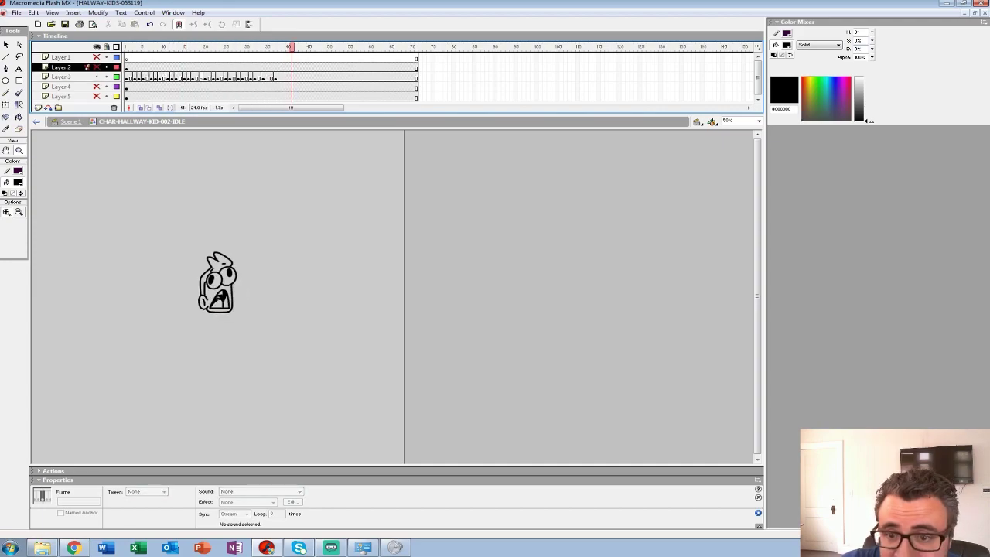
# Examine the last Layer 3 keyframes up to frame 37 and replay the poses leading into them
pyautogui.click(263, 77)
pyautogui.click(275, 77)
pyautogui.click(259, 67)
pyautogui.press('Return')
pyautogui.click(267, 77)
pyautogui.click(161, 77)
pyautogui.press('Return')
# With onion skinning on, ink both eye outlines, the side-glancing pupil edges and the eyebrows at frame 19 on Layer 3
pyautogui.click(201, 78)
pyautogui.click(141, 107)
pyautogui.click(223, 298)
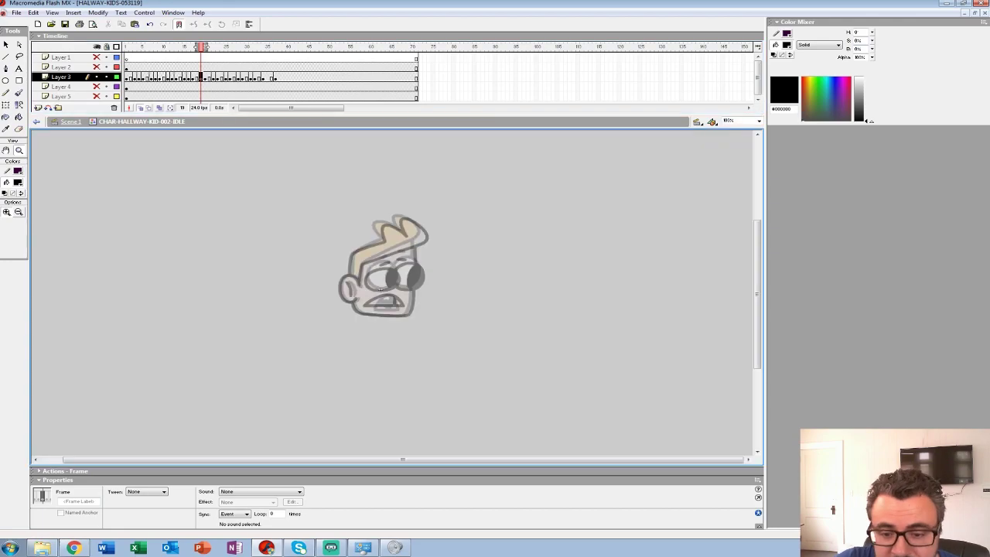
pyautogui.click(381, 288)
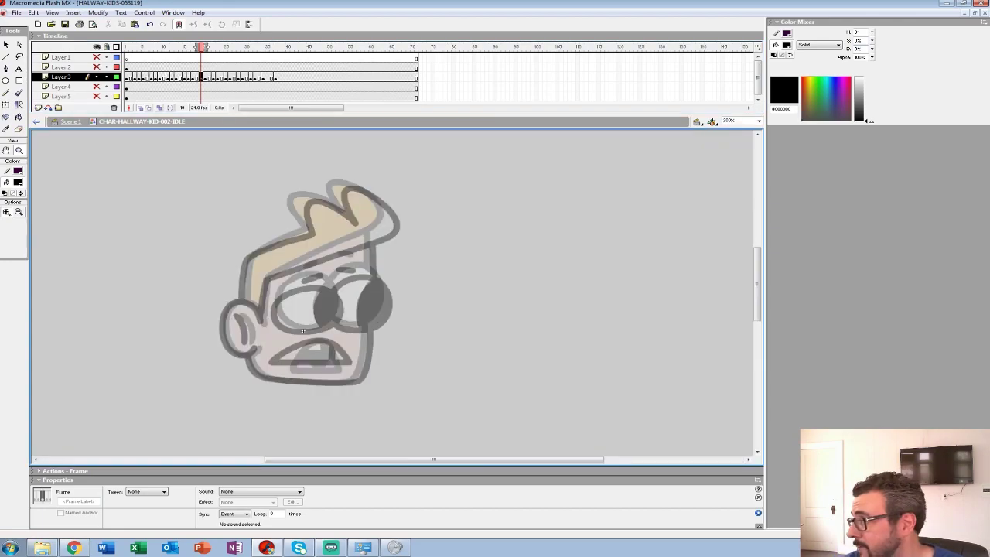
pyautogui.click(303, 331)
pyautogui.scroll(-1, 325, 333)
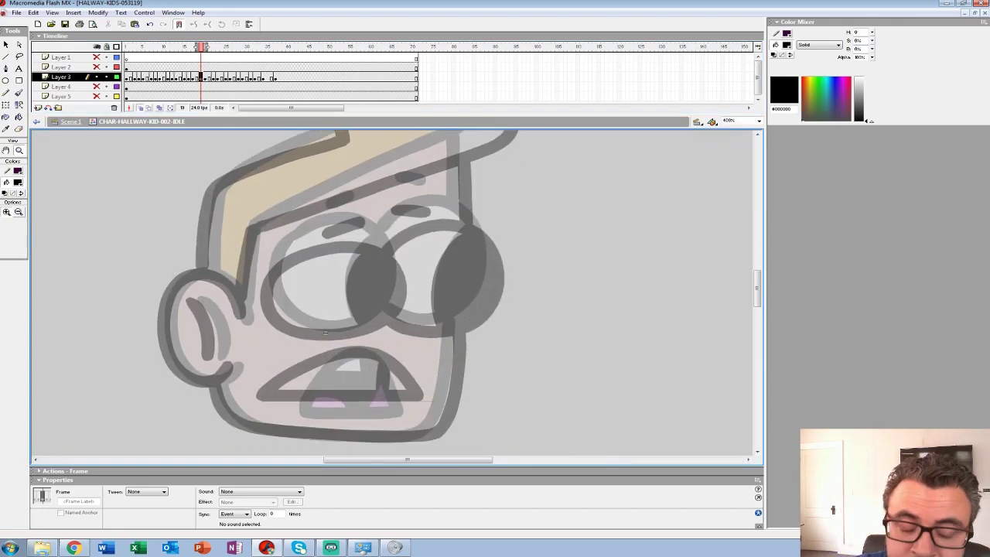
pyautogui.press('b')
pyautogui.moveTo(295, 247)
pyautogui.mouseDown()
pyautogui.moveTo(269, 296)
pyautogui.moveTo(282, 316)
pyautogui.moveTo(334, 330)
pyautogui.moveTo(385, 307)
pyautogui.moveTo(392, 262)
pyautogui.moveTo(376, 240)
pyautogui.moveTo(349, 230)
pyautogui.moveTo(280, 249)
pyautogui.mouseUp()
pyautogui.moveTo(372, 242)
pyautogui.mouseDown()
pyautogui.moveTo(355, 302)
pyautogui.moveTo(361, 316)
pyautogui.moveTo(235, 351)
pyautogui.mouseUp()
pyautogui.press('space')
pyautogui.moveTo(300, 330)
pyautogui.mouseDown()
pyautogui.moveTo(334, 341)
pyautogui.moveTo(376, 329)
pyautogui.moveTo(401, 289)
pyautogui.moveTo(393, 252)
pyautogui.moveTo(361, 229)
pyautogui.moveTo(293, 259)
pyautogui.mouseUp()
pyautogui.moveTo(382, 247)
pyautogui.mouseDown()
pyautogui.moveTo(348, 305)
pyautogui.moveTo(348, 332)
pyautogui.mouseUp()
pyautogui.press('space')
pyautogui.moveTo(348, 333); pyautogui.dragTo(450, 330)
pyautogui.moveTo(404, 206); pyautogui.dragTo(430, 209)
# Ink the open mouth with its upper teeth and dark inner area on the frame 19 head
pyautogui.press('space')
pyautogui.moveTo(421, 247)
pyautogui.mouseDown()
pyautogui.moveTo(406, 349)
pyautogui.moveTo(469, 143)
pyautogui.mouseUp()
pyautogui.moveTo(468, 317)
pyautogui.mouseDown()
pyautogui.moveTo(430, 267)
pyautogui.moveTo(379, 275)
pyautogui.moveTo(337, 315)
pyautogui.moveTo(469, 313)
pyautogui.moveTo(449, 280)
pyautogui.moveTo(407, 264)
pyautogui.moveTo(336, 314)
pyautogui.moveTo(471, 307)
pyautogui.mouseUp()
pyautogui.hotkey('ctrl', 'z')
pyautogui.moveTo(433, 277); pyautogui.dragTo(352, 303)
pyautogui.moveTo(444, 311); pyautogui.dragTo(438, 277)
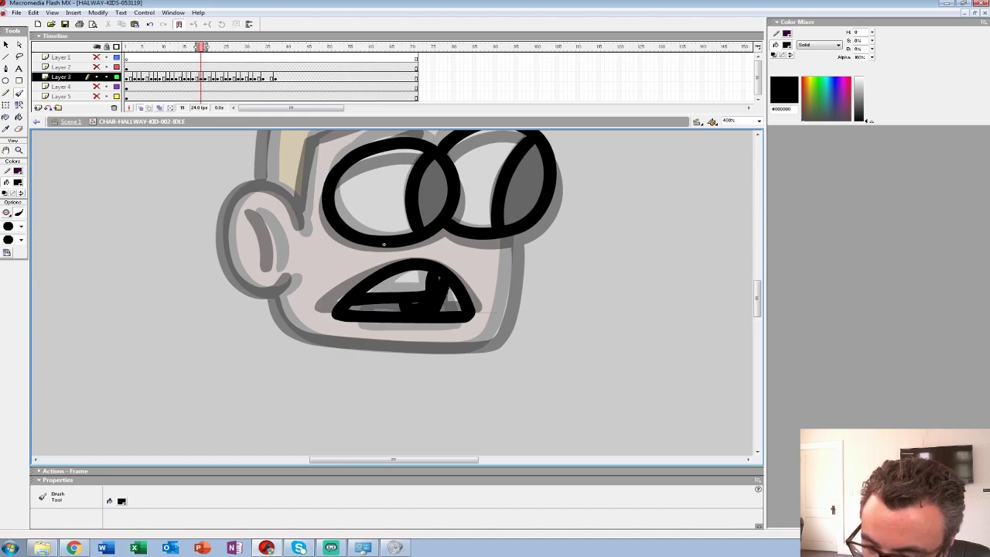
# Ink the jaw line and the ear with its inner line on the frame 19 head
pyautogui.moveTo(510, 241)
pyautogui.mouseDown()
pyautogui.moveTo(504, 315)
pyautogui.moveTo(493, 340)
pyautogui.moveTo(477, 346)
pyautogui.moveTo(293, 333)
pyautogui.moveTo(276, 297)
pyautogui.mouseUp()
pyautogui.moveTo(383, 245); pyautogui.dragTo(463, 289)
pyautogui.moveTo(380, 271)
pyautogui.mouseDown()
pyautogui.moveTo(349, 231)
pyautogui.moveTo(316, 240)
pyautogui.moveTo(307, 263)
pyautogui.moveTo(309, 309)
pyautogui.moveTo(342, 336)
pyautogui.moveTo(371, 323)
pyautogui.mouseUp()
pyautogui.moveTo(335, 257); pyautogui.dragTo(354, 313)
# Ink the hair tufts, outer hair edge, hairline and forehead line of the frame 19 head
pyautogui.moveTo(464, 289)
pyautogui.mouseDown()
pyautogui.moveTo(462, 312)
pyautogui.moveTo(395, 454)
pyautogui.mouseUp()
pyautogui.moveTo(523, 267)
pyautogui.mouseDown()
pyautogui.moveTo(570, 232)
pyautogui.moveTo(499, 169)
pyautogui.moveTo(469, 205)
pyautogui.mouseUp()
pyautogui.moveTo(495, 235)
pyautogui.mouseDown()
pyautogui.moveTo(446, 200)
pyautogui.moveTo(385, 210)
pyautogui.moveTo(412, 255)
pyautogui.mouseUp()
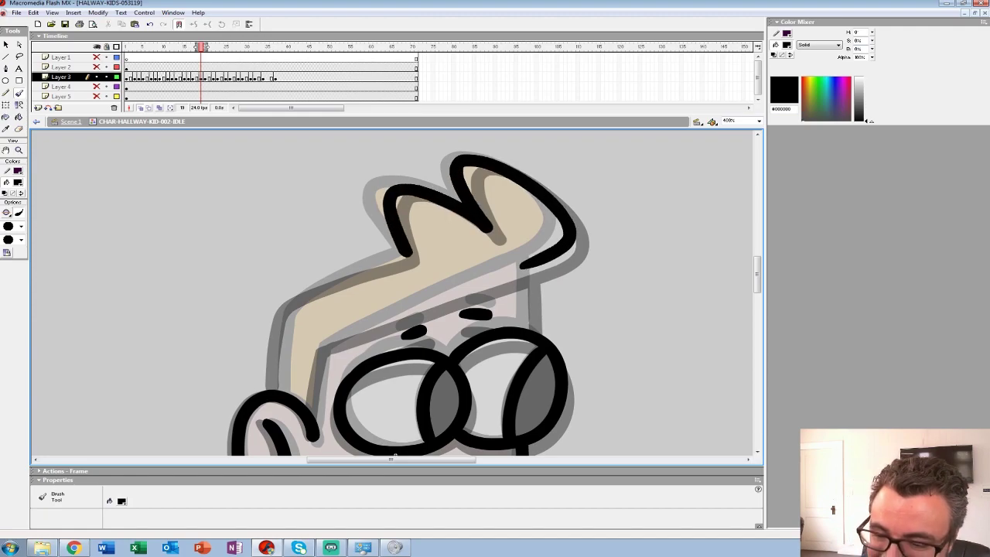
pyautogui.moveTo(395, 453); pyautogui.dragTo(513, 379)
pyautogui.moveTo(532, 180)
pyautogui.mouseDown()
pyautogui.moveTo(460, 206)
pyautogui.moveTo(395, 254)
pyautogui.moveTo(390, 313)
pyautogui.mouseUp()
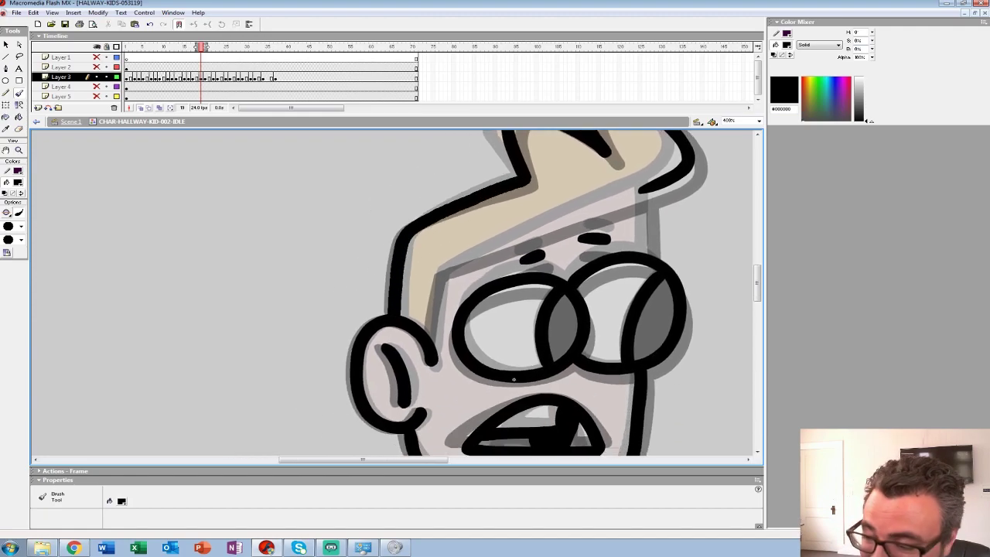
pyautogui.moveTo(665, 182)
pyautogui.mouseDown()
pyautogui.moveTo(452, 271)
pyautogui.moveTo(430, 313)
pyautogui.moveTo(432, 360)
pyautogui.mouseUp()
pyautogui.moveTo(513, 379); pyautogui.dragTo(336, 406)
pyautogui.moveTo(470, 223); pyautogui.dragTo(472, 286)
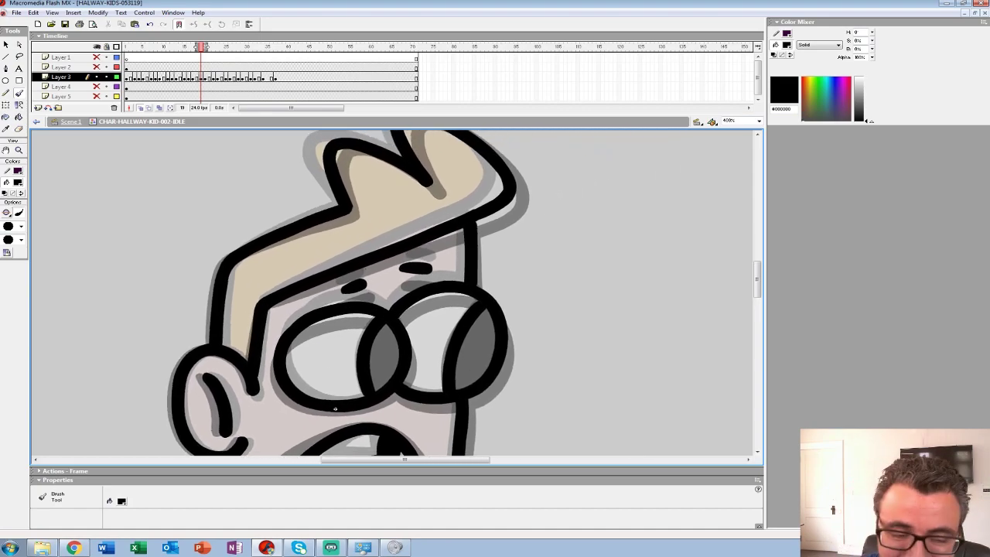
# View the whole head, rewind the animation and play it through to check the new frame 19 drawing
pyautogui.press('z')
pyautogui.keyDown('alt'); pyautogui.click(335, 407); pyautogui.keyUp('alt')
pyautogui.keyDown('alt'); pyautogui.click(336, 408); pyautogui.keyUp('alt')
pyautogui.keyDown('alt'); pyautogui.click(336, 408); pyautogui.keyUp('alt')
pyautogui.press('Return')
pyautogui.press('Return')
pyautogui.hotkey('ctrl', 'alt', 'r')
pyautogui.press('Return')
pyautogui.press('Return')
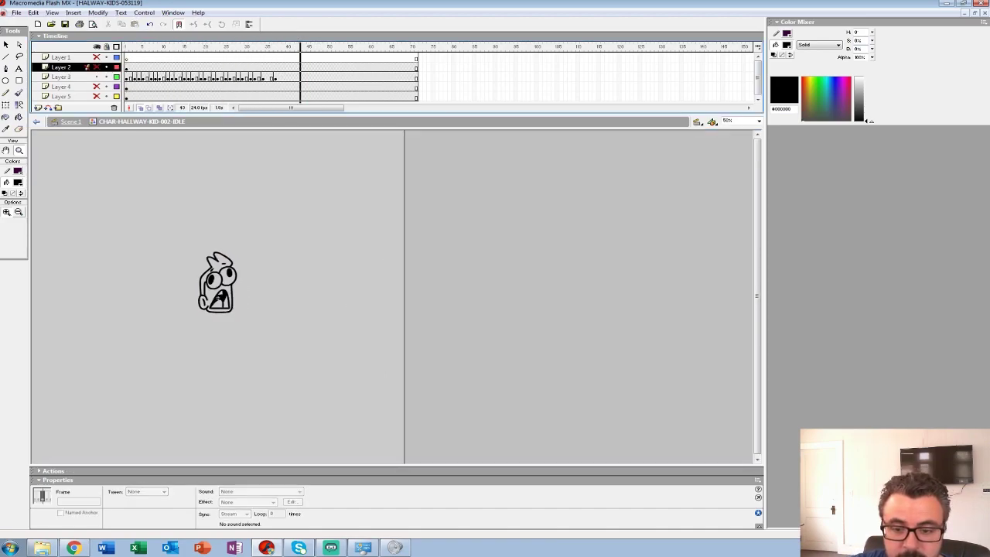
# Play the ending from around frame 31 and examine the keyframes leading into the last pose
pyautogui.click(251, 77)
pyautogui.press('Return')
pyautogui.press('Return')
pyautogui.click(269, 77)
pyautogui.click(276, 76)
pyautogui.click(272, 76)
pyautogui.click(254, 76)
pyautogui.press('Return')
pyautogui.press('Return')
# Insert a blank keyframe at frame 37 on Layer 3, ahead of the last open-mouthed pose
pyautogui.click(268, 76)
pyautogui.moveTo(268, 77); pyautogui.dragTo(275, 77)
pyautogui.press('F7')
pyautogui.click(223, 282)
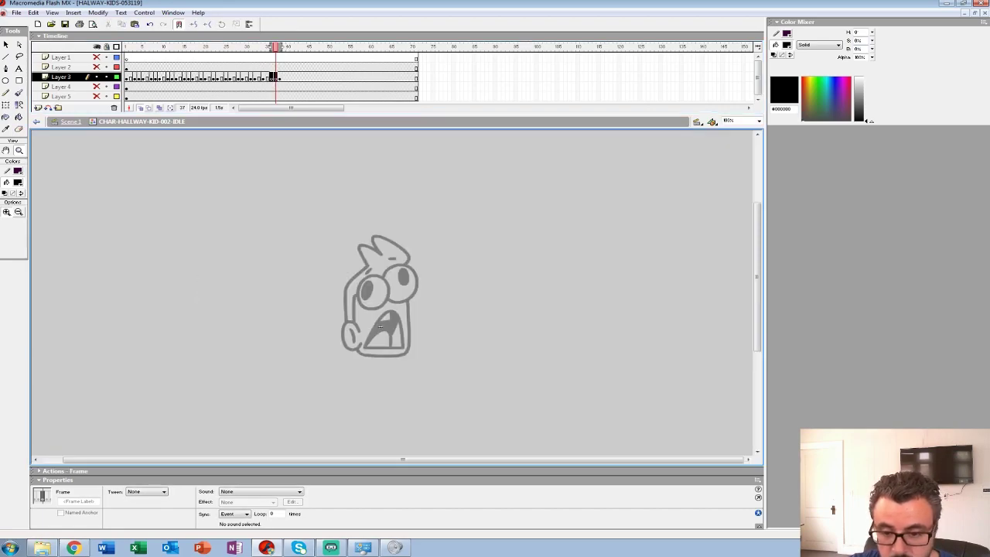
# Extend the onion skin back to the previous pose and ink the near eye and pupil of the frame 37 head
pyautogui.hotkey('ctrl', '=')
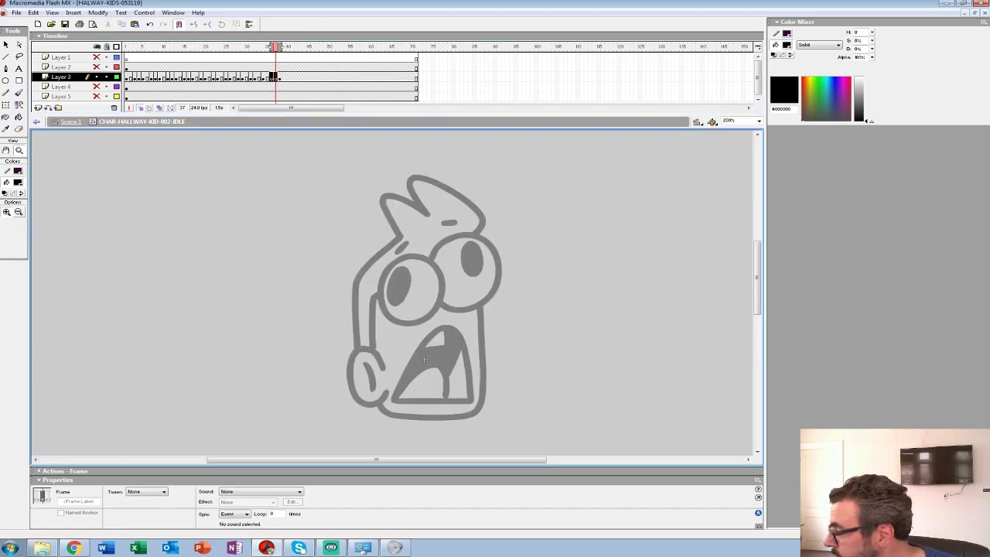
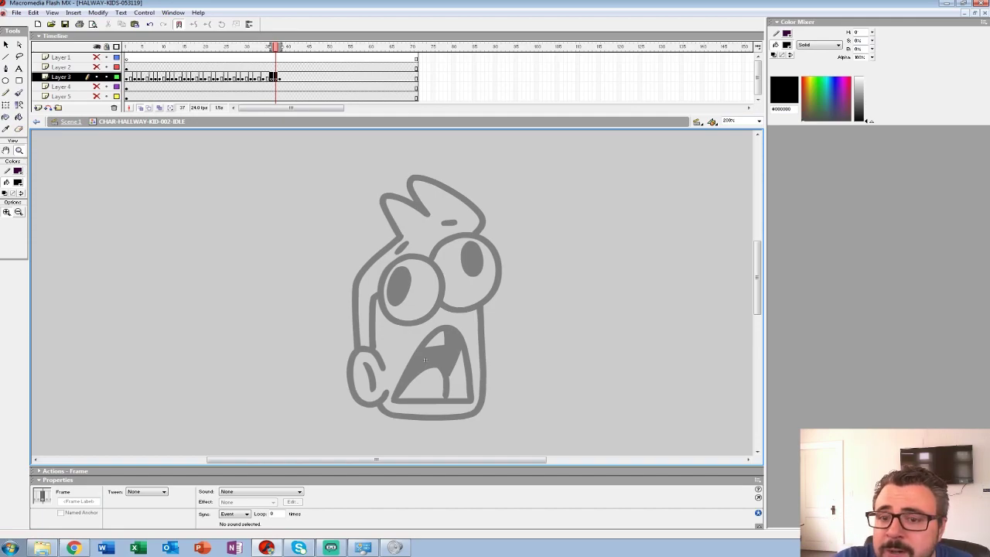
pyautogui.moveTo(271, 47); pyautogui.dragTo(267, 48)
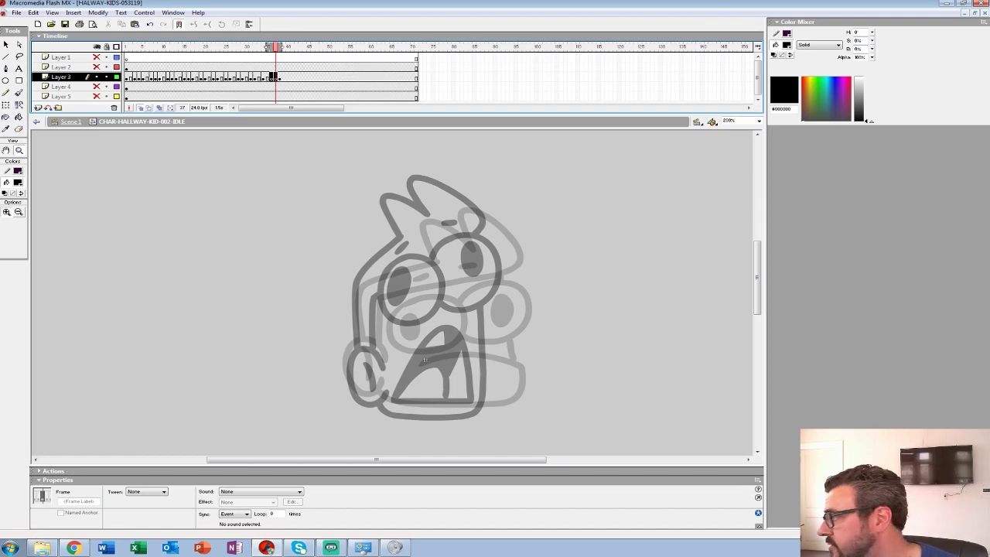
pyautogui.click(414, 293)
pyautogui.moveTo(414, 293); pyautogui.dragTo(279, 193)
pyautogui.press('b')
pyautogui.moveTo(278, 328); pyautogui.dragTo(299, 374)
pyautogui.moveTo(248, 230)
pyautogui.mouseDown()
pyautogui.moveTo(223, 253)
pyautogui.moveTo(217, 283)
pyautogui.moveTo(232, 319)
pyautogui.moveTo(273, 336)
pyautogui.moveTo(318, 326)
pyautogui.moveTo(349, 292)
pyautogui.moveTo(350, 247)
pyautogui.moveTo(318, 215)
pyautogui.moveTo(259, 219)
pyautogui.moveTo(244, 277)
pyautogui.moveTo(263, 305)
pyautogui.moveTo(257, 275)
pyautogui.mouseUp()
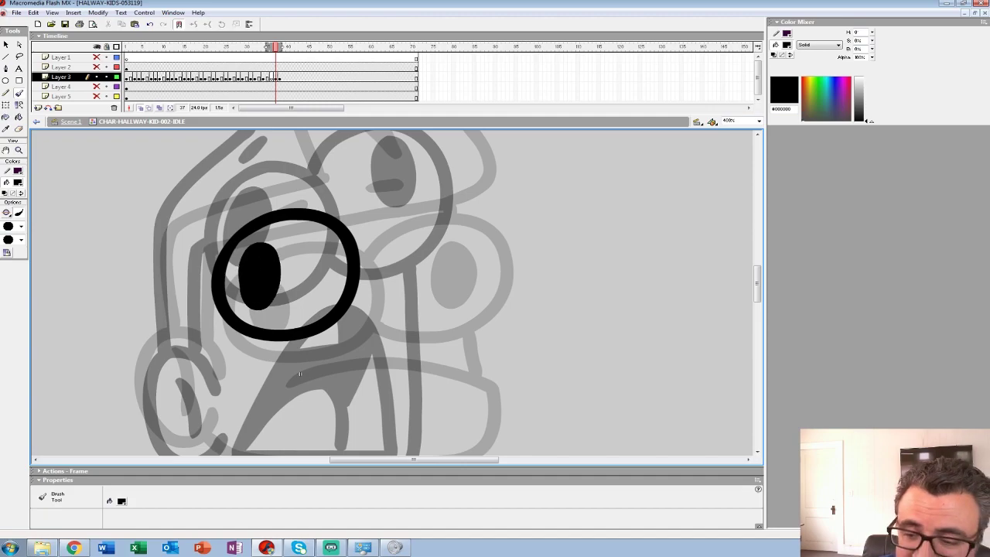
# Ink the far eye and its pupil on the frame 37 head, between the two onion-skinned poses
pyautogui.moveTo(299, 374); pyautogui.dragTo(217, 414)
pyautogui.moveTo(255, 257)
pyautogui.mouseDown()
pyautogui.moveTo(292, 212)
pyautogui.moveTo(352, 203)
pyautogui.moveTo(387, 226)
pyautogui.moveTo(402, 275)
pyautogui.moveTo(374, 323)
pyautogui.moveTo(326, 338)
pyautogui.moveTo(269, 329)
pyautogui.mouseUp()
pyautogui.moveTo(328, 256)
pyautogui.mouseDown()
pyautogui.moveTo(361, 257)
pyautogui.moveTo(340, 236)
pyautogui.moveTo(331, 254)
pyautogui.moveTo(350, 301)
pyautogui.moveTo(340, 232)
pyautogui.mouseUp()
pyautogui.hotkey('ctrl', 'z')
# Ink the ear and its inner fold on the frame 37 head
pyautogui.moveTo(216, 413)
pyautogui.mouseDown()
pyautogui.moveTo(234, 310)
pyautogui.moveTo(244, 335)
pyautogui.mouseUp()
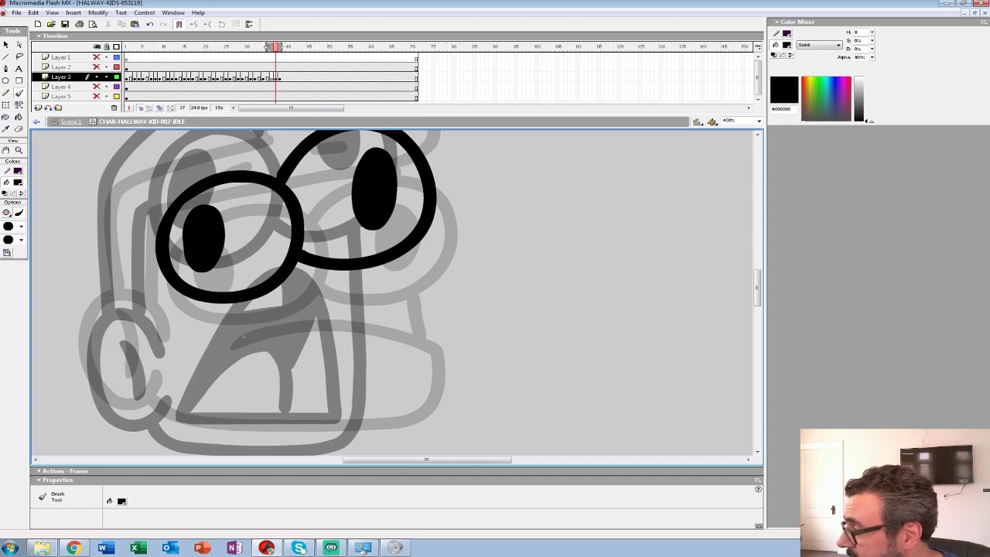
pyautogui.moveTo(244, 336)
pyautogui.mouseDown()
pyautogui.moveTo(261, 294)
pyautogui.moveTo(268, 299)
pyautogui.mouseUp()
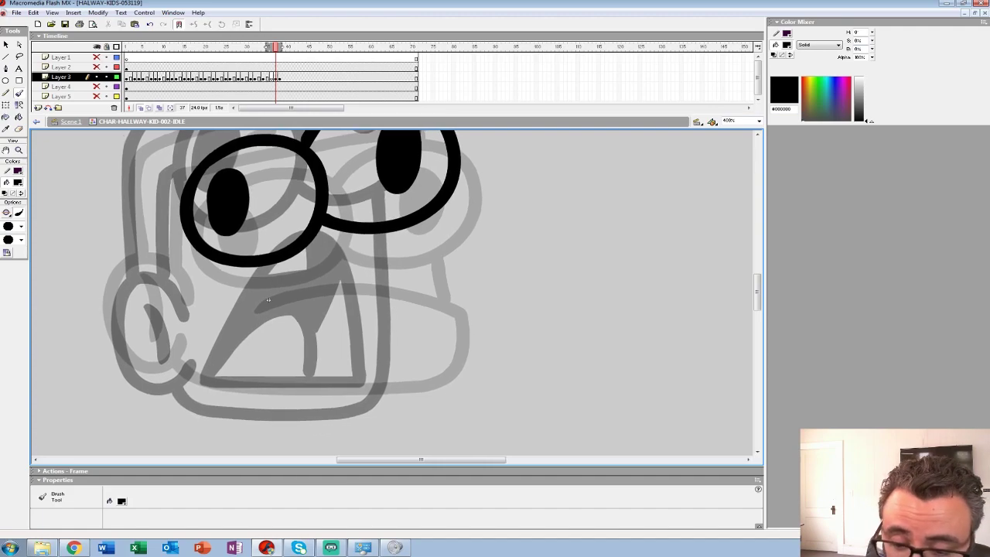
pyautogui.moveTo(186, 306)
pyautogui.mouseDown()
pyautogui.moveTo(163, 269)
pyautogui.moveTo(140, 265)
pyautogui.moveTo(119, 285)
pyautogui.moveTo(111, 315)
pyautogui.moveTo(127, 366)
pyautogui.moveTo(155, 378)
pyautogui.moveTo(190, 355)
pyautogui.mouseUp()
pyautogui.moveTo(151, 287); pyautogui.dragTo(153, 349)
# Ink the front face edge, jaw and open mouth with its tooth and tongue lines on frame 37
pyautogui.moveTo(269, 299); pyautogui.dragTo(246, 292)
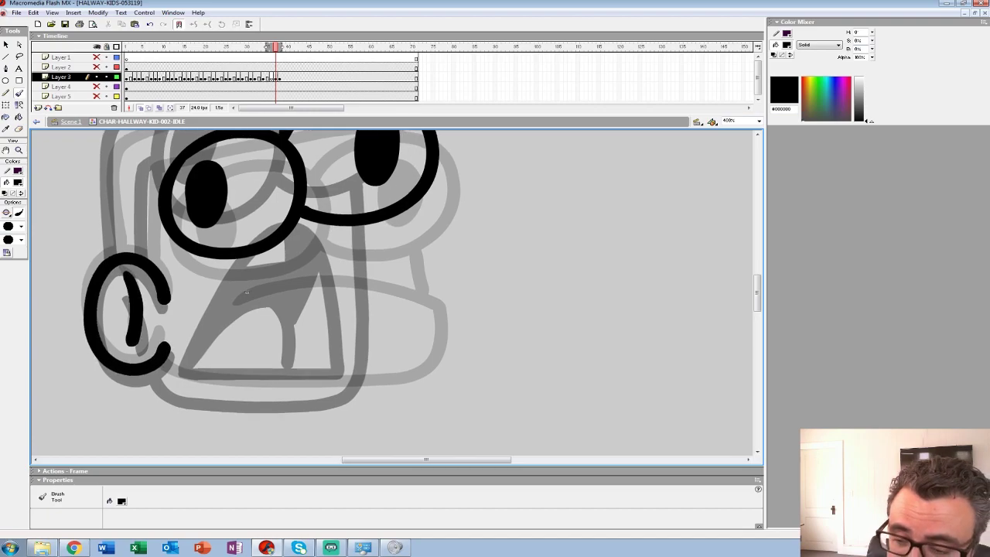
pyautogui.moveTo(385, 218)
pyautogui.mouseDown()
pyautogui.moveTo(396, 275)
pyautogui.moveTo(335, 243)
pyautogui.moveTo(255, 288)
pyautogui.moveTo(228, 349)
pyautogui.moveTo(339, 327)
pyautogui.moveTo(394, 332)
pyautogui.mouseUp()
pyautogui.hotkey('ctrl', 'z')
pyautogui.hotkey('ctrl', 'z')
pyautogui.moveTo(379, 220); pyautogui.dragTo(395, 280)
pyautogui.hotkey('ctrl', 'z')
pyautogui.moveTo(381, 220)
pyautogui.mouseDown()
pyautogui.moveTo(396, 352)
pyautogui.moveTo(381, 378)
pyautogui.moveTo(352, 388)
pyautogui.moveTo(194, 391)
pyautogui.moveTo(162, 357)
pyautogui.mouseUp()
pyautogui.moveTo(213, 331)
pyautogui.mouseDown()
pyautogui.moveTo(248, 283)
pyautogui.moveTo(379, 308)
pyautogui.moveTo(335, 325)
pyautogui.moveTo(214, 332)
pyautogui.mouseUp()
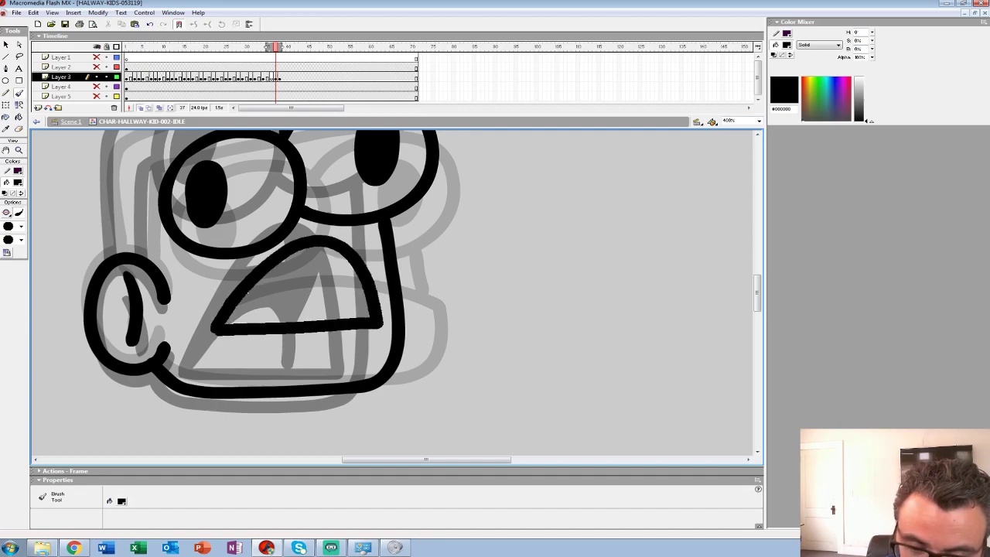
pyautogui.moveTo(331, 246)
pyautogui.mouseDown()
pyautogui.moveTo(333, 280)
pyautogui.moveTo(248, 289)
pyautogui.moveTo(318, 321)
pyautogui.mouseUp()
# Ink the hair tufts, outer hair edge, hairline and eyebrows of the frame 37 head
pyautogui.moveTo(347, 263)
pyautogui.mouseDown()
pyautogui.moveTo(325, 316)
pyautogui.moveTo(318, 427)
pyautogui.moveTo(404, 433)
pyautogui.moveTo(376, 450)
pyautogui.mouseUp()
pyautogui.moveTo(437, 272)
pyautogui.mouseDown()
pyautogui.moveTo(466, 258)
pyautogui.moveTo(457, 230)
pyautogui.moveTo(349, 156)
pyautogui.moveTo(316, 159)
pyautogui.moveTo(357, 235)
pyautogui.moveTo(313, 199)
pyautogui.moveTo(263, 180)
pyautogui.moveTo(254, 197)
pyautogui.moveTo(283, 265)
pyautogui.mouseUp()
pyautogui.moveTo(294, 387); pyautogui.dragTo(435, 313)
pyautogui.moveTo(422, 192)
pyautogui.mouseDown()
pyautogui.moveTo(309, 246)
pyautogui.moveTo(303, 345)
pyautogui.moveTo(312, 375)
pyautogui.mouseUp()
pyautogui.moveTo(368, 281)
pyautogui.mouseDown()
pyautogui.moveTo(343, 325)
pyautogui.moveTo(341, 381)
pyautogui.mouseUp()
pyautogui.moveTo(386, 310); pyautogui.dragTo(313, 378)
pyautogui.moveTo(330, 300); pyautogui.dragTo(352, 286)
pyautogui.moveTo(420, 259); pyautogui.dragTo(448, 253)
# Fill the dark interior of the frame 37 mouth with black
pyautogui.moveTo(365, 448)
pyautogui.mouseDown()
pyautogui.moveTo(297, 289)
pyautogui.moveTo(289, 293)
pyautogui.mouseUp()
pyautogui.press('k')
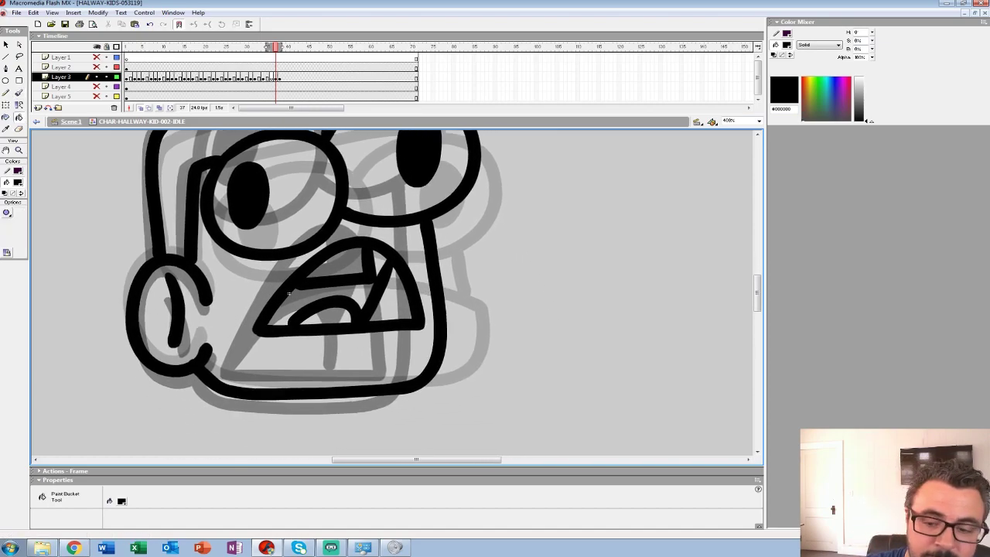
pyautogui.click(289, 293)
# View the whole head, play the animation from the start and step through its frames to check the frame 37 drawing
pyautogui.press('z')
pyautogui.keyDown('alt'); pyautogui.click(288, 293); pyautogui.keyUp('alt')
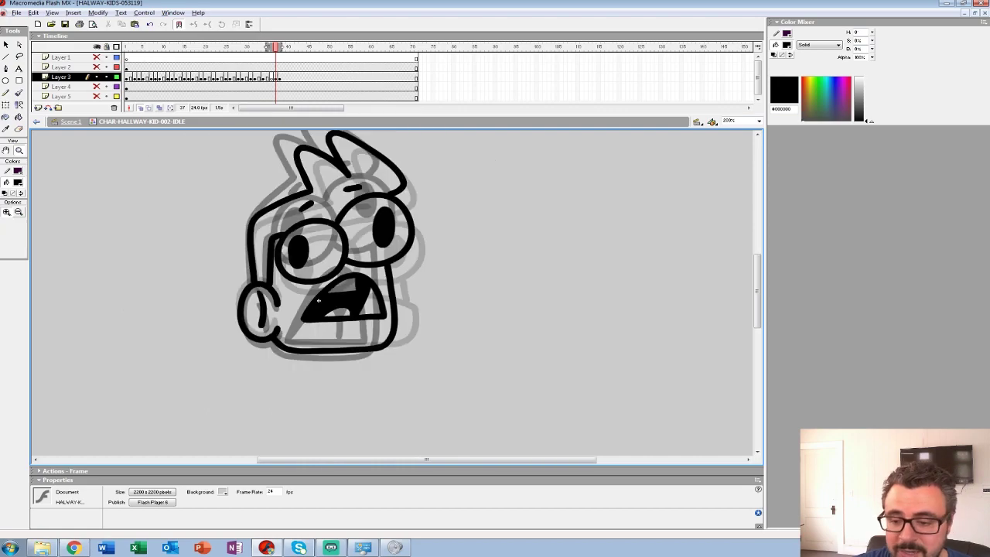
pyautogui.keyDown('alt'); pyautogui.click(289, 293); pyautogui.keyUp('alt')
pyautogui.keyDown('alt'); pyautogui.click(289, 293); pyautogui.keyUp('alt')
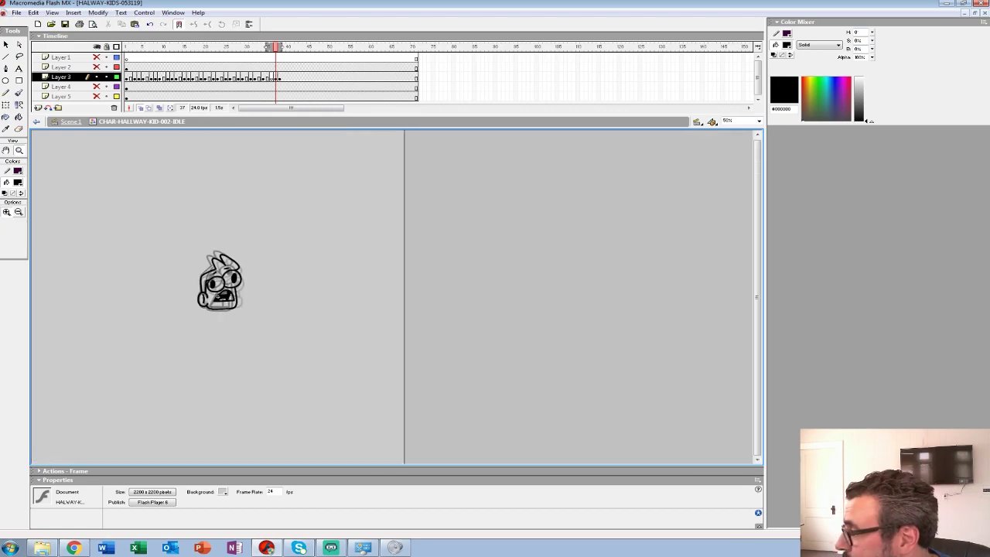
pyautogui.click(127, 77)
pyautogui.press('Return')
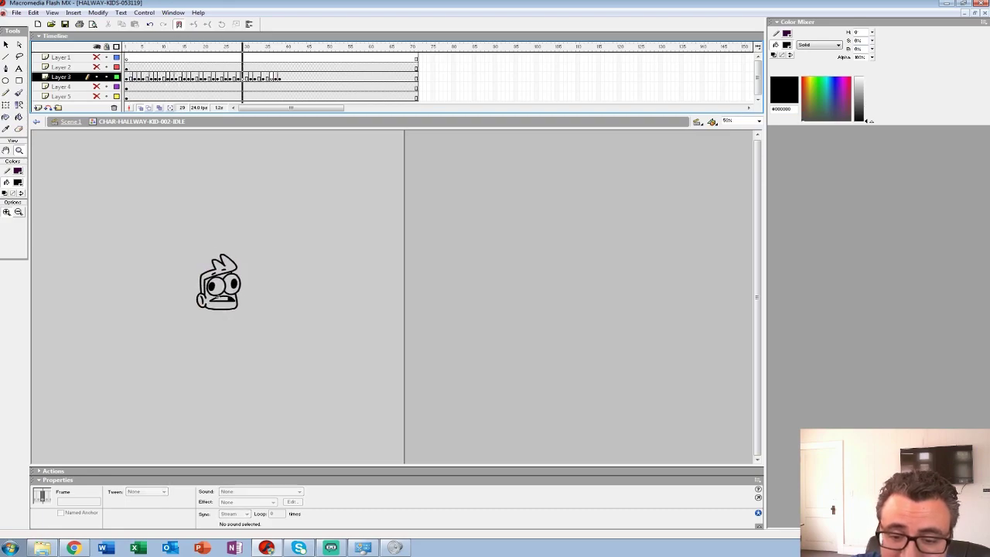
pyautogui.click(126, 68)
pyautogui.press('Return')
pyautogui.press('Return')
pyautogui.press('Return')
pyautogui.press(',')
pyautogui.press(',')
pyautogui.press('.')
pyautogui.press('.')
pyautogui.press('.')
pyautogui.press('.')
pyautogui.press('k')
pyautogui.press('.')
pyautogui.press('.')
pyautogui.press('.')
pyautogui.press('.')
pyautogui.press('.')
pyautogui.press('.')
pyautogui.press('.')
pyautogui.press('.')
pyautogui.press('.')
pyautogui.press(',')
pyautogui.hotkey('ctrl', 'alt', 'r')
pyautogui.press('Return')
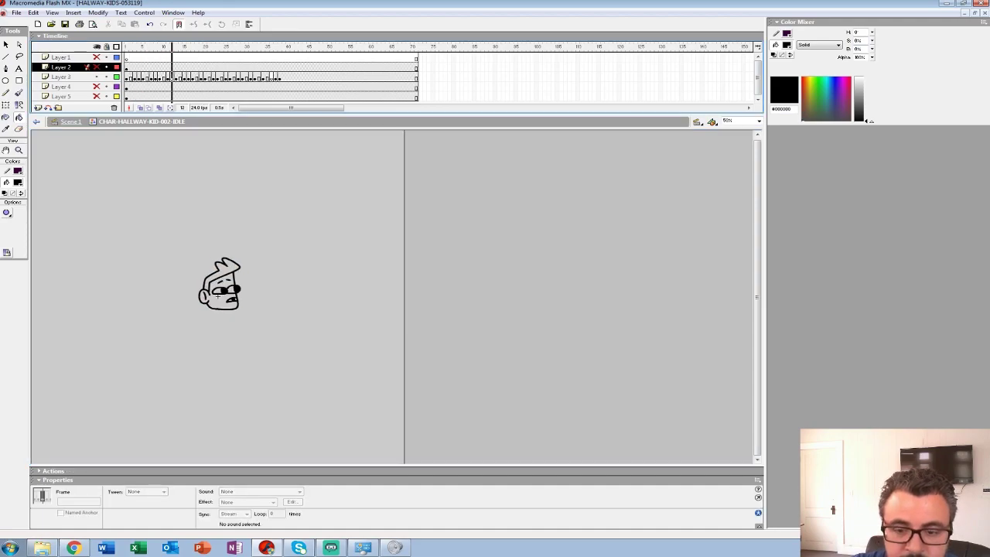
pyautogui.press('Return')
# On a blank frame 36 of Layer 3, onion-skin the neighbouring poses and ink the near eye with its pupil
pyautogui.press(',')
pyautogui.press(',')
pyautogui.press(',')
pyautogui.press(',')
pyautogui.press(',')
pyautogui.press(',')
pyautogui.press(',')
pyautogui.press(',')
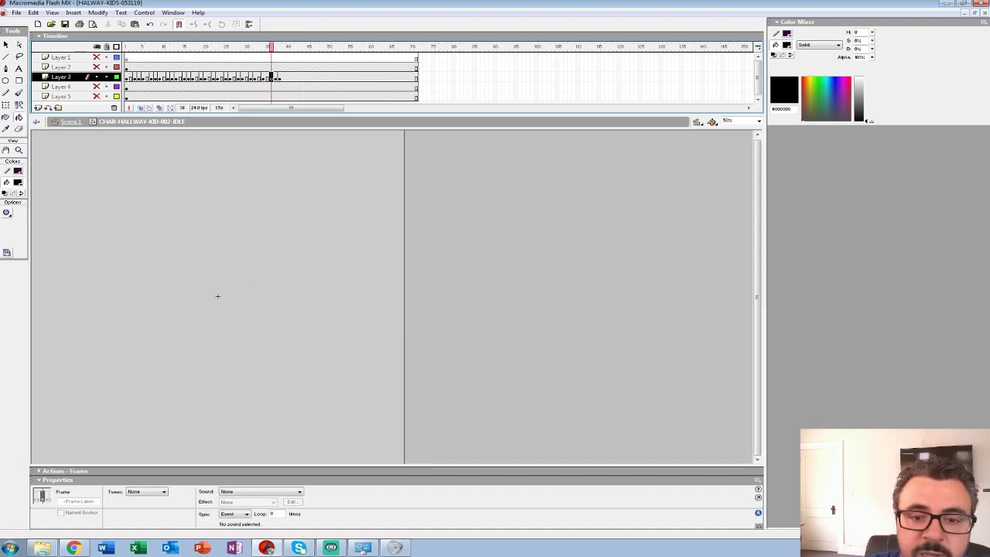
pyautogui.press(',')
pyautogui.press('z')
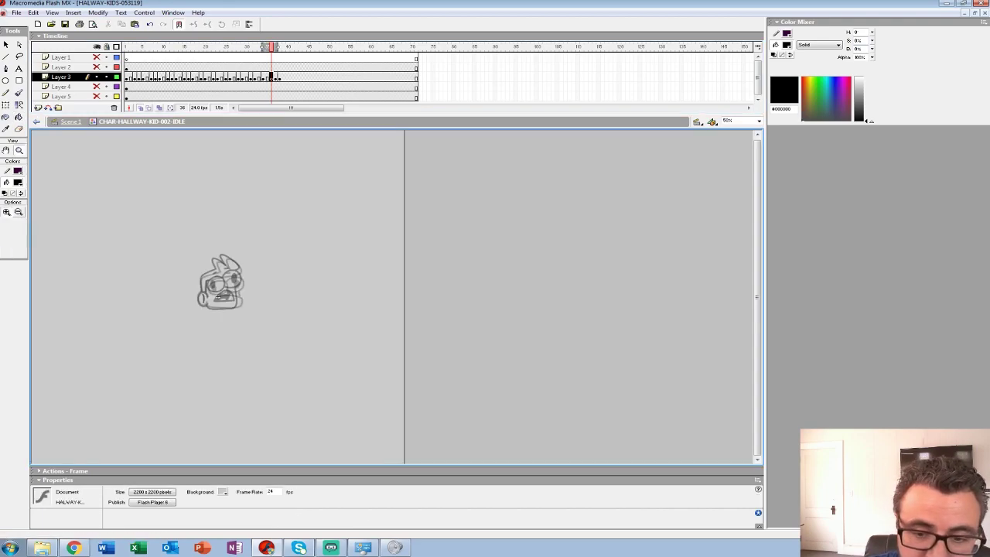
pyautogui.click(222, 275)
pyautogui.click(388, 292)
pyautogui.click(472, 334)
pyautogui.moveTo(472, 334); pyautogui.dragTo(529, 274)
pyautogui.press('b')
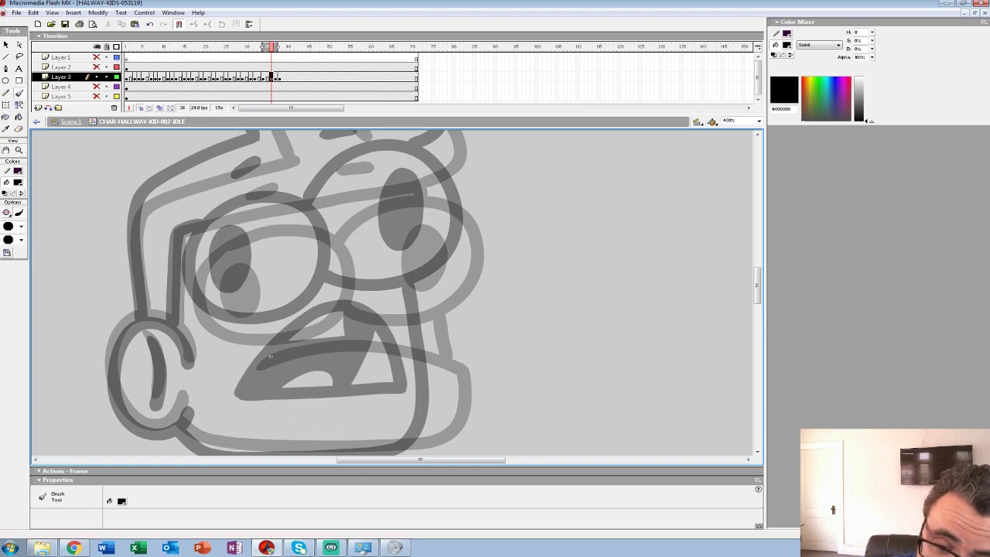
pyautogui.moveTo(219, 232)
pyautogui.mouseDown()
pyautogui.moveTo(190, 278)
pyautogui.moveTo(195, 302)
pyautogui.moveTo(237, 328)
pyautogui.moveTo(313, 313)
pyautogui.moveTo(332, 297)
pyautogui.moveTo(337, 244)
pyautogui.moveTo(313, 219)
pyautogui.moveTo(247, 218)
pyautogui.moveTo(220, 232)
pyautogui.moveTo(221, 290)
pyautogui.moveTo(249, 293)
pyautogui.moveTo(247, 253)
pyautogui.moveTo(230, 249)
pyautogui.moveTo(236, 297)
pyautogui.mouseUp()
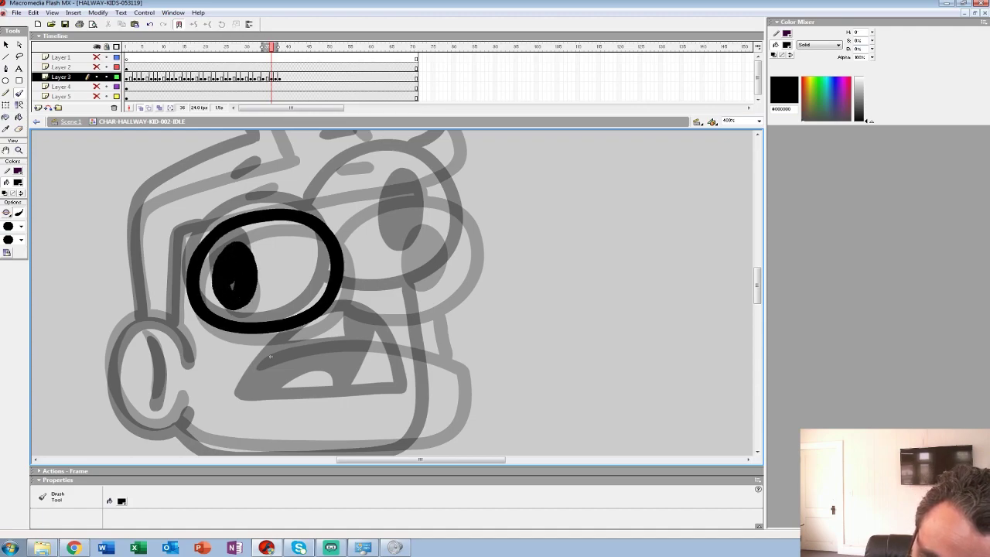
# Ink the far eye and its pupil on the frame 36 head
pyautogui.moveTo(270, 357); pyautogui.dragTo(225, 424)
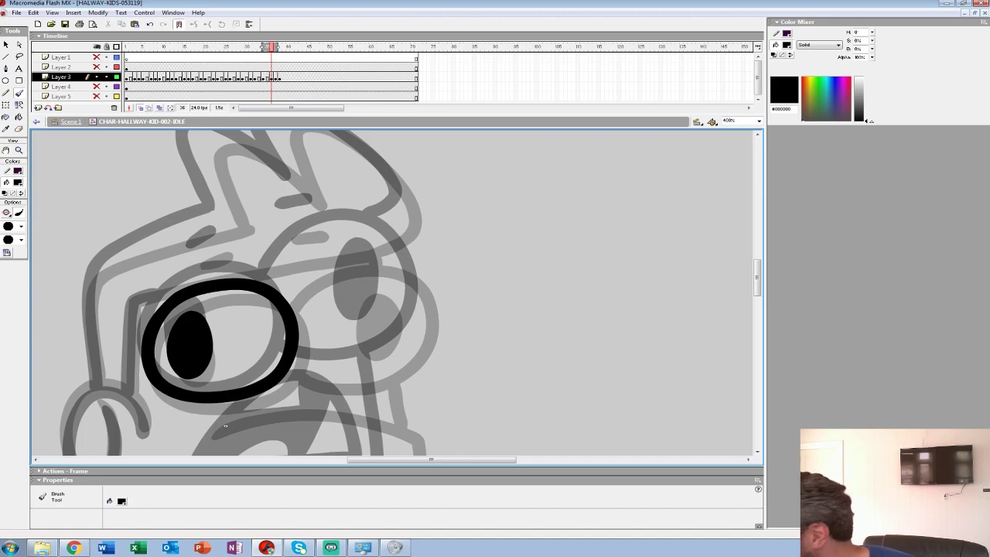
pyautogui.moveTo(276, 294)
pyautogui.mouseDown()
pyautogui.moveTo(325, 248)
pyautogui.moveTo(352, 243)
pyautogui.moveTo(280, 286)
pyautogui.moveTo(311, 253)
pyautogui.moveTo(358, 239)
pyautogui.moveTo(395, 249)
pyautogui.moveTo(422, 301)
pyautogui.moveTo(415, 336)
pyautogui.moveTo(393, 357)
pyautogui.moveTo(362, 369)
pyautogui.moveTo(290, 362)
pyautogui.mouseUp()
pyautogui.hotkey('ctrl', 'z')
pyautogui.moveTo(361, 273)
pyautogui.mouseDown()
pyautogui.moveTo(349, 312)
pyautogui.moveTo(391, 298)
pyautogui.moveTo(354, 275)
pyautogui.mouseUp()
# Ink the ear and its inner fold on the frame 36 head
pyautogui.moveTo(225, 425)
pyautogui.mouseDown()
pyautogui.moveTo(261, 274)
pyautogui.moveTo(298, 270)
pyautogui.mouseUp()
pyautogui.moveTo(215, 274)
pyautogui.mouseDown()
pyautogui.moveTo(190, 230)
pyautogui.moveTo(160, 232)
pyautogui.moveTo(141, 259)
pyautogui.moveTo(140, 297)
pyautogui.moveTo(157, 330)
pyautogui.moveTo(185, 344)
pyautogui.moveTo(217, 316)
pyautogui.mouseUp()
pyautogui.moveTo(178, 250); pyautogui.dragTo(183, 313)
# Ink the narrow open mouth, front face edge and jaw of the frame 36 head
pyautogui.moveTo(298, 269)
pyautogui.mouseDown()
pyautogui.moveTo(254, 287)
pyautogui.moveTo(214, 282)
pyautogui.mouseUp()
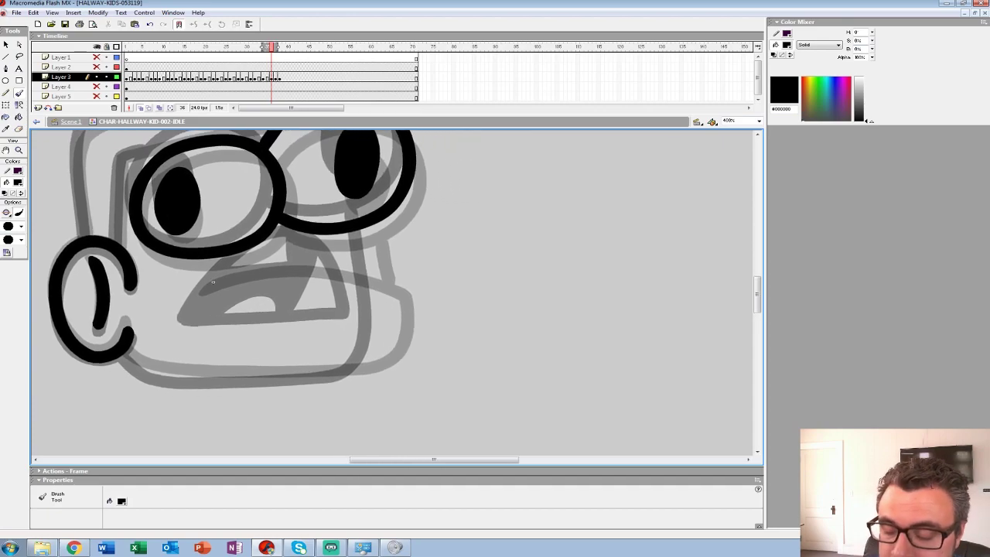
pyautogui.moveTo(204, 293)
pyautogui.mouseDown()
pyautogui.moveTo(318, 257)
pyautogui.moveTo(374, 262)
pyautogui.moveTo(324, 259)
pyautogui.moveTo(232, 287)
pyautogui.moveTo(342, 276)
pyautogui.moveTo(384, 286)
pyautogui.moveTo(388, 313)
pyautogui.moveTo(372, 364)
pyautogui.moveTo(294, 377)
pyautogui.moveTo(165, 377)
pyautogui.moveTo(124, 351)
pyautogui.mouseUp()
pyautogui.hotkey('ctrl', 'z')
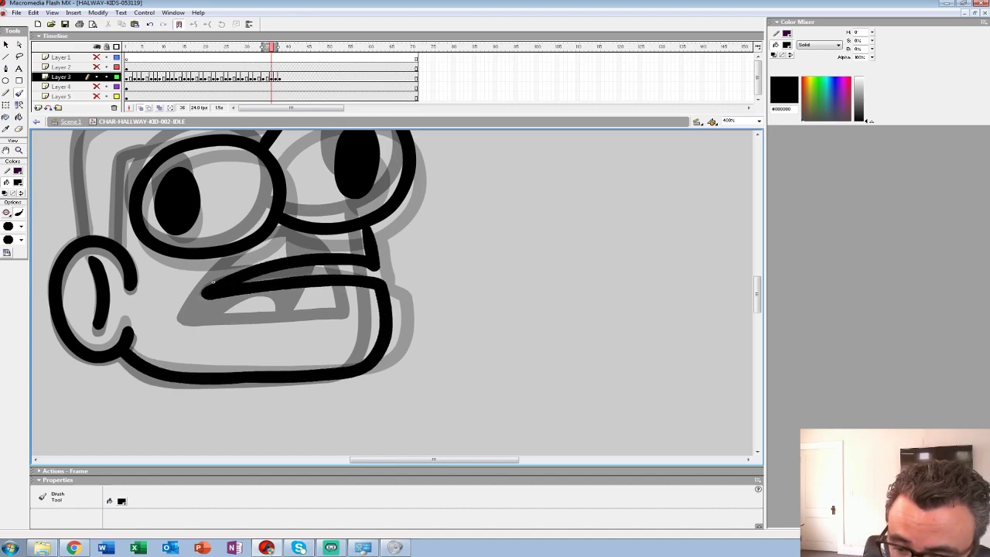
# Ink the hair tufts, outer hair edge, hairline and eyebrows of the frame 36 head
pyautogui.moveTo(213, 282)
pyautogui.mouseDown()
pyautogui.moveTo(263, 432)
pyautogui.moveTo(292, 480)
pyautogui.mouseUp()
pyautogui.moveTo(437, 287)
pyautogui.mouseDown()
pyautogui.moveTo(476, 253)
pyautogui.moveTo(394, 177)
pyautogui.moveTo(346, 159)
pyautogui.moveTo(339, 176)
pyautogui.moveTo(371, 243)
pyautogui.moveTo(285, 189)
pyautogui.moveTo(268, 197)
pyautogui.moveTo(297, 268)
pyautogui.mouseUp()
pyautogui.moveTo(292, 445); pyautogui.dragTo(423, 380)
pyautogui.moveTo(427, 205)
pyautogui.mouseDown()
pyautogui.moveTo(290, 262)
pyautogui.moveTo(287, 340)
pyautogui.moveTo(298, 370)
pyautogui.mouseUp()
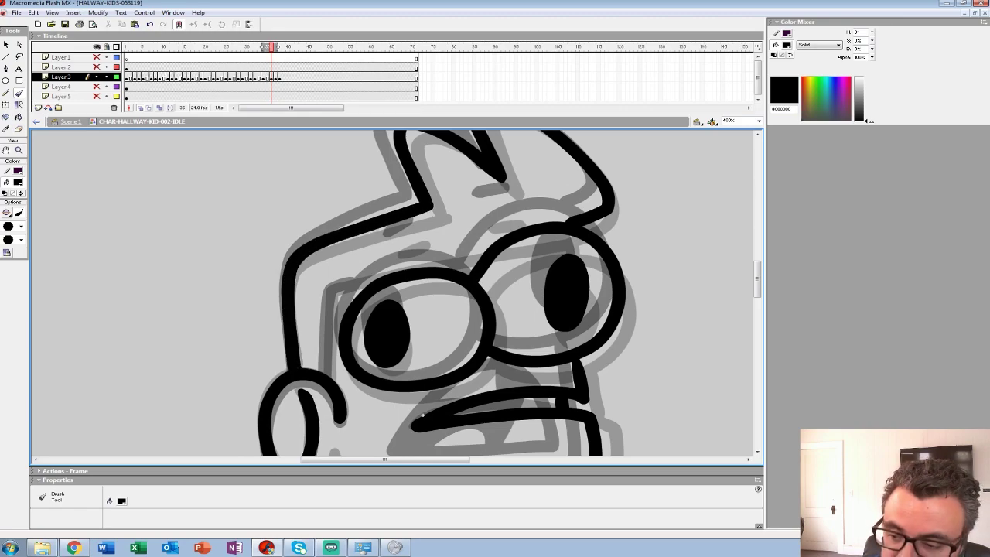
pyautogui.moveTo(487, 246)
pyautogui.mouseDown()
pyautogui.moveTo(327, 283)
pyautogui.moveTo(330, 379)
pyautogui.mouseUp()
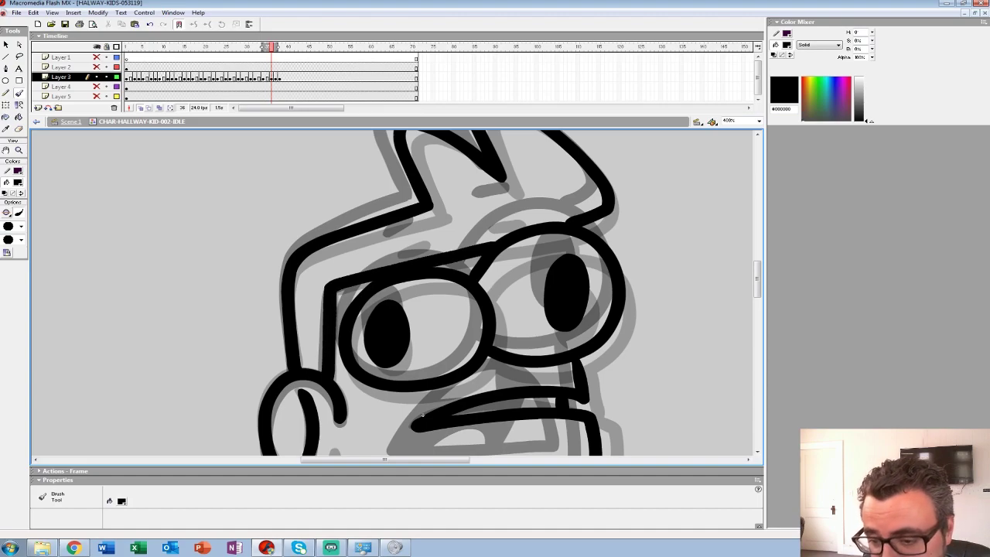
pyautogui.moveTo(394, 242); pyautogui.dragTo(417, 231)
pyautogui.moveTo(487, 211); pyautogui.dragTo(521, 203)
pyautogui.moveTo(423, 415)
pyautogui.mouseDown()
pyautogui.moveTo(325, 364)
pyautogui.moveTo(322, 330)
pyautogui.moveTo(275, 317)
pyautogui.mouseUp()
# View the whole head, play the animation to check the frame 36 drawing and scrub back to frame 6
pyautogui.press('z')
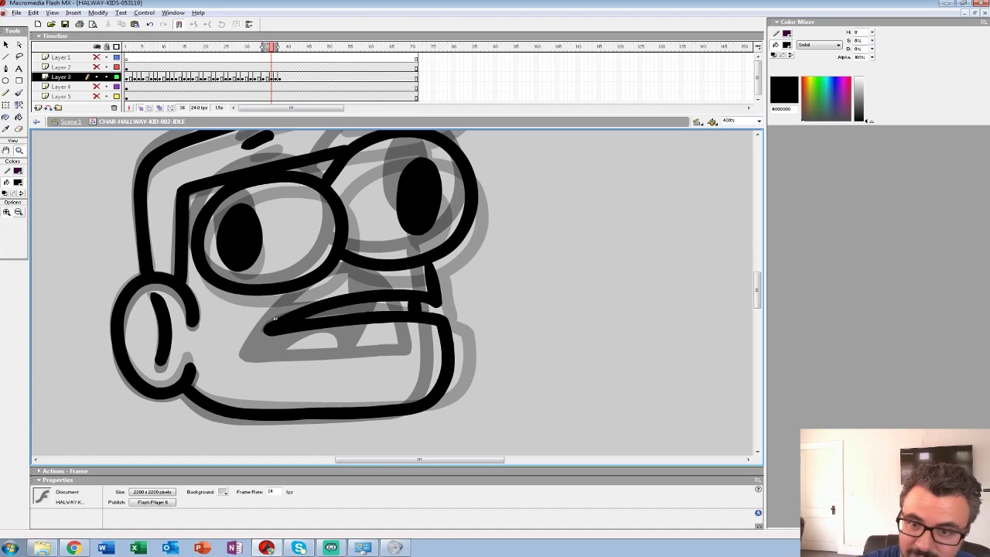
pyautogui.keyDown('alt'); pyautogui.click(393, 274); pyautogui.keyUp('alt')
pyautogui.keyDown('alt'); pyautogui.click(393, 274); pyautogui.keyUp('alt')
pyautogui.keyDown('alt'); pyautogui.click(392, 275); pyautogui.keyUp('alt')
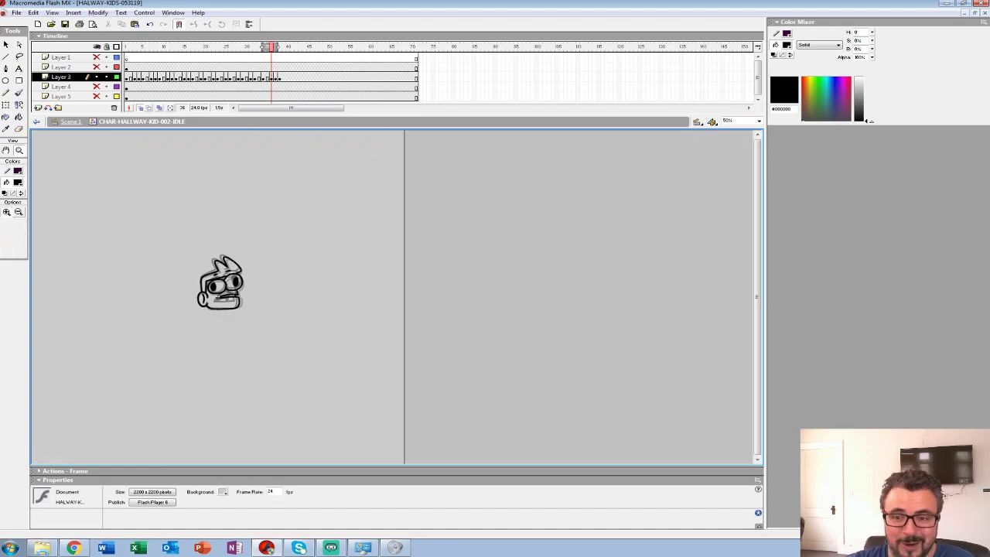
pyautogui.press('Return')
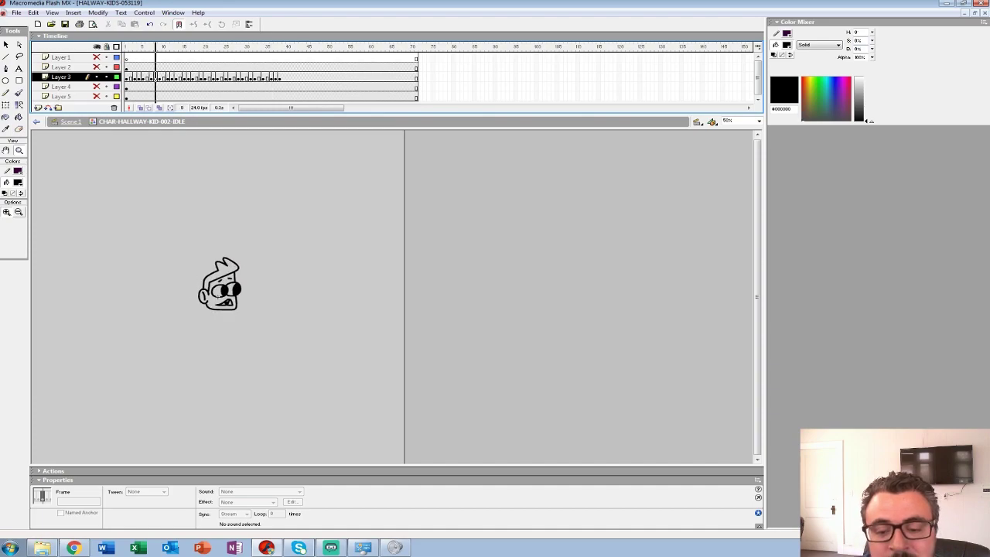
pyautogui.moveTo(255, 47); pyautogui.dragTo(147, 47)
pyautogui.click(223, 298)
# Go back to the coloured frame 2 head and sample its mouth-corner pink #CC66CC as the Paint Bucket fill
pyautogui.hotkey('ctrl', '=')
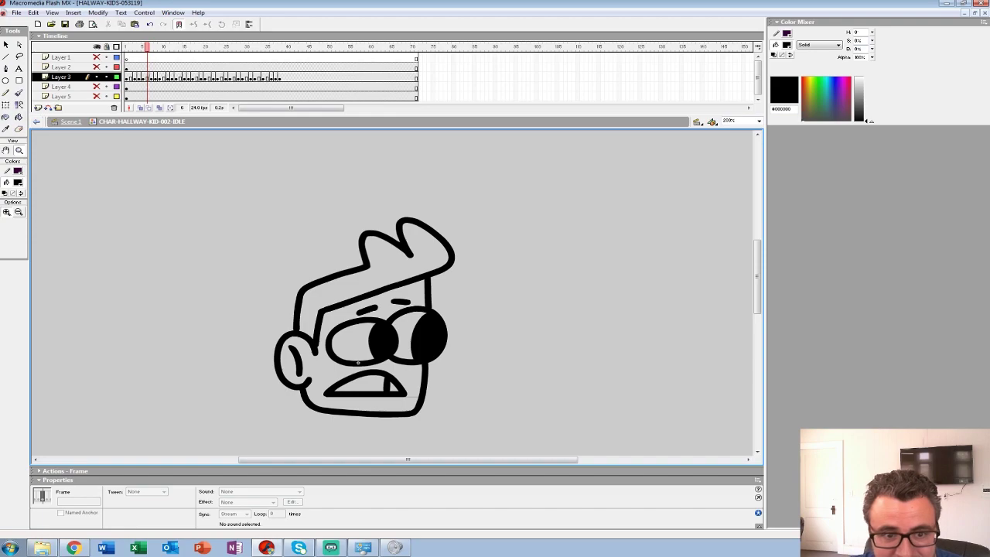
pyautogui.press('k')
pyautogui.press(',')
pyautogui.press(',')
pyautogui.press(',')
pyautogui.press(',')
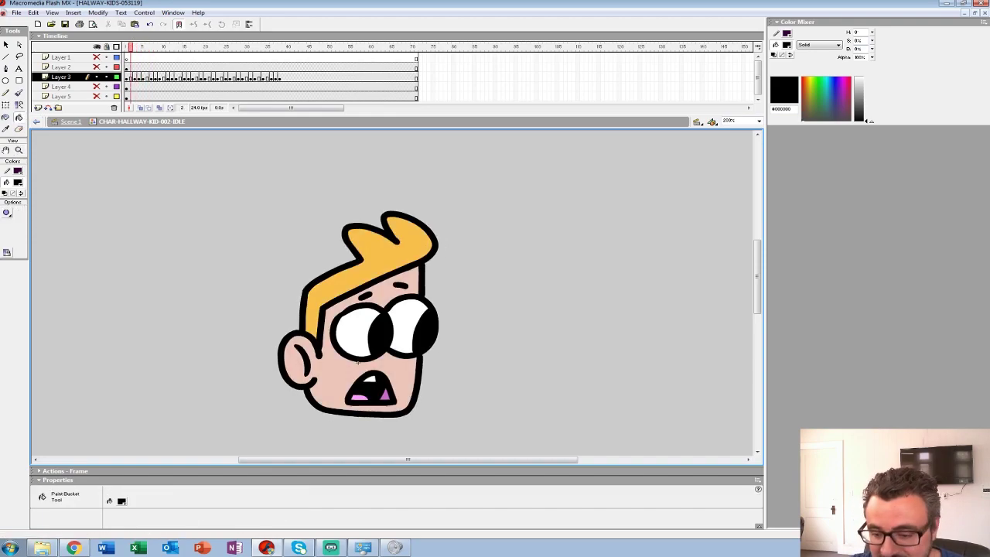
pyautogui.moveTo(358, 361); pyautogui.dragTo(265, 326)
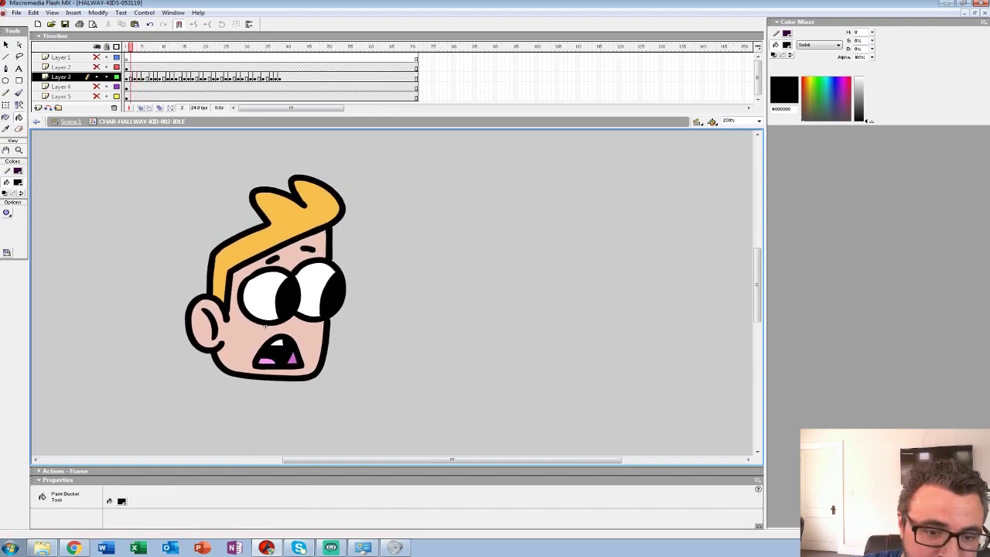
pyautogui.click(18, 183)
pyautogui.click(293, 360)
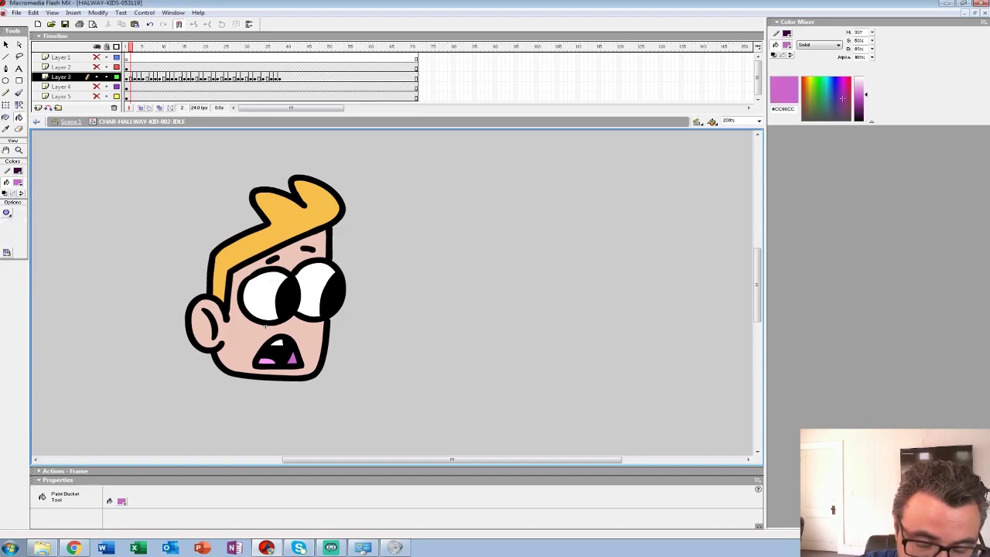
# Fill the inner mouth-corner area with pink #CC66CC on the open-mouthed heads from frame 3 to frame 13
pyautogui.press('.')
pyautogui.press('.')
pyautogui.press('.')
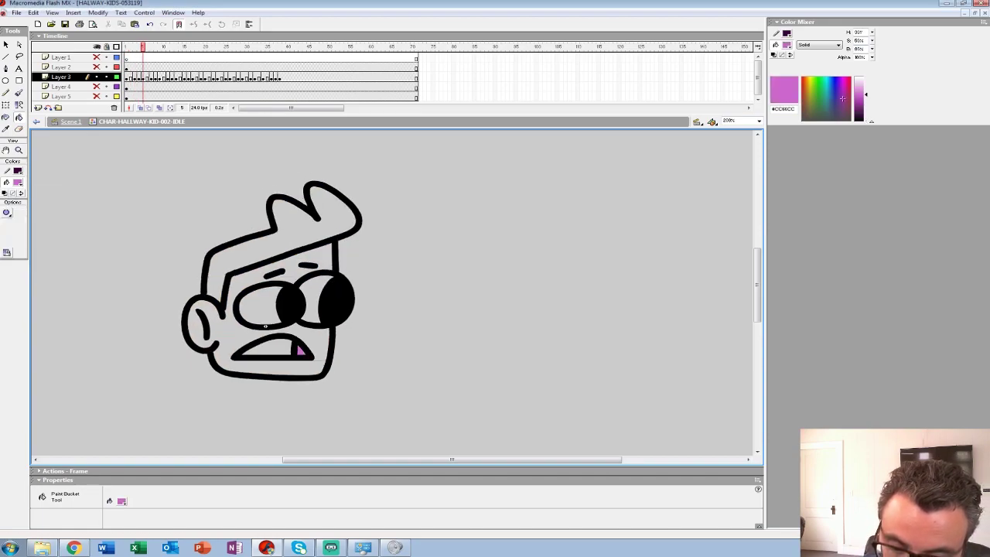
pyautogui.press('.')
pyautogui.press('.')
pyautogui.press('.')
pyautogui.press('.')
pyautogui.press('.')
pyautogui.press('.')
pyautogui.press('.')
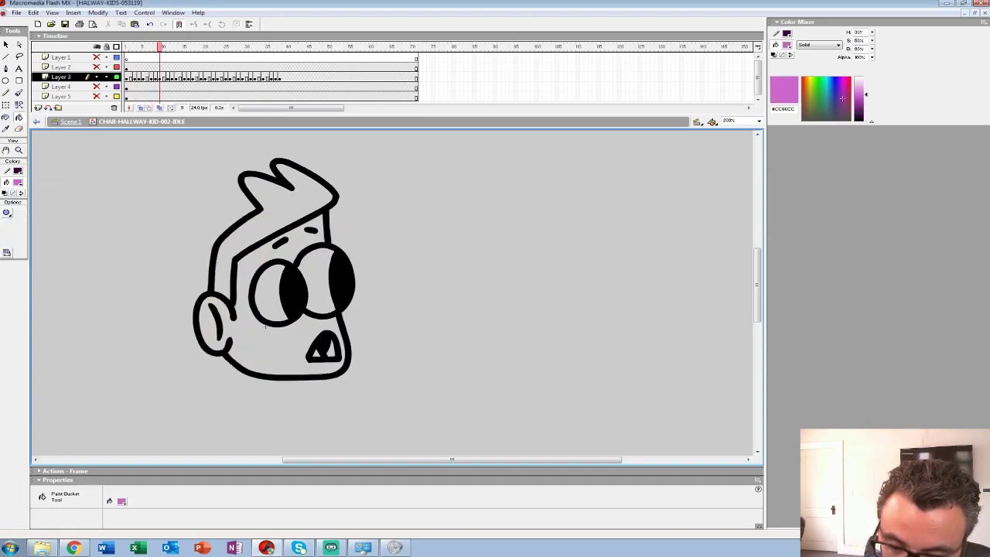
pyautogui.press('.')
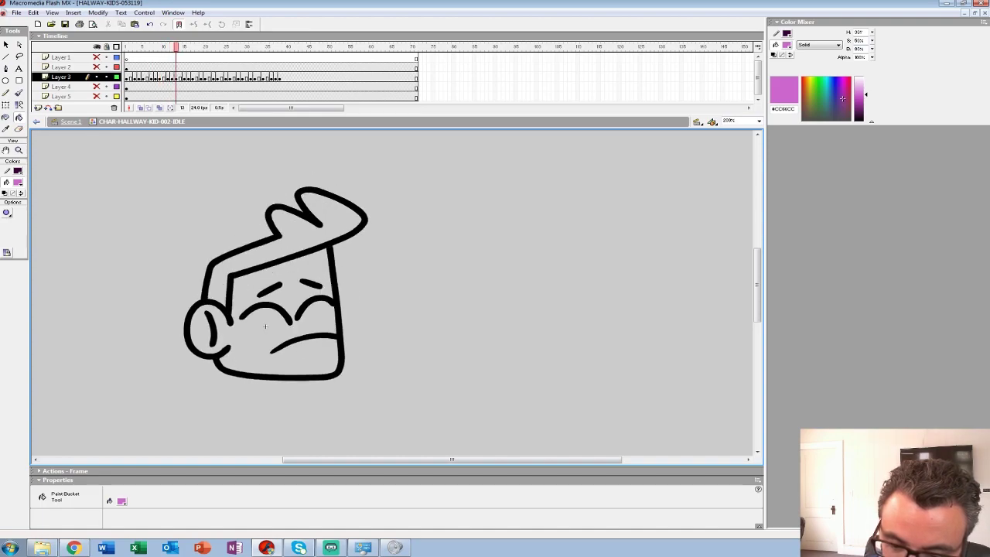
# Fill the inner mouth-corner area with pink #CC66CC on the open-mouthed heads from frame 14 to frame 26
pyautogui.press('.')
pyautogui.press('.')
pyautogui.press('.')
pyautogui.press('.')
pyautogui.press('.')
pyautogui.press('.')
pyautogui.press('.')
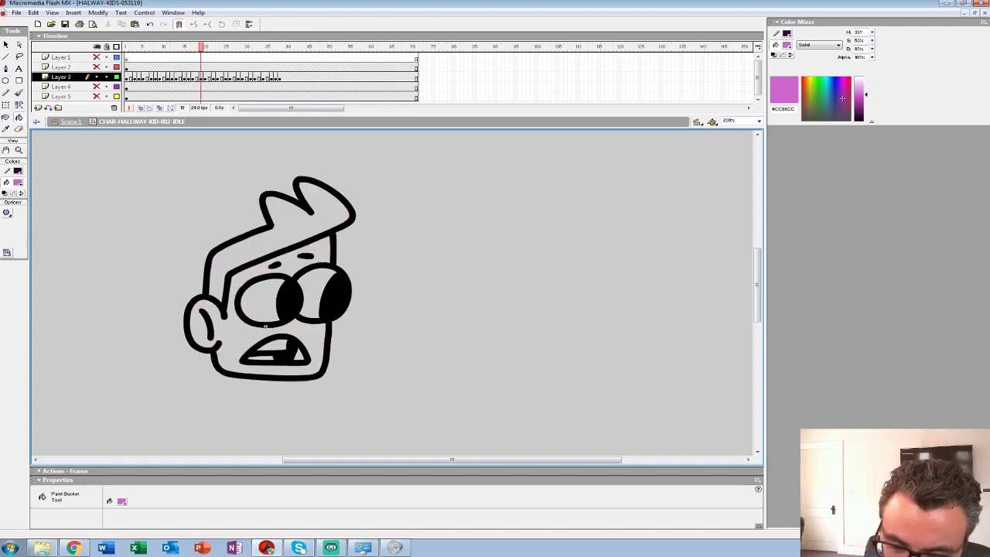
pyautogui.press('.')
pyautogui.press('.')
pyautogui.press('.')
pyautogui.press('.')
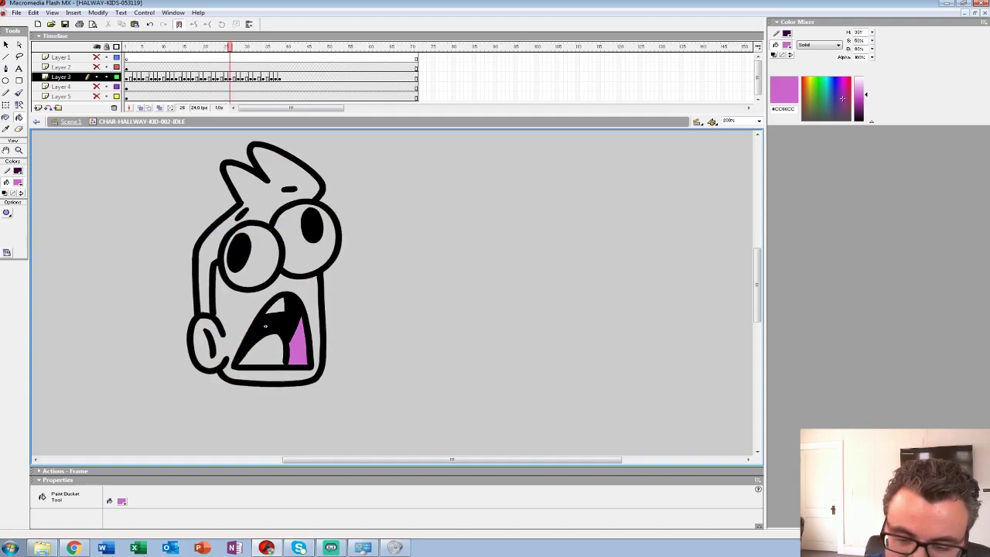
# Fill the remaining mouth corners with pink #CC66CC on the open-mouthed heads from frame 27 to frame 38
pyautogui.press('.')
pyautogui.press('.')
pyautogui.press('.')
pyautogui.press('.')
pyautogui.press('.')
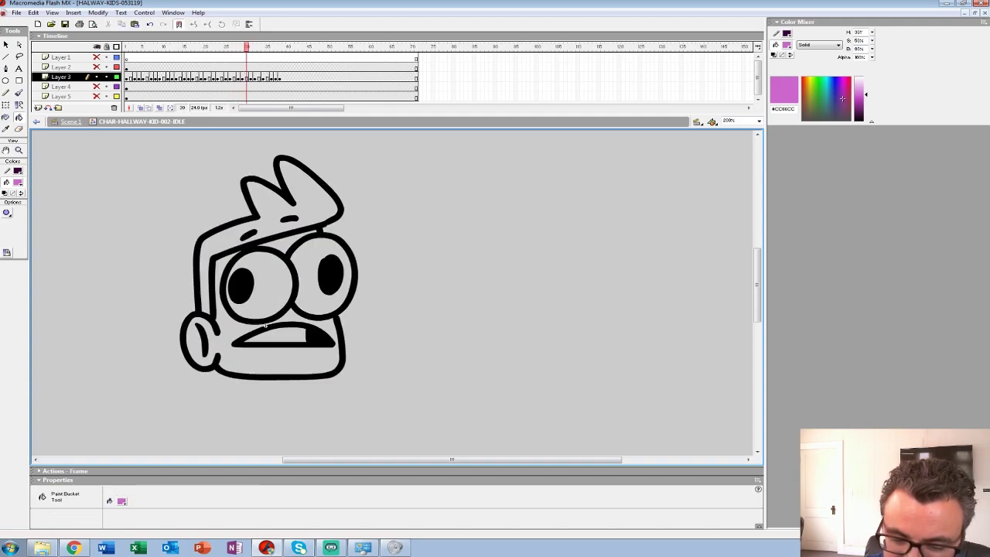
pyautogui.press('.')
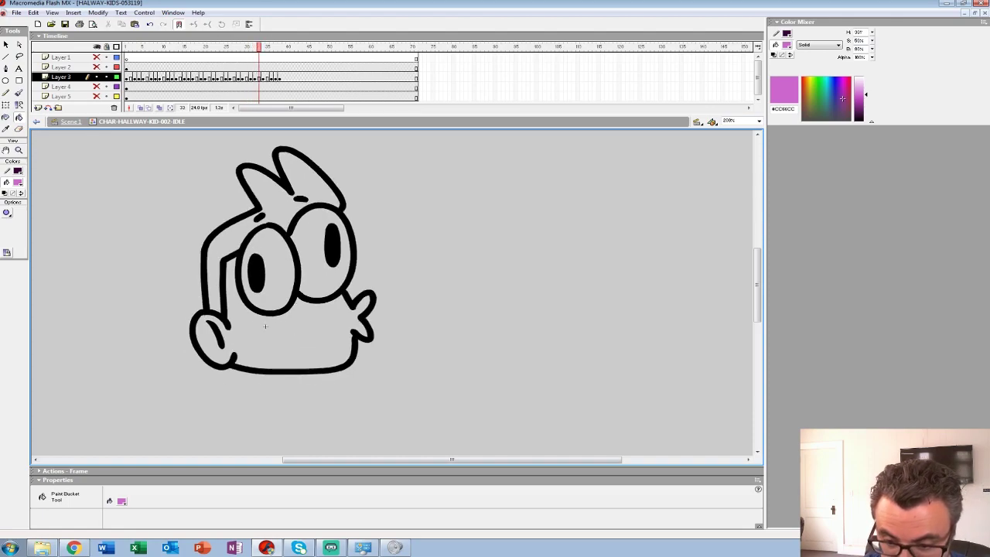
pyautogui.press('.')
pyautogui.press('.')
pyautogui.press('.')
pyautogui.press('.')
pyautogui.press('.')
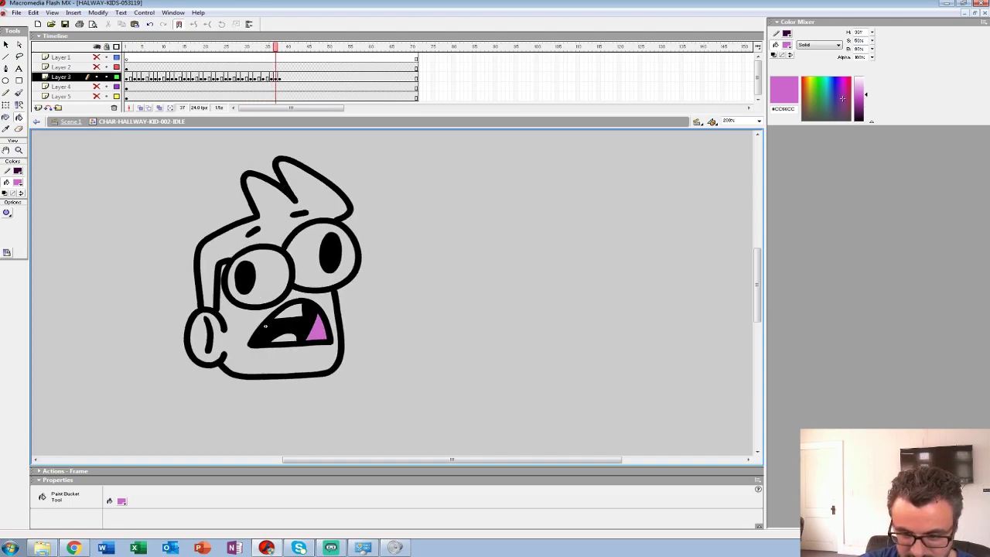
pyautogui.press('.')
# Go back to the coloured frame 1 head and sample its tongue pink #FF99FF as the Paint Bucket fill
pyautogui.press(',')
pyautogui.press(',')
pyautogui.press(',')
pyautogui.press(',')
pyautogui.press(',')
pyautogui.press(',')
pyautogui.press(',')
pyautogui.press(',')
pyautogui.press(',')
pyautogui.press(',')
pyautogui.press(',')
pyautogui.press(',')
pyautogui.press(',')
pyautogui.press(',')
pyautogui.press(',')
pyautogui.press(',')
pyautogui.press(',')
pyautogui.press(',')
pyautogui.press(',')
pyautogui.press(',')
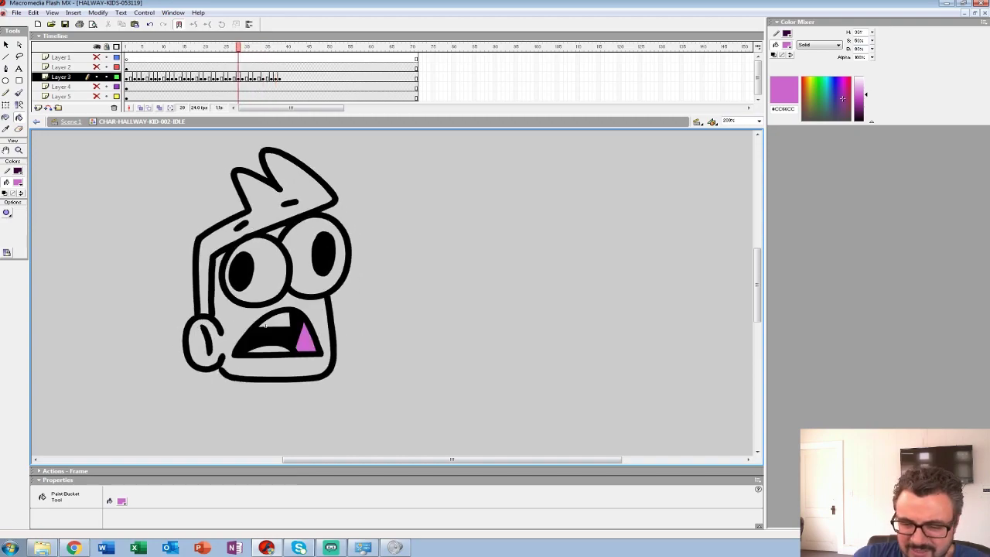
pyautogui.click(18, 183)
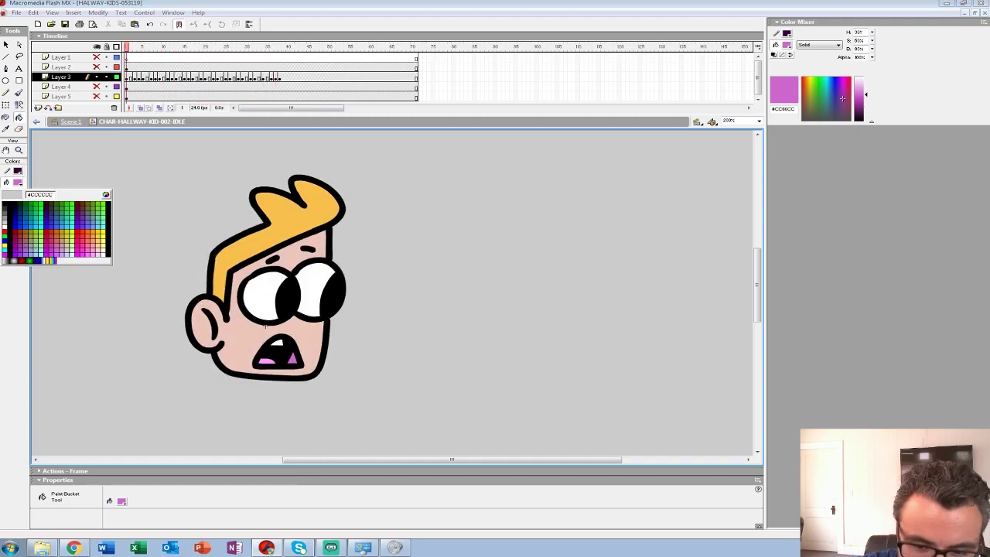
pyautogui.click(266, 361)
# Fill the tongues with light pink #FF99FF on the open-mouthed heads from frame 3 to frame 12
pyautogui.press('.')
pyautogui.press('.')
pyautogui.press('.')
pyautogui.press('.')
pyautogui.press('.')
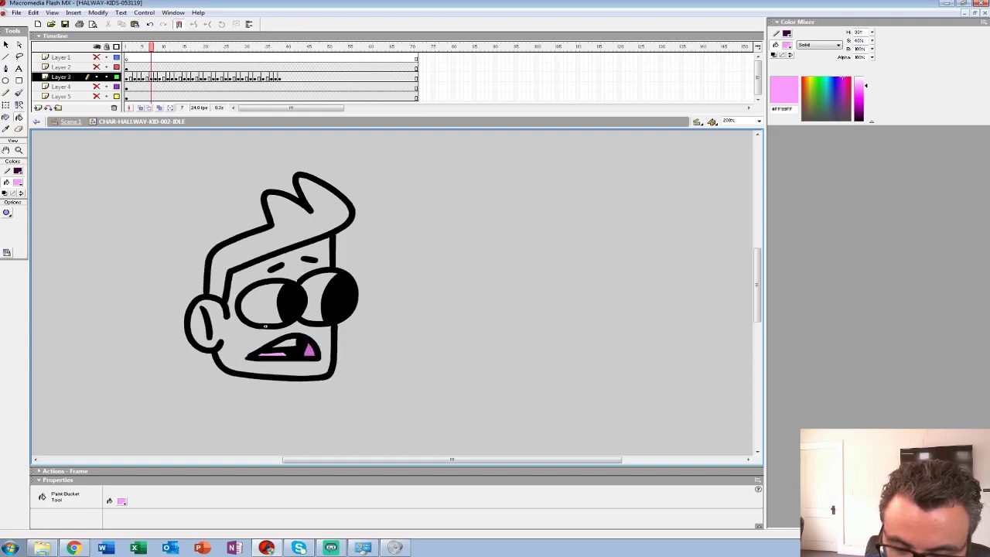
pyautogui.press('.')
pyautogui.press('.')
pyautogui.press('.')
pyautogui.press('.')
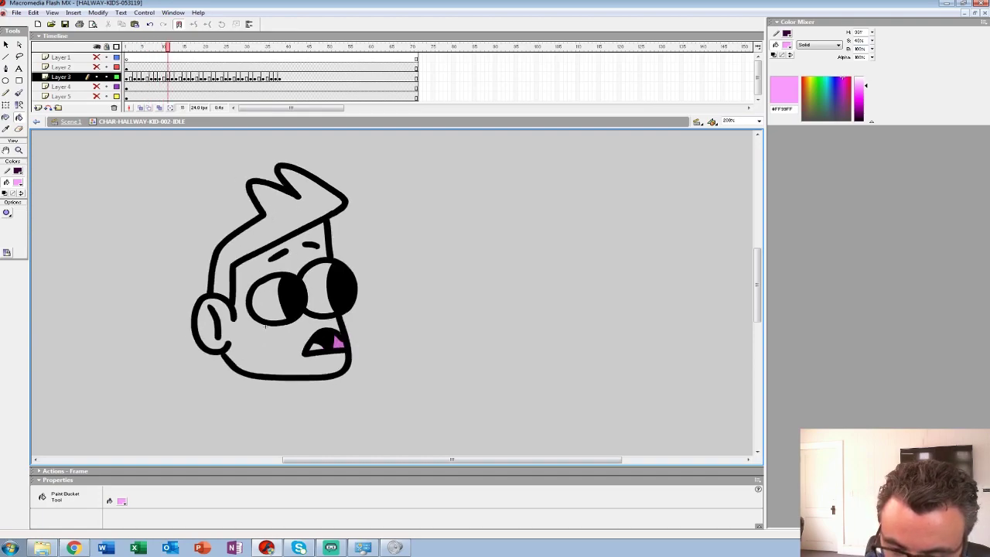
pyautogui.press('.')
pyautogui.press('.')
pyautogui.press('.')
pyautogui.press('.')
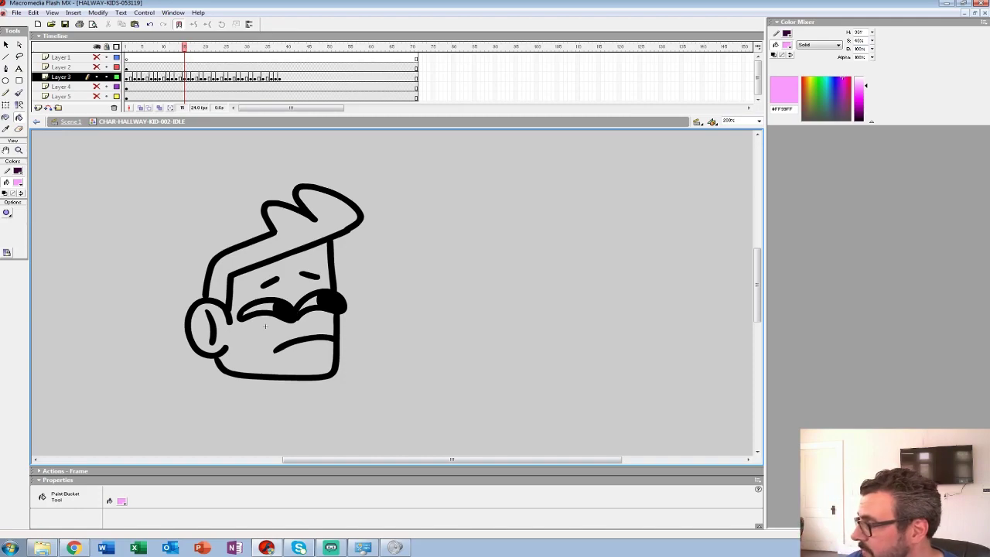
# Fill the visible tongues with light pink #FF99FF on the open-mouthed heads between frames 16 and 23
pyautogui.press('.')
pyautogui.press('.')
pyautogui.press('.')
pyautogui.press('.')
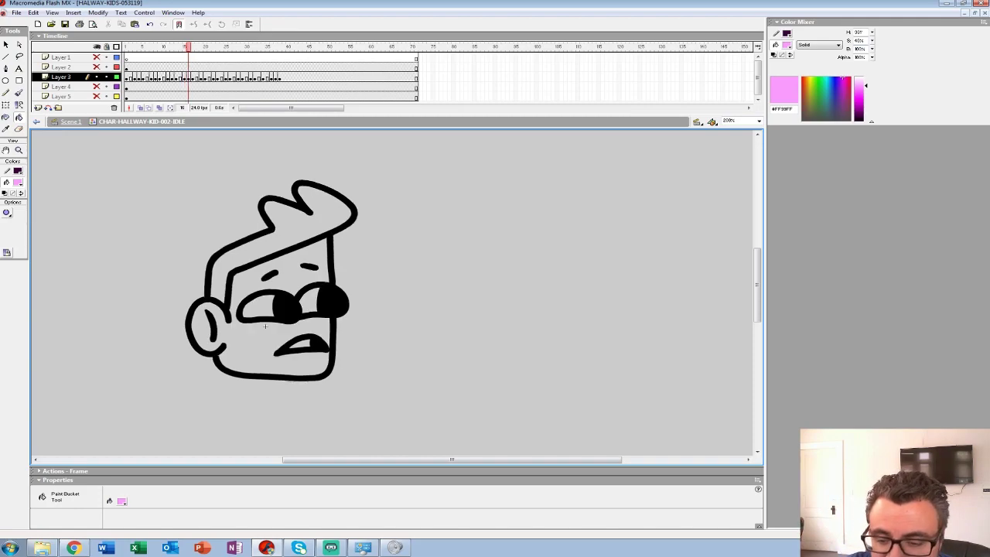
pyautogui.press('.')
pyautogui.press('.')
pyautogui.press('.')
pyautogui.press('.')
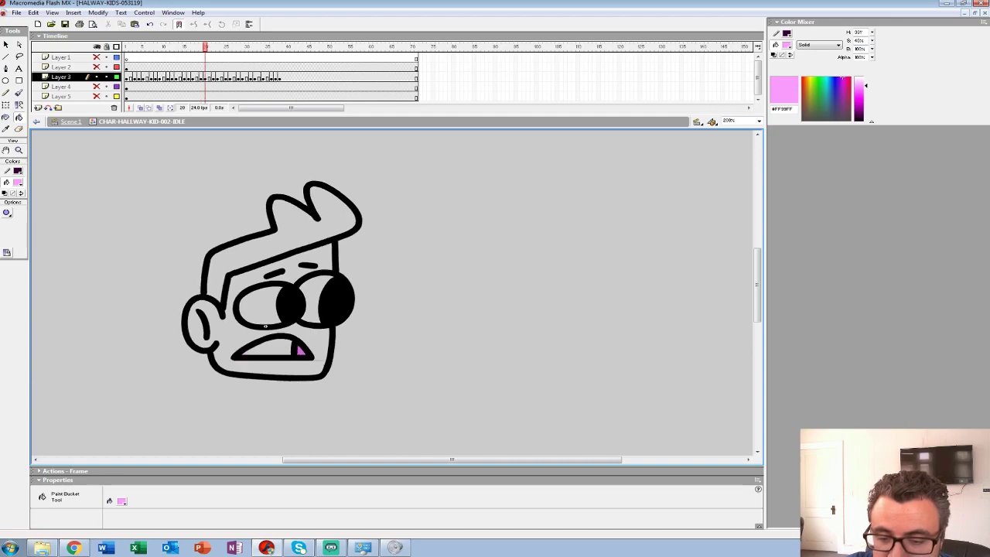
pyautogui.press('.')
pyautogui.press('.')
pyautogui.press('.')
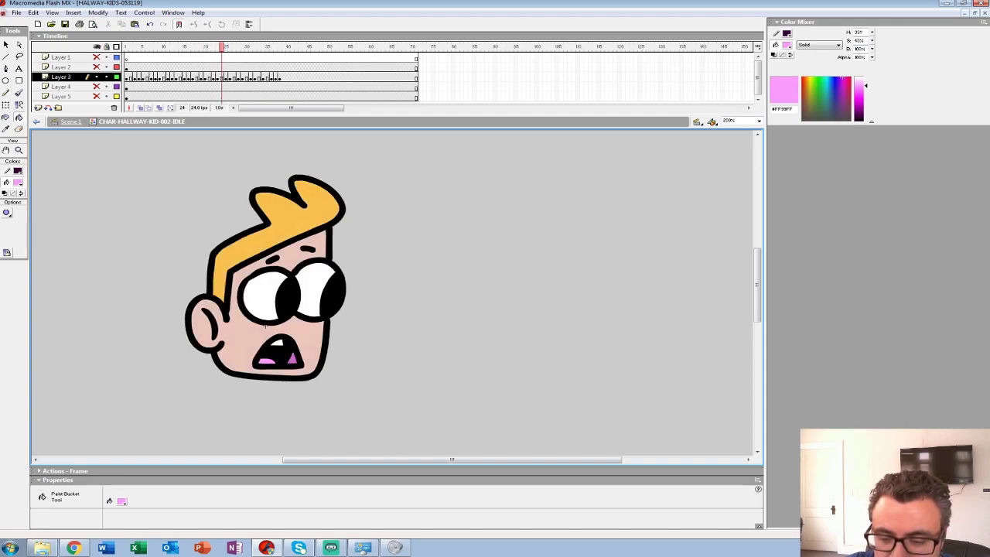
# Fill the tongues with light pink #FF99FF on the open-mouthed heads from frame 25 to frame 38
pyautogui.click(265, 326)
pyautogui.press('.')
pyautogui.press('.')
pyautogui.press('.')
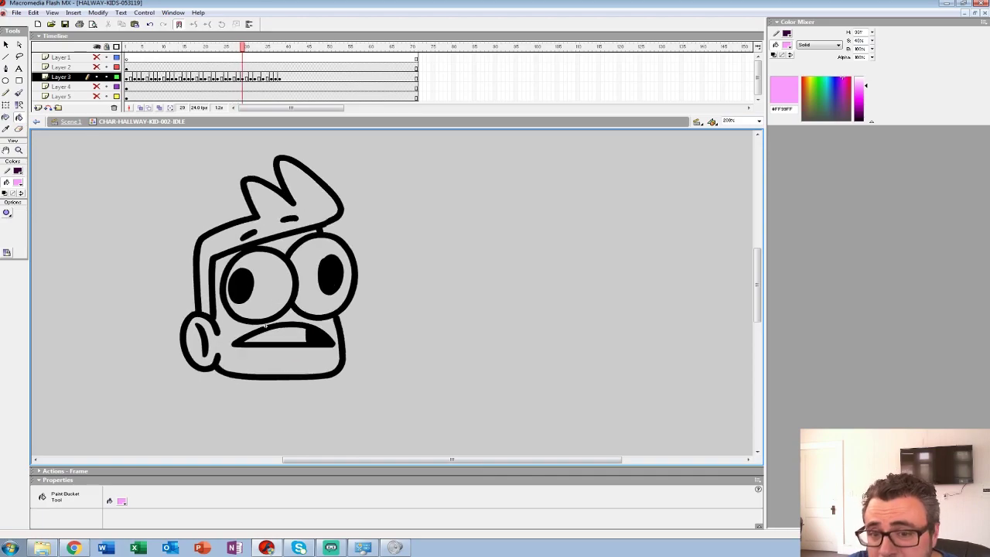
pyautogui.press('.')
pyautogui.press('.')
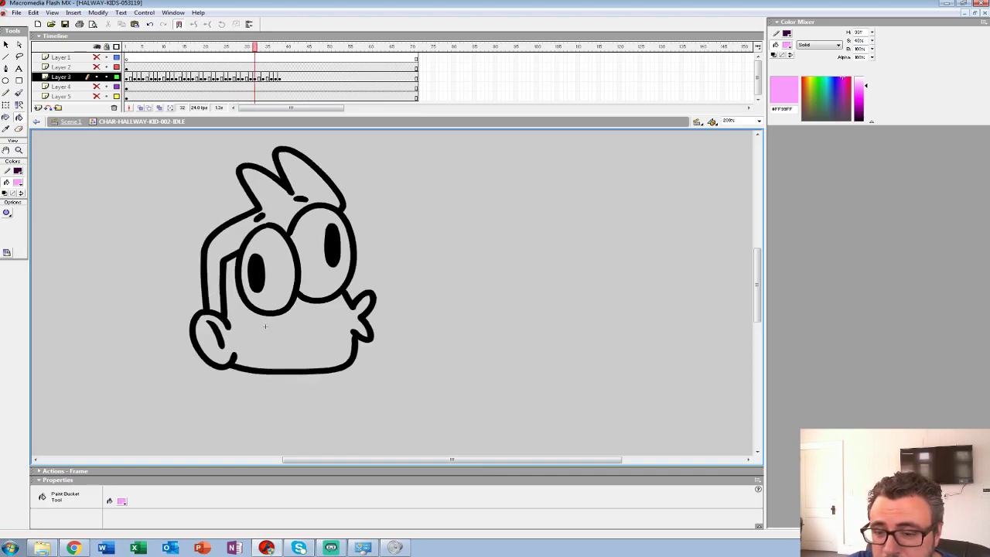
pyautogui.press('.')
pyautogui.press('.')
pyautogui.press('.')
pyautogui.press('.')
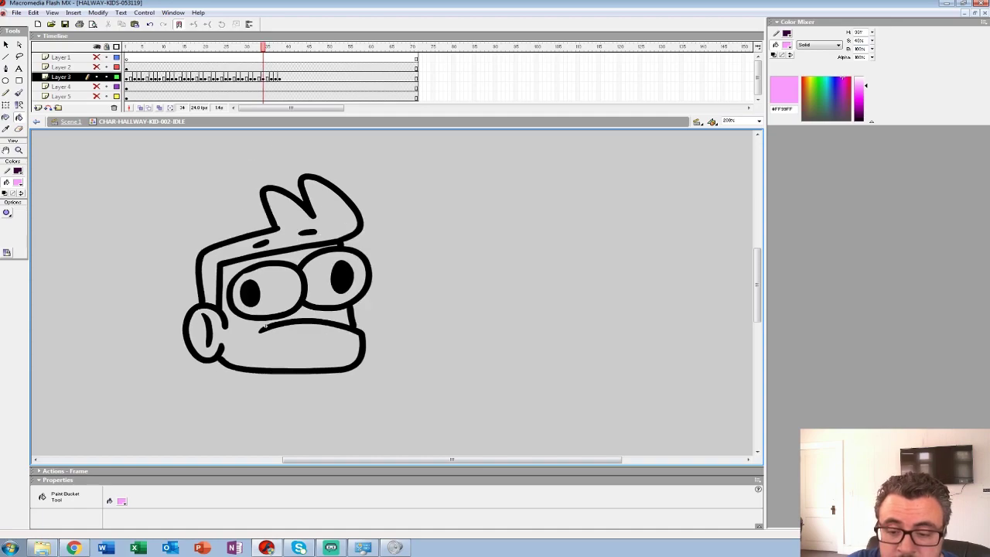
pyautogui.press('.')
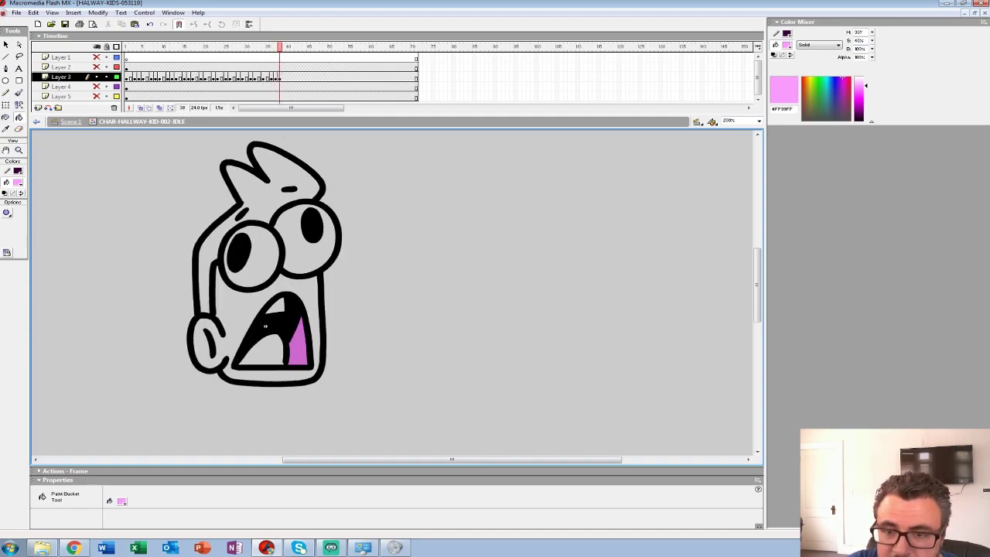
# Go back to the coloured head at the start of the animation and sample its skin tone #EDC5B9 as the fill
pyautogui.press(',')
pyautogui.press(',')
pyautogui.press(',')
pyautogui.press(',')
pyautogui.press(',')
pyautogui.press(',')
pyautogui.press(',')
pyautogui.press(',')
pyautogui.press(',')
pyautogui.press(',')
pyautogui.press(',')
pyautogui.press(',')
pyautogui.press(',')
pyautogui.press(',')
pyautogui.press(',')
pyautogui.press(',')
pyautogui.press(',')
pyautogui.press(',')
pyautogui.press(',')
pyautogui.press(',')
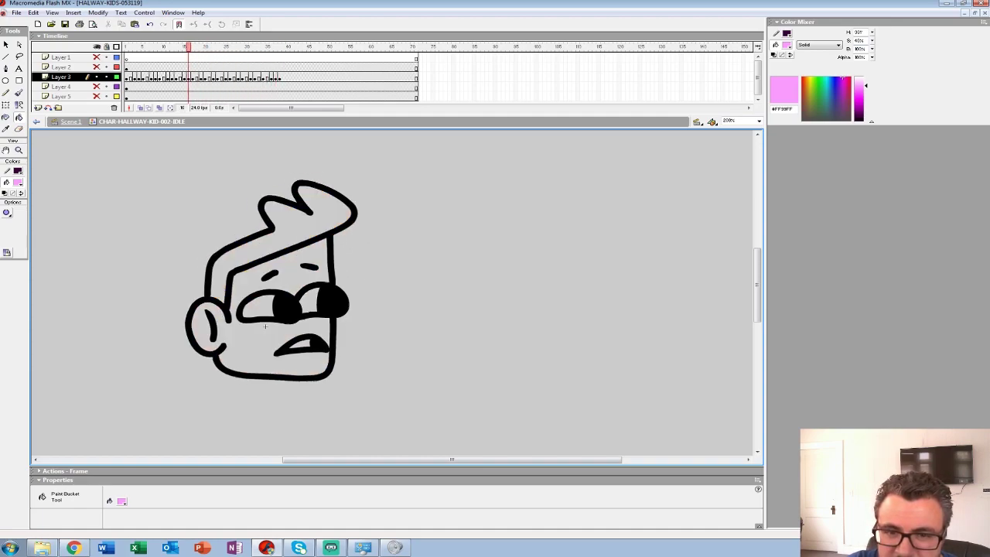
pyautogui.click(17, 182)
pyautogui.click(265, 326)
# Fill the face and ear with skin tone #EDC5B9 on the uncoloured heads from frame 3 to frame 10
pyautogui.press('.')
pyautogui.press('.')
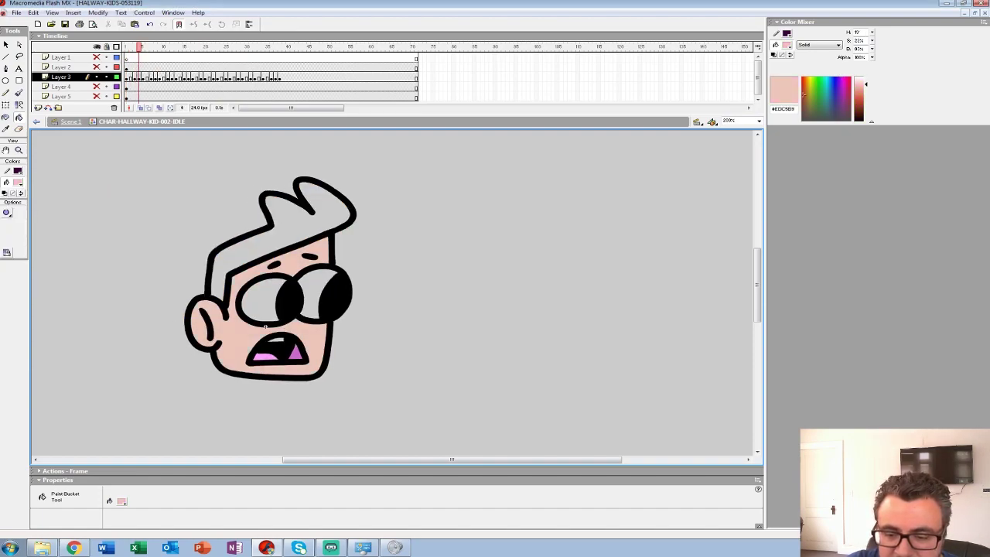
pyautogui.press('.')
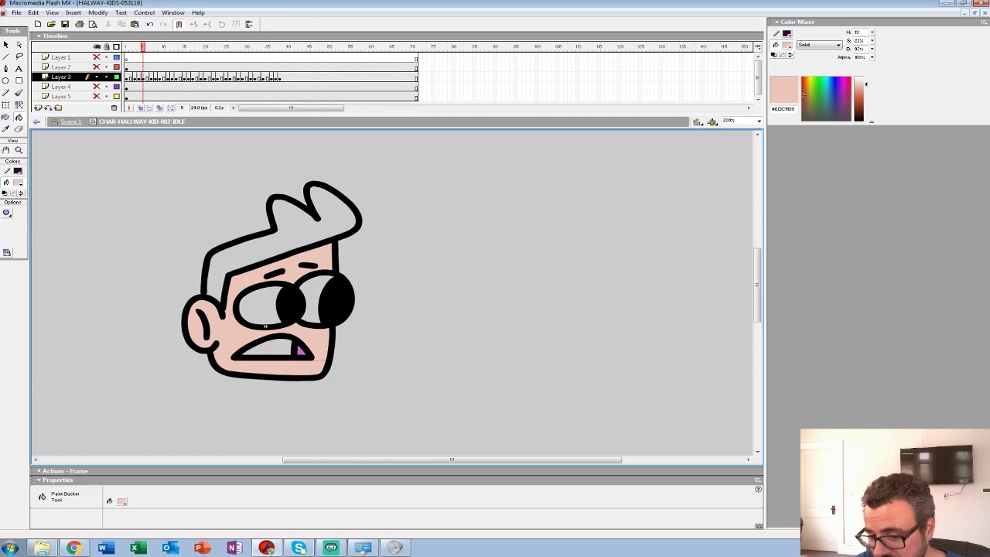
pyautogui.press('.')
pyautogui.press('.')
pyautogui.press('.')
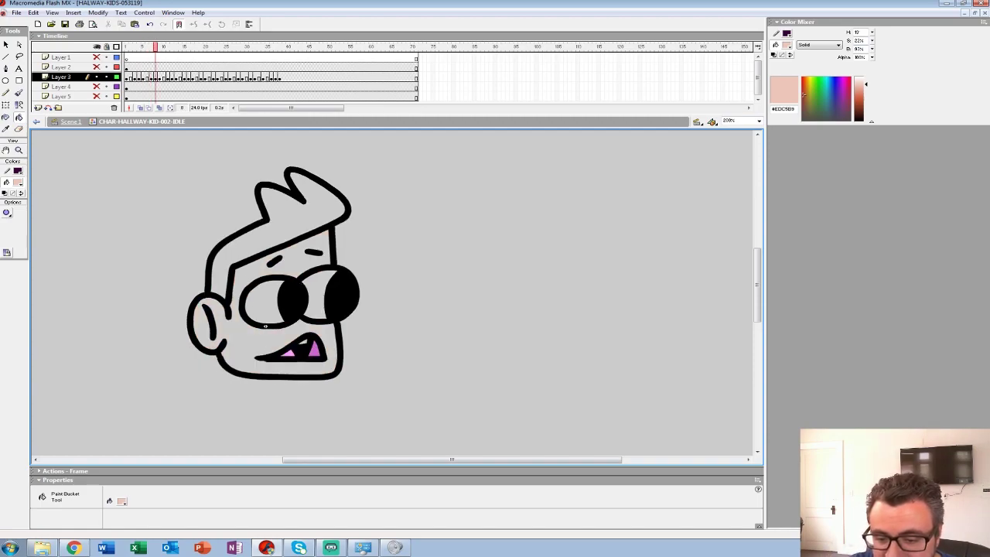
pyautogui.press('.')
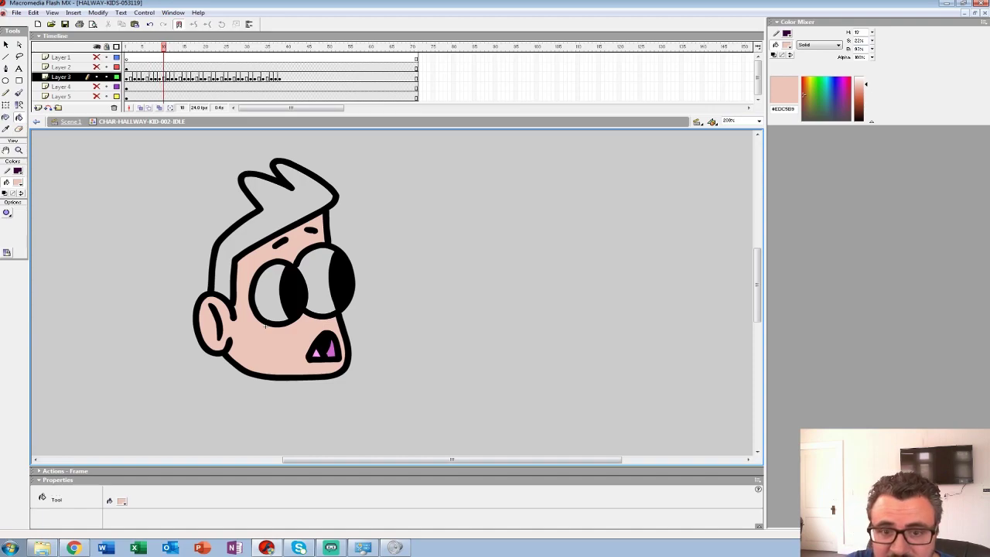
# Fill the face and ear with skin tone #EDC5B9 on the heads from frame 11 to frame 16
pyautogui.press('.')
pyautogui.press('.')
pyautogui.press('.')
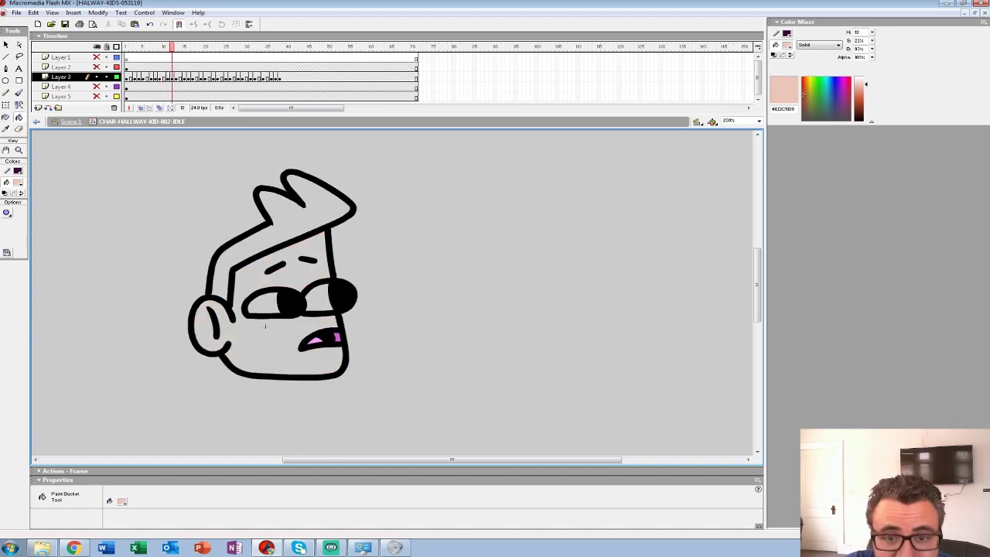
pyautogui.press('.')
pyautogui.press('.')
pyautogui.press('.')
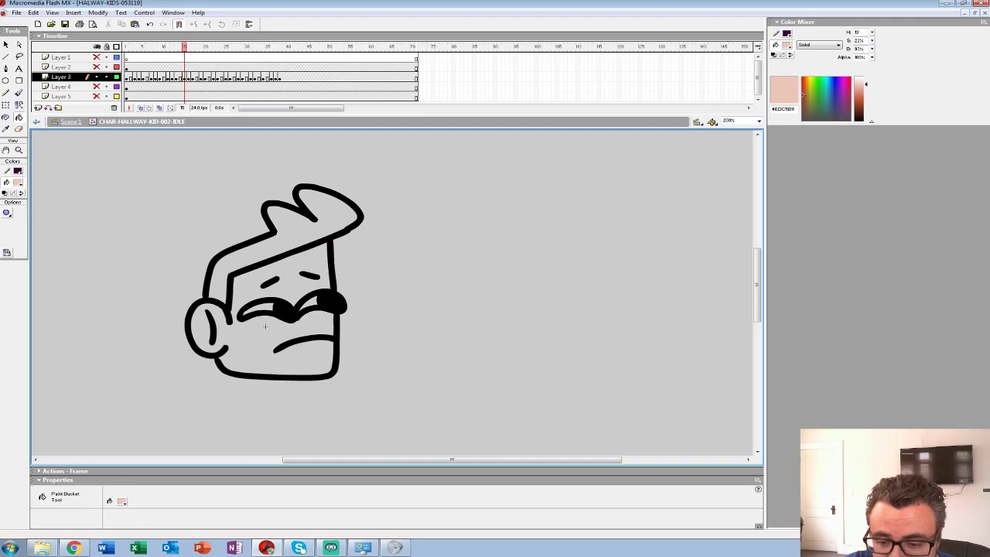
pyautogui.press('.')
pyautogui.press('.')
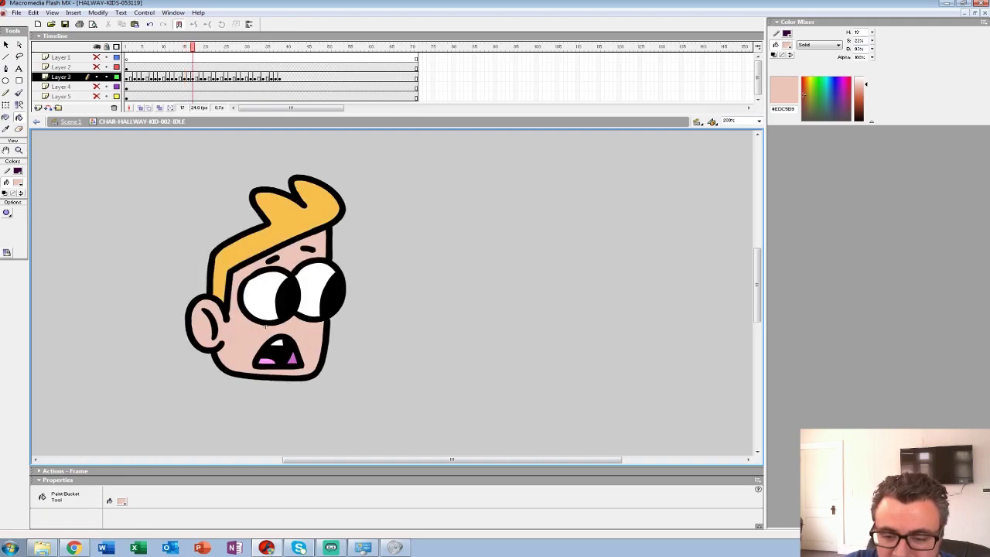
# Fill the face and ear with skin tone #EDC5B9 on the uncoloured heads from frame 18 to frame 26
pyautogui.press('.')
pyautogui.press('.')
pyautogui.press('.')
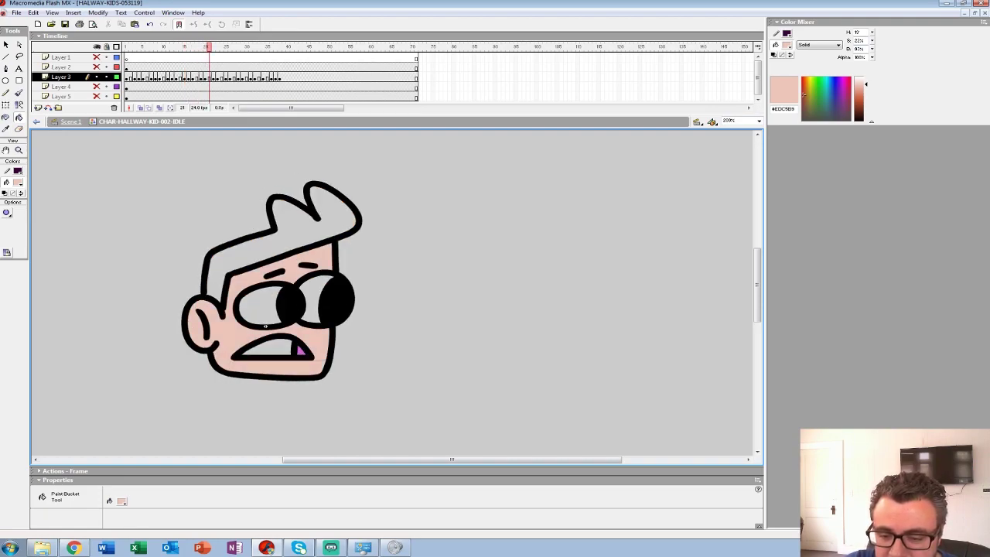
pyautogui.press('.')
pyautogui.press('.')
pyautogui.press('.')
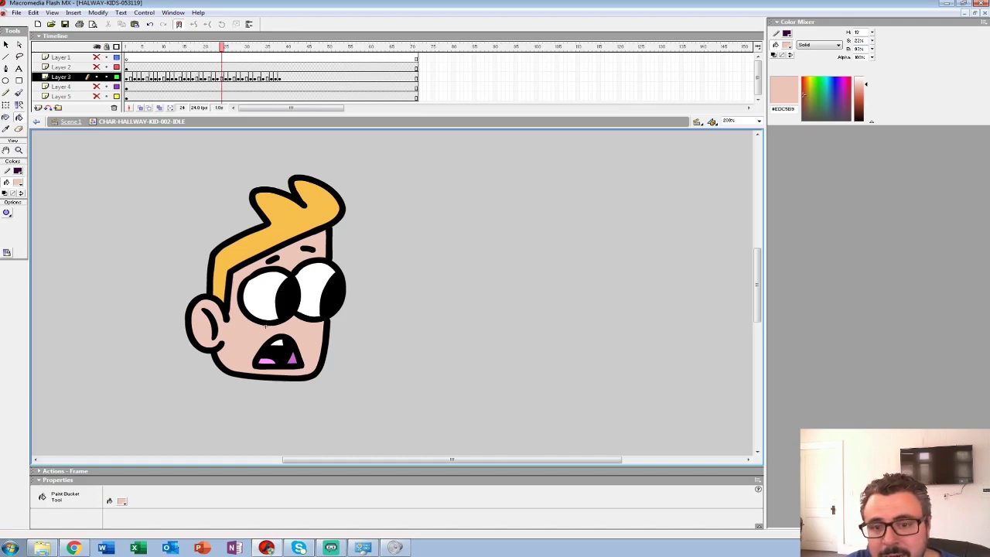
pyautogui.press('.')
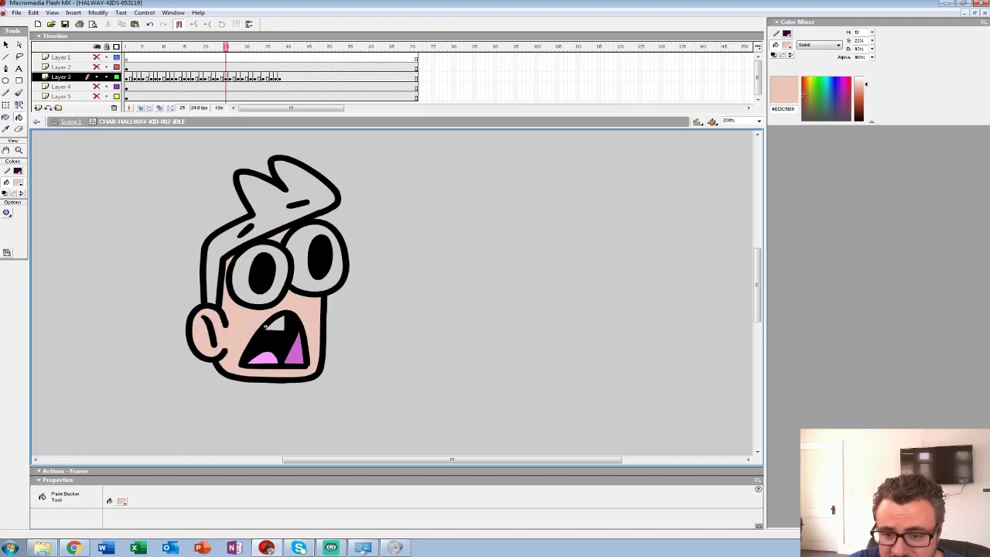
pyautogui.press('.')
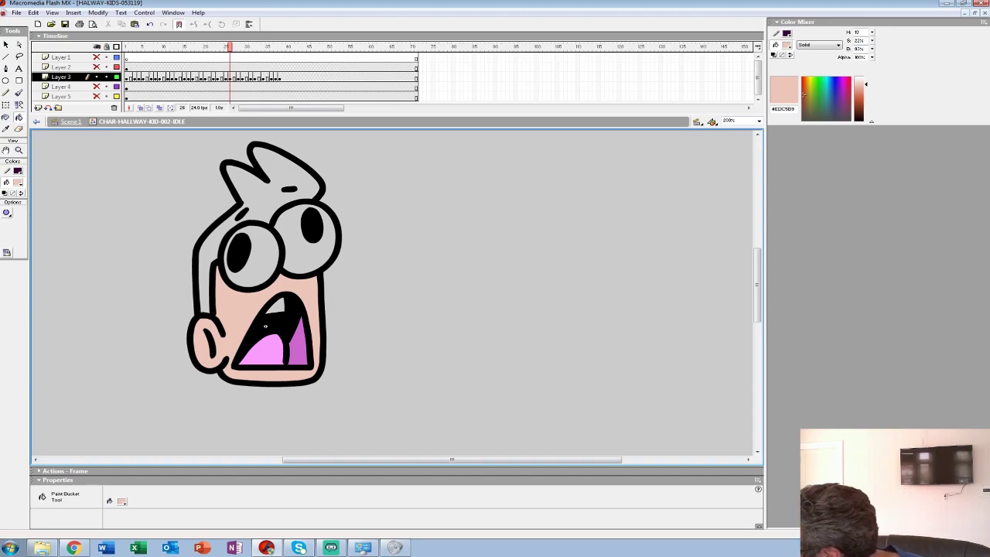
# Fill the face and ear with skin tone #EDC5B9 on the heads from frame 27 to frame 36
pyautogui.press('.')
pyautogui.press('.')
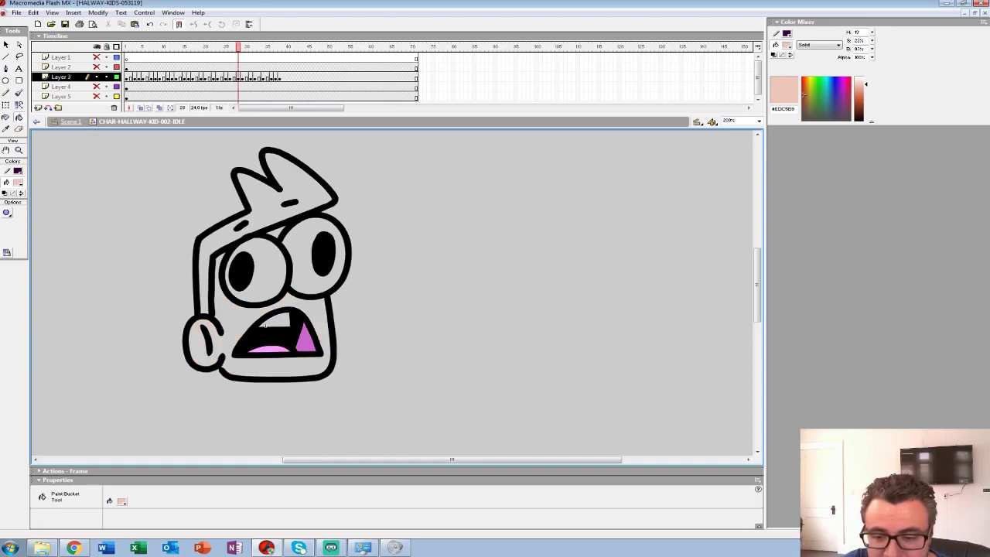
pyautogui.press('.')
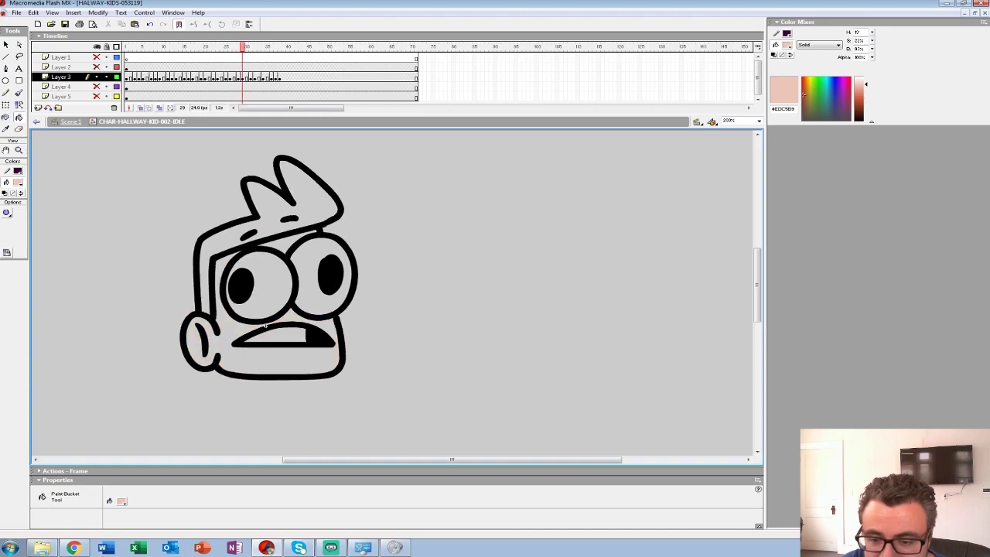
pyautogui.press('.')
pyautogui.press('.')
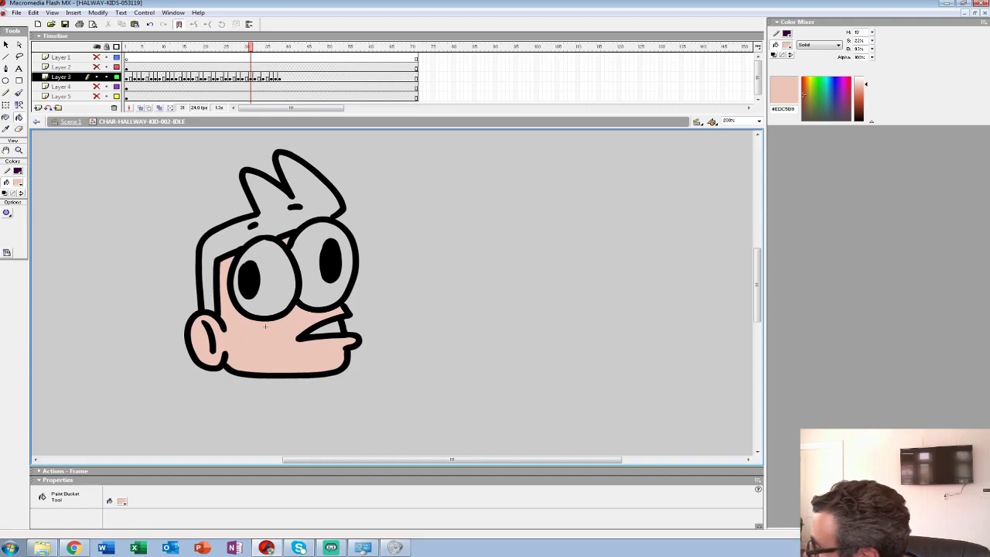
pyautogui.press('.')
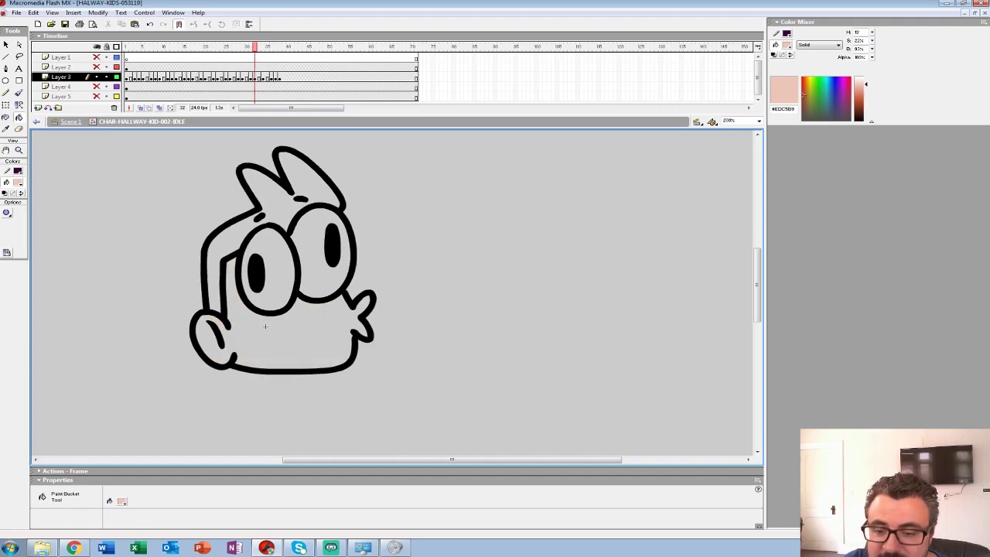
pyautogui.press('.')
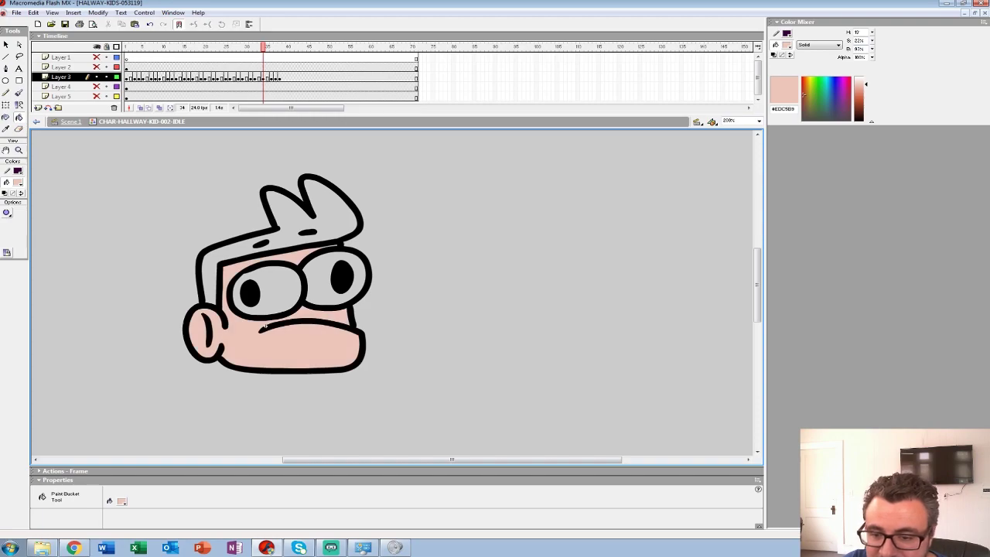
pyautogui.press('.')
pyautogui.press('.')
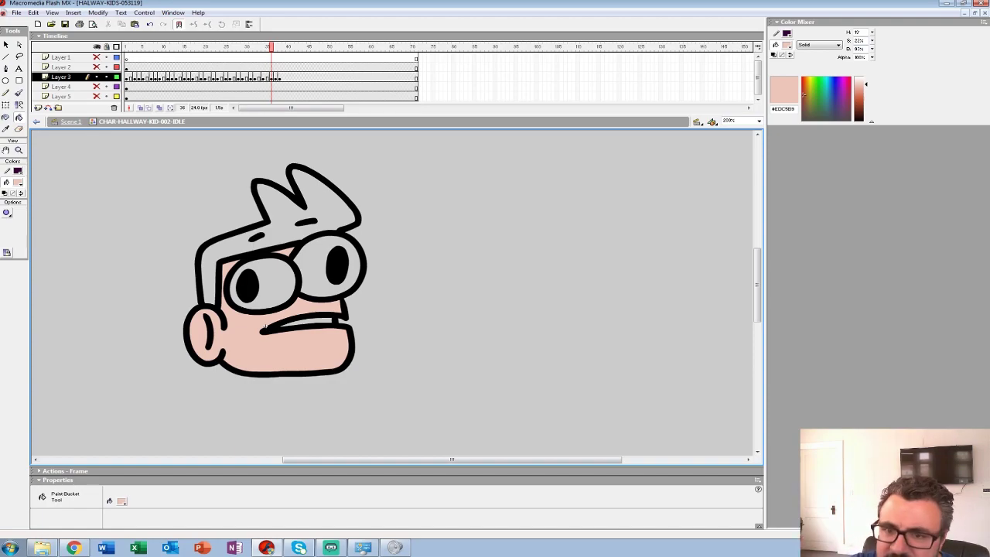
# Fill the face and ear with skin tone #EDC5B9 on the heads in frames 37 and 38
pyautogui.press('.')
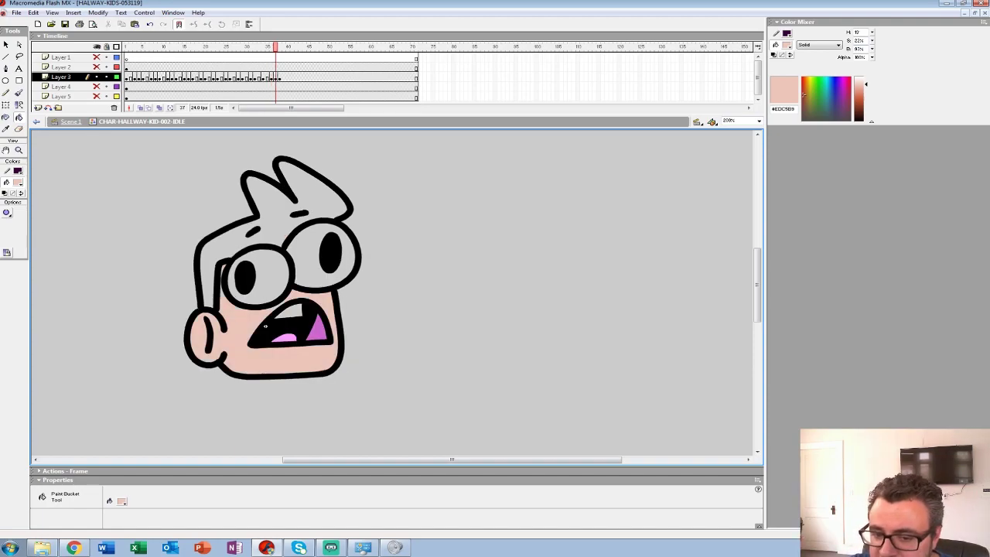
pyautogui.press('.')
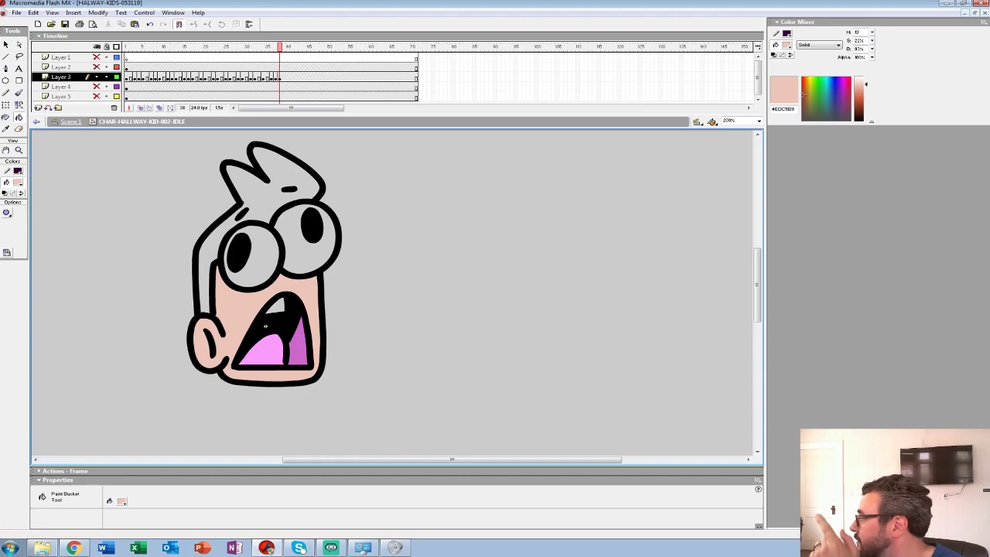
pyautogui.press(',')
pyautogui.press('.')
# Go back to frame 1, set the fill colour to white #FFFFFF and fill the eyes on the heads in frames 3 and 4
pyautogui.press(',')
pyautogui.press(',')
pyautogui.press(',')
pyautogui.press(',')
pyautogui.press(',')
pyautogui.press(',')
pyautogui.press(',')
pyautogui.press(',')
pyautogui.press(',')
pyautogui.press(',')
pyautogui.press(',')
pyautogui.press(',')
pyautogui.press(',')
pyautogui.press(',')
pyautogui.press(',')
pyautogui.press(',')
pyautogui.press(',')
pyautogui.press(',')
pyautogui.press(',')
pyautogui.press(',')
pyautogui.press(',')
pyautogui.press(',')
pyautogui.press(',')
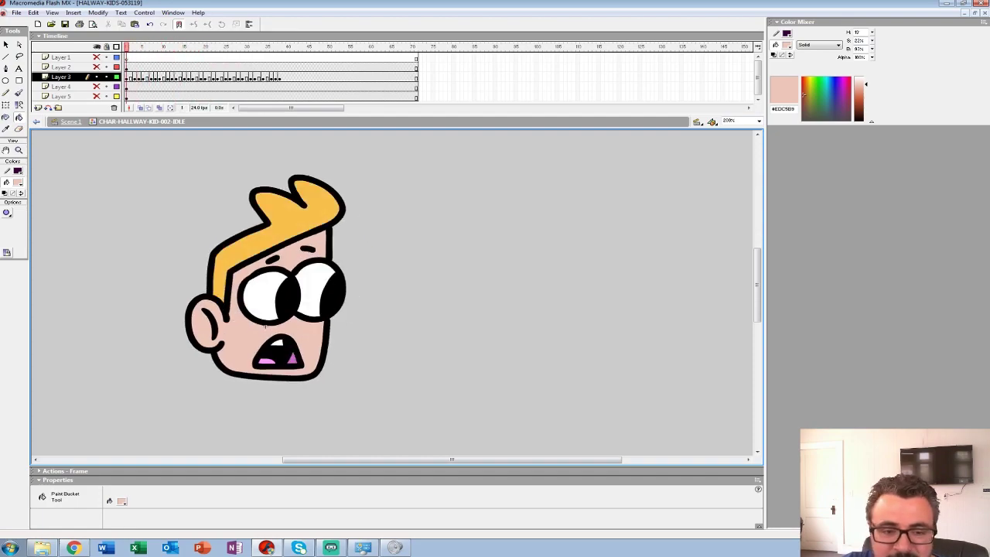
pyautogui.click(18, 183)
pyautogui.click(8, 229)
pyautogui.press('.')
pyautogui.click(262, 299)
pyautogui.click(311, 294)
pyautogui.press('.')
pyautogui.click(262, 300)
pyautogui.click(312, 294)
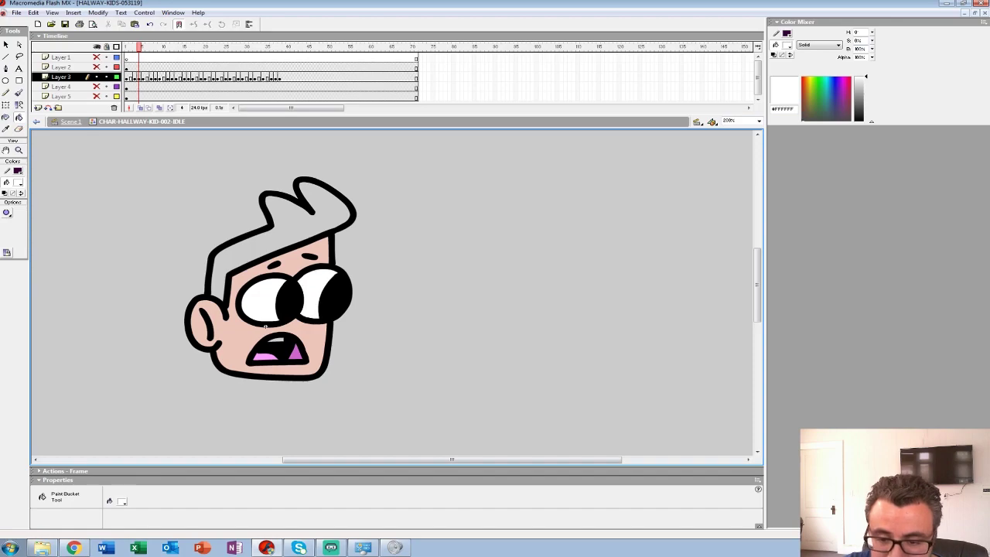
# Fill the eyes and any visible upper teeth with white on the heads from frame 5 to frame 10
pyautogui.press(',')
pyautogui.press(',')
pyautogui.press(',')
pyautogui.press('.')
pyautogui.press('.')
pyautogui.press('.')
pyautogui.press('.')
pyautogui.click(267, 347)
pyautogui.click(261, 303)
pyautogui.click(312, 298)
pyautogui.press('.')
pyautogui.press('.')
pyautogui.click(285, 342)
pyautogui.click(265, 327)
pyautogui.press('.')
pyautogui.click(266, 327)
pyautogui.press('.')
pyautogui.click(265, 327)
pyautogui.press('.')
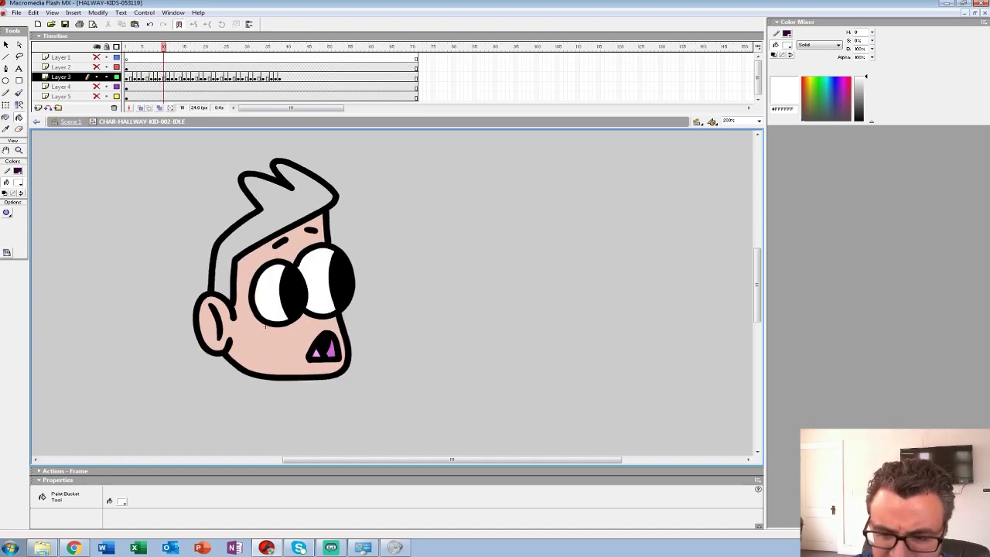
# Fill the remaining white areas on the heads from frame 11 to frame 16, skipping the closed eyes
pyautogui.press('.')
pyautogui.click(265, 327)
pyautogui.press('.')
pyautogui.click(266, 327)
pyautogui.press('.')
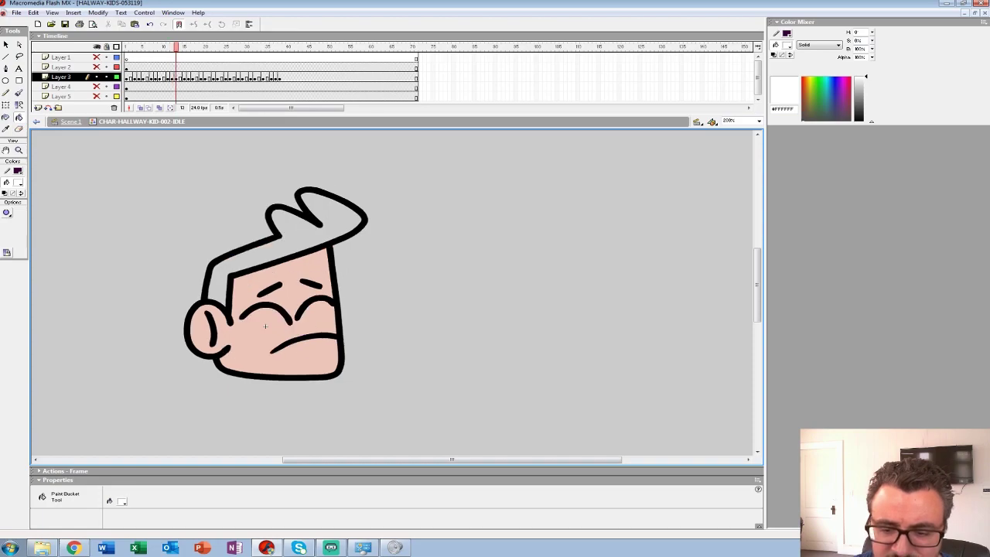
pyautogui.press('.')
pyautogui.press('.')
pyautogui.click(265, 327)
pyautogui.press('.')
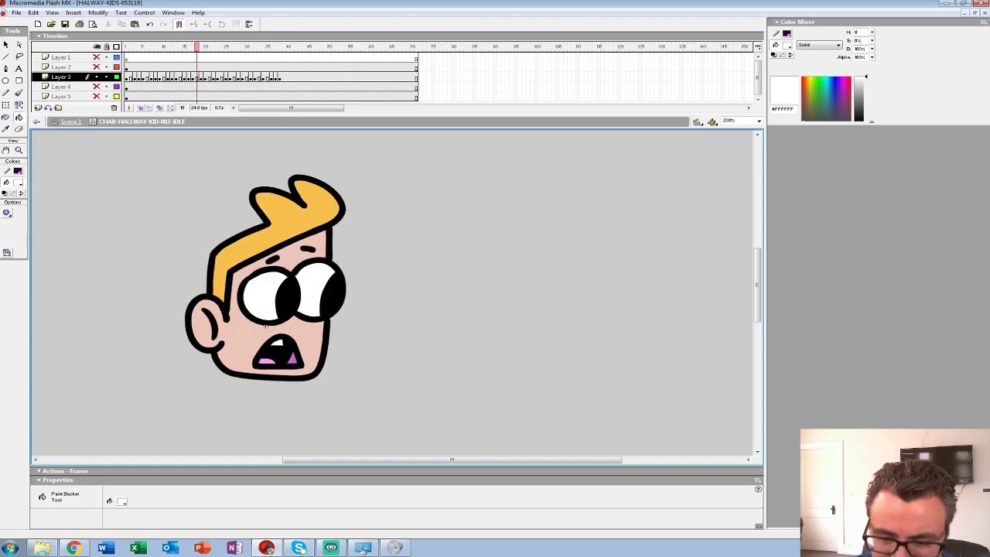
# Fill the eyes and upper teeth with white on the uncoloured heads from frame 19 to frame 22
pyautogui.press('.')
pyautogui.click(310, 293)
pyautogui.click(261, 300)
pyautogui.click(272, 346)
pyautogui.press('.')
pyautogui.click(260, 306)
pyautogui.click(311, 301)
pyautogui.click(270, 347)
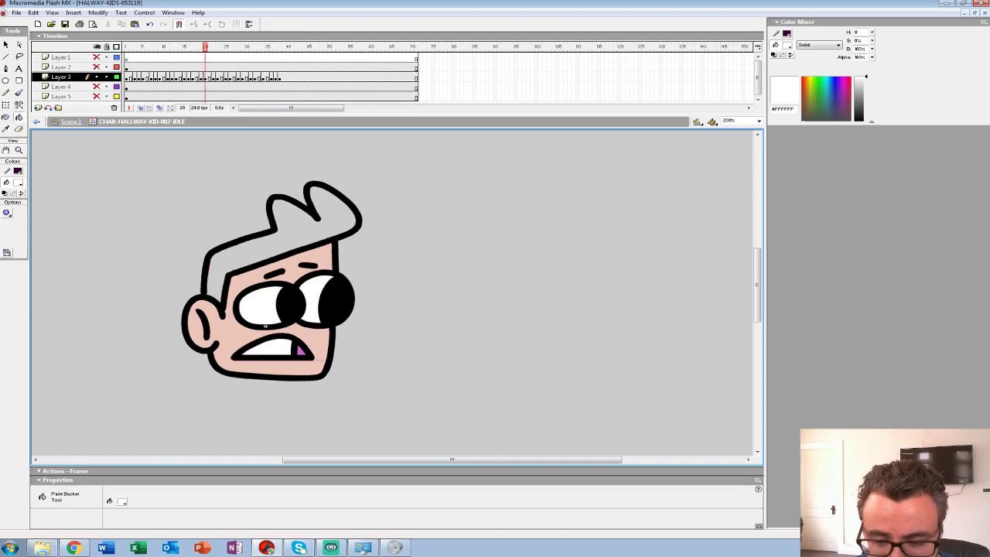
pyautogui.press('.')
pyautogui.press('.')
pyautogui.click(263, 300)
pyautogui.click(316, 294)
pyautogui.click(276, 340)
# Fill the eyes and upper teeth with white on the frame 25 head, undoing the stray fill on the pupil
pyautogui.press('.')
pyautogui.press('.')
pyautogui.press('.')
pyautogui.click(300, 271)
pyautogui.click(261, 276)
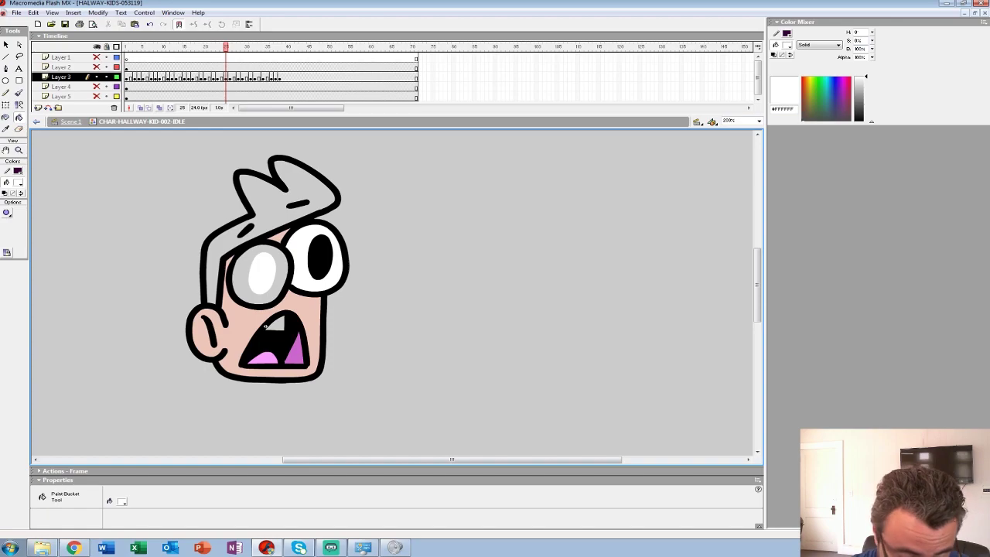
pyautogui.hotkey('ctrl', 'z')
pyautogui.click(261, 300)
pyautogui.click(269, 326)
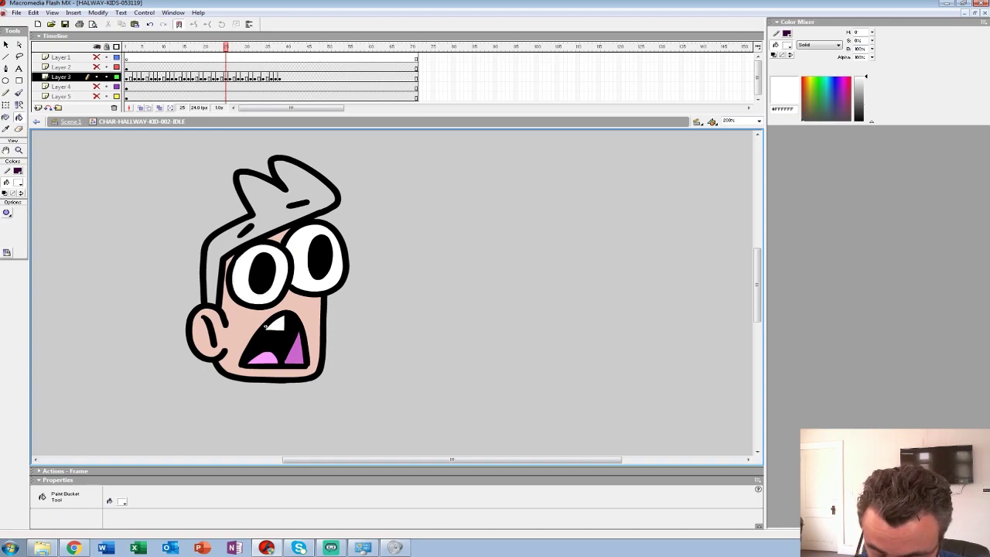
# Fill the eyes and upper teeth with white on the heads from frame 26 to frame 30
pyautogui.press('.')
pyautogui.click(276, 307)
pyautogui.click(263, 265)
pyautogui.click(298, 255)
pyautogui.press('.')
pyautogui.press('.')
pyautogui.click(276, 321)
pyautogui.click(266, 276)
pyautogui.click(301, 263)
pyautogui.press('.')
pyautogui.click(276, 335)
pyautogui.click(268, 293)
pyautogui.click(306, 282)
pyautogui.press('.')
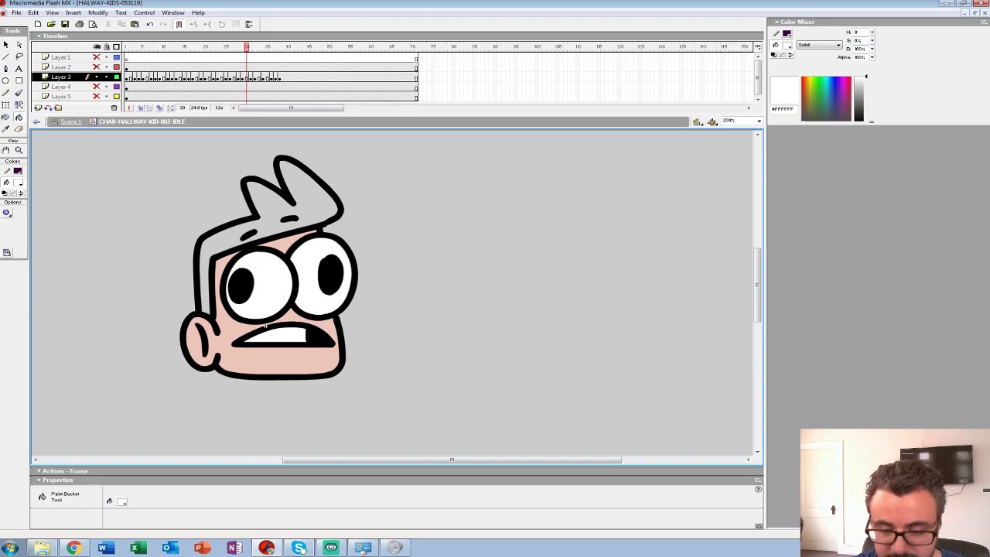
# Fill both eyes with white on the heads from frame 31 to frame 34
pyautogui.press('.')
pyautogui.click(262, 278)
pyautogui.click(321, 265)
pyautogui.press('.')
pyautogui.click(320, 252)
pyautogui.click(274, 282)
pyautogui.press('.')
pyautogui.press('.')
pyautogui.click(272, 291)
pyautogui.click(320, 280)
# Fill the eyes and upper teeth with white on the heads from frame 36 to frame 38
pyautogui.press('.')
pyautogui.press('.')
pyautogui.click(315, 274)
pyautogui.click(274, 284)
pyautogui.click(306, 321)
pyautogui.press('.')
pyautogui.click(310, 261)
pyautogui.click(271, 280)
pyautogui.click(290, 311)
pyautogui.press('.')
pyautogui.click(300, 256)
pyautogui.click(263, 269)
pyautogui.click(279, 307)
# Return to frame 1 and sample the golden yellow of that head's hair as the fill colour
pyautogui.press(',')
pyautogui.press(',')
pyautogui.press(',')
pyautogui.press(',')
pyautogui.press(',')
pyautogui.press(',')
pyautogui.press(',')
pyautogui.press(',')
pyautogui.press(',')
pyautogui.press(',')
pyautogui.press(',')
pyautogui.press(',')
pyautogui.press(',')
pyautogui.press(',')
pyautogui.press(',')
pyautogui.press(',')
pyautogui.press(',')
pyautogui.press(',')
pyautogui.press(',')
pyautogui.press(',')
pyautogui.press(',')
pyautogui.press(',')
pyautogui.press(',')
pyautogui.press(',')
pyautogui.press(',')
pyautogui.click(19, 183)
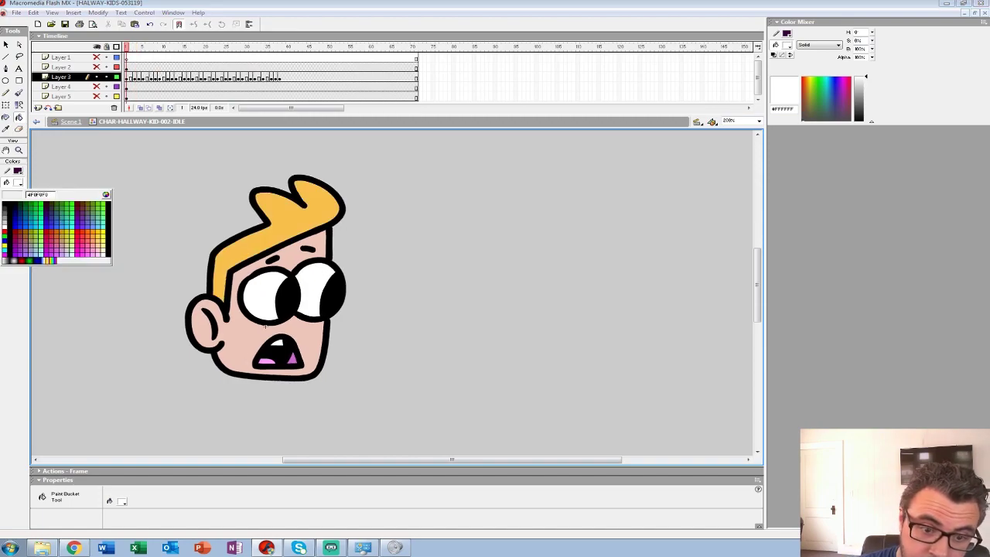
pyautogui.click(290, 220)
# Fill the hair with golden yellow on the heads from frame 3 to frame 8
pyautogui.press('.')
pyautogui.press('.')
pyautogui.click(294, 221)
pyautogui.press('.')
pyautogui.click(296, 221)
pyautogui.press('.')
pyautogui.click(294, 222)
pyautogui.press('.')
pyautogui.press('.')
pyautogui.click(294, 222)
pyautogui.press('.')
pyautogui.click(294, 222)
# Fill the hair with golden yellow on the heads from frame 9 to frame 12
pyautogui.press('.')
pyautogui.click(305, 203)
pyautogui.press('.')
pyautogui.press('.')
pyautogui.click(305, 203)
pyautogui.press('.')
pyautogui.click(303, 202)
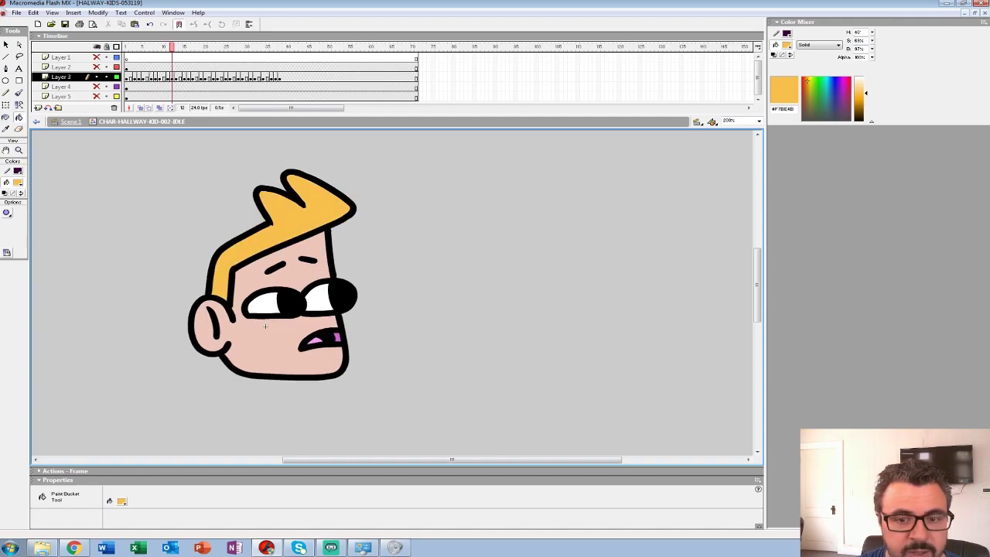
# Fill the hair with golden yellow on the heads from frame 13 to frame 18
pyautogui.press('.')
pyautogui.press('.')
pyautogui.press('.')
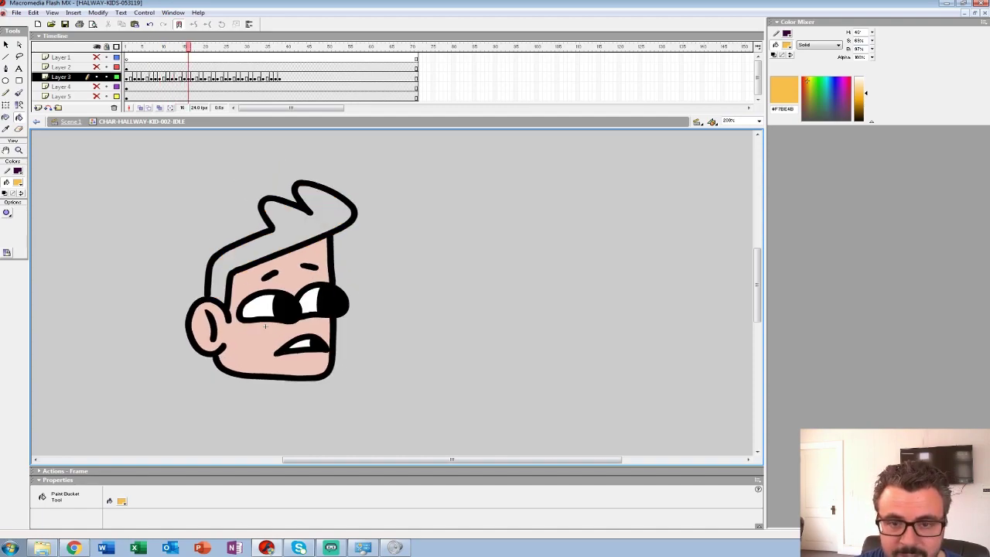
pyautogui.press('.')
pyautogui.press('.')
pyautogui.press('.')
pyautogui.press('.')
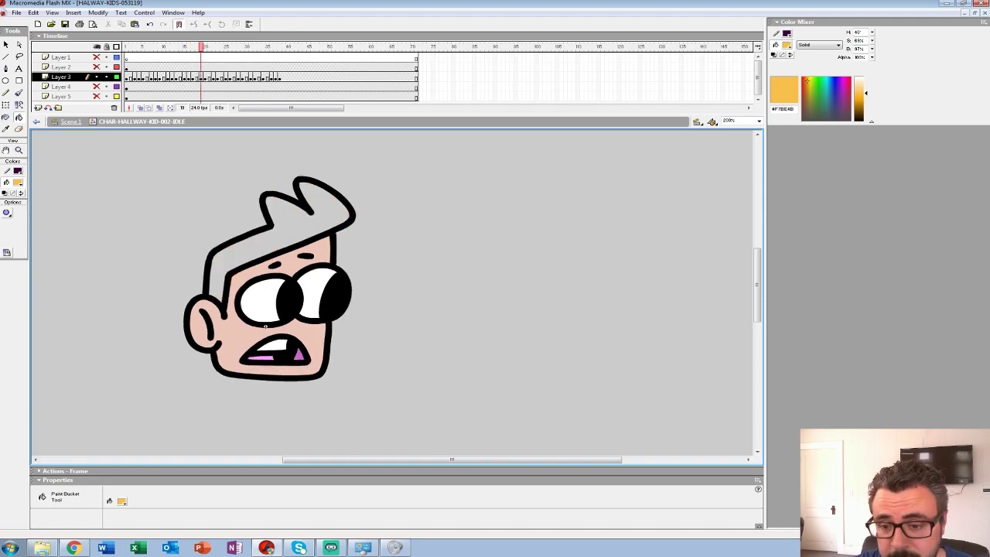
# Fill the hair with golden yellow on the heads from frame 19 to frame 25
pyautogui.press('.')
pyautogui.press('.')
pyautogui.press('.')
pyautogui.press('.')
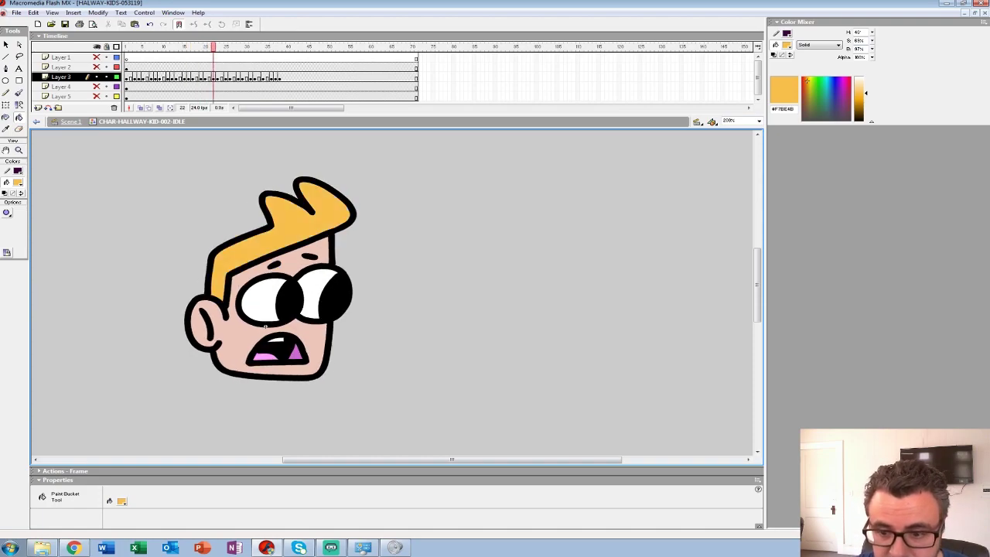
pyautogui.press('.')
pyautogui.press('.')
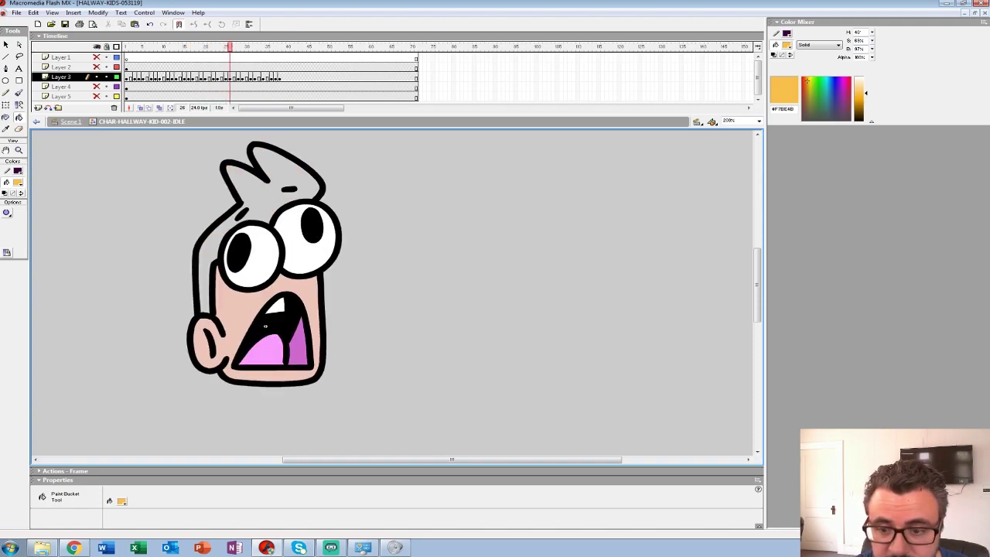
# Fill the hair with golden yellow on the heads from frame 26 to frame 31
pyautogui.press('.')
pyautogui.press('.')
pyautogui.press('.')
pyautogui.press('.')
pyautogui.press('.')
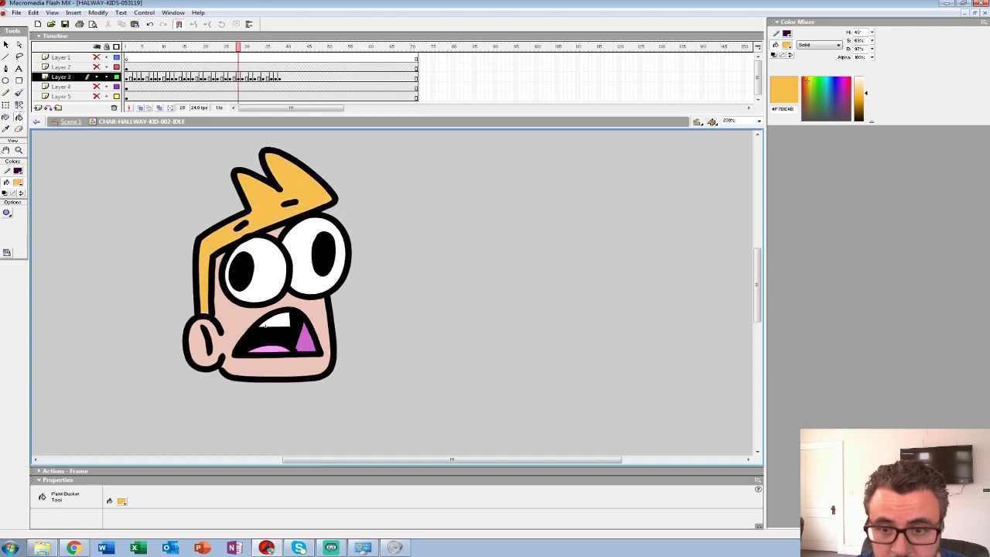
pyautogui.press('.')
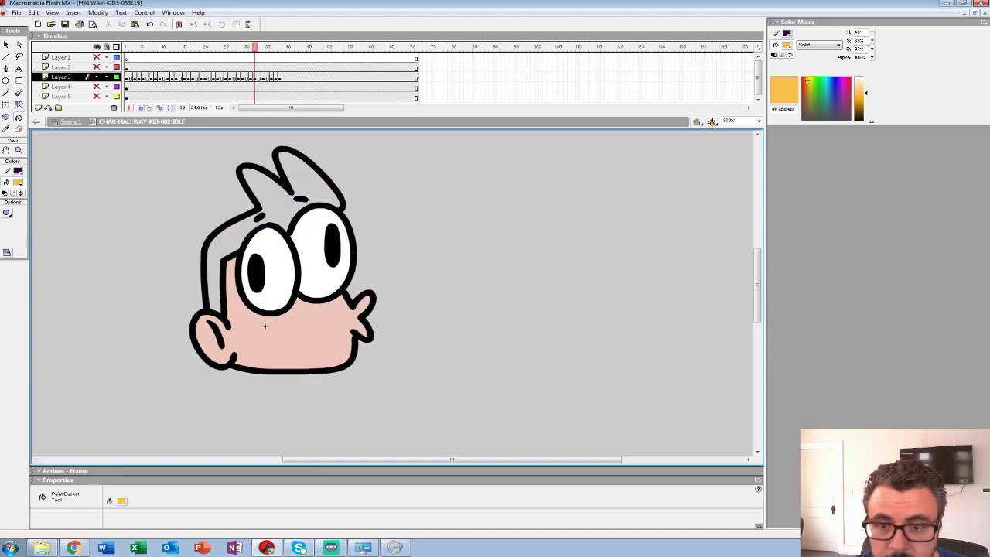
# Fill the hair with golden yellow on the heads from frame 32 to frame 37
pyautogui.press('.')
pyautogui.press('.')
pyautogui.press('.')
pyautogui.press('.')
pyautogui.press('.')
pyautogui.press('.')
pyautogui.press(',')
pyautogui.press('.')
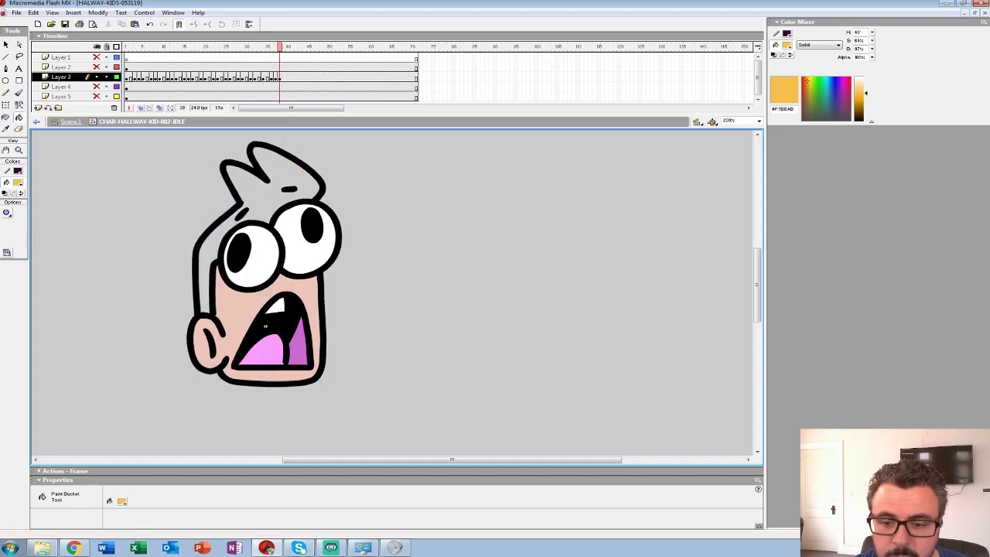
# Fill the hair with golden yellow on the frame 38 head and flip through the frames before it as a check
pyautogui.press(',')
pyautogui.press(',')
pyautogui.press(',')
pyautogui.press(',')
pyautogui.press(',')
pyautogui.press('.')
pyautogui.press('.')
pyautogui.press('.')
pyautogui.press('.')
pyautogui.press('.')
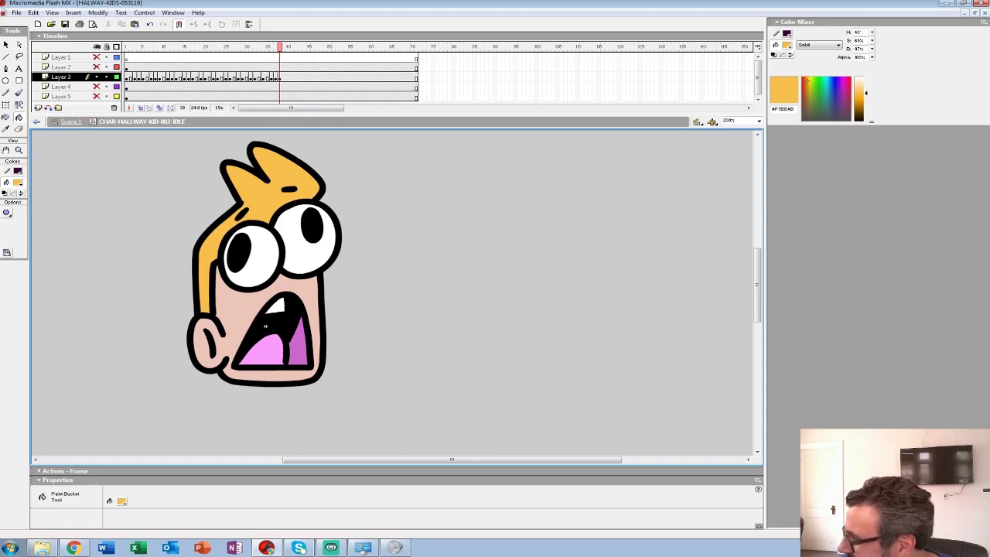
# Play the coloured head animation at 100% zoom to review the fills in motion
pyautogui.doubleClick(19, 150)
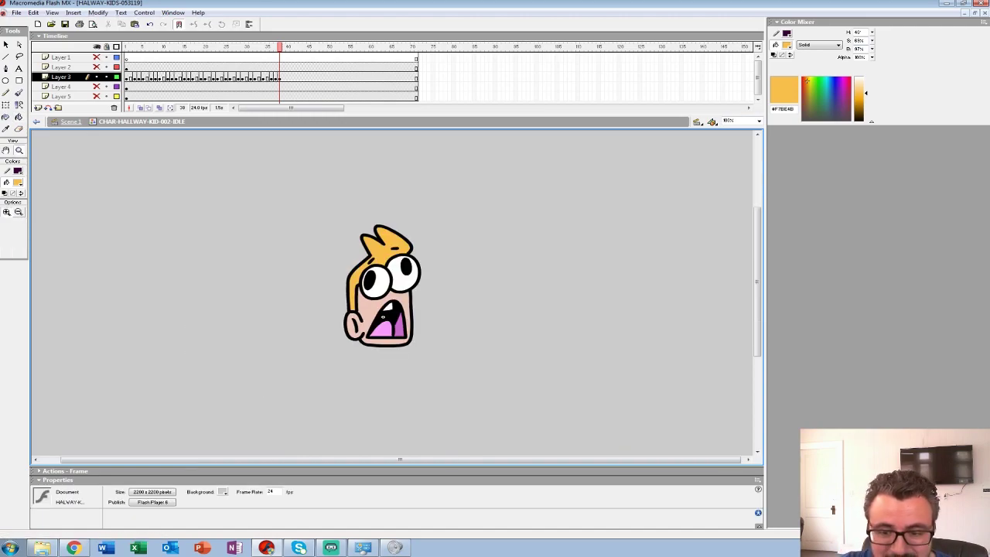
pyautogui.press('Return')
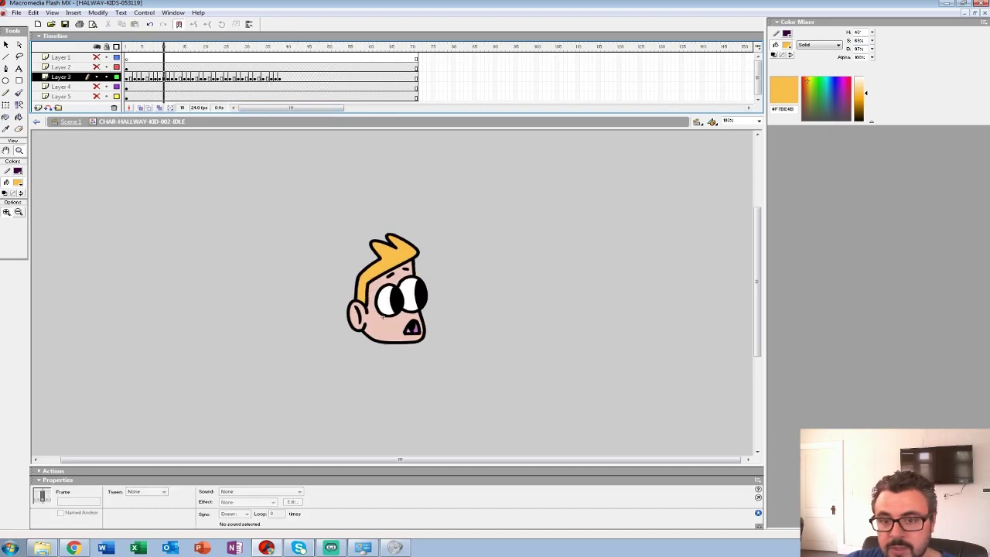
pyautogui.press('Return')
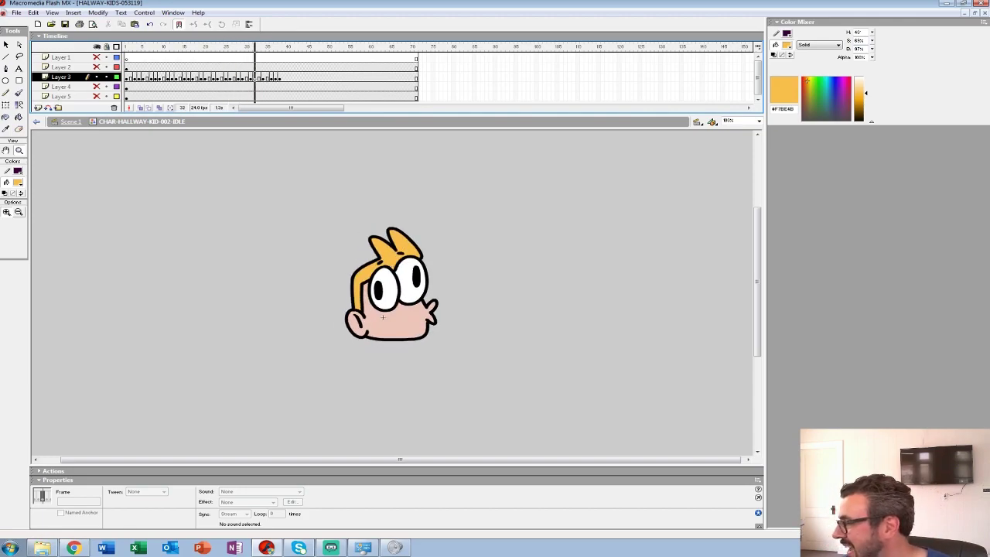
pyautogui.press('Return')
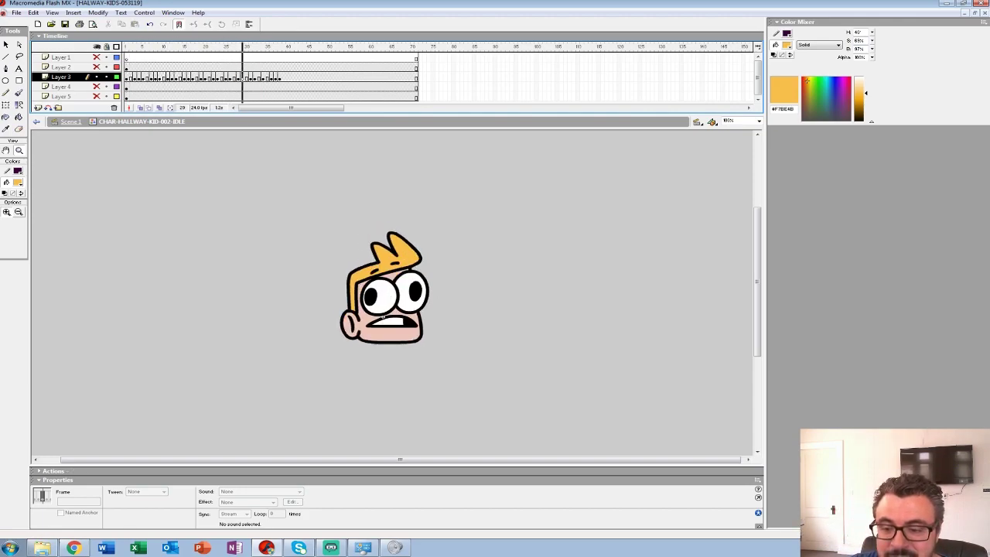
pyautogui.press('Return')
pyautogui.click(131, 77)
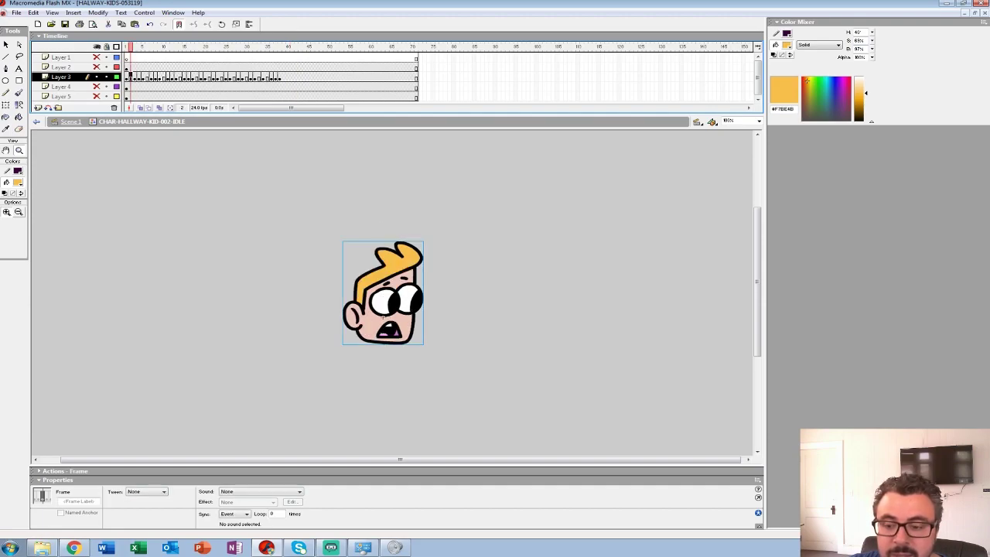
# Remove all frames after frame 38 on all five layers
pyautogui.click(283, 67)
pyautogui.click(292, 67)
pyautogui.click(292, 57)
pyautogui.moveTo(284, 57); pyautogui.dragTo(597, 96)
pyautogui.hotkey('shift', 'F5')
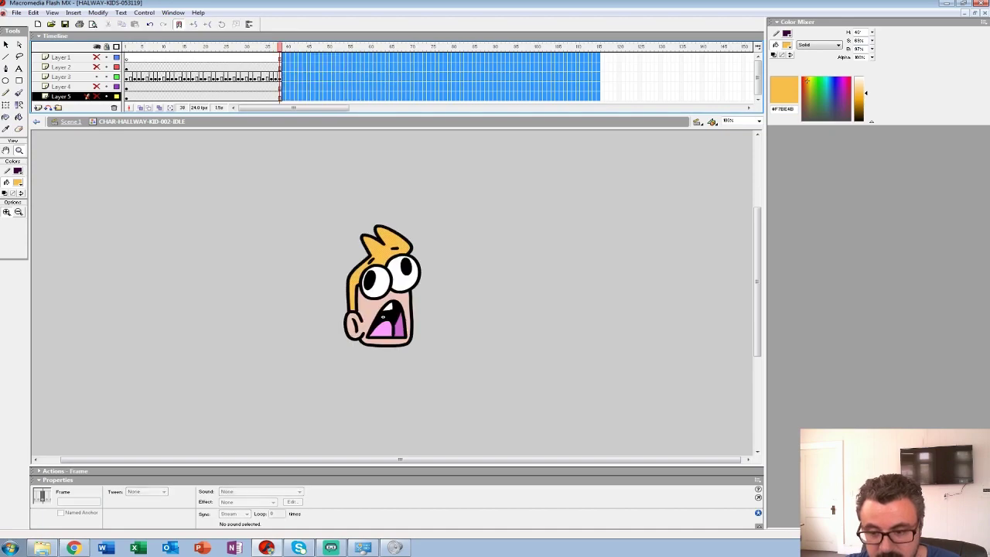
# Turn on loop playback and play the shortened head animation
pyautogui.press('Return')
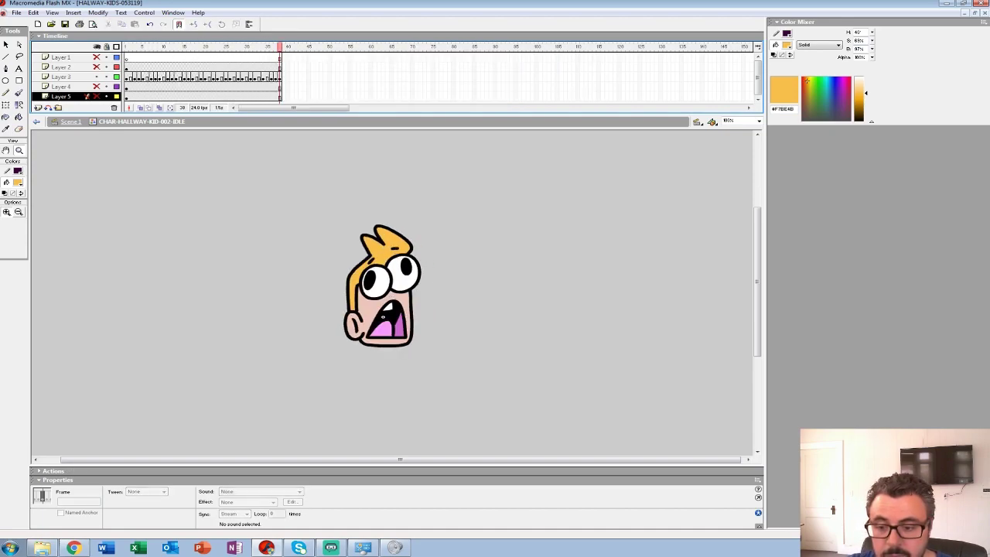
pyautogui.click(144, 13)
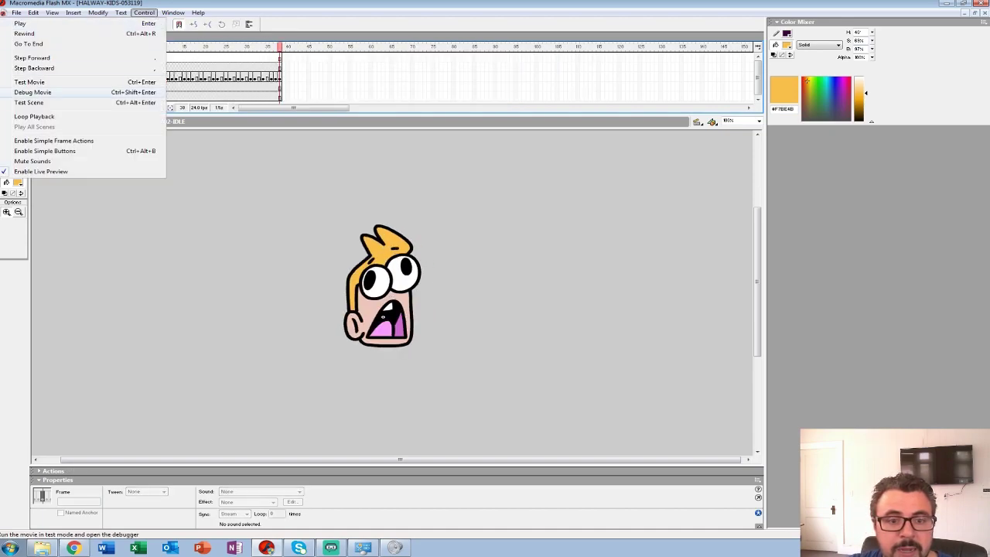
pyautogui.click(46, 117)
pyautogui.press('Return')
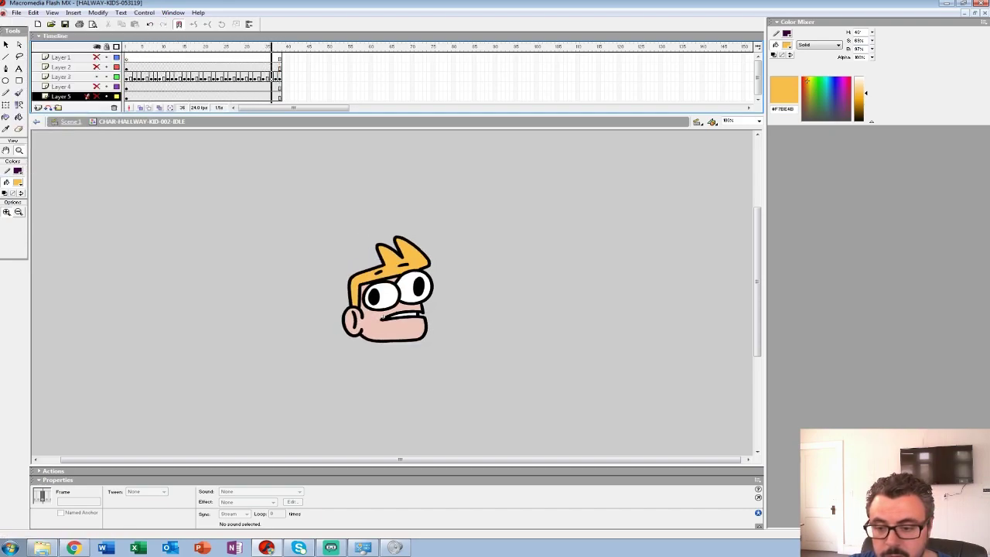
pyautogui.press('Return')
# Undo the removal of the frames after frame 38 and replay the head animation
pyautogui.hotkey('ctrl', 'z')
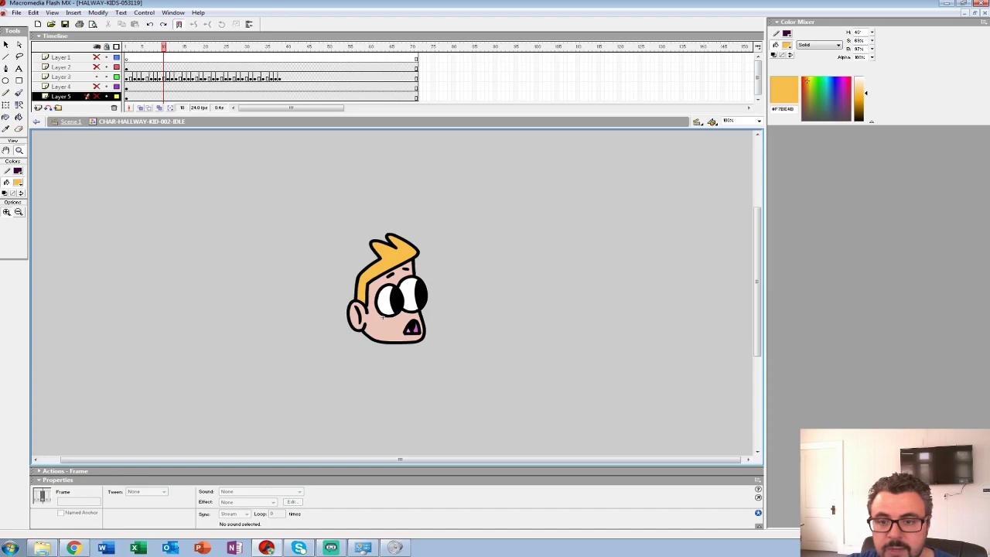
pyautogui.press('Return')
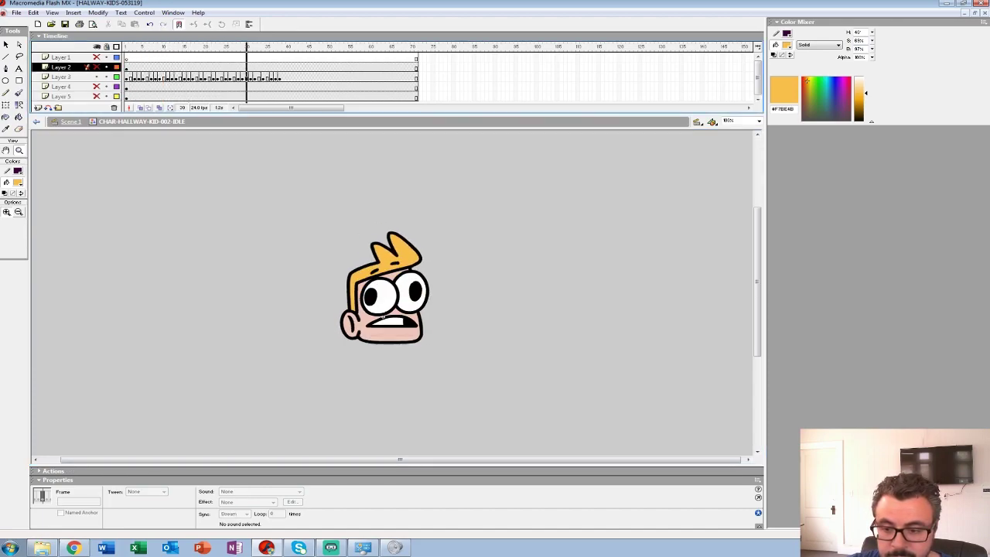
pyautogui.moveTo(314, 47); pyautogui.dragTo(130, 47)
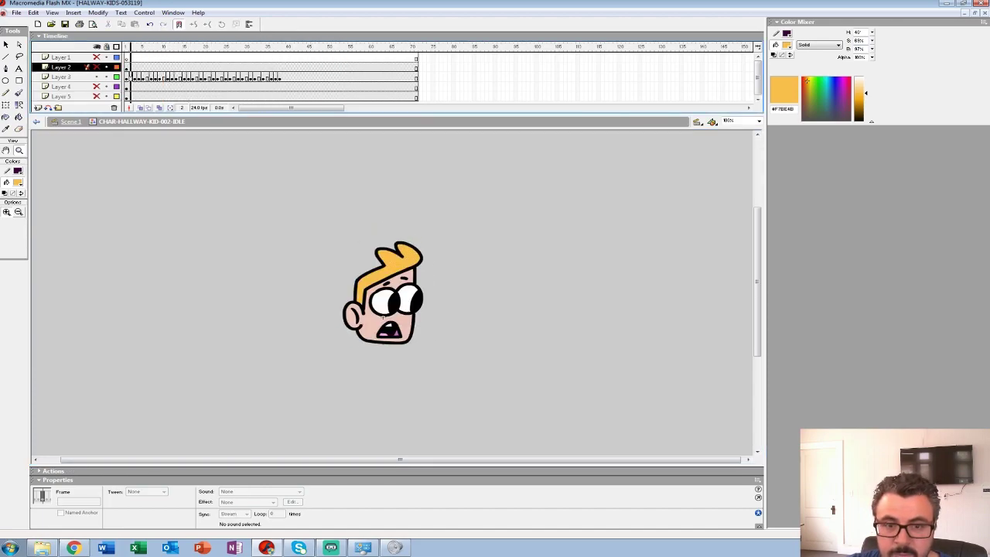
# Play the head animation once more and insert a blank keyframe at frame 41 on Layer 3
pyautogui.click(128, 77)
pyautogui.press('Return')
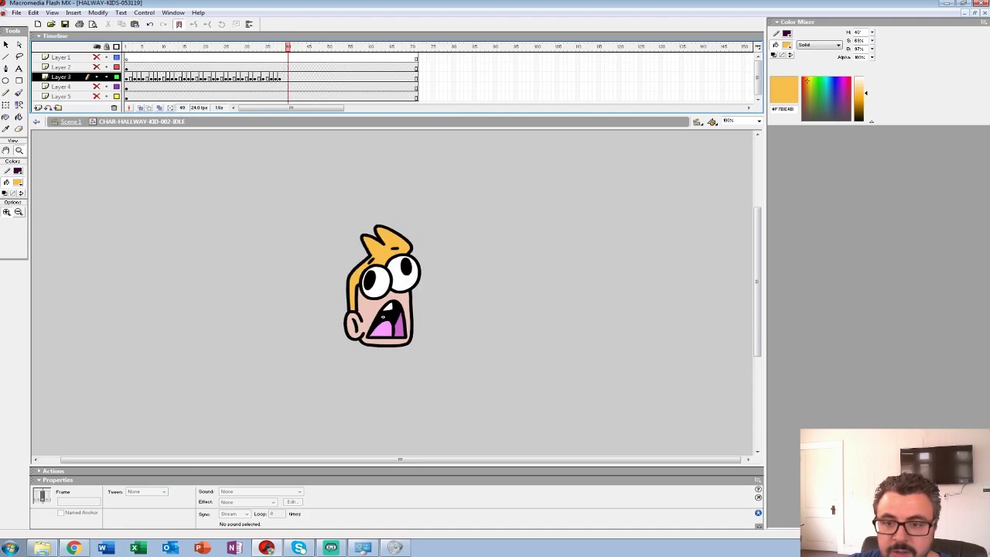
pyautogui.press('Return')
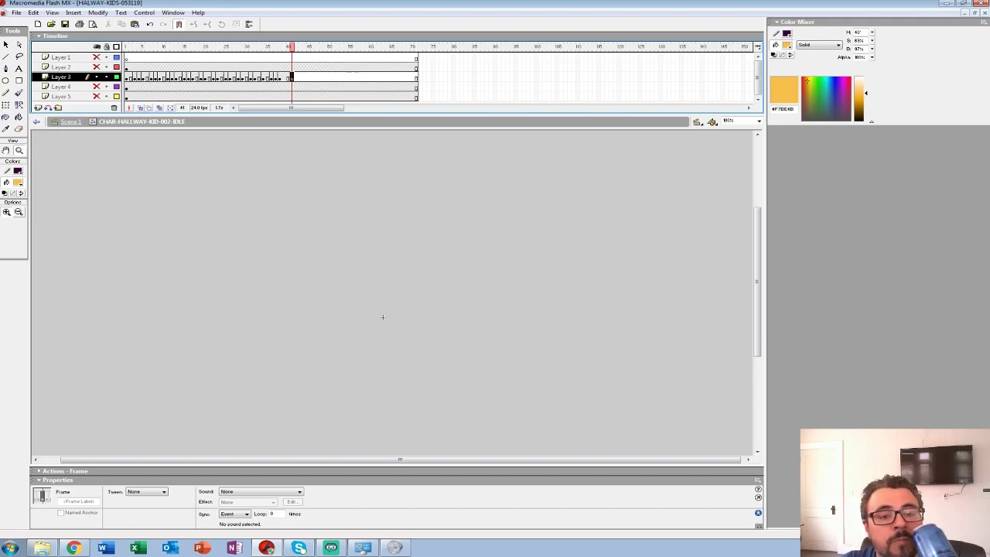
pyautogui.click(382, 316)
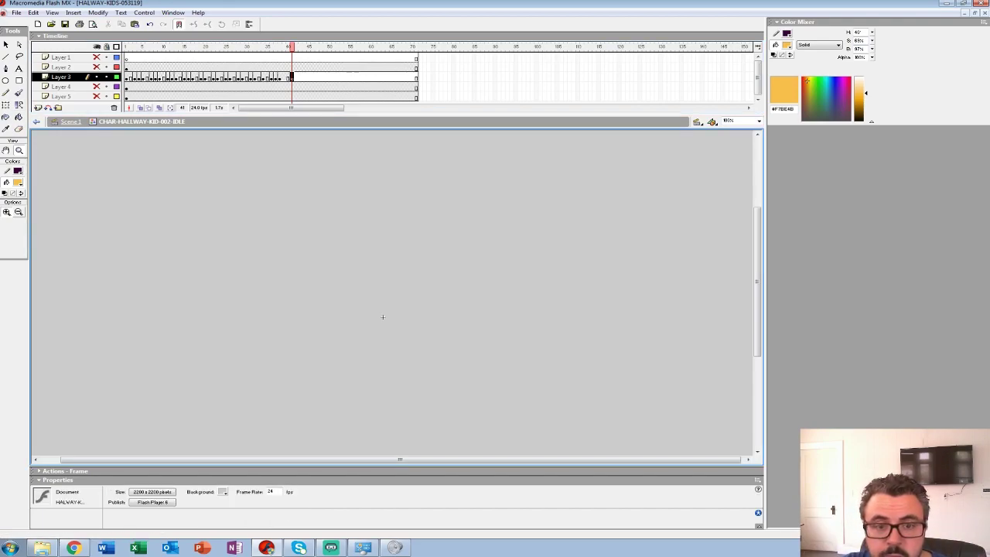
# Show the hidden layers and play the head animation together with the body
pyautogui.moveTo(96, 67); pyautogui.dragTo(97, 87)
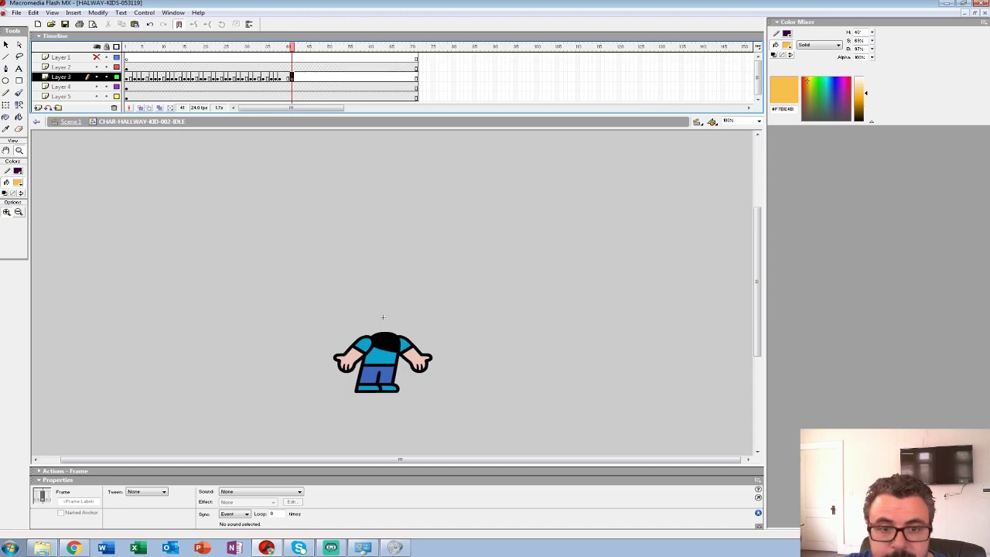
pyautogui.press('Return')
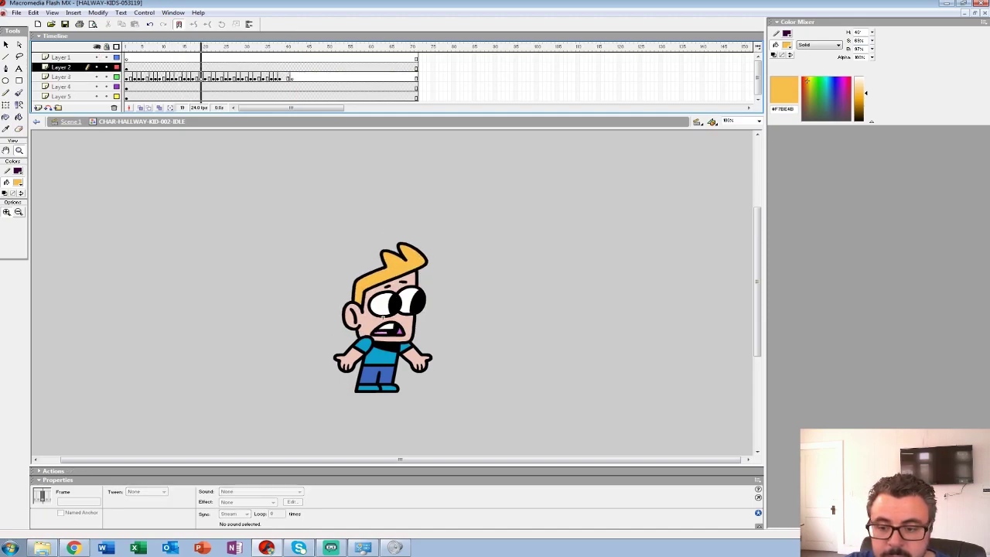
pyautogui.press('Return')
# Insert blank keyframes at frame 41 on Layer 2, Layer 4 and Layer 5
pyautogui.click(291, 47)
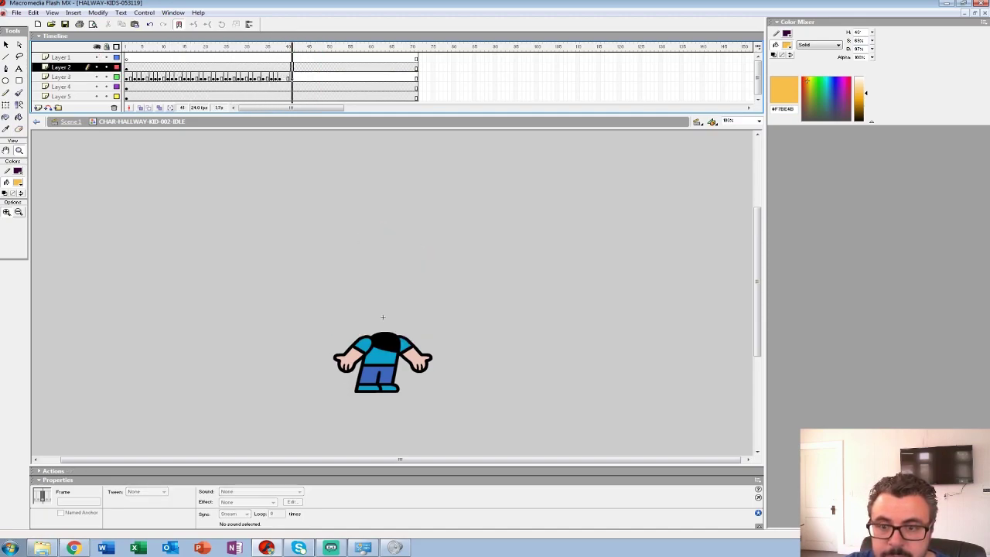
pyautogui.moveTo(291, 67); pyautogui.dragTo(291, 97)
pyautogui.press('Delete')
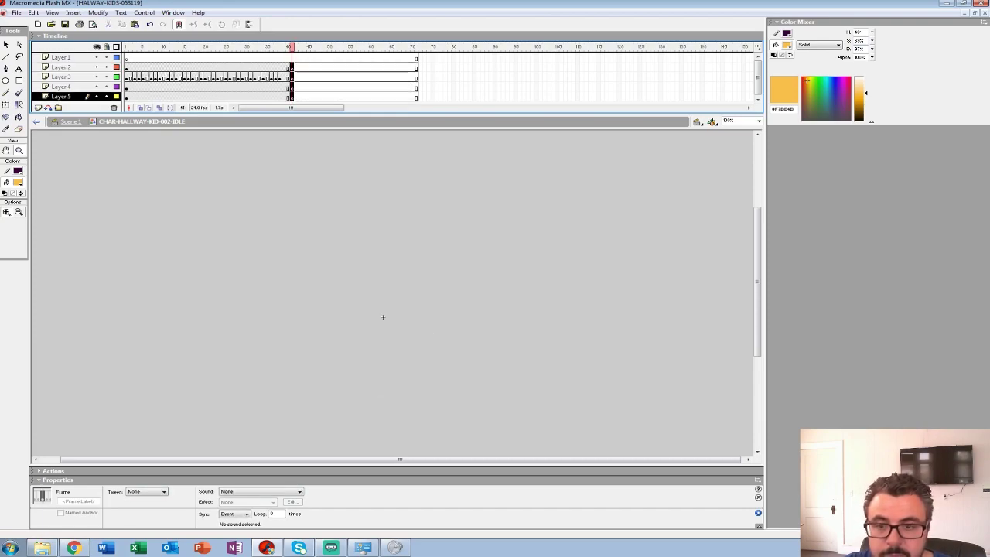
# Turn on onion skinning at frame 41 and enlarge the faint previous pose to 200%
pyautogui.click(140, 108)
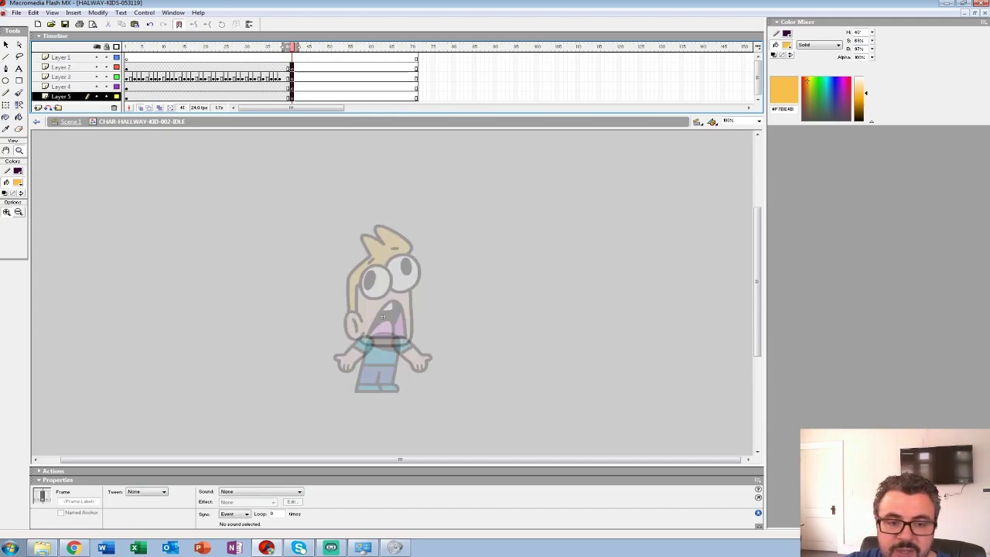
pyautogui.click(442, 291)
pyautogui.moveTo(443, 291); pyautogui.dragTo(415, 226)
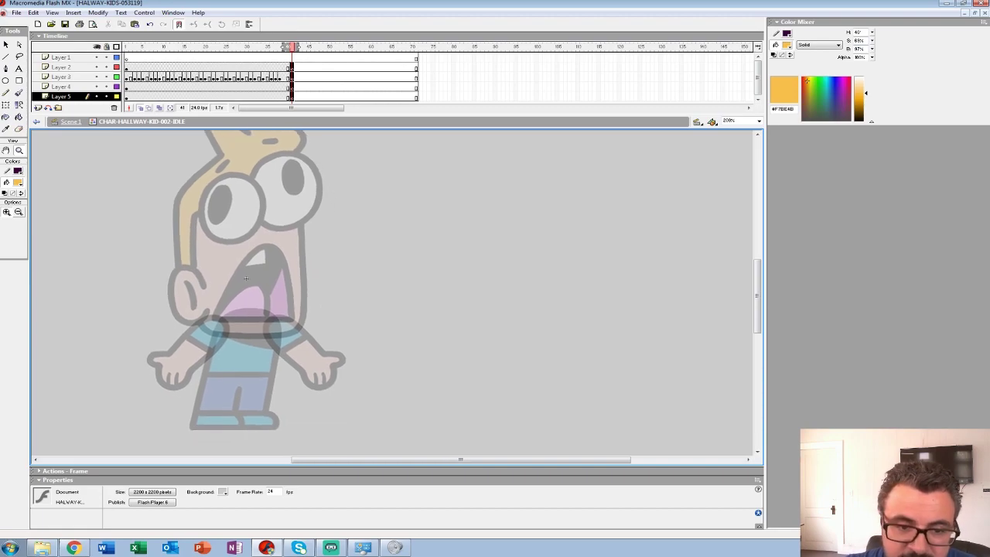
# Set up the Brush tool with a larger brush size, undoing the trial stroke drawn over the mouth
pyautogui.press('b')
pyautogui.click(12, 226)
pyautogui.click(12, 263)
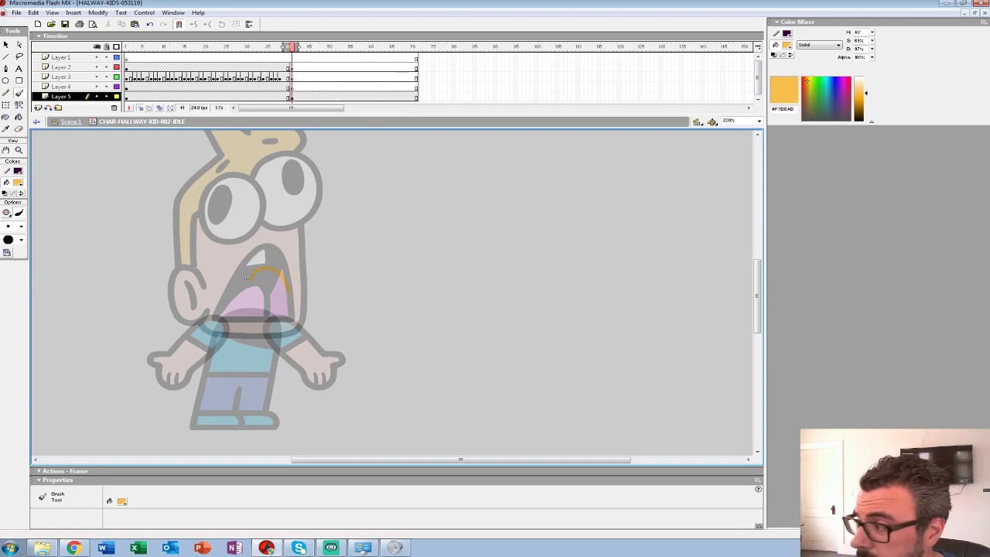
pyautogui.moveTo(246, 277); pyautogui.dragTo(200, 292)
pyautogui.click(20, 226)
pyautogui.click(12, 274)
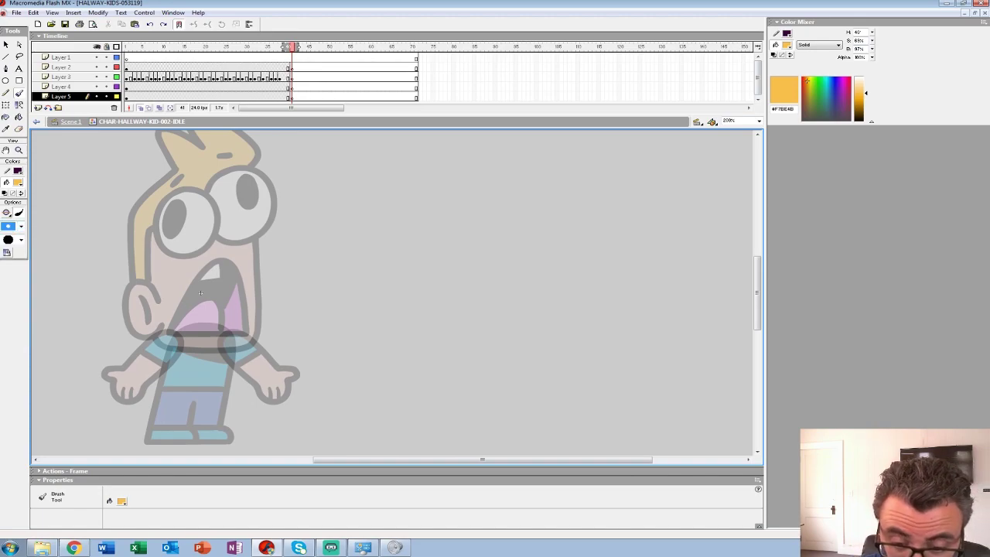
# Sketch both forearms raised with the hands covering the kid's face in rough orange strokes over the onion-skinned pose
pyautogui.moveTo(221, 308)
pyautogui.mouseDown()
pyautogui.moveTo(234, 273)
pyautogui.moveTo(253, 306)
pyautogui.moveTo(207, 318)
pyautogui.mouseUp()
pyautogui.moveTo(245, 272)
pyautogui.mouseDown()
pyautogui.moveTo(252, 348)
pyautogui.moveTo(188, 363)
pyautogui.mouseUp()
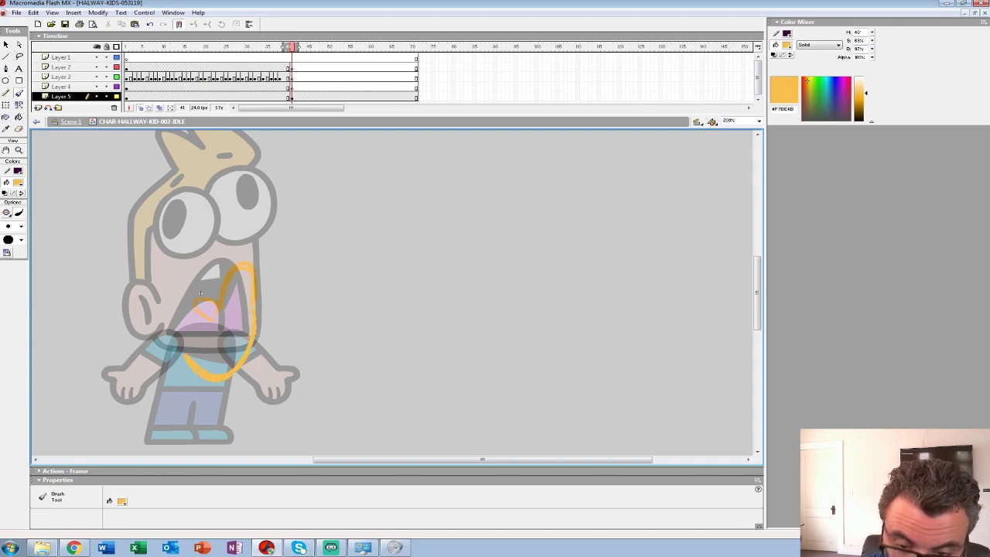
pyautogui.moveTo(195, 303); pyautogui.dragTo(194, 322)
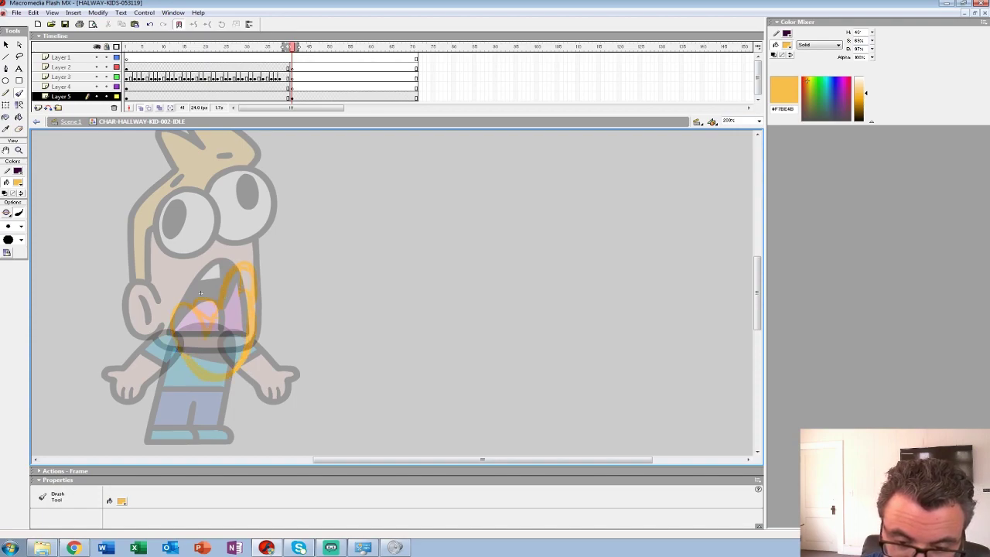
pyautogui.moveTo(284, 260)
pyautogui.mouseDown()
pyautogui.moveTo(287, 298)
pyautogui.moveTo(304, 290)
pyautogui.moveTo(285, 314)
pyautogui.moveTo(277, 371)
pyautogui.mouseUp()
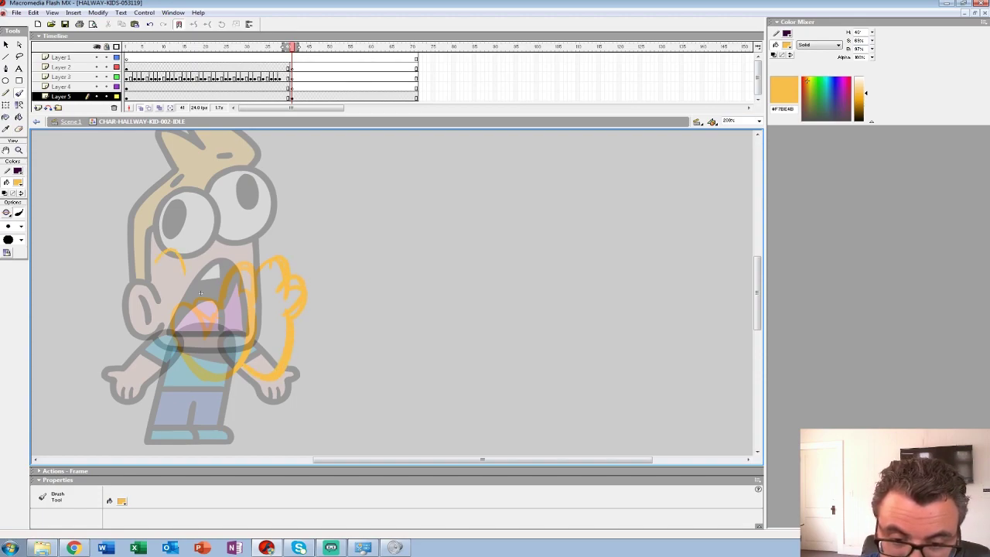
# Rough in the ear, head, brows and spiky hair above the raised hands, undoing the misplaced head stroke
pyautogui.moveTo(188, 275); pyautogui.dragTo(172, 312)
pyautogui.moveTo(190, 258); pyautogui.dragTo(223, 219)
pyautogui.hotkey('ctrl', 'z')
pyautogui.moveTo(191, 257)
pyautogui.mouseDown()
pyautogui.moveTo(297, 224)
pyautogui.moveTo(209, 187)
pyautogui.moveTo(167, 246)
pyautogui.mouseUp()
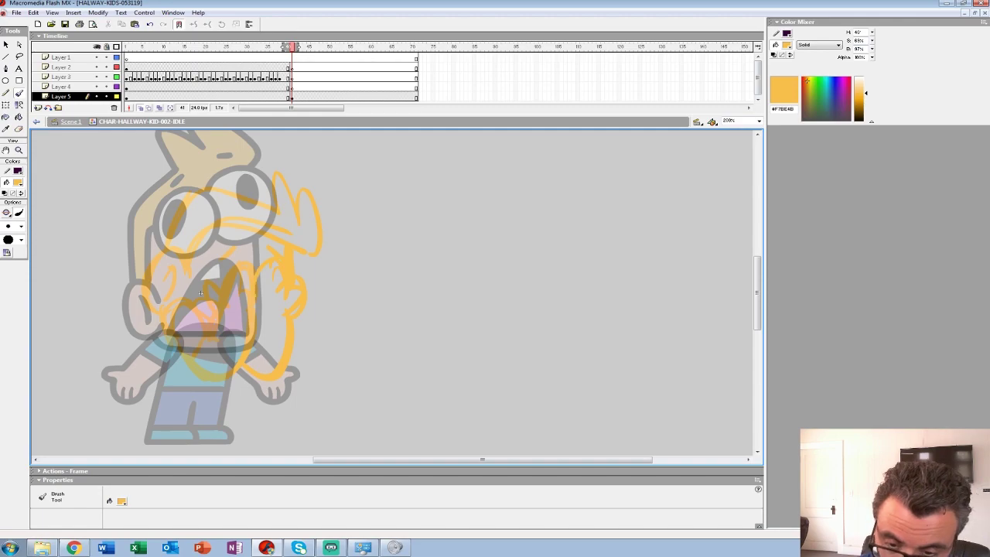
# Recolour the whole frame 41 sketch black and nudge it down and slightly left against the onion-skinned pose
pyautogui.press('F6')
pyautogui.click(18, 181)
pyautogui.click(6, 203)
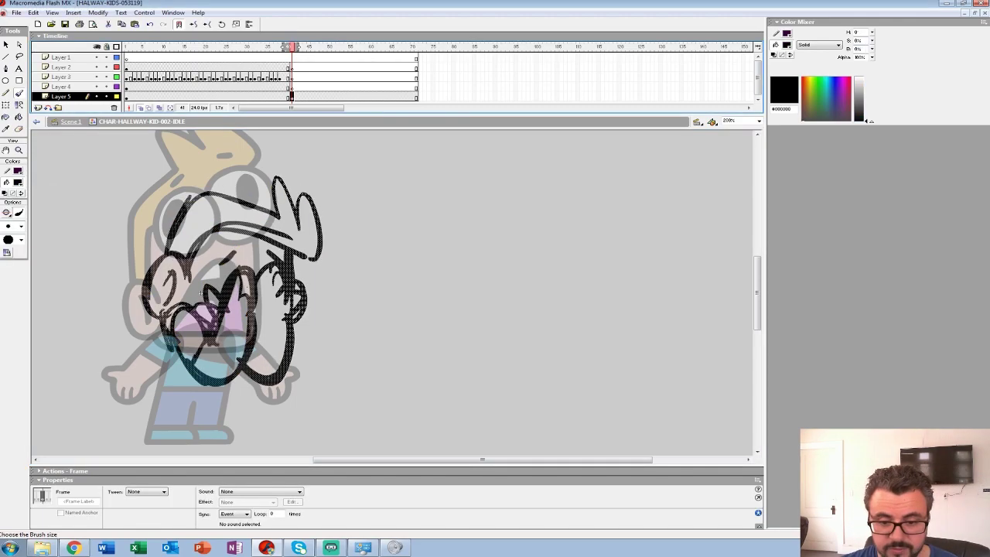
pyautogui.hotkey('shift', 'Down')
pyautogui.hotkey('shift', 'Left')
pyautogui.hotkey('shift', 'Left')
pyautogui.hotkey('shift', 'Left')
pyautogui.hotkey('shift', 'Right')
pyautogui.hotkey('shift', 'Right')
pyautogui.hotkey('shift', 'Up')
pyautogui.hotkey('shift', 'Up')
pyautogui.hotkey('shift', 'Down')
pyautogui.hotkey('shift', 'Down')
pyautogui.hotkey('shift', 'Down')
pyautogui.hotkey('shift', 'Down')
pyautogui.moveTo(159, 329)
pyautogui.mouseDown()
pyautogui.moveTo(138, 384)
pyautogui.moveTo(209, 388)
pyautogui.mouseUp()
pyautogui.hotkey('ctrl', 'z')
pyautogui.moveTo(129, 382); pyautogui.dragTo(262, 378)
pyautogui.hotkey('ctrl', 'z')
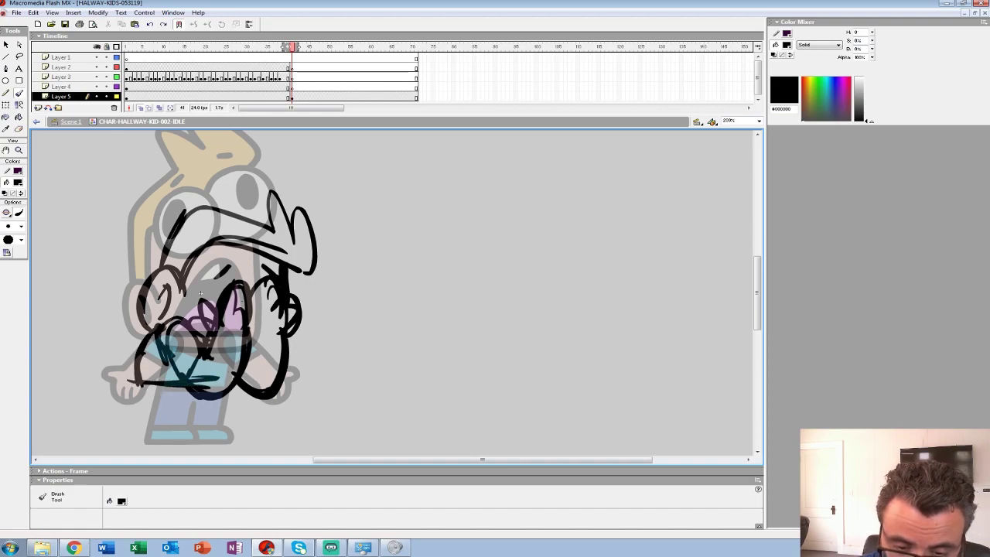
pyautogui.hotkey('ctrl', 'z')
pyautogui.hotkey('ctrl', 'z')
pyautogui.hotkey('ctrl', 'z')
pyautogui.hotkey('ctrl', 'z')
# Rough-sketch the hunched back, waistline, bent legs and feet below the arms, with horizontal guide lines across the shoes
pyautogui.moveTo(160, 329); pyautogui.dragTo(141, 374)
pyautogui.moveTo(184, 319)
pyautogui.mouseDown()
pyautogui.moveTo(145, 350)
pyautogui.moveTo(142, 380)
pyautogui.moveTo(173, 418)
pyautogui.moveTo(209, 417)
pyautogui.moveTo(211, 427)
pyautogui.mouseUp()
pyautogui.moveTo(206, 427)
pyautogui.mouseDown()
pyautogui.moveTo(167, 440)
pyautogui.moveTo(172, 427)
pyautogui.moveTo(224, 428)
pyautogui.mouseUp()
pyautogui.moveTo(247, 391)
pyautogui.mouseDown()
pyautogui.moveTo(254, 420)
pyautogui.moveTo(228, 441)
pyautogui.mouseUp()
pyautogui.moveTo(135, 387); pyautogui.dragTo(290, 378)
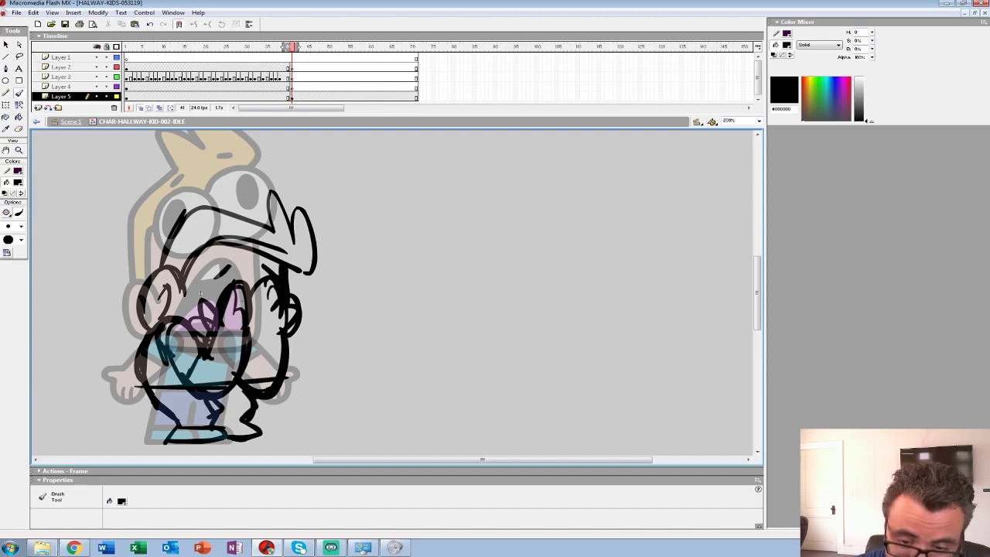
pyautogui.moveTo(255, 425); pyautogui.dragTo(225, 441)
pyautogui.moveTo(164, 423); pyautogui.dragTo(267, 424)
pyautogui.moveTo(164, 441); pyautogui.dragTo(258, 441)
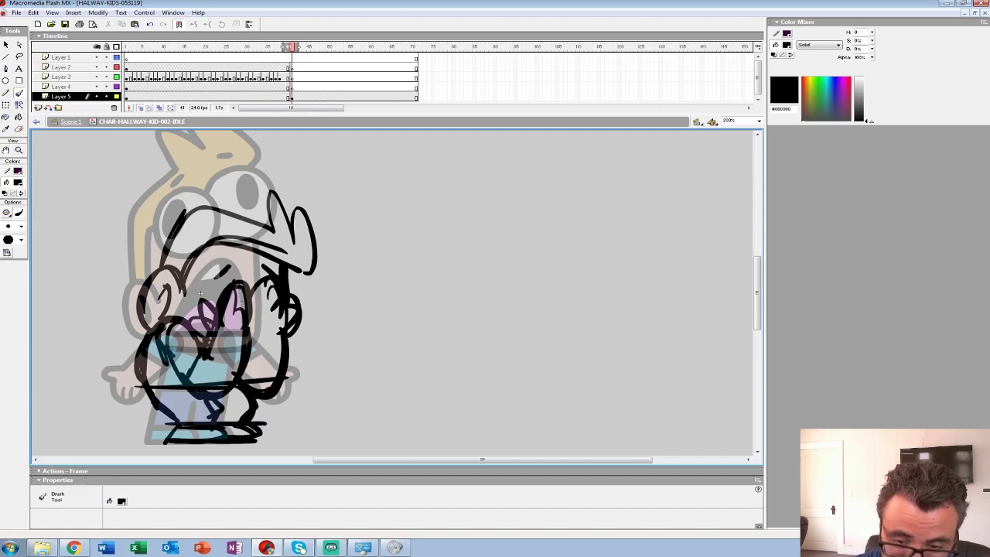
# Play the animation to review the change from the screaming head into the rough hands-over-face pose
pyautogui.click(254, 68)
pyautogui.press('Return')
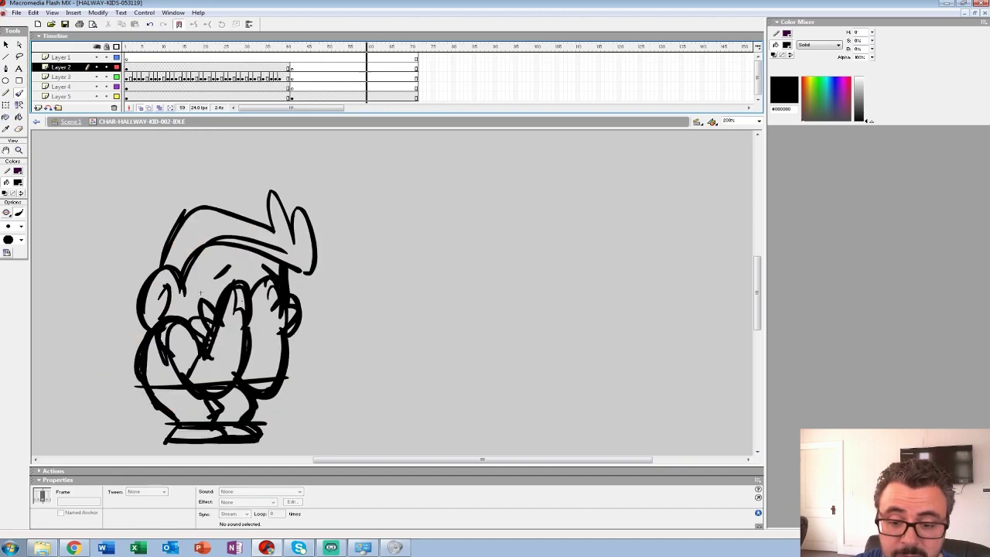
pyautogui.click(255, 77)
pyautogui.press('Return')
pyautogui.press('Return')
# Insert a blank keyframe at frame 42 on Layer 5 and recolour the frame 41 rough sketch red (#FF0000)
pyautogui.click(300, 97)
pyautogui.press('F7')
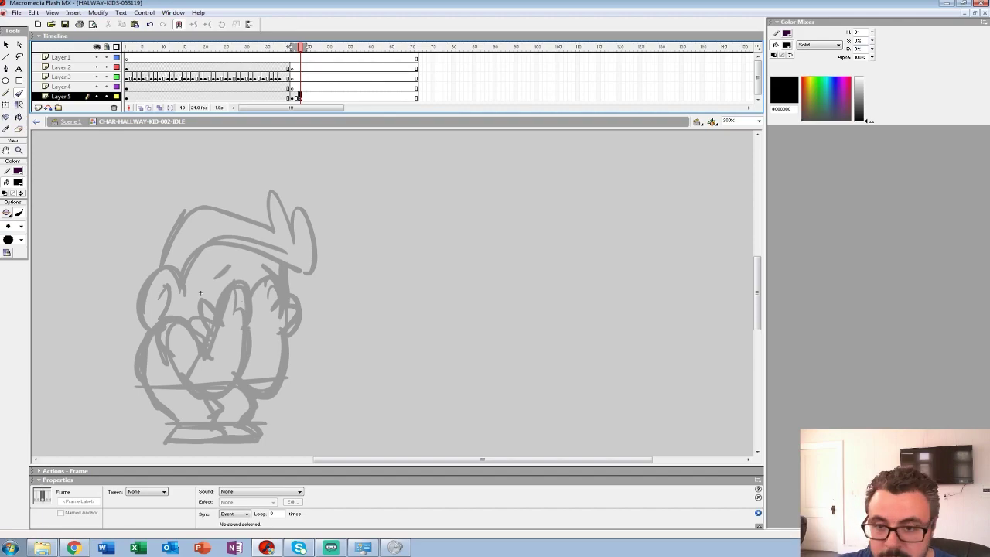
pyautogui.press(',')
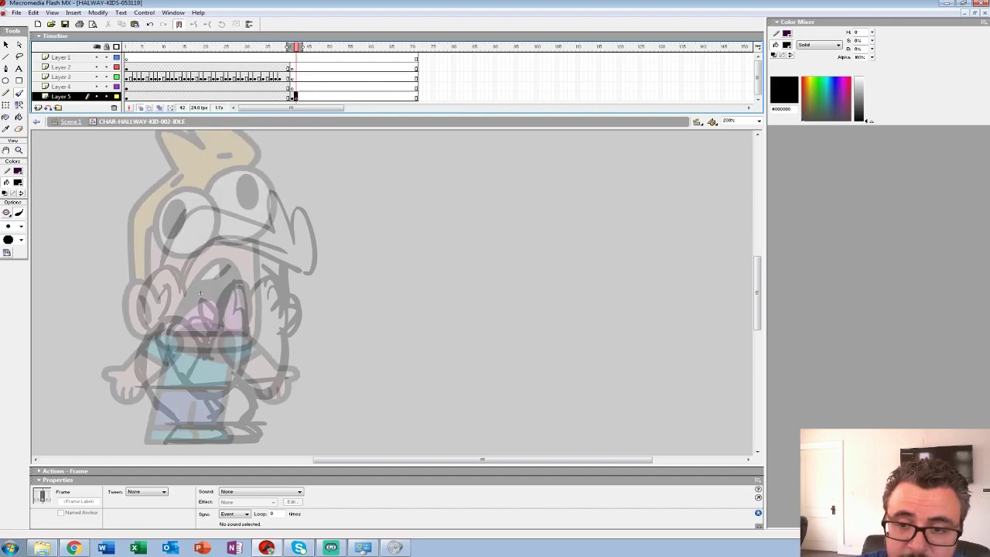
pyautogui.press(',')
pyautogui.click(18, 183)
pyautogui.click(9, 233)
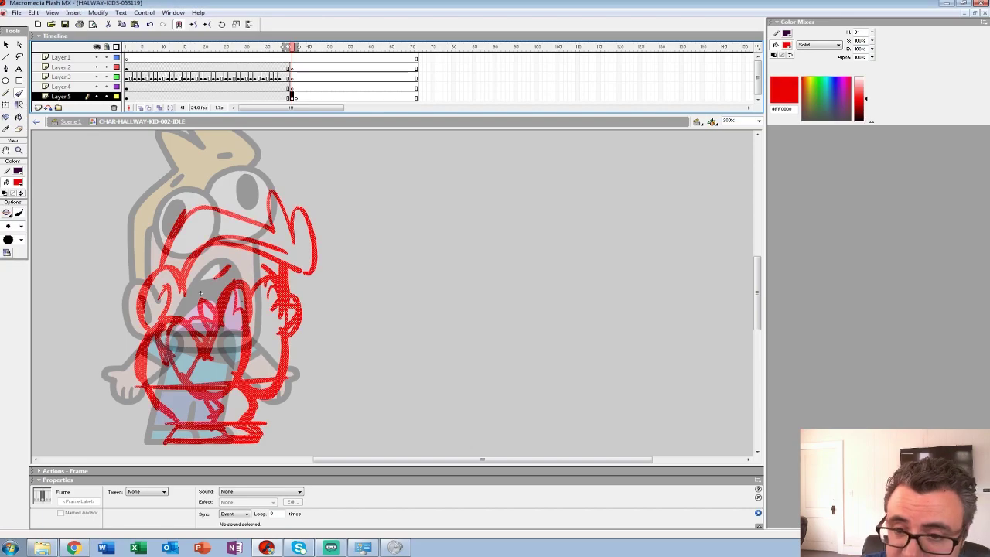
# Set up the Brush tool at frame 42 with a different brush size and blue fill #0000FF, undoing the trial stroke
pyautogui.press('.')
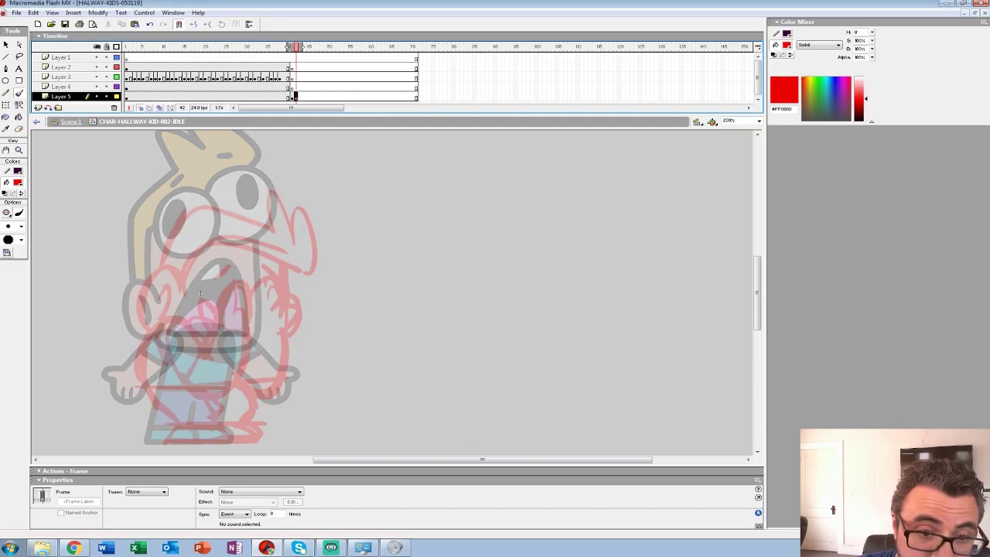
pyautogui.click(19, 149)
pyautogui.click(19, 93)
pyautogui.click(21, 226)
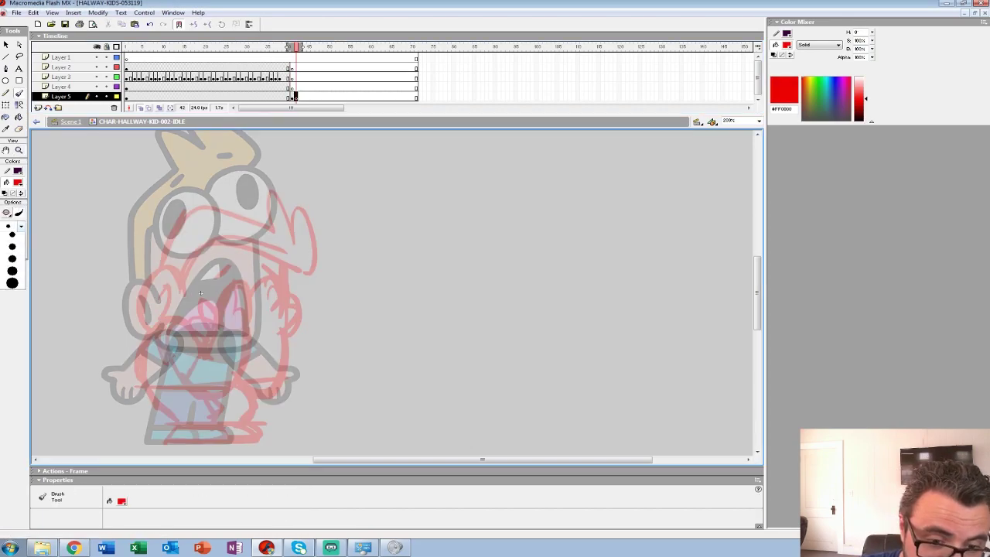
pyautogui.click(13, 263)
pyautogui.click(18, 183)
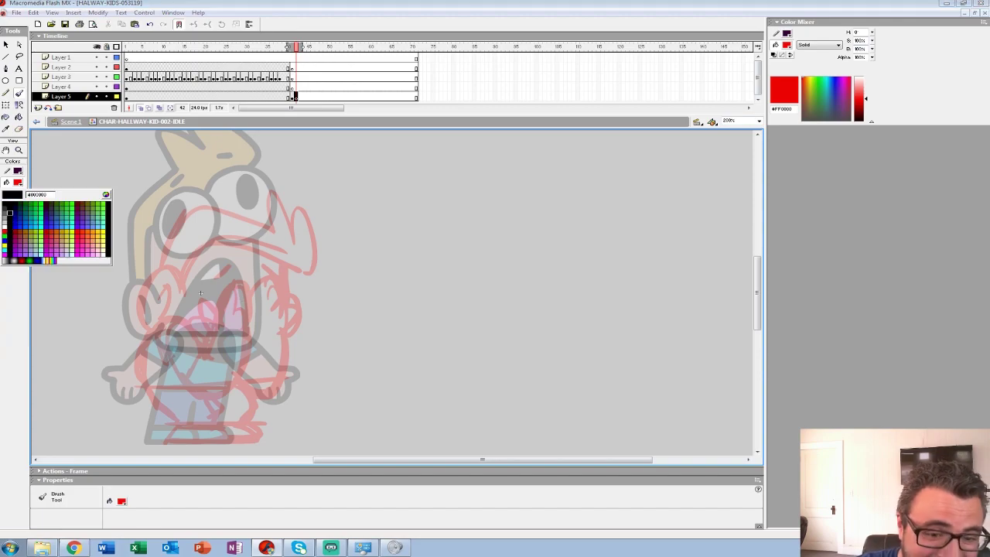
pyautogui.click(4, 242)
pyautogui.moveTo(203, 364)
pyautogui.mouseDown()
pyautogui.moveTo(203, 331)
pyautogui.moveTo(237, 286)
pyautogui.moveTo(245, 375)
pyautogui.moveTo(194, 396)
pyautogui.moveTo(210, 313)
pyautogui.moveTo(204, 365)
pyautogui.mouseUp()
pyautogui.hotkey('ctrl', 'z')
pyautogui.hotkey('ctrl', 'z')
# Draw clean blue lines for the shoulder, both raised forearms and the hands with fingers, tracing the red rough
pyautogui.moveTo(218, 315)
pyautogui.mouseDown()
pyautogui.moveTo(233, 284)
pyautogui.moveTo(246, 368)
pyautogui.moveTo(195, 395)
pyautogui.moveTo(171, 368)
pyautogui.moveTo(168, 317)
pyautogui.moveTo(158, 406)
pyautogui.mouseUp()
pyautogui.moveTo(175, 373)
pyautogui.mouseDown()
pyautogui.moveTo(158, 331)
pyautogui.moveTo(183, 382)
pyautogui.moveTo(189, 359)
pyautogui.mouseUp()
pyautogui.hotkey('ctrl', 'z')
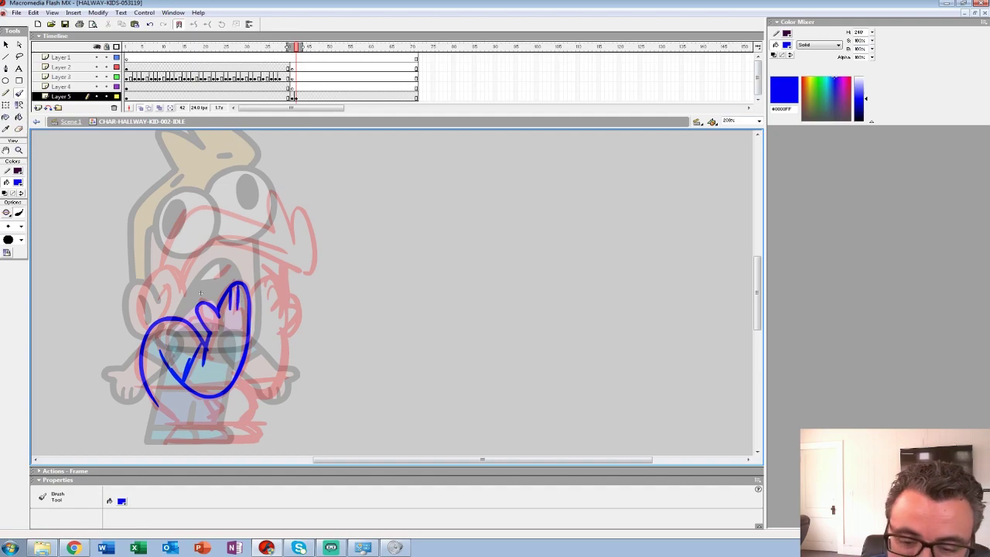
pyautogui.moveTo(250, 293)
pyautogui.mouseDown()
pyautogui.moveTo(280, 288)
pyautogui.moveTo(282, 300)
pyautogui.moveTo(252, 292)
pyautogui.moveTo(279, 286)
pyautogui.moveTo(287, 341)
pyautogui.moveTo(236, 391)
pyautogui.mouseUp()
pyautogui.hotkey('ctrl', 'z')
pyautogui.moveTo(288, 349); pyautogui.dragTo(249, 393)
pyautogui.moveTo(260, 306); pyautogui.dragTo(270, 300)
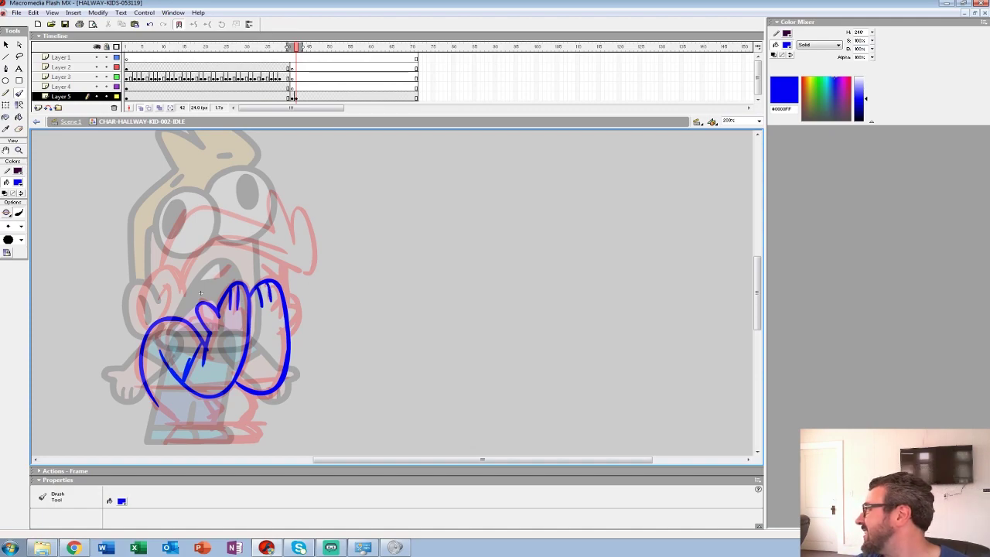
# Draw clean blue lines for the ears, hair, brows and side of the face around the hands, redoing the misdrawn hairline
pyautogui.moveTo(287, 317); pyautogui.dragTo(295, 294)
pyautogui.moveTo(186, 296)
pyautogui.mouseDown()
pyautogui.moveTo(143, 288)
pyautogui.moveTo(139, 323)
pyautogui.mouseUp()
pyautogui.moveTo(164, 280)
pyautogui.mouseDown()
pyautogui.moveTo(167, 313)
pyautogui.moveTo(248, 252)
pyautogui.moveTo(311, 263)
pyautogui.mouseUp()
pyautogui.hotkey('ctrl', 'z')
pyautogui.moveTo(186, 293)
pyautogui.mouseDown()
pyautogui.moveTo(227, 243)
pyautogui.moveTo(309, 270)
pyautogui.moveTo(299, 200)
pyautogui.moveTo(294, 244)
pyautogui.mouseUp()
pyautogui.moveTo(291, 232)
pyautogui.mouseDown()
pyautogui.moveTo(275, 188)
pyautogui.moveTo(164, 262)
pyautogui.mouseUp()
pyautogui.moveTo(281, 265); pyautogui.dragTo(286, 300)
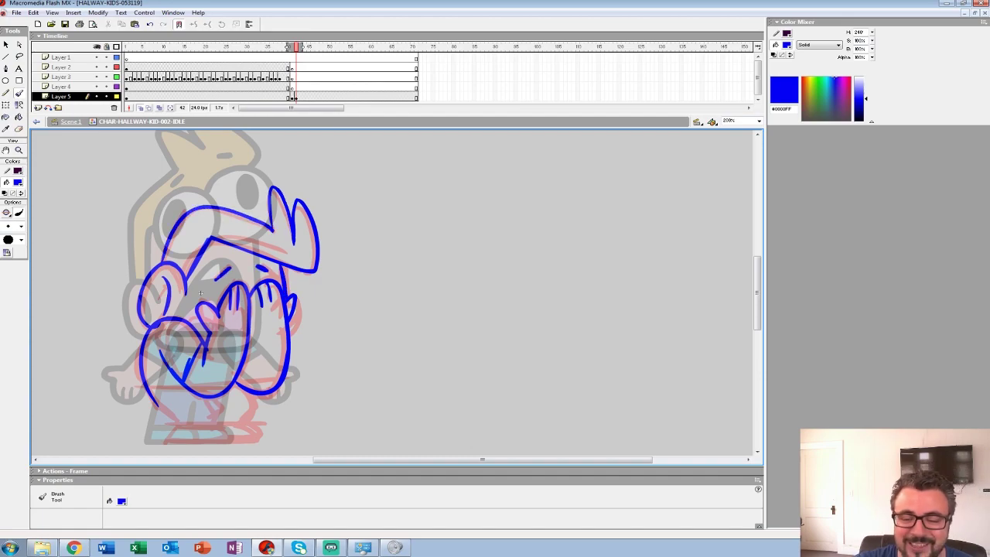
# Draw clean blue lines for the shirt hem, bent legs and both shoes under the crouching body
pyautogui.moveTo(151, 392)
pyautogui.mouseDown()
pyautogui.moveTo(172, 418)
pyautogui.moveTo(162, 442)
pyautogui.moveTo(263, 441)
pyautogui.moveTo(170, 425)
pyautogui.mouseUp()
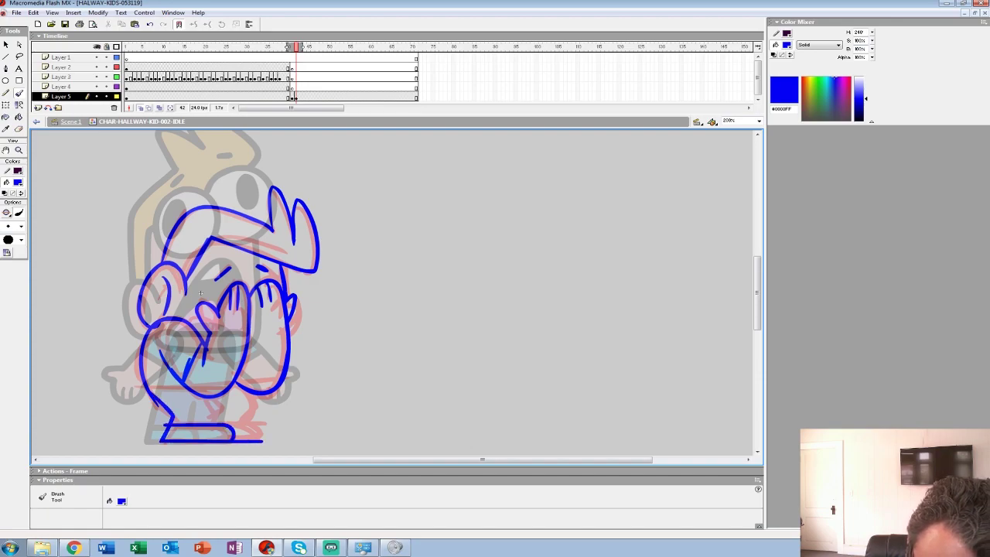
pyautogui.moveTo(262, 442); pyautogui.dragTo(228, 423)
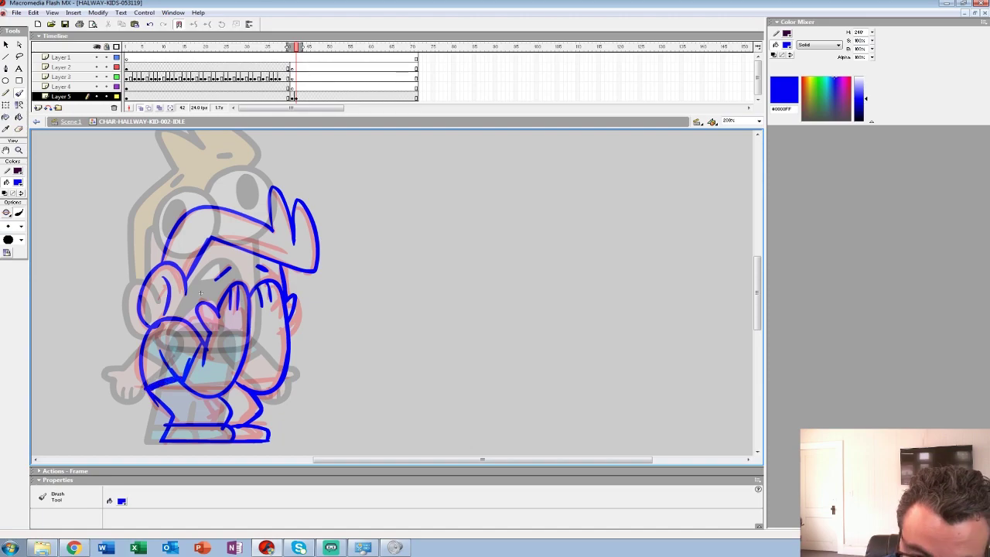
# Move the blue drawing's keyframe on Layer 5 from frame 42 to frame 41, replacing the red rough sketch
pyautogui.moveTo(200, 292); pyautogui.dragTo(189, 311)
pyautogui.click(296, 98)
pyautogui.moveTo(296, 97); pyautogui.dragTo(292, 97)
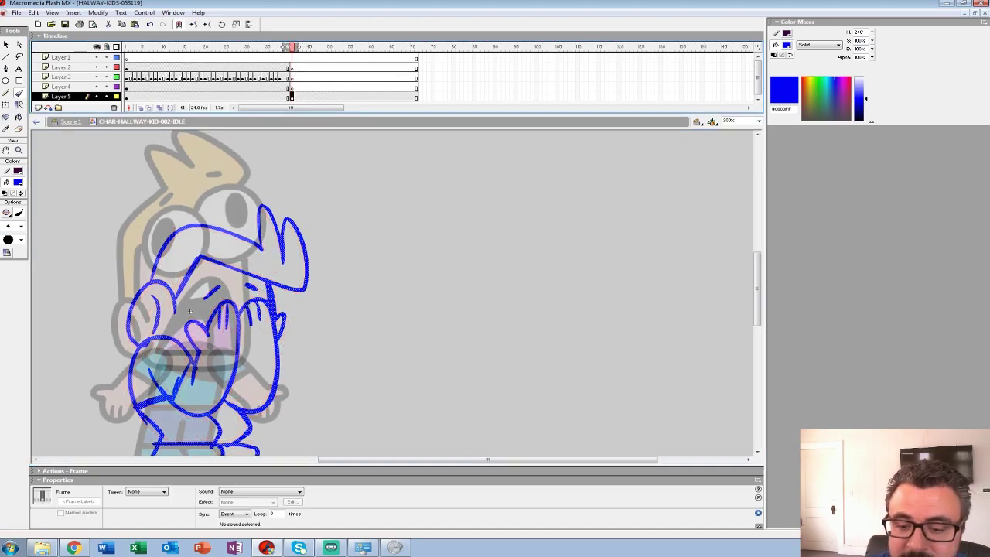
# Play the animation from frame 27 to review the cut to the blue pose, ending at frame 42 on Layer 5
pyautogui.click(234, 87)
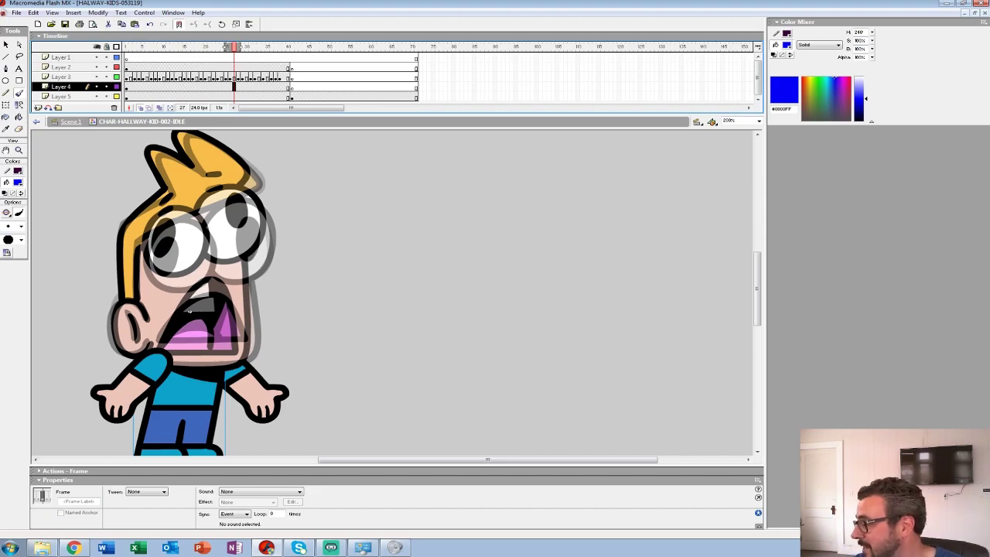
pyautogui.press('Return')
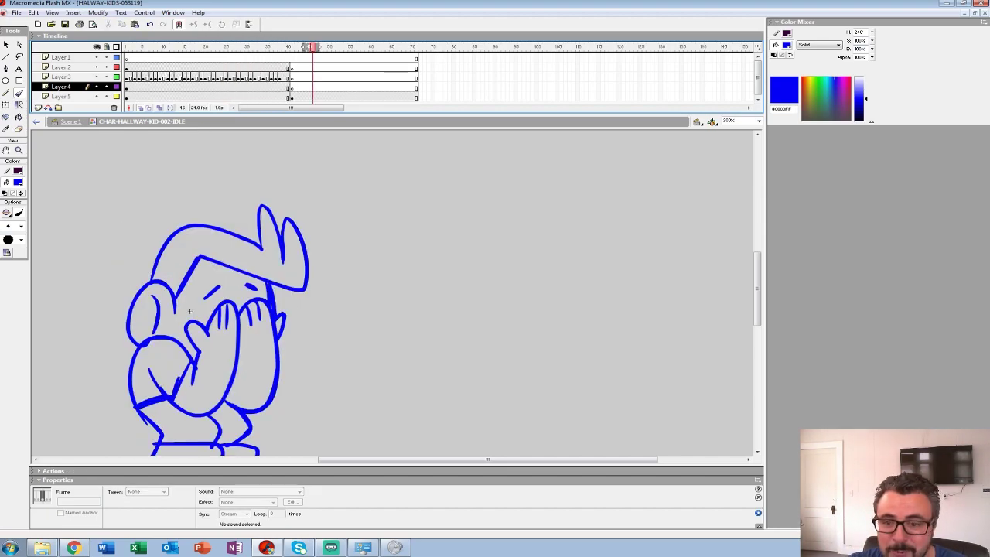
pyautogui.click(295, 97)
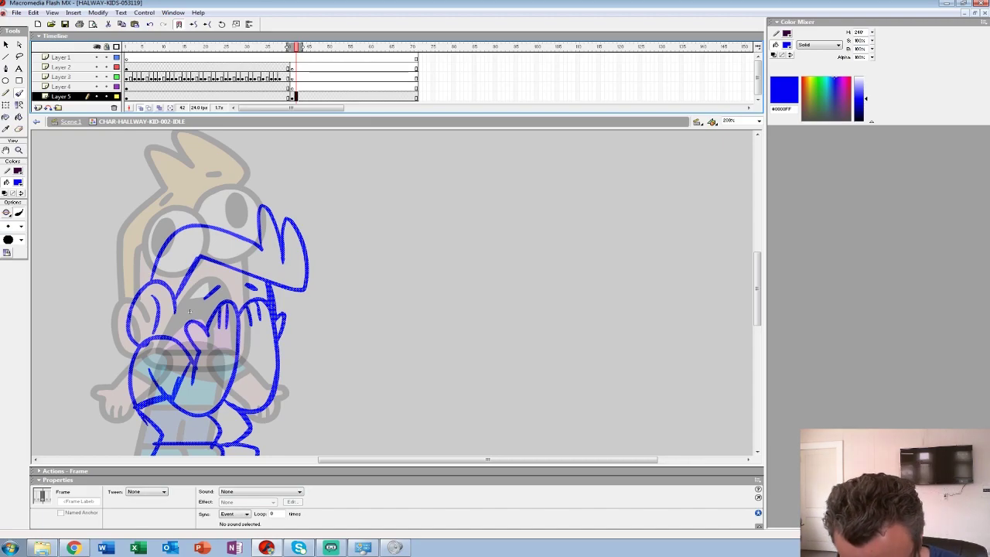
# Insert a blank keyframe at frame 42 of Layer 5 and set the Brush tool to a black fill and a large brush size
pyautogui.press('F7')
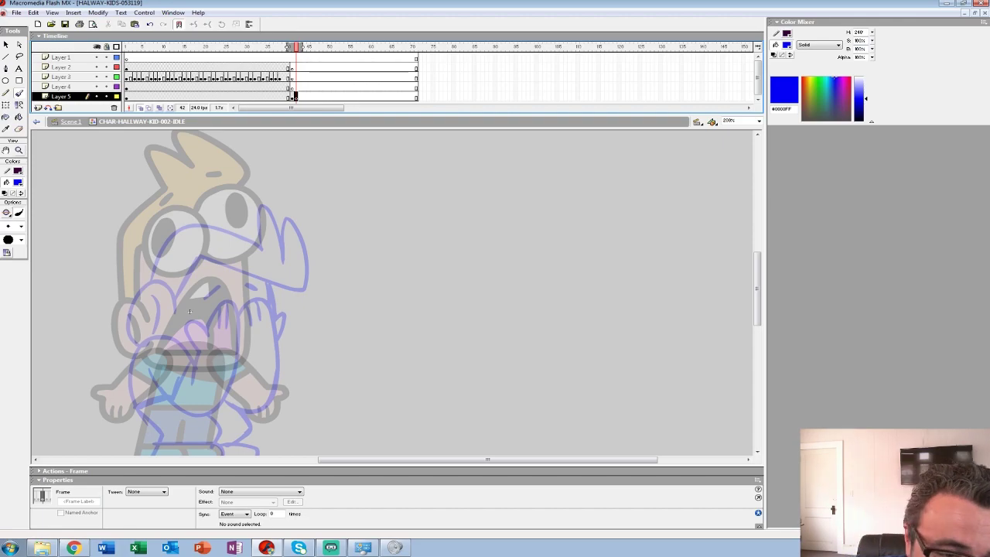
pyautogui.hotkey('ctrl', 'space')
pyautogui.click(263, 363)
pyautogui.moveTo(263, 363); pyautogui.dragTo(308, 356)
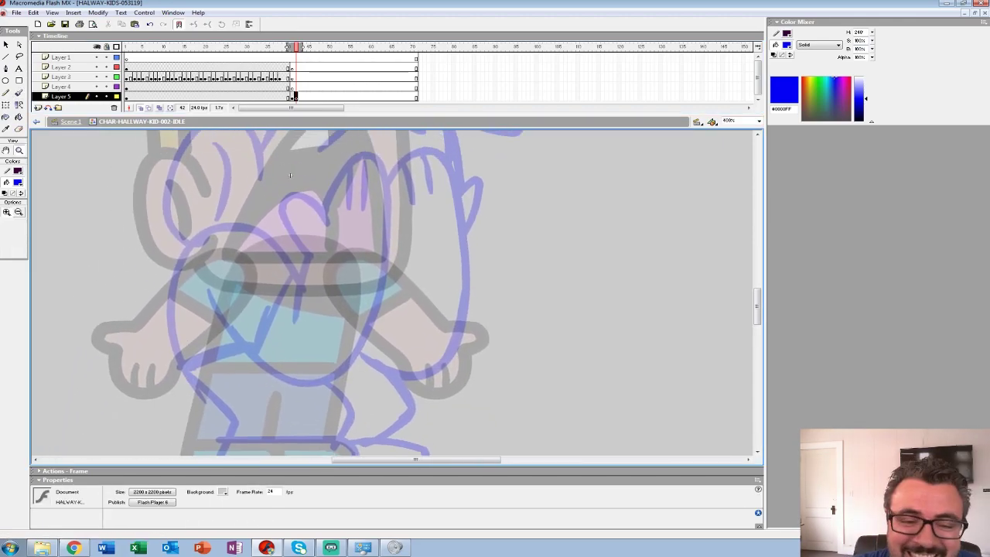
pyautogui.click(18, 182)
pyautogui.click(4, 206)
pyautogui.click(18, 92)
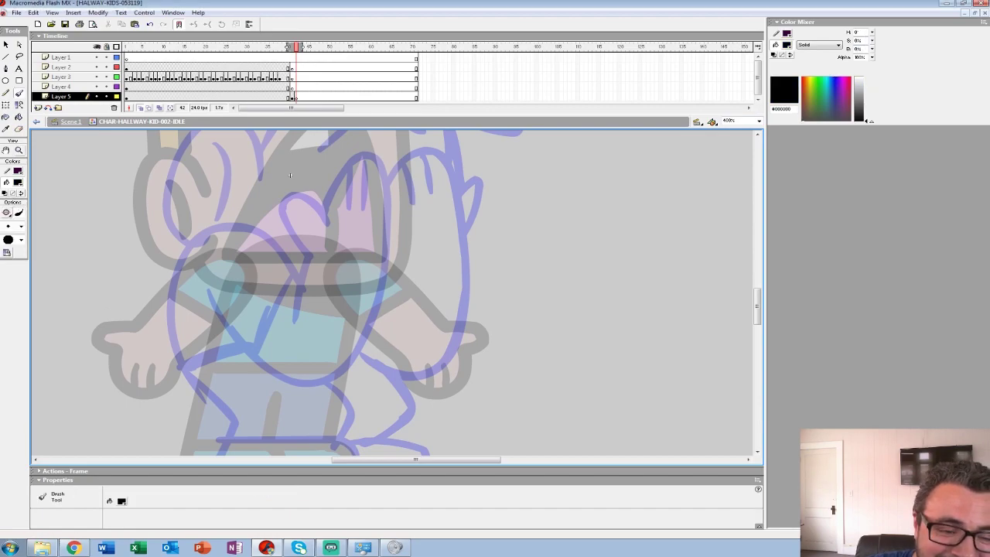
pyautogui.click(21, 226)
pyautogui.click(12, 335)
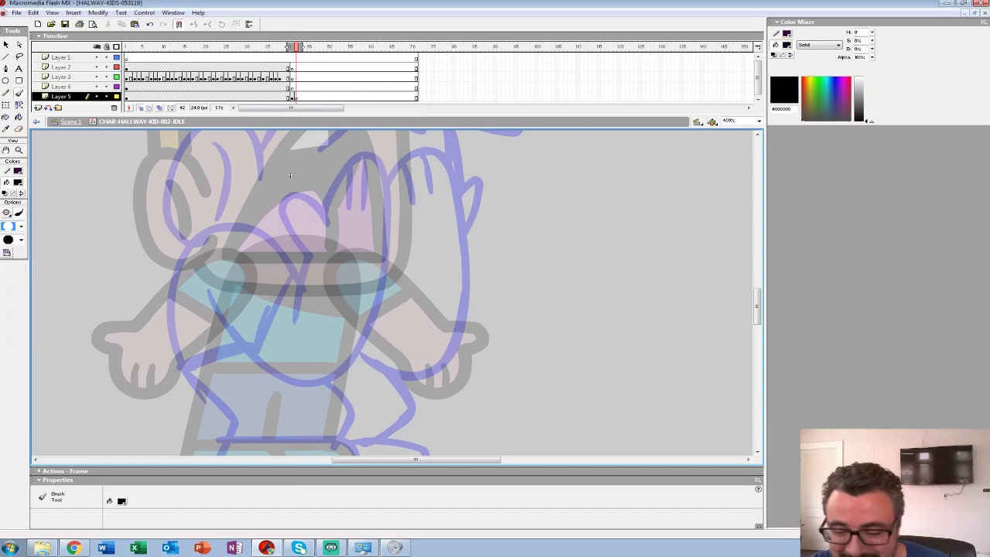
# Ink the near hand, arm, back and base of the foot in black over the onion-skinned blue sketch
pyautogui.moveTo(322, 211)
pyautogui.mouseDown()
pyautogui.moveTo(355, 162)
pyautogui.moveTo(374, 159)
pyautogui.moveTo(388, 181)
pyautogui.moveTo(381, 286)
pyautogui.moveTo(350, 366)
pyautogui.moveTo(297, 382)
pyautogui.moveTo(256, 357)
pyautogui.moveTo(207, 295)
pyautogui.mouseUp()
pyautogui.moveTo(323, 210)
pyautogui.mouseDown()
pyautogui.moveTo(292, 195)
pyautogui.moveTo(281, 218)
pyautogui.moveTo(311, 259)
pyautogui.moveTo(288, 334)
pyautogui.mouseUp()
pyautogui.moveTo(348, 173)
pyautogui.mouseDown()
pyautogui.moveTo(344, 212)
pyautogui.moveTo(369, 203)
pyautogui.mouseUp()
pyautogui.moveTo(303, 280)
pyautogui.mouseDown()
pyautogui.moveTo(250, 223)
pyautogui.moveTo(171, 263)
pyautogui.moveTo(165, 352)
pyautogui.moveTo(236, 421)
pyautogui.moveTo(281, 375)
pyautogui.mouseUp()
pyautogui.hotkey('ctrl', 'z')
pyautogui.moveTo(345, 233)
pyautogui.mouseDown()
pyautogui.moveTo(278, 182)
pyautogui.moveTo(210, 236)
pyautogui.moveTo(278, 409)
pyautogui.moveTo(334, 220)
pyautogui.moveTo(263, 182)
pyautogui.moveTo(210, 263)
pyautogui.moveTo(283, 386)
pyautogui.moveTo(251, 432)
pyautogui.moveTo(466, 432)
pyautogui.mouseUp()
pyautogui.hotkey('ctrl', 'z')
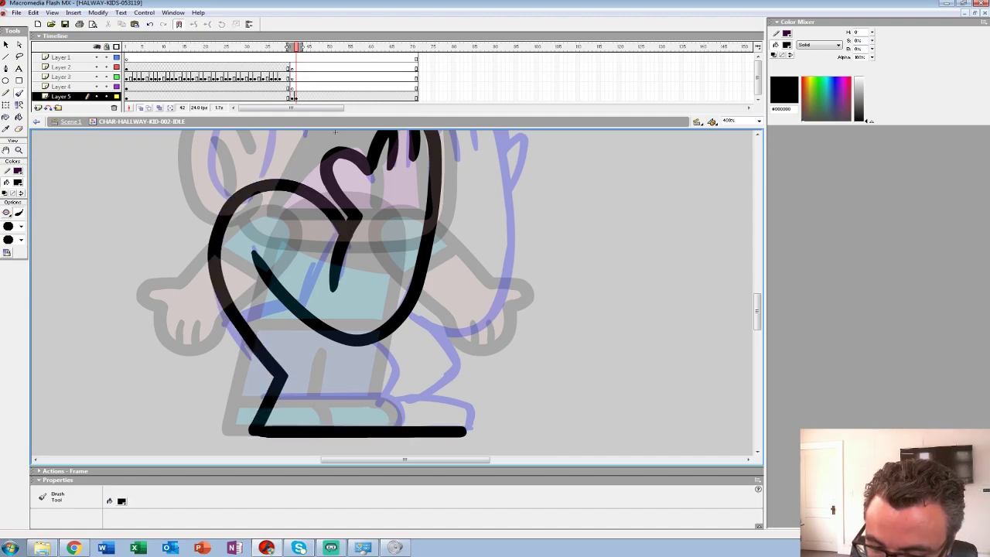
# Ink the crouching kid's shoes, legs, sleeve and far arm over the blue sketch
pyautogui.moveTo(277, 401)
pyautogui.mouseDown()
pyautogui.moveTo(455, 400)
pyautogui.moveTo(480, 417)
pyautogui.moveTo(452, 399)
pyautogui.moveTo(402, 407)
pyautogui.mouseUp()
pyautogui.moveTo(377, 340)
pyautogui.mouseDown()
pyautogui.moveTo(399, 369)
pyautogui.moveTo(387, 395)
pyautogui.mouseUp()
pyautogui.moveTo(335, 132)
pyautogui.mouseDown()
pyautogui.moveTo(375, 168)
pyautogui.moveTo(361, 128)
pyautogui.mouseUp()
pyautogui.moveTo(268, 315); pyautogui.dragTo(311, 298)
pyautogui.moveTo(366, 220); pyautogui.dragTo(308, 290)
pyautogui.moveTo(362, 132)
pyautogui.mouseDown()
pyautogui.moveTo(282, 196)
pyautogui.moveTo(241, 202)
pyautogui.mouseUp()
pyautogui.moveTo(320, 378)
pyautogui.mouseDown()
pyautogui.moveTo(368, 403)
pyautogui.moveTo(422, 280)
pyautogui.moveTo(395, 190)
pyautogui.moveTo(345, 199)
pyautogui.moveTo(379, 179)
pyautogui.moveTo(411, 237)
pyautogui.moveTo(400, 376)
pyautogui.moveTo(346, 410)
pyautogui.mouseUp()
pyautogui.hotkey('ctrl', 'z')
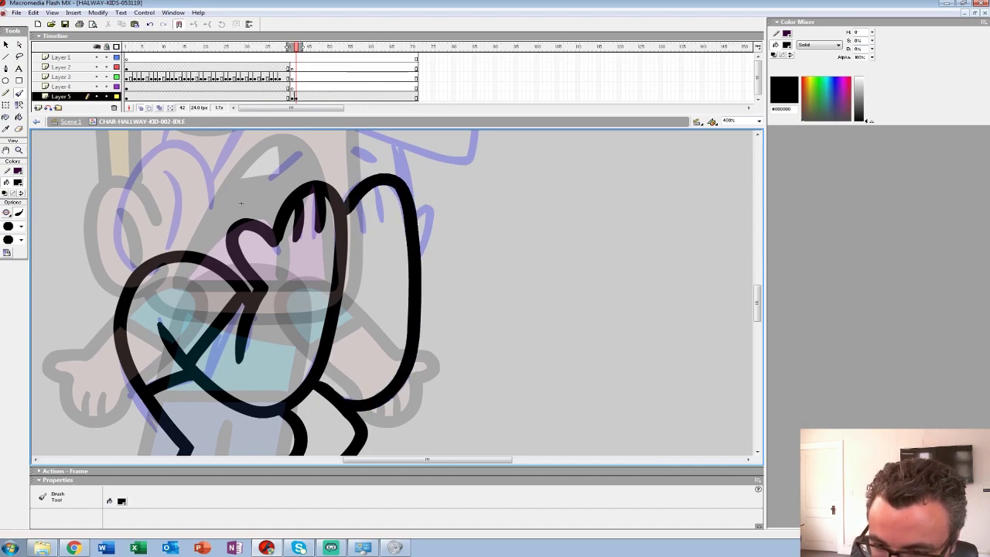
# Ink the far hand's finger lines, both eyebrows and the ear with its inner curve
pyautogui.moveTo(360, 203); pyautogui.dragTo(368, 240)
pyautogui.moveTo(379, 188); pyautogui.dragTo(389, 223)
pyautogui.moveTo(387, 232)
pyautogui.mouseDown()
pyautogui.moveTo(412, 244)
pyautogui.moveTo(497, 349)
pyautogui.mouseUp()
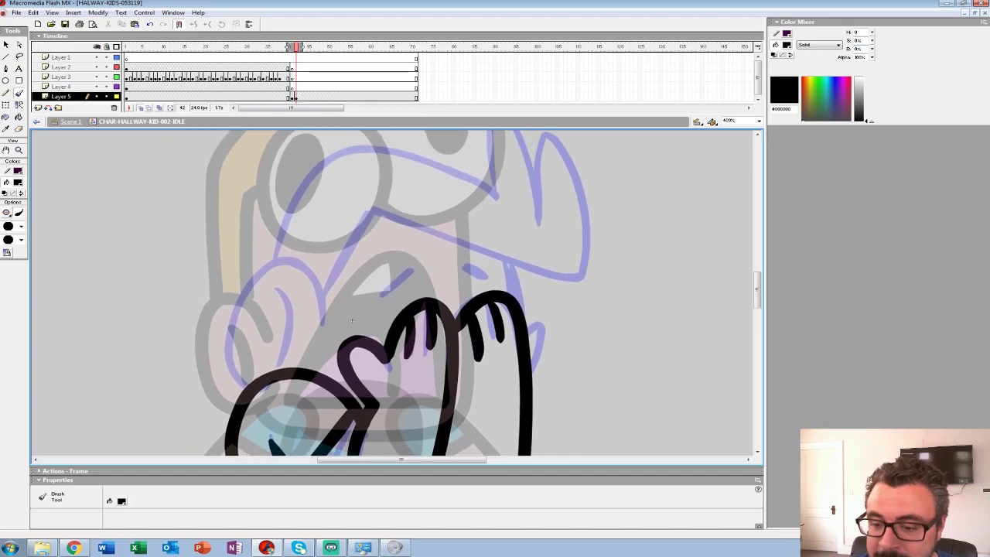
pyautogui.moveTo(377, 294)
pyautogui.mouseDown()
pyautogui.moveTo(412, 275)
pyautogui.moveTo(488, 278)
pyautogui.mouseUp()
pyautogui.moveTo(322, 320)
pyautogui.mouseDown()
pyautogui.moveTo(260, 276)
pyautogui.moveTo(231, 333)
pyautogui.moveTo(230, 387)
pyautogui.mouseUp()
pyautogui.moveTo(280, 289); pyautogui.dragTo(275, 358)
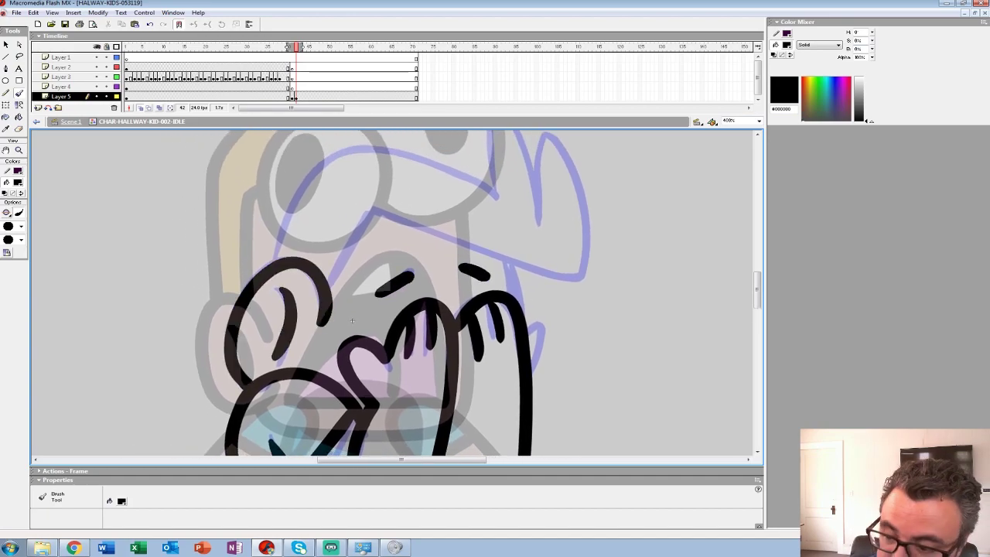
# Ink the hair with its two spikes and the remaining edge of the face
pyautogui.moveTo(352, 319); pyautogui.dragTo(244, 350)
pyautogui.moveTo(393, 286); pyautogui.dragTo(397, 327)
pyautogui.moveTo(236, 292)
pyautogui.mouseDown()
pyautogui.moveTo(265, 233)
pyautogui.moveTo(431, 308)
pyautogui.moveTo(473, 301)
pyautogui.moveTo(484, 258)
pyautogui.moveTo(466, 179)
pyautogui.moveTo(434, 164)
pyautogui.moveTo(427, 246)
pyautogui.moveTo(410, 164)
pyautogui.moveTo(384, 166)
pyautogui.moveTo(380, 224)
pyautogui.moveTo(259, 180)
pyautogui.moveTo(203, 214)
pyautogui.moveTo(167, 289)
pyautogui.mouseUp()
pyautogui.doubleClick(18, 150)
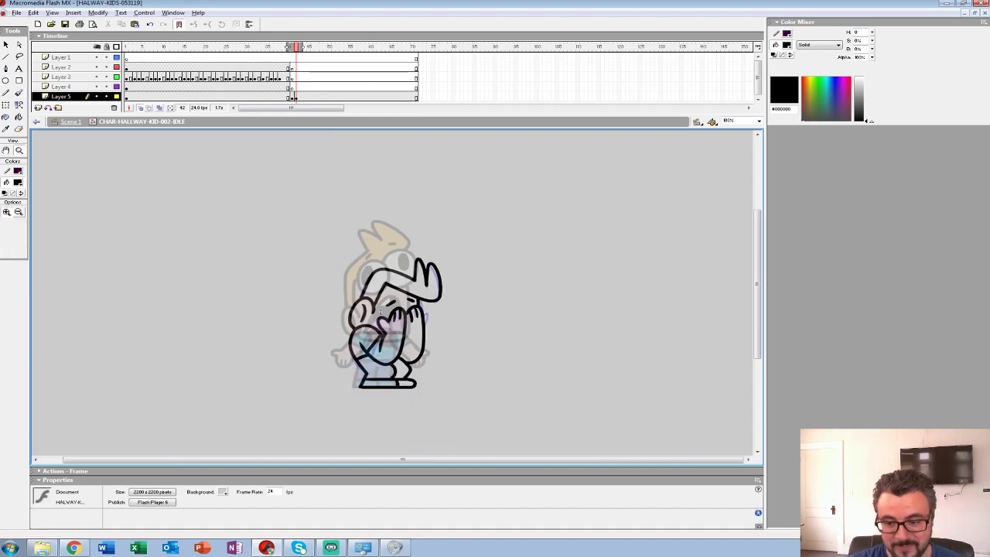
# Move the inked drawing from frame 42 to frame 41 of Layer 5, replacing the blue sketch
pyautogui.hotkey('ctrl', '-')
pyautogui.click(295, 96)
pyautogui.moveTo(296, 96); pyautogui.dragTo(292, 97)
# Play back the timeline repeatedly to review the change from the screaming animation to the crouching pose
pyautogui.click(142, 78)
pyautogui.press('Return')
pyautogui.press('Return')
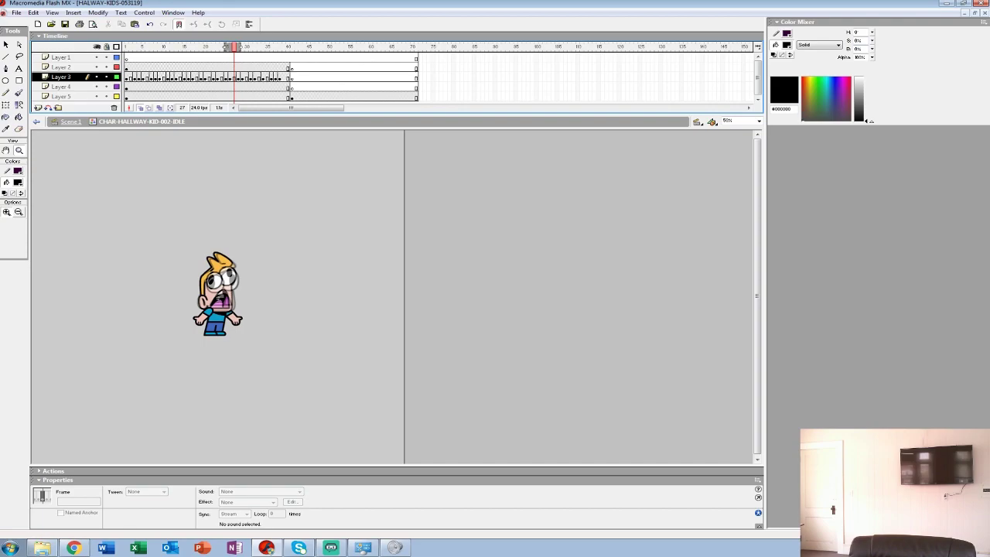
pyautogui.press('Return')
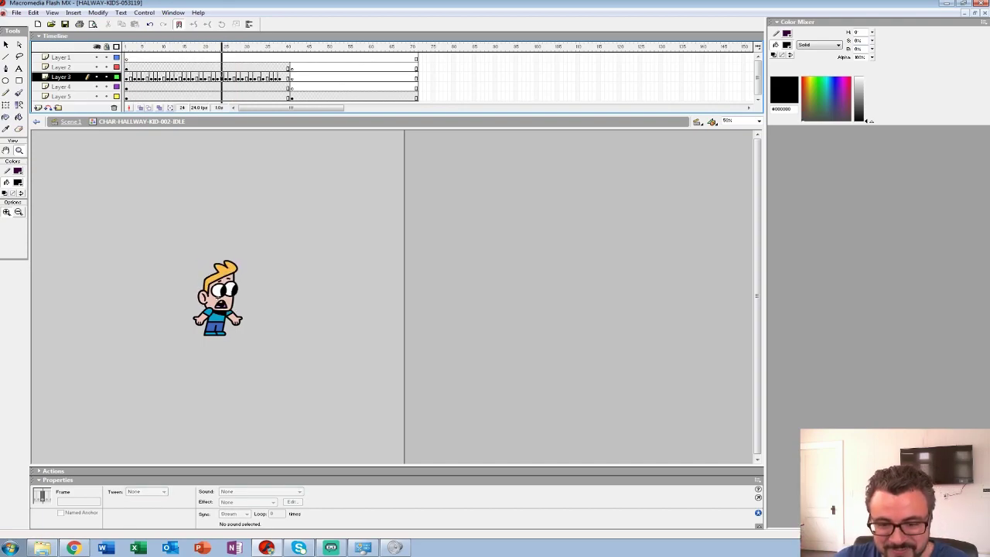
pyautogui.press('Return')
pyautogui.click(224, 309)
pyautogui.click(401, 284)
pyautogui.click(241, 67)
pyautogui.press('Return')
pyautogui.click(246, 76)
pyautogui.press('Return')
pyautogui.press('Return')
pyautogui.moveTo(350, 261); pyautogui.dragTo(287, 317)
pyautogui.click(292, 97)
pyautogui.click(131, 77)
pyautogui.keyDown('alt'); pyautogui.click(218, 297); pyautogui.keyUp('alt')
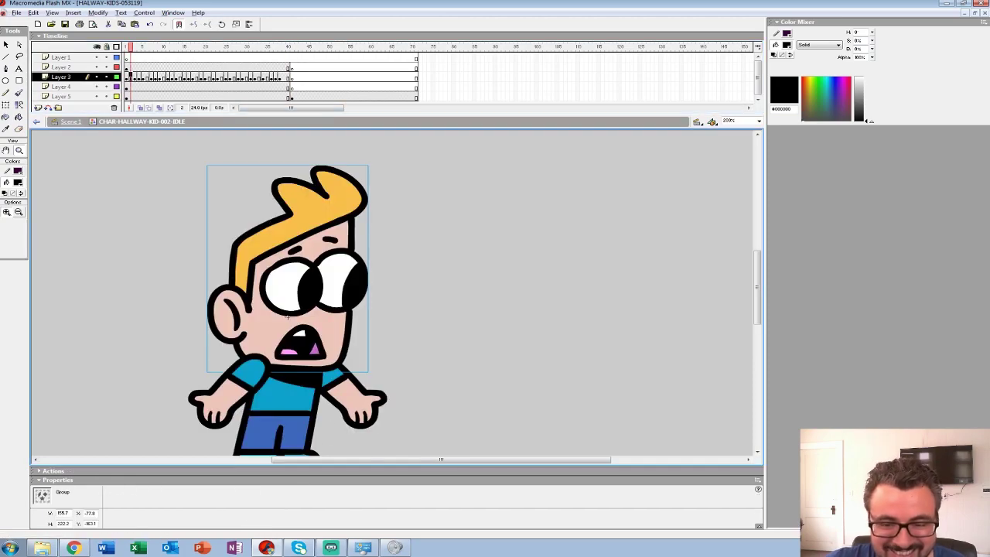
pyautogui.keyDown('alt'); pyautogui.click(217, 297); pyautogui.keyUp('alt')
pyautogui.press('Return')
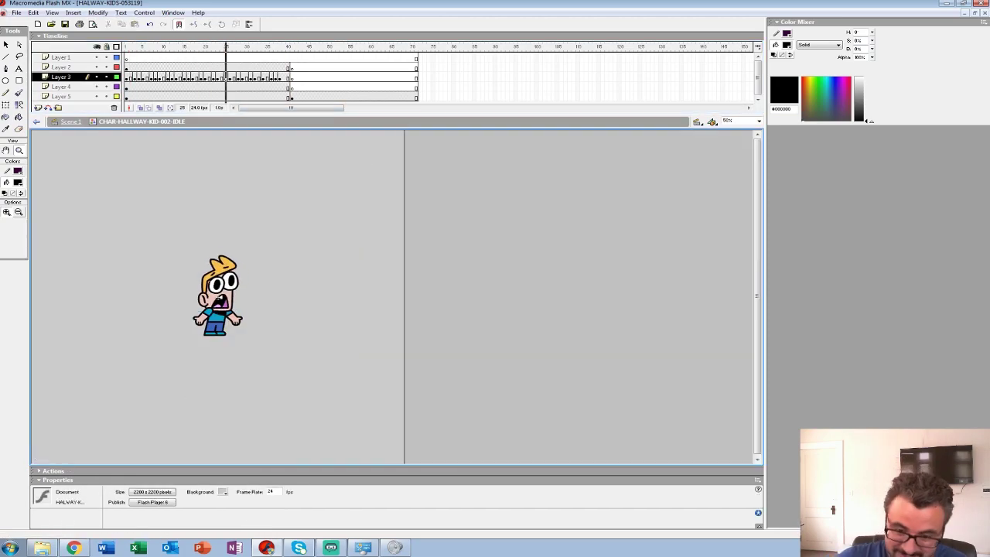
# Insert a blank keyframe at frame 42 of Layer 5 and set the Brush tool to a small size for sketching
pyautogui.click(300, 97)
pyautogui.click(296, 96)
pyautogui.press('F7')
pyautogui.click(380, 299)
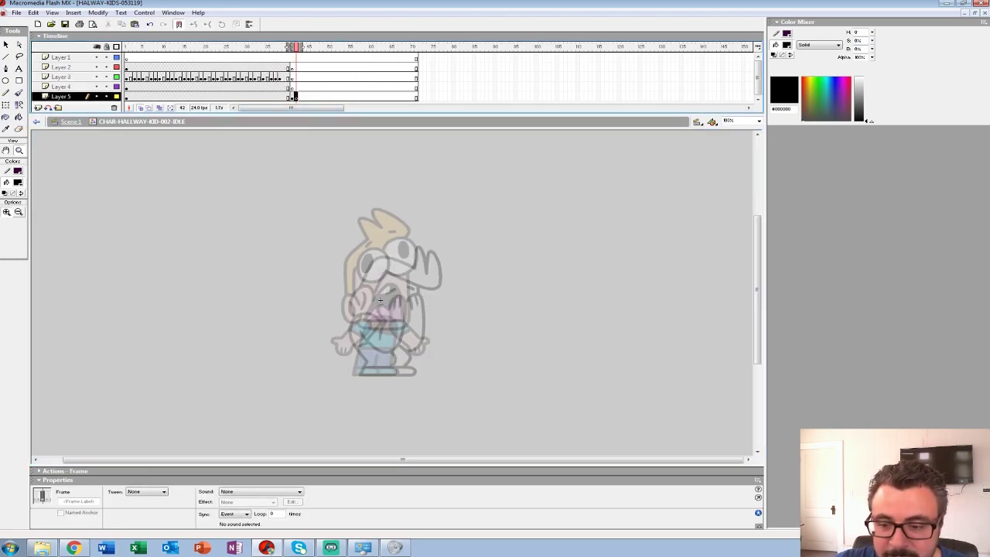
pyautogui.click(297, 305)
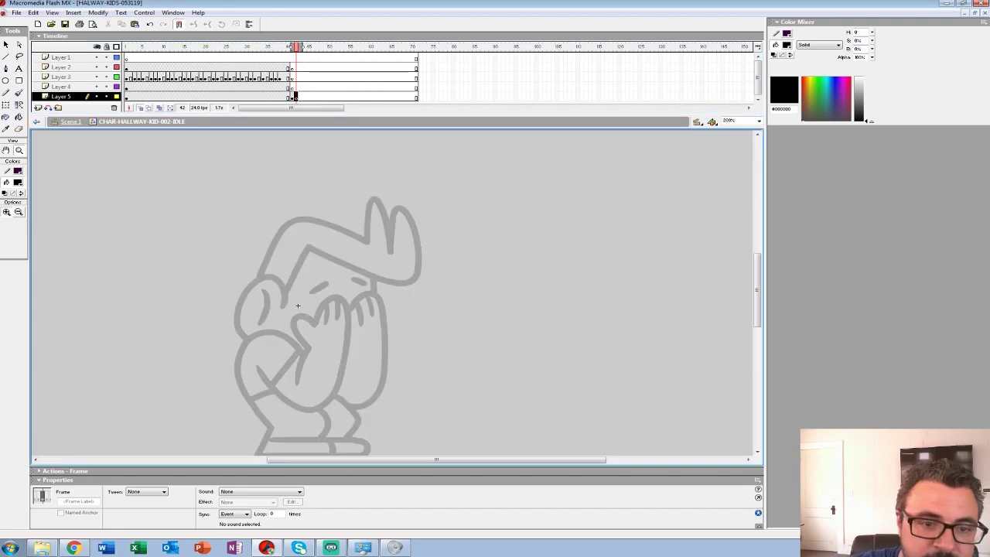
pyautogui.press('b')
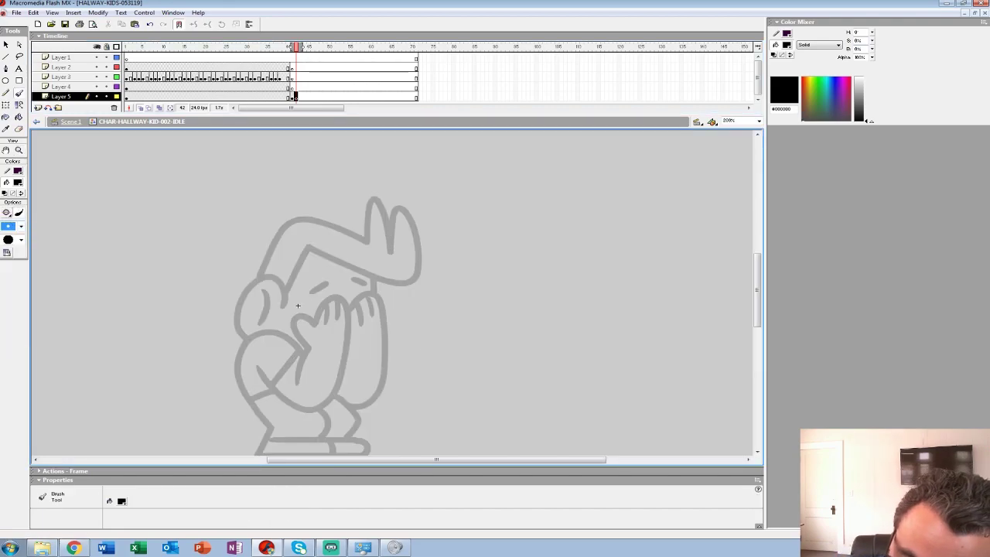
# Sketch a revised crouching body with thin strokes over the onion skin, covering the arms, hands, back, legs and feet
pyautogui.moveTo(309, 349)
pyautogui.mouseDown()
pyautogui.moveTo(336, 299)
pyautogui.moveTo(352, 330)
pyautogui.moveTo(337, 378)
pyautogui.moveTo(308, 392)
pyautogui.moveTo(266, 369)
pyautogui.moveTo(315, 327)
pyautogui.moveTo(307, 317)
pyautogui.moveTo(299, 380)
pyautogui.moveTo(334, 299)
pyautogui.moveTo(347, 341)
pyautogui.moveTo(337, 389)
pyautogui.moveTo(315, 402)
pyautogui.moveTo(265, 373)
pyautogui.mouseUp()
pyautogui.hotkey('ctrl', 'z')
pyautogui.moveTo(306, 346)
pyautogui.mouseDown()
pyautogui.moveTo(255, 334)
pyautogui.moveTo(237, 368)
pyautogui.moveTo(278, 428)
pyautogui.moveTo(263, 447)
pyautogui.mouseUp()
pyautogui.moveTo(298, 306); pyautogui.dragTo(253, 268)
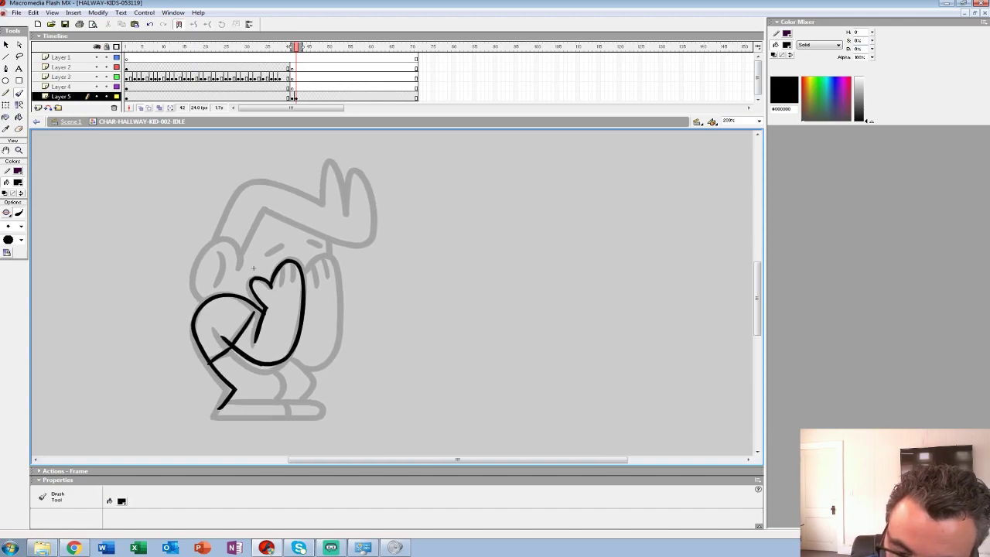
pyautogui.moveTo(301, 328)
pyautogui.mouseDown()
pyautogui.moveTo(318, 353)
pyautogui.moveTo(341, 322)
pyautogui.moveTo(336, 264)
pyautogui.moveTo(306, 275)
pyautogui.moveTo(314, 349)
pyautogui.mouseUp()
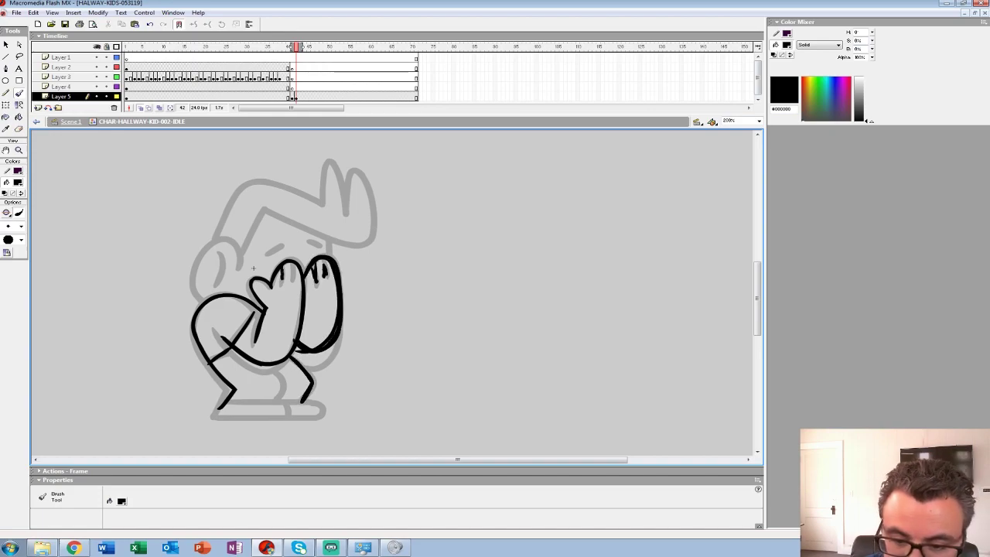
pyautogui.moveTo(272, 366); pyautogui.dragTo(274, 400)
pyautogui.moveTo(222, 400)
pyautogui.mouseDown()
pyautogui.moveTo(318, 400)
pyautogui.moveTo(323, 420)
pyautogui.mouseUp()
pyautogui.moveTo(311, 402); pyautogui.dragTo(322, 417)
# Create an empty keyframe at frame 43 with onion skinning extended back to frame 41, and choose a large brush size
pyautogui.press('F6')
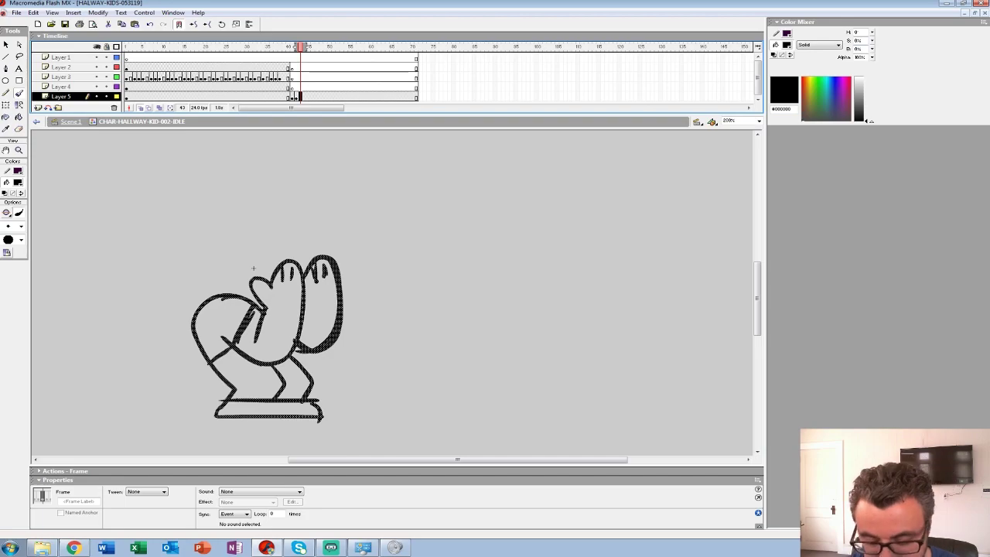
pyautogui.press('Delete')
pyautogui.press(',')
pyautogui.press('.')
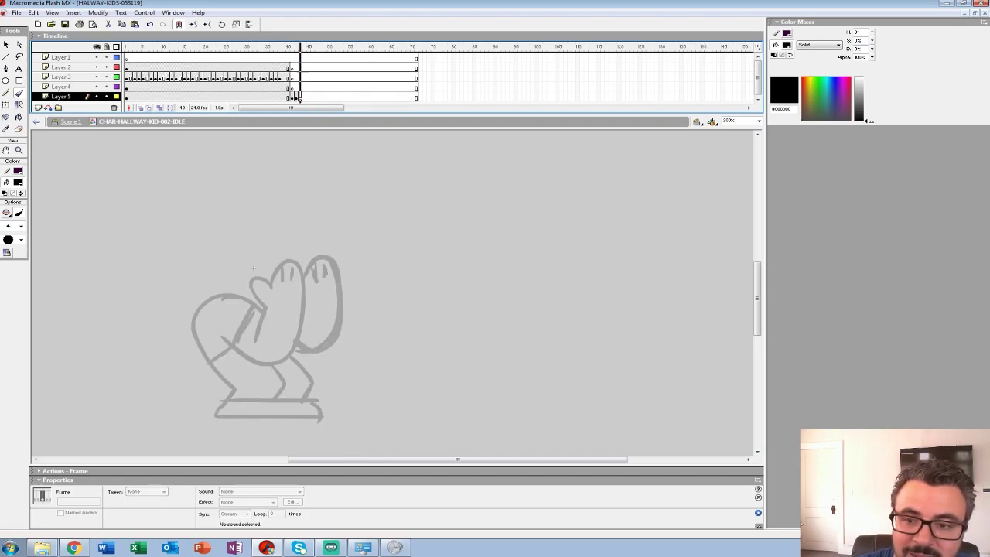
pyautogui.moveTo(296, 47); pyautogui.dragTo(291, 48)
pyautogui.press('z')
pyautogui.click(255, 270)
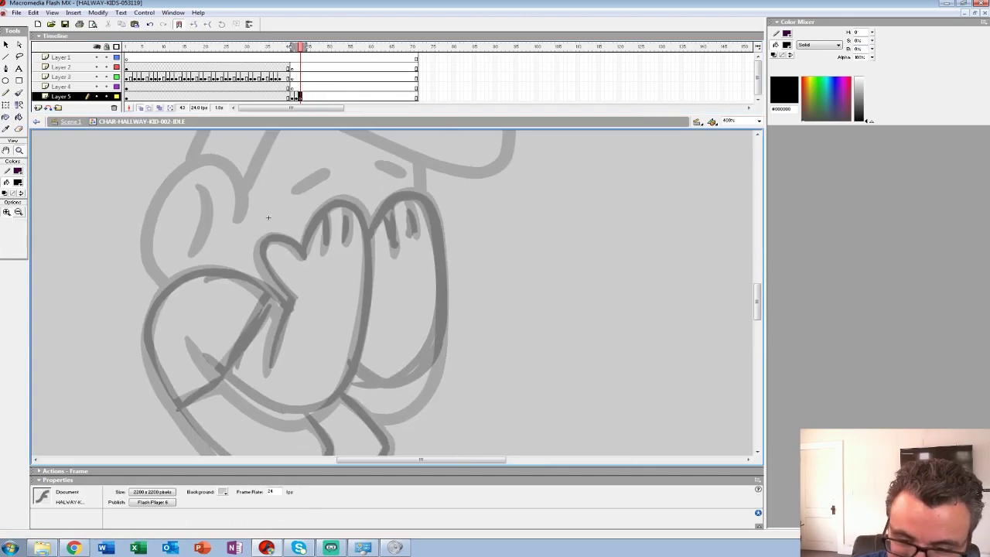
pyautogui.press('b')
pyautogui.click(20, 226)
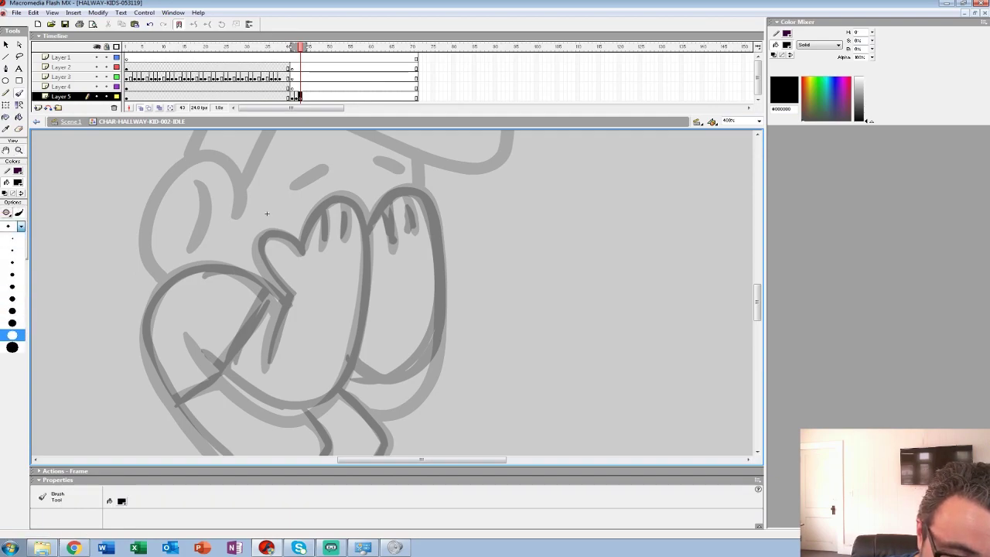
pyautogui.click(11, 335)
# Ink the near hand, forearm and rounded back with thick black strokes over the revised sketch
pyautogui.moveTo(303, 251)
pyautogui.mouseDown()
pyautogui.moveTo(284, 233)
pyautogui.moveTo(261, 235)
pyautogui.moveTo(267, 263)
pyautogui.moveTo(291, 290)
pyautogui.moveTo(274, 340)
pyautogui.moveTo(321, 202)
pyautogui.moveTo(356, 197)
pyautogui.moveTo(368, 233)
pyautogui.moveTo(366, 294)
pyautogui.moveTo(353, 362)
pyautogui.moveTo(330, 397)
pyautogui.moveTo(295, 411)
pyautogui.moveTo(247, 389)
pyautogui.moveTo(205, 354)
pyautogui.mouseUp()
pyautogui.press('space')
pyautogui.moveTo(298, 352); pyautogui.dragTo(334, 240)
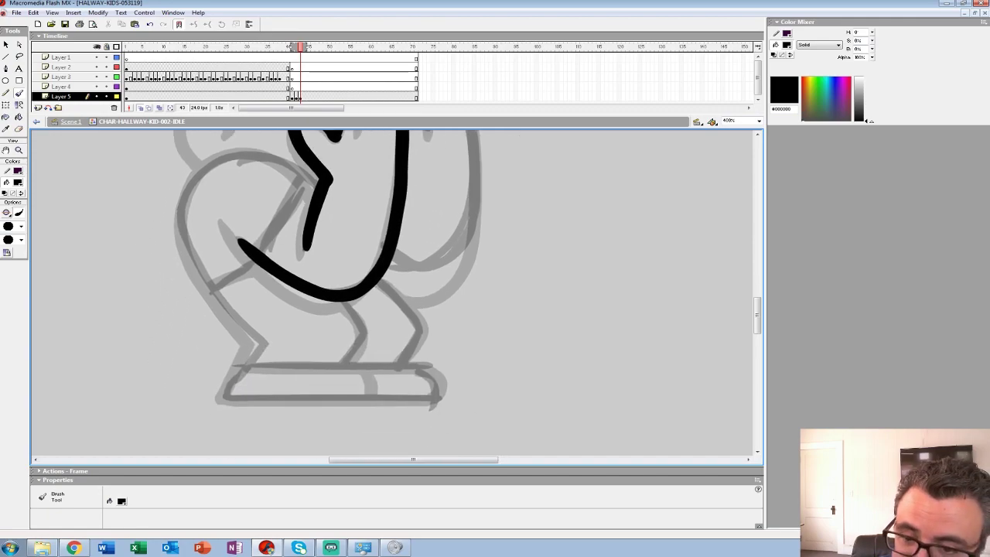
pyautogui.moveTo(321, 179)
pyautogui.mouseDown()
pyautogui.moveTo(189, 174)
pyautogui.moveTo(246, 373)
pyautogui.moveTo(271, 399)
pyautogui.moveTo(437, 399)
pyautogui.moveTo(299, 188)
pyautogui.moveTo(218, 323)
pyautogui.mouseUp()
pyautogui.press('space')
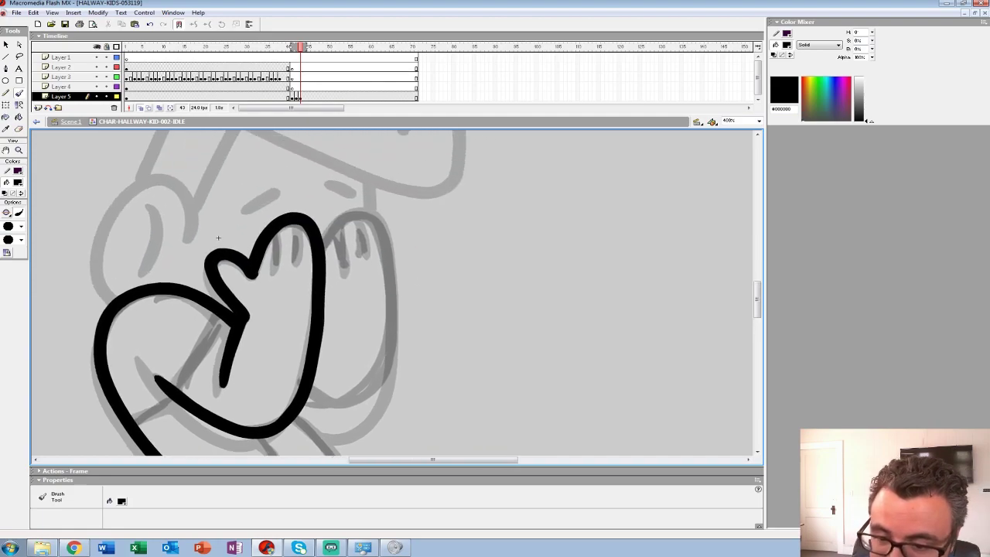
# Ink the far arm and the finger lines on both hands
pyautogui.moveTo(320, 228)
pyautogui.mouseDown()
pyautogui.moveTo(389, 222)
pyautogui.moveTo(396, 367)
pyautogui.moveTo(324, 402)
pyautogui.moveTo(309, 393)
pyautogui.mouseUp()
pyautogui.moveTo(280, 231)
pyautogui.mouseDown()
pyautogui.moveTo(276, 268)
pyautogui.moveTo(294, 268)
pyautogui.mouseUp()
pyautogui.moveTo(348, 225)
pyautogui.mouseDown()
pyautogui.moveTo(344, 268)
pyautogui.moveTo(368, 254)
pyautogui.mouseUp()
pyautogui.moveTo(218, 238); pyautogui.dragTo(260, 121)
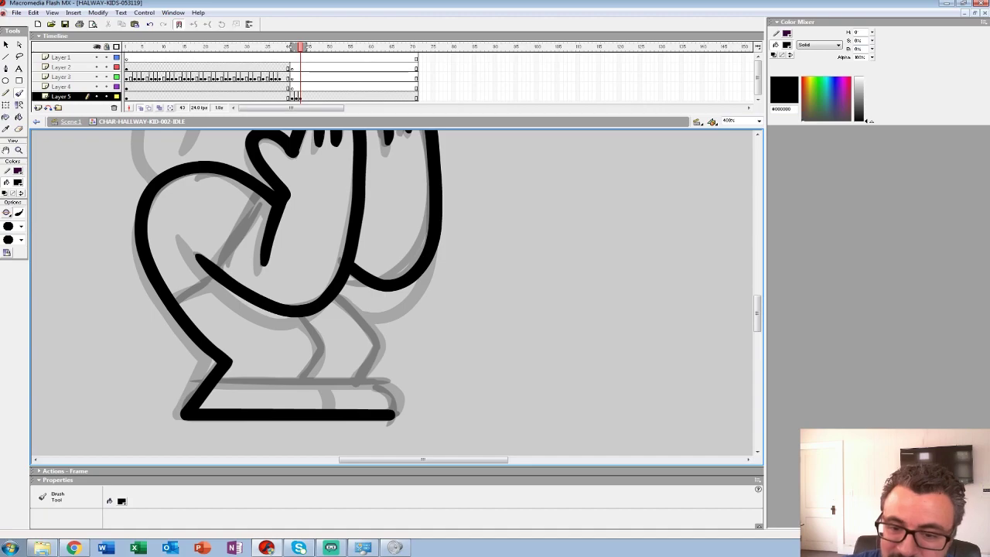
# Ink the sleeve edge, redoing its stroke, along with both legs and the shoes
pyautogui.moveTo(260, 198)
pyautogui.mouseDown()
pyautogui.moveTo(224, 273)
pyautogui.moveTo(173, 300)
pyautogui.mouseUp()
pyautogui.hotkey('ctrl', 'z')
pyautogui.hotkey('ctrl', 'z')
pyautogui.moveTo(261, 203)
pyautogui.mouseDown()
pyautogui.moveTo(265, 261)
pyautogui.moveTo(179, 296)
pyautogui.mouseUp()
pyautogui.moveTo(216, 380)
pyautogui.mouseDown()
pyautogui.moveTo(385, 381)
pyautogui.moveTo(398, 418)
pyautogui.mouseUp()
pyautogui.moveTo(295, 316)
pyautogui.mouseDown()
pyautogui.moveTo(324, 346)
pyautogui.moveTo(303, 376)
pyautogui.mouseUp()
pyautogui.moveTo(331, 295)
pyautogui.mouseDown()
pyautogui.moveTo(357, 314)
pyautogui.moveTo(363, 376)
pyautogui.moveTo(330, 408)
pyautogui.mouseUp()
# Ink the ear, spiked hair, front edge of the face and both eyebrows over the onion-skinned drawing
pyautogui.moveTo(286, 178)
pyautogui.mouseDown()
pyautogui.moveTo(320, 261)
pyautogui.moveTo(381, 341)
pyautogui.mouseUp()
pyautogui.moveTo(354, 280)
pyautogui.mouseDown()
pyautogui.moveTo(305, 341)
pyautogui.moveTo(249, 280)
pyautogui.moveTo(183, 355)
pyautogui.moveTo(203, 402)
pyautogui.mouseUp()
pyautogui.click(238, 313)
pyautogui.moveTo(241, 312); pyautogui.dragTo(224, 379)
pyautogui.moveTo(305, 341); pyautogui.dragTo(218, 371)
pyautogui.moveTo(238, 255)
pyautogui.mouseDown()
pyautogui.moveTo(414, 321)
pyautogui.moveTo(447, 319)
pyautogui.moveTo(458, 291)
pyautogui.moveTo(430, 180)
pyautogui.moveTo(405, 200)
pyautogui.moveTo(403, 257)
pyautogui.moveTo(390, 193)
pyautogui.moveTo(370, 161)
pyautogui.moveTo(354, 243)
pyautogui.moveTo(241, 196)
pyautogui.moveTo(197, 209)
pyautogui.moveTo(144, 312)
pyautogui.mouseUp()
pyautogui.moveTo(239, 255); pyautogui.dragTo(198, 340)
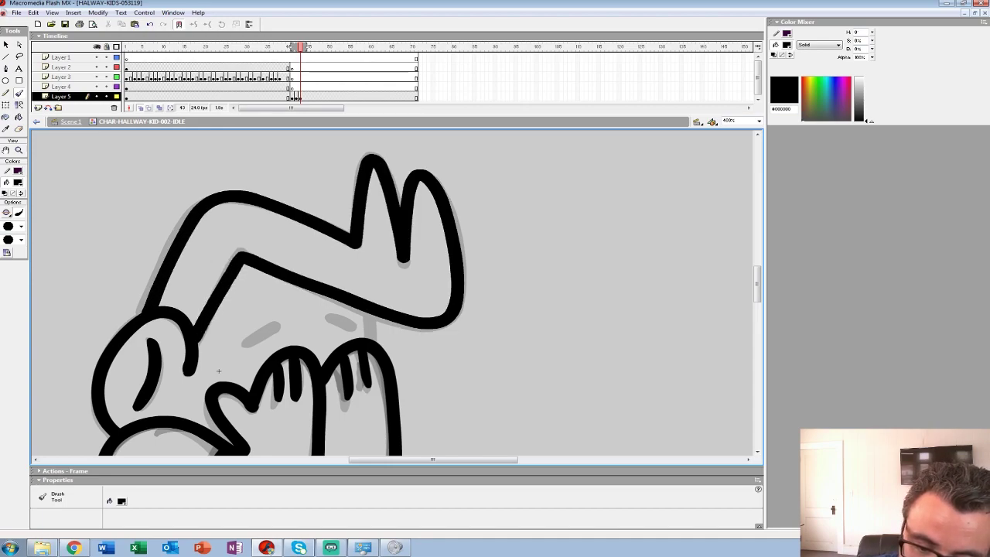
pyautogui.moveTo(368, 312); pyautogui.dragTo(369, 340)
pyautogui.moveTo(247, 345)
pyautogui.mouseDown()
pyautogui.moveTo(283, 324)
pyautogui.moveTo(359, 330)
pyautogui.mouseUp()
# Move the inked drawing from frame 43 to frame 41 of Layer 5 and compare it with frame 40 without onion skinning
pyautogui.click(300, 98)
pyautogui.moveTo(300, 97); pyautogui.dragTo(292, 97)
pyautogui.press('.')
pyautogui.press('.')
pyautogui.press('z')
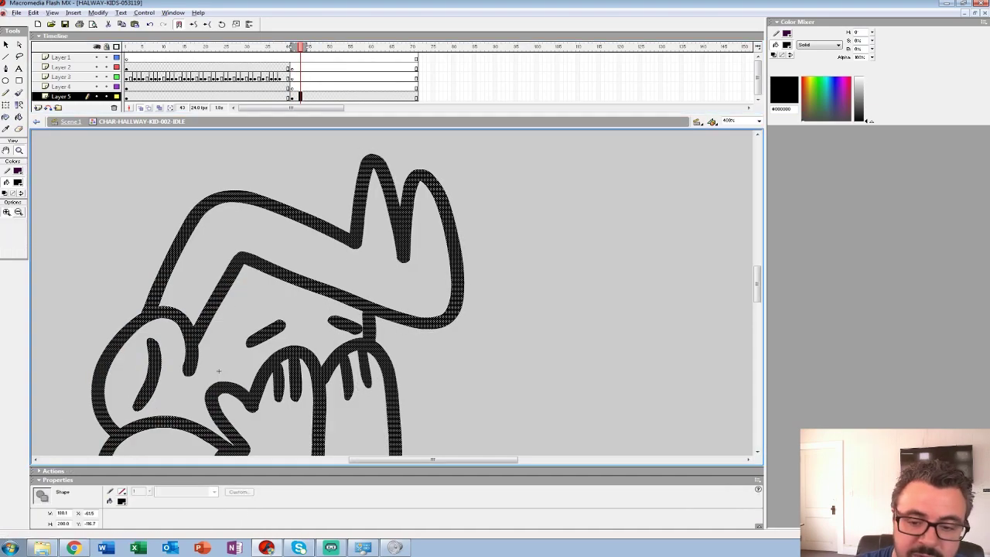
pyautogui.keyDown('alt'); pyautogui.click(391, 301); pyautogui.keyUp('alt')
pyautogui.keyDown('alt'); pyautogui.click(391, 301); pyautogui.keyUp('alt')
pyautogui.moveTo(391, 301); pyautogui.dragTo(390, 287)
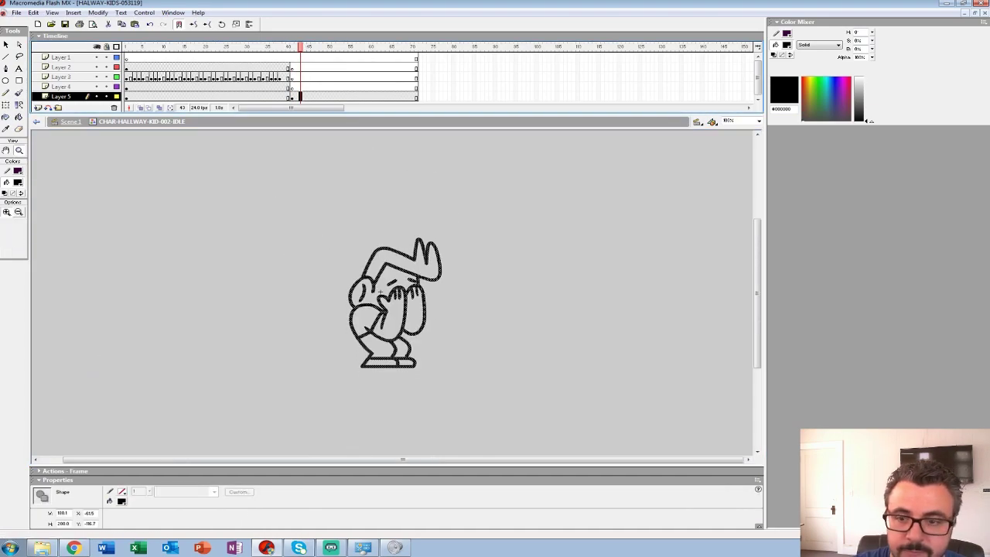
pyautogui.press(',')
pyautogui.press(',')
pyautogui.press(',')
pyautogui.press('.')
# Sample the hair colour from the character at frame 40 and fill the crouching kid's hair at frame 41
pyautogui.click(454, 308)
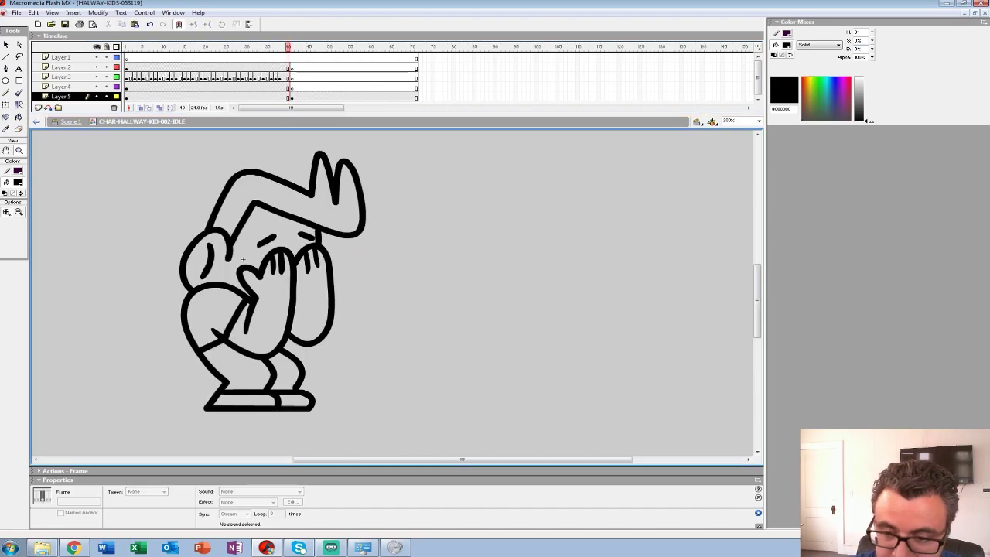
pyautogui.press(',')
pyautogui.click(17, 182)
pyautogui.click(5, 226)
pyautogui.click(18, 182)
pyautogui.click(183, 192)
pyautogui.click(18, 117)
pyautogui.press('.')
pyautogui.click(267, 192)
# Sample the skin tone from frame 40 for colouring the crouching kid at frame 41
pyautogui.press(',')
pyautogui.click(17, 182)
pyautogui.click(207, 236)
pyautogui.press('.')
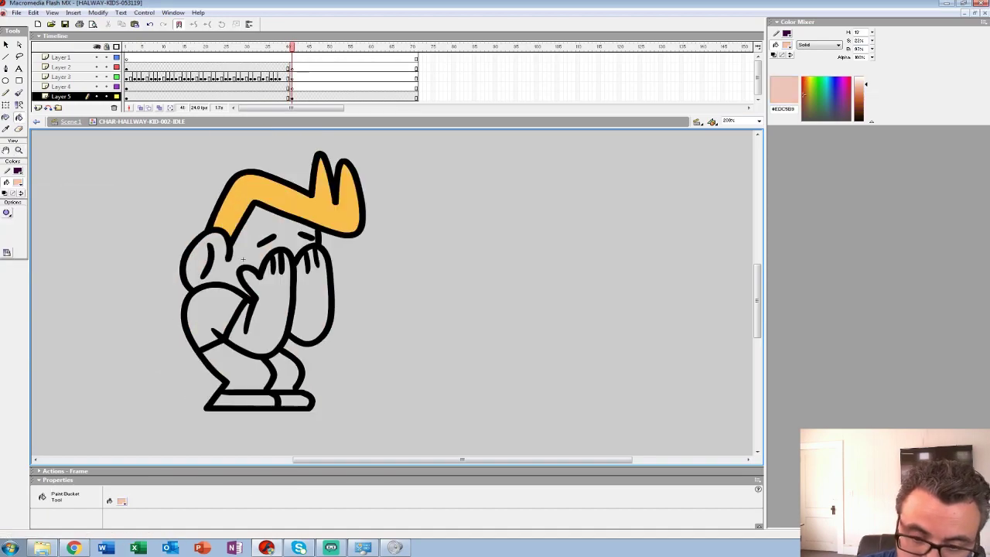
# Fill the shirt and both shoes at frame 41 with the light blue sampled from the shirt at frame 40
pyautogui.press(',')
pyautogui.click(18, 183)
pyautogui.click(246, 340)
pyautogui.press('.')
pyautogui.click(215, 318)
pyautogui.press(',')
pyautogui.press('.')
pyautogui.click(246, 400)
pyautogui.click(280, 400)
pyautogui.hotkey('ctrl', 'z')
pyautogui.click(293, 401)
# Fill both trouser legs at frame 41 with the darker blue sampled from frame 40, and play back the transition
pyautogui.press(',')
pyautogui.click(18, 183)
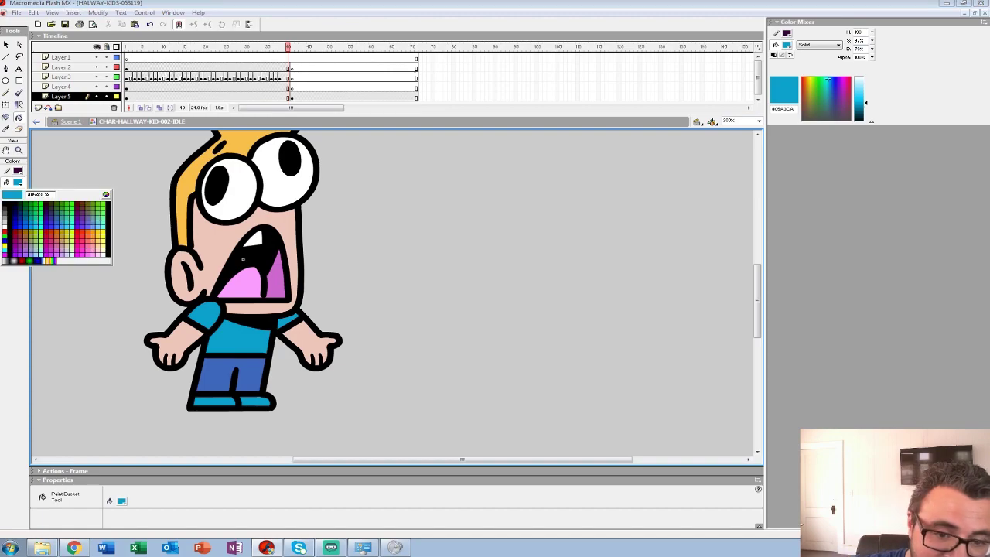
pyautogui.click(235, 371)
pyautogui.press('.')
pyautogui.click(287, 373)
pyautogui.click(241, 370)
pyautogui.click(268, 77)
pyautogui.press('Return')
pyautogui.click(283, 86)
# Add a blank keyframe at frame 42 on Layer 5 and onion-skin only the coloured crouching pose
pyautogui.click(291, 96)
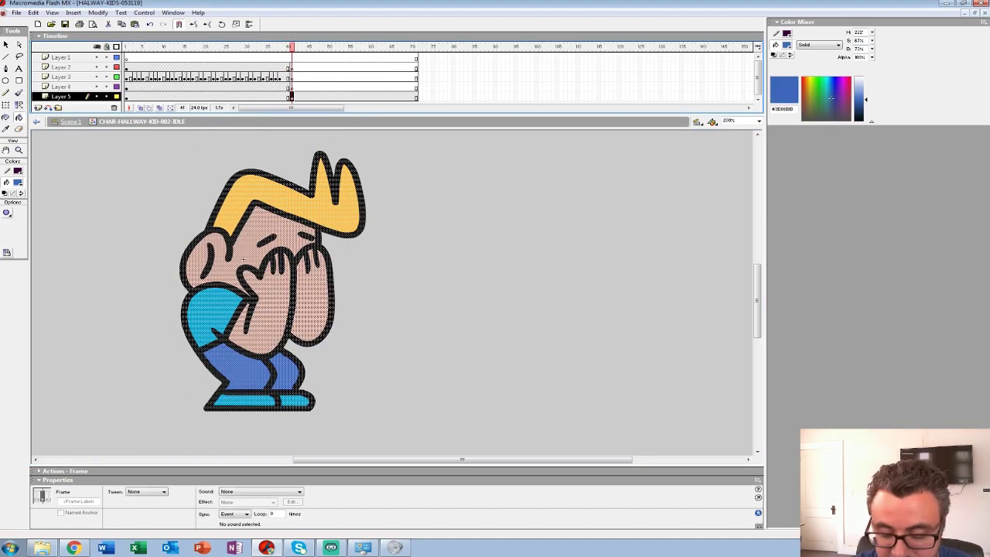
pyautogui.press('F7')
pyautogui.hotkey('alt', 'shift', 'o')
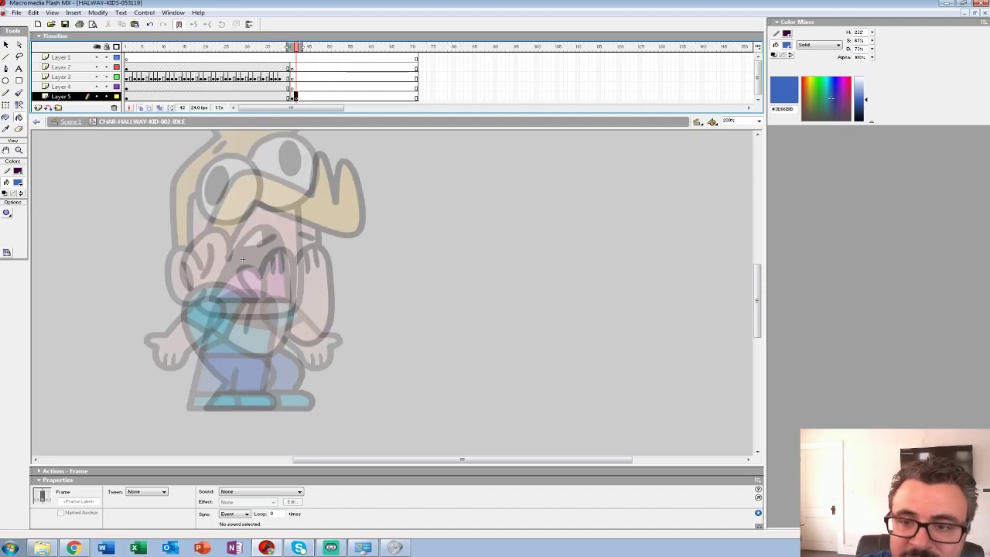
pyautogui.hotkey('alt', 'shift', 'o')
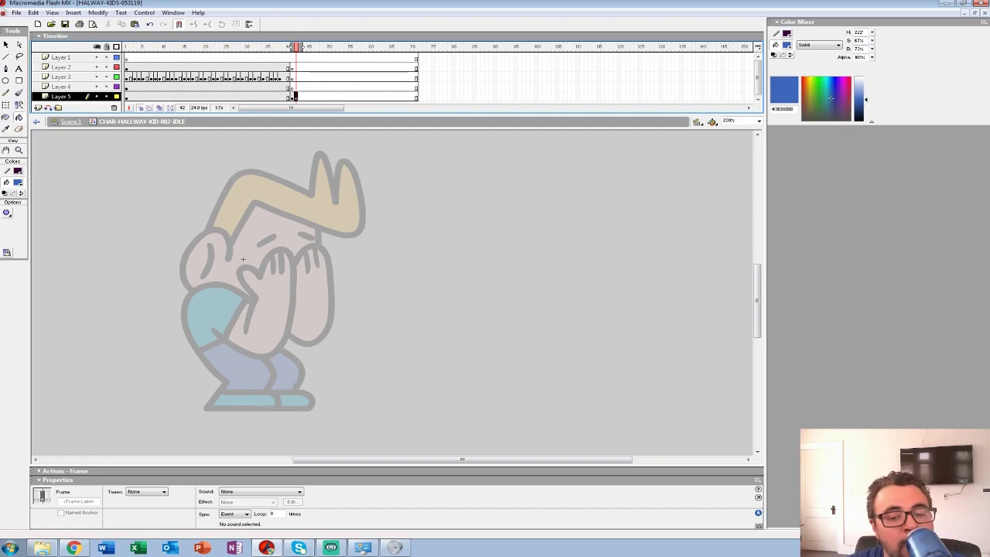
pyautogui.press('b')
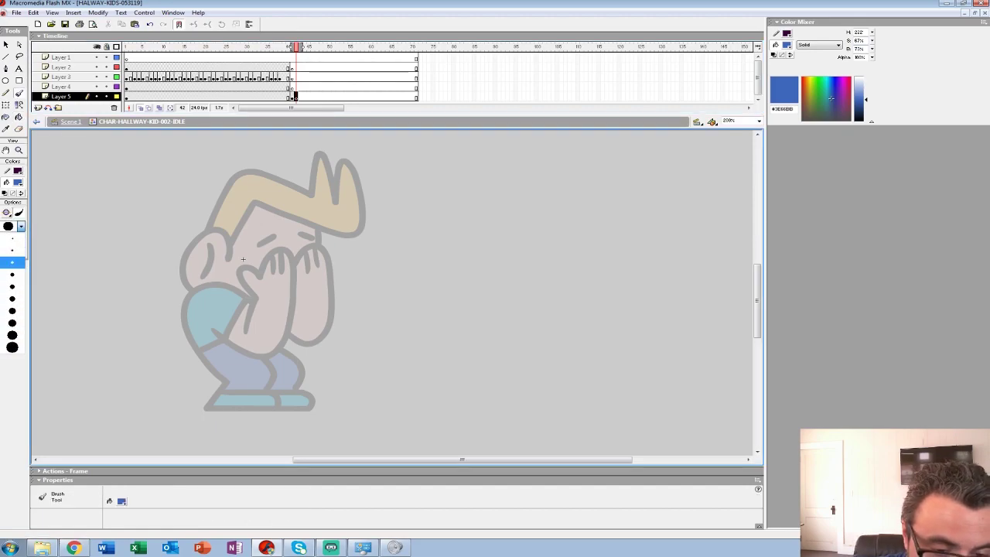
# Rough out a lower, squashed version of the kid's back, arms, hands and knees in blue at frame 42
pyautogui.moveTo(252, 300)
pyautogui.mouseDown()
pyautogui.moveTo(204, 270)
pyautogui.moveTo(183, 322)
pyautogui.mouseUp()
pyautogui.hotkey('ctrl', 'z')
pyautogui.moveTo(247, 298)
pyautogui.mouseDown()
pyautogui.moveTo(203, 270)
pyautogui.moveTo(182, 334)
pyautogui.moveTo(179, 303)
pyautogui.moveTo(224, 380)
pyautogui.moveTo(267, 365)
pyautogui.moveTo(287, 319)
pyautogui.mouseUp()
pyautogui.hotkey('ctrl', 'z')
pyautogui.moveTo(292, 280); pyautogui.dragTo(263, 300)
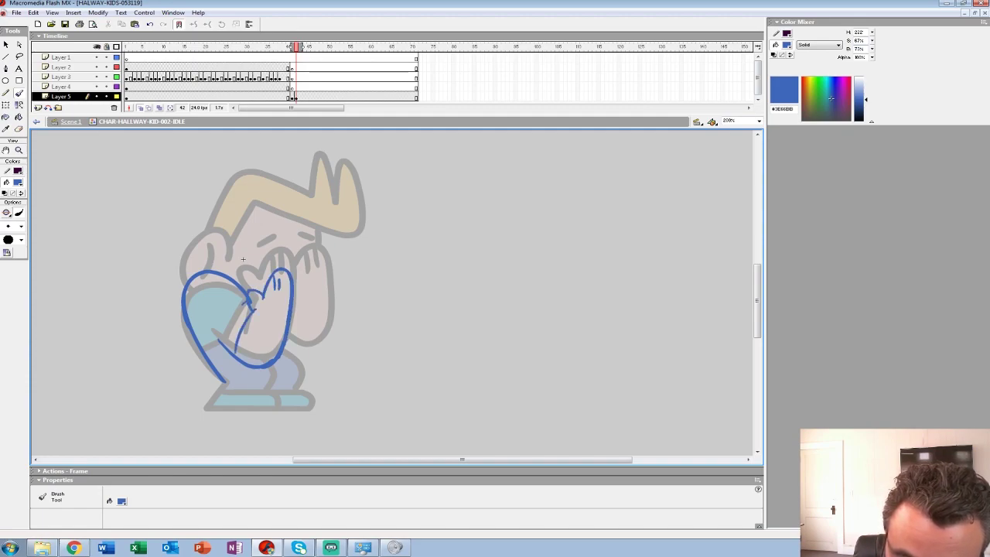
pyautogui.moveTo(283, 362); pyautogui.dragTo(323, 340)
pyautogui.moveTo(291, 280); pyautogui.dragTo(325, 307)
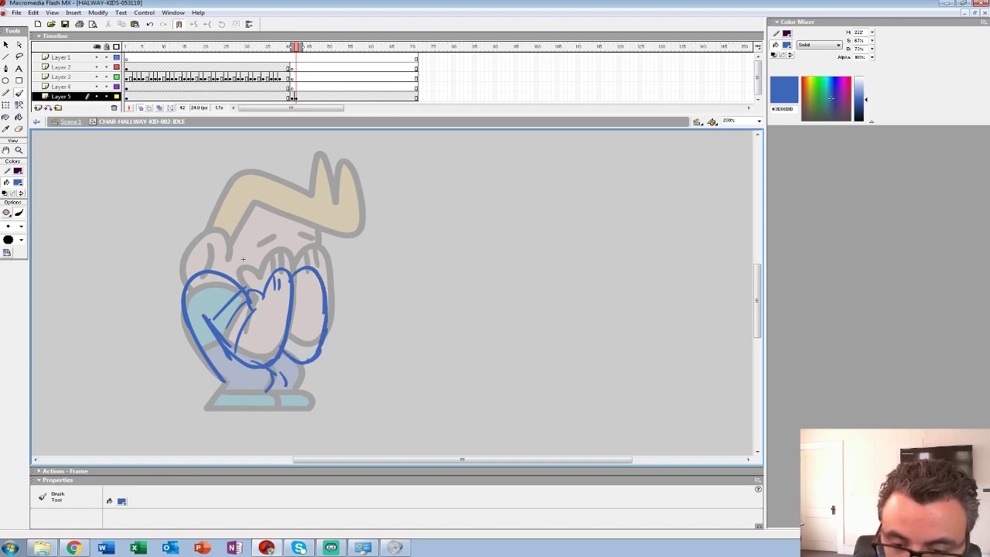
pyautogui.moveTo(298, 242); pyautogui.dragTo(337, 262)
pyautogui.moveTo(263, 249)
pyautogui.mouseDown()
pyautogui.moveTo(309, 223)
pyautogui.moveTo(345, 266)
pyautogui.mouseUp()
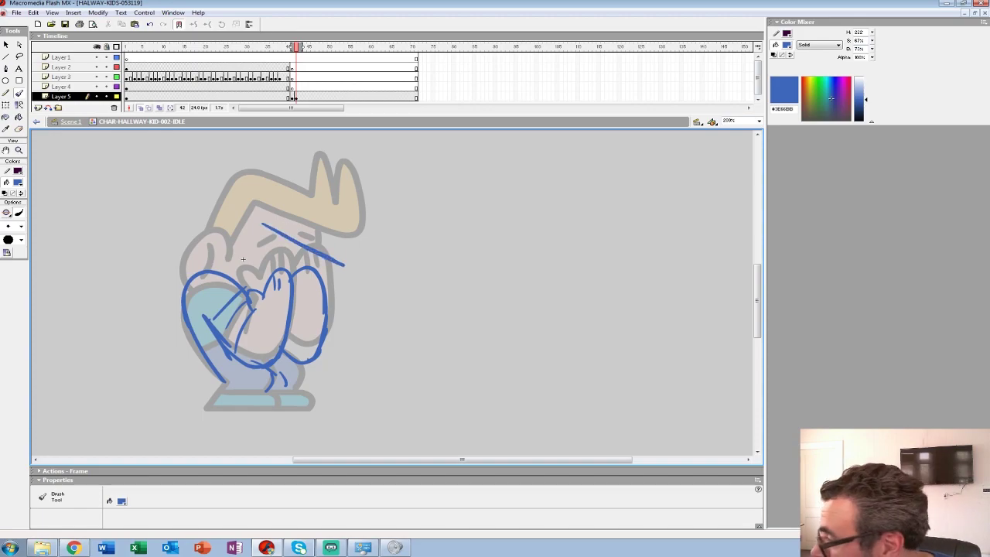
pyautogui.hotkey('ctrl', 'z')
pyautogui.hotkey('ctrl', 'z')
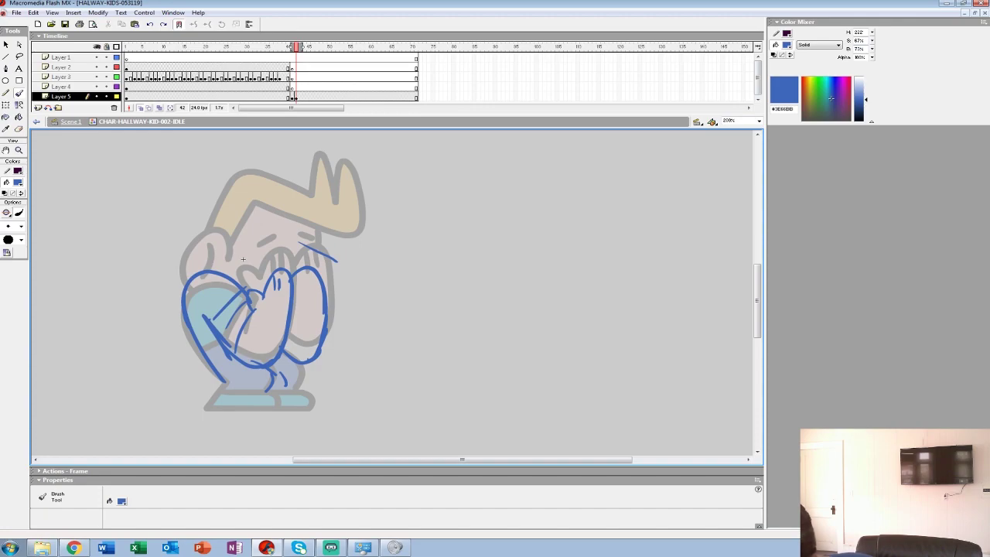
# Sketch the squashed pose's lowered hair, face, ear, shirt hem and shoes in blue at frame 42
pyautogui.moveTo(261, 222)
pyautogui.mouseDown()
pyautogui.moveTo(358, 264)
pyautogui.moveTo(346, 232)
pyautogui.moveTo(321, 215)
pyautogui.mouseUp()
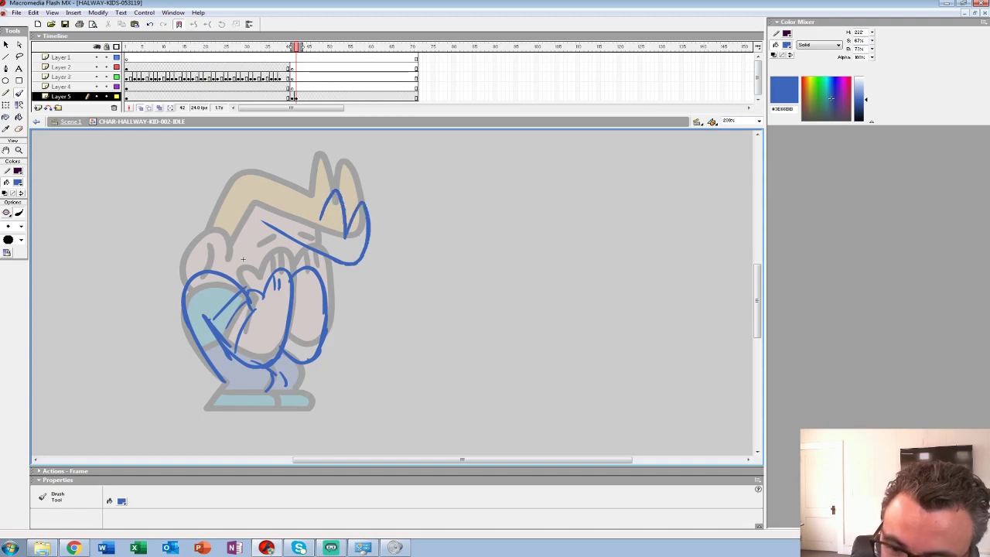
pyautogui.moveTo(242, 259); pyautogui.dragTo(189, 261)
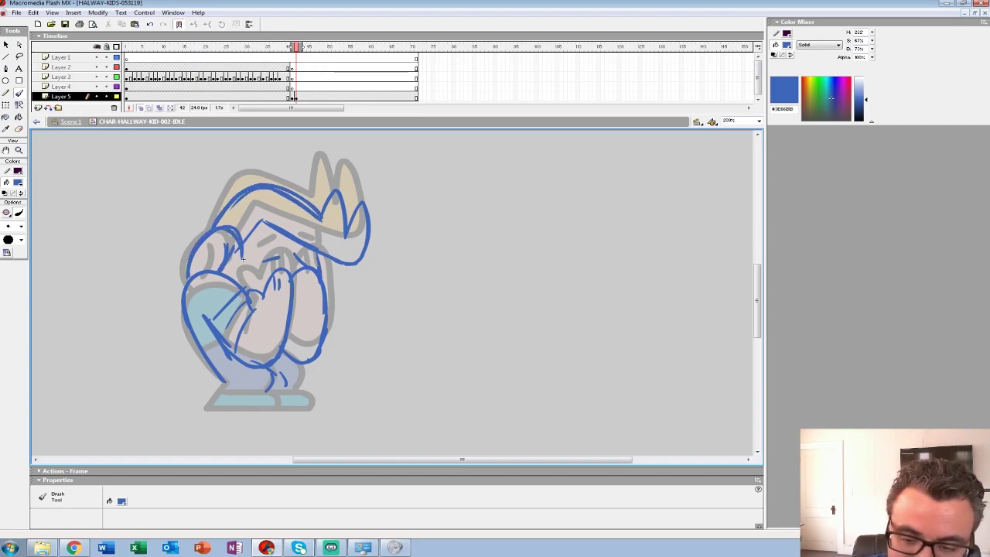
pyautogui.moveTo(243, 259); pyautogui.dragTo(216, 222)
pyautogui.moveTo(196, 351); pyautogui.dragTo(249, 372)
pyautogui.moveTo(180, 357); pyautogui.dragTo(288, 374)
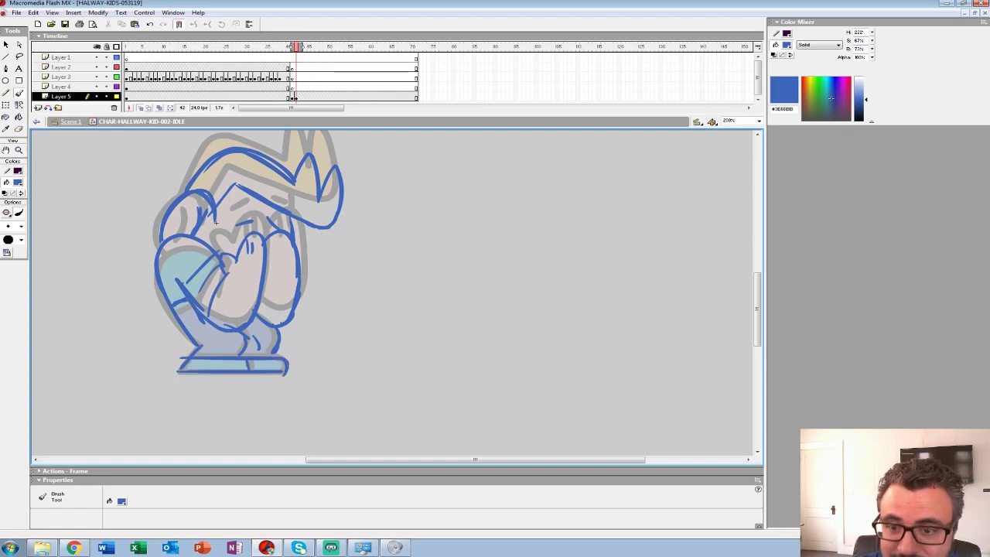
# Move the blue sketch's keyframe to frame 43 and add an emptied keyframe at frame 44 on Layer 5
pyautogui.click(296, 98)
pyautogui.moveTo(295, 97); pyautogui.dragTo(300, 97)
pyautogui.press('F6')
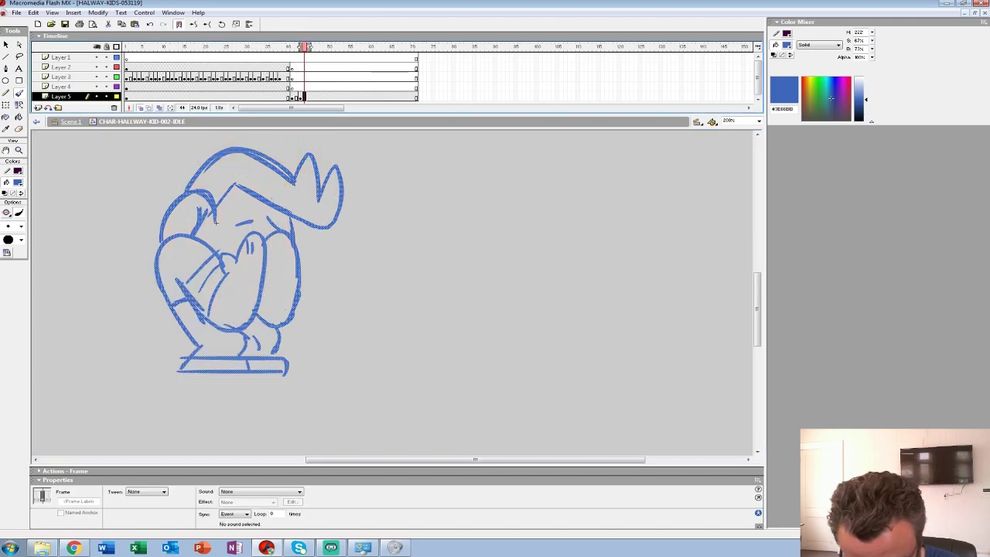
pyautogui.press('Delete')
pyautogui.press(',')
pyautogui.press('.')
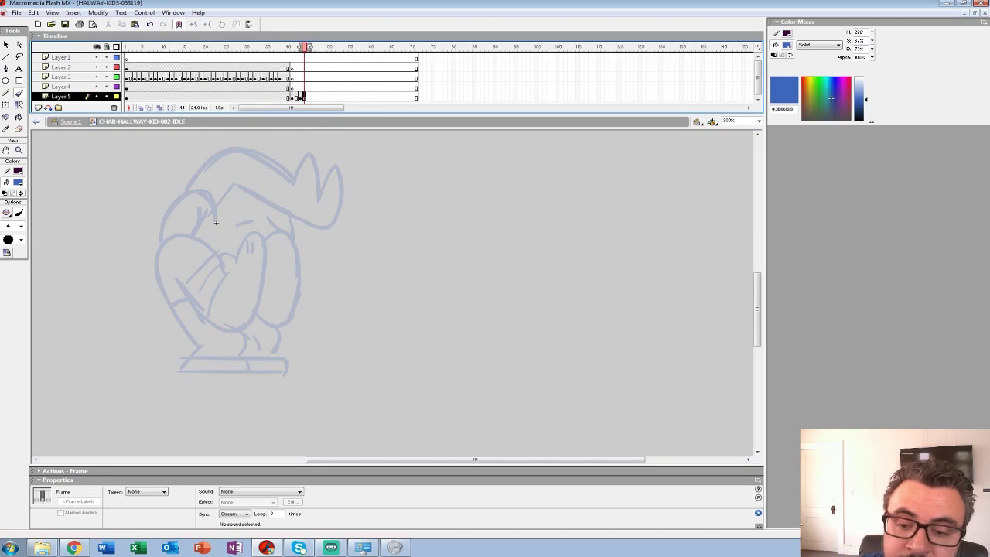
# Flip through frames 42 to 44 to compare the coloured crouch with the blue squash sketch
pyautogui.press(',')
pyautogui.press(',')
pyautogui.press('.')
pyautogui.press(',')
pyautogui.press('.')
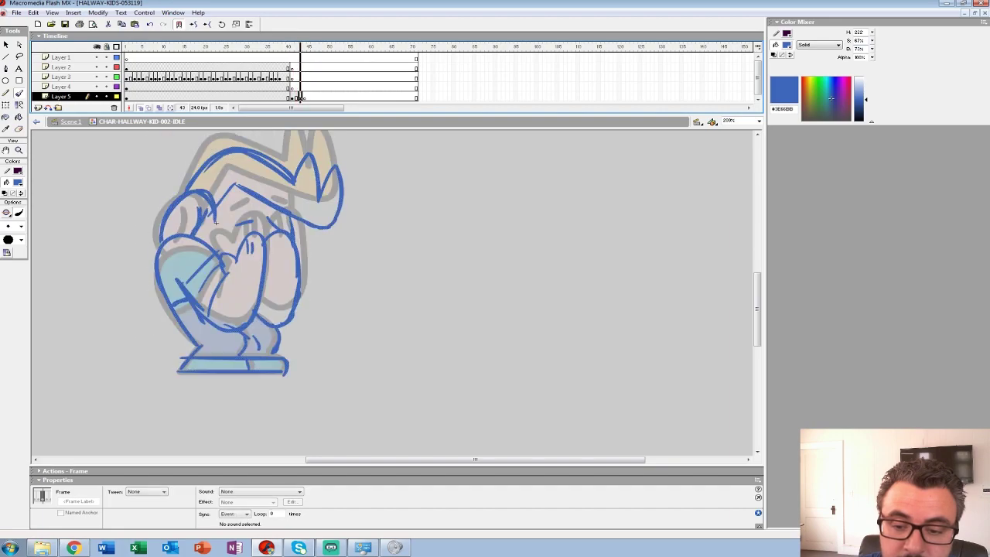
pyautogui.press('.')
pyautogui.press('.')
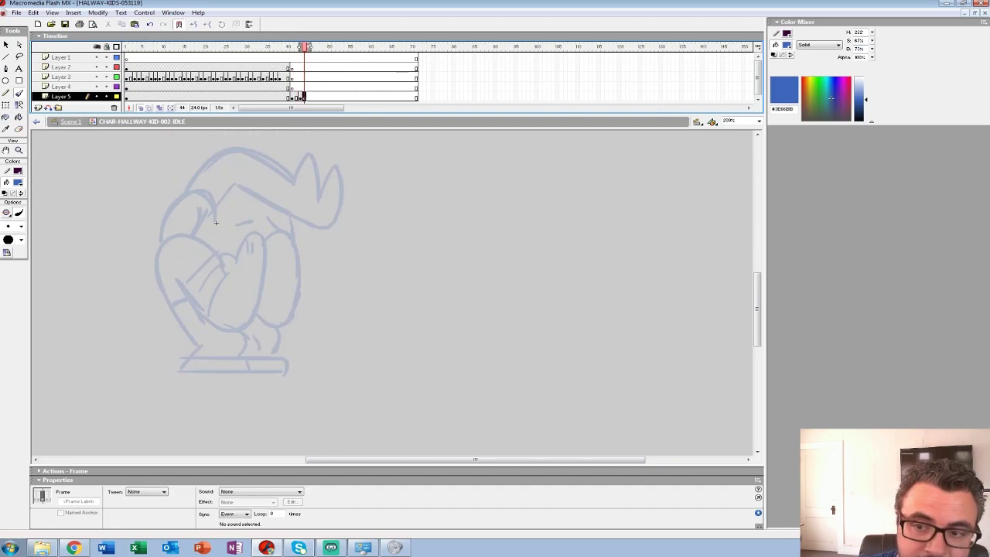
# Extend the onion skin back to frame 42 and set up a large black brush for inking frame 44
pyautogui.moveTo(299, 47); pyautogui.dragTo(295, 47)
pyautogui.click(17, 182)
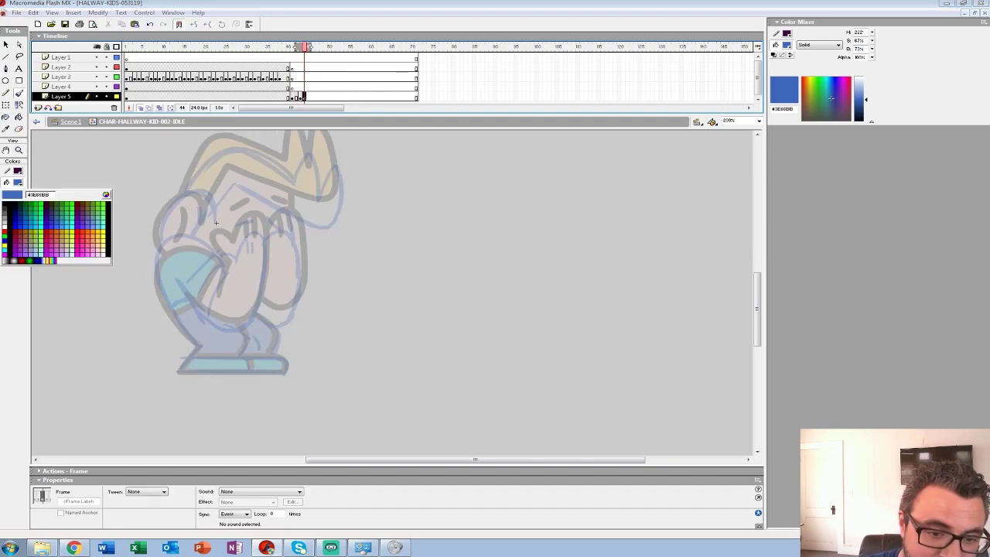
pyautogui.click(6, 204)
pyautogui.click(19, 150)
pyautogui.click(274, 266)
pyautogui.moveTo(276, 203); pyautogui.dragTo(273, 162)
pyautogui.press('b')
pyautogui.click(20, 226)
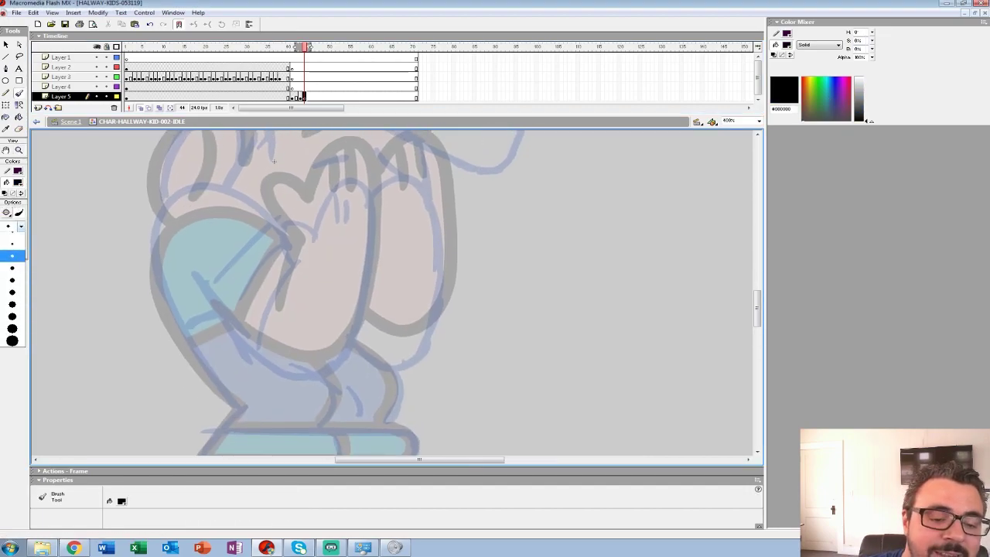
pyautogui.click(11, 335)
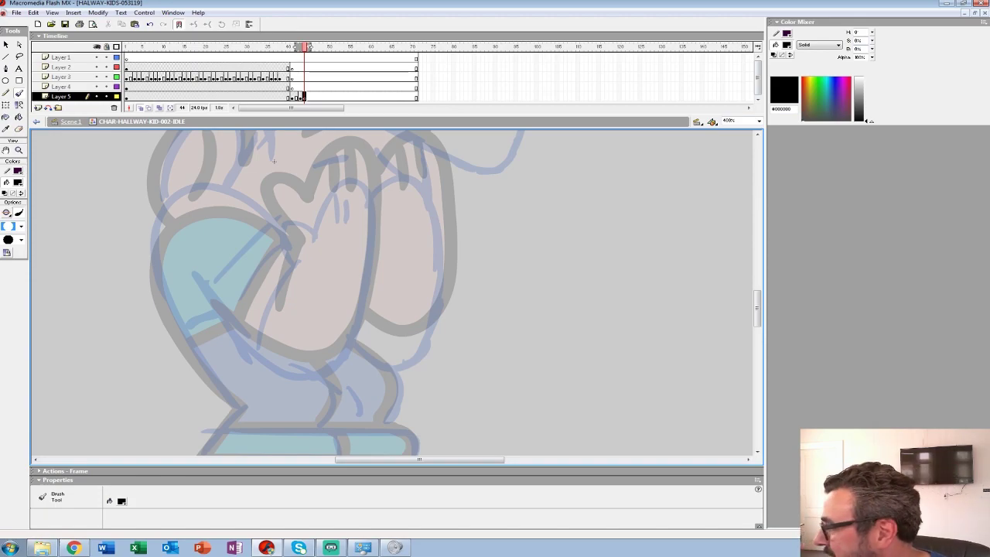
# Ink the squashed kid's back, near arm, hand, shirt hem and sleeve edge in black at frame 44
pyautogui.moveTo(195, 270)
pyautogui.mouseDown()
pyautogui.moveTo(274, 367)
pyautogui.moveTo(305, 379)
pyautogui.moveTo(337, 373)
pyautogui.moveTo(359, 340)
pyautogui.moveTo(372, 283)
pyautogui.moveTo(378, 220)
pyautogui.moveTo(361, 182)
pyautogui.moveTo(323, 190)
pyautogui.moveTo(308, 229)
pyautogui.moveTo(276, 211)
pyautogui.moveTo(276, 236)
pyautogui.moveTo(297, 261)
pyautogui.moveTo(265, 334)
pyautogui.mouseUp()
pyautogui.moveTo(334, 189)
pyautogui.mouseDown()
pyautogui.moveTo(331, 228)
pyautogui.moveTo(450, 219)
pyautogui.mouseUp()
pyautogui.moveTo(367, 189)
pyautogui.mouseDown()
pyautogui.moveTo(312, 163)
pyautogui.moveTo(281, 169)
pyautogui.moveTo(254, 197)
pyautogui.moveTo(248, 229)
pyautogui.moveTo(266, 276)
pyautogui.moveTo(334, 372)
pyautogui.moveTo(300, 430)
pyautogui.mouseUp()
pyautogui.moveTo(283, 296); pyautogui.dragTo(311, 283)
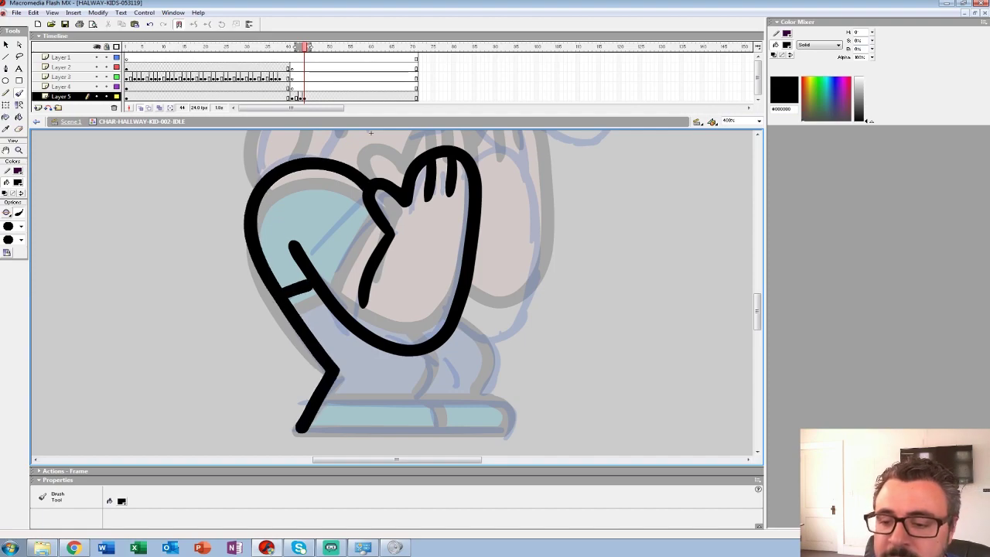
pyautogui.moveTo(371, 213); pyautogui.dragTo(311, 262)
pyautogui.moveTo(371, 232)
pyautogui.mouseDown()
pyautogui.moveTo(356, 260)
pyautogui.moveTo(308, 282)
pyautogui.mouseUp()
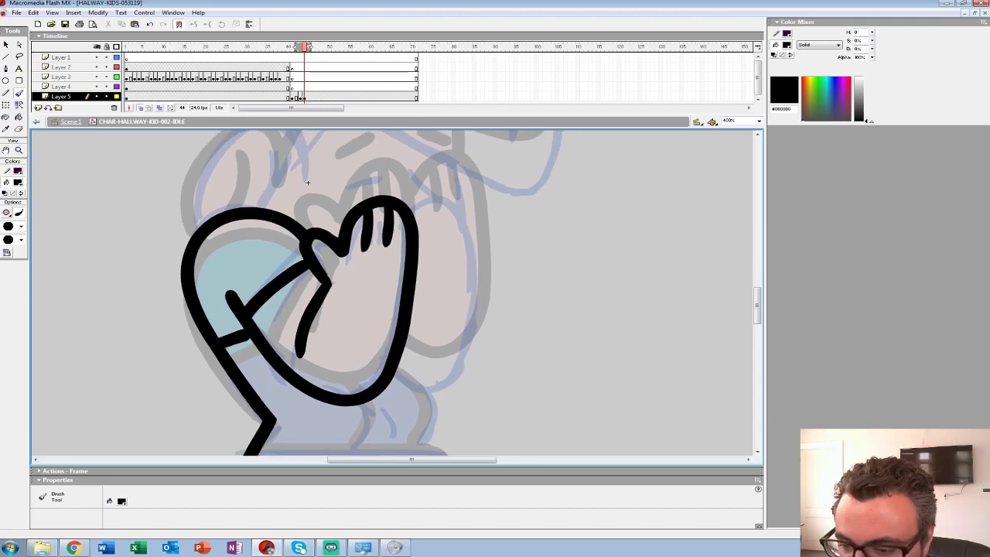
# Ink the far arm and its fingers over the blue sketch at frame 44
pyautogui.moveTo(307, 182); pyautogui.dragTo(286, 175)
pyautogui.moveTo(388, 202)
pyautogui.mouseDown()
pyautogui.moveTo(416, 193)
pyautogui.moveTo(447, 241)
pyautogui.moveTo(442, 360)
pyautogui.moveTo(372, 372)
pyautogui.mouseUp()
pyautogui.hotkey('ctrl', 'z')
pyautogui.moveTo(388, 208)
pyautogui.mouseDown()
pyautogui.moveTo(422, 187)
pyautogui.moveTo(439, 206)
pyautogui.moveTo(459, 332)
pyautogui.moveTo(429, 372)
pyautogui.moveTo(374, 373)
pyautogui.mouseUp()
pyautogui.moveTo(407, 208); pyautogui.dragTo(409, 229)
pyautogui.moveTo(423, 196); pyautogui.dragTo(428, 224)
pyautogui.moveTo(429, 294)
pyautogui.mouseDown()
pyautogui.moveTo(436, 191)
pyautogui.moveTo(442, 286)
pyautogui.moveTo(479, 415)
pyautogui.mouseUp()
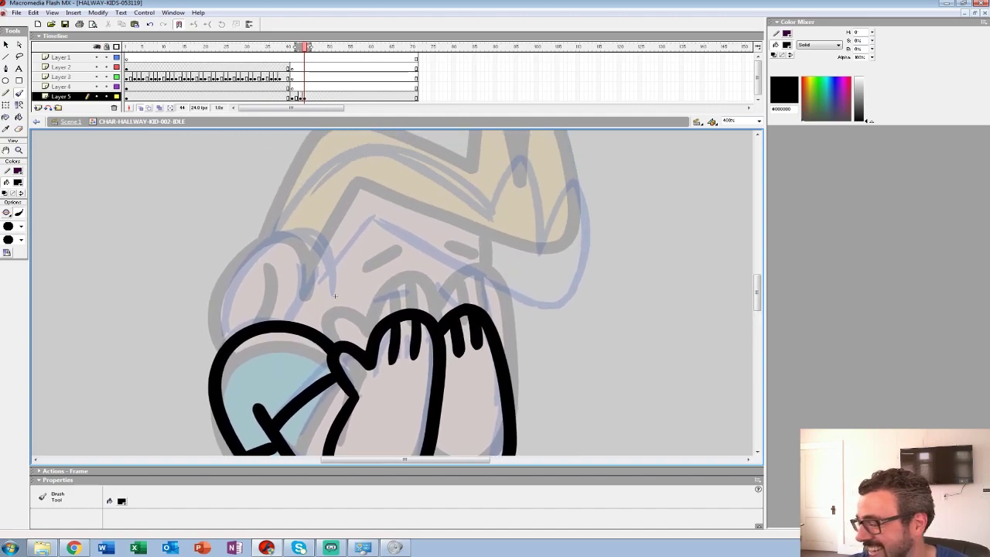
# Ink the ear, the spiked hair and the facial details of the squashed pose at frame 44
pyautogui.moveTo(335, 295)
pyautogui.mouseDown()
pyautogui.moveTo(249, 333)
pyautogui.moveTo(404, 250)
pyautogui.mouseUp()
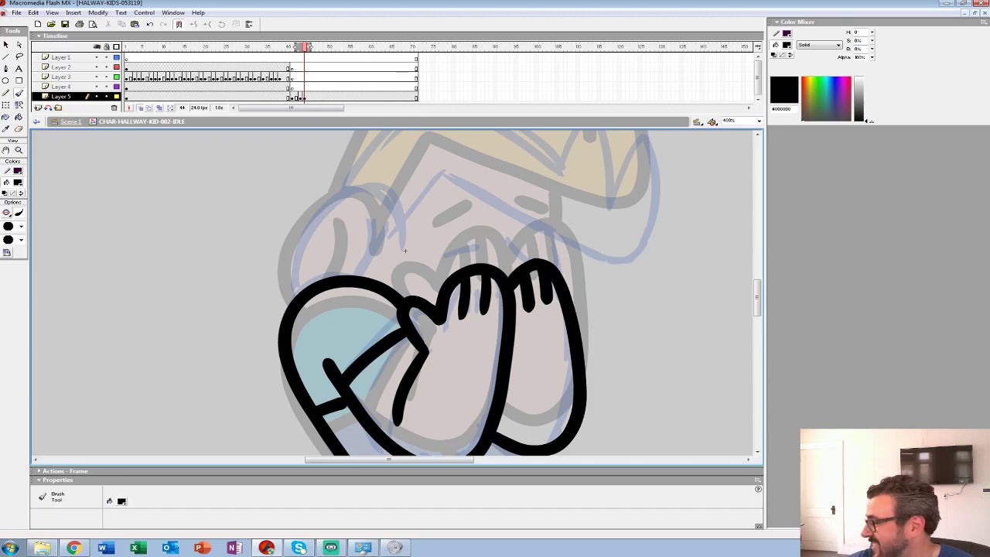
pyautogui.moveTo(402, 246)
pyautogui.mouseDown()
pyautogui.moveTo(390, 196)
pyautogui.moveTo(351, 189)
pyautogui.moveTo(309, 229)
pyautogui.moveTo(292, 294)
pyautogui.mouseUp()
pyautogui.moveTo(371, 217); pyautogui.dragTo(345, 278)
pyautogui.moveTo(404, 249)
pyautogui.mouseDown()
pyautogui.moveTo(238, 304)
pyautogui.moveTo(264, 275)
pyautogui.moveTo(455, 358)
pyautogui.moveTo(471, 345)
pyautogui.moveTo(484, 300)
pyautogui.moveTo(481, 234)
pyautogui.moveTo(456, 231)
pyautogui.moveTo(426, 296)
pyautogui.moveTo(421, 208)
pyautogui.moveTo(371, 273)
pyautogui.moveTo(329, 236)
pyautogui.mouseUp()
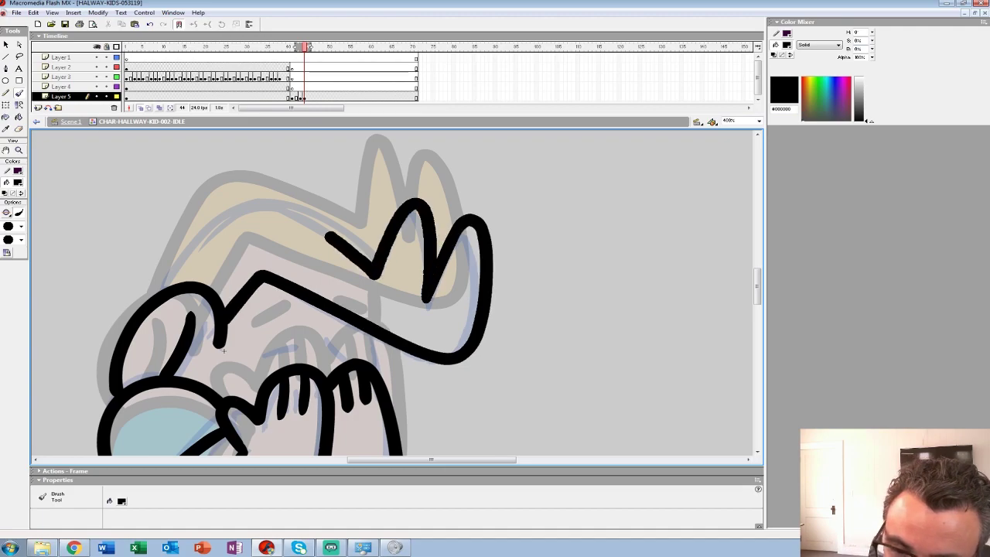
pyautogui.moveTo(224, 350); pyautogui.dragTo(207, 243)
pyautogui.moveTo(357, 229); pyautogui.dragTo(368, 262)
pyautogui.hotkey('ctrl', 'z')
pyautogui.moveTo(235, 253)
pyautogui.mouseDown()
pyautogui.moveTo(272, 239)
pyautogui.moveTo(341, 247)
pyautogui.mouseUp()
# Ink the trouser legs and both shoes of the squashed pose in black
pyautogui.moveTo(208, 243)
pyautogui.mouseDown()
pyautogui.moveTo(209, 201)
pyautogui.moveTo(255, 47)
pyautogui.mouseUp()
pyautogui.moveTo(184, 346)
pyautogui.mouseDown()
pyautogui.moveTo(397, 346)
pyautogui.moveTo(408, 327)
pyautogui.moveTo(136, 310)
pyautogui.mouseUp()
pyautogui.moveTo(329, 322); pyautogui.dragTo(330, 340)
pyautogui.moveTo(393, 252); pyautogui.dragTo(384, 310)
pyautogui.moveTo(327, 274); pyautogui.dragTo(316, 307)
pyautogui.moveTo(301, 208); pyautogui.dragTo(320, 310)
pyautogui.press('z')
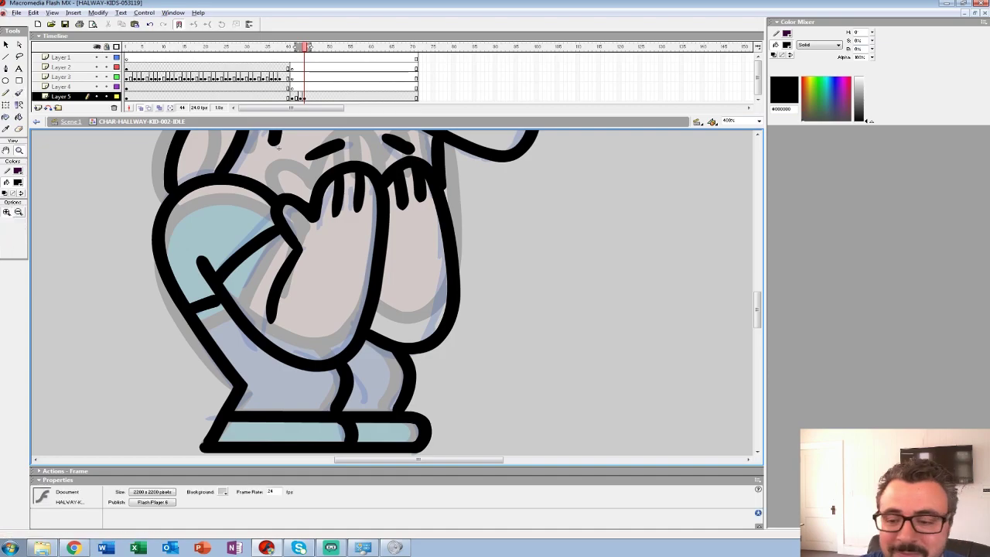
pyautogui.keyDown('alt'); pyautogui.click(379, 263); pyautogui.keyUp('alt')
pyautogui.keyDown('alt'); pyautogui.click(379, 261); pyautogui.keyUp('alt')
# Flip back and forth between the scream, the coloured crouch and the inked squash to check the motion
pyautogui.press(',')
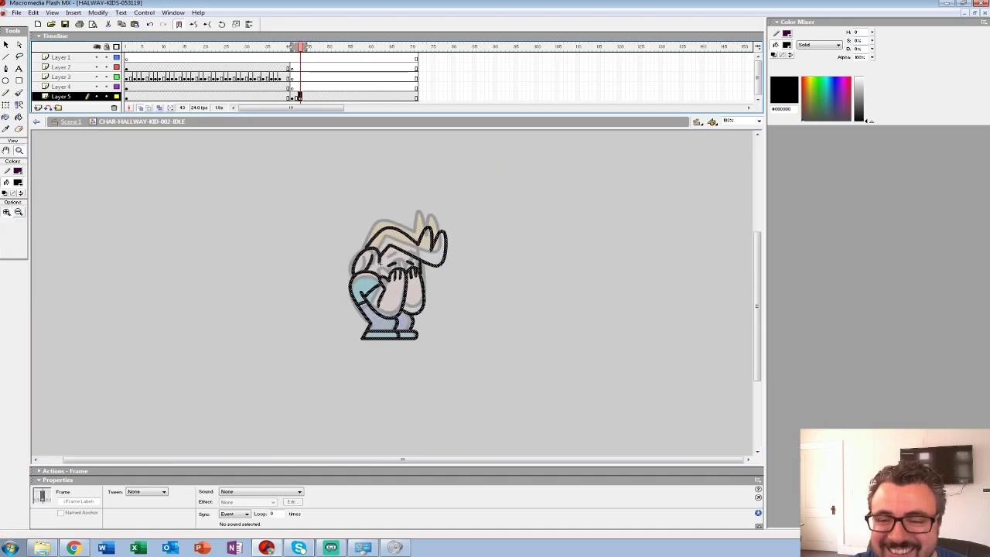
pyautogui.press(',')
pyautogui.press(',')
pyautogui.press('.')
pyautogui.press('.')
pyautogui.press('.')
pyautogui.press(',')
pyautogui.press(',')
pyautogui.press(',')
pyautogui.press(',')
pyautogui.press('.')
pyautogui.press('.')
pyautogui.press('.')
pyautogui.press('.')
pyautogui.press(',')
pyautogui.press(',')
# Retime the inked squash pose's keyframe to frame 44 on Layer 5, playing back the transition out of the scream
pyautogui.moveTo(296, 97)
pyautogui.mouseDown()
pyautogui.moveTo(333, 96)
pyautogui.moveTo(289, 97)
pyautogui.moveTo(308, 97)
pyautogui.mouseUp()
pyautogui.click(281, 87)
pyautogui.press('Return')
pyautogui.press('Return')
pyautogui.click(316, 97)
pyautogui.moveTo(316, 97); pyautogui.dragTo(304, 97)
pyautogui.click(281, 87)
pyautogui.press('Return')
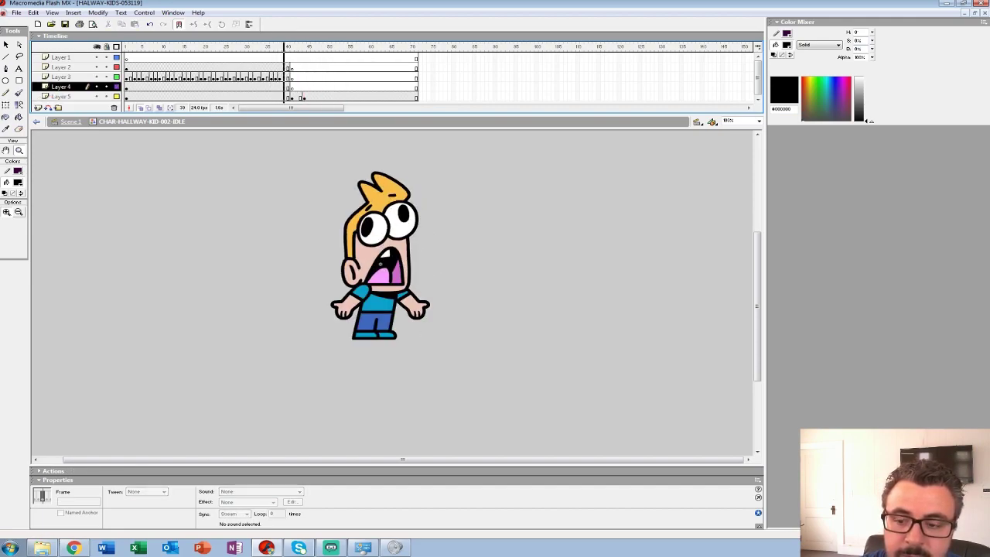
pyautogui.click(282, 88)
pyautogui.click(281, 87)
pyautogui.click(282, 96)
pyautogui.press('Return')
# Add a blank keyframe at frame 43 on Layer 5 for an in-between, ready for brush inking
pyautogui.click(300, 97)
pyautogui.press('F7')
pyautogui.click(380, 263)
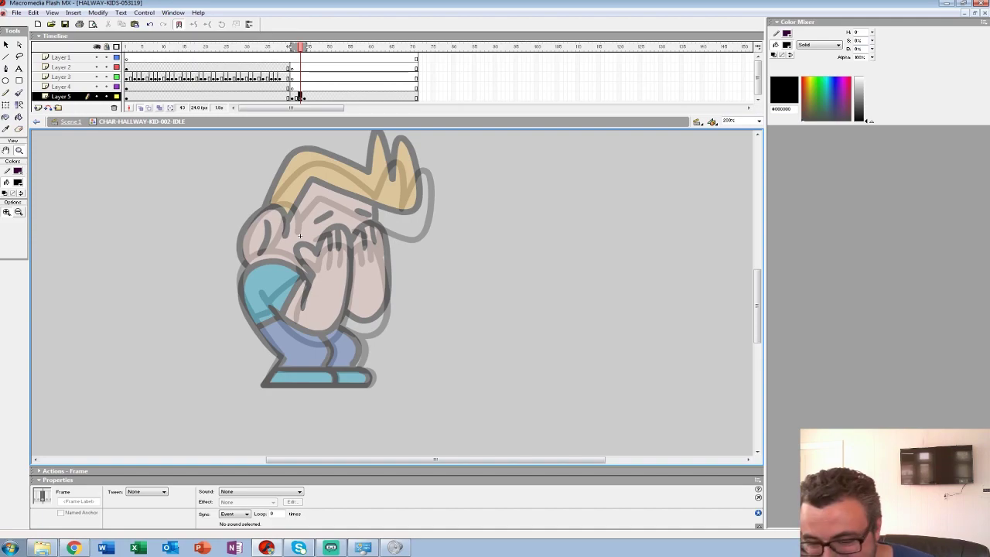
pyautogui.click(300, 235)
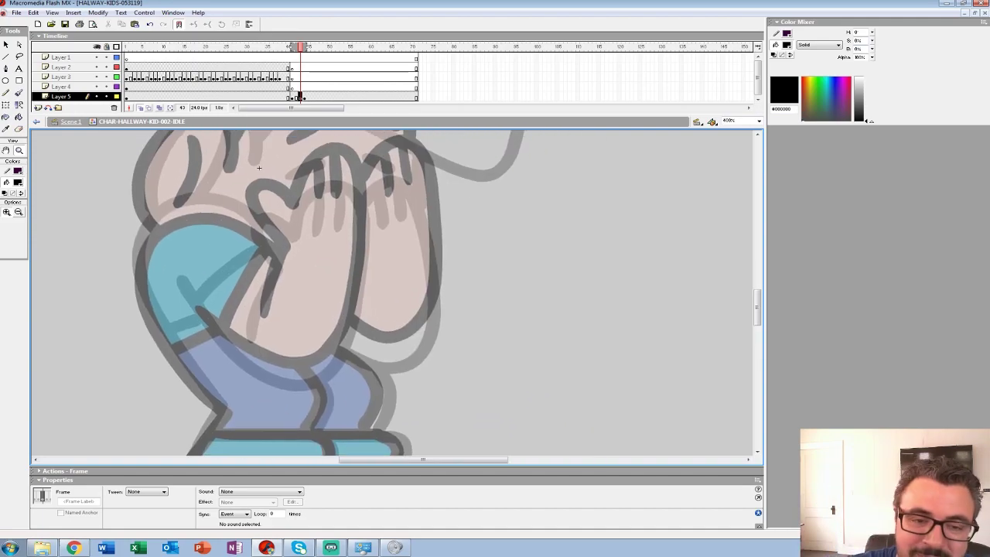
pyautogui.press('b')
# Ink the in-between's back, sleeve, arms, hands and fingers at frame 43, midway between the two onion-skinned poses
pyautogui.moveTo(290, 215)
pyautogui.mouseDown()
pyautogui.moveTo(257, 199)
pyautogui.moveTo(250, 214)
pyautogui.moveTo(283, 256)
pyautogui.moveTo(257, 331)
pyautogui.mouseUp()
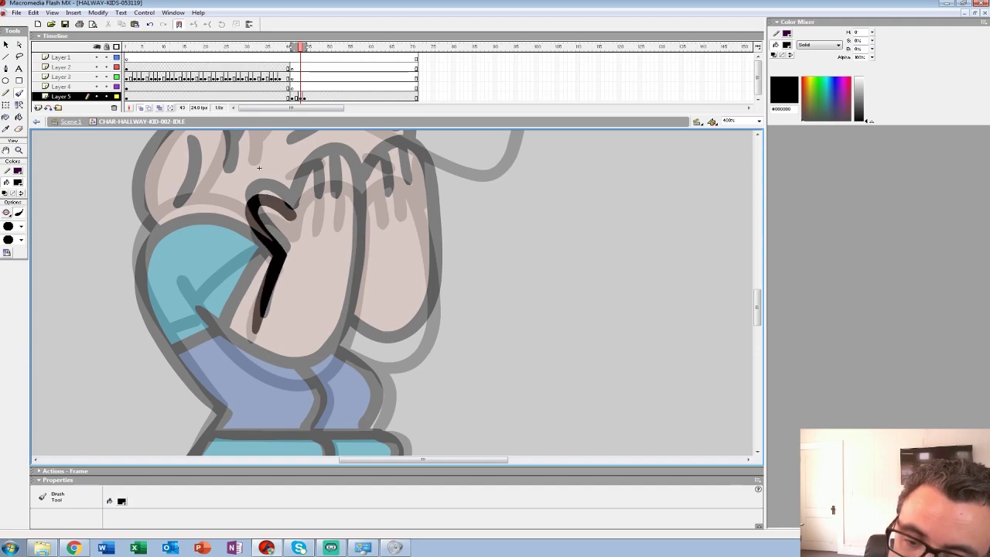
pyautogui.moveTo(292, 214)
pyautogui.mouseDown()
pyautogui.moveTo(341, 167)
pyautogui.moveTo(356, 180)
pyautogui.moveTo(353, 280)
pyautogui.moveTo(334, 358)
pyautogui.moveTo(319, 373)
pyautogui.moveTo(274, 373)
pyautogui.moveTo(199, 307)
pyautogui.mouseUp()
pyautogui.moveTo(198, 307); pyautogui.dragTo(299, 276)
pyautogui.moveTo(354, 194)
pyautogui.mouseDown()
pyautogui.moveTo(292, 176)
pyautogui.moveTo(255, 189)
pyautogui.moveTo(242, 219)
pyautogui.moveTo(238, 247)
pyautogui.moveTo(252, 278)
pyautogui.moveTo(325, 379)
pyautogui.moveTo(284, 436)
pyautogui.moveTo(496, 437)
pyautogui.mouseUp()
pyautogui.moveTo(359, 136); pyautogui.dragTo(266, 219)
pyautogui.moveTo(365, 232)
pyautogui.mouseDown()
pyautogui.moveTo(430, 222)
pyautogui.moveTo(446, 334)
pyautogui.moveTo(417, 404)
pyautogui.moveTo(359, 390)
pyautogui.mouseUp()
pyautogui.moveTo(386, 223)
pyautogui.mouseDown()
pyautogui.moveTo(390, 256)
pyautogui.moveTo(412, 243)
pyautogui.mouseUp()
# Ink the in-between's trouser legs and both shoes at frame 43
pyautogui.moveTo(371, 348); pyautogui.dragTo(409, 193)
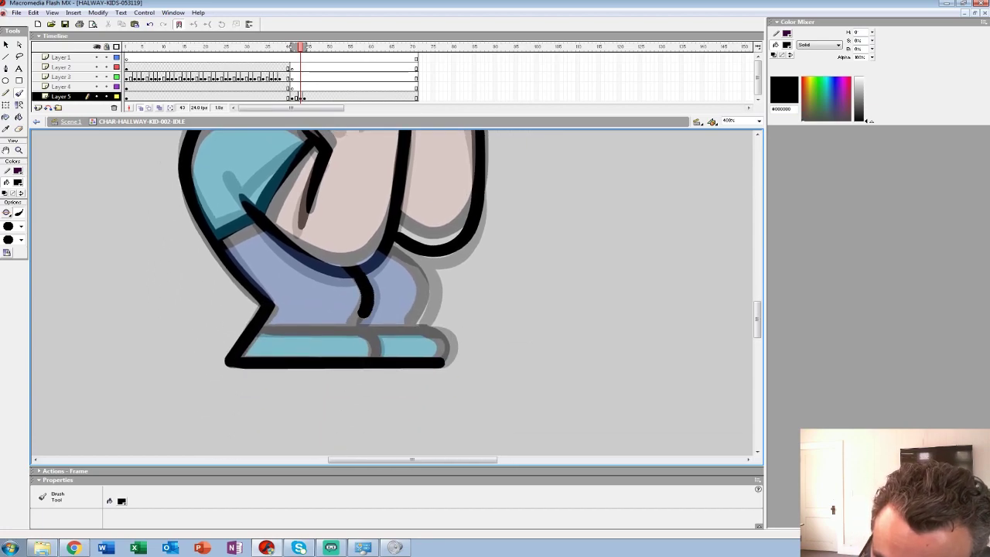
pyautogui.moveTo(255, 331)
pyautogui.mouseDown()
pyautogui.moveTo(437, 331)
pyautogui.moveTo(445, 343)
pyautogui.mouseUp()
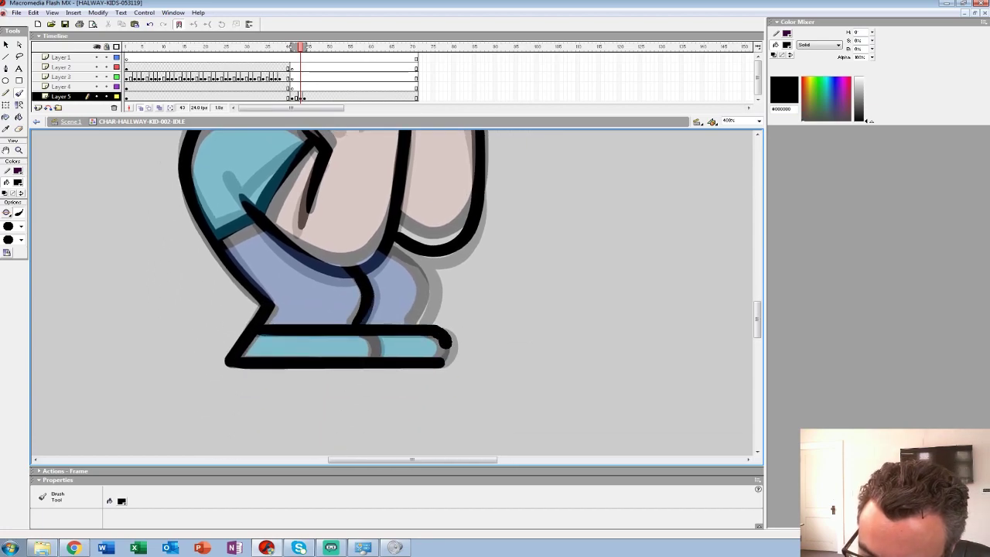
pyautogui.moveTo(371, 336); pyautogui.dragTo(379, 356)
pyautogui.moveTo(396, 244)
pyautogui.mouseDown()
pyautogui.moveTo(424, 292)
pyautogui.moveTo(427, 322)
pyautogui.mouseUp()
# Ink the in-between's ear and spiked hair outline at frame 43, between the two onion-skinned heads
pyautogui.scroll(5, 282, 317)
pyautogui.moveTo(283, 318)
pyautogui.mouseDown()
pyautogui.moveTo(312, 332)
pyautogui.moveTo(425, 288)
pyautogui.moveTo(371, 231)
pyautogui.moveTo(312, 305)
pyautogui.moveTo(322, 339)
pyautogui.mouseUp()
pyautogui.moveTo(376, 258); pyautogui.dragTo(346, 323)
pyautogui.moveTo(425, 288); pyautogui.dragTo(230, 362)
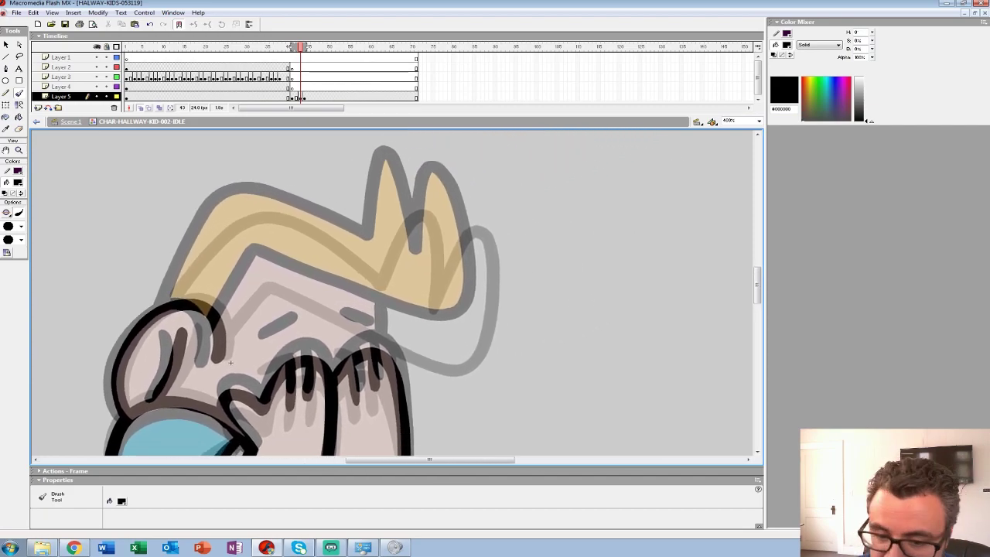
pyautogui.moveTo(215, 328)
pyautogui.mouseDown()
pyautogui.moveTo(272, 268)
pyautogui.moveTo(443, 338)
pyautogui.moveTo(482, 296)
pyautogui.moveTo(462, 188)
pyautogui.moveTo(422, 276)
pyautogui.moveTo(416, 204)
pyautogui.moveTo(380, 232)
pyautogui.moveTo(375, 260)
pyautogui.mouseUp()
pyautogui.moveTo(231, 363); pyautogui.dragTo(286, 334)
pyautogui.moveTo(430, 230)
pyautogui.mouseDown()
pyautogui.moveTo(372, 193)
pyautogui.moveTo(279, 176)
pyautogui.moveTo(223, 270)
pyautogui.mouseUp()
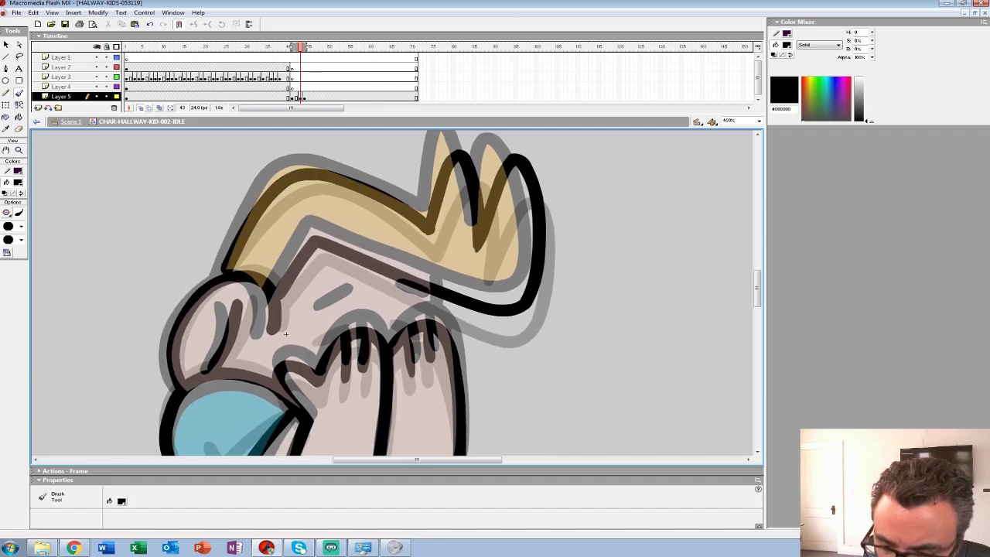
# Ink the far edge of the face and both eyebrows on the frame 43 in-between
pyautogui.moveTo(431, 294); pyautogui.dragTo(444, 325)
pyautogui.moveTo(317, 321)
pyautogui.mouseDown()
pyautogui.moveTo(345, 309)
pyautogui.moveTo(418, 311)
pyautogui.mouseUp()
pyautogui.moveTo(286, 334); pyautogui.dragTo(253, 272)
pyautogui.hotkey('ctrl', 'z')
pyautogui.moveTo(361, 243); pyautogui.dragTo(384, 250)
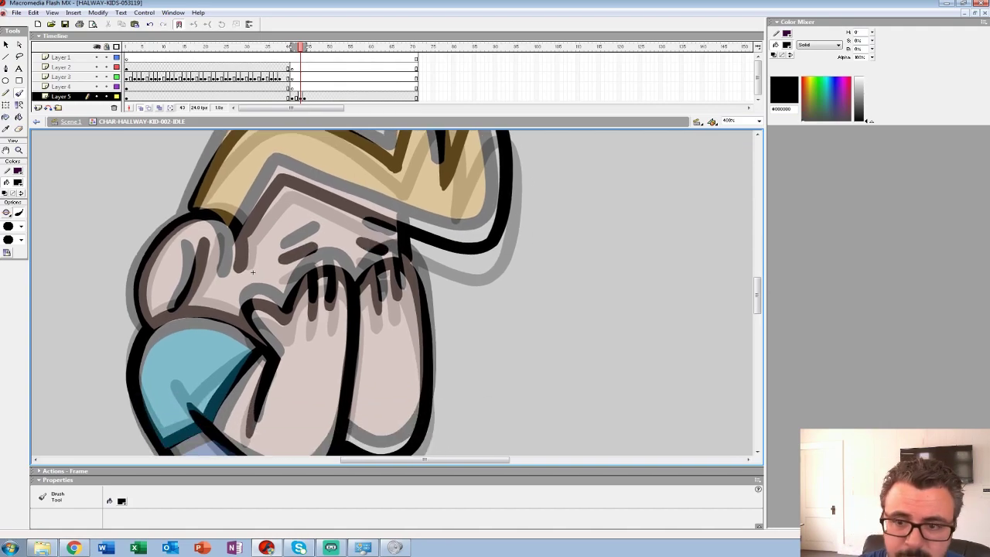
pyautogui.press('z')
pyautogui.keyDown('alt'); pyautogui.click(441, 291); pyautogui.keyUp('alt')
pyautogui.keyDown('alt'); pyautogui.click(309, 282); pyautogui.keyUp('alt')
pyautogui.keyDown('alt'); pyautogui.click(309, 284); pyautogui.keyUp('alt')
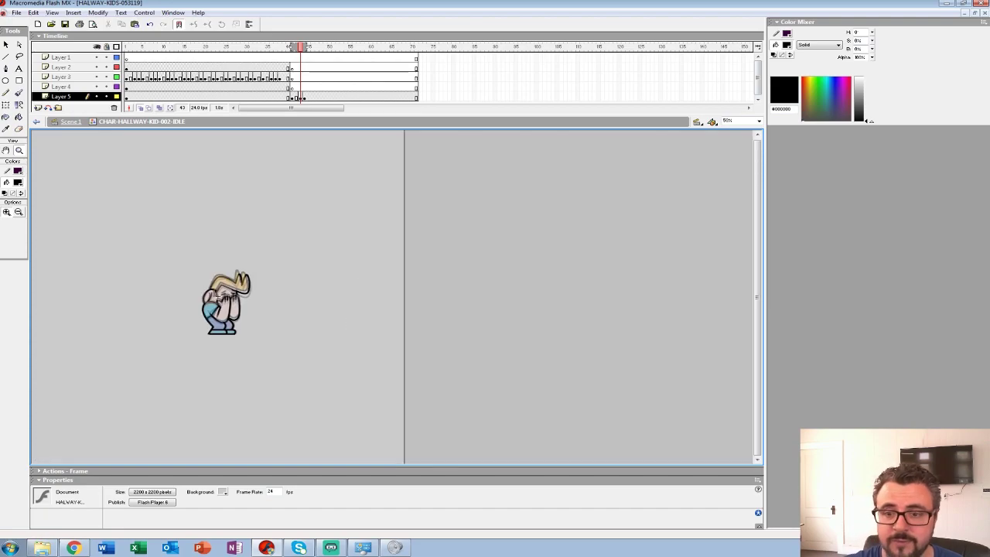
# Play back the transition from the scream into the crouch from several starting frames
pyautogui.click(262, 67)
pyautogui.press('Return')
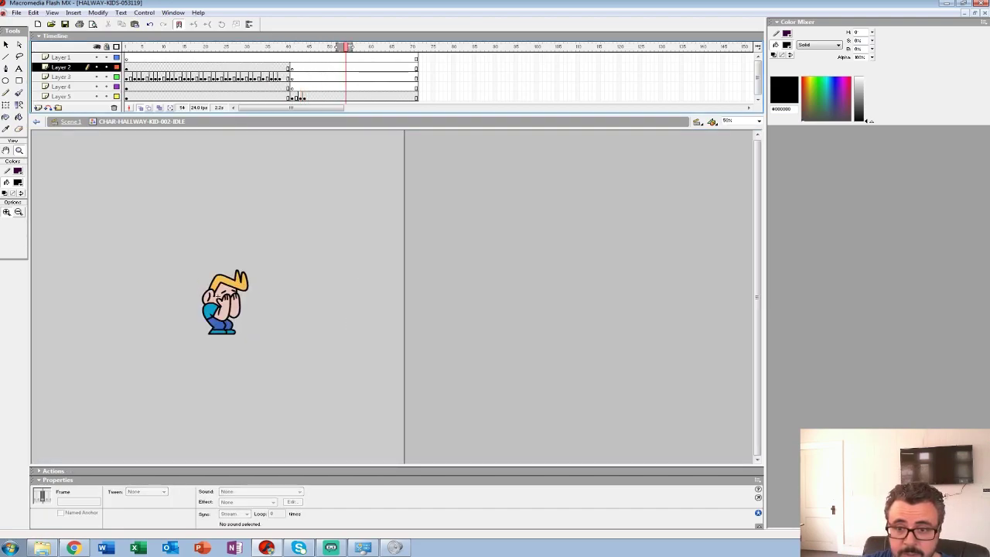
pyautogui.click(256, 76)
pyautogui.press('Return')
pyautogui.click(256, 77)
pyautogui.press('Return')
pyautogui.press('Return')
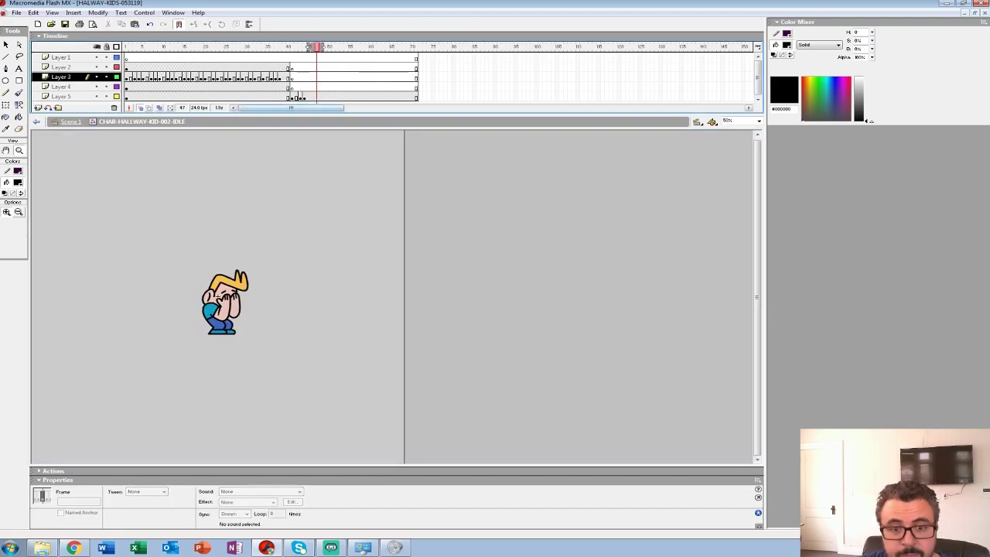
# Sample the skin colour from the frame 44 pose and fill the face, ear, arms and hands at frames 41 and 43
pyautogui.click(292, 96)
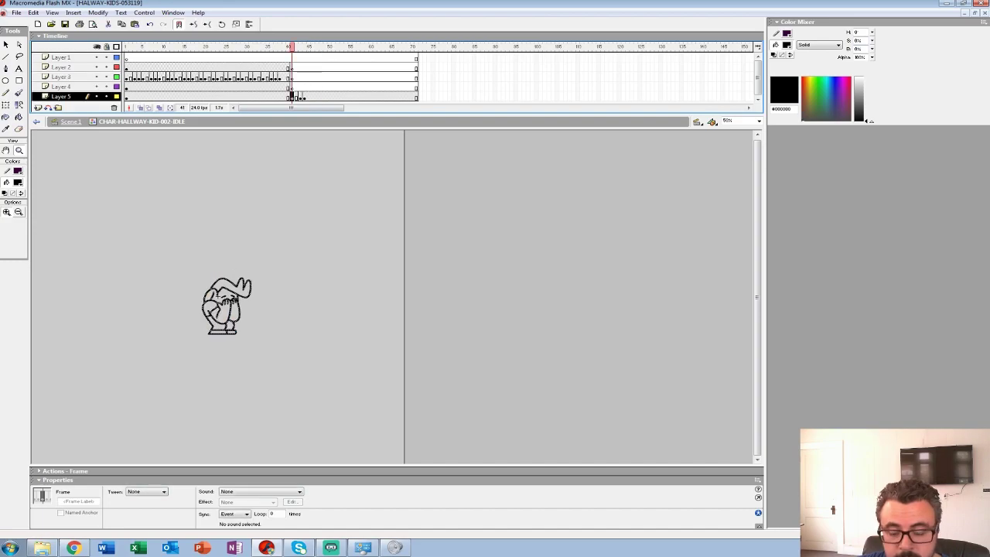
pyautogui.press('.')
pyautogui.press('.')
pyautogui.press('.')
pyautogui.click(223, 297)
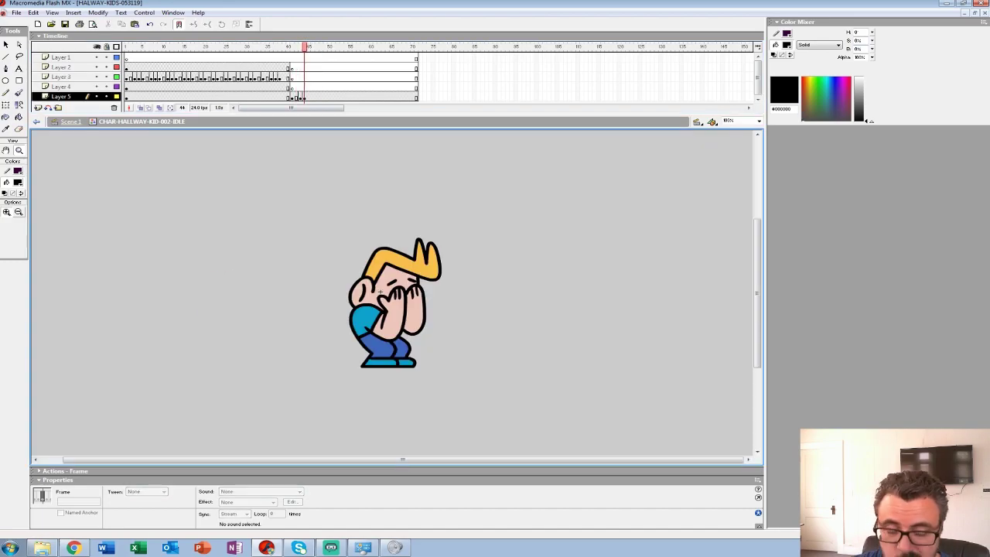
pyautogui.click(17, 183)
pyautogui.click(394, 315)
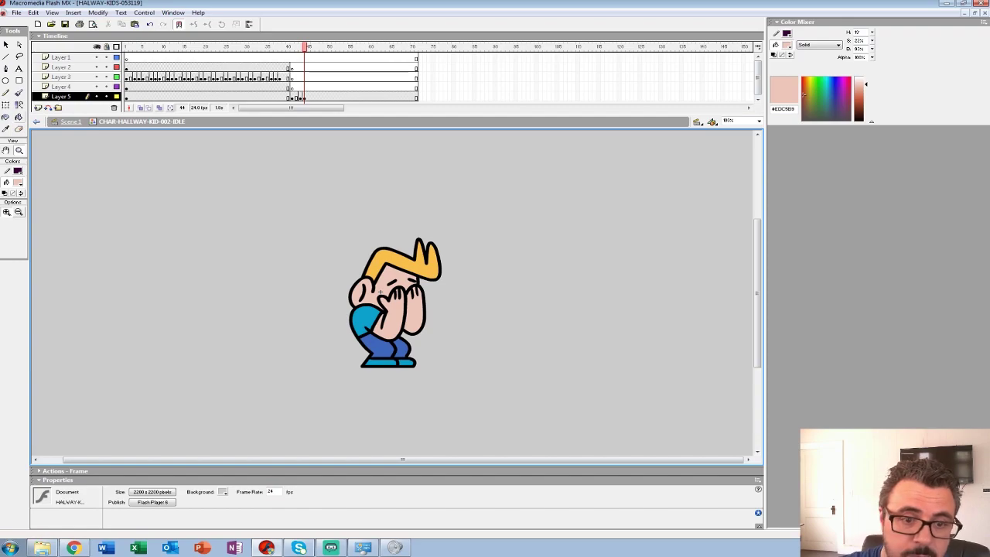
pyautogui.press('k')
pyautogui.press(',')
pyautogui.press(',')
pyautogui.press(',')
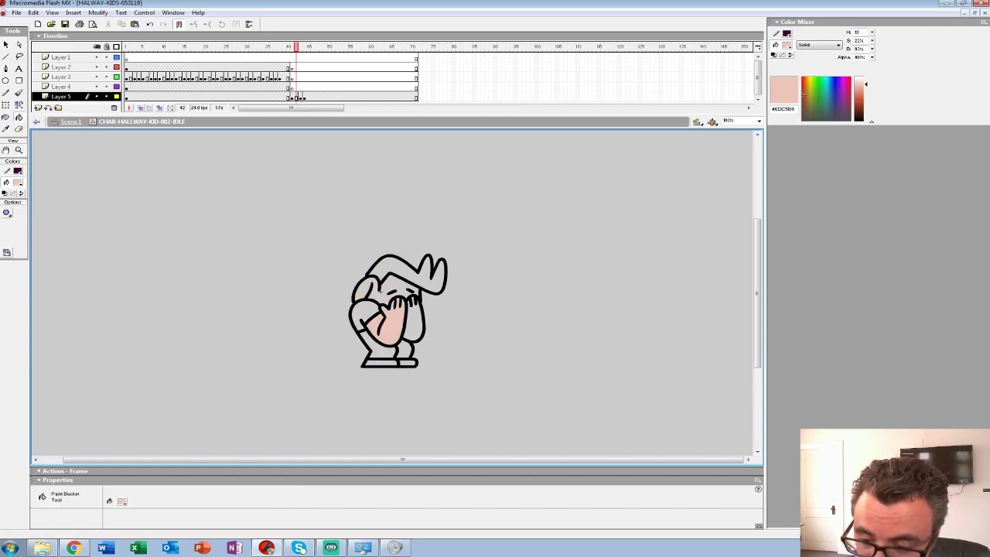
pyautogui.press('.')
pyautogui.press('.')
pyautogui.press('.')
pyautogui.press(',')
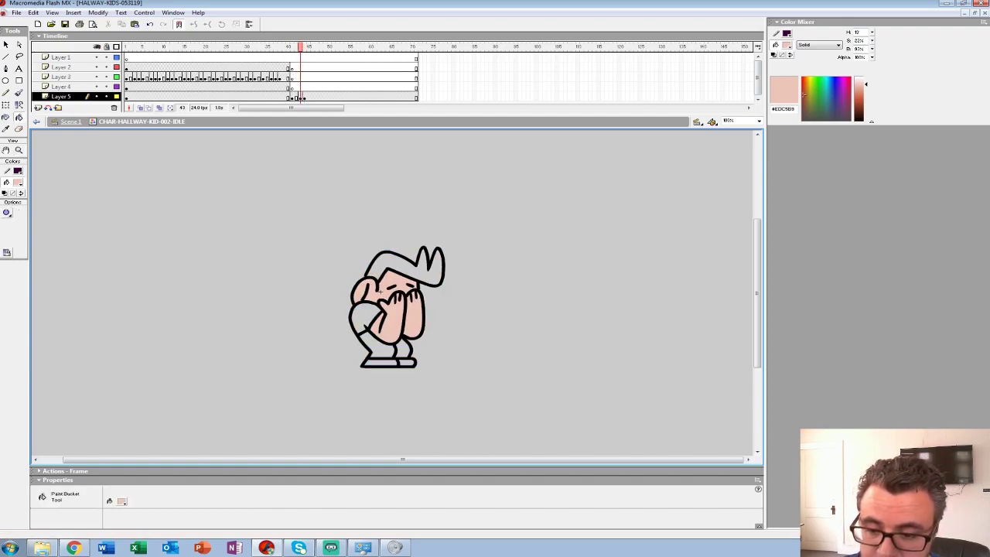
# Sample the light blue of the frame 44 shirt and fill the shirt on the in-between and the squashed pose
pyautogui.press('.')
pyautogui.click(17, 181)
pyautogui.click(365, 320)
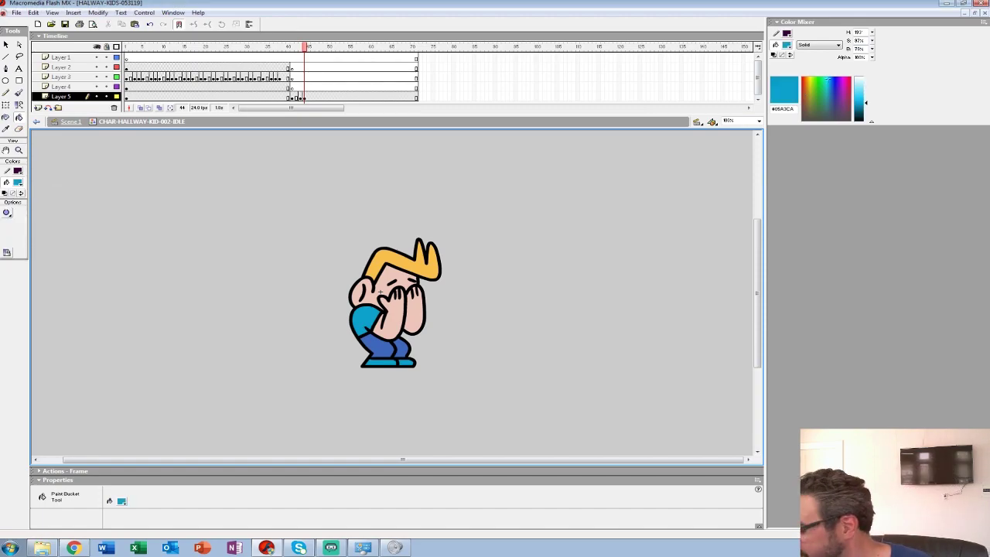
pyautogui.press(',')
pyautogui.click(364, 316)
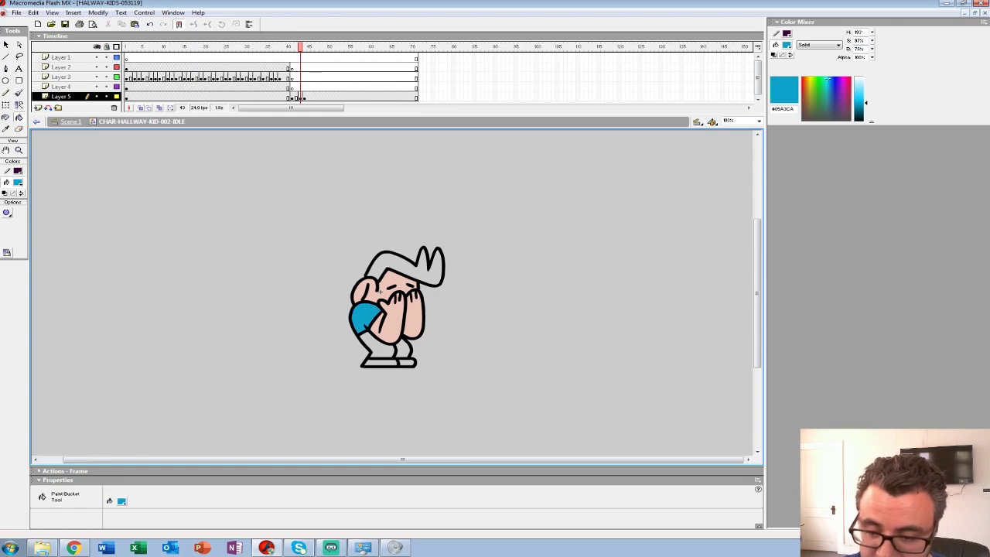
pyautogui.press(',')
pyautogui.press('.')
pyautogui.press(',')
pyautogui.click(364, 314)
# Fill both shoes with the same light blue on the squashed pose and the frame 43 in-between, undoing any misplaced outline fill
pyautogui.click(381, 362)
pyautogui.click(408, 363)
pyautogui.press('.')
pyautogui.click(382, 359)
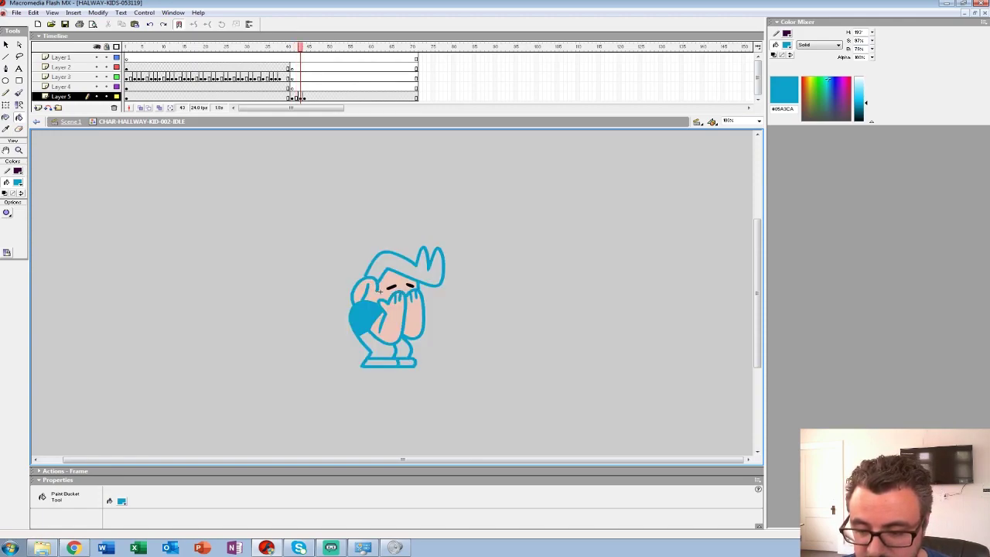
pyautogui.hotkey('ctrl', 'z')
pyautogui.click(381, 363)
pyautogui.click(407, 362)
pyautogui.press(',')
pyautogui.press(',')
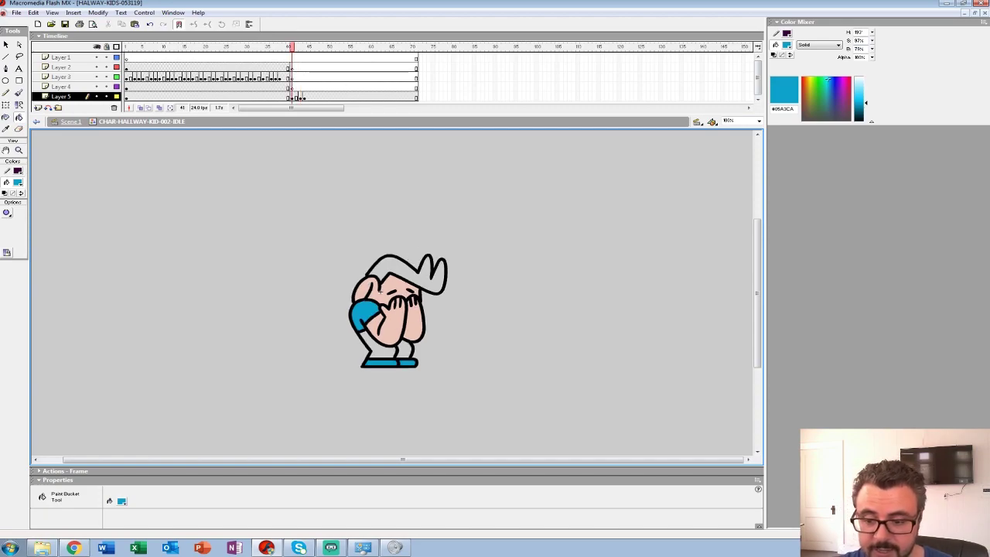
# Fill the trouser legs at frames 41 and 43 with the darker trouser blue used at frame 44
pyautogui.press(',')
pyautogui.click(18, 182)
pyautogui.click(373, 352)
pyautogui.press('.')
pyautogui.click(380, 350)
pyautogui.click(404, 350)
pyautogui.press('.')
pyautogui.press('.')
pyautogui.click(380, 351)
pyautogui.click(404, 350)
pyautogui.press('.')
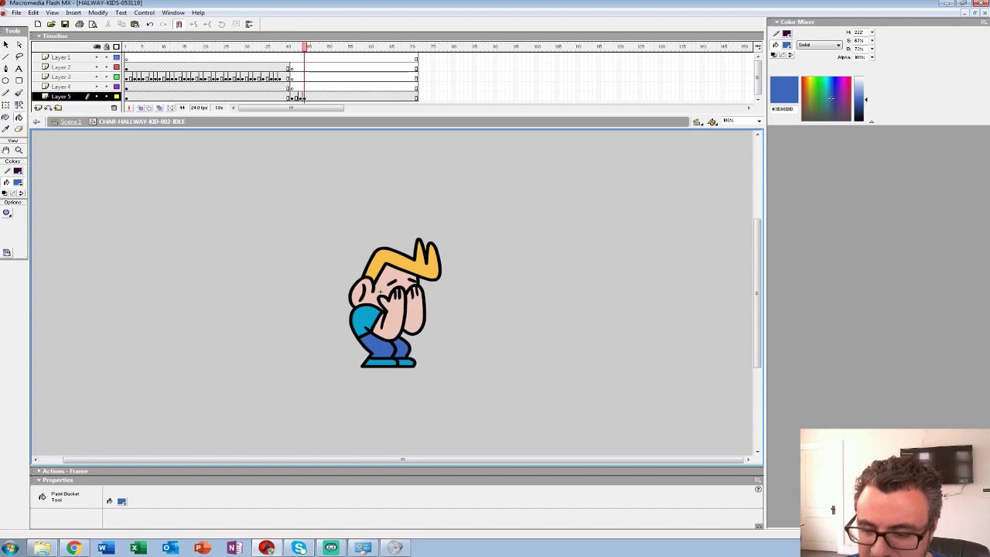
# Fill the spiked hair at frames 41 and 43 with the yellow hair colour used at frame 44
pyautogui.press(',')
pyautogui.press(',')
pyautogui.press(',')
pyautogui.press(',')
pyautogui.click(17, 182)
pyautogui.click(386, 219)
pyautogui.press('.')
pyautogui.click(398, 267)
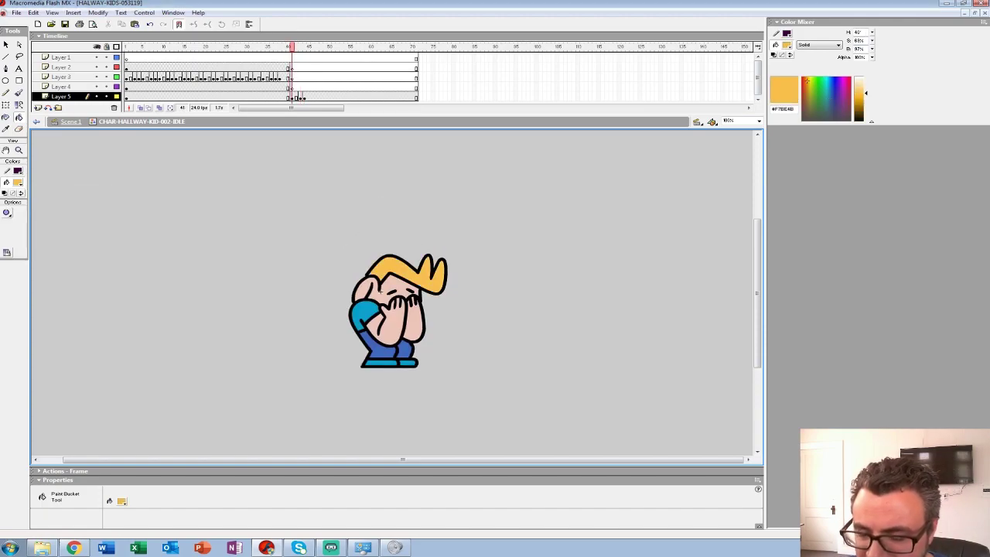
pyautogui.press('.')
pyautogui.press('.')
pyautogui.click(397, 260)
pyautogui.press('.')
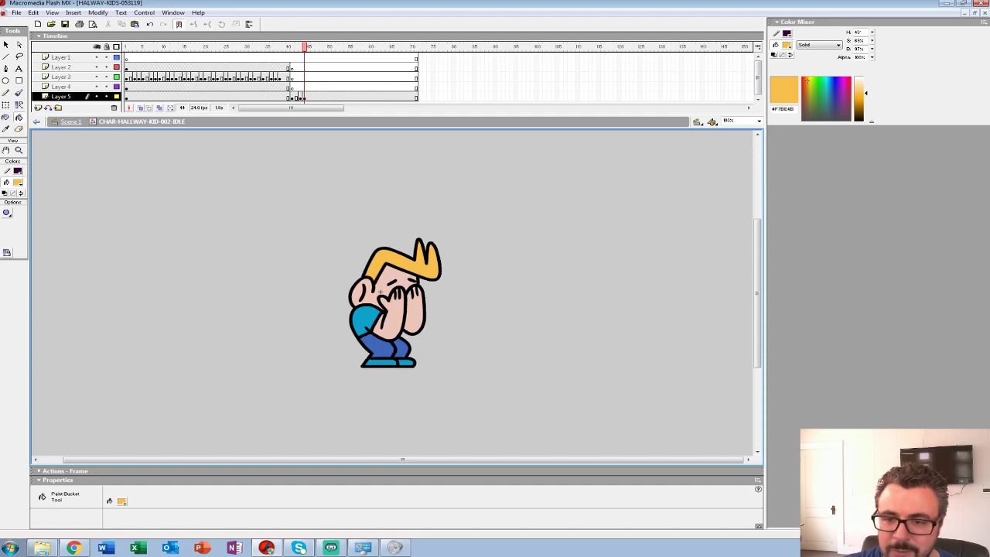
# Play back the scream leading into the coloured crouch, starting from different points in the timeline
pyautogui.press('z')
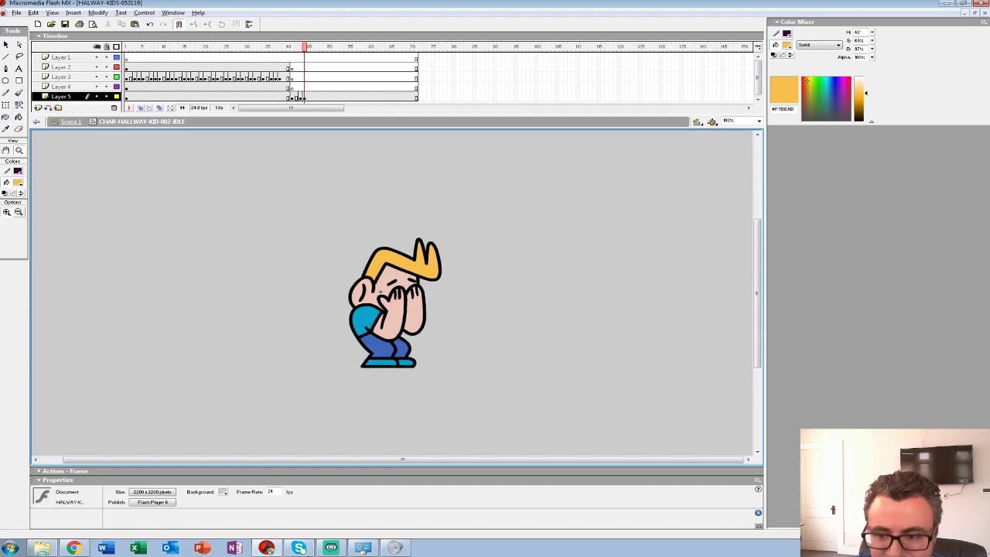
pyautogui.keyDown('alt'); pyautogui.click(394, 286); pyautogui.keyUp('alt')
pyautogui.keyDown('alt'); pyautogui.click(395, 286); pyautogui.keyUp('alt')
pyautogui.click(284, 87)
pyautogui.click(125, 212)
pyautogui.click(135, 67)
pyautogui.press('Return')
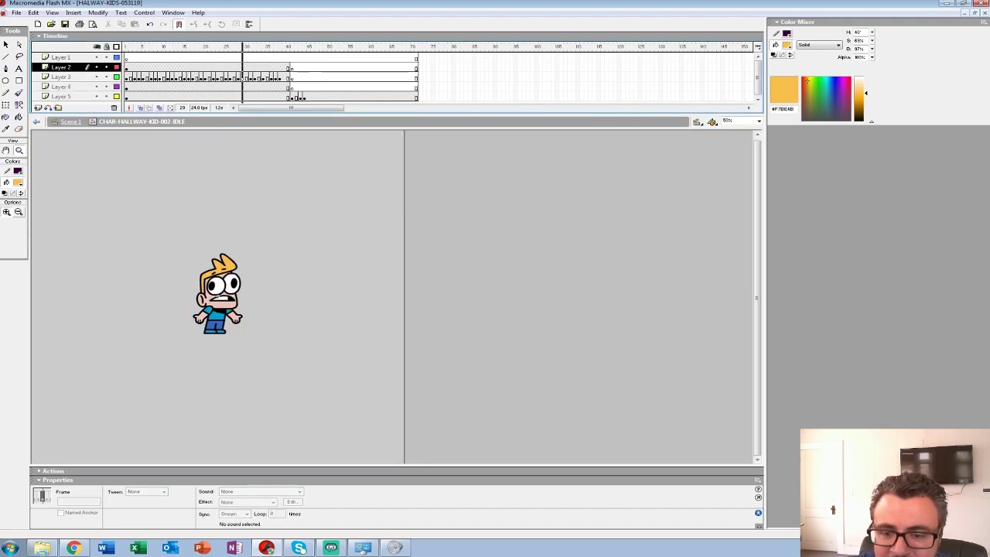
pyautogui.click(284, 78)
pyautogui.press('Return')
pyautogui.click(275, 77)
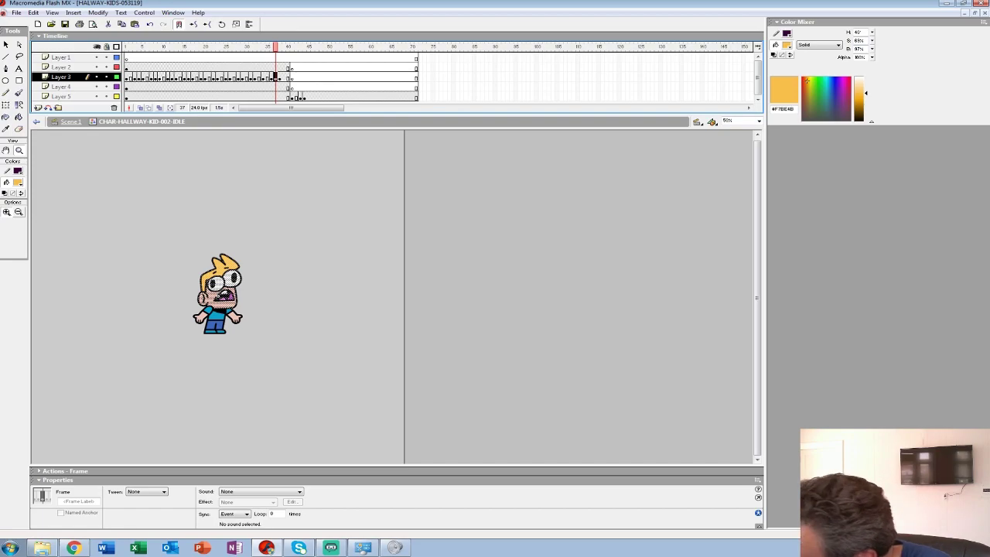
pyautogui.click(267, 68)
pyautogui.press('Return')
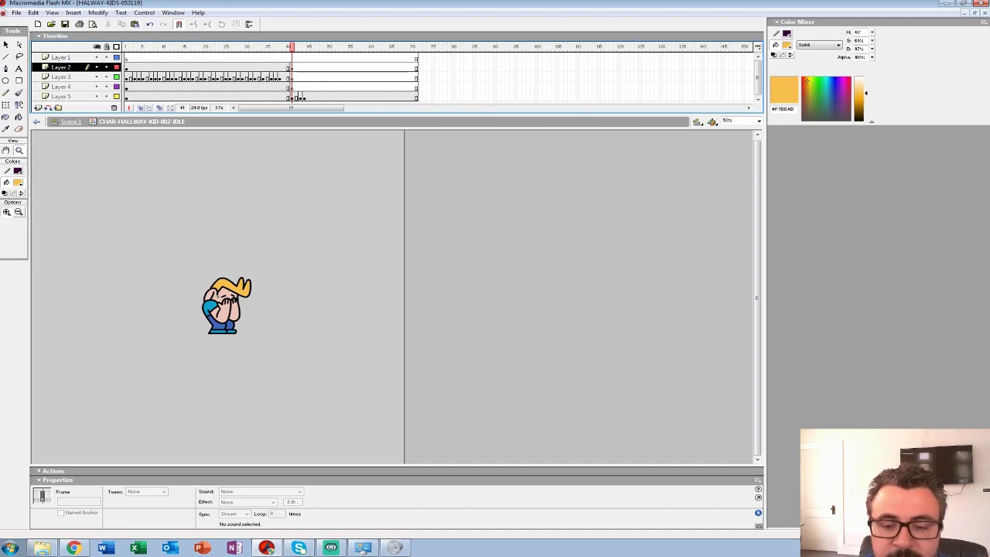
# Go back from the crouch frame by frame into the scream, and replay the animation to judge its timing
pyautogui.click(223, 295)
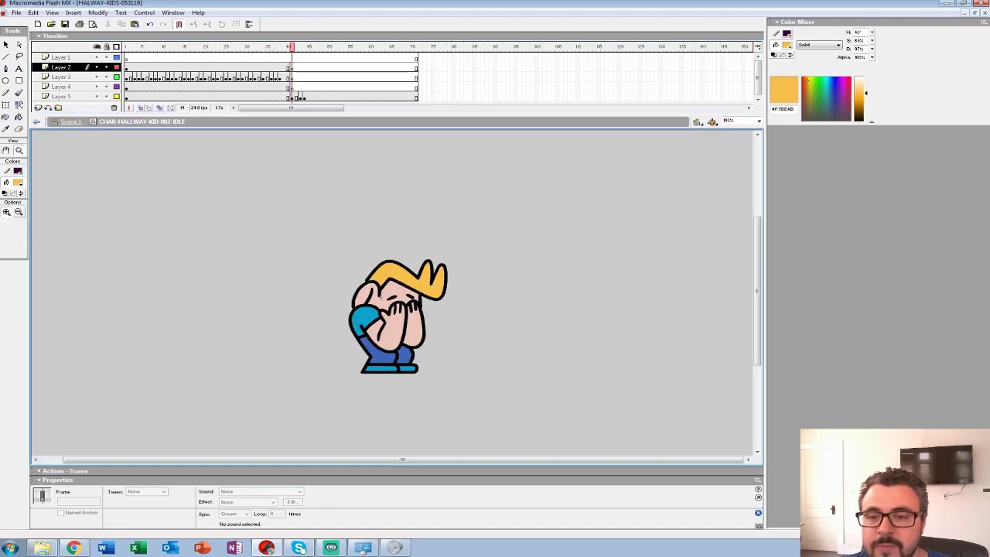
pyautogui.press(',')
pyautogui.press(',')
pyautogui.press(',')
pyautogui.press(',')
pyautogui.press(',')
pyautogui.press(',')
pyautogui.press(',')
pyautogui.press(',')
pyautogui.press(',')
pyautogui.press(',')
pyautogui.press(',')
pyautogui.press(',')
pyautogui.press(',')
pyautogui.press(',')
pyautogui.press(',')
pyautogui.press(',')
pyautogui.press(',')
pyautogui.press(',')
pyautogui.press(',')
pyautogui.press(',')
pyautogui.press('Return')
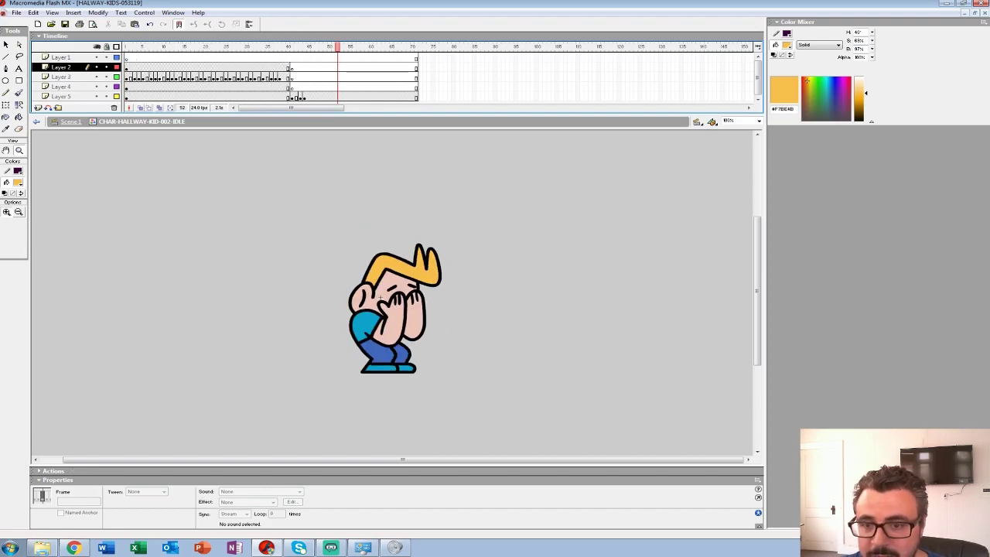
pyautogui.click(193, 77)
pyautogui.press('Return')
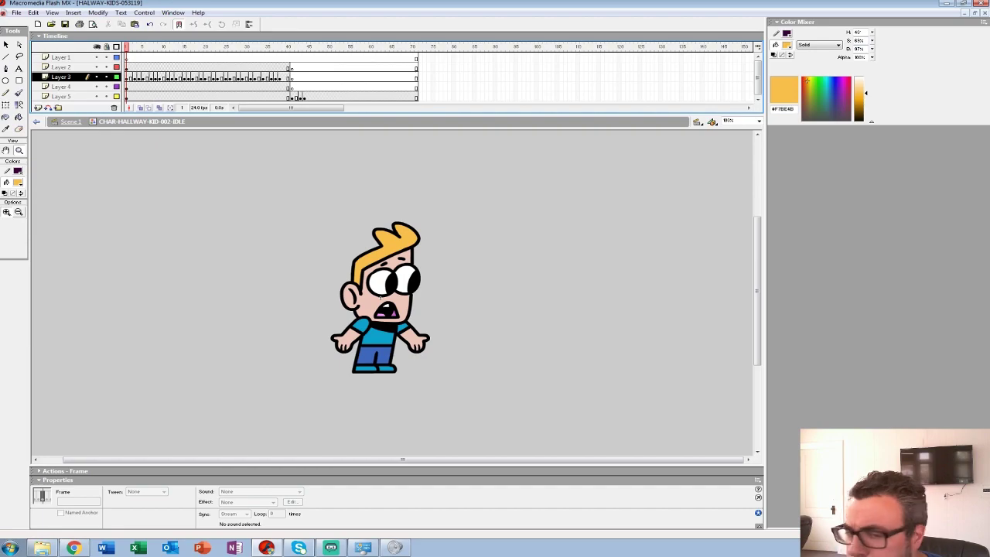
pyautogui.press('Return')
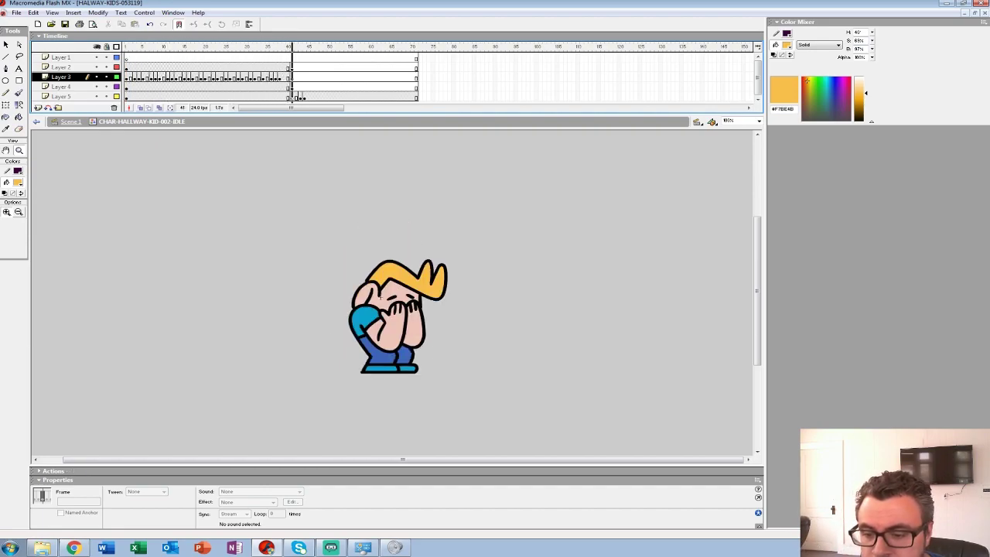
# Copy the squash-and-recover frames 41 to 44 on Layer 5 and paste them at frame 47
pyautogui.moveTo(330, 47); pyautogui.dragTo(303, 46)
pyautogui.moveTo(293, 97); pyautogui.dragTo(304, 96)
pyautogui.moveTo(304, 46)
pyautogui.mouseDown()
pyautogui.moveTo(263, 46)
pyautogui.moveTo(329, 46)
pyautogui.moveTo(289, 68)
pyautogui.moveTo(303, 67)
pyautogui.moveTo(304, 98)
pyautogui.mouseUp()
pyautogui.click(327, 96)
pyautogui.click(317, 96)
pyautogui.hotkey('ctrl', 'alt', 'v')
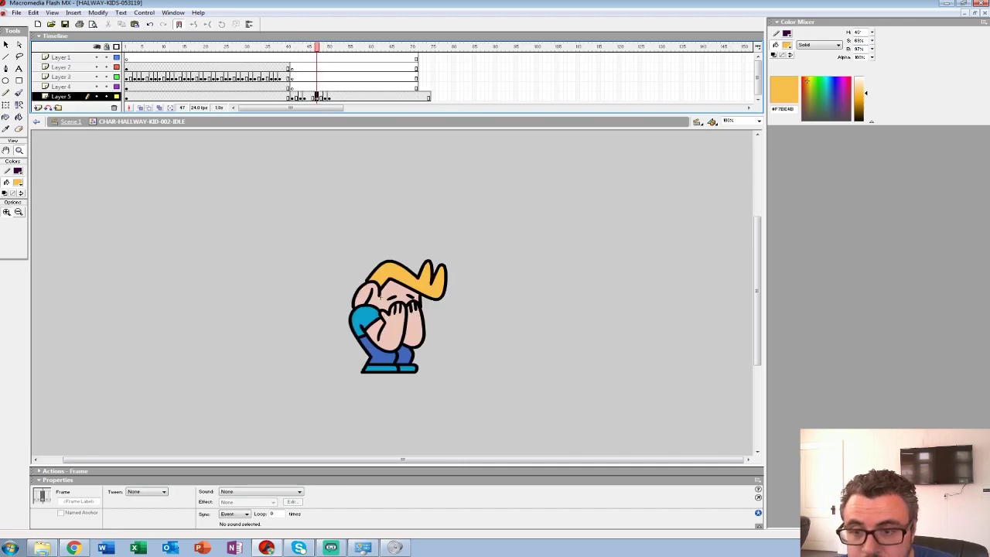
# Paste the copied squash frames at frame 53 on Layer 5 and remove the excess frames past frame 71
pyautogui.click(337, 97)
pyautogui.click(342, 96)
pyautogui.hotkey('ctrl', 'alt', 'v')
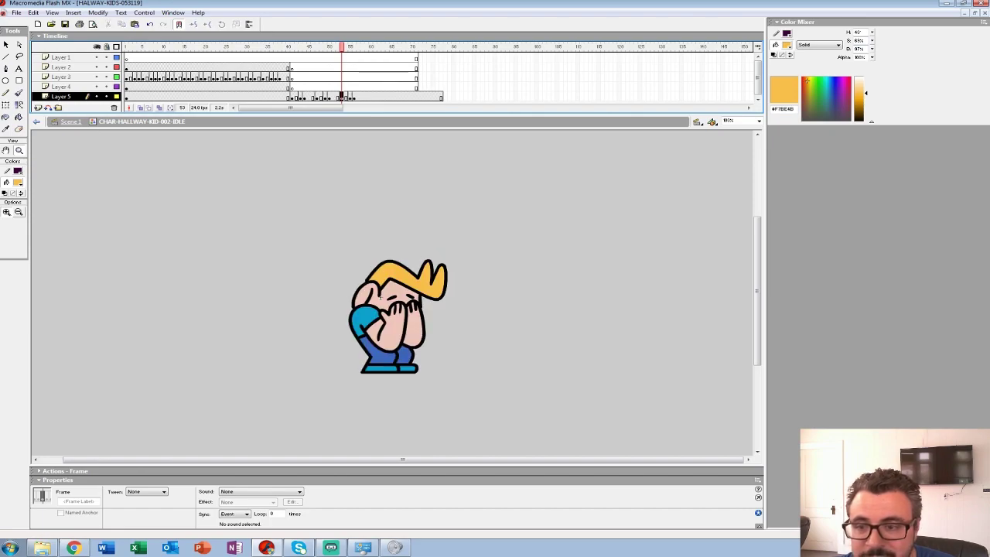
pyautogui.moveTo(420, 96); pyautogui.dragTo(486, 58)
pyautogui.hotkey('shift', 'F5')
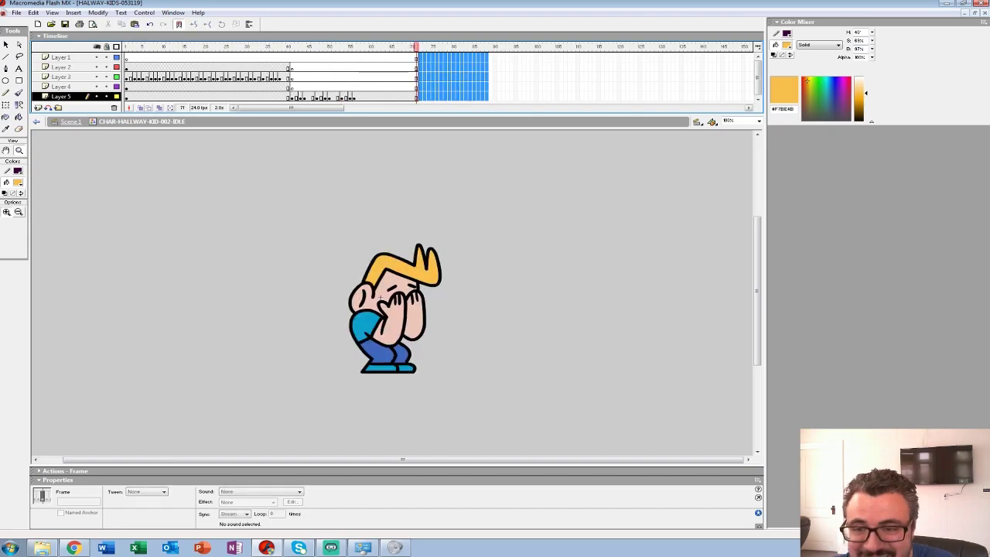
# Replay the repeated squashes and paste the copied frames once more at frame 59 on Layer 5
pyautogui.click(291, 68)
pyautogui.press('Return')
pyautogui.click(254, 67)
pyautogui.press('Return')
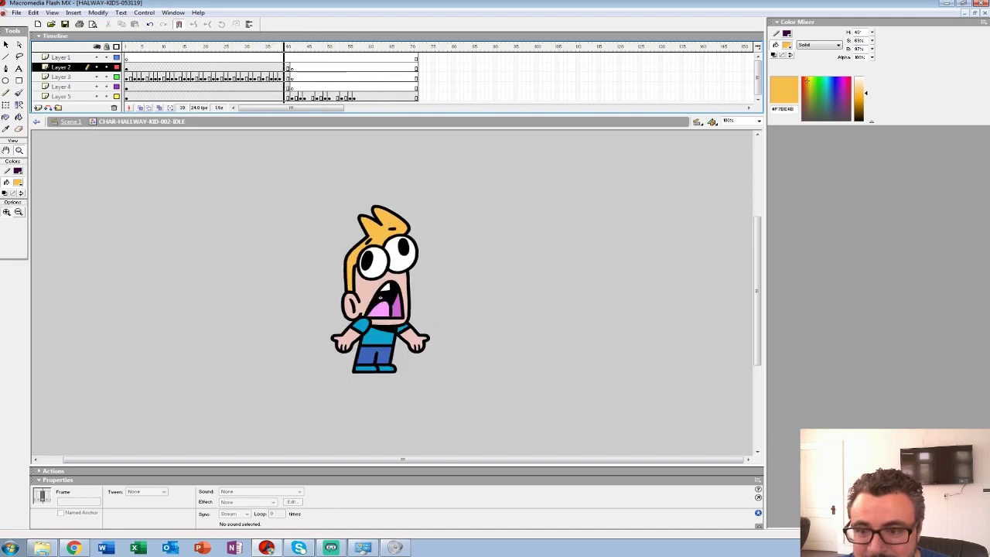
pyautogui.click(362, 97)
pyautogui.click(366, 96)
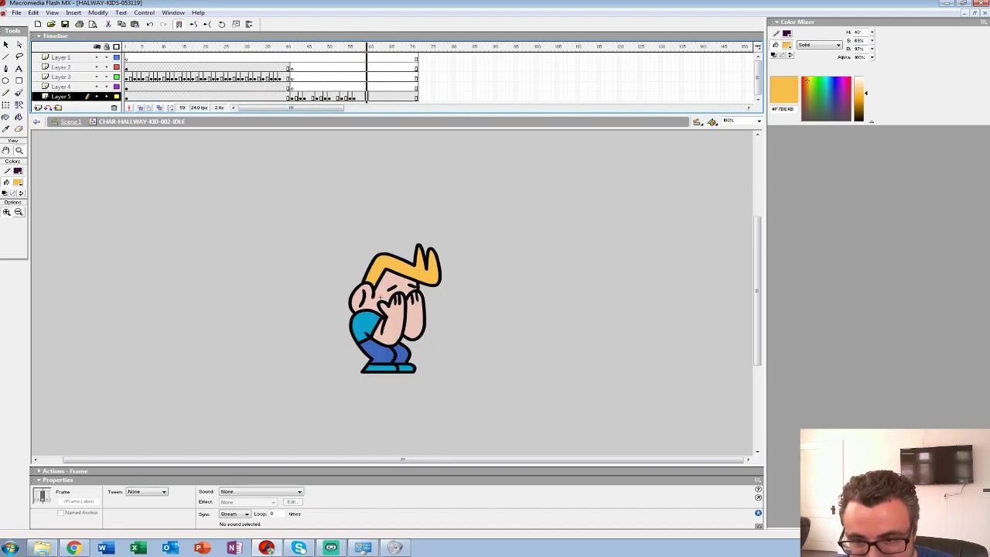
pyautogui.hotkey('ctrl', 'alt', 'v')
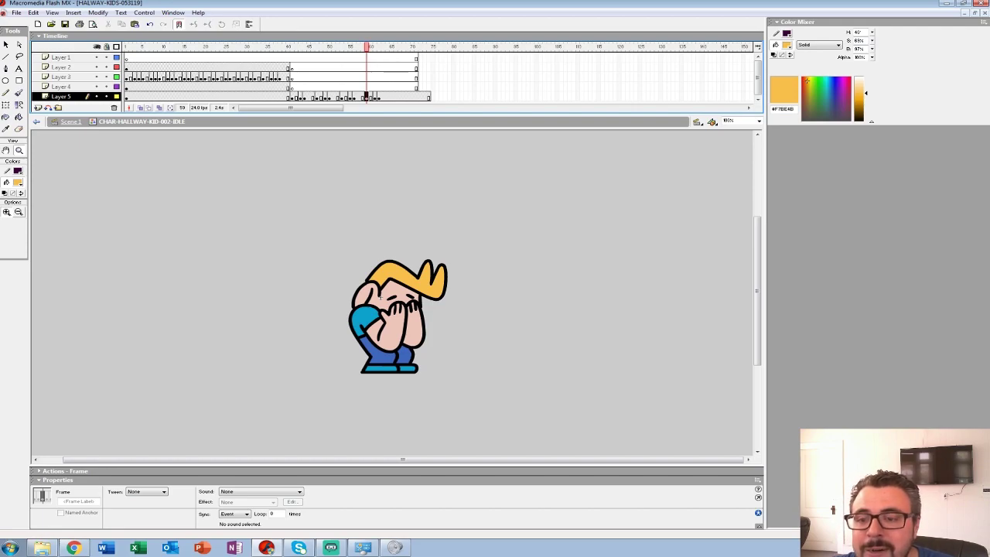
# Insert one hold frame before the last squash on Layer 5, remove the excess frames past frame 71, and replay
pyautogui.click(358, 97)
pyautogui.press('F5')
pyautogui.moveTo(421, 96); pyautogui.dragTo(483, 89)
pyautogui.hotkey('shift', 'F5')
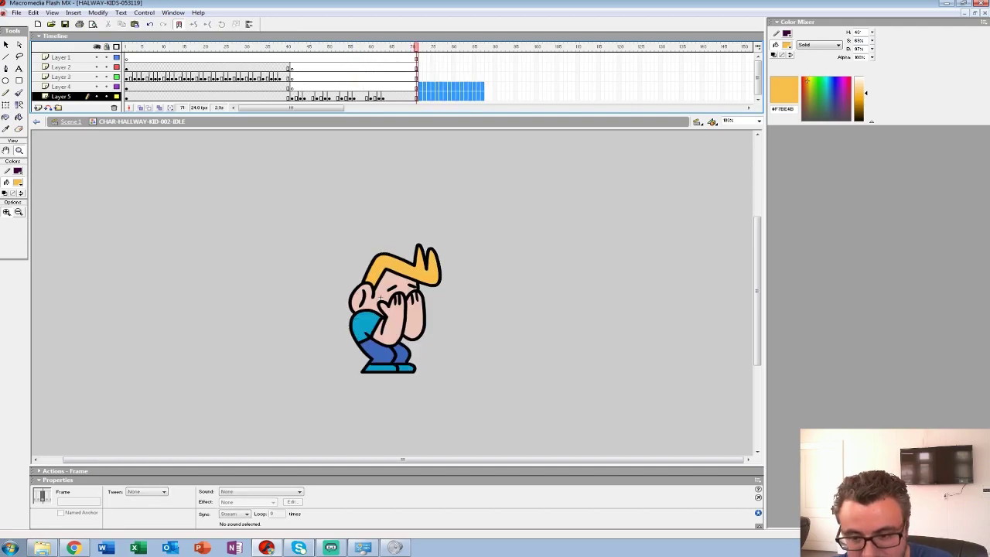
pyautogui.hotkey('shift', 'F5')
pyautogui.press('Return')
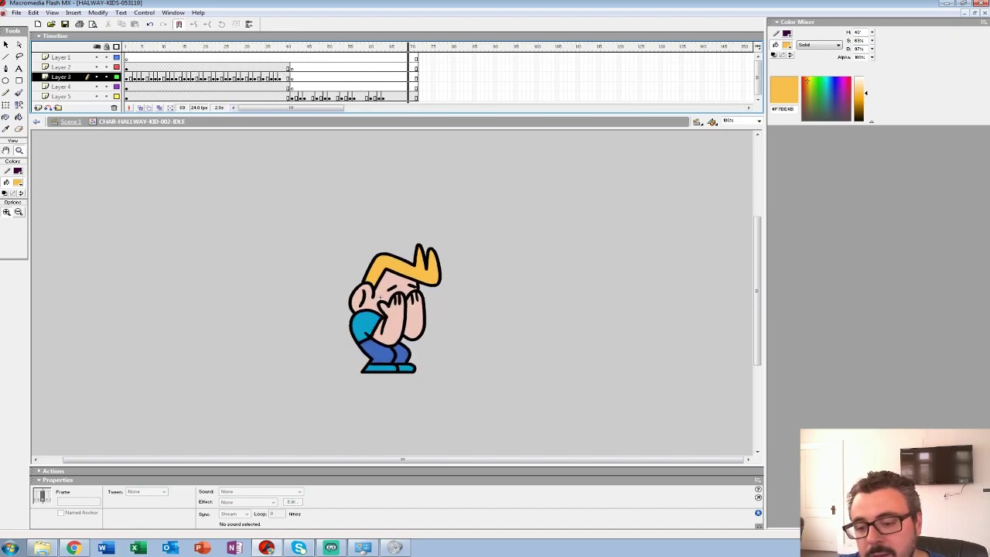
# Check the standing pose's layers at frame 2 and near frame 37, and play the whole animation from frame 1
pyautogui.click(388, 97)
pyautogui.click(130, 86)
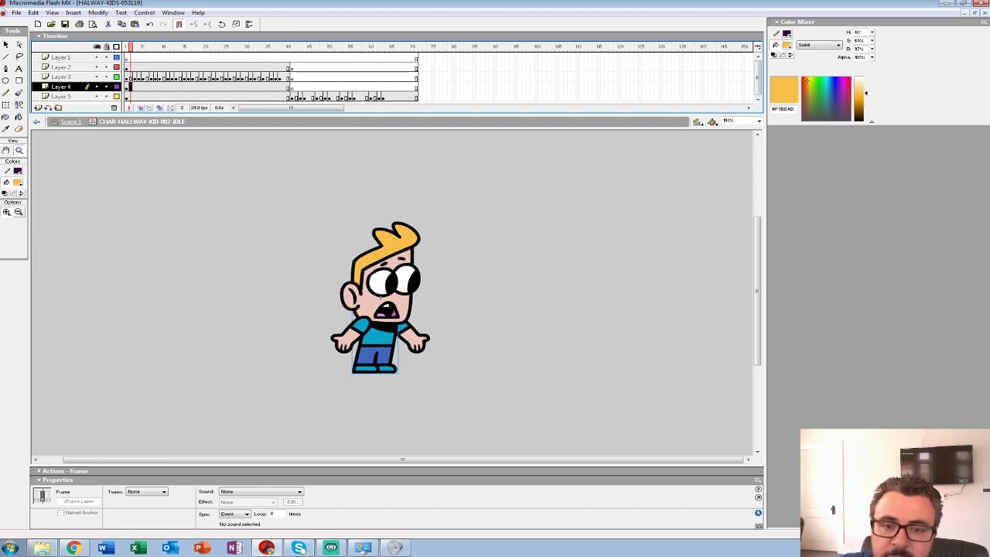
pyautogui.moveTo(130, 67); pyautogui.dragTo(129, 97)
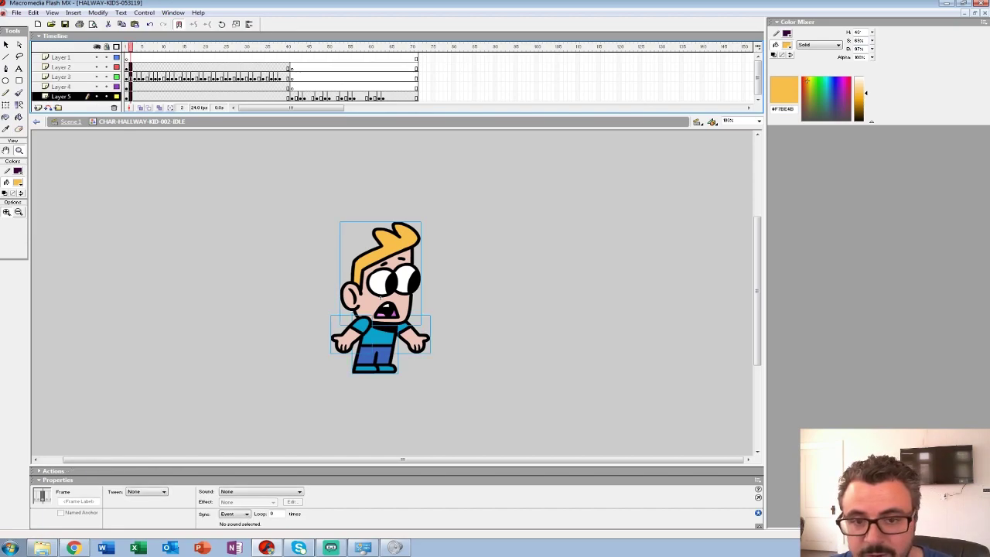
pyautogui.click(271, 77)
pyautogui.moveTo(272, 47); pyautogui.dragTo(275, 68)
pyautogui.click(262, 68)
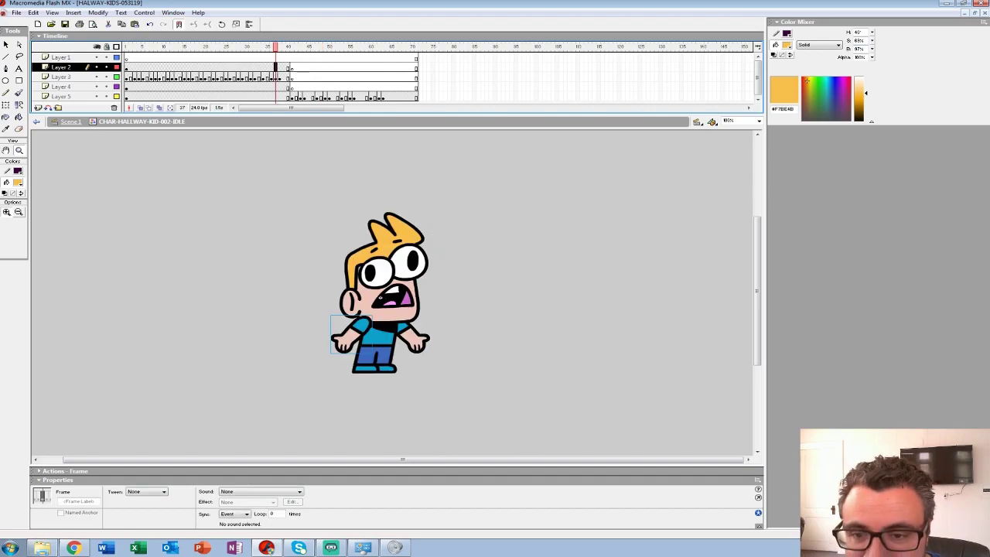
pyautogui.hotkey('ctrl', 'alt', 'r')
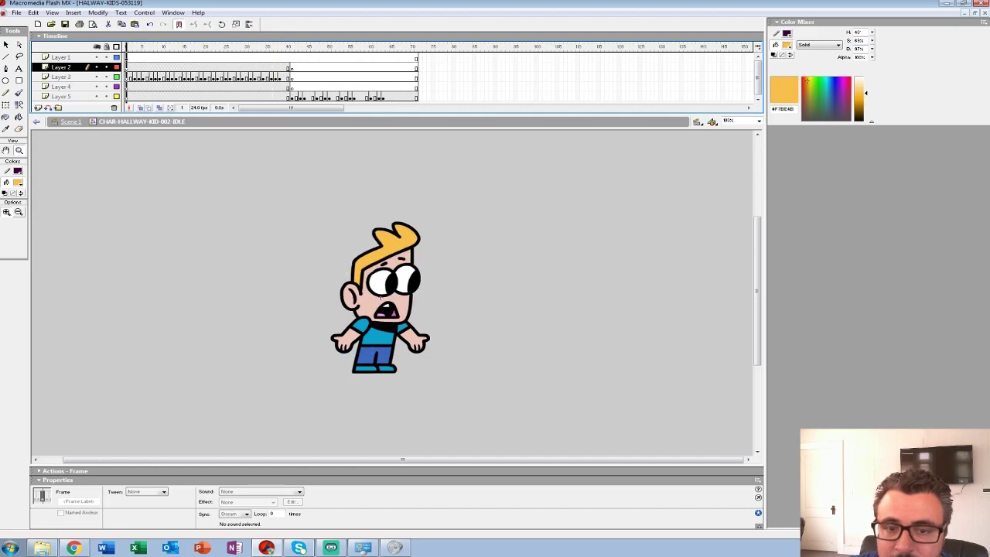
pyautogui.press('Return')
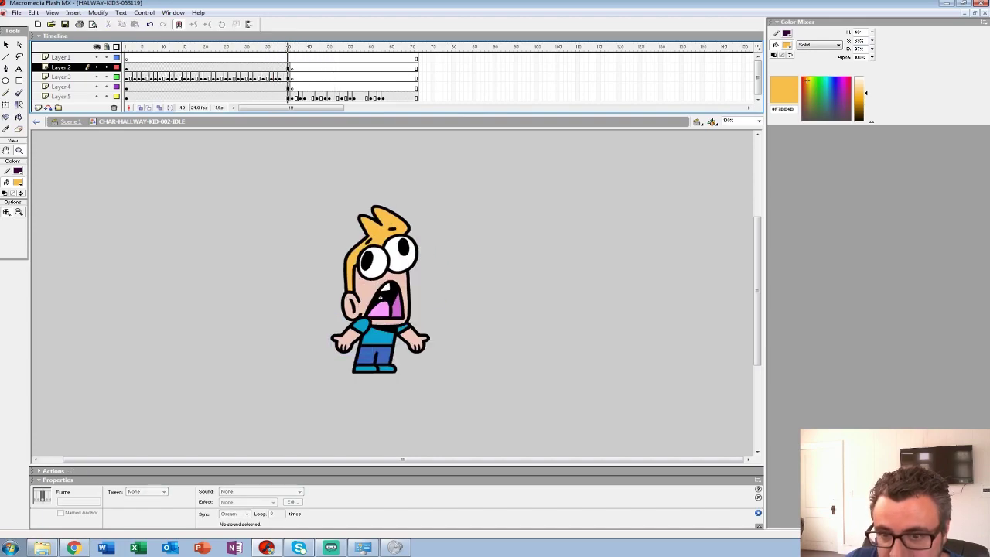
# Play the crouch and sobbing section from frame 40 to judge the repeated squashes
pyautogui.moveTo(287, 67); pyautogui.dragTo(287, 97)
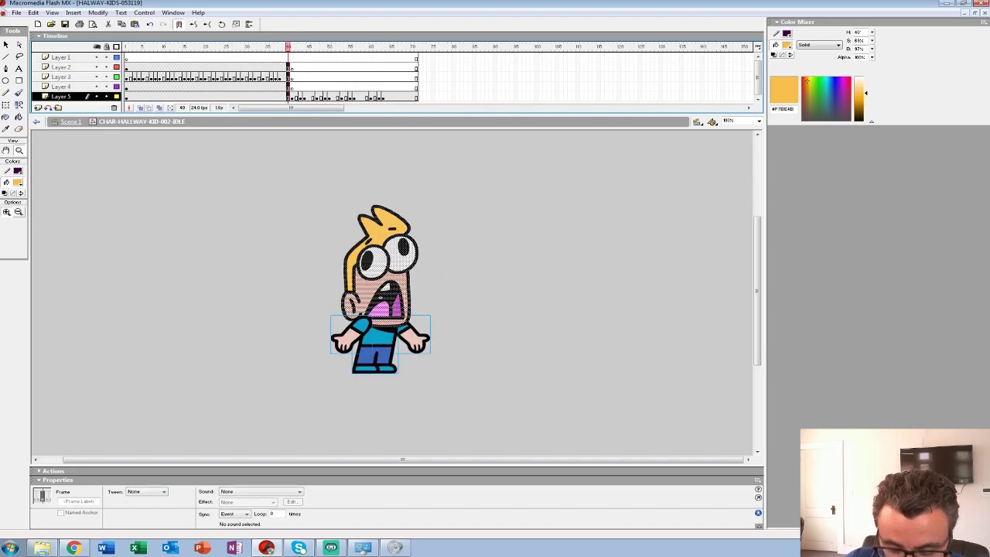
pyautogui.press('Return')
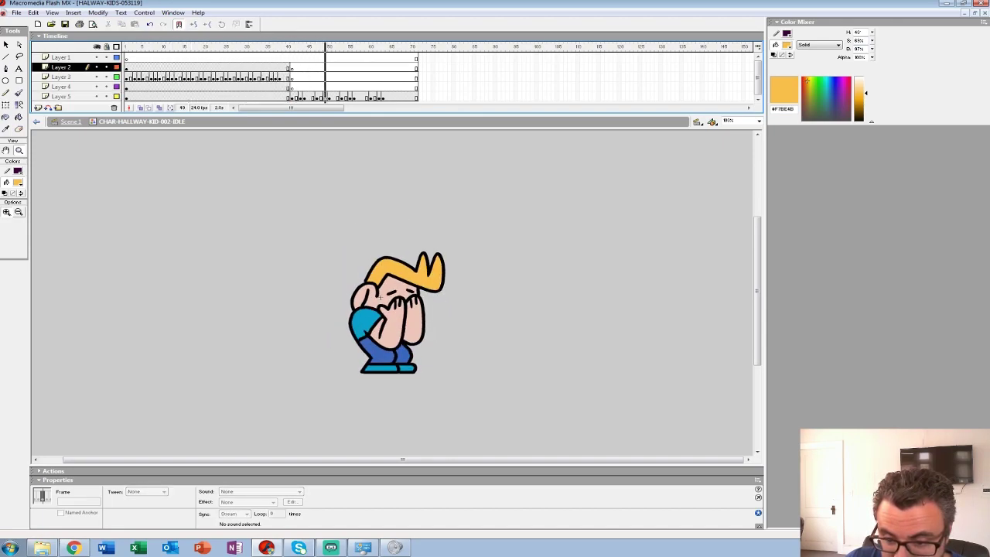
pyautogui.click(361, 97)
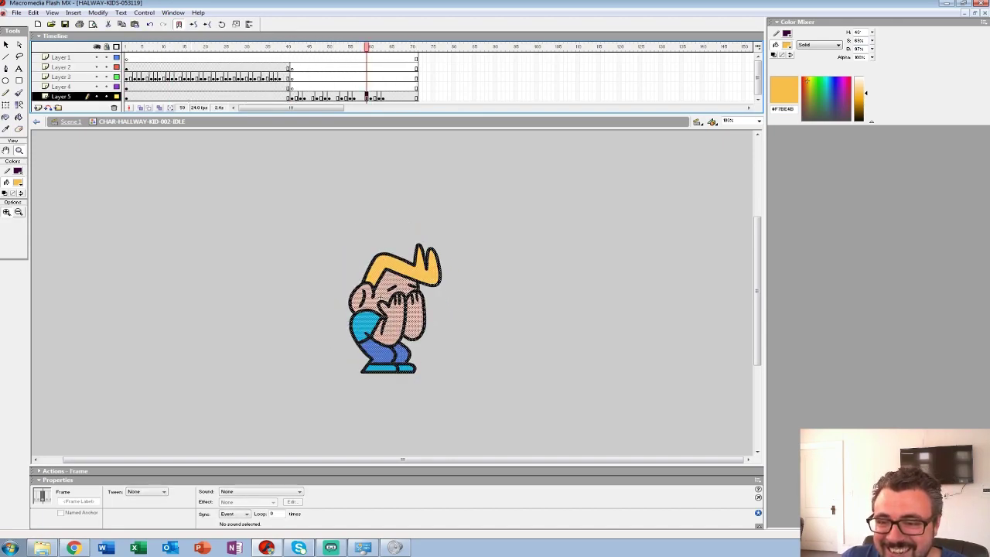
# Clear the drawing at frame 46 on Layer 5 and turn on onion skinning
pyautogui.click(305, 97)
pyautogui.click(313, 96)
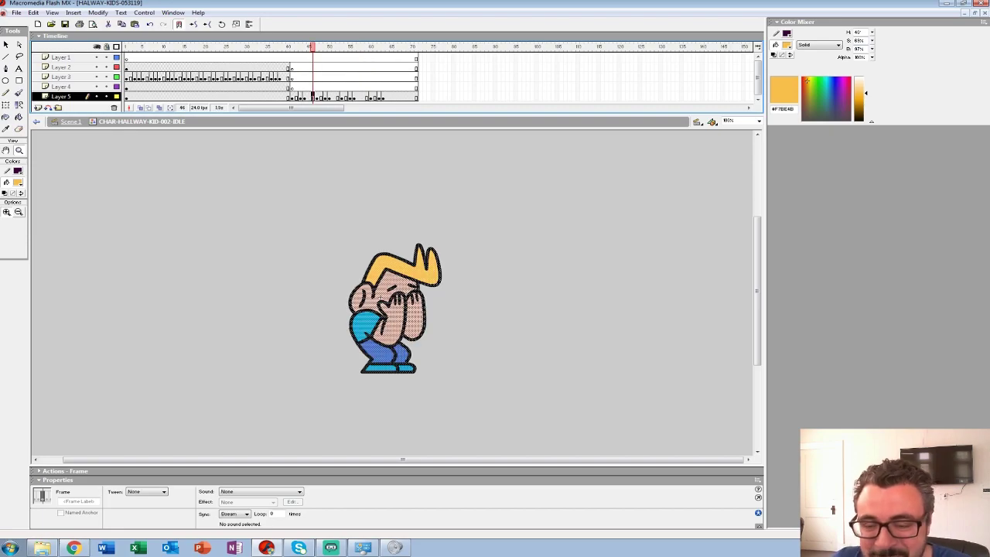
pyautogui.press('Delete')
pyautogui.click(140, 107)
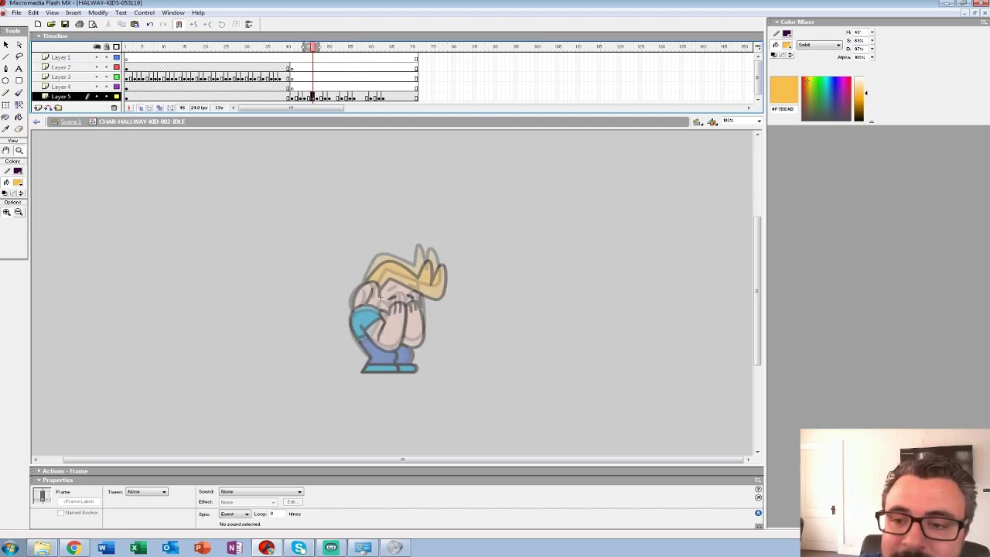
# Compare the crouch poses in the frames around frame 46 in close-up
pyautogui.click(412, 304)
pyautogui.click(409, 300)
pyautogui.press(',')
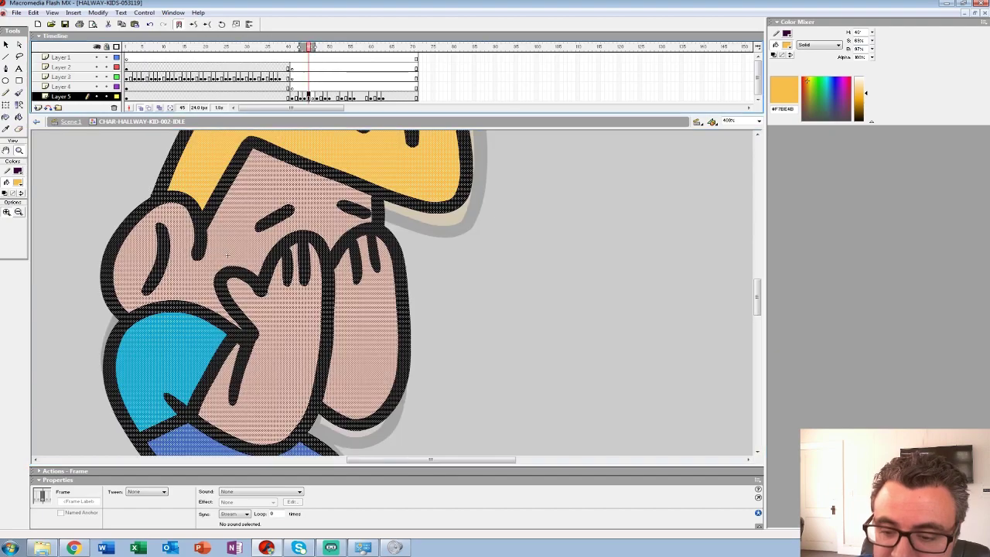
pyautogui.press('.')
pyautogui.press('.')
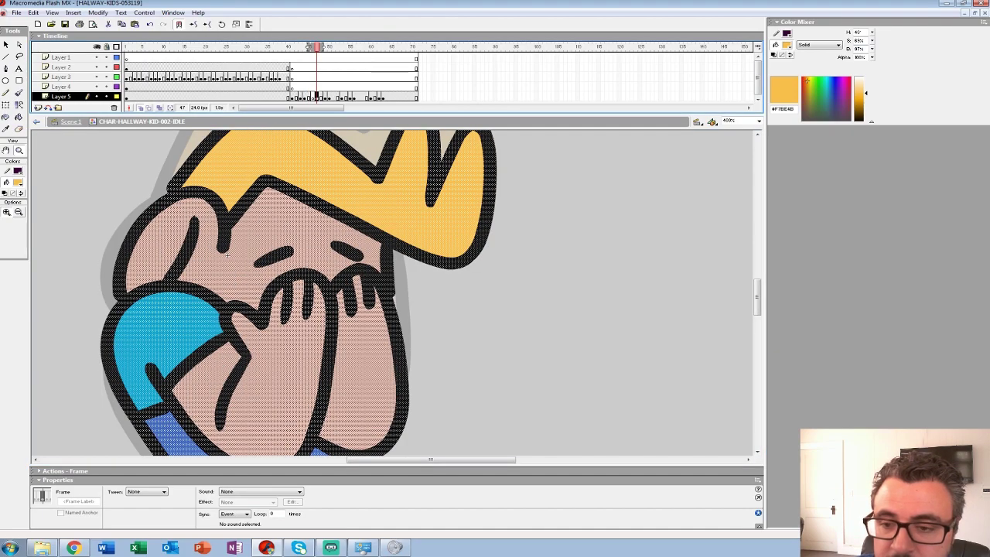
pyautogui.press('.')
pyautogui.press('.')
pyautogui.press(',')
pyautogui.press(',')
pyautogui.press(',')
pyautogui.press('.')
pyautogui.press(',')
# Set the brush colour to black and ink the near hand and forearm outline at frame 46 between the onion-skinned poses
pyautogui.moveTo(227, 254); pyautogui.dragTo(255, 200)
pyautogui.press('b')
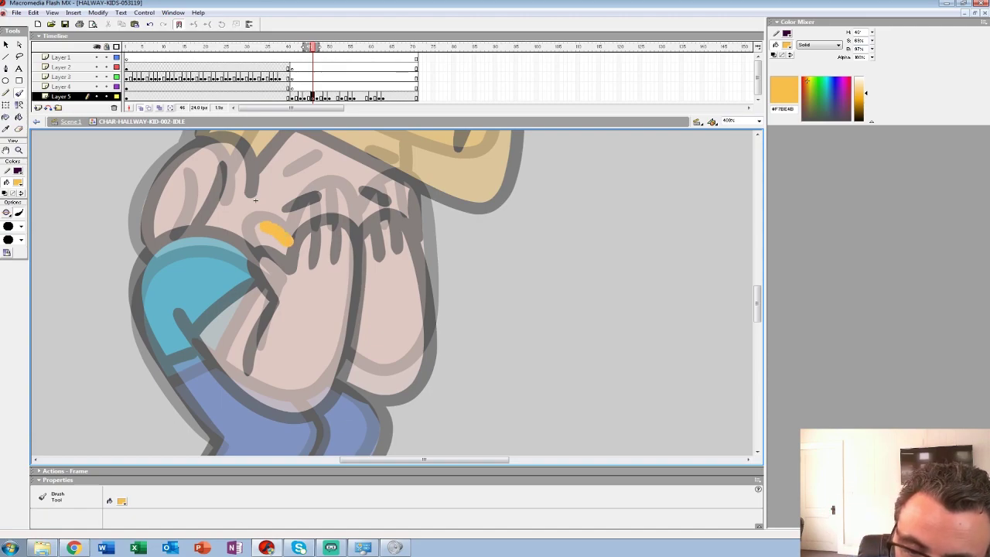
pyautogui.click(18, 181)
pyautogui.click(6, 205)
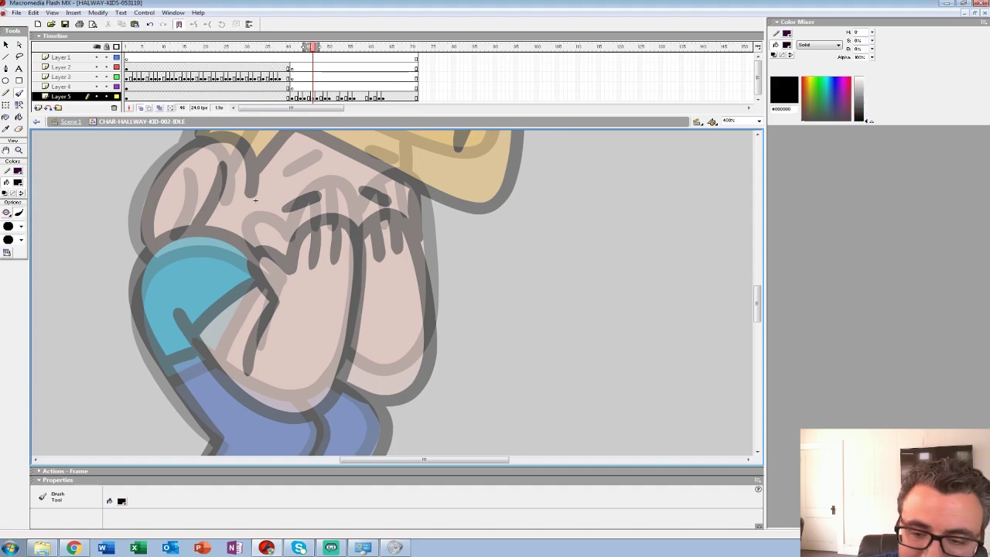
pyautogui.moveTo(293, 243)
pyautogui.mouseDown()
pyautogui.moveTo(253, 224)
pyautogui.moveTo(244, 238)
pyautogui.moveTo(279, 282)
pyautogui.moveTo(255, 349)
pyautogui.mouseUp()
pyautogui.moveTo(287, 245)
pyautogui.mouseDown()
pyautogui.moveTo(302, 207)
pyautogui.moveTo(352, 198)
pyautogui.moveTo(357, 309)
pyautogui.moveTo(325, 390)
pyautogui.moveTo(278, 401)
pyautogui.moveTo(230, 371)
pyautogui.moveTo(195, 338)
pyautogui.moveTo(216, 309)
pyautogui.mouseUp()
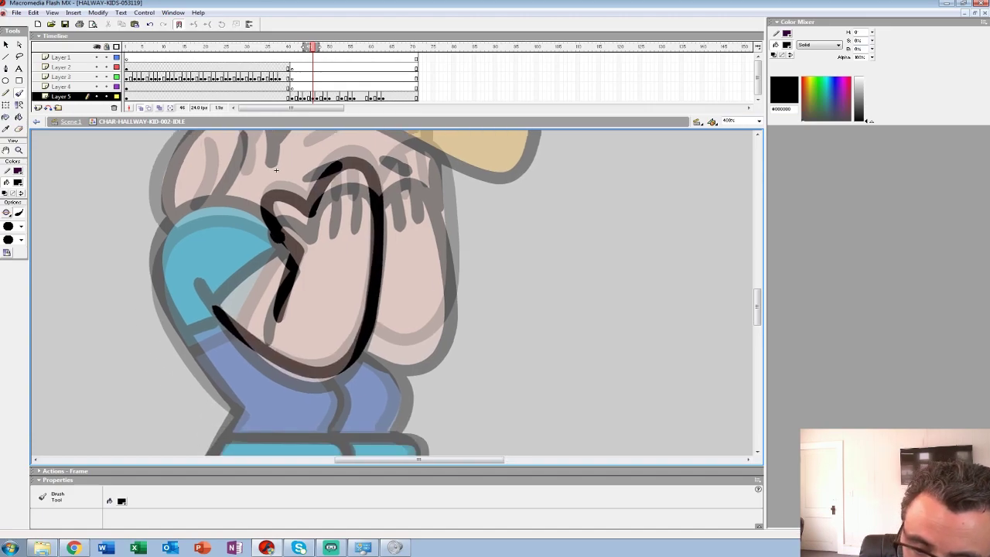
# Ink the shirt's shoulder and back, the sleeve edge and the waistline at frame 46, checking against the neighbouring poses
pyautogui.press(',')
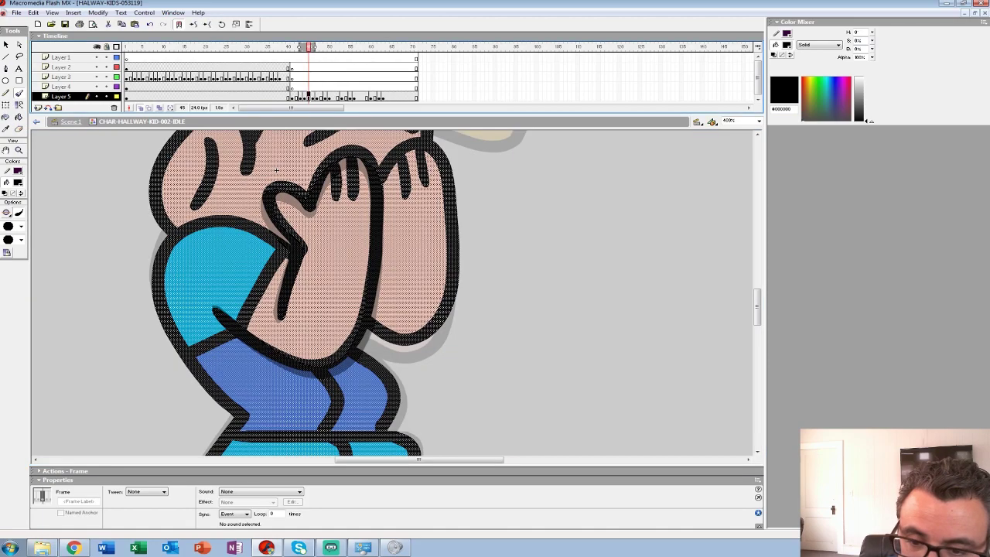
pyautogui.press('.')
pyautogui.press('.')
pyautogui.press(',')
pyautogui.moveTo(289, 247)
pyautogui.mouseDown()
pyautogui.moveTo(247, 218)
pyautogui.moveTo(211, 214)
pyautogui.moveTo(183, 221)
pyautogui.moveTo(162, 243)
pyautogui.moveTo(163, 303)
pyautogui.moveTo(246, 414)
pyautogui.mouseUp()
pyautogui.moveTo(276, 170); pyautogui.dragTo(290, 186)
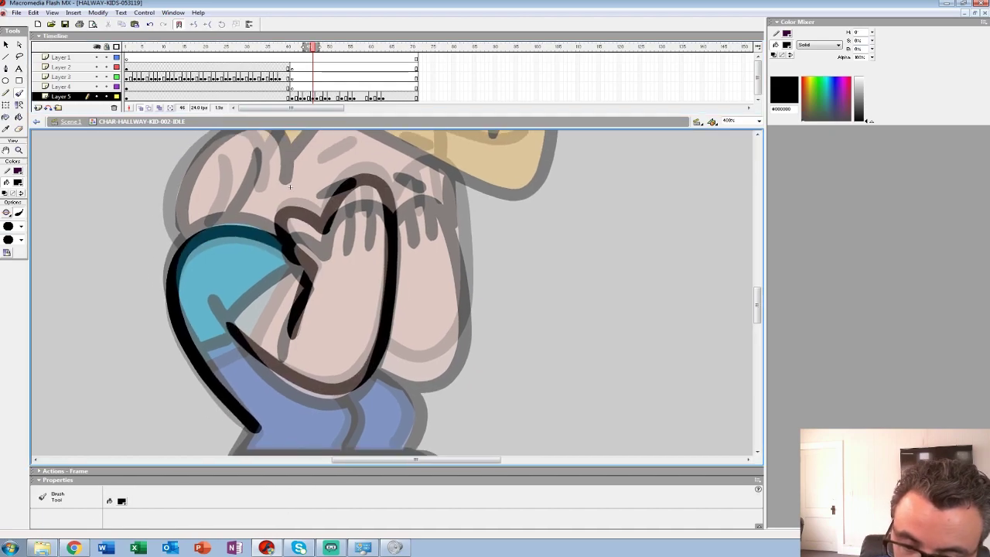
pyautogui.press(',')
pyautogui.press('.')
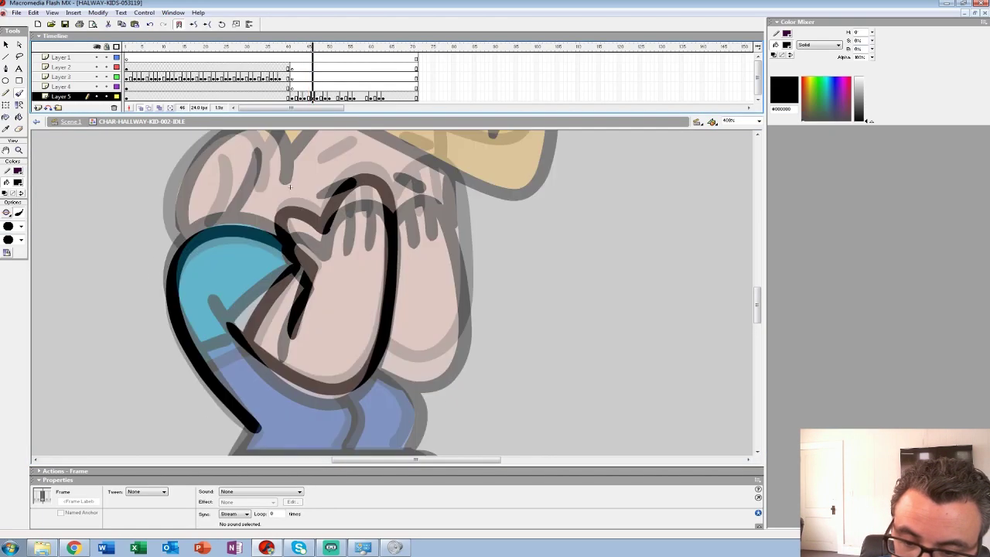
pyautogui.moveTo(244, 345); pyautogui.dragTo(205, 361)
pyautogui.moveTo(290, 186); pyautogui.dragTo(268, 193)
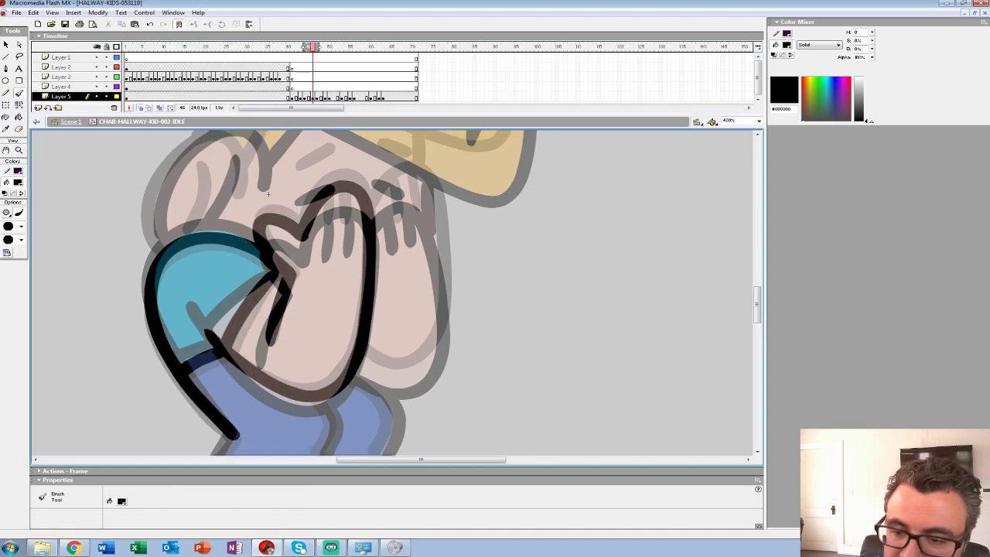
# Ink the fingers, the far hand and arm, and the ear at frame 46
pyautogui.moveTo(330, 200); pyautogui.dragTo(327, 233)
pyautogui.moveTo(387, 224)
pyautogui.mouseDown()
pyautogui.moveTo(331, 208)
pyautogui.moveTo(341, 166)
pyautogui.moveTo(381, 201)
pyautogui.moveTo(388, 308)
pyautogui.moveTo(361, 357)
pyautogui.moveTo(308, 344)
pyautogui.mouseUp()
pyautogui.moveTo(212, 176); pyautogui.dragTo(314, 295)
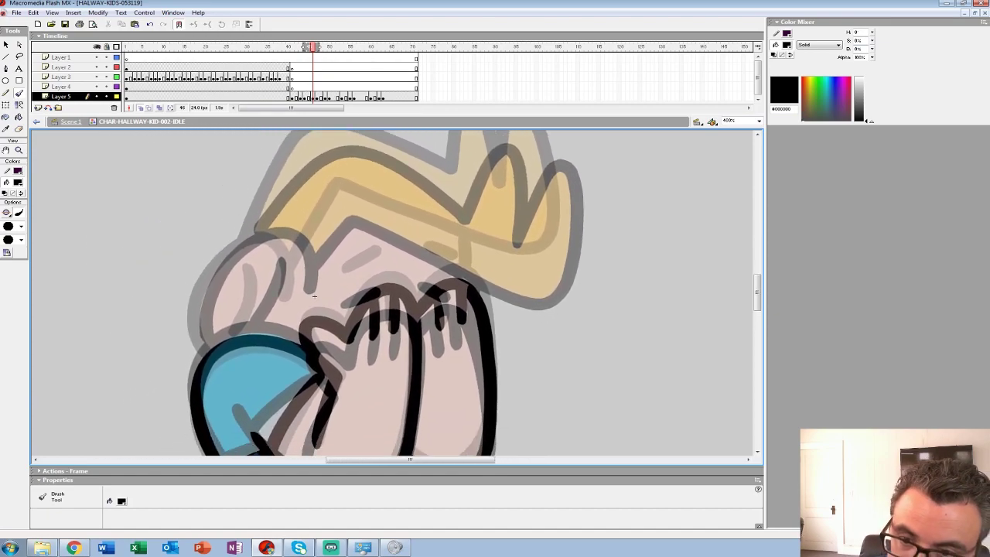
pyautogui.press(',')
pyautogui.press('.')
pyautogui.moveTo(297, 298)
pyautogui.mouseDown()
pyautogui.moveTo(285, 238)
pyautogui.moveTo(253, 240)
pyautogui.moveTo(220, 266)
pyautogui.moveTo(201, 300)
pyautogui.moveTo(202, 354)
pyautogui.mouseUp()
pyautogui.moveTo(259, 264); pyautogui.dragTo(244, 329)
# Ink the hair outline, eyebrows and side of the face at frame 46
pyautogui.moveTo(314, 296)
pyautogui.mouseDown()
pyautogui.moveTo(307, 310)
pyautogui.moveTo(195, 349)
pyautogui.mouseUp()
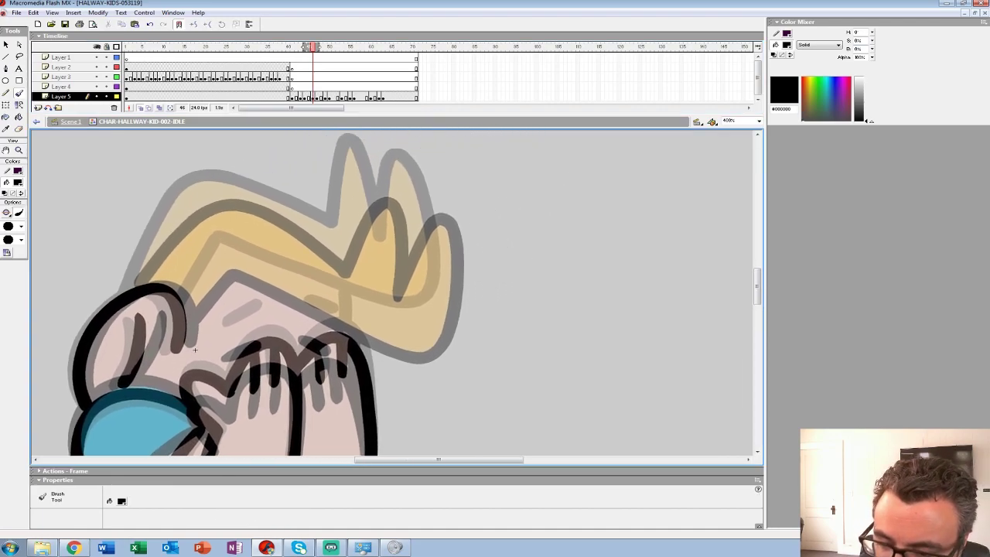
pyautogui.moveTo(224, 244)
pyautogui.mouseDown()
pyautogui.moveTo(400, 305)
pyautogui.moveTo(433, 299)
pyautogui.moveTo(446, 258)
pyautogui.moveTo(424, 167)
pyautogui.moveTo(403, 170)
pyautogui.moveTo(385, 235)
pyautogui.moveTo(369, 158)
pyautogui.moveTo(355, 143)
pyautogui.moveTo(334, 232)
pyautogui.moveTo(256, 191)
pyautogui.moveTo(210, 183)
pyautogui.moveTo(177, 203)
pyautogui.moveTo(126, 289)
pyautogui.mouseUp()
pyautogui.moveTo(195, 349)
pyautogui.mouseDown()
pyautogui.moveTo(183, 301)
pyautogui.moveTo(244, 264)
pyautogui.mouseUp()
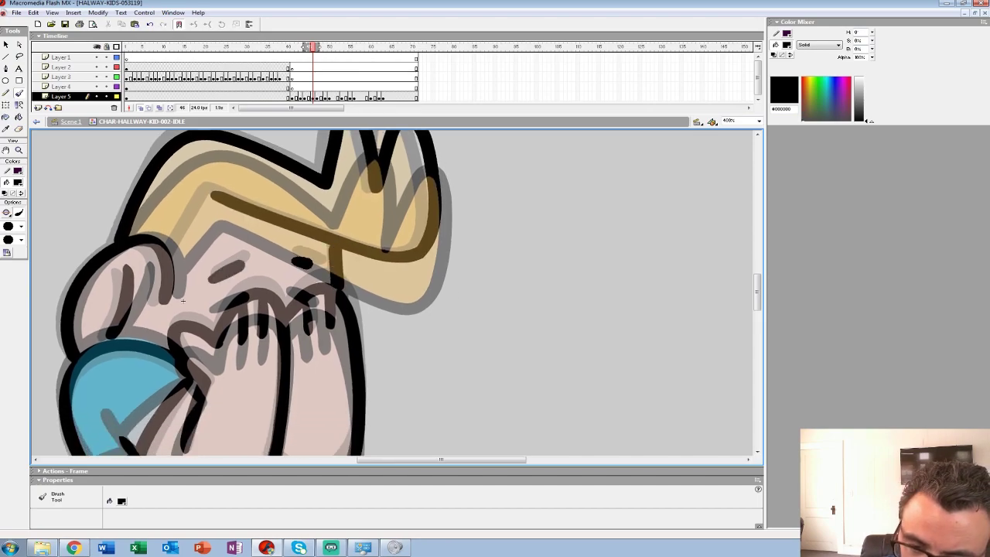
pyautogui.moveTo(214, 194); pyautogui.dragTo(171, 263)
# Ink the bent legs and both shoes at frame 46
pyautogui.moveTo(186, 386)
pyautogui.mouseDown()
pyautogui.moveTo(310, 153)
pyautogui.moveTo(314, 116)
pyautogui.mouseUp()
pyautogui.moveTo(393, 212)
pyautogui.mouseDown()
pyautogui.moveTo(432, 243)
pyautogui.moveTo(422, 296)
pyautogui.mouseUp()
pyautogui.moveTo(278, 274)
pyautogui.mouseDown()
pyautogui.moveTo(244, 317)
pyautogui.moveTo(454, 331)
pyautogui.mouseUp()
pyautogui.moveTo(458, 332)
pyautogui.mouseDown()
pyautogui.moveTo(459, 320)
pyautogui.moveTo(417, 296)
pyautogui.moveTo(267, 297)
pyautogui.mouseUp()
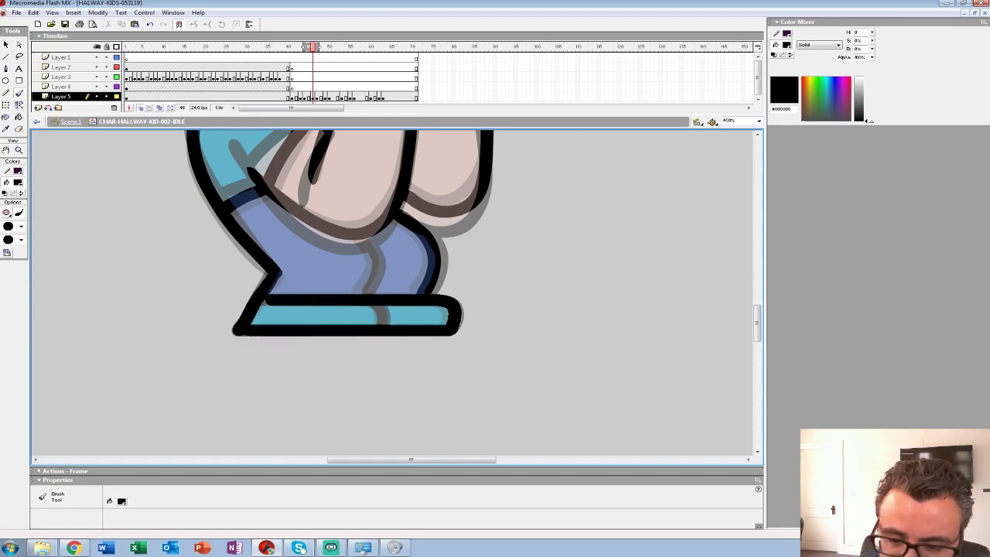
pyautogui.moveTo(360, 232)
pyautogui.mouseDown()
pyautogui.moveTo(379, 263)
pyautogui.moveTo(357, 293)
pyautogui.mouseUp()
# Turn off onion skinning and compare the inked outline at frame 46 with the pose at frame 45
pyautogui.moveTo(311, 170); pyautogui.dragTo(263, 365)
pyautogui.press('z')
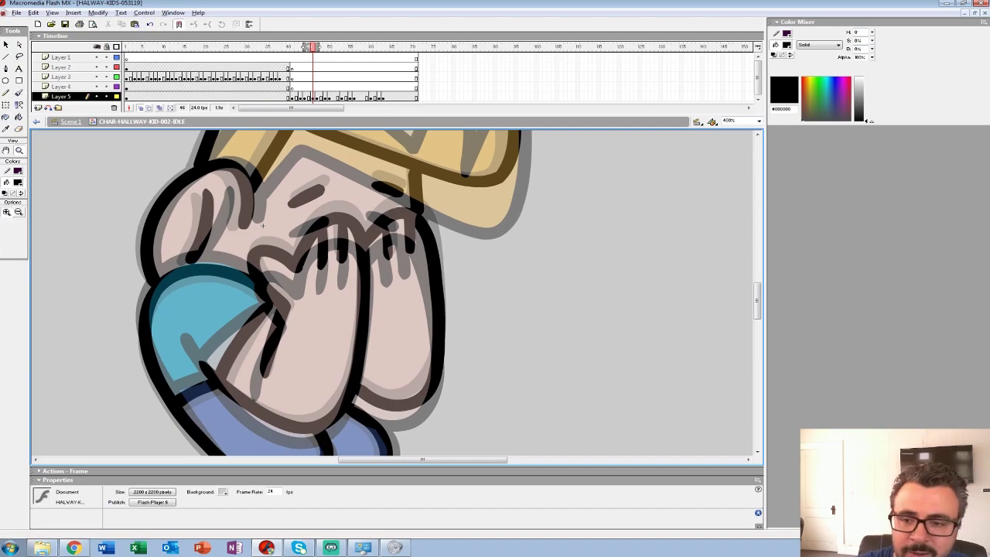
pyautogui.keyDown('alt'); pyautogui.click(426, 256); pyautogui.keyUp('alt')
pyautogui.keyDown('alt'); pyautogui.click(336, 264); pyautogui.keyUp('alt')
pyautogui.hotkey('alt', 'shift', 'o')
pyautogui.press(',')
pyautogui.press('.')
pyautogui.press(',')
# Sample the skin colour from the frame 45 pose and fill the face, ear and arms at frame 46
pyautogui.click(18, 182)
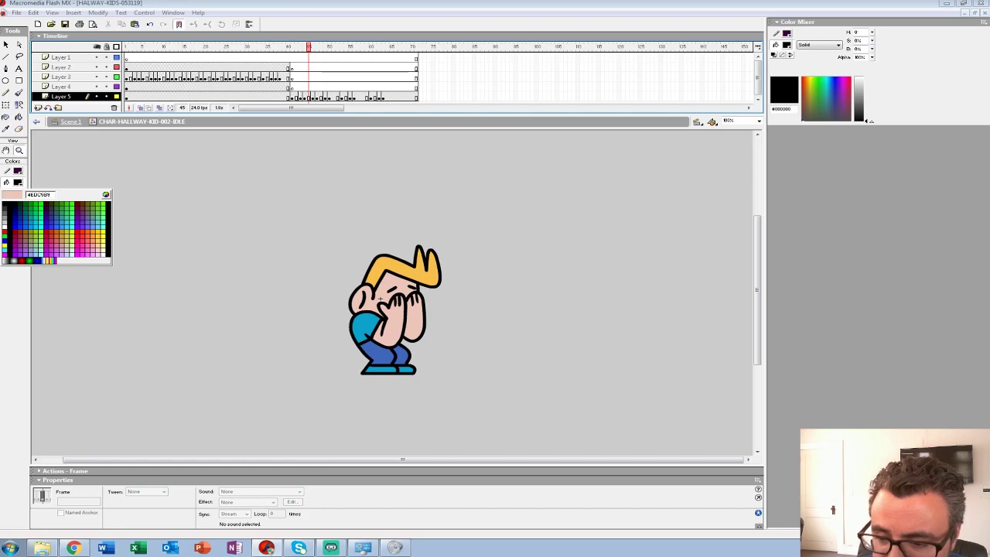
pyautogui.click(393, 323)
pyautogui.press('k')
pyautogui.press('.')
pyautogui.press(',')
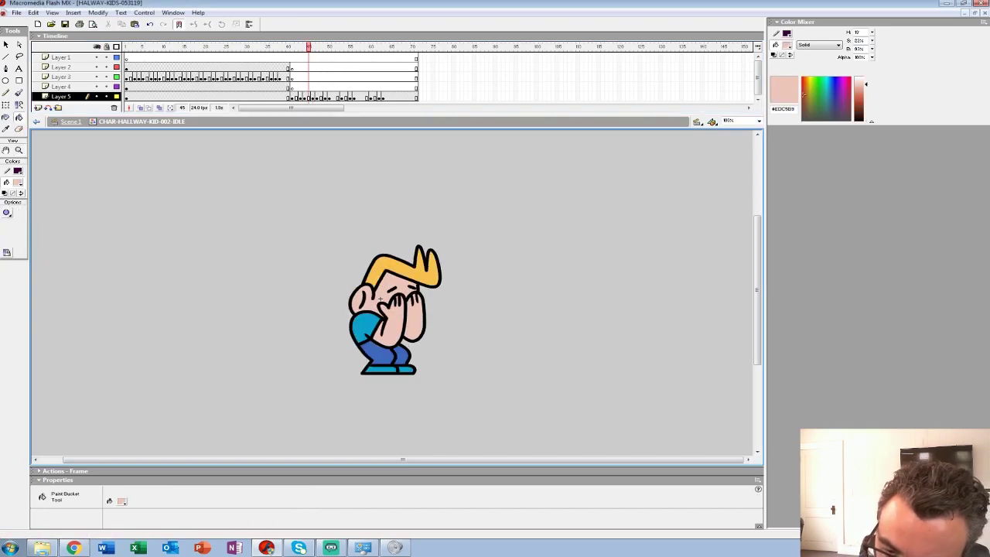
# Sample the yellow hair colour from frame 45 and fill the hair at frame 46
pyautogui.click(18, 182)
pyautogui.click(430, 274)
pyautogui.press('.')
pyautogui.click(430, 274)
pyautogui.press(',')
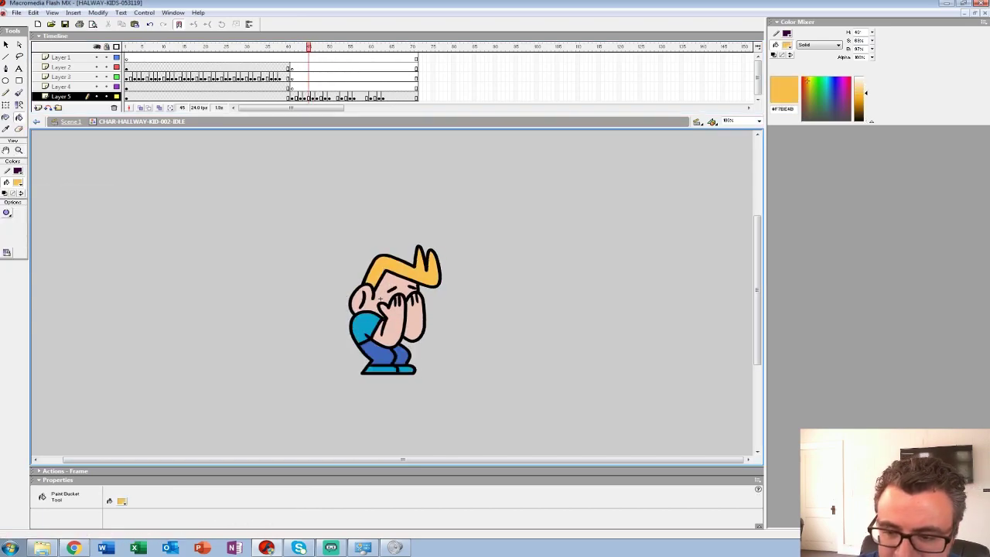
# Sample the light blue shirt colour from frame 45 and fill the shirt and shoes at frame 46
pyautogui.click(18, 183)
pyautogui.click(365, 326)
pyautogui.press('.')
pyautogui.click(365, 325)
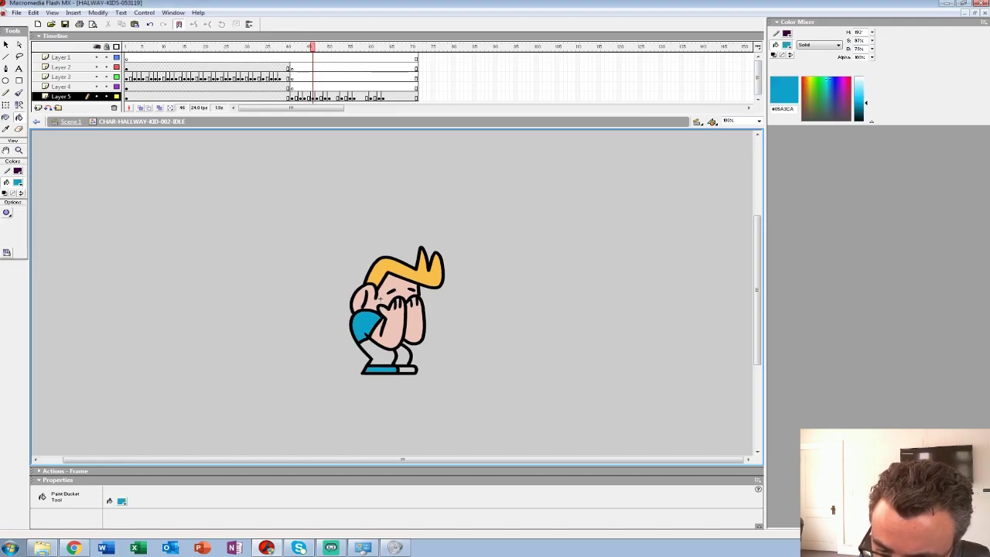
# Sample the darker blue trouser colour from frame 45 and fill both trouser legs at frame 46
pyautogui.press(',')
pyautogui.click(18, 182)
pyautogui.click(50, 251)
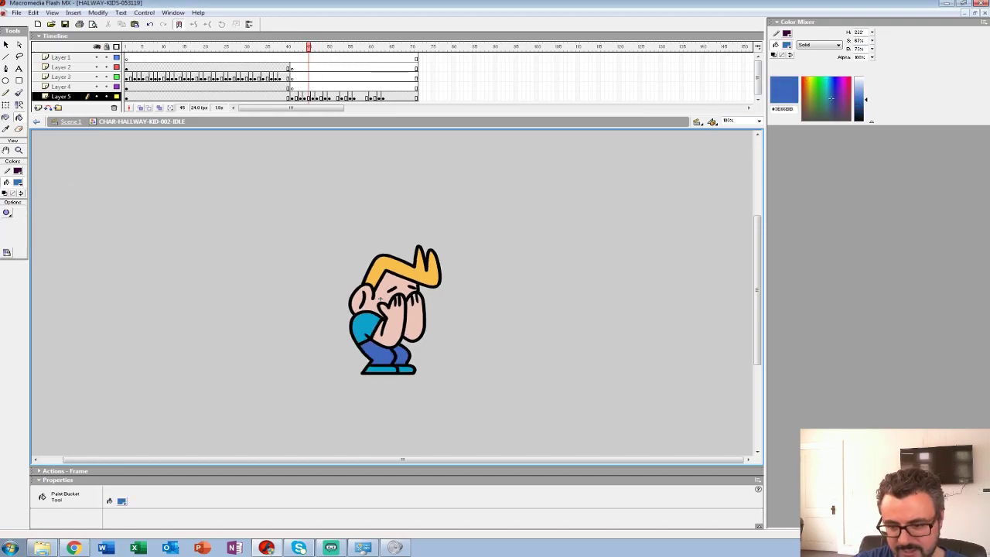
pyautogui.press('.')
pyautogui.click(385, 354)
# Try pasting the clipboard drawing into frame 46, undo the paste, and replay the animation
pyautogui.click(312, 97)
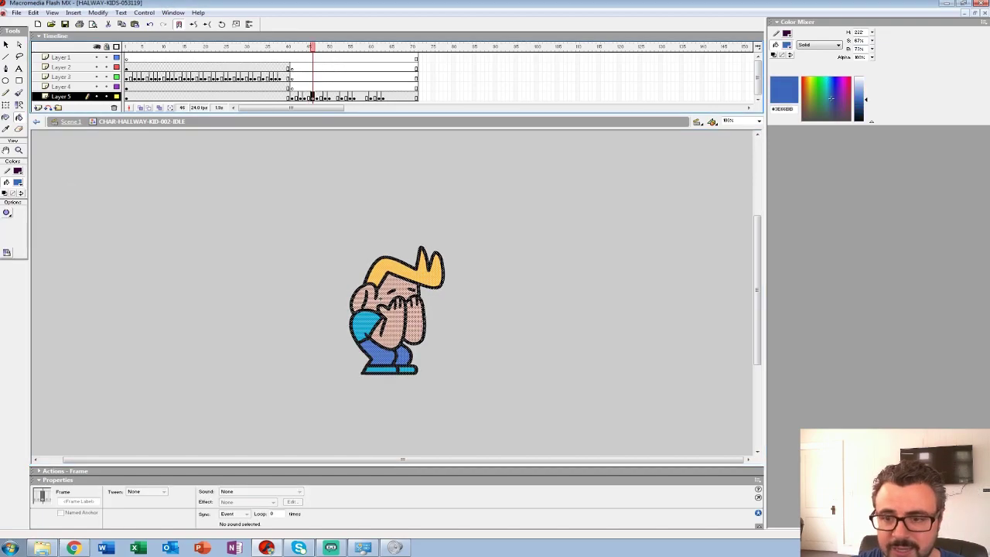
pyautogui.hotkey('ctrl', 'v')
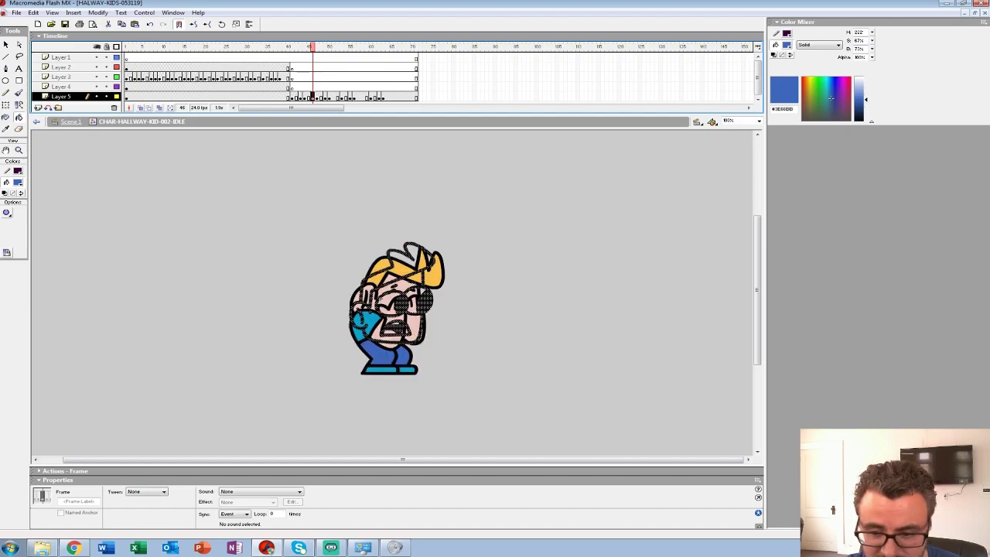
pyautogui.hotkey('ctrl', 'z')
pyautogui.press('Return')
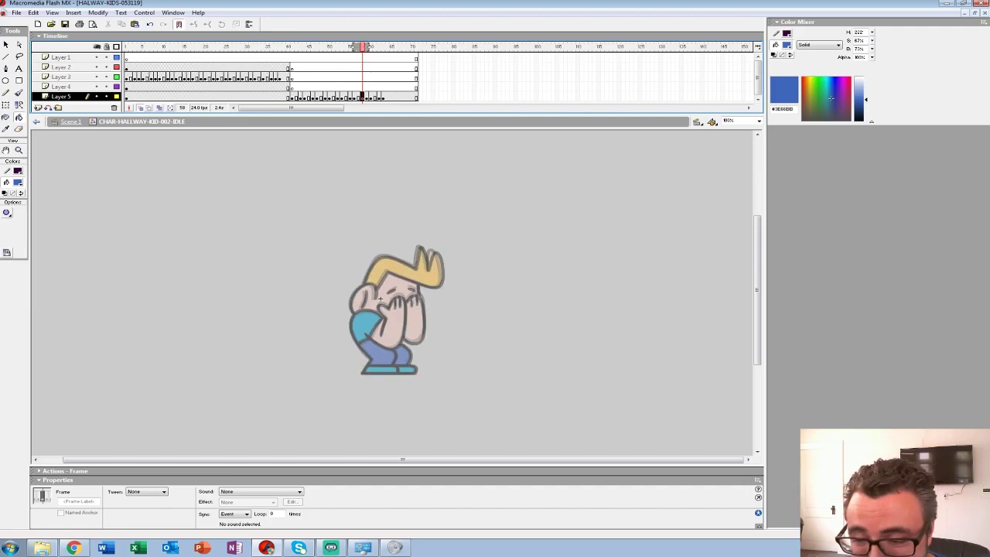
# Set the brush to black and ink the near hand and arm outline at frame 58 over the onion-skinned poses
pyautogui.press('z')
pyautogui.click(380, 298)
pyautogui.click(297, 217)
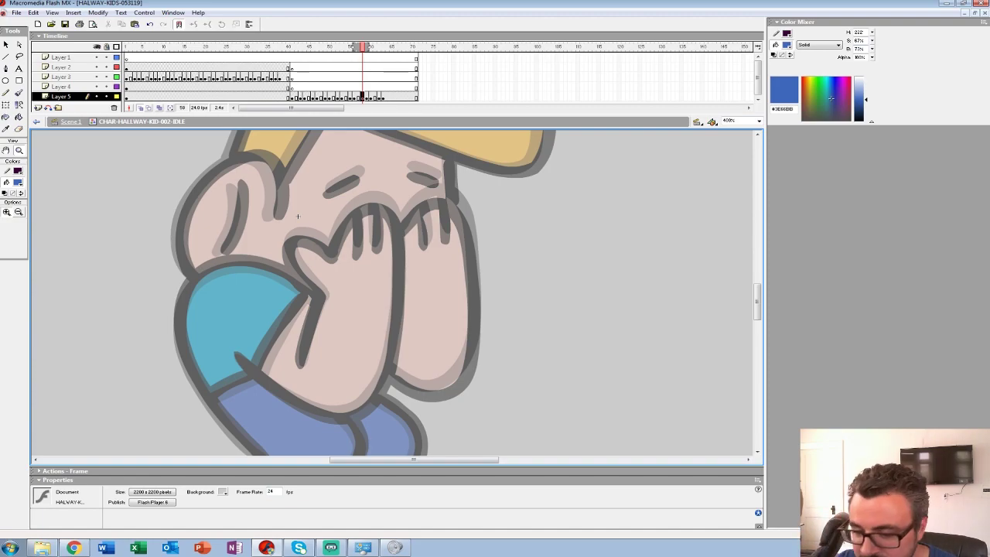
pyautogui.click(18, 183)
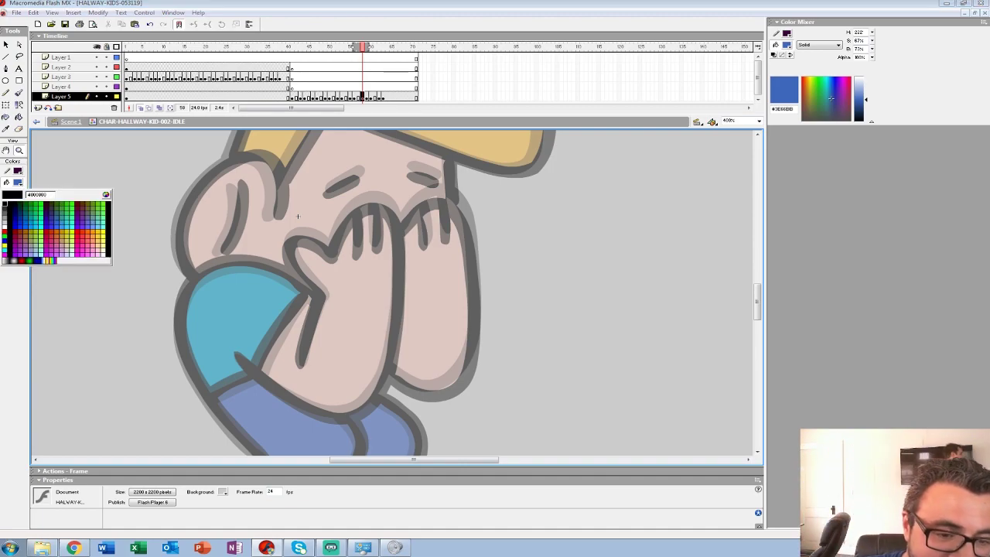
pyautogui.click(5, 205)
pyautogui.click(19, 93)
pyautogui.moveTo(331, 253)
pyautogui.mouseDown()
pyautogui.moveTo(368, 202)
pyautogui.moveTo(392, 214)
pyautogui.moveTo(400, 278)
pyautogui.moveTo(379, 388)
pyautogui.moveTo(351, 412)
pyautogui.moveTo(320, 414)
pyautogui.moveTo(235, 354)
pyautogui.mouseUp()
pyautogui.moveTo(328, 246)
pyautogui.mouseDown()
pyautogui.moveTo(285, 244)
pyautogui.moveTo(323, 296)
pyautogui.moveTo(298, 359)
pyautogui.mouseUp()
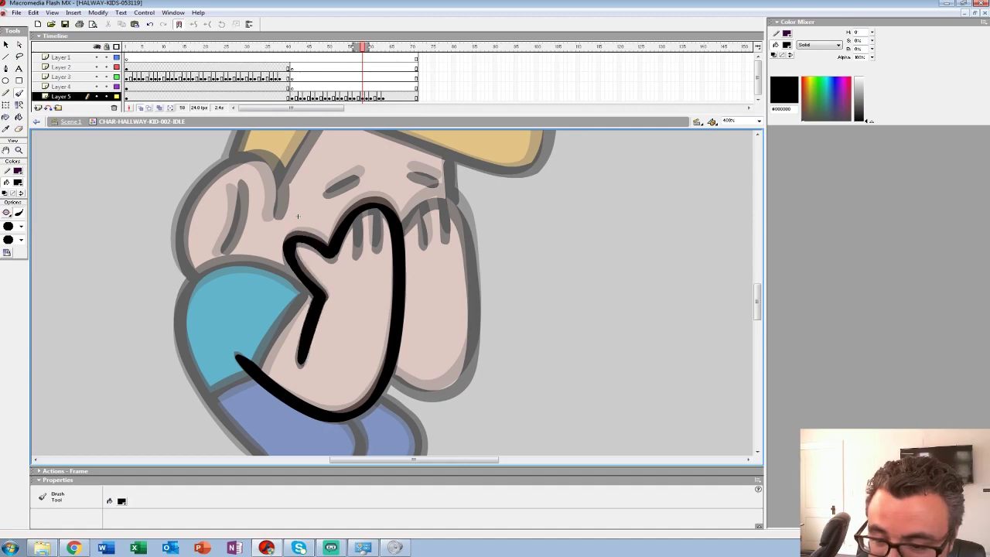
# Ink the near hand's fingers, the shirt sleeve and back, the waistline and the legs at frame 58
pyautogui.moveTo(297, 215); pyautogui.dragTo(418, 155)
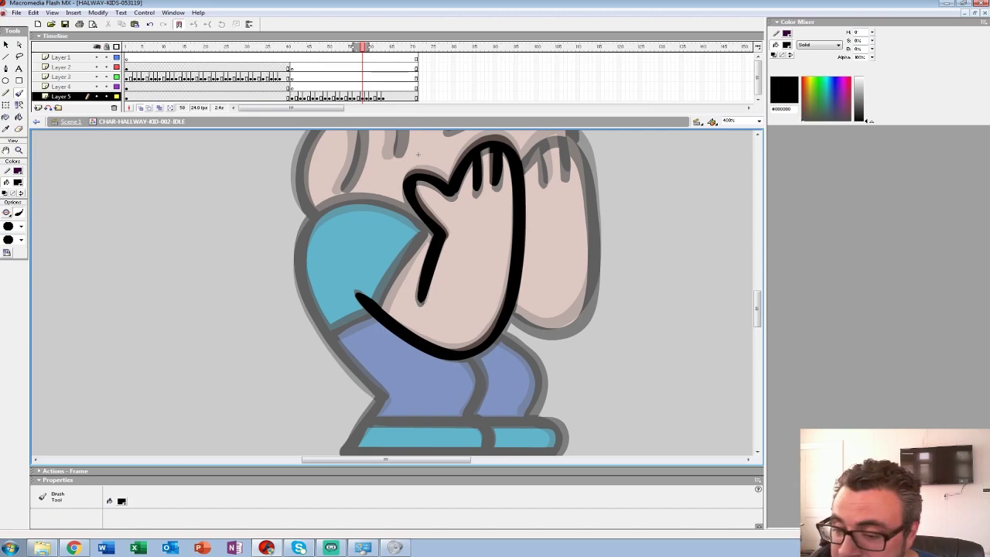
pyautogui.moveTo(436, 236)
pyautogui.mouseDown()
pyautogui.moveTo(410, 205)
pyautogui.moveTo(345, 199)
pyautogui.moveTo(314, 218)
pyautogui.moveTo(301, 249)
pyautogui.moveTo(311, 303)
pyautogui.moveTo(382, 398)
pyautogui.moveTo(343, 279)
pyautogui.moveTo(306, 331)
pyautogui.moveTo(520, 332)
pyautogui.moveTo(513, 306)
pyautogui.moveTo(322, 309)
pyautogui.moveTo(429, 243)
pyautogui.moveTo(438, 268)
pyautogui.moveTo(426, 292)
pyautogui.moveTo(448, 326)
pyautogui.mouseUp()
pyautogui.moveTo(464, 215)
pyautogui.mouseDown()
pyautogui.moveTo(499, 264)
pyautogui.moveTo(489, 295)
pyautogui.mouseUp()
pyautogui.moveTo(295, 212)
pyautogui.mouseDown()
pyautogui.moveTo(335, 196)
pyautogui.moveTo(311, 364)
pyautogui.mouseUp()
pyautogui.moveTo(342, 197); pyautogui.dragTo(266, 250)
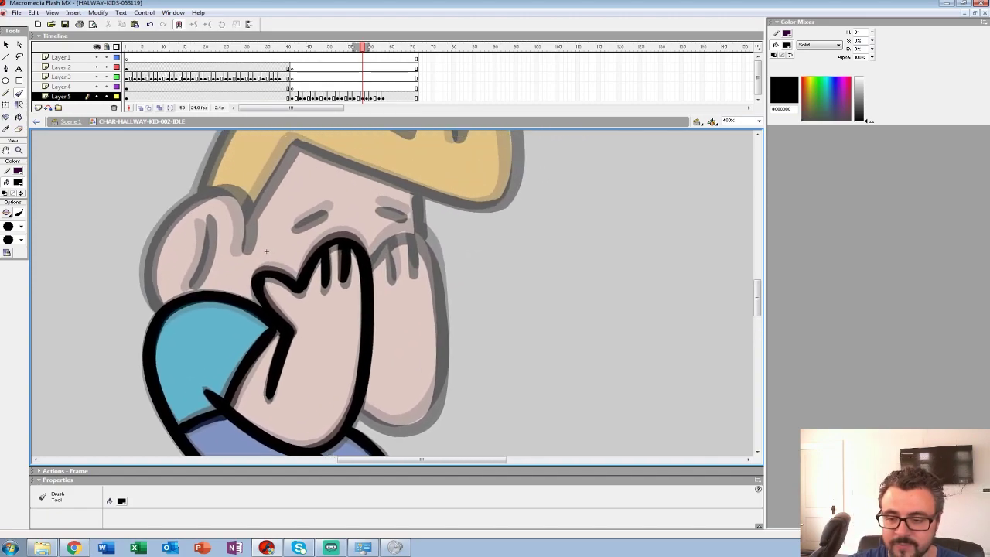
# Ink the far arm with its fingers and both eyebrows at frame 58
pyautogui.moveTo(368, 264)
pyautogui.mouseDown()
pyautogui.moveTo(385, 243)
pyautogui.moveTo(426, 231)
pyautogui.moveTo(442, 328)
pyautogui.moveTo(426, 418)
pyautogui.moveTo(391, 430)
pyautogui.moveTo(361, 423)
pyautogui.mouseUp()
pyautogui.moveTo(392, 244)
pyautogui.mouseDown()
pyautogui.moveTo(393, 275)
pyautogui.moveTo(414, 272)
pyautogui.mouseUp()
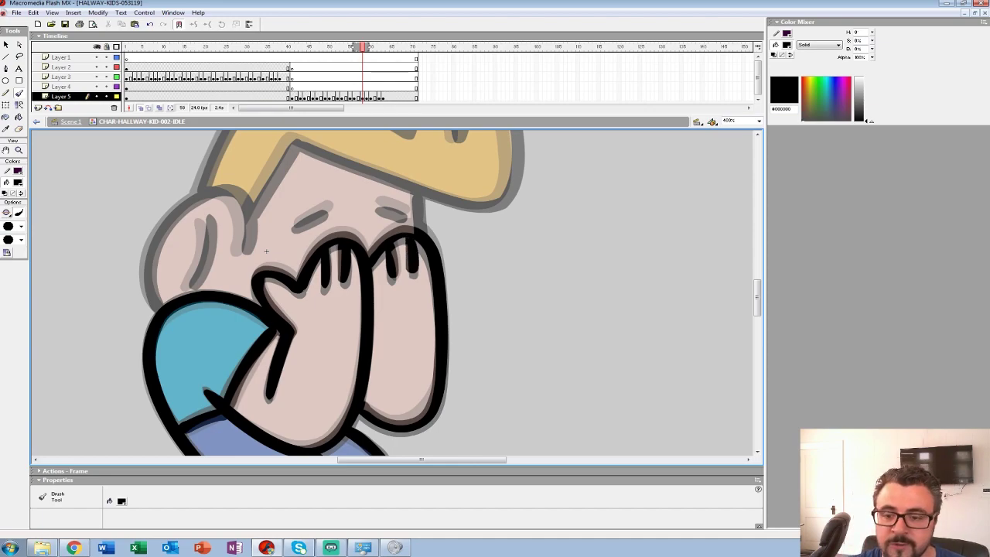
pyautogui.moveTo(294, 227)
pyautogui.mouseDown()
pyautogui.moveTo(329, 207)
pyautogui.moveTo(402, 215)
pyautogui.mouseUp()
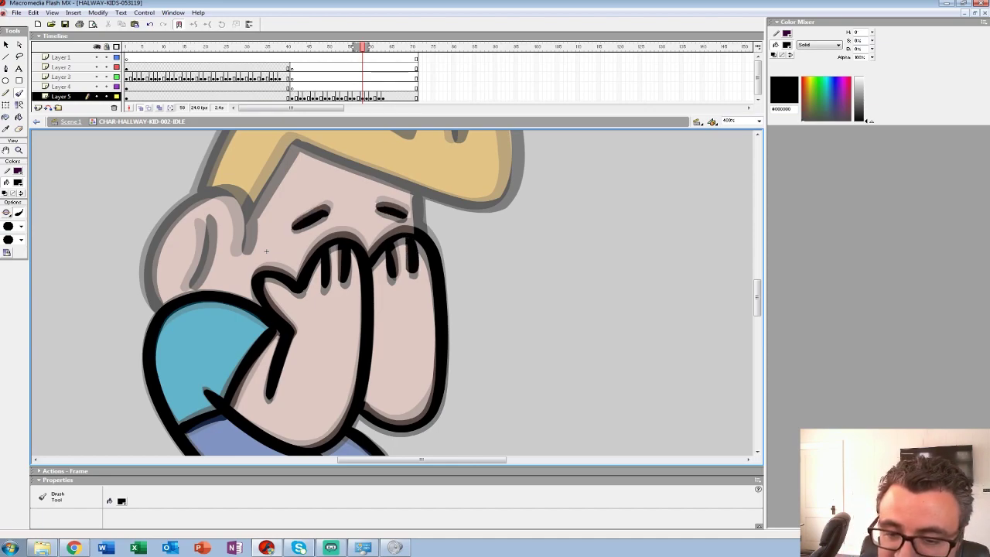
pyautogui.moveTo(309, 248); pyautogui.dragTo(441, 256)
# Ink the ear, hair and remaining head outline at frame 58, then view the whole figure
pyautogui.moveTo(372, 257)
pyautogui.mouseDown()
pyautogui.moveTo(376, 221)
pyautogui.moveTo(357, 201)
pyautogui.moveTo(324, 210)
pyautogui.moveTo(279, 276)
pyautogui.moveTo(289, 317)
pyautogui.mouseUp()
pyautogui.moveTo(340, 226); pyautogui.dragTo(319, 294)
pyautogui.moveTo(398, 259)
pyautogui.mouseDown()
pyautogui.moveTo(323, 334)
pyautogui.moveTo(232, 388)
pyautogui.mouseUp()
pyautogui.moveTo(382, 331); pyautogui.dragTo(383, 370)
pyautogui.moveTo(422, 272)
pyautogui.mouseDown()
pyautogui.moveTo(448, 194)
pyautogui.moveTo(463, 215)
pyautogui.moveTo(473, 276)
pyautogui.moveTo(468, 323)
pyautogui.moveTo(453, 344)
pyautogui.moveTo(258, 278)
pyautogui.moveTo(219, 344)
pyautogui.mouseUp()
pyautogui.moveTo(420, 249)
pyautogui.mouseDown()
pyautogui.moveTo(388, 183)
pyautogui.moveTo(369, 266)
pyautogui.moveTo(249, 216)
pyautogui.moveTo(213, 233)
pyautogui.moveTo(165, 327)
pyautogui.mouseUp()
pyautogui.click(18, 150)
pyautogui.keyDown('alt'); pyautogui.click(417, 275); pyautogui.keyUp('alt')
pyautogui.keyDown('alt'); pyautogui.click(300, 349); pyautogui.keyUp('alt')
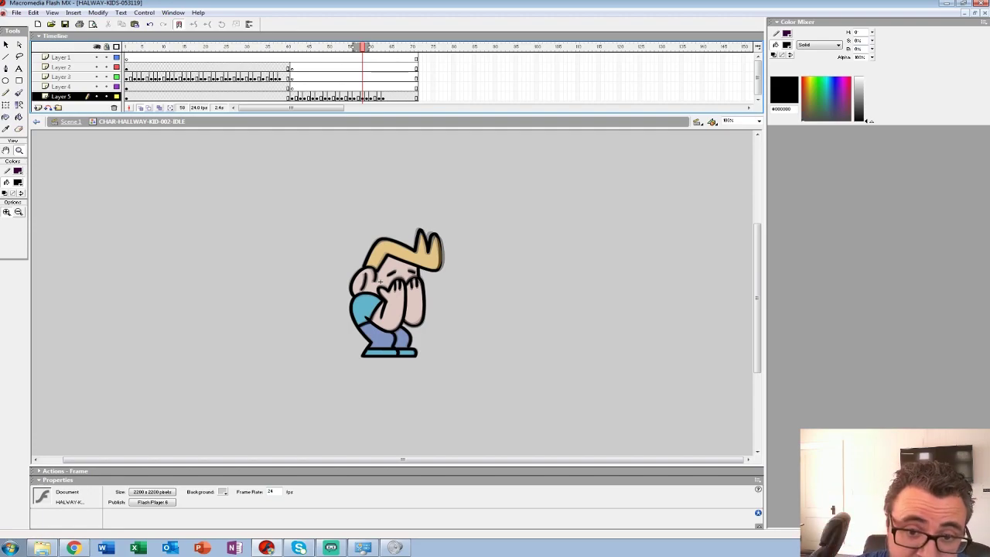
# Turn off onion skinning, sample skin tone #EDC5B9 from frame 57 and fill the face, ear, arms and hands at frame 58
pyautogui.hotkey('alt', 'shift', 'o')
pyautogui.press('.')
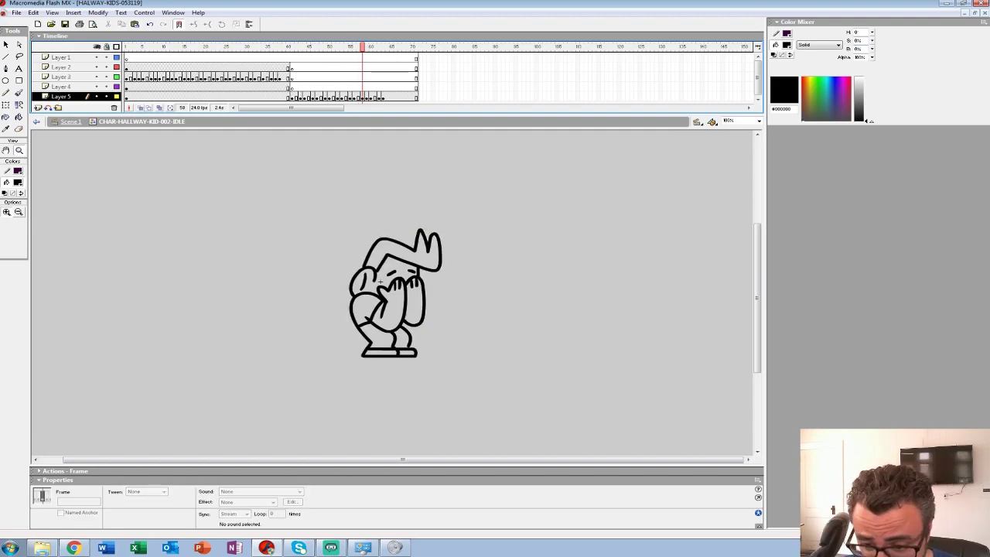
pyautogui.click(18, 182)
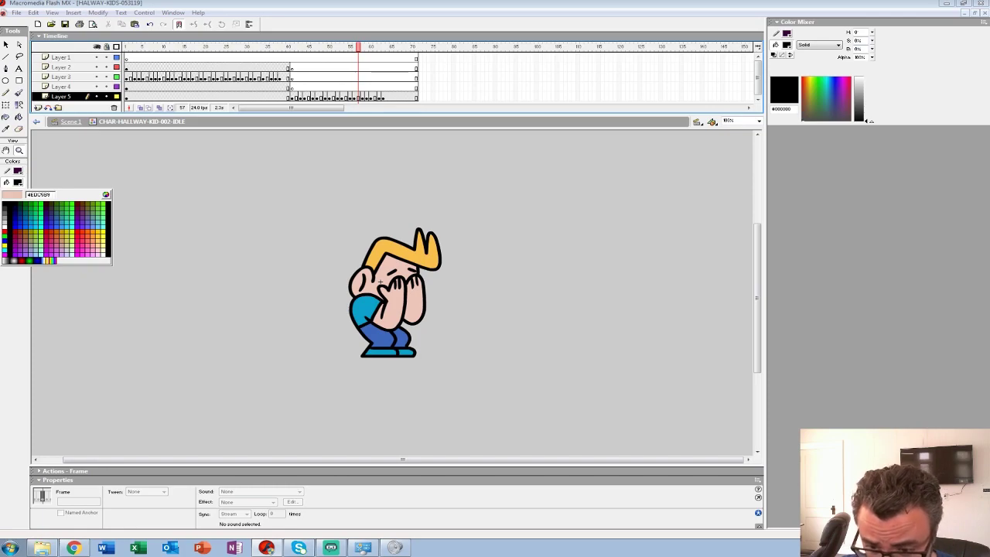
pyautogui.click(380, 282)
pyautogui.press('.')
pyautogui.press('k')
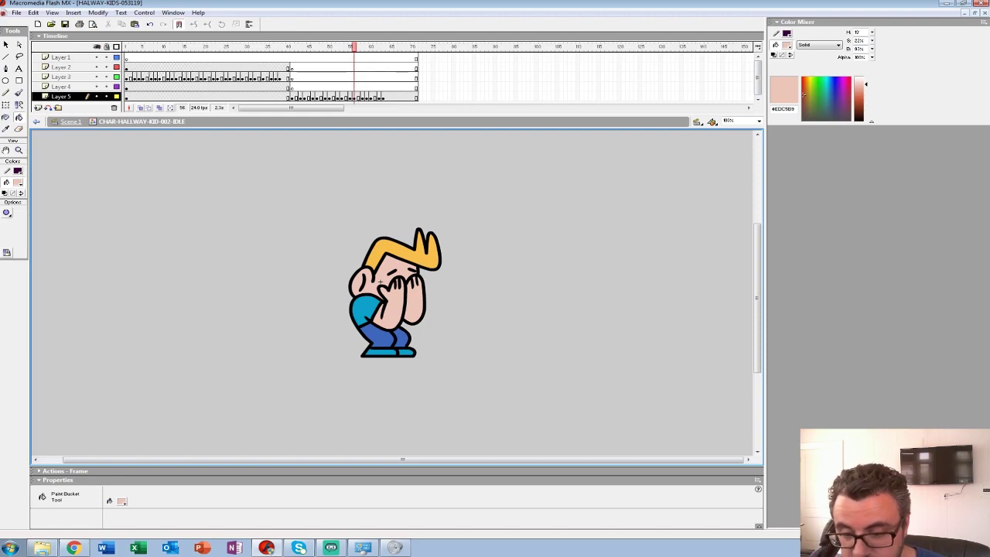
pyautogui.press('.')
pyautogui.press('.')
pyautogui.press('.')
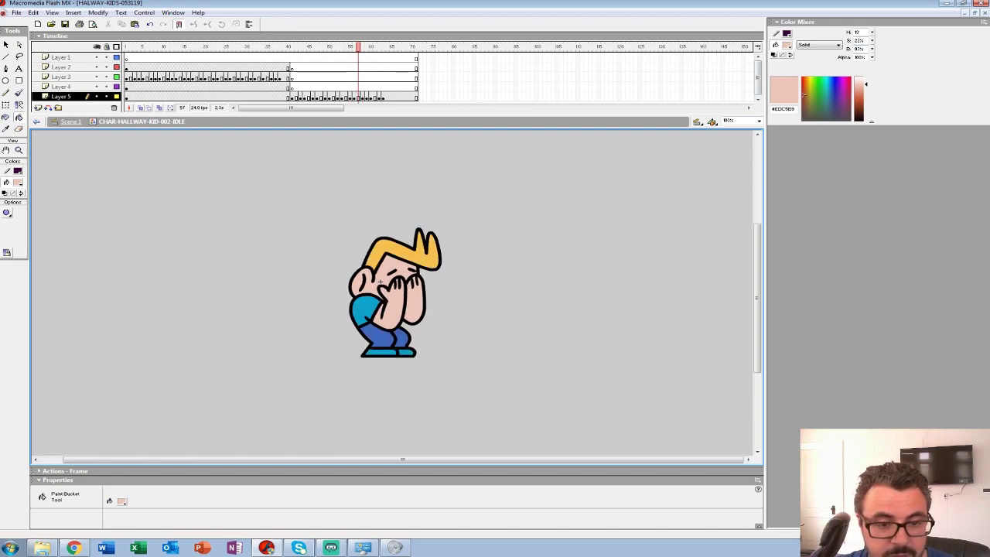
# Fill the shirt at frame 58 with the blue #05A3CA sampled from frame 57's shirt
pyautogui.click(17, 183)
pyautogui.click(365, 310)
pyautogui.press('.')
pyautogui.click(366, 310)
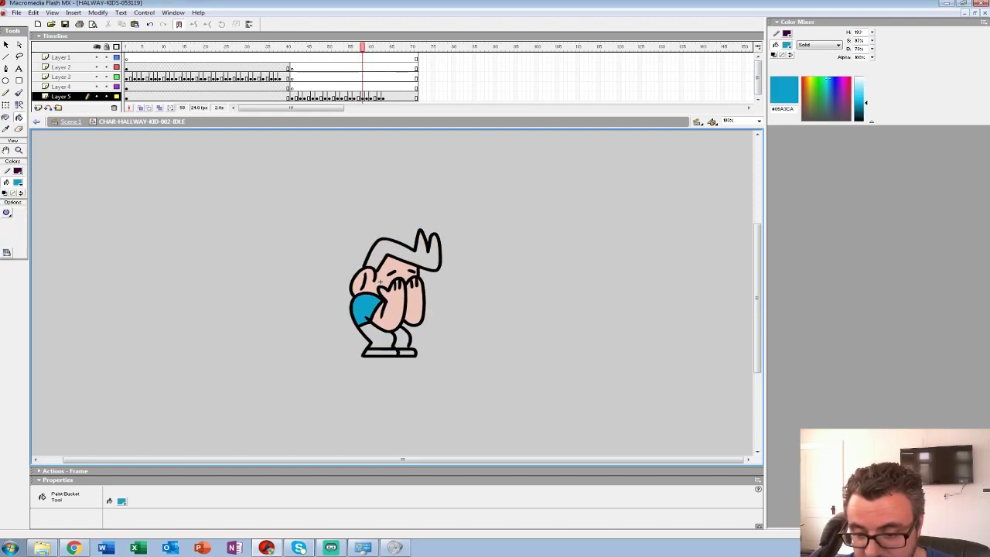
pyautogui.press('.')
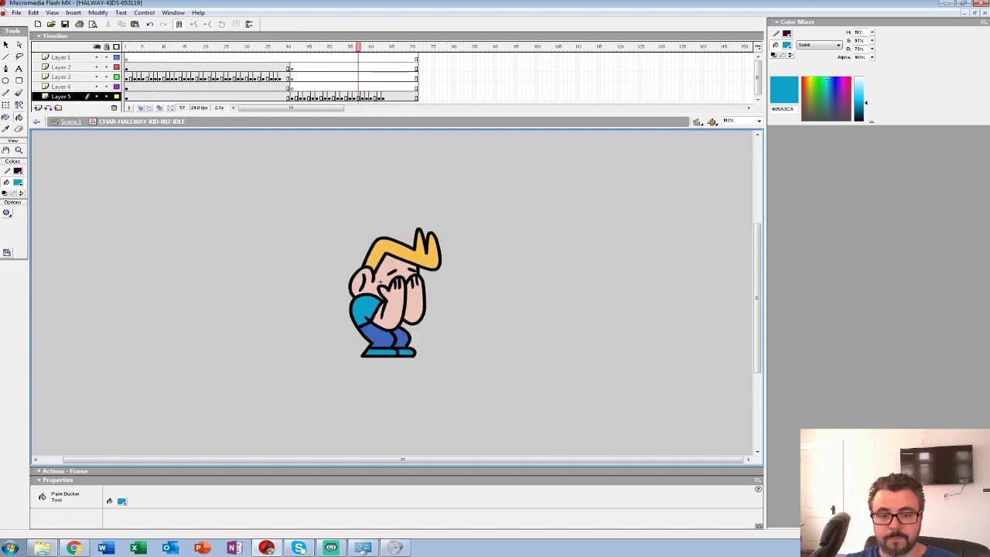
# Fill both trouser legs at frame 58 with the darker blue sampled from frame 57's trousers
pyautogui.click(17, 183)
pyautogui.click(377, 335)
pyautogui.press('.')
pyautogui.click(377, 335)
pyautogui.click(402, 338)
# Fill the hair yellow and the shoes teal at frame 58 to match frame 57, then flip through the neighbouring frames
pyautogui.click(17, 183)
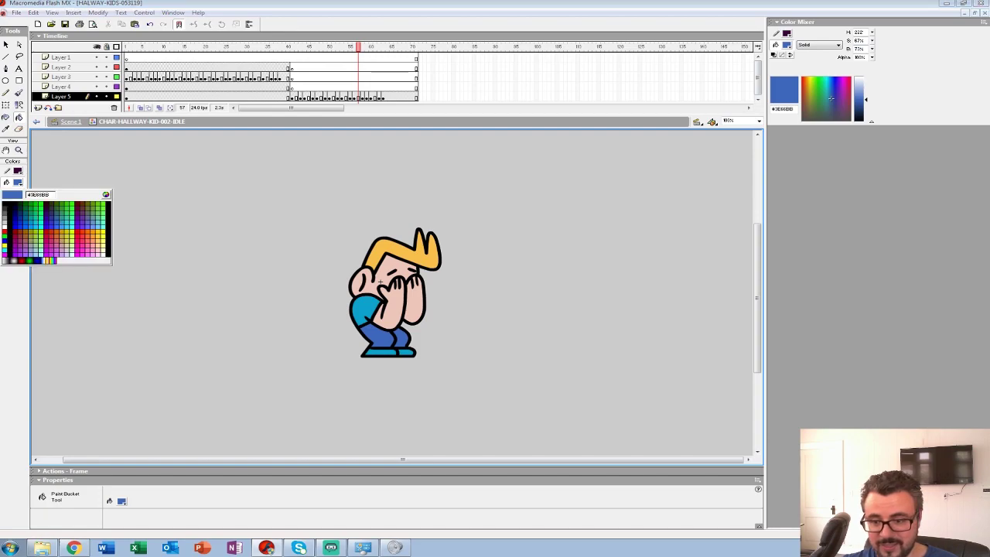
pyautogui.click(425, 259)
pyautogui.press('.')
pyautogui.click(425, 258)
pyautogui.press('.')
pyautogui.press('.')
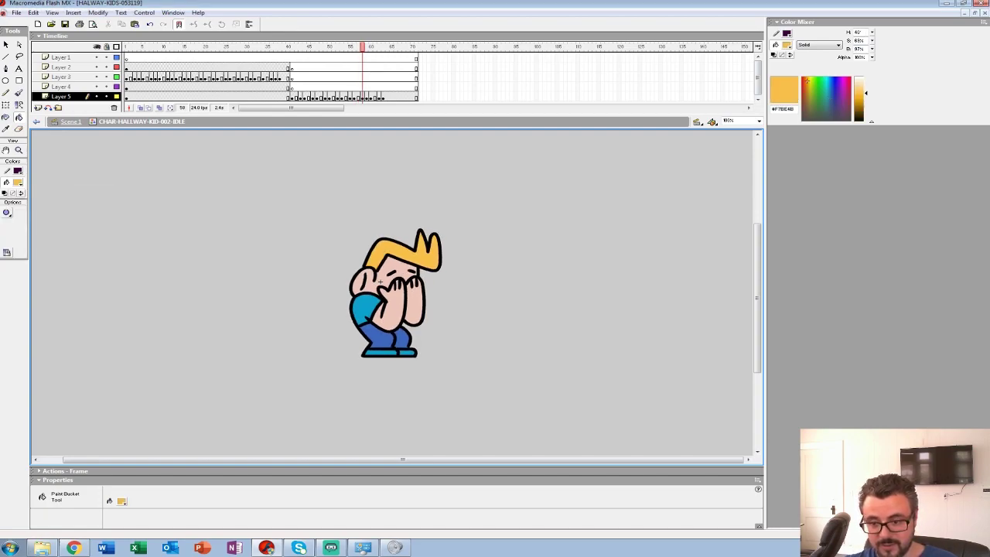
pyautogui.press('.')
pyautogui.press('.')
pyautogui.press('.')
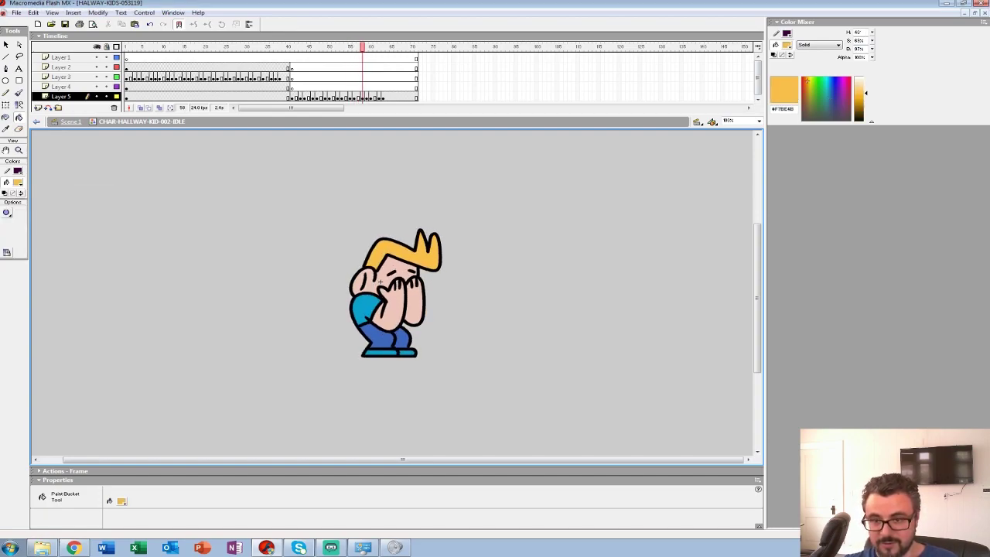
# Play the animation repeatedly from different starting frames to check the scream, the crouch and the sobbing motion
pyautogui.press('Return')
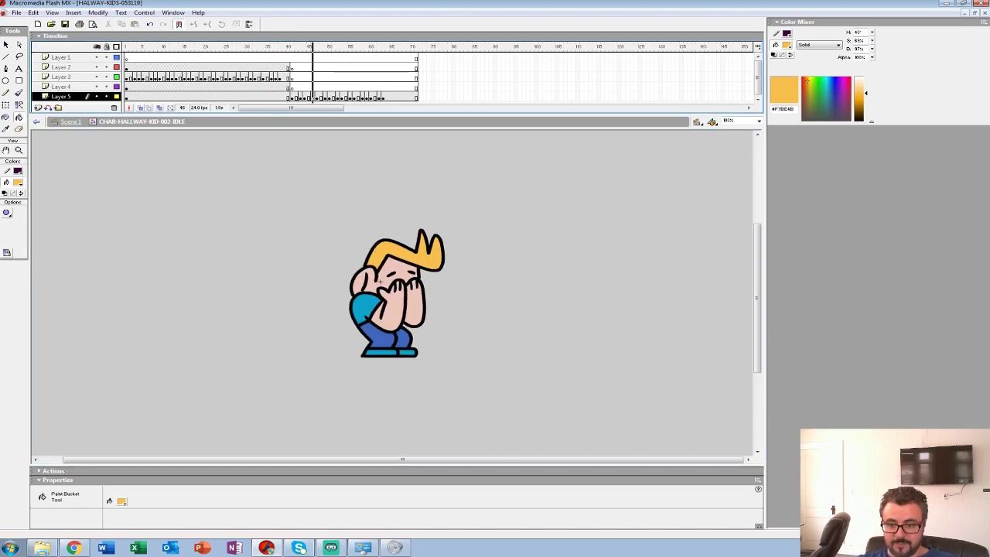
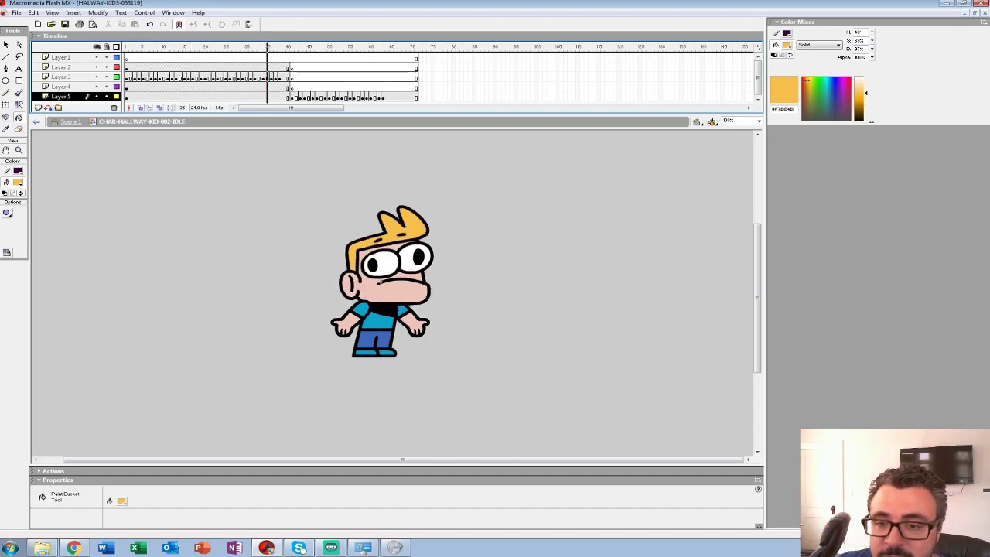
pyautogui.click(279, 67)
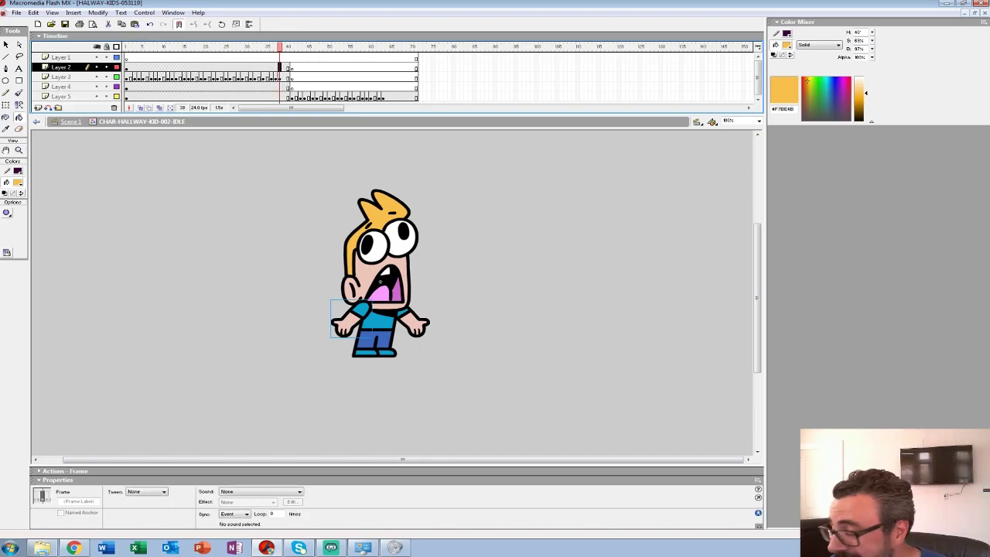
pyautogui.press('Return')
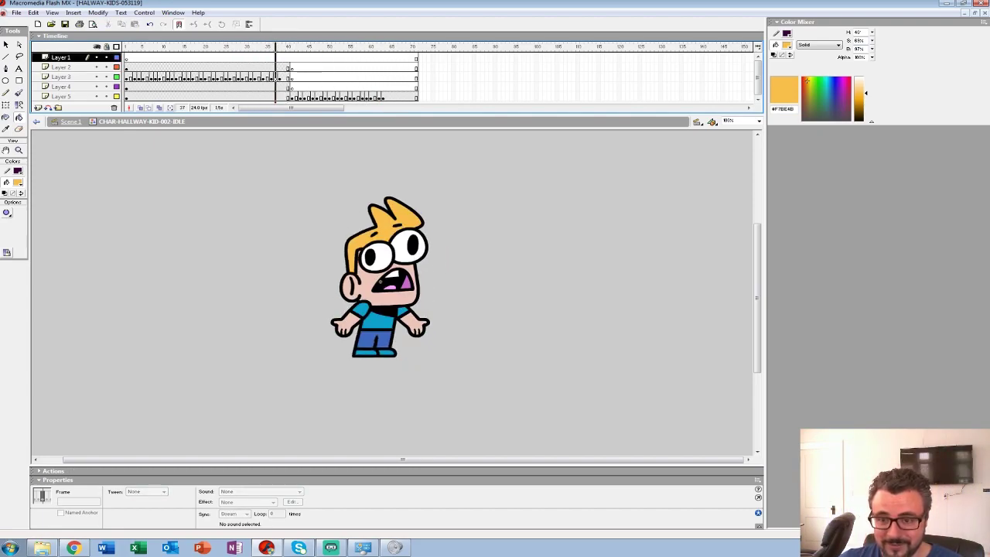
pyautogui.click(289, 78)
pyautogui.press('Return')
pyautogui.click(258, 67)
pyautogui.press('Return')
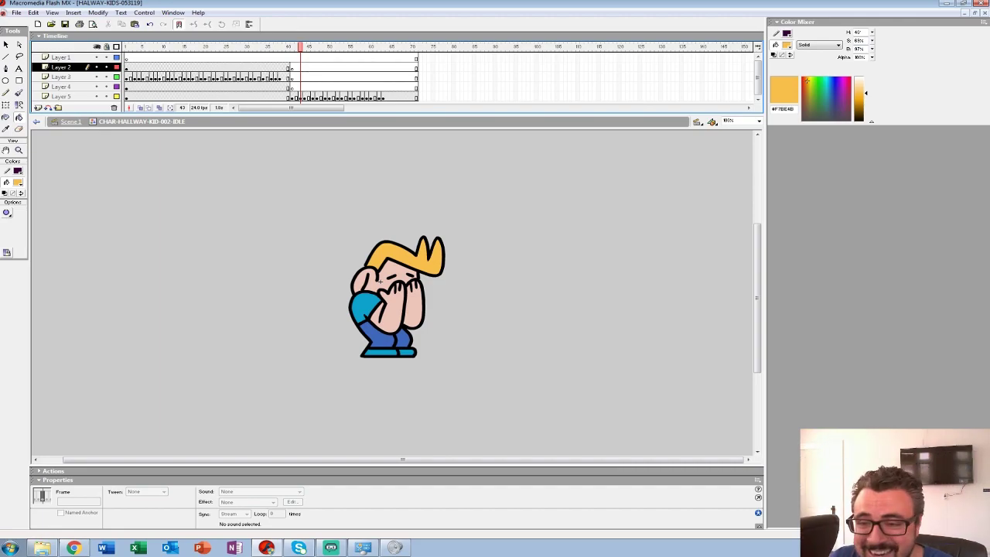
pyautogui.press('Return')
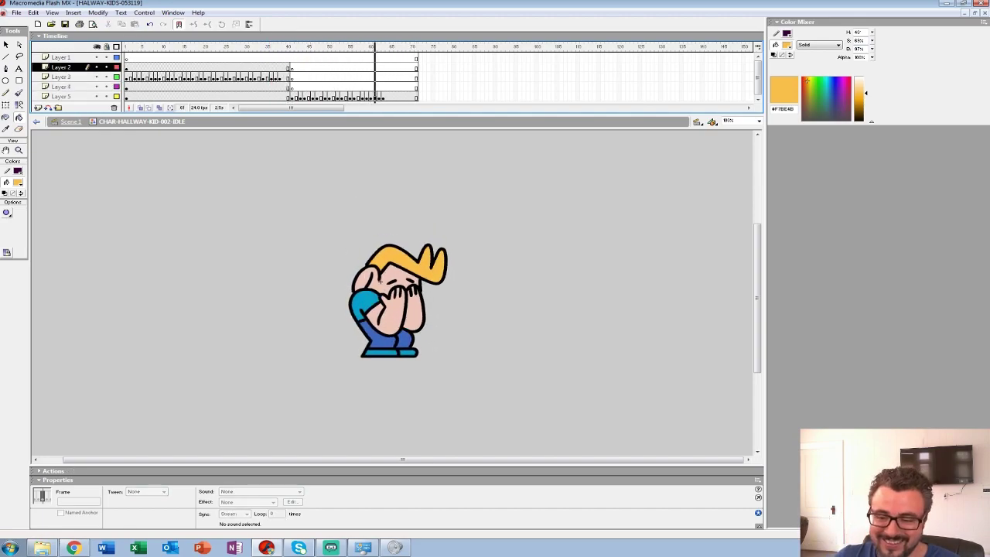
pyautogui.press('Return')
pyautogui.click(387, 97)
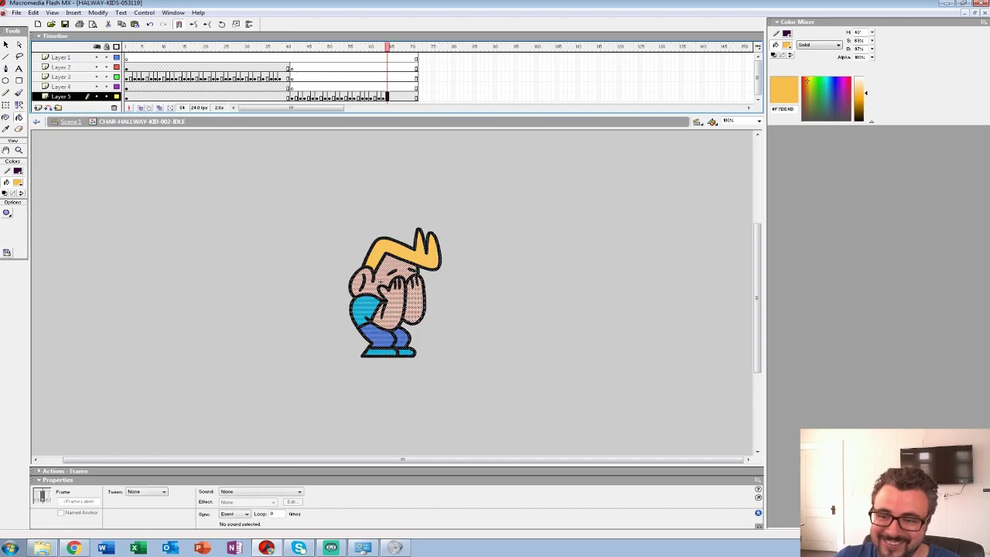
pyautogui.press('.')
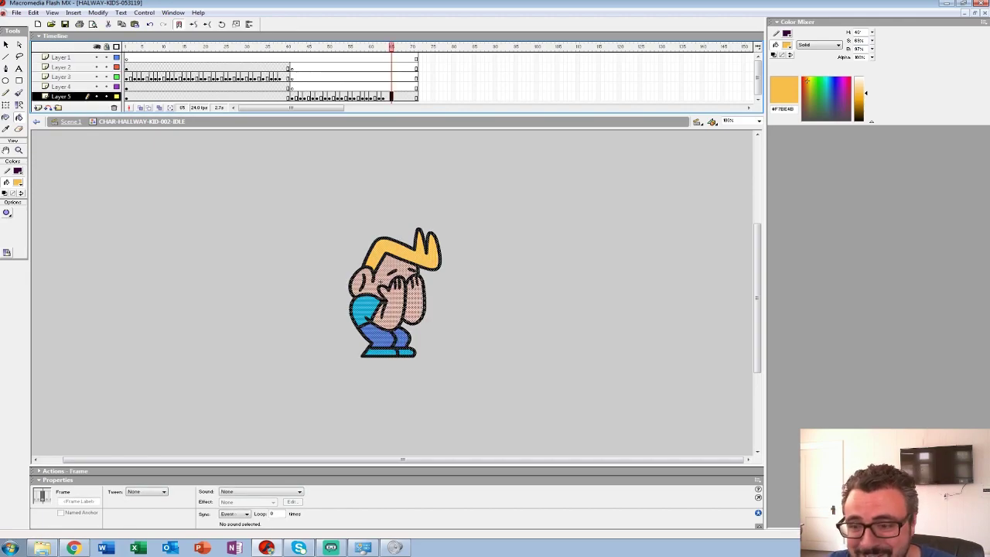
pyautogui.press('Return')
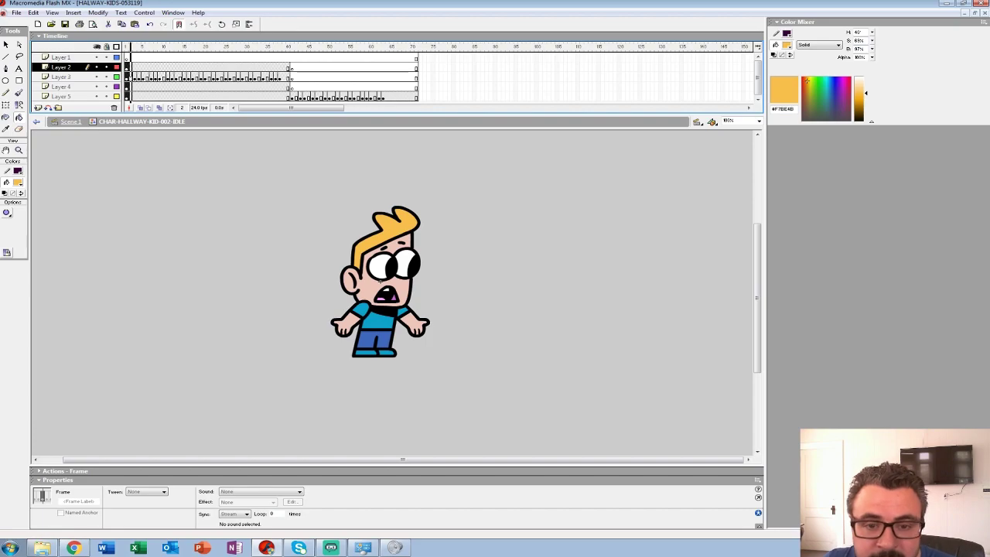
pyautogui.click(272, 78)
pyautogui.press('Return')
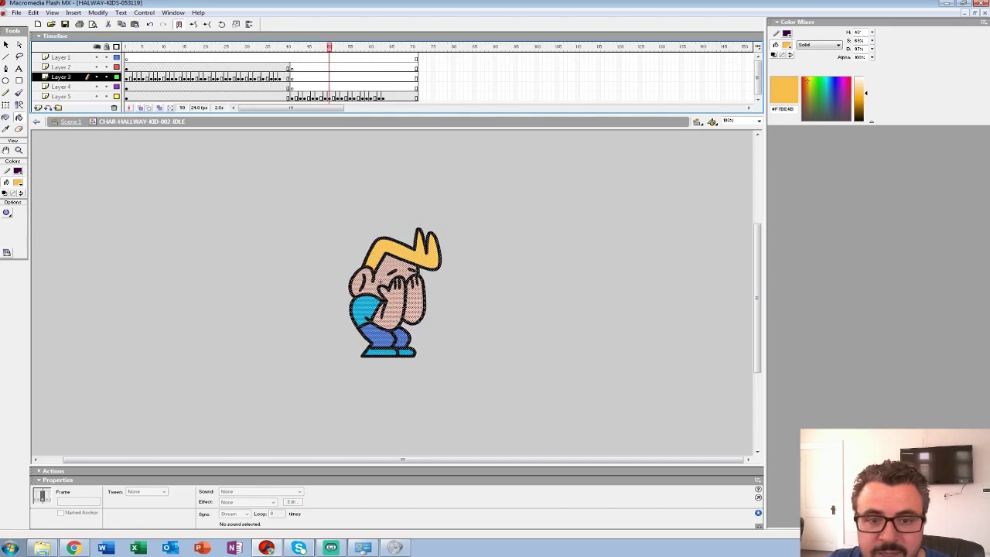
# Copy the first-frame standing pose of Layers 2 to 5 to frame 72 and go back to frame 66
pyautogui.click(60, 67)
pyautogui.click(400, 98)
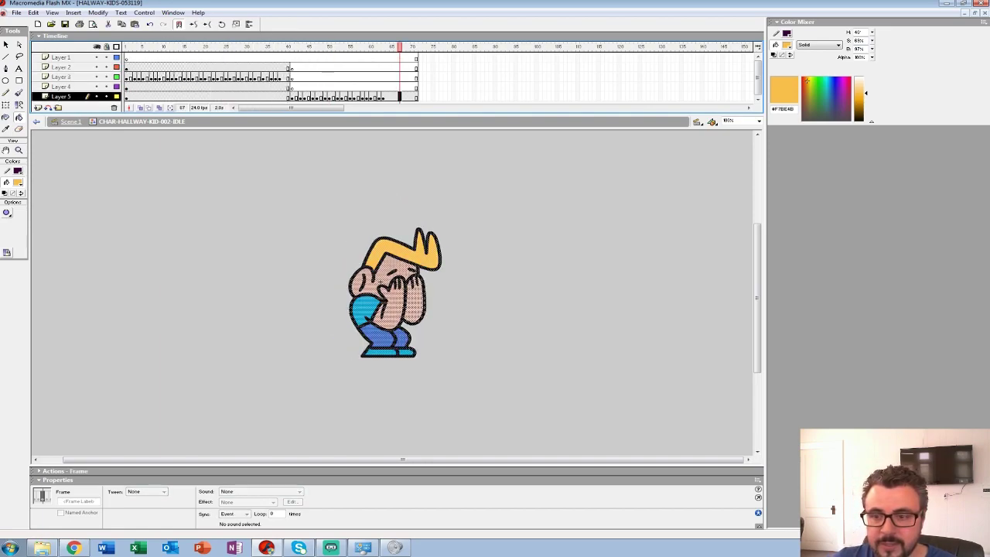
pyautogui.moveTo(126, 97); pyautogui.dragTo(395, 47)
pyautogui.press('.')
pyautogui.press(',')
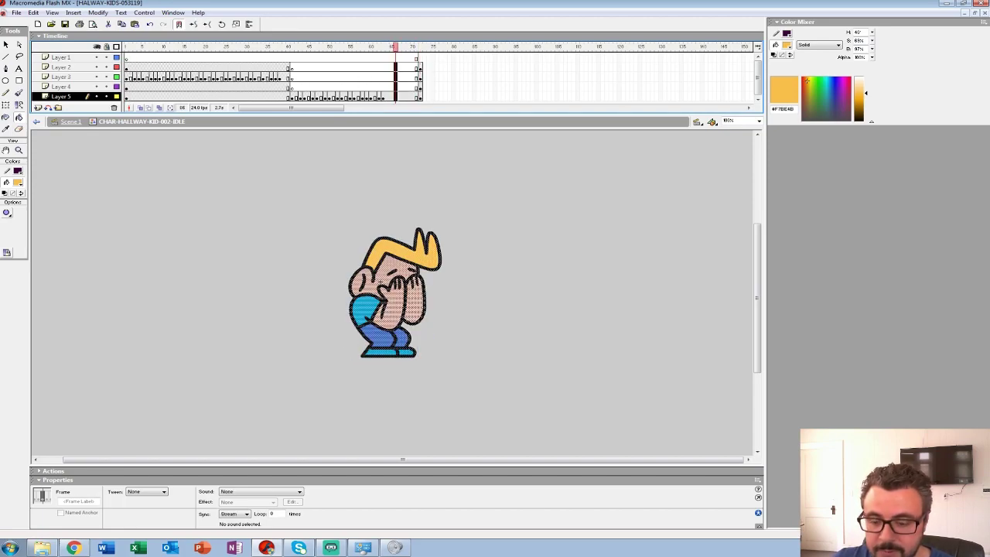
# Insert blank keyframes on Layers 2 to 5 at frame 66 and extend onion skinning forward to show only the standing pose
pyautogui.press('F7')
pyautogui.hotkey('alt', 'shift', 'o')
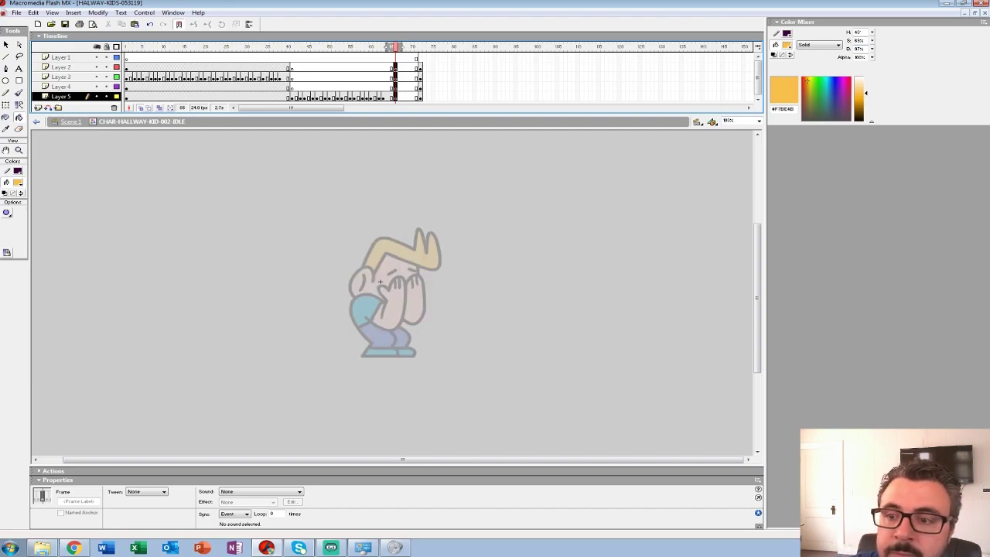
pyautogui.moveTo(388, 48); pyautogui.dragTo(395, 47)
pyautogui.moveTo(402, 47); pyautogui.dragTo(422, 48)
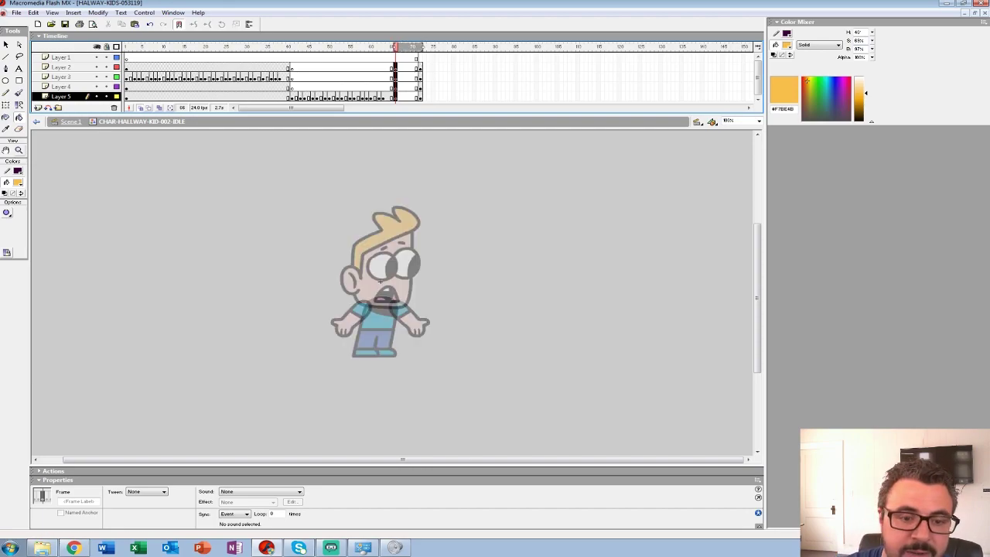
pyautogui.click(380, 281)
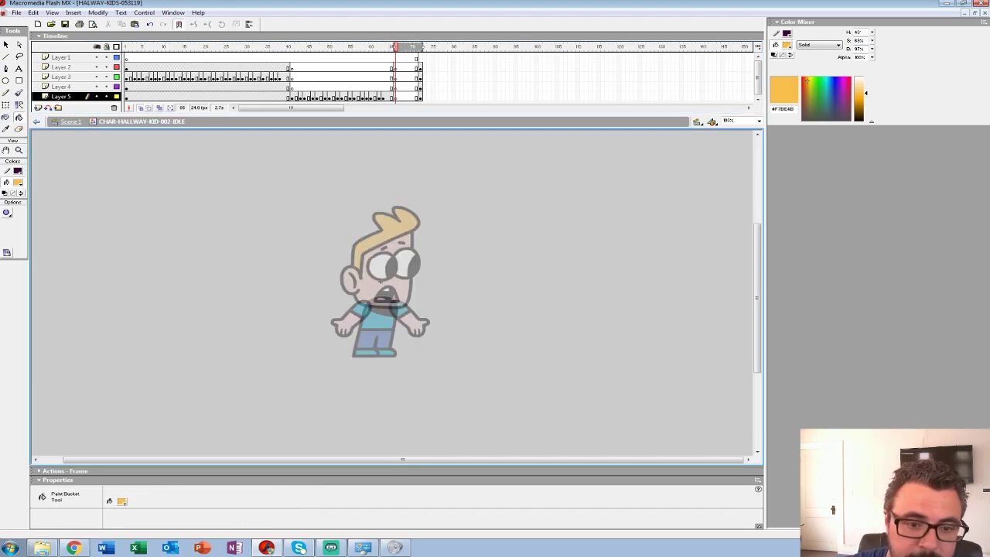
# Choose a smaller black brush and sketch two arched eye strokes high on the head at frame 66, viewing at 200%
pyautogui.press('z')
pyautogui.click(333, 246)
pyautogui.moveTo(487, 361); pyautogui.dragTo(286, 301)
pyautogui.press('b')
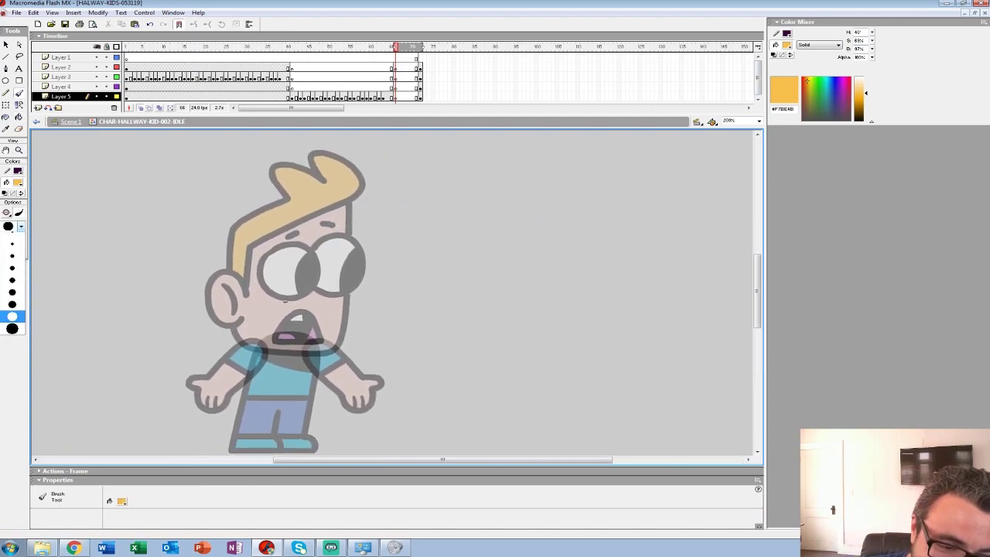
pyautogui.click(12, 261)
pyautogui.click(18, 182)
pyautogui.click(5, 206)
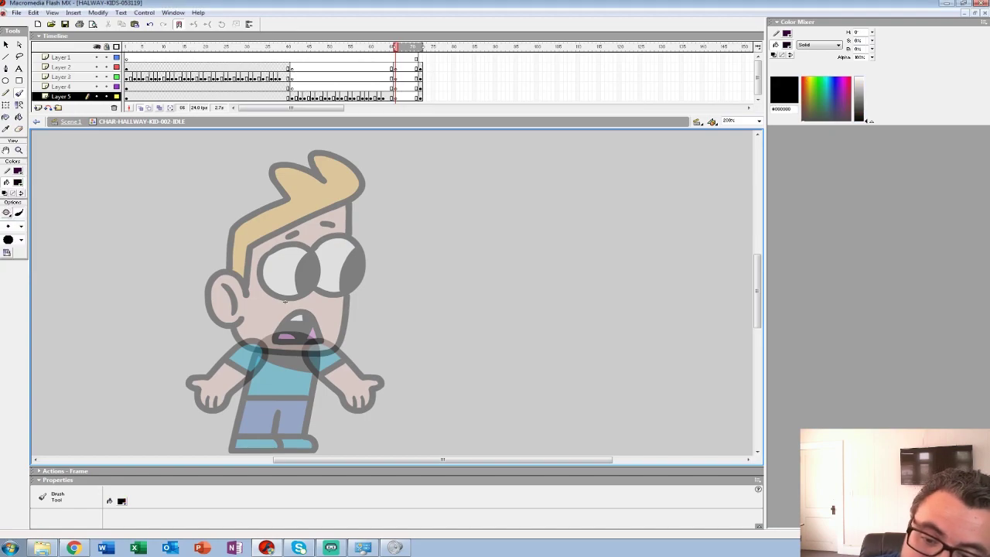
pyautogui.moveTo(283, 208)
pyautogui.mouseDown()
pyautogui.moveTo(241, 236)
pyautogui.moveTo(248, 247)
pyautogui.mouseUp()
pyautogui.hotkey('ctrl', 'z')
pyautogui.moveTo(296, 211); pyautogui.dragTo(334, 205)
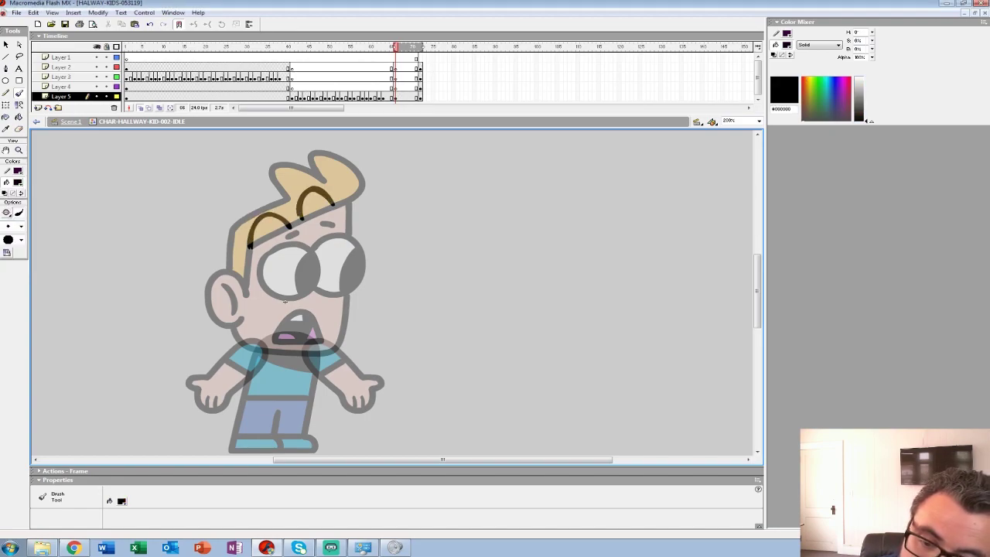
# Undo the first eye arches at frame 66 and sketch narrower arched eyes in the same area
pyautogui.hotkey('ctrl', 'z')
pyautogui.hotkey('ctrl', 'z')
pyautogui.moveTo(276, 227)
pyautogui.mouseDown()
pyautogui.moveTo(309, 193)
pyautogui.moveTo(289, 224)
pyautogui.moveTo(295, 233)
pyautogui.moveTo(261, 222)
pyautogui.moveTo(289, 229)
pyautogui.mouseUp()
pyautogui.hotkey('ctrl', 'z')
pyautogui.hotkey('ctrl', 'z')
pyautogui.hotkey('ctrl', 'z')
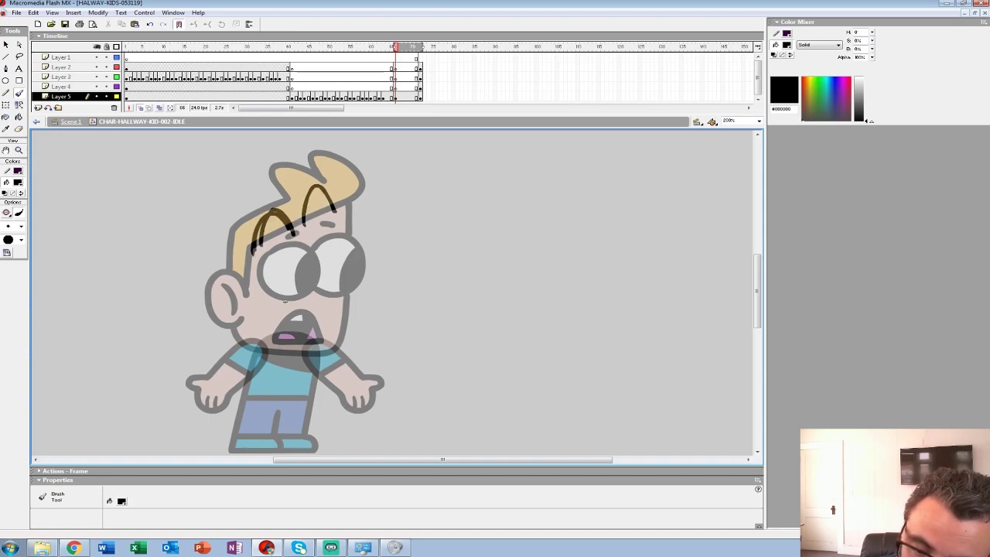
# Sketch a tall, wide-open wailing mouth with its tongue below the arched eyes at frame 66
pyautogui.moveTo(268, 312); pyautogui.dragTo(331, 290)
pyautogui.hotkey('ctrl', 'z')
pyautogui.moveTo(259, 337); pyautogui.dragTo(331, 290)
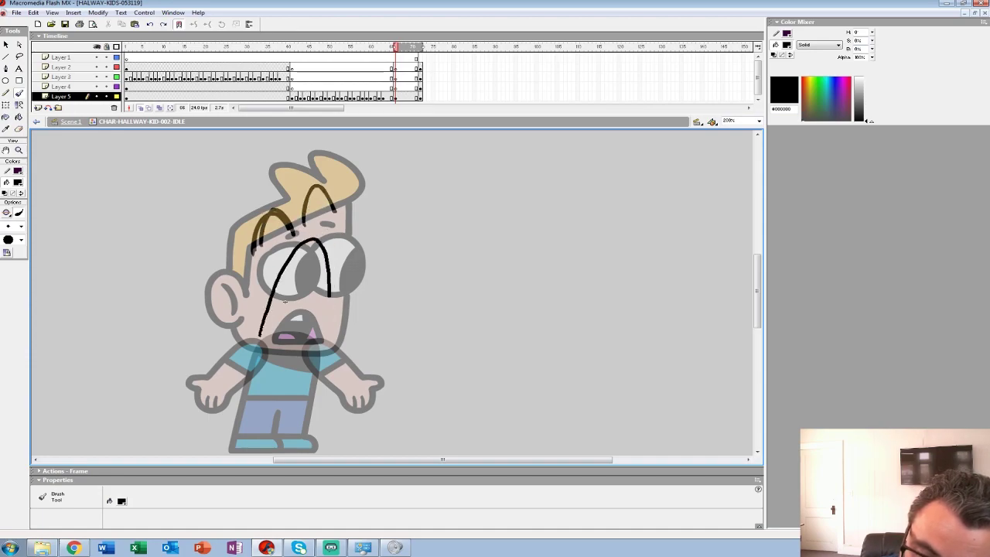
pyautogui.moveTo(262, 335); pyautogui.dragTo(261, 335)
pyautogui.moveTo(257, 331); pyautogui.dragTo(288, 314)
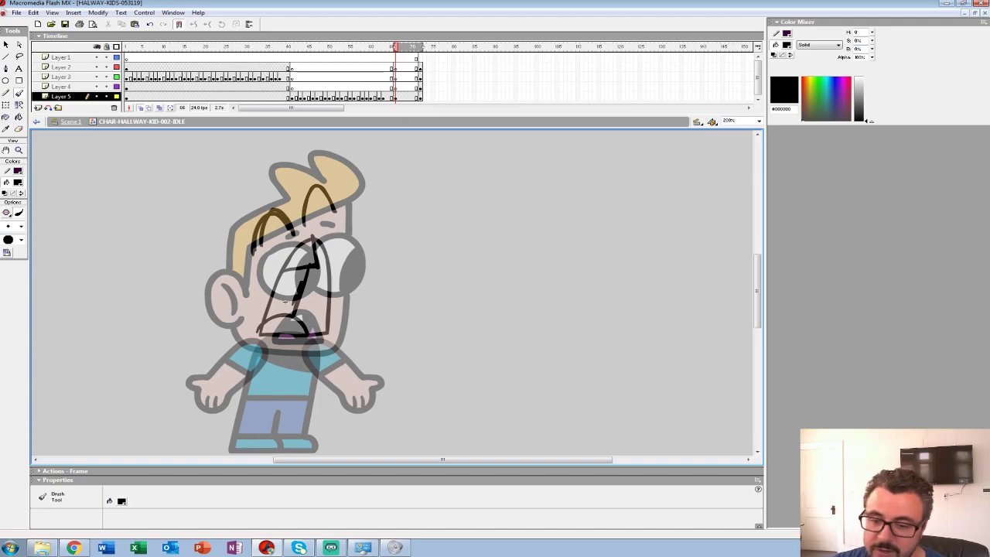
pyautogui.hotkey('ctrl', 'z')
pyautogui.hotkey('ctrl', 'z')
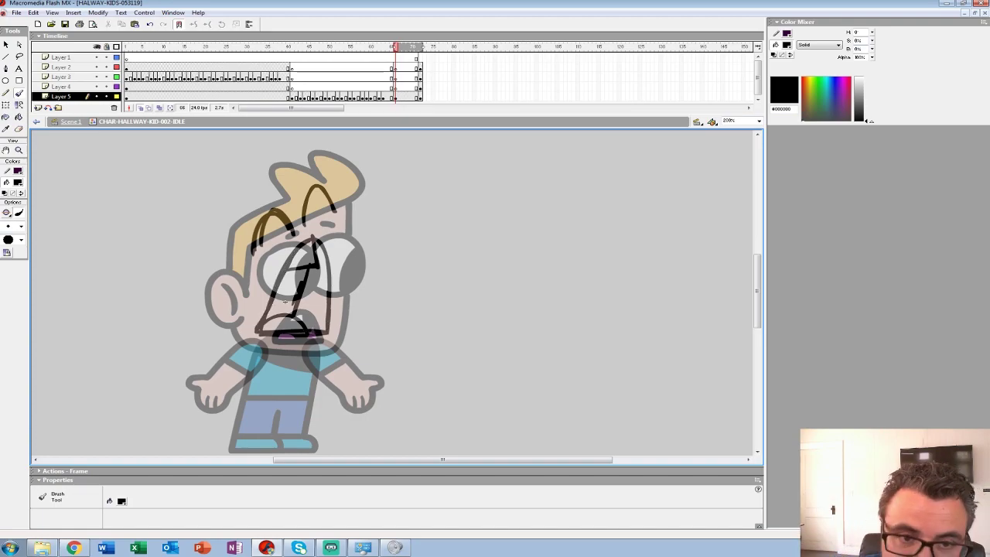
# Open the reference file BLUD-BECKY-CHAR-011719 from the BECKY folder in BLUD video game > CHARACTER
pyautogui.click(16, 12)
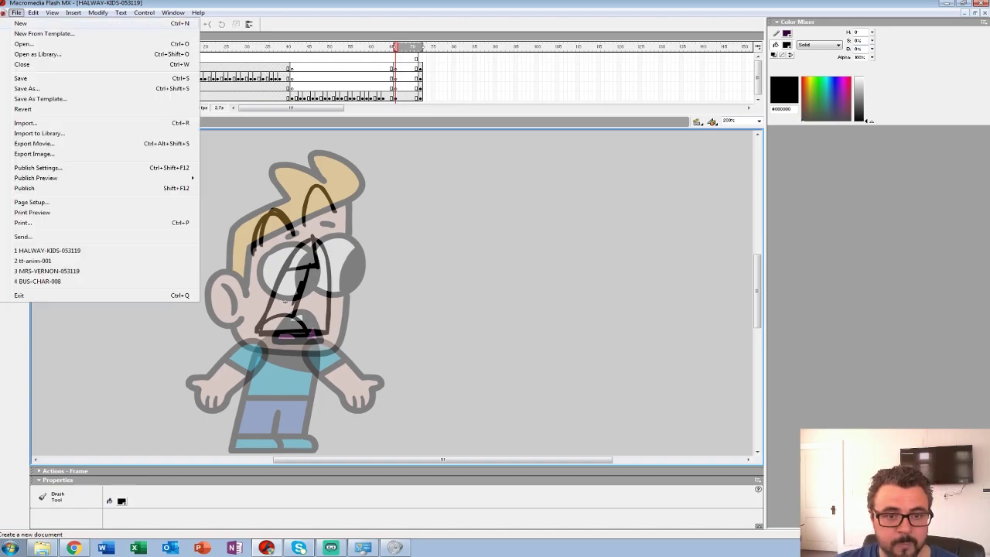
pyautogui.click(21, 44)
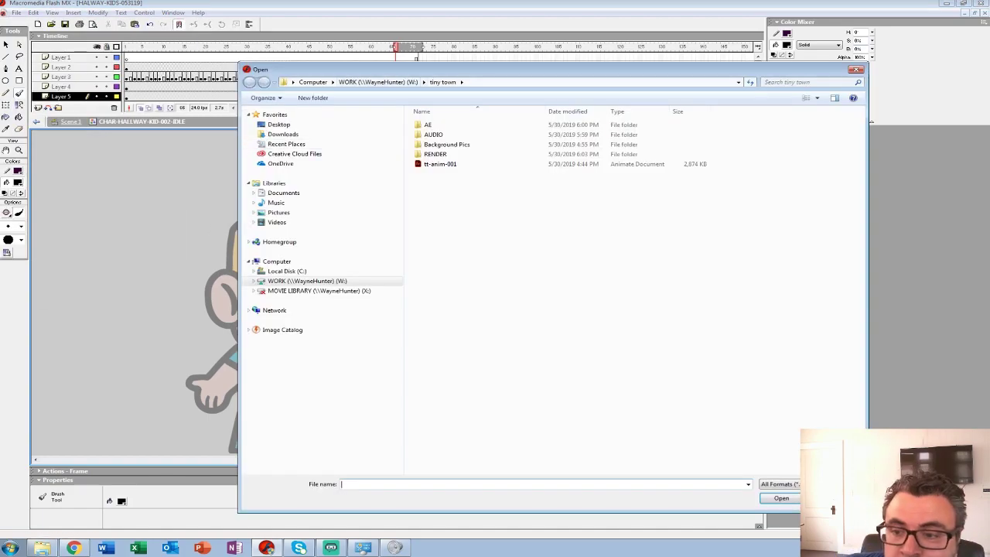
pyautogui.click(377, 81)
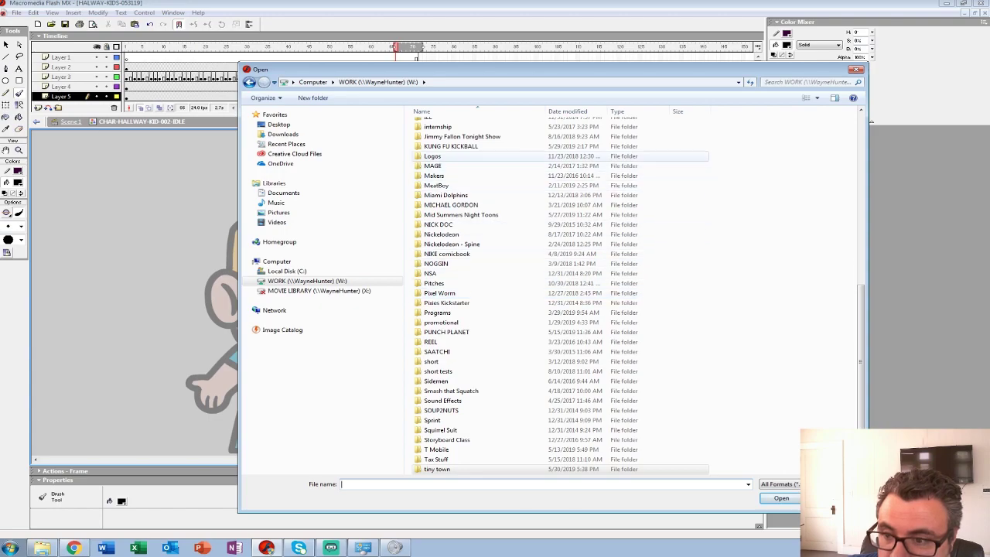
pyautogui.scroll(15, 541, 310)
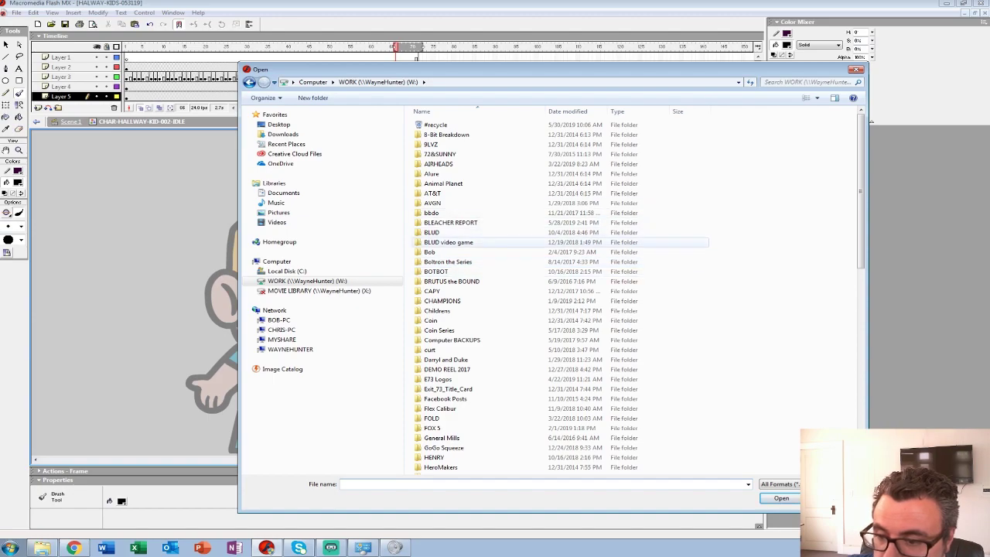
pyautogui.doubleClick(448, 242)
pyautogui.doubleClick(441, 144)
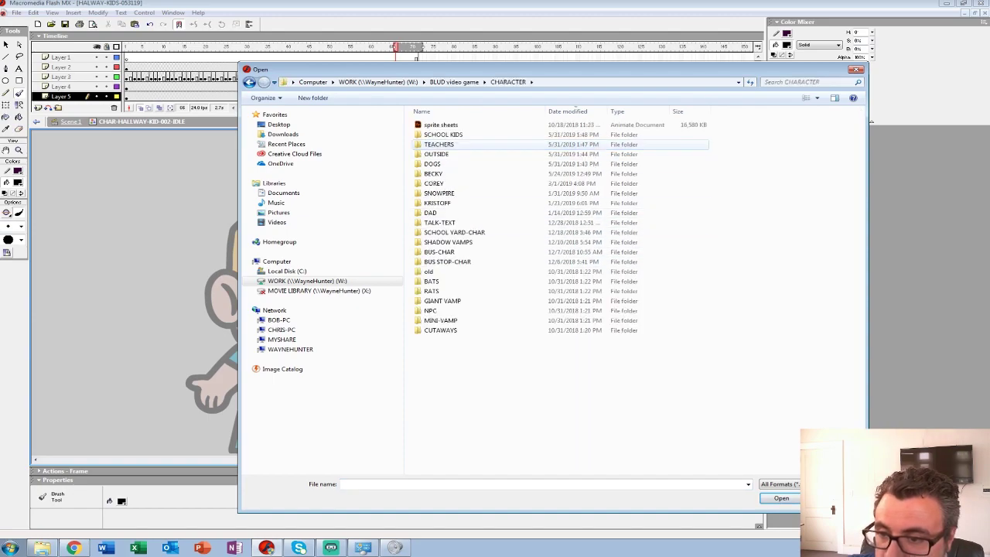
pyautogui.click(434, 174)
pyautogui.doubleClick(433, 173)
pyautogui.doubleClick(461, 143)
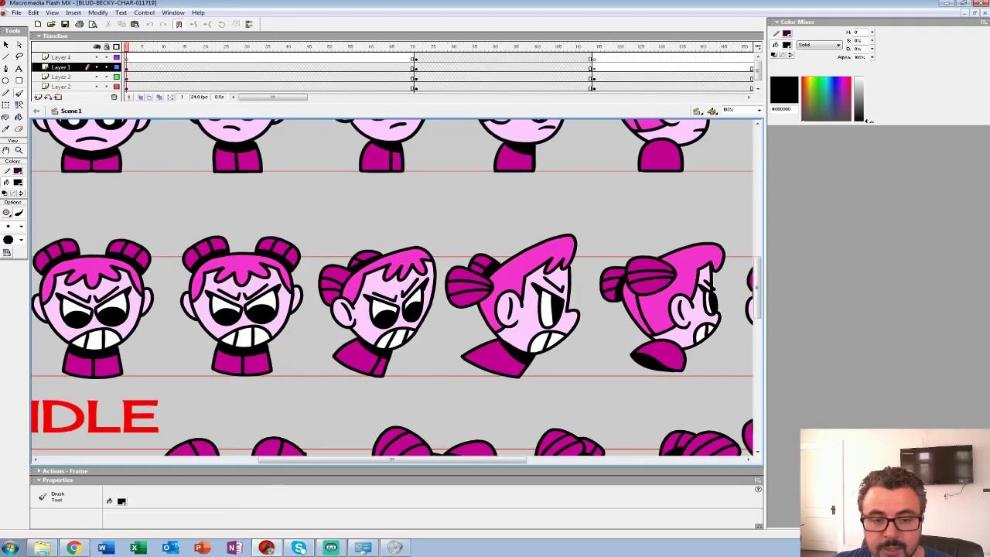
# View the character sheet at 25% and play its timeline to review the animated poses
pyautogui.click(19, 150)
pyautogui.keyDown('alt'); pyautogui.click(346, 272); pyautogui.keyUp('alt')
pyautogui.keyDown('alt'); pyautogui.click(347, 273); pyautogui.keyUp('alt')
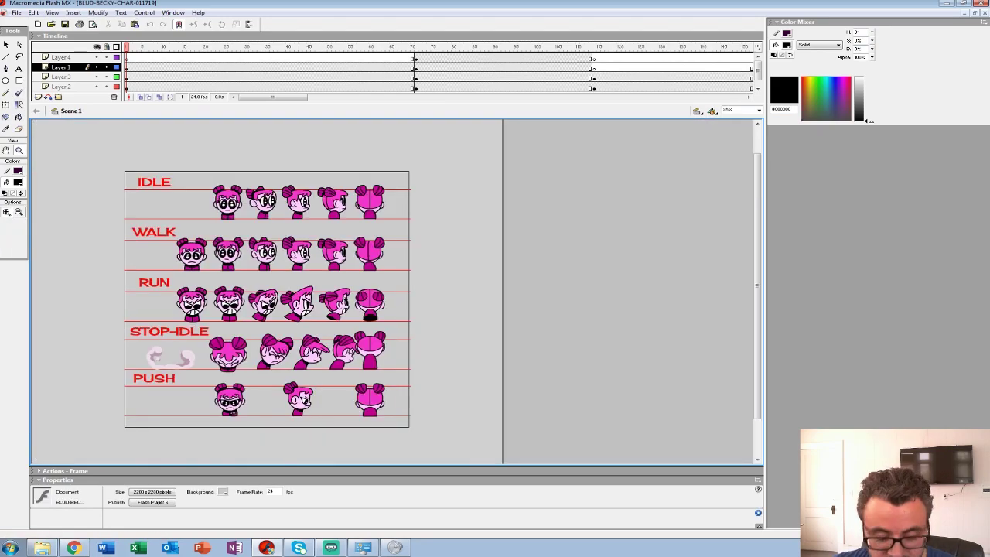
pyautogui.hotkey('ctrl', '1')
pyautogui.hotkey('ctrl', '-')
pyautogui.hotkey('ctrl', '-')
pyautogui.press('Return')
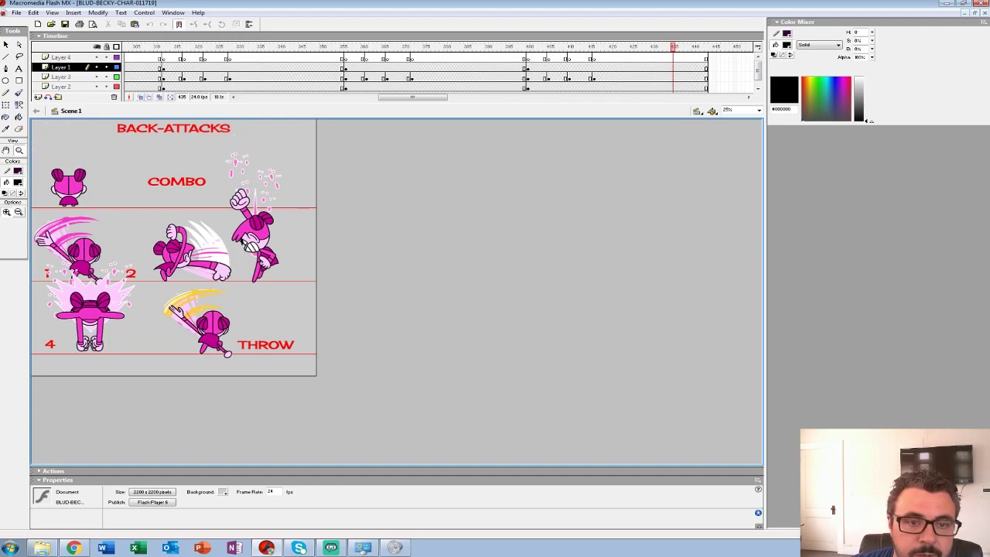
# Open BLUD-BECKY-TALK-052419 from the TALKS SMALL folder and play its talking expressions at 25%
pyautogui.click(17, 13)
pyautogui.click(31, 43)
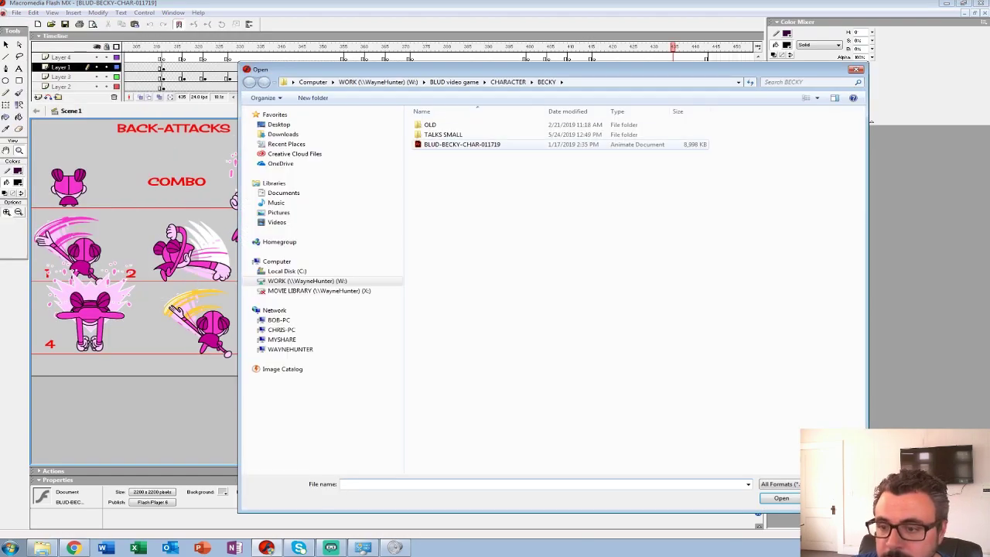
pyautogui.doubleClick(443, 135)
pyautogui.doubleClick(462, 125)
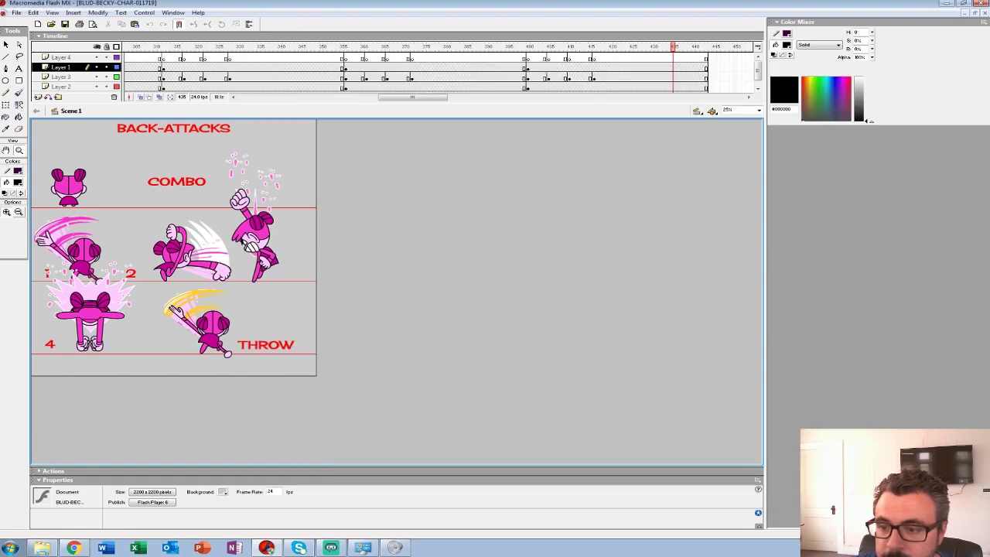
pyautogui.hotkey('ctrl', '-')
pyautogui.hotkey('ctrl', '-')
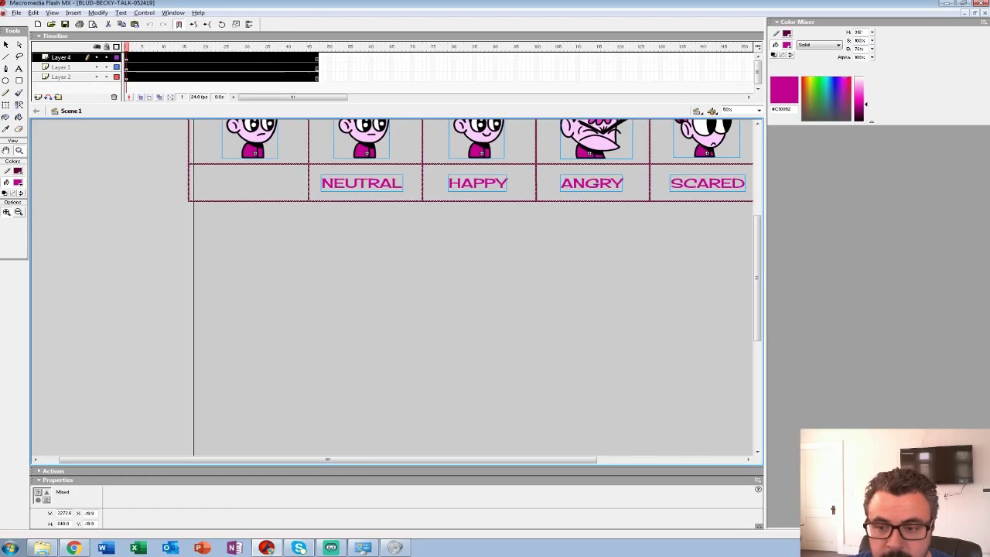
pyautogui.press('Return')
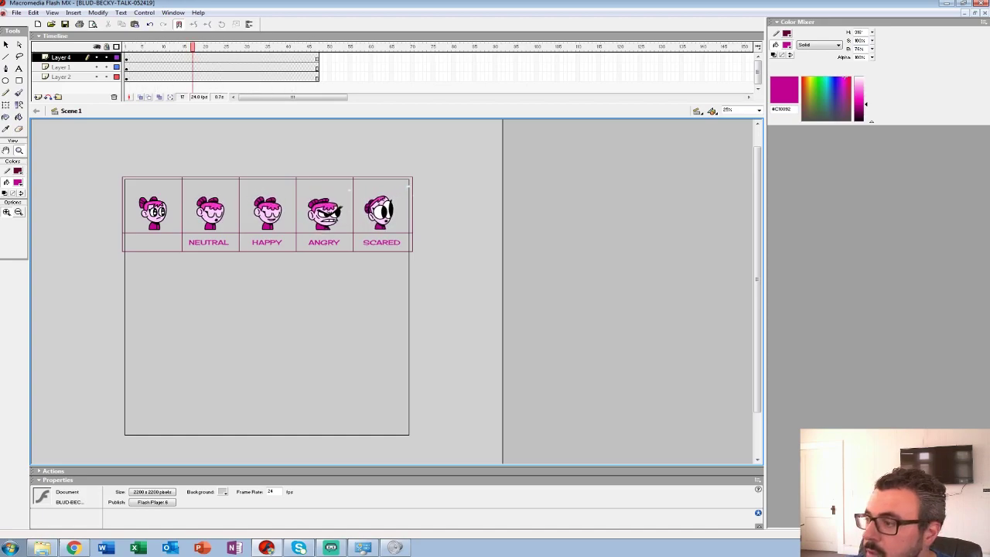
# Close both Becky reference files without saving and return to HALWAY-KIDS-053119
pyautogui.hotkey('ctrl', 'w')
pyautogui.press('n')
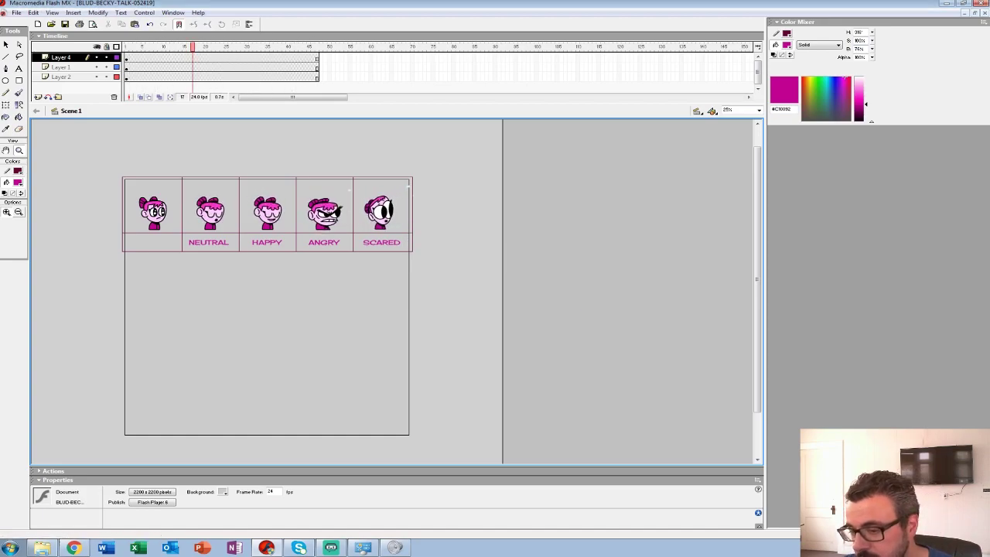
pyautogui.hotkey('ctrl', 'w')
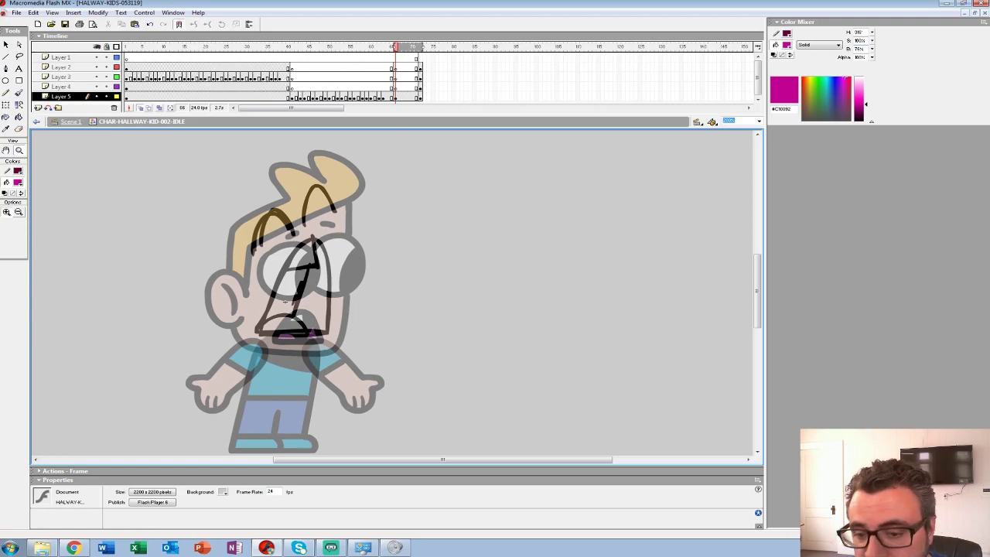
# Set the brush colour back to black and thicken the arch of the far eye at frame 66
pyautogui.press('b')
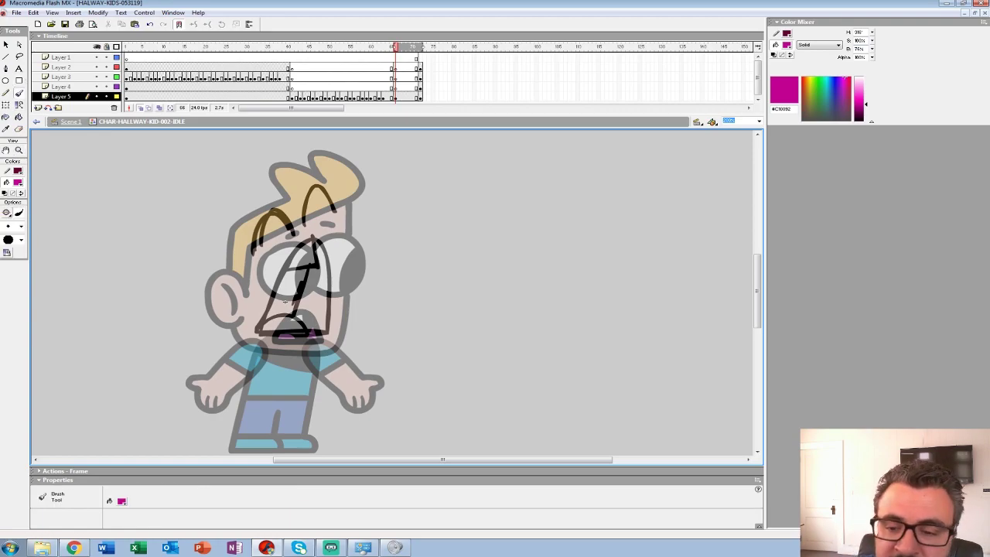
pyautogui.hotkey('ctrl', 'z')
pyautogui.click(17, 182)
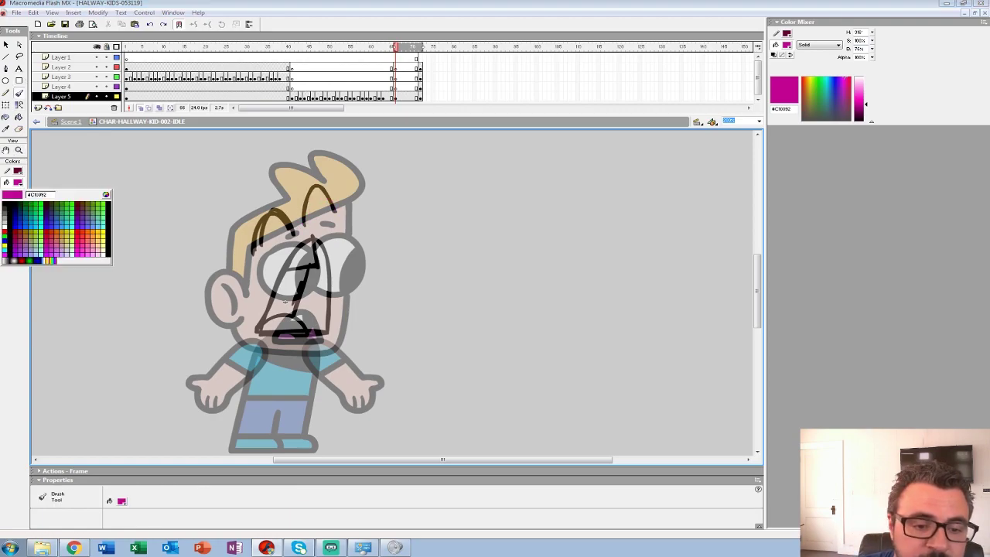
pyautogui.click(4, 204)
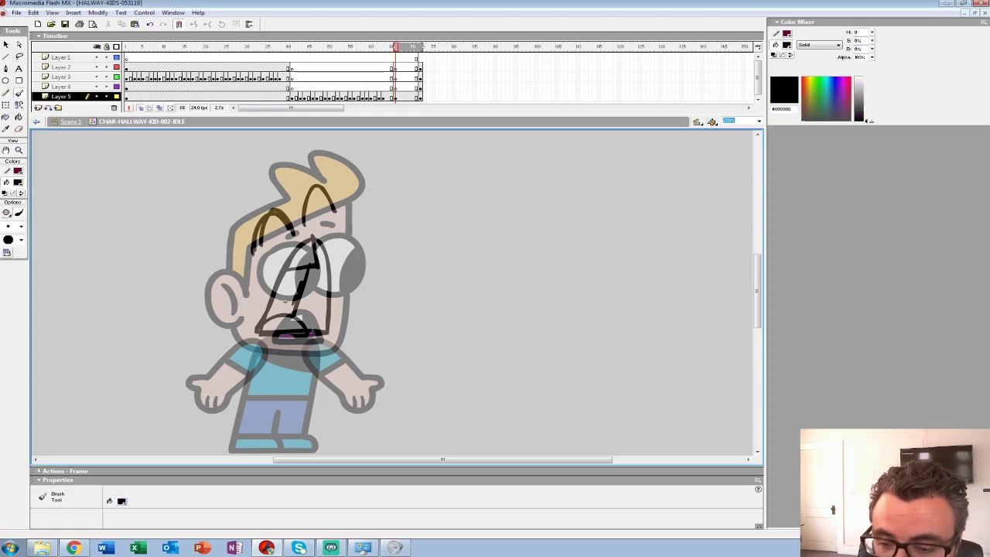
pyautogui.moveTo(301, 228); pyautogui.dragTo(334, 210)
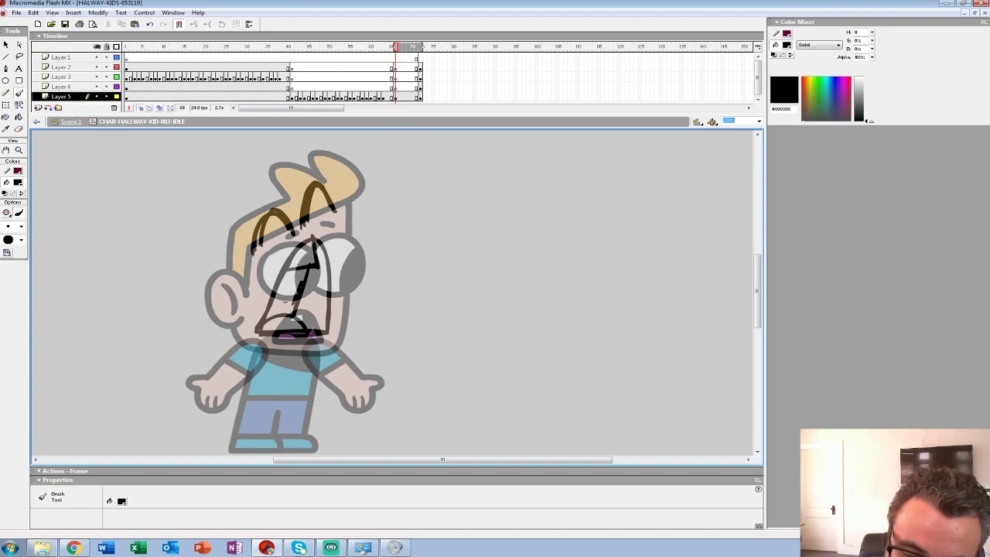
# Sketch the ear, face outline and swept-back hair around the crying face at frame 66
pyautogui.moveTo(219, 296); pyautogui.dragTo(247, 337)
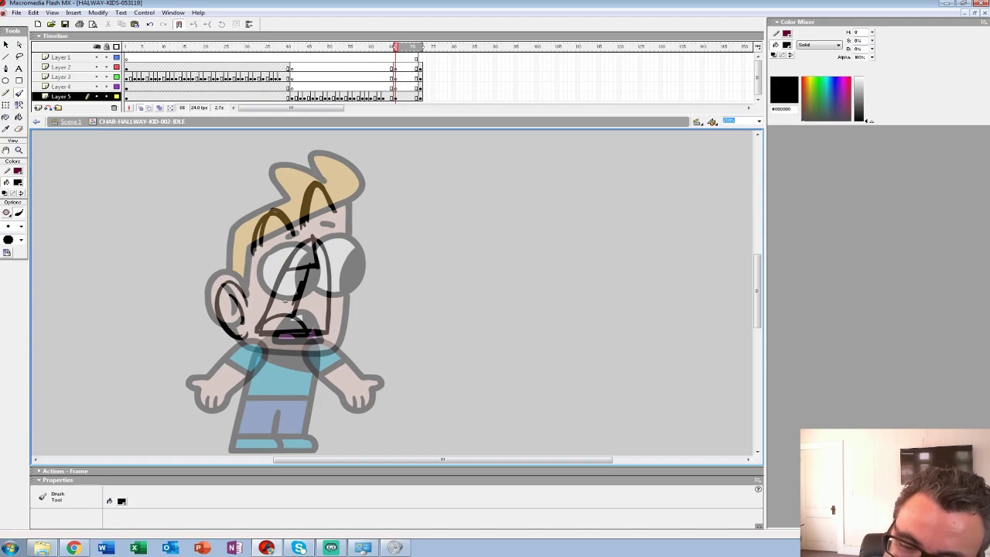
pyautogui.moveTo(345, 274); pyautogui.dragTo(345, 307)
pyautogui.moveTo(345, 224)
pyautogui.mouseDown()
pyautogui.moveTo(341, 331)
pyautogui.moveTo(282, 359)
pyautogui.moveTo(246, 343)
pyautogui.moveTo(339, 338)
pyautogui.moveTo(338, 188)
pyautogui.mouseUp()
pyautogui.hotkey('ctrl', 'z')
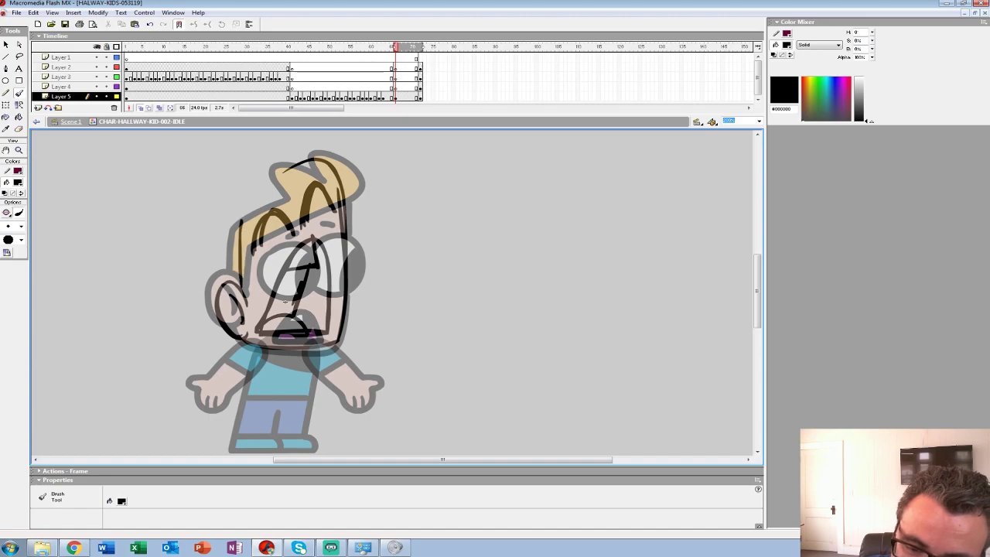
pyautogui.hotkey('ctrl', 'z')
pyautogui.moveTo(245, 211)
pyautogui.mouseDown()
pyautogui.moveTo(311, 161)
pyautogui.moveTo(229, 232)
pyautogui.moveTo(226, 291)
pyautogui.mouseUp()
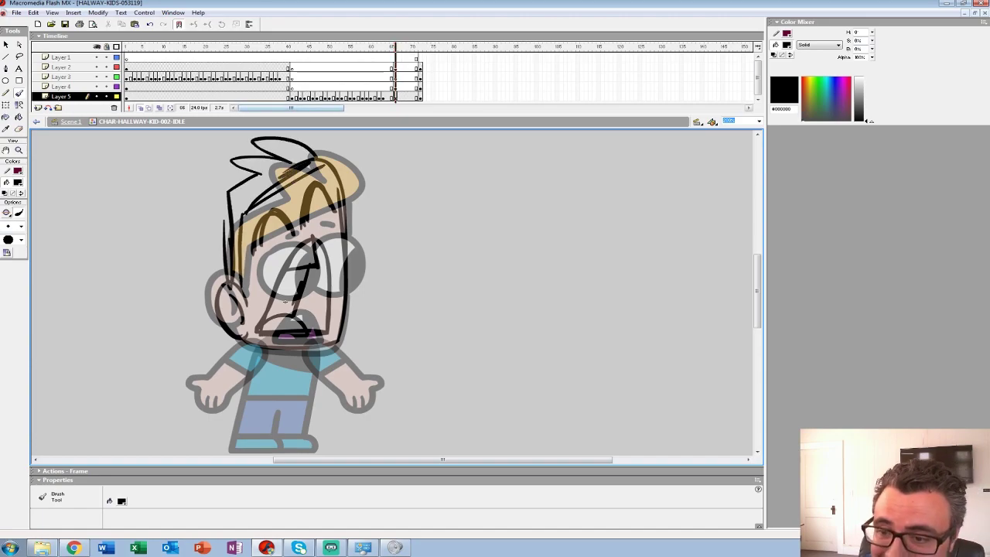
# Select the sketched head on Layer 5 at frame 66 and nudge it up and to the left
pyautogui.press('F6')
pyautogui.hotkey('shift', 'Up')
pyautogui.hotkey('shift', 'Up')
pyautogui.hotkey('shift', 'Up')
pyautogui.hotkey('shift', 'Up')
pyautogui.hotkey('shift', 'Left')
pyautogui.hotkey('shift', 'Left')
pyautogui.hotkey('shift', 'Left')
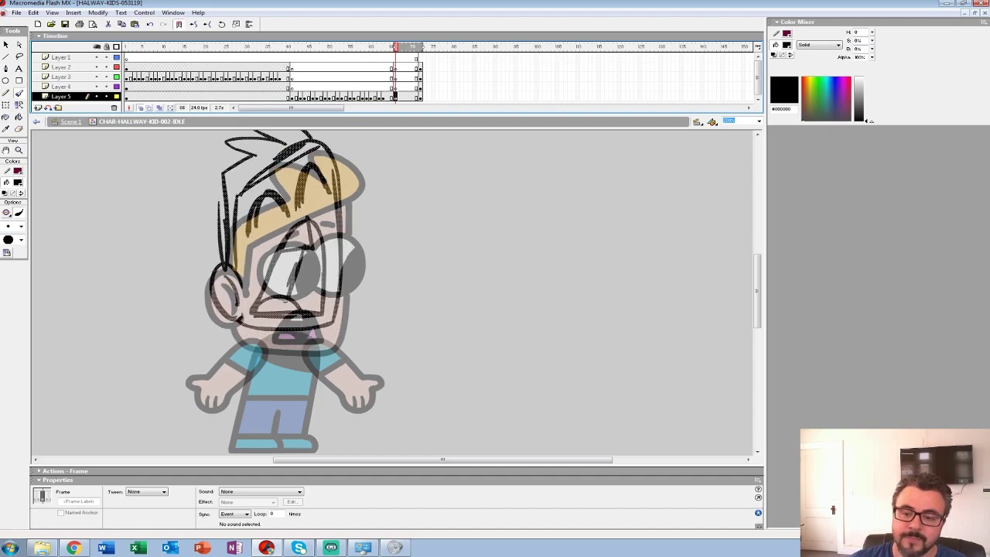
pyautogui.hotkey('shift', 'Up')
# Rotate the sketched head with Free Transform so it tilts backward, and reposition it over the standing kid's shoulders
pyautogui.press('q')
pyautogui.moveTo(286, 301); pyautogui.dragTo(300, 335)
pyautogui.moveTo(281, 254); pyautogui.dragTo(291, 355)
pyautogui.moveTo(348, 145); pyautogui.dragTo(271, 145)
pyautogui.moveTo(277, 272); pyautogui.dragTo(291, 280)
pyautogui.moveTo(291, 279); pyautogui.dragTo(263, 229)
pyautogui.moveTo(241, 225); pyautogui.dragTo(228, 215)
# Brush in the near arm with its sleeve and open hand below the ear, undoing stray strokes
pyautogui.press('b')
pyautogui.moveTo(221, 313)
pyautogui.mouseDown()
pyautogui.moveTo(187, 373)
pyautogui.moveTo(213, 377)
pyautogui.mouseUp()
pyautogui.moveTo(213, 377)
pyautogui.mouseDown()
pyautogui.moveTo(243, 316)
pyautogui.moveTo(211, 376)
pyautogui.mouseUp()
pyautogui.hotkey('ctrl', 'z')
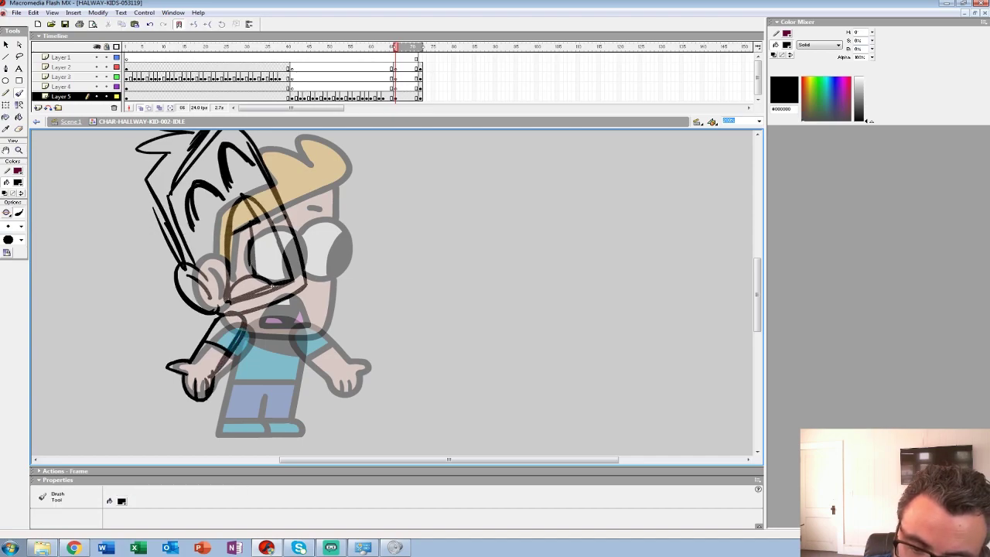
pyautogui.moveTo(290, 299); pyautogui.dragTo(298, 364)
pyautogui.hotkey('ctrl', 'z')
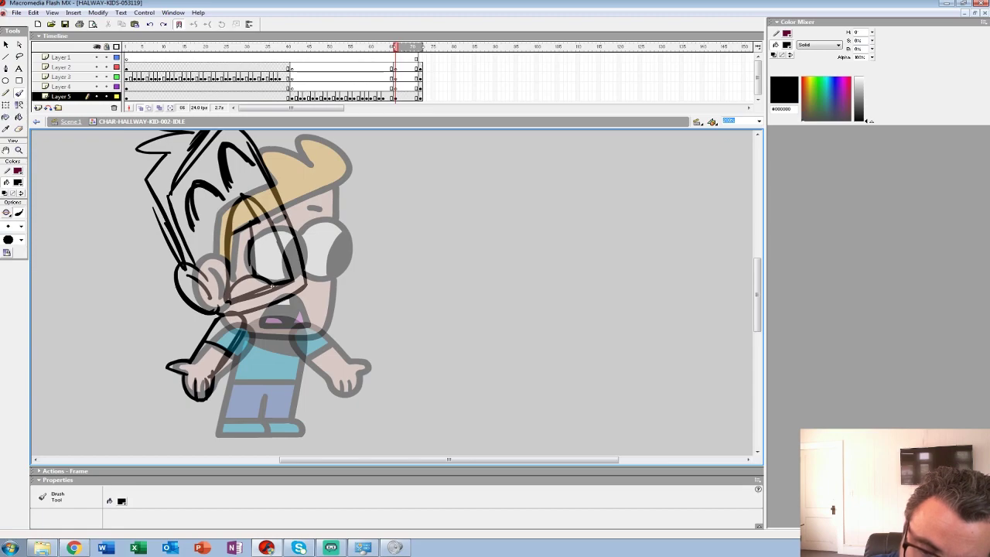
# Sketch the torso, shirt hem, flared trouser legs and shoes below the tilted head
pyautogui.moveTo(239, 337)
pyautogui.mouseDown()
pyautogui.moveTo(203, 424)
pyautogui.moveTo(220, 434)
pyautogui.mouseUp()
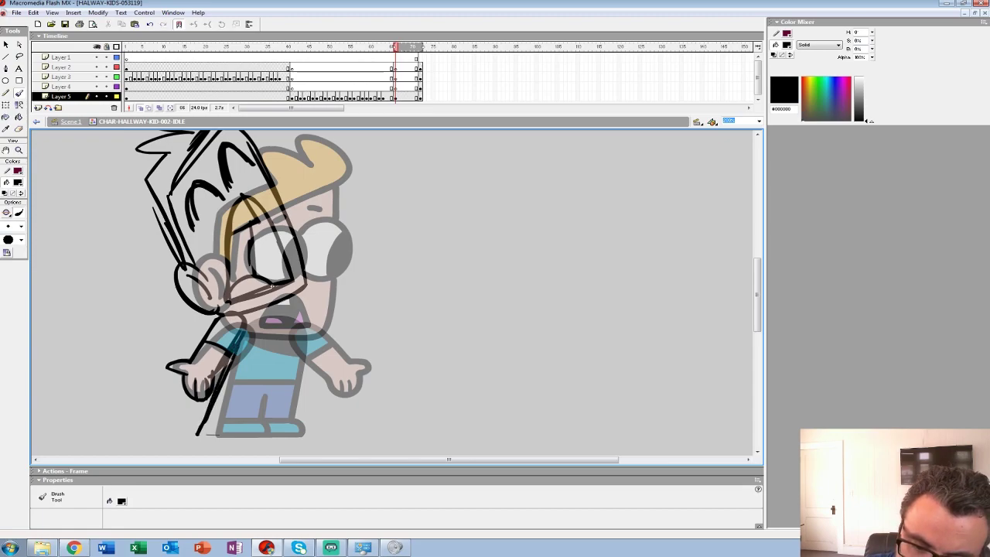
pyautogui.moveTo(293, 300); pyautogui.dragTo(302, 395)
pyautogui.moveTo(229, 372); pyautogui.dragTo(291, 373)
pyautogui.moveTo(243, 311); pyautogui.dragTo(296, 307)
pyautogui.moveTo(303, 387); pyautogui.dragTo(327, 434)
pyautogui.moveTo(196, 436); pyautogui.dragTo(340, 437)
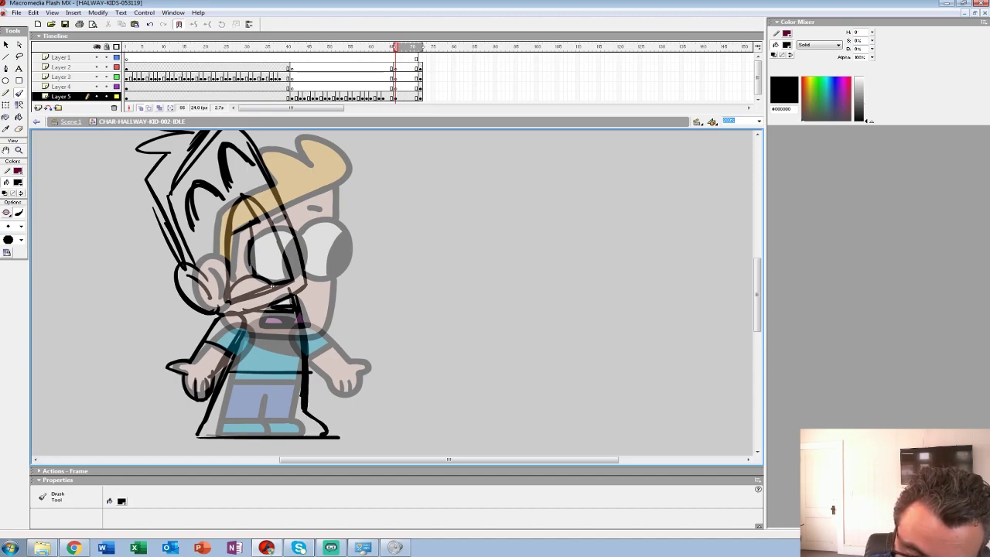
pyautogui.moveTo(208, 420); pyautogui.dragTo(303, 419)
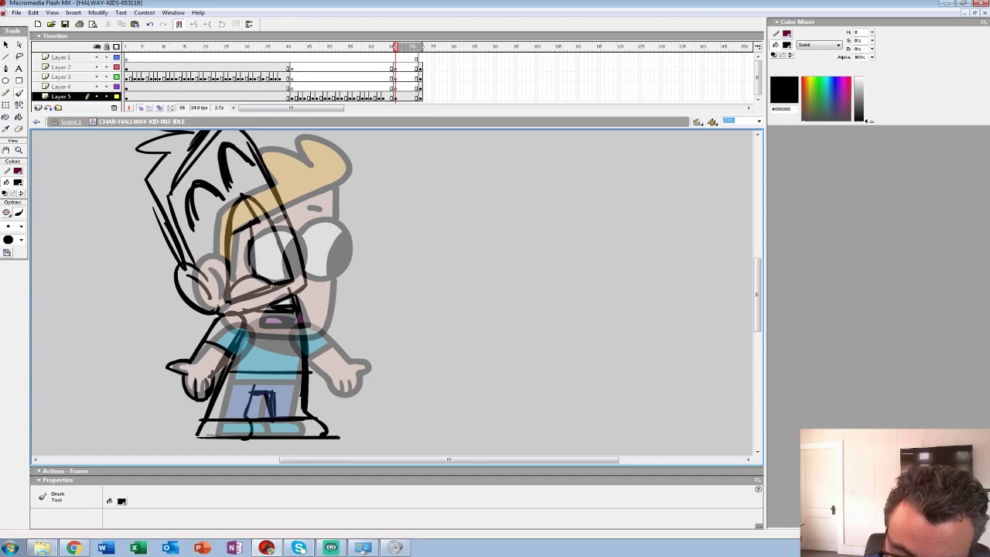
# Sketch the far arm reaching outward with an open hand, undoing the arm strokes that do not fit
pyautogui.moveTo(291, 292); pyautogui.dragTo(348, 353)
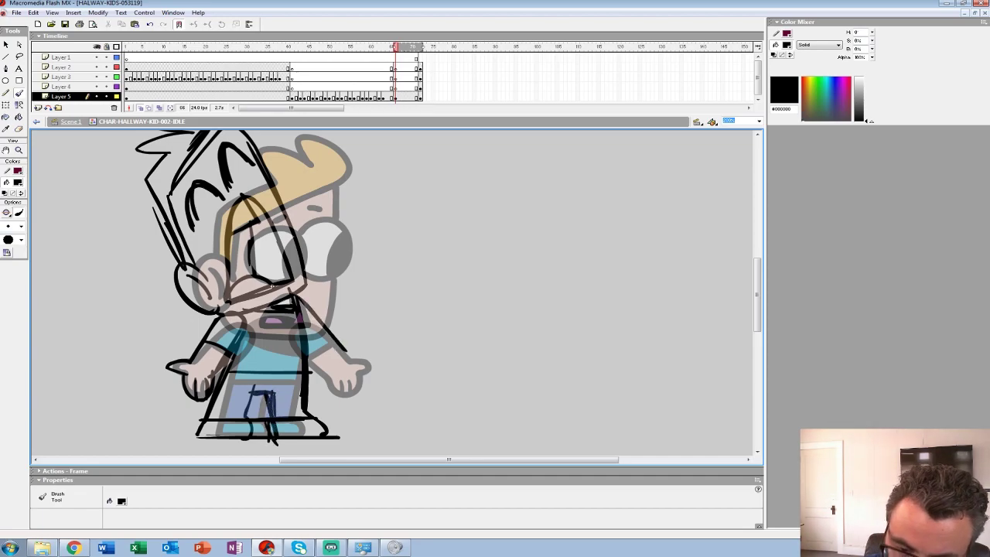
pyautogui.hotkey('ctrl', 'z')
pyautogui.moveTo(295, 293)
pyautogui.mouseDown()
pyautogui.moveTo(348, 328)
pyautogui.moveTo(339, 377)
pyautogui.mouseUp()
pyautogui.hotkey('ctrl', 'z')
pyautogui.hotkey('ctrl', 'z')
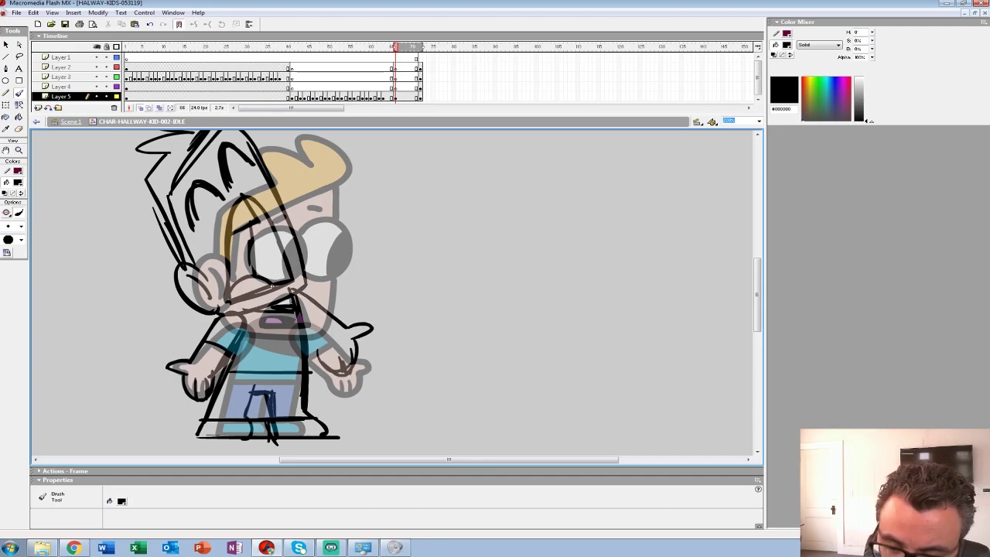
pyautogui.moveTo(327, 313); pyautogui.dragTo(313, 347)
pyautogui.hotkey('ctrl', 'z')
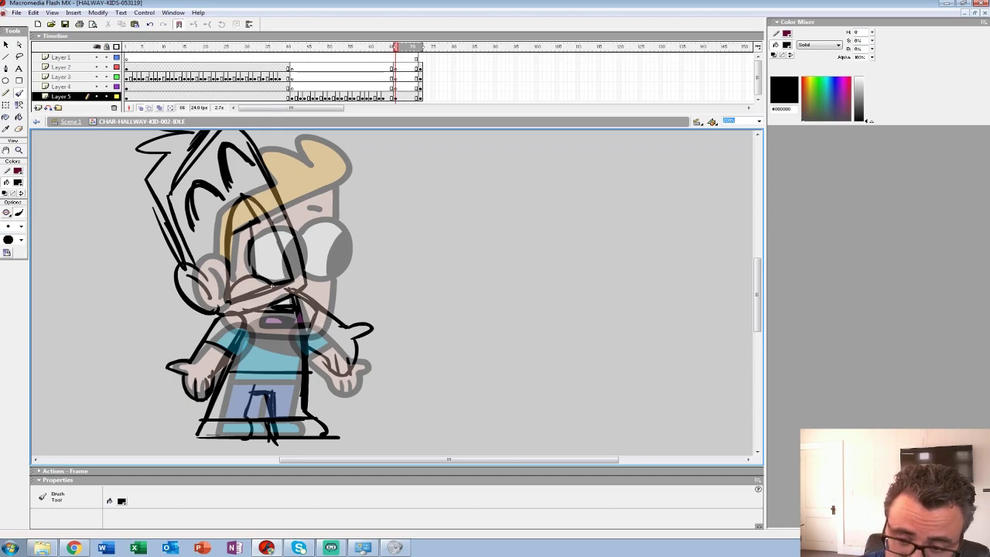
# Add strokes inside the wailing mouth and thicken the outlines of the hair and ear
pyautogui.moveTo(272, 286); pyautogui.dragTo(324, 319)
pyautogui.moveTo(301, 263); pyautogui.dragTo(289, 309)
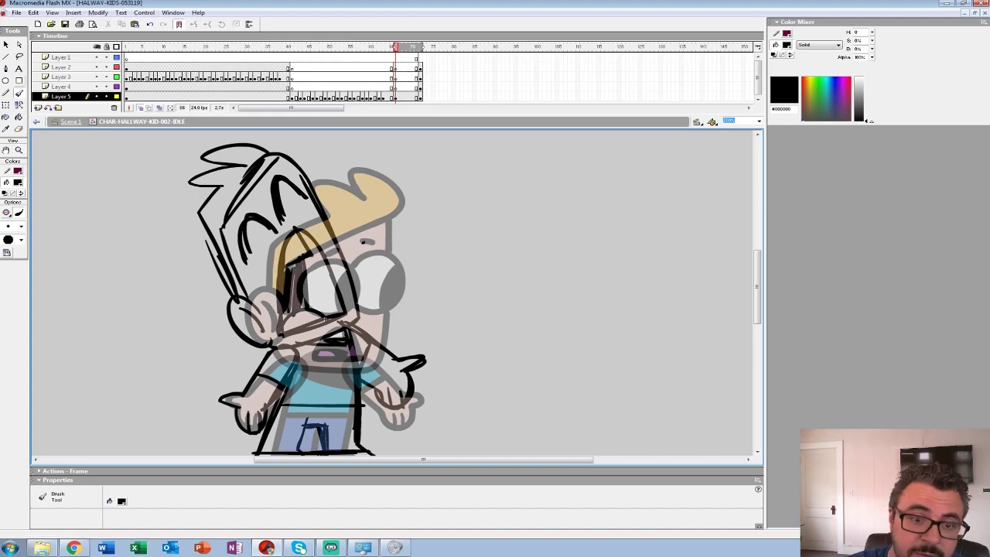
pyautogui.moveTo(269, 157); pyautogui.dragTo(228, 215)
pyautogui.moveTo(270, 152)
pyautogui.mouseDown()
pyautogui.moveTo(259, 145)
pyautogui.moveTo(191, 183)
pyautogui.moveTo(198, 209)
pyautogui.mouseUp()
pyautogui.moveTo(253, 297); pyautogui.dragTo(259, 340)
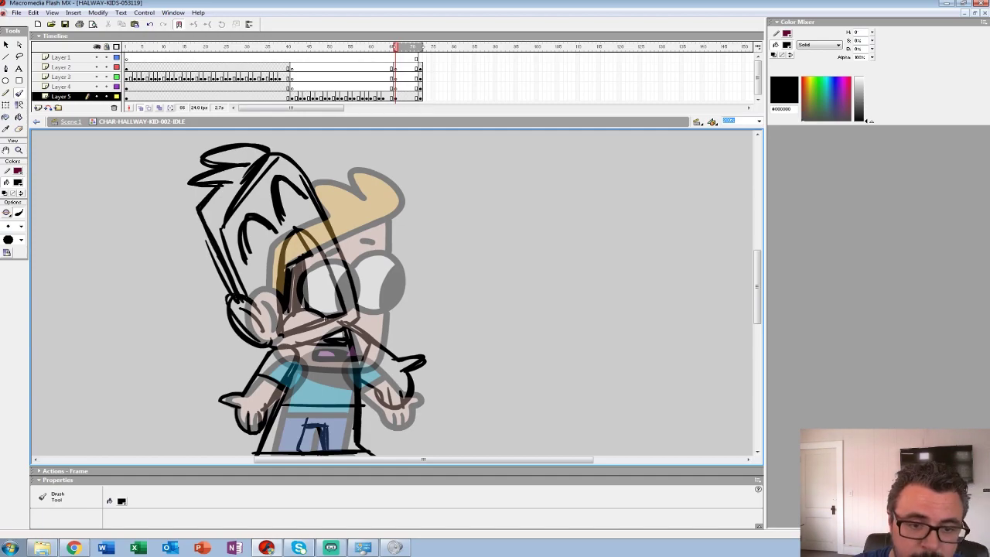
# View the drawing at 50%, play the timeline from the sobbing section into the new pose, and go to frame 68
pyautogui.press('z')
pyautogui.keyDown('alt'); pyautogui.click(325, 318); pyautogui.keyUp('alt')
pyautogui.keyDown('alt'); pyautogui.click(325, 318); pyautogui.keyUp('alt')
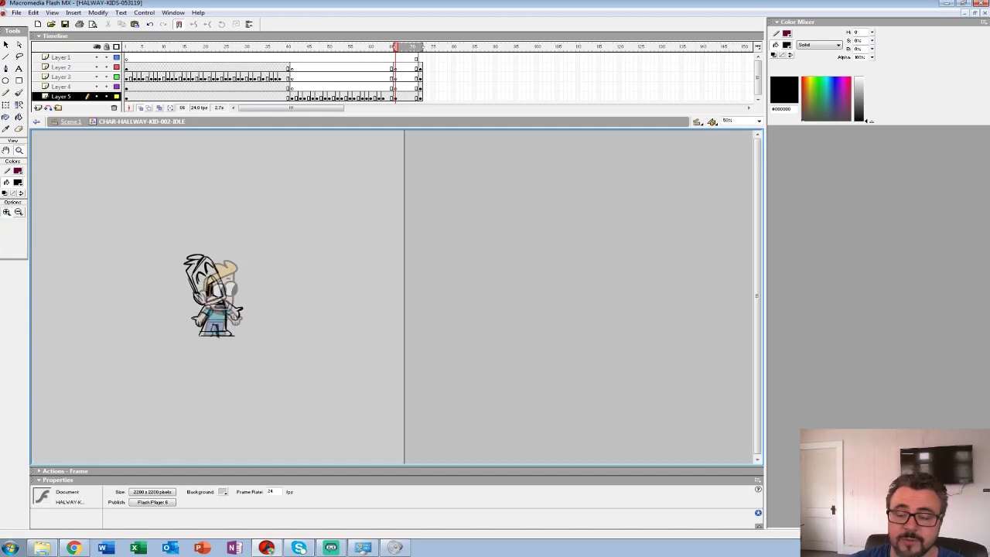
pyautogui.click(362, 68)
pyautogui.press('Return')
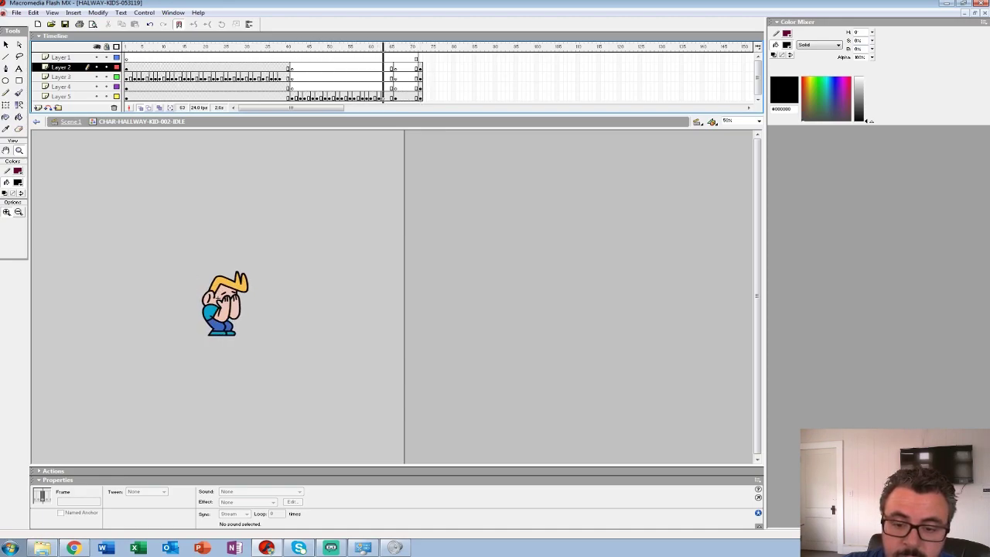
pyautogui.press('Return')
pyautogui.click(405, 98)
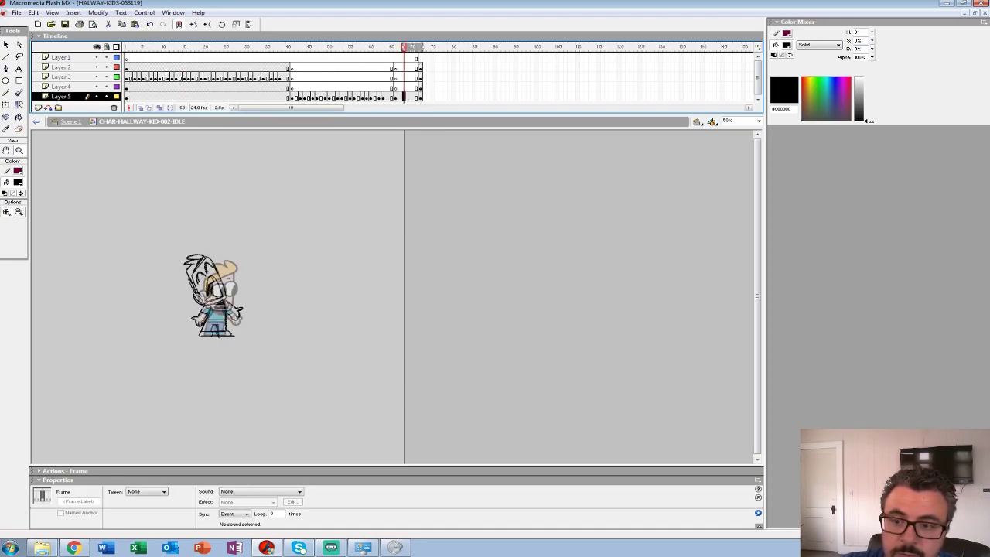
# Review the sobbing section and shorten it so the wailing pose starts at frame 62 on Layers 2 to 5
pyautogui.click(333, 88)
pyautogui.click(342, 98)
pyautogui.click(350, 97)
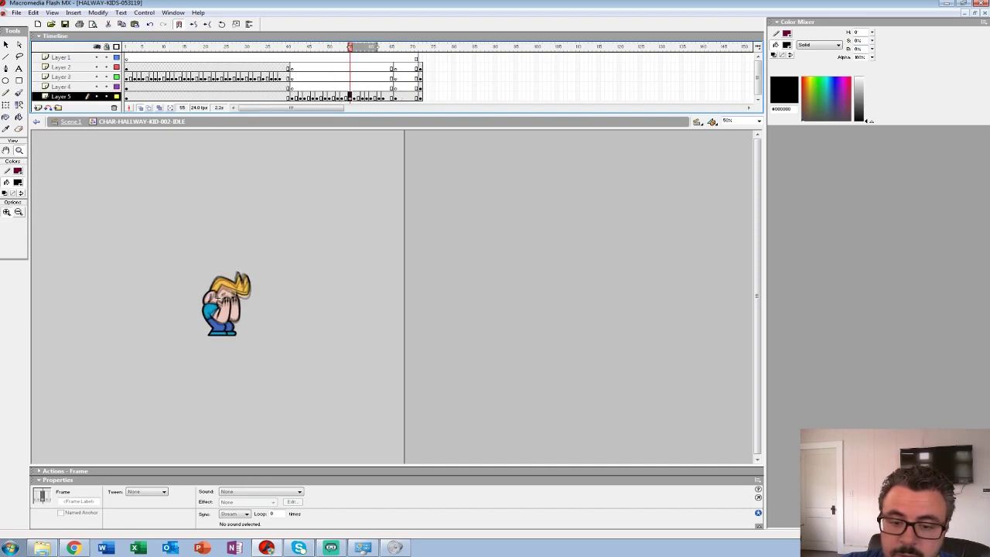
pyautogui.press('Return')
pyautogui.moveTo(349, 47); pyautogui.dragTo(371, 46)
pyautogui.moveTo(379, 98)
pyautogui.mouseDown()
pyautogui.moveTo(395, 97)
pyautogui.moveTo(395, 69)
pyautogui.moveTo(379, 78)
pyautogui.mouseUp()
pyautogui.hotkey('shift', 'F6')
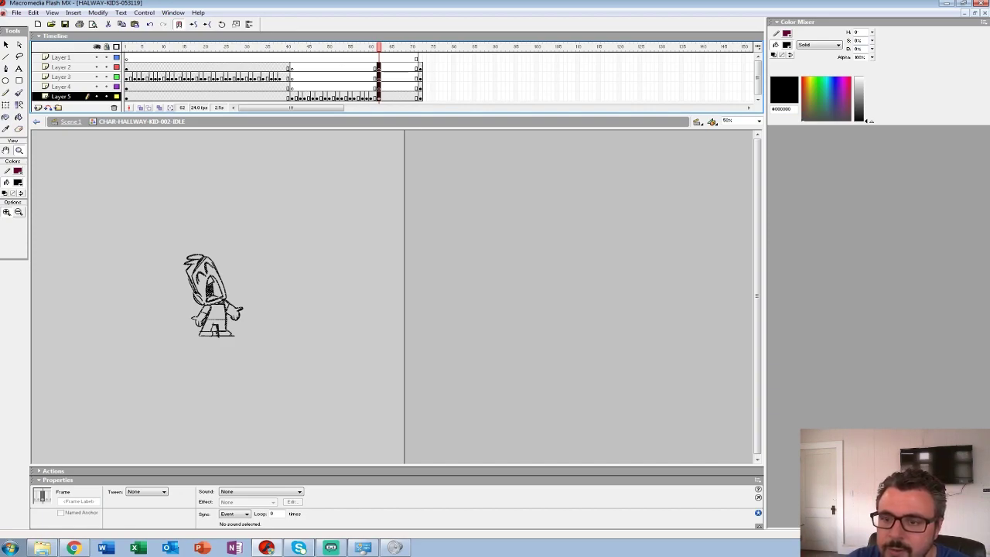
pyautogui.press('Delete')
# Play the animation from the first frame through the sobbing section into the wailing pose
pyautogui.press('Return')
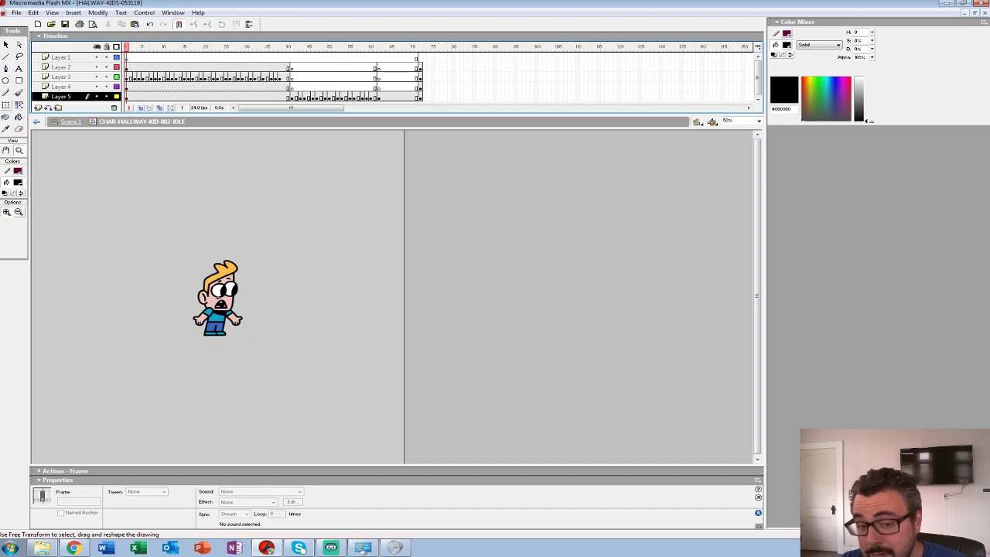
pyautogui.press('Return')
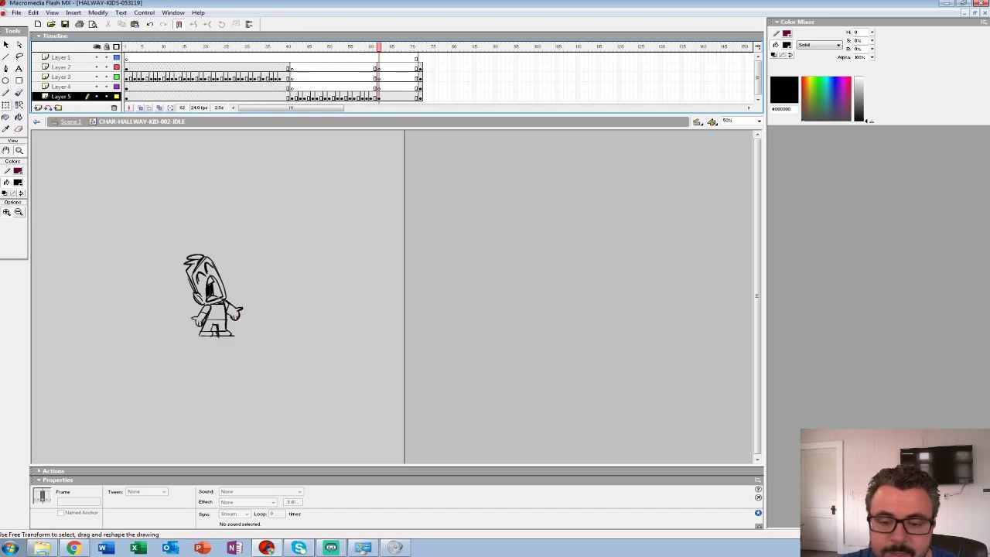
pyautogui.press('Return')
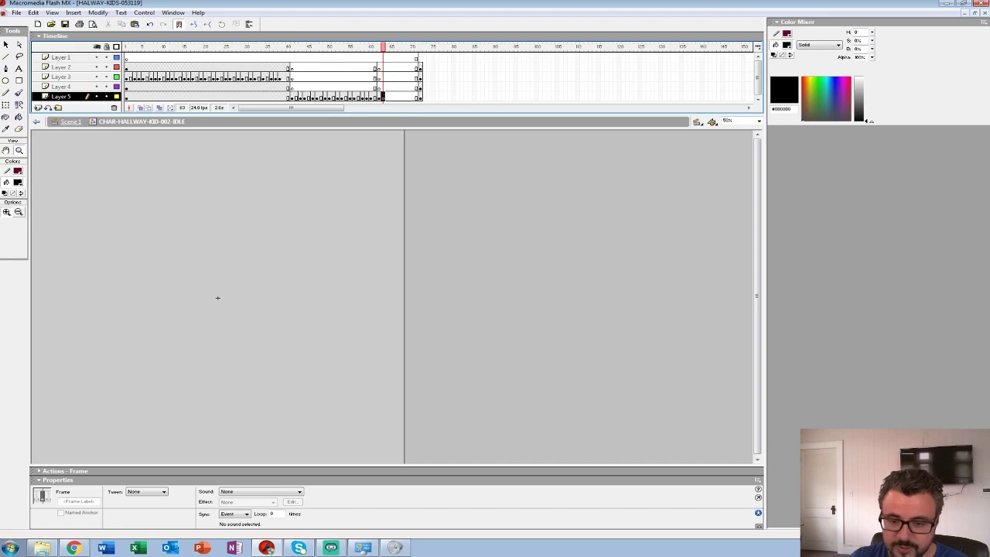
# Onion-skin the rough wailing sketch beneath an empty frame 63 on Layer 5 and choose the second-largest Brush size
pyautogui.click(218, 297)
pyautogui.click(140, 108)
pyautogui.moveTo(382, 47); pyautogui.dragTo(378, 47)
pyautogui.click(223, 287)
pyautogui.click(378, 313)
pyautogui.moveTo(379, 313); pyautogui.dragTo(365, 251)
pyautogui.click(380, 243)
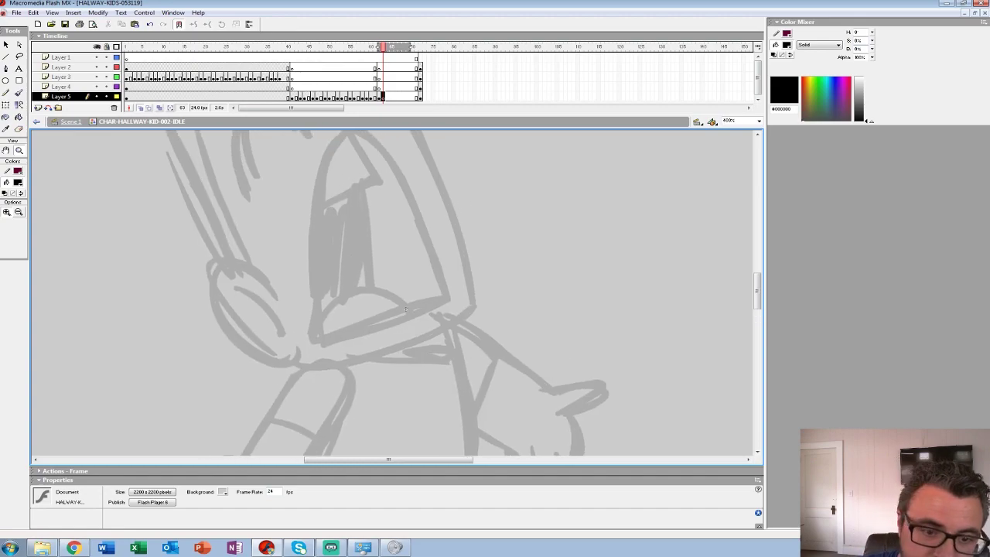
pyautogui.press('b')
pyautogui.click(21, 227)
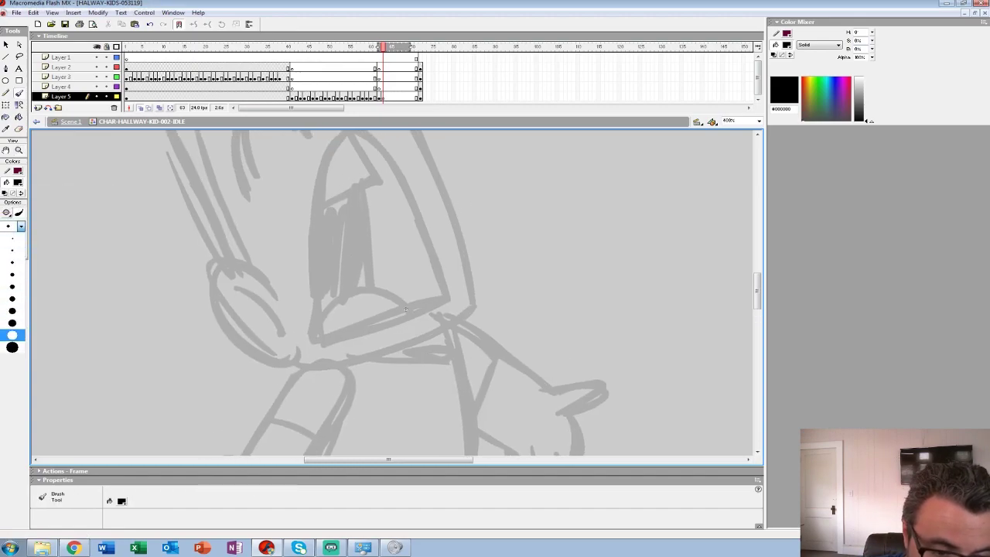
pyautogui.click(9, 335)
# Ink the ear with its inner fold and the arched closed eyes over the rough sketch in black
pyautogui.moveTo(280, 295)
pyautogui.mouseDown()
pyautogui.moveTo(239, 263)
pyautogui.moveTo(206, 283)
pyautogui.moveTo(245, 344)
pyautogui.moveTo(292, 361)
pyautogui.moveTo(299, 340)
pyautogui.mouseUp()
pyautogui.moveTo(234, 289); pyautogui.dragTo(277, 330)
pyautogui.moveTo(282, 263)
pyautogui.mouseDown()
pyautogui.moveTo(295, 418)
pyautogui.moveTo(313, 429)
pyautogui.moveTo(269, 404)
pyautogui.moveTo(273, 414)
pyautogui.mouseUp()
pyautogui.moveTo(303, 283)
pyautogui.mouseDown()
pyautogui.moveTo(279, 259)
pyautogui.moveTo(247, 260)
pyautogui.moveTo(254, 342)
pyautogui.mouseUp()
pyautogui.moveTo(358, 218)
pyautogui.mouseDown()
pyautogui.moveTo(342, 199)
pyautogui.moveTo(288, 222)
pyautogui.mouseUp()
pyautogui.moveTo(309, 309); pyautogui.dragTo(288, 212)
# Ink the open mouth's lower edge, the upper tooth, the tongue and the line at the back of the mouth
pyautogui.moveTo(293, 402); pyautogui.dragTo(425, 361)
pyautogui.hotkey('ctrl', 'z')
pyautogui.moveTo(287, 402)
pyautogui.mouseDown()
pyautogui.moveTo(422, 354)
pyautogui.moveTo(322, 183)
pyautogui.moveTo(290, 270)
pyautogui.moveTo(287, 400)
pyautogui.mouseUp()
pyautogui.moveTo(325, 195)
pyautogui.mouseDown()
pyautogui.moveTo(334, 219)
pyautogui.moveTo(297, 261)
pyautogui.mouseUp()
pyautogui.moveTo(299, 387)
pyautogui.mouseDown()
pyautogui.moveTo(312, 350)
pyautogui.moveTo(359, 371)
pyautogui.moveTo(337, 374)
pyautogui.mouseUp()
pyautogui.moveTo(353, 347); pyautogui.dragTo(346, 370)
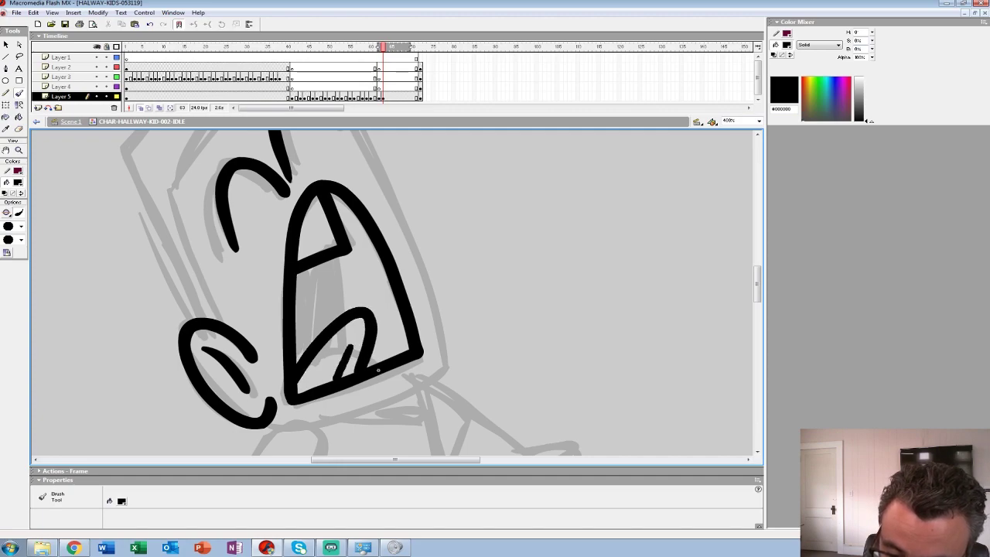
pyautogui.moveTo(332, 258)
pyautogui.mouseDown()
pyautogui.moveTo(343, 315)
pyautogui.moveTo(347, 308)
pyautogui.mouseUp()
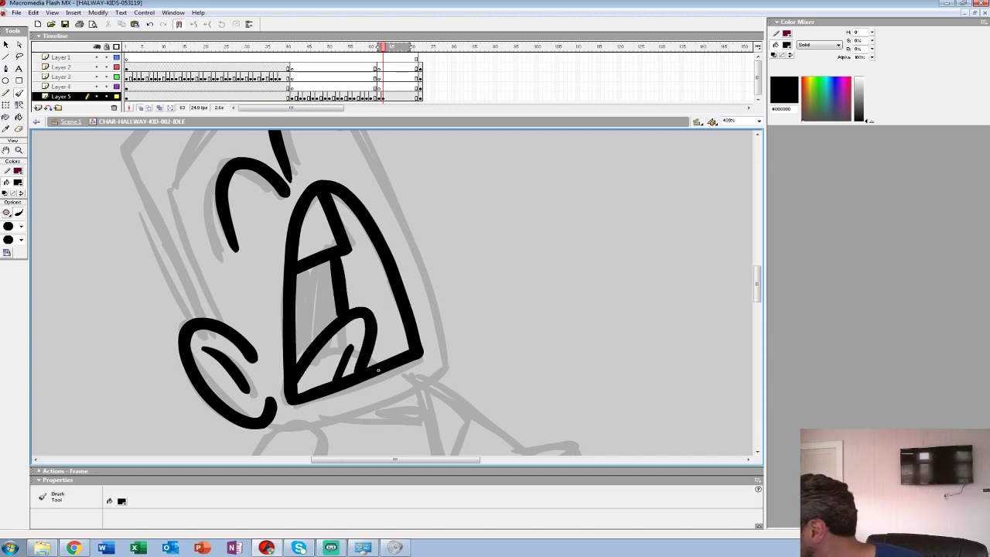
# Ink the tilted head's outline, jaw and swept-back hair over the rough sketch
pyautogui.moveTo(378, 369); pyautogui.dragTo(483, 477)
pyautogui.moveTo(379, 149)
pyautogui.mouseDown()
pyautogui.moveTo(276, 284)
pyautogui.moveTo(333, 429)
pyautogui.moveTo(306, 439)
pyautogui.mouseUp()
pyautogui.moveTo(347, 159)
pyautogui.mouseDown()
pyautogui.moveTo(382, 160)
pyautogui.moveTo(437, 232)
pyautogui.moveTo(499, 381)
pyautogui.mouseUp()
pyautogui.moveTo(456, 452)
pyautogui.mouseDown()
pyautogui.moveTo(424, 405)
pyautogui.moveTo(383, 286)
pyautogui.mouseUp()
pyautogui.moveTo(426, 176)
pyautogui.mouseDown()
pyautogui.moveTo(443, 222)
pyautogui.moveTo(436, 302)
pyautogui.moveTo(351, 332)
pyautogui.moveTo(274, 342)
pyautogui.mouseUp()
pyautogui.moveTo(310, 190)
pyautogui.mouseDown()
pyautogui.moveTo(352, 374)
pyautogui.moveTo(495, 442)
pyautogui.mouseUp()
pyautogui.moveTo(458, 214)
pyautogui.mouseDown()
pyautogui.moveTo(448, 185)
pyautogui.moveTo(351, 197)
pyautogui.moveTo(323, 240)
pyautogui.moveTo(394, 224)
pyautogui.moveTo(287, 282)
pyautogui.moveTo(361, 271)
pyautogui.mouseUp()
pyautogui.moveTo(593, 443); pyautogui.dragTo(624, 346)
pyautogui.moveTo(494, 310); pyautogui.dragTo(495, 292)
pyautogui.moveTo(391, 161)
pyautogui.mouseDown()
pyautogui.moveTo(347, 216)
pyautogui.moveTo(421, 374)
pyautogui.mouseUp()
# Ink the near arm with its open hand, sleeve edge and finger lines
pyautogui.moveTo(595, 424); pyautogui.dragTo(479, 221)
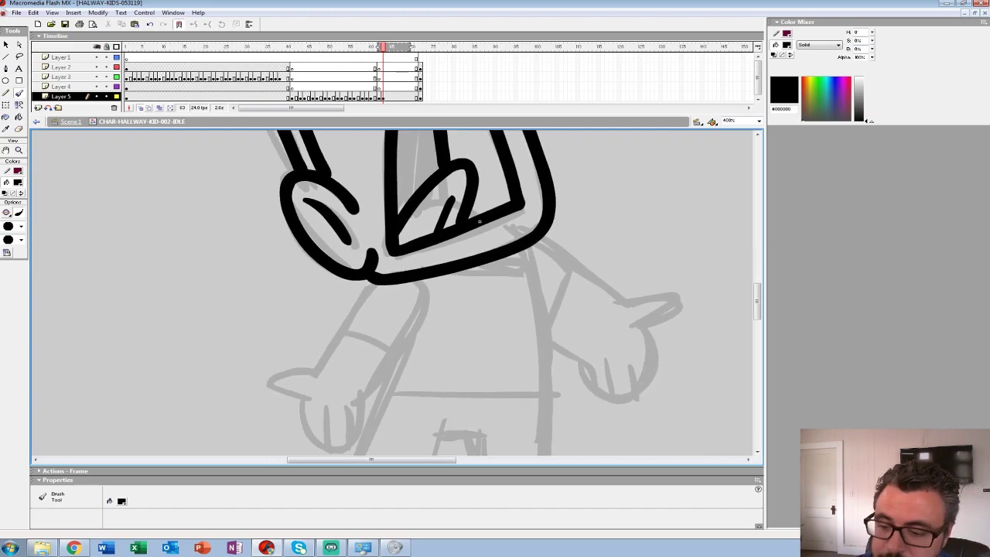
pyautogui.moveTo(379, 282)
pyautogui.mouseDown()
pyautogui.moveTo(316, 370)
pyautogui.moveTo(276, 391)
pyautogui.moveTo(311, 444)
pyautogui.moveTo(379, 385)
pyautogui.moveTo(431, 310)
pyautogui.moveTo(426, 278)
pyautogui.mouseUp()
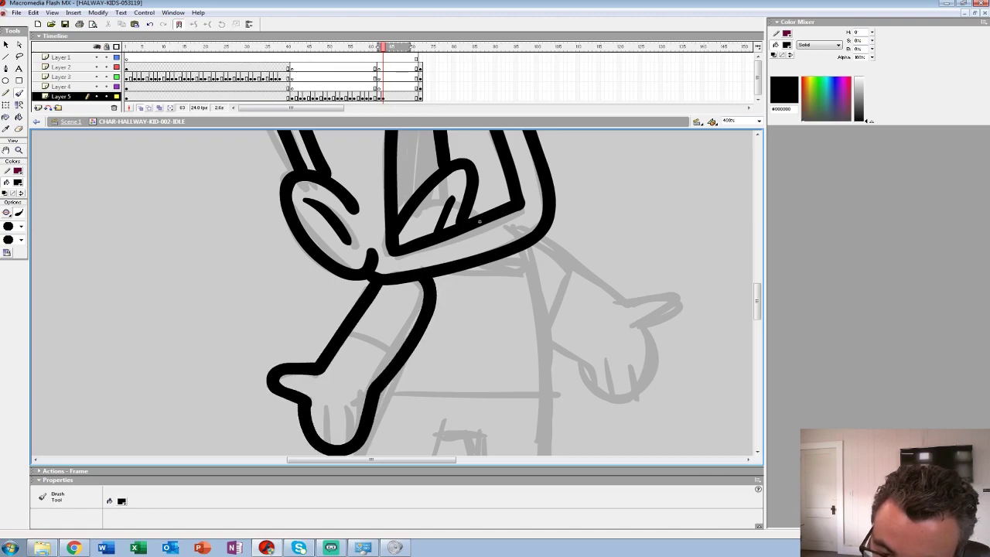
pyautogui.moveTo(352, 327); pyautogui.dragTo(401, 357)
pyautogui.moveTo(342, 415)
pyautogui.mouseDown()
pyautogui.moveTo(351, 441)
pyautogui.moveTo(332, 443)
pyautogui.mouseUp()
# Ink the torso, shirt hem, trouser legs and shoes, undoing the stroke that does not fit
pyautogui.moveTo(479, 310); pyautogui.dragTo(385, 225)
pyautogui.moveTo(425, 164)
pyautogui.mouseDown()
pyautogui.moveTo(453, 245)
pyautogui.moveTo(450, 385)
pyautogui.mouseUp()
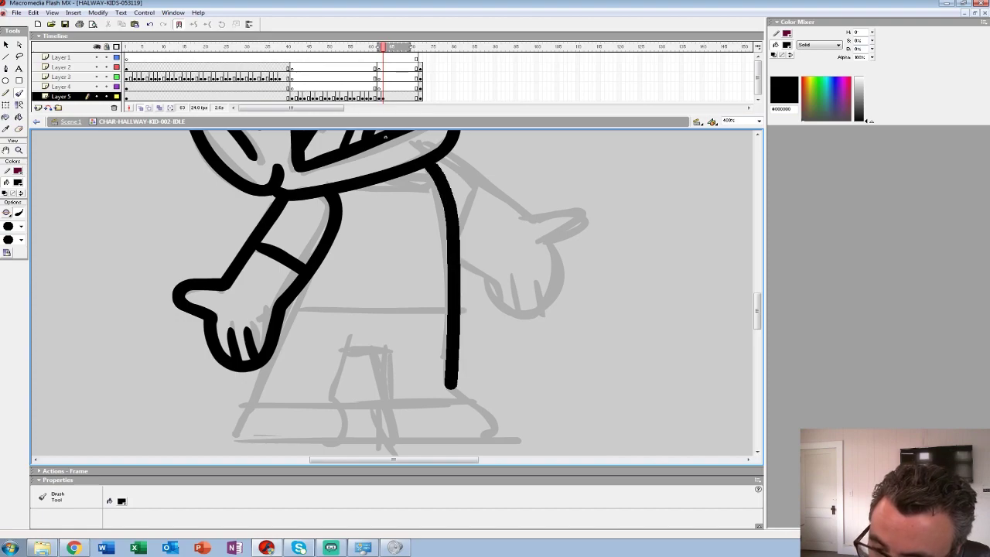
pyautogui.moveTo(316, 277)
pyautogui.mouseDown()
pyautogui.moveTo(241, 431)
pyautogui.moveTo(344, 434)
pyautogui.mouseUp()
pyautogui.hotkey('ctrl', 'z')
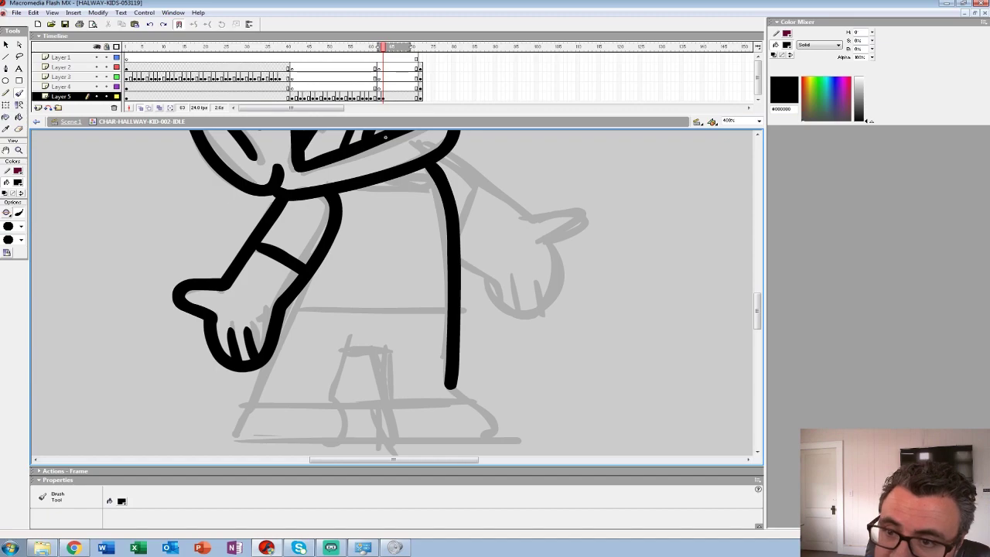
pyautogui.scroll(-3, 385, 136)
pyautogui.moveTo(300, 232)
pyautogui.mouseDown()
pyautogui.moveTo(246, 345)
pyautogui.moveTo(257, 375)
pyautogui.moveTo(350, 373)
pyautogui.moveTo(357, 354)
pyautogui.moveTo(292, 331)
pyautogui.moveTo(249, 332)
pyautogui.mouseUp()
pyautogui.moveTo(302, 237); pyautogui.dragTo(451, 238)
pyautogui.moveTo(326, 330)
pyautogui.mouseDown()
pyautogui.moveTo(345, 281)
pyautogui.moveTo(390, 284)
pyautogui.moveTo(390, 374)
pyautogui.moveTo(500, 368)
pyautogui.moveTo(473, 334)
pyautogui.moveTo(395, 333)
pyautogui.mouseUp()
pyautogui.moveTo(389, 166); pyautogui.dragTo(405, 359)
pyautogui.moveTo(361, 316)
pyautogui.mouseDown()
pyautogui.moveTo(458, 319)
pyautogui.moveTo(429, 306)
pyautogui.moveTo(390, 310)
pyautogui.mouseUp()
# Ink the outstretched far arm with its hand, finger lines and sleeve edge
pyautogui.moveTo(405, 262)
pyautogui.mouseDown()
pyautogui.moveTo(251, 220)
pyautogui.moveTo(378, 286)
pyautogui.moveTo(433, 295)
pyautogui.moveTo(422, 325)
pyautogui.moveTo(429, 365)
pyautogui.moveTo(365, 367)
pyautogui.moveTo(329, 343)
pyautogui.mouseUp()
pyautogui.moveTo(390, 365); pyautogui.dragTo(398, 385)
pyautogui.moveTo(409, 361); pyautogui.dragTo(414, 379)
pyautogui.moveTo(353, 273); pyautogui.dragTo(328, 329)
pyautogui.moveTo(251, 219)
pyautogui.mouseDown()
pyautogui.moveTo(265, 197)
pyautogui.moveTo(266, 211)
pyautogui.mouseUp()
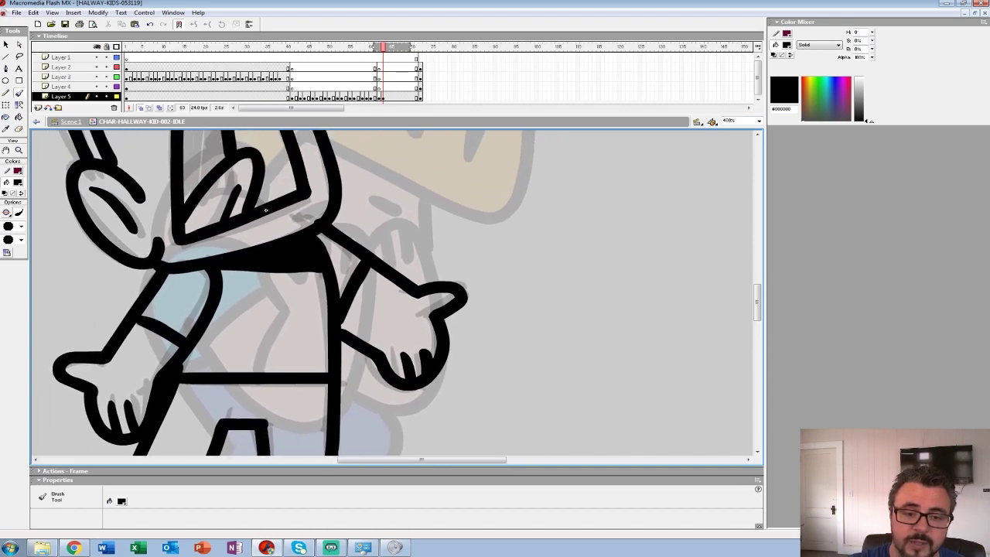
# Remove the rough sketch so the inked pose sits at frame 62 on Layer 5, and turn off onion skinning
pyautogui.press('z')
pyautogui.keyDown('alt'); pyautogui.click(356, 244); pyautogui.keyUp('alt')
pyautogui.keyDown('alt'); pyautogui.click(367, 248); pyautogui.keyUp('alt')
pyautogui.keyDown('alt'); pyautogui.click(367, 251); pyautogui.keyUp('alt')
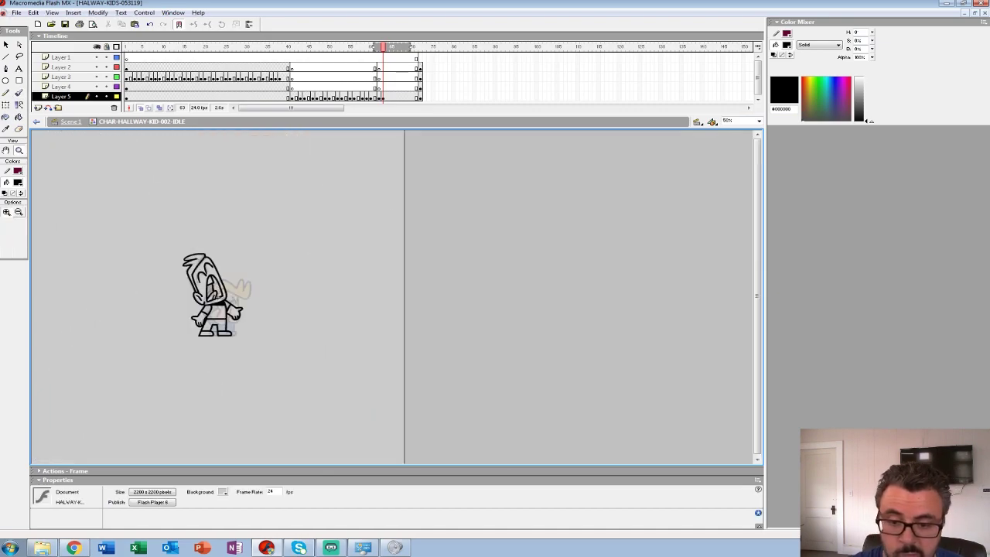
pyautogui.click(382, 97)
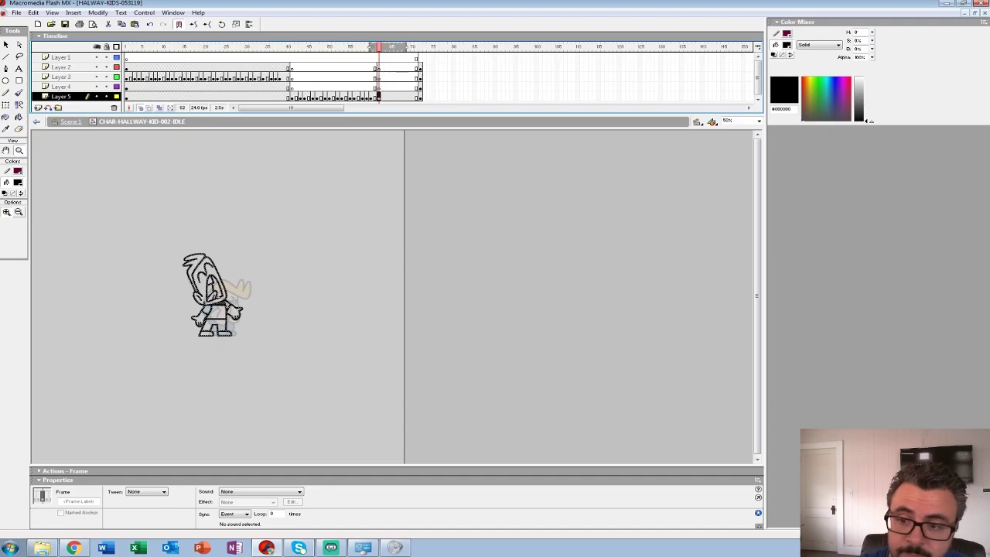
pyautogui.click(19, 117)
pyautogui.click(141, 107)
pyautogui.click(18, 150)
pyautogui.click(223, 277)
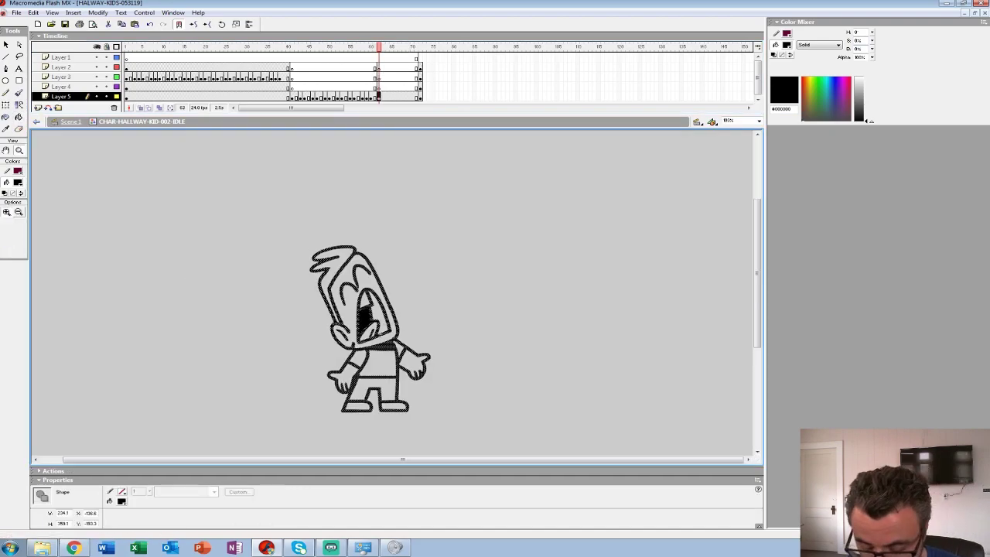
# Sample the skin tone from the crouching pose and fill the wailing kid's face and ear with it
pyautogui.press('.')
pyautogui.click(18, 183)
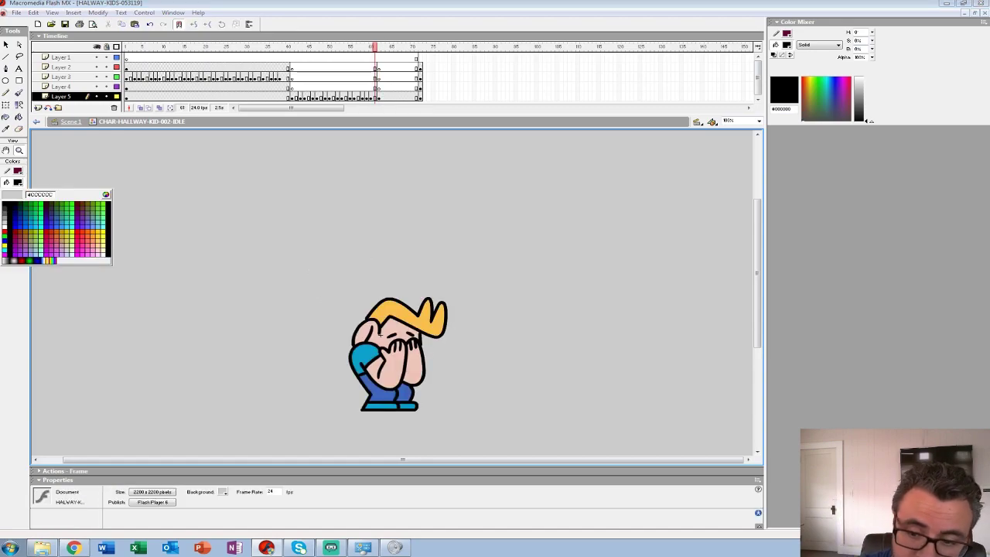
pyautogui.click(380, 335)
pyautogui.press('.')
pyautogui.press('k')
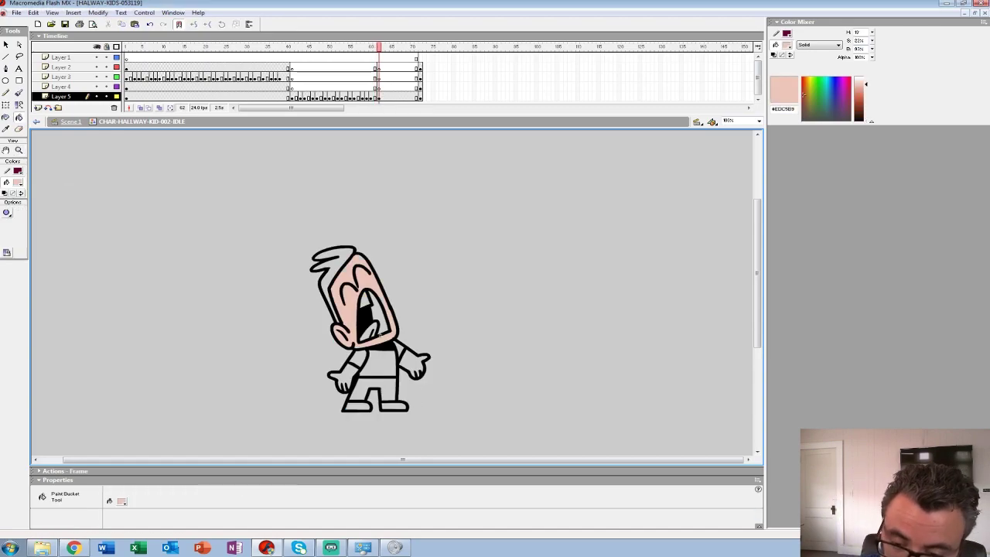
# Sample the teal from the crouching pose's sleeve and fill the wailing kid's shirt with it
pyautogui.press(',')
pyautogui.click(17, 181)
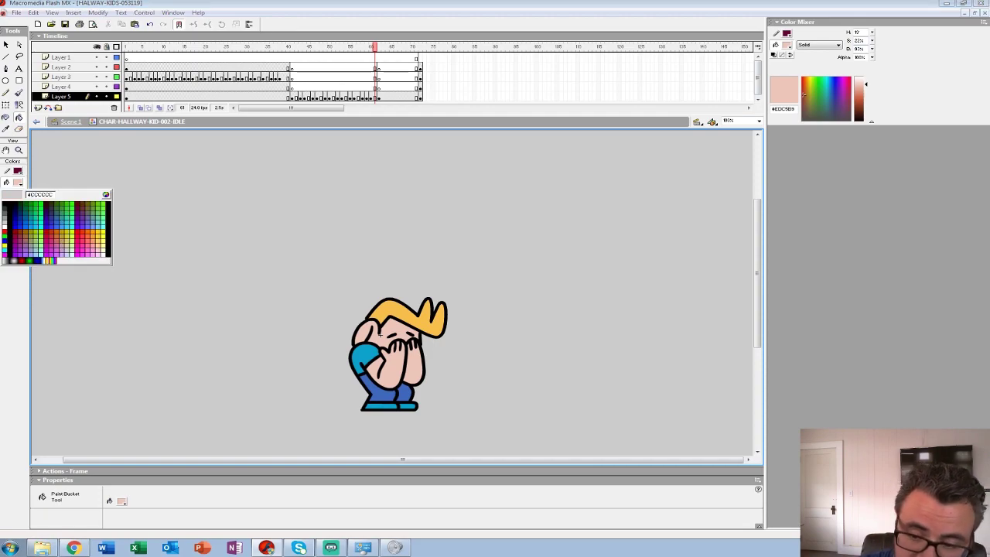
pyautogui.click(362, 357)
pyautogui.press('.')
pyautogui.click(378, 362)
pyautogui.press(',')
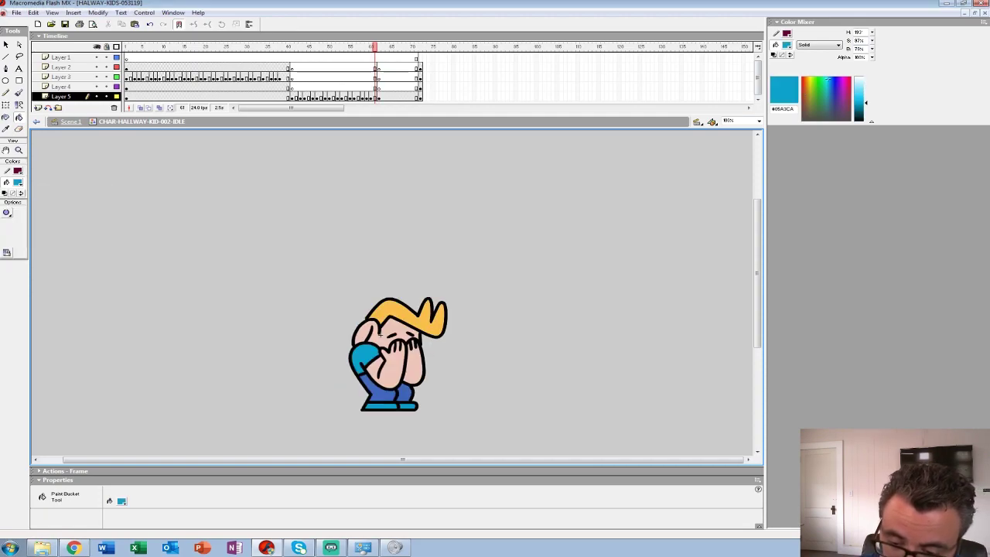
pyautogui.press('.')
# Sample the trouser blue from the crouching pose and fill the wailing kid's trousers with it
pyautogui.press(',')
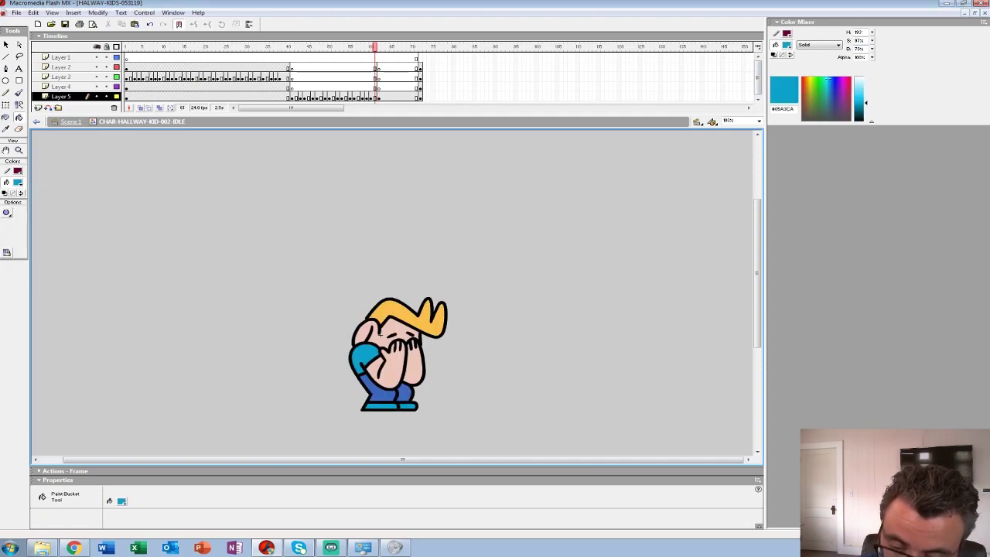
pyautogui.click(18, 182)
pyautogui.click(381, 392)
pyautogui.press(',')
pyautogui.press(',')
pyautogui.press('.')
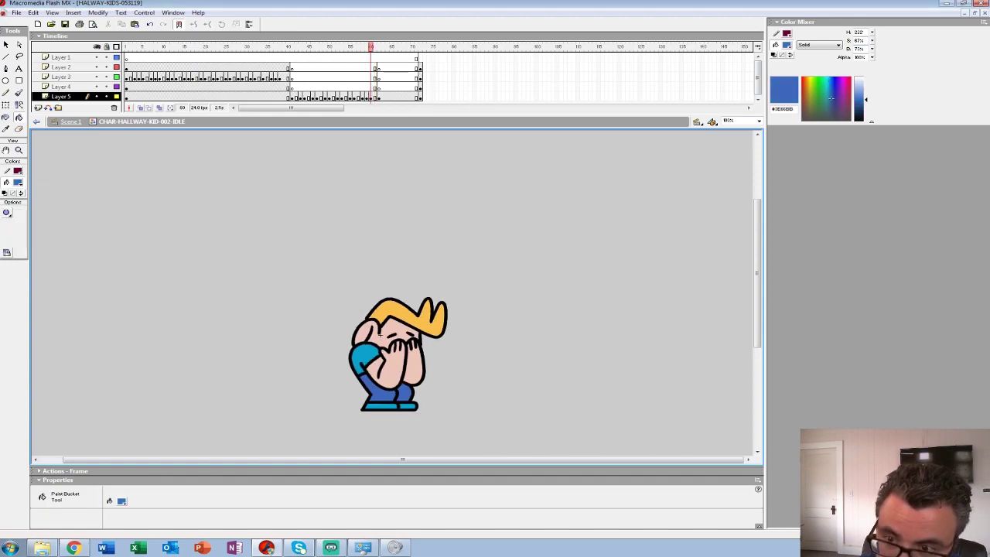
pyautogui.press('.')
pyautogui.press('.')
pyautogui.click(367, 391)
pyautogui.press(',')
pyautogui.click(18, 182)
pyautogui.click(381, 392)
# Sample the mouth purple #CC66CC from the standing pose near the timeline's start and apply it inside the wailing mouth
pyautogui.click(184, 67)
pyautogui.press(',')
pyautogui.press(',')
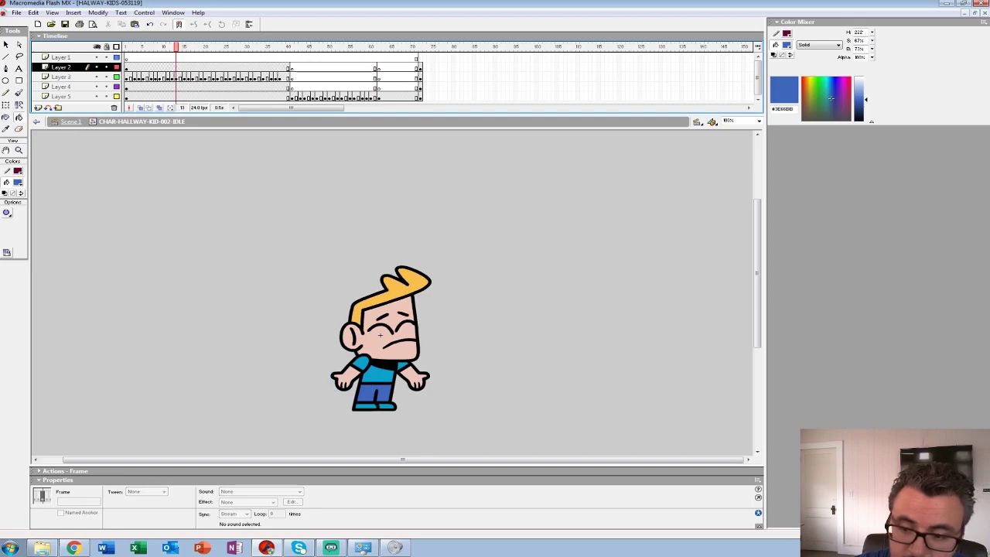
pyautogui.press(',')
pyautogui.press(',')
pyautogui.press(',')
pyautogui.press(',')
pyautogui.press(',')
pyautogui.press(',')
pyautogui.press(',')
pyautogui.press(',')
pyautogui.press(',')
pyautogui.press(',')
pyautogui.press(',')
pyautogui.click(18, 182)
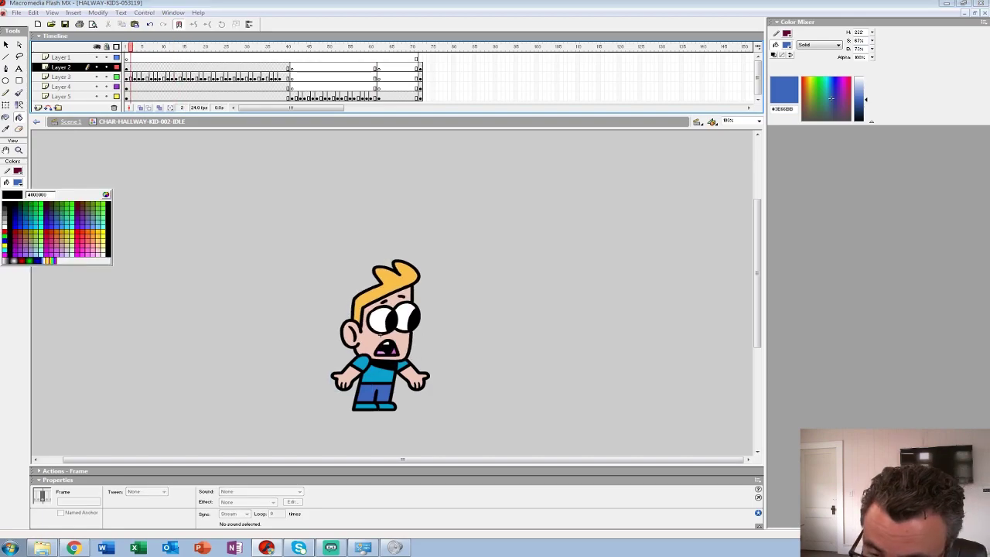
pyautogui.click(392, 352)
pyautogui.click(387, 97)
# Sample the tongue pink #FF99FF from the standing pose in frame 1 and fill the wailing kid's tongue
pyautogui.click(147, 67)
pyautogui.press(',')
pyautogui.press(',')
pyautogui.press(',')
pyautogui.press(',')
pyautogui.press(',')
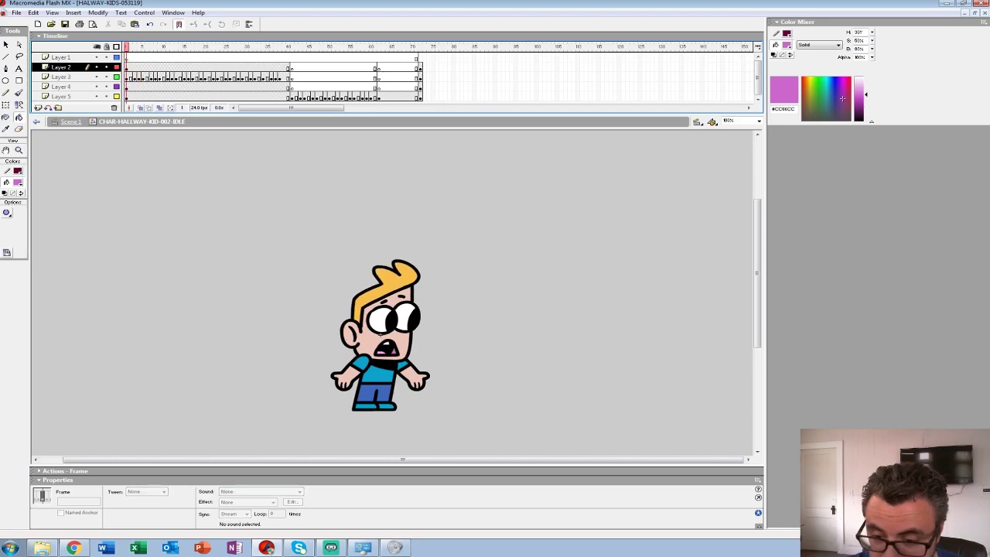
pyautogui.click(18, 182)
pyautogui.click(380, 353)
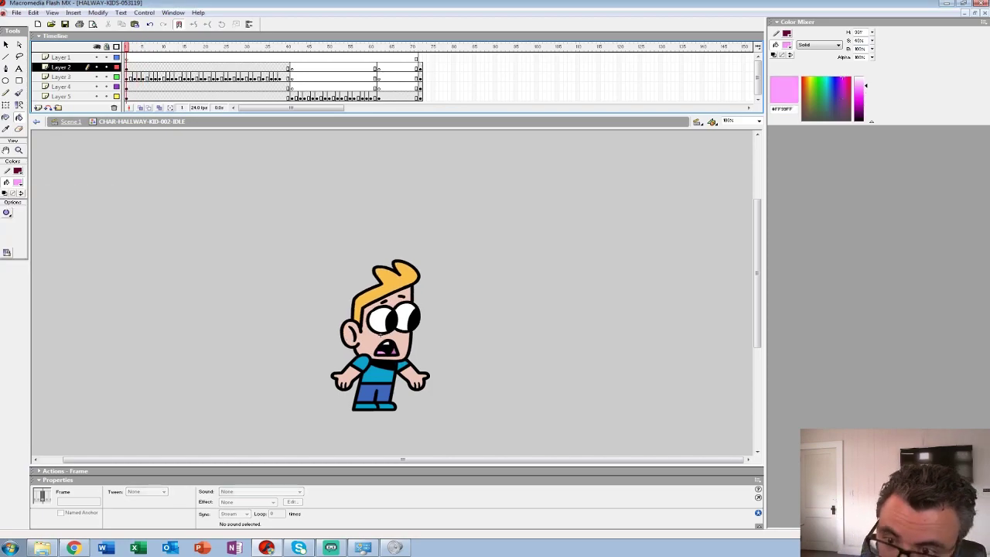
pyautogui.click(391, 97)
pyautogui.click(372, 332)
# Fill the upper tooth inside the wailing mouth with white
pyautogui.press(',')
pyautogui.click(18, 182)
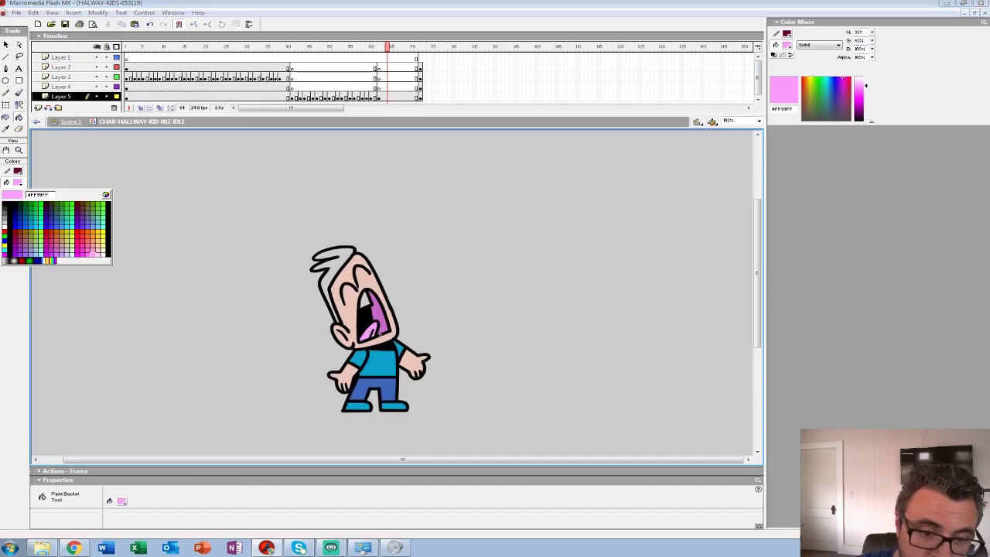
pyautogui.click(4, 206)
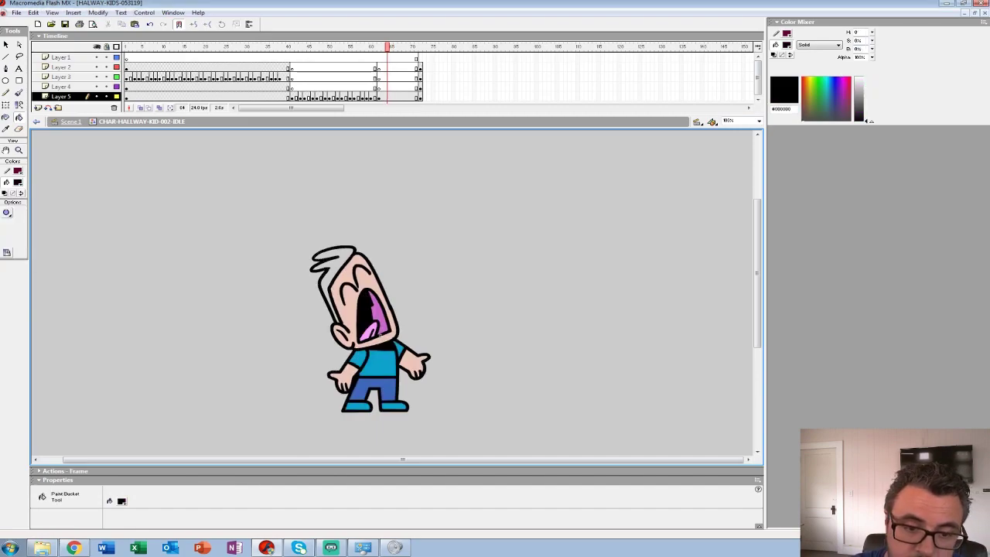
pyautogui.click(17, 182)
pyautogui.click(4, 222)
# Sample the yellow from the crouching pose's hair and fill the wailing kid's hair with it
pyautogui.press(',')
pyautogui.press(',')
pyautogui.click(18, 182)
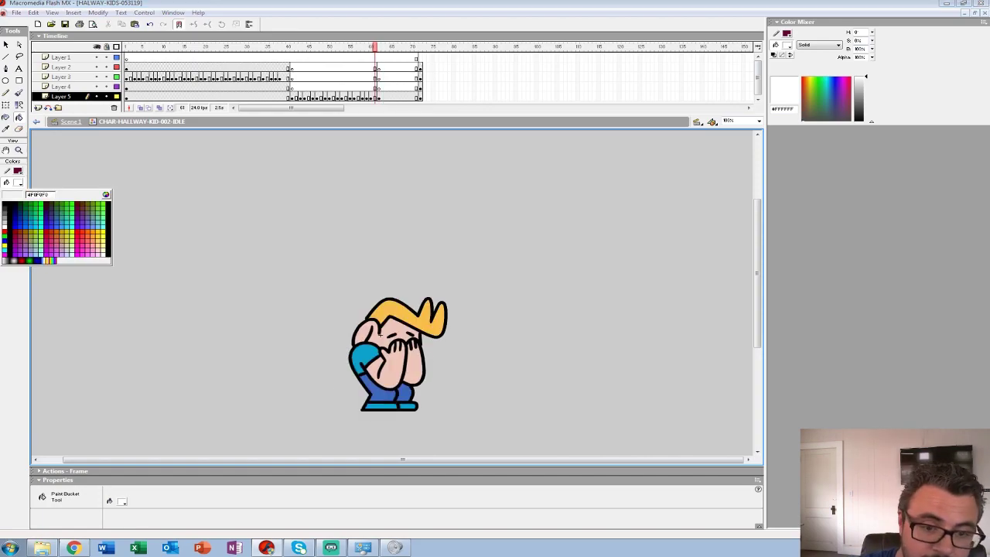
pyautogui.click(424, 313)
pyautogui.press('.')
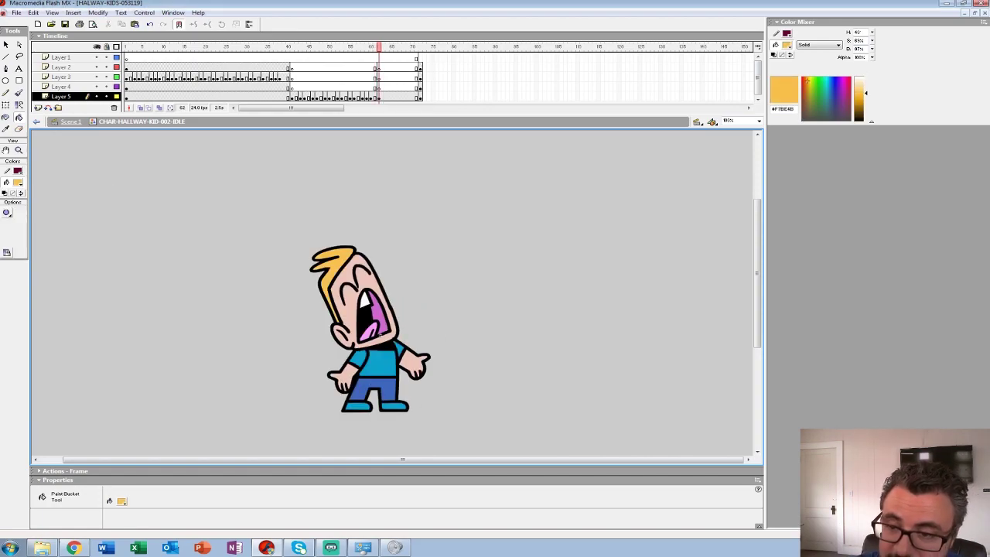
# Convert the coloured wailing drawing into a graphic symbol and open the symbol for editing
pyautogui.hotkey('ctrl', 'a')
pyautogui.press('F8')
pyautogui.press('Return')
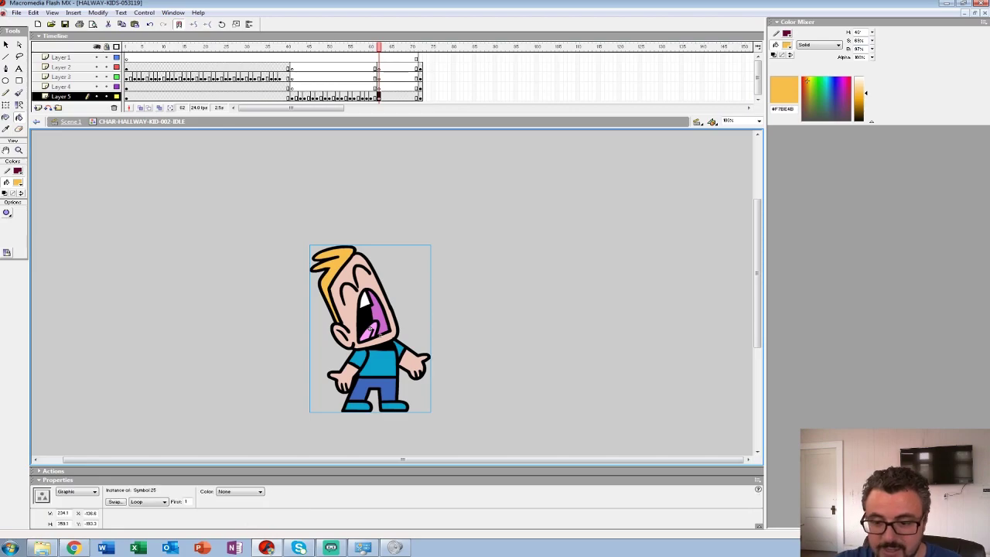
pyautogui.rightClick(347, 318)
pyautogui.click(371, 426)
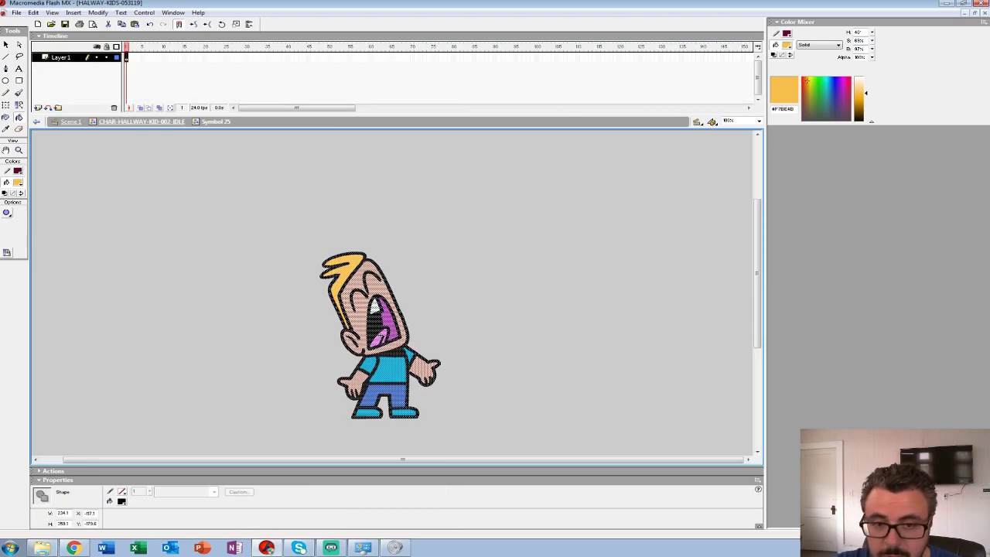
# Insert a blank keyframe at frame 5 inside the symbol and show the first drawing with onion skinning
pyautogui.click(142, 58)
pyautogui.press('F7')
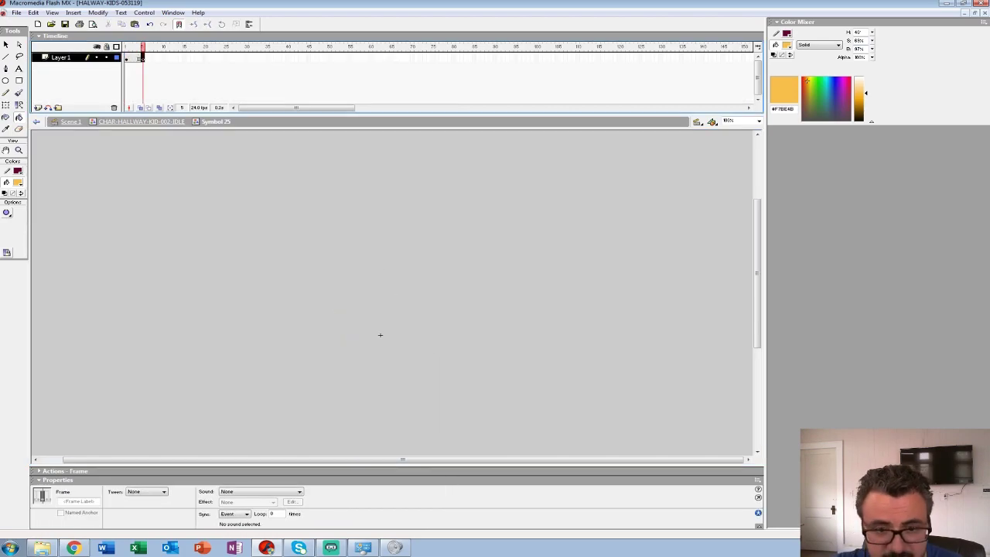
pyautogui.hotkey('alt', 'shift', 'o')
pyautogui.click(19, 150)
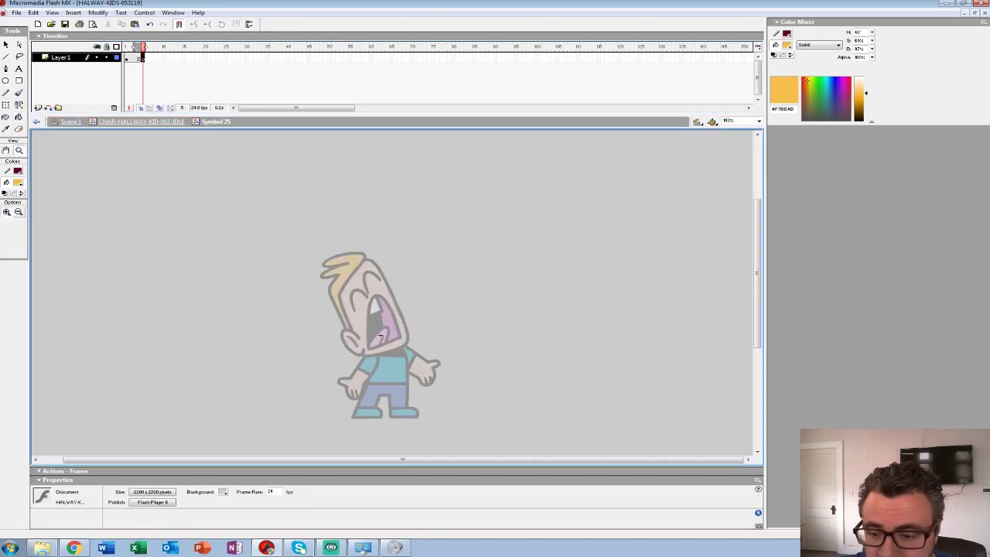
# Set the brush's fill colour to black and shrink the timeline to enlarge the stage for inking frame 5
pyautogui.click(434, 337)
pyautogui.moveTo(250, 273); pyautogui.dragTo(332, 213)
pyautogui.click(332, 213)
pyautogui.moveTo(463, 321); pyautogui.dragTo(434, 397)
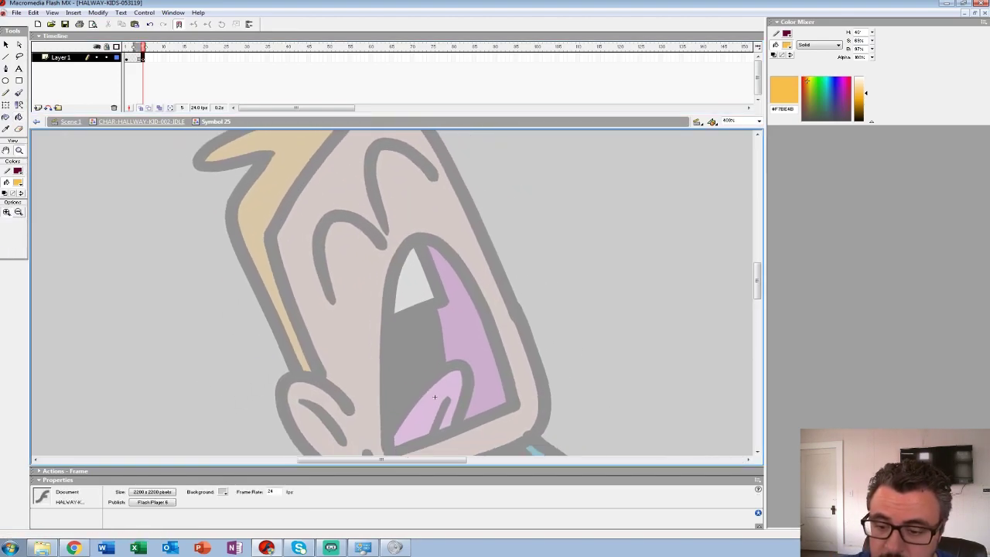
pyautogui.press(',')
pyautogui.press('.')
pyautogui.press(',')
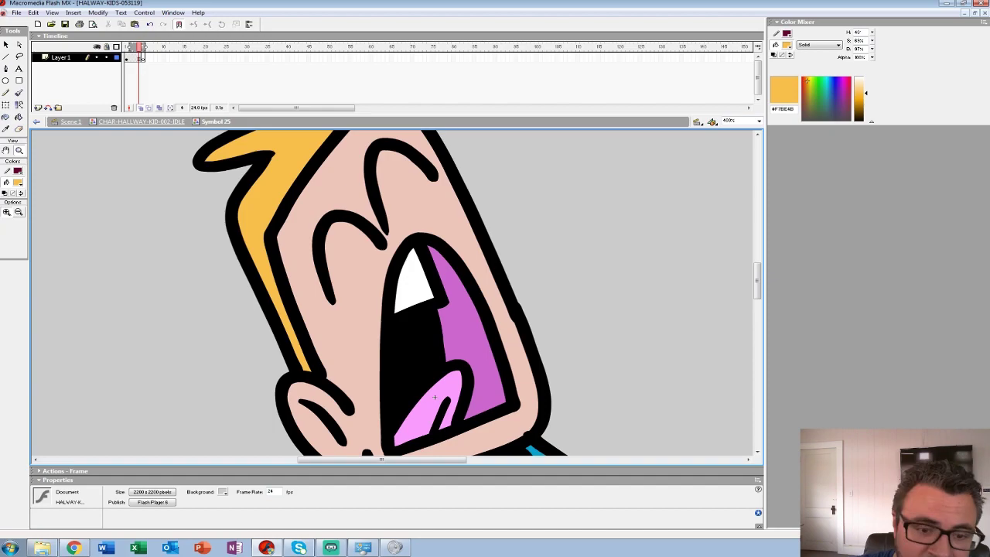
pyautogui.click(18, 183)
pyautogui.moveTo(433, 397); pyautogui.dragTo(410, 388)
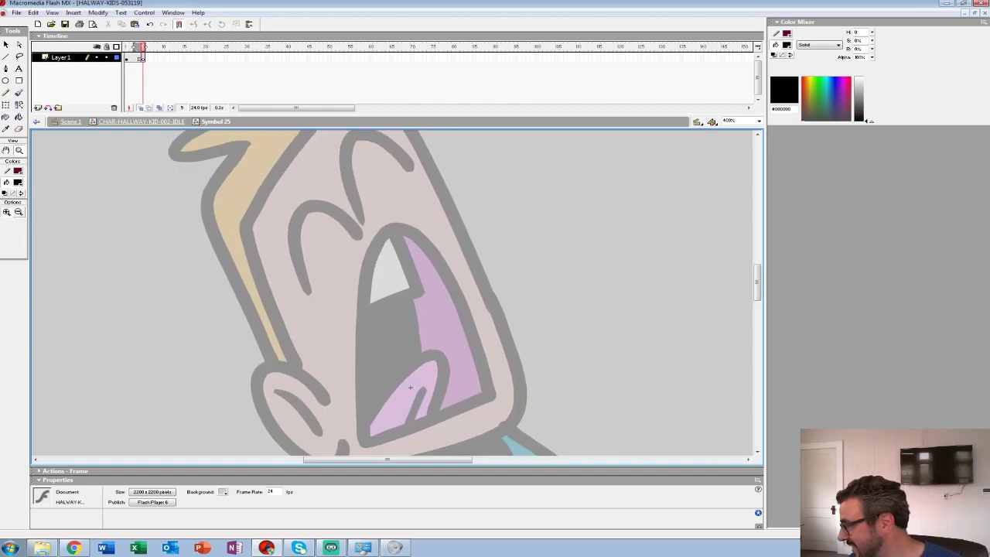
pyautogui.press('b')
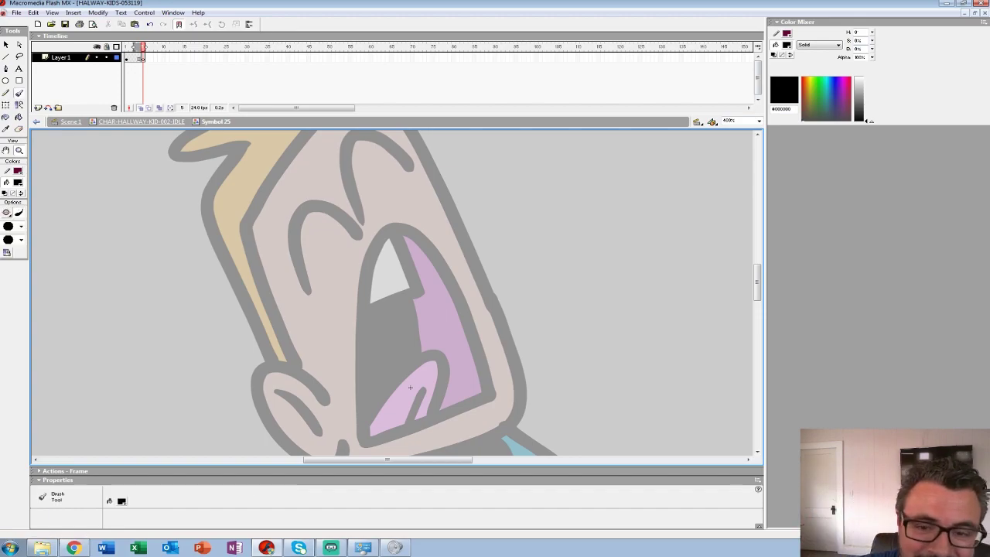
pyautogui.moveTo(410, 114); pyautogui.dragTo(410, 74)
pyautogui.moveTo(410, 347); pyautogui.dragTo(456, 346)
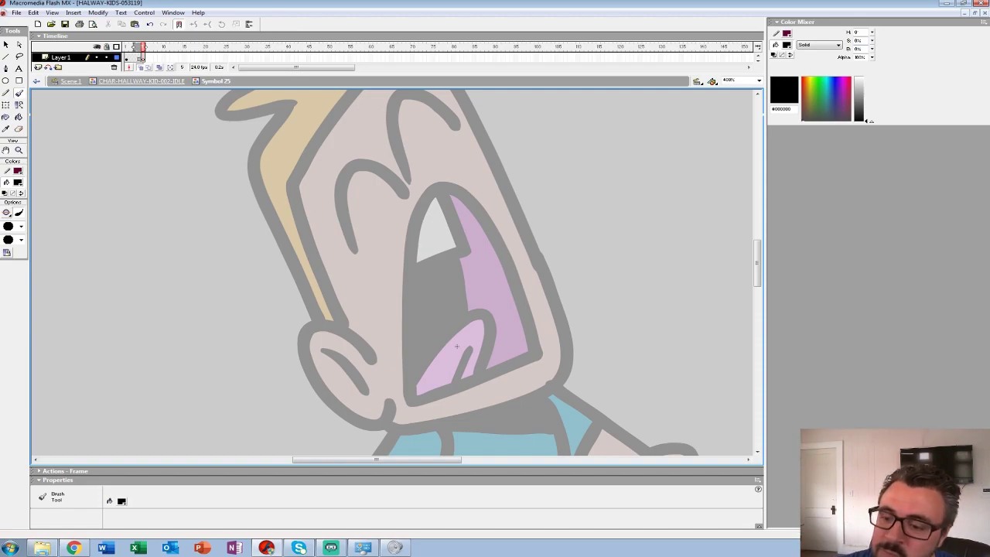
# Ink a narrower, higher wailing mouth on frame 5, with its upper tooth, raised tongue and inner cheek line
pyautogui.moveTo(426, 158)
pyautogui.mouseDown()
pyautogui.moveTo(409, 193)
pyautogui.moveTo(407, 268)
pyautogui.moveTo(419, 412)
pyautogui.moveTo(525, 373)
pyautogui.moveTo(482, 232)
pyautogui.moveTo(451, 174)
pyautogui.moveTo(427, 160)
pyautogui.moveTo(441, 197)
pyautogui.moveTo(416, 232)
pyautogui.mouseUp()
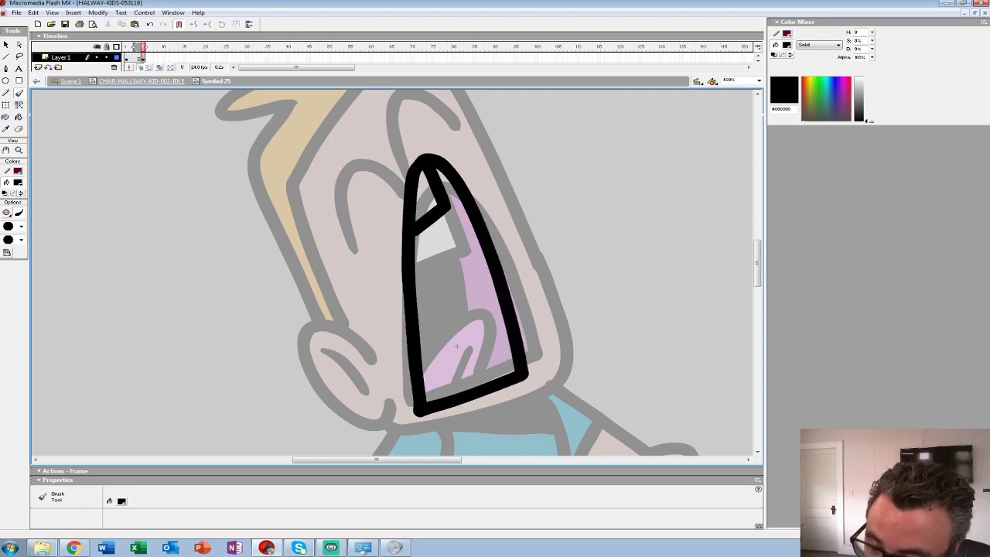
pyautogui.moveTo(424, 396)
pyautogui.mouseDown()
pyautogui.moveTo(423, 315)
pyautogui.moveTo(487, 360)
pyautogui.moveTo(489, 383)
pyautogui.mouseUp()
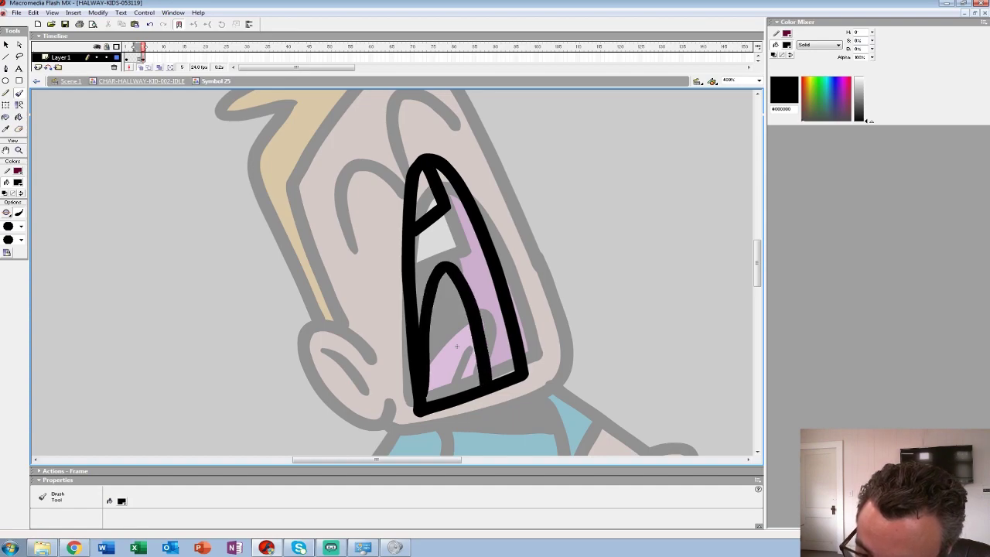
pyautogui.moveTo(451, 331); pyautogui.dragTo(460, 395)
pyautogui.moveTo(434, 219); pyautogui.dragTo(447, 255)
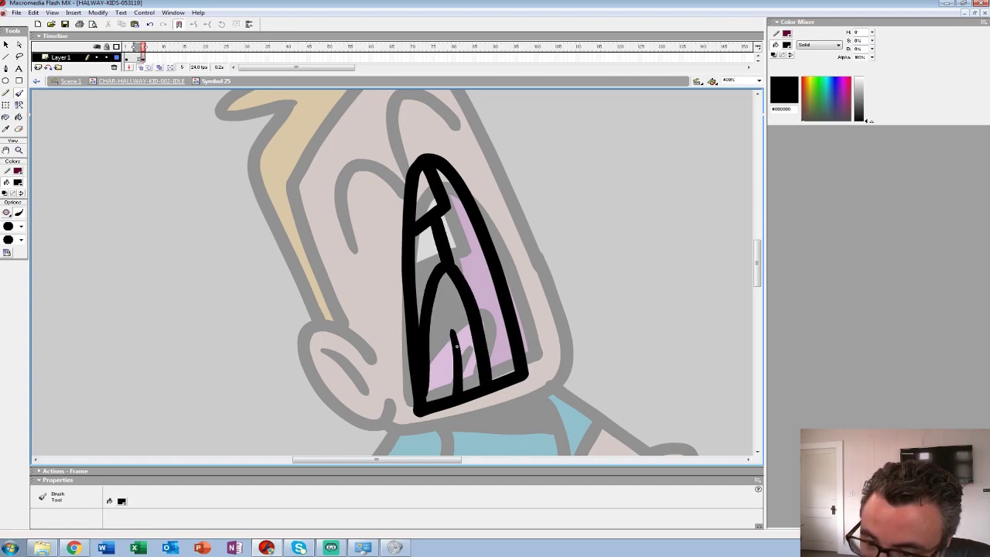
# Ink the two closed, arched eyes slightly above the onion-skinned ones on frame 5, redoing unsatisfactory strokes
pyautogui.moveTo(393, 169)
pyautogui.mouseDown()
pyautogui.moveTo(340, 158)
pyautogui.moveTo(354, 238)
pyautogui.mouseUp()
pyautogui.scroll(3, 354, 238)
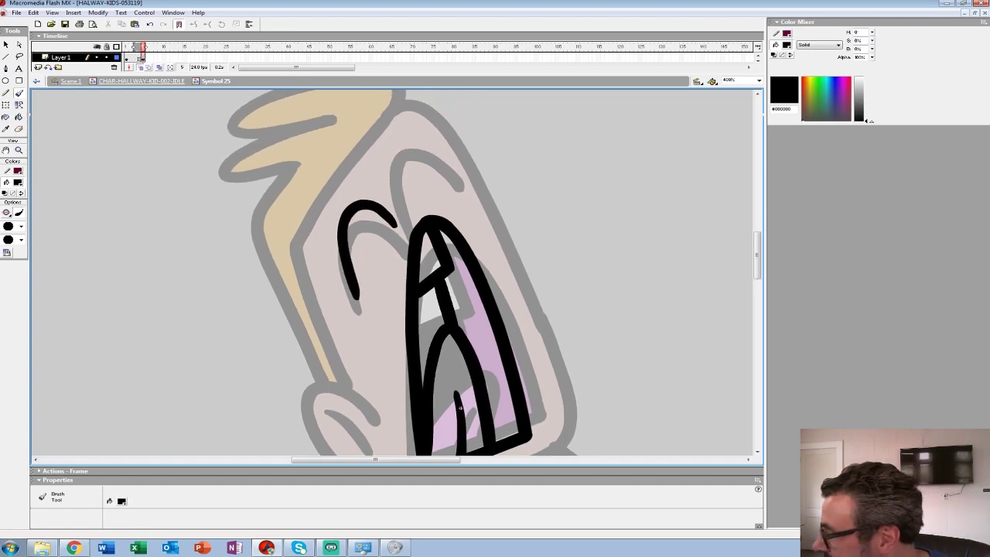
pyautogui.hotkey('ctrl', 'z')
pyautogui.moveTo(392, 219)
pyautogui.mouseDown()
pyautogui.moveTo(373, 200)
pyautogui.moveTo(338, 239)
pyautogui.moveTo(352, 290)
pyautogui.moveTo(335, 236)
pyautogui.moveTo(389, 223)
pyautogui.moveTo(346, 202)
pyautogui.moveTo(344, 293)
pyautogui.moveTo(357, 312)
pyautogui.mouseUp()
pyautogui.hotkey('ctrl', 'z')
pyautogui.hotkey('ctrl', 'z')
pyautogui.moveTo(389, 200)
pyautogui.mouseDown()
pyautogui.moveTo(381, 155)
pyautogui.moveTo(414, 127)
pyautogui.moveTo(450, 167)
pyautogui.mouseUp()
# Ink the ear outline and its inner fold on frame 5
pyautogui.moveTo(441, 325); pyautogui.dragTo(417, 203)
pyautogui.moveTo(354, 299)
pyautogui.mouseDown()
pyautogui.moveTo(286, 296)
pyautogui.moveTo(308, 340)
pyautogui.moveTo(354, 373)
pyautogui.moveTo(379, 342)
pyautogui.mouseUp()
pyautogui.moveTo(308, 303); pyautogui.dragTo(357, 343)
# Ink the face-side edge of the head and carry the jaw line around to the ear on frame 5
pyautogui.moveTo(436, 286)
pyautogui.mouseDown()
pyautogui.moveTo(450, 418)
pyautogui.moveTo(511, 425)
pyautogui.mouseUp()
pyautogui.moveTo(428, 125)
pyautogui.mouseDown()
pyautogui.moveTo(357, 217)
pyautogui.moveTo(336, 267)
pyautogui.moveTo(402, 420)
pyautogui.mouseUp()
pyautogui.hotkey('ctrl', 'z')
pyautogui.moveTo(511, 426); pyautogui.dragTo(465, 405)
pyautogui.moveTo(372, 111)
pyautogui.mouseDown()
pyautogui.moveTo(408, 96)
pyautogui.moveTo(453, 124)
pyautogui.moveTo(562, 371)
pyautogui.mouseUp()
pyautogui.moveTo(464, 405); pyautogui.dragTo(385, 239)
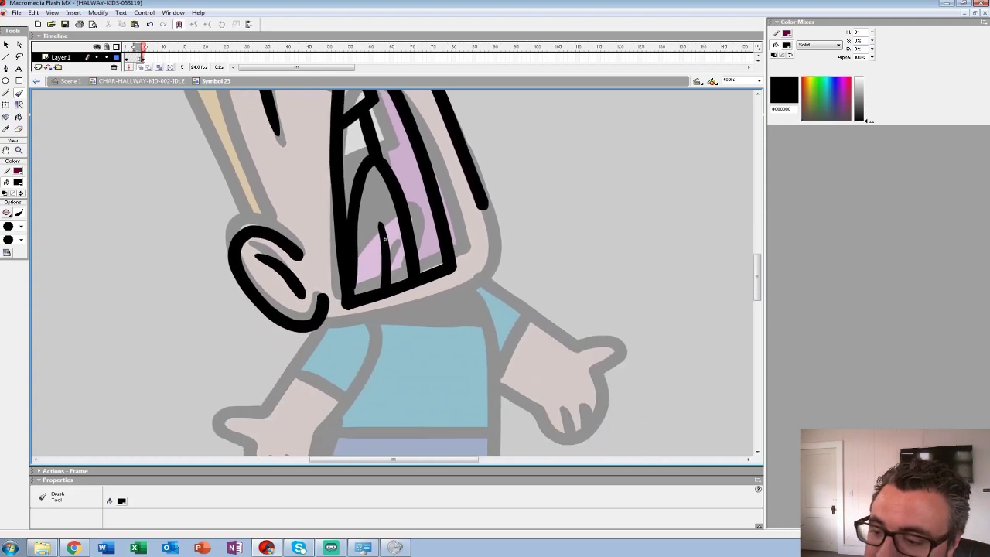
pyautogui.moveTo(493, 215)
pyautogui.mouseDown()
pyautogui.moveTo(485, 273)
pyautogui.moveTo(459, 299)
pyautogui.moveTo(419, 315)
pyautogui.moveTo(321, 323)
pyautogui.mouseUp()
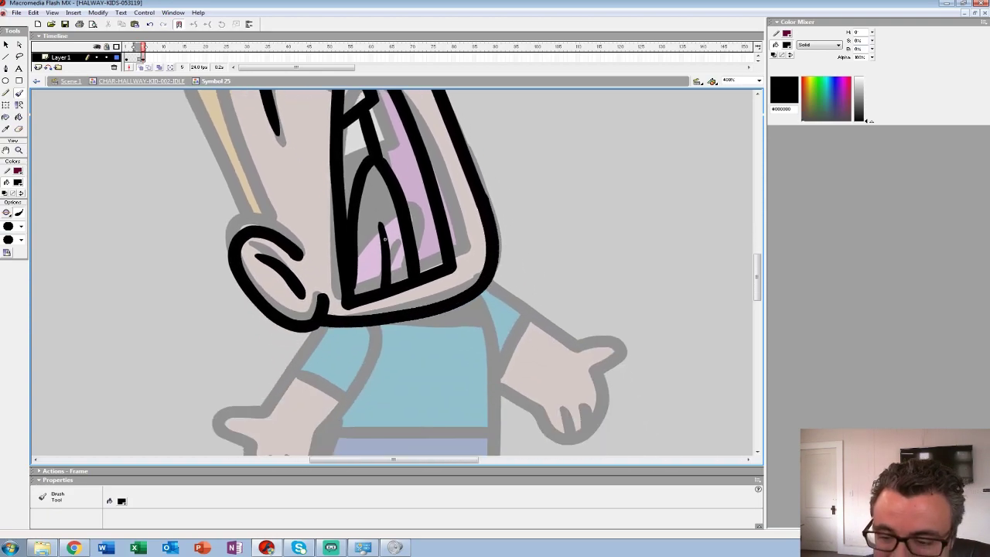
# Ink the hairline, the back of the head and the hair tufts on frame 5
pyautogui.moveTo(381, 238); pyautogui.dragTo(520, 431)
pyautogui.moveTo(434, 130)
pyautogui.mouseDown()
pyautogui.moveTo(337, 251)
pyautogui.moveTo(415, 421)
pyautogui.mouseUp()
pyautogui.moveTo(391, 293); pyautogui.dragTo(415, 346)
pyautogui.moveTo(458, 179)
pyautogui.mouseDown()
pyautogui.moveTo(425, 145)
pyautogui.moveTo(313, 184)
pyautogui.moveTo(305, 222)
pyautogui.moveTo(375, 195)
pyautogui.moveTo(282, 264)
pyautogui.moveTo(355, 249)
pyautogui.mouseUp()
pyautogui.moveTo(361, 263)
pyautogui.mouseDown()
pyautogui.moveTo(379, 135)
pyautogui.moveTo(346, 167)
pyautogui.moveTo(427, 340)
pyautogui.mouseUp()
# Compare with the previous drawing and ink the arm below the ear, with sleeve, cuff and fingers, on frame 5
pyautogui.moveTo(563, 357); pyautogui.dragTo(333, 119)
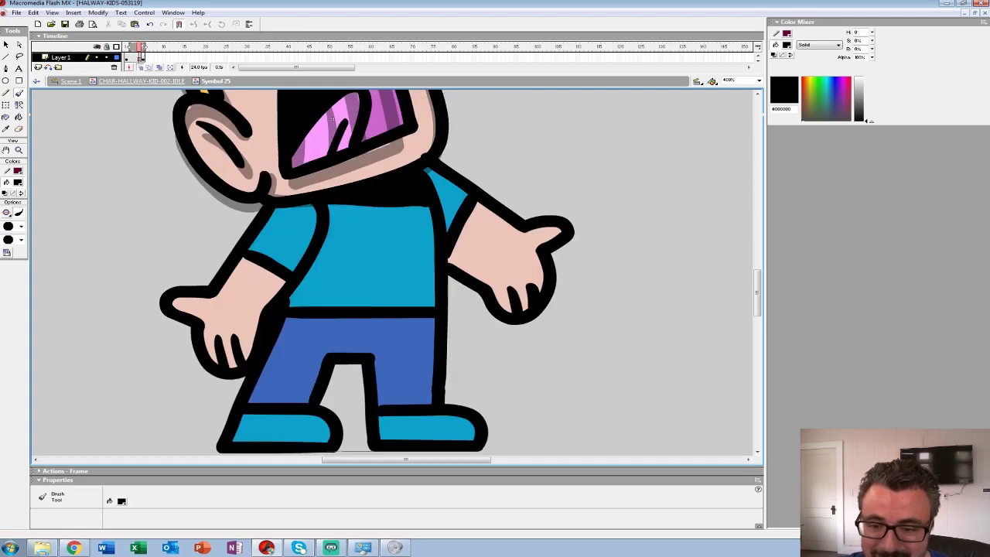
pyautogui.press(',')
pyautogui.press('.')
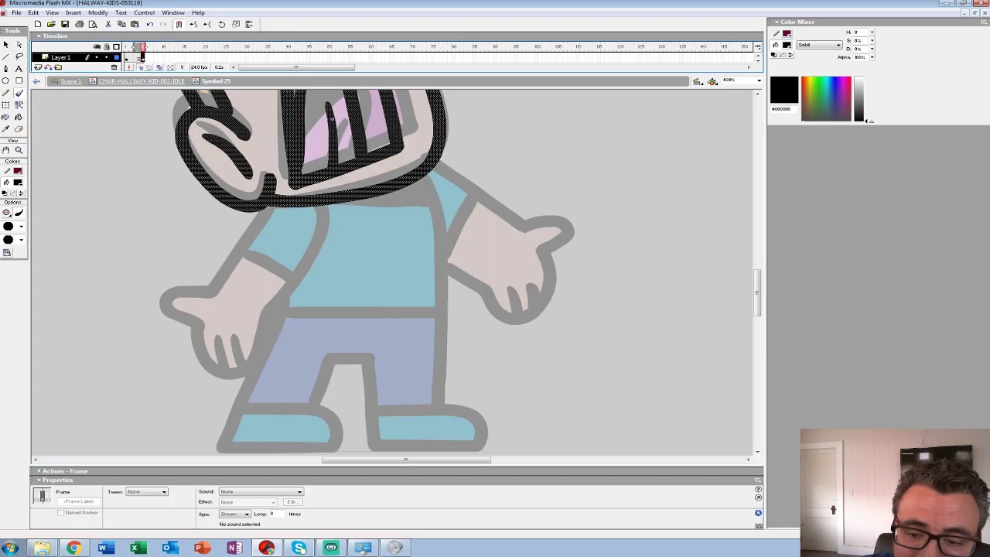
pyautogui.moveTo(267, 207)
pyautogui.mouseDown()
pyautogui.moveTo(187, 276)
pyautogui.moveTo(150, 288)
pyautogui.moveTo(187, 313)
pyautogui.moveTo(232, 369)
pyautogui.moveTo(256, 311)
pyautogui.moveTo(328, 205)
pyautogui.mouseUp()
pyautogui.moveTo(237, 241); pyautogui.dragTo(285, 280)
pyautogui.moveTo(205, 327)
pyautogui.mouseDown()
pyautogui.moveTo(204, 362)
pyautogui.moveTo(228, 362)
pyautogui.mouseUp()
pyautogui.moveTo(309, 332); pyautogui.dragTo(267, 303)
# Ink the front edge of the torso and the other raised arm with its cuff, hand and fingers on frame 5
pyautogui.moveTo(384, 143)
pyautogui.mouseDown()
pyautogui.moveTo(403, 205)
pyautogui.moveTo(395, 368)
pyautogui.mouseUp()
pyautogui.moveTo(395, 332); pyautogui.dragTo(302, 416)
pyautogui.moveTo(250, 242)
pyautogui.mouseDown()
pyautogui.moveTo(353, 280)
pyautogui.moveTo(384, 264)
pyautogui.moveTo(392, 279)
pyautogui.moveTo(364, 303)
pyautogui.moveTo(378, 358)
pyautogui.moveTo(356, 374)
pyautogui.moveTo(269, 334)
pyautogui.mouseUp()
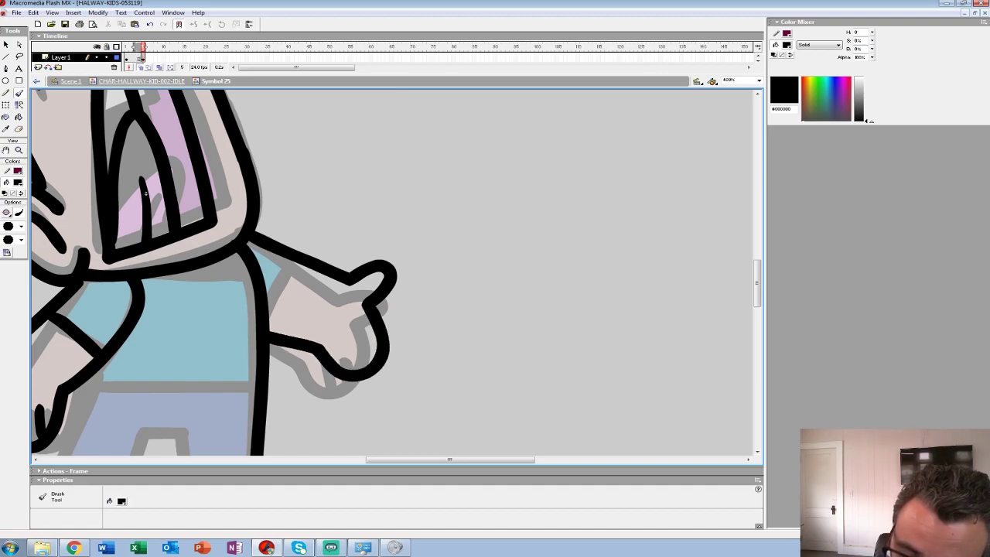
pyautogui.moveTo(146, 194); pyautogui.dragTo(284, 131)
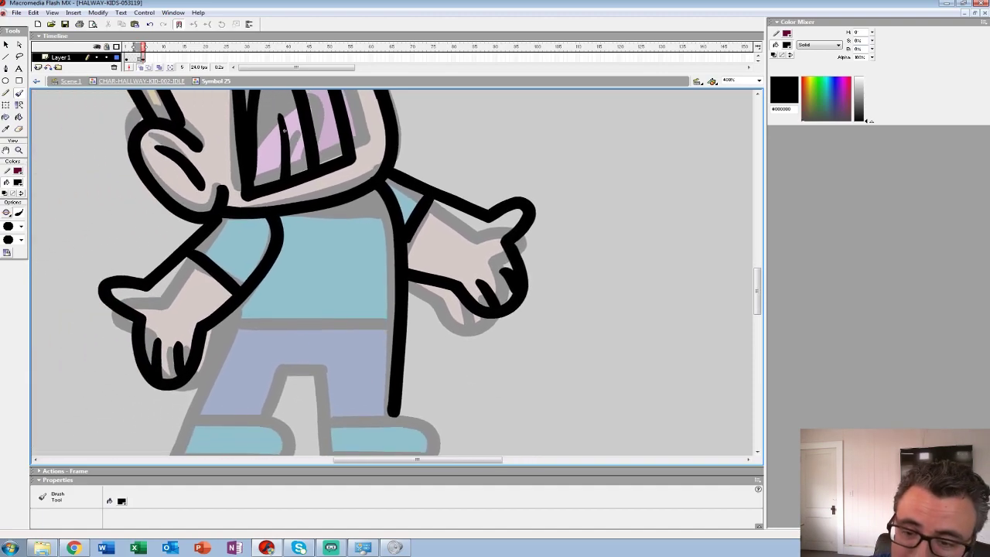
# Ink the collar line, waistline, trouser legs and both shoes to complete the frame 5 body outline
pyautogui.moveTo(280, 218); pyautogui.dragTo(391, 225)
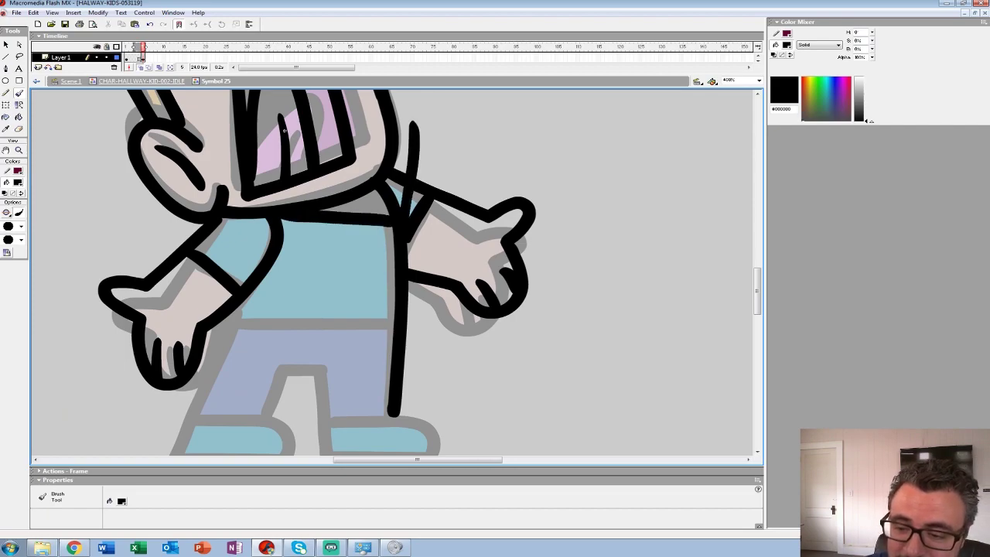
pyautogui.moveTo(341, 340); pyautogui.dragTo(400, 205)
pyautogui.moveTo(293, 176)
pyautogui.mouseDown()
pyautogui.moveTo(221, 327)
pyautogui.moveTo(347, 325)
pyautogui.moveTo(352, 312)
pyautogui.moveTo(283, 288)
pyautogui.moveTo(245, 294)
pyautogui.mouseUp()
pyautogui.moveTo(292, 188); pyautogui.dragTo(439, 188)
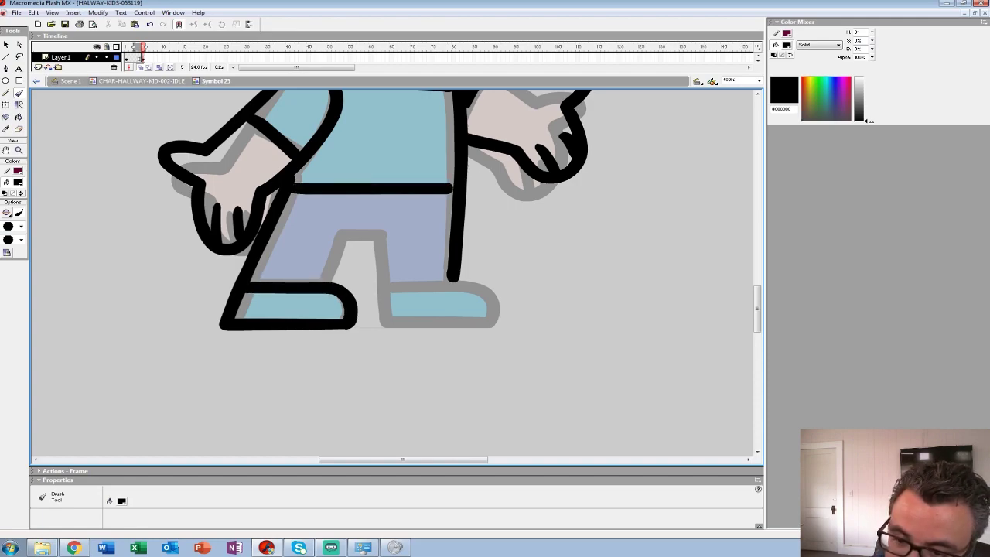
pyautogui.moveTo(317, 283)
pyautogui.mouseDown()
pyautogui.moveTo(343, 237)
pyautogui.moveTo(379, 237)
pyautogui.moveTo(386, 275)
pyautogui.moveTo(417, 325)
pyautogui.moveTo(494, 326)
pyautogui.moveTo(507, 299)
pyautogui.moveTo(399, 289)
pyautogui.mouseUp()
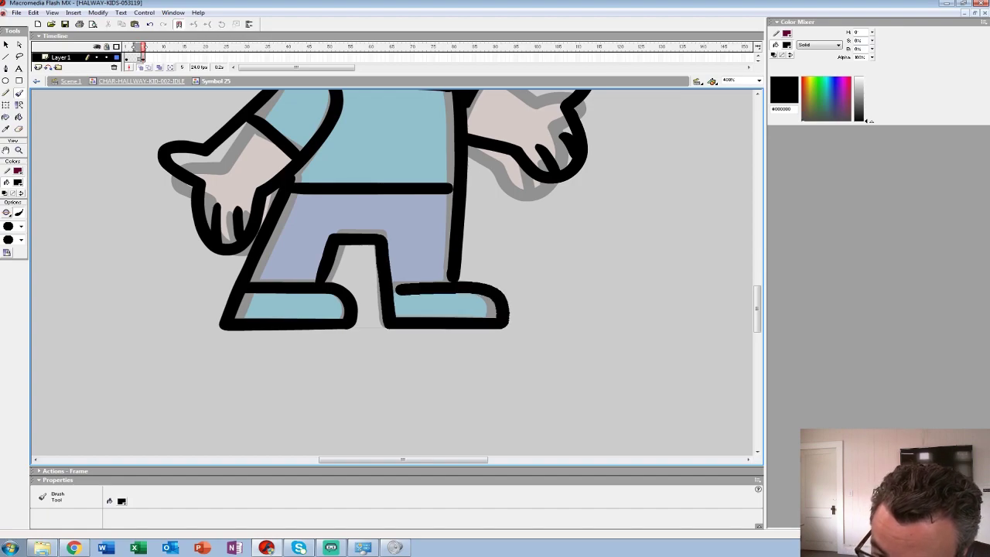
# Fill the neck shadow and the dark mouth cavity of the frame 5 drawing with black
pyautogui.moveTo(338, 97)
pyautogui.mouseDown()
pyautogui.moveTo(305, 194)
pyautogui.moveTo(294, 143)
pyautogui.moveTo(357, 297)
pyautogui.mouseUp()
pyautogui.press('k')
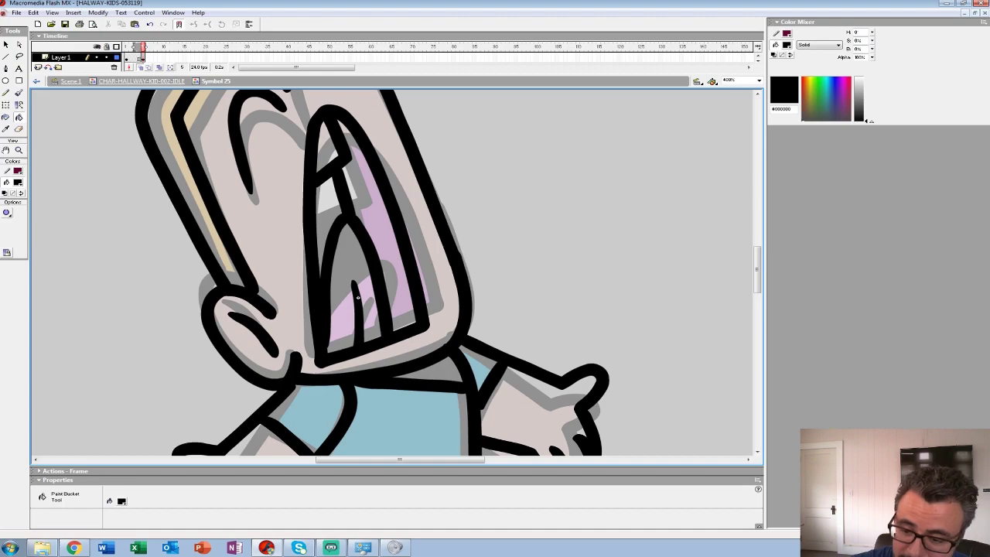
pyautogui.click(425, 369)
pyautogui.click(327, 228)
# Insert a blank keyframe at frame 3, with the drawings before and after it onion-skinned
pyautogui.press('z')
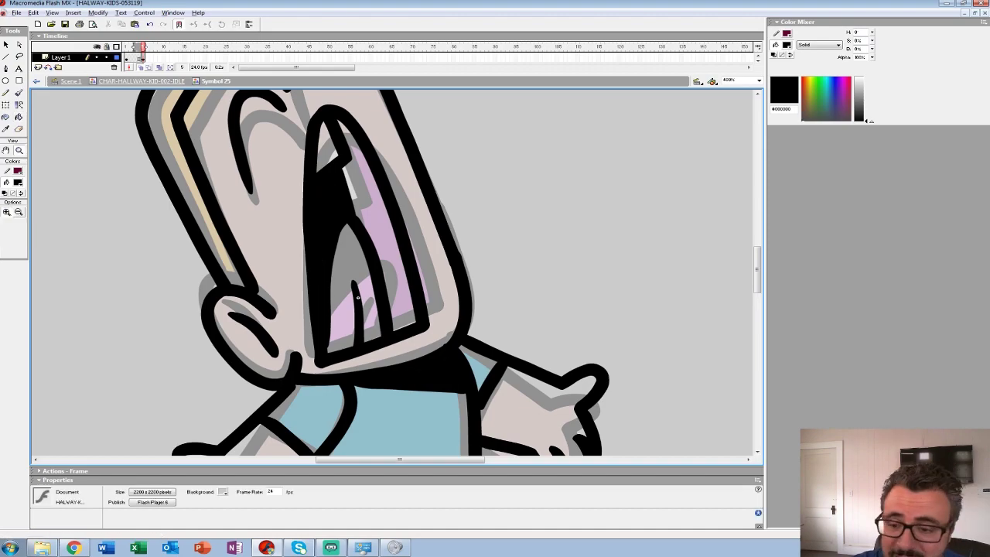
pyautogui.hotkey('ctrl', '1')
pyautogui.moveTo(130, 58); pyautogui.dragTo(138, 59)
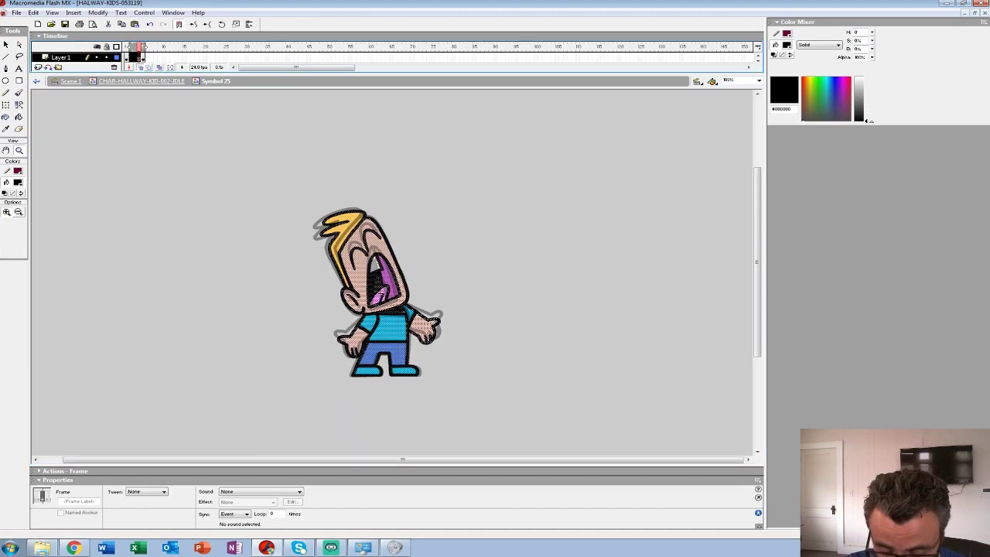
pyautogui.press('F7')
pyautogui.press(',')
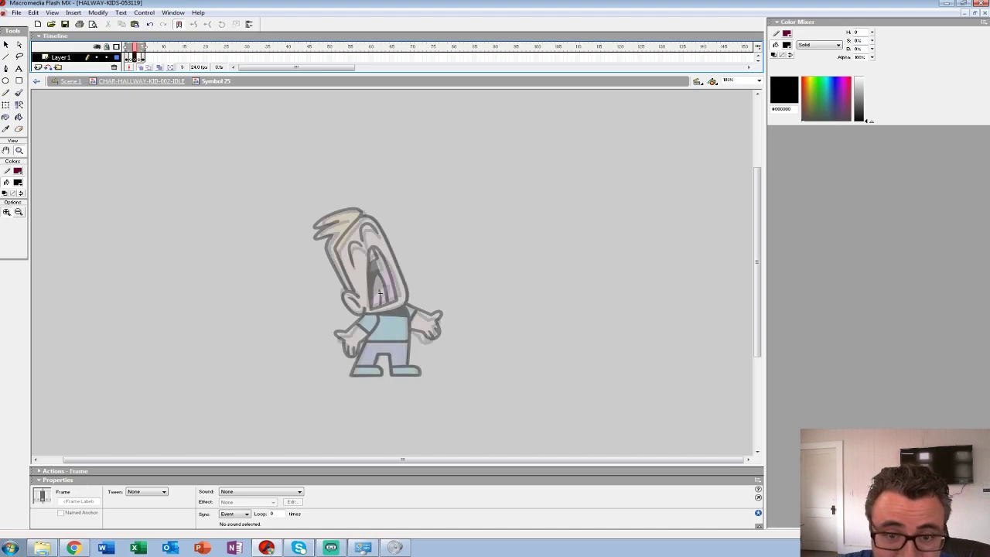
# Ink the in-between ear outline and its inner fold on frame 3 with the black brush
pyautogui.click(379, 293)
pyautogui.click(380, 293)
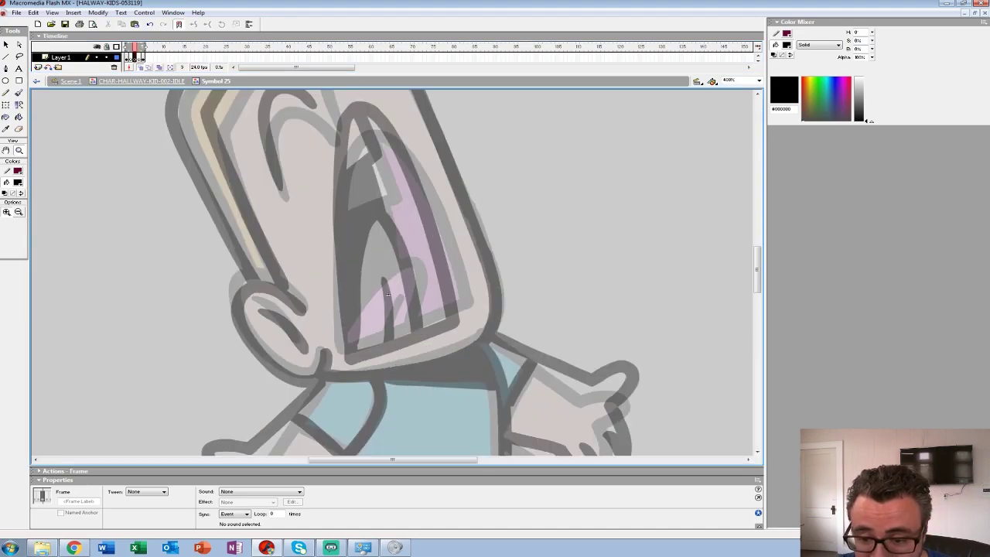
pyautogui.moveTo(387, 294); pyautogui.dragTo(375, 280)
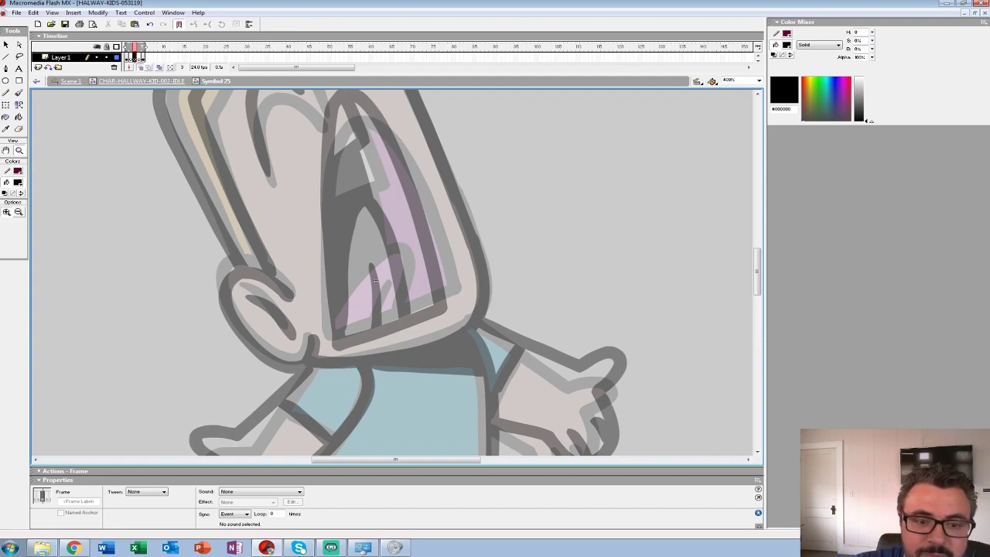
pyautogui.press('b')
pyautogui.moveTo(375, 280); pyautogui.dragTo(464, 190)
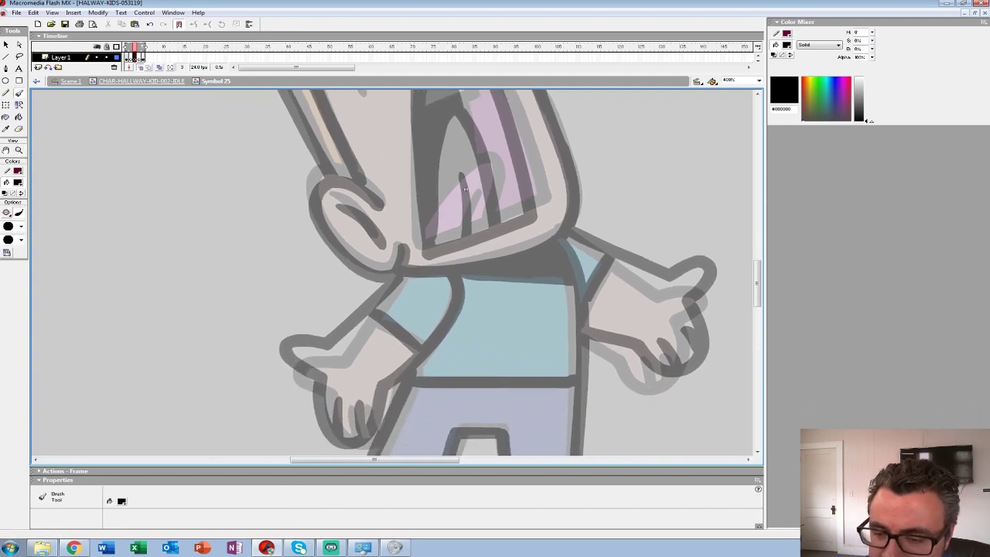
pyautogui.moveTo(311, 185)
pyautogui.mouseDown()
pyautogui.moveTo(317, 226)
pyautogui.moveTo(372, 274)
pyautogui.moveTo(405, 244)
pyautogui.mouseUp()
pyautogui.moveTo(337, 199); pyautogui.dragTo(380, 242)
# Ink the in-between mouth on frame 3, with its upper tooth, tongue and inner cheek line
pyautogui.moveTo(466, 189)
pyautogui.mouseDown()
pyautogui.moveTo(464, 233)
pyautogui.moveTo(401, 323)
pyautogui.mouseUp()
pyautogui.moveTo(378, 146)
pyautogui.mouseDown()
pyautogui.moveTo(353, 209)
pyautogui.moveTo(359, 387)
pyautogui.moveTo(406, 166)
pyautogui.moveTo(473, 343)
pyautogui.moveTo(354, 386)
pyautogui.mouseUp()
pyautogui.moveTo(424, 345)
pyautogui.mouseDown()
pyautogui.moveTo(403, 277)
pyautogui.moveTo(363, 371)
pyautogui.moveTo(410, 307)
pyautogui.moveTo(404, 352)
pyautogui.mouseUp()
pyautogui.moveTo(374, 199); pyautogui.dragTo(403, 316)
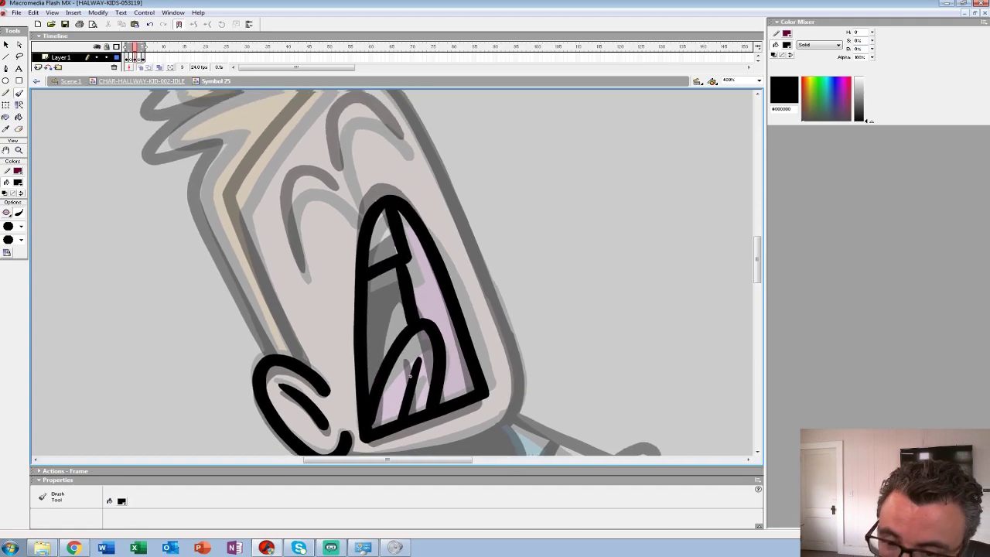
# Ink both closed, arched eyes on frame 3 midway between the onion-skinned poses
pyautogui.moveTo(366, 218)
pyautogui.mouseDown()
pyautogui.moveTo(337, 193)
pyautogui.moveTo(307, 224)
pyautogui.moveTo(325, 283)
pyautogui.mouseUp()
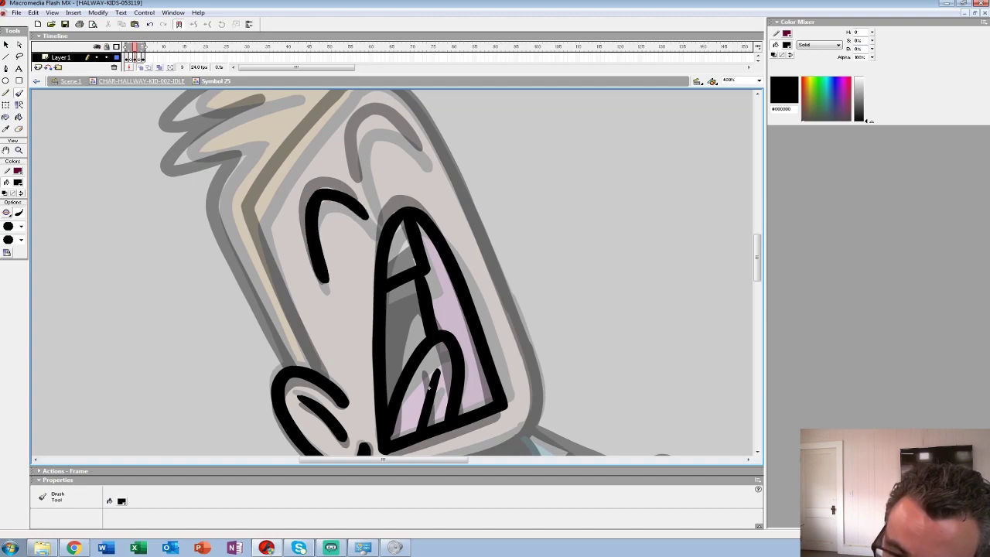
pyautogui.moveTo(429, 388); pyautogui.dragTo(439, 429)
pyautogui.moveTo(429, 189)
pyautogui.mouseDown()
pyautogui.moveTo(372, 165)
pyautogui.moveTo(380, 241)
pyautogui.mouseUp()
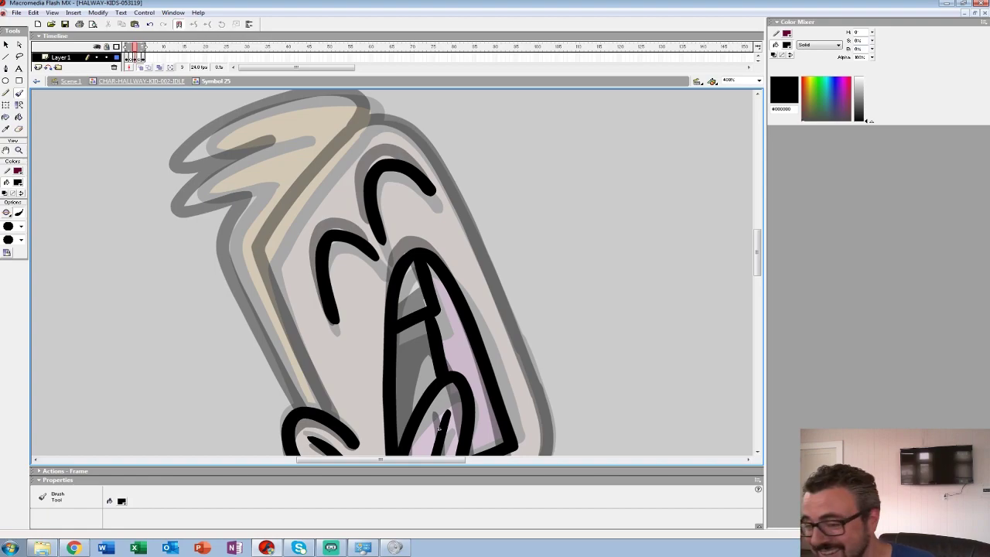
# Ink the hairline, hair tufts and head outline on frame 3, redoing the first hairline stroke
pyautogui.moveTo(438, 429); pyautogui.dragTo(500, 435)
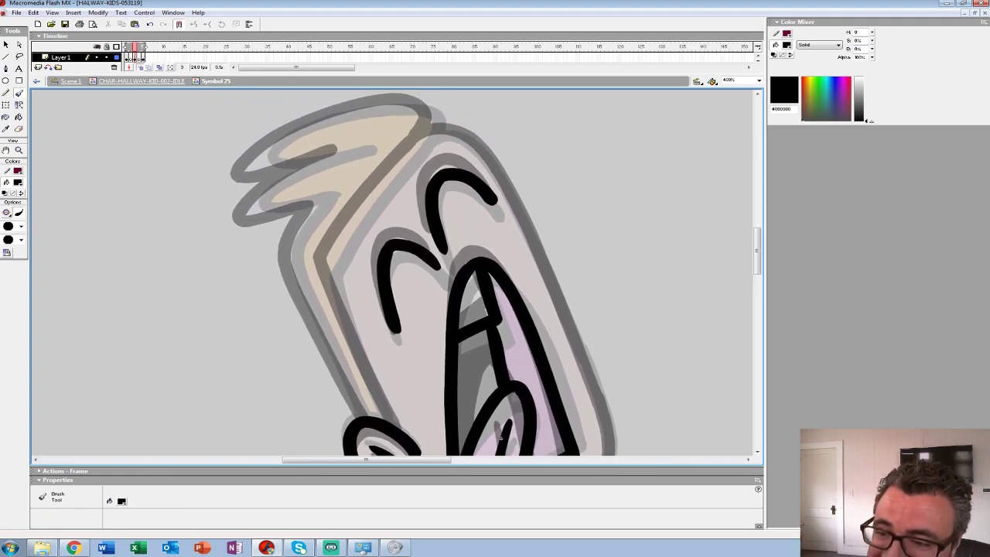
pyautogui.moveTo(429, 108)
pyautogui.mouseDown()
pyautogui.moveTo(393, 174)
pyautogui.moveTo(326, 255)
pyautogui.mouseUp()
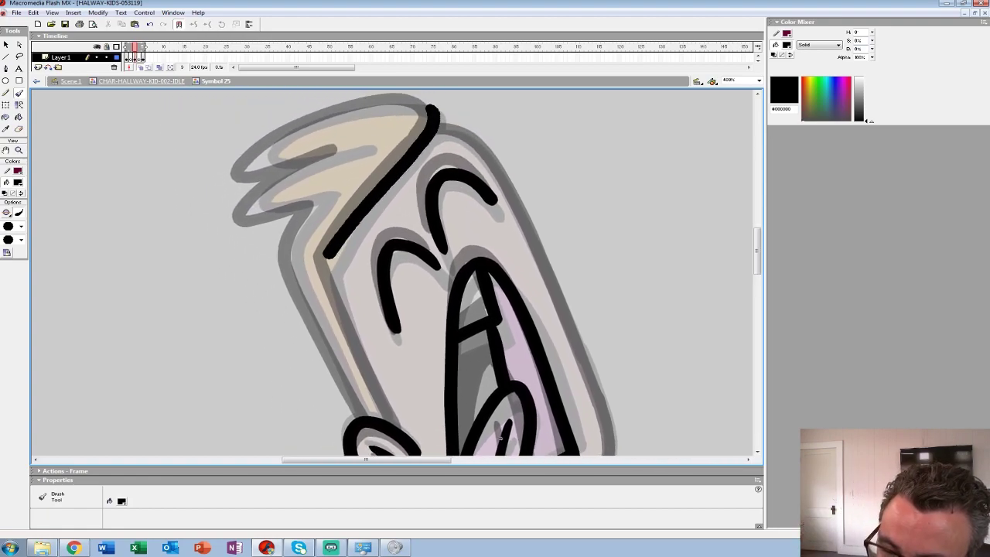
pyautogui.hotkey('ctrl', 'z')
pyautogui.moveTo(500, 438); pyautogui.dragTo(519, 437)
pyautogui.moveTo(449, 116)
pyautogui.mouseDown()
pyautogui.moveTo(344, 267)
pyautogui.moveTo(418, 424)
pyautogui.mouseUp()
pyautogui.moveTo(517, 438); pyautogui.dragTo(572, 476)
pyautogui.moveTo(506, 145)
pyautogui.mouseDown()
pyautogui.moveTo(460, 141)
pyautogui.moveTo(317, 207)
pyautogui.moveTo(418, 186)
pyautogui.moveTo(330, 237)
pyautogui.moveTo(398, 240)
pyautogui.mouseUp()
pyautogui.moveTo(399, 249)
pyautogui.mouseDown()
pyautogui.moveTo(425, 149)
pyautogui.moveTo(396, 174)
pyautogui.moveTo(395, 221)
pyautogui.moveTo(459, 352)
pyautogui.mouseUp()
pyautogui.moveTo(533, 224); pyautogui.dragTo(357, 290)
pyautogui.moveTo(358, 133)
pyautogui.mouseDown()
pyautogui.moveTo(389, 139)
pyautogui.moveTo(431, 194)
pyautogui.moveTo(520, 391)
pyautogui.mouseUp()
# Ink the in-between arm below the ear on frame 3, with its sleeve, cuff and hand
pyautogui.moveTo(519, 391)
pyautogui.mouseDown()
pyautogui.moveTo(476, 204)
pyautogui.moveTo(489, 260)
pyautogui.moveTo(467, 309)
pyautogui.moveTo(315, 337)
pyautogui.mouseUp()
pyautogui.moveTo(316, 337)
pyautogui.mouseDown()
pyautogui.moveTo(406, 211)
pyautogui.moveTo(491, 158)
pyautogui.moveTo(407, 242)
pyautogui.moveTo(418, 312)
pyautogui.moveTo(470, 311)
pyautogui.moveTo(478, 277)
pyautogui.mouseUp()
pyautogui.moveTo(543, 161)
pyautogui.mouseDown()
pyautogui.moveTo(487, 199)
pyautogui.moveTo(446, 291)
pyautogui.moveTo(422, 315)
pyautogui.mouseUp()
pyautogui.moveTo(405, 242); pyautogui.dragTo(449, 268)
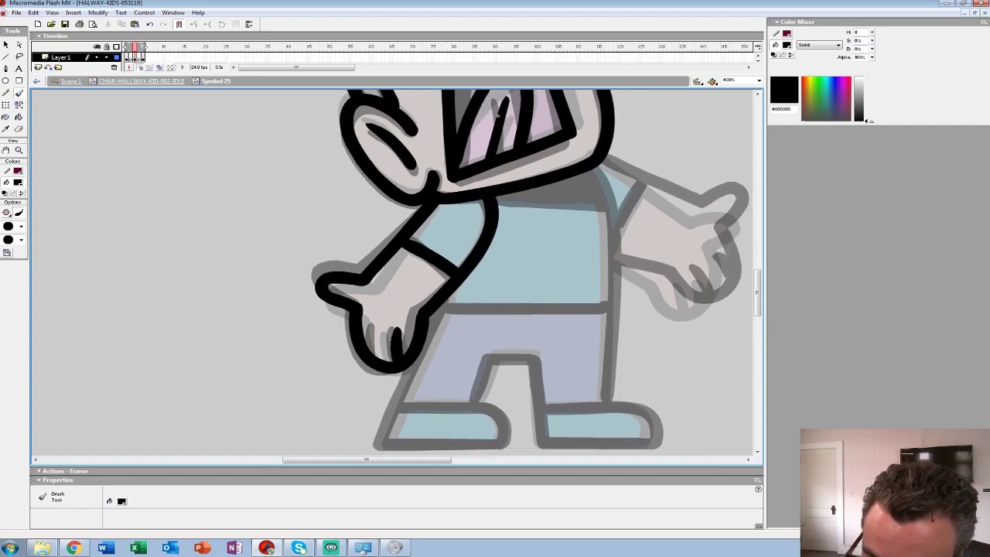
# Ink the front edge of the torso and the other outstretched arm with cuff and fingers on frame 3
pyautogui.moveTo(498, 114); pyautogui.dragTo(345, 92)
pyautogui.moveTo(443, 143)
pyautogui.mouseDown()
pyautogui.moveTo(457, 217)
pyautogui.moveTo(454, 380)
pyautogui.mouseUp()
pyautogui.moveTo(478, 304); pyautogui.dragTo(418, 402)
pyautogui.hotkey('ctrl', 'z')
pyautogui.moveTo(345, 92)
pyautogui.mouseDown()
pyautogui.moveTo(328, 115)
pyautogui.moveTo(179, 157)
pyautogui.mouseUp()
pyautogui.moveTo(299, 205)
pyautogui.mouseDown()
pyautogui.moveTo(376, 246)
pyautogui.moveTo(421, 238)
pyautogui.moveTo(397, 277)
pyautogui.moveTo(437, 184)
pyautogui.moveTo(413, 263)
pyautogui.moveTo(337, 207)
pyautogui.mouseUp()
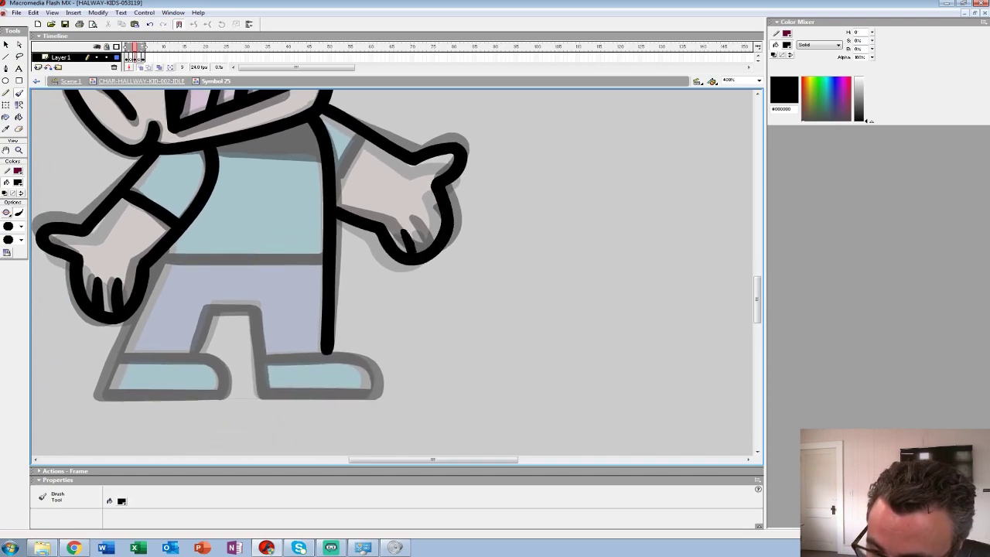
pyautogui.moveTo(354, 152); pyautogui.dragTo(340, 185)
pyautogui.moveTo(340, 185); pyautogui.dragTo(404, 255)
# Ink the collar line on frame 3 and fill the neck shadow above it with black
pyautogui.moveTo(381, 224); pyautogui.dragTo(286, 217)
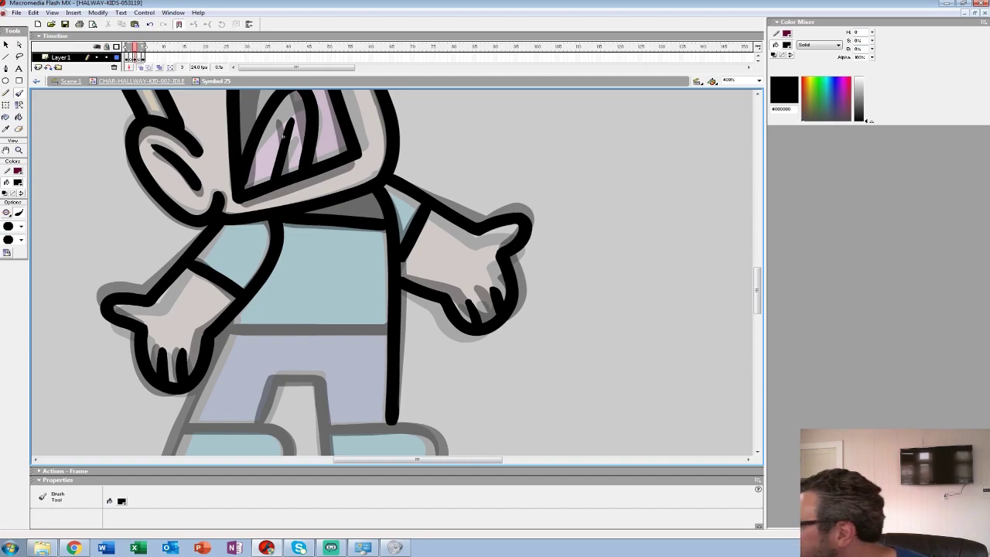
pyautogui.press('k')
pyautogui.click(350, 207)
# Ink the waistline, trouser legs and both shoes on frame 3
pyautogui.moveTo(349, 207); pyautogui.dragTo(356, 130)
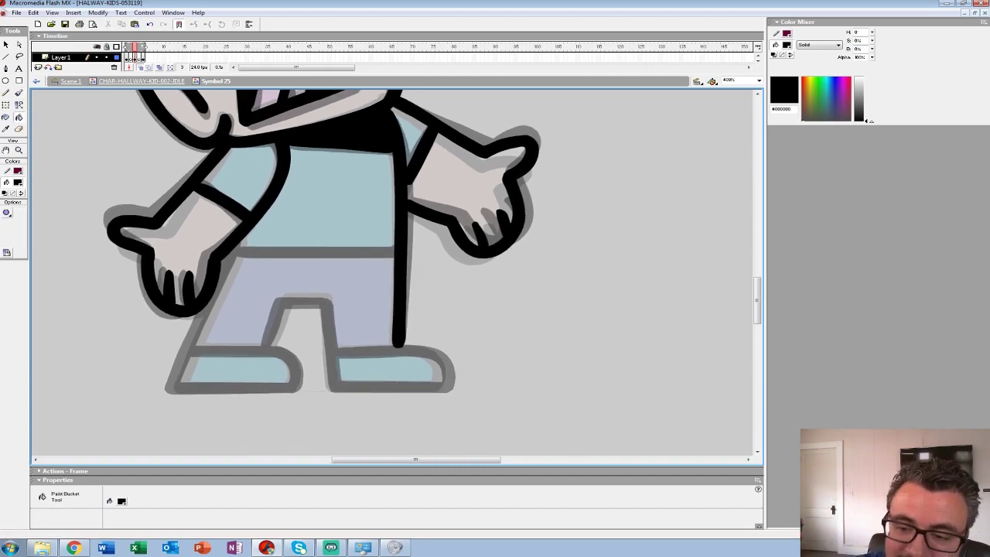
pyautogui.press('b')
pyautogui.moveTo(394, 252); pyautogui.dragTo(237, 252)
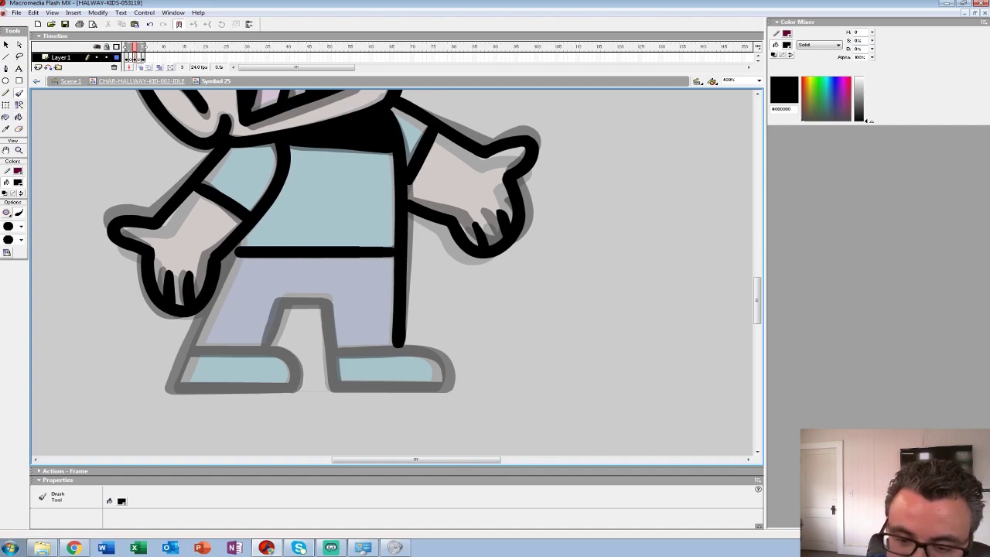
pyautogui.moveTo(398, 342); pyautogui.dragTo(577, 286)
pyautogui.moveTo(421, 185)
pyautogui.mouseDown()
pyautogui.moveTo(352, 332)
pyautogui.moveTo(474, 332)
pyautogui.mouseUp()
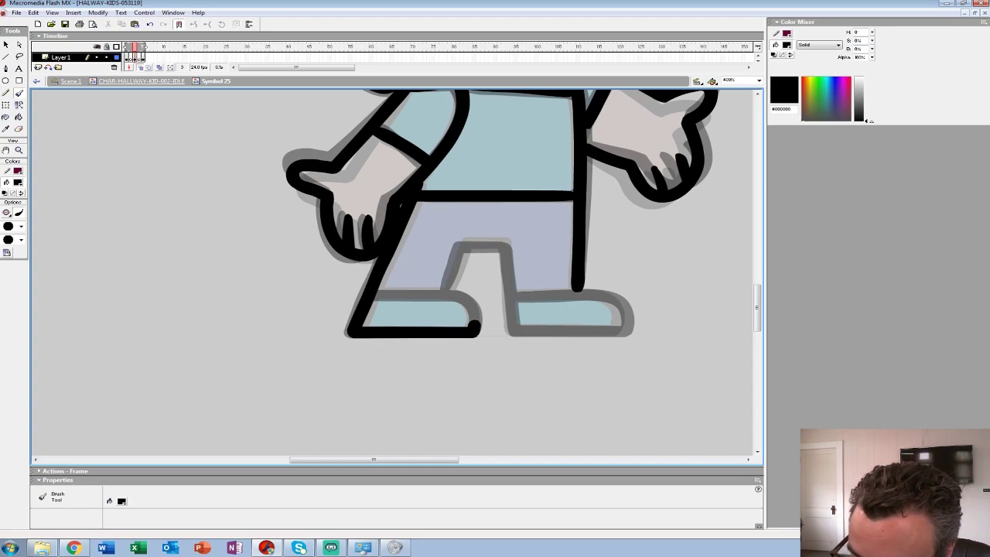
pyautogui.moveTo(458, 297); pyautogui.dragTo(376, 294)
pyautogui.moveTo(570, 340); pyautogui.dragTo(416, 327)
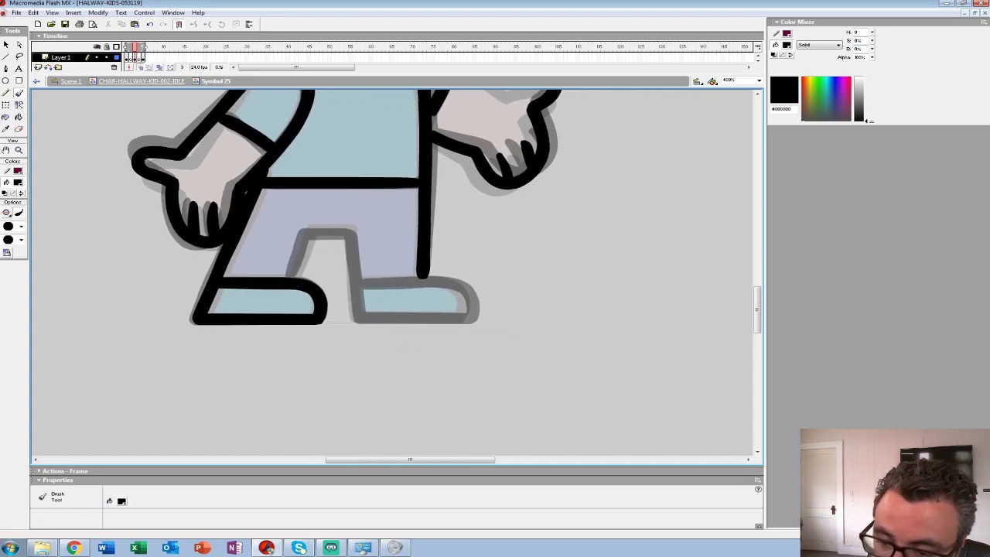
pyautogui.moveTo(309, 230)
pyautogui.mouseDown()
pyautogui.moveTo(287, 276)
pyautogui.moveTo(339, 230)
pyautogui.moveTo(353, 231)
pyautogui.moveTo(359, 319)
pyautogui.moveTo(471, 314)
pyautogui.moveTo(443, 280)
pyautogui.moveTo(362, 280)
pyautogui.mouseUp()
# Fill the inside of the open mouth on frame 3 with black and play back the animation
pyautogui.scroll(6, 311, 210)
pyautogui.scroll(5, 312, 209)
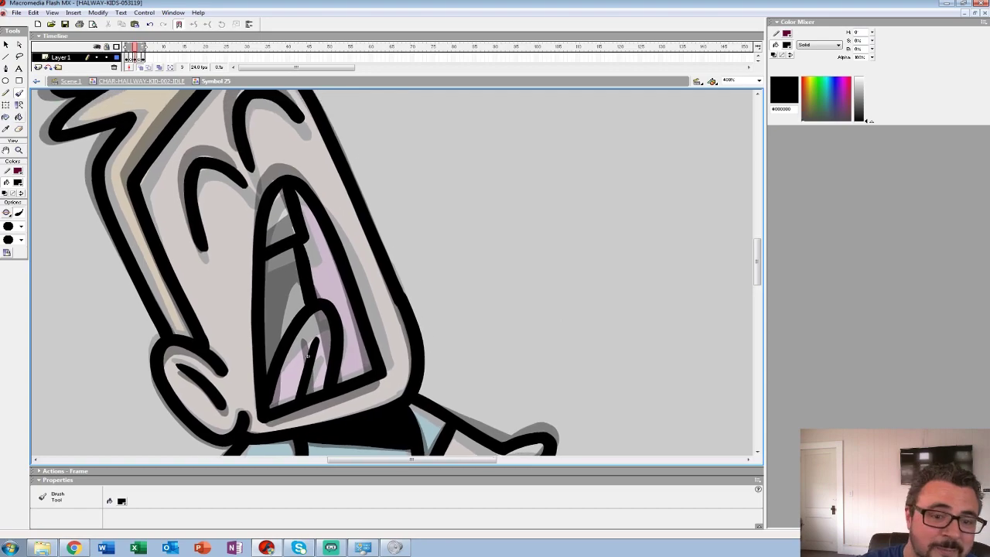
pyautogui.press('k')
pyautogui.click(286, 317)
pyautogui.press('z')
pyautogui.keyDown('alt'); pyautogui.click(379, 300); pyautogui.keyUp('alt')
pyautogui.keyDown('alt'); pyautogui.click(379, 300); pyautogui.keyUp('alt')
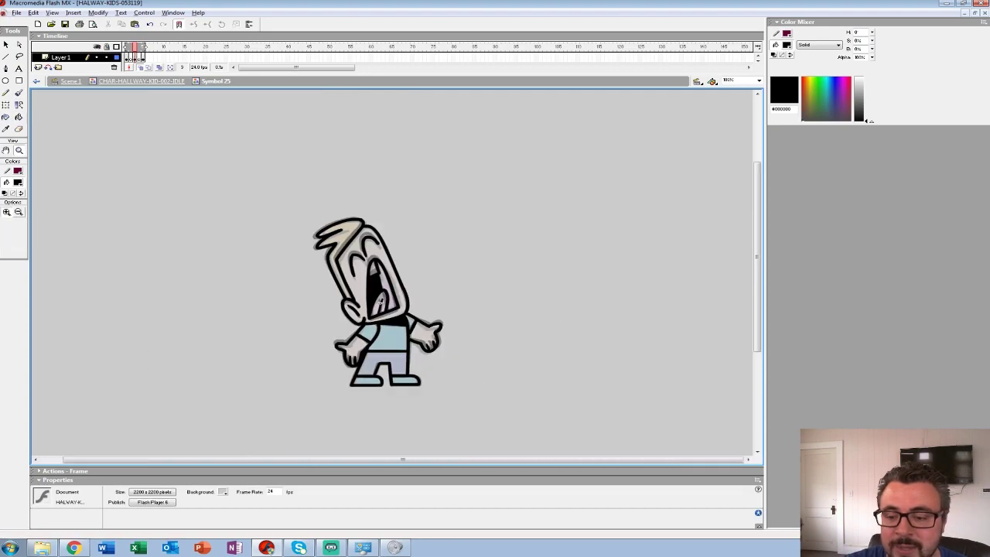
pyautogui.keyDown('alt'); pyautogui.click(379, 299); pyautogui.keyUp('alt')
pyautogui.press('Return')
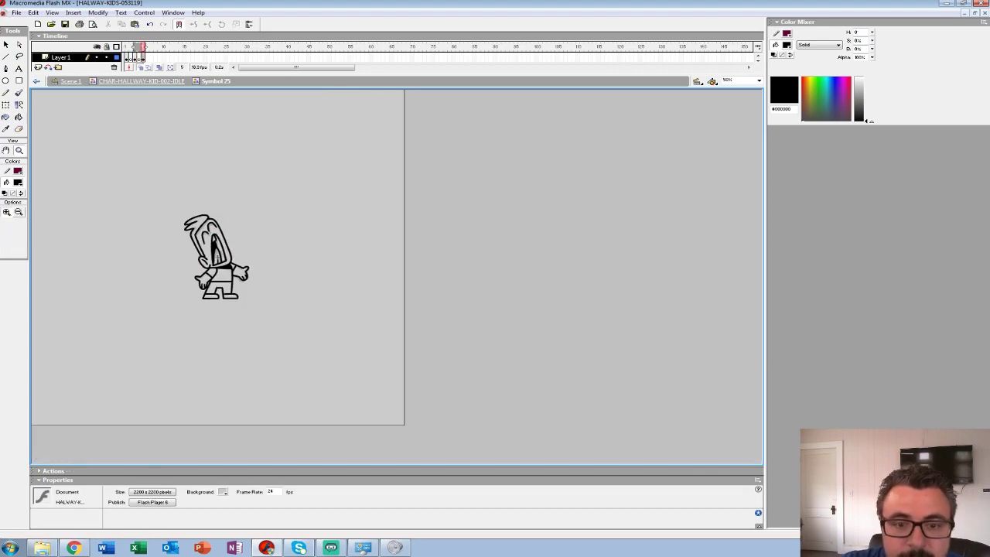
# Ink the in-between arm below the ear on frame 2, with its hand, fingers and sleeve cuff
pyautogui.click(130, 59)
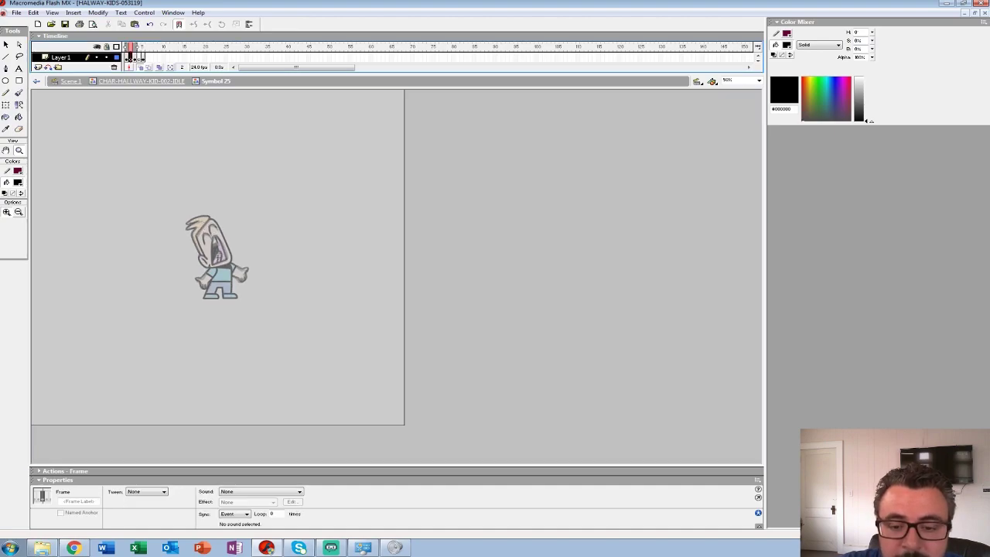
pyautogui.click(245, 270)
pyautogui.click(356, 253)
pyautogui.click(354, 311)
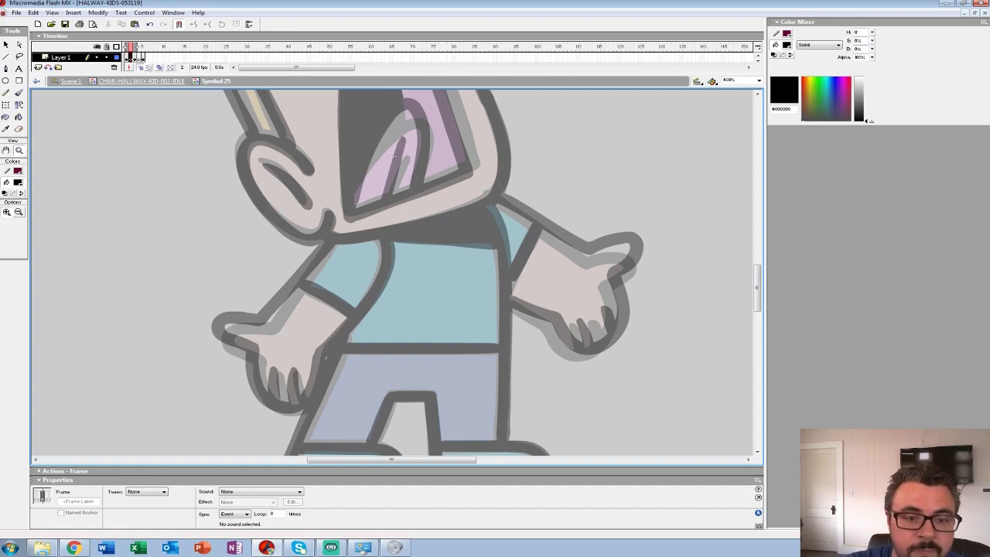
pyautogui.press('b')
pyautogui.moveTo(335, 240)
pyautogui.mouseDown()
pyautogui.moveTo(265, 325)
pyautogui.moveTo(231, 321)
pyautogui.moveTo(257, 356)
pyautogui.mouseUp()
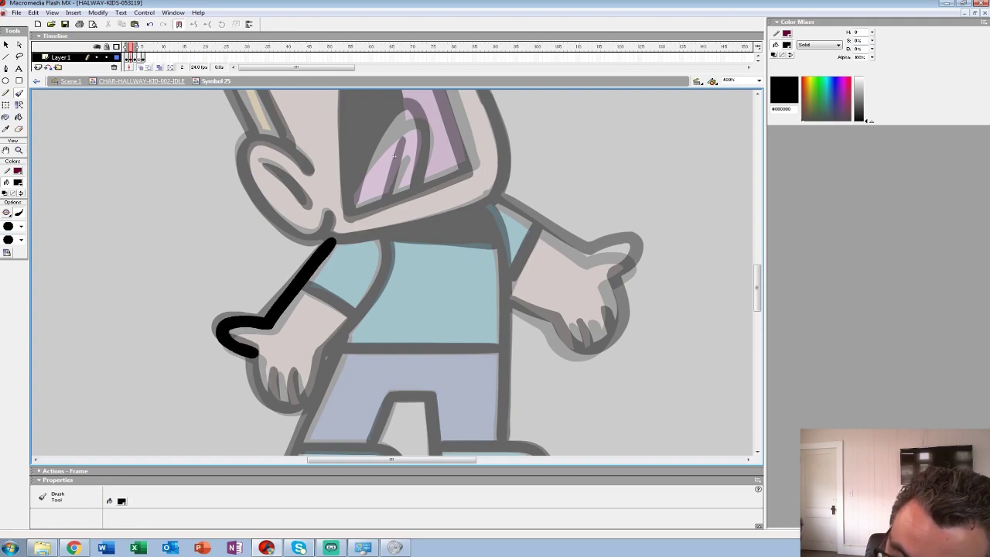
pyautogui.moveTo(387, 246)
pyautogui.mouseDown()
pyautogui.moveTo(371, 300)
pyautogui.moveTo(321, 355)
pyautogui.moveTo(317, 381)
pyautogui.mouseUp()
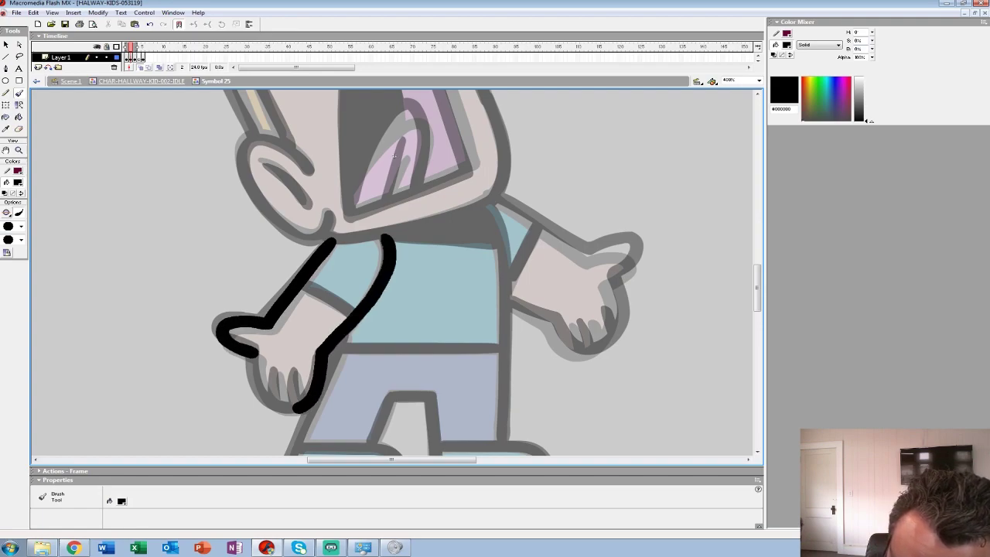
pyautogui.moveTo(267, 402)
pyautogui.mouseDown()
pyautogui.moveTo(251, 350)
pyautogui.moveTo(296, 396)
pyautogui.mouseUp()
pyautogui.moveTo(276, 366); pyautogui.dragTo(278, 398)
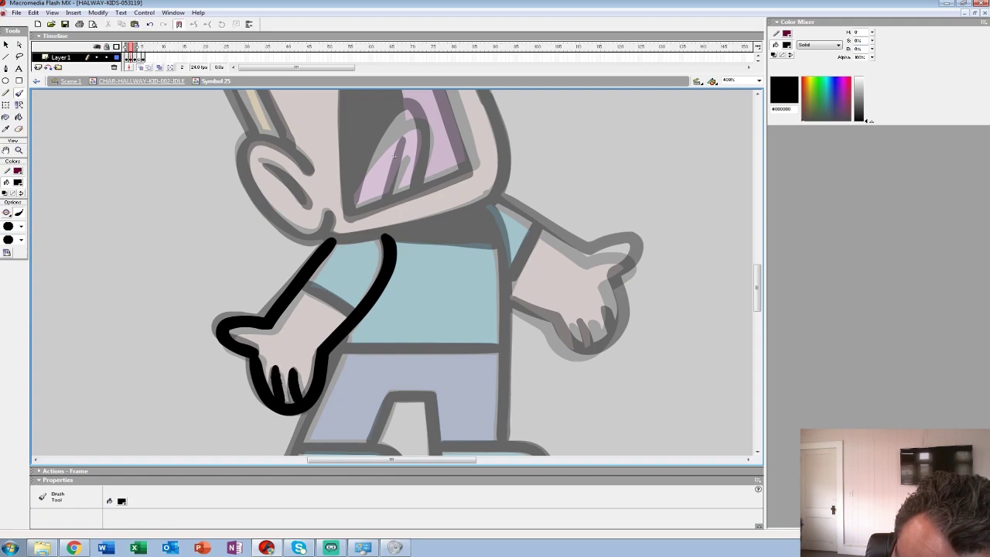
pyautogui.moveTo(305, 286)
pyautogui.mouseDown()
pyautogui.moveTo(353, 313)
pyautogui.moveTo(354, 345)
pyautogui.moveTo(430, 410)
pyautogui.moveTo(446, 378)
pyautogui.mouseUp()
# Ink the ear and the front outline of the head on frame 2
pyautogui.moveTo(407, 240)
pyautogui.mouseDown()
pyautogui.moveTo(376, 212)
pyautogui.moveTo(353, 206)
pyautogui.moveTo(339, 217)
pyautogui.moveTo(360, 275)
pyautogui.moveTo(412, 307)
pyautogui.mouseUp()
pyautogui.moveTo(489, 223)
pyautogui.mouseDown()
pyautogui.moveTo(393, 417)
pyautogui.moveTo(390, 400)
pyautogui.moveTo(404, 404)
pyautogui.mouseUp()
pyautogui.moveTo(349, 98)
pyautogui.mouseDown()
pyautogui.moveTo(413, 161)
pyautogui.moveTo(508, 374)
pyautogui.moveTo(489, 209)
pyautogui.moveTo(492, 270)
pyautogui.moveTo(471, 288)
pyautogui.moveTo(324, 320)
pyautogui.mouseUp()
pyautogui.moveTo(381, 238)
pyautogui.mouseDown()
pyautogui.moveTo(488, 401)
pyautogui.moveTo(547, 467)
pyautogui.mouseUp()
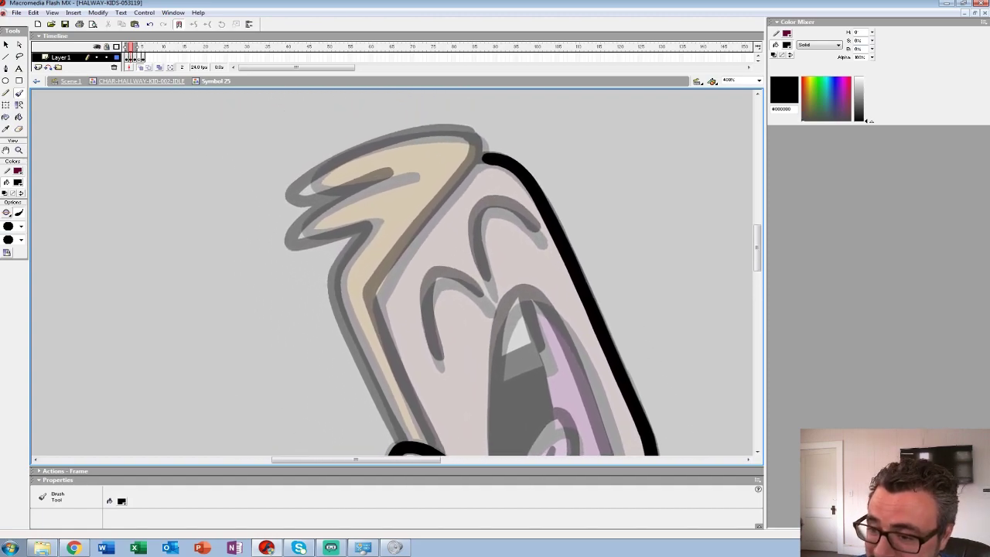
# Ink the hairline down to the ear on frame 2, redoing its first stroke
pyautogui.moveTo(477, 135)
pyautogui.mouseDown()
pyautogui.moveTo(464, 187)
pyautogui.moveTo(383, 283)
pyautogui.mouseUp()
pyautogui.hotkey('ctrl', 'z')
pyautogui.moveTo(474, 135)
pyautogui.mouseDown()
pyautogui.moveTo(476, 170)
pyautogui.moveTo(377, 297)
pyautogui.mouseUp()
pyautogui.moveTo(548, 454); pyautogui.dragTo(606, 328)
pyautogui.moveTo(436, 161); pyautogui.dragTo(498, 311)
pyautogui.moveTo(525, 325)
pyautogui.mouseDown()
pyautogui.moveTo(505, 328)
pyautogui.moveTo(448, 294)
pyautogui.mouseUp()
# Ink the open mouth on frame 2 with its outline, tooth, tongue and inner lines
pyautogui.moveTo(489, 147)
pyautogui.mouseDown()
pyautogui.moveTo(532, 137)
pyautogui.moveTo(559, 177)
pyautogui.moveTo(605, 311)
pyautogui.moveTo(482, 357)
pyautogui.mouseUp()
pyautogui.moveTo(498, 136)
pyautogui.mouseDown()
pyautogui.moveTo(481, 198)
pyautogui.moveTo(481, 360)
pyautogui.mouseUp()
pyautogui.moveTo(513, 135)
pyautogui.mouseDown()
pyautogui.moveTo(530, 188)
pyautogui.moveTo(487, 207)
pyautogui.mouseUp()
pyautogui.moveTo(489, 342)
pyautogui.mouseDown()
pyautogui.moveTo(516, 284)
pyautogui.moveTo(559, 258)
pyautogui.moveTo(545, 328)
pyautogui.mouseUp()
pyautogui.moveTo(540, 280); pyautogui.dragTo(531, 326)
pyautogui.moveTo(526, 198); pyautogui.dragTo(535, 253)
# Ink the two closed eyes and the hair tufts on frame 2
pyautogui.press('space')
pyautogui.moveTo(512, 224); pyautogui.dragTo(520, 296)
pyautogui.moveTo(479, 208)
pyautogui.mouseDown()
pyautogui.moveTo(459, 188)
pyautogui.moveTo(417, 207)
pyautogui.moveTo(432, 262)
pyautogui.mouseUp()
pyautogui.moveTo(538, 147)
pyautogui.mouseDown()
pyautogui.moveTo(503, 115)
pyautogui.moveTo(467, 147)
pyautogui.moveTo(484, 193)
pyautogui.moveTo(584, 297)
pyautogui.mouseUp()
pyautogui.press('space')
pyautogui.moveTo(589, 133)
pyautogui.mouseDown()
pyautogui.moveTo(537, 134)
pyautogui.moveTo(421, 197)
pyautogui.moveTo(528, 145)
pyautogui.mouseUp()
pyautogui.press('space')
pyautogui.moveTo(623, 122)
pyautogui.mouseDown()
pyautogui.moveTo(561, 147)
pyautogui.moveTo(523, 179)
pyautogui.moveTo(539, 187)
pyautogui.moveTo(595, 175)
pyautogui.moveTo(561, 200)
pyautogui.moveTo(562, 246)
pyautogui.moveTo(632, 388)
pyautogui.mouseUp()
pyautogui.moveTo(529, 147); pyautogui.dragTo(571, 134)
# Ink the front edge of the torso, the waistline, trouser legs and both shoes on frame 2
pyautogui.press('space')
pyautogui.moveTo(681, 418)
pyautogui.mouseDown()
pyautogui.moveTo(661, 420)
pyautogui.moveTo(412, 283)
pyautogui.moveTo(301, 92)
pyautogui.mouseUp()
pyautogui.moveTo(490, 139)
pyautogui.mouseDown()
pyautogui.moveTo(501, 369)
pyautogui.moveTo(621, 289)
pyautogui.mouseUp()
pyautogui.press('space')
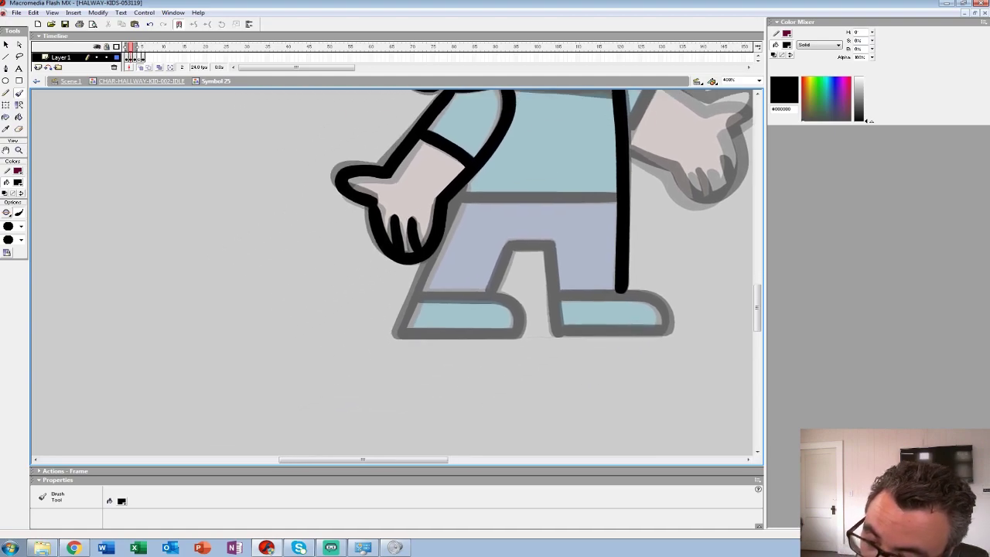
pyautogui.moveTo(464, 185)
pyautogui.mouseDown()
pyautogui.moveTo(396, 334)
pyautogui.moveTo(519, 332)
pyautogui.moveTo(514, 303)
pyautogui.moveTo(417, 294)
pyautogui.moveTo(537, 198)
pyautogui.moveTo(617, 198)
pyautogui.moveTo(470, 178)
pyautogui.mouseUp()
pyautogui.moveTo(402, 222)
pyautogui.mouseDown()
pyautogui.moveTo(407, 311)
pyautogui.moveTo(526, 310)
pyautogui.moveTo(513, 282)
pyautogui.moveTo(415, 273)
pyautogui.moveTo(364, 224)
pyautogui.moveTo(343, 270)
pyautogui.moveTo(336, 371)
pyautogui.moveTo(251, 401)
pyautogui.mouseUp()
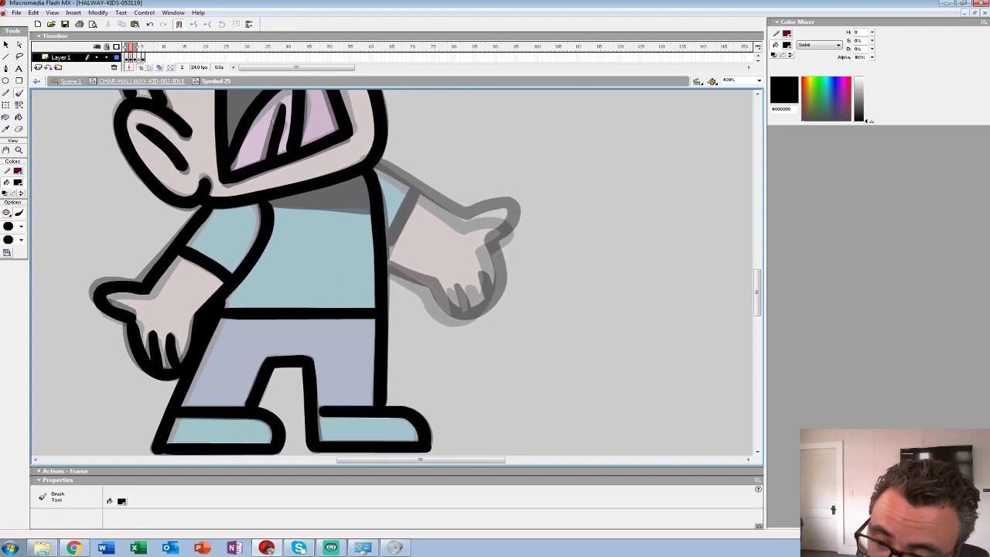
# Ink the collar line and the other outstretched arm with its cuff and fingers on frame 2
pyautogui.moveTo(357, 206); pyautogui.dragTo(269, 201)
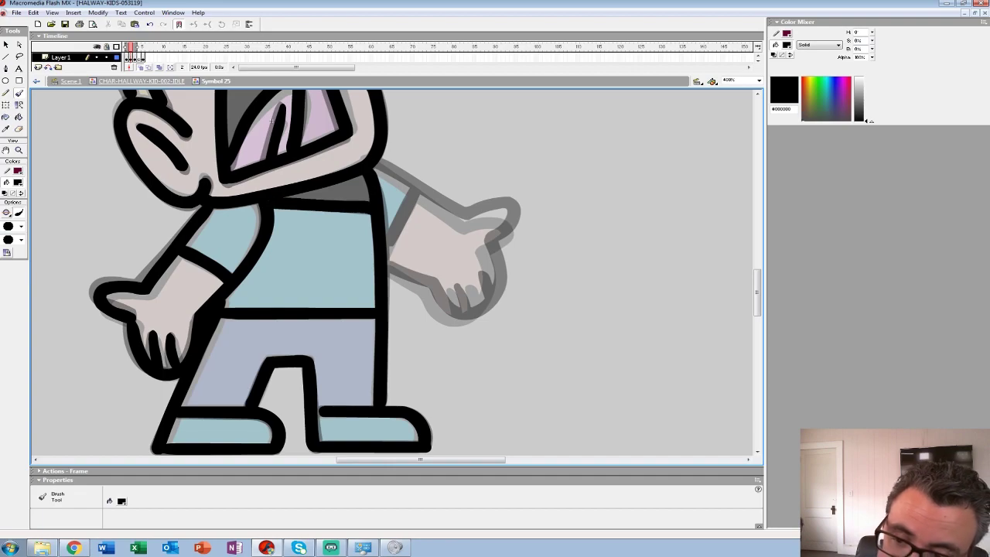
pyautogui.hscroll(3, 394, 271)
pyautogui.moveTo(388, 215)
pyautogui.mouseDown()
pyautogui.moveTo(422, 203)
pyautogui.moveTo(406, 245)
pyautogui.moveTo(417, 298)
pyautogui.moveTo(356, 306)
pyautogui.moveTo(312, 264)
pyautogui.mouseUp()
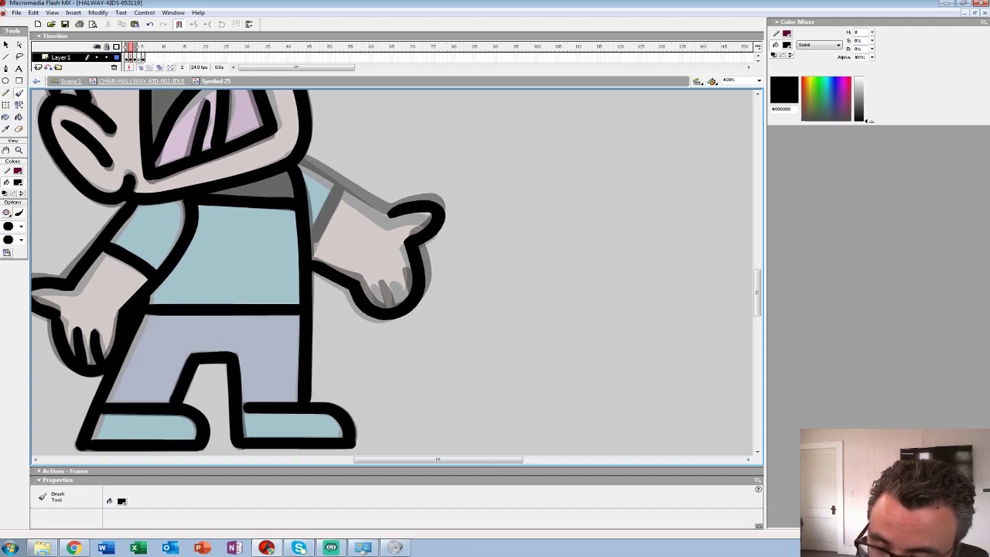
pyautogui.moveTo(385, 217); pyautogui.dragTo(303, 161)
pyautogui.moveTo(338, 191)
pyautogui.mouseDown()
pyautogui.moveTo(316, 247)
pyautogui.moveTo(427, 329)
pyautogui.mouseUp()
pyautogui.moveTo(298, 198); pyautogui.dragTo(325, 259)
# Fill the neck shadow and mouth interior on frame 2 with black and play back the animation
pyautogui.press('k')
pyautogui.click(395, 328)
pyautogui.click(304, 205)
pyautogui.press('z')
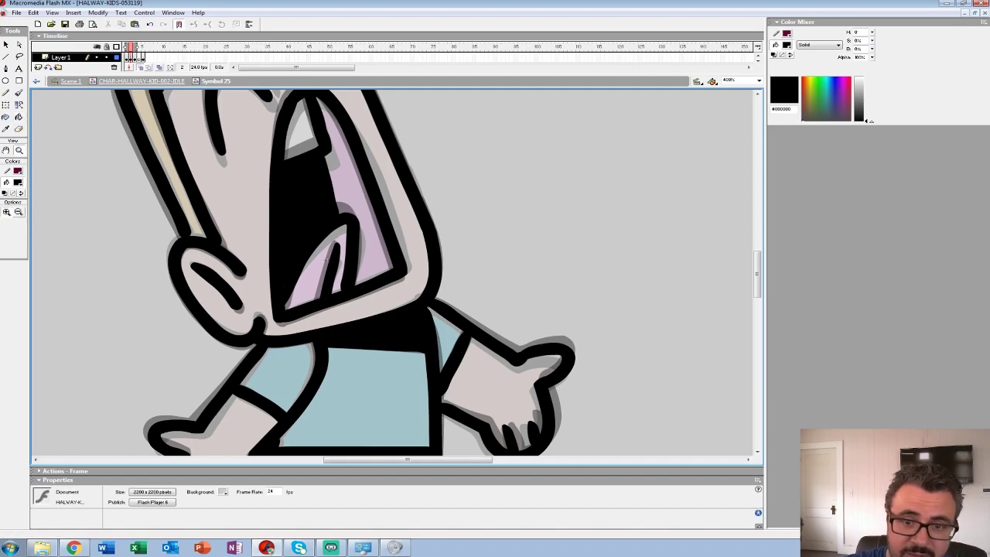
pyautogui.keyDown('alt'); pyautogui.click(351, 257); pyautogui.keyUp('alt')
pyautogui.keyDown('alt'); pyautogui.click(352, 257); pyautogui.keyUp('alt')
pyautogui.keyDown('alt'); pyautogui.click(352, 257); pyautogui.keyUp('alt')
pyautogui.press('Return')
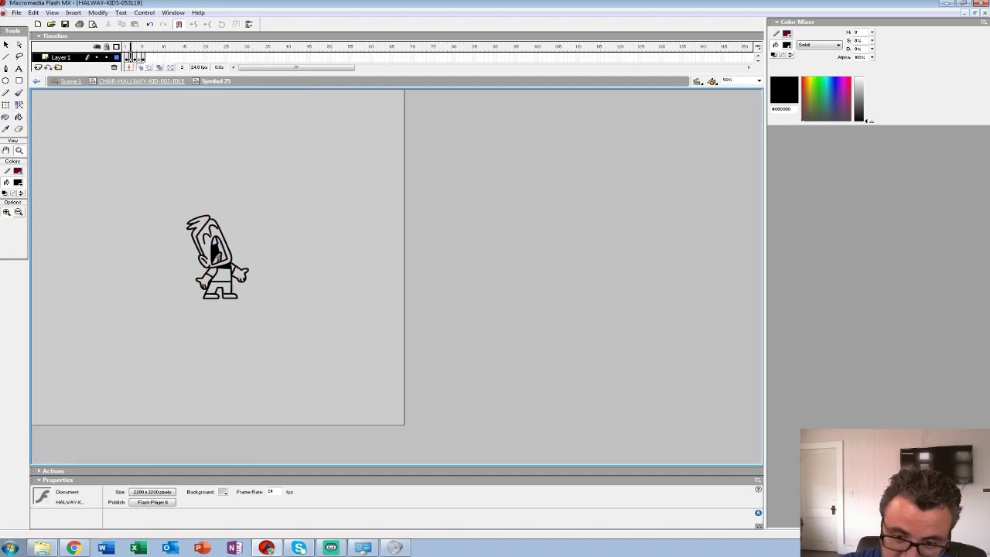
# Ink the mouth outline and the tongue with its centre line on frame 4, redoing the tongue stroke
pyautogui.click(139, 58)
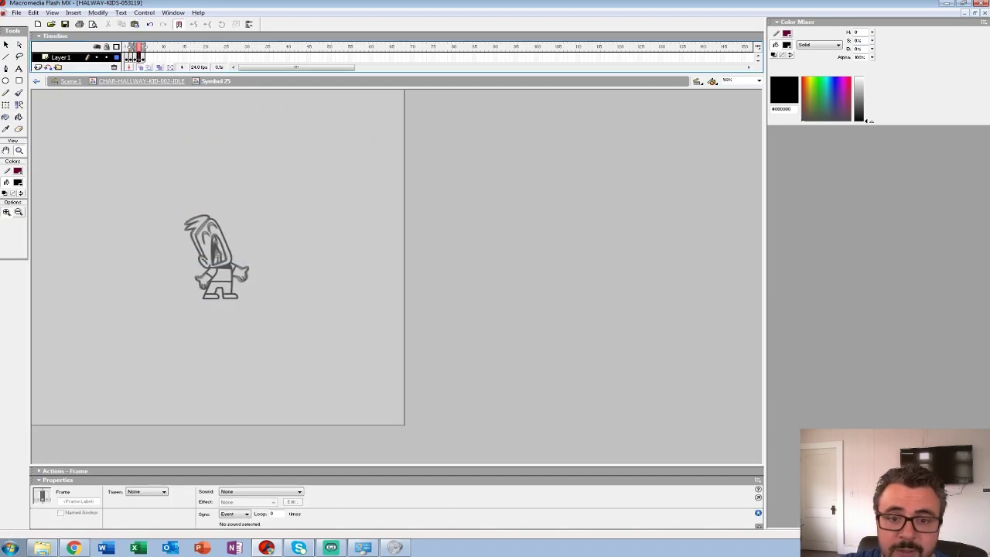
pyautogui.moveTo(131, 47); pyautogui.dragTo(135, 47)
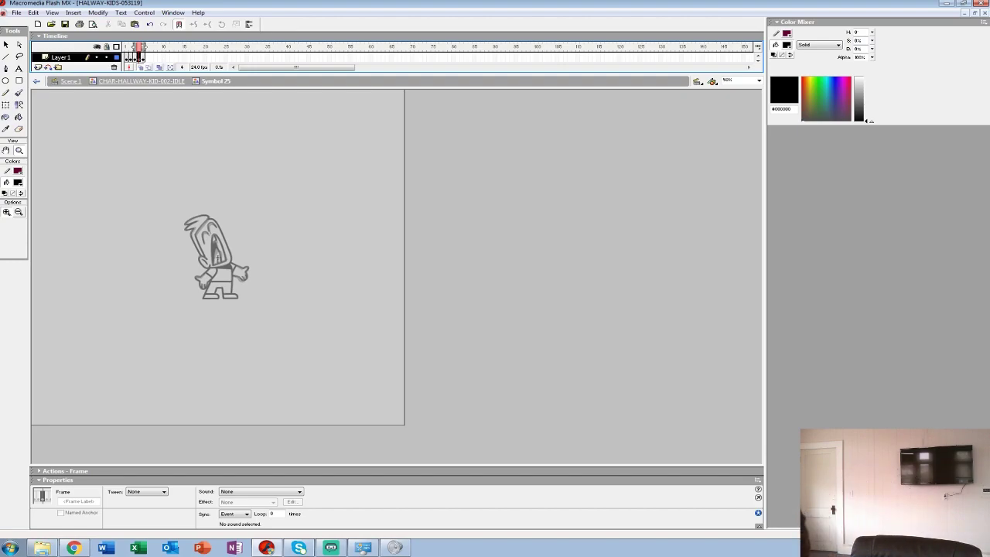
pyautogui.click(224, 257)
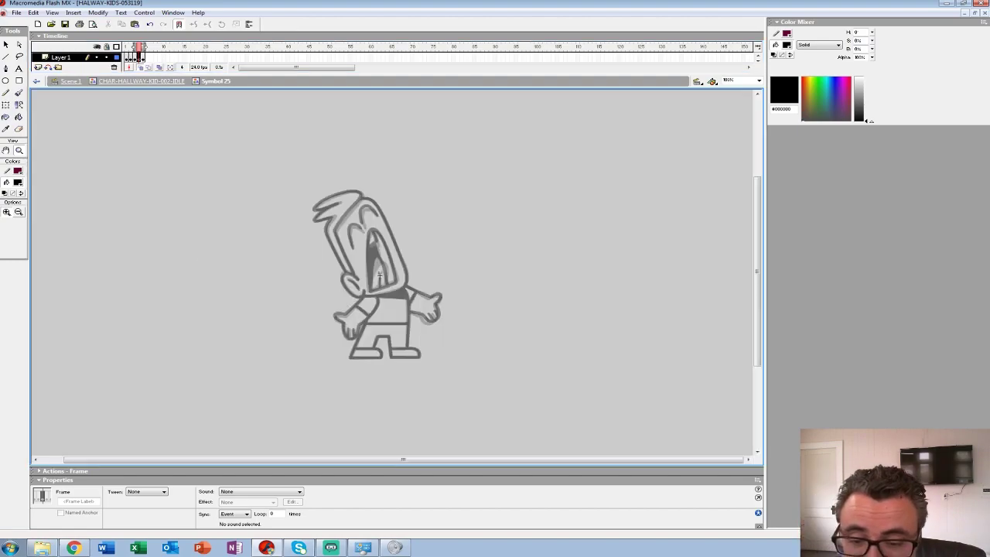
pyautogui.click(379, 274)
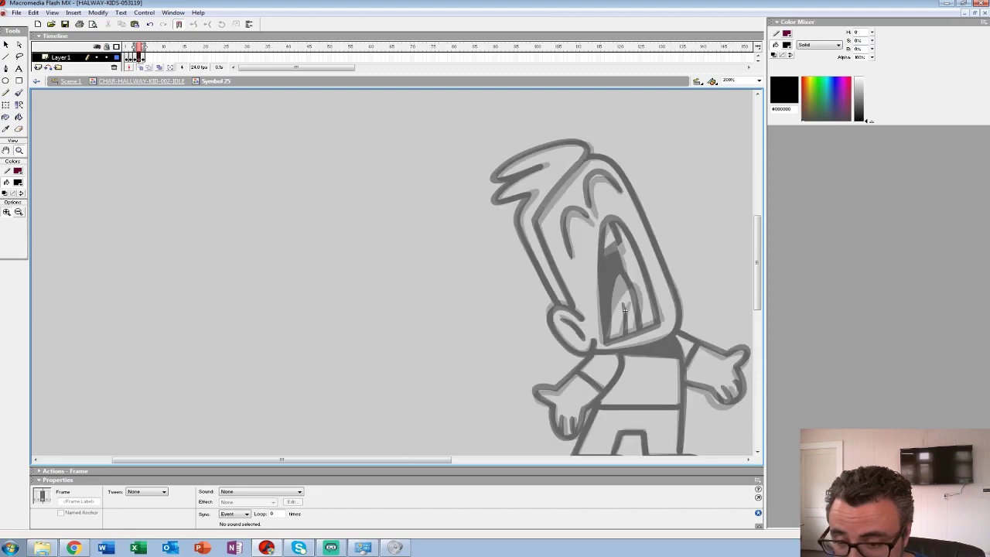
pyautogui.click(516, 301)
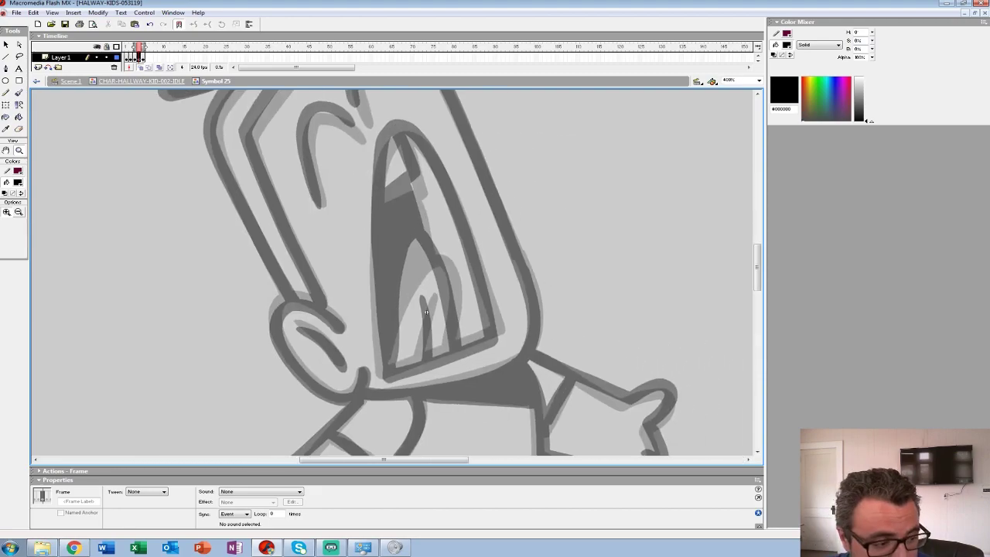
pyautogui.moveTo(426, 312); pyautogui.dragTo(451, 334)
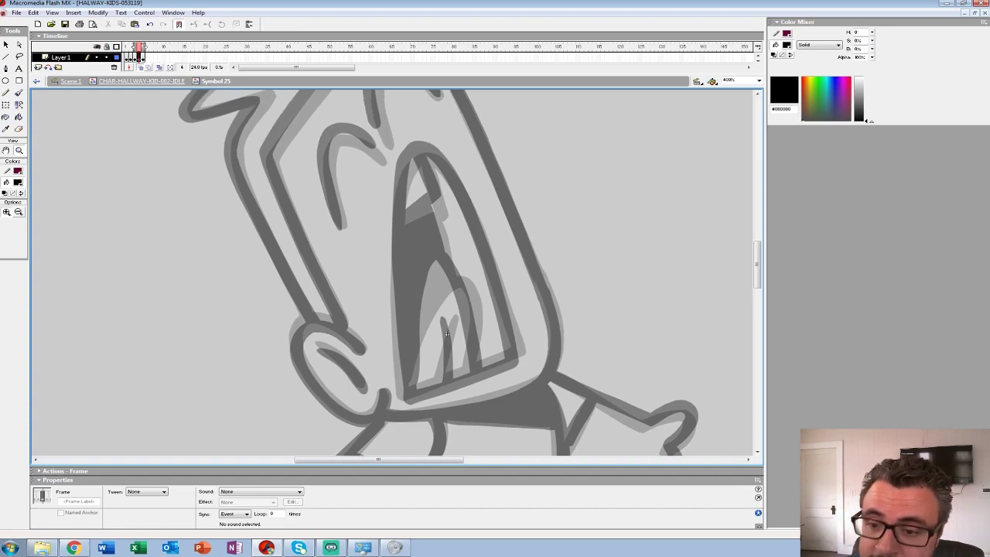
pyautogui.press('b')
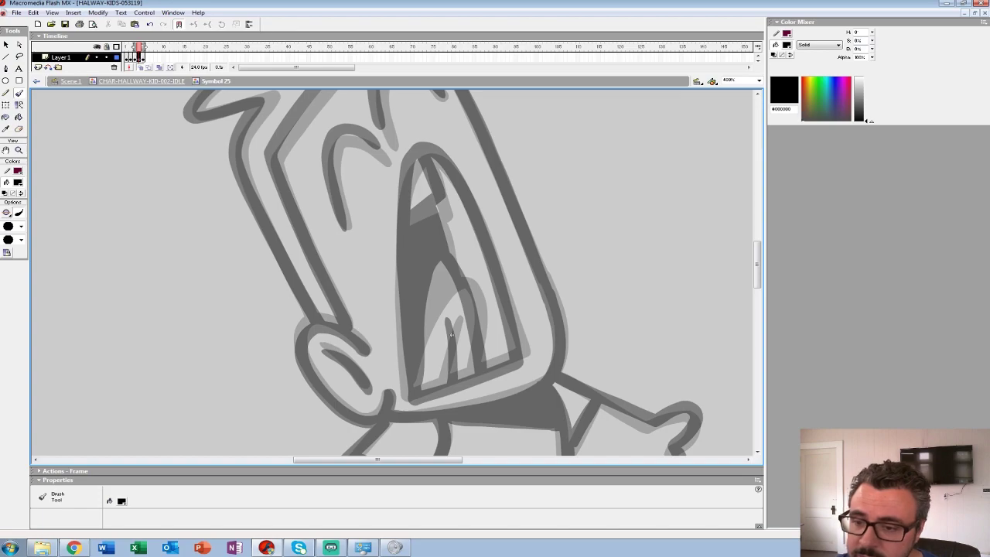
pyautogui.moveTo(444, 159)
pyautogui.mouseDown()
pyautogui.moveTo(478, 220)
pyautogui.moveTo(521, 361)
pyautogui.moveTo(410, 398)
pyautogui.mouseUp()
pyautogui.moveTo(407, 175)
pyautogui.mouseDown()
pyautogui.moveTo(397, 341)
pyautogui.moveTo(408, 398)
pyautogui.moveTo(447, 271)
pyautogui.moveTo(481, 352)
pyautogui.mouseUp()
pyautogui.hotkey('ctrl', 'z')
pyautogui.moveTo(417, 382)
pyautogui.mouseDown()
pyautogui.moveTo(442, 270)
pyautogui.moveTo(481, 324)
pyautogui.moveTo(478, 363)
pyautogui.mouseUp()
pyautogui.moveTo(456, 315); pyautogui.dragTo(451, 369)
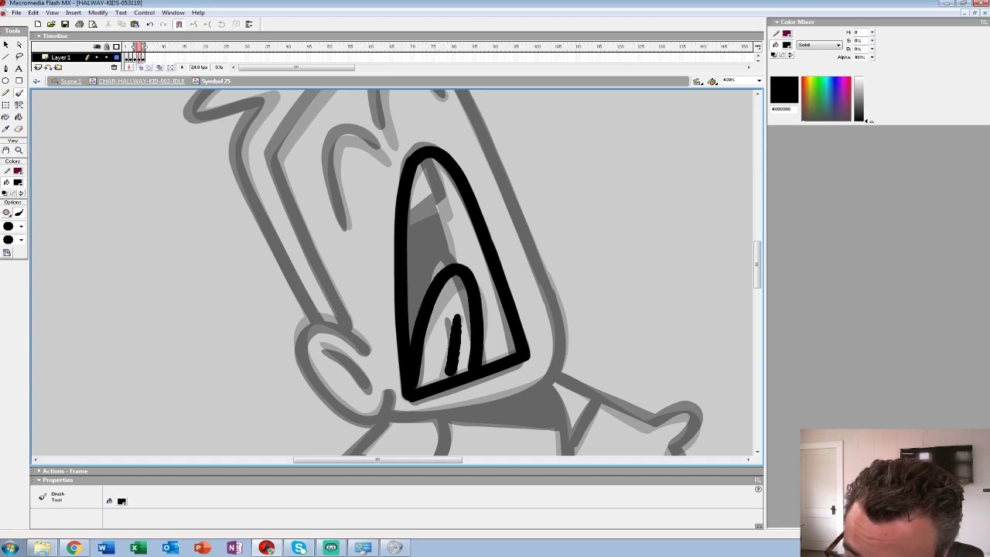
# Ink the tooth, the inner mouth line and both closed eyes on frame 4, redoing the first inner stroke
pyautogui.moveTo(430, 168)
pyautogui.mouseDown()
pyautogui.moveTo(434, 211)
pyautogui.moveTo(410, 222)
pyautogui.moveTo(438, 199)
pyautogui.moveTo(408, 221)
pyautogui.moveTo(451, 267)
pyautogui.mouseUp()
pyautogui.hotkey('ctrl', 'z')
pyautogui.moveTo(451, 334)
pyautogui.mouseDown()
pyautogui.moveTo(488, 306)
pyautogui.moveTo(580, 341)
pyautogui.mouseUp()
pyautogui.moveTo(510, 161)
pyautogui.mouseDown()
pyautogui.moveTo(463, 143)
pyautogui.moveTo(460, 201)
pyautogui.moveTo(472, 234)
pyautogui.mouseUp()
pyautogui.moveTo(577, 340); pyautogui.dragTo(542, 430)
pyautogui.moveTo(535, 191)
pyautogui.mouseDown()
pyautogui.moveTo(517, 172)
pyautogui.moveTo(468, 164)
pyautogui.moveTo(481, 232)
pyautogui.mouseUp()
pyautogui.moveTo(544, 430); pyautogui.dragTo(544, 363)
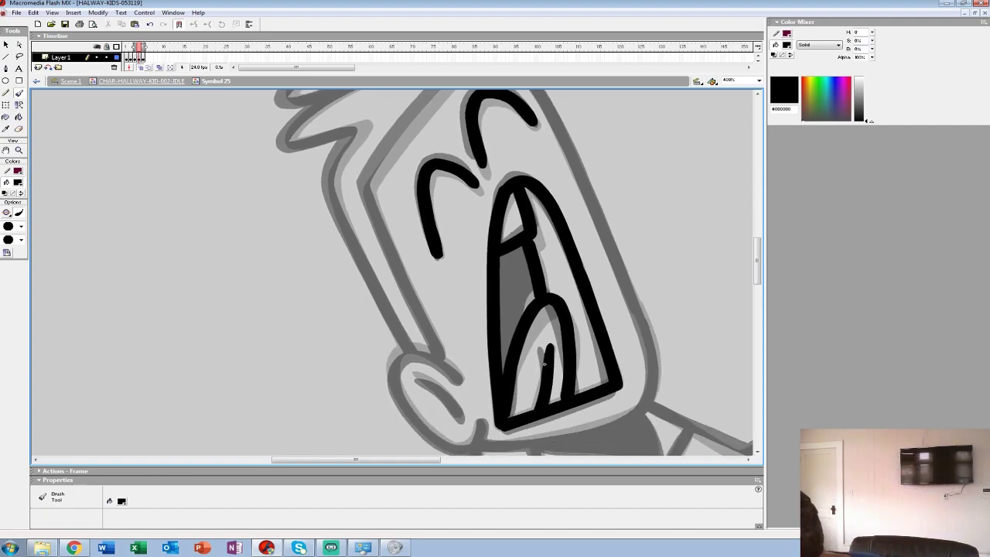
# Ink the ear, hairline, back of the head and front head outline on frame 4
pyautogui.moveTo(543, 363); pyautogui.dragTo(558, 236)
pyautogui.moveTo(469, 248)
pyautogui.mouseDown()
pyautogui.moveTo(422, 224)
pyautogui.moveTo(445, 311)
pyautogui.moveTo(483, 323)
pyautogui.moveTo(496, 295)
pyautogui.mouseUp()
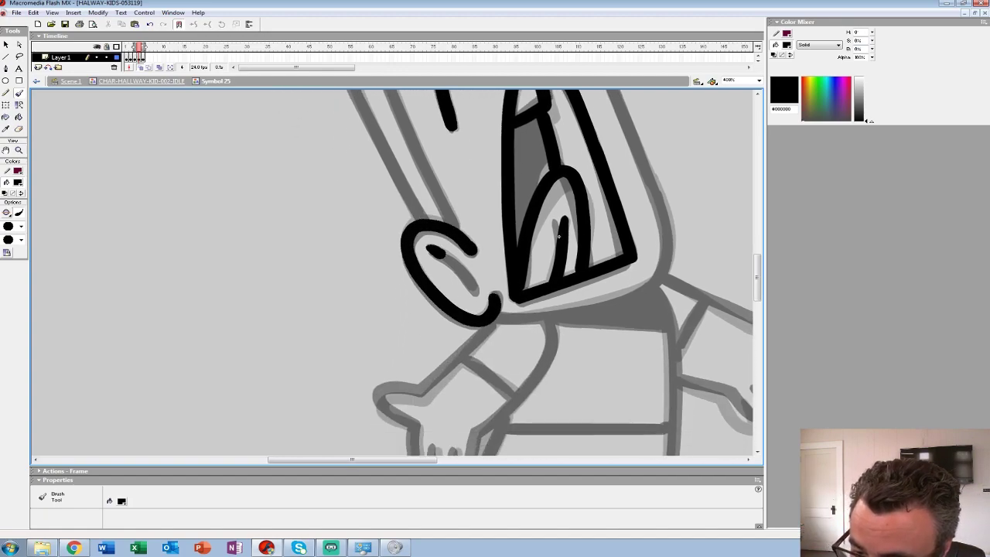
pyautogui.moveTo(558, 235); pyautogui.dragTo(593, 436)
pyautogui.moveTo(520, 102)
pyautogui.mouseDown()
pyautogui.moveTo(410, 259)
pyautogui.moveTo(467, 398)
pyautogui.moveTo(492, 427)
pyautogui.mouseUp()
pyautogui.moveTo(411, 199)
pyautogui.mouseDown()
pyautogui.moveTo(376, 255)
pyautogui.moveTo(424, 374)
pyautogui.moveTo(461, 415)
pyautogui.mouseUp()
pyautogui.moveTo(592, 435); pyautogui.dragTo(440, 411)
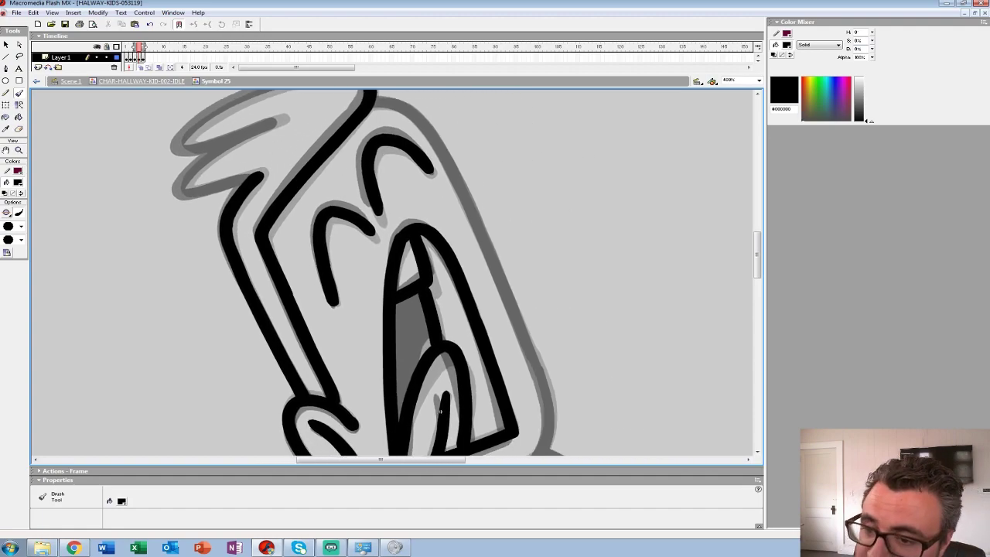
pyautogui.moveTo(373, 96)
pyautogui.mouseDown()
pyautogui.moveTo(414, 116)
pyautogui.moveTo(456, 179)
pyautogui.moveTo(539, 376)
pyautogui.mouseUp()
# Ink the arm below the ear on frame 4, with its hand, fingers and sleeve cuff
pyautogui.moveTo(440, 411); pyautogui.dragTo(407, 219)
pyautogui.moveTo(504, 185)
pyautogui.mouseDown()
pyautogui.moveTo(514, 205)
pyautogui.moveTo(498, 270)
pyautogui.moveTo(344, 305)
pyautogui.moveTo(515, 180)
pyautogui.moveTo(445, 241)
pyautogui.moveTo(396, 261)
pyautogui.moveTo(435, 277)
pyautogui.mouseUp()
pyautogui.moveTo(570, 185)
pyautogui.mouseDown()
pyautogui.moveTo(469, 341)
pyautogui.moveTo(434, 325)
pyautogui.mouseUp()
pyautogui.moveTo(471, 302)
pyautogui.mouseDown()
pyautogui.moveTo(472, 332)
pyautogui.moveTo(454, 333)
pyautogui.mouseUp()
pyautogui.moveTo(574, 91); pyautogui.dragTo(522, 104)
pyautogui.moveTo(474, 260); pyautogui.dragTo(432, 229)
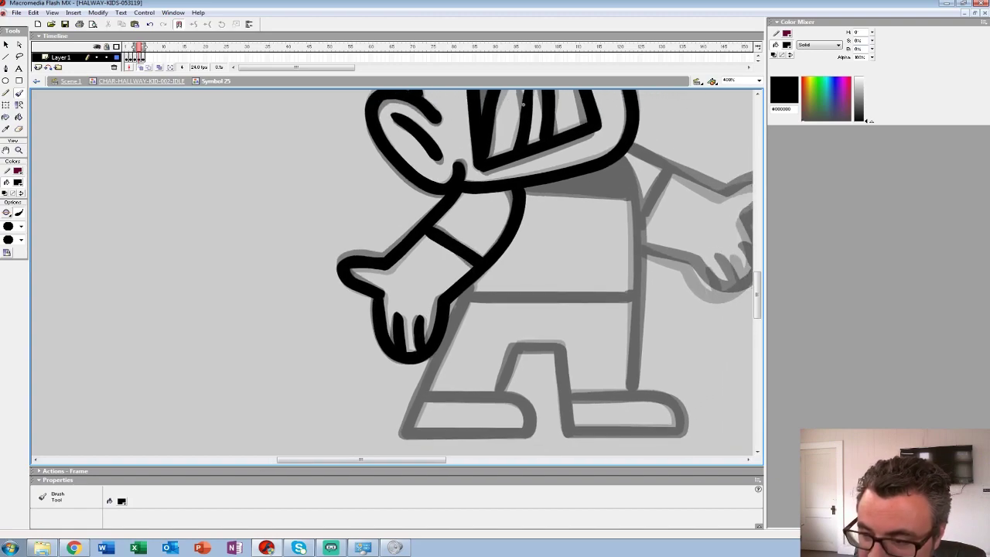
# Ink the front edge of the torso, the waistline, trouser legs and both shoes on frame 4
pyautogui.moveTo(588, 232); pyautogui.dragTo(446, 187)
pyautogui.moveTo(474, 112)
pyautogui.mouseDown()
pyautogui.moveTo(495, 184)
pyautogui.moveTo(488, 342)
pyautogui.moveTo(597, 314)
pyautogui.mouseUp()
pyautogui.moveTo(443, 208)
pyautogui.mouseDown()
pyautogui.moveTo(373, 358)
pyautogui.moveTo(497, 360)
pyautogui.moveTo(494, 331)
pyautogui.moveTo(395, 323)
pyautogui.mouseUp()
pyautogui.moveTo(510, 332); pyautogui.dragTo(391, 317)
pyautogui.moveTo(401, 255)
pyautogui.mouseDown()
pyautogui.moveTo(416, 348)
pyautogui.moveTo(527, 342)
pyautogui.moveTo(520, 315)
pyautogui.moveTo(423, 304)
pyautogui.moveTo(370, 257)
pyautogui.moveTo(345, 303)
pyautogui.mouseUp()
pyautogui.moveTo(479, 207); pyautogui.dragTo(320, 207)
pyautogui.moveTo(351, 170); pyautogui.dragTo(356, 275)
# Ink the collar line on frame 4 and brush the neck shadow above it black
pyautogui.moveTo(477, 209); pyautogui.dragTo(376, 209)
pyautogui.scroll(1, 376, 209)
pyautogui.moveTo(456, 202); pyautogui.dragTo(454, 210)
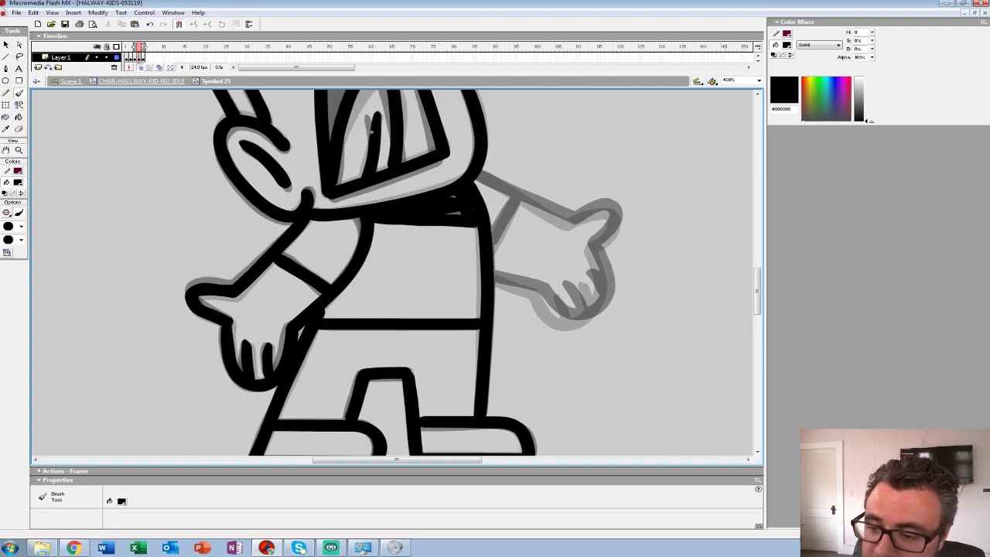
# Ink the other outstretched arm on frame 4 with its hand and fingers
pyautogui.moveTo(572, 217)
pyautogui.mouseDown()
pyautogui.moveTo(504, 253)
pyautogui.moveTo(472, 240)
pyautogui.moveTo(503, 229)
pyautogui.moveTo(491, 269)
pyautogui.moveTo(504, 322)
pyautogui.moveTo(469, 344)
pyautogui.moveTo(437, 313)
pyautogui.moveTo(394, 302)
pyautogui.mouseUp()
pyautogui.moveTo(467, 325); pyautogui.dragTo(473, 333)
pyautogui.moveTo(485, 300); pyautogui.dragTo(516, 355)
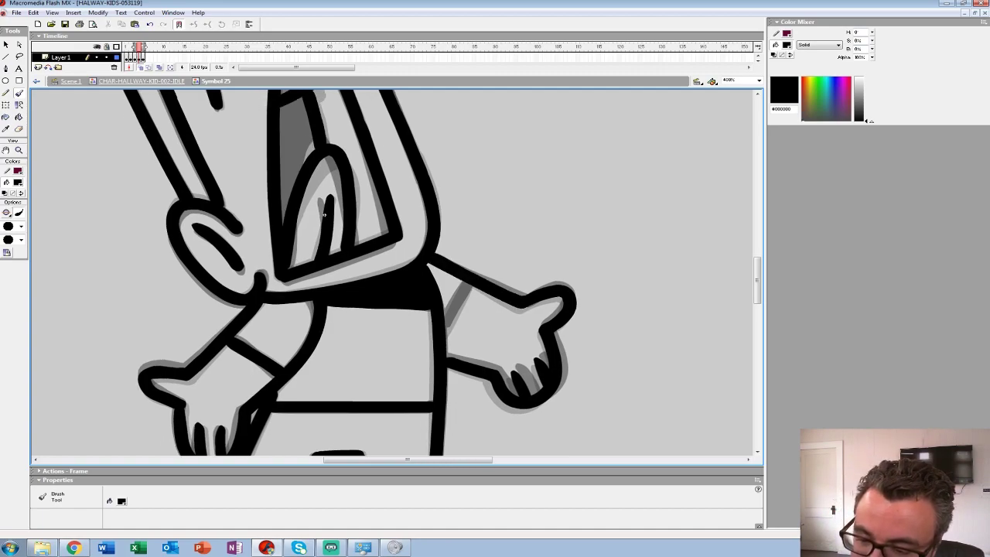
# Ink the hair tufts on top of the head on frame 4
pyautogui.moveTo(324, 215); pyautogui.dragTo(623, 487)
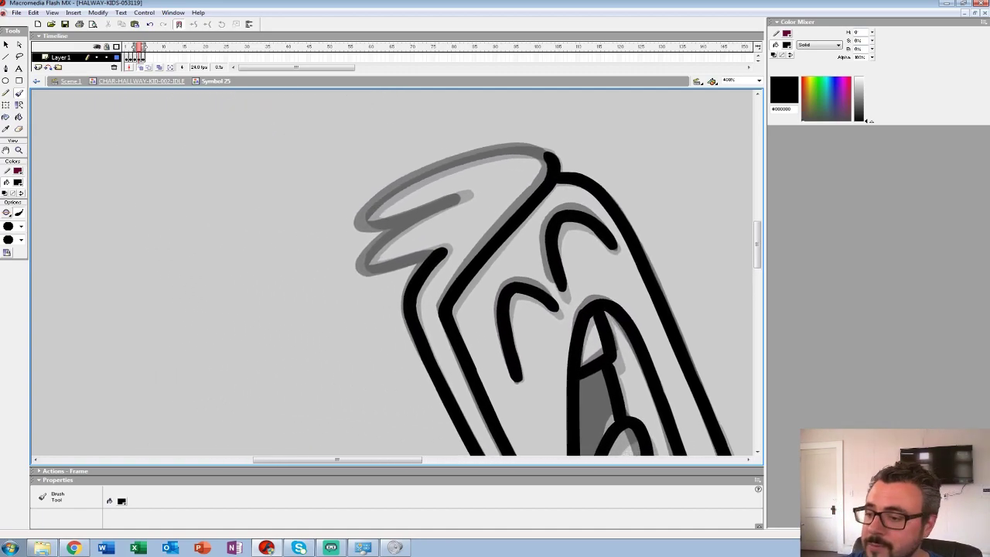
pyautogui.moveTo(550, 153)
pyautogui.mouseDown()
pyautogui.moveTo(504, 149)
pyautogui.moveTo(414, 181)
pyautogui.moveTo(368, 213)
pyautogui.moveTo(433, 206)
pyautogui.moveTo(367, 255)
pyautogui.moveTo(438, 252)
pyautogui.mouseUp()
pyautogui.moveTo(366, 222)
pyautogui.mouseDown()
pyautogui.moveTo(406, 216)
pyautogui.moveTo(390, 225)
pyautogui.mouseUp()
pyautogui.press('z')
pyautogui.keyDown('alt'); pyautogui.click(462, 250); pyautogui.keyUp('alt')
pyautogui.keyDown('alt'); pyautogui.click(462, 250); pyautogui.keyUp('alt')
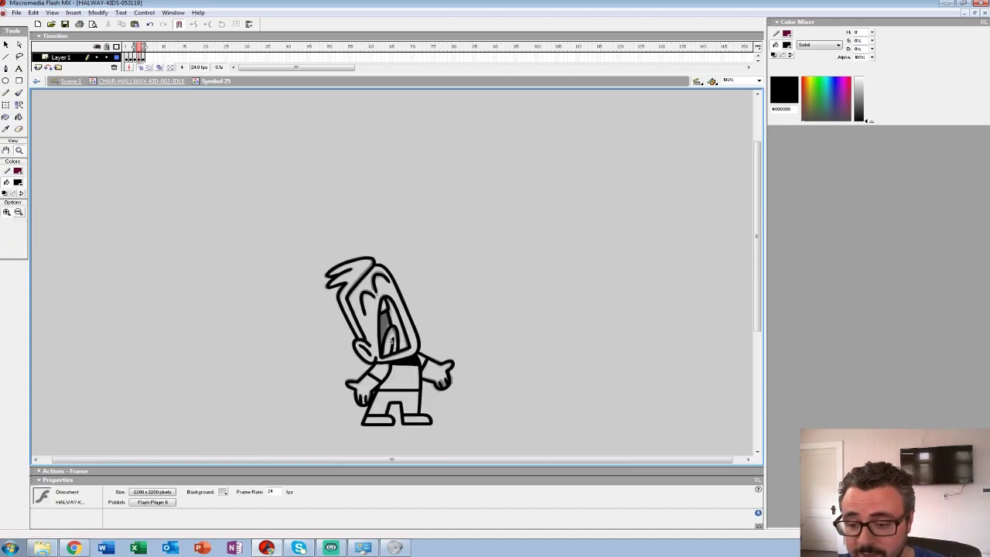
# Fill the mouth interior black and the tongue light pink (#FF99FF) on frames 2 to 5
pyautogui.moveTo(392, 341); pyautogui.dragTo(393, 266)
pyautogui.press('k')
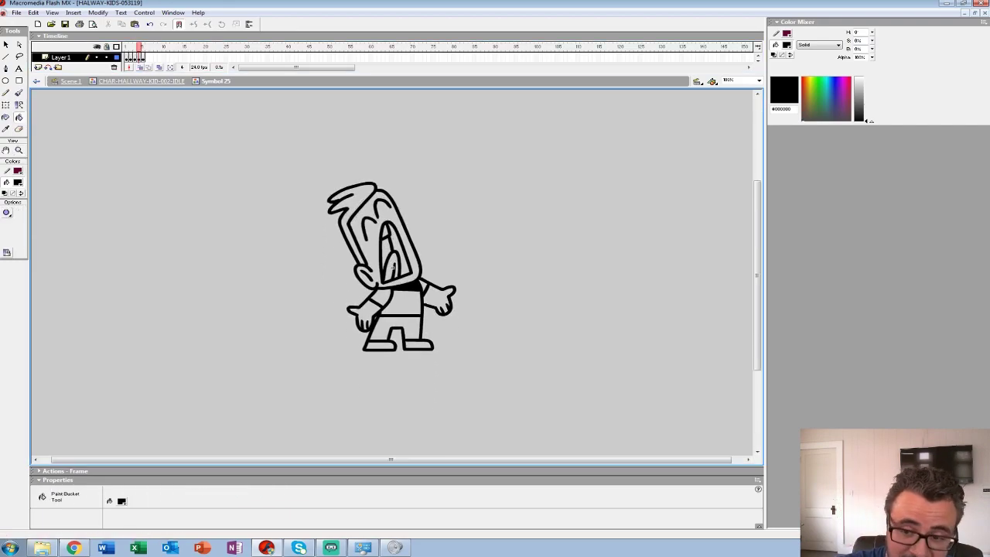
pyautogui.press(',')
pyautogui.press(',')
pyautogui.press(',')
pyautogui.press('Escape')
pyautogui.click(18, 183)
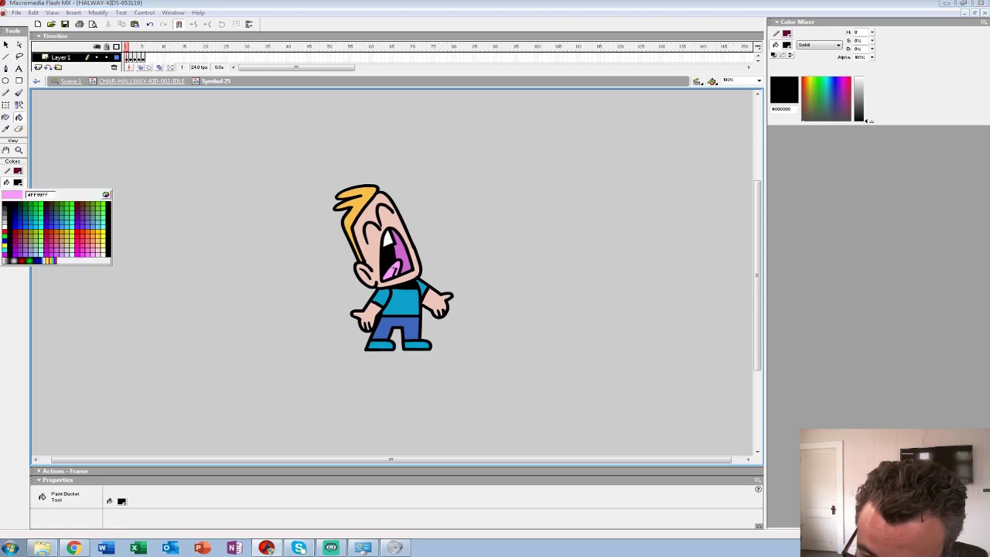
pyautogui.click(392, 268)
pyautogui.press('.')
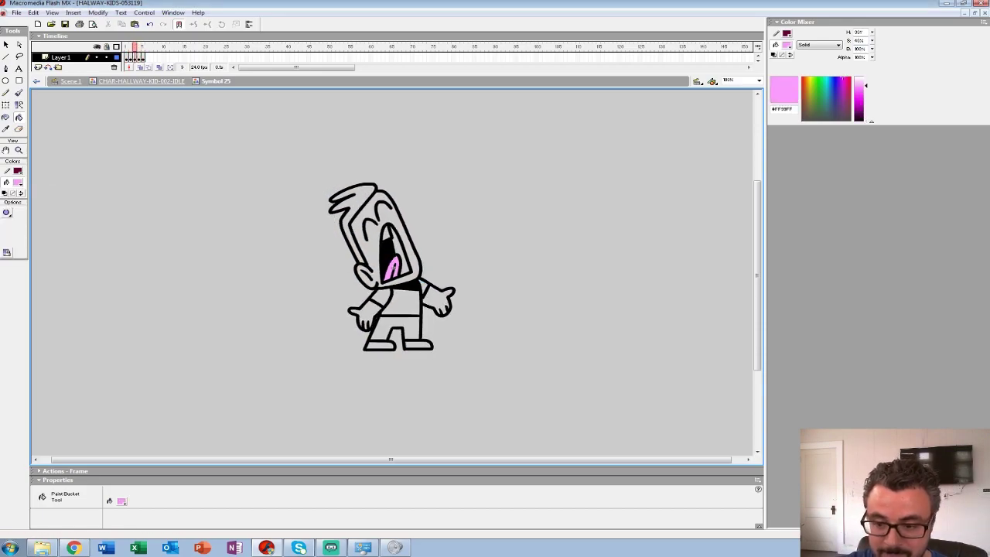
# Fill the inner cheek of the open mouth with purple #CC66CC on frames 2 to 5
pyautogui.click(17, 181)
pyautogui.click(402, 257)
pyautogui.press('.')
pyautogui.press('.')
pyautogui.click(402, 257)
pyautogui.press('.')
pyautogui.click(402, 256)
pyautogui.press('.')
pyautogui.click(402, 257)
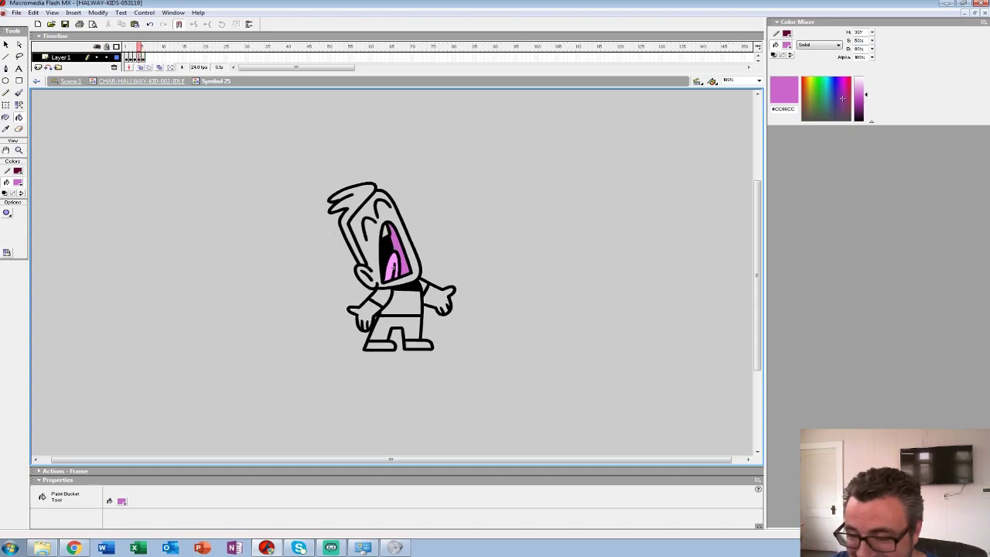
# Fill the face, ear, arms and hands on frames 2 to 5 with the skin tone sampled from frame 1
pyautogui.click(18, 182)
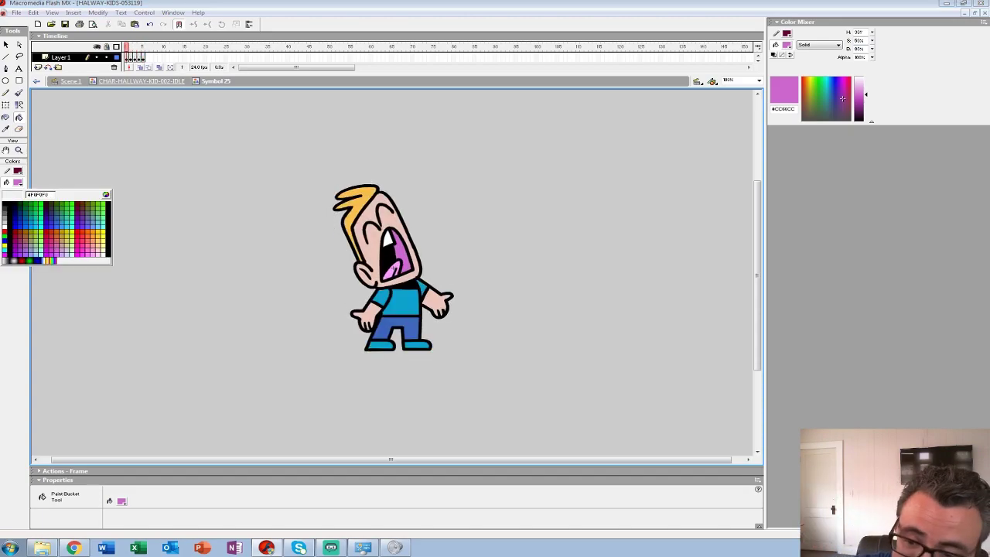
pyautogui.click(371, 251)
pyautogui.press('.')
pyautogui.click(371, 251)
pyautogui.click(368, 315)
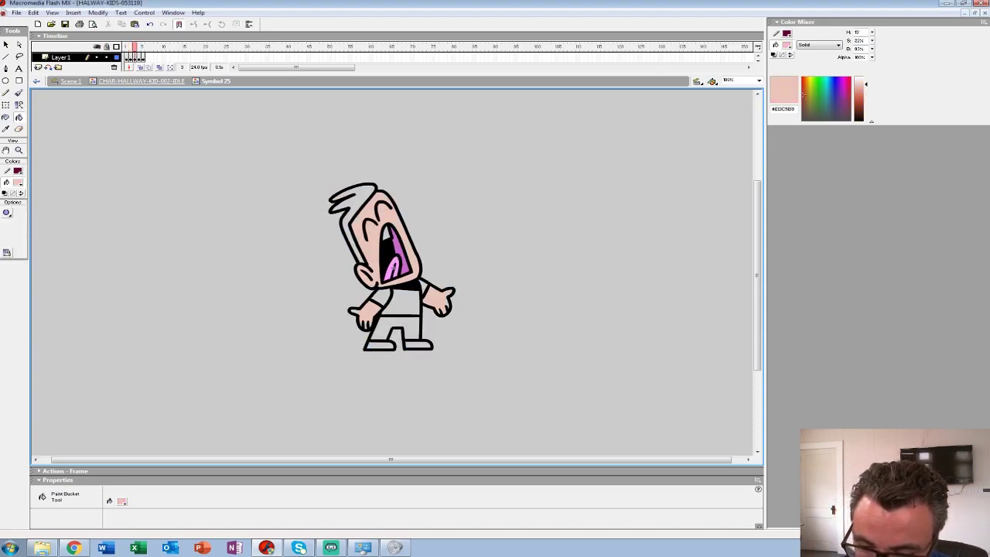
pyautogui.press('.')
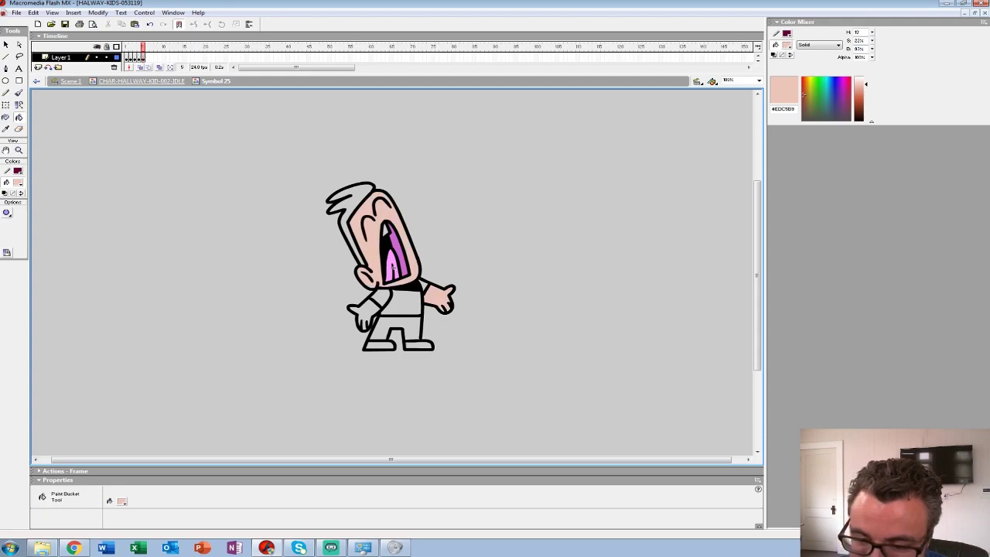
# Fill the upper teeth with white sampled from frame 1 on frames 2 to 5
pyautogui.press(',')
pyautogui.press(',')
pyautogui.press(',')
pyautogui.press(',')
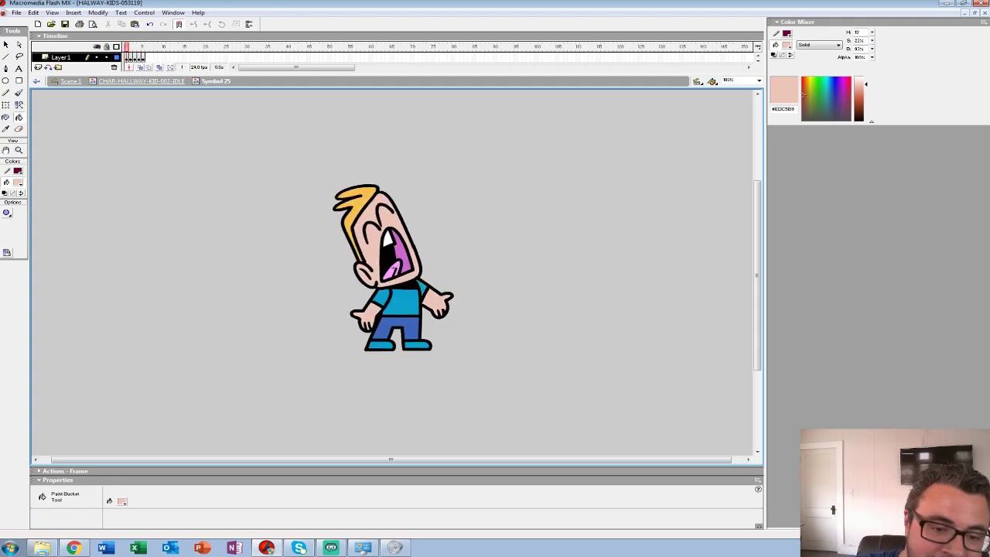
pyautogui.click(18, 182)
pyautogui.click(388, 238)
pyautogui.press('.')
pyautogui.click(388, 235)
pyautogui.press('.')
pyautogui.click(387, 234)
pyautogui.press('.')
pyautogui.click(387, 233)
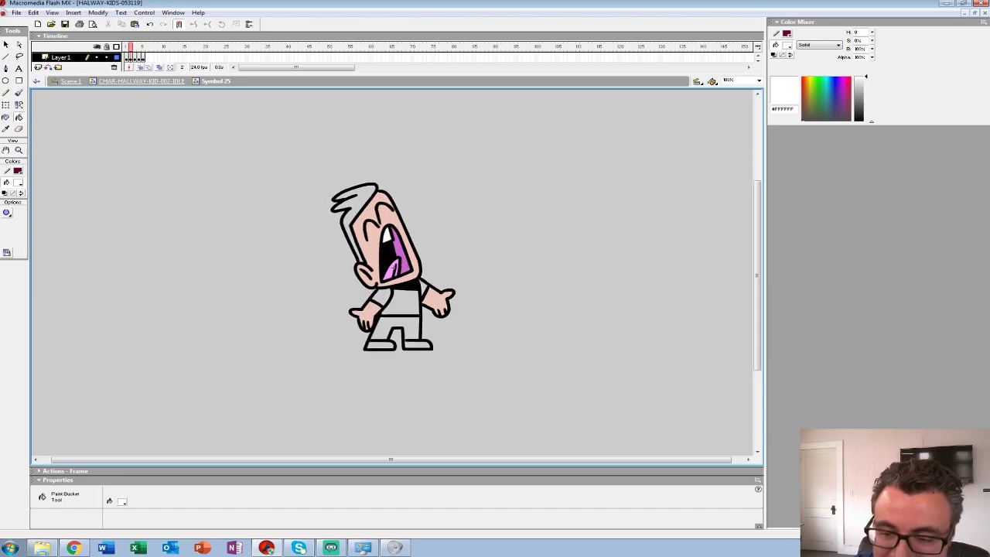
# Fill the shirt, sleeves and shoes on frames 2 to 5 with the blue #05A3CA sampled from frame 1
pyautogui.press(',')
pyautogui.click(17, 183)
pyautogui.click(400, 301)
pyautogui.press('.')
pyautogui.click(401, 302)
pyautogui.click(382, 297)
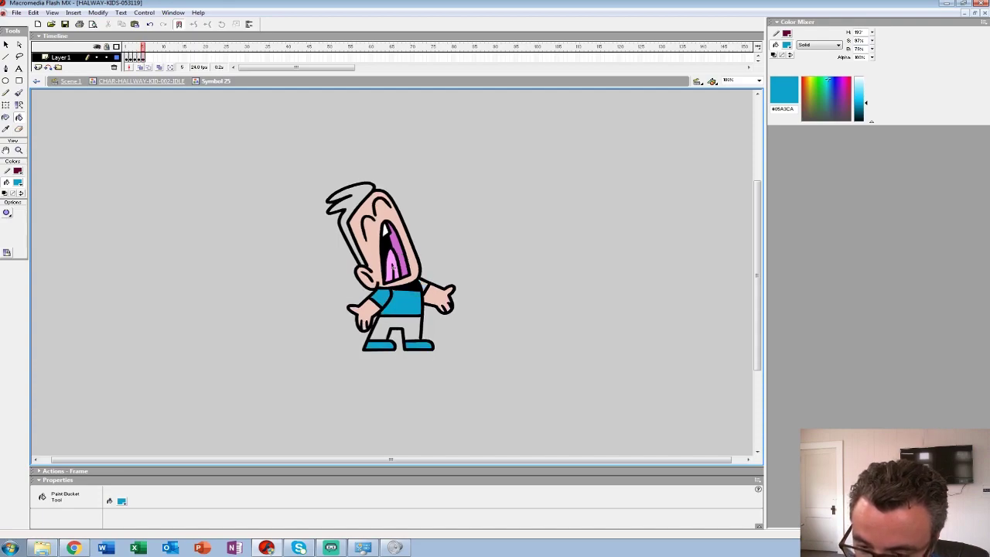
# Fill the hair on frames 2 to 5 with the orange-yellow sampled from frame 1
pyautogui.click(18, 182)
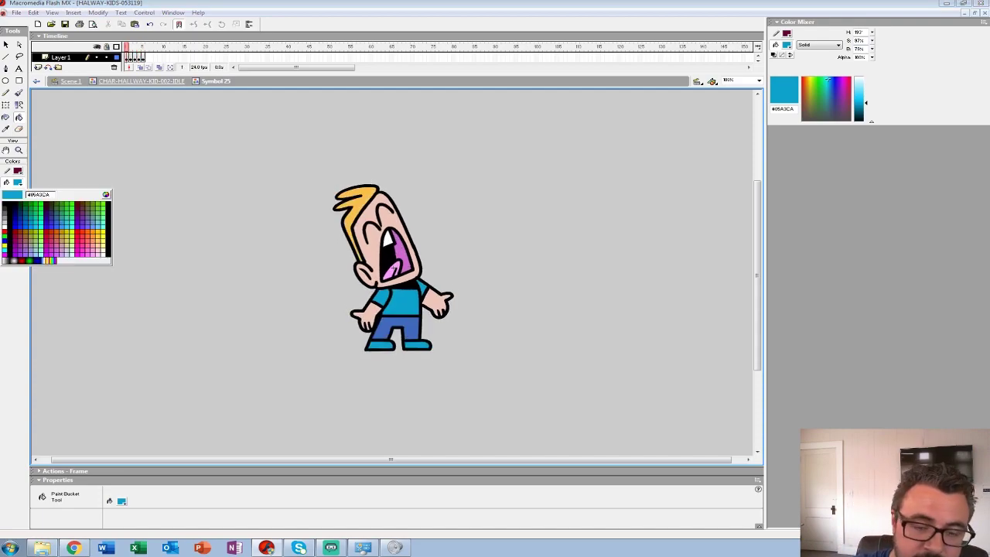
pyautogui.click(360, 202)
pyautogui.press('.')
pyautogui.press('.')
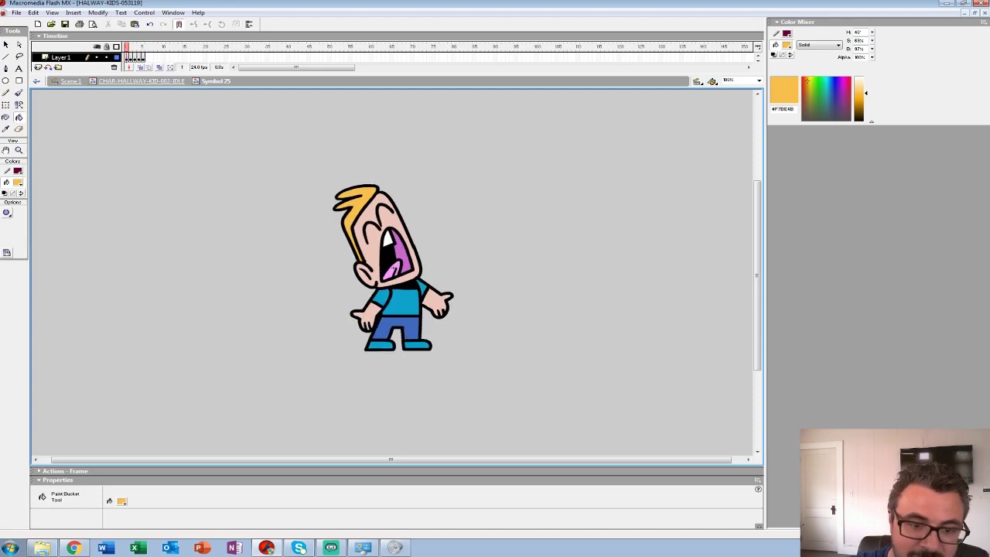
# Fill the trousers on frames 2 to 5 with the darker blue sampled from frame 1
pyautogui.click(18, 181)
pyautogui.click(400, 323)
pyautogui.press('.')
pyautogui.click(399, 323)
pyautogui.press('.')
pyautogui.click(399, 322)
pyautogui.press('.')
pyautogui.click(400, 322)
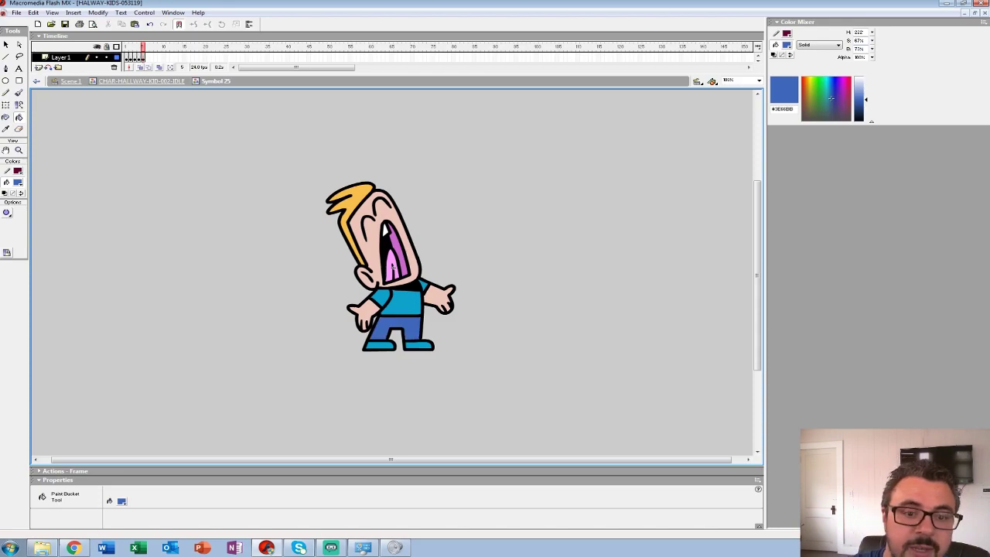
# Add a new layer above the coloured drawings and play through the wail frames from frame 1
pyautogui.click(143, 48)
pyautogui.click(38, 67)
pyautogui.click(126, 47)
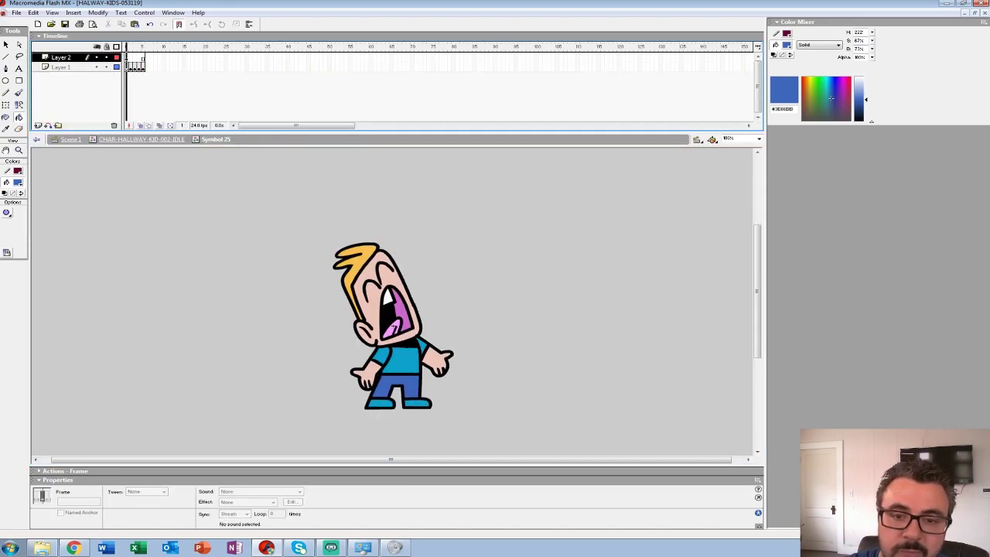
pyautogui.press('.')
pyautogui.press('.')
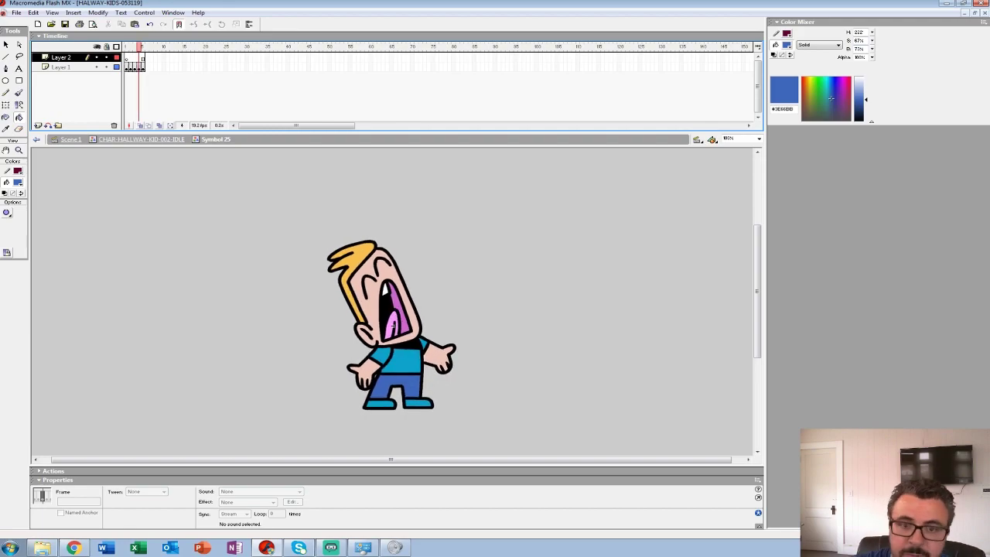
pyautogui.click(134, 67)
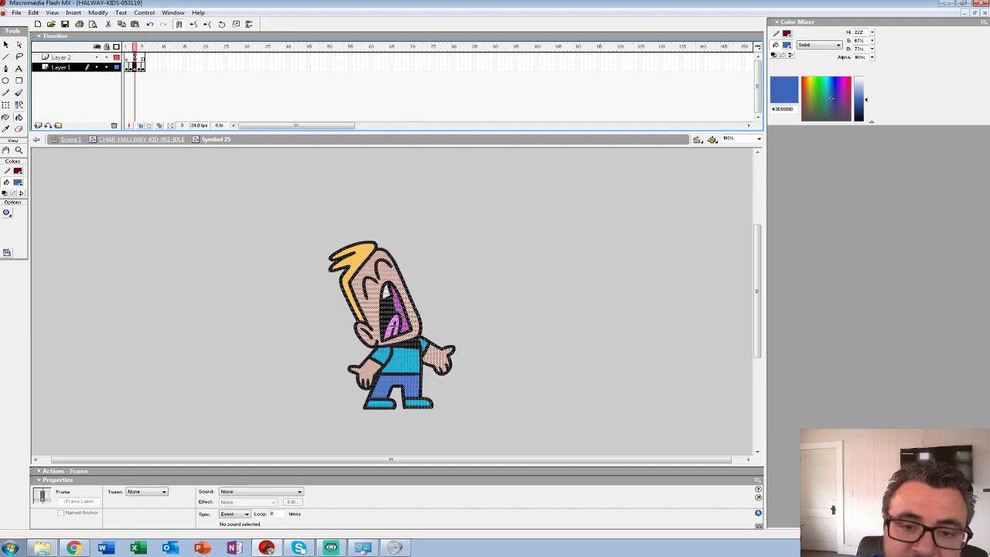
pyautogui.moveTo(135, 60); pyautogui.dragTo(130, 58)
pyautogui.hotkey('ctrl', 'z')
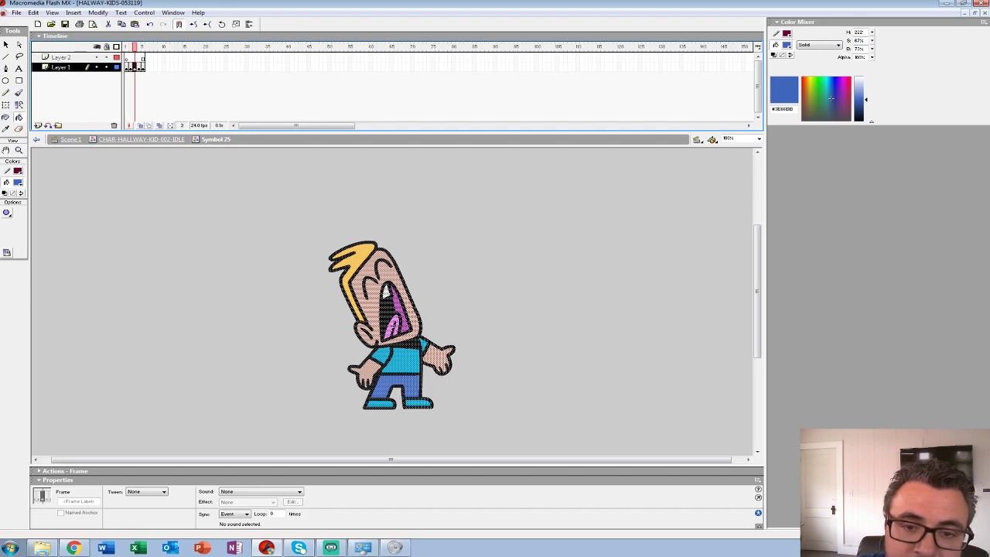
# Duplicate frames 2 to 4 of Layer 1 onto frames 6 to 8, after the extreme pose
pyautogui.moveTo(134, 67)
pyautogui.mouseDown()
pyautogui.moveTo(130, 58)
pyautogui.moveTo(143, 67)
pyautogui.mouseUp()
pyautogui.click(131, 67)
pyautogui.click(139, 67)
pyautogui.moveTo(143, 47)
pyautogui.mouseDown()
pyautogui.moveTo(126, 47)
pyautogui.moveTo(139, 48)
pyautogui.moveTo(135, 58)
pyautogui.mouseUp()
pyautogui.click(126, 58)
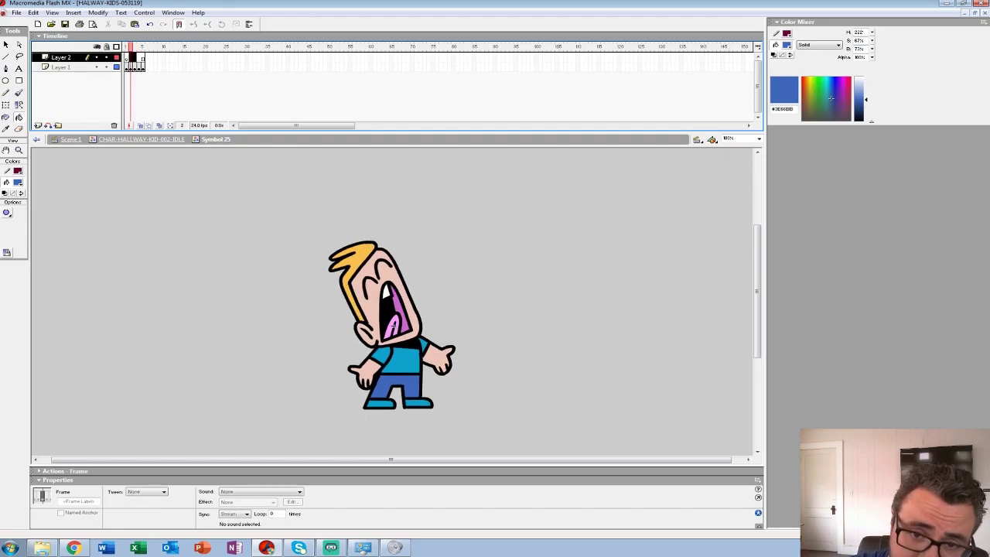
pyautogui.click(127, 67)
pyautogui.press('Return')
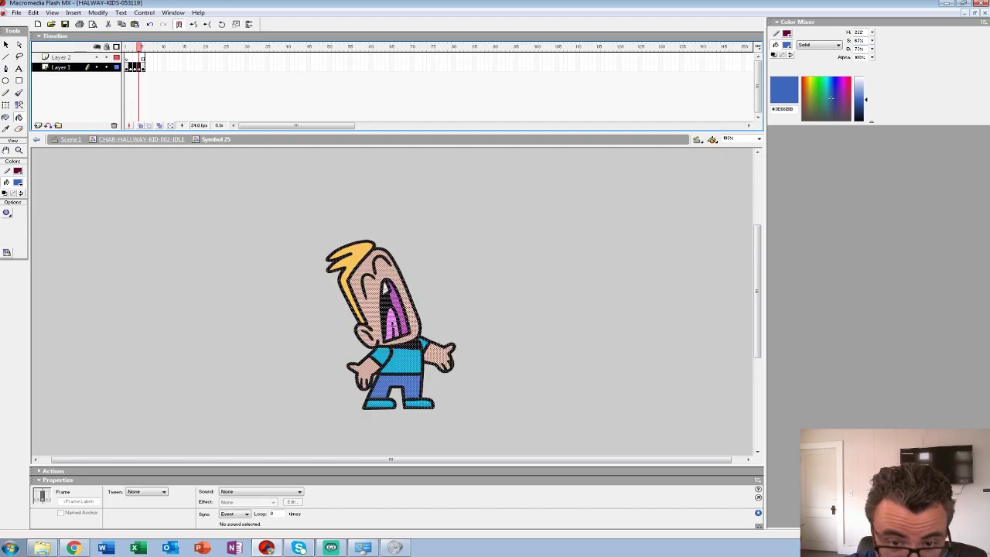
pyautogui.press('Return')
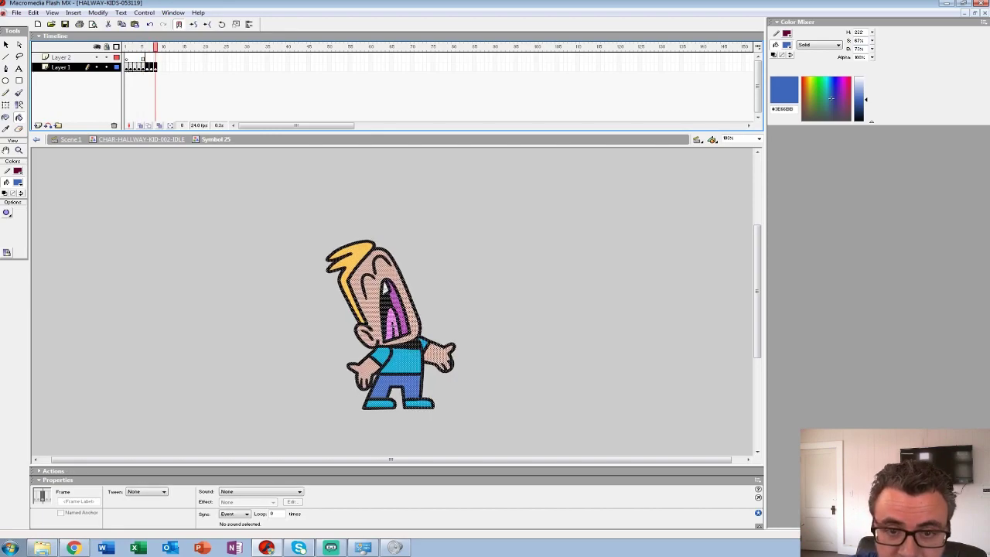
# Reverse the order of the duplicated frames 6 to 8 on Layer 1 and play the loop
pyautogui.rightClick(149, 66)
pyautogui.click(224, 221)
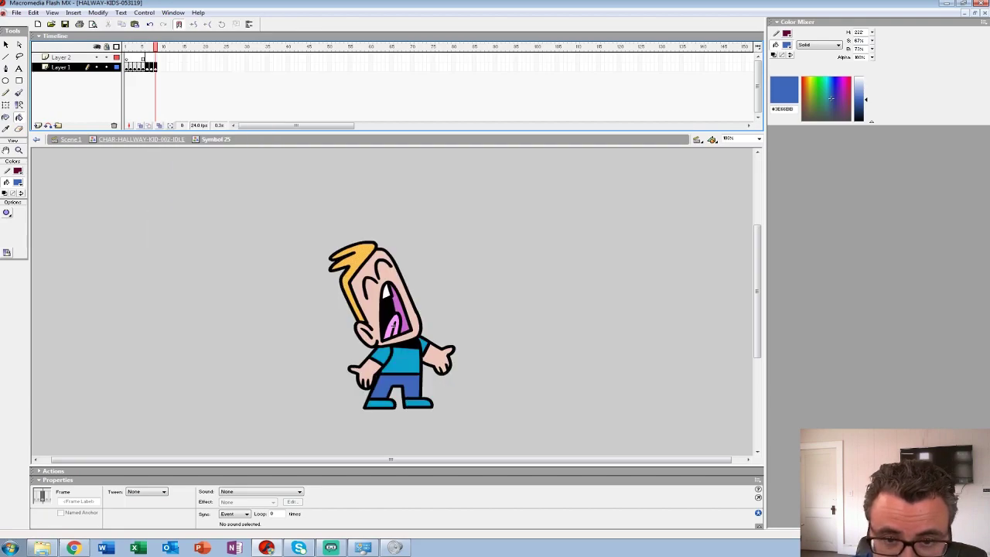
pyautogui.press('Return')
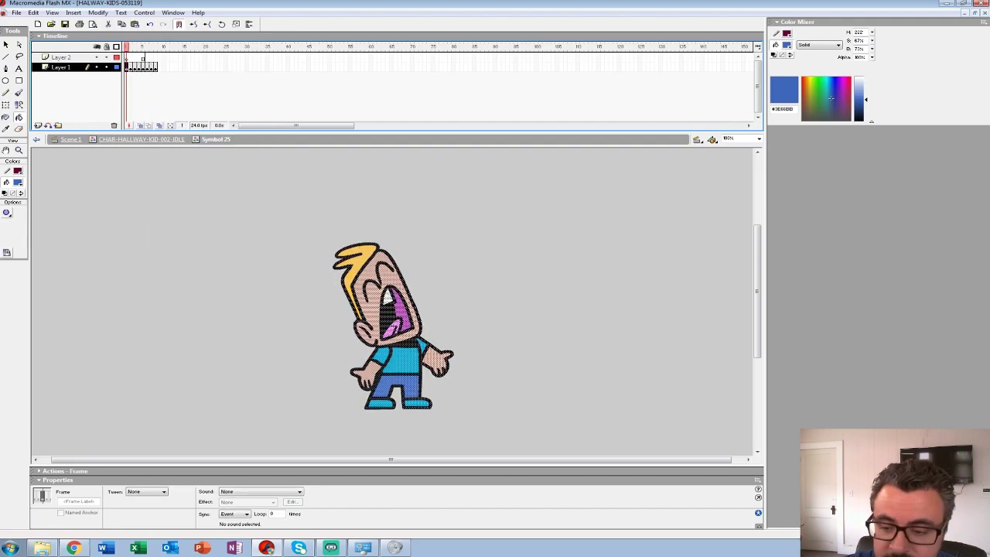
pyautogui.press('Return')
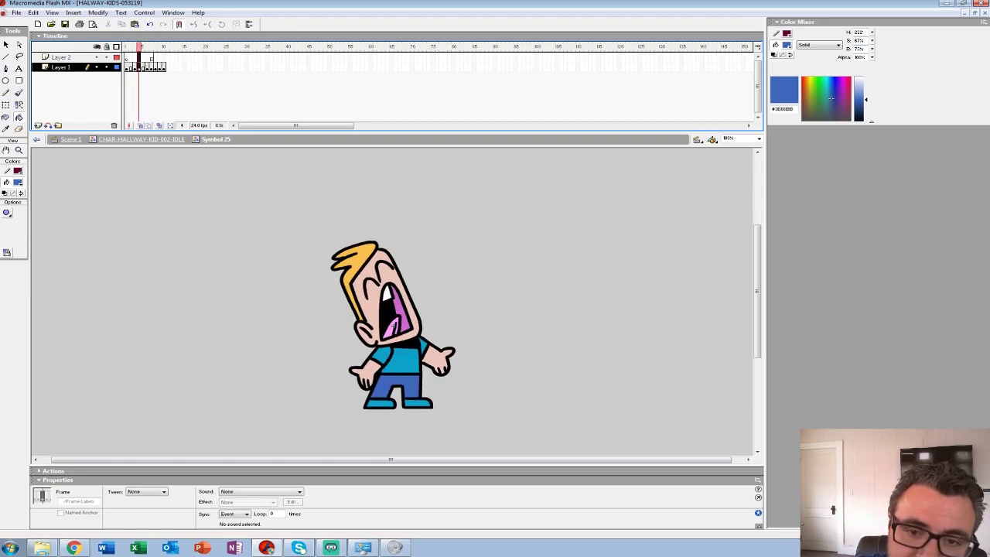
# Insert extra frames on Layer 1 to hold drawings longer, extending the wail loop to frame 12, and play it
pyautogui.press('F5')
pyautogui.press('.')
pyautogui.press('.')
pyautogui.press('.')
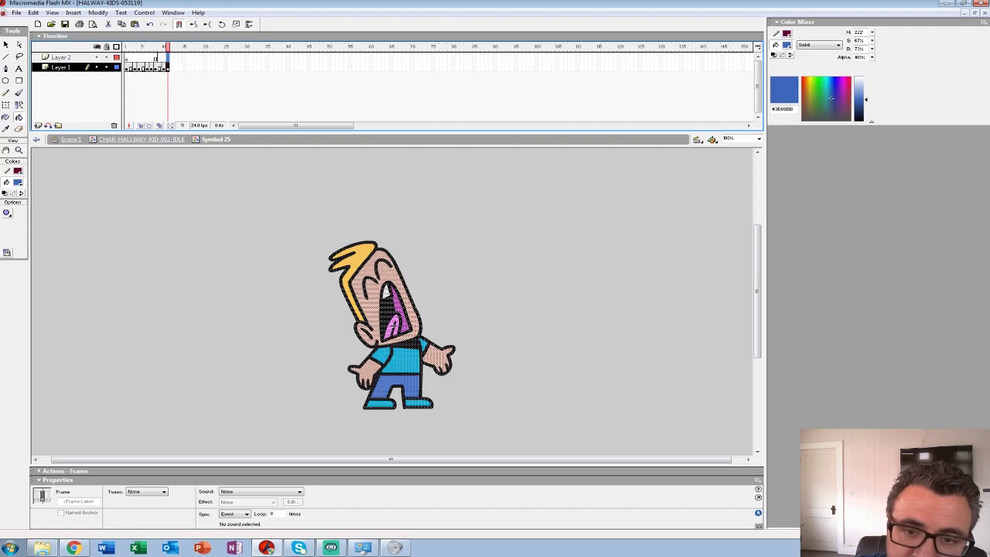
pyautogui.press('F6')
pyautogui.press('Return')
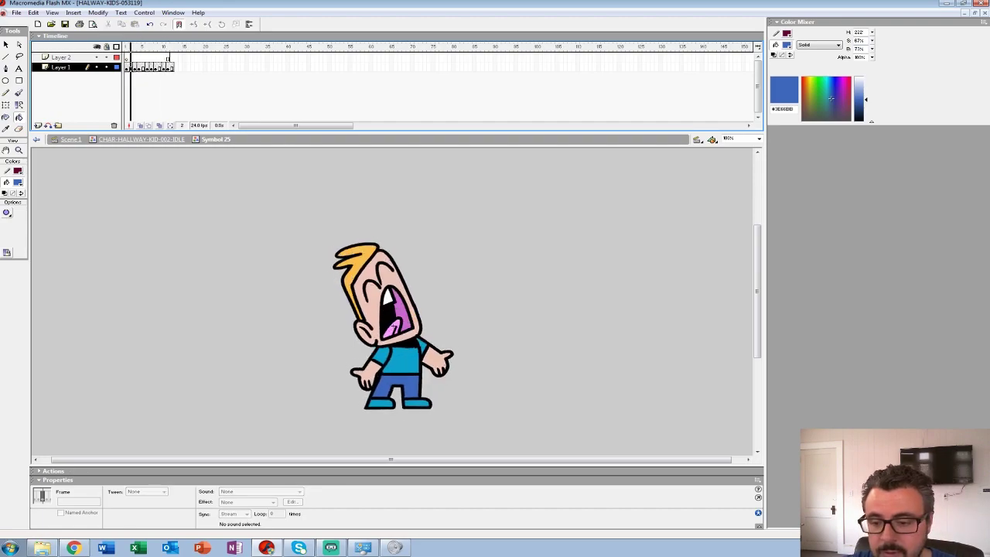
# Return to the CHAR-HALLWAY-KID-002-IDLE symbol and play its animation with the whole character in view
pyautogui.click(141, 139)
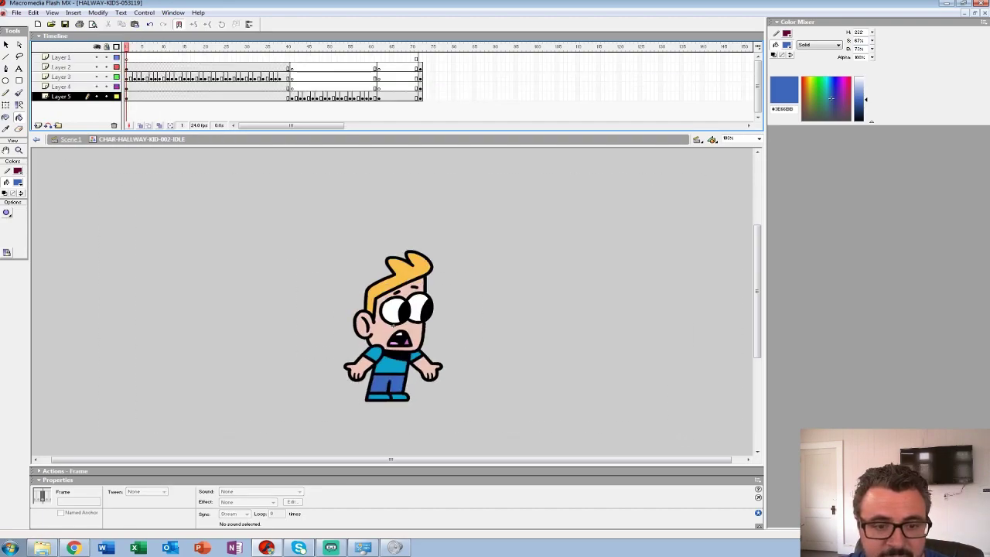
pyautogui.press('z')
pyautogui.keyDown('alt'); pyautogui.click(398, 310); pyautogui.keyUp('alt')
pyautogui.press('Return')
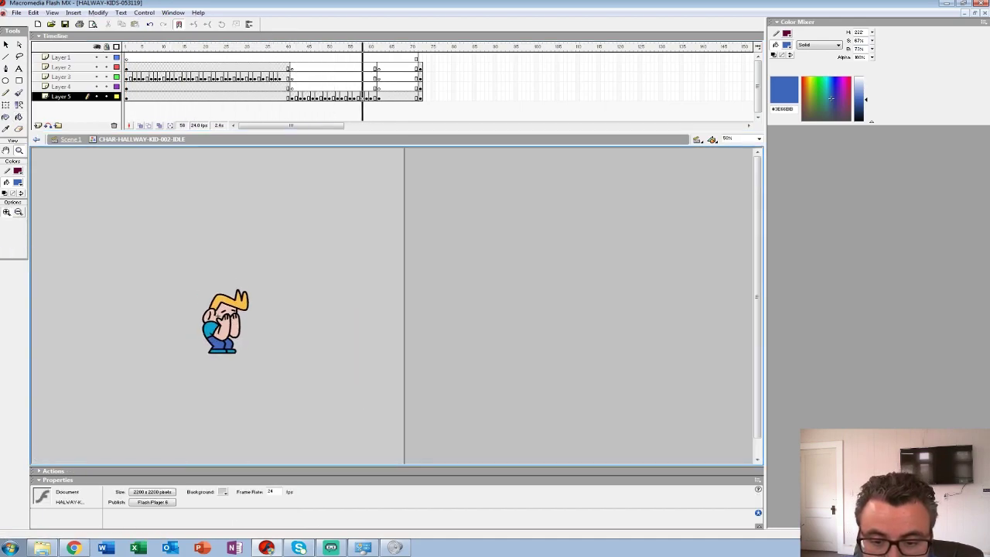
# Insert frames at frame 67 across the layers until the final standing pose falls on frame 80, and play the result
pyautogui.click(399, 47)
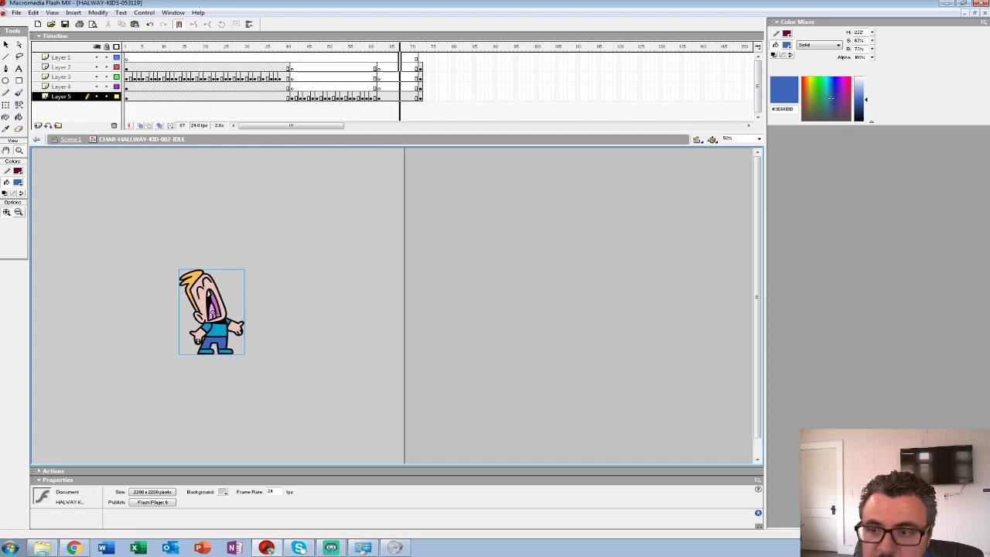
pyautogui.press('F5')
pyautogui.press('F5')
pyautogui.press('F5')
pyautogui.press('F5')
pyautogui.press('F5')
pyautogui.press('F5')
pyautogui.press('F5')
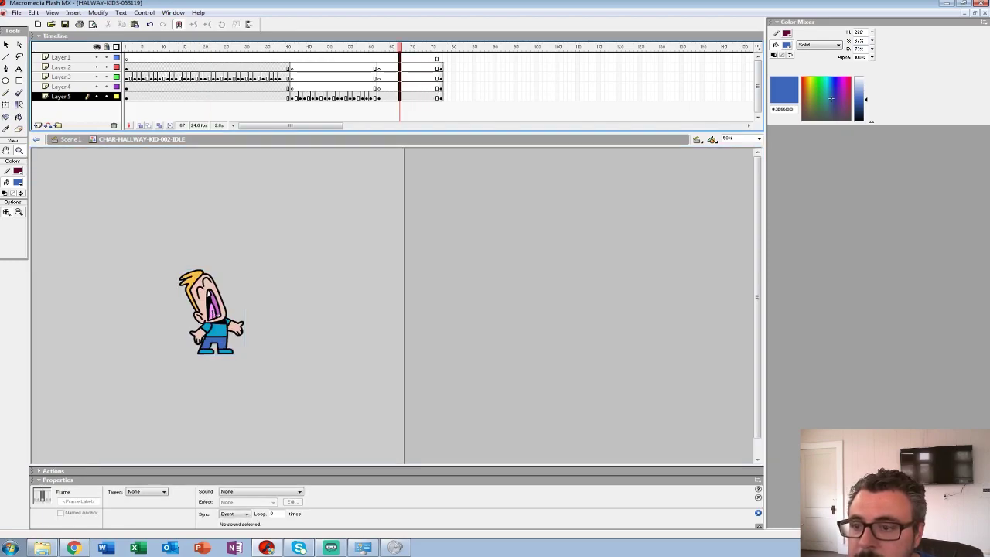
pyautogui.press('F5')
pyautogui.press('Return')
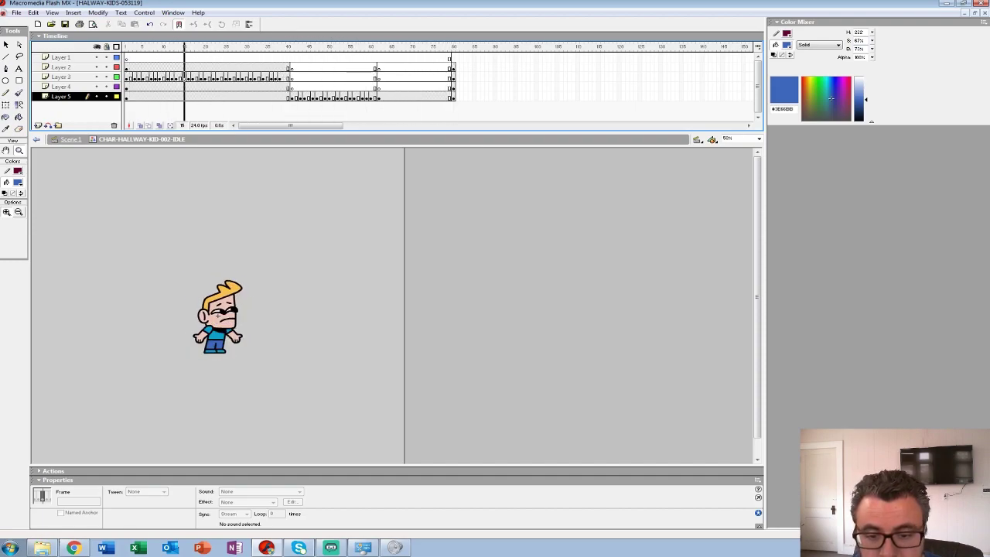
# Insert five more frames around frame 74 across the layers, moving the standing pose to frame 85, and play on
pyautogui.press('Return')
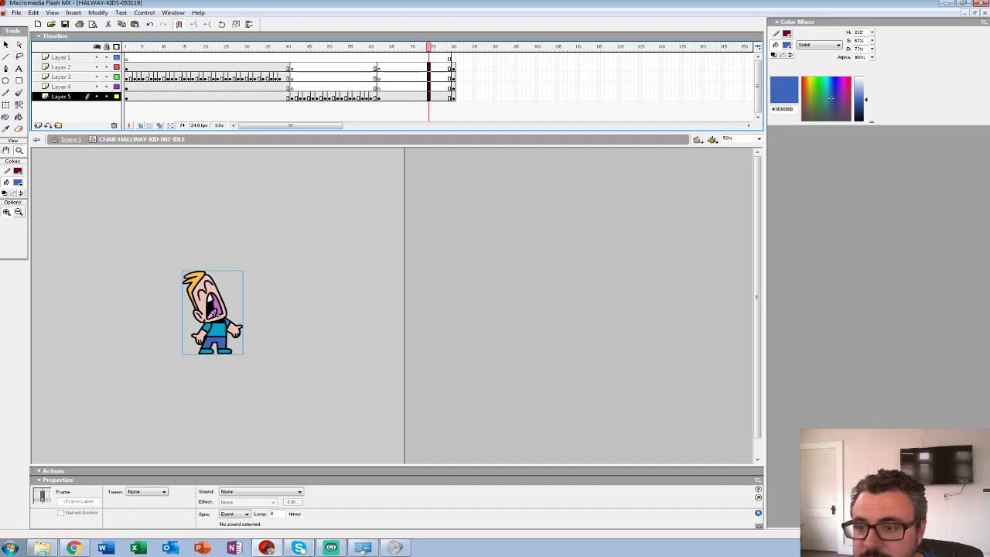
pyautogui.press('F5')
pyautogui.press('F5')
pyautogui.press('F5')
pyautogui.press('F5')
pyautogui.press('F5')
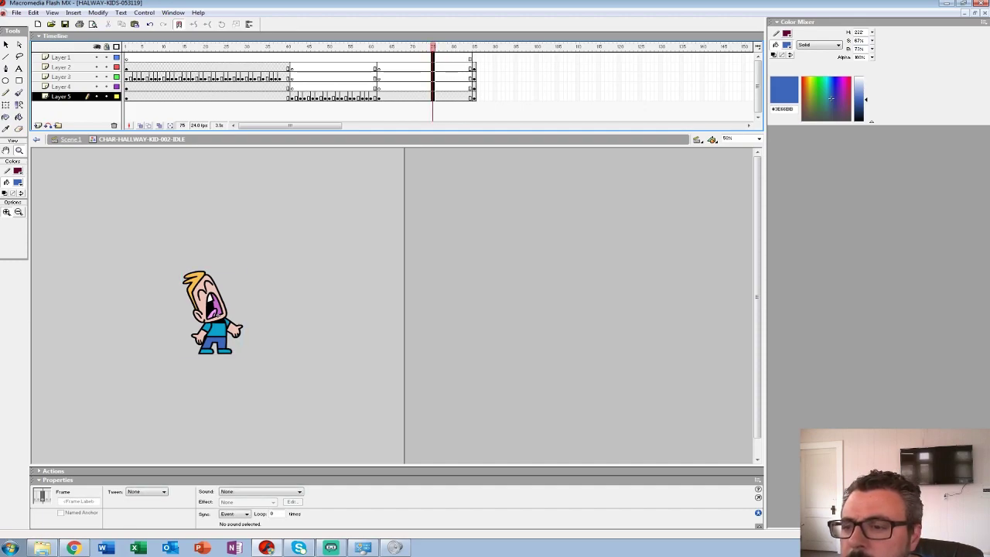
pyautogui.press('Return')
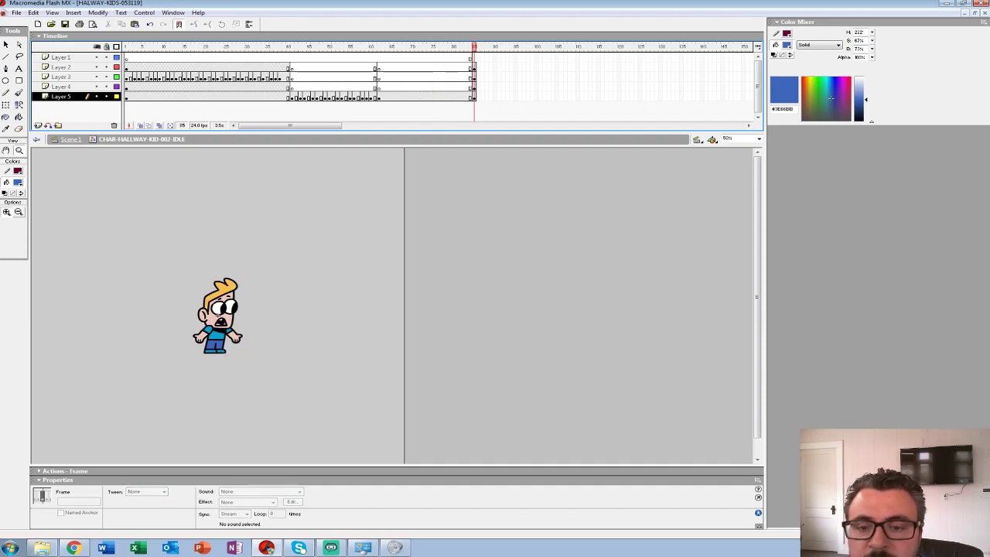
# Rewind to frame 1 and replay the whole animation repeatedly to check the timing of the sobbing and wailing
pyautogui.moveTo(474, 46); pyautogui.dragTo(127, 47)
pyautogui.press('Return')
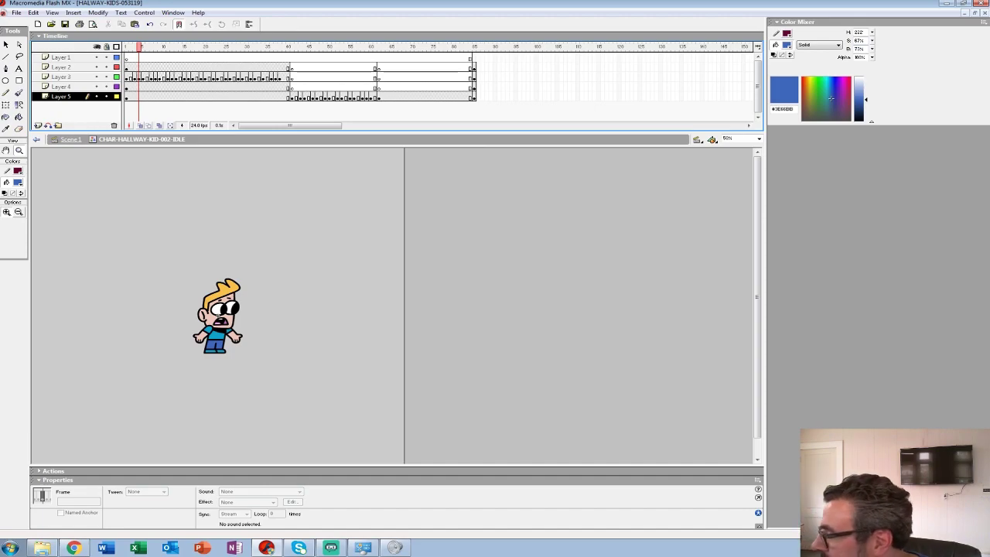
pyautogui.press('Return')
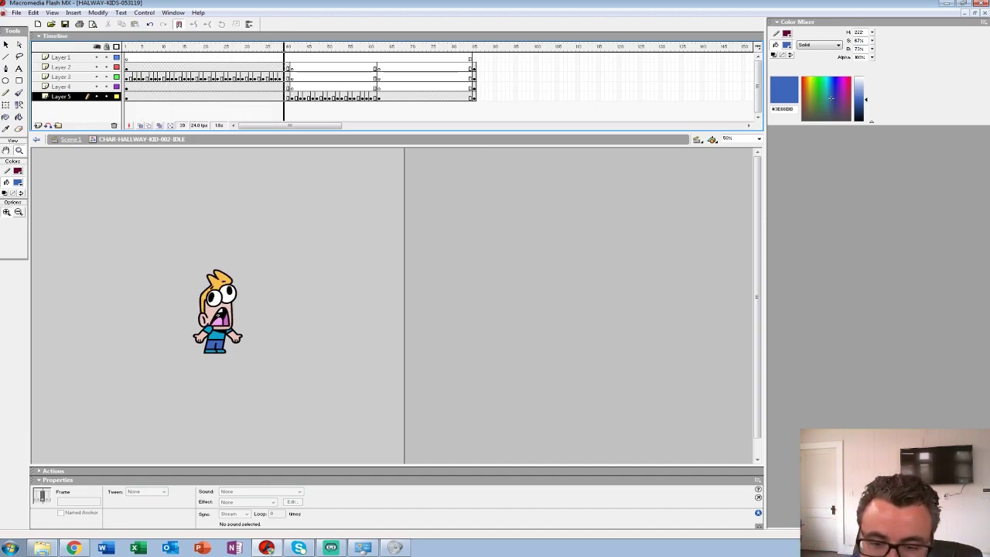
pyautogui.press('Return')
pyautogui.hotkey('ctrl', 'alt', 'r')
pyautogui.press('Return')
pyautogui.press('Return')
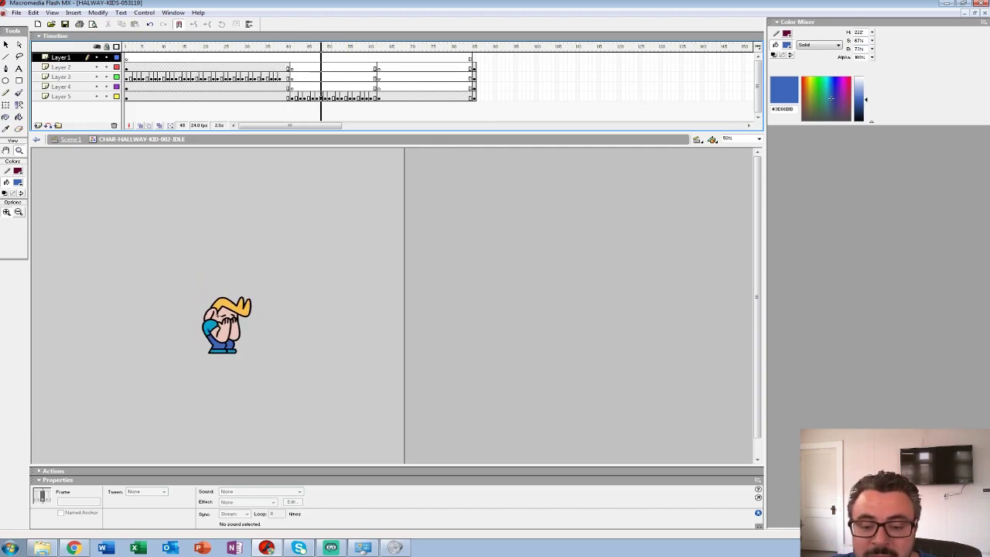
pyautogui.press('Return')
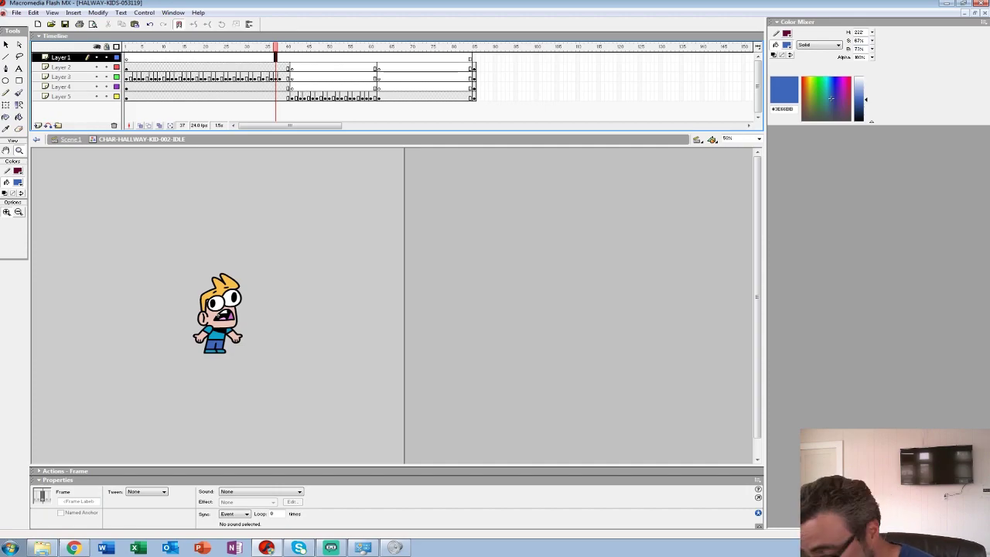
pyautogui.press('Return')
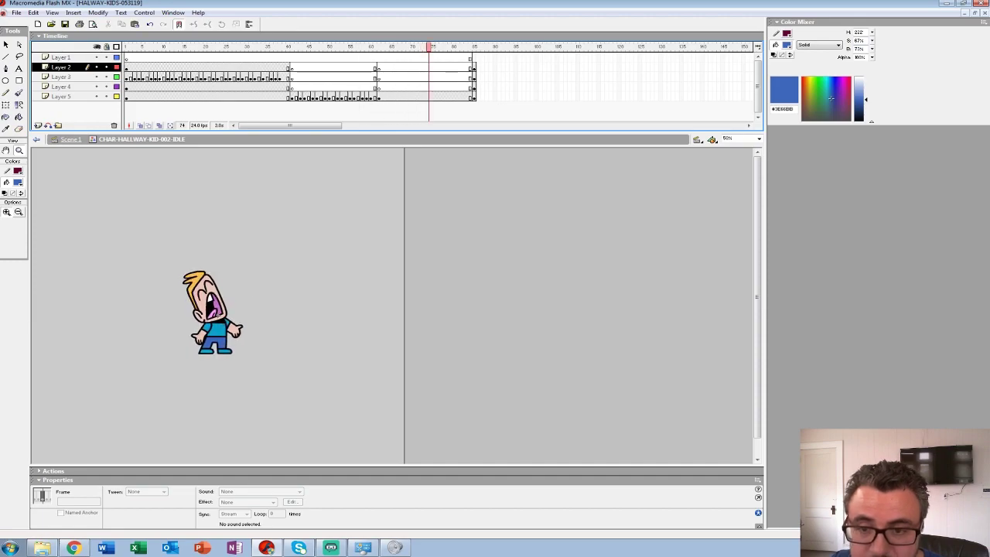
# Play the character's idle animation from the first frame and examine the head, arm and body motion up close
pyautogui.moveTo(217, 47); pyautogui.dragTo(126, 47)
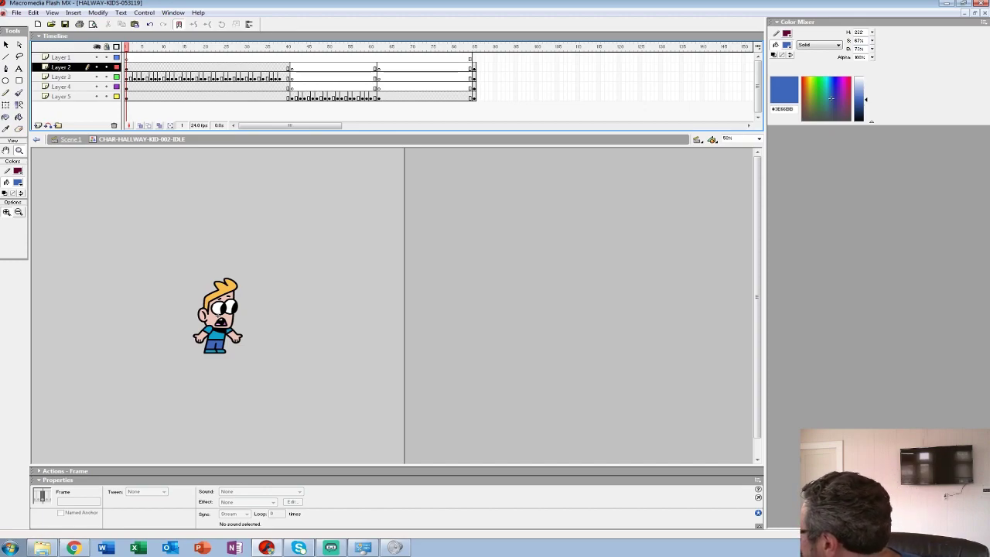
pyautogui.press('Return')
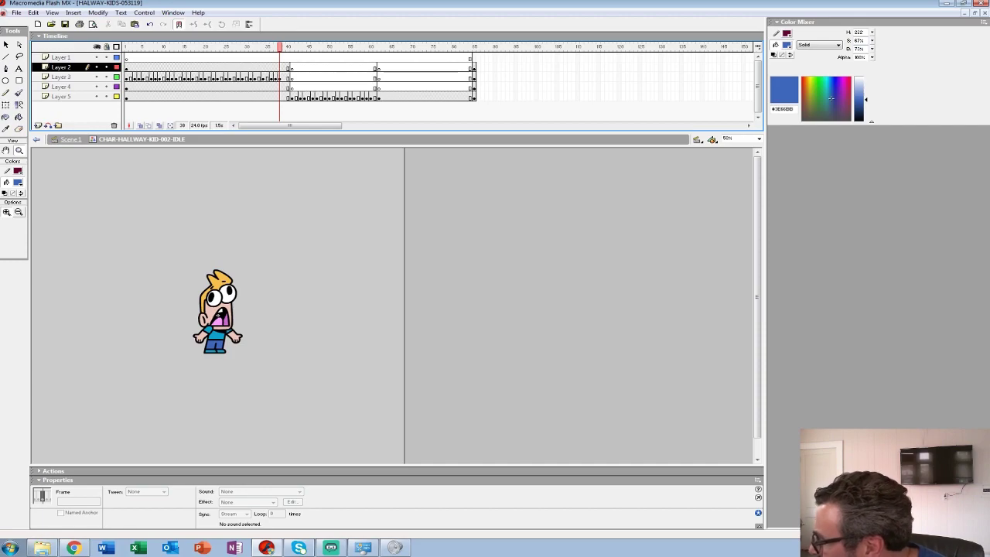
pyautogui.click(126, 47)
pyautogui.press('Return')
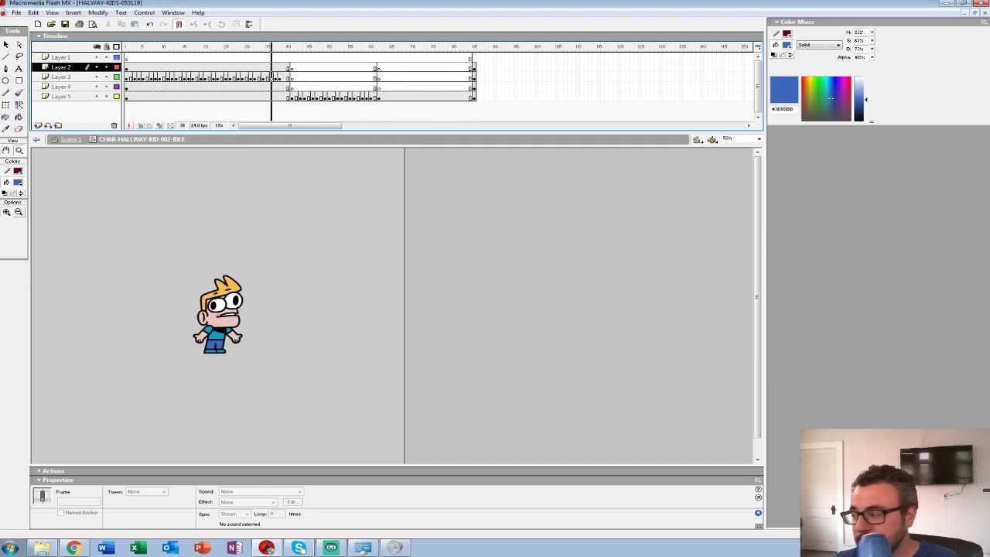
pyautogui.press('Return')
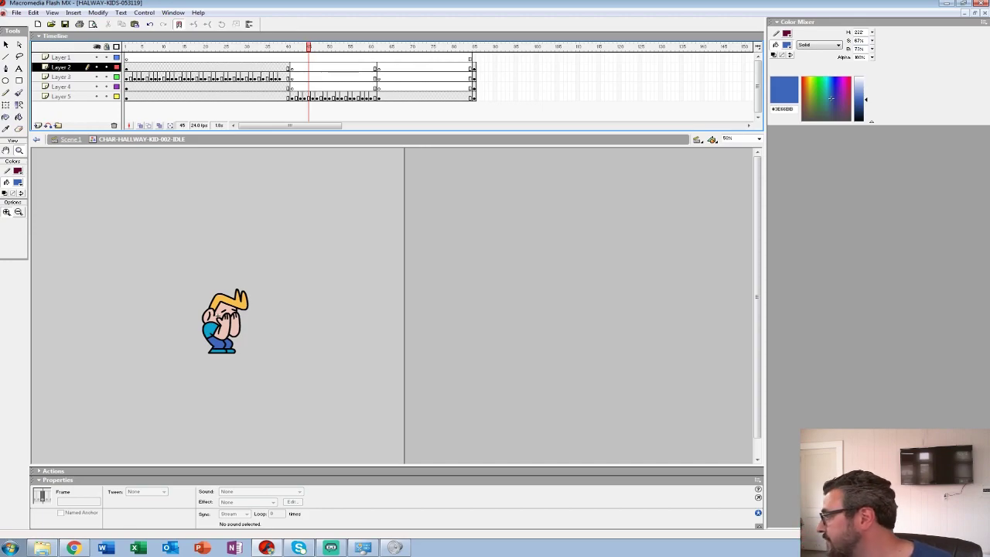
pyautogui.press('Return')
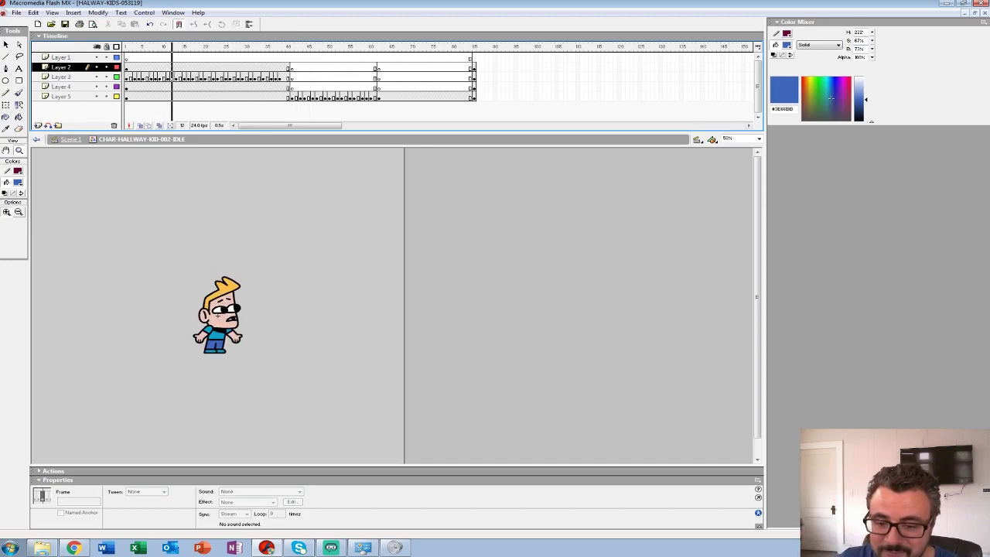
pyautogui.press('Return')
pyautogui.click(130, 58)
pyautogui.press('Return')
pyautogui.click(126, 68)
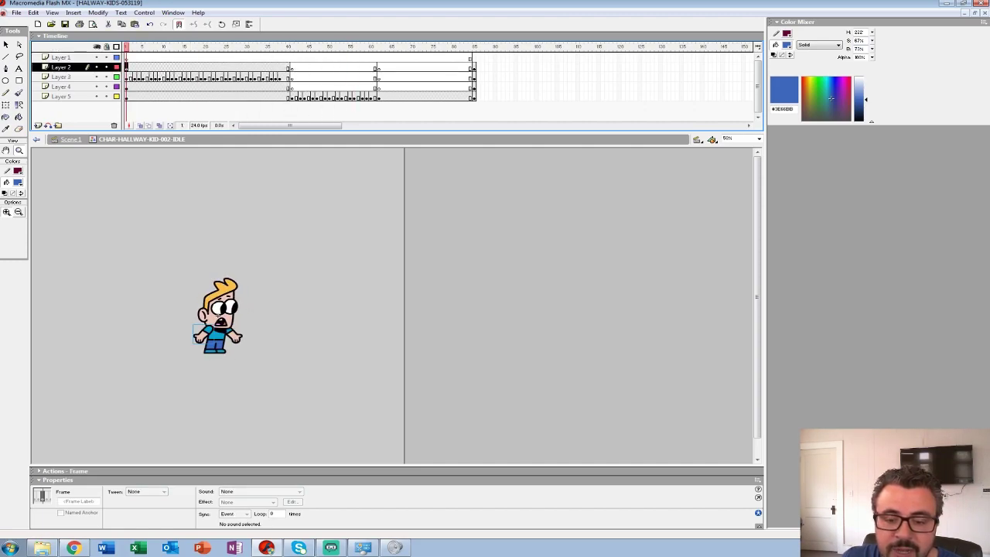
pyautogui.click(222, 326)
pyautogui.click(371, 320)
pyautogui.moveTo(412, 219); pyautogui.dragTo(246, 236)
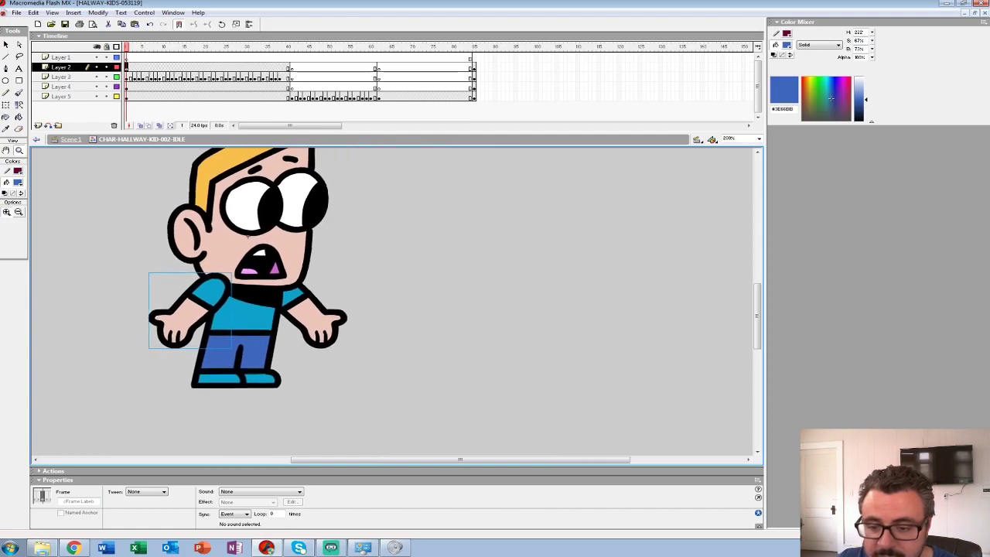
pyautogui.press('Return')
pyautogui.click(126, 47)
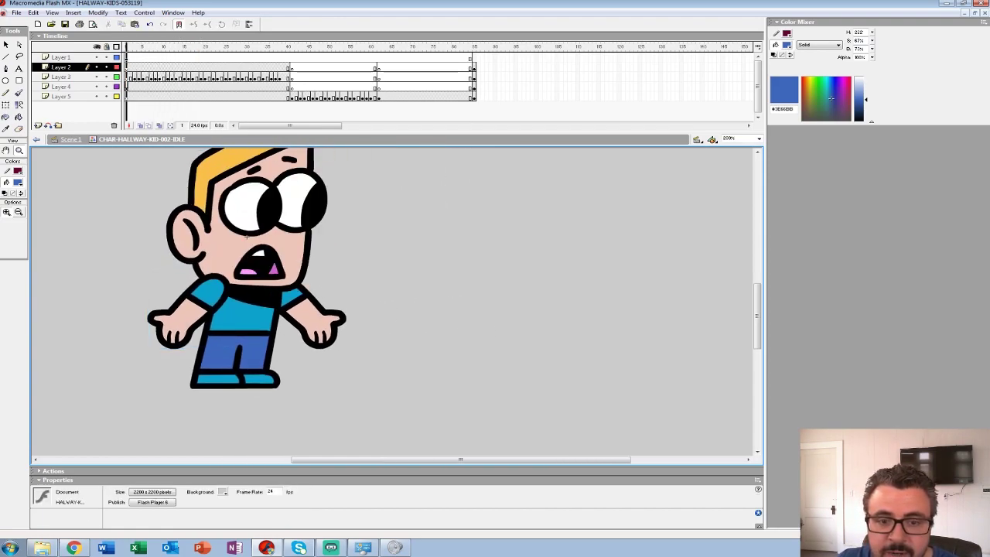
# Insert blank keyframes at frames 3 and 4 of the body layer, Layer 4, and hide Layers 1 to 3
pyautogui.click(126, 87)
pyautogui.click(126, 97)
pyautogui.click(130, 87)
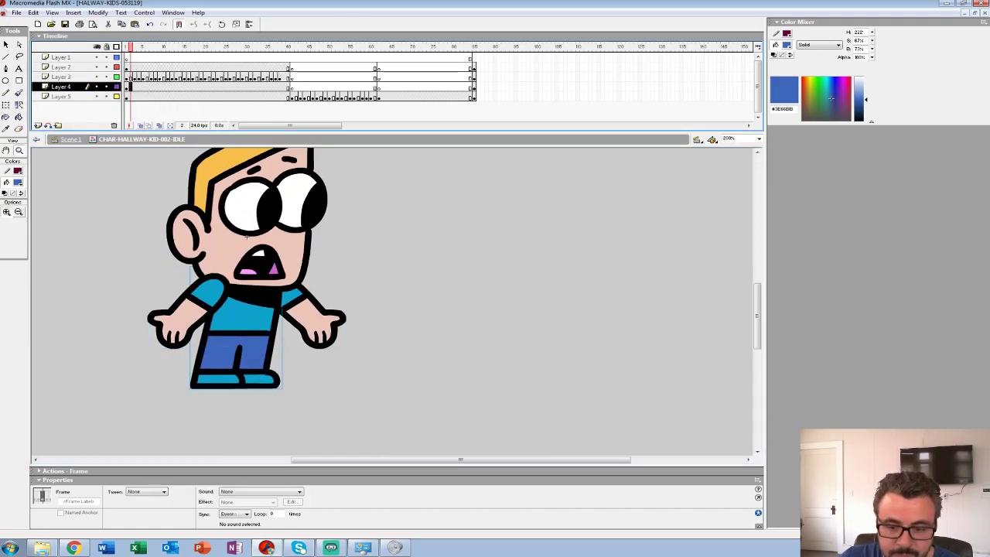
pyautogui.press('.')
pyautogui.press('F7')
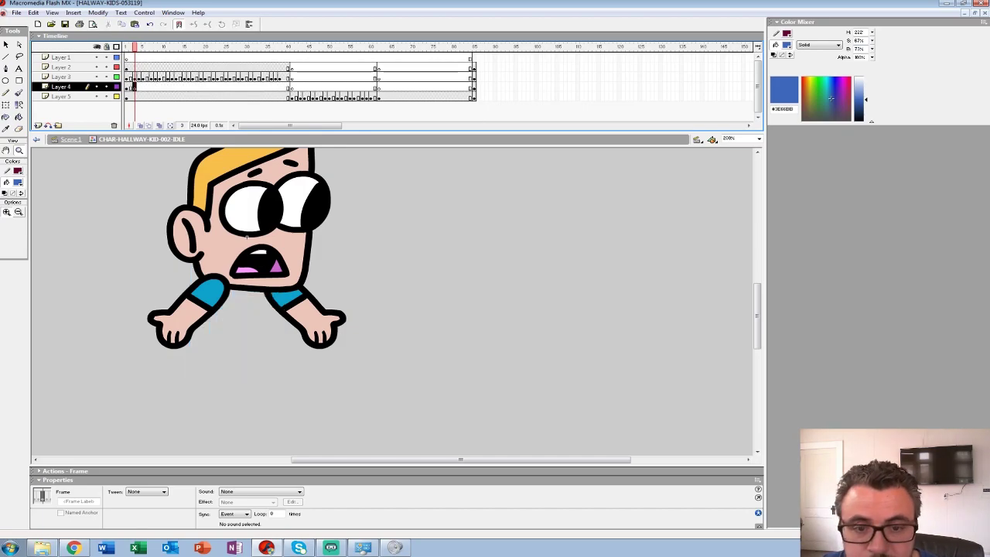
pyautogui.press('.')
pyautogui.press(',')
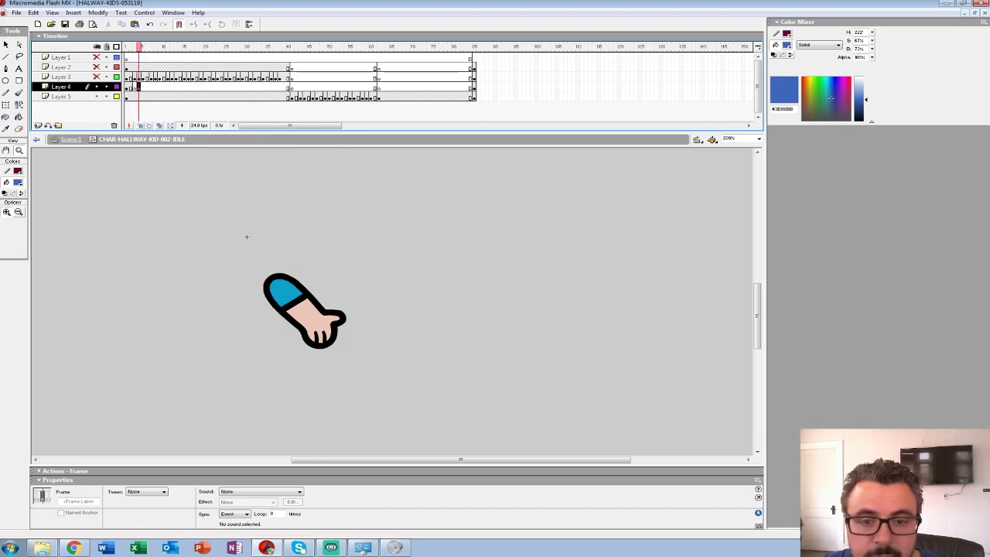
# Turn on onion skinning and show the arm on Layer 5 as outlines for tracing the body
pyautogui.hotkey('alt', 'shift', 'o')
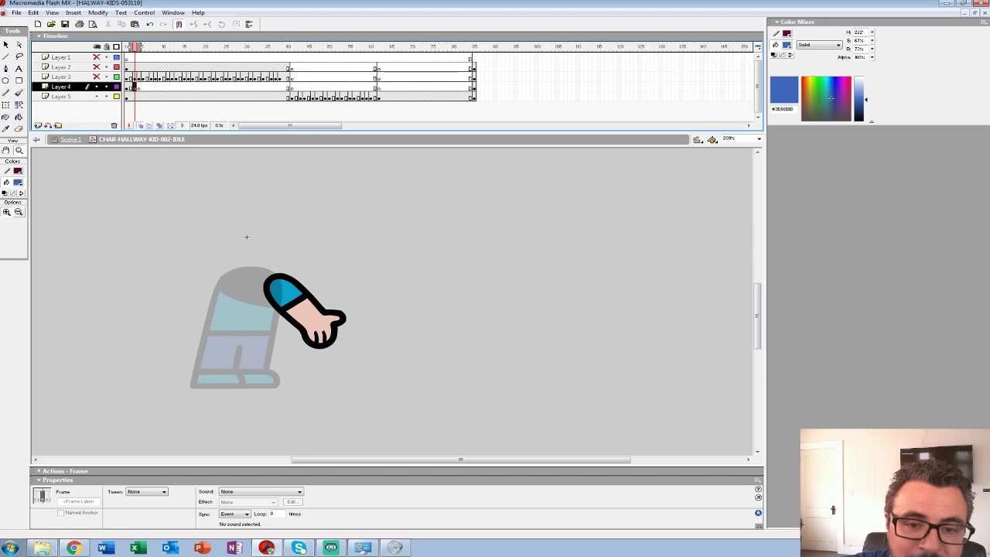
pyautogui.click(116, 97)
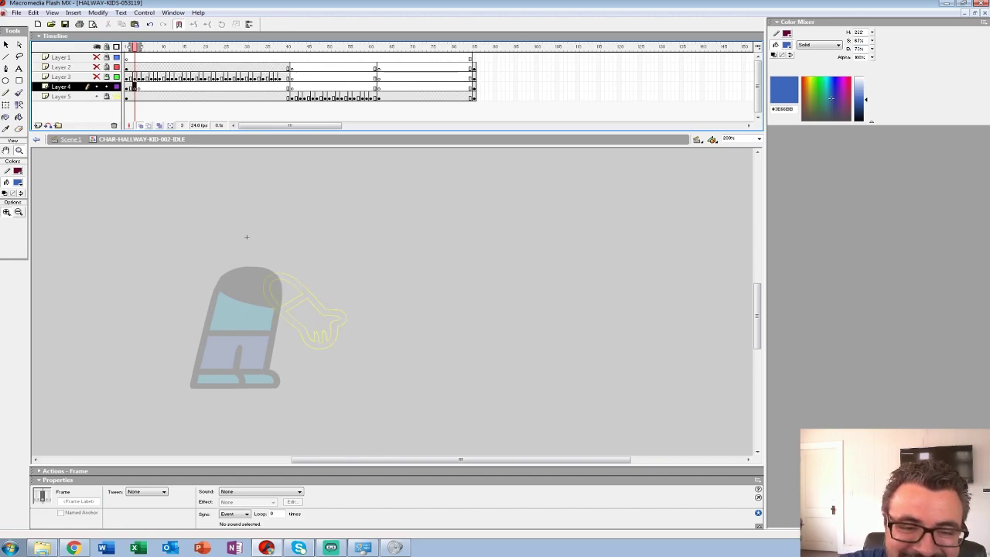
pyautogui.click(296, 305)
pyautogui.moveTo(295, 305); pyautogui.dragTo(307, 237)
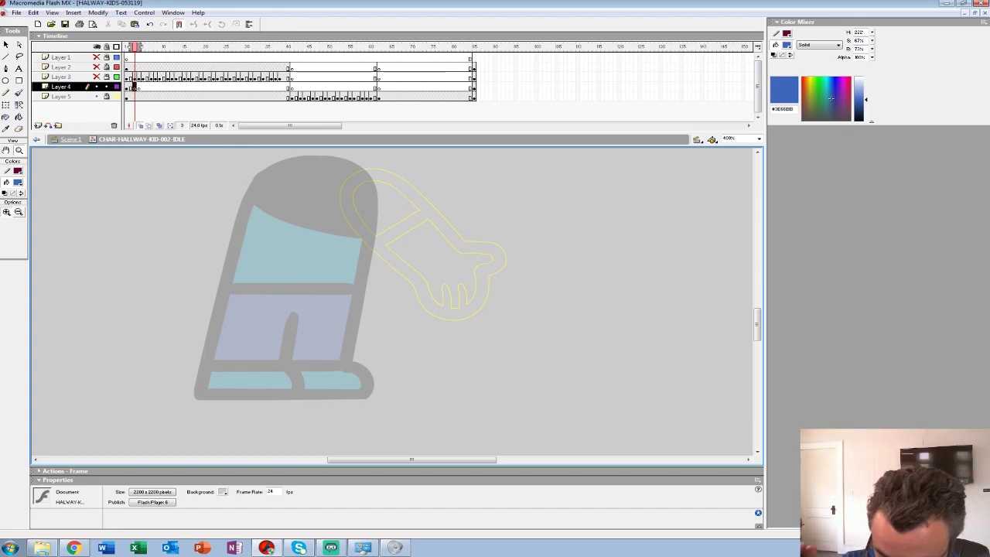
# Trace the body's side outlines, shoes, leg divider and waistline on frame 3 of Layer 4 with a black brush
pyautogui.press(',')
pyautogui.click(17, 183)
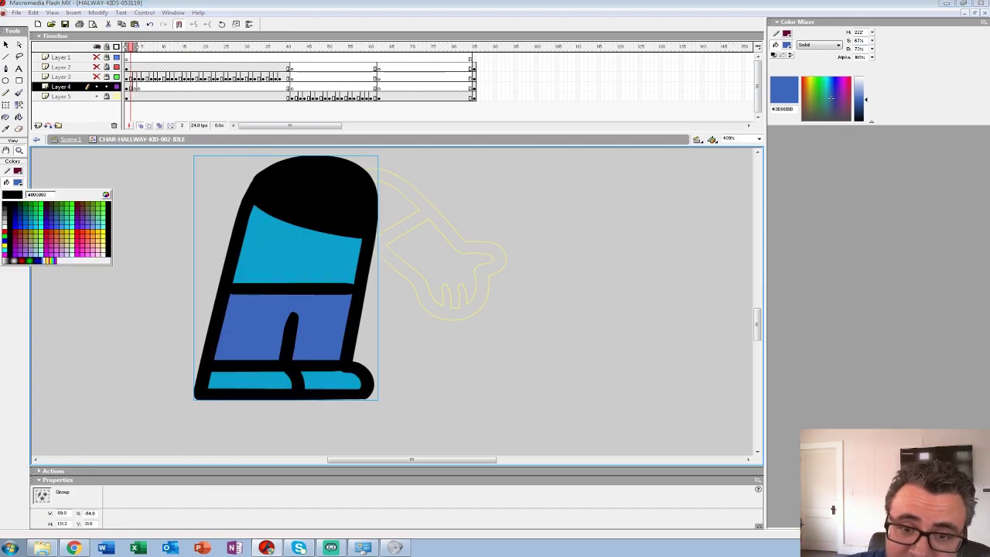
pyautogui.click(9, 206)
pyautogui.press('.')
pyautogui.press('b')
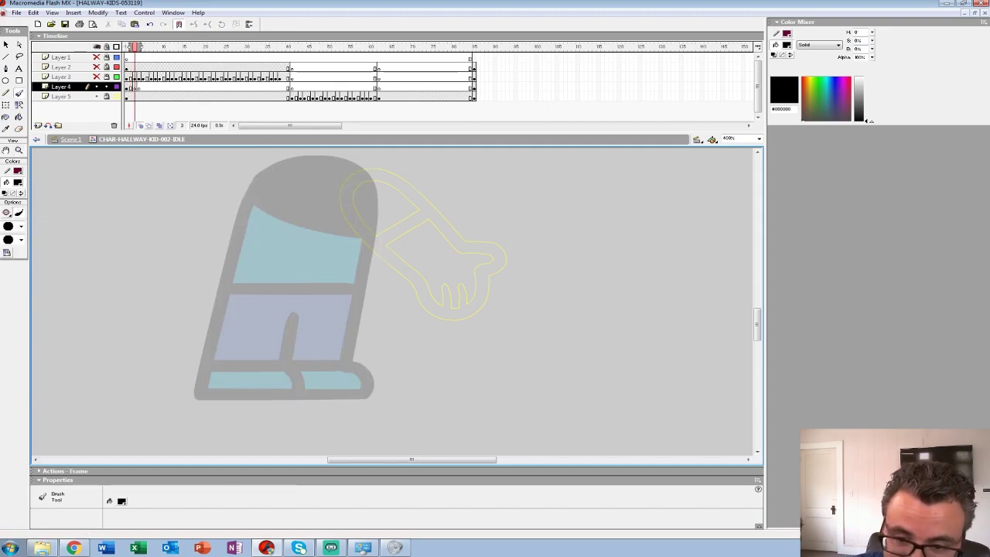
pyautogui.moveTo(252, 185)
pyautogui.mouseDown()
pyautogui.moveTo(198, 394)
pyautogui.moveTo(361, 395)
pyautogui.mouseUp()
pyautogui.moveTo(214, 365); pyautogui.dragTo(345, 365)
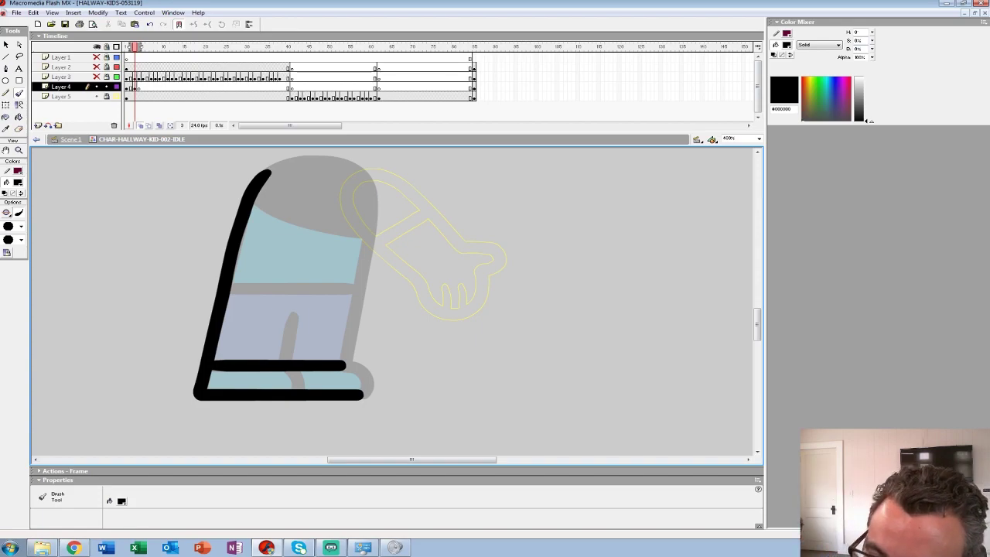
pyautogui.moveTo(354, 170)
pyautogui.mouseDown()
pyautogui.moveTo(367, 232)
pyautogui.moveTo(345, 365)
pyautogui.mouseUp()
pyautogui.moveTo(352, 287); pyautogui.dragTo(231, 287)
pyautogui.hotkey('ctrl', 'z')
pyautogui.hotkey('ctrl', 'z')
pyautogui.moveTo(355, 165)
pyautogui.mouseDown()
pyautogui.moveTo(370, 198)
pyautogui.moveTo(345, 366)
pyautogui.moveTo(372, 382)
pyautogui.moveTo(361, 396)
pyautogui.mouseUp()
pyautogui.moveTo(292, 316)
pyautogui.mouseDown()
pyautogui.moveTo(285, 361)
pyautogui.moveTo(298, 392)
pyautogui.mouseUp()
pyautogui.moveTo(353, 290); pyautogui.dragTo(230, 289)
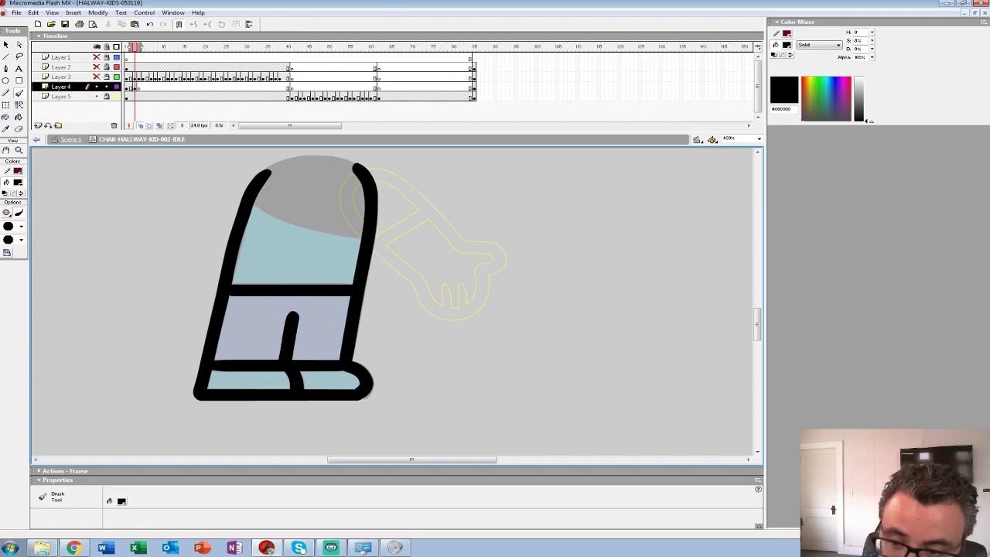
# Close the shoulder curve on frame 3, draw the neckline, and fill the area between them with black
pyautogui.moveTo(354, 166)
pyautogui.mouseDown()
pyautogui.moveTo(287, 158)
pyautogui.moveTo(261, 177)
pyautogui.mouseUp()
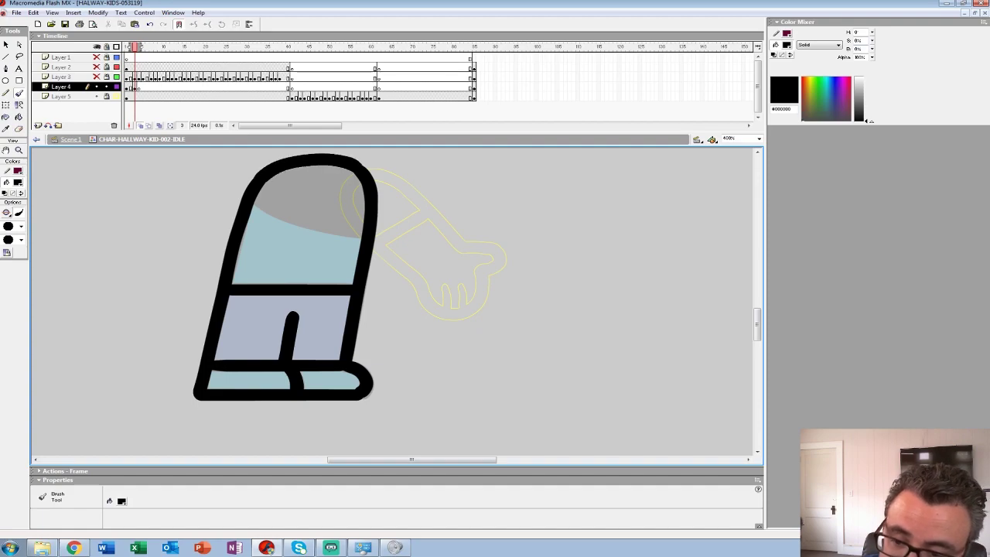
pyautogui.moveTo(361, 230)
pyautogui.mouseDown()
pyautogui.moveTo(292, 218)
pyautogui.moveTo(255, 196)
pyautogui.mouseUp()
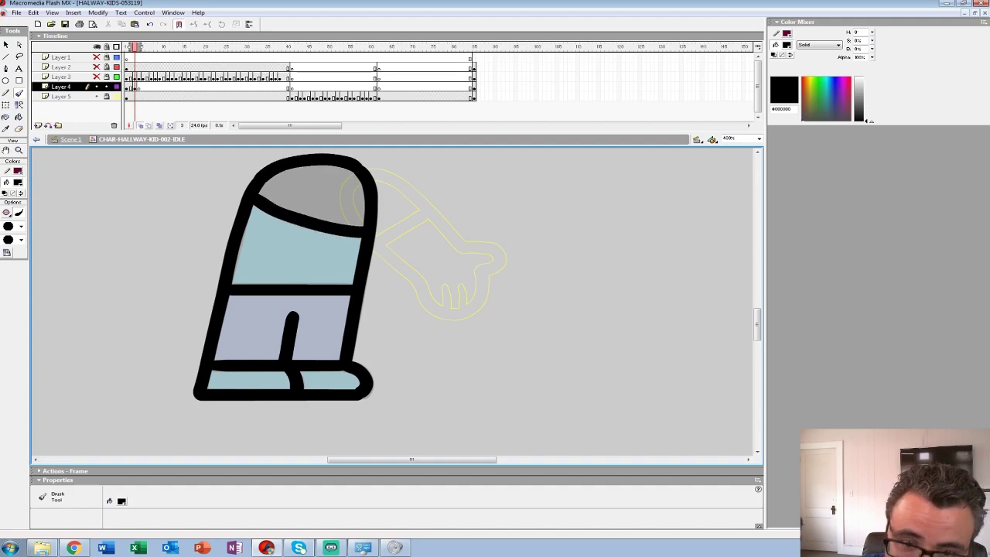
pyautogui.press('k')
pyautogui.click(309, 190)
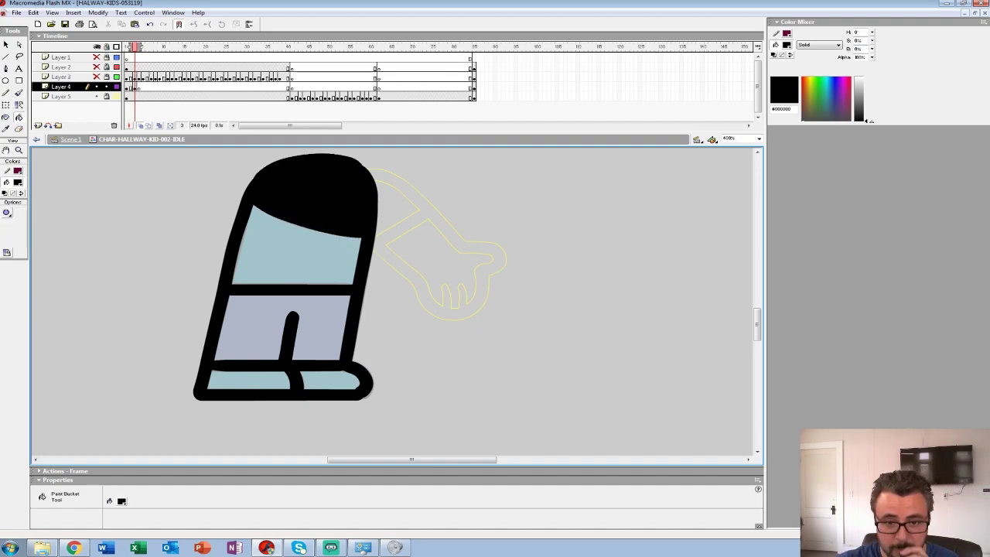
# Trace the body's outline, shoes, leg divider and waistline in black on frame 4 of Layer 4
pyautogui.press('.')
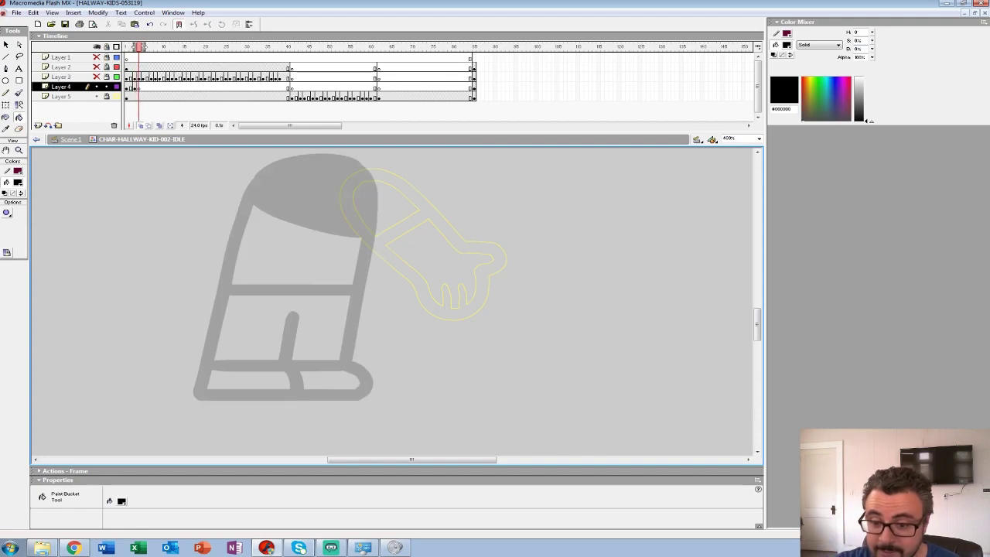
pyautogui.press('b')
pyautogui.moveTo(196, 395); pyautogui.dragTo(364, 395)
pyautogui.moveTo(281, 163)
pyautogui.mouseDown()
pyautogui.moveTo(247, 194)
pyautogui.moveTo(231, 232)
pyautogui.moveTo(197, 396)
pyautogui.mouseUp()
pyautogui.moveTo(357, 165)
pyautogui.mouseDown()
pyautogui.moveTo(372, 189)
pyautogui.moveTo(342, 367)
pyautogui.mouseUp()
pyautogui.moveTo(212, 364)
pyautogui.mouseDown()
pyautogui.moveTo(337, 364)
pyautogui.moveTo(358, 366)
pyautogui.moveTo(366, 392)
pyautogui.mouseUp()
pyautogui.hotkey('ctrl', 'z')
pyautogui.hotkey('ctrl', 'z')
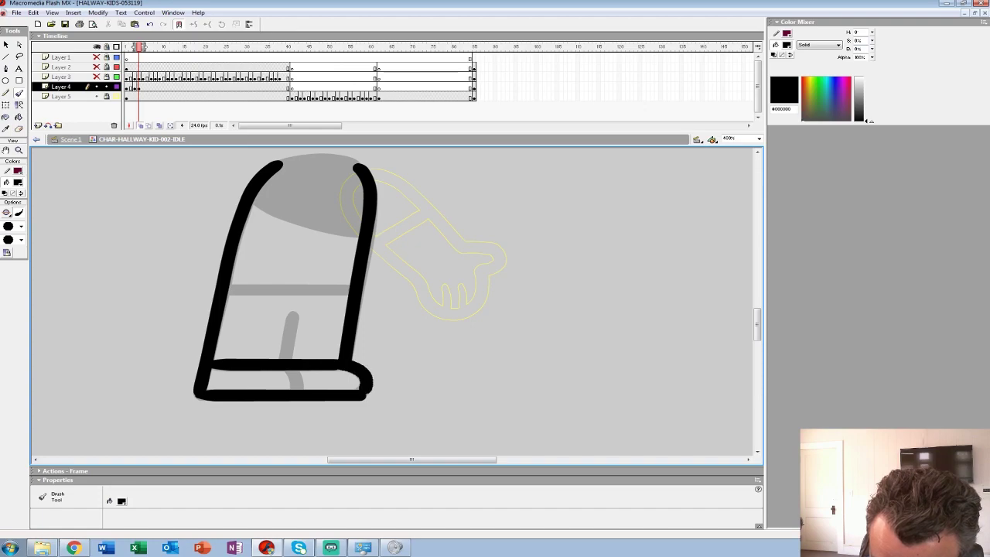
pyautogui.moveTo(293, 317)
pyautogui.mouseDown()
pyautogui.moveTo(286, 357)
pyautogui.moveTo(297, 386)
pyautogui.mouseUp()
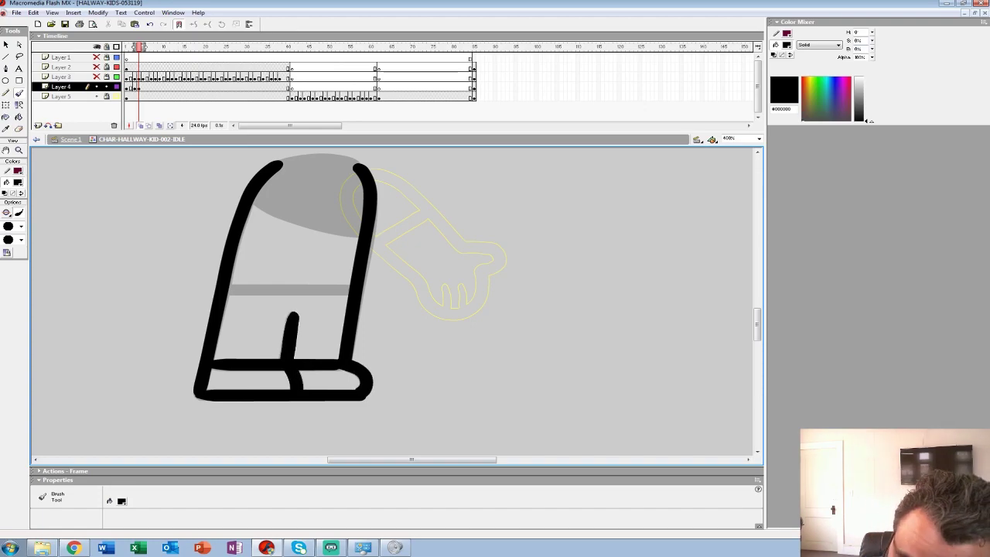
pyautogui.moveTo(349, 291); pyautogui.dragTo(228, 290)
# Close the shoulders and draw the neckline on frame 4, filling the enclosed area with black
pyautogui.moveTo(357, 166)
pyautogui.mouseDown()
pyautogui.moveTo(321, 153)
pyautogui.moveTo(276, 161)
pyautogui.mouseUp()
pyautogui.moveTo(360, 231); pyautogui.dragTo(254, 197)
pyautogui.press('k')
pyautogui.click(310, 182)
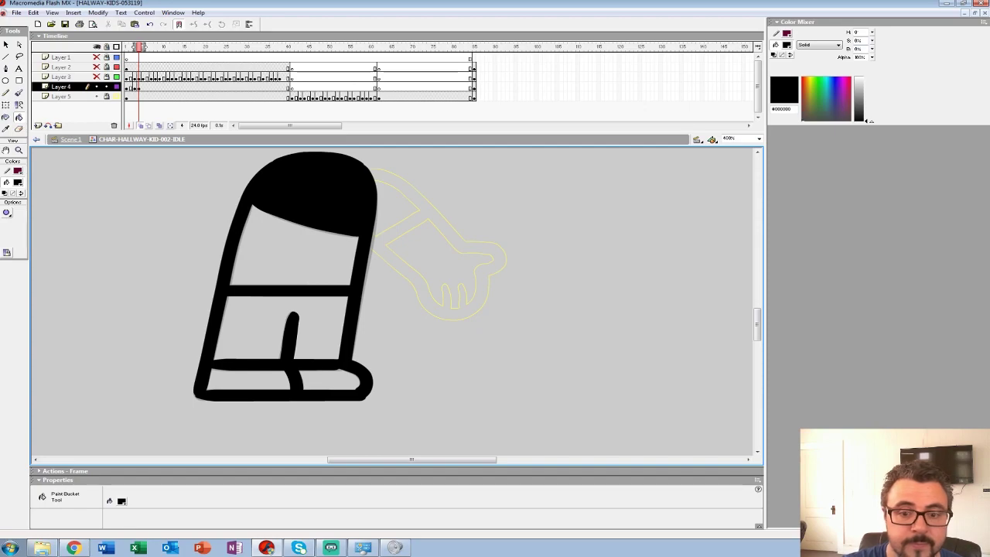
# Fill the traced trousers on frames 3 and 4 with the blue sampled from the body on frame 2
pyautogui.press(',')
pyautogui.press(',')
pyautogui.click(17, 182)
pyautogui.click(294, 325)
# Sample the light blue of the shoe on frame 2 and fill both shoes and the shirt on frame 3
pyautogui.click(17, 181)
pyautogui.click(251, 380)
pyautogui.press('.')
pyautogui.click(251, 380)
pyautogui.click(329, 380)
pyautogui.click(298, 251)
# Fill both shoes and the shirt on frame 4 with the same light blue and compare the neighbouring frames
pyautogui.press('.')
pyautogui.click(251, 379)
pyautogui.click(328, 380)
pyautogui.click(298, 254)
pyautogui.press(',')
pyautogui.press(',')
pyautogui.press('.')
pyautogui.press('.')
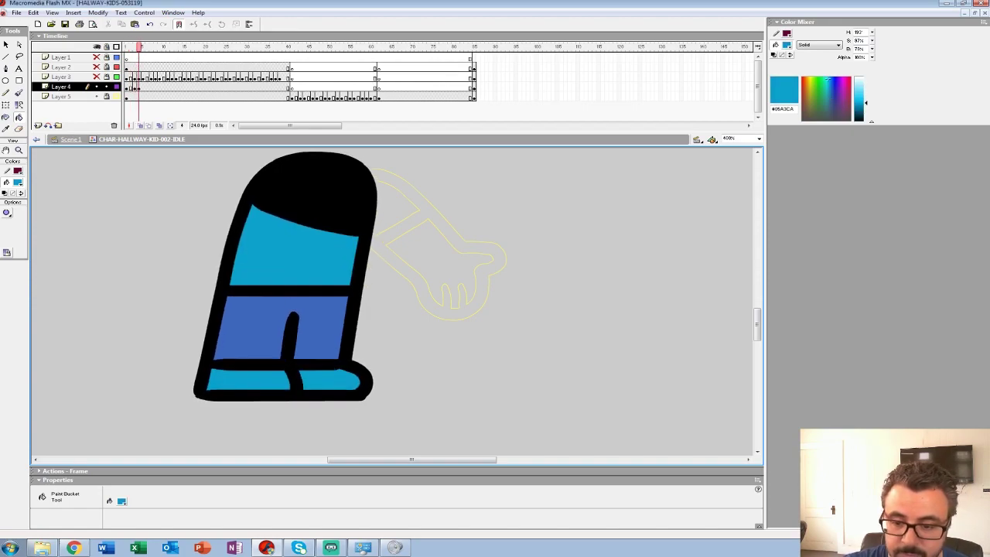
# Copy frames 1 to 4 of Layer 4 into a new layer above it, starting at frame 5
pyautogui.moveTo(126, 88); pyautogui.dragTo(139, 87)
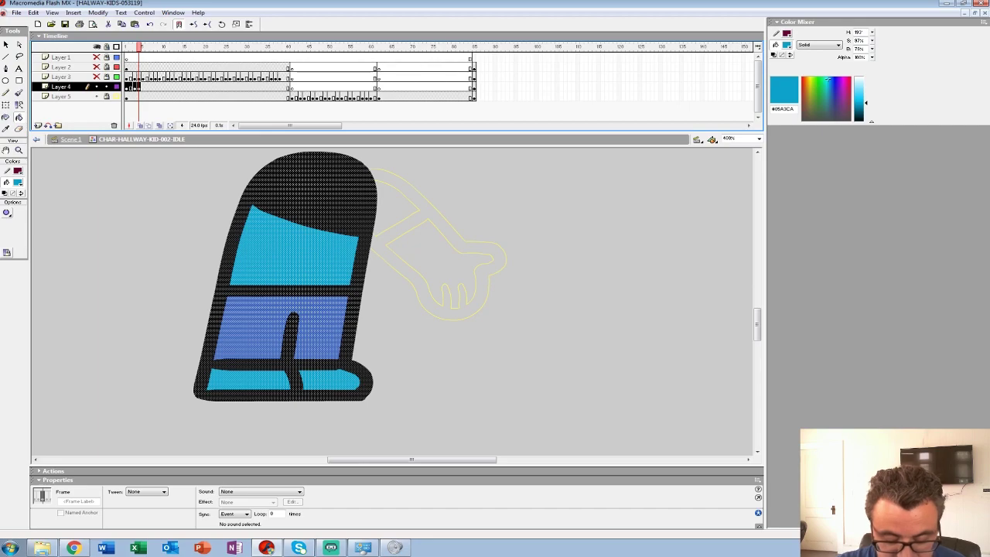
pyautogui.click(37, 125)
pyautogui.click(142, 86)
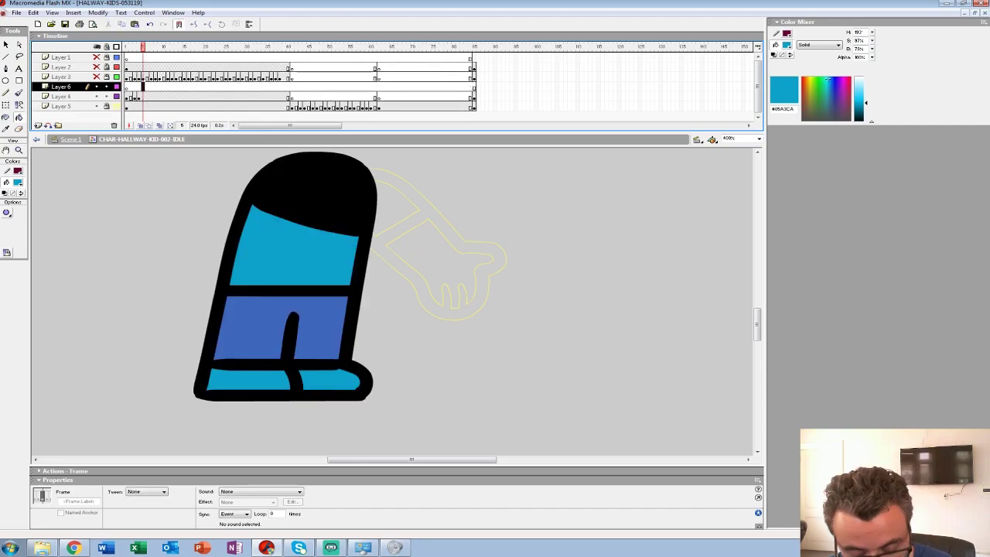
pyautogui.hotkey('ctrl', 'alt', 'v')
# Paste the copied body frames repeatedly along the new layer from frame 9 to about frame 38
pyautogui.click(160, 87)
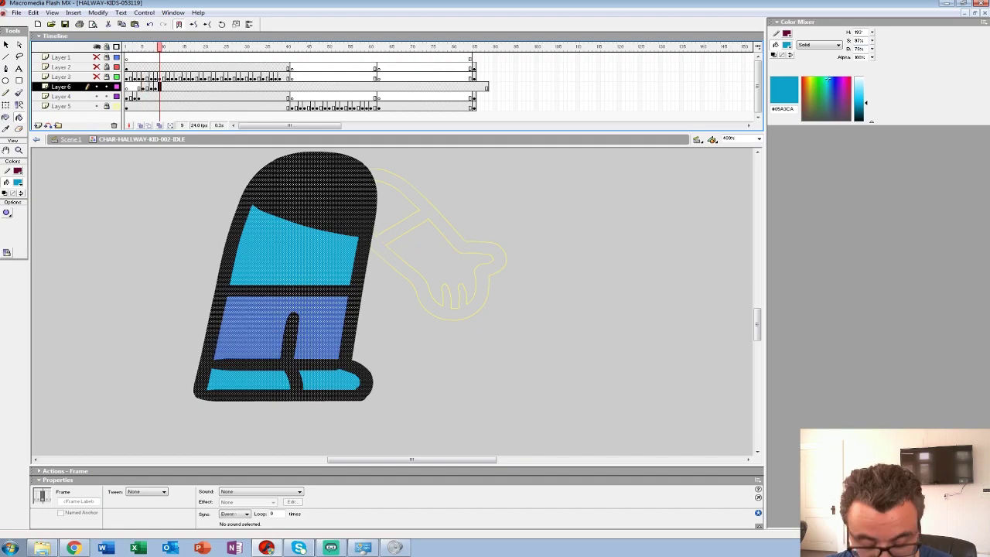
pyautogui.hotkey('ctrl', 'alt', 'v')
pyautogui.click(177, 87)
pyautogui.hotkey('ctrl', 'alt', 'v')
pyautogui.click(193, 87)
pyautogui.hotkey('ctrl', 'alt', 'v')
pyautogui.click(213, 87)
pyautogui.hotkey('ctrl', 'alt', 'v')
pyautogui.moveTo(213, 47); pyautogui.dragTo(221, 47)
pyautogui.click(221, 86)
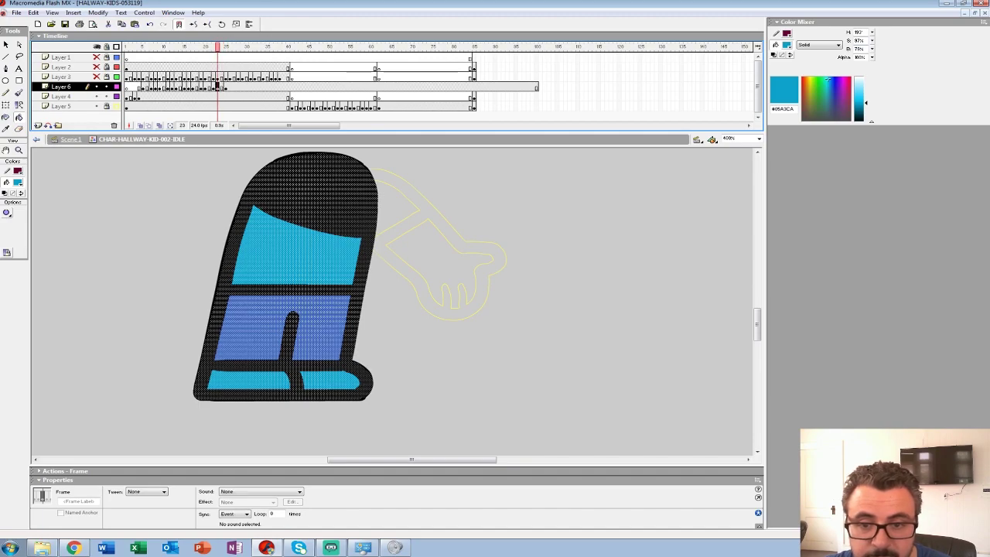
pyautogui.click(228, 85)
pyautogui.hotkey('ctrl', 'alt', 'v')
pyautogui.click(250, 87)
pyautogui.hotkey('ctrl', 'alt', 'v')
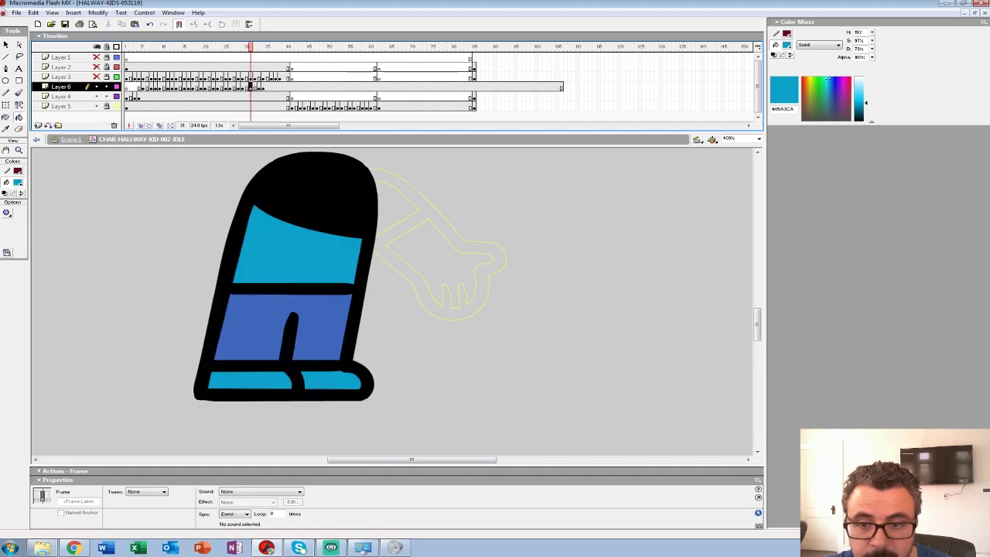
pyautogui.click(258, 87)
pyautogui.click(256, 87)
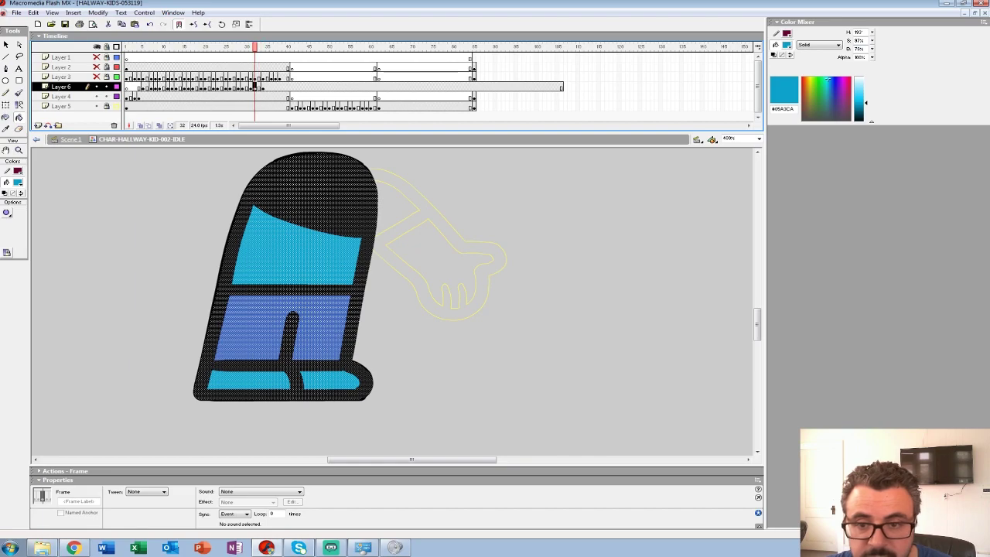
pyautogui.hotkey('ctrl', 'alt', 'v')
pyautogui.click(283, 87)
pyautogui.click(283, 86)
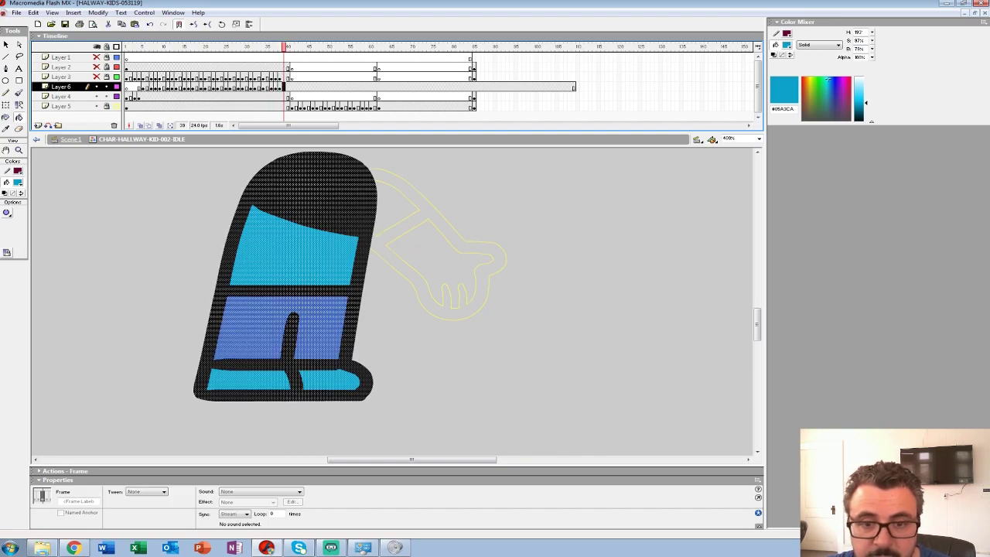
# Move the repeated body frames from the new layer onto Layer 4 starting at frame 5, and delete the emptied layer
pyautogui.moveTo(142, 87); pyautogui.dragTo(277, 97)
pyautogui.click(61, 87)
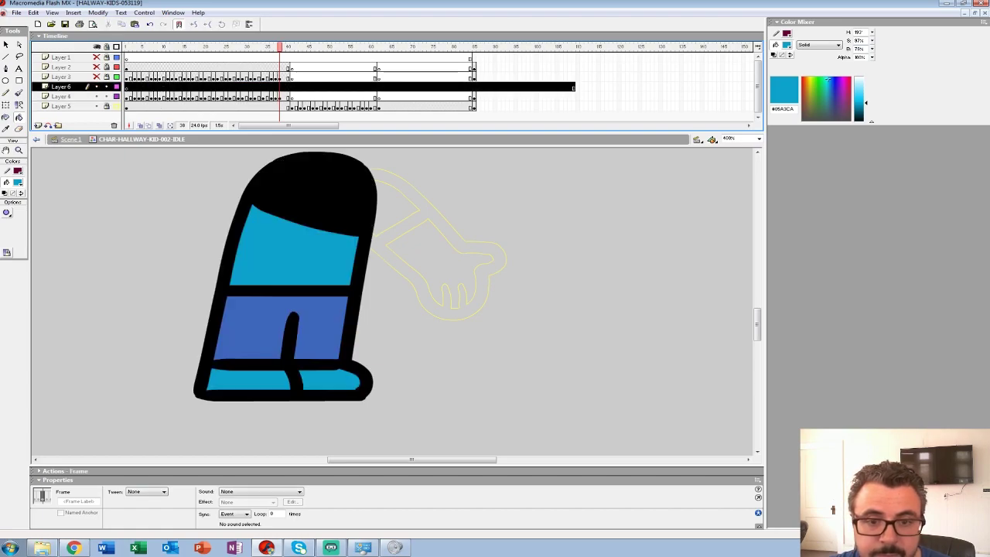
pyautogui.click(114, 125)
# Show the arm on Layer 5 in full colour and return to the first frame
pyautogui.click(117, 97)
pyautogui.click(126, 47)
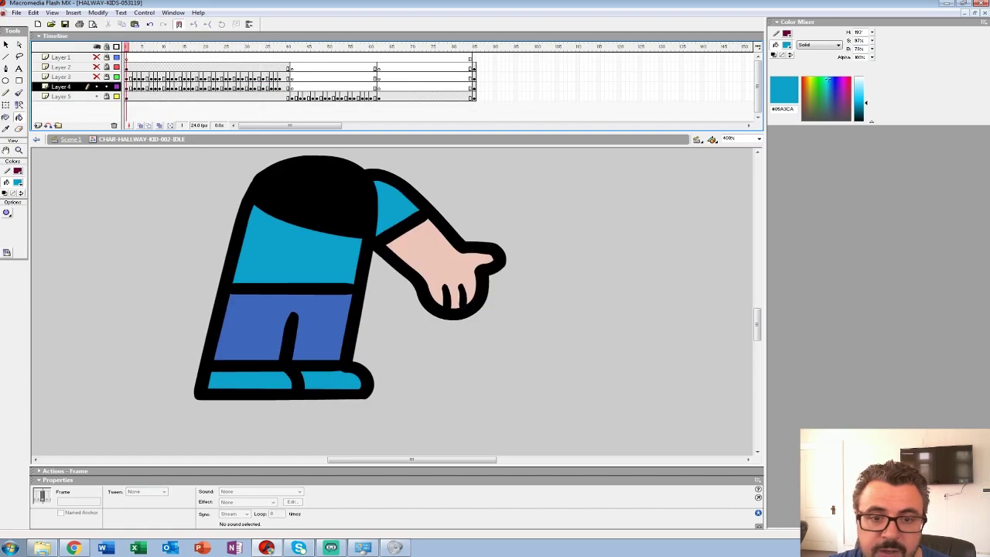
# Show the head on Layer 3 together with the body
pyautogui.click(97, 77)
pyautogui.press('z')
pyautogui.keyDown('alt'); pyautogui.click(348, 281); pyautogui.keyUp('alt')
pyautogui.keyDown('alt'); pyautogui.click(370, 275); pyautogui.keyUp('alt')
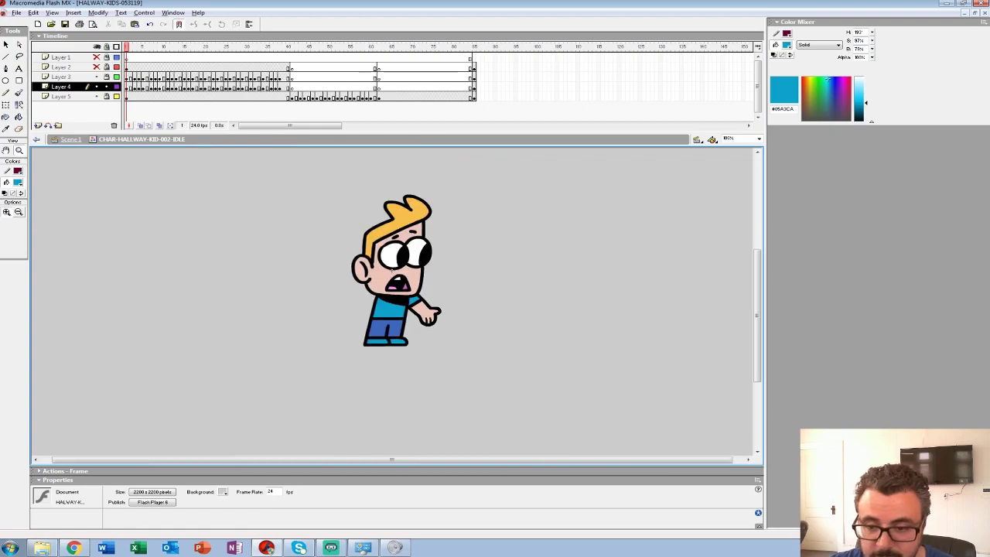
pyautogui.keyDown('alt'); pyautogui.click(370, 276); pyautogui.keyUp('alt')
pyautogui.hotkey('ctrl', '-')
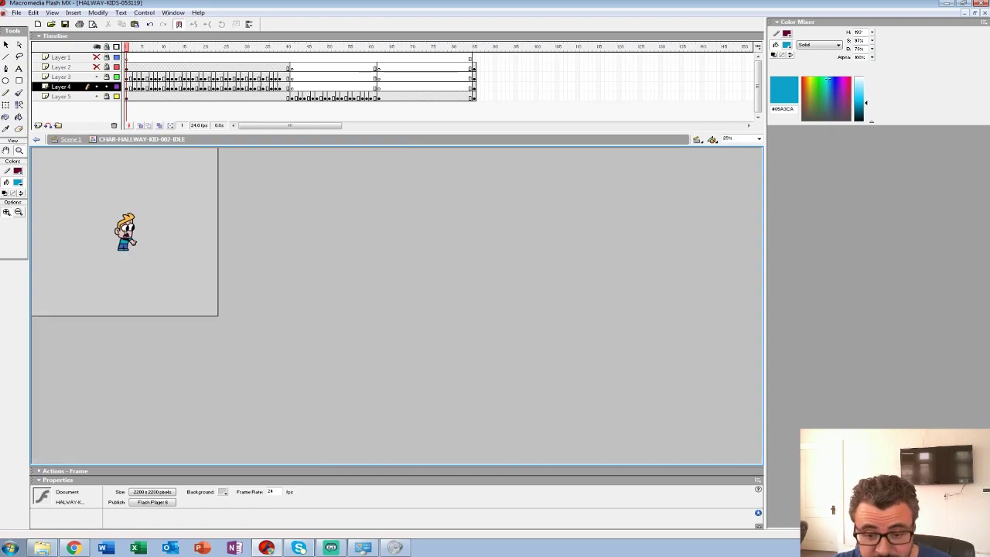
# Play the idle animation repeatedly from the first frame to check the body's motion against the head
pyautogui.press('Return')
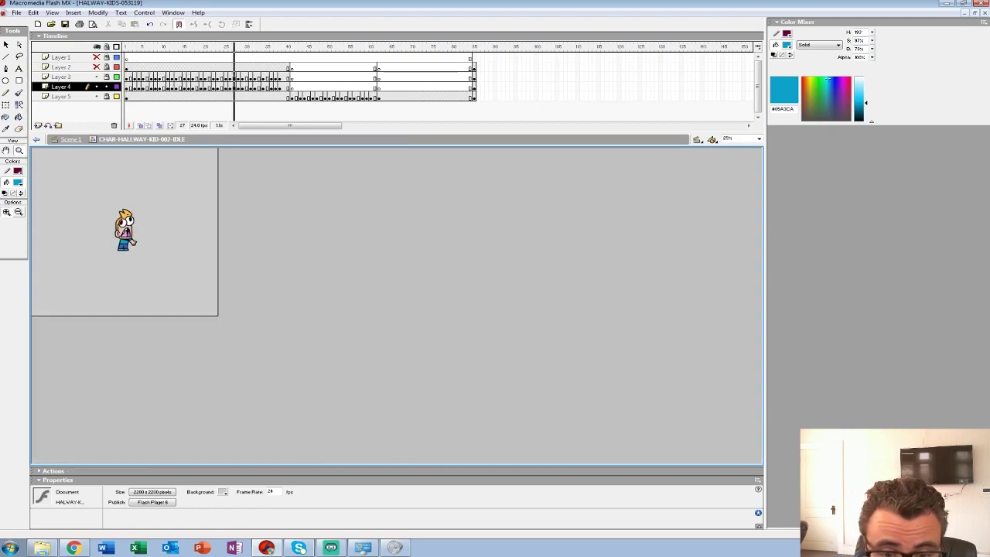
pyautogui.click(126, 78)
pyautogui.press('Return')
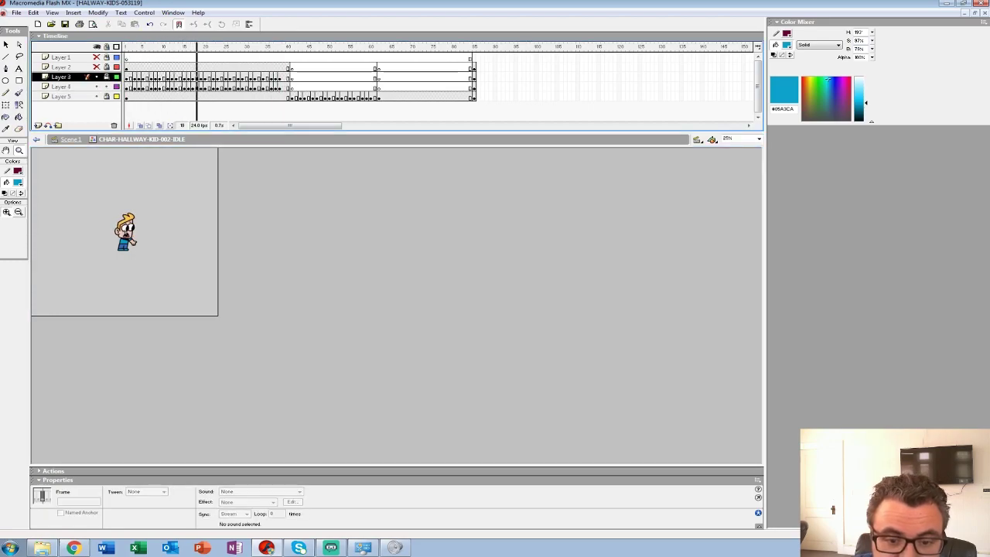
pyautogui.click(126, 77)
pyautogui.press('Return')
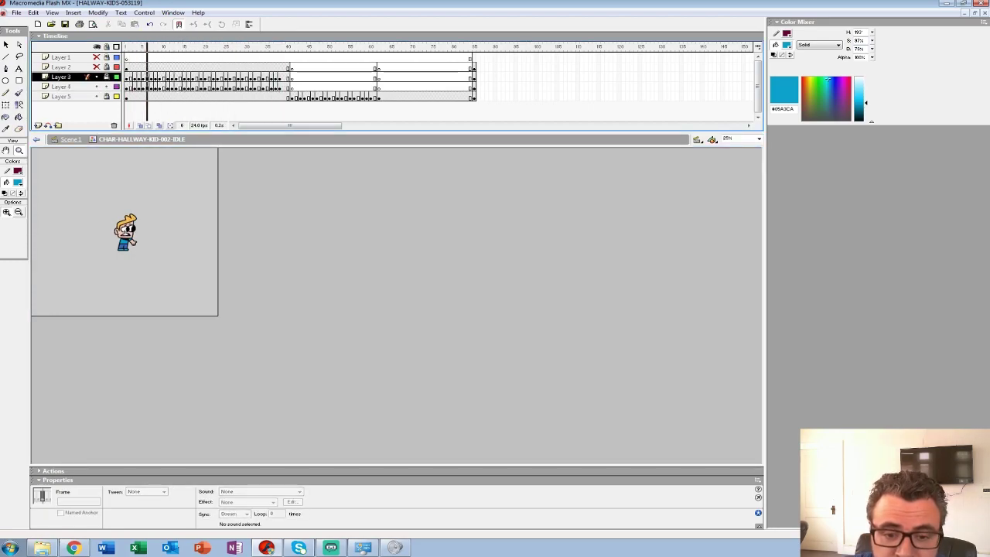
pyautogui.click(126, 77)
pyautogui.press('Return')
pyautogui.moveTo(143, 77); pyautogui.dragTo(130, 76)
pyautogui.click(126, 220)
pyautogui.press('Return')
pyautogui.press('Return')
# Show the second arm on Layer 2 at the first frame
pyautogui.click(107, 77)
pyautogui.click(126, 67)
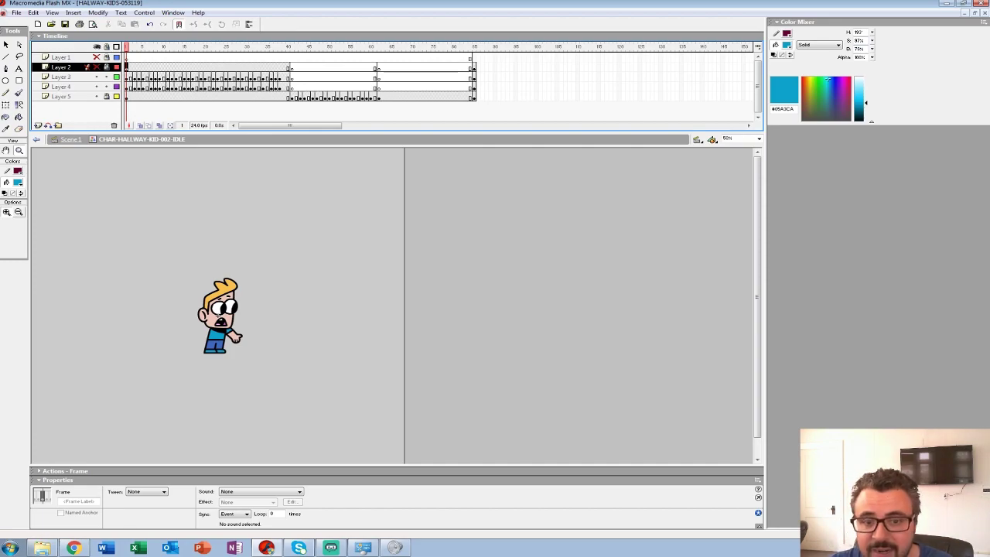
pyautogui.click(96, 67)
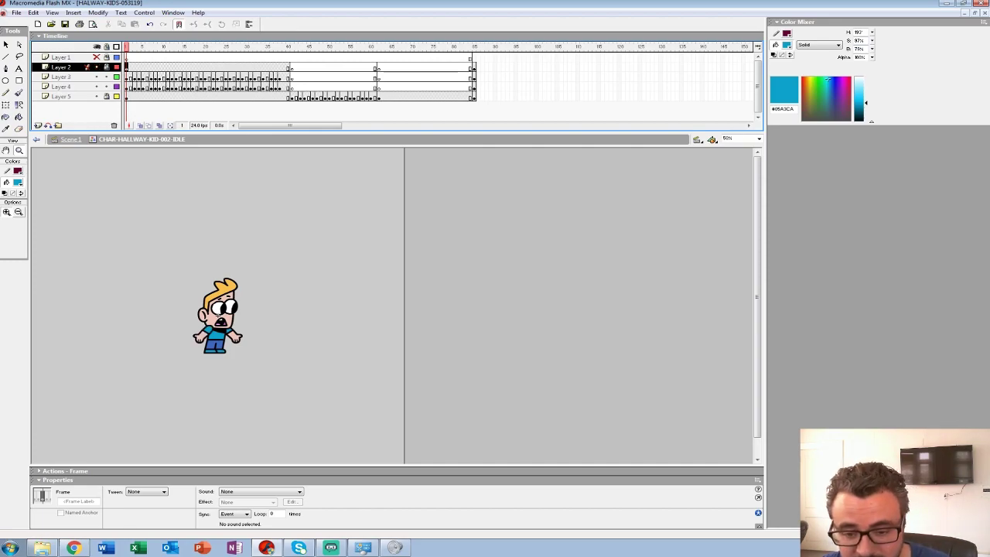
# Play the cycle with both arms visible and review how the static arms fit the head and body motion
pyautogui.hotkey('ctrl', '-')
pyautogui.press('Return')
pyautogui.press('Return')
pyautogui.click(126, 67)
pyautogui.press('Return')
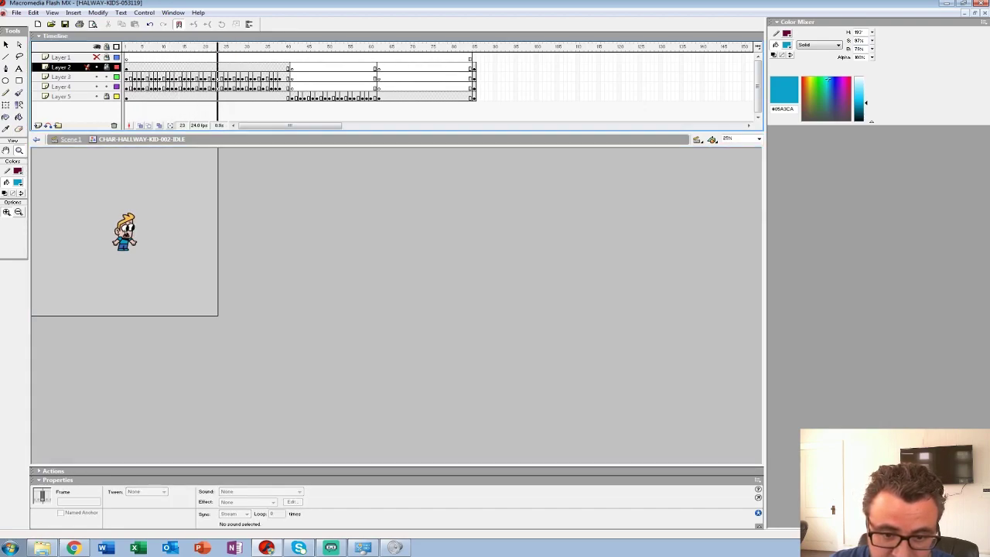
pyautogui.hotkey('ctrl', '=')
pyautogui.hotkey('ctrl', '=')
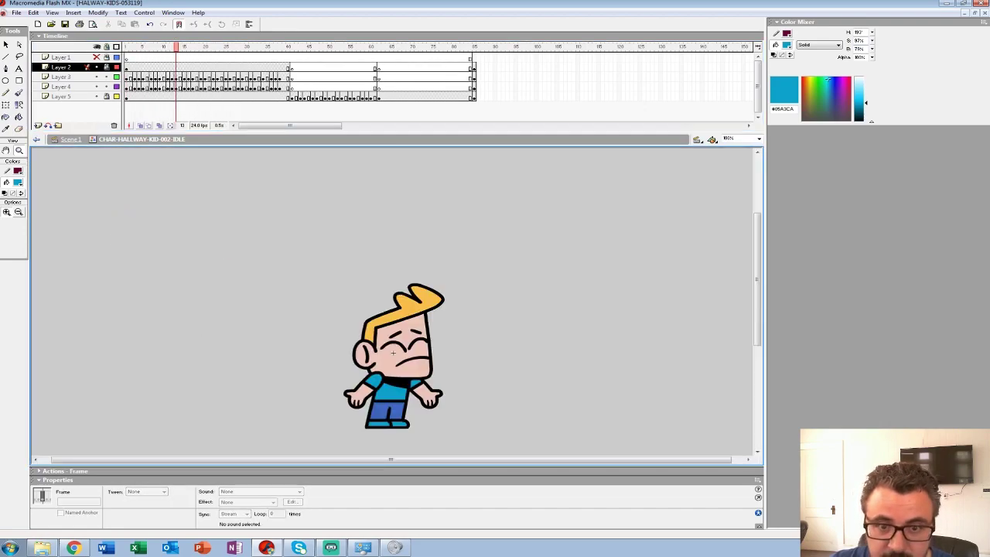
pyautogui.press('Return')
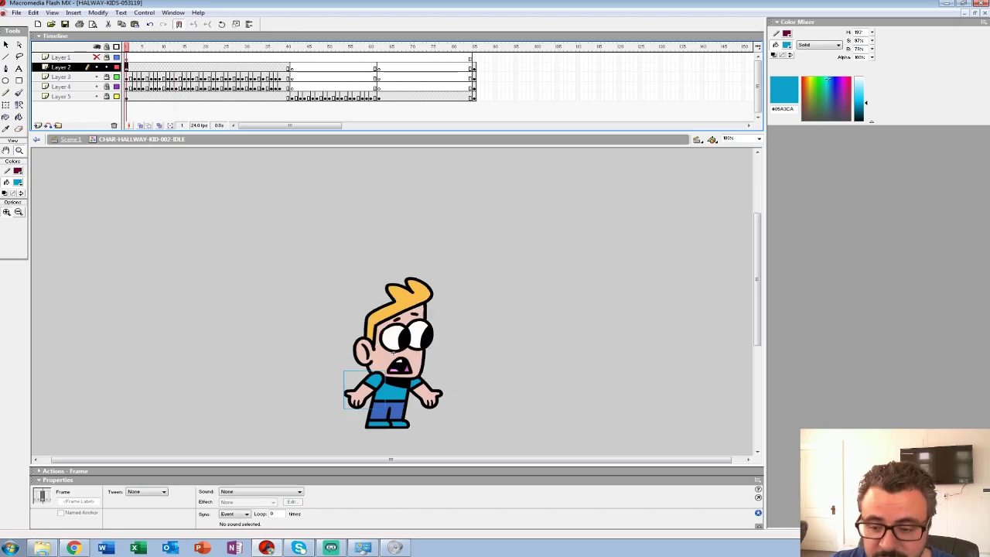
# Start a new keyframe at frame 5 of Layer 2 and clear the arm drawing from it
pyautogui.click(414, 334)
pyautogui.moveTo(345, 339); pyautogui.dragTo(238, 308)
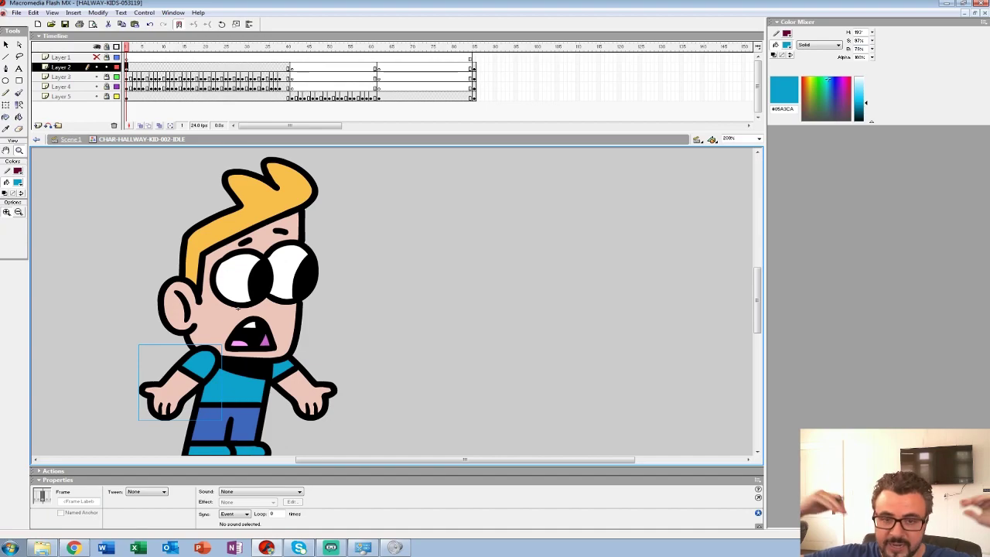
pyautogui.press('Return')
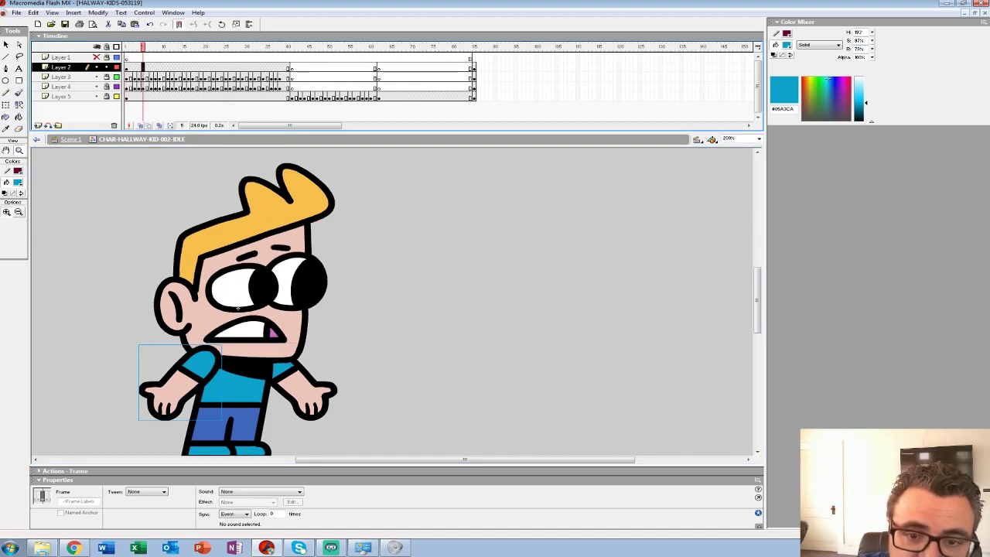
pyautogui.press('Delete')
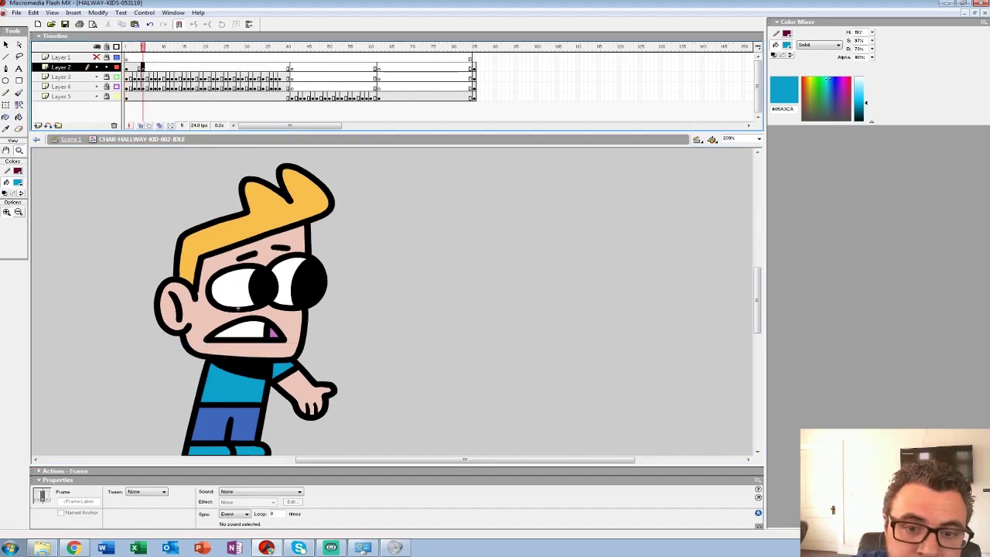
# Turn on onion skinning for Layer 2 and display Layers 3, 4 and 5 as outlines
pyautogui.hotkey('ctrl', 'alt', 'shift', 'o')
pyautogui.hotkey('alt', 'shift', 'o')
pyautogui.click(237, 308)
pyautogui.moveTo(237, 307); pyautogui.dragTo(347, 198)
# Set the Brush tool to a black fill (#000000) and a smaller brush size for sketching
pyautogui.press('b')
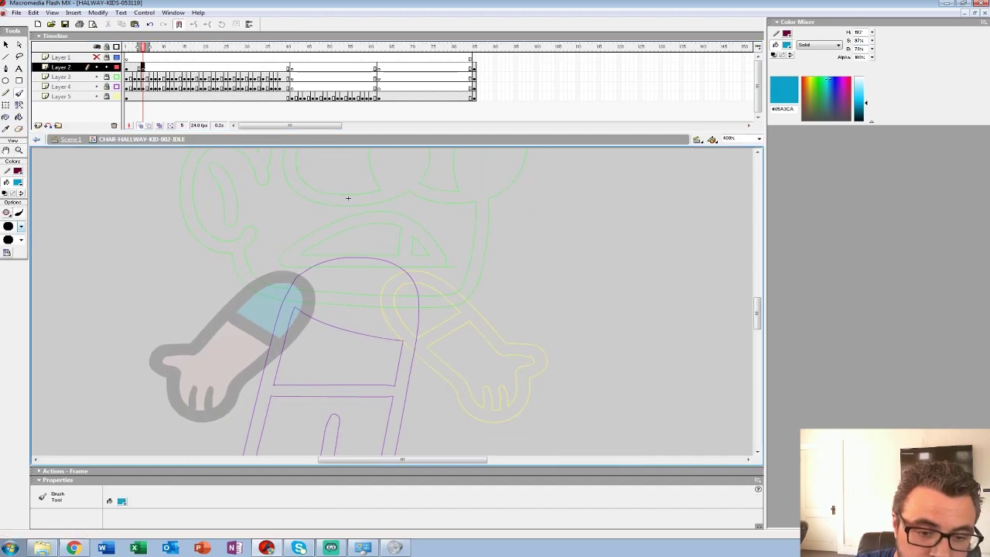
pyautogui.click(314, 309)
pyautogui.moveTo(313, 312)
pyautogui.mouseDown()
pyautogui.moveTo(286, 343)
pyautogui.moveTo(195, 328)
pyautogui.moveTo(229, 264)
pyautogui.mouseUp()
pyautogui.hotkey('ctrl', 'z')
pyautogui.click(18, 182)
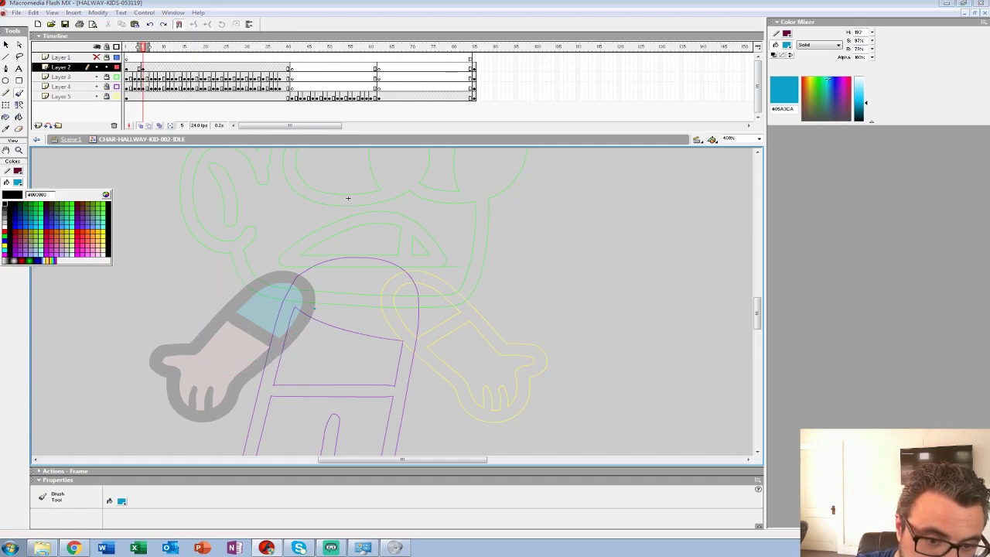
pyautogui.click(4, 203)
pyautogui.moveTo(266, 352)
pyautogui.mouseDown()
pyautogui.moveTo(205, 326)
pyautogui.moveTo(211, 260)
pyautogui.mouseUp()
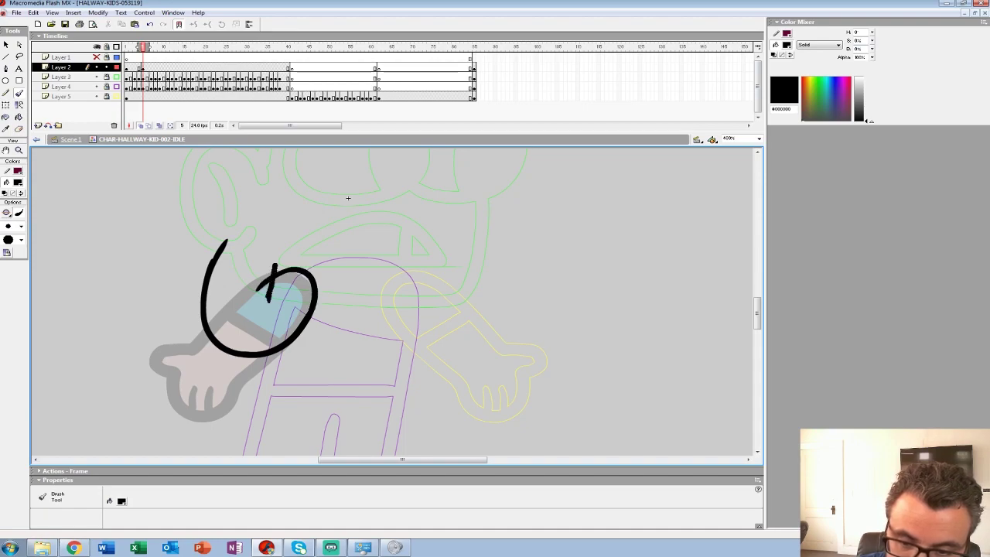
pyautogui.moveTo(225, 244); pyautogui.dragTo(286, 232)
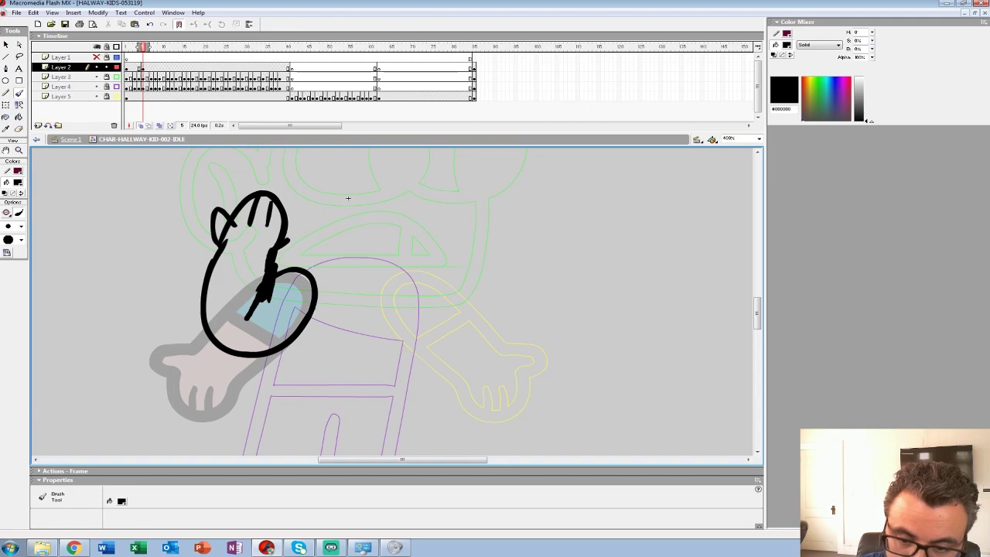
pyautogui.hotkey('ctrl', 'z')
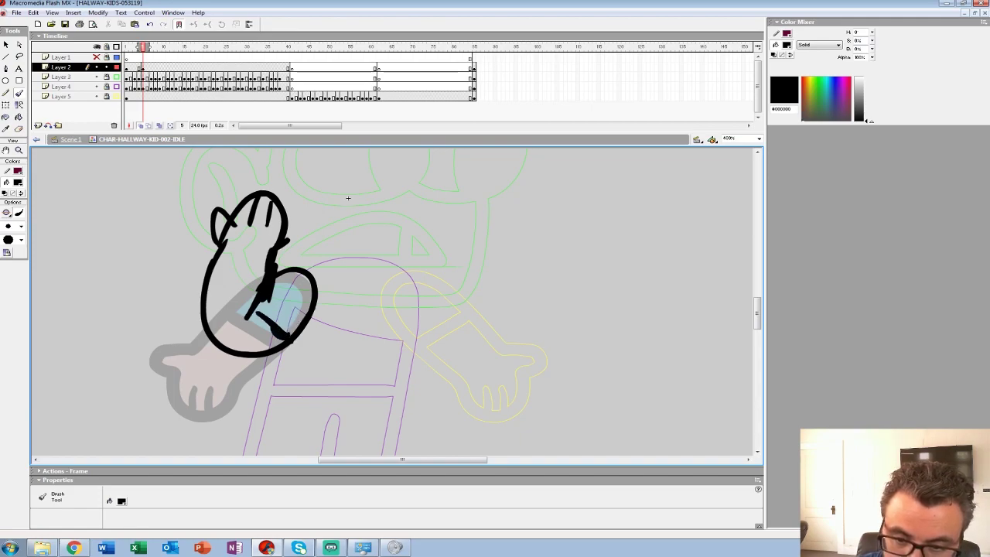
pyautogui.moveTo(259, 194); pyautogui.dragTo(195, 334)
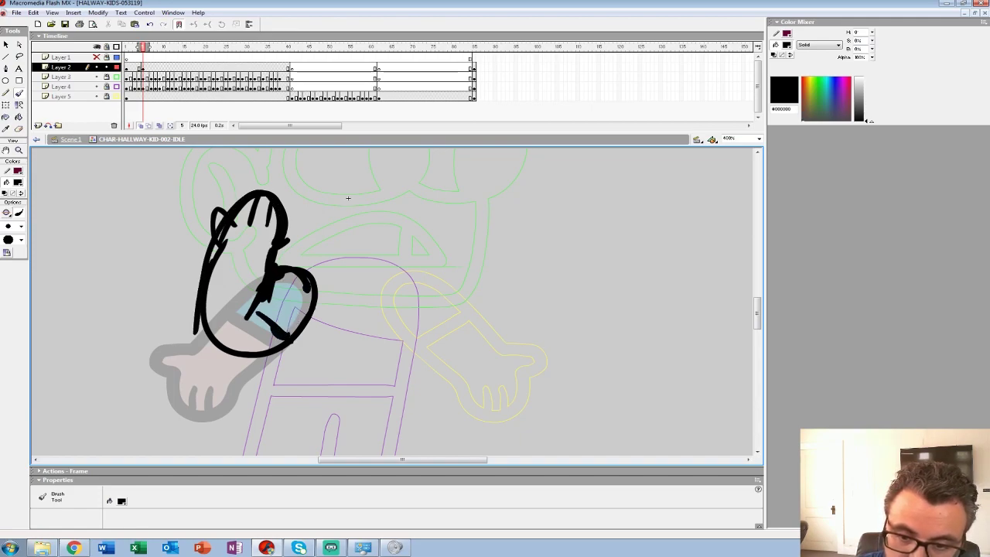
pyautogui.moveTo(348, 198); pyautogui.dragTo(352, 215)
pyautogui.click(142, 68)
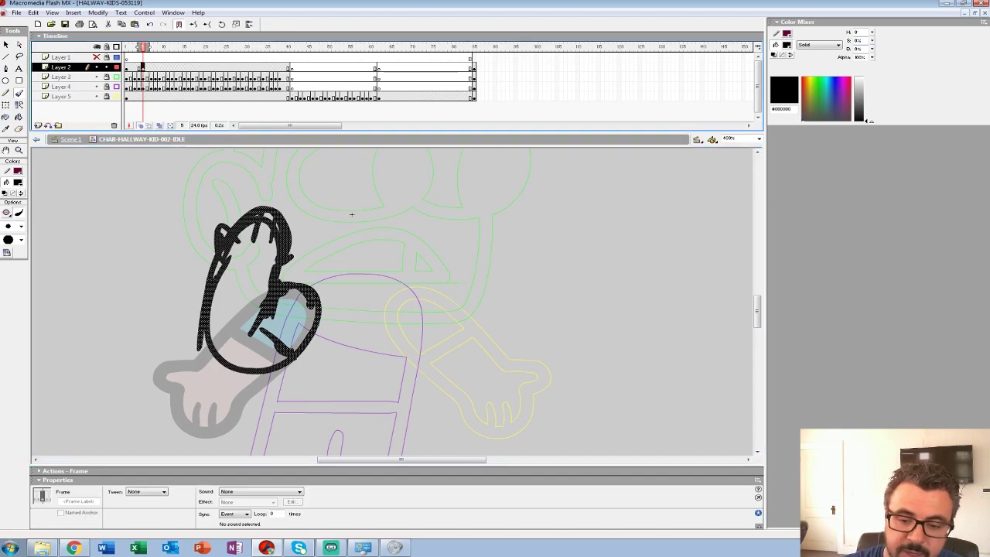
pyautogui.press('Delete')
pyautogui.moveTo(312, 326)
pyautogui.mouseDown()
pyautogui.moveTo(221, 348)
pyautogui.moveTo(191, 305)
pyautogui.moveTo(286, 277)
pyautogui.mouseUp()
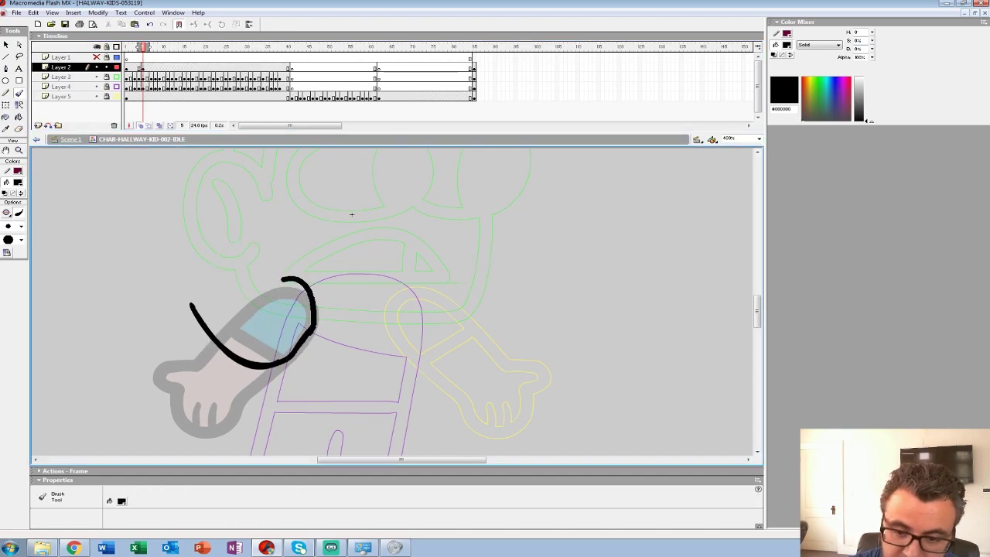
pyautogui.moveTo(179, 233)
pyautogui.mouseDown()
pyautogui.moveTo(182, 294)
pyautogui.moveTo(244, 298)
pyautogui.mouseUp()
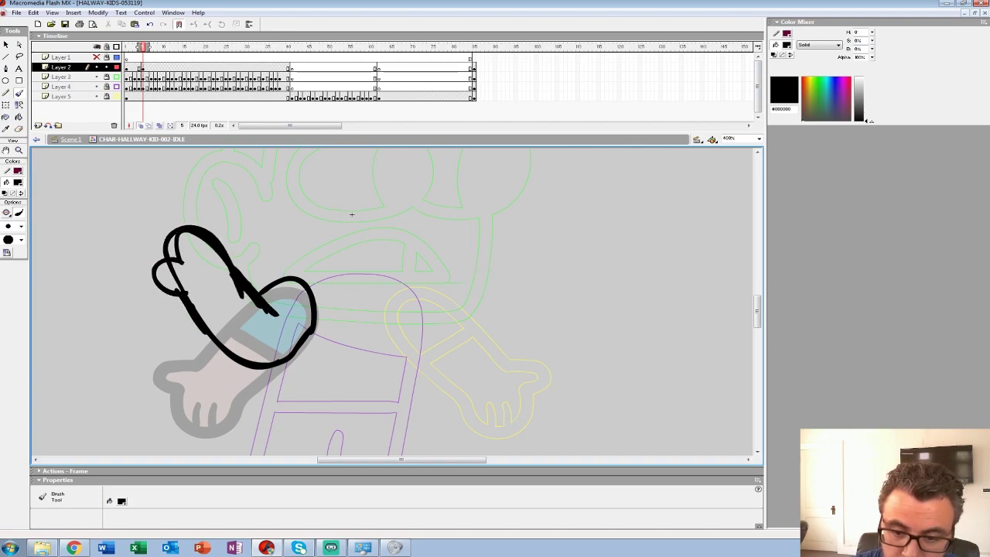
pyautogui.hotkey('ctrl', 'z')
pyautogui.hotkey('ctrl', 'z')
pyautogui.hotkey('ctrl', 'z')
pyautogui.hotkey('ctrl', 'z')
# Rough out a bent arm with a raised hand at frame 5 of Layer 2 and compare it with the first frame
pyautogui.moveTo(202, 289)
pyautogui.mouseDown()
pyautogui.moveTo(244, 369)
pyautogui.moveTo(195, 260)
pyautogui.moveTo(252, 306)
pyautogui.mouseUp()
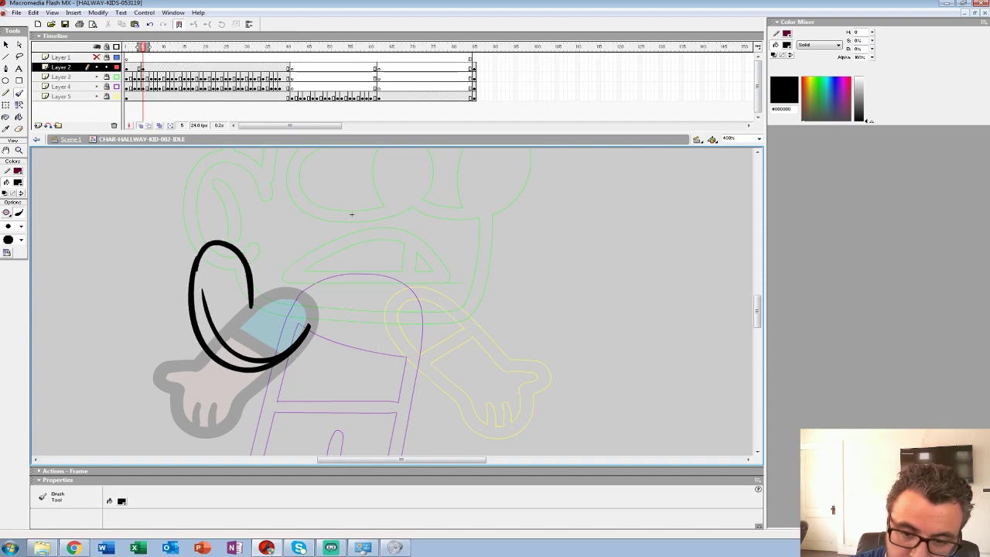
pyautogui.moveTo(209, 246)
pyautogui.mouseDown()
pyautogui.moveTo(254, 316)
pyautogui.moveTo(314, 328)
pyautogui.mouseUp()
pyautogui.moveTo(292, 291); pyautogui.dragTo(297, 348)
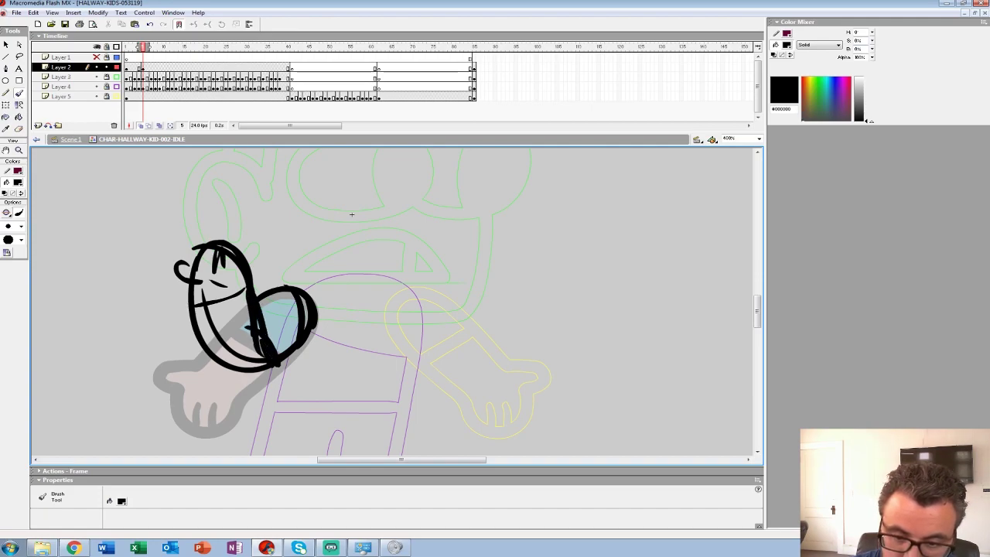
pyautogui.moveTo(190, 253); pyautogui.dragTo(262, 367)
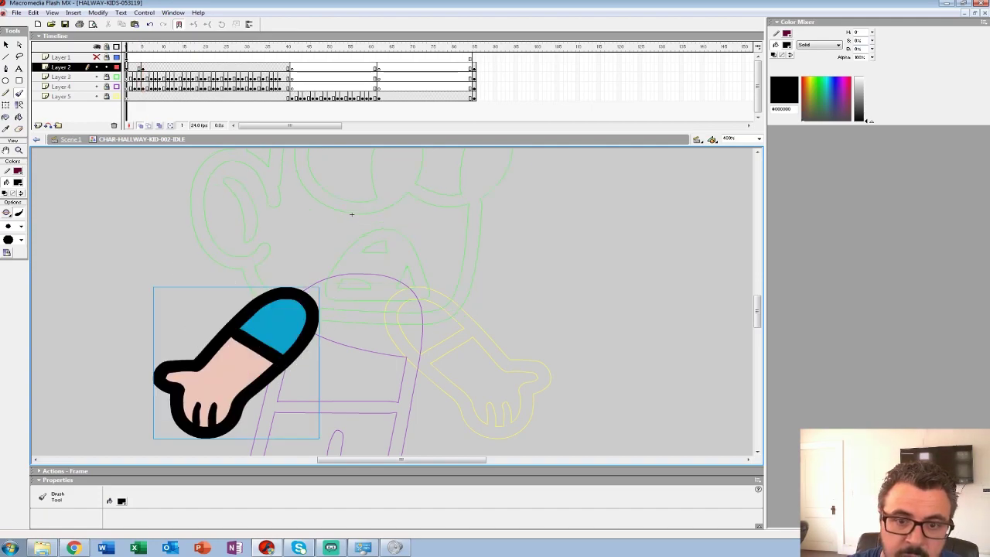
pyautogui.press('Return')
pyautogui.press(',')
pyautogui.press(',')
pyautogui.press(',')
pyautogui.press(',')
pyautogui.press(',')
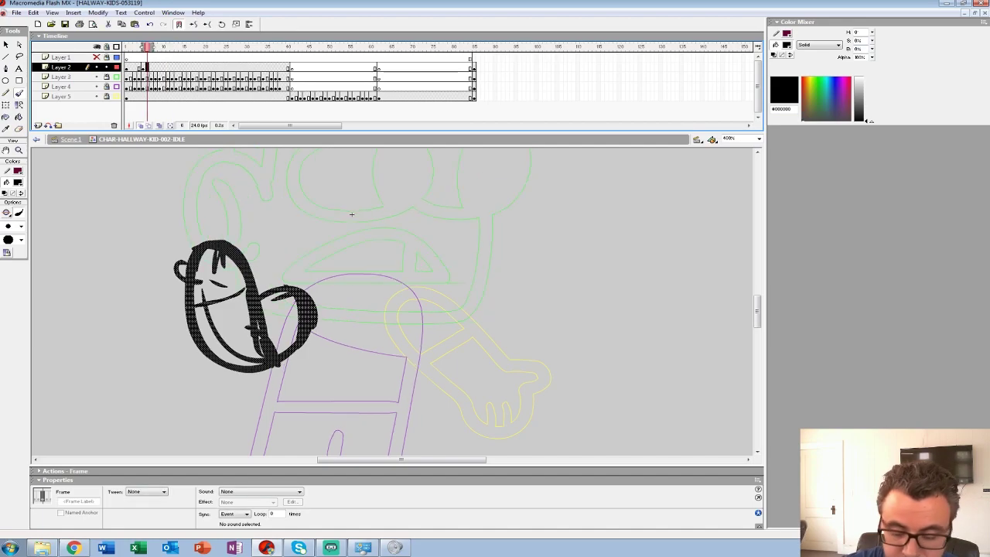
# Add a blank keyframe at frame 6 of Layer 2 and ink the bent arm over the rough sketch with a thicker black brush
pyautogui.press('F7')
pyautogui.moveTo(142, 47); pyautogui.dragTo(138, 47)
pyautogui.click(18, 183)
pyautogui.click(9, 208)
pyautogui.click(21, 227)
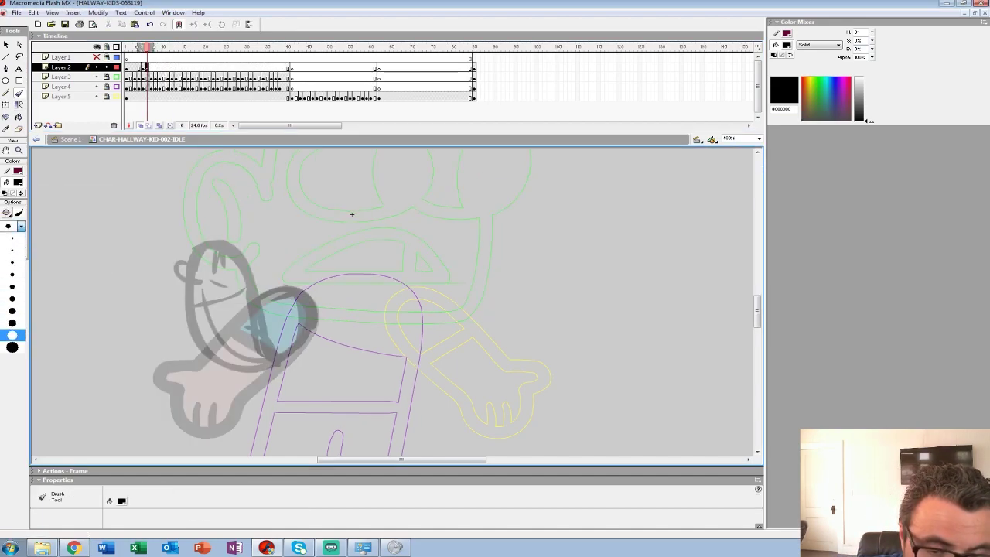
pyautogui.moveTo(251, 328)
pyautogui.mouseDown()
pyautogui.moveTo(244, 263)
pyautogui.moveTo(229, 244)
pyautogui.moveTo(196, 247)
pyautogui.moveTo(192, 325)
pyautogui.moveTo(209, 354)
pyautogui.moveTo(237, 369)
pyautogui.moveTo(268, 367)
pyautogui.moveTo(307, 340)
pyautogui.moveTo(312, 309)
pyautogui.moveTo(293, 289)
pyautogui.moveTo(264, 305)
pyautogui.moveTo(254, 324)
pyautogui.moveTo(275, 357)
pyautogui.mouseUp()
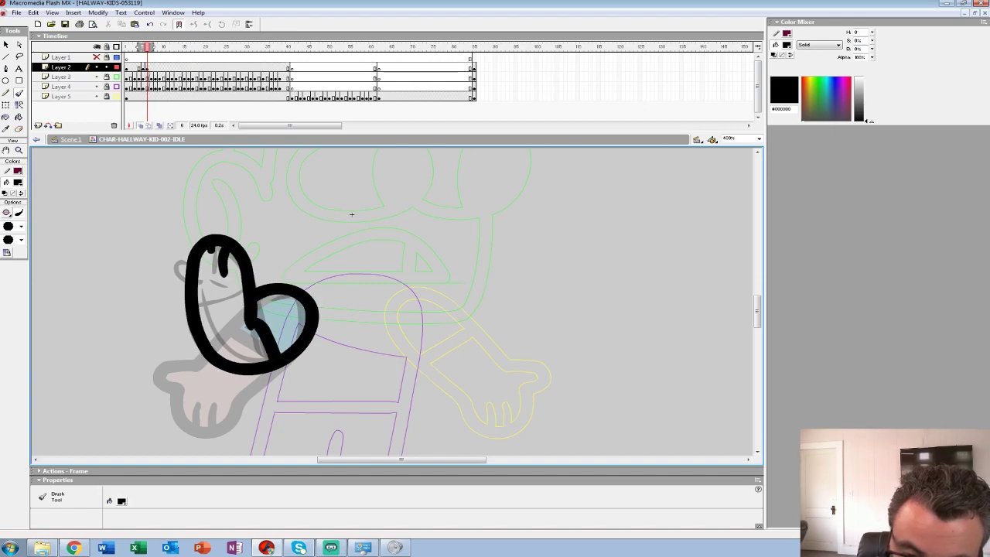
pyautogui.moveTo(351, 214); pyautogui.dragTo(350, 222)
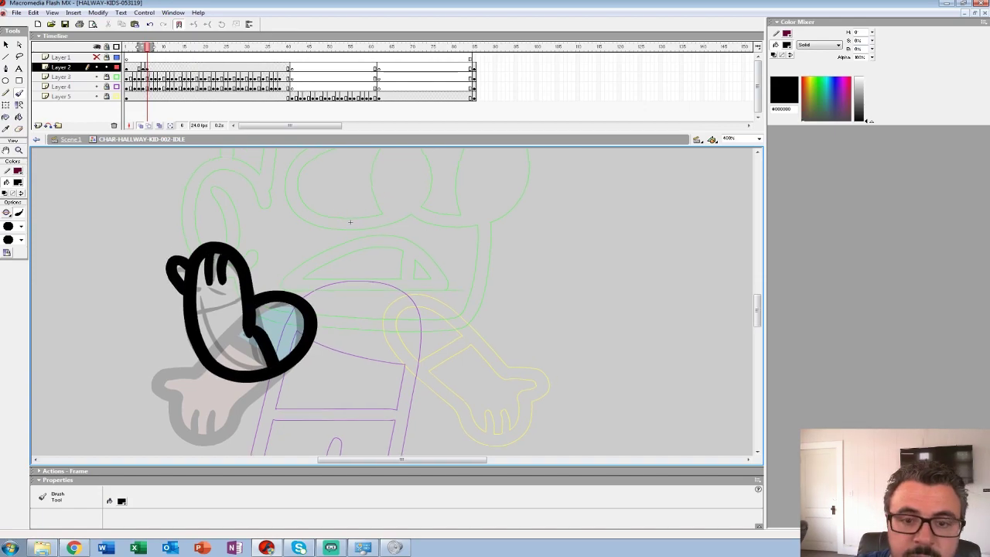
pyautogui.press('F5')
pyautogui.press(',')
pyautogui.hotkey('shift', 'F5')
pyautogui.press('.')
pyautogui.press('.')
pyautogui.press('.')
pyautogui.press('.')
pyautogui.press(',')
pyautogui.press(',')
pyautogui.press('.')
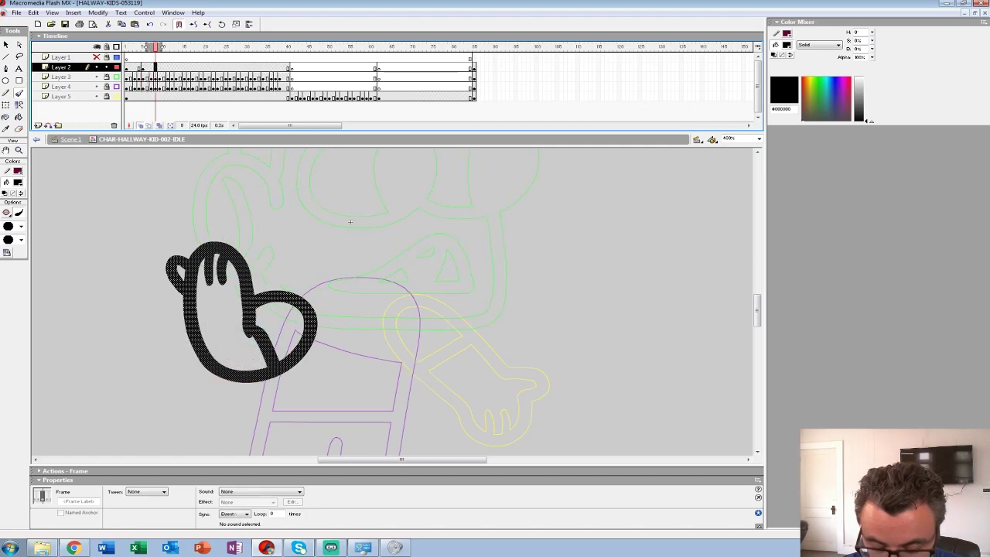
pyautogui.press('Delete')
pyautogui.press(',')
pyautogui.press(',')
pyautogui.press(',')
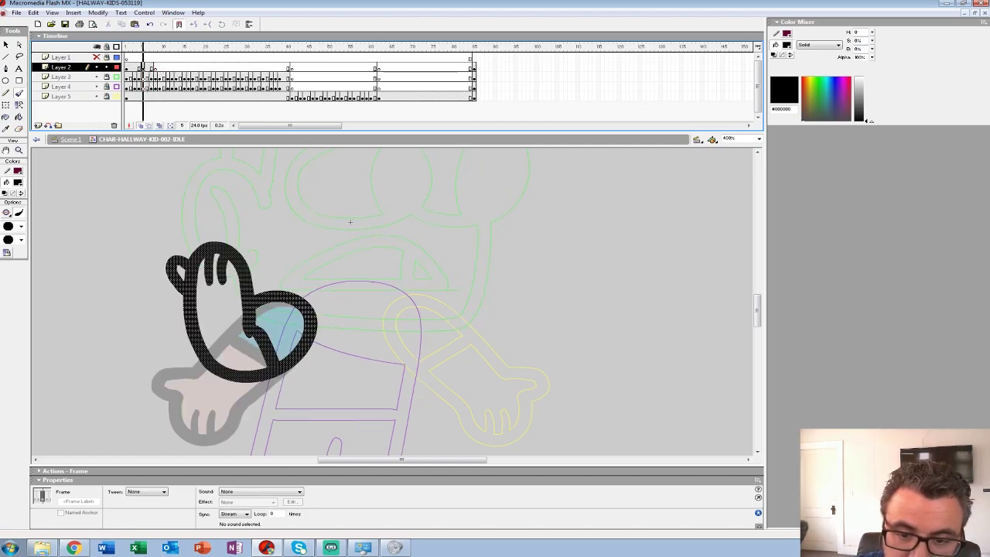
pyautogui.hotkey('ctrl', 'z')
pyautogui.hotkey('ctrl', 'z')
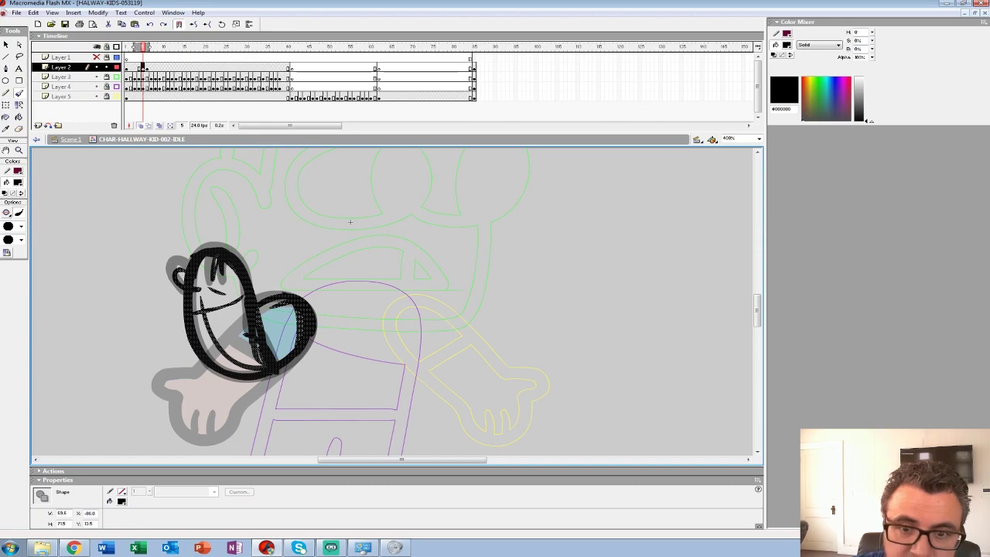
# Undo the thumb strokes on the inked arm and remove the rough sketch frame so the inked drawing starts at frame 5
pyautogui.press('.')
pyautogui.hotkey('ctrl', 'z')
pyautogui.hotkey('ctrl', 'z')
pyautogui.press('F5')
pyautogui.press(',')
pyautogui.hotkey('shift', 'F5')
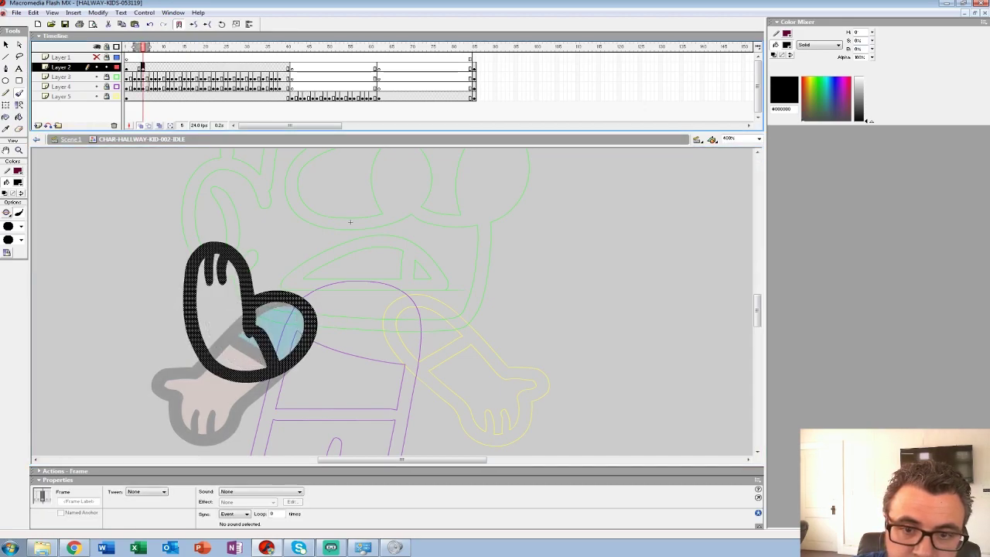
# Insert a blank keyframe at frame 8 of Layer 2 and ink the bent arm with the raised hand tilted closer to the shoulder
pyautogui.press('.')
pyautogui.press('.')
pyautogui.press('.')
pyautogui.press('F7')
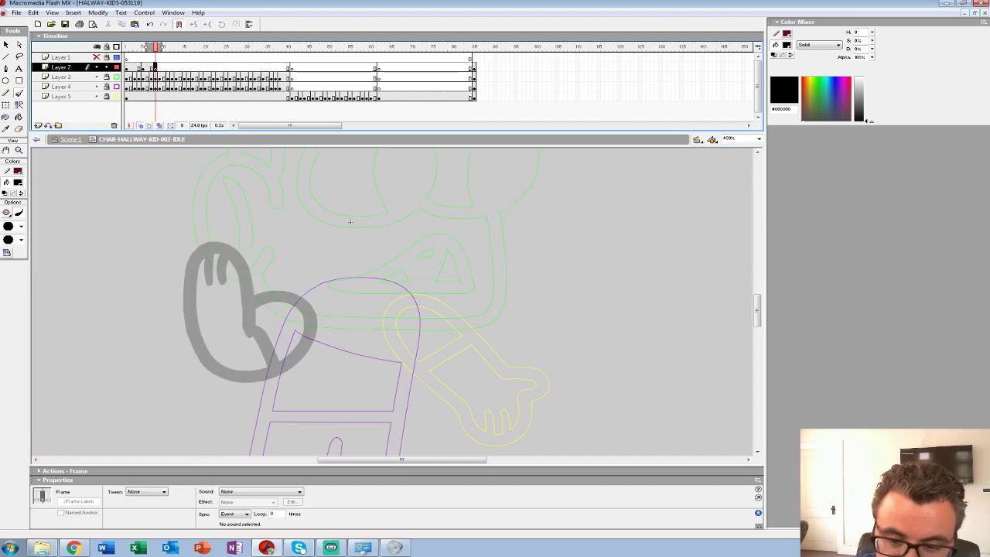
pyautogui.moveTo(258, 317)
pyautogui.mouseDown()
pyautogui.moveTo(263, 282)
pyautogui.moveTo(247, 254)
pyautogui.moveTo(227, 254)
pyautogui.moveTo(194, 306)
pyautogui.moveTo(193, 337)
pyautogui.moveTo(211, 361)
pyautogui.moveTo(266, 373)
pyautogui.moveTo(305, 337)
pyautogui.moveTo(309, 314)
pyautogui.moveTo(284, 295)
pyautogui.mouseUp()
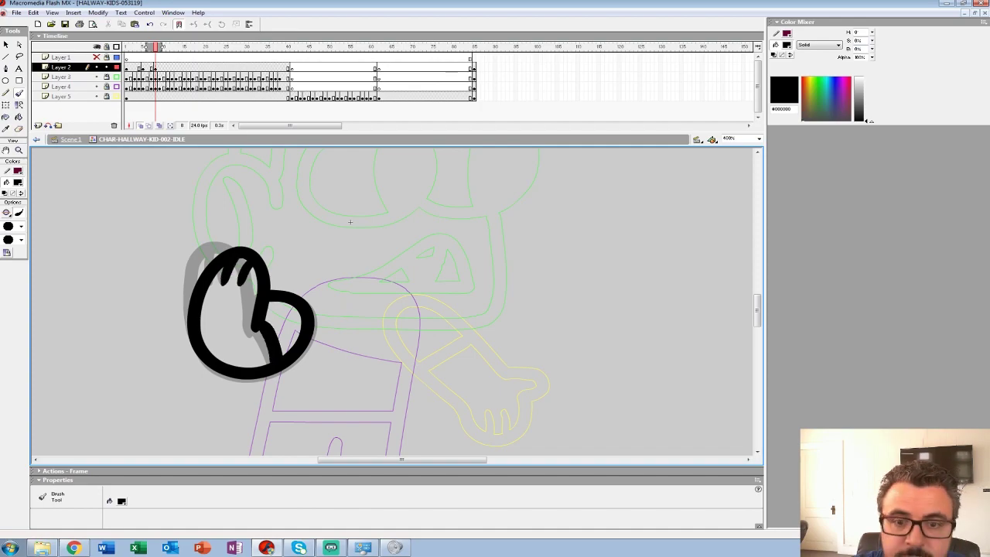
# Place the coloured resting arm at frame 17 of Layer 2 and ink a lowered arm at frame 12 over its onion skin
pyautogui.press('Return')
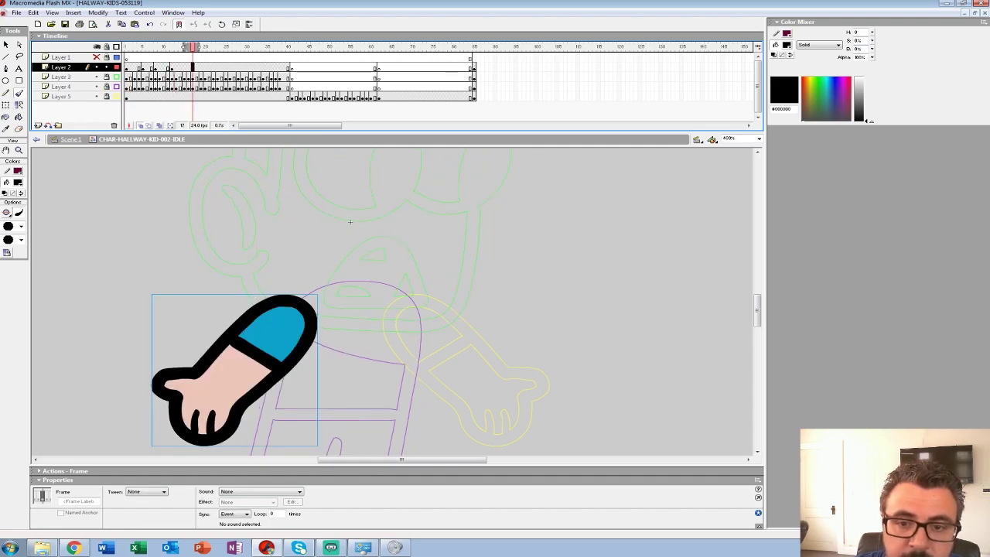
pyautogui.press('Delete')
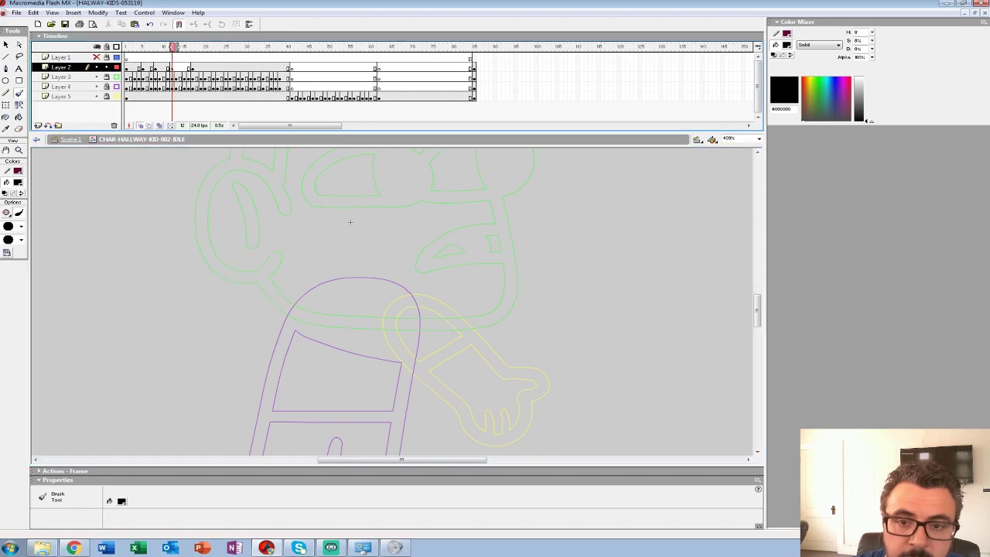
pyautogui.moveTo(191, 47); pyautogui.dragTo(199, 47)
pyautogui.moveTo(348, 340)
pyautogui.mouseDown()
pyautogui.moveTo(423, 204)
pyautogui.moveTo(371, 224)
pyautogui.moveTo(317, 272)
pyautogui.mouseUp()
pyautogui.moveTo(313, 319)
pyautogui.mouseDown()
pyautogui.moveTo(263, 287)
pyautogui.moveTo(235, 283)
pyautogui.moveTo(259, 260)
pyautogui.mouseUp()
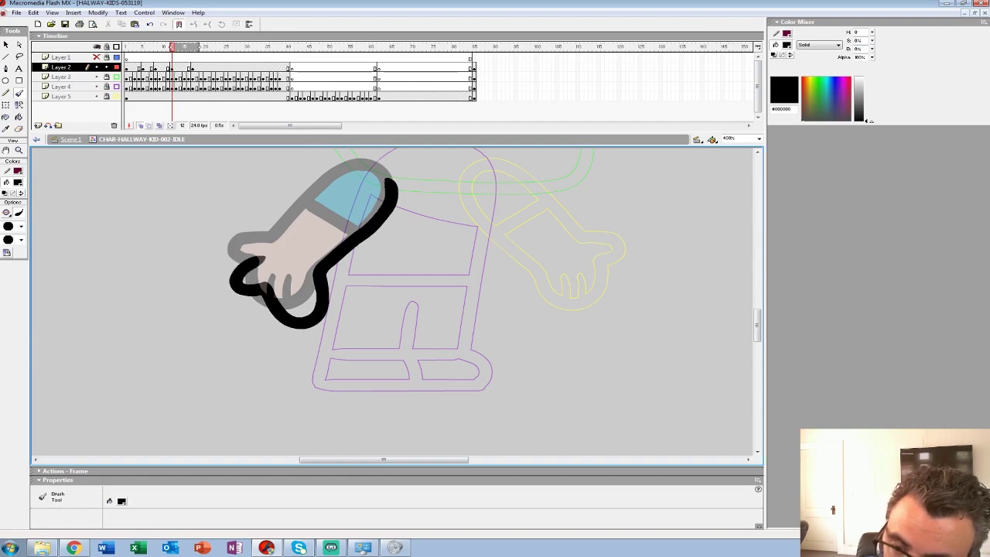
pyautogui.moveTo(366, 169)
pyautogui.mouseDown()
pyautogui.moveTo(328, 187)
pyautogui.moveTo(262, 259)
pyautogui.mouseUp()
pyautogui.moveTo(301, 217); pyautogui.dragTo(345, 240)
pyautogui.moveTo(288, 292); pyautogui.dragTo(298, 314)
pyautogui.moveTo(457, 183); pyautogui.dragTo(388, 276)
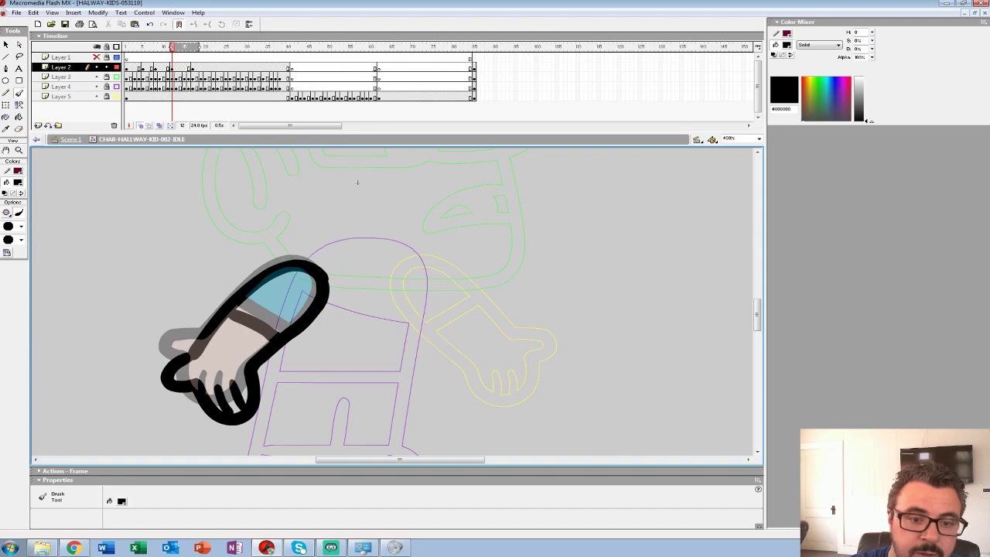
# Play back the arm animation from the start and scrub through it to frame 27
pyautogui.press('z')
pyautogui.keyDown('alt'); pyautogui.click(388, 276); pyautogui.keyUp('alt')
pyautogui.keyDown('alt'); pyautogui.click(388, 276); pyautogui.keyUp('alt')
pyautogui.keyDown('alt'); pyautogui.click(388, 294); pyautogui.keyUp('alt')
pyautogui.click(135, 48)
pyautogui.press('Return')
pyautogui.click(135, 47)
pyautogui.moveTo(135, 47)
pyautogui.mouseDown()
pyautogui.moveTo(223, 46)
pyautogui.moveTo(168, 46)
pyautogui.moveTo(205, 46)
pyautogui.moveTo(205, 68)
pyautogui.moveTo(197, 46)
pyautogui.moveTo(234, 46)
pyautogui.mouseUp()
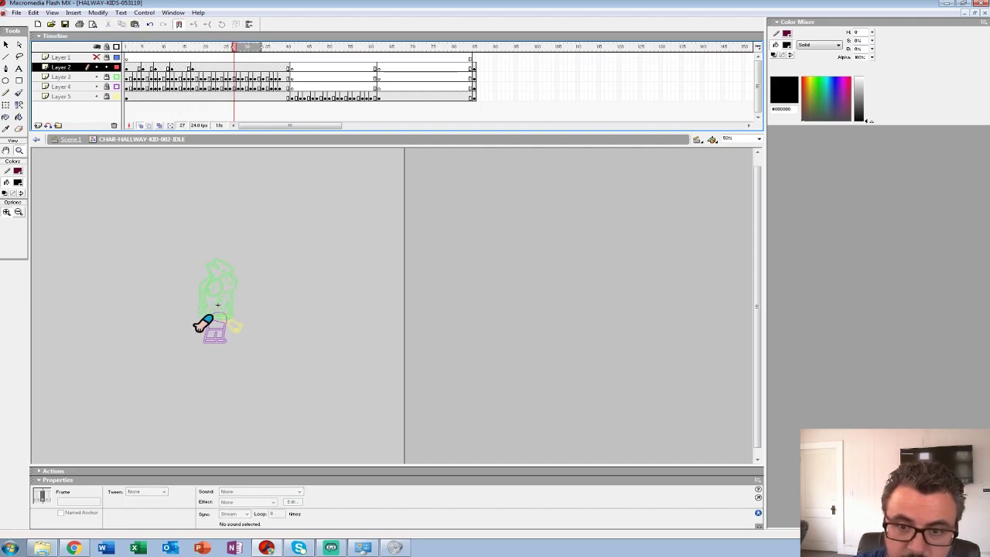
# Show Layers 3 to 5 in full colour and replay the idle cycle, stopping at frame 26 of Layer 2
pyautogui.click(201, 67)
pyautogui.moveTo(116, 77); pyautogui.dragTo(116, 96)
pyautogui.click(126, 47)
pyautogui.press('Return')
pyautogui.moveTo(206, 47)
pyautogui.mouseDown()
pyautogui.moveTo(249, 46)
pyautogui.moveTo(164, 46)
pyautogui.moveTo(230, 47)
pyautogui.mouseUp()
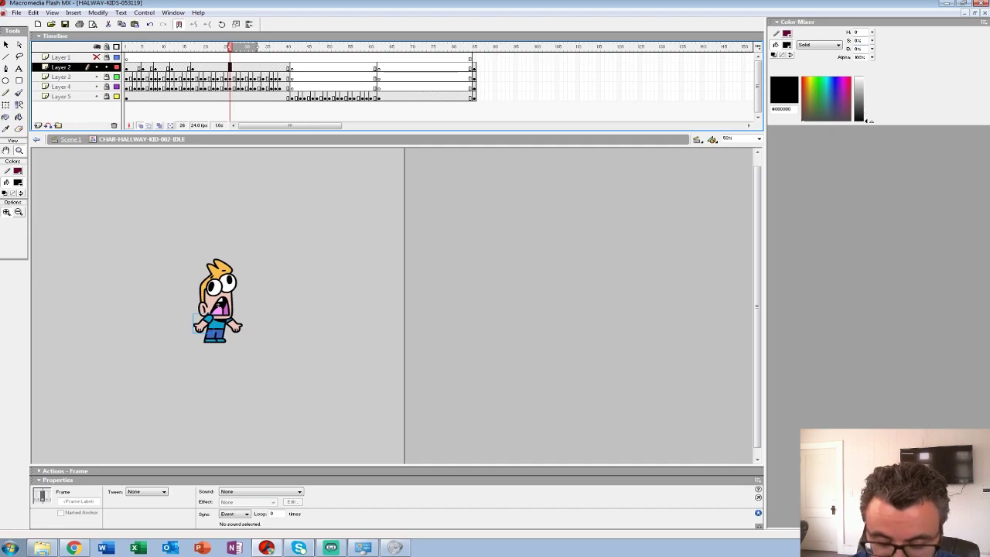
# Insert a blank keyframe at frame 26 of Layer 2 and return the head, body and other arm layers to outlines
pyautogui.press('F7')
pyautogui.click(224, 255)
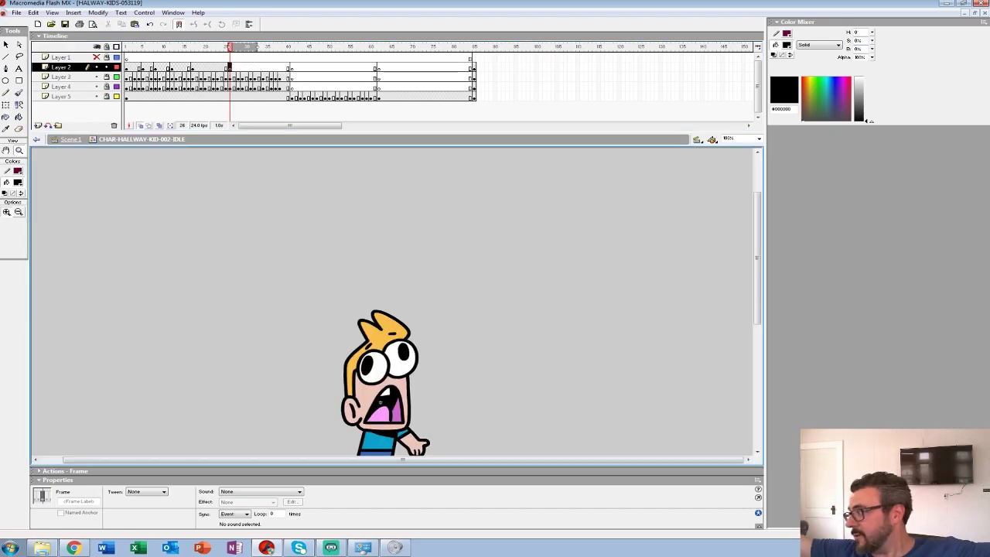
pyautogui.click(380, 402)
pyautogui.moveTo(379, 402); pyautogui.dragTo(336, 287)
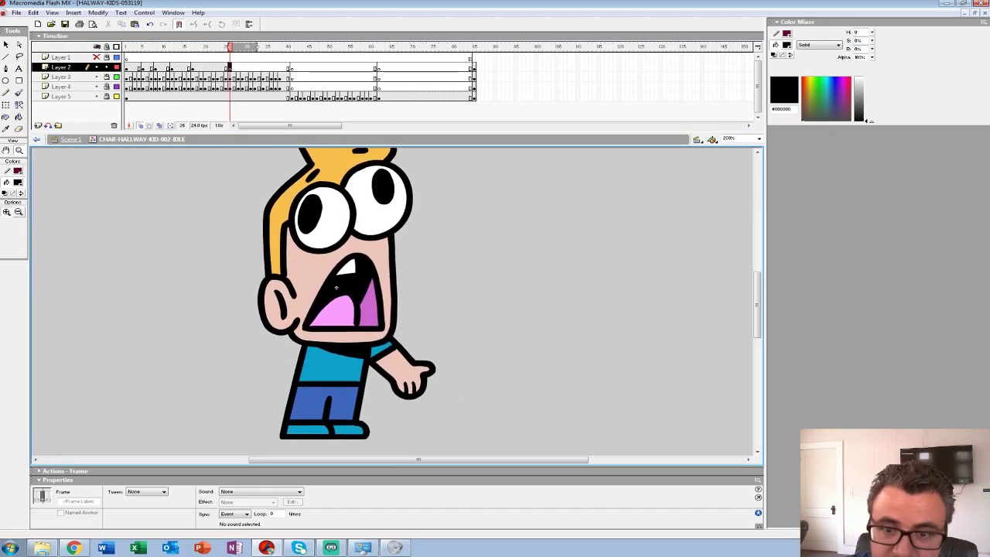
pyautogui.hotkey('ctrl', 'alt', 'shift', 'o')
pyautogui.press('b')
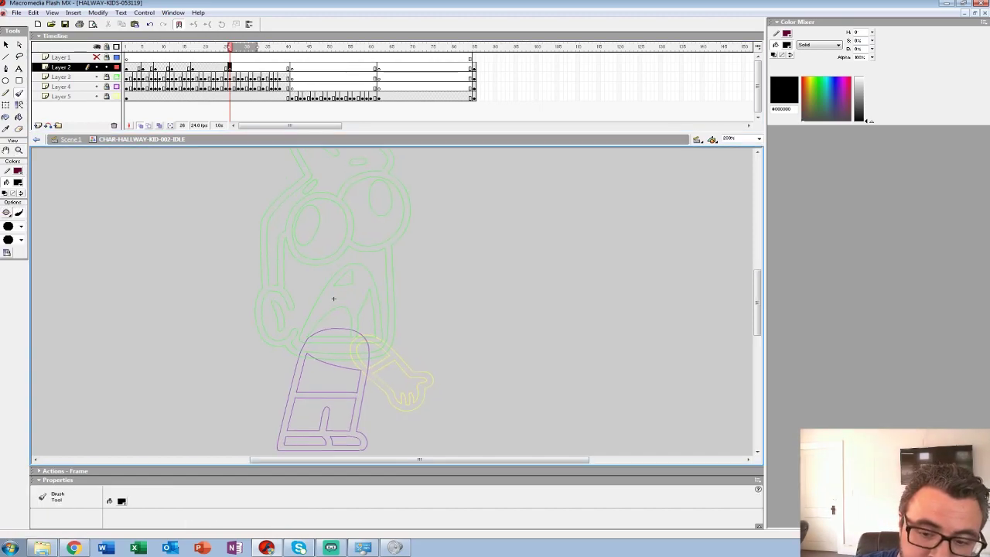
# Try marking three rough brush ovals beside the kid at frame 26 of Layer 2 and clear them after a playback
pyautogui.moveTo(228, 240); pyautogui.dragTo(231, 234)
pyautogui.moveTo(221, 361); pyautogui.dragTo(213, 319)
pyautogui.moveTo(238, 387)
pyautogui.mouseDown()
pyautogui.moveTo(255, 414)
pyautogui.moveTo(239, 386)
pyautogui.mouseUp()
pyautogui.moveTo(247, 387); pyautogui.dragTo(244, 422)
pyautogui.click(204, 68)
pyautogui.press('Return')
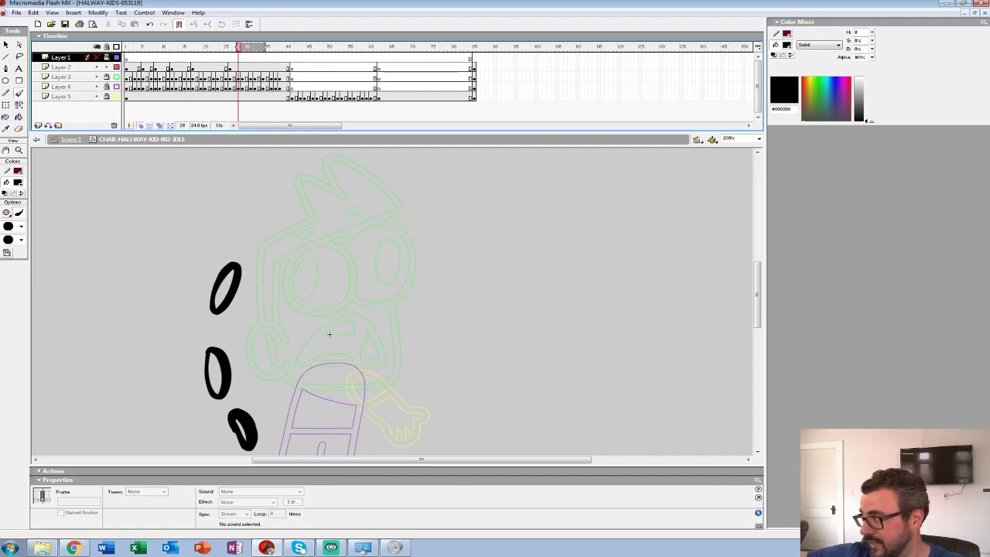
pyautogui.press('Left')
pyautogui.press('Left')
pyautogui.press('Down')
pyautogui.press('Delete')
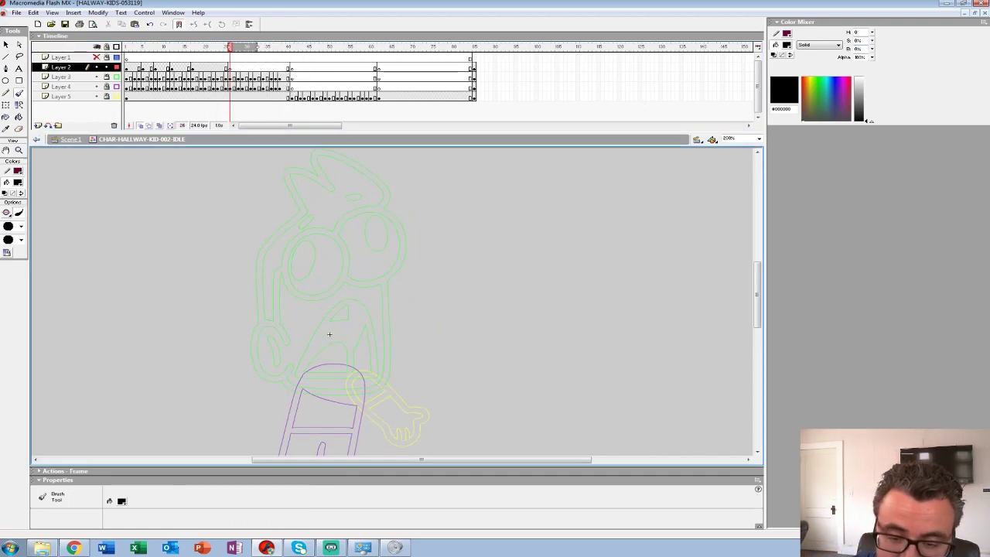
# Rough out a raised arm with a splayed hand at frame 26 of Layer 2 with a smaller brush, discarding the thick strokes
pyautogui.moveTo(308, 372); pyautogui.dragTo(231, 289)
pyautogui.hotkey('ctrl', 'z')
pyautogui.moveTo(317, 379)
pyautogui.mouseDown()
pyautogui.moveTo(239, 296)
pyautogui.moveTo(296, 398)
pyautogui.moveTo(218, 322)
pyautogui.mouseUp()
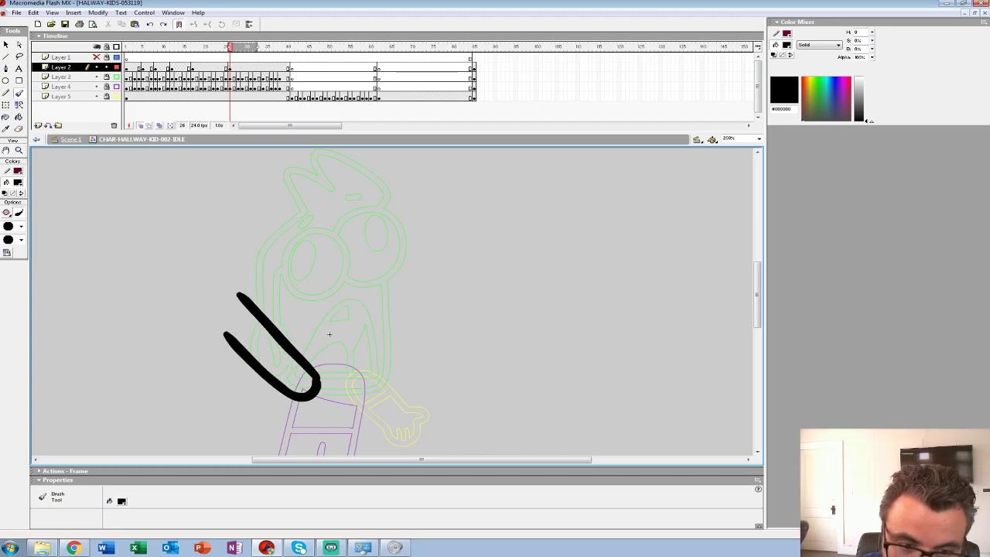
pyautogui.click(21, 226)
pyautogui.click(7, 255)
pyautogui.hotkey('ctrl', 'z')
pyautogui.hotkey('ctrl', 'z')
pyautogui.moveTo(295, 361)
pyautogui.mouseDown()
pyautogui.moveTo(300, 402)
pyautogui.moveTo(222, 328)
pyautogui.mouseUp()
pyautogui.moveTo(308, 386)
pyautogui.mouseDown()
pyautogui.moveTo(238, 299)
pyautogui.moveTo(294, 400)
pyautogui.mouseUp()
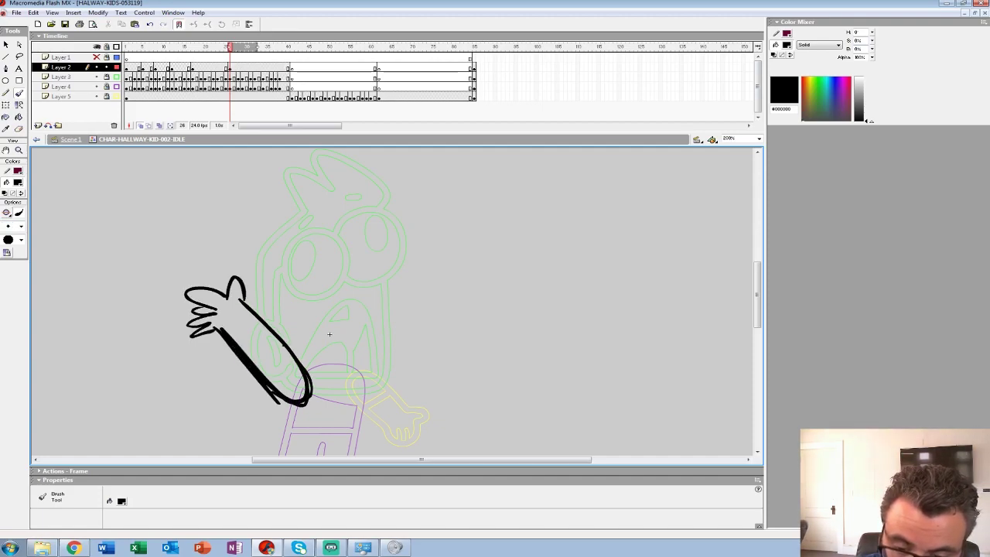
# Preview the rough raised arm, keep it at frame 25 of Layer 2 and clear frame 26 for inking
pyautogui.hotkey('alt', ',')
pyautogui.press('Return')
pyautogui.press('Return')
pyautogui.hotkey('alt', ',')
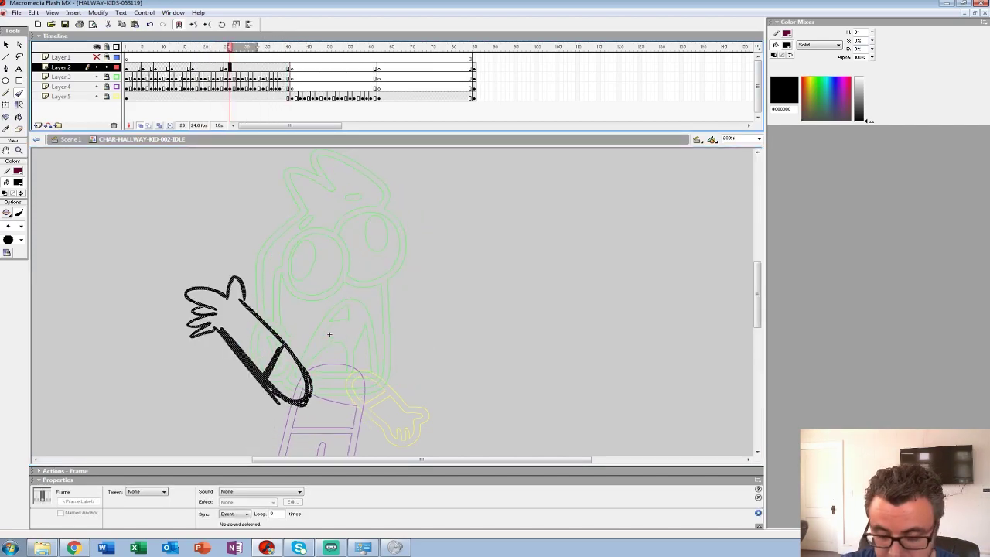
pyautogui.press('Delete')
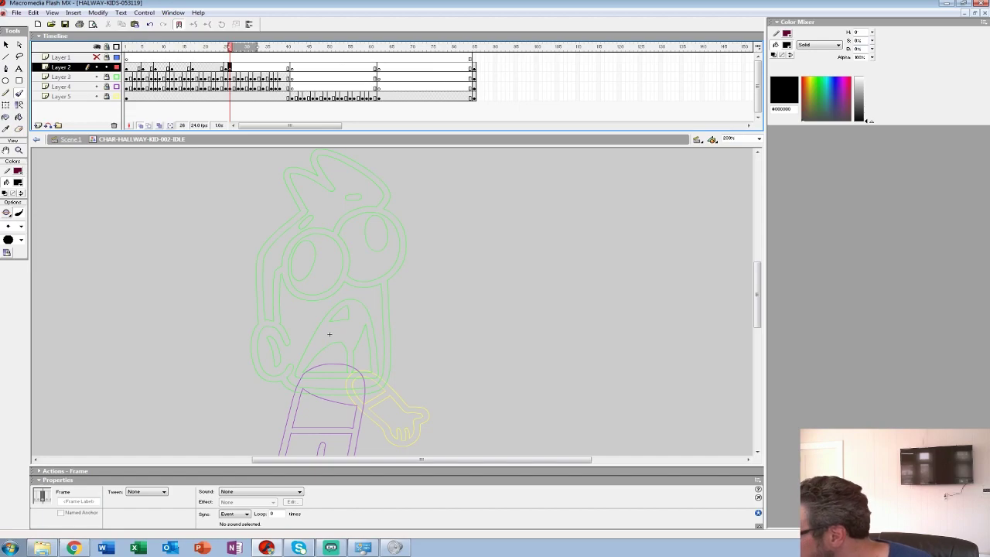
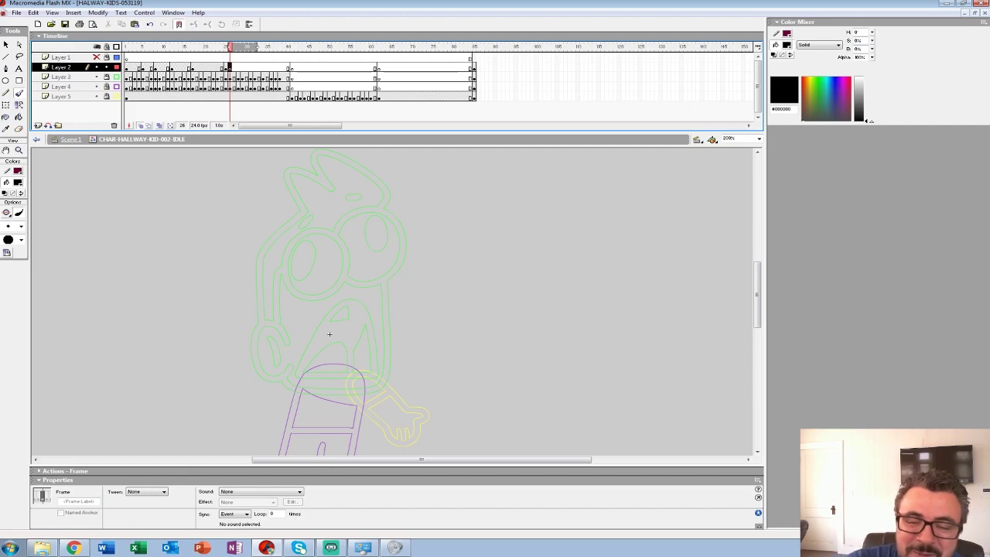
# Ink the raised arm and splayed hand at frame 26 of Layer 2 over the onion-skinned sketch with a thicker black brush
pyautogui.hotkey('alt', 'shift', 'o')
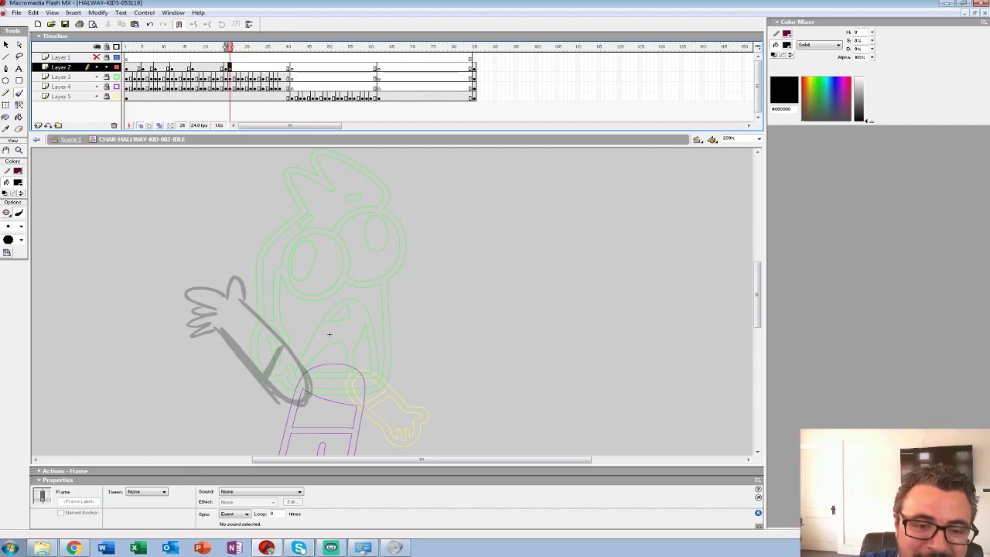
pyautogui.press('z')
pyautogui.click(329, 333)
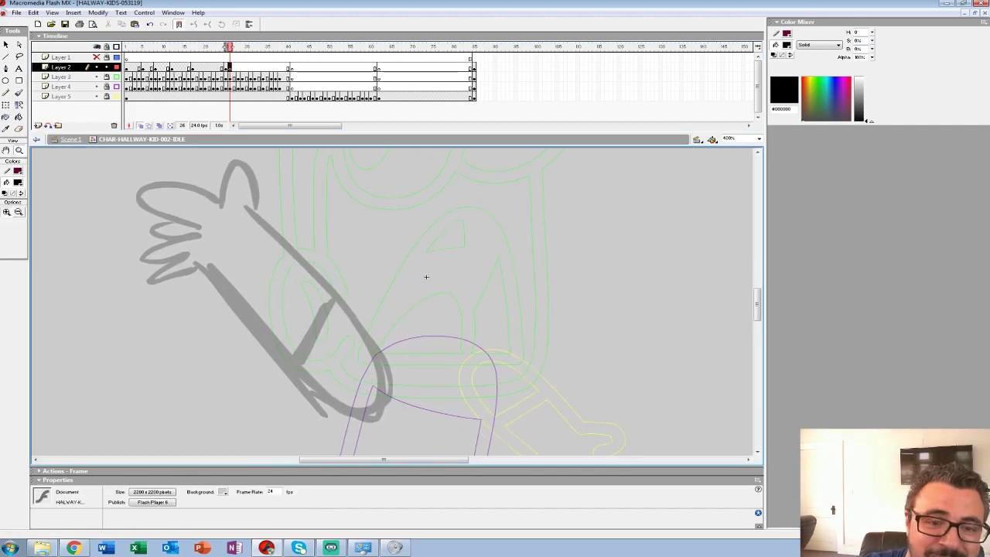
pyautogui.press('b')
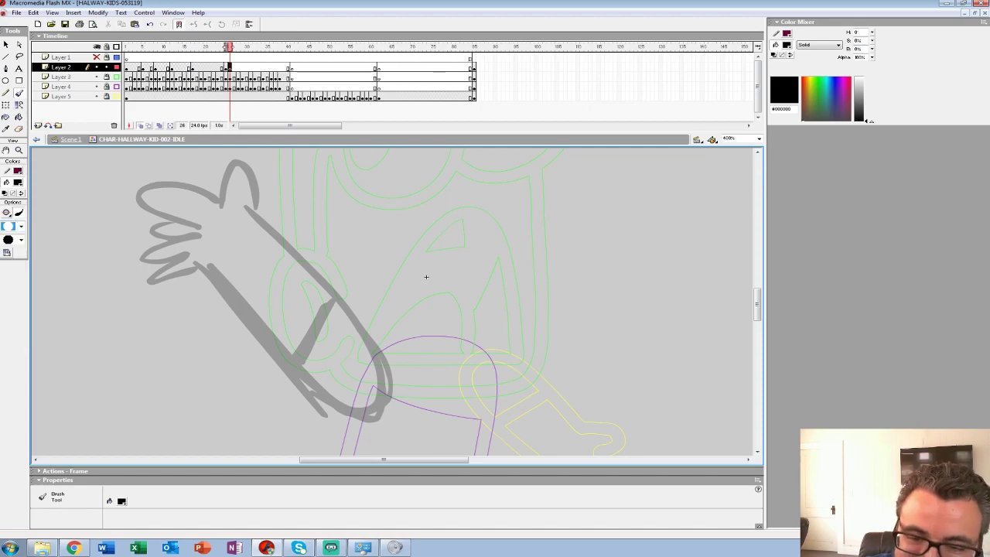
pyautogui.moveTo(222, 199)
pyautogui.mouseDown()
pyautogui.moveTo(247, 173)
pyautogui.moveTo(254, 205)
pyautogui.moveTo(342, 298)
pyautogui.moveTo(389, 394)
pyautogui.moveTo(334, 405)
pyautogui.moveTo(206, 269)
pyautogui.moveTo(267, 282)
pyautogui.mouseUp()
pyautogui.press('space')
pyautogui.moveTo(280, 213)
pyautogui.mouseDown()
pyautogui.moveTo(246, 193)
pyautogui.moveTo(240, 225)
pyautogui.moveTo(193, 241)
pyautogui.moveTo(255, 252)
pyautogui.moveTo(246, 267)
pyautogui.moveTo(256, 291)
pyautogui.moveTo(267, 283)
pyautogui.moveTo(202, 225)
pyautogui.mouseUp()
pyautogui.press('space')
pyautogui.moveTo(327, 254); pyautogui.dragTo(253, 355)
pyautogui.press('space')
# Remove the rough sketch frame so the inked raised arm starts at frame 25, and play back the cycle
pyautogui.press('z')
pyautogui.keyDown('alt'); pyautogui.click(404, 273); pyautogui.keyUp('alt')
pyautogui.keyDown('alt'); pyautogui.click(379, 303); pyautogui.keyUp('alt')
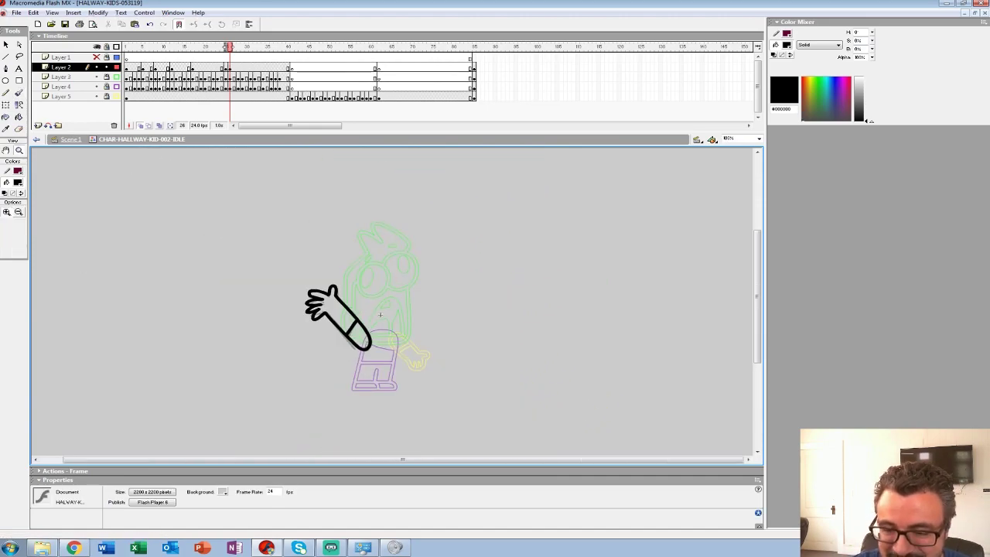
pyautogui.press(',')
pyautogui.click(137, 58)
pyautogui.press('Return')
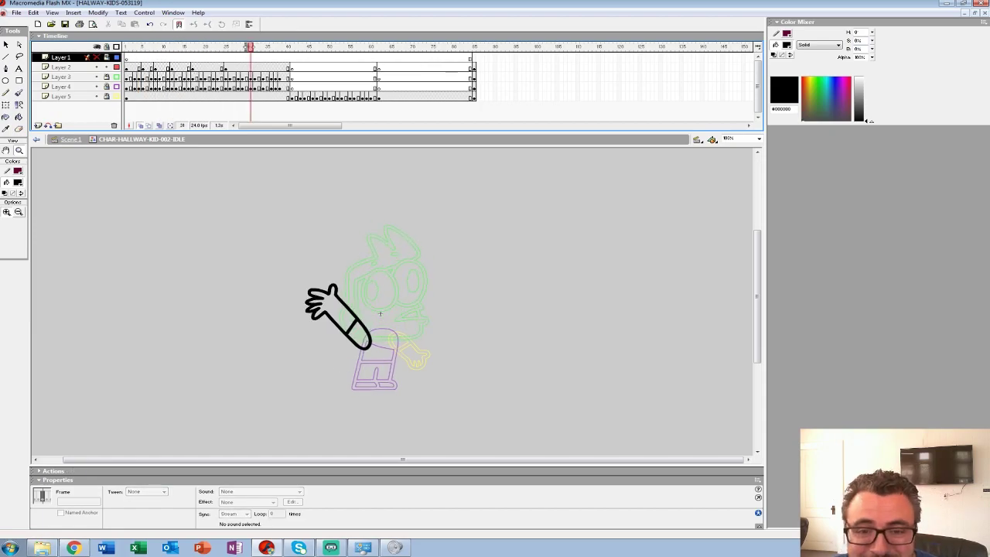
pyautogui.click(137, 68)
pyautogui.press('Return')
pyautogui.press('Return')
# Insert a blank keyframe at frame 29 of Layer 2
pyautogui.moveTo(255, 68); pyautogui.dragTo(242, 67)
pyautogui.press('F7')
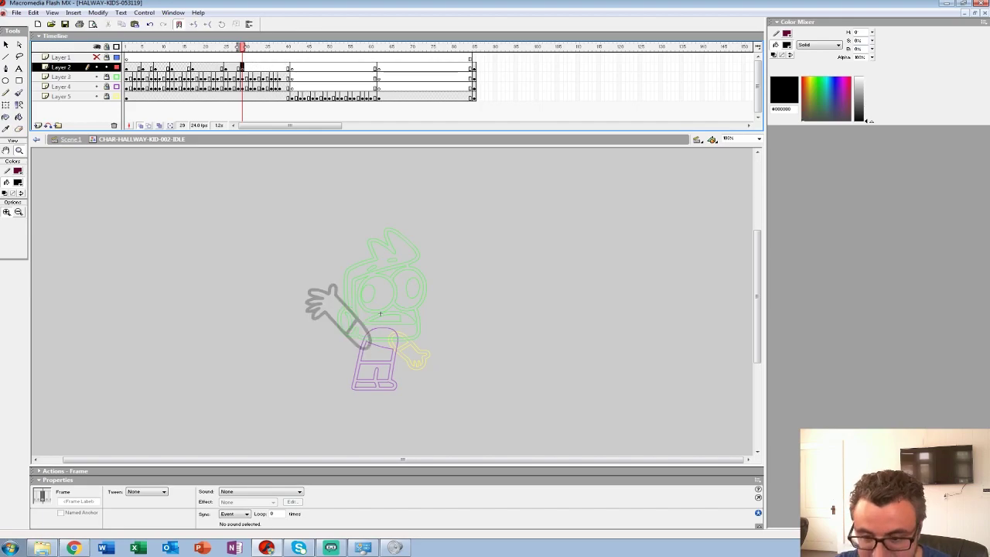
pyautogui.click(365, 346)
pyautogui.click(378, 310)
pyautogui.moveTo(378, 309); pyautogui.dragTo(349, 357)
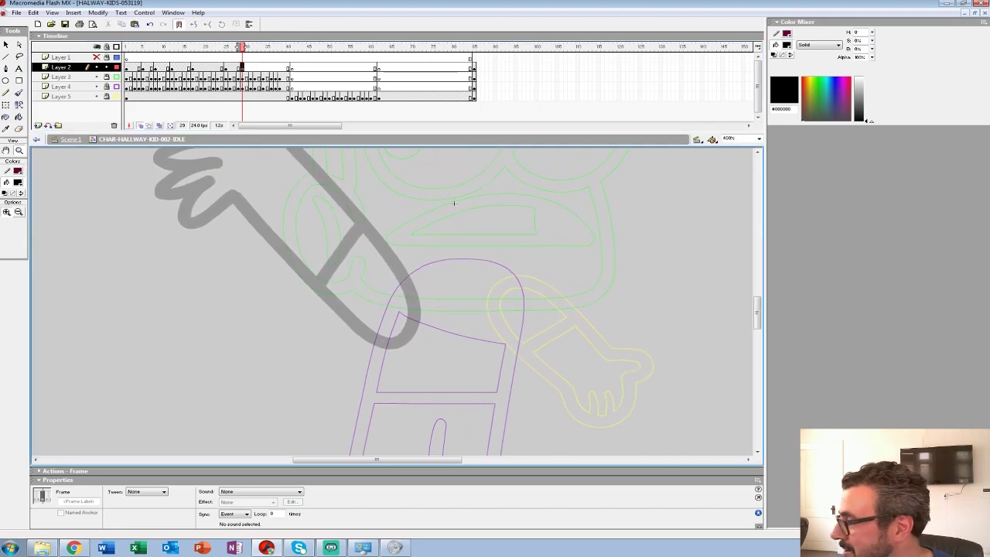
pyautogui.moveTo(454, 203); pyautogui.dragTo(509, 149)
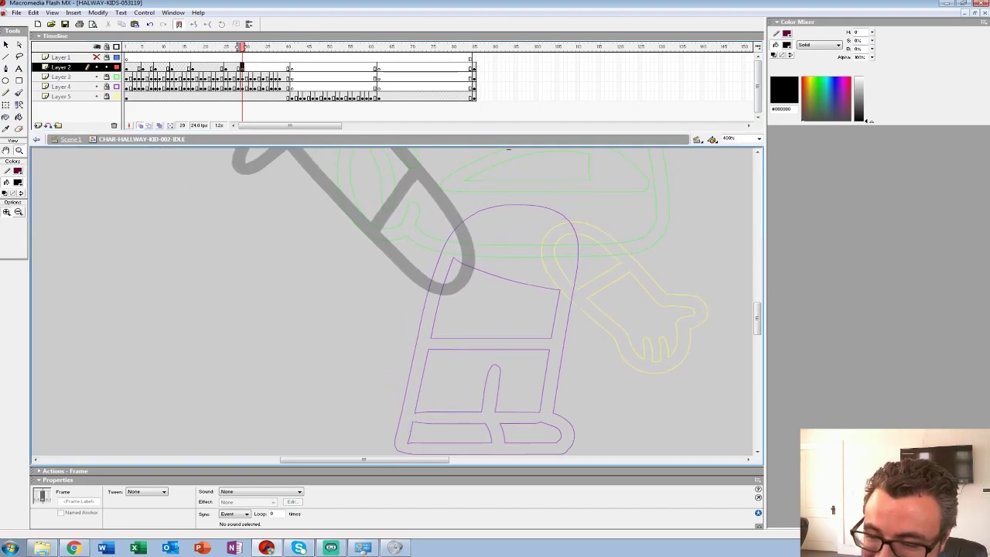
# Ink a lowered arm with spread fingers and a sleeve line at frame 29 of Layer 2 with the thick black brush
pyautogui.press('b')
pyautogui.moveTo(452, 226)
pyautogui.mouseDown()
pyautogui.moveTo(513, 179)
pyautogui.moveTo(408, 248)
pyautogui.moveTo(377, 291)
pyautogui.moveTo(450, 251)
pyautogui.moveTo(428, 257)
pyautogui.mouseUp()
pyautogui.hotkey('ctrl', 'z')
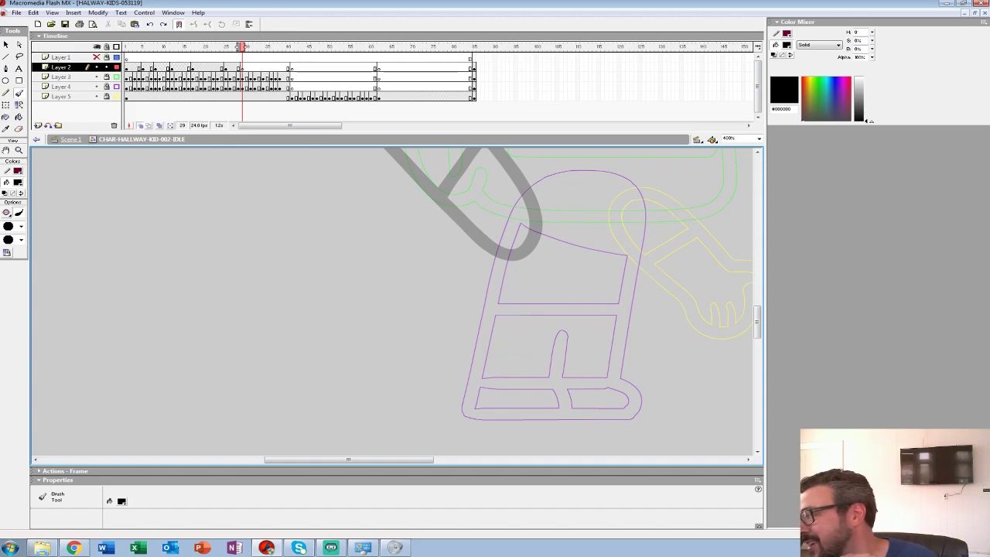
pyautogui.moveTo(539, 236)
pyautogui.mouseDown()
pyautogui.moveTo(472, 207)
pyautogui.moveTo(387, 292)
pyautogui.moveTo(540, 216)
pyautogui.moveTo(379, 332)
pyautogui.moveTo(417, 375)
pyautogui.moveTo(470, 317)
pyautogui.mouseUp()
pyautogui.hotkey('ctrl', 'z')
pyautogui.moveTo(453, 370); pyautogui.dragTo(544, 231)
pyautogui.moveTo(460, 246); pyautogui.dragTo(500, 283)
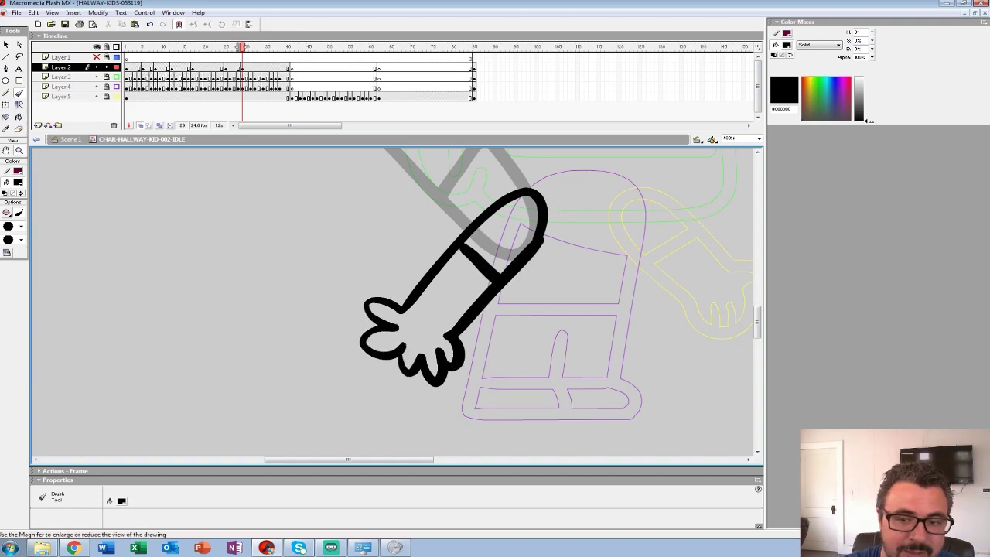
# Play back the cycle with the inked lowered arm and clear that drawing from frame 29 of Layer 2
pyautogui.press('z')
pyautogui.keyDown('alt'); pyautogui.click(449, 275); pyautogui.keyUp('alt')
pyautogui.keyDown('alt'); pyautogui.click(433, 275); pyautogui.keyUp('alt')
pyautogui.click(213, 58)
pyautogui.press('Return')
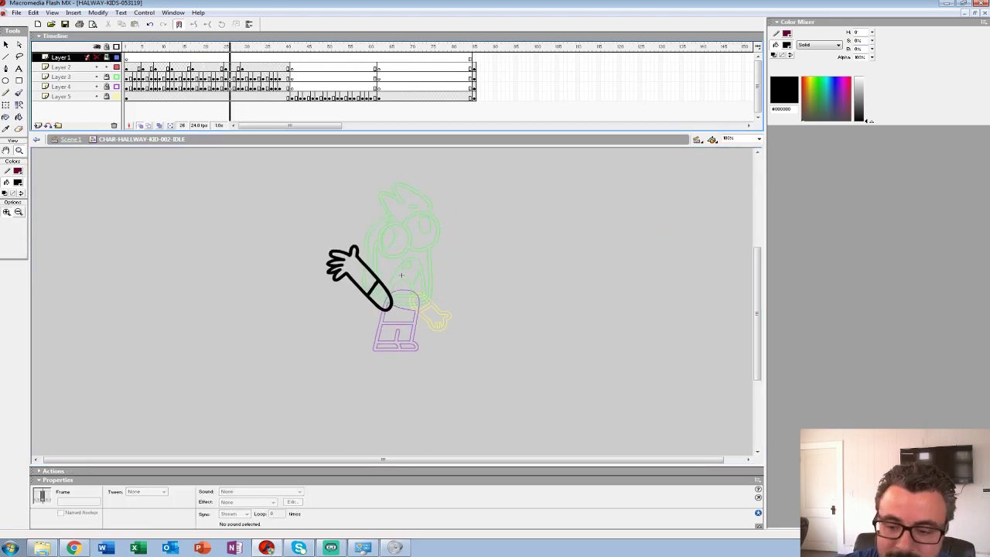
pyautogui.click(213, 67)
pyautogui.press('Return')
pyautogui.click(213, 67)
pyautogui.press('Return')
pyautogui.click(241, 68)
pyautogui.press('Delete')
pyautogui.moveTo(242, 47)
pyautogui.mouseDown()
pyautogui.moveTo(214, 47)
pyautogui.moveTo(238, 47)
pyautogui.mouseUp()
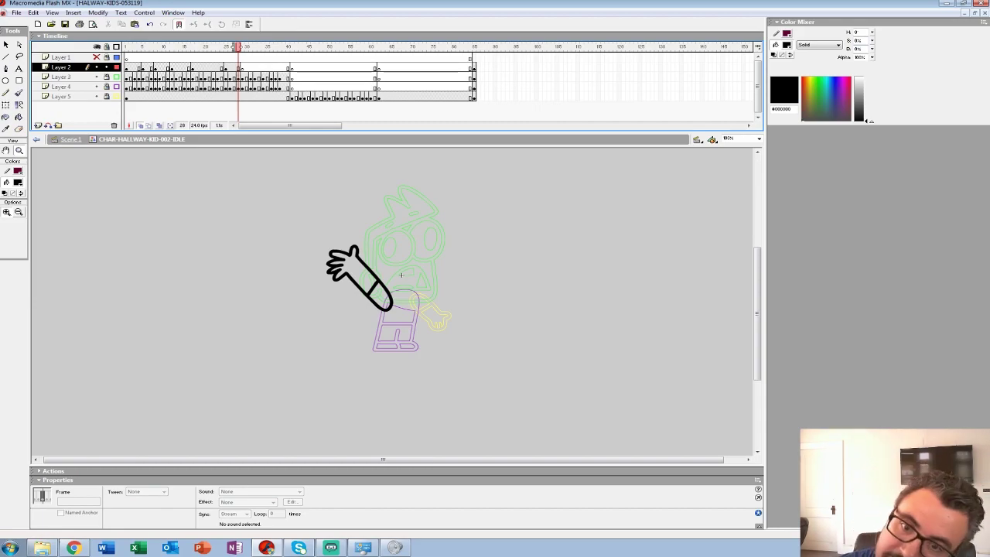
# Paste the copied arm in place on Layer 2 after the raised pose and replay the cycle
pyautogui.click(168, 77)
pyautogui.press('Return')
pyautogui.moveTo(217, 47); pyautogui.dragTo(225, 48)
pyautogui.click(226, 68)
pyautogui.click(241, 67)
pyautogui.click(359, 278)
pyautogui.hotkey('ctrl', 'shift', 'v')
pyautogui.click(215, 77)
pyautogui.press('Return')
pyautogui.moveTo(232, 67); pyautogui.dragTo(209, 67)
# Step through the frames to check the arm's motion and leave frame 29 of Layer 2 empty
pyautogui.press(',')
pyautogui.press(',')
pyautogui.press(',')
pyautogui.press(',')
pyautogui.press(',')
pyautogui.press(',')
pyautogui.press(',')
pyautogui.press(',')
pyautogui.press(',')
pyautogui.press(',')
pyautogui.press(',')
pyautogui.press(',')
pyautogui.press(',')
pyautogui.press(',')
pyautogui.press(',')
pyautogui.press(',')
pyautogui.press(',')
pyautogui.press('.')
pyautogui.press('.')
pyautogui.press('.')
pyautogui.press('.')
pyautogui.press('Delete')
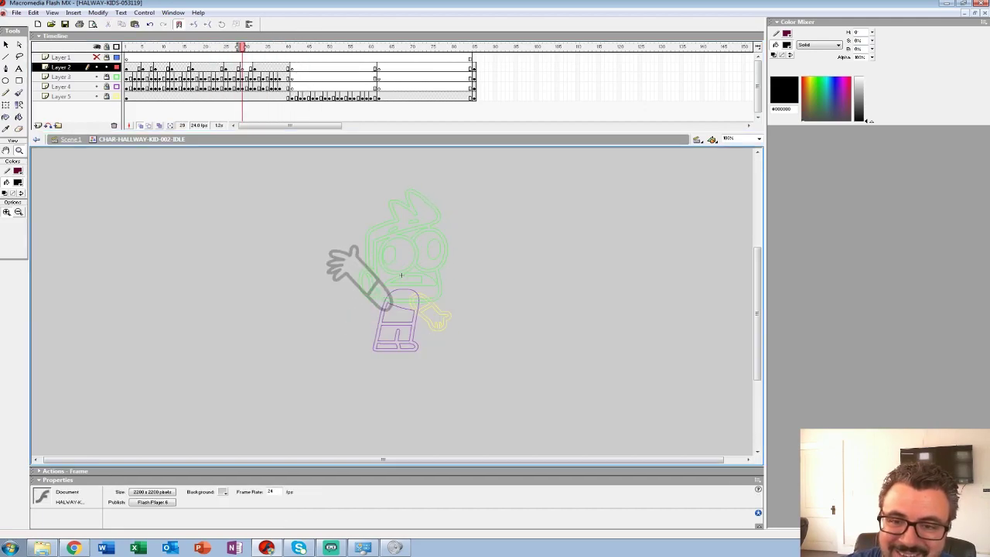
# Rough out a lowered arm with spread fingers and a sleeve line at frame 29 of Layer 2 with a smaller brush
pyautogui.click(401, 275)
pyautogui.press('b')
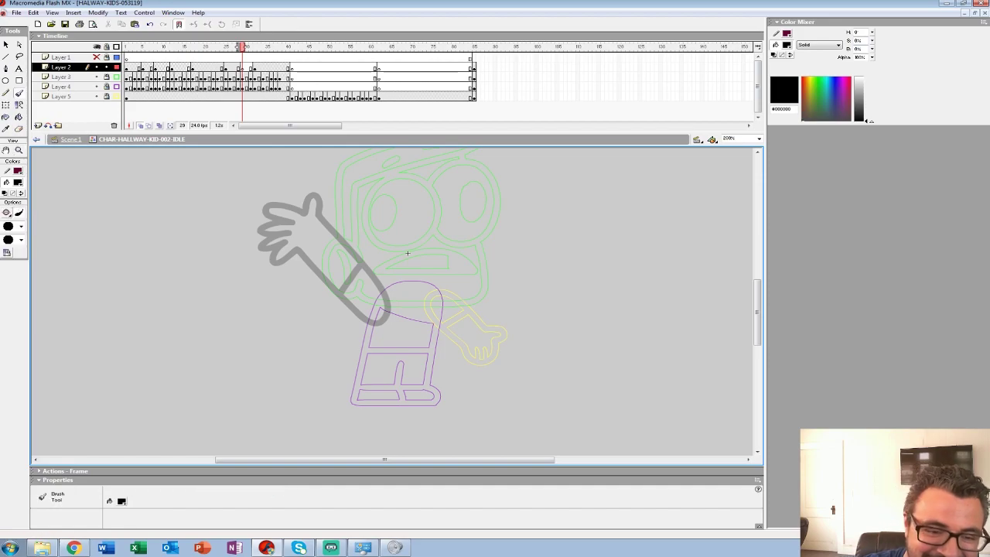
pyautogui.moveTo(386, 308); pyautogui.dragTo(322, 347)
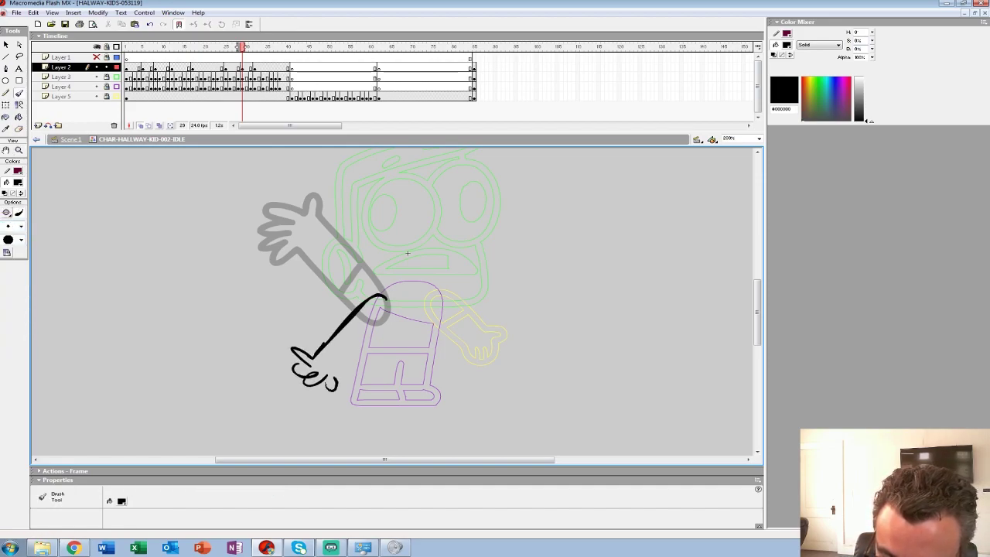
pyautogui.moveTo(354, 361); pyautogui.dragTo(385, 302)
pyautogui.moveTo(342, 328); pyautogui.dragTo(362, 349)
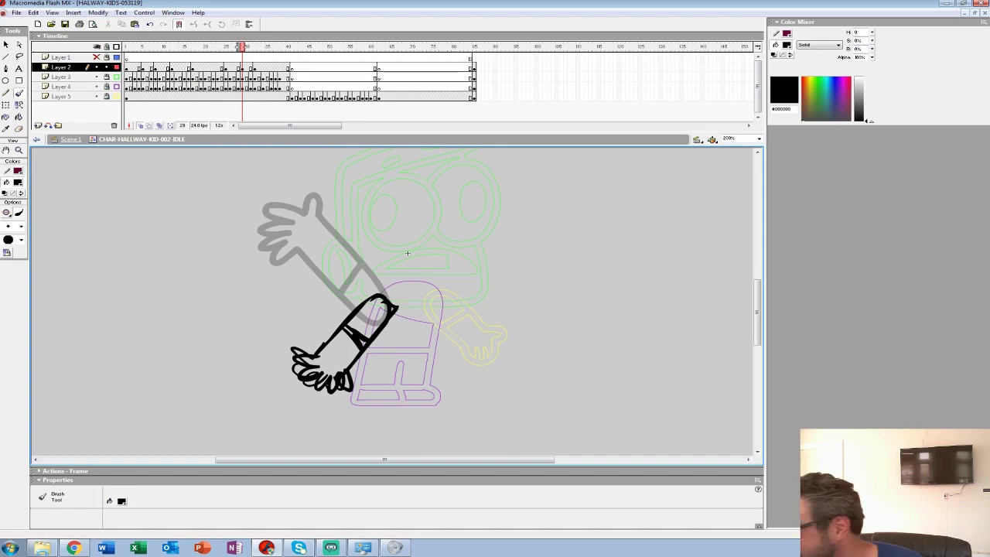
# Shift the next arm keyframe on Layer 2 to frame 33 and compare the rough lowered arm with the raised pose
pyautogui.click(255, 67)
pyautogui.moveTo(254, 67)
pyautogui.mouseDown()
pyautogui.moveTo(262, 67)
pyautogui.moveTo(213, 47)
pyautogui.moveTo(302, 46)
pyautogui.moveTo(214, 47)
pyautogui.moveTo(234, 47)
pyautogui.mouseUp()
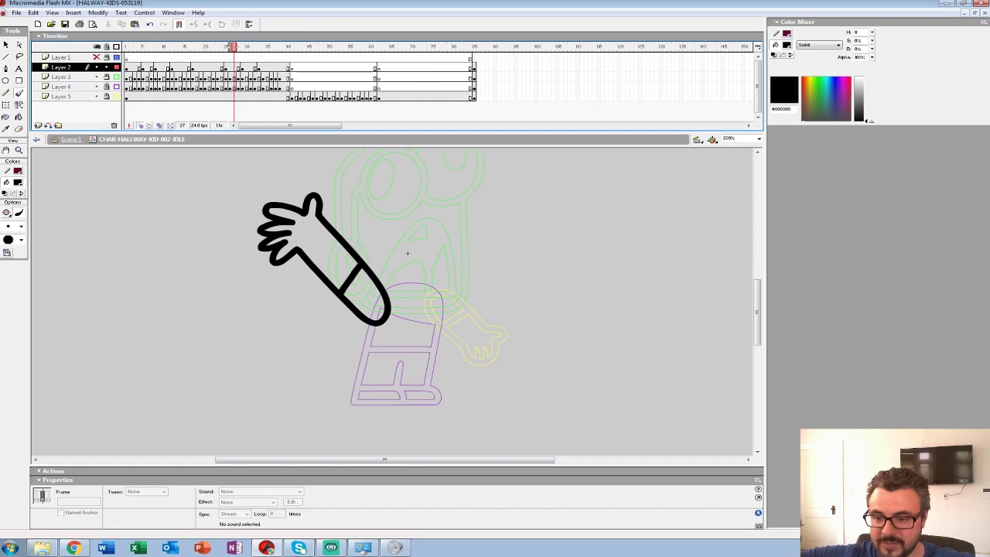
pyautogui.hotkey('alt', ',')
pyautogui.hotkey('alt', '.')
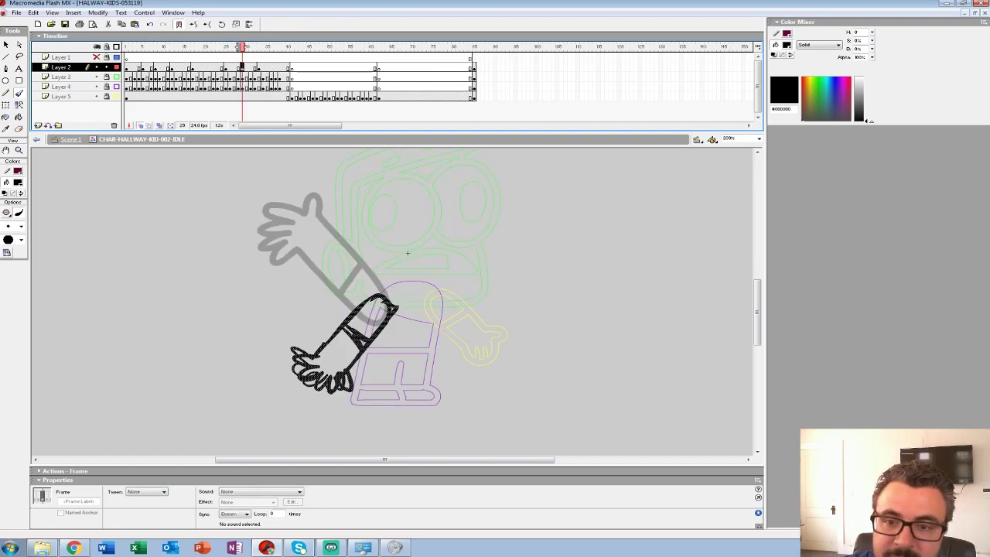
# Compare the rough lowered arm with the neighbouring frames and clear it from frame 29 of Layer 2
pyautogui.press('.')
pyautogui.press('.')
pyautogui.press('.')
pyautogui.press('.')
pyautogui.press(',')
pyautogui.press(',')
pyautogui.press(',')
pyautogui.press(',')
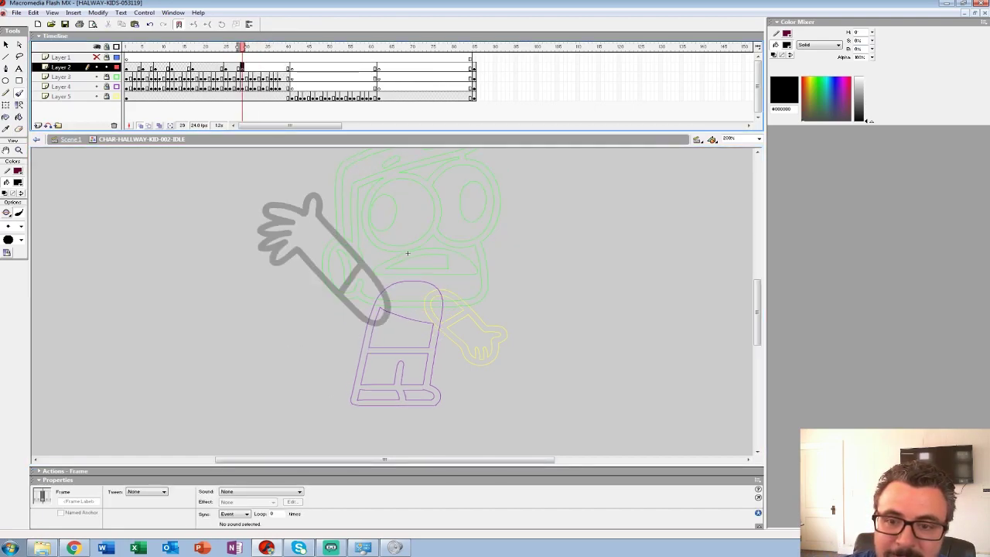
pyautogui.click(407, 253)
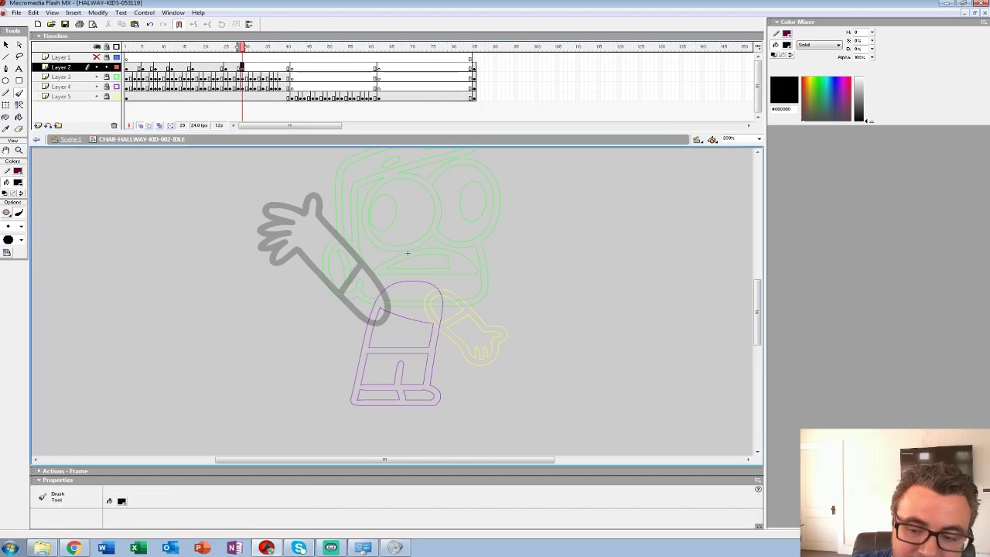
# Rough out a raised, curved arm with an upright hand and a sleeve line at frame 29 of Layer 2
pyautogui.moveTo(361, 280); pyautogui.dragTo(347, 215)
pyautogui.hotkey('ctrl', 'z')
pyautogui.moveTo(386, 301)
pyautogui.mouseDown()
pyautogui.moveTo(352, 232)
pyautogui.moveTo(352, 211)
pyautogui.moveTo(378, 203)
pyautogui.mouseUp()
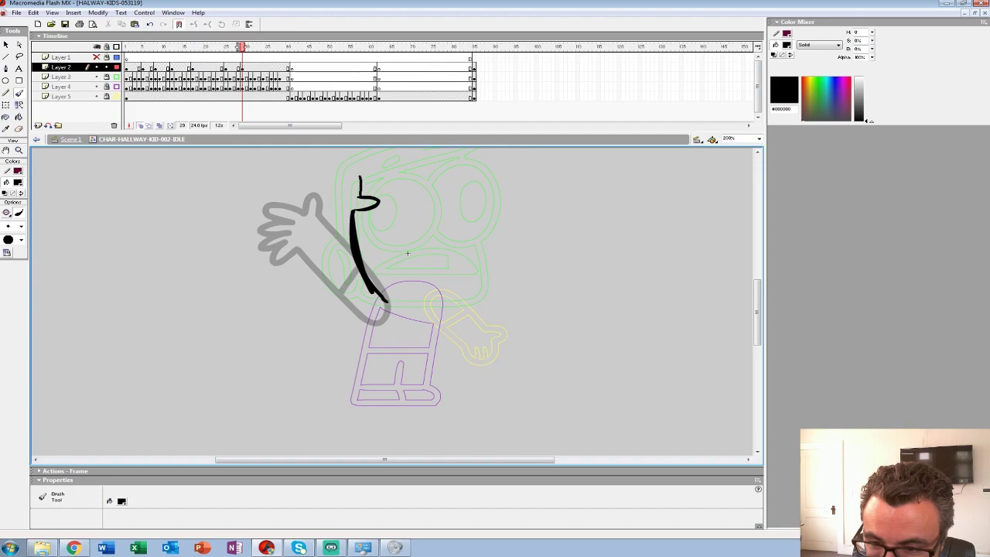
pyautogui.moveTo(314, 199); pyautogui.dragTo(346, 295)
pyautogui.moveTo(316, 225)
pyautogui.mouseDown()
pyautogui.moveTo(320, 252)
pyautogui.moveTo(370, 322)
pyautogui.mouseUp()
pyautogui.moveTo(369, 321); pyautogui.dragTo(382, 305)
pyautogui.moveTo(333, 273); pyautogui.dragTo(358, 269)
pyautogui.moveTo(330, 282); pyautogui.dragTo(376, 302)
pyautogui.moveTo(323, 202); pyautogui.dragTo(325, 229)
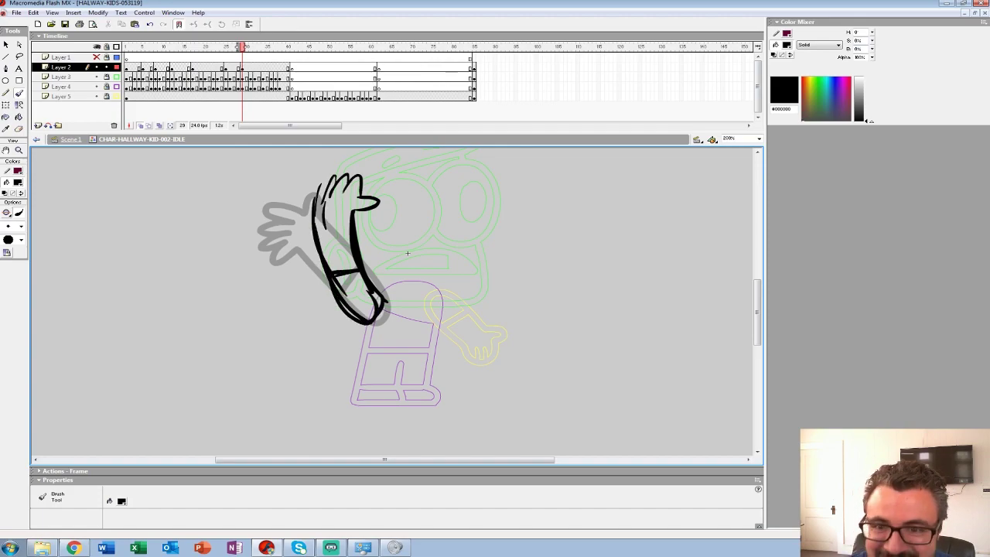
# Replay the cycle with the rough upright arm and clear that drawing from frame 29 of Layer 2
pyautogui.click(205, 47)
pyautogui.press('Return')
pyautogui.click(204, 58)
pyautogui.press('Return')
pyautogui.click(242, 68)
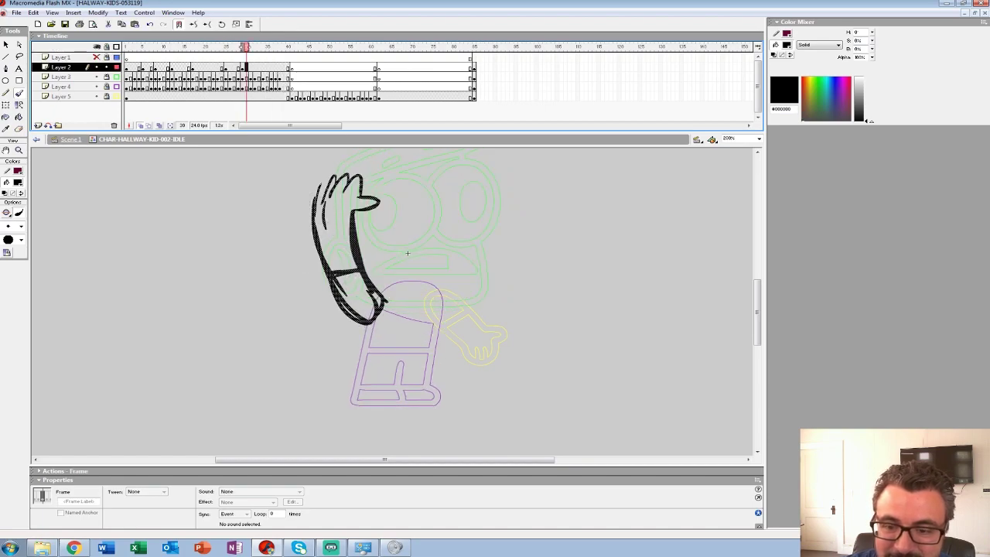
pyautogui.press('Delete')
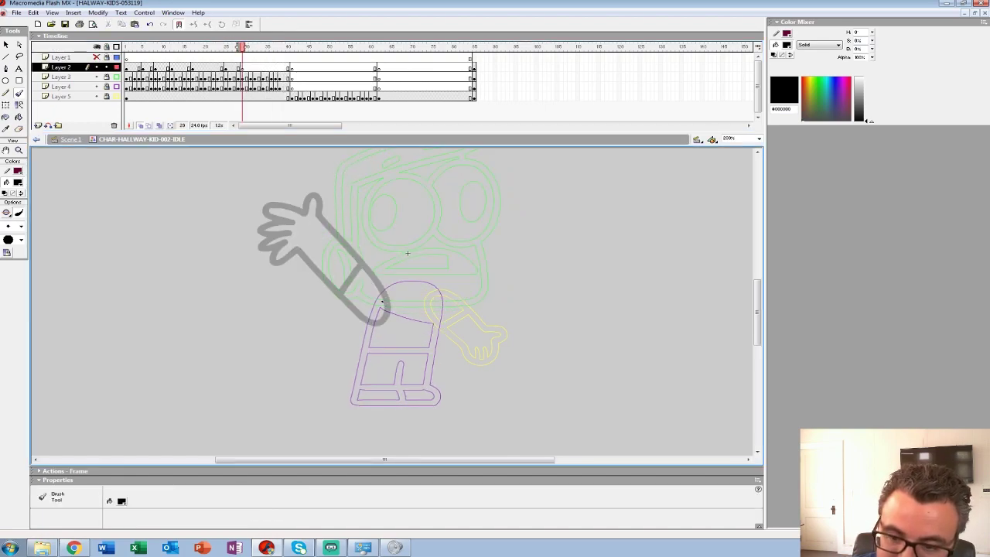
# Rough out a half-lowered arm reaching sideways with fingers and a sleeve line at frame 29 of Layer 2 and replay the cycle
pyautogui.moveTo(383, 302); pyautogui.dragTo(287, 249)
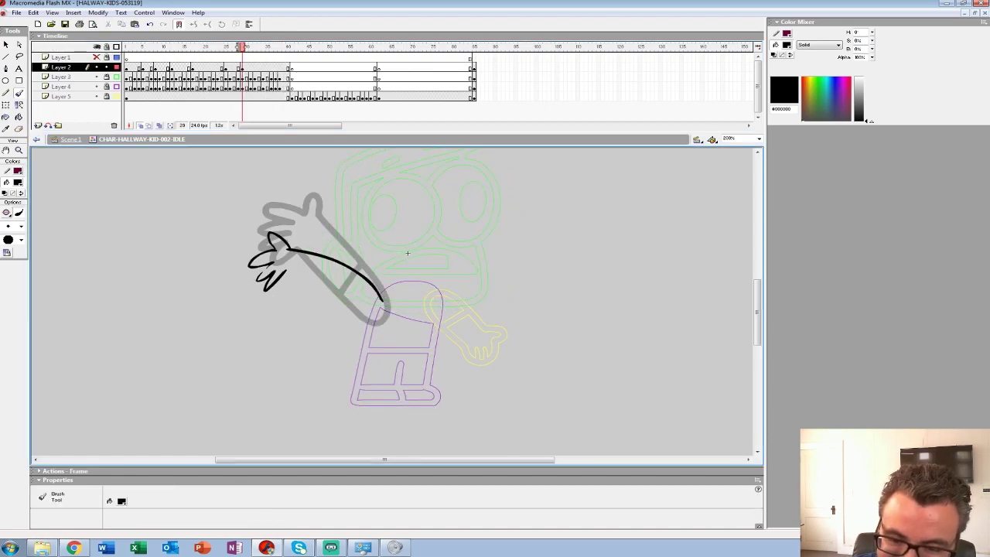
pyautogui.moveTo(282, 288)
pyautogui.mouseDown()
pyautogui.moveTo(364, 317)
pyautogui.moveTo(389, 305)
pyautogui.mouseUp()
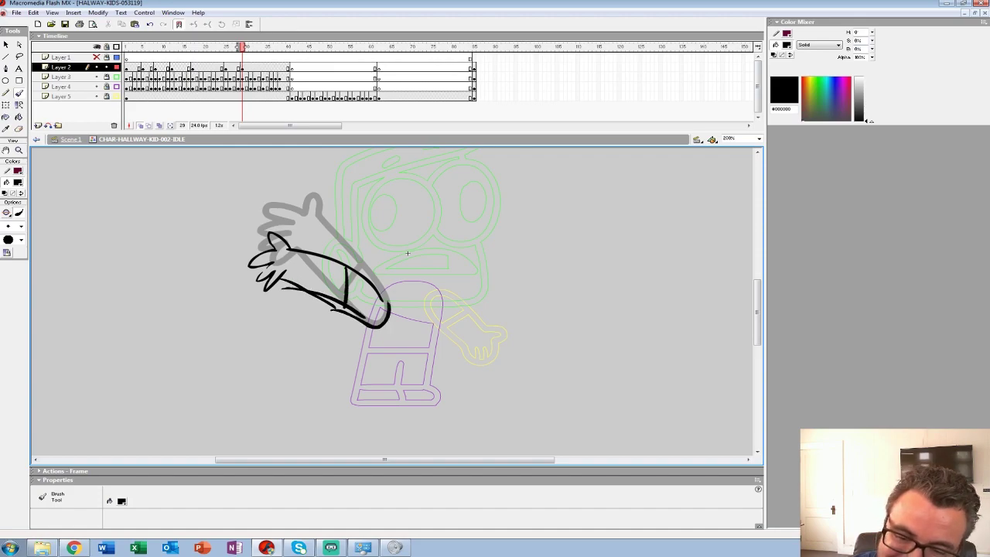
pyautogui.click(204, 58)
pyautogui.press('Return')
pyautogui.click(205, 58)
pyautogui.press('Return')
pyautogui.press('Return')
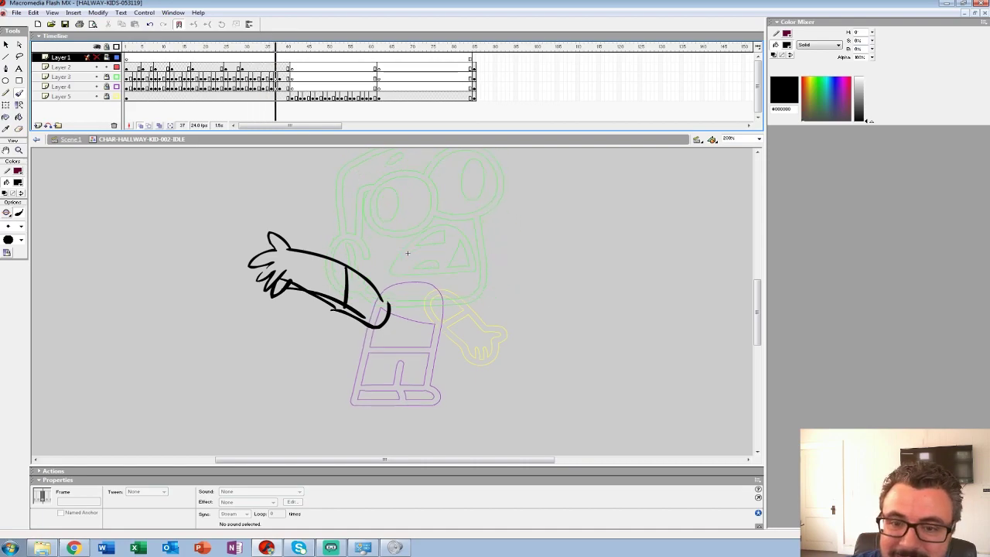
# Insert a blank keyframe at frame 26 of Layer 2 over the raised arm
pyautogui.click(226, 68)
pyautogui.press('.')
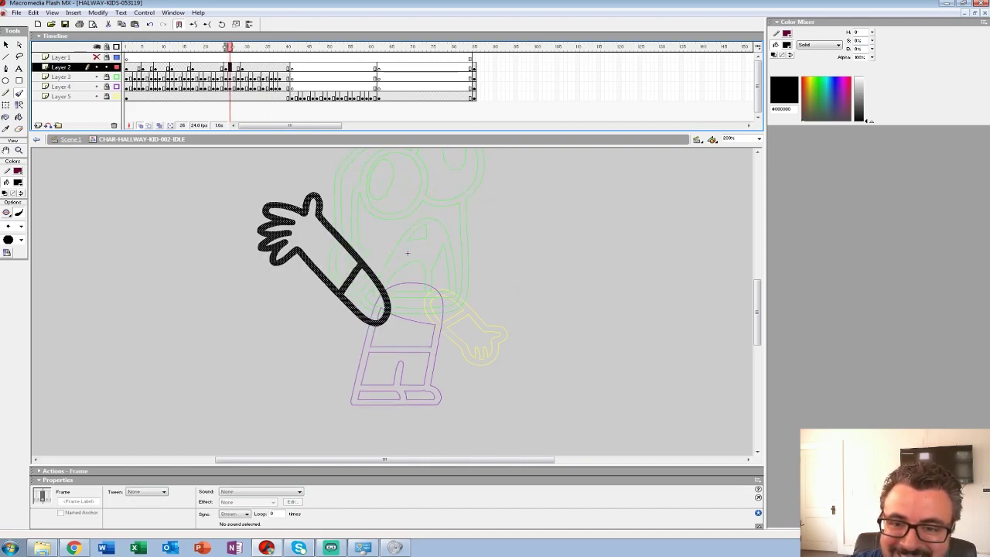
pyautogui.press('F7')
pyautogui.press('z')
pyautogui.click(388, 287)
pyautogui.moveTo(431, 232); pyautogui.dragTo(430, 279)
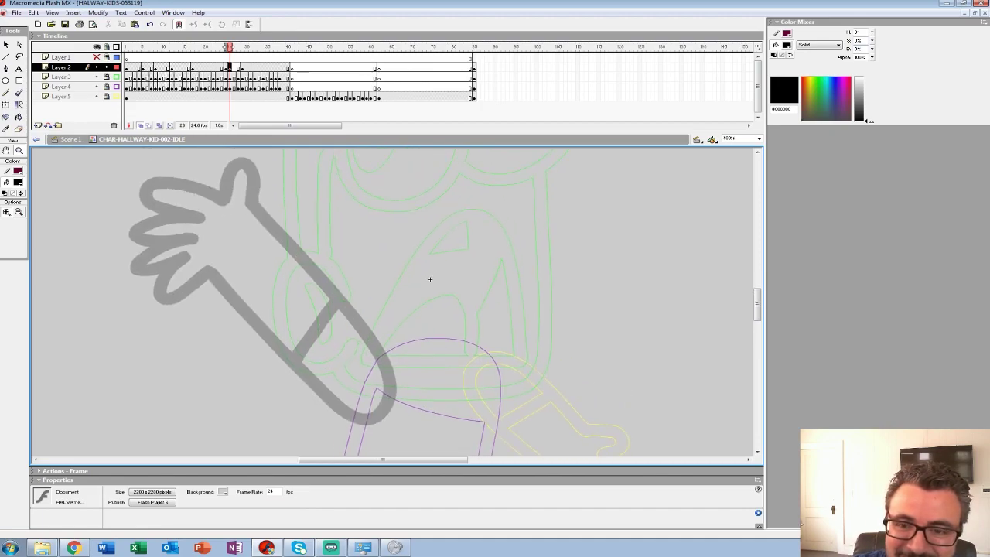
# Insert a blank keyframe at frame 30 of Layer 2 and ink the half-lowered arm, fingers and sleeve line over the rough
pyautogui.press('.')
pyautogui.press('.')
pyautogui.press('.')
pyautogui.press('.')
pyautogui.press('F7')
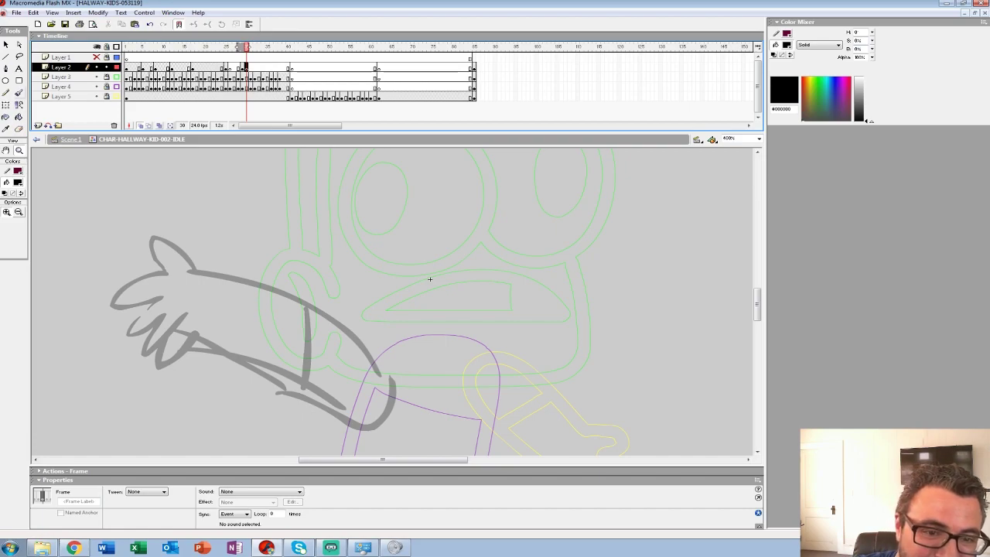
pyautogui.press('b')
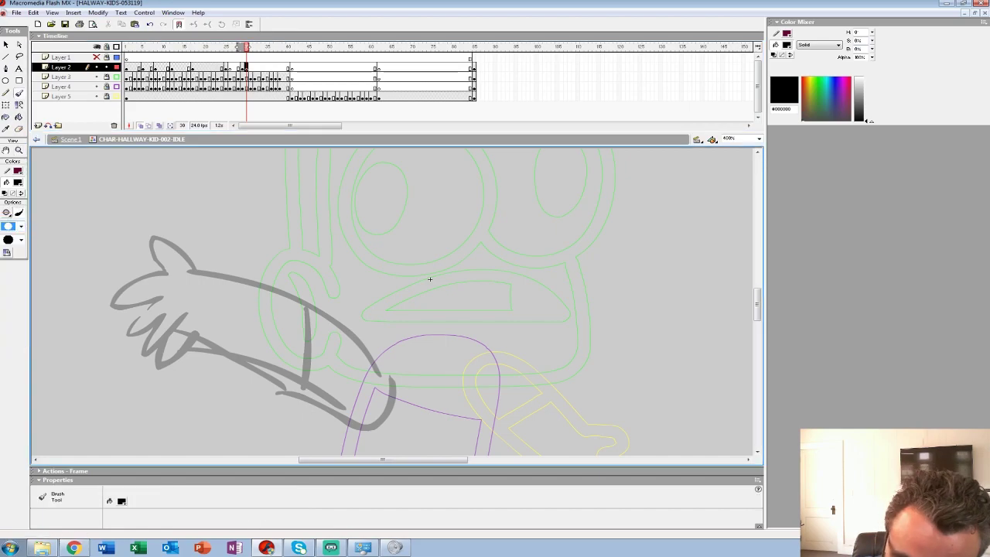
pyautogui.moveTo(196, 345)
pyautogui.mouseDown()
pyautogui.moveTo(274, 362)
pyautogui.moveTo(356, 409)
pyautogui.mouseUp()
pyautogui.hotkey('ctrl', 'z')
pyautogui.moveTo(430, 278); pyautogui.dragTo(437, 205)
pyautogui.moveTo(195, 277)
pyautogui.mouseDown()
pyautogui.moveTo(299, 309)
pyautogui.moveTo(362, 345)
pyautogui.moveTo(385, 343)
pyautogui.mouseUp()
pyautogui.moveTo(396, 306)
pyautogui.mouseDown()
pyautogui.moveTo(331, 243)
pyautogui.moveTo(271, 216)
pyautogui.moveTo(207, 202)
pyautogui.moveTo(182, 180)
pyautogui.moveTo(174, 207)
pyautogui.mouseUp()
pyautogui.moveTo(198, 278); pyautogui.dragTo(165, 249)
pyautogui.moveTo(148, 284); pyautogui.dragTo(155, 222)
pyautogui.moveTo(313, 238); pyautogui.dragTo(309, 311)
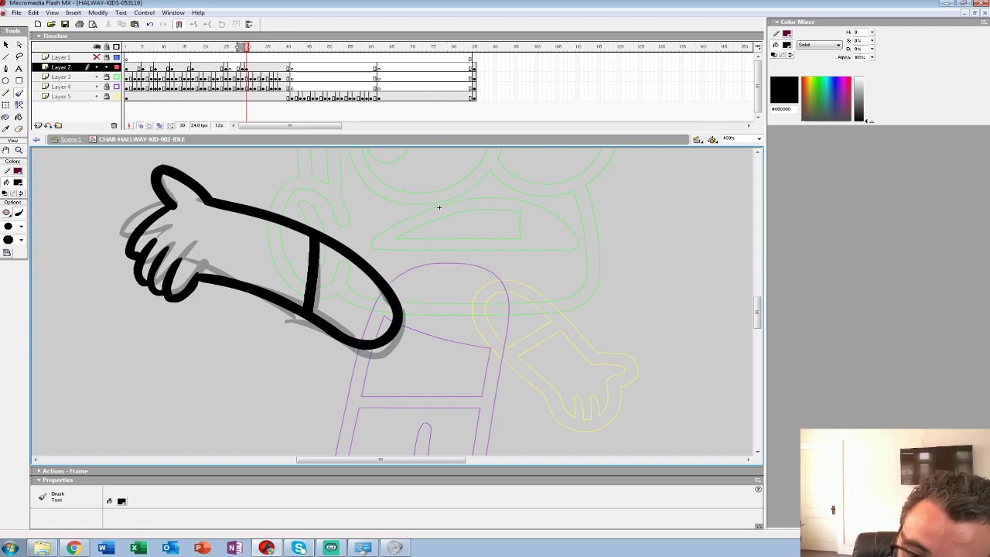
# Return to frame 26 of Layer 2 and undo its blank keyframe
pyautogui.press(',')
pyautogui.press(',')
pyautogui.press(',')
pyautogui.press(',')
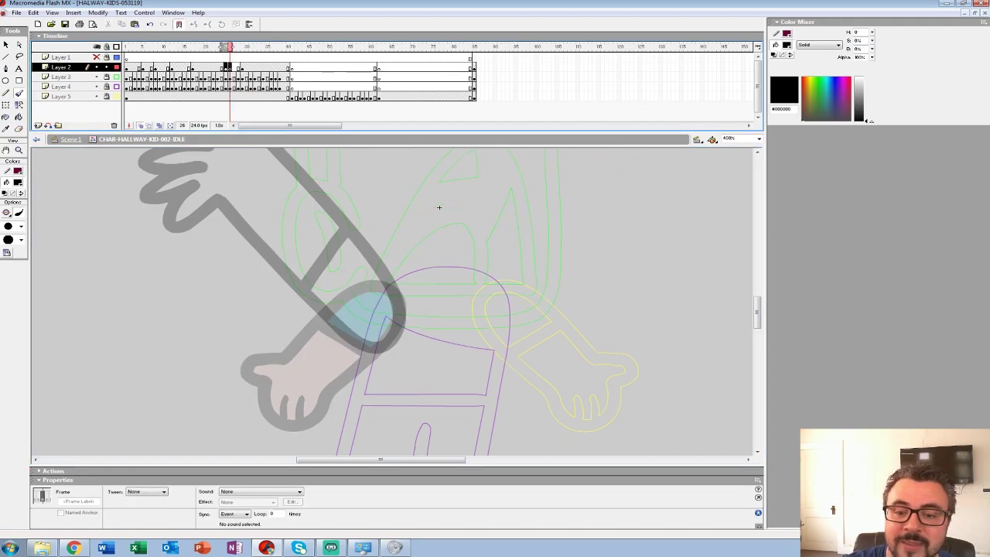
pyautogui.hotkey('ctrl', 'z')
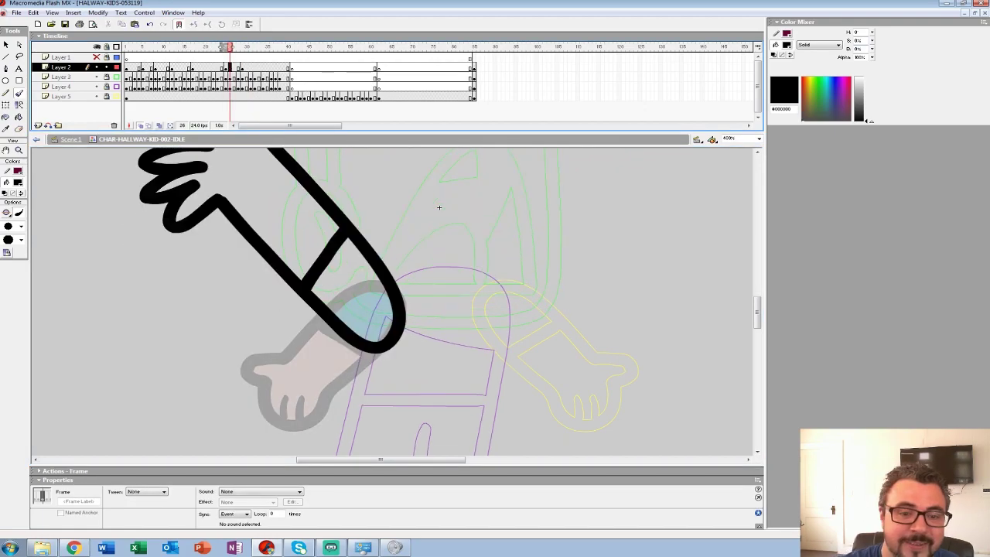
# Replay the cycle to check how the inked half-lowered arm follows the raised arm
pyautogui.press('z')
pyautogui.keyDown('alt'); pyautogui.click(438, 207); pyautogui.keyUp('alt')
pyautogui.keyDown('alt'); pyautogui.click(386, 204); pyautogui.keyUp('alt')
pyautogui.click(204, 57)
pyautogui.press('Return')
pyautogui.click(206, 67)
pyautogui.press('Return')
pyautogui.press('Return')
pyautogui.press('Return')
pyautogui.press('Return')
# Re-ink the half-lowered arm at frame 30 of Layer 2 with a larger brush and move its keyframe to frame 29
pyautogui.press('F6')
pyautogui.click(404, 342)
pyautogui.click(403, 340)
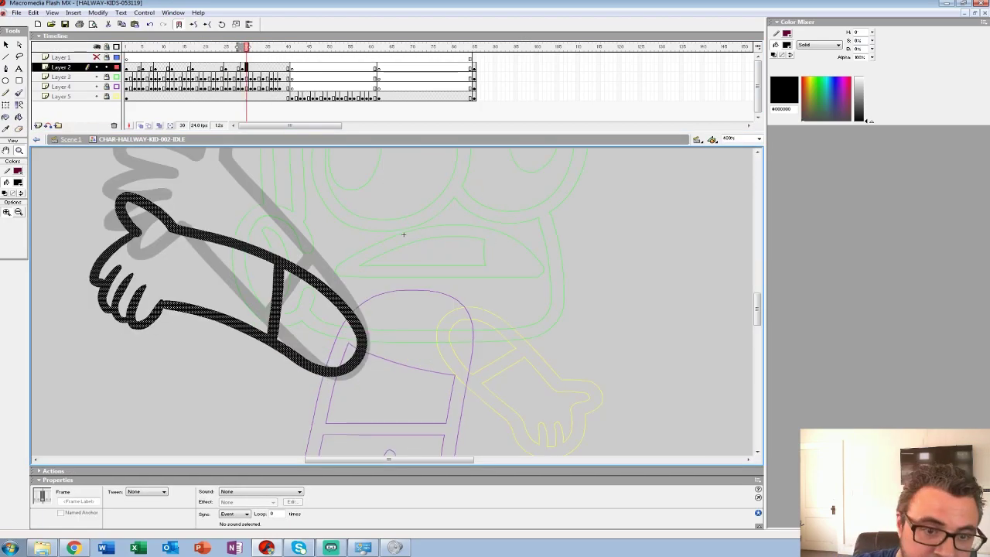
pyautogui.click(18, 93)
pyautogui.click(14, 240)
pyautogui.click(11, 336)
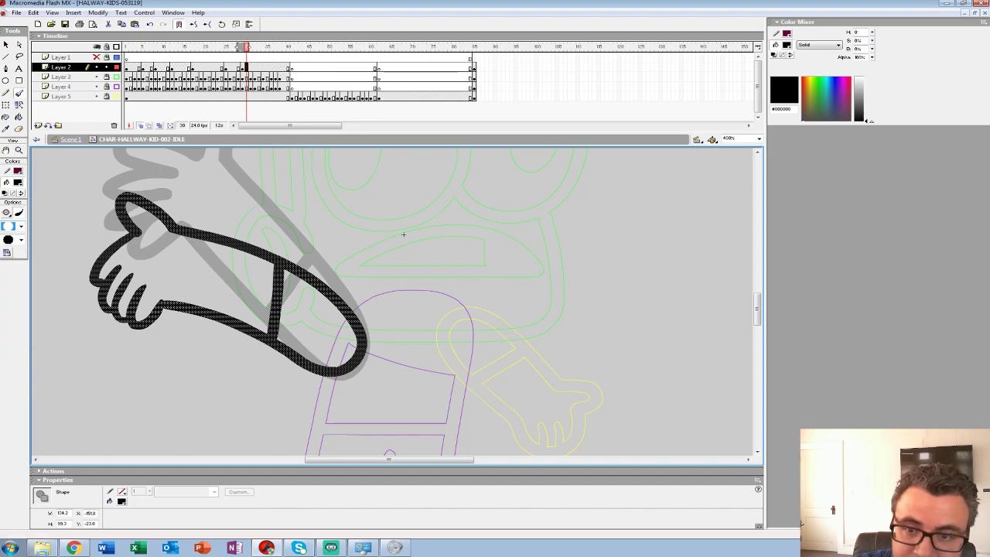
pyautogui.press('b')
pyautogui.moveTo(172, 230)
pyautogui.mouseDown()
pyautogui.moveTo(241, 242)
pyautogui.moveTo(291, 266)
pyautogui.moveTo(342, 305)
pyautogui.moveTo(363, 346)
pyautogui.moveTo(353, 370)
pyautogui.moveTo(331, 372)
pyautogui.moveTo(167, 300)
pyautogui.moveTo(135, 323)
pyautogui.moveTo(141, 290)
pyautogui.moveTo(118, 300)
pyautogui.moveTo(114, 273)
pyautogui.mouseUp()
pyautogui.moveTo(169, 224)
pyautogui.mouseDown()
pyautogui.moveTo(122, 199)
pyautogui.moveTo(136, 230)
pyautogui.moveTo(103, 288)
pyautogui.mouseUp()
pyautogui.moveTo(279, 265); pyautogui.dragTo(273, 333)
pyautogui.click(246, 67)
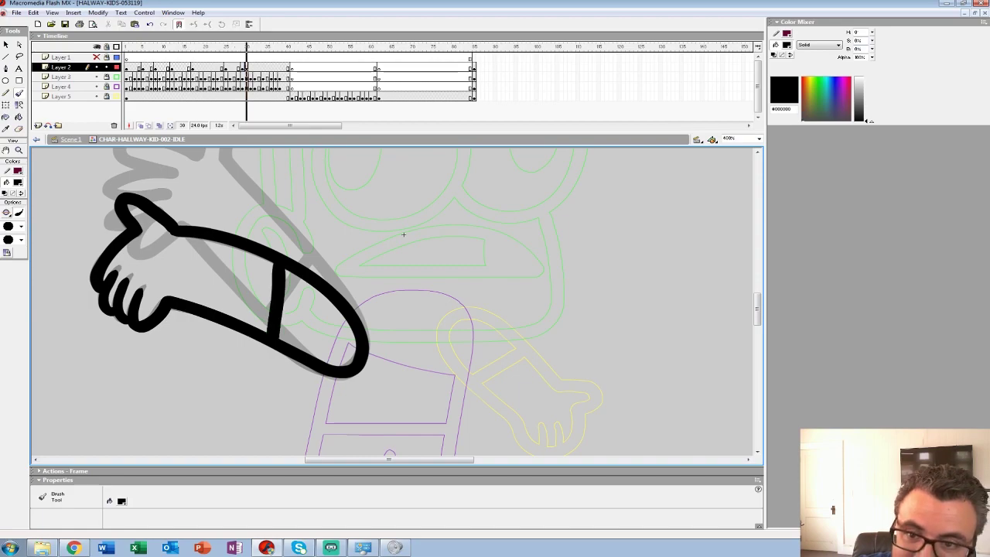
pyautogui.moveTo(247, 67); pyautogui.dragTo(242, 68)
# Insert a blank keyframe at frame 26 of Layer 2 with the onion skin reaching the half-lowered arm pose
pyautogui.click(225, 68)
pyautogui.moveTo(402, 233); pyautogui.dragTo(429, 287)
pyautogui.press('.')
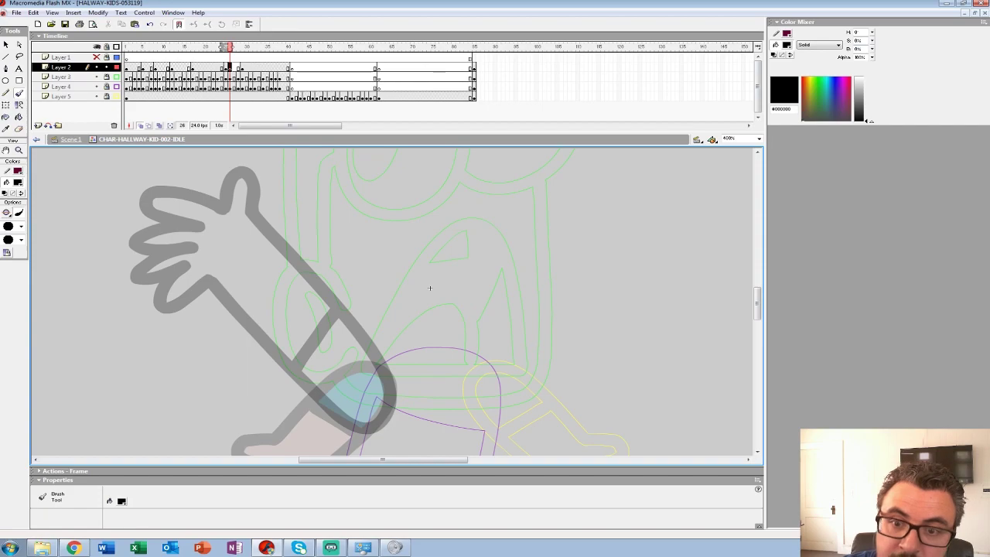
pyautogui.press(',')
pyautogui.press('.')
pyautogui.press('F7')
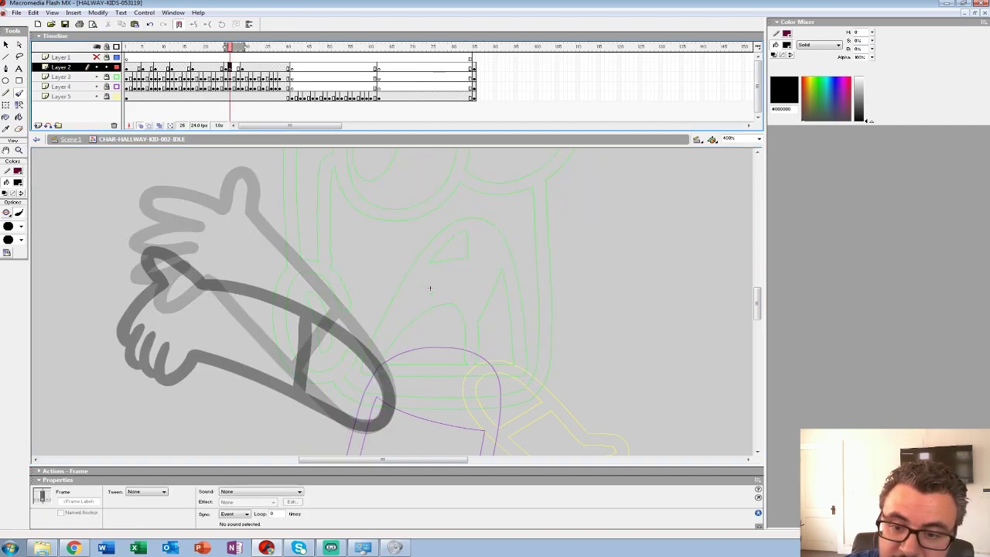
# Ink a raised, curved arm with an upright hand and a sleeve line at frame 26 of Layer 2
pyautogui.moveTo(392, 387)
pyautogui.mouseDown()
pyautogui.moveTo(295, 253)
pyautogui.moveTo(285, 205)
pyautogui.mouseUp()
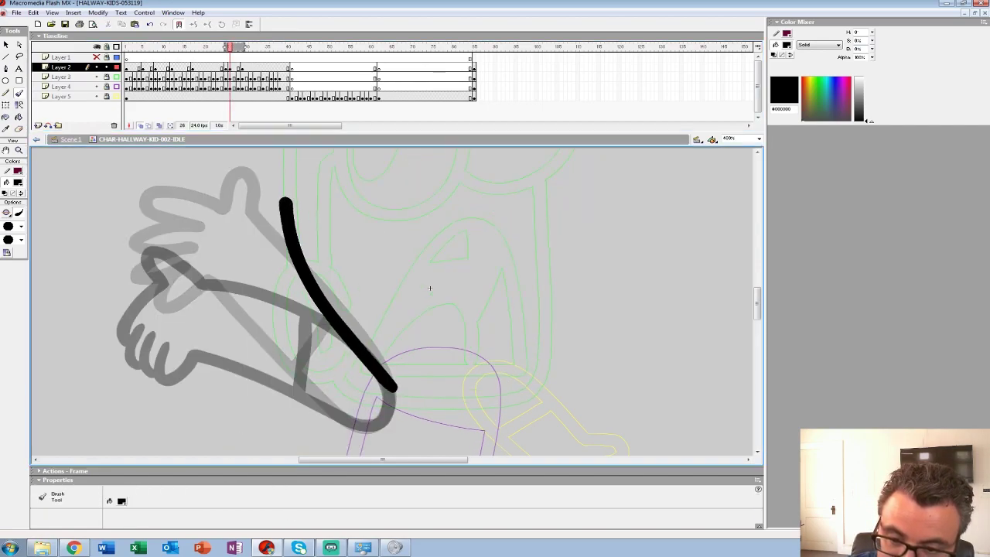
pyautogui.moveTo(430, 288); pyautogui.dragTo(456, 313)
pyautogui.hotkey('ctrl', 'z')
pyautogui.click(417, 420)
pyautogui.moveTo(417, 414)
pyautogui.mouseDown()
pyautogui.moveTo(368, 345)
pyautogui.moveTo(317, 195)
pyautogui.moveTo(298, 167)
pyautogui.moveTo(276, 167)
pyautogui.moveTo(253, 196)
pyautogui.moveTo(244, 242)
pyautogui.moveTo(255, 306)
pyautogui.moveTo(288, 370)
pyautogui.moveTo(334, 424)
pyautogui.moveTo(379, 448)
pyautogui.moveTo(409, 443)
pyautogui.moveTo(420, 413)
pyautogui.mouseUp()
pyautogui.moveTo(287, 173)
pyautogui.mouseDown()
pyautogui.moveTo(284, 215)
pyautogui.moveTo(266, 213)
pyautogui.mouseUp()
pyautogui.moveTo(359, 339)
pyautogui.mouseDown()
pyautogui.moveTo(312, 385)
pyautogui.moveTo(323, 361)
pyautogui.mouseUp()
# Replay the cycle at reduced zoom to check the new upright arm pose against the surrounding poses
pyautogui.click(229, 68)
pyautogui.moveTo(229, 68); pyautogui.dragTo(197, 58)
pyautogui.click(19, 150)
pyautogui.keyDown('alt'); pyautogui.click(390, 262); pyautogui.keyUp('alt')
pyautogui.keyDown('alt'); pyautogui.click(391, 261); pyautogui.keyUp('alt')
pyautogui.keyDown('alt'); pyautogui.click(391, 261); pyautogui.keyUp('alt')
pyautogui.press('Return')
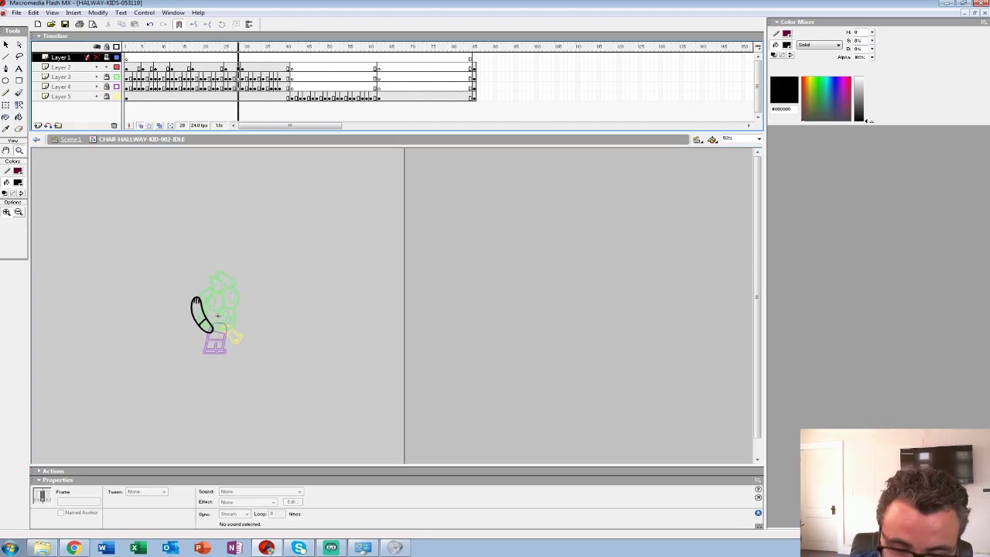
pyautogui.click(234, 67)
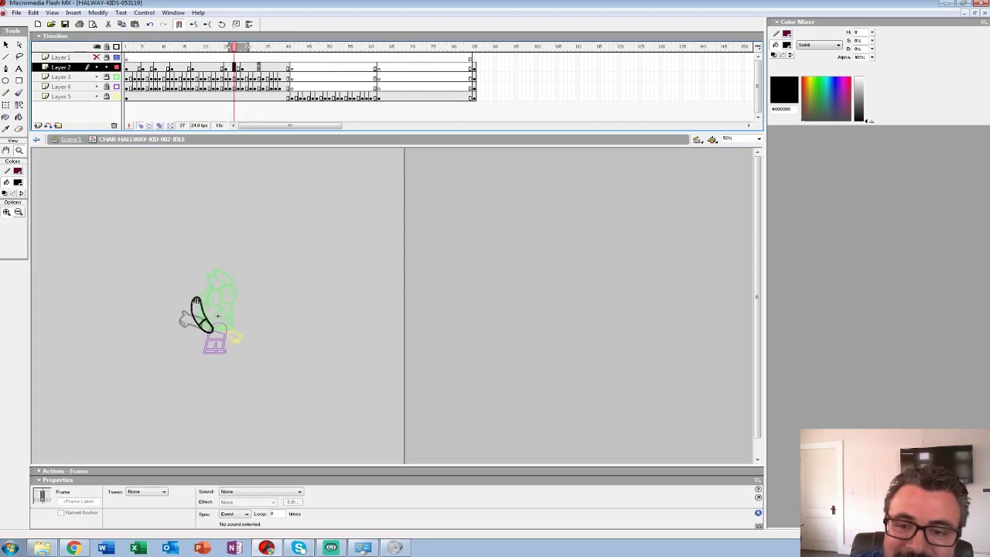
pyautogui.press('Return')
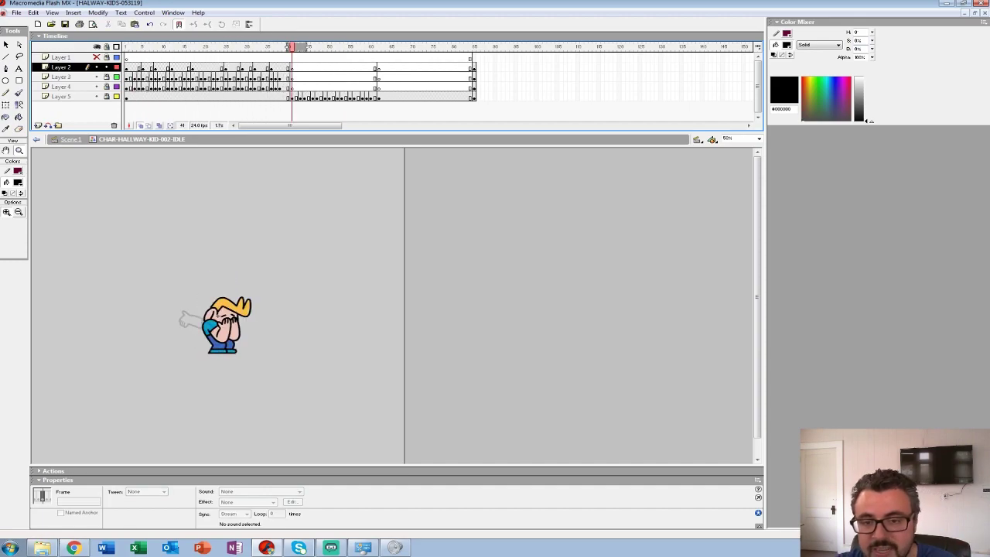
# Replay the full-colour cycle repeatedly from the start to review the arm's opening movement
pyautogui.click(130, 67)
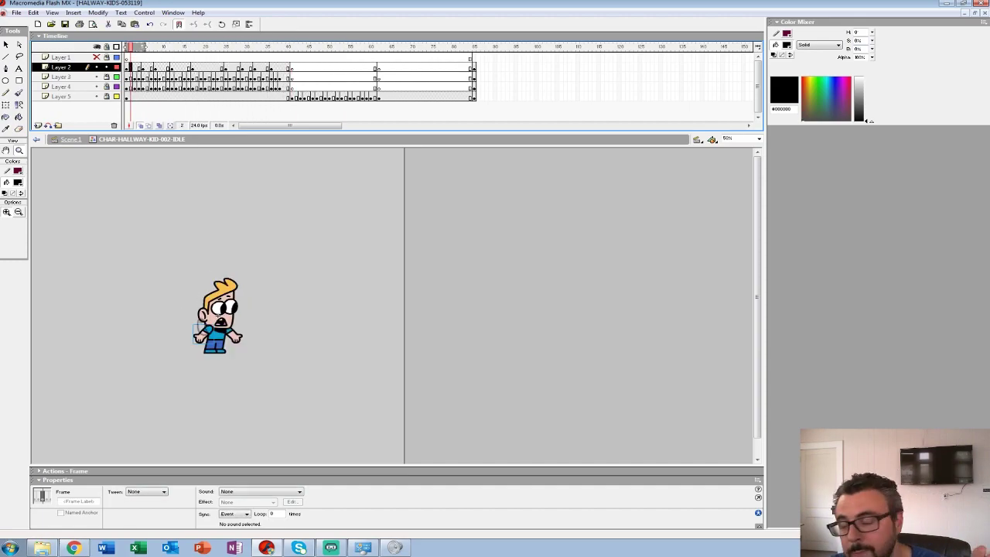
pyautogui.press('Return')
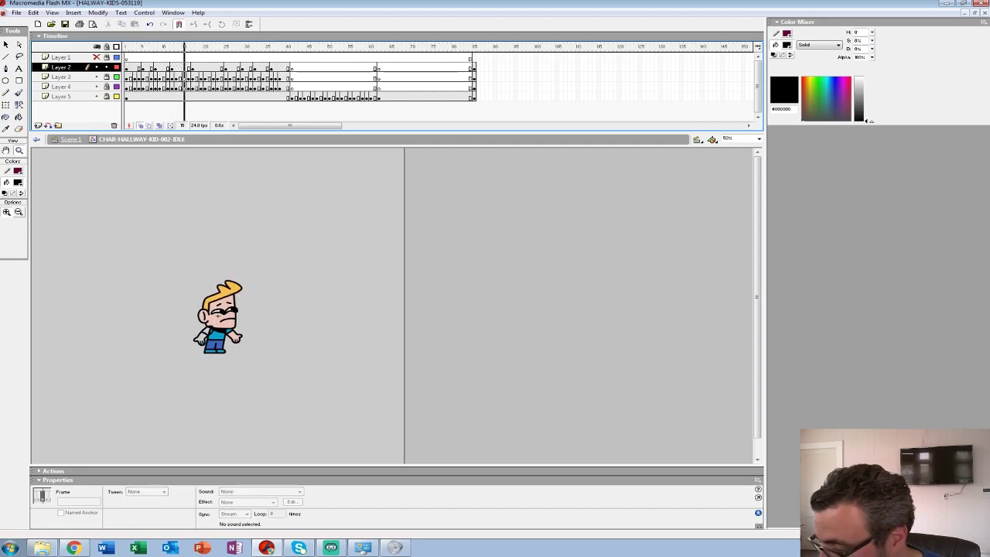
pyautogui.hotkey('ctrl', 'alt', 'r')
pyautogui.press('Return')
pyautogui.hotkey('ctrl', 'alt', 'r')
pyautogui.press('Return')
pyautogui.hotkey('ctrl', 'alt', 'r')
pyautogui.press('Return')
pyautogui.press('Return')
# Insert a blank keyframe at frame 4 of Layer 2 and show Layers 3 to 5 as outlines
pyautogui.click(140, 67)
pyautogui.press('Delete')
pyautogui.moveTo(117, 77); pyautogui.dragTo(116, 96)
pyautogui.click(222, 320)
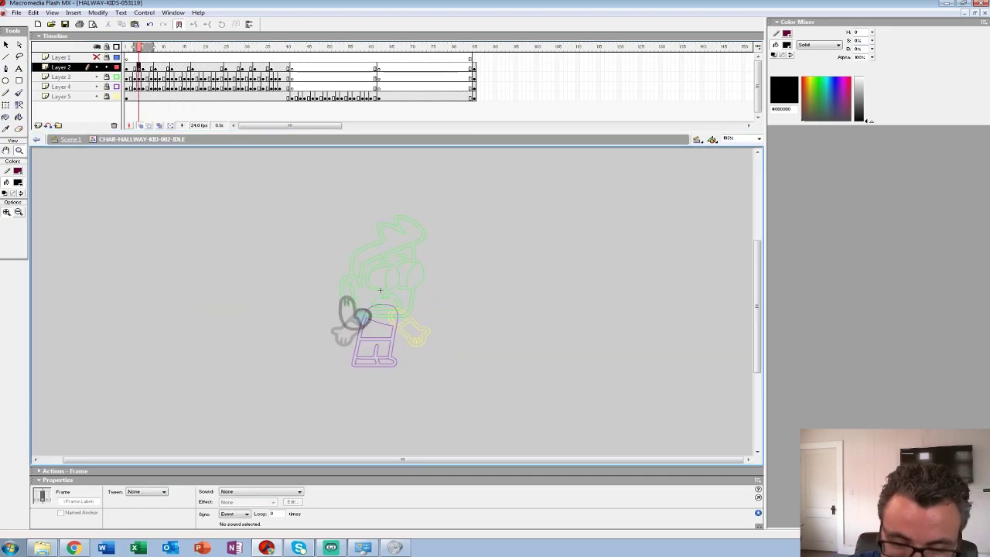
pyautogui.click(369, 310)
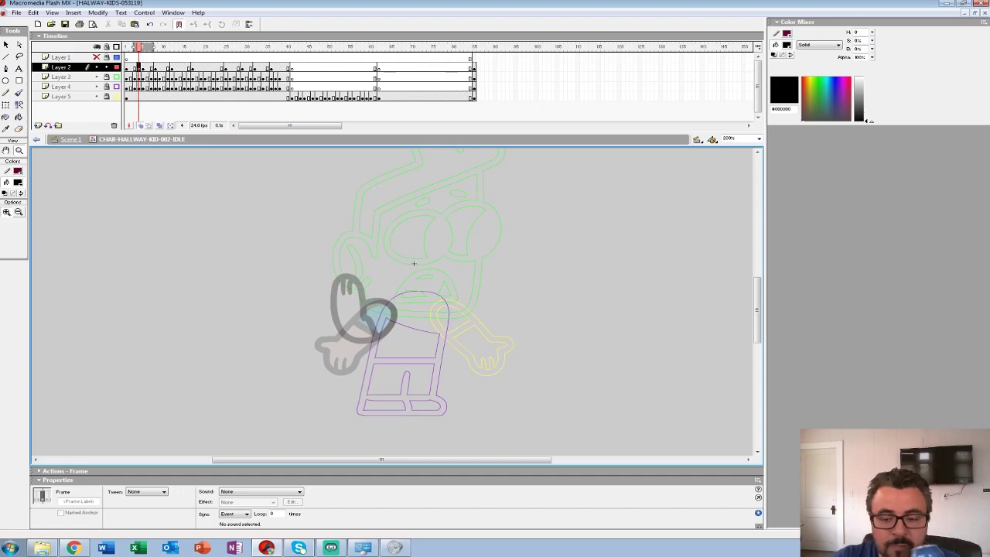
pyautogui.click(413, 263)
# Draw a first version of the bent arm swinging outward, with fingers and a sleeve line, as the pose before the raised hand
pyautogui.press('b')
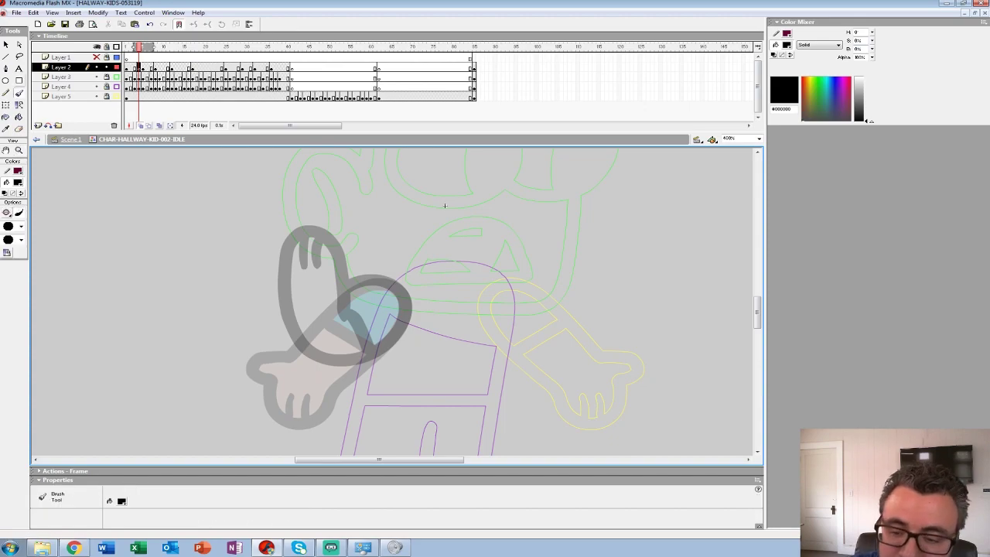
pyautogui.moveTo(402, 290)
pyautogui.mouseDown()
pyautogui.moveTo(396, 341)
pyautogui.moveTo(340, 370)
pyautogui.mouseUp()
pyautogui.hotkey('ctrl', 'z')
pyautogui.moveTo(402, 302)
pyautogui.mouseDown()
pyautogui.moveTo(375, 350)
pyautogui.moveTo(292, 356)
pyautogui.moveTo(272, 344)
pyautogui.moveTo(365, 282)
pyautogui.moveTo(321, 304)
pyautogui.moveTo(250, 290)
pyautogui.moveTo(294, 321)
pyautogui.mouseUp()
pyautogui.moveTo(240, 305); pyautogui.dragTo(269, 345)
pyautogui.moveTo(272, 283); pyautogui.dragTo(256, 302)
pyautogui.moveTo(323, 306)
pyautogui.mouseDown()
pyautogui.moveTo(371, 347)
pyautogui.moveTo(389, 299)
pyautogui.mouseUp()
# Blank frame 4 of Layer 2, extend the onion skin back to the first frame and re-ink the outward-bent arm
pyautogui.press(',')
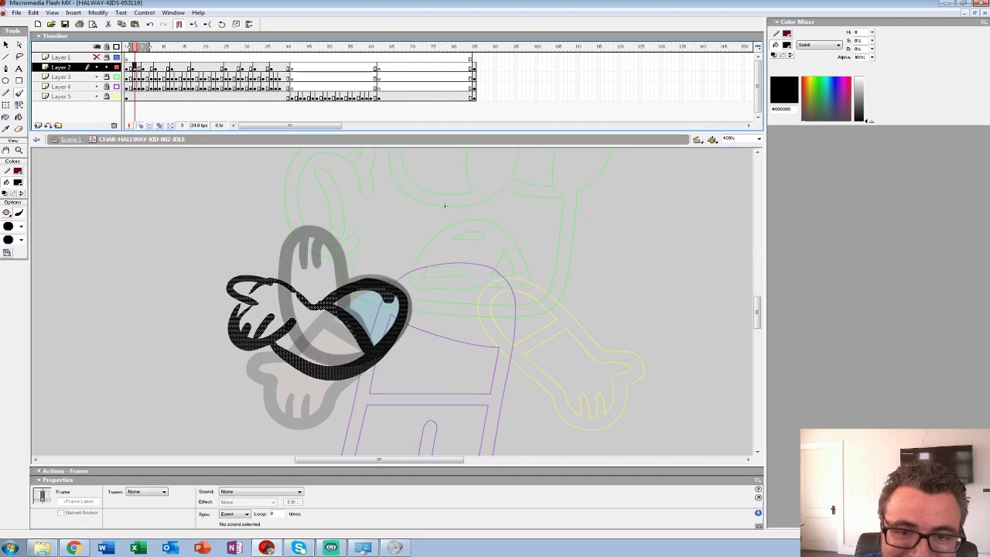
pyautogui.press('.')
pyautogui.press('Delete')
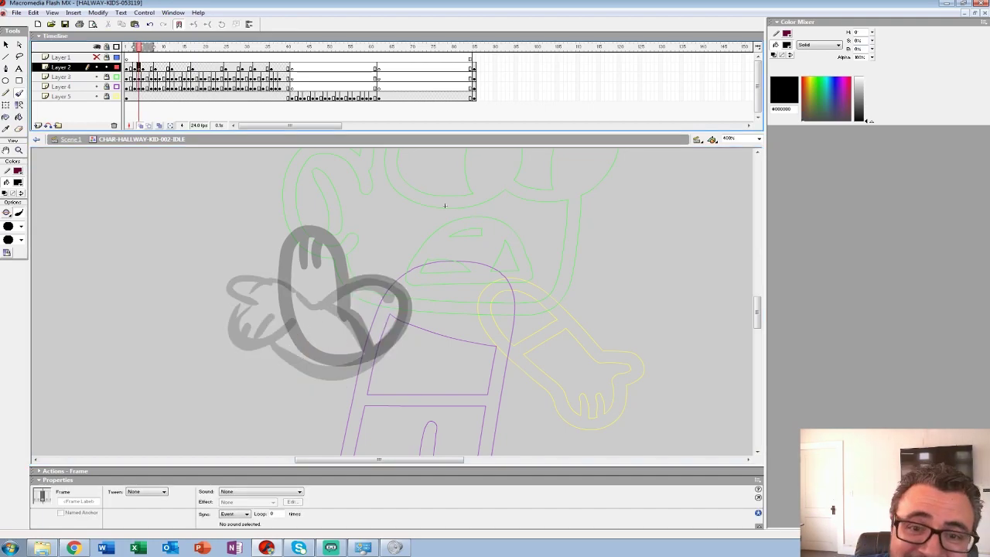
pyautogui.moveTo(134, 47); pyautogui.dragTo(127, 47)
pyautogui.moveTo(272, 344)
pyautogui.mouseDown()
pyautogui.moveTo(308, 369)
pyautogui.moveTo(345, 372)
pyautogui.moveTo(389, 348)
pyautogui.moveTo(408, 307)
pyautogui.moveTo(377, 279)
pyautogui.moveTo(311, 303)
pyautogui.moveTo(283, 282)
pyautogui.moveTo(239, 276)
pyautogui.moveTo(221, 293)
pyautogui.moveTo(240, 297)
pyautogui.moveTo(229, 336)
pyautogui.moveTo(258, 345)
pyautogui.moveTo(285, 323)
pyautogui.moveTo(255, 318)
pyautogui.moveTo(237, 347)
pyautogui.moveTo(347, 323)
pyautogui.moveTo(372, 358)
pyautogui.mouseUp()
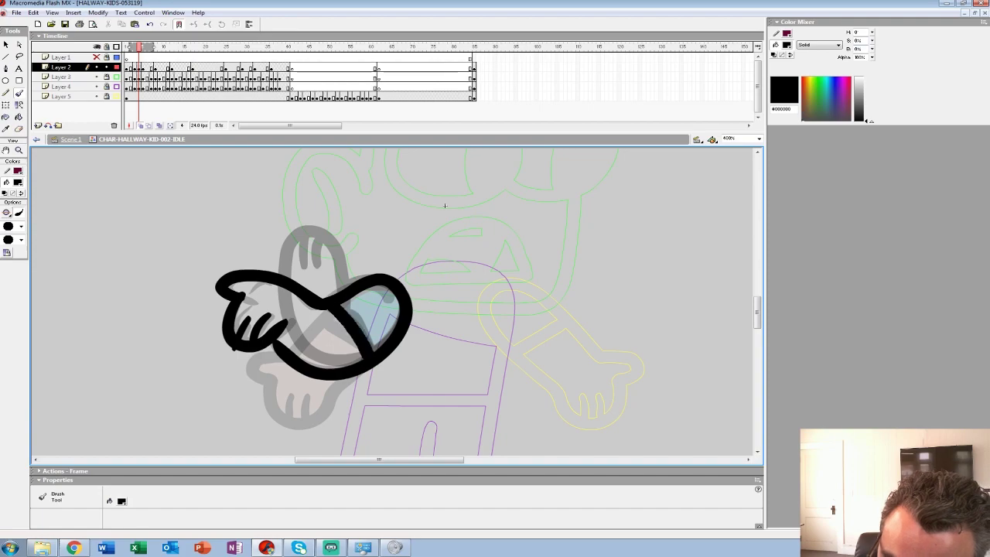
# Clear frame 3 of Layer 2 and ink the arm partway between the lowered and outward-bent poses, with fingers and a sleeve line
pyautogui.press(',')
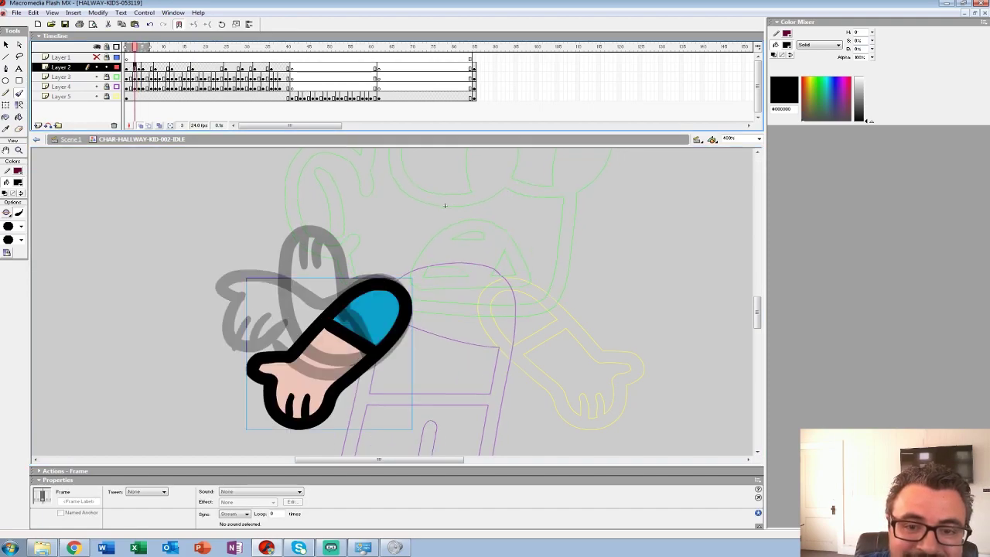
pyautogui.press('.')
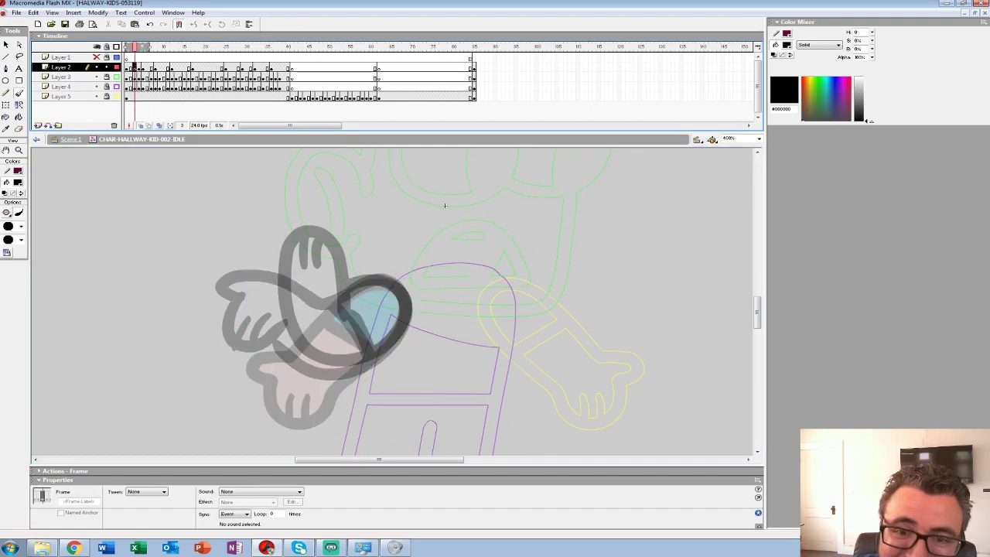
pyautogui.moveTo(444, 205); pyautogui.dragTo(518, 143)
pyautogui.moveTo(469, 225)
pyautogui.mouseDown()
pyautogui.moveTo(478, 257)
pyautogui.moveTo(451, 296)
pyautogui.moveTo(333, 354)
pyautogui.moveTo(315, 315)
pyautogui.moveTo(323, 278)
pyautogui.mouseUp()
pyautogui.moveTo(461, 219)
pyautogui.mouseDown()
pyautogui.moveTo(425, 230)
pyautogui.moveTo(355, 274)
pyautogui.moveTo(319, 285)
pyautogui.mouseUp()
pyautogui.hotkey('ctrl', 'z')
pyautogui.moveTo(467, 220)
pyautogui.mouseDown()
pyautogui.moveTo(384, 267)
pyautogui.moveTo(323, 283)
pyautogui.mouseUp()
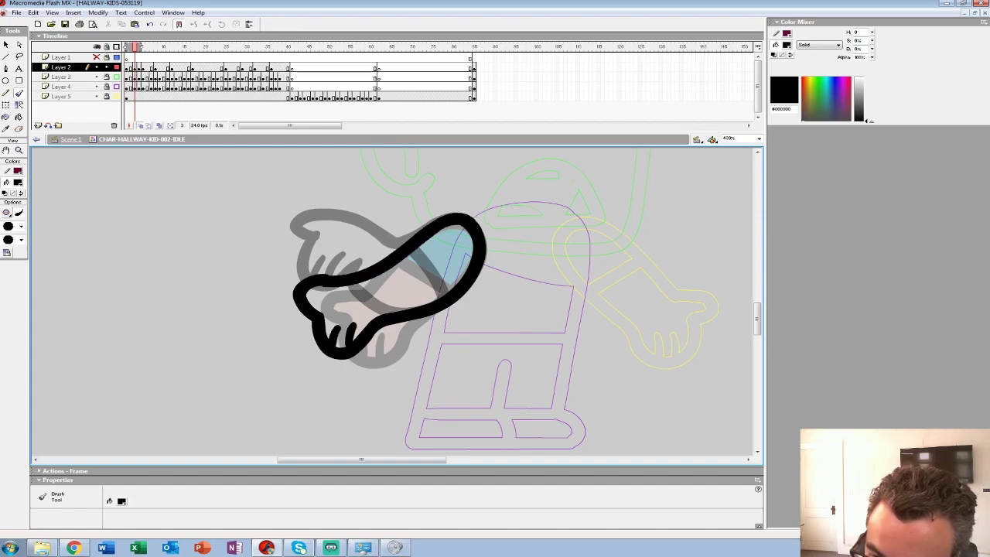
pyautogui.moveTo(411, 259); pyautogui.dragTo(446, 294)
pyautogui.moveTo(518, 151); pyautogui.dragTo(388, 204)
# Replay the arm motion from the start, clear frame 7 of Layer 2 and re-ink the raised hand between its neighbouring poses
pyautogui.press(',')
pyautogui.press(',')
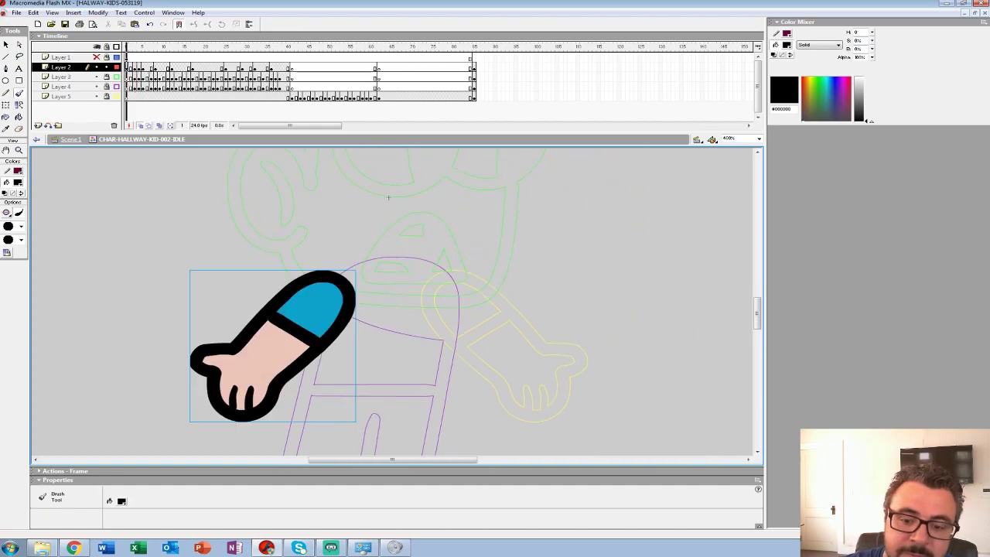
pyautogui.press('Return')
pyautogui.press('Home')
pyautogui.press('Return')
pyautogui.press('Return')
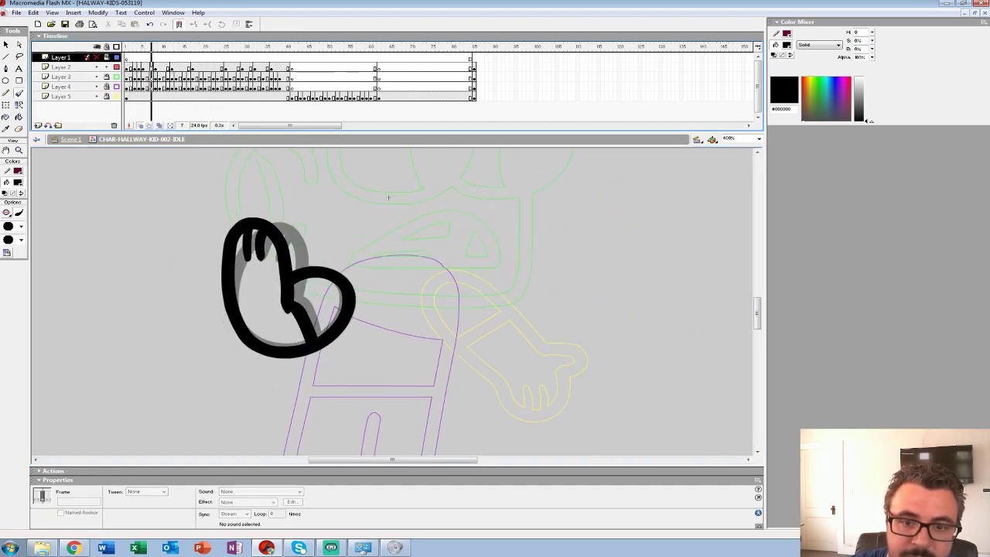
pyautogui.press('Down')
pyautogui.press('Delete')
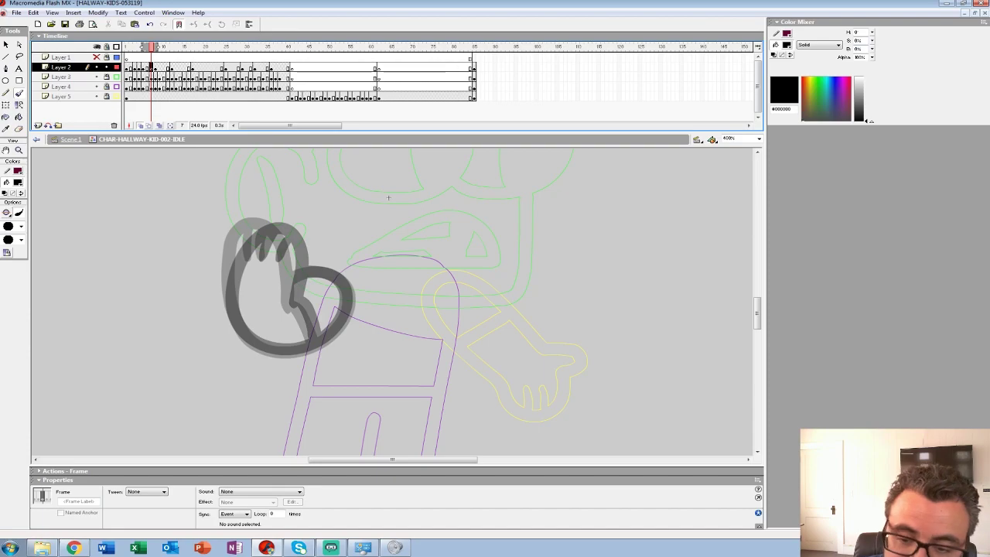
pyautogui.moveTo(294, 308)
pyautogui.mouseDown()
pyautogui.moveTo(294, 253)
pyautogui.moveTo(255, 224)
pyautogui.moveTo(228, 270)
pyautogui.moveTo(232, 321)
pyautogui.moveTo(280, 356)
pyautogui.moveTo(333, 334)
pyautogui.moveTo(352, 298)
pyautogui.moveTo(298, 292)
pyautogui.moveTo(317, 341)
pyautogui.mouseUp()
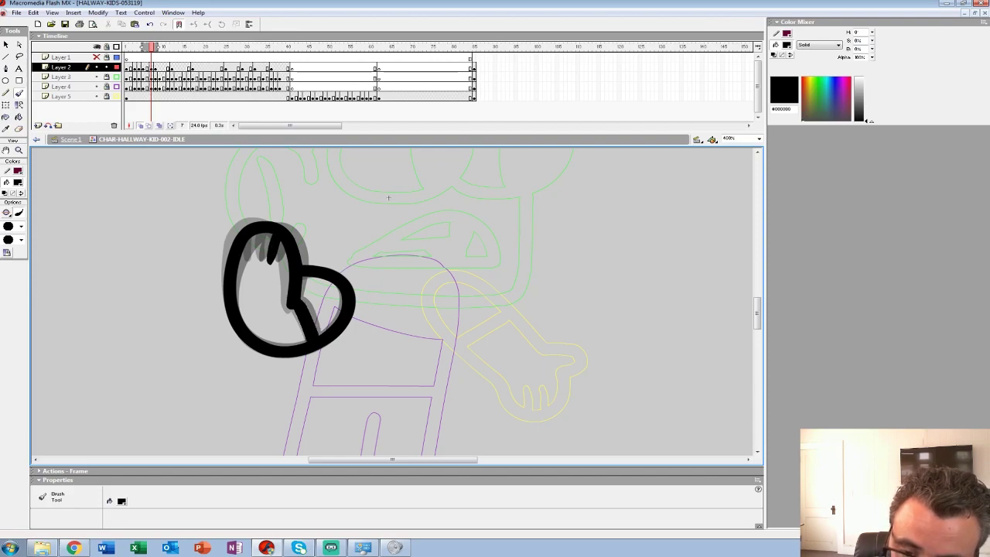
# Replay and step through the cycle to examine how the raised hand moves back down
pyautogui.press(',')
pyautogui.press(',')
pyautogui.press(',')
pyautogui.press(',')
pyautogui.press(',')
pyautogui.press(',')
pyautogui.press('Return')
pyautogui.press('Return')
pyautogui.press(',')
pyautogui.press(',')
pyautogui.press(',')
pyautogui.press(',')
pyautogui.press(',')
pyautogui.press(',')
pyautogui.press(',')
pyautogui.press(',')
pyautogui.press(',')
pyautogui.press(',')
# Insert a blank keyframe at frame 11 of Layer 2, ink the bent arm starting to drop, and replay the cycle
pyautogui.press('F7')
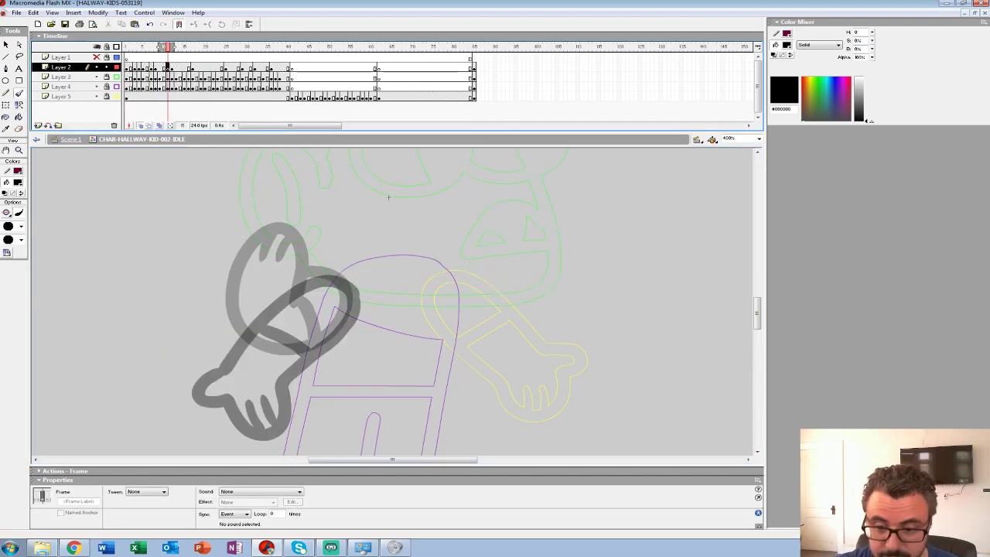
pyautogui.moveTo(341, 280)
pyautogui.mouseDown()
pyautogui.moveTo(354, 313)
pyautogui.moveTo(302, 357)
pyautogui.moveTo(248, 368)
pyautogui.moveTo(203, 315)
pyautogui.moveTo(268, 275)
pyautogui.mouseUp()
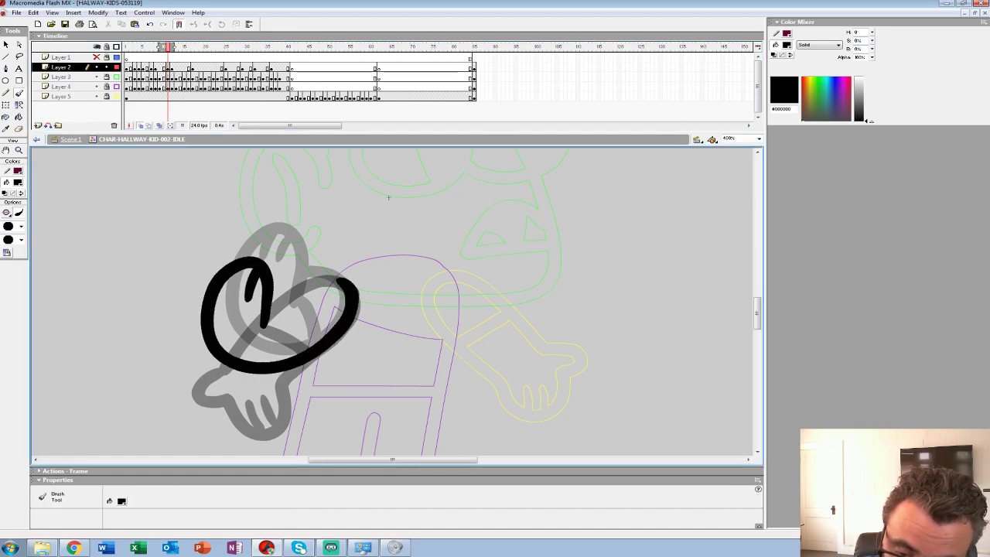
pyautogui.moveTo(271, 315)
pyautogui.mouseDown()
pyautogui.moveTo(344, 274)
pyautogui.moveTo(314, 349)
pyautogui.mouseUp()
pyautogui.press('Home')
pyautogui.press('Return')
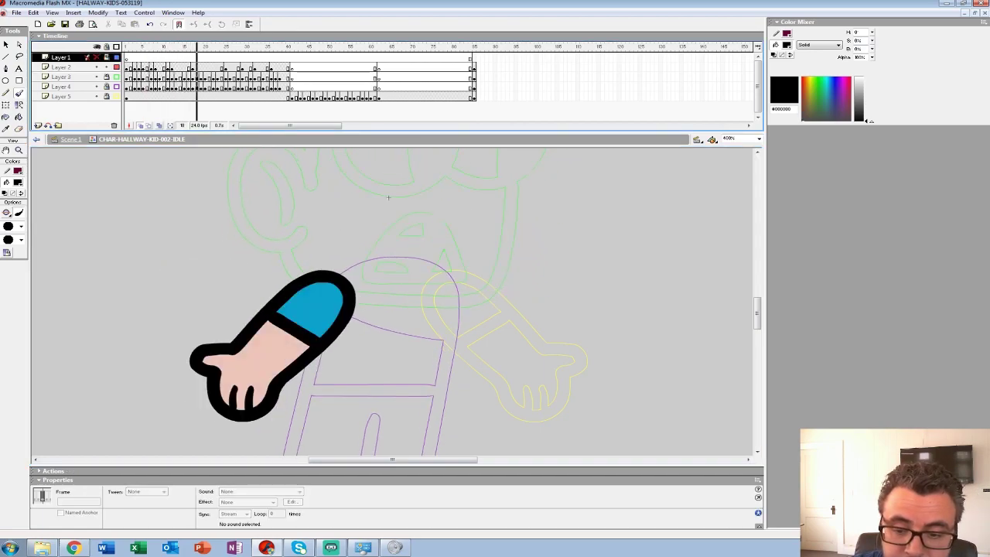
pyautogui.press('Return')
# Clear frame 9 of Layer 2, ink the hand between the raised pose and the frame 11 pose, and replay the cycle
pyautogui.press(',')
pyautogui.press('Delete')
pyautogui.press(',')
pyautogui.press('.')
pyautogui.moveTo(151, 47); pyautogui.dragTo(169, 47)
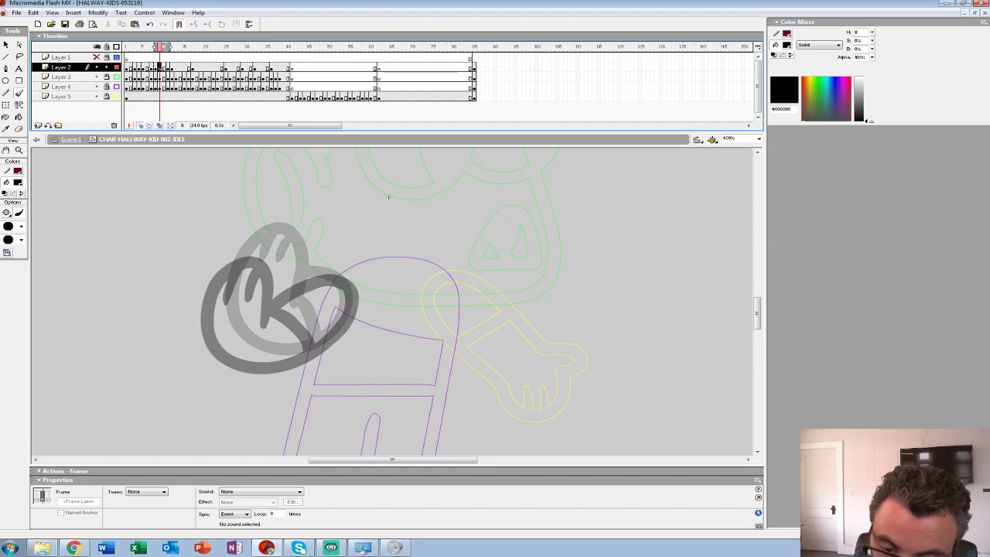
pyautogui.moveTo(290, 273)
pyautogui.mouseDown()
pyautogui.moveTo(244, 246)
pyautogui.moveTo(219, 314)
pyautogui.moveTo(231, 345)
pyautogui.moveTo(263, 361)
pyautogui.moveTo(290, 359)
pyautogui.moveTo(341, 330)
pyautogui.moveTo(352, 302)
pyautogui.moveTo(341, 283)
pyautogui.moveTo(282, 307)
pyautogui.moveTo(313, 344)
pyautogui.mouseUp()
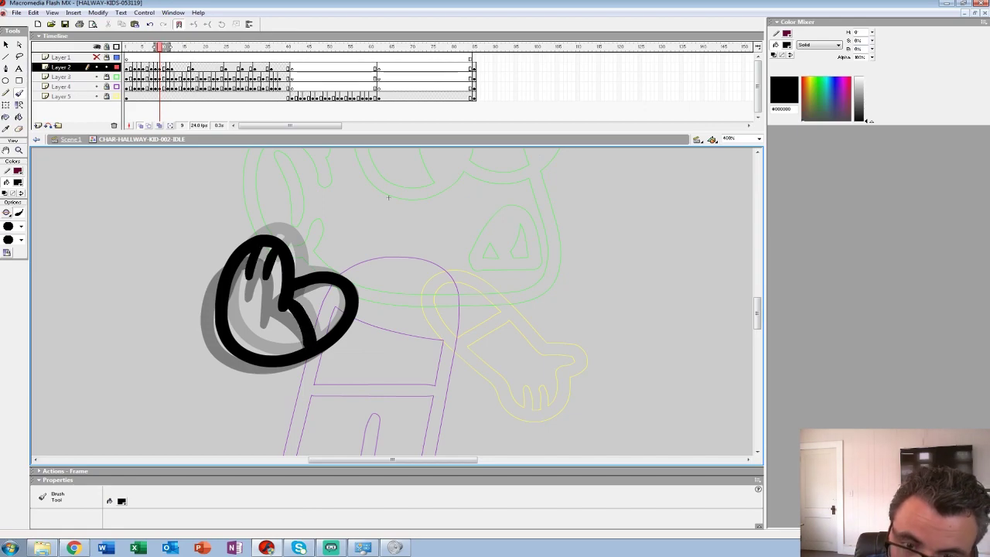
pyautogui.hotkey('ctrl', 'alt', 'r')
pyautogui.press('Return')
pyautogui.hotkey('ctrl', 'alt', 'r')
pyautogui.press('Return')
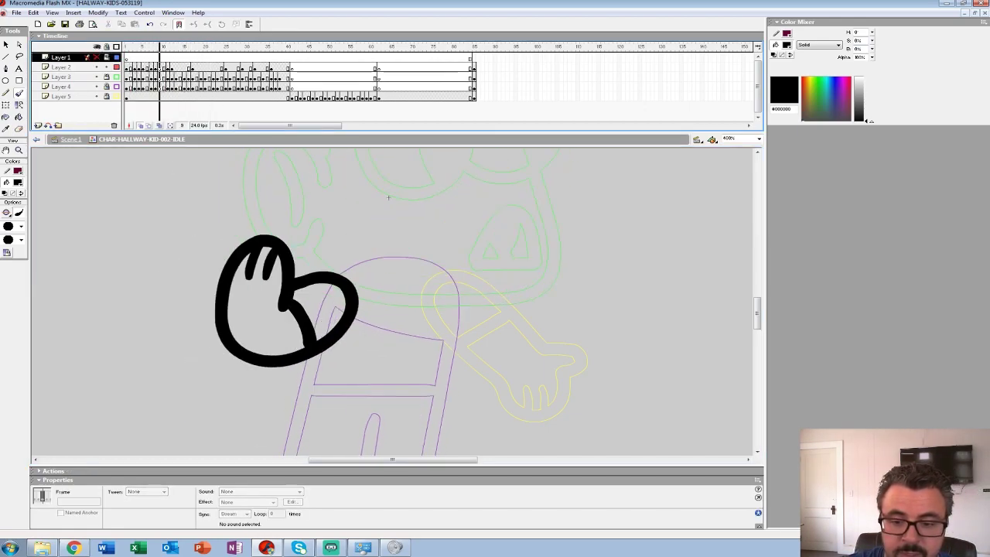
# Clear the copied arm from frame 13 of Layer 2 and extend the onion skin ahead to the coloured arm at frame 17
pyautogui.press(',')
pyautogui.press(',')
pyautogui.press(',')
pyautogui.press(',')
pyautogui.press(',')
pyautogui.press(',')
pyautogui.press(',')
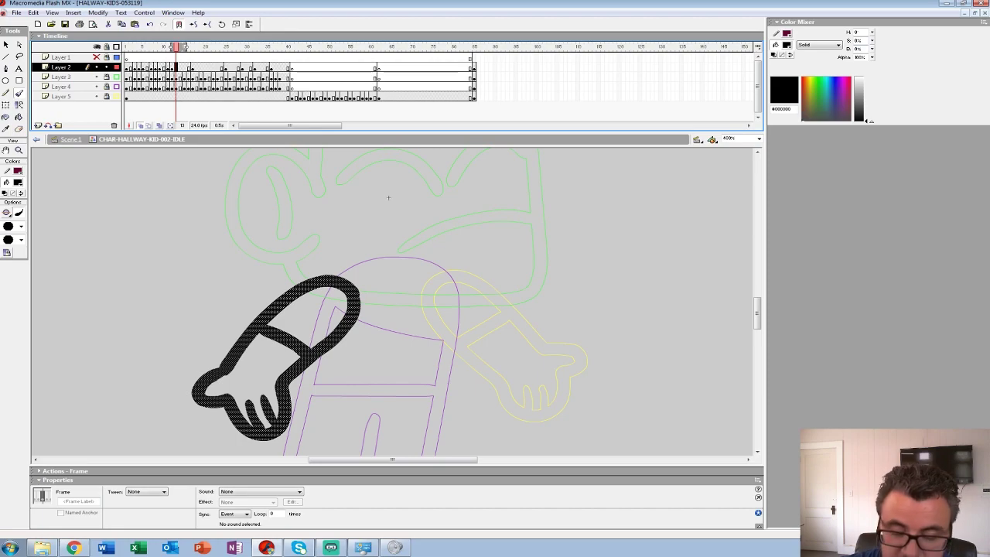
pyautogui.press('Delete')
pyautogui.press('.')
pyautogui.press('.')
pyautogui.press('.')
pyautogui.press('.')
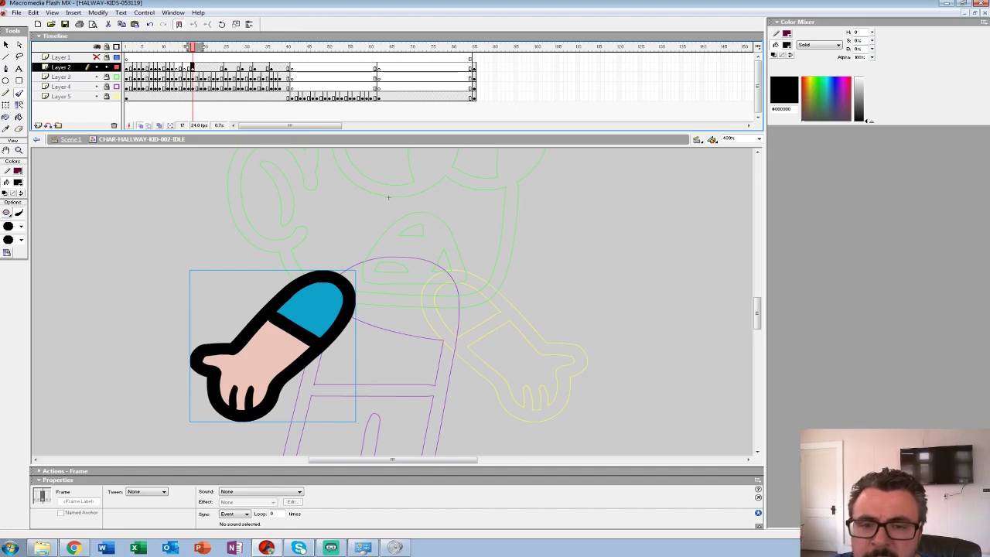
pyautogui.press(',')
pyautogui.press(',')
pyautogui.press(',')
pyautogui.press(',')
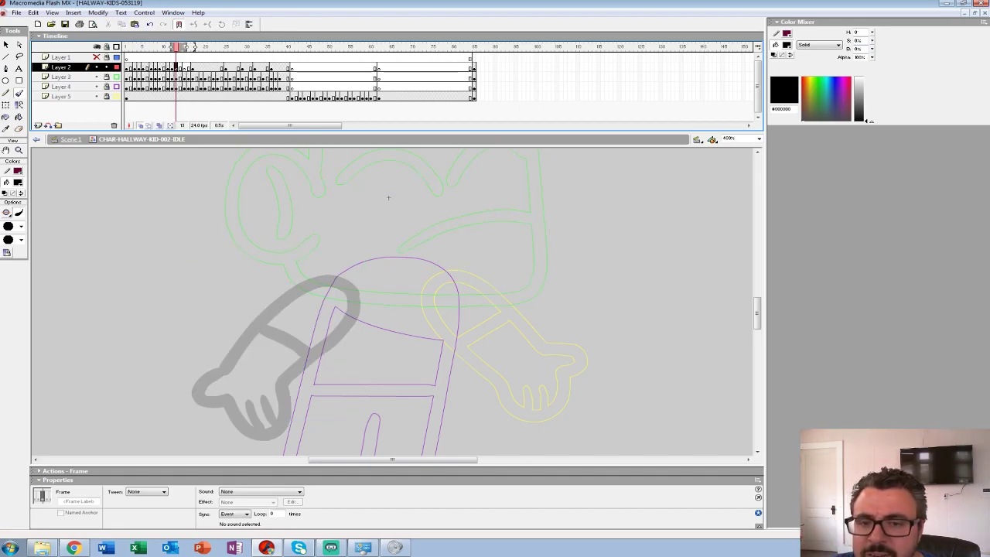
pyautogui.press('.')
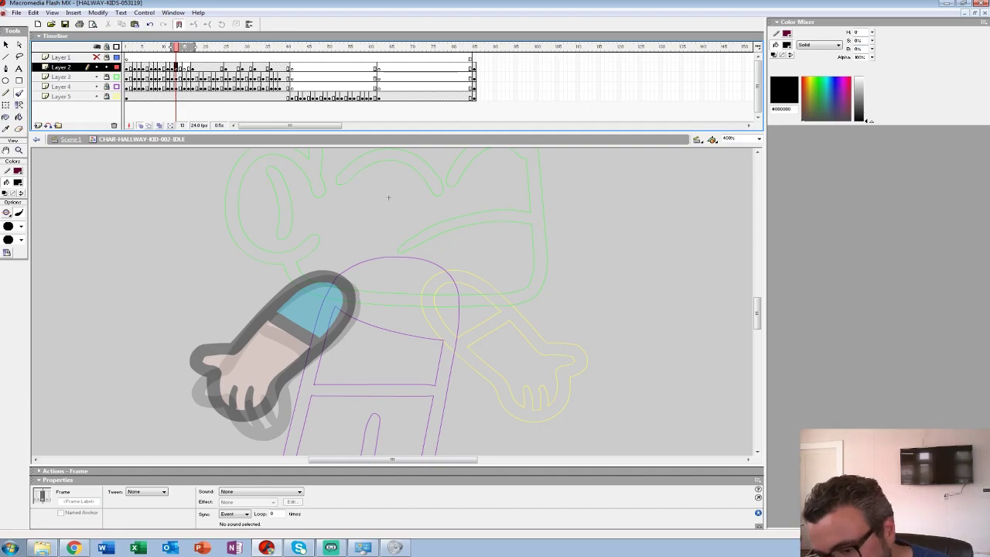
# Ink the lowered arm on frame 13 between the two onion-skinned poses, including the thumb, fingers and sleeve line
pyautogui.moveTo(388, 197); pyautogui.dragTo(462, 143)
pyautogui.moveTo(426, 241)
pyautogui.mouseDown()
pyautogui.moveTo(424, 268)
pyautogui.moveTo(355, 329)
pyautogui.mouseUp()
pyautogui.moveTo(421, 227)
pyautogui.mouseDown()
pyautogui.moveTo(397, 224)
pyautogui.moveTo(264, 319)
pyautogui.moveTo(291, 326)
pyautogui.mouseUp()
pyautogui.moveTo(354, 330)
pyautogui.mouseDown()
pyautogui.moveTo(333, 369)
pyautogui.moveTo(306, 368)
pyautogui.moveTo(285, 334)
pyautogui.mouseUp()
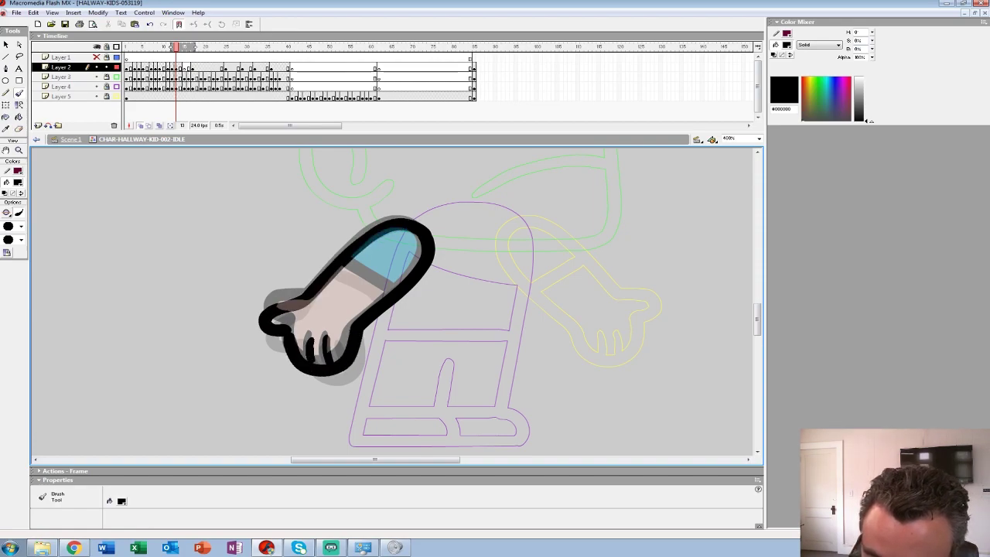
pyautogui.moveTo(385, 292); pyautogui.dragTo(345, 273)
pyautogui.moveTo(462, 147); pyautogui.dragTo(421, 170)
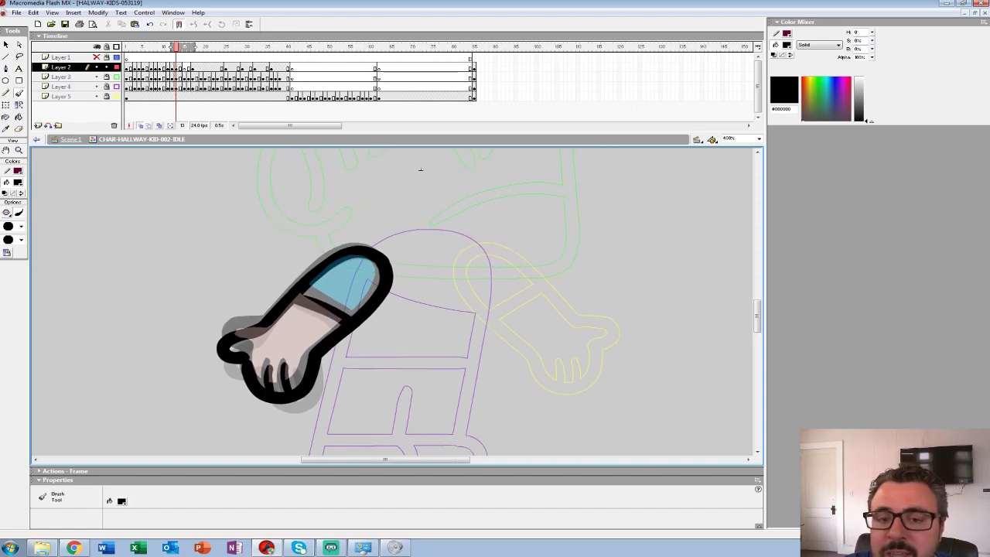
# Move to frame 15 of Layer 2 and ink the arm closer to its resting pose, with fingers and a sleeve line
pyautogui.press('.')
pyautogui.press('.')
pyautogui.press('.')
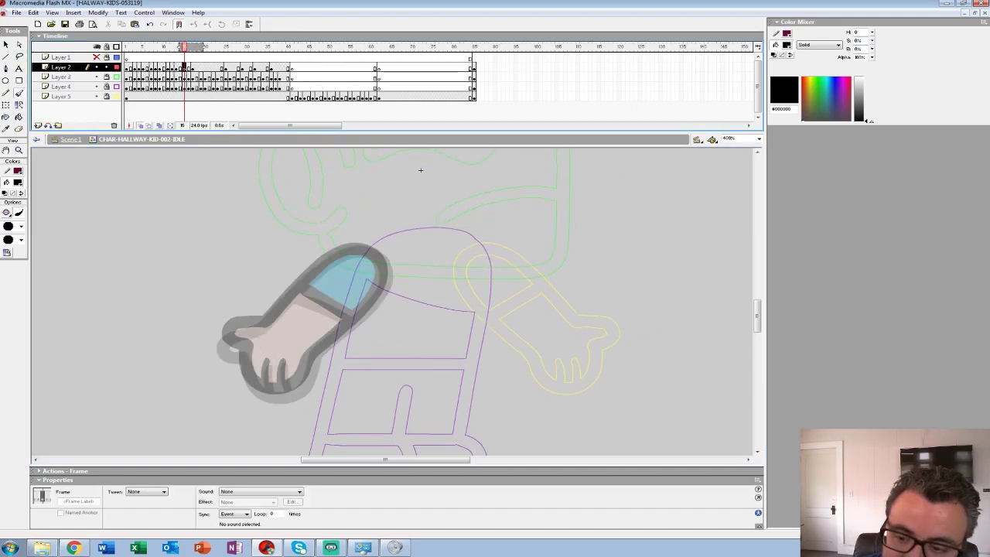
pyautogui.moveTo(384, 287)
pyautogui.mouseDown()
pyautogui.moveTo(286, 393)
pyautogui.moveTo(266, 395)
pyautogui.moveTo(242, 356)
pyautogui.mouseUp()
pyautogui.moveTo(385, 257)
pyautogui.mouseDown()
pyautogui.moveTo(317, 272)
pyautogui.moveTo(249, 325)
pyautogui.mouseUp()
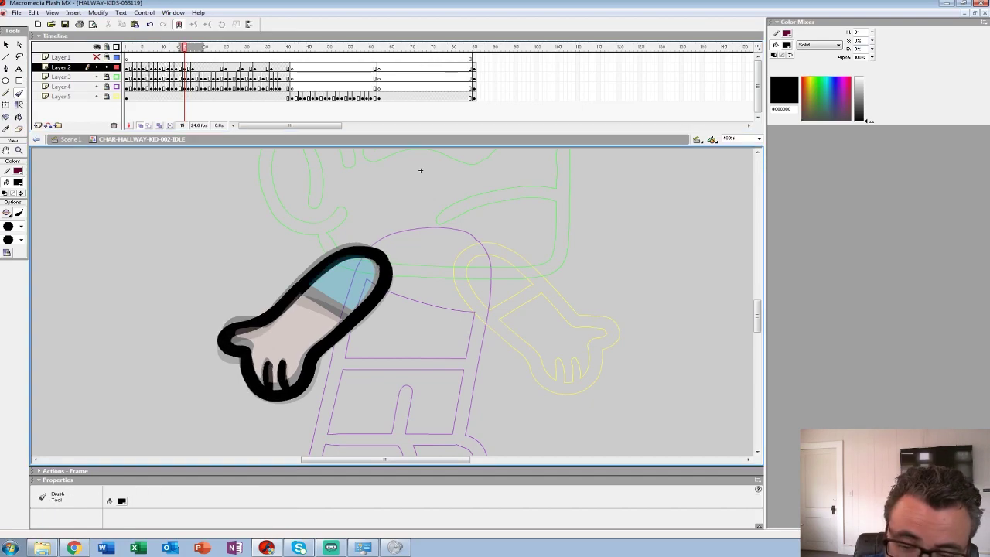
pyautogui.moveTo(301, 294); pyautogui.dragTo(346, 316)
# Add a keyframe at frame 16 of Layer 2, clear its copied arm and ink the final settling pose before the rest position
pyautogui.press('F6')
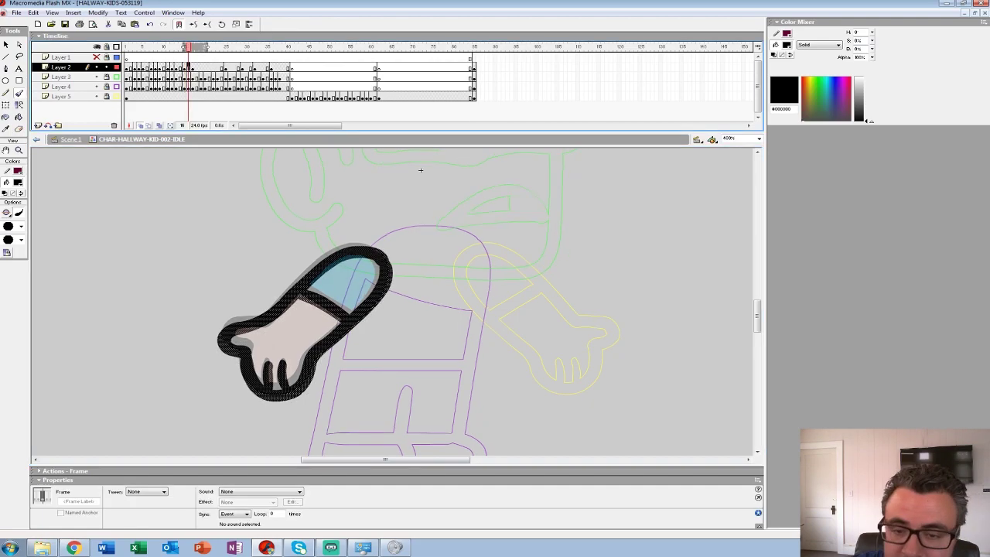
pyautogui.press('Delete')
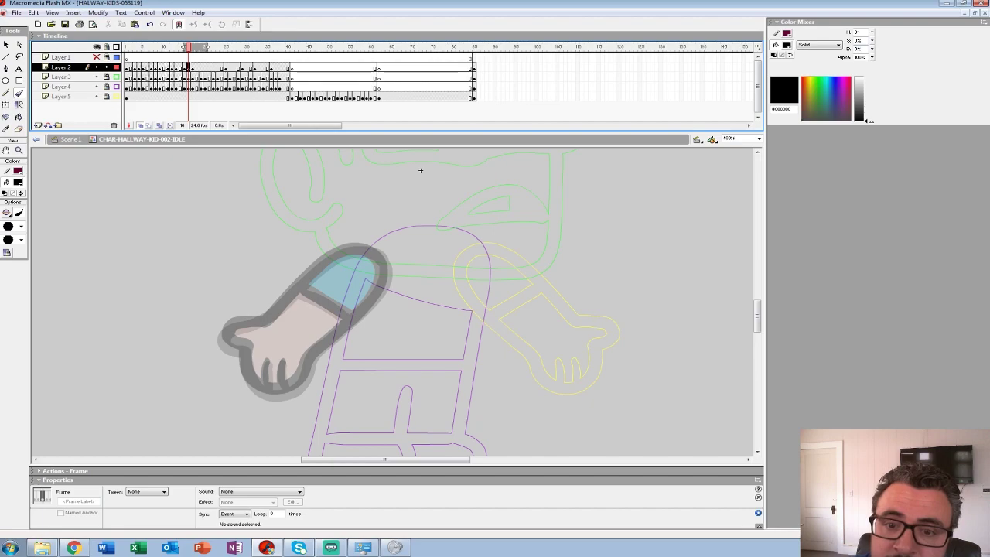
pyautogui.moveTo(421, 170); pyautogui.dragTo(531, 110)
pyautogui.moveTo(489, 201)
pyautogui.mouseDown()
pyautogui.moveTo(495, 224)
pyautogui.moveTo(417, 300)
pyautogui.mouseUp()
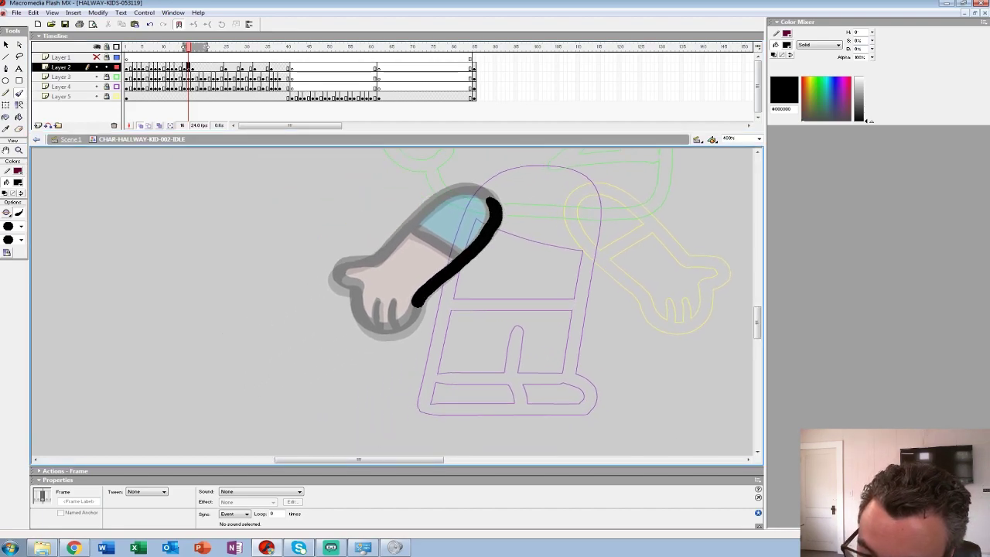
pyautogui.moveTo(360, 325); pyautogui.dragTo(354, 288)
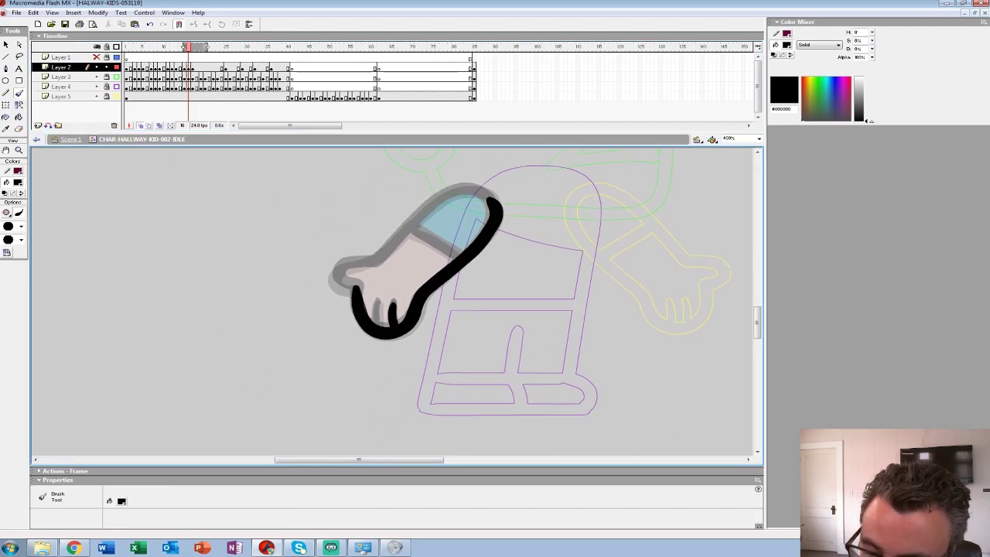
pyautogui.moveTo(495, 193)
pyautogui.mouseDown()
pyautogui.moveTo(437, 207)
pyautogui.moveTo(371, 263)
pyautogui.moveTo(331, 280)
pyautogui.moveTo(344, 292)
pyautogui.mouseUp()
pyautogui.moveTo(425, 236)
pyautogui.mouseDown()
pyautogui.moveTo(457, 253)
pyautogui.moveTo(371, 273)
pyautogui.mouseUp()
# View the whole character at a smaller size and replay the cycle to examine the finished arm motion
pyautogui.press('z')
pyautogui.keyDown('alt'); pyautogui.click(402, 267); pyautogui.keyUp('alt')
pyautogui.keyDown('alt'); pyautogui.click(217, 296); pyautogui.keyUp('alt')
pyautogui.keyDown('alt'); pyautogui.click(217, 296); pyautogui.keyUp('alt')
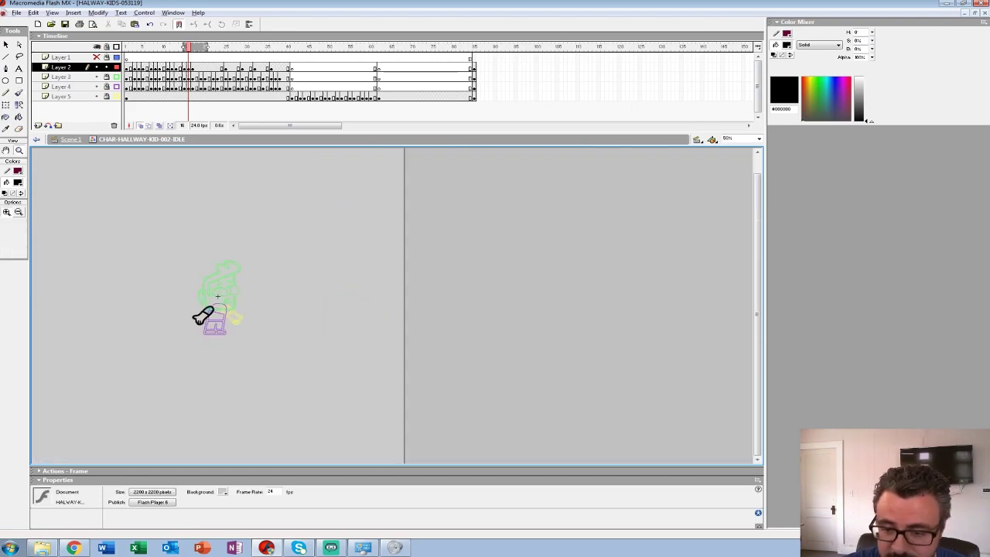
pyautogui.click(128, 58)
pyautogui.press('Return')
pyautogui.click(135, 68)
pyautogui.press('Return')
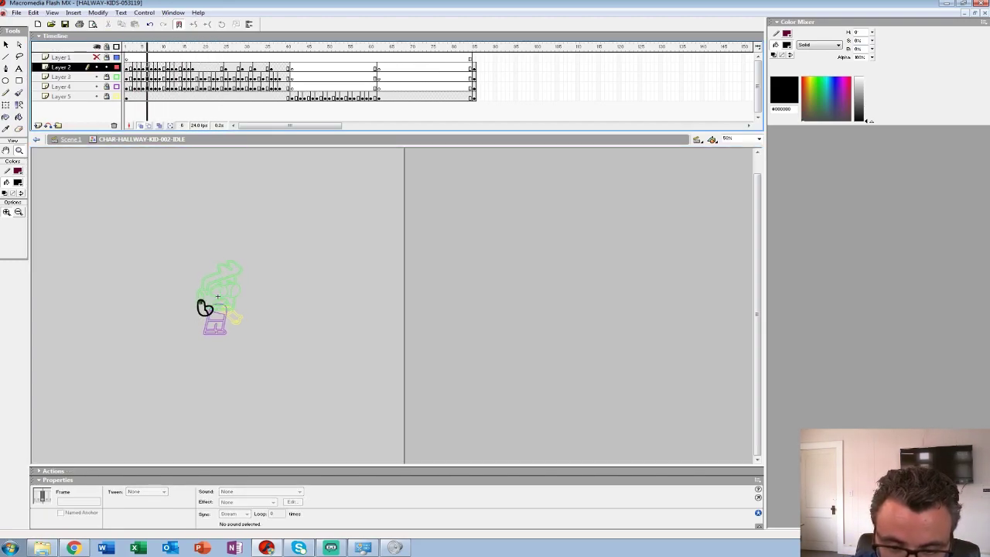
pyautogui.click(217, 296)
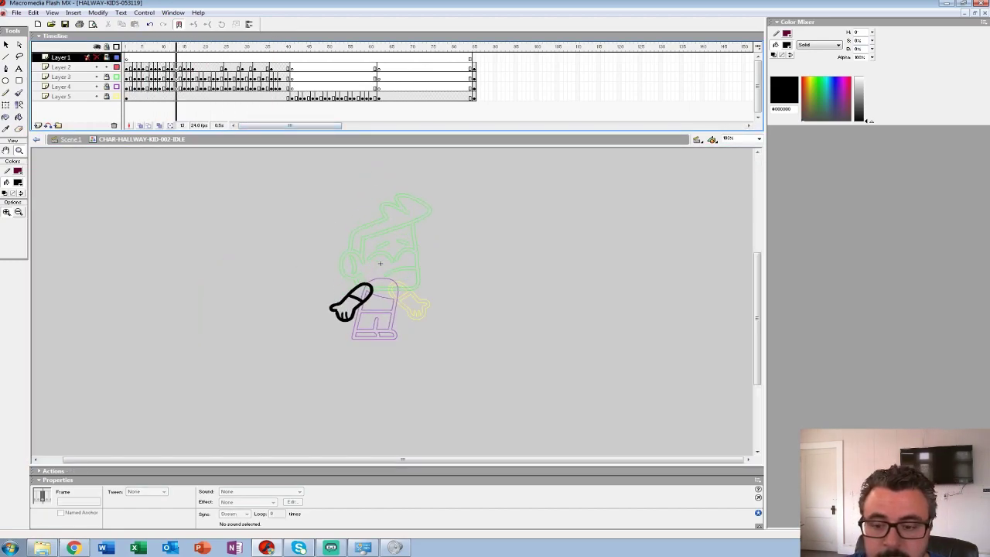
# Return to frame 1, show Layers 3 to 5 in full colour and set the bucket fill to the shirt's blue (#05A3CA)
pyautogui.hotkey('ctrl', 'alt', 'r')
pyautogui.moveTo(116, 87); pyautogui.dragTo(116, 96)
pyautogui.click(419, 289)
pyautogui.click(17, 183)
pyautogui.click(303, 329)
pyautogui.press('k')
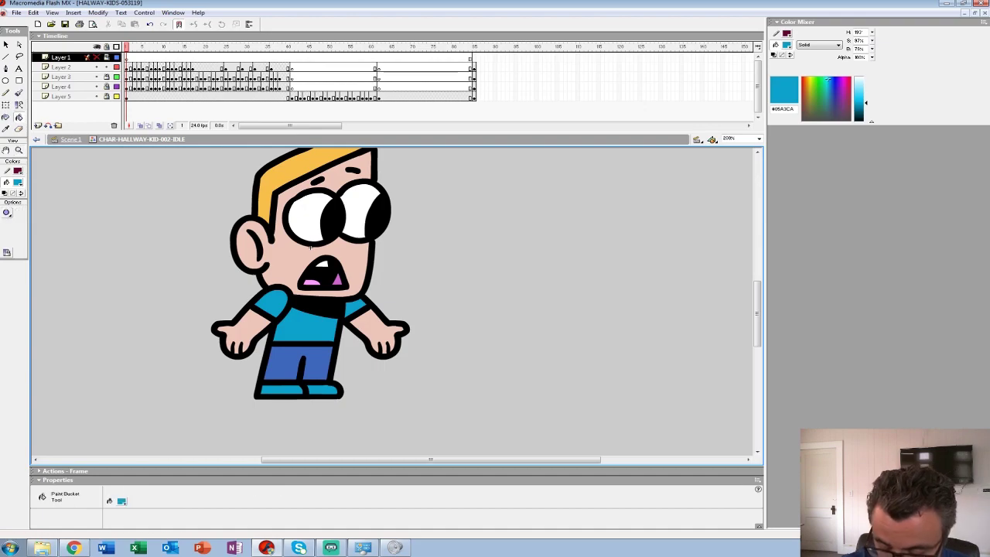
# Fill the sleeve of each newly inked arm pose with the shirt's blue, working frame by frame from frame 3 to frame 16
pyautogui.press('.')
pyautogui.press('.')
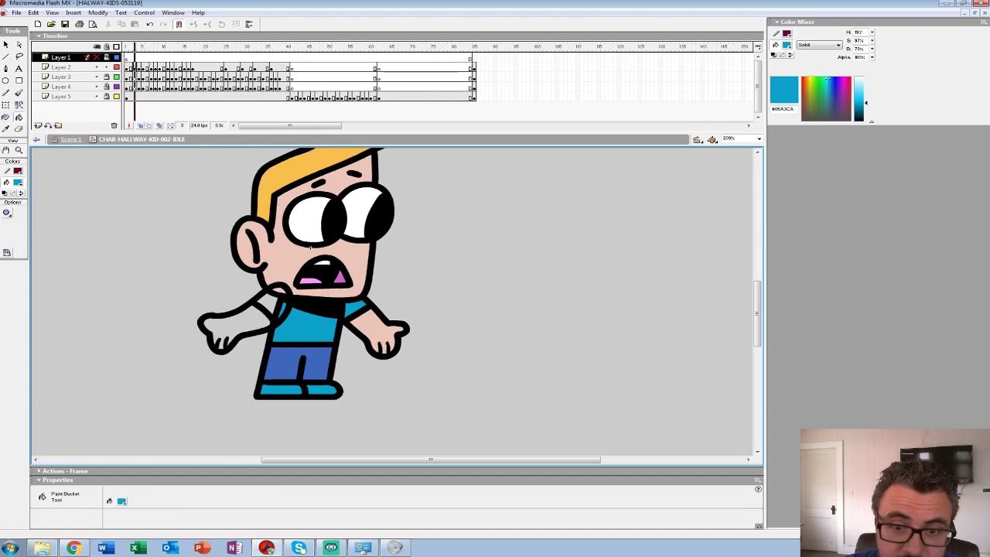
pyautogui.press('.')
pyautogui.press('.')
pyautogui.press('.')
pyautogui.press('.')
pyautogui.press('.')
pyautogui.press('.')
pyautogui.press('.')
pyautogui.press('.')
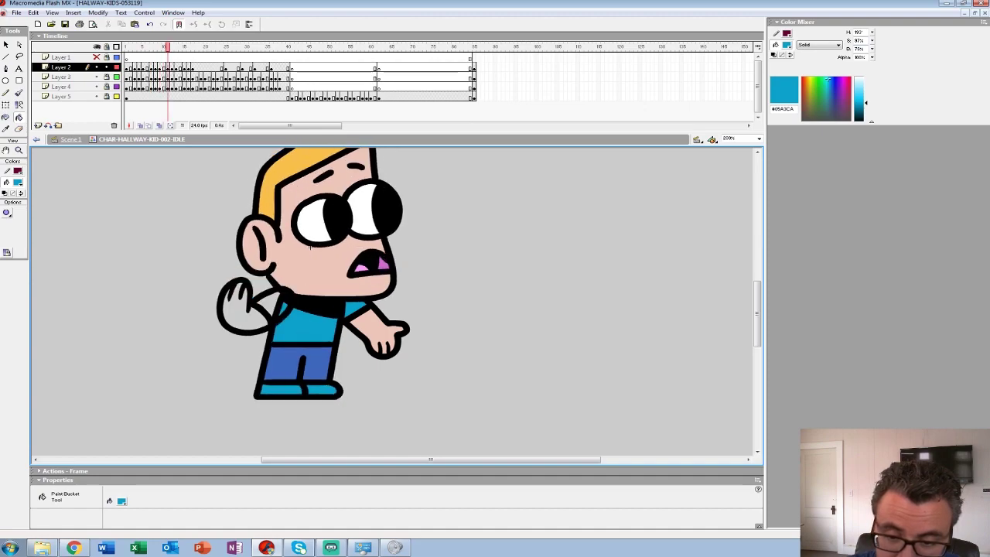
pyautogui.press('.')
pyautogui.press('.')
pyautogui.press('.')
pyautogui.press('.')
pyautogui.press('.')
pyautogui.press('.')
pyautogui.press(',')
pyautogui.press('.')
pyautogui.press(',')
pyautogui.press('.')
# Sample the face's skin colour (#EDC5B9) and fill the bare hand and forearm of each new arm pose, working frame by frame back to frame 3
pyautogui.click(18, 183)
pyautogui.click(310, 246)
pyautogui.press(',')
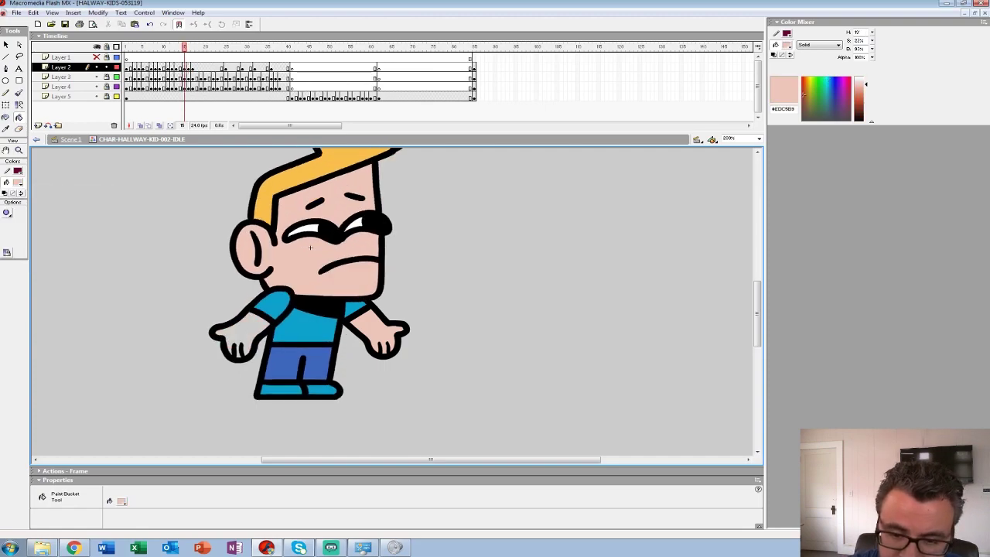
pyautogui.press(',')
pyautogui.press(',')
pyautogui.press(',')
pyautogui.press(',')
pyautogui.press(',')
pyautogui.press(',')
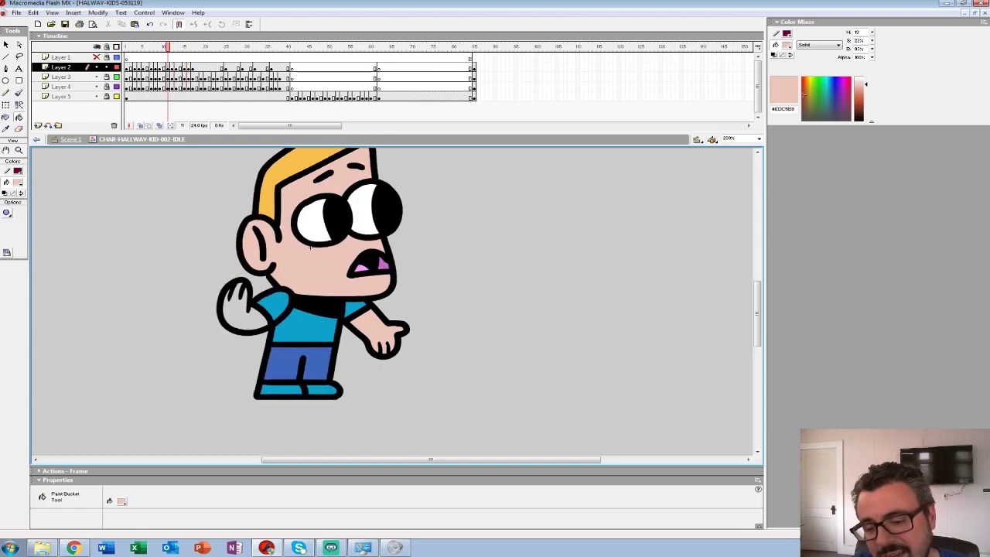
pyautogui.press(',')
pyautogui.press(',')
pyautogui.press(',')
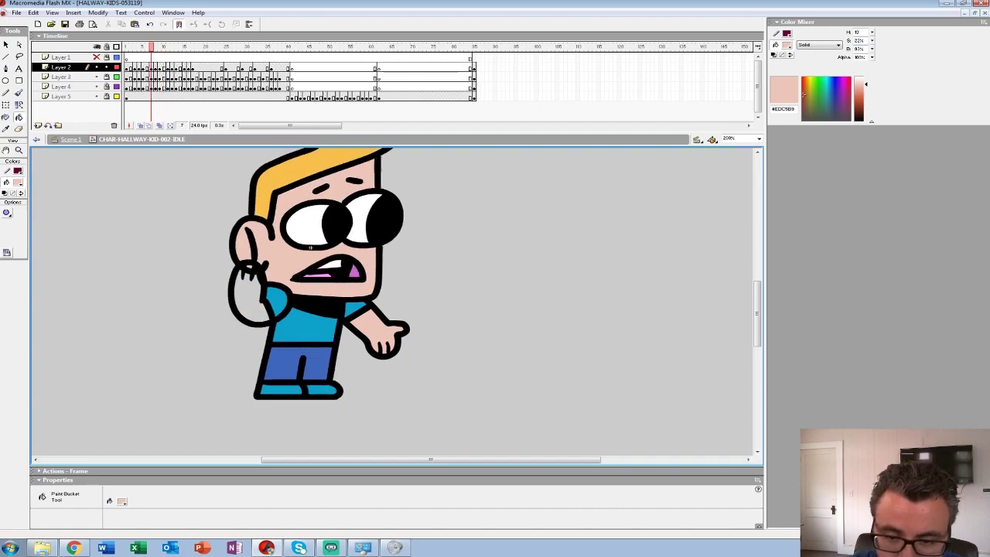
pyautogui.press(',')
pyautogui.press(',')
pyautogui.press(',')
pyautogui.press(',')
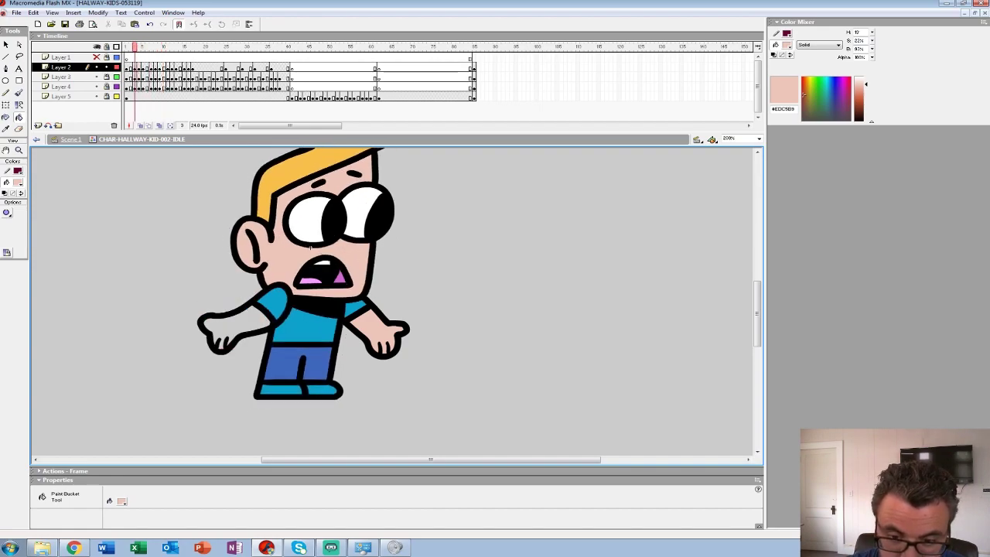
# View the character at 50% and replay the cycle from several frames to examine the coloured arm motion
pyautogui.press('Return')
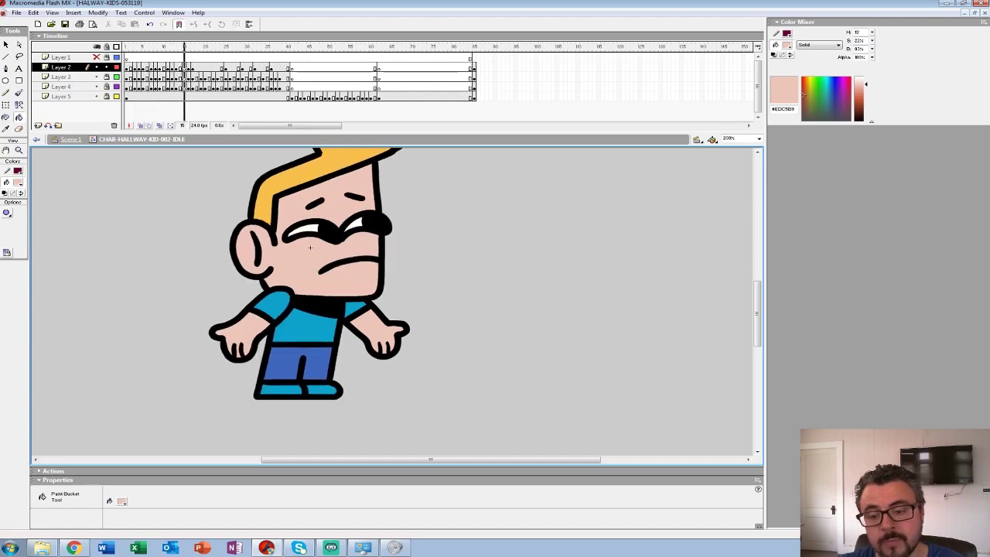
pyautogui.press('z')
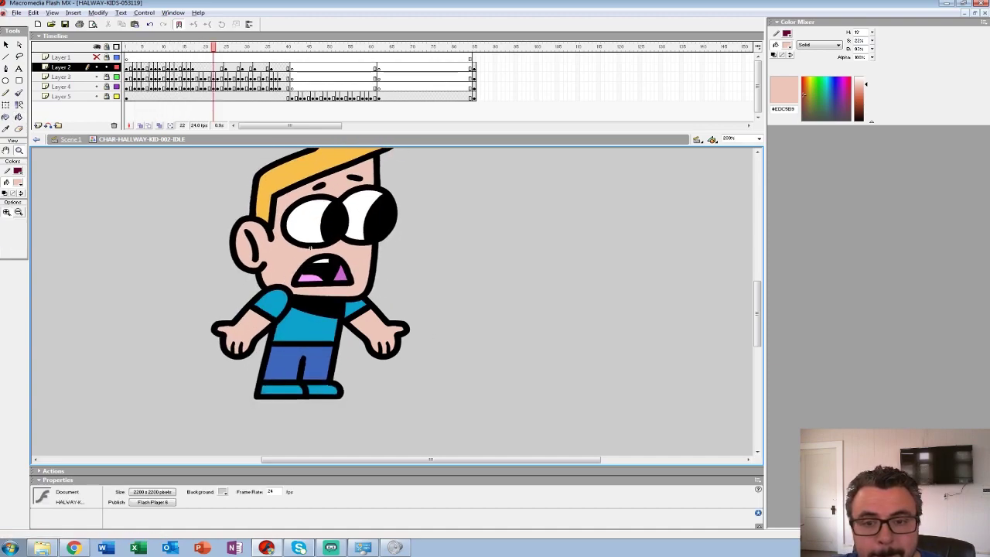
pyautogui.keyDown('alt'); pyautogui.click(310, 247); pyautogui.keyUp('alt')
pyautogui.keyDown('alt'); pyautogui.click(310, 247); pyautogui.keyUp('alt')
pyautogui.press('Return')
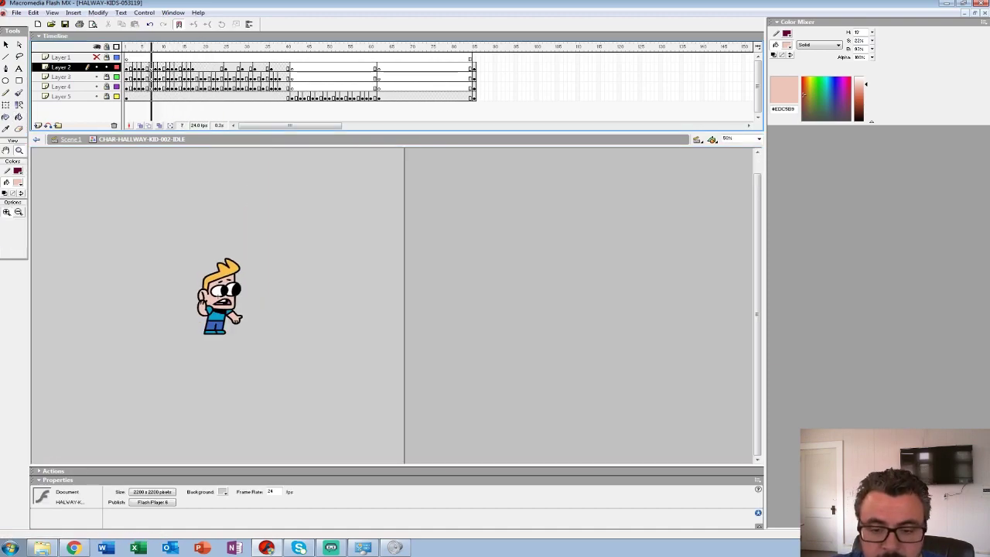
pyautogui.press('Return')
pyautogui.click(151, 58)
pyautogui.press('Return')
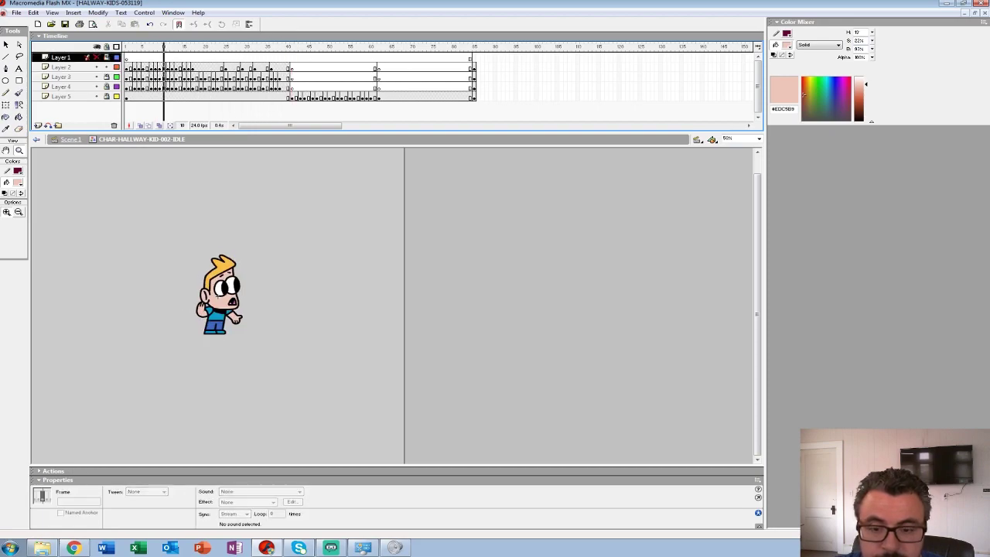
pyautogui.press('Return')
pyautogui.click(181, 68)
pyautogui.press('Return')
pyautogui.press('Return')
pyautogui.click(217, 68)
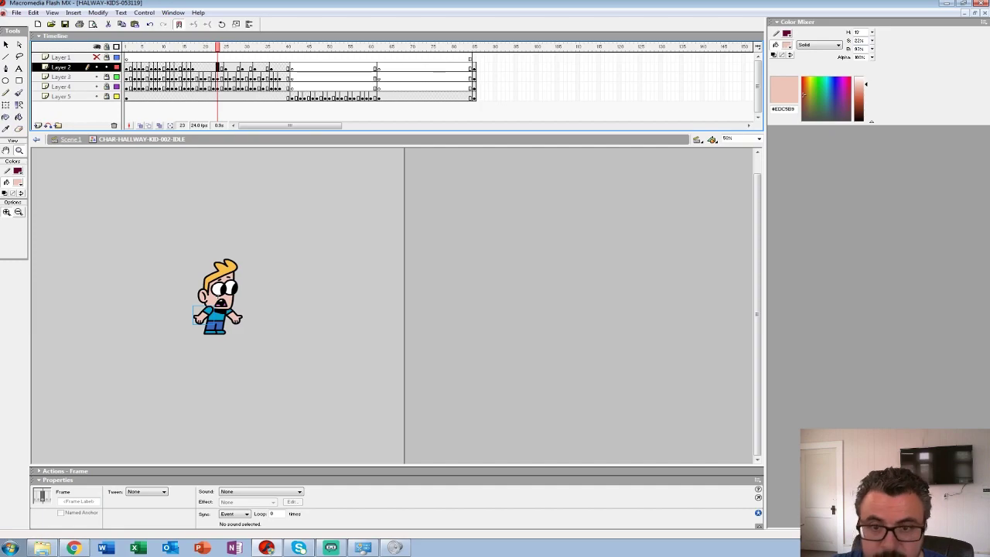
pyautogui.press(',')
pyautogui.press(',')
pyautogui.press('Return')
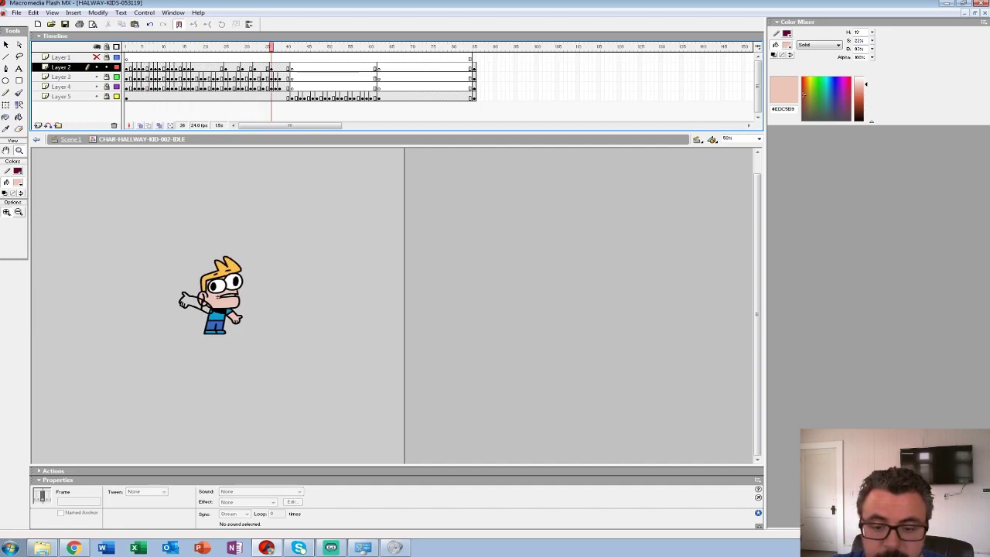
# Shift the Layer 2 arm keyframe near frame 25 one frame further along the timeline
pyautogui.click(205, 67)
pyautogui.click(209, 77)
pyautogui.press('Return')
pyautogui.click(214, 77)
pyautogui.press('Return')
pyautogui.moveTo(222, 57); pyautogui.dragTo(229, 67)
pyautogui.click(225, 67)
pyautogui.click(205, 67)
# Replay the arm swing from around frame 8 and from frame 1 to examine its timing
pyautogui.press('Return')
pyautogui.click(154, 67)
pyautogui.press('Return')
pyautogui.press('Return')
pyautogui.click(151, 57)
pyautogui.click(126, 68)
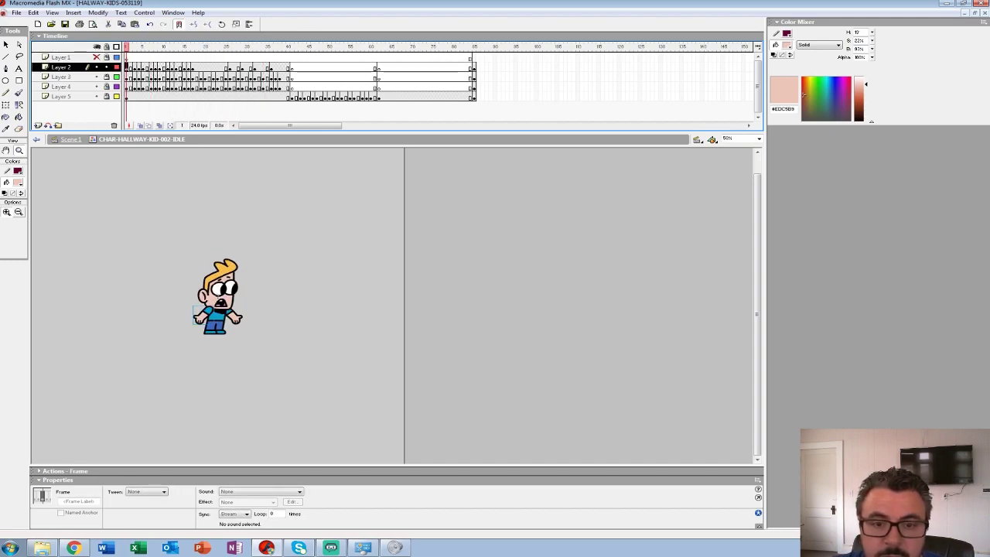
pyautogui.press('Return')
pyautogui.press('Return')
pyautogui.click(127, 67)
pyautogui.press('Return')
pyautogui.press('Return')
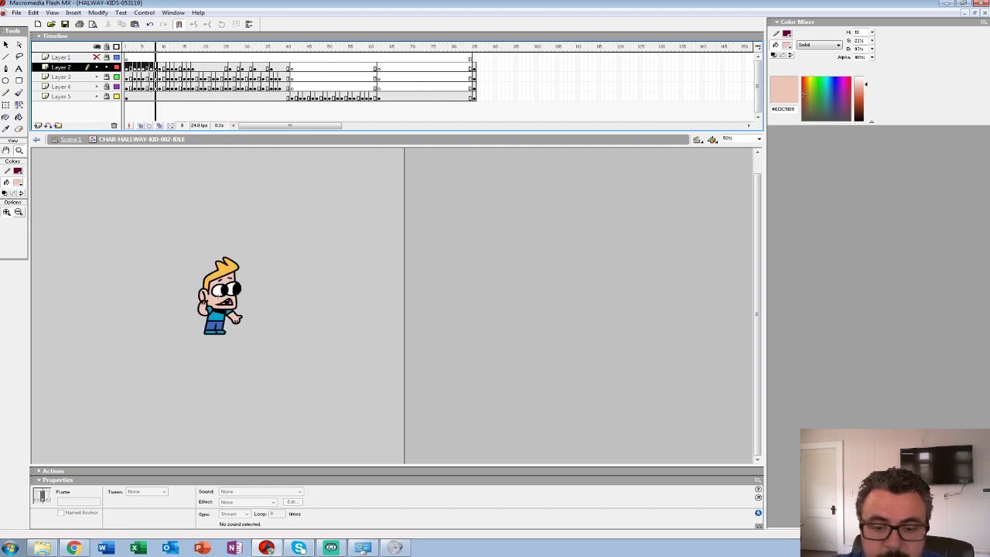
# Step back and forth through the frames around frame 8 to examine how the raised-hand poses follow each other
pyautogui.click(147, 77)
pyautogui.moveTo(147, 47)
pyautogui.mouseDown()
pyautogui.moveTo(127, 47)
pyautogui.moveTo(147, 47)
pyautogui.mouseUp()
pyautogui.press('.')
pyautogui.press('.')
pyautogui.press('.')
pyautogui.press('.')
pyautogui.press('.')
pyautogui.press('.')
pyautogui.press(',')
pyautogui.press(',')
pyautogui.press(',')
pyautogui.press(',')
pyautogui.press(',')
pyautogui.press(',')
pyautogui.press(',')
pyautogui.press(',')
pyautogui.press(',')
pyautogui.press(',')
pyautogui.press('.')
pyautogui.press('.')
pyautogui.press('.')
pyautogui.press('.')
pyautogui.press('.')
pyautogui.press('.')
pyautogui.press('.')
pyautogui.press(',')
pyautogui.press(',')
pyautogui.press(',')
pyautogui.press(',')
pyautogui.press('.')
pyautogui.press('.')
pyautogui.press('.')
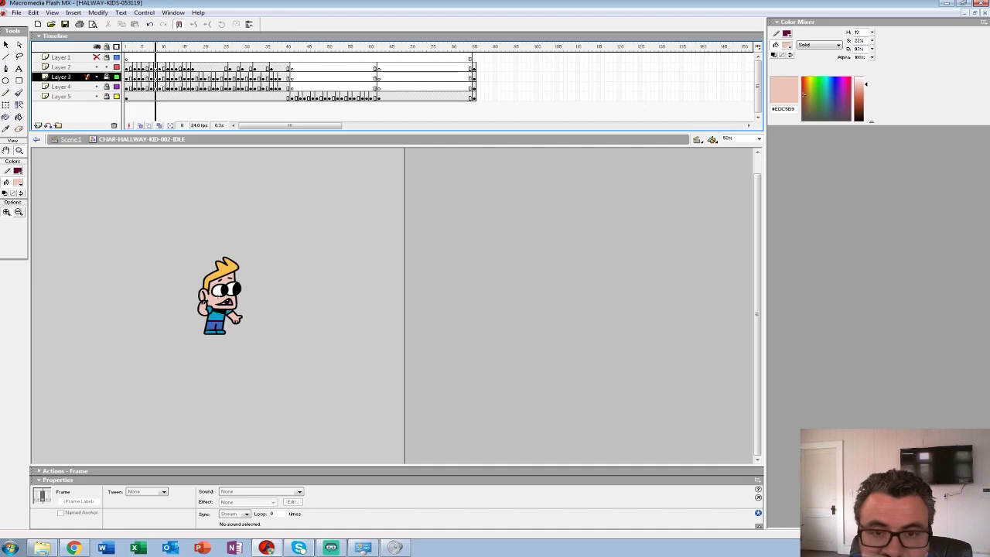
# Copy the arm frames of Layer 2 from frame 1 onward and hide that layer
pyautogui.click(159, 67)
pyautogui.moveTo(126, 67); pyautogui.dragTo(126, 47)
pyautogui.click(139, 58)
pyautogui.click(97, 67)
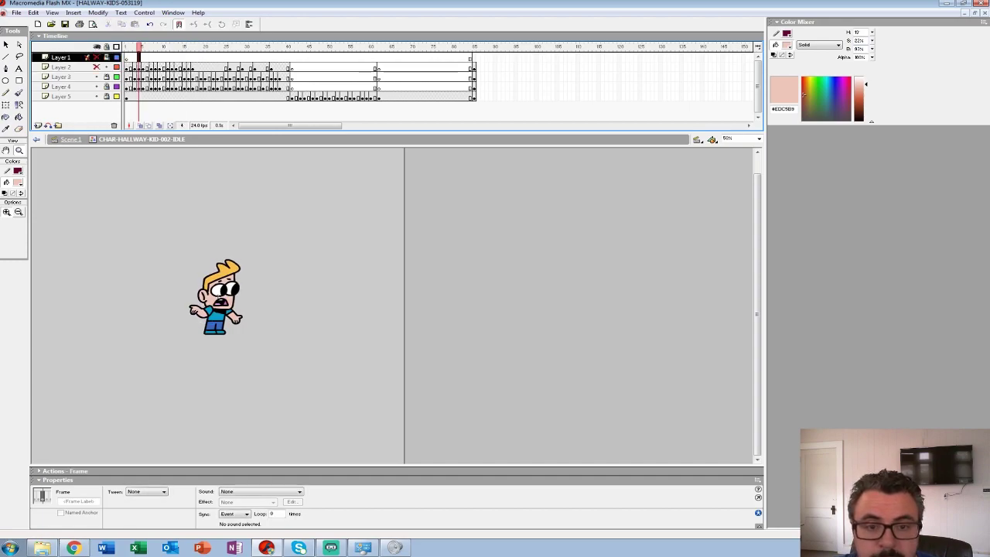
# Add a new layer above Layer 1, paste the copied arm frames at frame 1 of Layer 1 and replay them
pyautogui.click(38, 126)
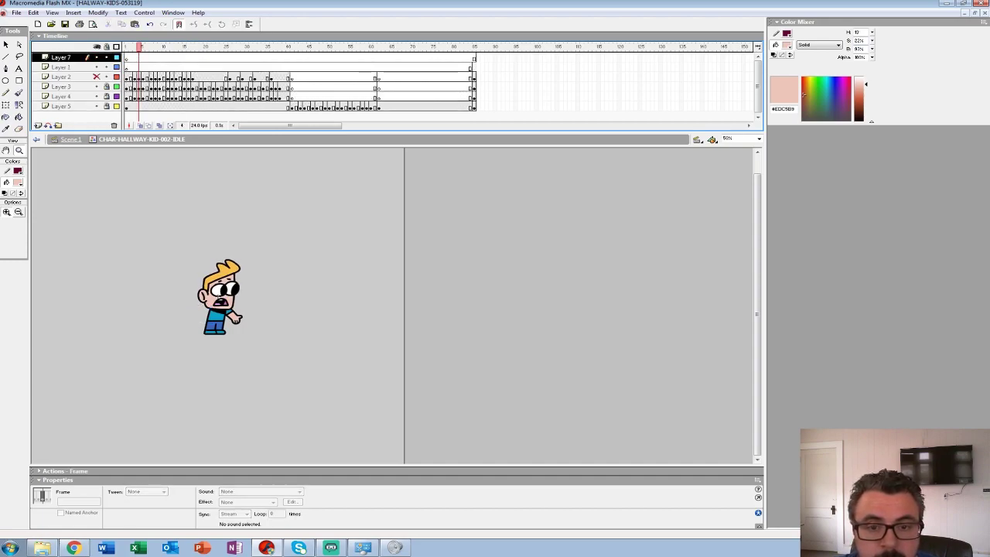
pyautogui.click(126, 67)
pyautogui.hotkey('ctrl', 'alt', 'v')
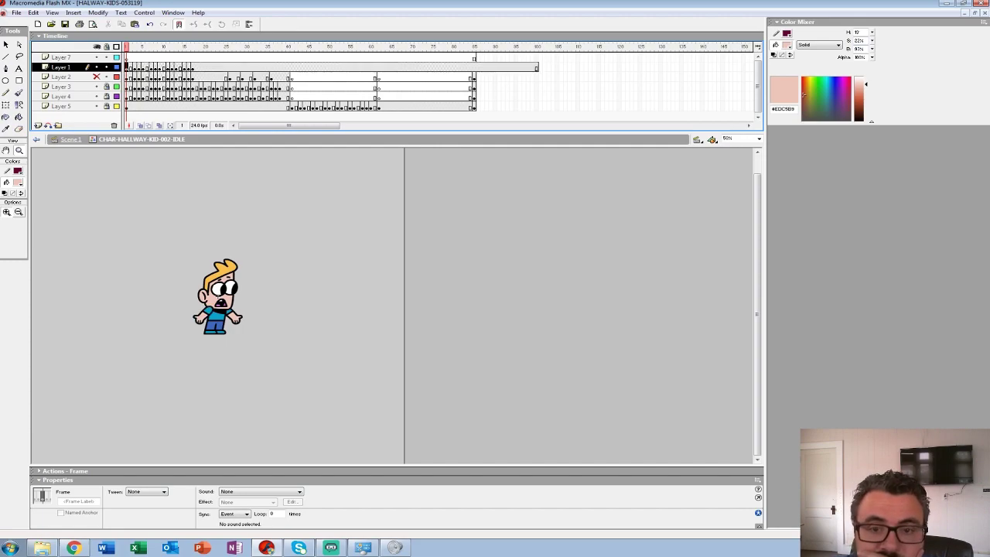
pyautogui.press('Return')
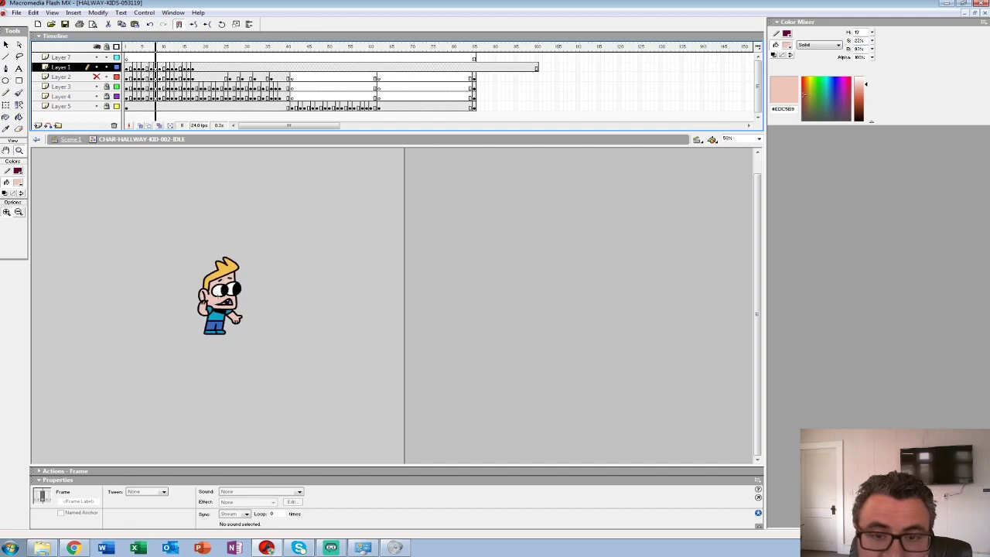
# Rework the arm poses on Layer 1 into a shorter swing ending at frame 12 and replay it
pyautogui.moveTo(151, 68)
pyautogui.mouseDown()
pyautogui.moveTo(193, 67)
pyautogui.moveTo(168, 67)
pyautogui.mouseUp()
pyautogui.click(184, 58)
pyautogui.click(126, 68)
pyautogui.press('F5')
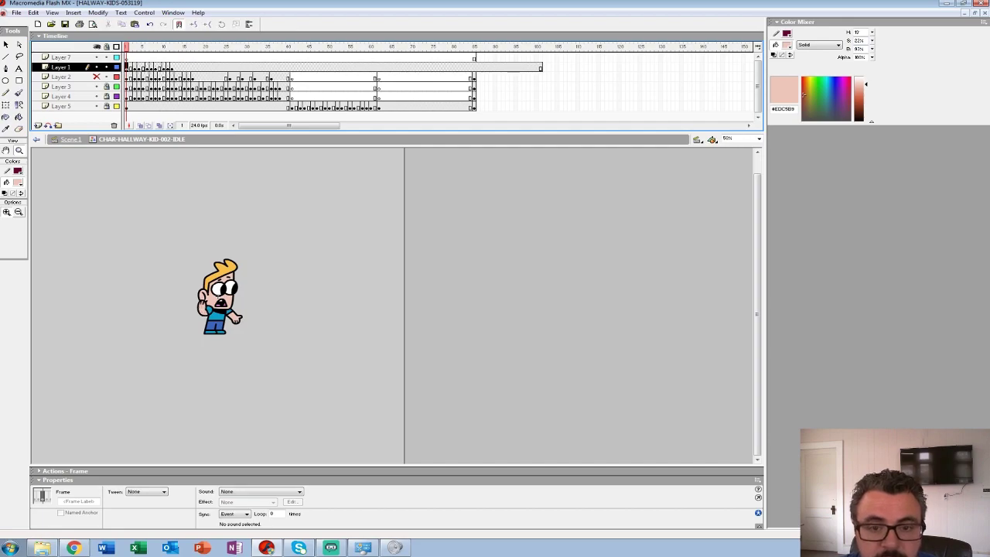
pyautogui.click(147, 67)
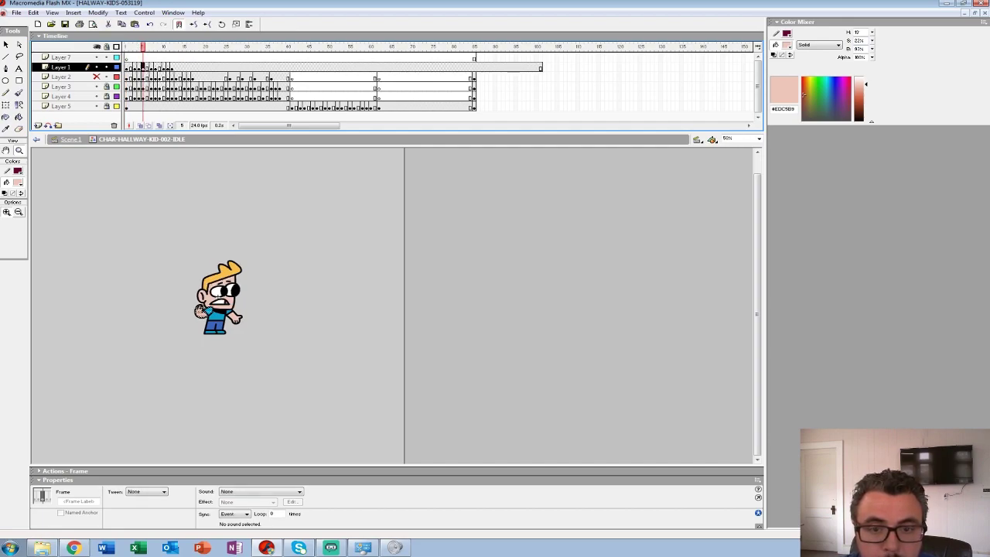
pyautogui.click(163, 67)
pyautogui.moveTo(171, 68); pyautogui.dragTo(126, 68)
pyautogui.press('Return')
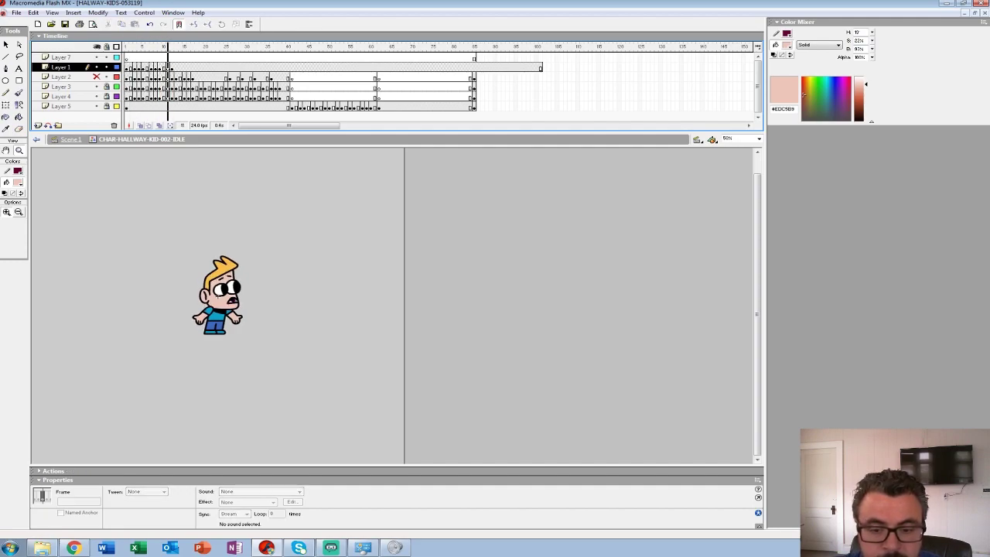
pyautogui.press('Return')
# Paste a second copy of the arm frames on Layer 1 right after the first swing, around frame 12, and play it
pyautogui.press('.')
pyautogui.hotkey('ctrl', 'alt', 'v')
pyautogui.press(',')
pyautogui.press('.')
pyautogui.press('Return')
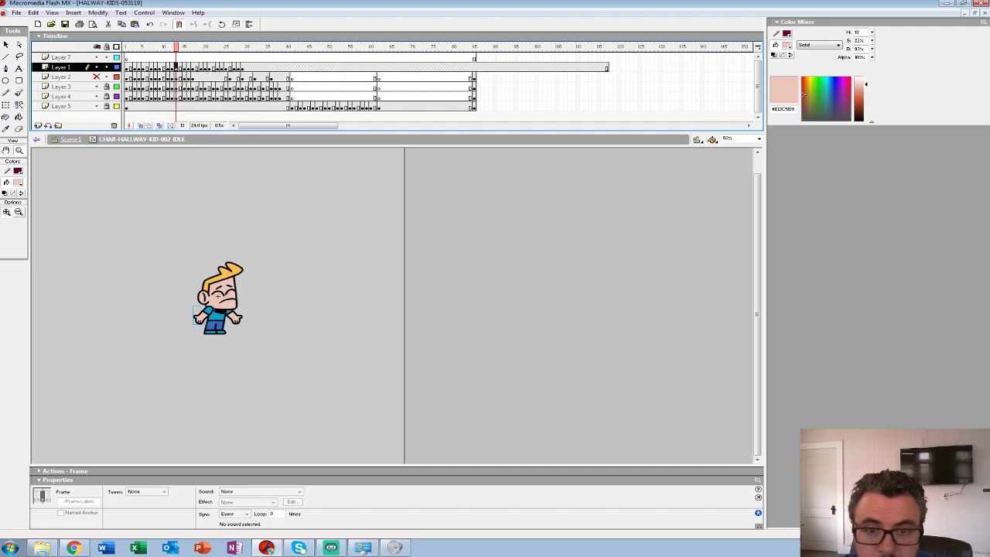
# Remove the extra rest-pose frame at frame 13 of Layer 1 and replay the join between the two swings
pyautogui.hotkey('shift', 'F5')
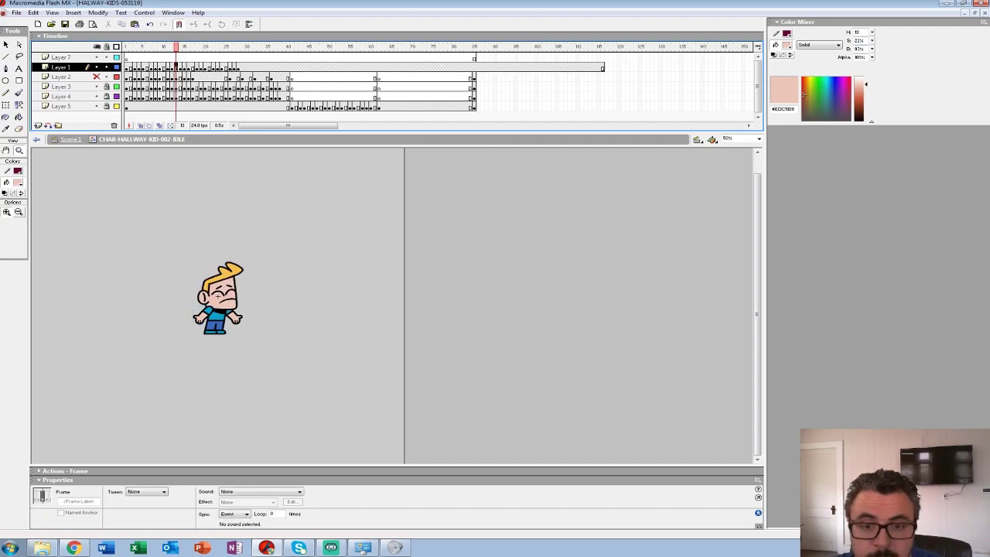
pyautogui.hotkey('shift', 'F5')
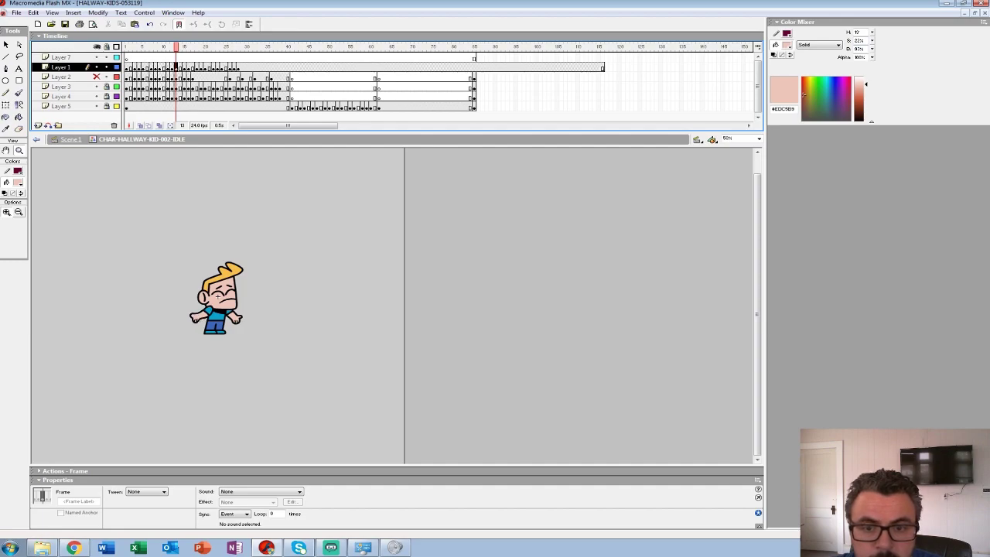
pyautogui.press('Return')
pyautogui.press('Return')
# Remove a frame around frame 17 of Layer 1, hold the raised-hand pose there one frame longer and step through the following frames
pyautogui.hotkey('shift', 'F5')
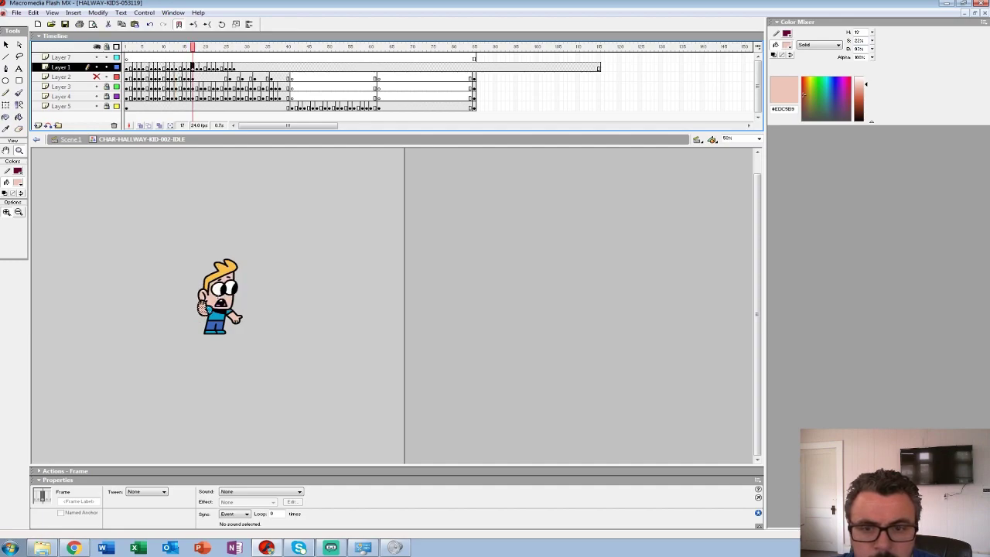
pyautogui.press('F5')
pyautogui.press('.')
pyautogui.press('.')
pyautogui.press('.')
pyautogui.press('.')
pyautogui.press('.')
pyautogui.press('.')
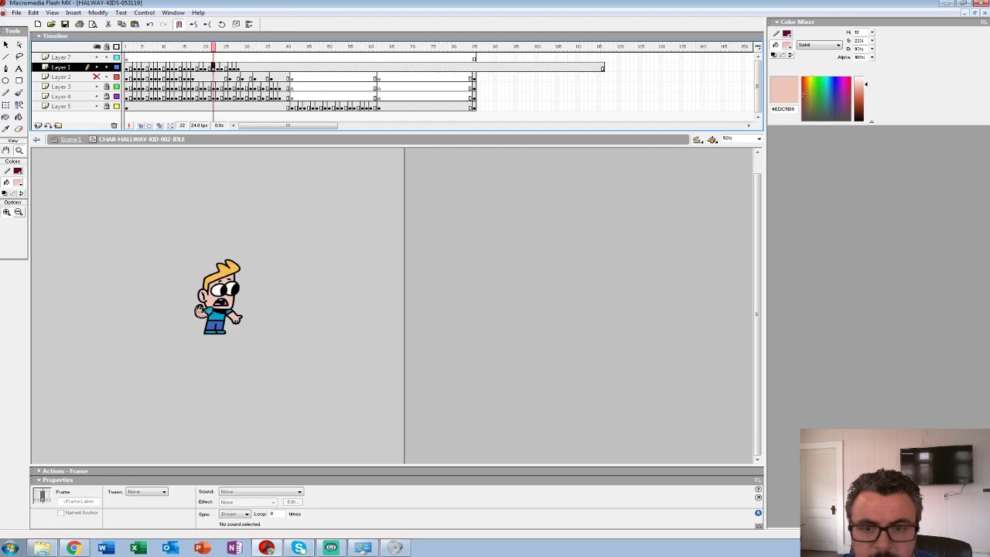
# Return to the start of the timeline and replay the repeated arm swing on Layer 1
pyautogui.press(',')
pyautogui.press(',')
pyautogui.press(',')
pyautogui.press(',')
pyautogui.press(',')
pyautogui.press(',')
pyautogui.press(',')
pyautogui.press(',')
pyautogui.press(',')
pyautogui.press(',')
pyautogui.press(',')
pyautogui.press(',')
pyautogui.press(',')
pyautogui.press(',')
pyautogui.press(',')
pyautogui.press(',')
pyautogui.press(',')
pyautogui.press(',')
pyautogui.press(',')
pyautogui.press(',')
pyautogui.press('Return')
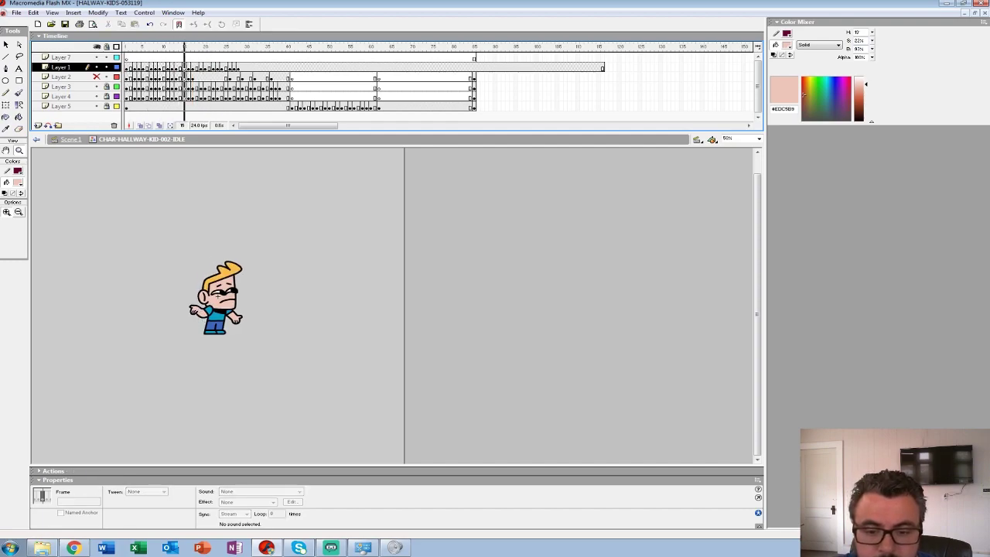
pyautogui.press('Return')
# Move the reworked arm swing, frames 1 to 22, from Layer 1 onto Layer 2
pyautogui.click(221, 68)
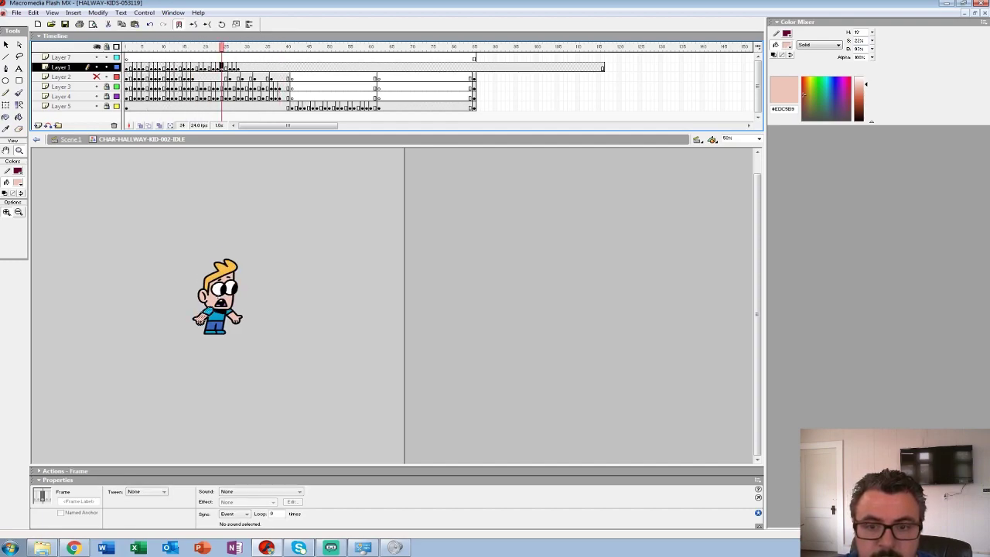
pyautogui.click(213, 68)
pyautogui.click(222, 67)
pyautogui.click(222, 67)
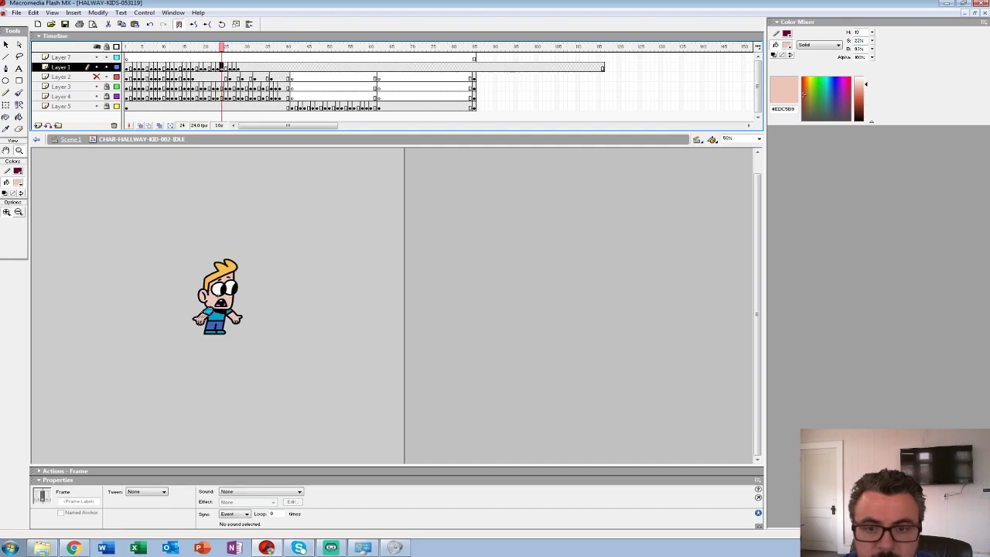
pyautogui.press(',')
pyautogui.moveTo(126, 67); pyautogui.dragTo(213, 77)
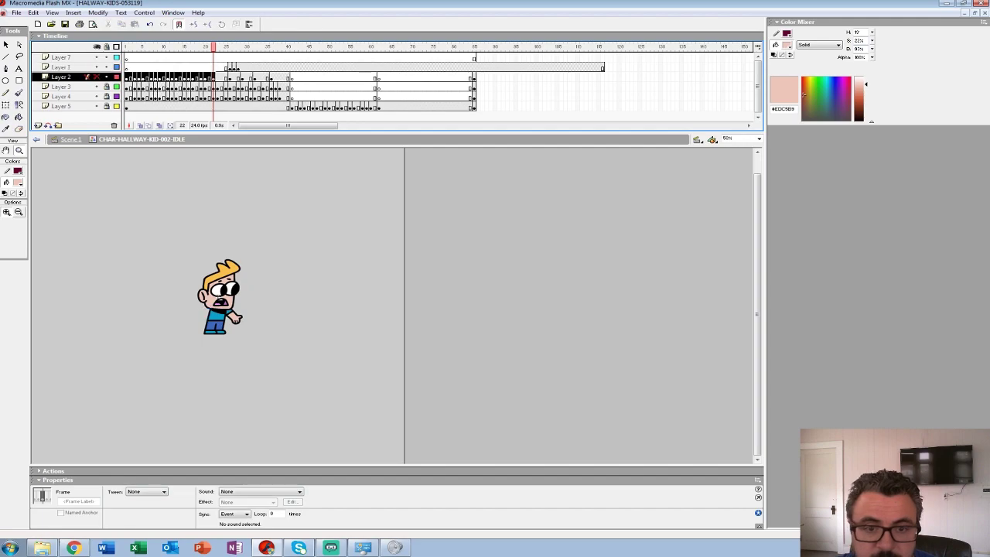
# Show Layer 2 again and replay the cycle with the moved arm frames
pyautogui.press('Return')
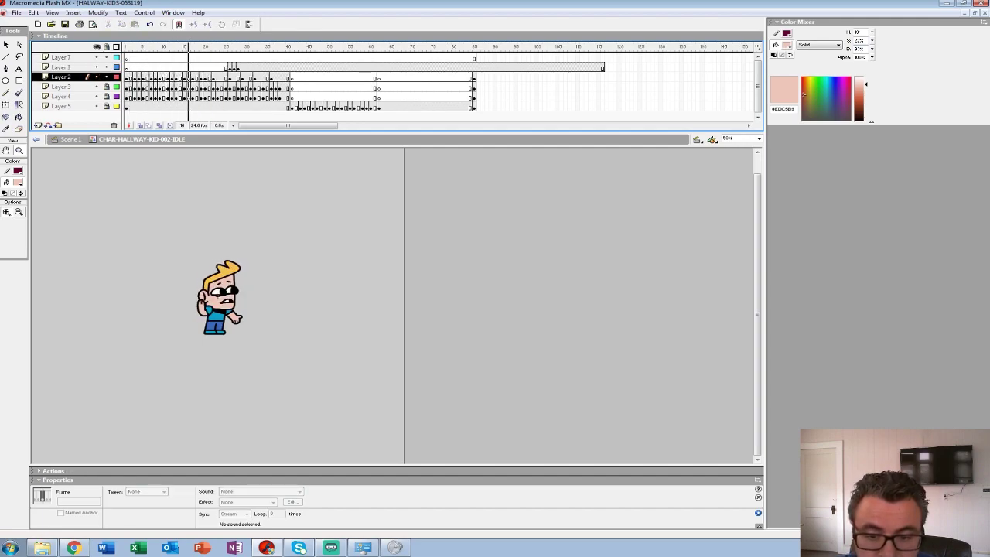
pyautogui.click(181, 68)
pyautogui.press('Return')
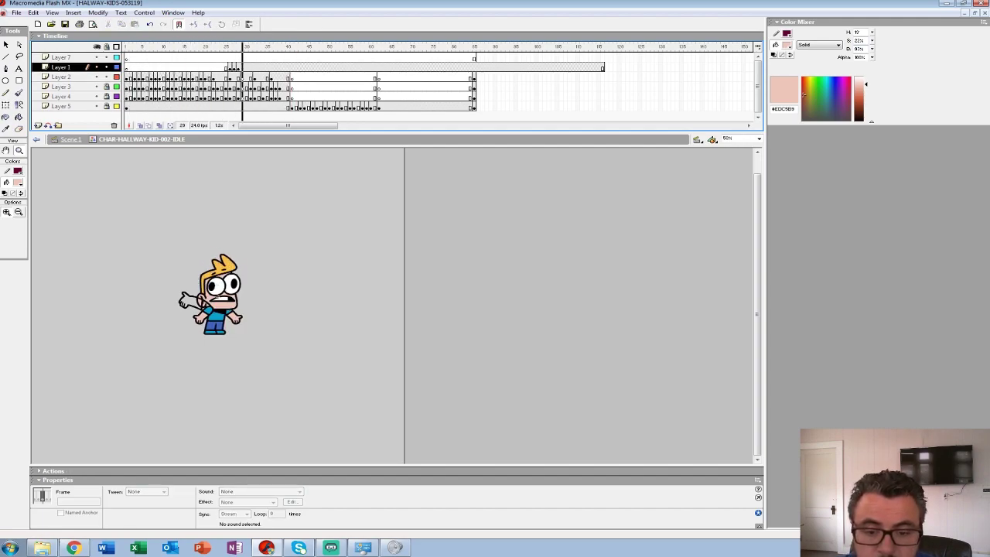
# Replay the idle cycle from the first frame to check the arm swing on Layer 2
pyautogui.click(173, 77)
pyautogui.press('Return')
pyautogui.press('Return')
pyautogui.moveTo(217, 58); pyautogui.dragTo(226, 67)
pyautogui.click(127, 58)
pyautogui.press('Return')
pyautogui.press('Return')
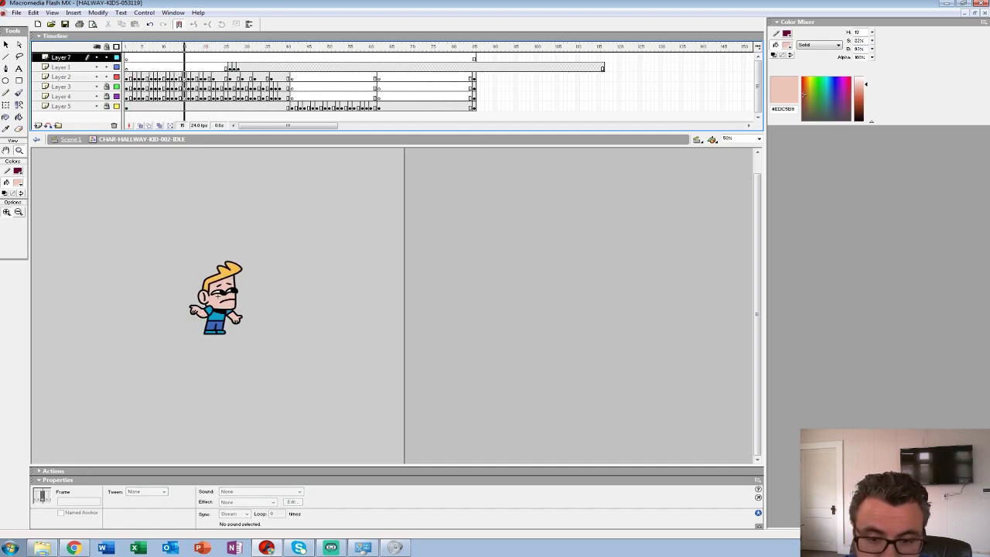
# Step through the leftover arm poses around frame 26 and move them from Layer 1 onto Layer 2 at frames 22 to 24
pyautogui.click(230, 67)
pyautogui.press(',')
pyautogui.press(',')
pyautogui.press(',')
pyautogui.press(',')
pyautogui.press(',')
pyautogui.press('.')
pyautogui.press('.')
pyautogui.press('.')
pyautogui.press('.')
pyautogui.moveTo(230, 67)
pyautogui.mouseDown()
pyautogui.moveTo(239, 67)
pyautogui.moveTo(221, 68)
pyautogui.moveTo(221, 78)
pyautogui.mouseUp()
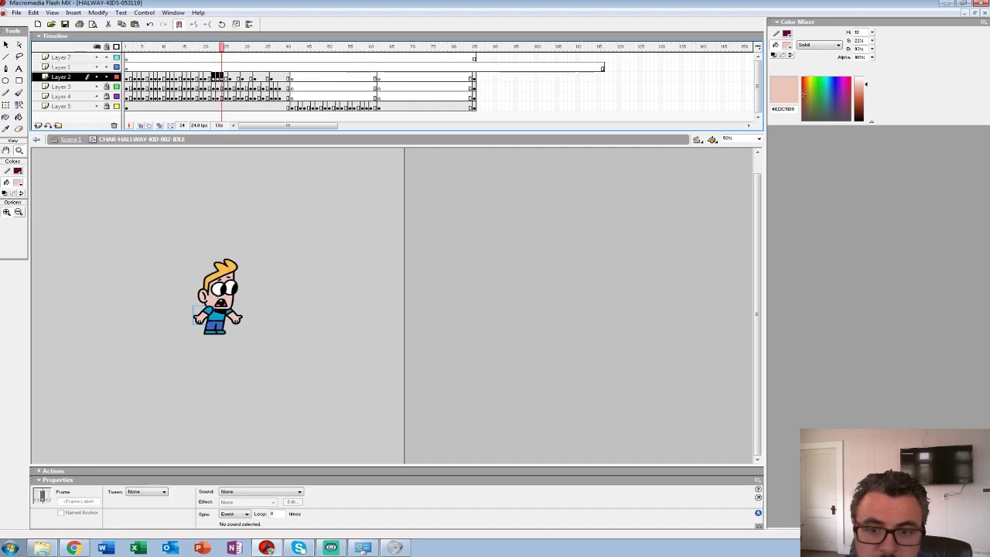
# Compare the arm poses between frames 19 and 24 of Layer 2 and clear the keyframe at frame 24
pyautogui.click(217, 77)
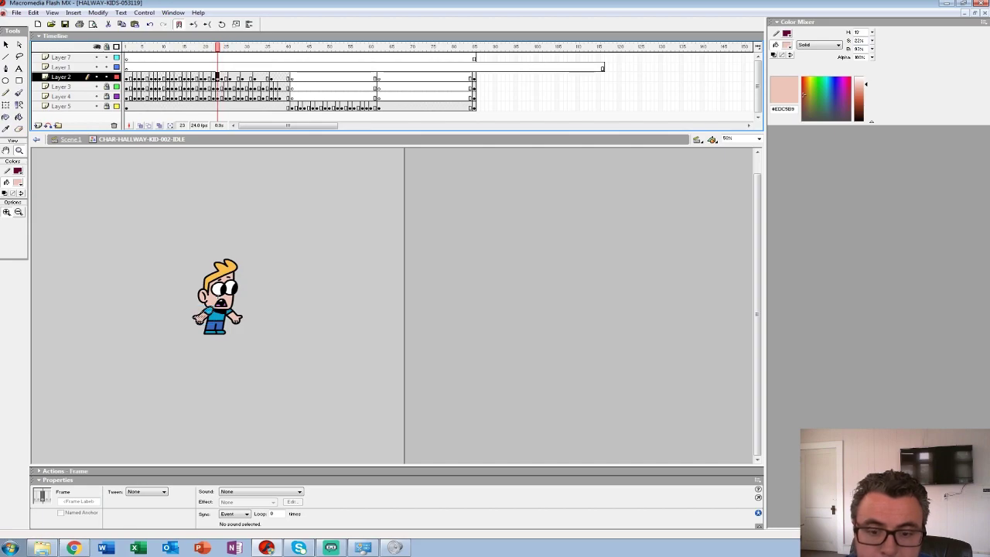
pyautogui.click(201, 77)
pyautogui.press('.')
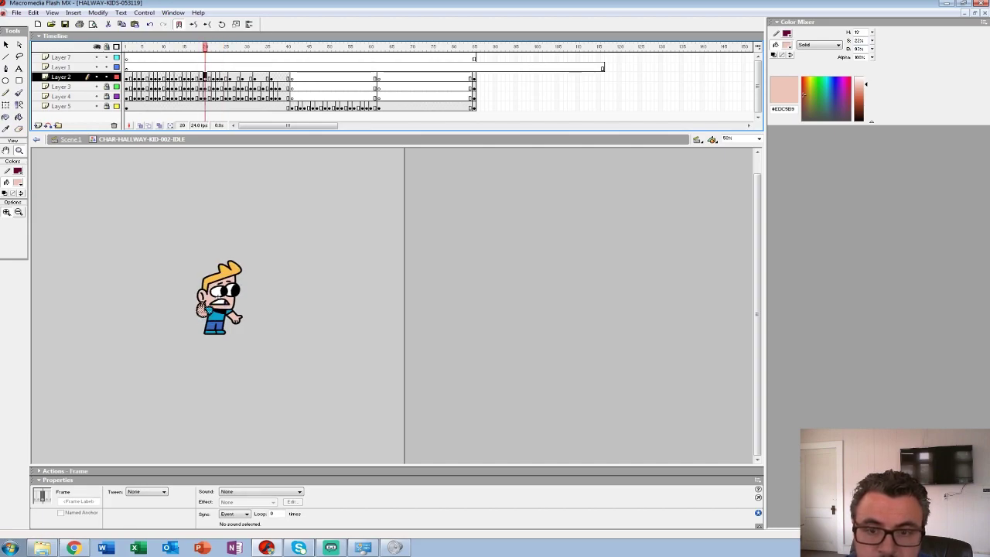
pyautogui.press('.')
pyautogui.press('.')
pyautogui.click(205, 78)
pyautogui.click(217, 77)
pyautogui.click(212, 78)
pyautogui.click(221, 77)
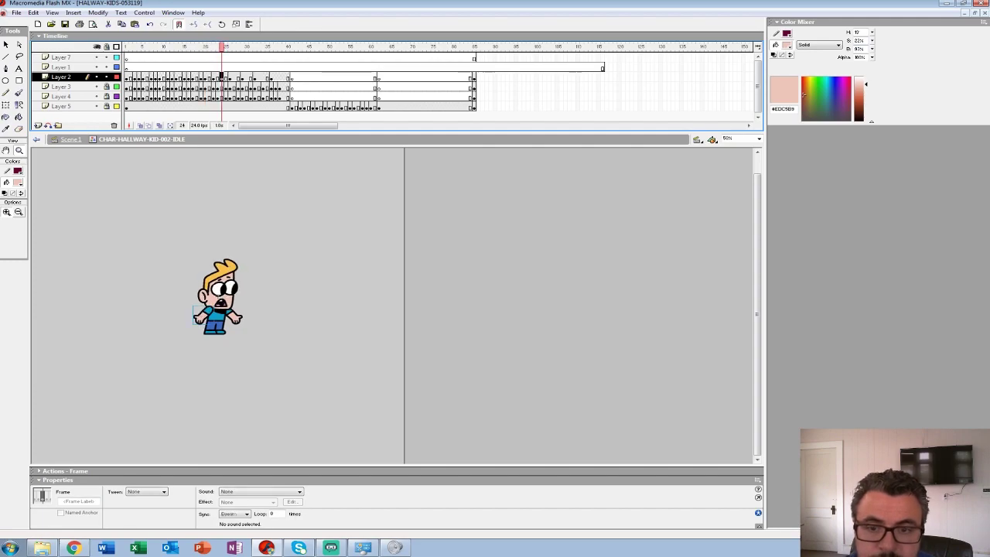
pyautogui.hotkey('shift', 'F6')
# Replay the cycle from frame 1 to judge the shortened arm swing
pyautogui.moveTo(221, 58); pyautogui.dragTo(126, 87)
pyautogui.press('Return')
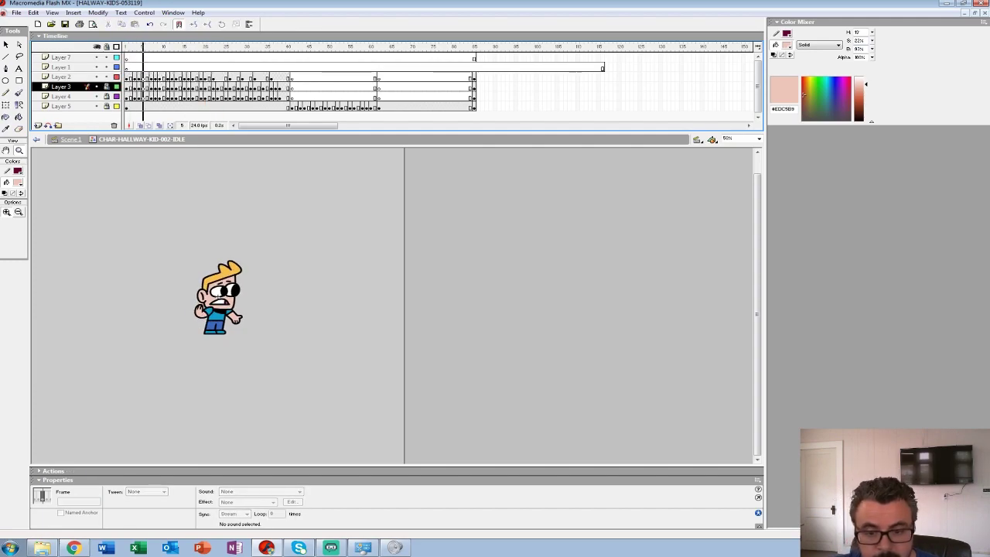
pyautogui.press('Return')
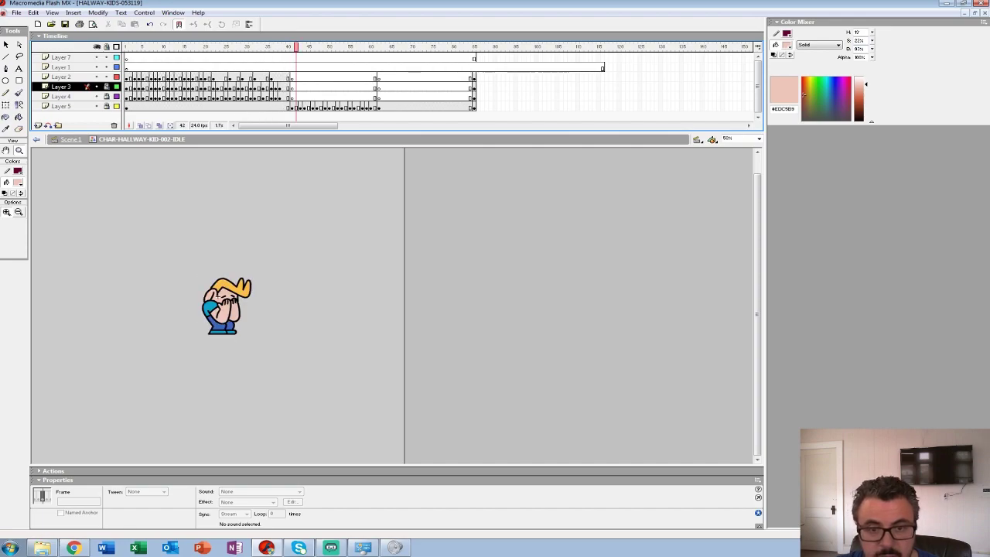
pyautogui.click(126, 67)
pyautogui.press('Return')
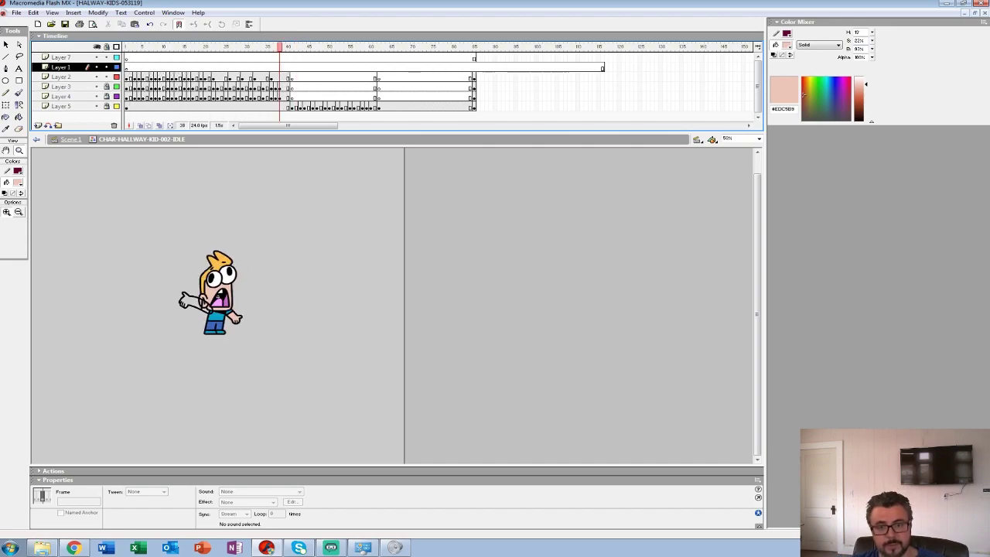
pyautogui.press('Return')
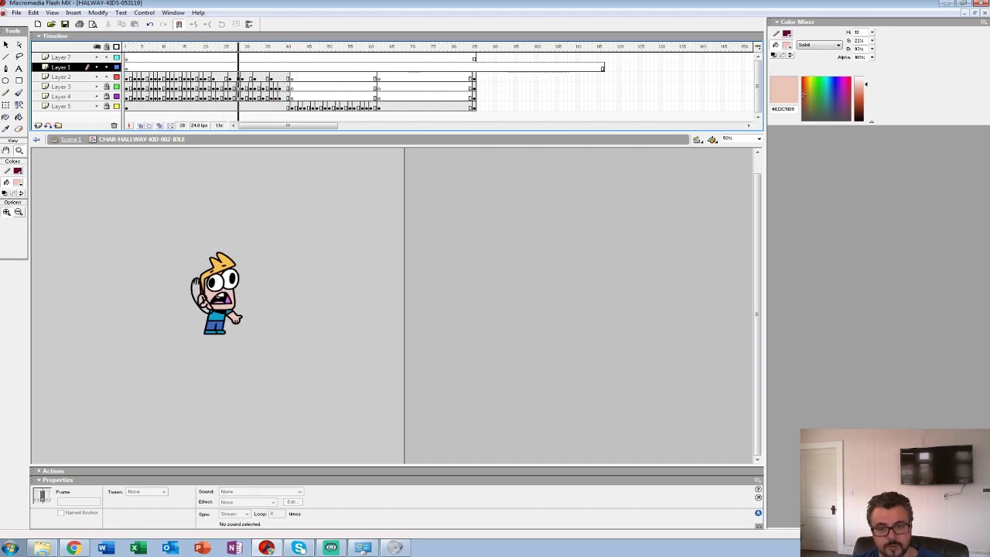
# Insert blank keyframes on Layer 2 at frames 23, 25, 28 and 31
pyautogui.click(221, 47)
pyautogui.press(',')
pyautogui.click(217, 77)
pyautogui.press('F7')
pyautogui.click(226, 77)
pyautogui.press('F7')
pyautogui.click(238, 78)
pyautogui.press('F7')
pyautogui.click(251, 77)
pyautogui.press('F7')
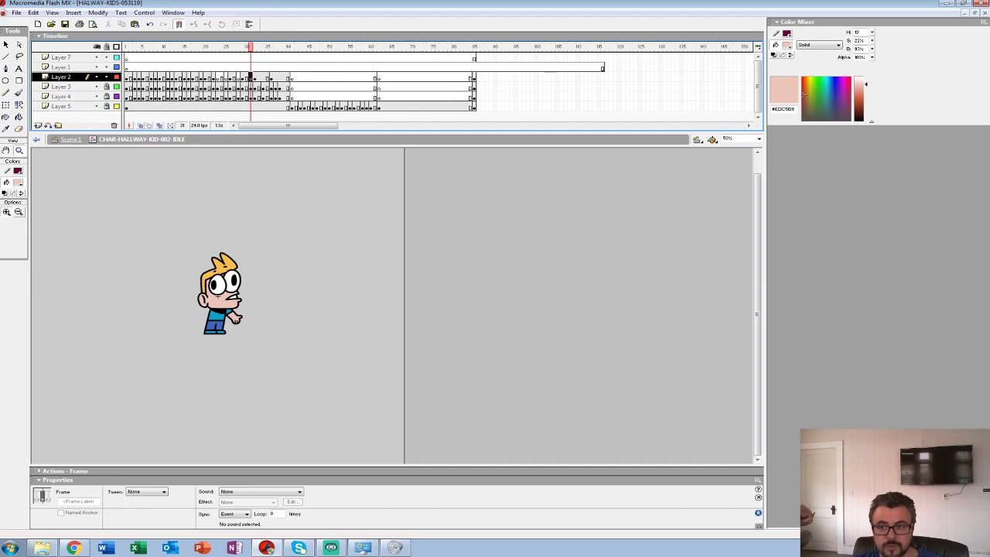
# Remove the extra frames beyond frame 85 across all layers and replay the cycle
pyautogui.moveTo(478, 58); pyautogui.dragTo(660, 107)
pyautogui.hotkey('shift', 'F5')
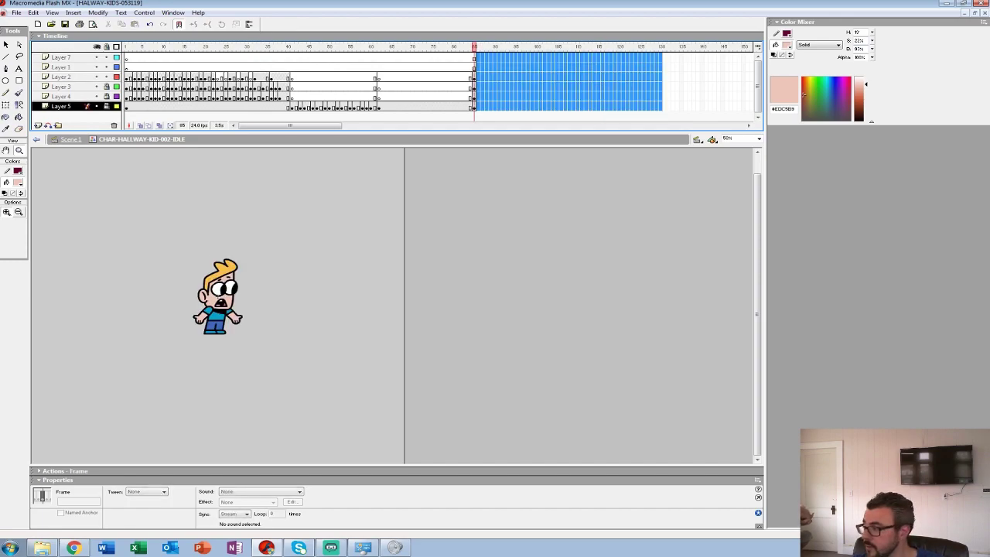
pyautogui.hotkey('shift', 'F5')
pyautogui.press('Return')
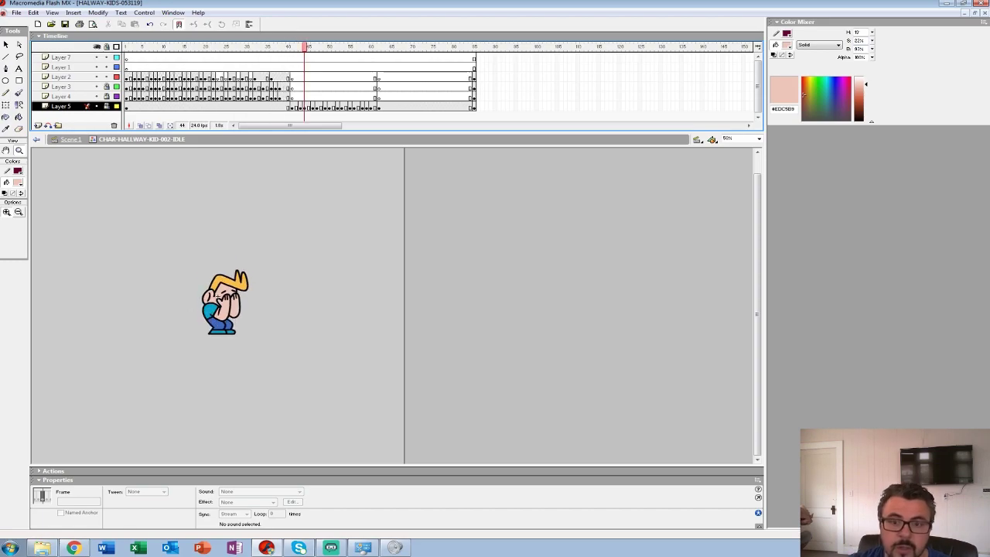
# Show Layers 3 to 5 as outlines and turn on onion skinning at frame 28 of Layer 2, ready for brush drawing
pyautogui.click(238, 77)
pyautogui.moveTo(116, 86); pyautogui.dragTo(116, 106)
pyautogui.click(223, 307)
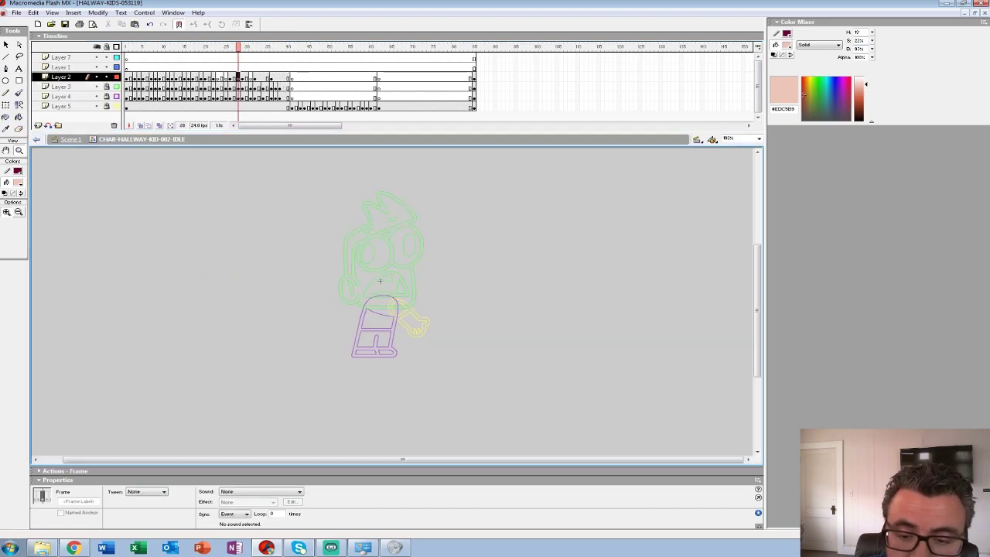
pyautogui.click(140, 126)
pyautogui.click(374, 290)
pyautogui.click(374, 290)
pyautogui.moveTo(457, 291)
pyautogui.mouseDown()
pyautogui.moveTo(454, 271)
pyautogui.moveTo(454, 284)
pyautogui.mouseUp()
pyautogui.press(',')
pyautogui.press(',')
pyautogui.press('.')
pyautogui.press('.')
pyautogui.press('b')
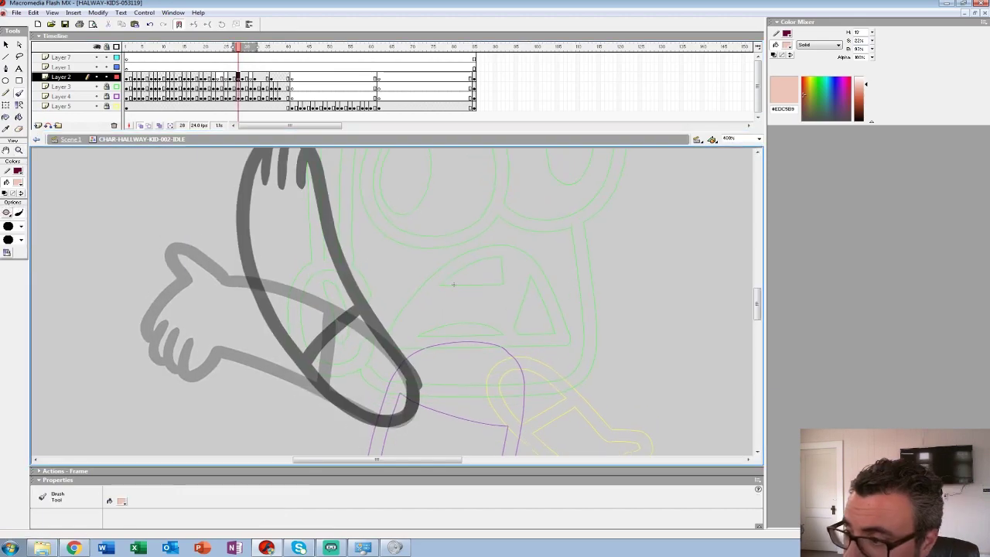
# Draw the raised in-between arm with fingers and a sleeve line in black at frame 28 of Layer 2
pyautogui.hotkey('ctrl', 'z')
pyautogui.click(18, 182)
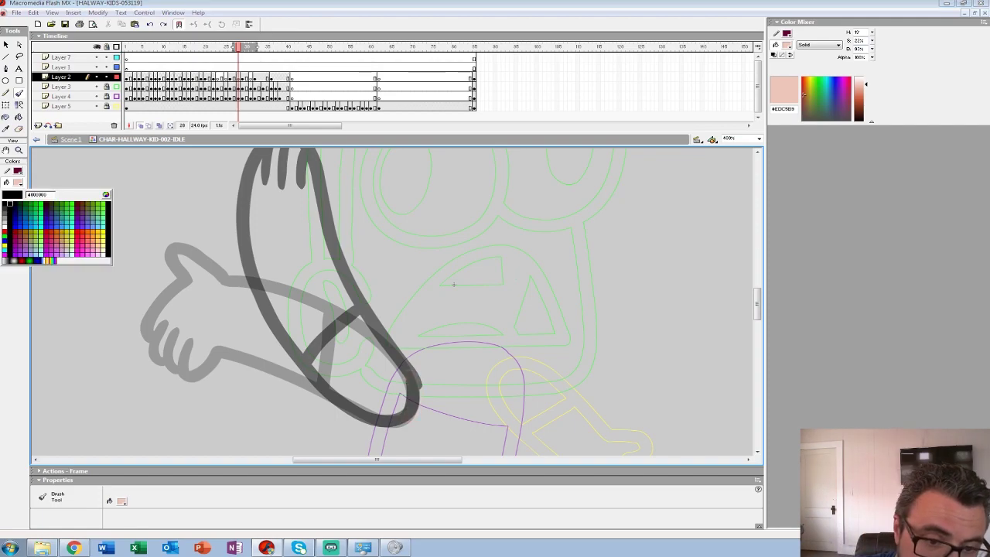
pyautogui.click(6, 204)
pyautogui.moveTo(406, 421)
pyautogui.mouseDown()
pyautogui.moveTo(415, 393)
pyautogui.moveTo(401, 355)
pyautogui.moveTo(328, 289)
pyautogui.moveTo(291, 222)
pyautogui.mouseUp()
pyautogui.hotkey('ctrl', 'z')
pyautogui.moveTo(437, 433)
pyautogui.mouseDown()
pyautogui.moveTo(449, 400)
pyautogui.moveTo(376, 314)
pyautogui.moveTo(329, 196)
pyautogui.moveTo(305, 162)
pyautogui.moveTo(276, 168)
pyautogui.moveTo(256, 219)
pyautogui.moveTo(289, 327)
pyautogui.moveTo(374, 419)
pyautogui.moveTo(437, 435)
pyautogui.mouseUp()
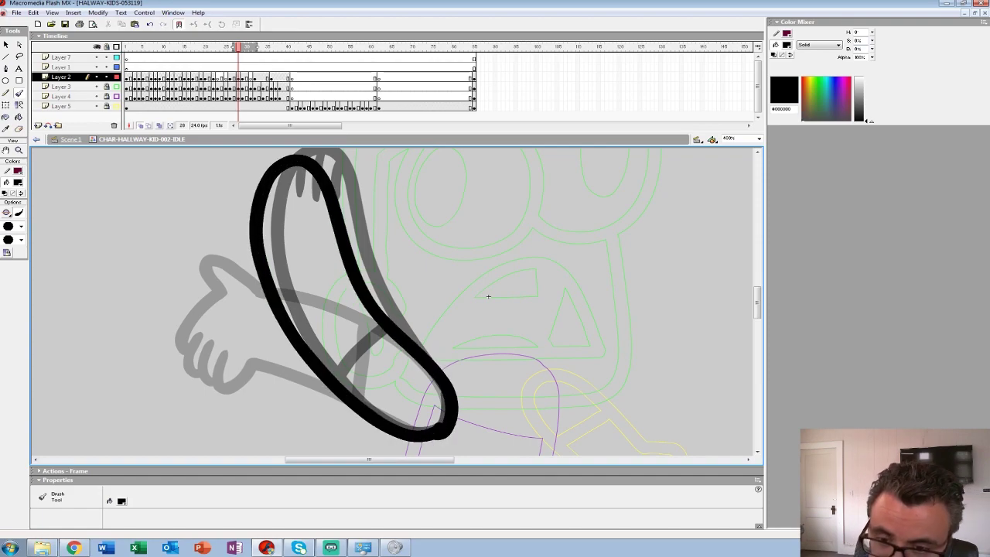
pyautogui.moveTo(297, 166); pyautogui.dragTo(298, 201)
pyautogui.moveTo(381, 324); pyautogui.dragTo(350, 365)
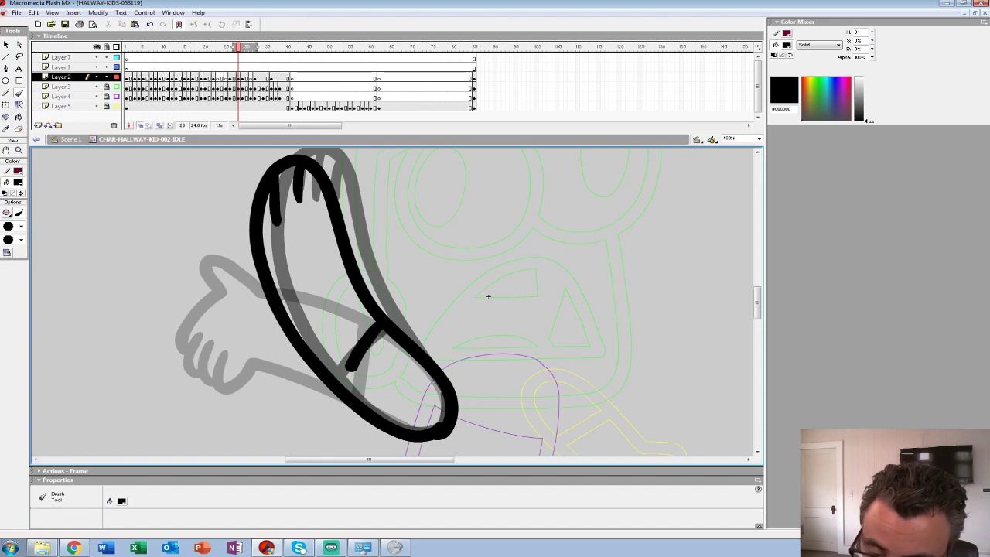
# Draw the outstretched in-between arm with thumb, fingers and sleeve line in black at frame 31 of Layer 2
pyautogui.moveTo(238, 68)
pyautogui.mouseDown()
pyautogui.moveTo(216, 67)
pyautogui.moveTo(267, 67)
pyautogui.moveTo(250, 68)
pyautogui.mouseUp()
pyautogui.press('Down')
pyautogui.moveTo(447, 410)
pyautogui.mouseDown()
pyautogui.moveTo(405, 323)
pyautogui.moveTo(374, 293)
pyautogui.moveTo(243, 242)
pyautogui.moveTo(220, 249)
pyautogui.moveTo(238, 274)
pyautogui.mouseUp()
pyautogui.moveTo(447, 425)
pyautogui.mouseDown()
pyautogui.moveTo(416, 433)
pyautogui.moveTo(377, 411)
pyautogui.moveTo(298, 337)
pyautogui.moveTo(252, 364)
pyautogui.moveTo(237, 354)
pyautogui.moveTo(244, 334)
pyautogui.moveTo(221, 335)
pyautogui.moveTo(230, 322)
pyautogui.moveTo(214, 351)
pyautogui.moveTo(216, 316)
pyautogui.mouseUp()
pyautogui.moveTo(238, 272); pyautogui.dragTo(198, 333)
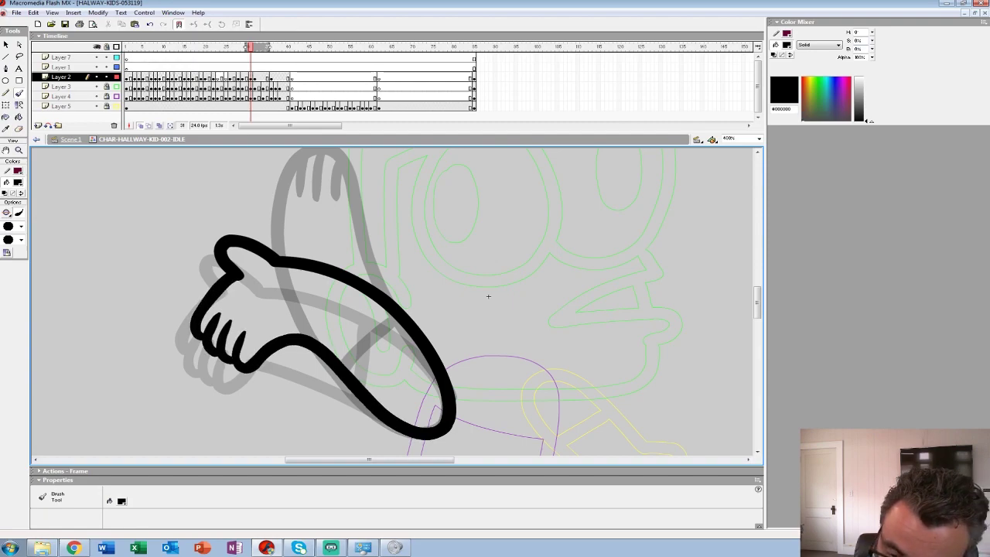
pyautogui.moveTo(387, 308); pyautogui.dragTo(353, 372)
# Turn off onion skinning and sample the skin tone of the coloured arm at frame 22 as the fill colour
pyautogui.moveTo(250, 47)
pyautogui.mouseDown()
pyautogui.moveTo(221, 48)
pyautogui.moveTo(271, 47)
pyautogui.moveTo(225, 47)
pyautogui.moveTo(250, 47)
pyautogui.mouseUp()
pyautogui.press('Down')
pyautogui.press('Left')
pyautogui.press('Left')
pyautogui.press('Left')
pyautogui.press('Left')
pyautogui.press('Left')
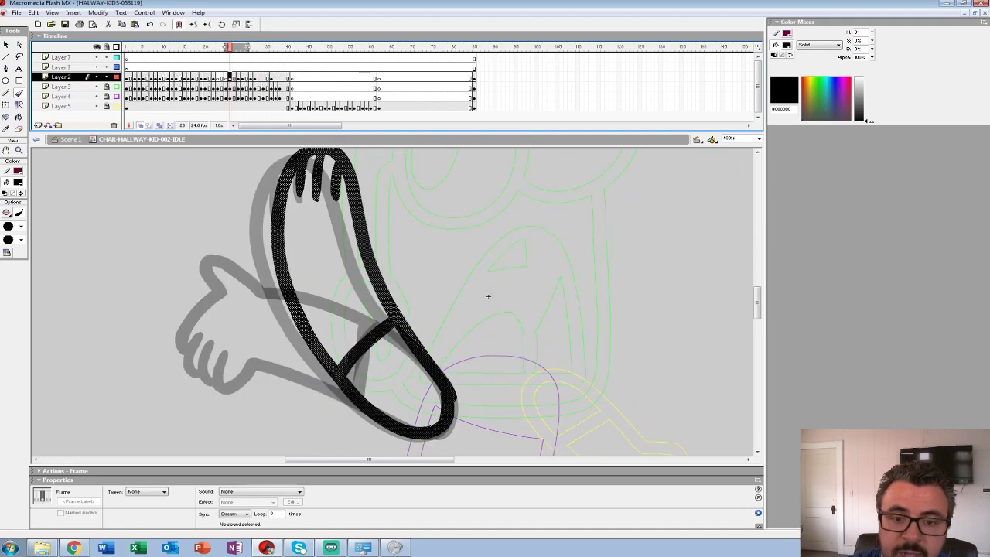
pyautogui.press(',')
pyautogui.press(',')
pyautogui.press(',')
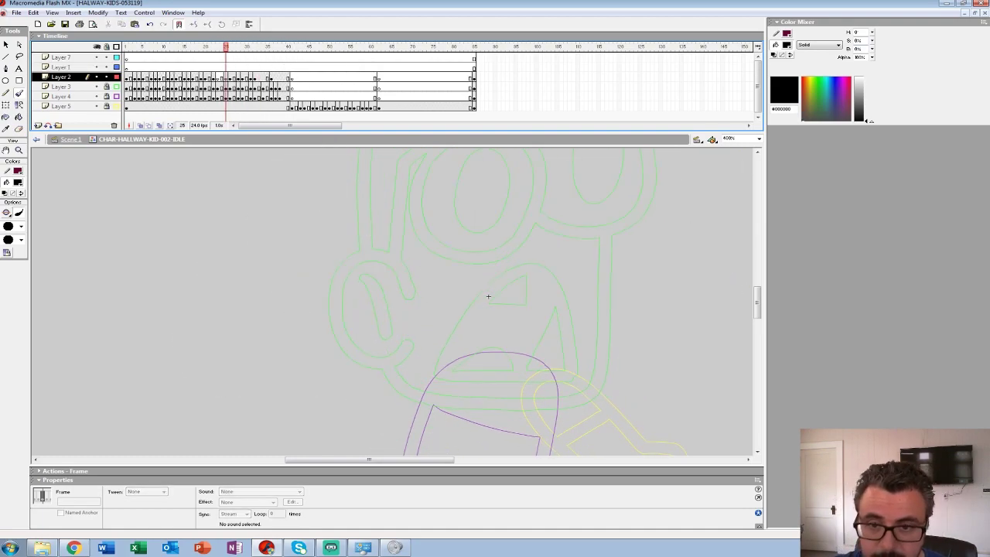
pyautogui.press(',')
pyautogui.click(17, 182)
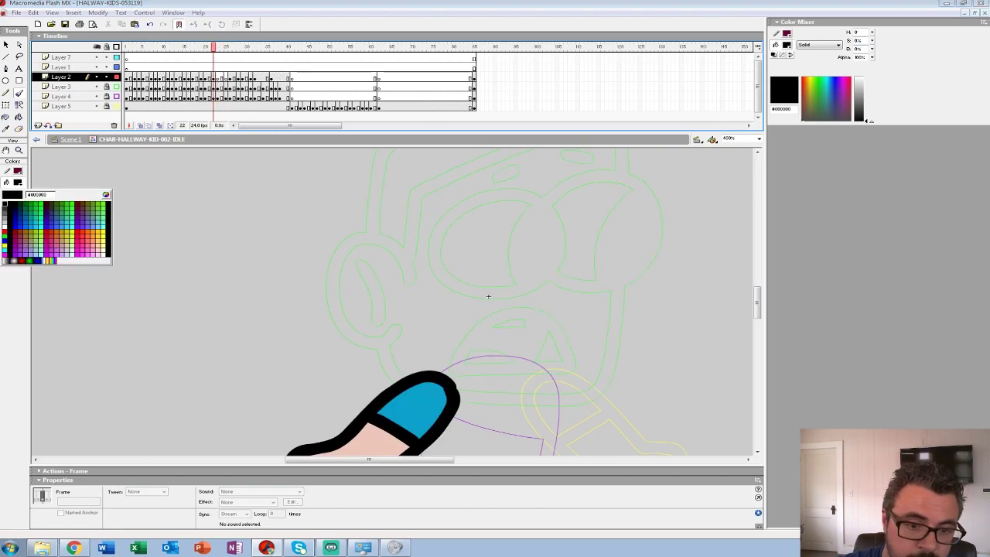
pyautogui.click(375, 441)
# Fill the hands and forearms of the uncoloured arm poses on Layer 2, from frame 26 onwards, with the skin tone
pyautogui.press('.')
pyautogui.press('.')
pyautogui.press('.')
pyautogui.press('.')
pyautogui.press('k')
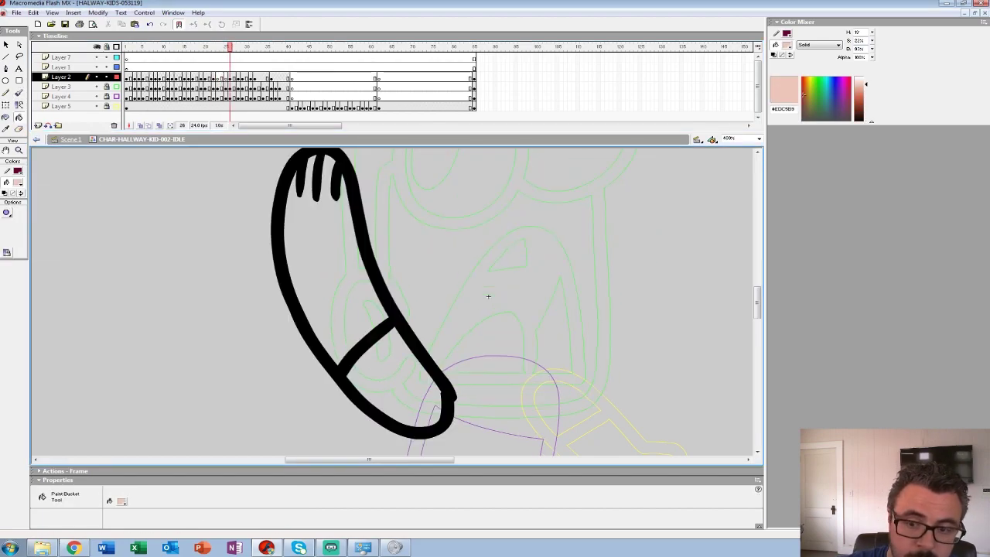
pyautogui.press('.')
pyautogui.press('.')
pyautogui.press('.')
pyautogui.press('.')
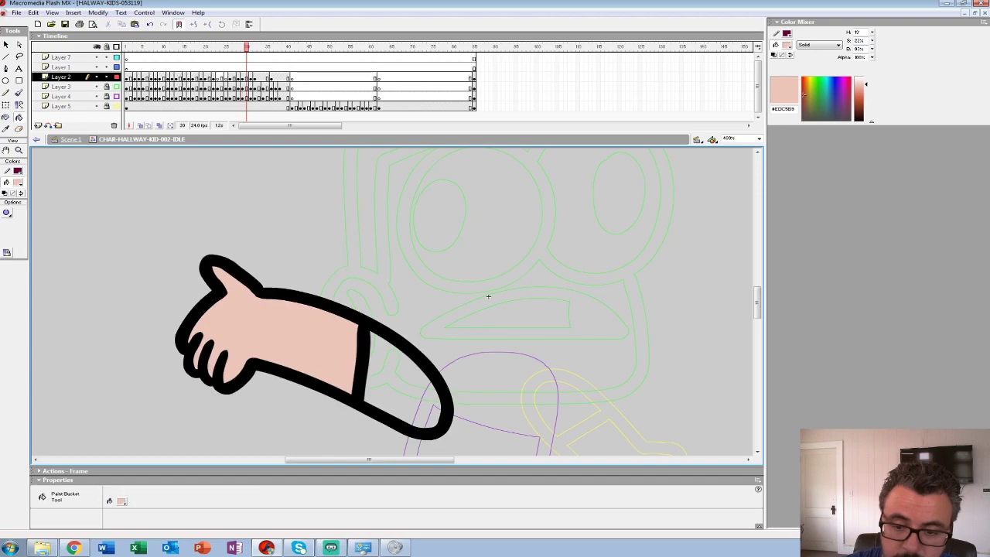
pyautogui.press('.')
pyautogui.press('.')
pyautogui.press('.')
pyautogui.press('.')
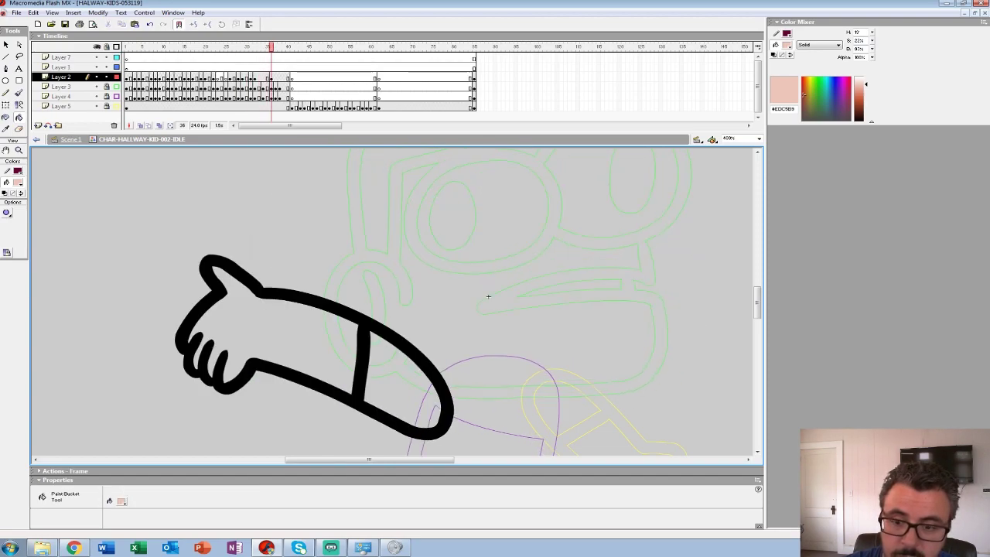
# Step back through the arm poses on Layer 2 and check the frames between 21 and 25
pyautogui.press(',')
pyautogui.press(',')
pyautogui.press(',')
pyautogui.press(',')
pyautogui.press(',')
pyautogui.press(',')
pyautogui.press(',')
pyautogui.press(',')
pyautogui.press(',')
pyautogui.press(',')
pyautogui.press(',')
pyautogui.press(',')
pyautogui.press(',')
pyautogui.press(',')
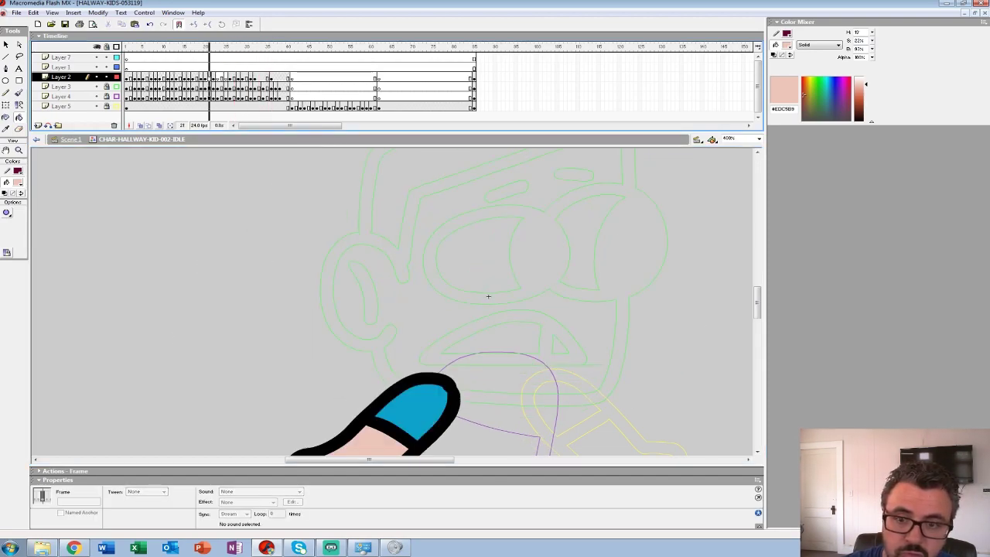
pyautogui.press('.')
pyautogui.press('.')
pyautogui.press('.')
pyautogui.press('.')
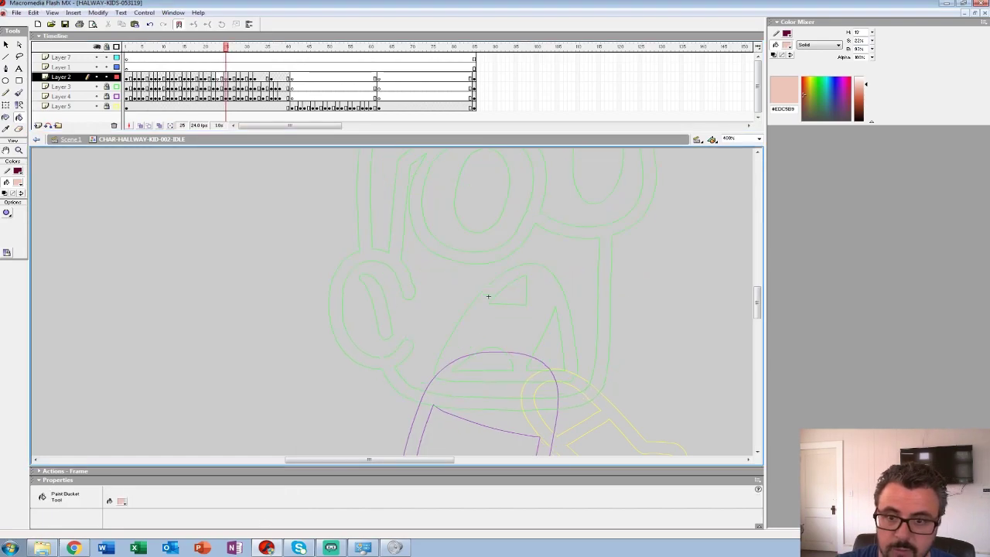
pyautogui.press(',')
pyautogui.press(',')
pyautogui.press(',')
pyautogui.press(',')
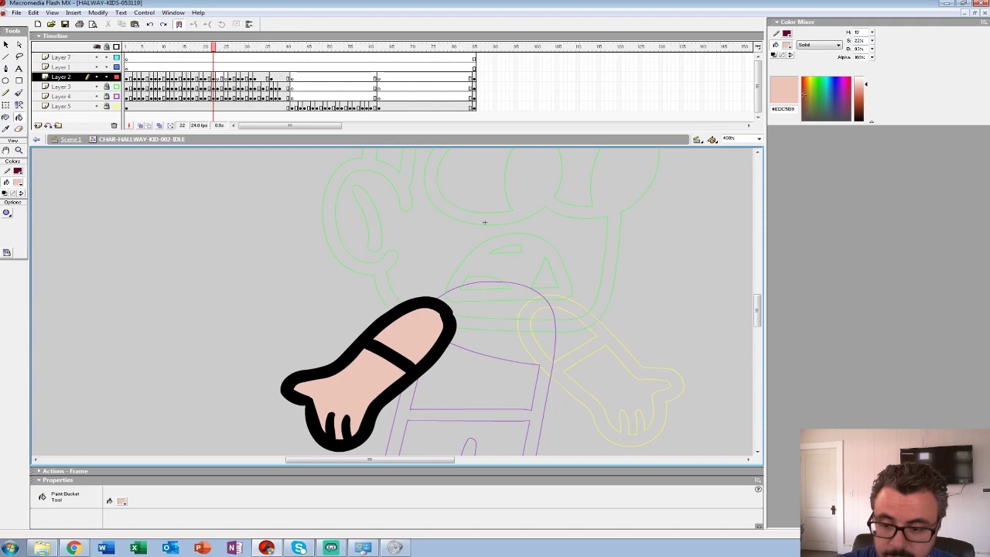
# Undo the skin-tone fill on the sleeve at frame 22 and sample the sleeve's blue as the fill colour
pyautogui.hotkey('ctrl', 'z')
pyautogui.click(18, 182)
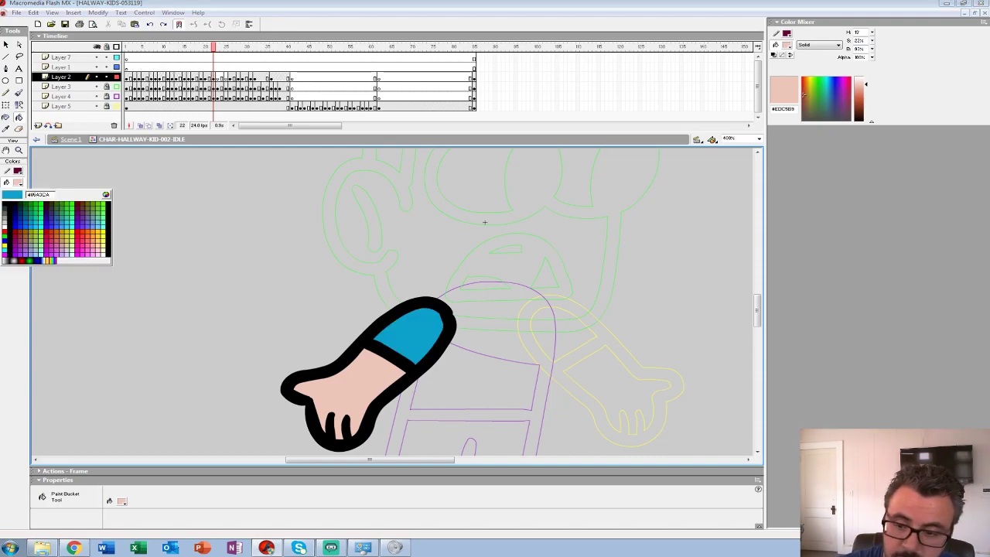
pyautogui.click(412, 334)
# Fill the sleeves of the arm poses on Layer 2, frames 26 to 32, with the sampled blue
pyautogui.press('.')
pyautogui.press('.')
pyautogui.press('.')
pyautogui.press('.')
pyautogui.press('.')
pyautogui.press('.')
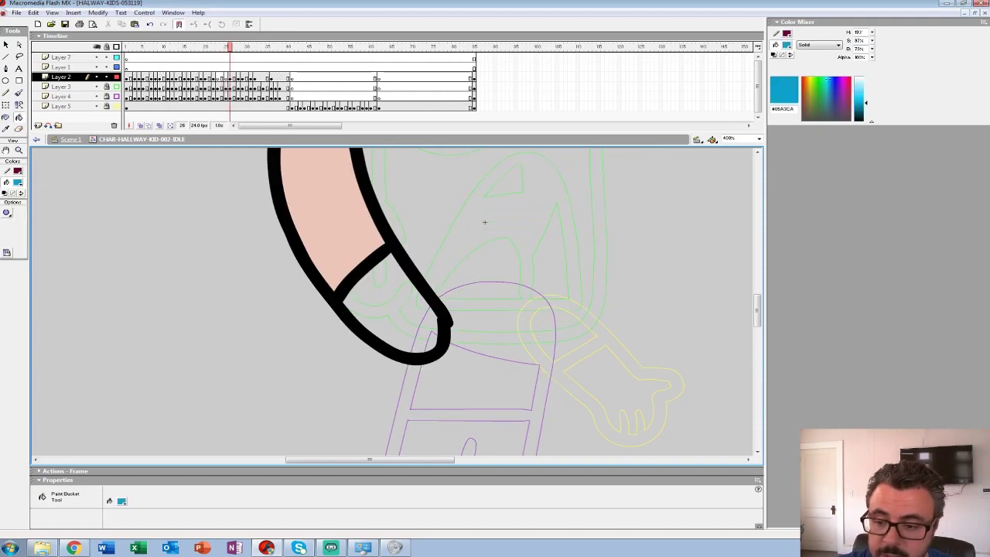
pyautogui.press('.')
pyautogui.press('.')
pyautogui.press('.')
pyautogui.press('.')
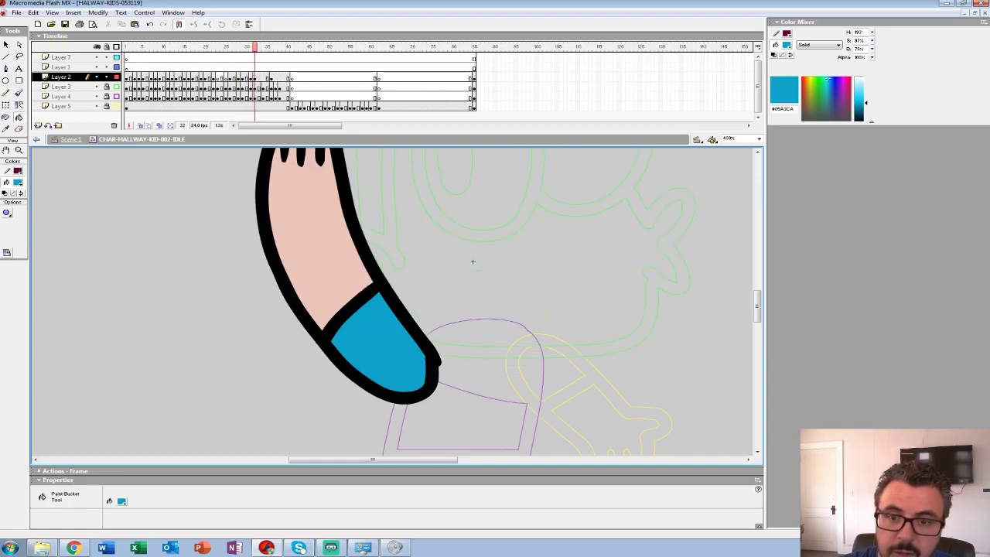
# Replace the arm drawing around frame 34 of Layer 2 with an in-place copy of the coloured raised arm from frame 28
pyautogui.click(238, 78)
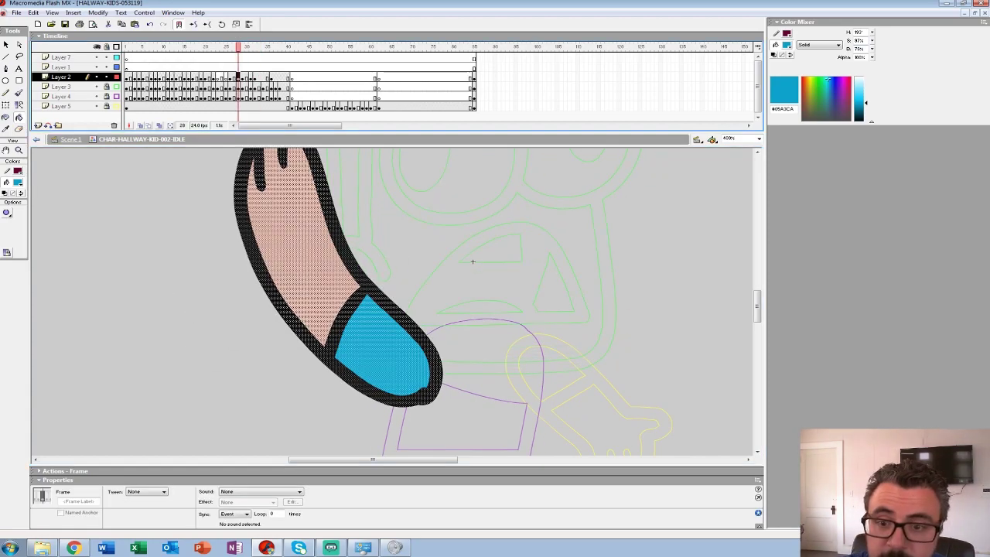
pyautogui.press('.')
pyautogui.press('.')
pyautogui.press('.')
pyautogui.press('.')
pyautogui.press('.')
pyautogui.press('.')
pyautogui.press('Delete')
pyautogui.hotkey('ctrl', 'shift', 'v')
# Fill the sleeve of the last outstretched arm pose, around frame 37 of Layer 2, with blue
pyautogui.press('.')
pyautogui.press('.')
pyautogui.press('.')
pyautogui.press('k')
pyautogui.click(387, 346)
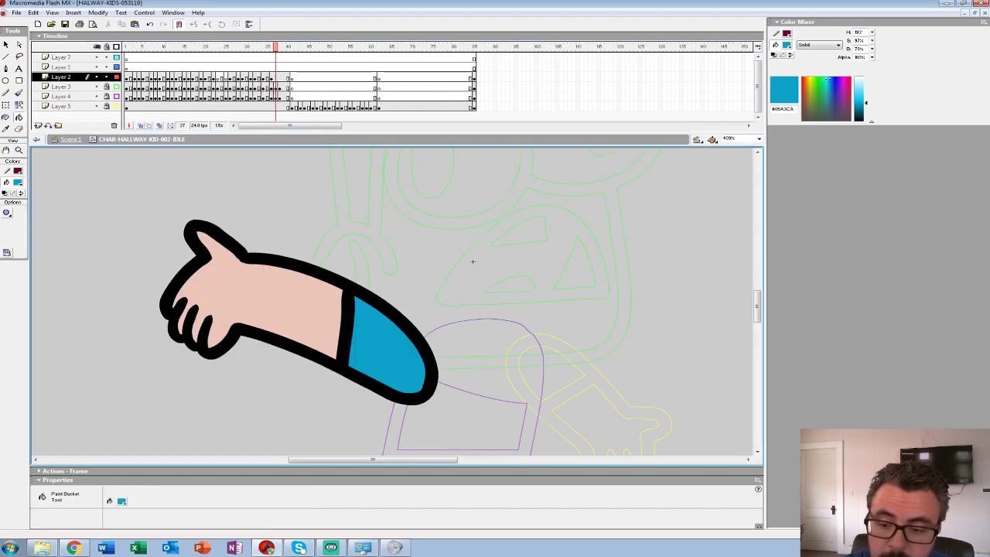
# Review the coloured arm poses on Layer 2 frame by frame up to frame 37 and play the whole character
pyautogui.press(',')
pyautogui.press(',')
pyautogui.press(',')
pyautogui.press(',')
pyautogui.press(',')
pyautogui.press(',')
pyautogui.press(',')
pyautogui.press(',')
pyautogui.press(',')
pyautogui.press(',')
pyautogui.press('.')
pyautogui.press('.')
pyautogui.press('.')
pyautogui.press('.')
pyautogui.press('.')
pyautogui.press('.')
pyautogui.press('.')
pyautogui.press('.')
pyautogui.press('.')
pyautogui.press('.')
pyautogui.press('z')
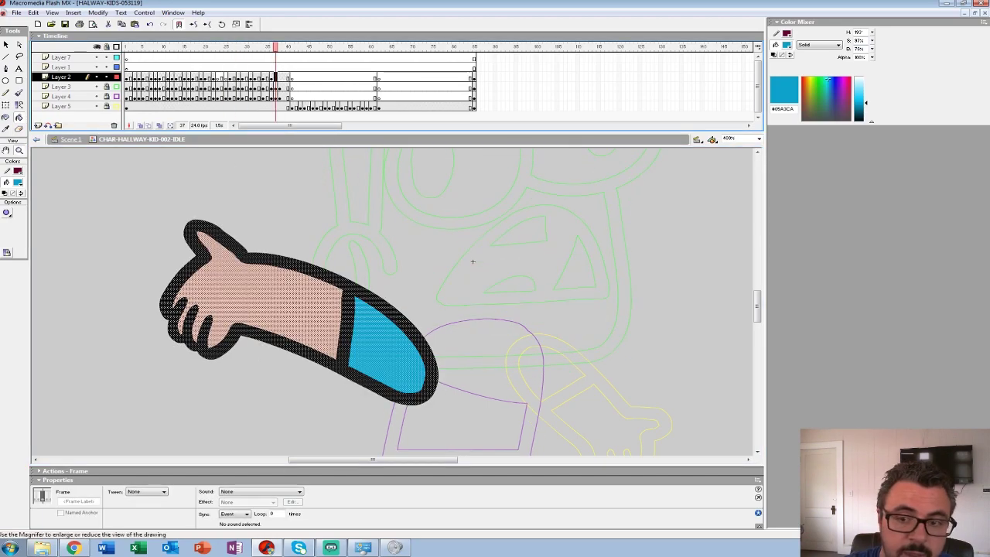
pyautogui.keyDown('alt'); pyautogui.click(375, 256); pyautogui.keyUp('alt')
pyautogui.keyDown('alt'); pyautogui.click(415, 256); pyautogui.keyUp('alt')
pyautogui.keyDown('alt'); pyautogui.click(414, 255); pyautogui.keyUp('alt')
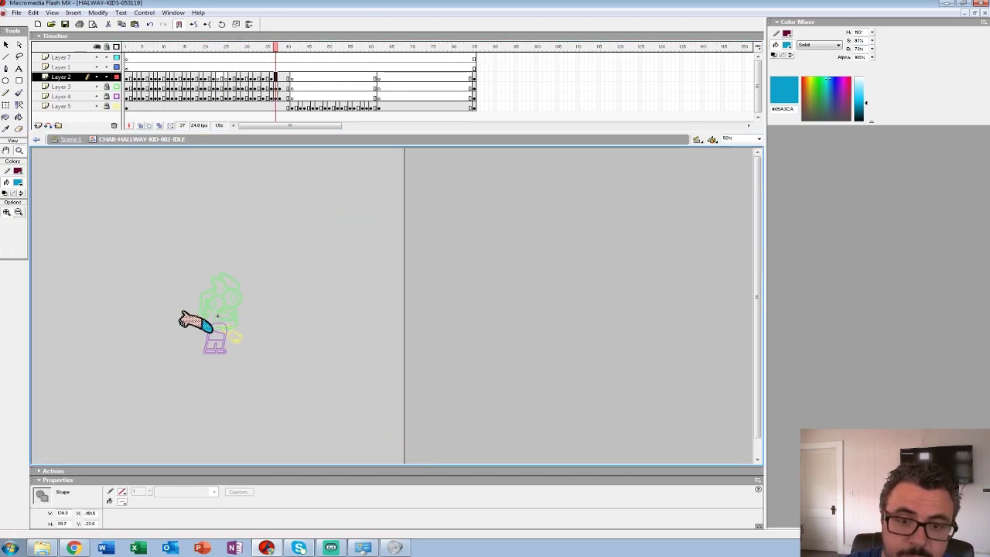
pyautogui.press('Return')
# Clear the keyframes at frames 37 to 39 on Layers 2, 3 and 4, and play the cycle from frame 1 to check it
pyautogui.moveTo(288, 46); pyautogui.dragTo(280, 97)
pyautogui.hotkey('shift', 'F6')
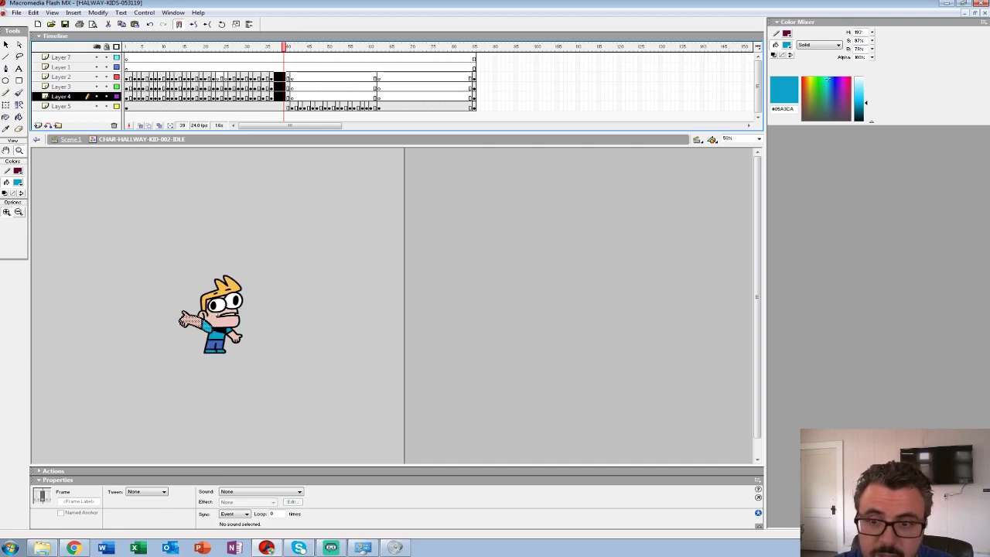
pyautogui.moveTo(283, 46); pyautogui.dragTo(126, 46)
pyautogui.press('Return')
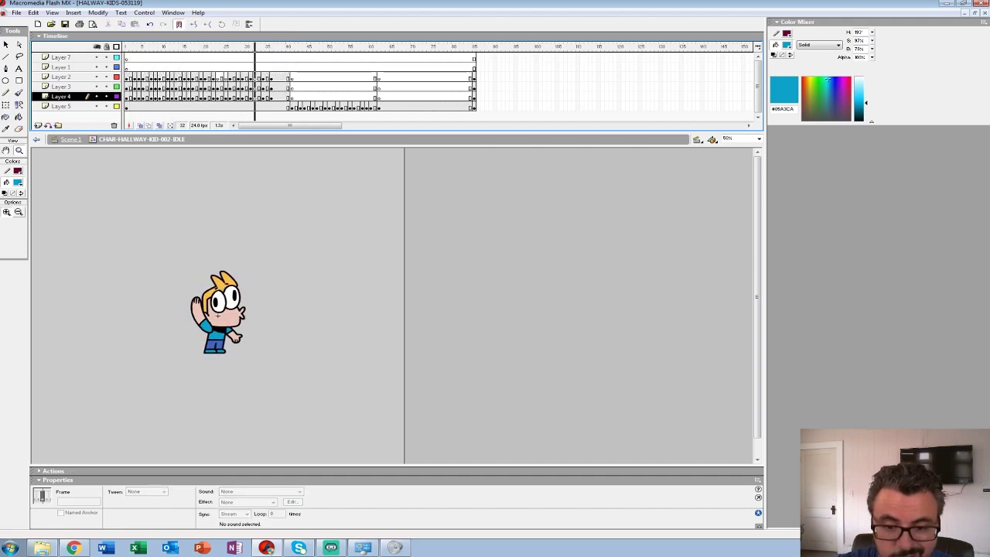
pyautogui.press('Return')
pyautogui.click(192, 67)
pyautogui.press('Return')
pyautogui.click(225, 77)
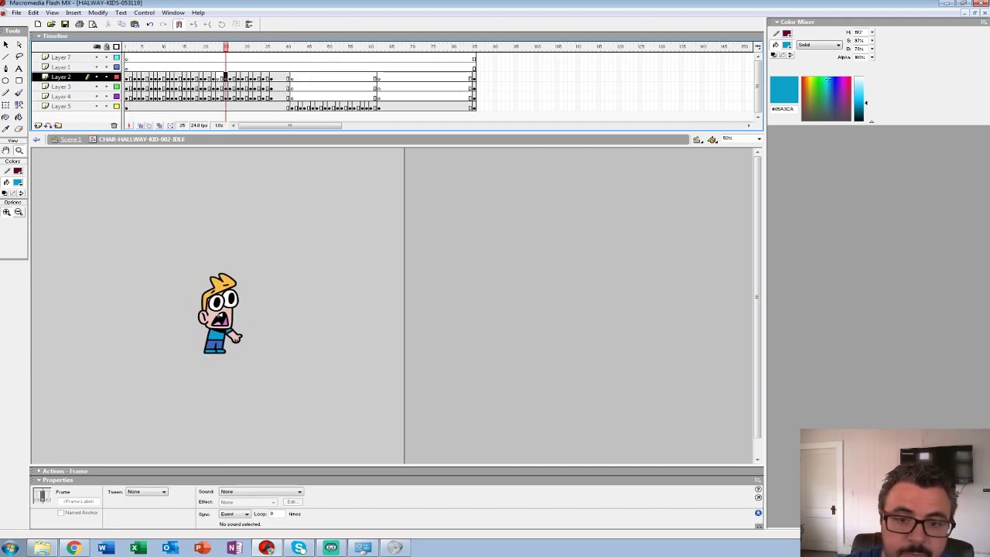
# Lock Layers 3 to 5 as outlines and turn on onion skinning around frame 25
pyautogui.moveTo(115, 87); pyautogui.dragTo(116, 106)
pyautogui.click(141, 126)
pyautogui.moveTo(230, 47); pyautogui.dragTo(231, 47)
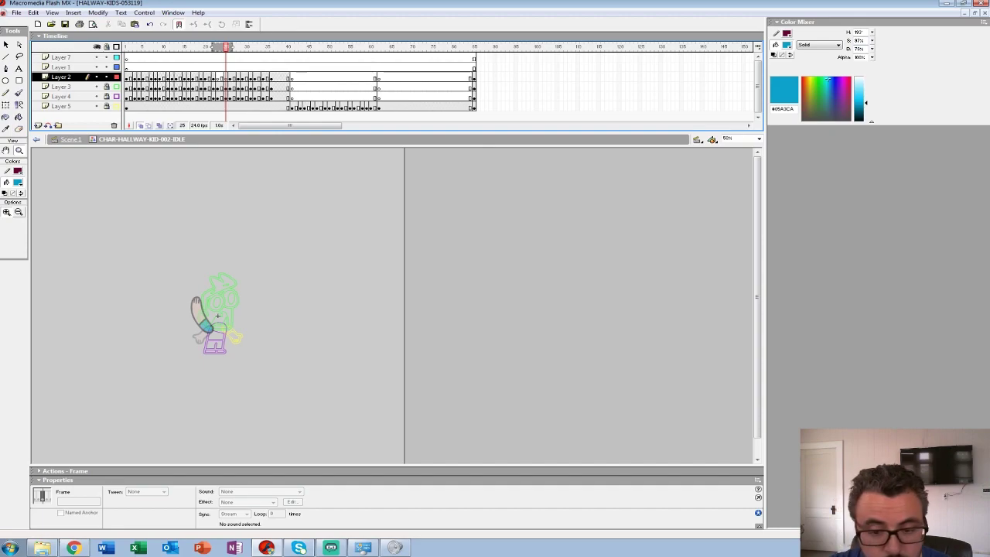
# Sketch a thin black outline of the bent in-between arm and hand on Layer 2 at frame 25
pyautogui.click(212, 283)
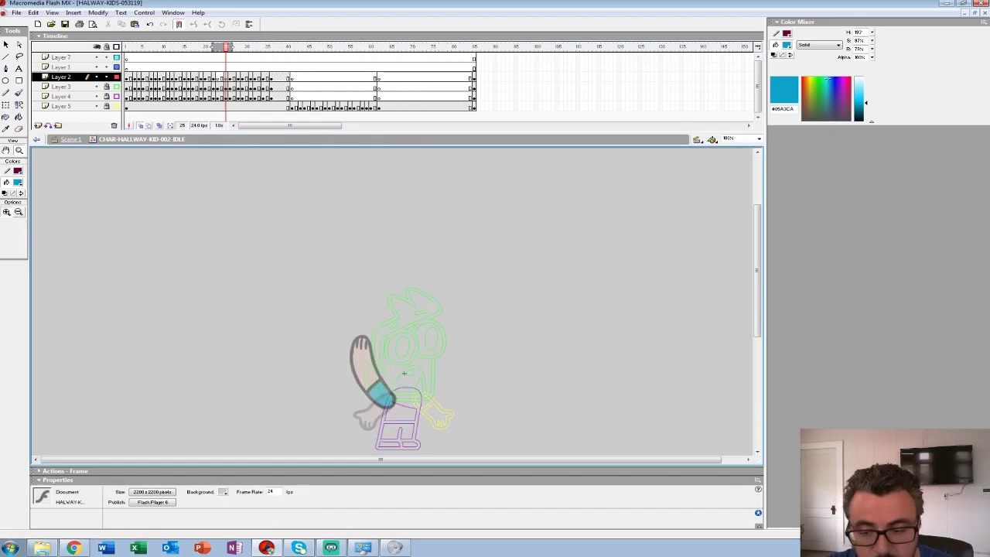
pyautogui.click(381, 365)
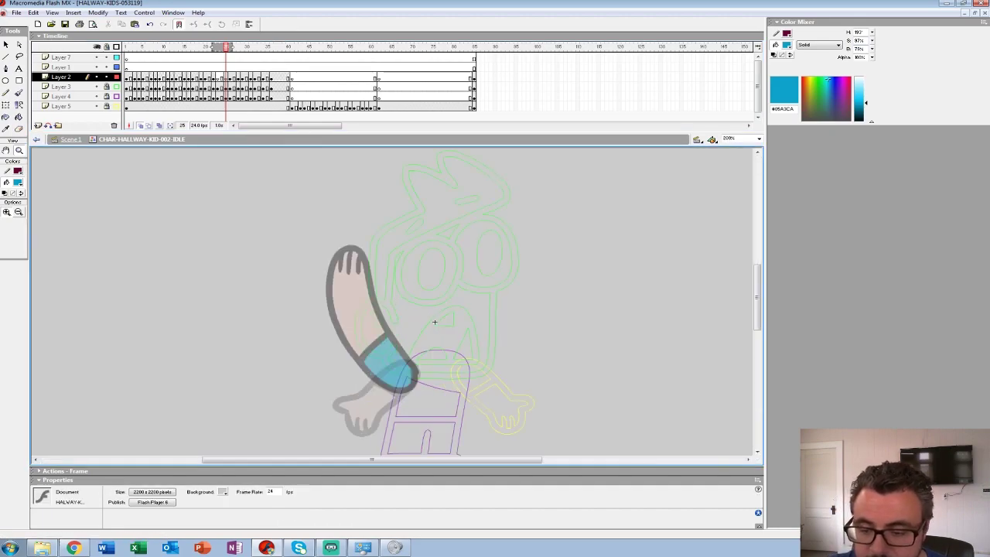
pyautogui.click(405, 376)
pyautogui.keyDown('alt'); pyautogui.click(396, 336); pyautogui.keyUp('alt')
pyautogui.moveTo(395, 336); pyautogui.dragTo(342, 349)
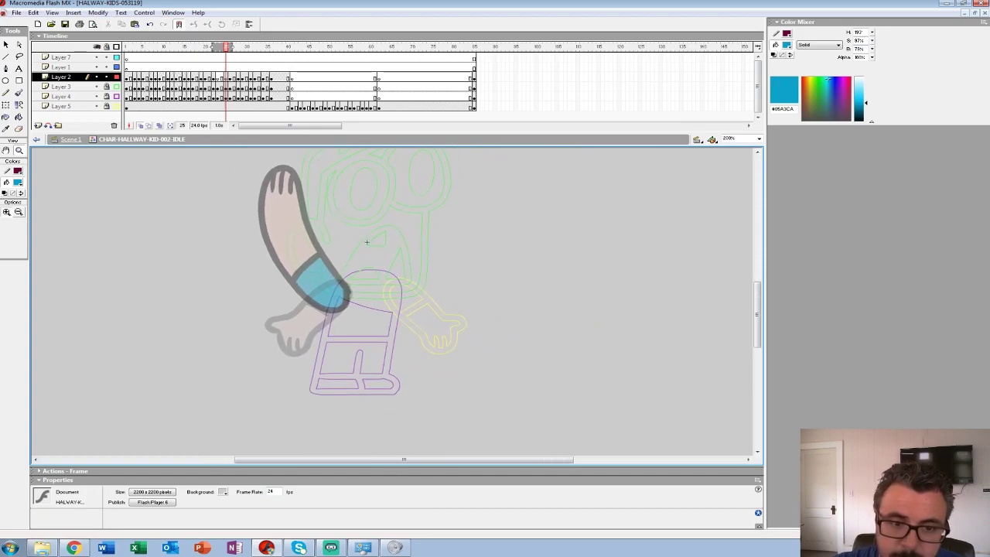
pyautogui.press('b')
pyautogui.click(14, 227)
pyautogui.click(10, 250)
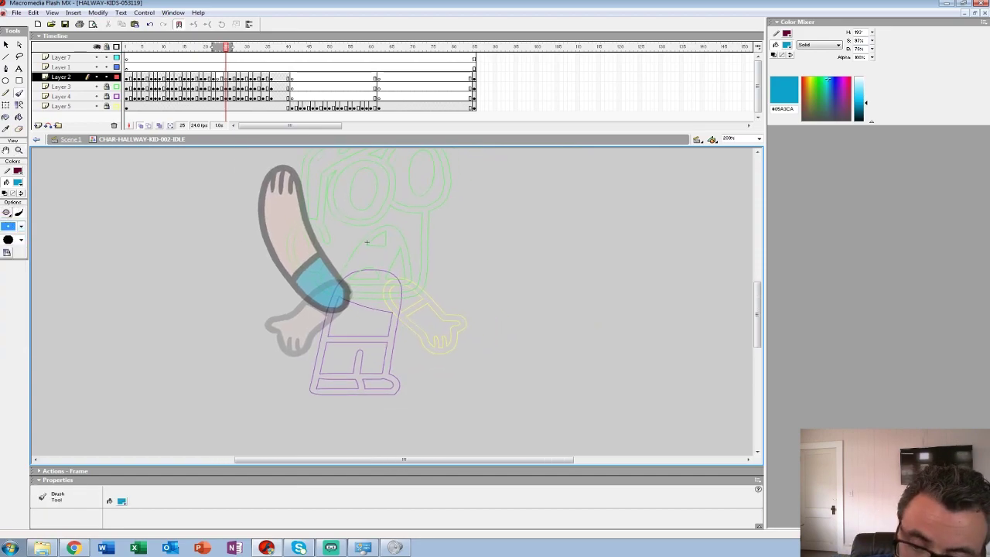
pyautogui.click(17, 183)
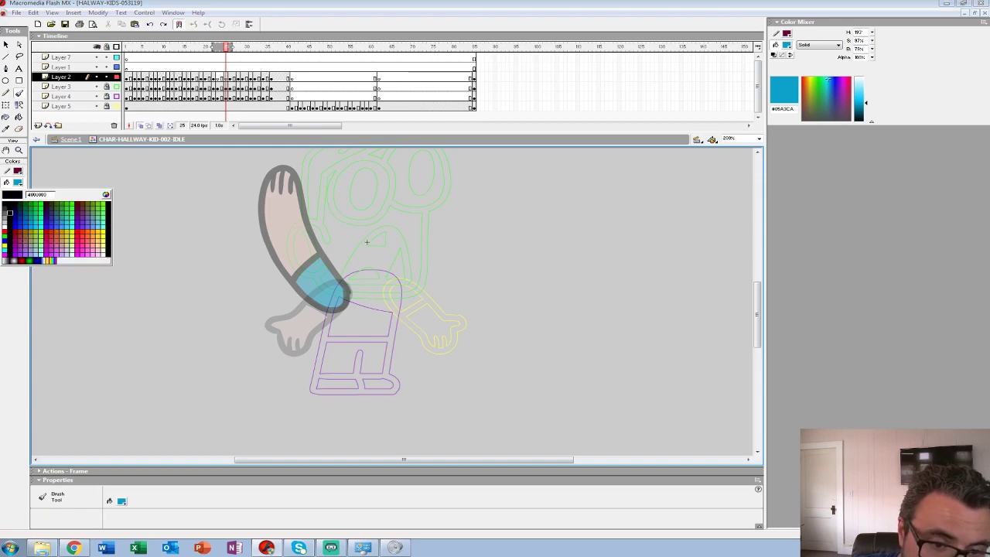
pyautogui.click(6, 204)
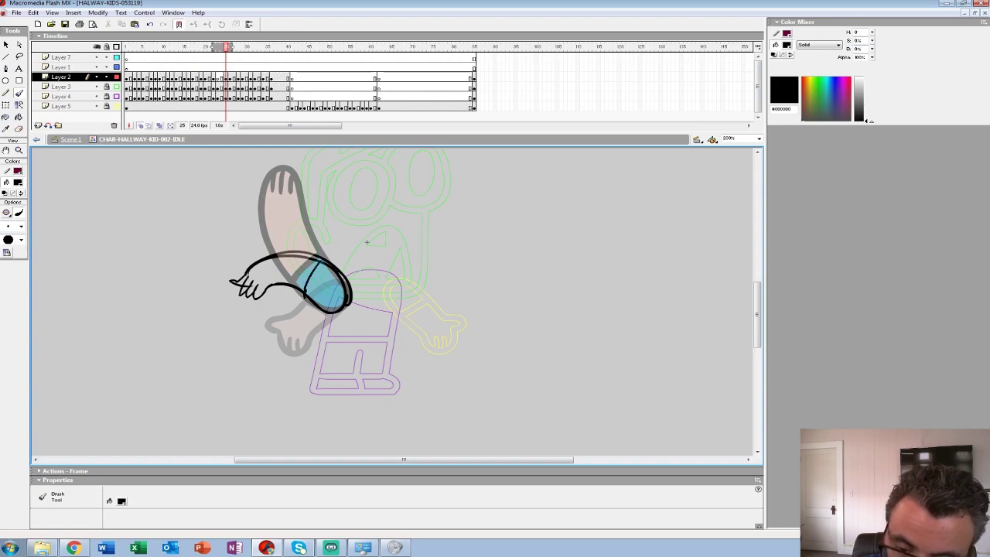
# Clear the thin sketch from frame 25 of Layer 2 and ink the arm's main contour with a thick black brush
pyautogui.moveTo(225, 68); pyautogui.dragTo(246, 67)
pyautogui.click(226, 76)
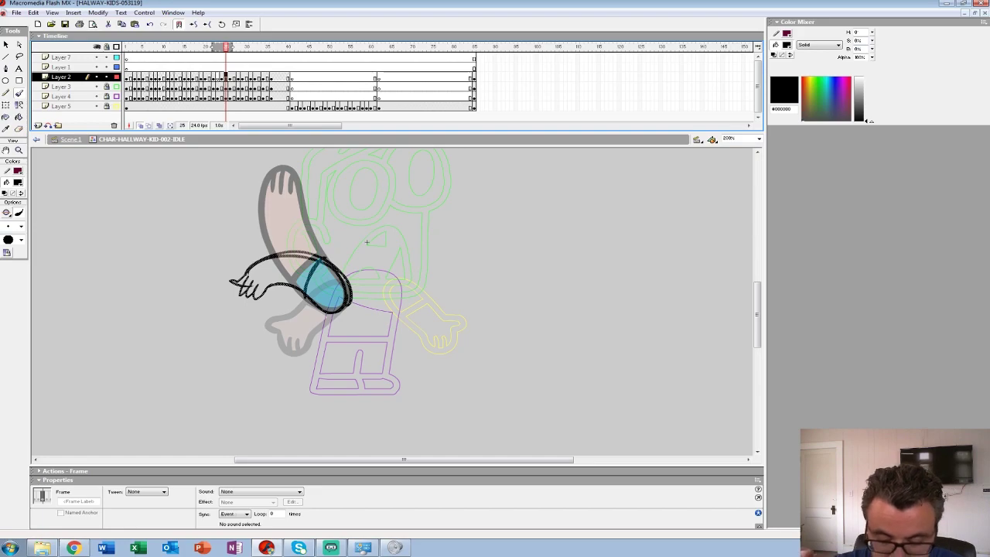
pyautogui.press('Delete')
pyautogui.press('z')
pyautogui.click(358, 273)
pyautogui.click(18, 183)
pyautogui.click(5, 206)
pyautogui.click(18, 93)
pyautogui.click(21, 226)
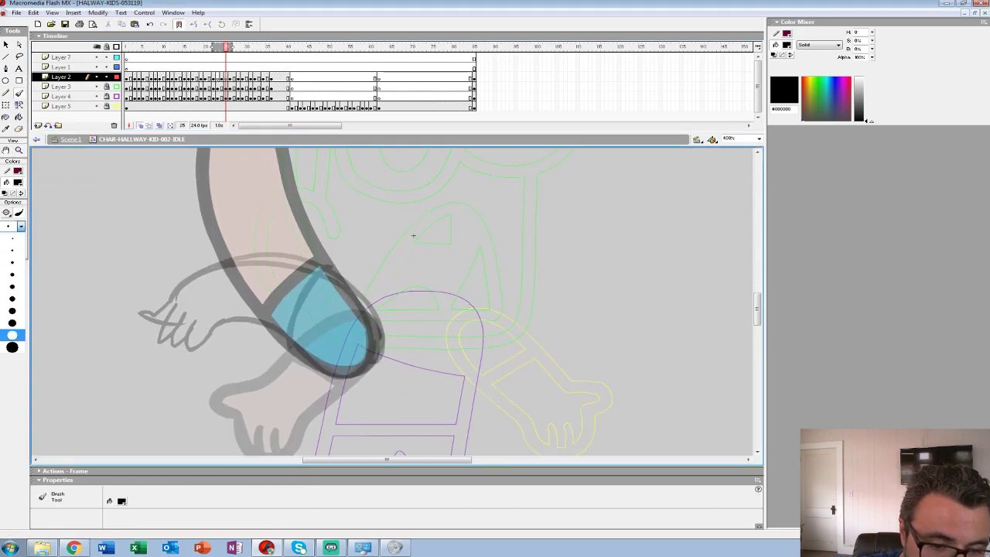
pyautogui.click(11, 334)
pyautogui.moveTo(224, 322)
pyautogui.mouseDown()
pyautogui.moveTo(340, 375)
pyautogui.moveTo(369, 361)
pyautogui.moveTo(377, 334)
pyautogui.moveTo(360, 298)
pyautogui.moveTo(313, 261)
pyautogui.moveTo(249, 252)
pyautogui.moveTo(188, 263)
pyautogui.moveTo(157, 283)
pyautogui.moveTo(146, 309)
pyautogui.mouseUp()
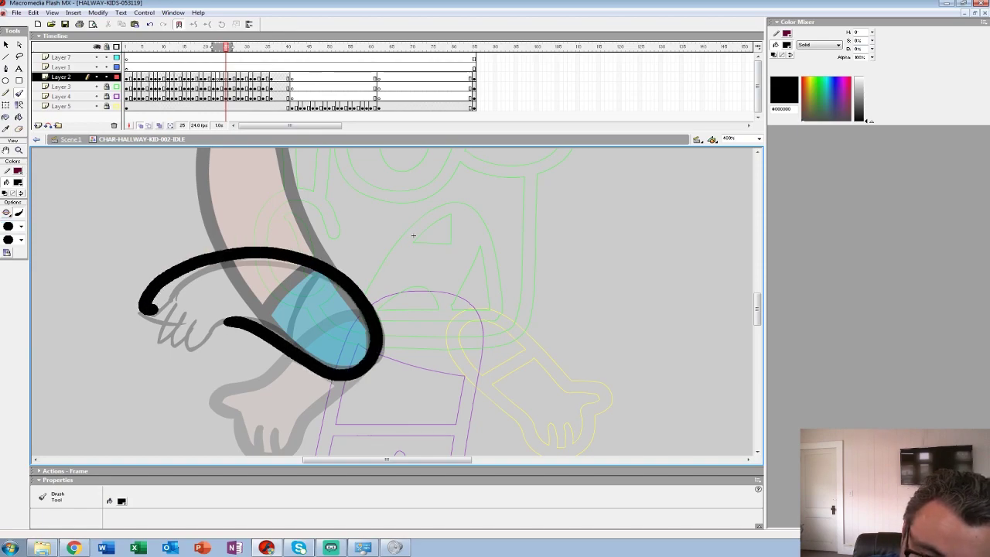
# Draw the fingers and the sleeve edge on the thick arm outline at frame 25
pyautogui.moveTo(226, 321); pyautogui.dragTo(186, 351)
pyautogui.moveTo(181, 317)
pyautogui.mouseDown()
pyautogui.moveTo(170, 348)
pyautogui.moveTo(157, 345)
pyautogui.mouseUp()
pyautogui.moveTo(159, 301); pyautogui.dragTo(147, 336)
pyautogui.moveTo(321, 269); pyautogui.dragTo(290, 340)
# Draw a thick black in-between arm with fingers and sleeve edge at frame 23 of Layer 2, using the onion-skinned poses as guides
pyautogui.press(',')
pyautogui.press(',')
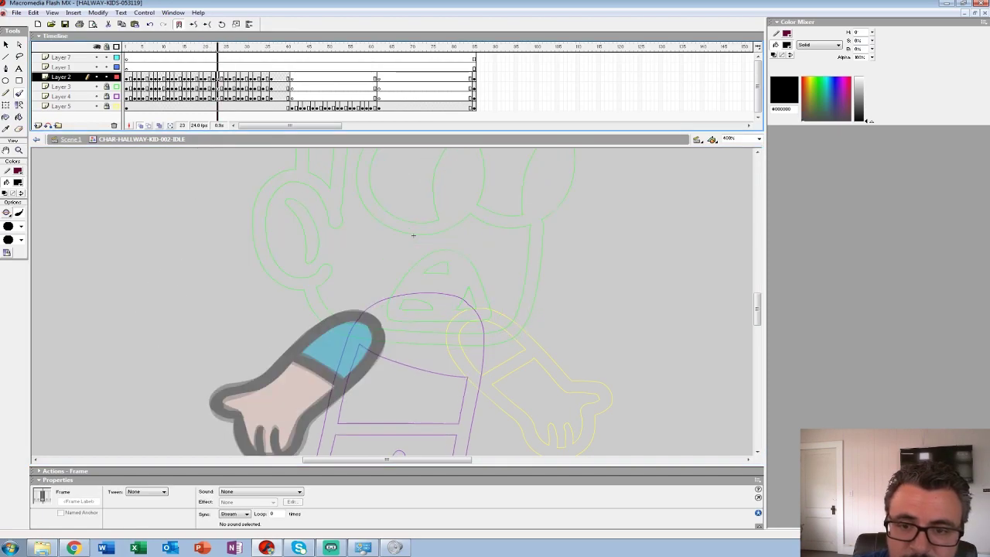
pyautogui.moveTo(223, 48); pyautogui.dragTo(228, 47)
pyautogui.moveTo(371, 324)
pyautogui.mouseDown()
pyautogui.moveTo(389, 278)
pyautogui.moveTo(385, 323)
pyautogui.moveTo(251, 352)
pyautogui.moveTo(201, 334)
pyautogui.mouseUp()
pyautogui.moveTo(399, 292)
pyautogui.mouseDown()
pyautogui.moveTo(376, 262)
pyautogui.moveTo(294, 262)
pyautogui.moveTo(217, 292)
pyautogui.moveTo(185, 316)
pyautogui.moveTo(200, 339)
pyautogui.mouseUp()
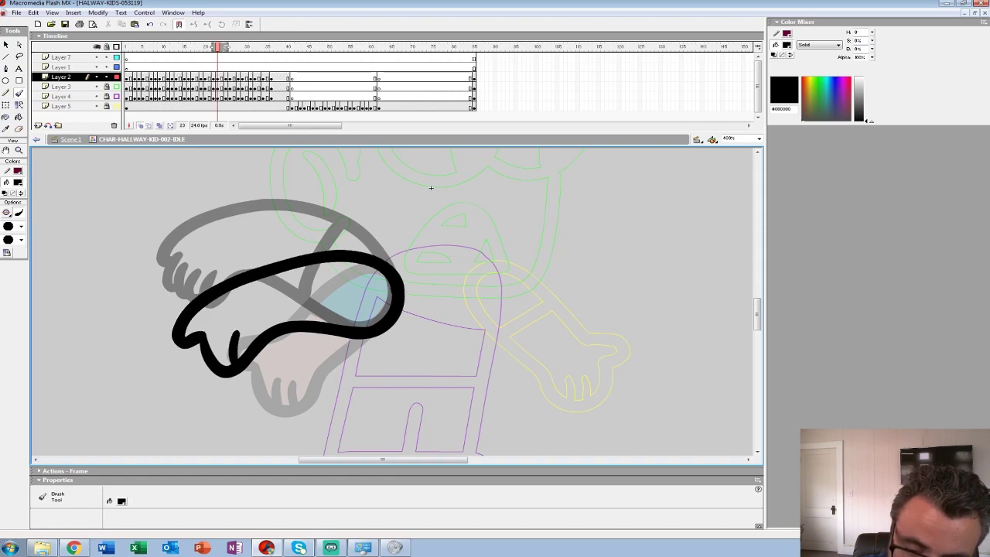
pyautogui.moveTo(316, 264); pyautogui.dragTo(321, 321)
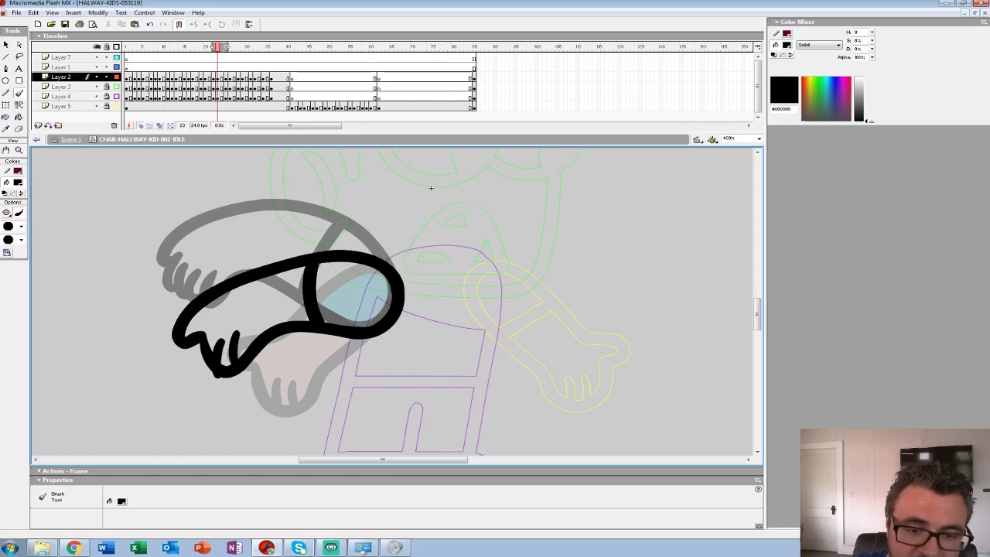
# Play the idle animation from frame 1 to check the new arm poses on Layer 2
pyautogui.press('z')
pyautogui.keyDown('alt'); pyautogui.click(400, 273); pyautogui.keyUp('alt')
pyautogui.keyDown('alt'); pyautogui.click(401, 287); pyautogui.keyUp('alt')
pyautogui.keyDown('alt'); pyautogui.click(402, 298); pyautogui.keyUp('alt')
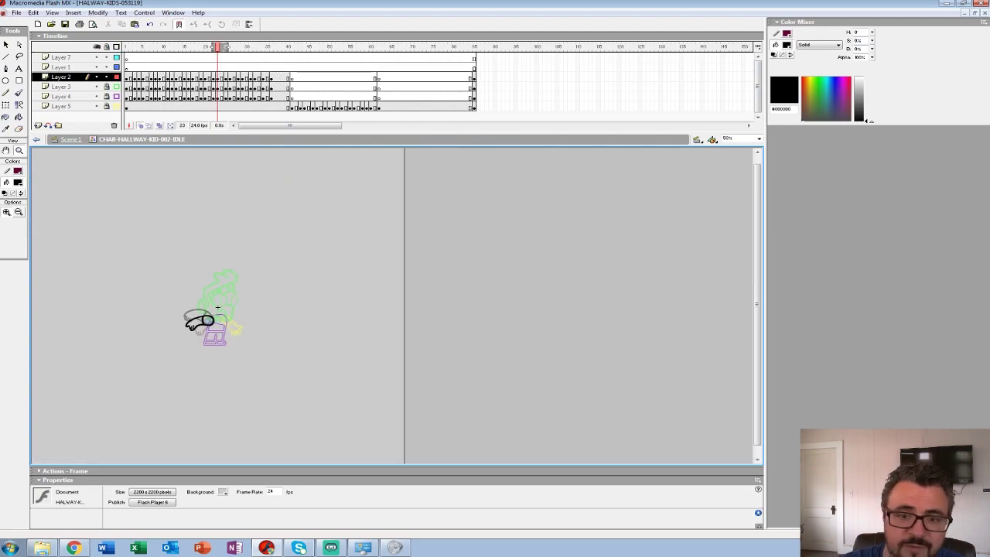
pyautogui.click(126, 78)
pyautogui.press('Return')
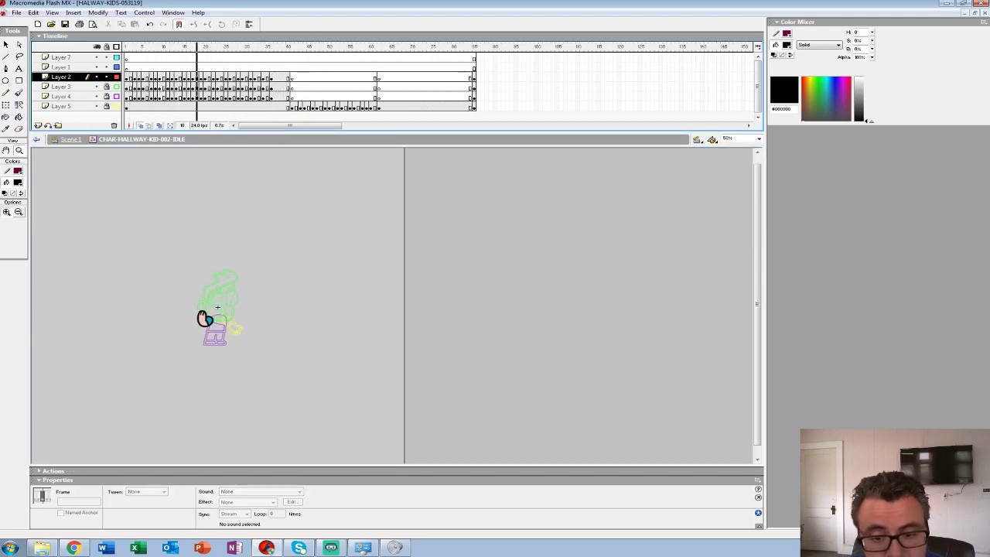
# Sample the skin tone from the arm at frame 22 and fill the new arm drawings at frames 23 and 25 of Layer 2
pyautogui.moveTo(300, 47); pyautogui.dragTo(218, 47)
pyautogui.click(224, 213)
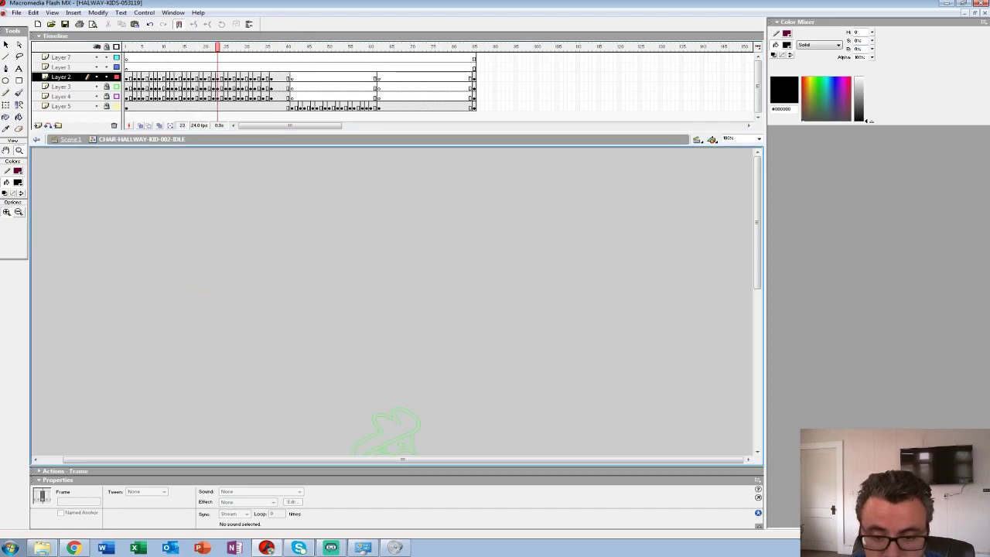
pyautogui.scroll(-5, 394, 301)
pyautogui.press(',')
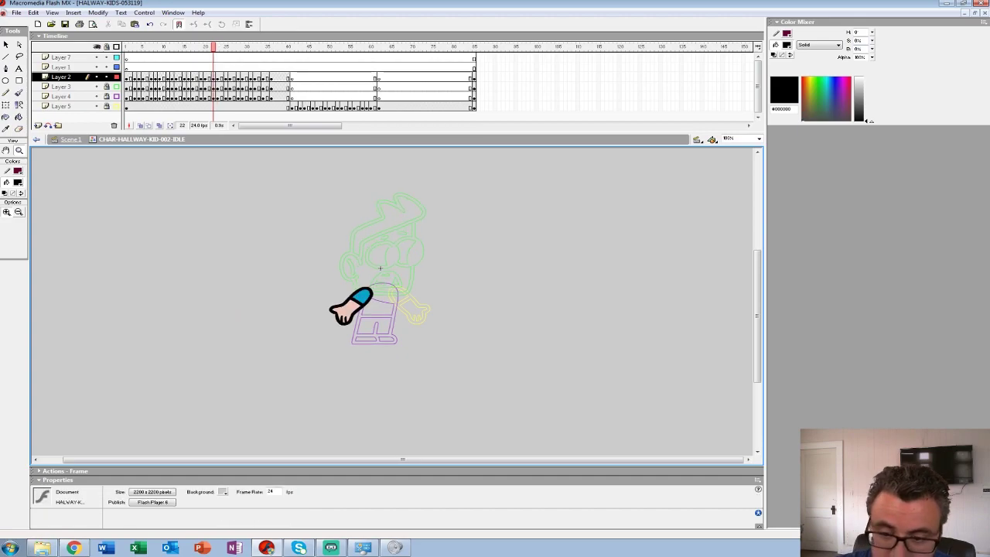
pyautogui.click(17, 182)
pyautogui.click(346, 310)
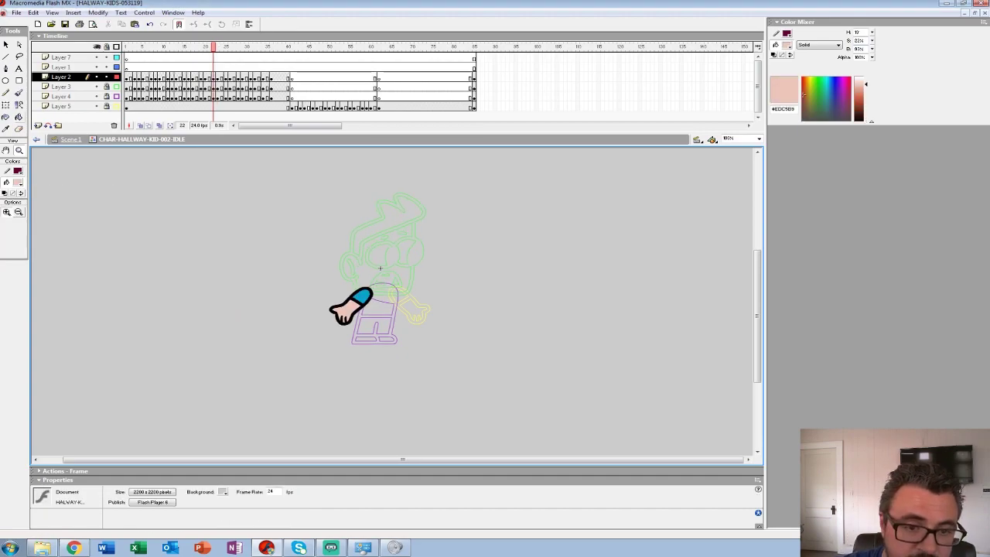
pyautogui.press('k')
pyautogui.press('.')
pyautogui.press('.')
pyautogui.press('.')
pyautogui.press('.')
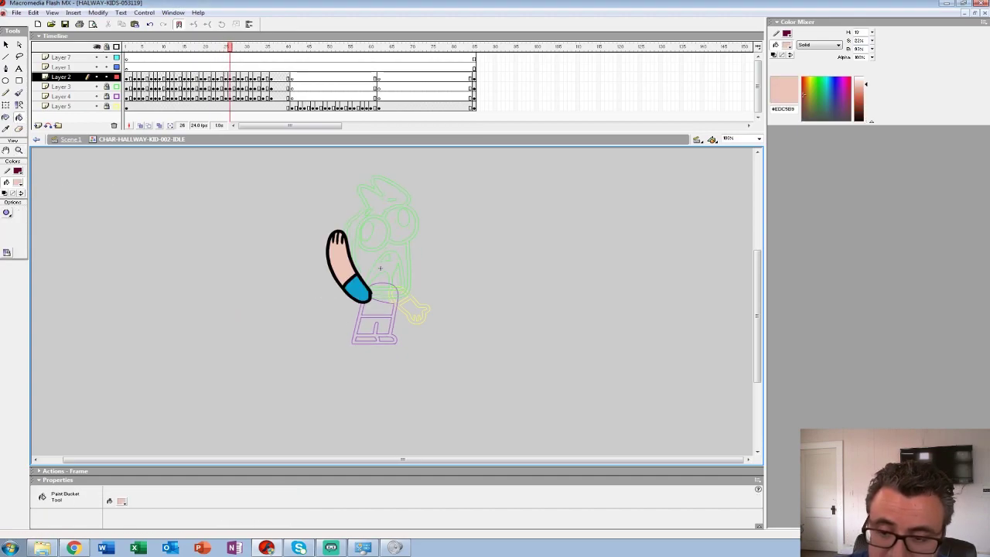
# Sample the sleeve blue from frame 26 and fill the sleeves of the new arms at frames 25 and 23
pyautogui.click(18, 182)
pyautogui.click(356, 288)
pyautogui.press(',')
pyautogui.press(',')
pyautogui.press(',')
pyautogui.press(',')
pyautogui.press(',')
pyautogui.press(',')
pyautogui.press(',')
pyautogui.press(',')
pyautogui.press(',')
pyautogui.press(',')
# Copy frames 1 to 36 of Layer 2 to the start of Layer 7, and delete Layer 1
pyautogui.moveTo(126, 78); pyautogui.dragTo(272, 78)
pyautogui.click(127, 58)
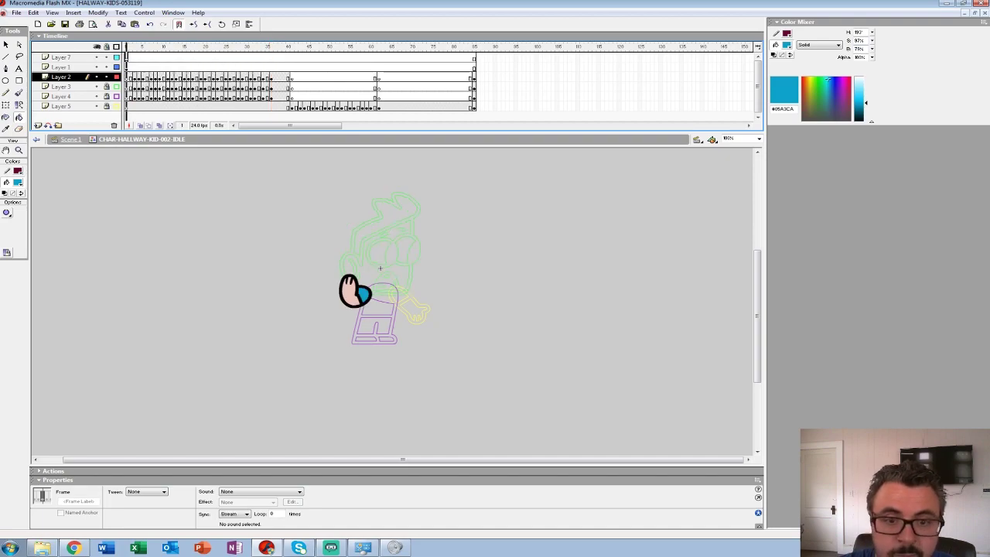
pyautogui.hotkey('ctrl', 'alt', 'v')
pyautogui.click(62, 77)
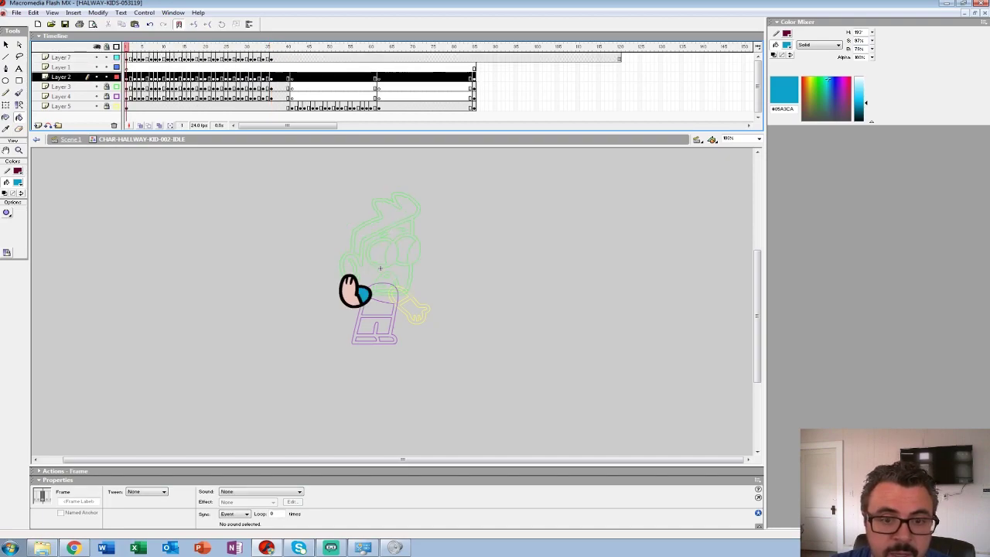
pyautogui.click(61, 67)
pyautogui.click(113, 125)
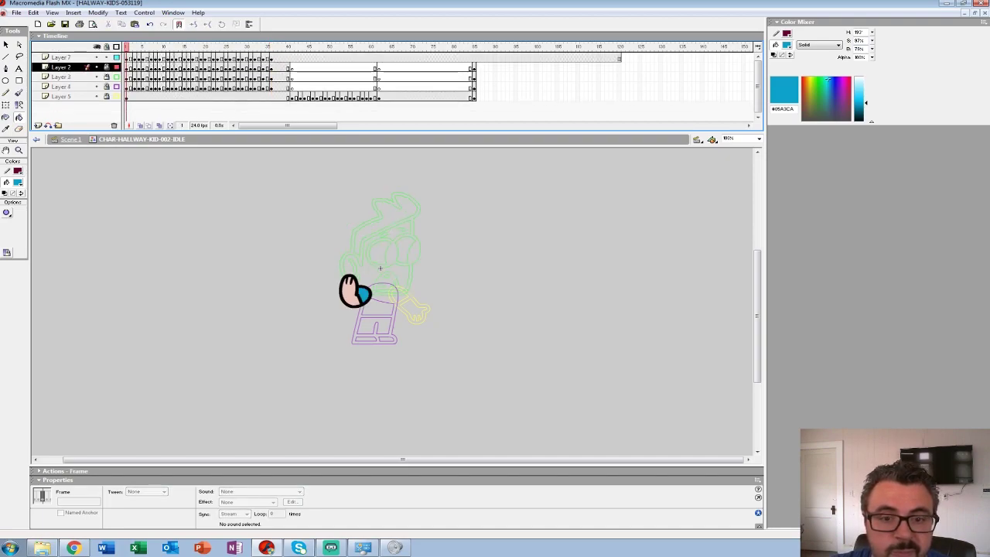
# Edit frames 1 to 36 of Layer 7 together, flipping all the arm drawings horizontally and moving them to the opposite shoulder
pyautogui.press('.')
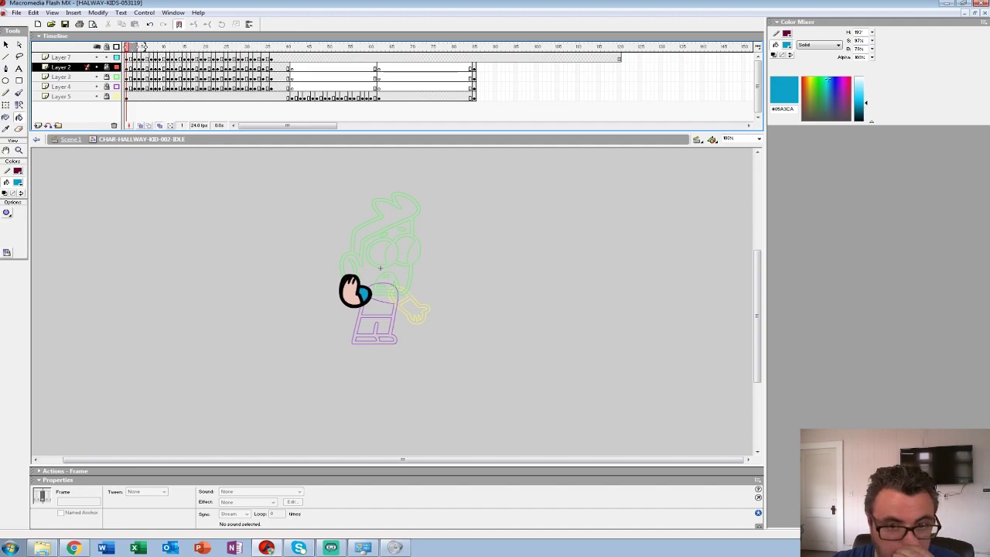
pyautogui.moveTo(273, 47); pyautogui.dragTo(274, 47)
pyautogui.hotkey('ctrl', 'a')
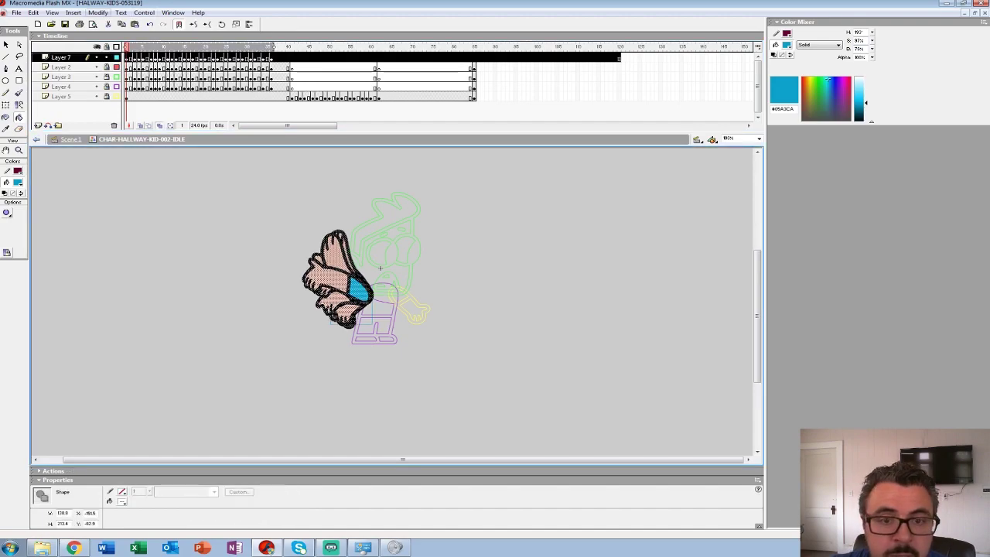
pyautogui.click(97, 12)
pyautogui.moveTo(31, 151)
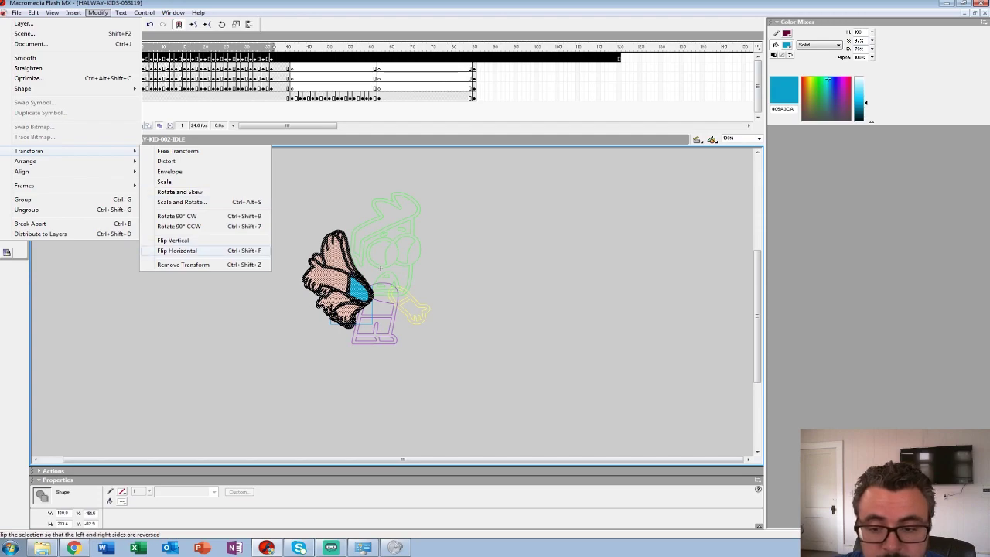
pyautogui.click(177, 250)
pyautogui.press('q')
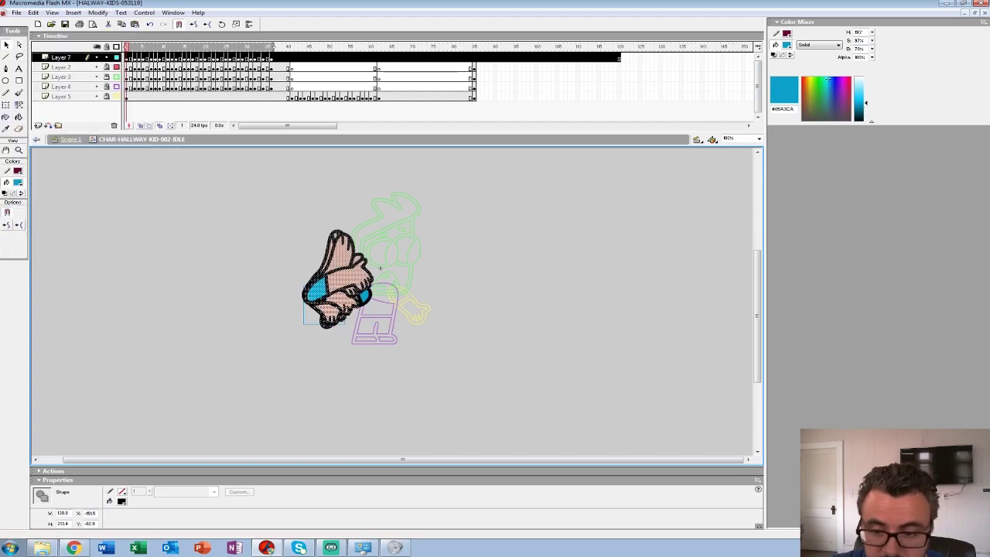
pyautogui.moveTo(322, 290); pyautogui.dragTo(425, 280)
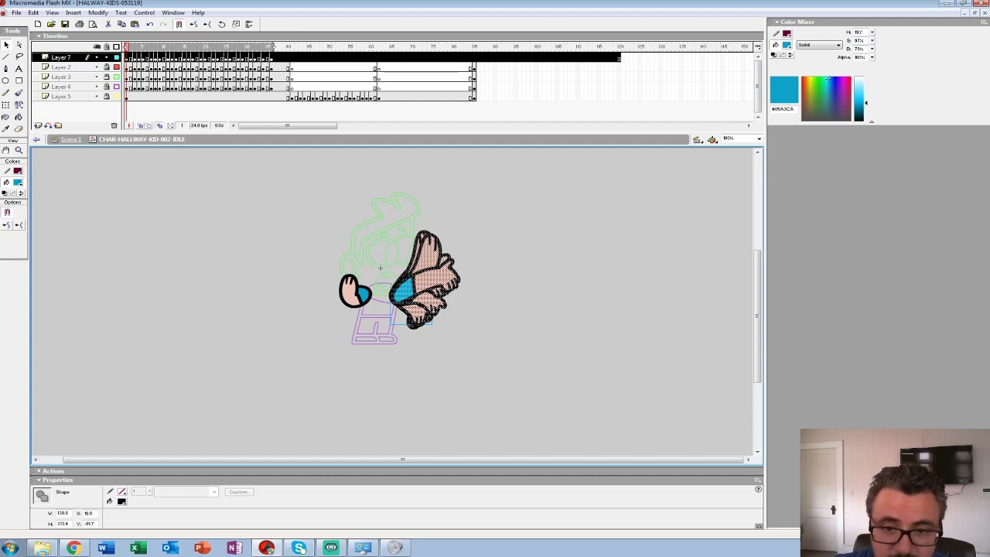
# Play back the mirrored arm swing, and move its frames 1 to 36 from Layer 7 to Layer 5
pyautogui.press('Return')
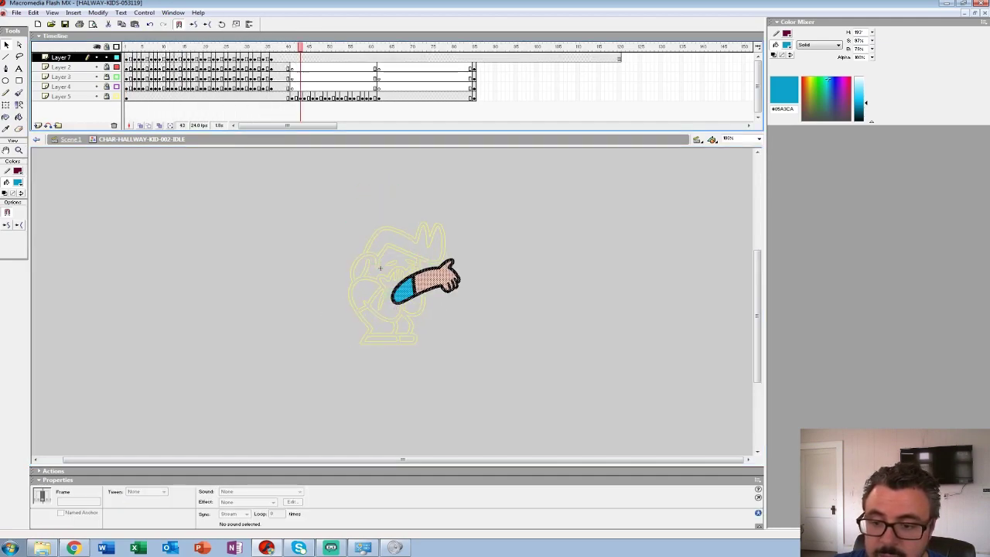
pyautogui.moveTo(126, 59); pyautogui.dragTo(268, 96)
pyautogui.moveTo(267, 47); pyautogui.dragTo(116, 97)
# Remove the surplus frames after frame 85 so that Layer 7 ends with the other layers
pyautogui.moveTo(477, 96); pyautogui.dragTo(669, 59)
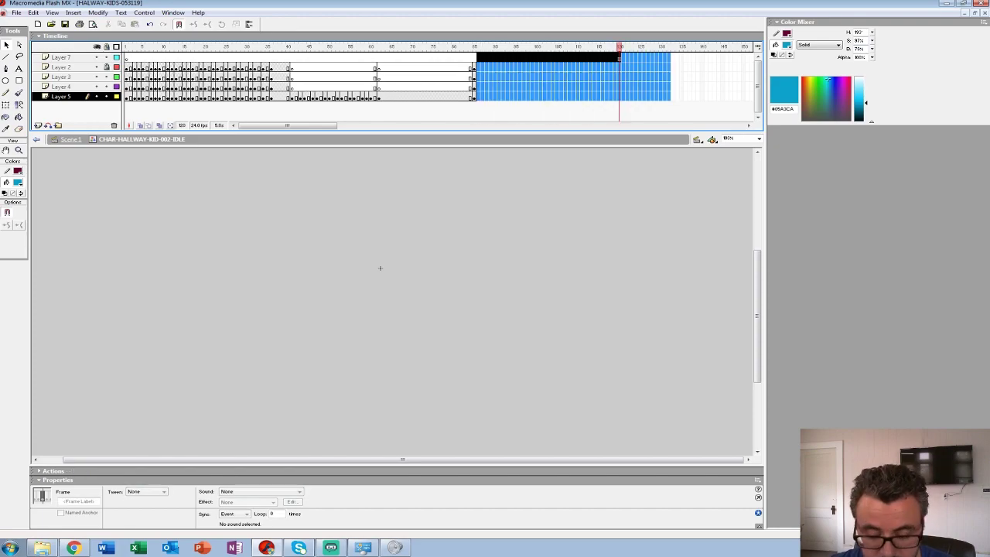
pyautogui.hotkey('shift', 'F5')
pyautogui.press('z')
pyautogui.keyDown('alt'); pyautogui.click(390, 304); pyautogui.keyUp('alt')
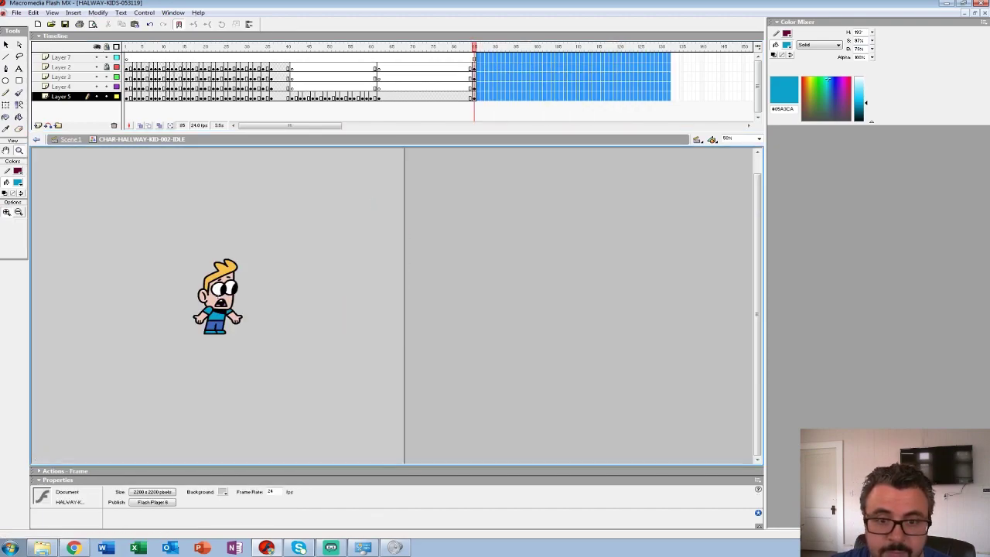
# Play back the idle cycle repeatedly to check the swing of both arms
pyautogui.click(126, 68)
pyautogui.press('Return')
pyautogui.press('Return')
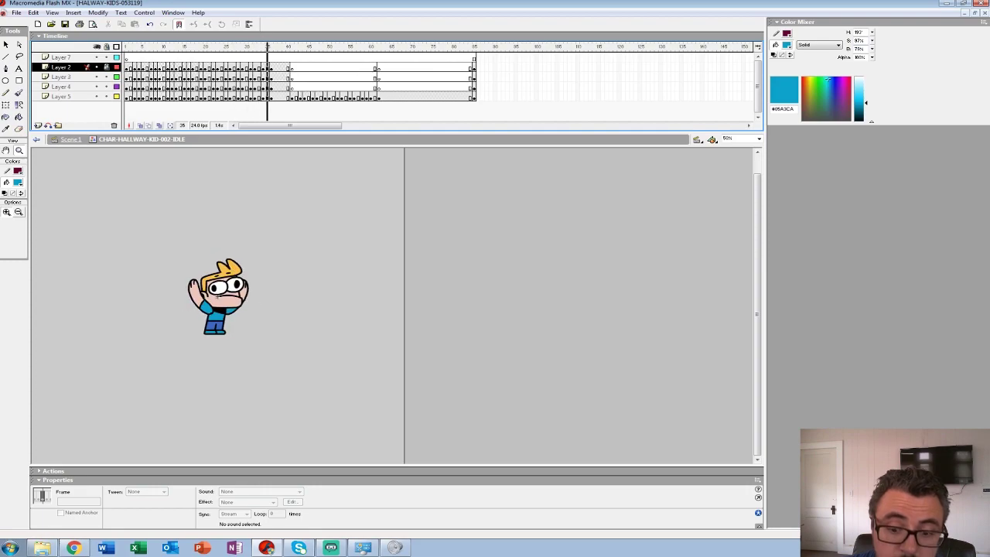
pyautogui.click(199, 58)
pyautogui.press('Return')
pyautogui.press('Return')
pyautogui.click(213, 58)
pyautogui.press('Return')
pyautogui.press('Return')
# Examine the arm poses on frames 31 to 36 and replay the end of the swing
pyautogui.moveTo(275, 58)
pyautogui.mouseDown()
pyautogui.moveTo(242, 58)
pyautogui.moveTo(259, 58)
pyautogui.mouseUp()
pyautogui.click(263, 68)
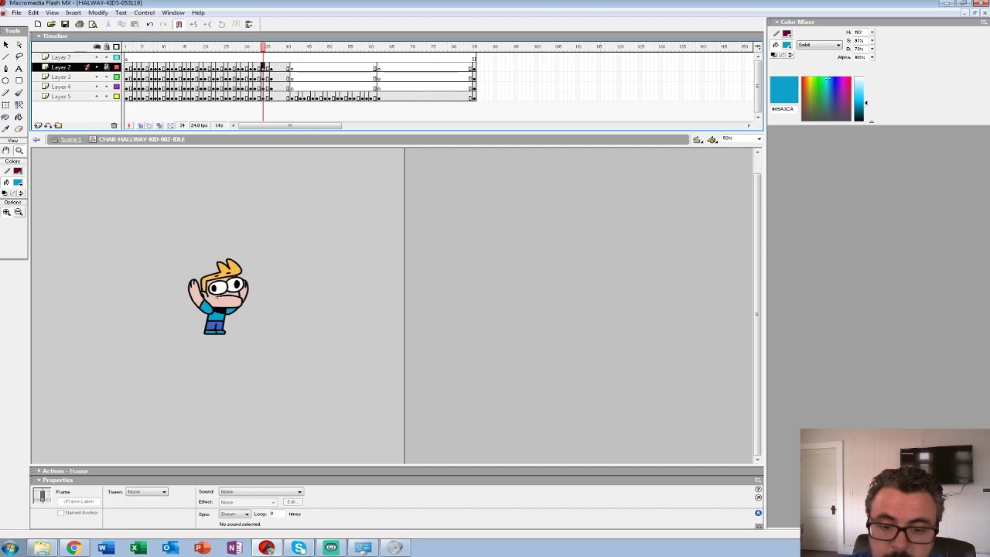
pyautogui.click(251, 67)
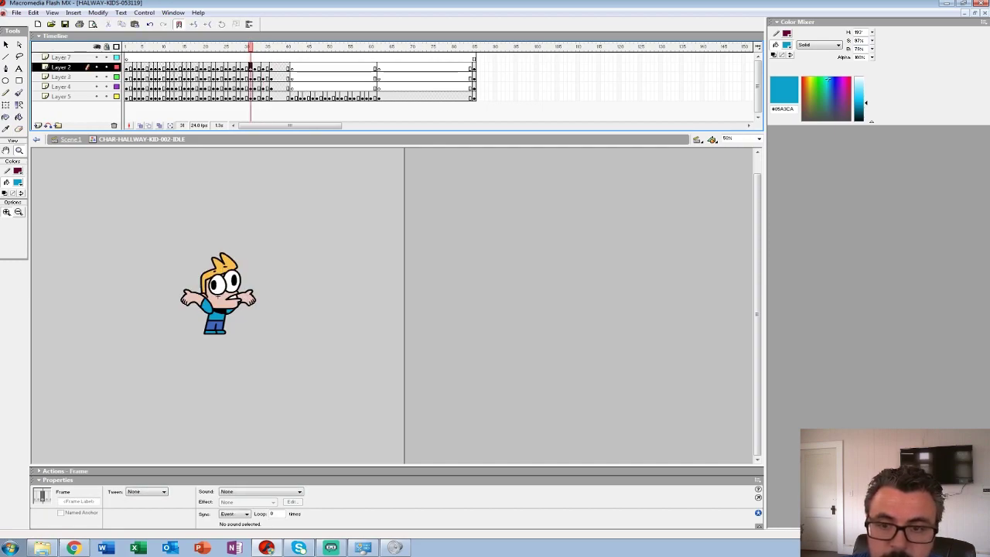
pyautogui.press('.')
pyautogui.press('.')
pyautogui.press('.')
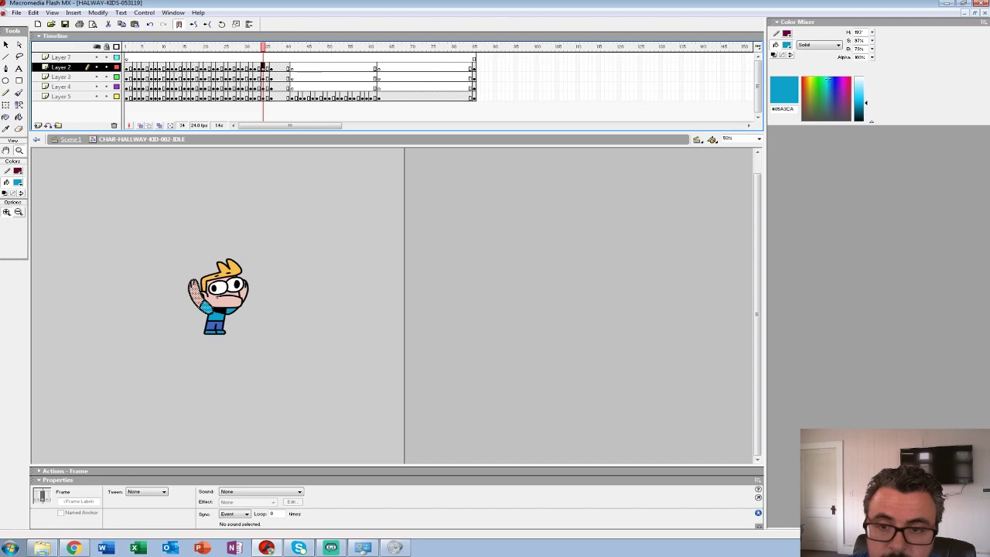
pyautogui.moveTo(263, 67); pyautogui.dragTo(272, 97)
pyautogui.click(263, 96)
pyautogui.click(221, 68)
pyautogui.press('Return')
pyautogui.click(221, 67)
pyautogui.press('Return')
pyautogui.press('Return')
# Delete the arm drawings at frame 34 on Layer 2 and Layer 5
pyautogui.click(263, 68)
pyautogui.press('Delete')
pyautogui.click(263, 97)
pyautogui.press('Delete')
# Lock Layers 3 and 4 as outlines and onion-skin only the frames close to frame 34
pyautogui.click(106, 76)
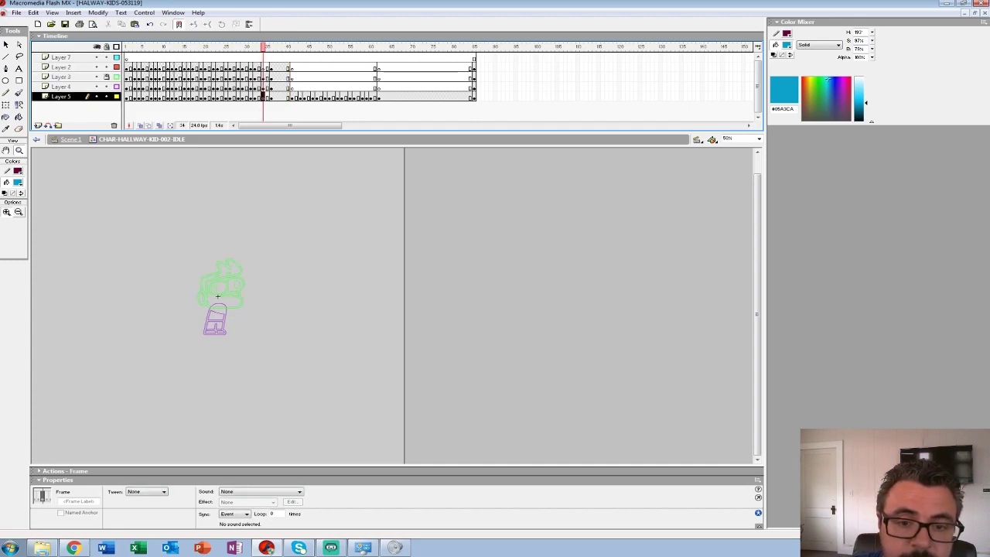
pyautogui.click(141, 125)
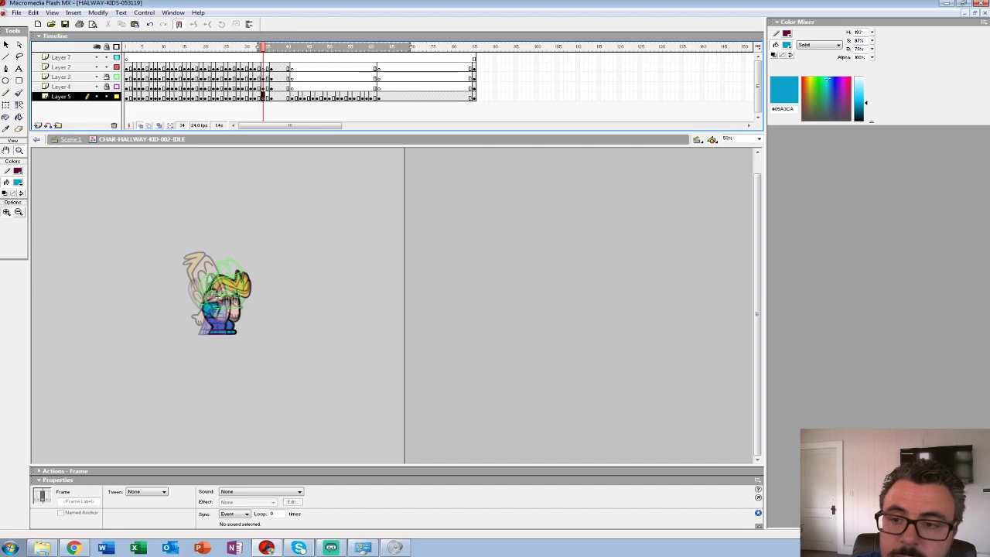
pyautogui.press('Return')
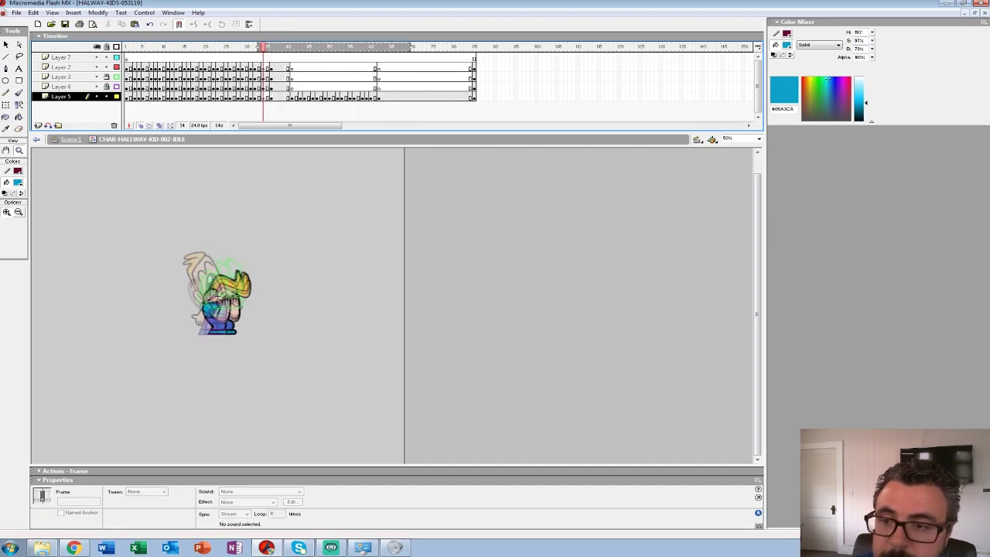
pyautogui.moveTo(412, 46); pyautogui.dragTo(281, 46)
pyautogui.click(224, 290)
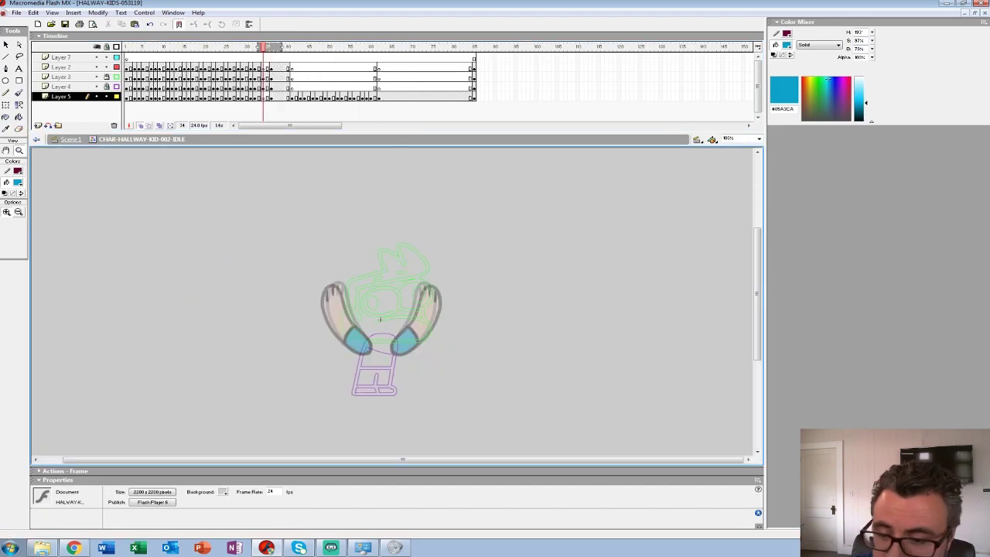
pyautogui.click(396, 321)
pyautogui.click(356, 290)
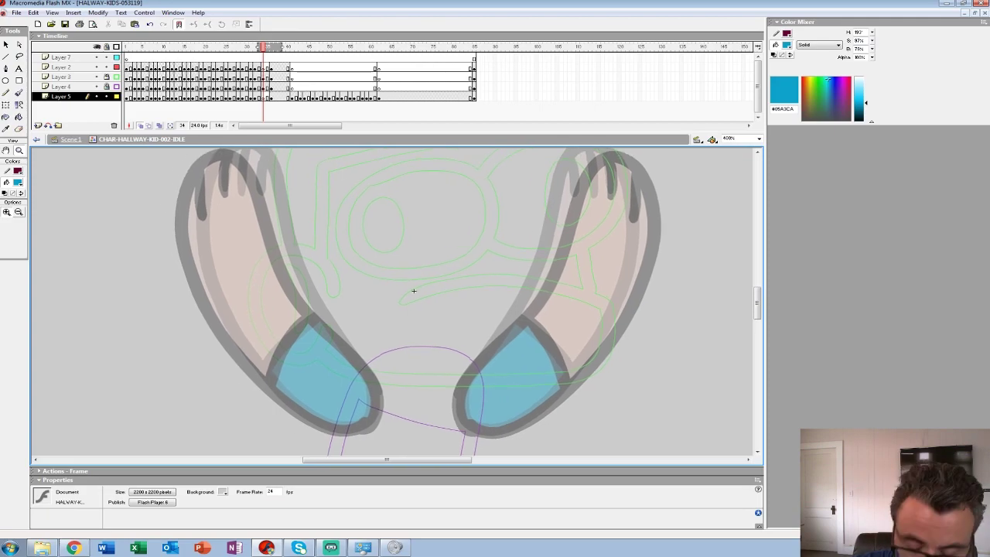
# Brush the ear-side arm in black at frame 34 of Layer 5, between the neighbouring poses, with its sleeve edge and fingers
pyautogui.press('.')
pyautogui.press(',')
pyautogui.press(',')
pyautogui.press('k')
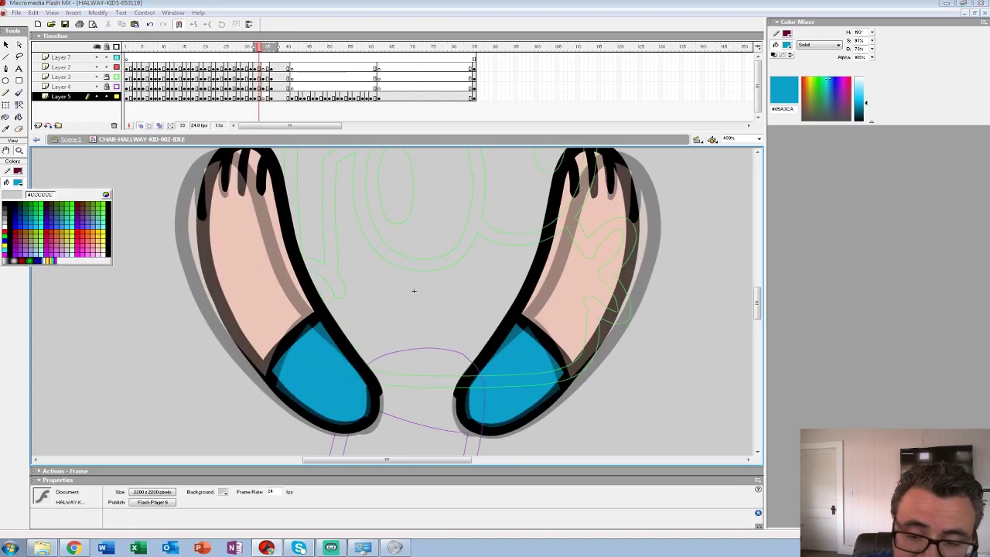
pyautogui.press('.')
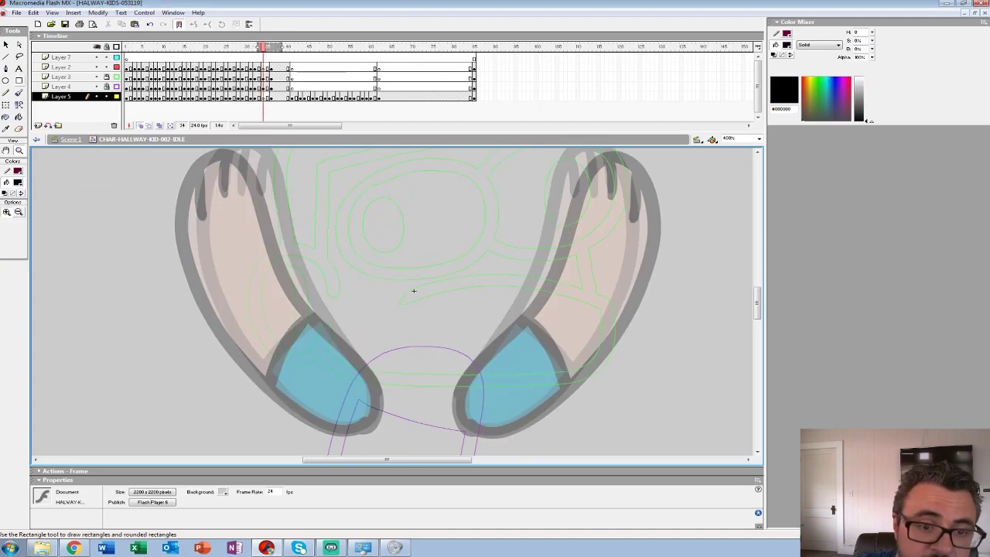
pyautogui.press('r')
pyautogui.moveTo(414, 291); pyautogui.dragTo(424, 303)
pyautogui.press('b')
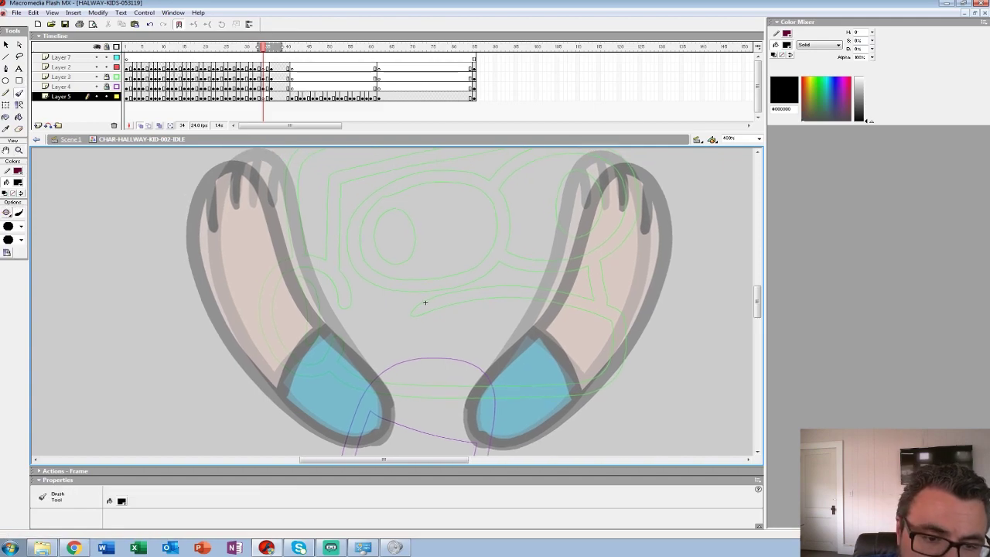
pyautogui.moveTo(207, 198)
pyautogui.mouseDown()
pyautogui.moveTo(233, 162)
pyautogui.moveTo(257, 160)
pyautogui.moveTo(301, 281)
pyautogui.moveTo(390, 418)
pyautogui.mouseUp()
pyautogui.moveTo(210, 186)
pyautogui.mouseDown()
pyautogui.moveTo(214, 300)
pyautogui.moveTo(245, 360)
pyautogui.moveTo(287, 406)
pyautogui.moveTo(345, 443)
pyautogui.moveTo(391, 421)
pyautogui.mouseUp()
pyautogui.moveTo(278, 386); pyautogui.dragTo(322, 332)
pyautogui.moveTo(251, 165)
pyautogui.mouseDown()
pyautogui.moveTo(246, 199)
pyautogui.moveTo(223, 212)
pyautogui.mouseUp()
pyautogui.moveTo(424, 302); pyautogui.dragTo(312, 292)
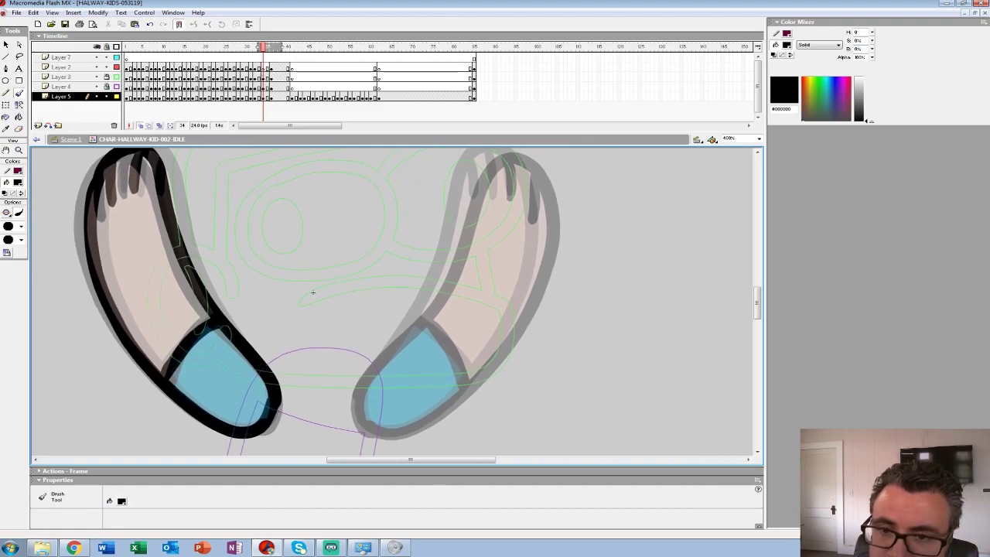
# Move the new arm outline at frame 34 from Layer 5 to the same place on Layer 2
pyautogui.click(263, 97)
pyautogui.hotkey('ctrl', 'x')
pyautogui.click(263, 68)
pyautogui.hotkey('ctrl', 'shift', 'v')
# Brush the opposite arm's black outline and sleeve edge at frame 34 of Layer 5
pyautogui.click(263, 97)
pyautogui.moveTo(313, 292); pyautogui.dragTo(296, 293)
pyautogui.moveTo(468, 159)
pyautogui.mouseDown()
pyautogui.moveTo(433, 262)
pyautogui.moveTo(346, 391)
pyautogui.mouseUp()
pyautogui.moveTo(473, 154)
pyautogui.mouseDown()
pyautogui.moveTo(520, 191)
pyautogui.moveTo(518, 263)
pyautogui.moveTo(500, 324)
pyautogui.moveTo(477, 363)
pyautogui.moveTo(415, 419)
pyautogui.moveTo(357, 431)
pyautogui.moveTo(346, 392)
pyautogui.mouseUp()
pyautogui.moveTo(409, 323); pyautogui.dragTo(449, 385)
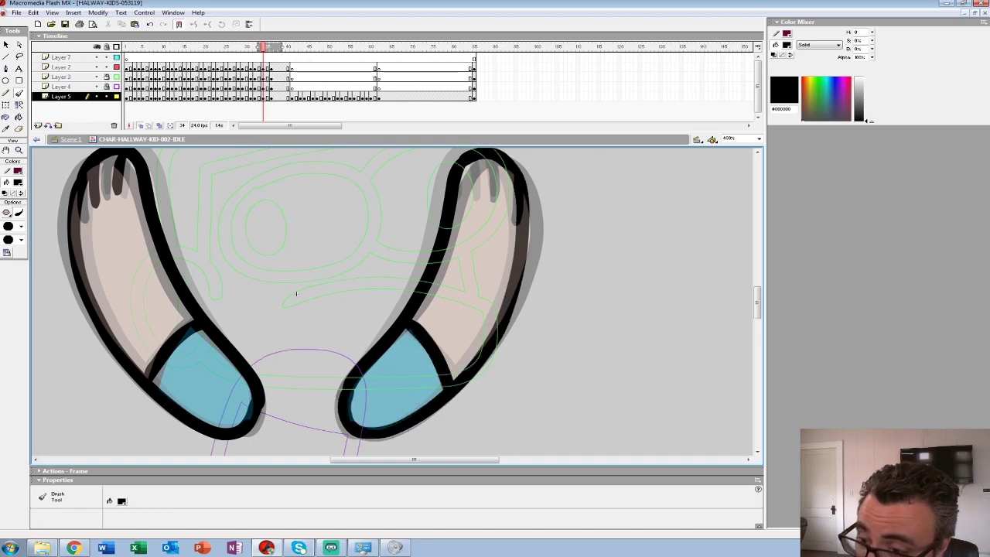
pyautogui.moveTo(295, 290); pyautogui.dragTo(272, 302)
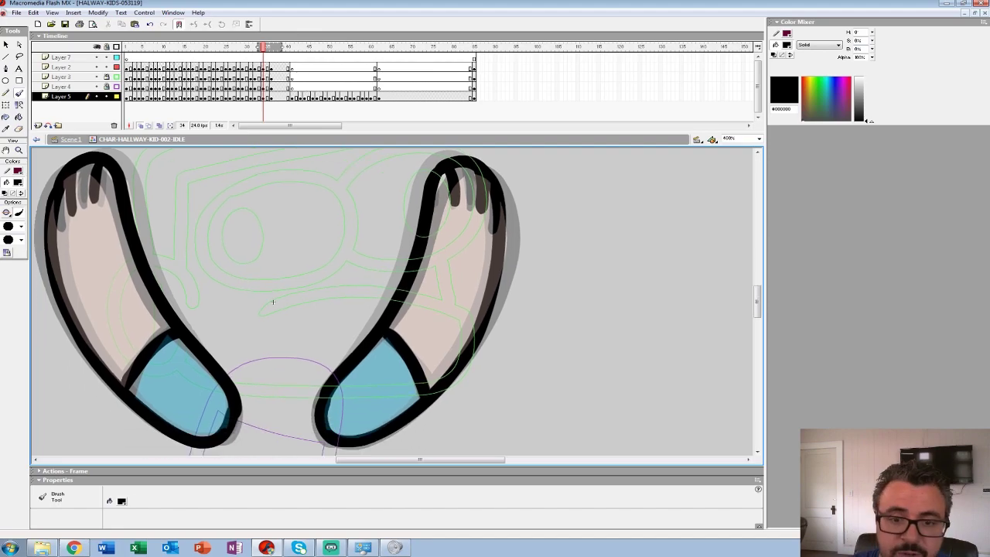
# Turn off onion skinning and fill both new arms with skin colour and their sleeves with blue #05A3CA
pyautogui.hotkey('alt', 'shift', 'o')
pyautogui.press('.')
pyautogui.press('.')
pyautogui.press(',')
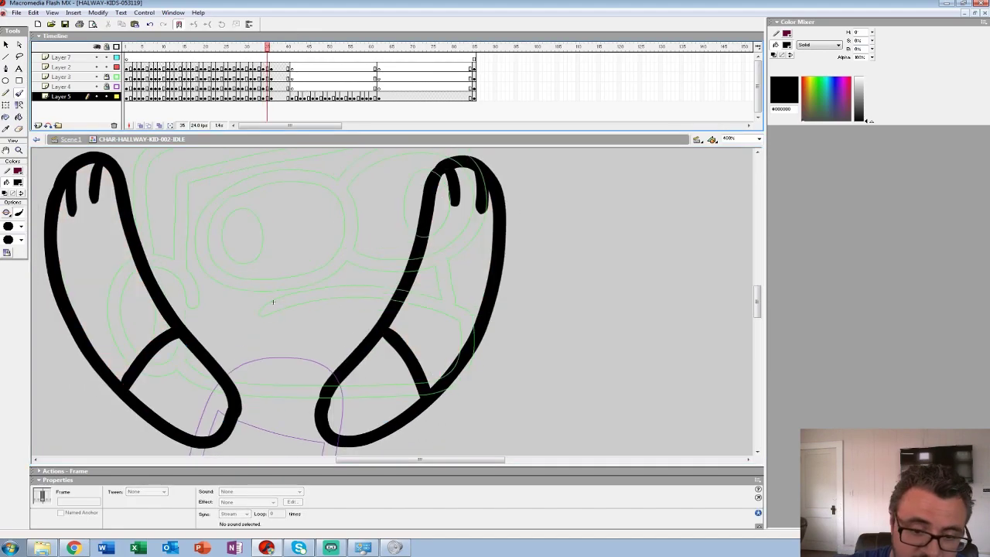
pyautogui.press('.')
pyautogui.click(17, 183)
pyautogui.click(93, 309)
pyautogui.click(19, 116)
pyautogui.press(',')
pyautogui.click(107, 309)
pyautogui.press('.')
pyautogui.click(17, 182)
pyautogui.click(184, 386)
pyautogui.press(',')
pyautogui.click(184, 386)
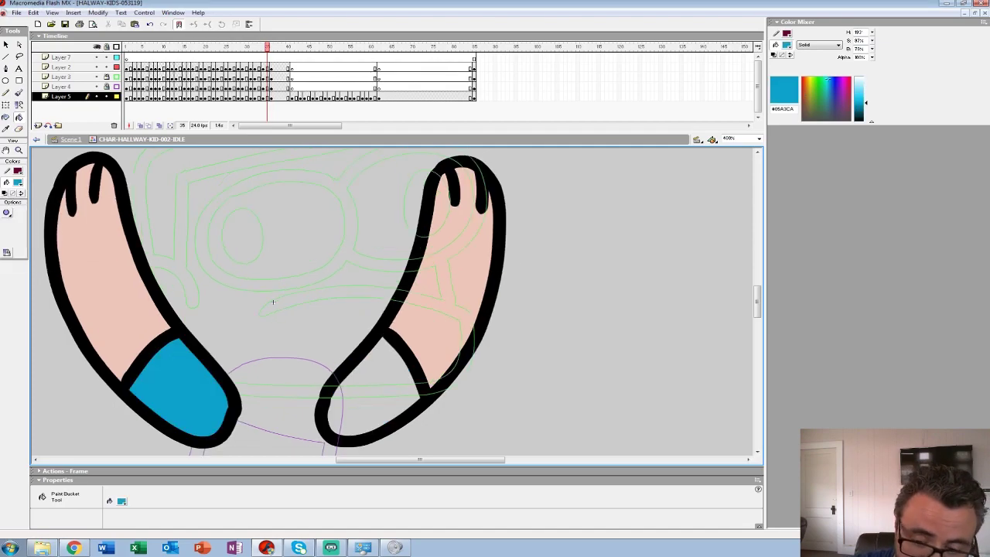
pyautogui.click(371, 387)
# Show Layers 3 and 4 in full colour again and play back the corrected arm swing
pyautogui.press('.')
pyautogui.press(',')
pyautogui.press('z')
pyautogui.keyDown('alt'); pyautogui.click(300, 299); pyautogui.keyUp('alt')
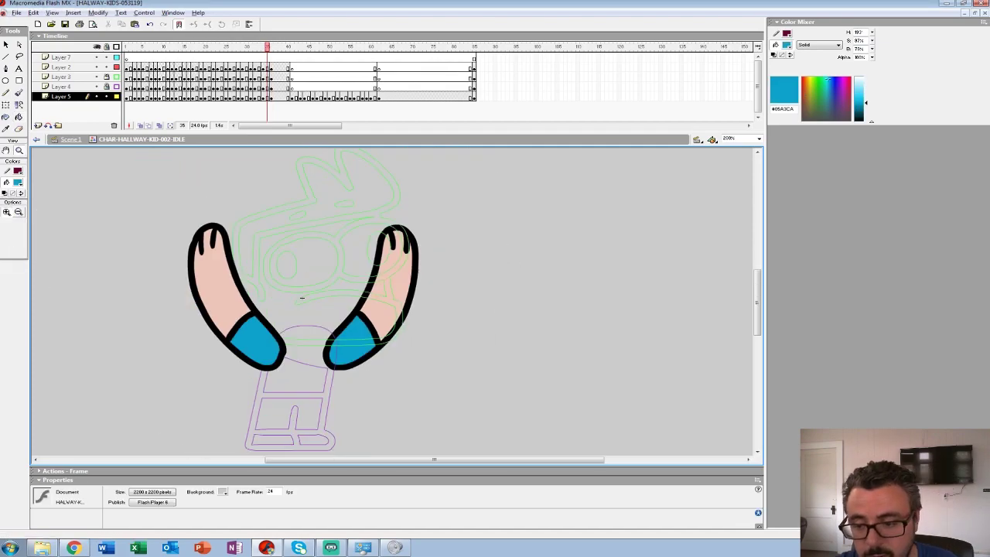
pyautogui.keyDown('alt'); pyautogui.click(328, 298); pyautogui.keyUp('alt')
pyautogui.moveTo(116, 77); pyautogui.dragTo(116, 87)
pyautogui.keyDown('alt'); pyautogui.click(380, 295); pyautogui.keyUp('alt')
pyautogui.moveTo(266, 47); pyautogui.dragTo(134, 48)
pyautogui.press('Return')
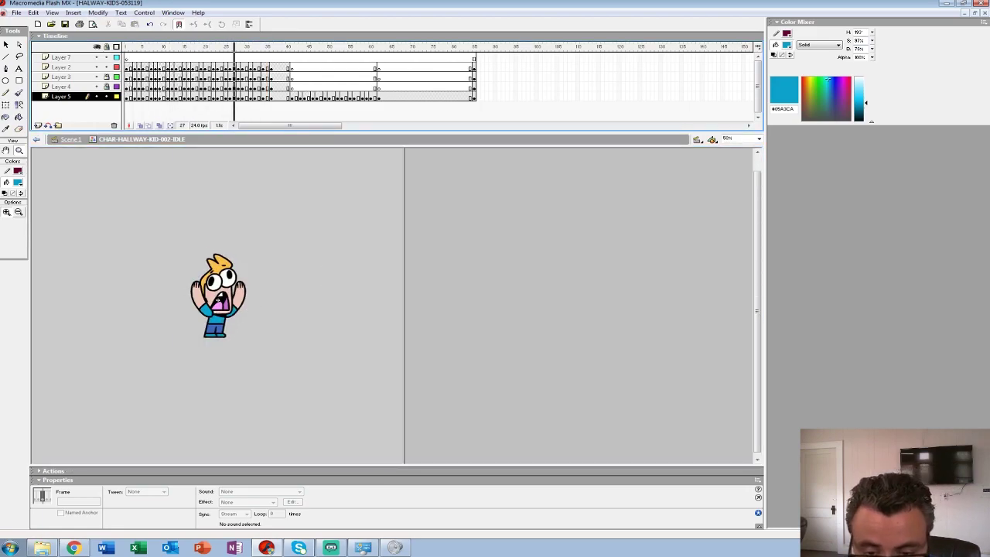
pyautogui.click(195, 68)
pyautogui.press('Return')
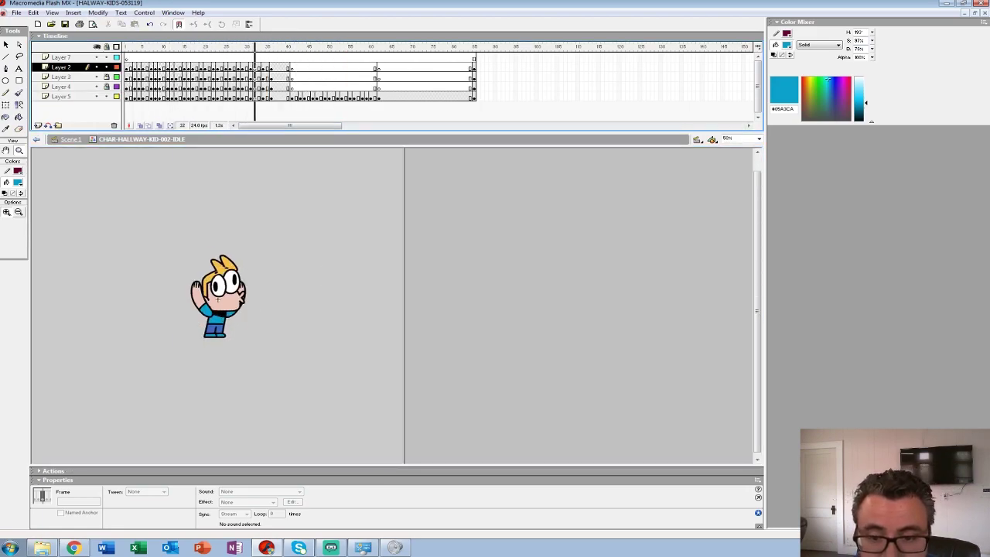
# Insert blank keyframes at frames 38 to 40 on Layers 2 to 5, and play back the cycle
pyautogui.moveTo(280, 68); pyautogui.dragTo(287, 97)
pyautogui.press('F7')
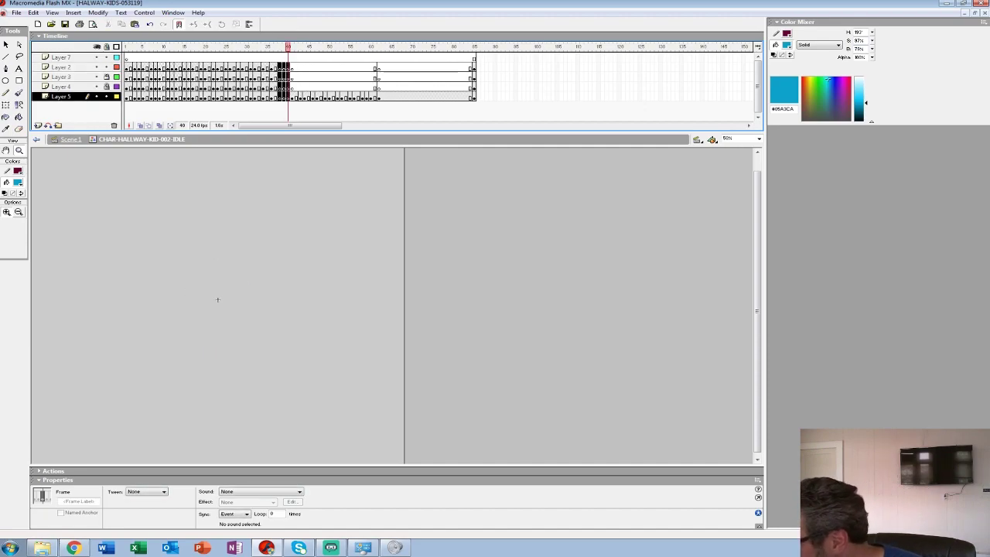
pyautogui.click(196, 77)
pyautogui.press('Return')
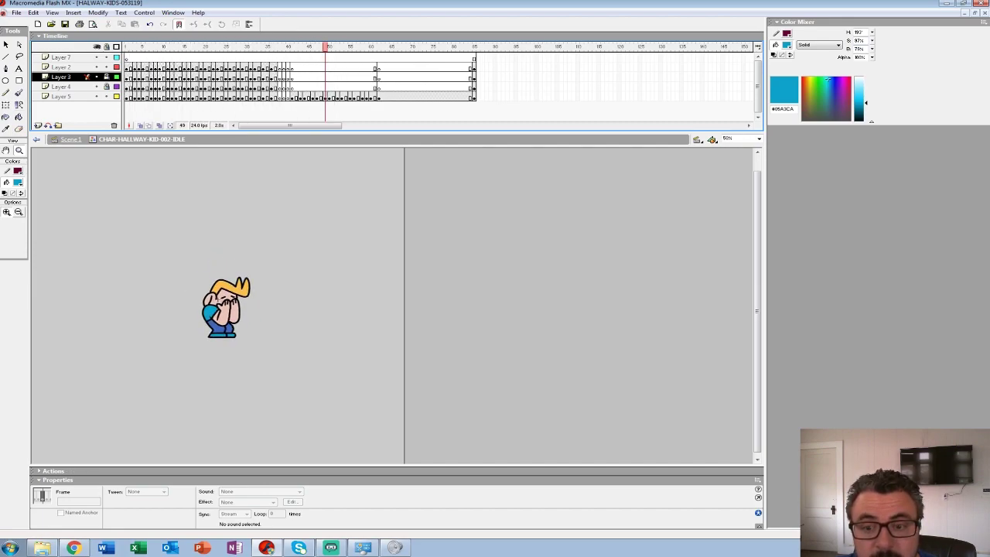
pyautogui.press('Return')
# Onion-skin the frames around blank frame 40 so that the range covers both the standing and the crouched pose
pyautogui.click(284, 96)
pyautogui.click(288, 96)
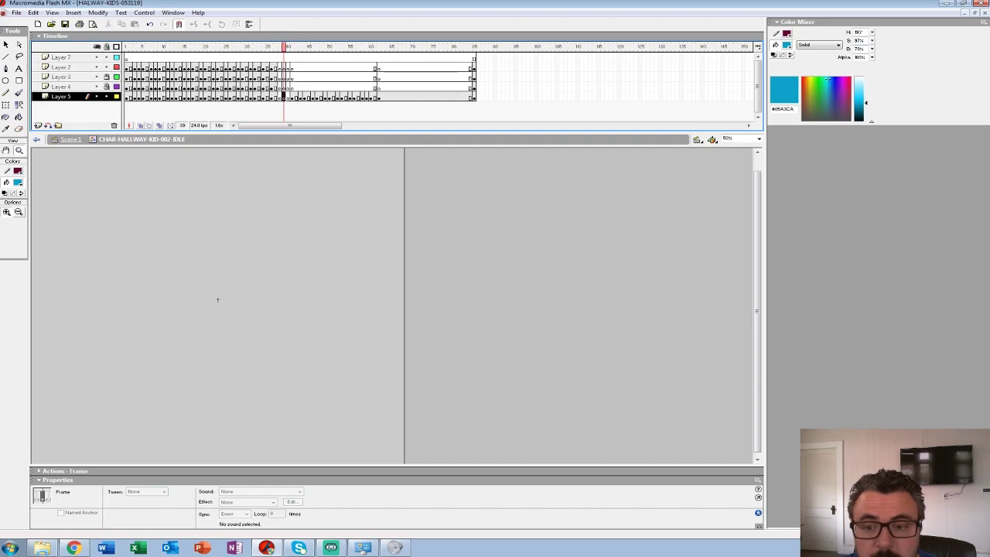
pyautogui.hotkey('alt', 'shift', 'o')
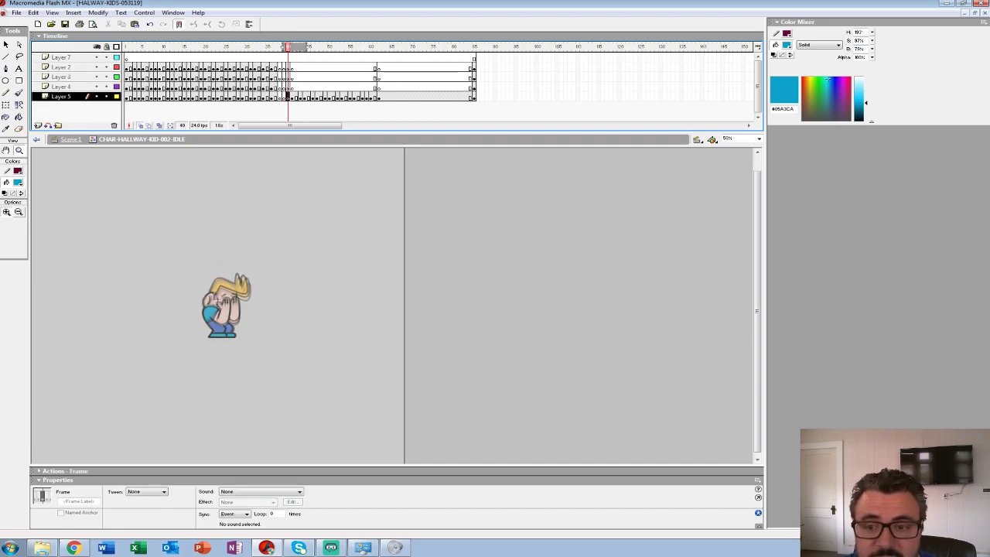
pyautogui.moveTo(304, 47); pyautogui.dragTo(276, 47)
pyautogui.click(226, 329)
pyautogui.click(380, 238)
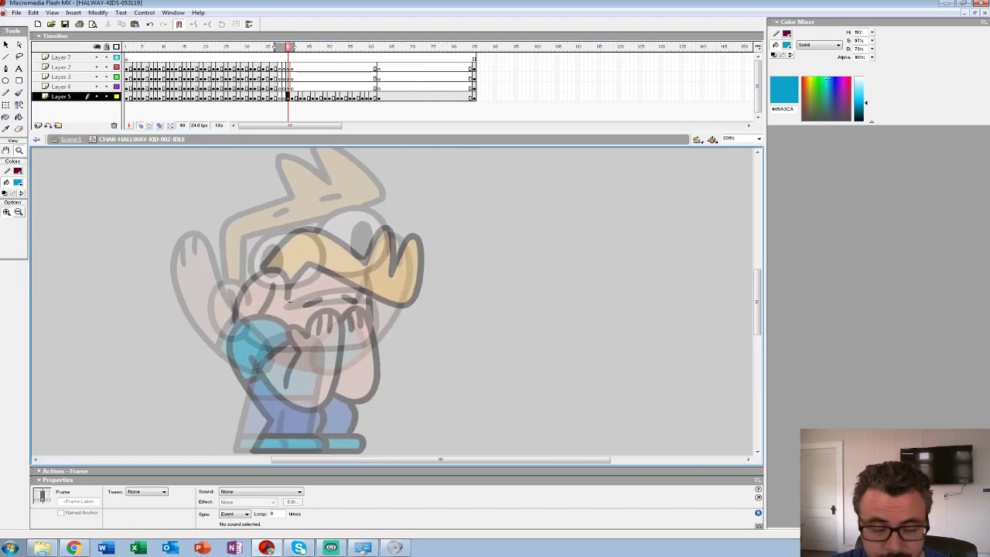
# Set the Brush tool to a small size with red #FF0000 as its colour
pyautogui.press('b')
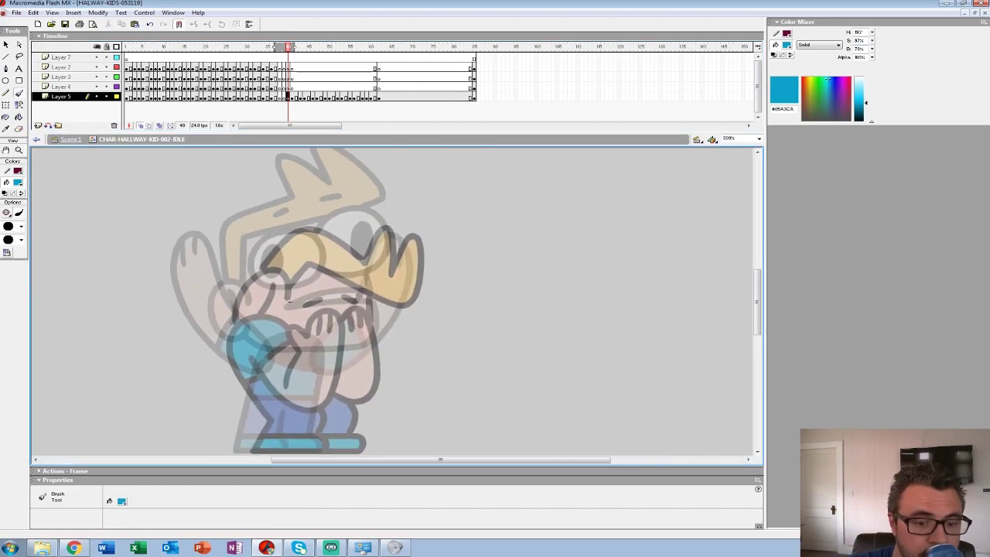
pyautogui.click(20, 227)
pyautogui.click(12, 250)
pyautogui.click(18, 183)
pyautogui.click(8, 236)
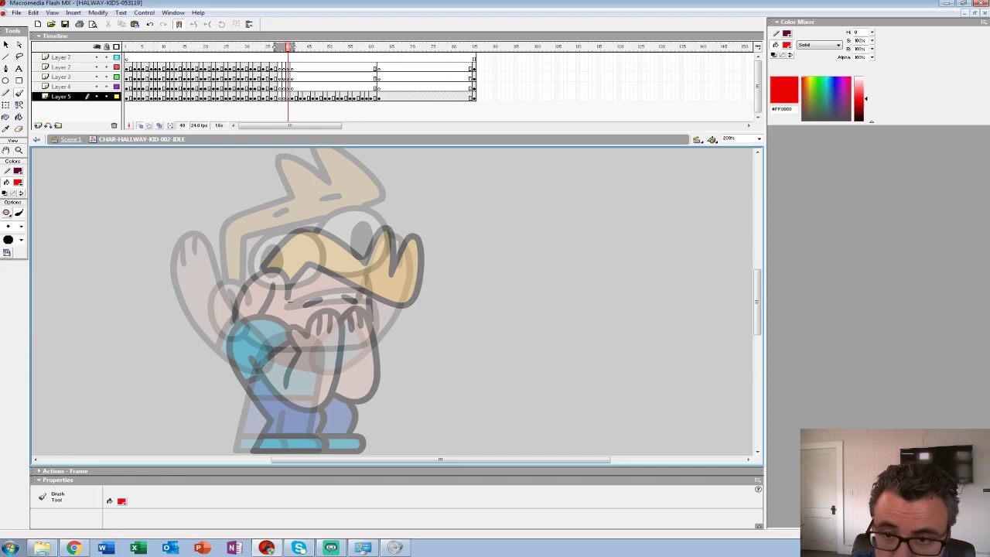
# Sketch the near arm bent up beside the head in red on frame 39 of Layer 7, between the two onion-skinned poses
pyautogui.click(229, 58)
pyautogui.press('Return')
pyautogui.press('Return')
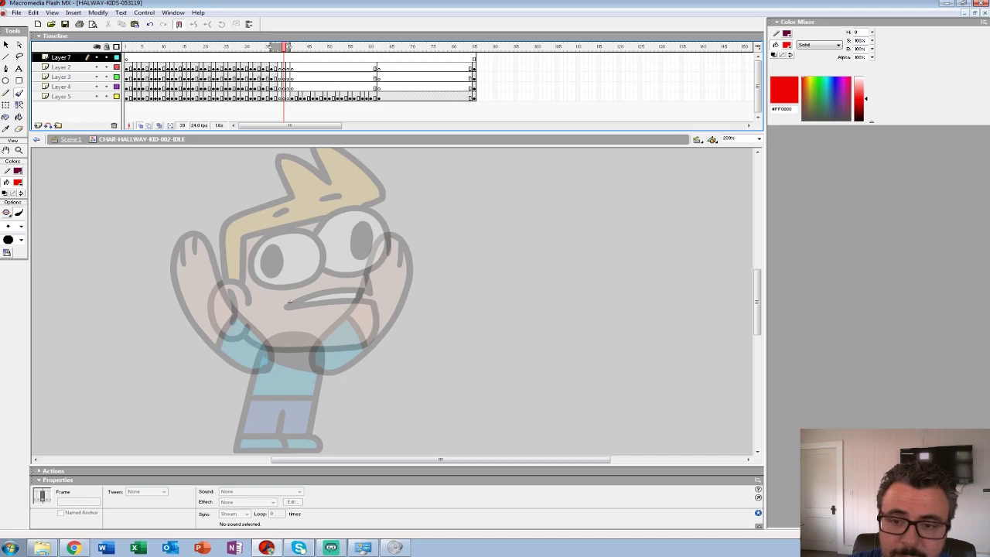
pyautogui.press('.')
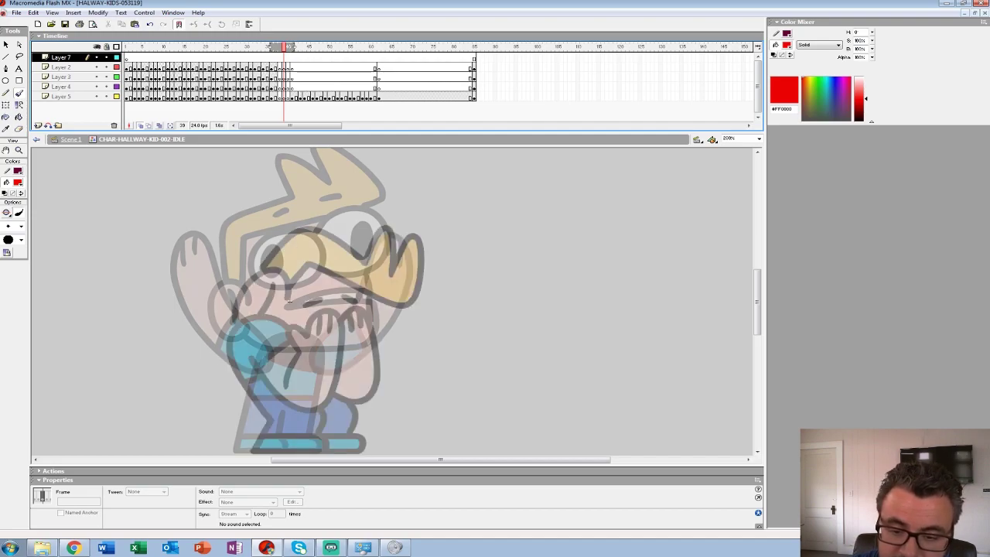
pyautogui.moveTo(240, 377); pyautogui.dragTo(297, 357)
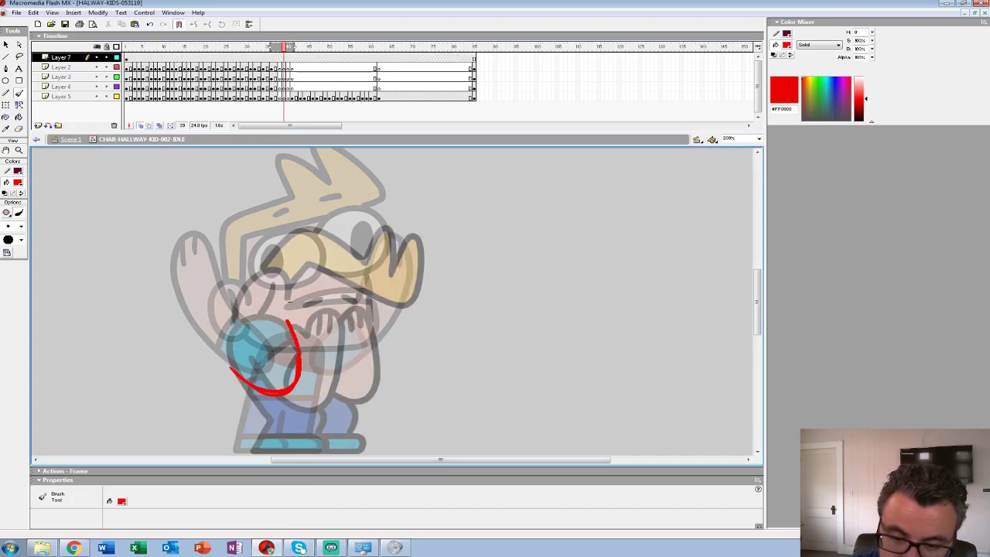
pyautogui.moveTo(237, 276)
pyautogui.mouseDown()
pyautogui.moveTo(233, 318)
pyautogui.moveTo(247, 348)
pyautogui.mouseUp()
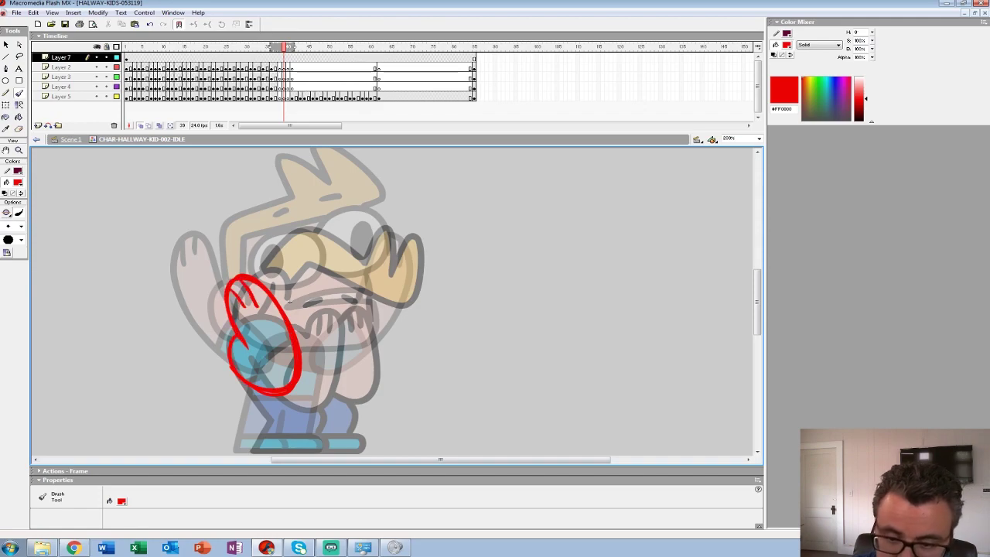
# Sketch both eyes with pupils and the swept hair in red, midway between the standing and crouched heads
pyautogui.moveTo(334, 300); pyautogui.dragTo(275, 303)
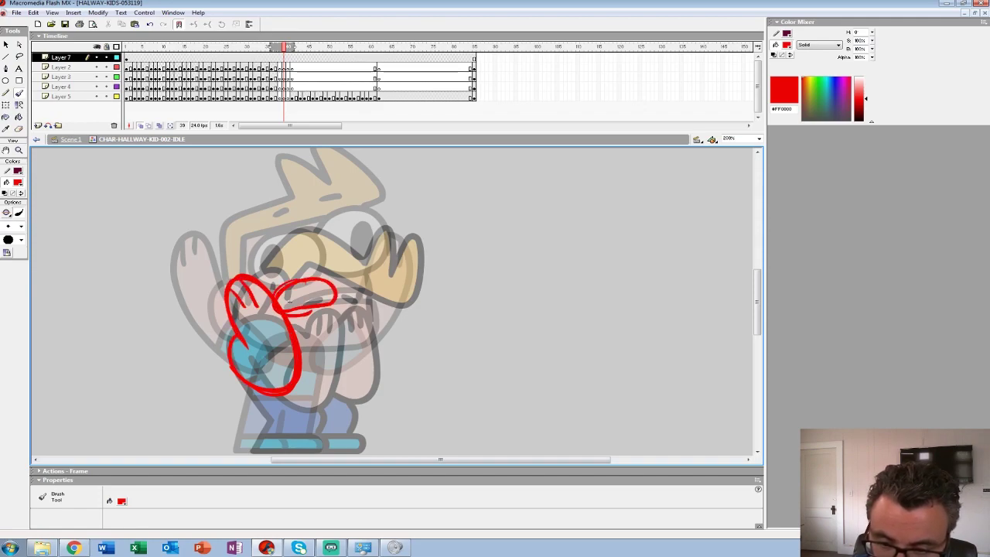
pyautogui.moveTo(359, 266)
pyautogui.mouseDown()
pyautogui.moveTo(369, 303)
pyautogui.moveTo(340, 304)
pyautogui.mouseUp()
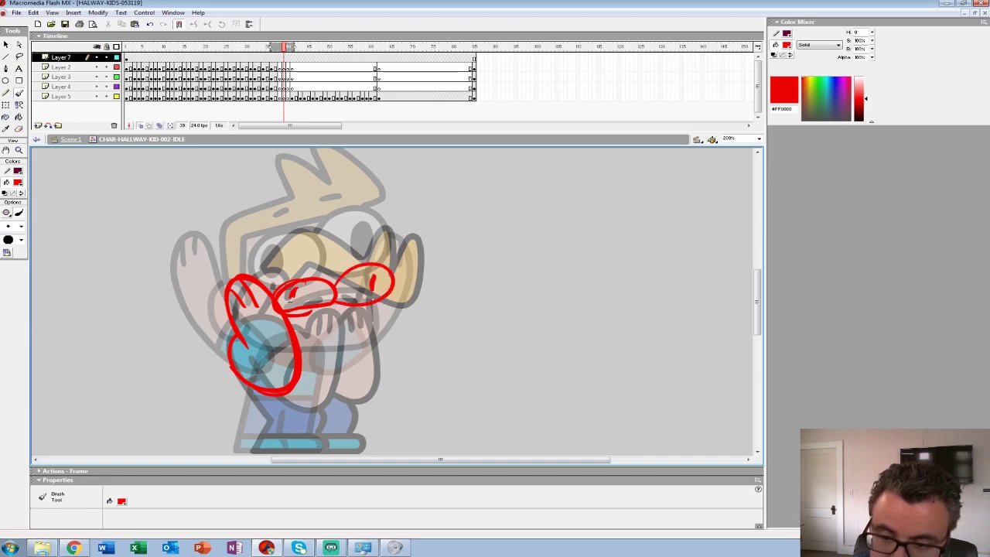
pyautogui.moveTo(258, 263)
pyautogui.mouseDown()
pyautogui.moveTo(354, 246)
pyautogui.moveTo(254, 264)
pyautogui.moveTo(389, 238)
pyautogui.mouseUp()
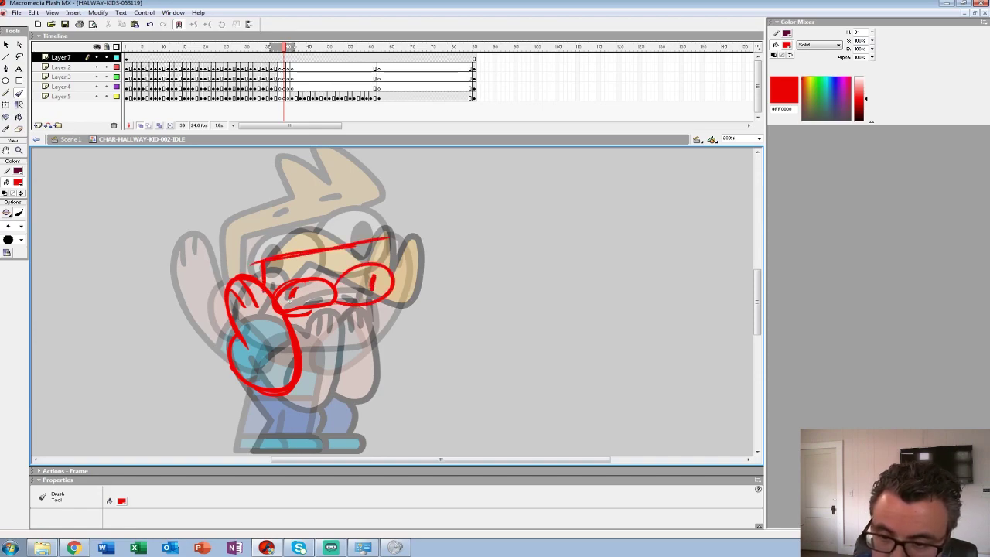
pyautogui.moveTo(402, 204)
pyautogui.mouseDown()
pyautogui.moveTo(370, 205)
pyautogui.moveTo(321, 182)
pyautogui.moveTo(306, 219)
pyautogui.moveTo(235, 274)
pyautogui.moveTo(310, 219)
pyautogui.mouseUp()
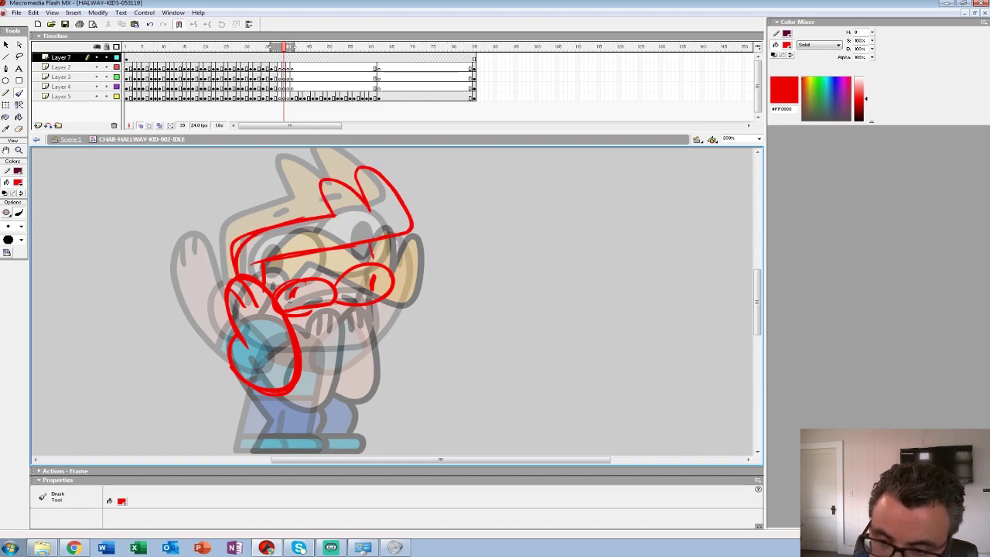
# Rough in the jaw, the mouth and the far arm raised beside the face in red
pyautogui.moveTo(378, 303); pyautogui.dragTo(340, 360)
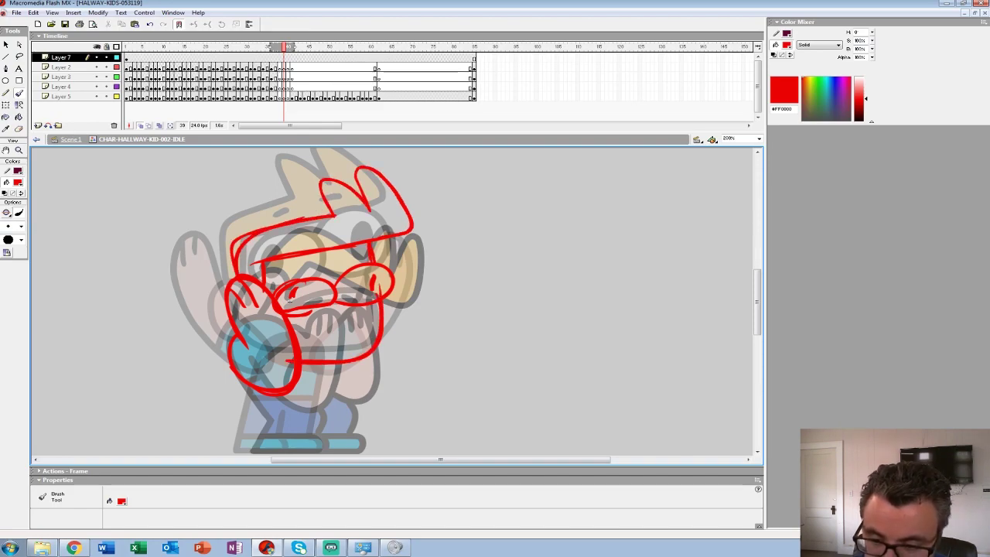
pyautogui.moveTo(369, 301)
pyautogui.mouseDown()
pyautogui.moveTo(413, 289)
pyautogui.moveTo(398, 339)
pyautogui.moveTo(347, 354)
pyautogui.mouseUp()
pyautogui.moveTo(417, 280); pyautogui.dragTo(378, 374)
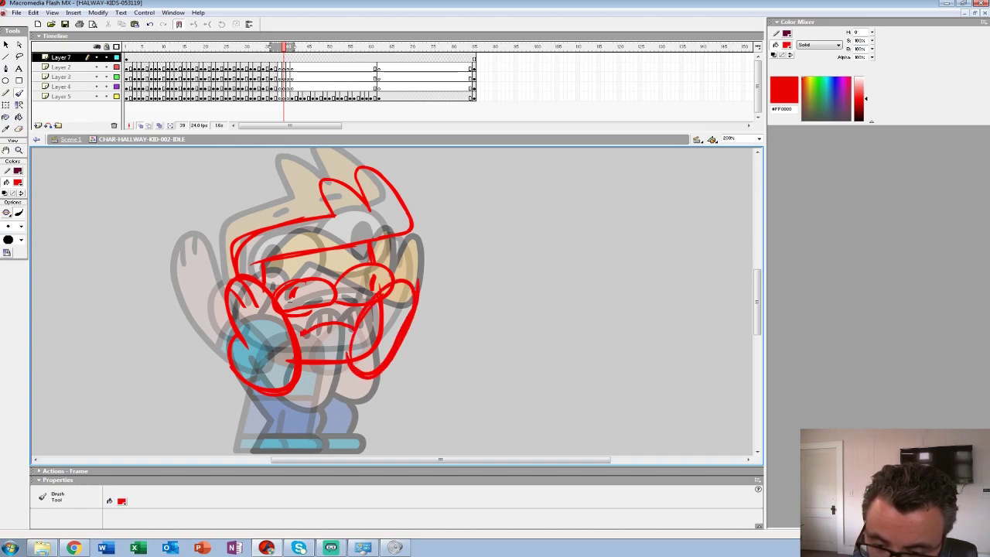
pyautogui.moveTo(416, 290); pyautogui.dragTo(379, 368)
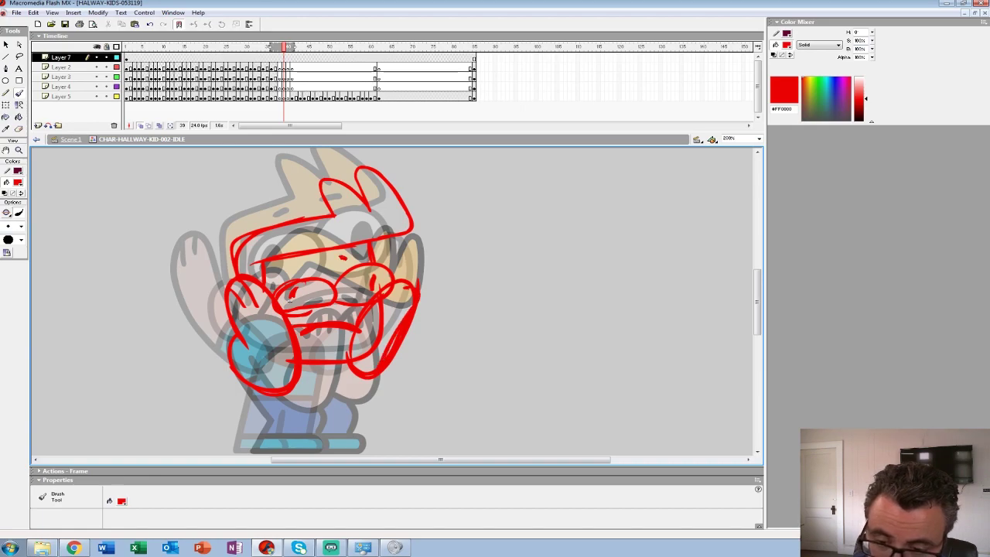
# Complete the red rough with the torso, legs and feet of the half-crouched pose
pyautogui.moveTo(289, 300); pyautogui.dragTo(312, 223)
pyautogui.moveTo(271, 362); pyautogui.dragTo(328, 374)
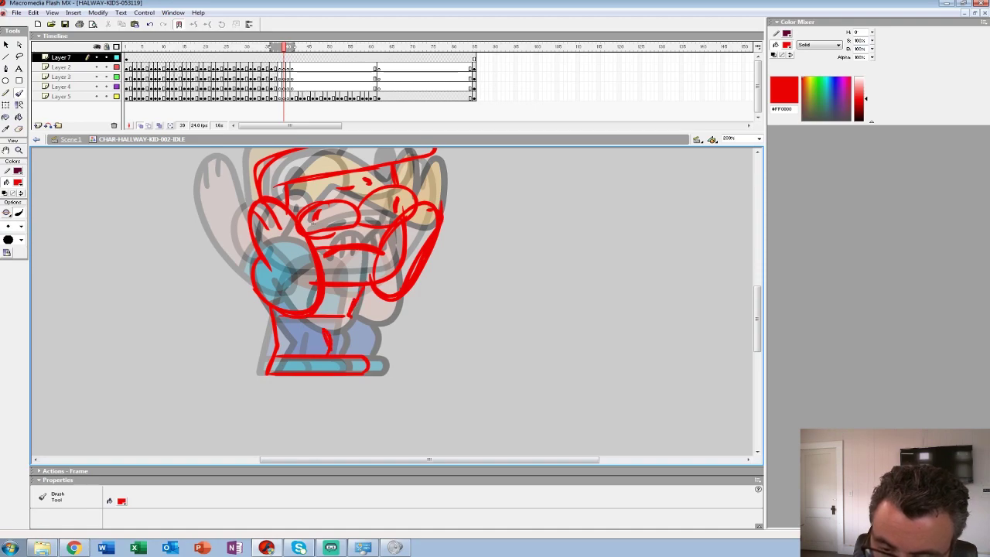
pyautogui.moveTo(313, 221); pyautogui.dragTo(246, 296)
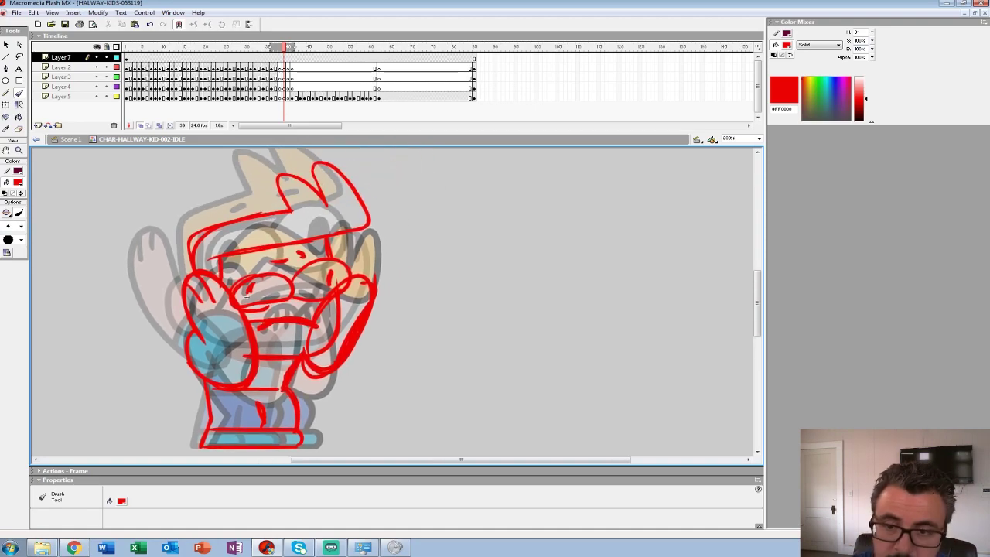
# Move the red rough from Layer 7 to the same position in the blank in-between frame on Layer 5
pyautogui.click(284, 58)
pyautogui.hotkey('ctrl', 'x')
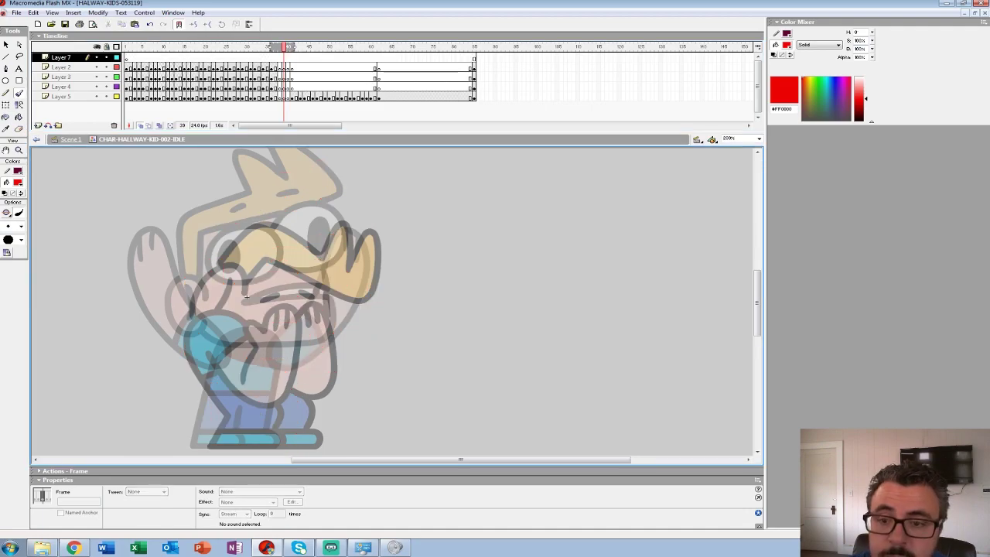
pyautogui.click(287, 96)
pyautogui.hotkey('ctrl', 'shift', 'v')
# Turn off onion skinning and step back and forth through the frames around frame 41 to check the rough in-between
pyautogui.click(251, 77)
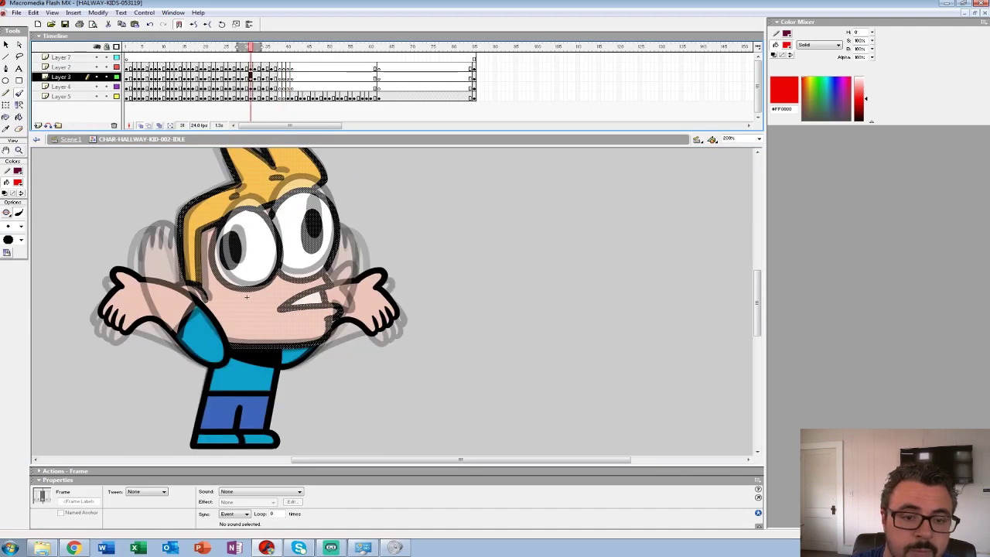
pyautogui.press('z')
pyautogui.keyDown('alt'); pyautogui.click(255, 287); pyautogui.keyUp('alt')
pyautogui.keyDown('alt'); pyautogui.click(255, 286); pyautogui.keyUp('alt')
pyautogui.click(291, 97)
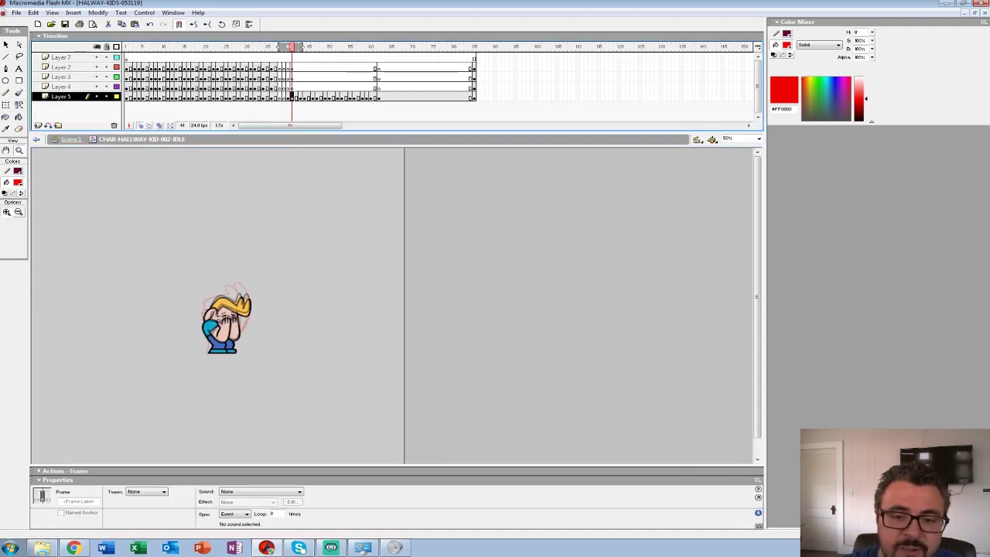
pyautogui.click(140, 125)
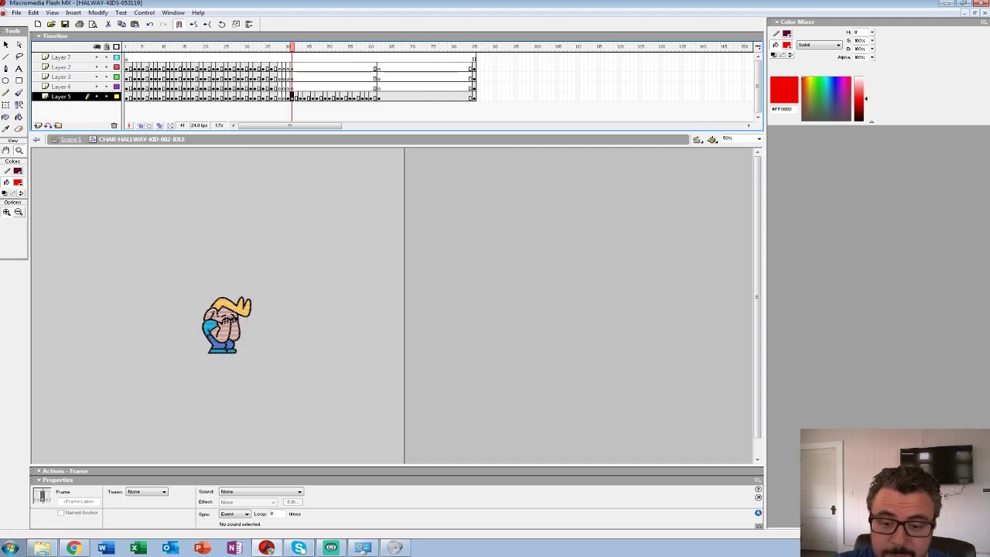
pyautogui.press(',')
pyautogui.press('.')
pyautogui.press('.')
pyautogui.press('.')
pyautogui.press('.')
pyautogui.press(',')
pyautogui.press(',')
pyautogui.press(',')
pyautogui.press(',')
pyautogui.press('.')
pyautogui.press(',')
pyautogui.press('.')
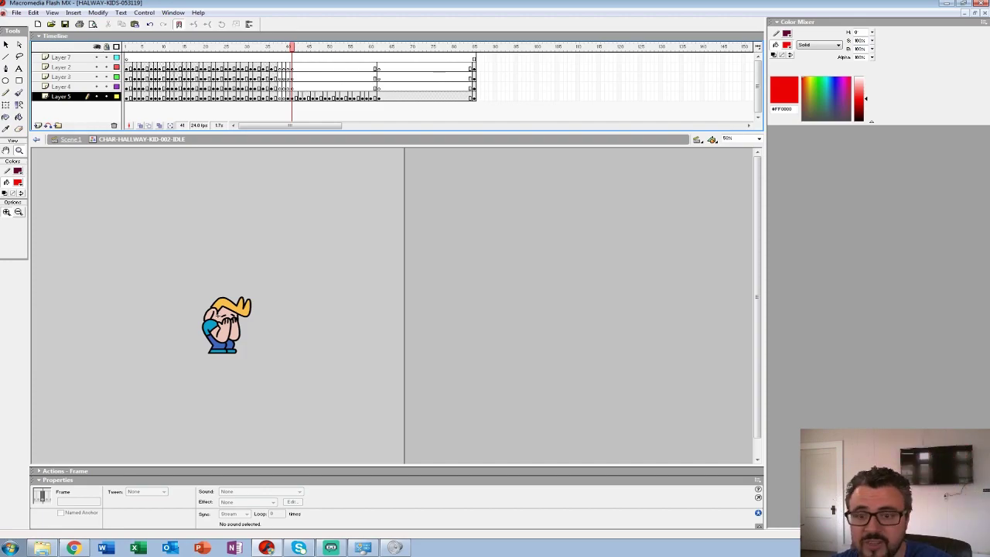
# Play back the idle cycle several times to judge the move into the crouch
pyautogui.hotkey('ctrl', 'alt', 'r')
pyautogui.press('Return')
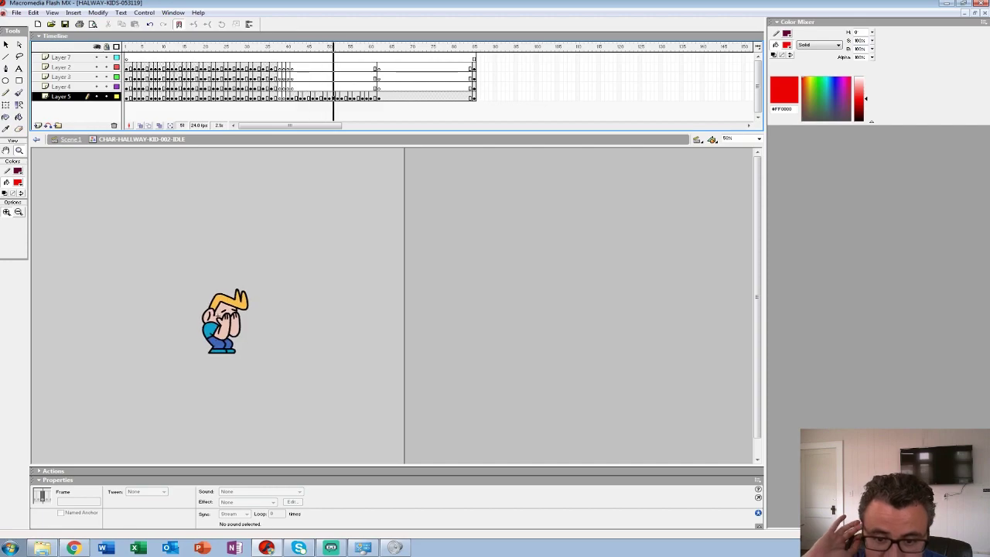
pyautogui.press('Return')
pyautogui.click(255, 77)
pyautogui.press('Return')
pyautogui.click(261, 67)
pyautogui.press('Return')
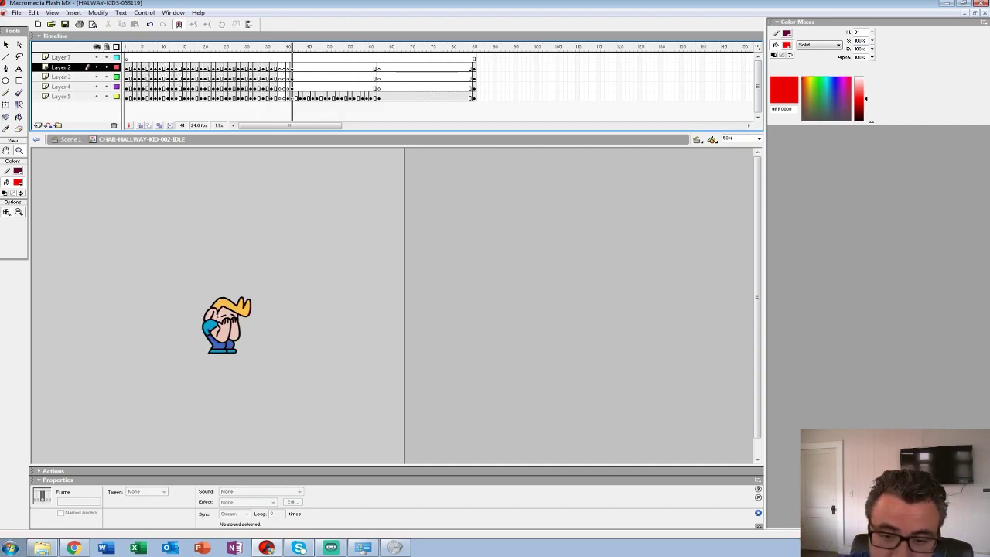
pyautogui.press('Return')
# Clear the red rough from frame 40 of Layer 5 and turn onion skinning back on
pyautogui.click(289, 97)
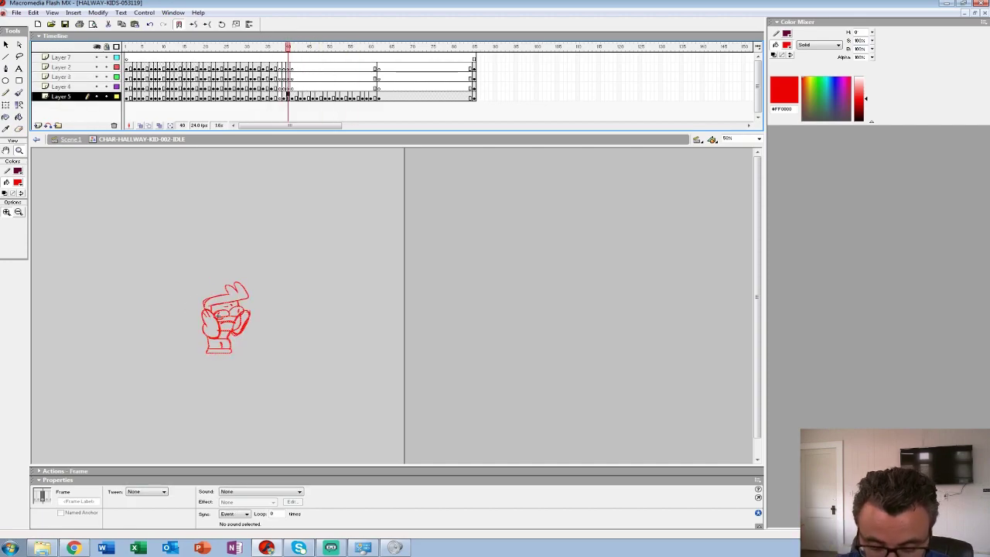
pyautogui.press('Delete')
pyautogui.click(217, 315)
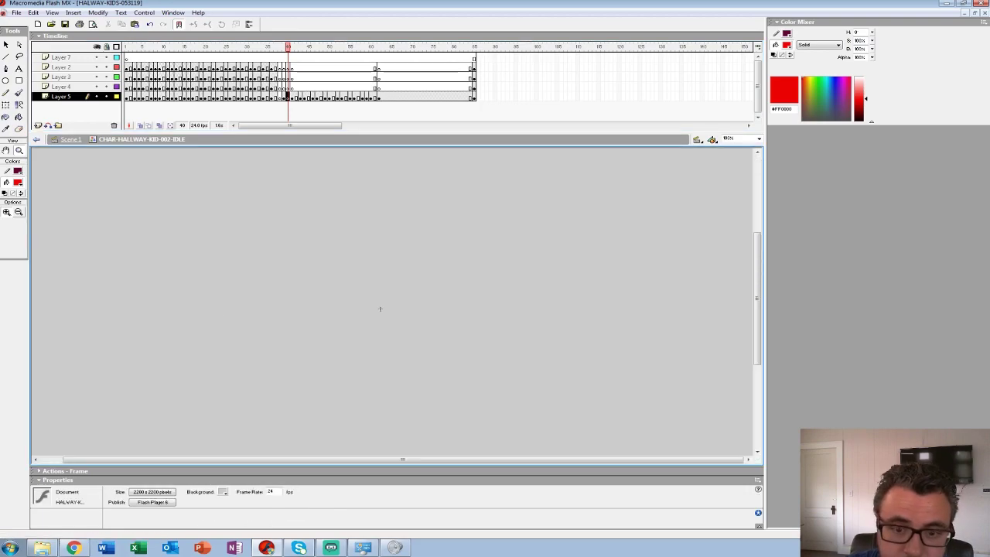
pyautogui.click(140, 125)
# Set the Brush tool to black #000000 with a larger brush size for inking the in-between on frame 40
pyautogui.click(385, 323)
pyautogui.click(423, 306)
pyautogui.moveTo(272, 232); pyautogui.dragTo(308, 216)
pyautogui.click(18, 183)
pyautogui.click(5, 206)
pyautogui.click(19, 93)
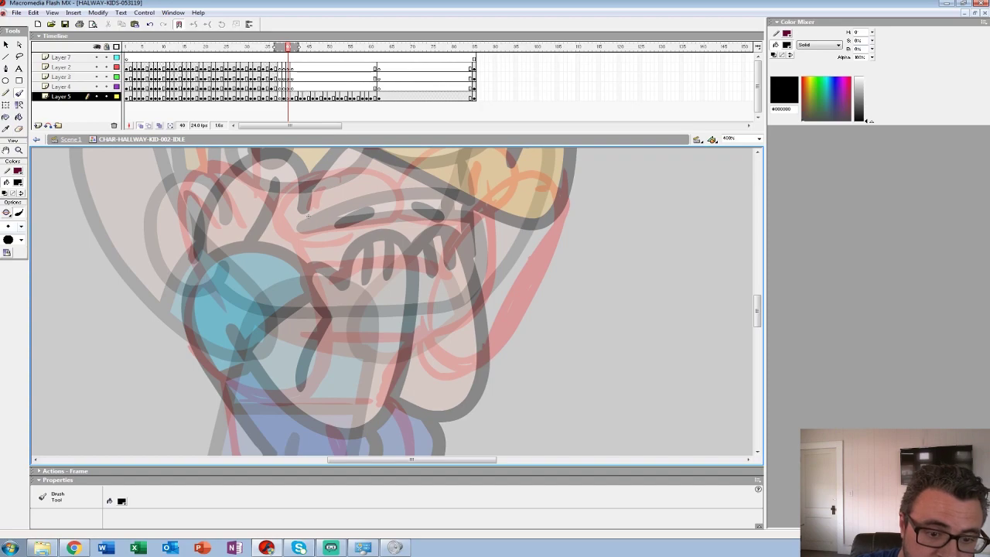
pyautogui.click(21, 226)
pyautogui.click(11, 335)
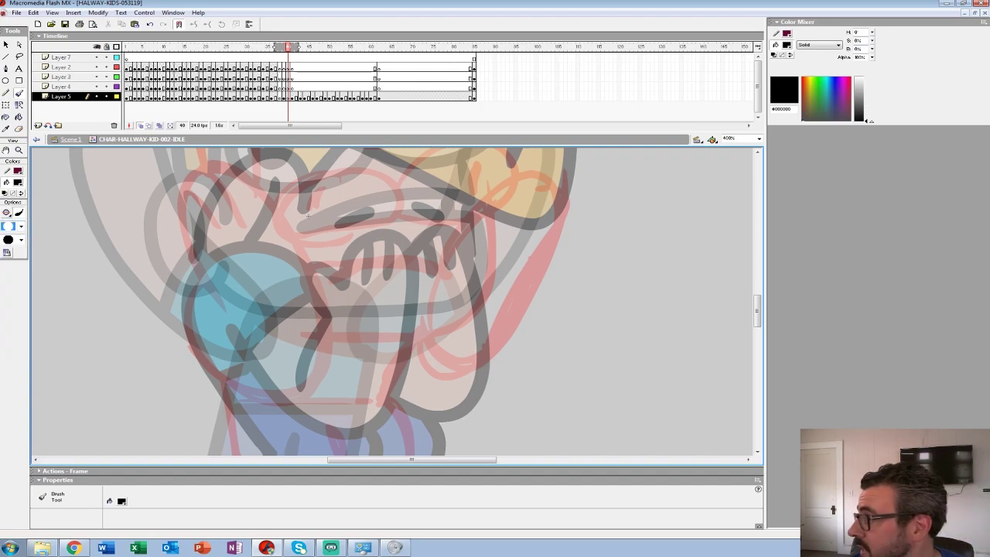
# Ink the near arm, sleeve edge and finger lines in black on frame 40 of Layer 5
pyautogui.moveTo(230, 312)
pyautogui.mouseDown()
pyautogui.moveTo(182, 232)
pyautogui.moveTo(186, 178)
pyautogui.moveTo(224, 164)
pyautogui.moveTo(258, 194)
pyautogui.moveTo(301, 274)
pyautogui.moveTo(324, 358)
pyautogui.moveTo(289, 398)
pyautogui.moveTo(236, 387)
pyautogui.moveTo(187, 337)
pyautogui.moveTo(197, 284)
pyautogui.moveTo(212, 363)
pyautogui.mouseUp()
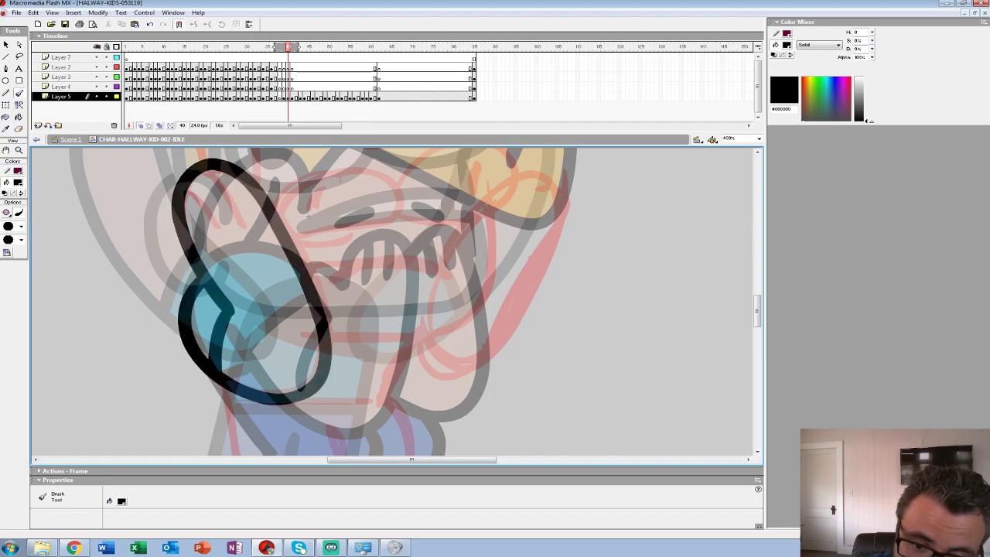
pyautogui.moveTo(187, 190); pyautogui.dragTo(220, 232)
pyautogui.moveTo(205, 174); pyautogui.dragTo(241, 218)
# Examine the character's face on frame 85 of Layer 5
pyautogui.moveTo(365, 281)
pyautogui.mouseDown()
pyautogui.moveTo(286, 306)
pyautogui.moveTo(248, 331)
pyautogui.mouseUp()
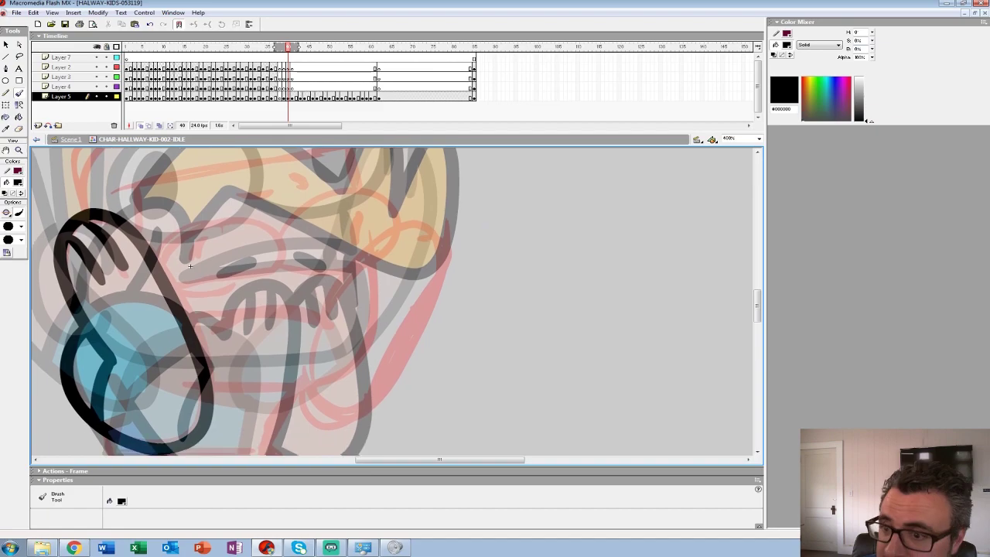
pyautogui.moveTo(191, 267); pyautogui.dragTo(172, 256)
pyautogui.press('End')
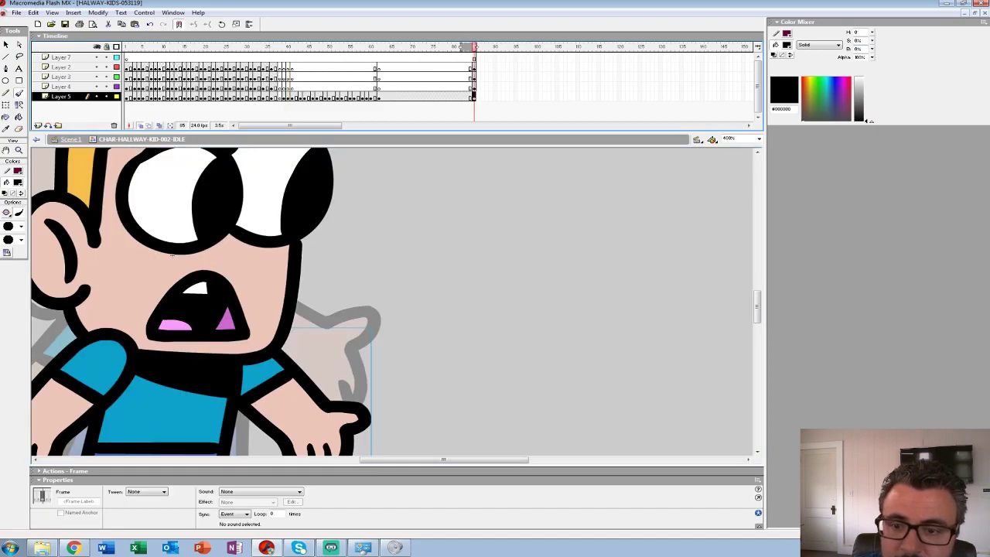
pyautogui.hotkey('ctrl', 'z')
pyautogui.press('End')
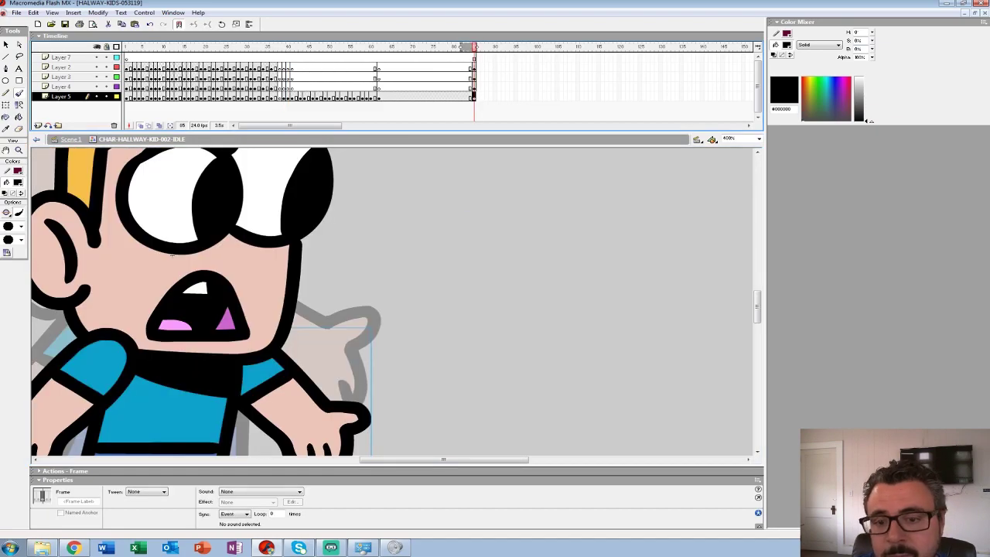
# Ink the eyes, hair, face, mouth, far arm, torso, legs and feet in black on frame 40 of Layer 5
pyautogui.moveTo(172, 255); pyautogui.dragTo(187, 239)
pyautogui.moveTo(325, 261)
pyautogui.mouseDown()
pyautogui.moveTo(294, 355)
pyautogui.moveTo(379, 360)
pyautogui.moveTo(437, 212)
pyautogui.moveTo(333, 263)
pyautogui.mouseUp()
pyautogui.moveTo(407, 207)
pyautogui.mouseDown()
pyautogui.moveTo(389, 251)
pyautogui.moveTo(412, 254)
pyautogui.mouseUp()
pyautogui.moveTo(414, 255)
pyautogui.mouseDown()
pyautogui.moveTo(432, 266)
pyautogui.moveTo(535, 262)
pyautogui.mouseUp()
pyautogui.moveTo(307, 245)
pyautogui.mouseDown()
pyautogui.moveTo(319, 300)
pyautogui.moveTo(405, 286)
pyautogui.moveTo(391, 256)
pyautogui.moveTo(342, 245)
pyautogui.moveTo(280, 273)
pyautogui.moveTo(312, 287)
pyautogui.mouseUp()
pyautogui.moveTo(401, 263)
pyautogui.mouseDown()
pyautogui.moveTo(430, 226)
pyautogui.moveTo(476, 213)
pyautogui.moveTo(508, 230)
pyautogui.moveTo(526, 257)
pyautogui.mouseUp()
pyautogui.moveTo(401, 290); pyautogui.dragTo(469, 293)
pyautogui.moveTo(479, 243); pyautogui.dragTo(479, 264)
pyautogui.moveTo(338, 227); pyautogui.dragTo(424, 204)
pyautogui.moveTo(312, 290); pyautogui.dragTo(363, 402)
pyautogui.moveTo(312, 370)
pyautogui.mouseDown()
pyautogui.moveTo(311, 333)
pyautogui.moveTo(557, 279)
pyautogui.moveTo(606, 255)
pyautogui.mouseUp()
pyautogui.moveTo(363, 402); pyautogui.dragTo(312, 437)
pyautogui.moveTo(556, 290)
pyautogui.mouseDown()
pyautogui.moveTo(555, 258)
pyautogui.moveTo(510, 194)
pyautogui.moveTo(450, 168)
pyautogui.moveTo(473, 254)
pyautogui.moveTo(437, 214)
pyautogui.moveTo(377, 200)
pyautogui.moveTo(398, 268)
pyautogui.moveTo(213, 309)
pyautogui.moveTo(207, 378)
pyautogui.mouseUp()
pyautogui.moveTo(313, 437)
pyautogui.mouseDown()
pyautogui.moveTo(279, 342)
pyautogui.moveTo(288, 174)
pyautogui.mouseUp()
pyautogui.moveTo(403, 292); pyautogui.dragTo(309, 291)
pyautogui.moveTo(421, 224); pyautogui.dragTo(315, 224)
pyautogui.moveTo(288, 175)
pyautogui.mouseDown()
pyautogui.moveTo(344, 248)
pyautogui.moveTo(329, 67)
pyautogui.mouseUp()
pyautogui.moveTo(426, 183)
pyautogui.mouseDown()
pyautogui.moveTo(401, 231)
pyautogui.moveTo(374, 248)
pyautogui.moveTo(308, 248)
pyautogui.moveTo(288, 203)
pyautogui.mouseUp()
pyautogui.moveTo(379, 202)
pyautogui.mouseDown()
pyautogui.moveTo(397, 217)
pyautogui.moveTo(403, 286)
pyautogui.mouseUp()
pyautogui.moveTo(230, 286)
pyautogui.mouseDown()
pyautogui.moveTo(408, 287)
pyautogui.moveTo(417, 304)
pyautogui.moveTo(407, 319)
pyautogui.moveTo(243, 319)
pyautogui.mouseUp()
pyautogui.moveTo(219, 184)
pyautogui.mouseDown()
pyautogui.moveTo(233, 223)
pyautogui.moveTo(212, 318)
pyautogui.mouseUp()
pyautogui.moveTo(336, 279)
pyautogui.mouseDown()
pyautogui.moveTo(331, 233)
pyautogui.moveTo(314, 425)
pyautogui.moveTo(321, 346)
pyautogui.moveTo(305, 404)
pyautogui.moveTo(301, 389)
pyautogui.mouseUp()
pyautogui.moveTo(316, 305); pyautogui.dragTo(362, 316)
# Clear the red rough from frame 39 of Layer 5, leaving the frame blank
pyautogui.press('z')
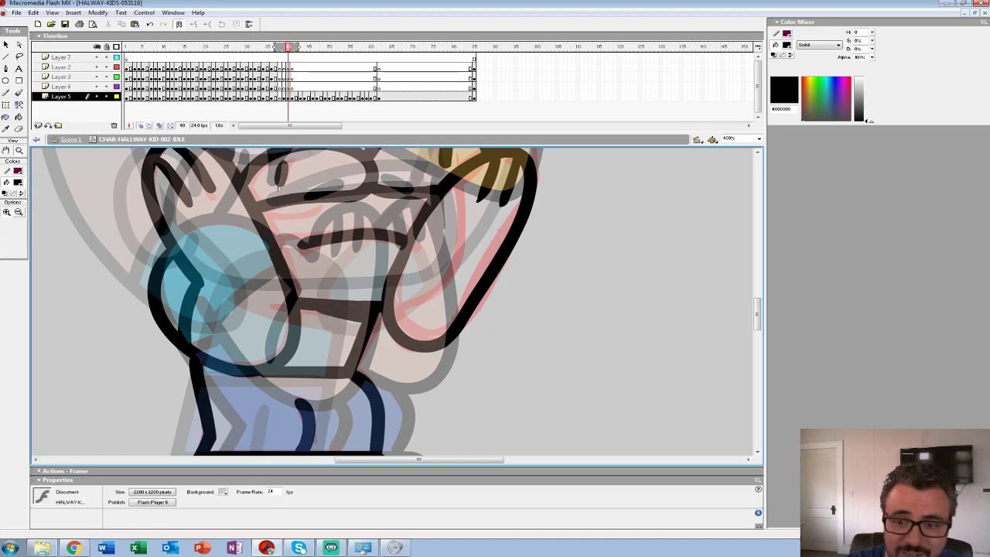
pyautogui.keyDown('alt'); pyautogui.click(426, 249); pyautogui.keyUp('alt')
pyautogui.keyDown('alt'); pyautogui.click(317, 269); pyautogui.keyUp('alt')
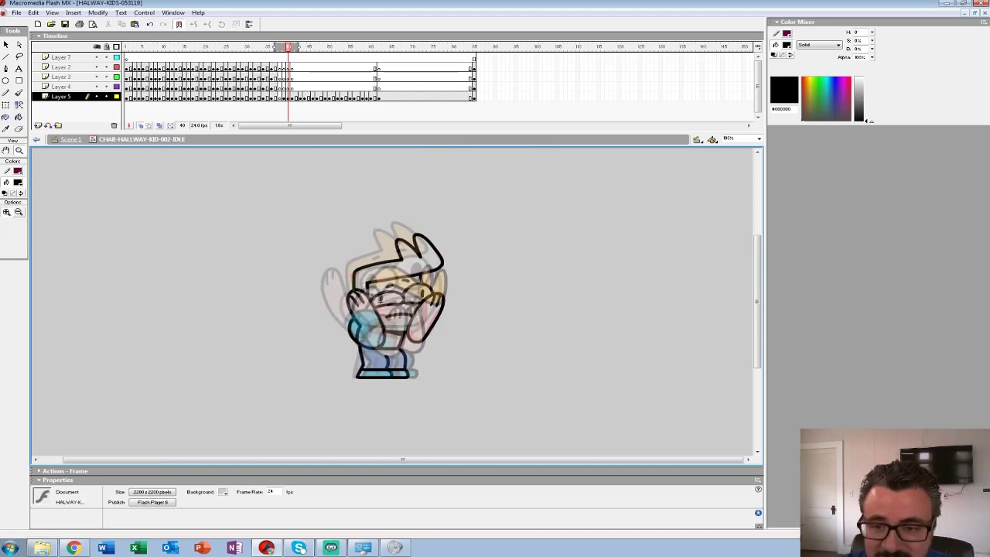
pyautogui.click(288, 97)
pyautogui.moveTo(284, 97); pyautogui.dragTo(288, 97)
pyautogui.click(284, 97)
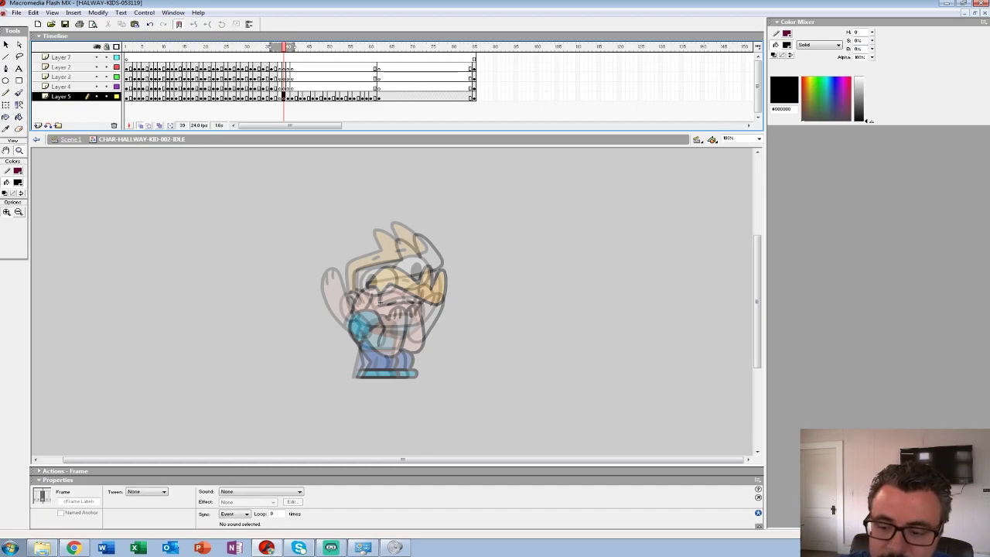
# Rough the near arm with its finger and sleeve lines and the torso's hem and far side in black on frame 39 of Layer 5
pyautogui.press('.')
pyautogui.click(379, 301)
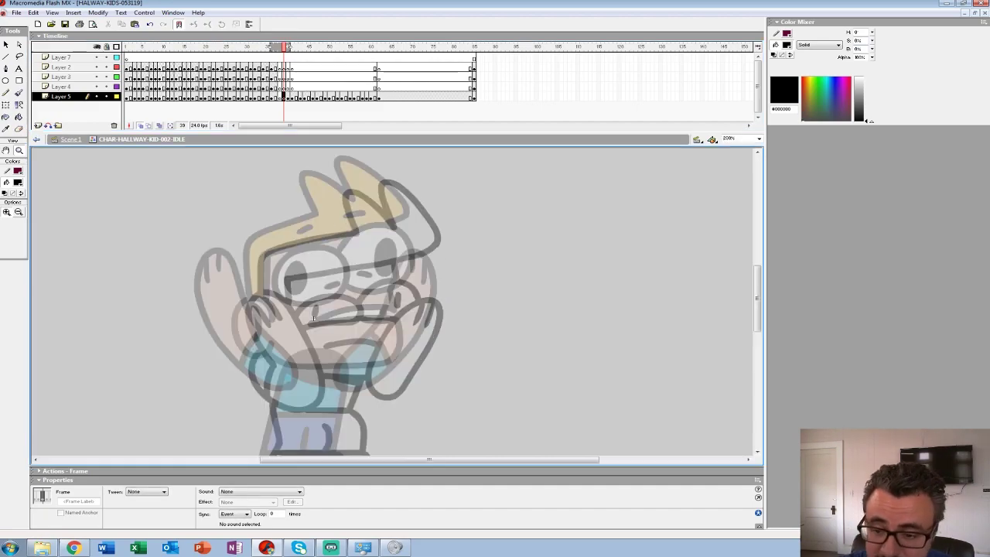
pyautogui.moveTo(282, 272); pyautogui.dragTo(286, 295)
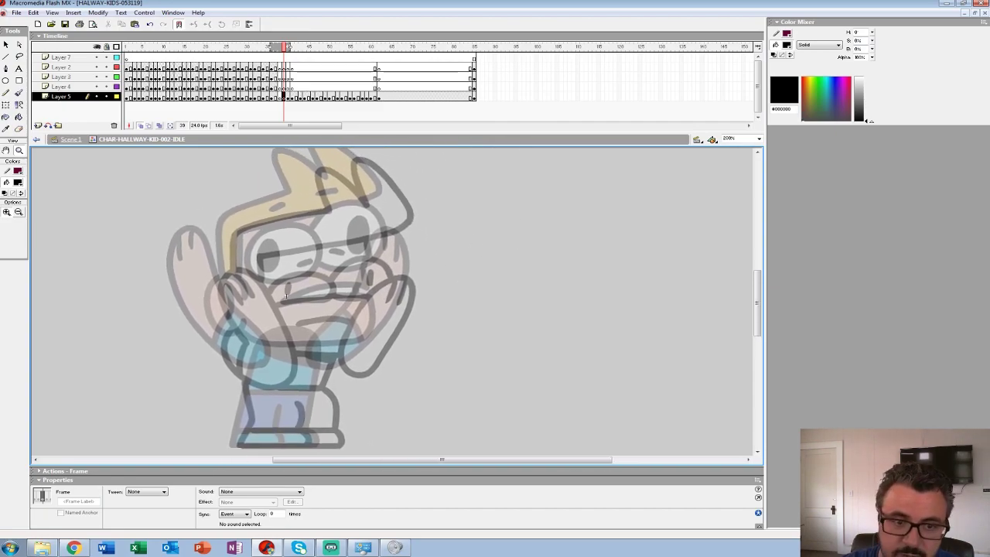
pyautogui.press('b')
pyautogui.click(12, 262)
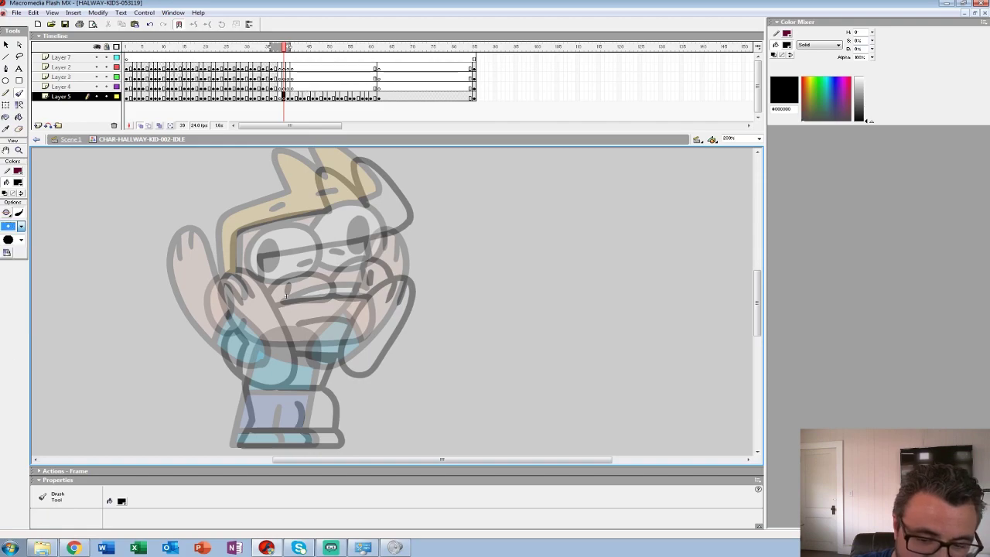
pyautogui.moveTo(283, 357)
pyautogui.mouseDown()
pyautogui.moveTo(215, 248)
pyautogui.moveTo(193, 245)
pyautogui.moveTo(189, 280)
pyautogui.moveTo(207, 331)
pyautogui.moveTo(244, 370)
pyautogui.moveTo(283, 360)
pyautogui.mouseUp()
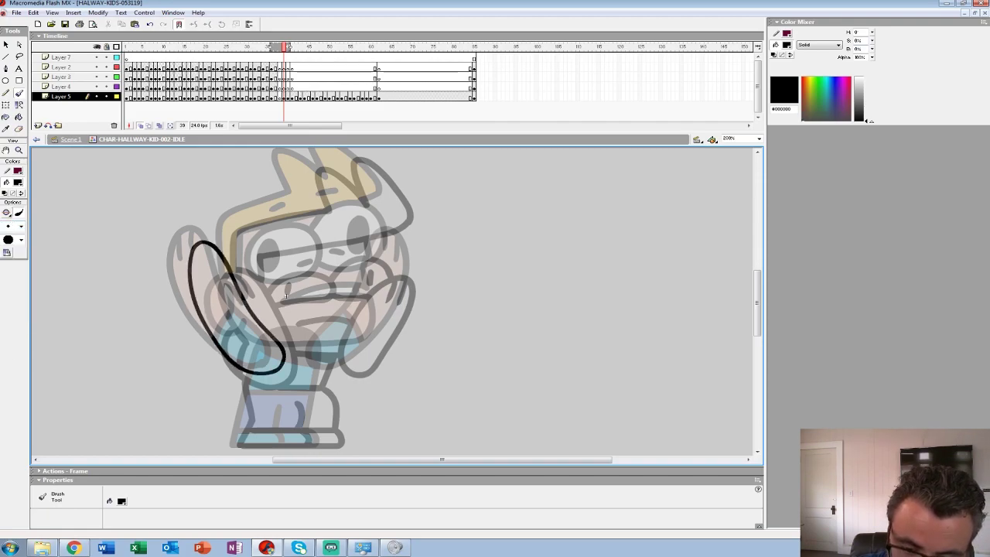
pyautogui.moveTo(206, 245); pyautogui.dragTo(213, 276)
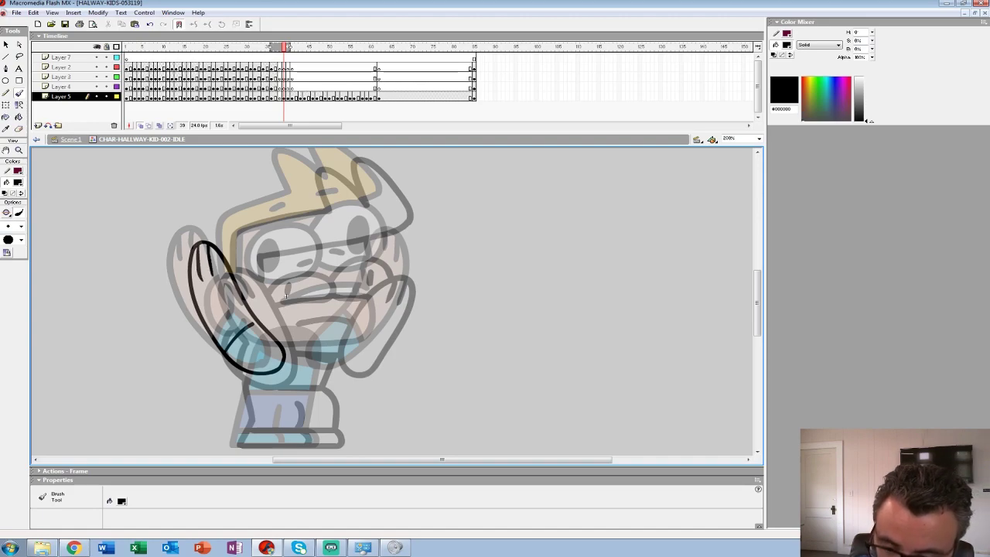
pyautogui.moveTo(317, 389); pyautogui.dragTo(244, 390)
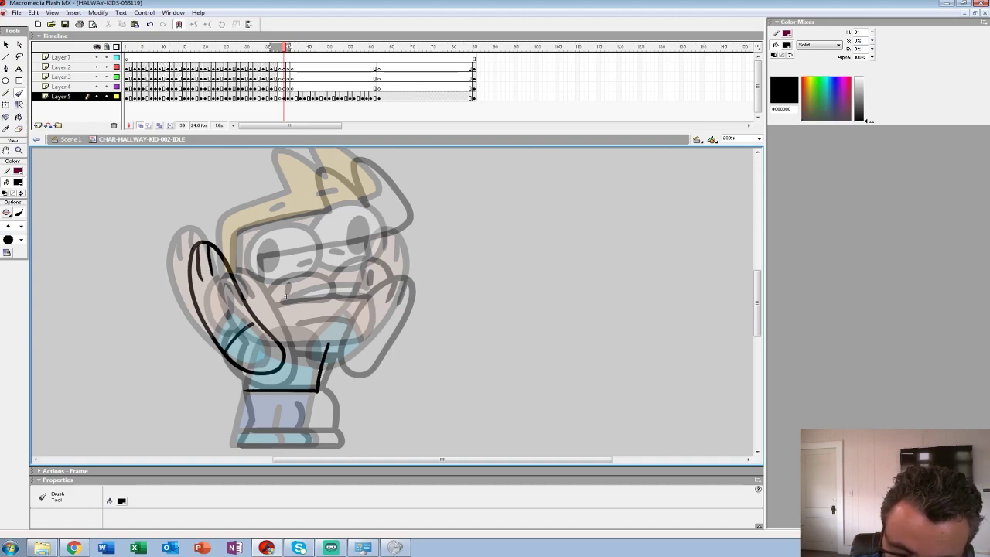
# Rough the two overlapping eyes with their pupils in black on frame 39 of Layer 5
pyautogui.moveTo(285, 295)
pyautogui.mouseDown()
pyautogui.moveTo(290, 303)
pyautogui.moveTo(326, 274)
pyautogui.moveTo(267, 303)
pyautogui.mouseUp()
pyautogui.hotkey('ctrl', 'z')
pyautogui.moveTo(274, 257)
pyautogui.mouseDown()
pyautogui.moveTo(261, 294)
pyautogui.moveTo(297, 246)
pyautogui.moveTo(271, 260)
pyautogui.moveTo(320, 283)
pyautogui.moveTo(272, 255)
pyautogui.moveTo(276, 265)
pyautogui.moveTo(391, 278)
pyautogui.moveTo(320, 255)
pyautogui.mouseUp()
pyautogui.hotkey('ctrl', 'z')
pyautogui.moveTo(289, 303); pyautogui.dragTo(321, 330)
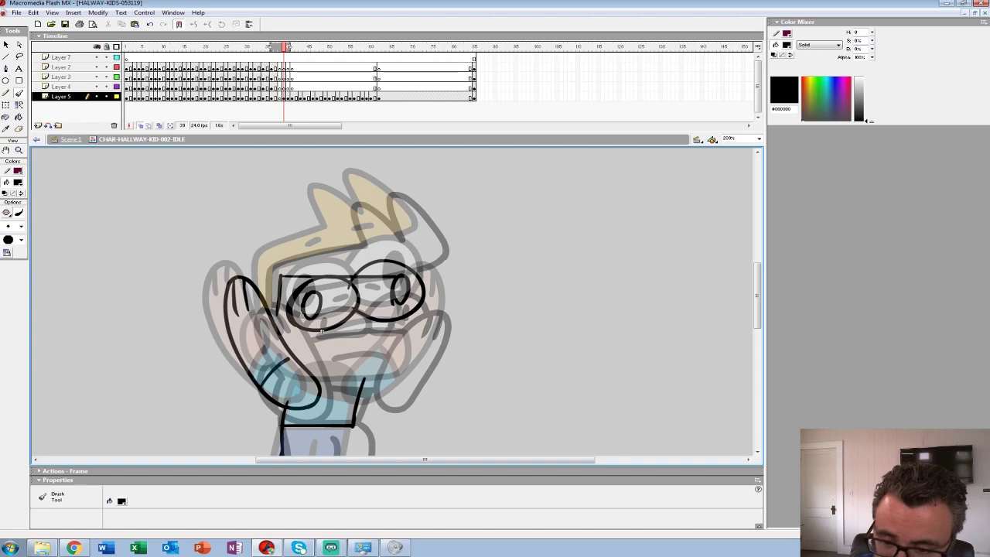
# Rough the hairline, spiky hair, eyebrows, mouth and jaw in black on frame 39 of Layer 5
pyautogui.moveTo(280, 289); pyautogui.dragTo(405, 250)
pyautogui.moveTo(313, 269); pyautogui.dragTo(426, 248)
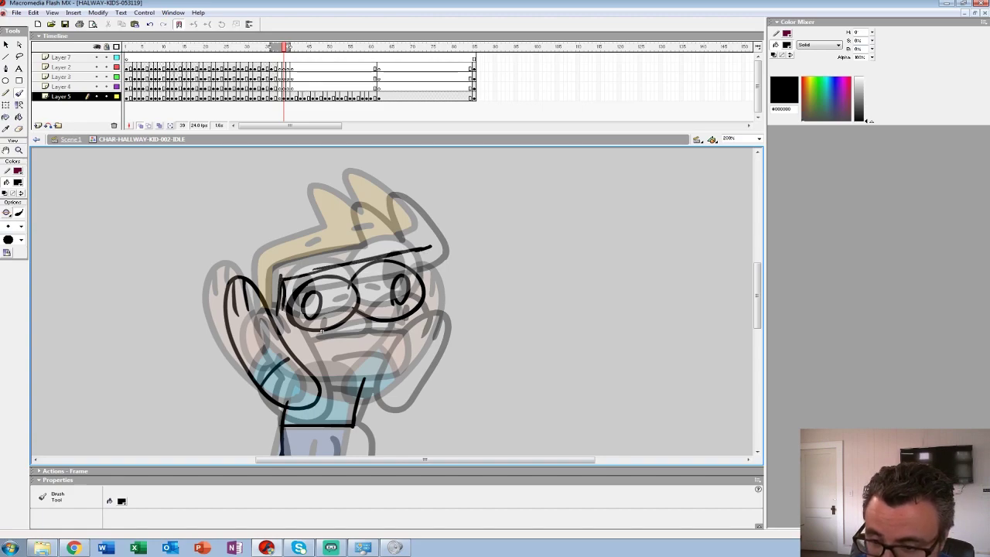
pyautogui.moveTo(365, 193); pyautogui.dragTo(429, 228)
pyautogui.moveTo(341, 199)
pyautogui.mouseDown()
pyautogui.moveTo(267, 260)
pyautogui.moveTo(263, 313)
pyautogui.mouseUp()
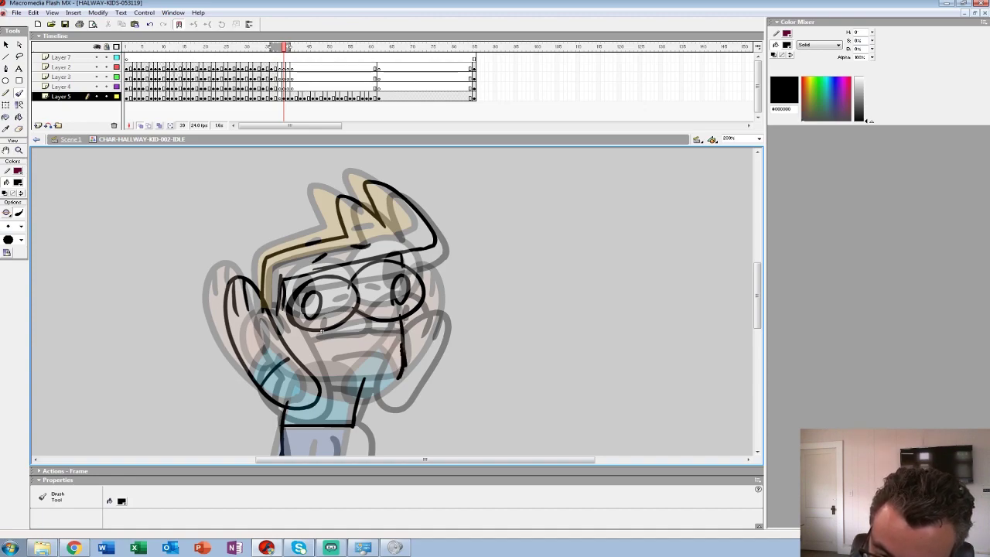
pyautogui.hotkey('ctrl', 'z')
pyautogui.moveTo(403, 335)
pyautogui.mouseDown()
pyautogui.moveTo(331, 346)
pyautogui.moveTo(324, 237)
pyautogui.moveTo(314, 264)
pyautogui.mouseUp()
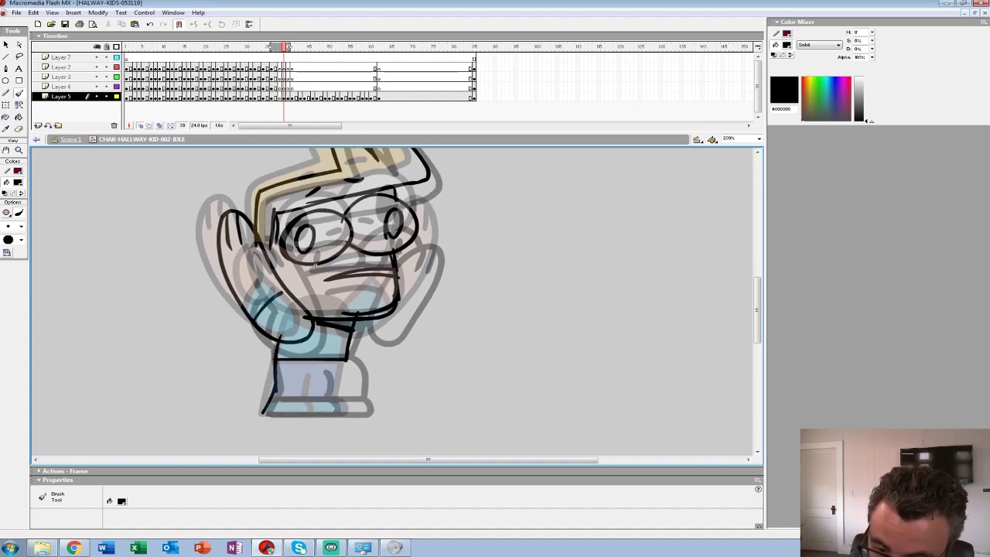
# Rough the raised far arm, the legs and the feet in black on frame 39 of Layer 5
pyautogui.moveTo(363, 334); pyautogui.dragTo(431, 262)
pyautogui.moveTo(363, 341); pyautogui.dragTo(437, 252)
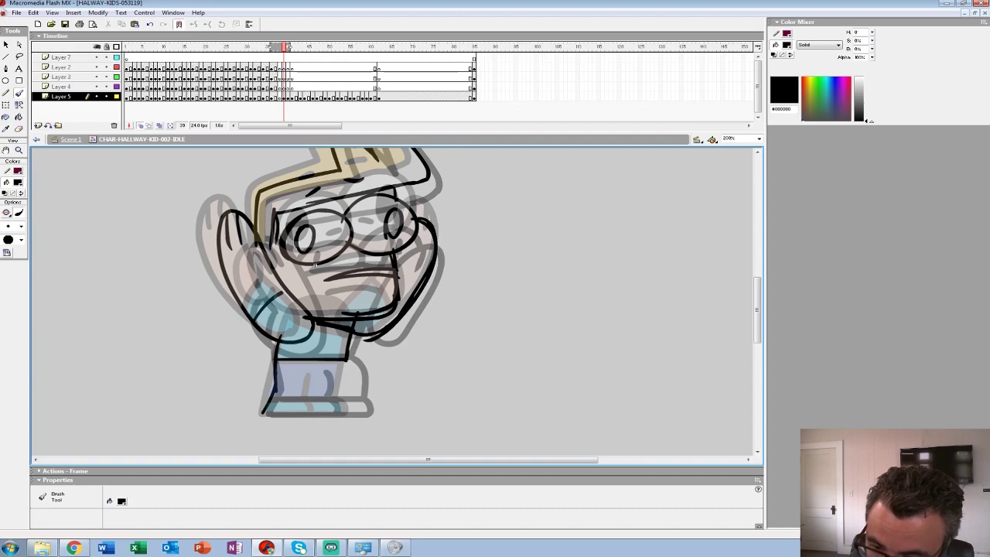
pyautogui.moveTo(314, 265); pyautogui.dragTo(332, 234)
pyautogui.moveTo(294, 365); pyautogui.dragTo(368, 365)
pyautogui.moveTo(277, 383); pyautogui.dragTo(375, 382)
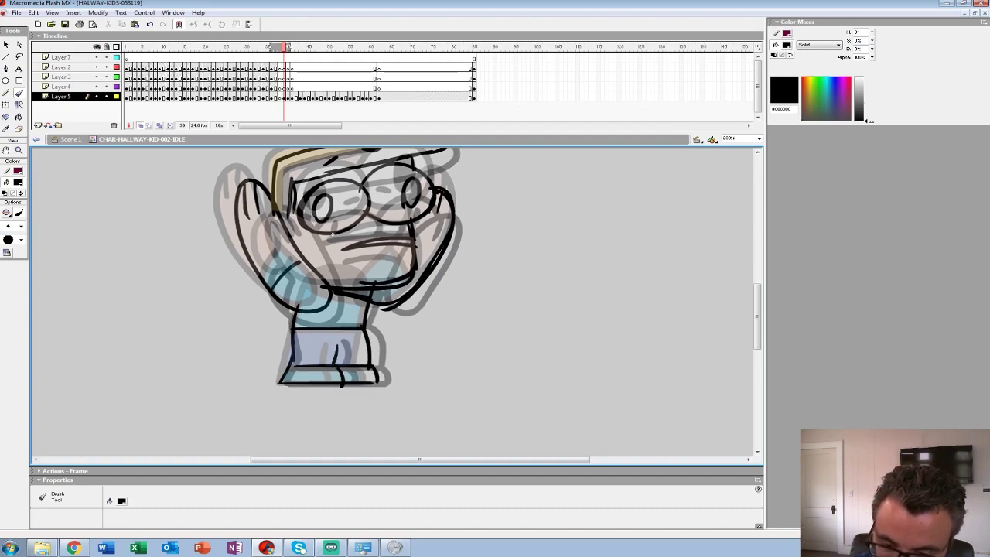
# Play back the idle animation from around frame 31 to check the motion into the new rough
pyautogui.press('z')
pyautogui.keyDown('alt'); pyautogui.click(341, 276); pyautogui.keyUp('alt')
pyautogui.keyDown('alt'); pyautogui.click(341, 275); pyautogui.keyUp('alt')
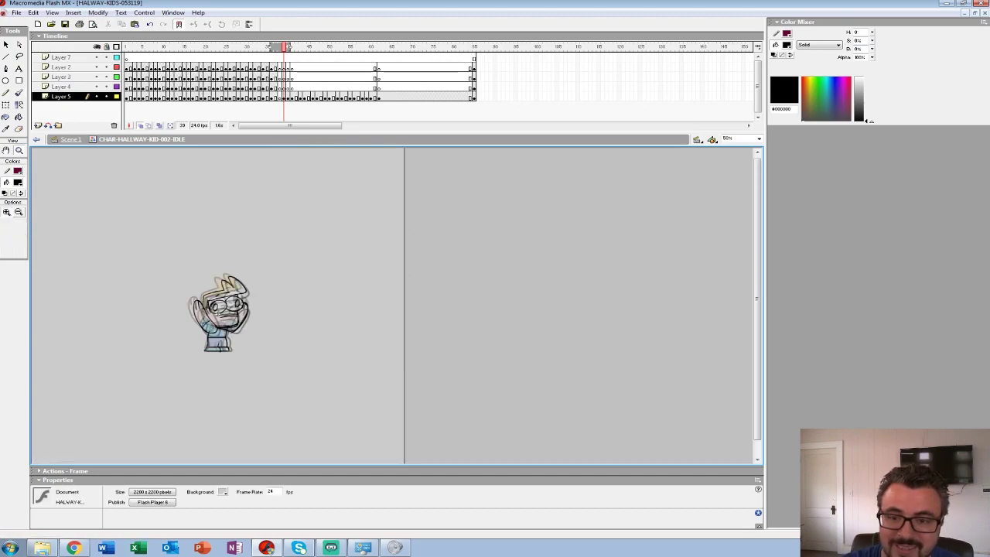
pyautogui.click(259, 67)
pyautogui.click(254, 77)
pyautogui.press('Return')
pyautogui.click(250, 77)
pyautogui.press('Return')
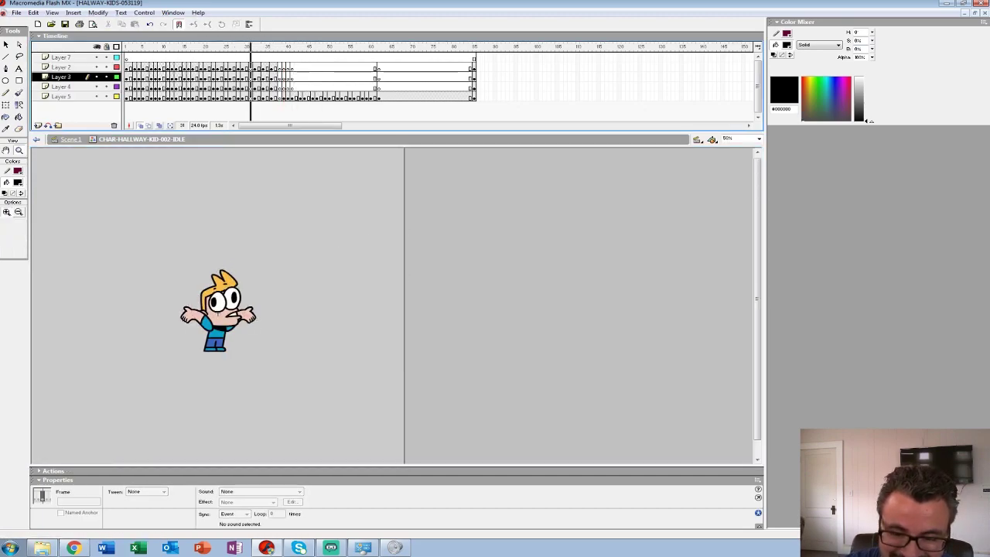
pyautogui.press('Return')
# Move the rough drawing from frame 39 to frame 38 of Layer 5, leaving frame 39 blank
pyautogui.click(279, 98)
pyautogui.click(284, 97)
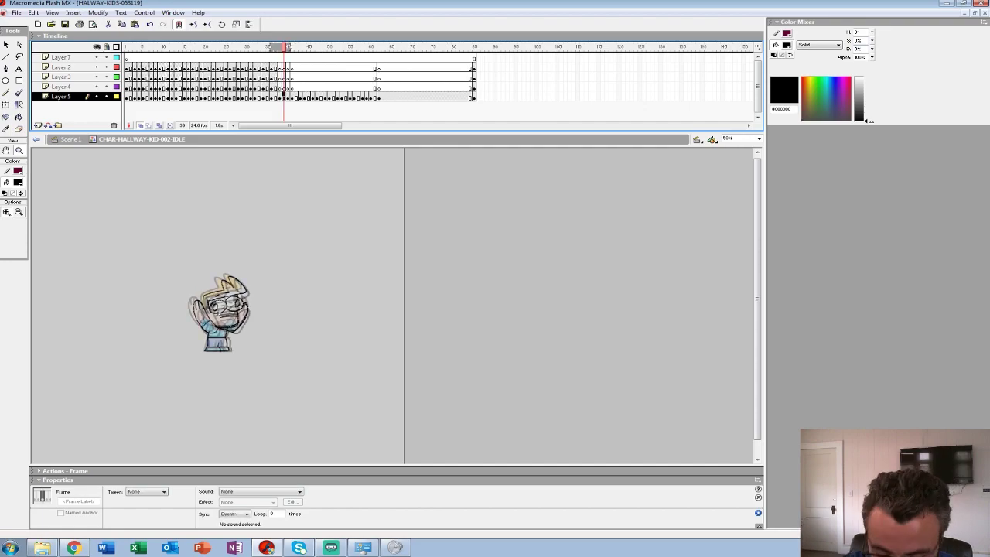
pyautogui.press('Delete')
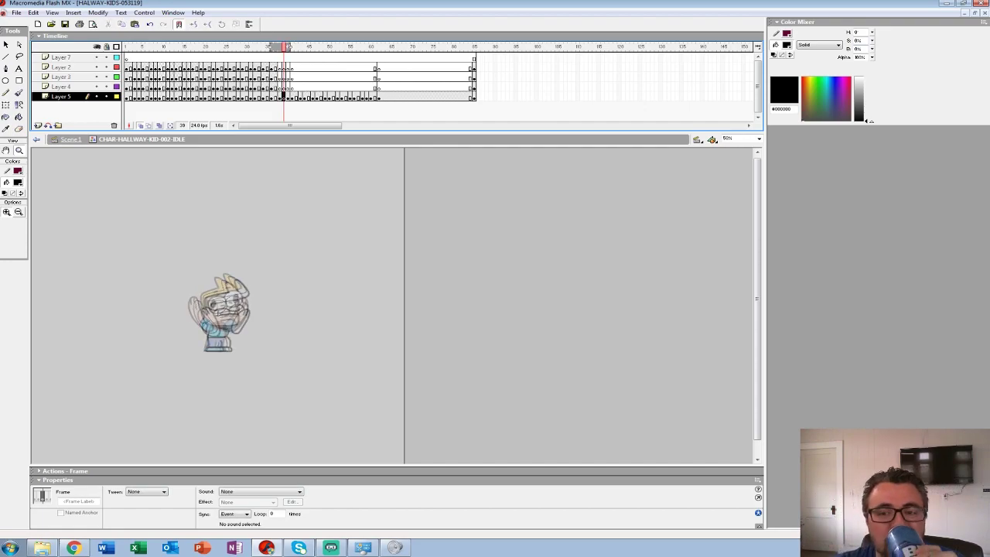
# Recolour the rough drawing on frame 38 of Layer 5 red (#FF0000)
pyautogui.click(262, 314)
pyautogui.click(261, 315)
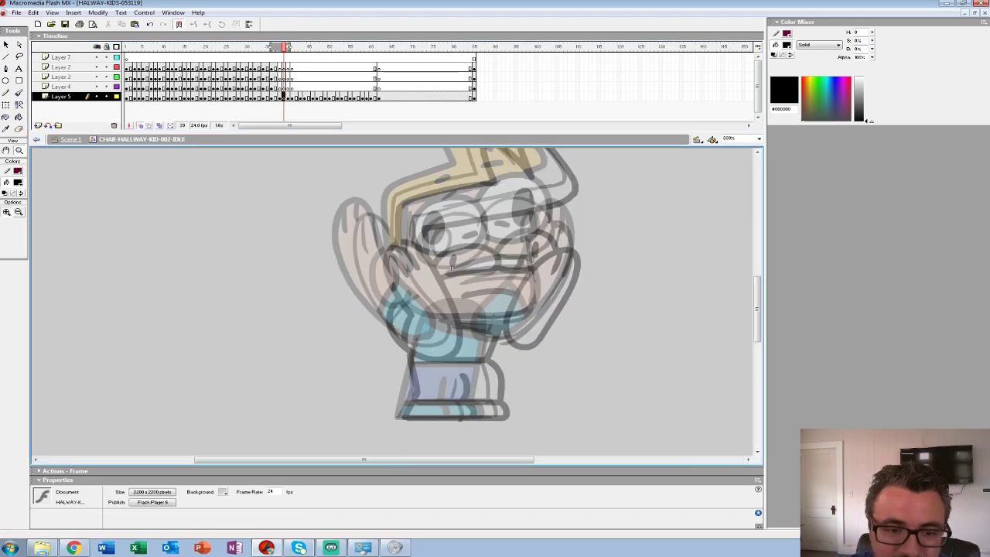
pyautogui.click(17, 182)
pyautogui.click(5, 231)
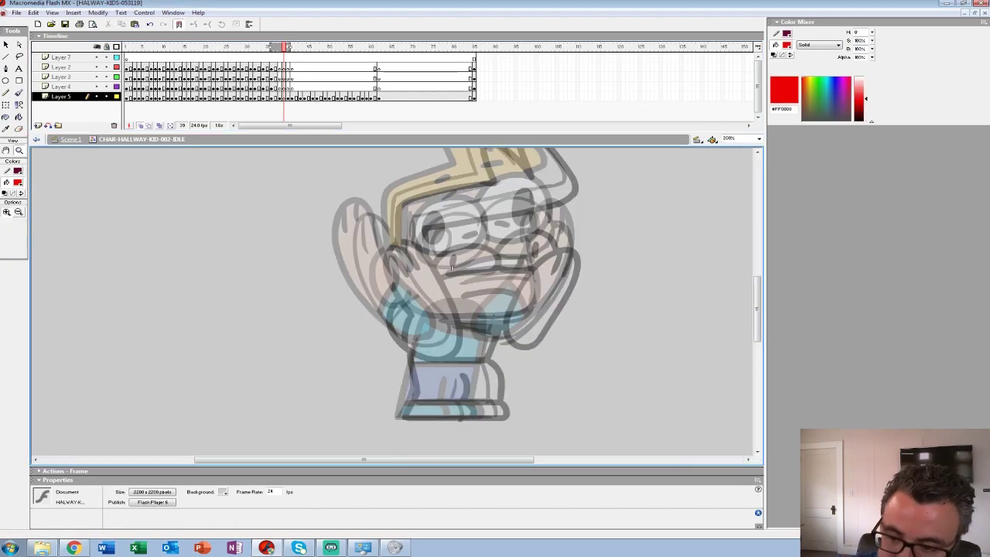
pyautogui.press(',')
pyautogui.click(17, 181)
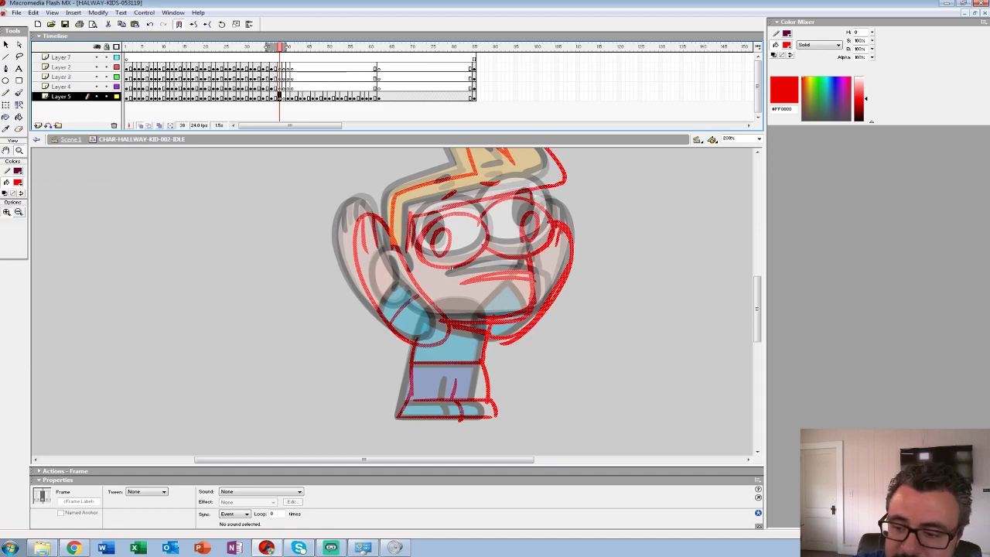
# On frame 39, use a black brush to ink the viewer's-left raised arm, eyes, pupils, mouth and jaw over the red sketch
pyautogui.hotkey('ctrl', '=')
pyautogui.press('.')
pyautogui.click(18, 181)
pyautogui.click(6, 194)
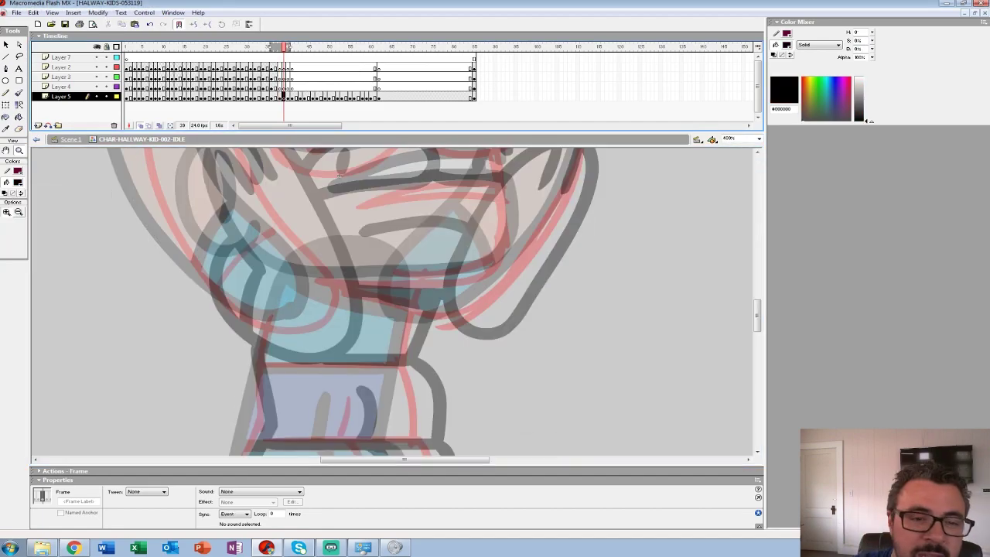
pyautogui.press('b')
pyautogui.click(17, 181)
pyautogui.click(6, 204)
pyautogui.click(21, 227)
pyautogui.click(12, 336)
pyautogui.moveTo(384, 183); pyautogui.dragTo(395, 320)
pyautogui.moveTo(322, 215)
pyautogui.mouseDown()
pyautogui.moveTo(284, 283)
pyautogui.moveTo(317, 308)
pyautogui.moveTo(360, 309)
pyautogui.moveTo(408, 286)
pyautogui.moveTo(423, 241)
pyautogui.moveTo(401, 211)
pyautogui.moveTo(350, 204)
pyautogui.mouseUp()
pyautogui.moveTo(325, 236)
pyautogui.mouseDown()
pyautogui.moveTo(340, 290)
pyautogui.moveTo(334, 232)
pyautogui.moveTo(329, 263)
pyautogui.mouseUp()
pyautogui.moveTo(350, 312); pyautogui.dragTo(251, 340)
pyautogui.moveTo(322, 295)
pyautogui.mouseDown()
pyautogui.moveTo(360, 319)
pyautogui.moveTo(454, 246)
pyautogui.moveTo(340, 217)
pyautogui.moveTo(325, 230)
pyautogui.mouseUp()
pyautogui.moveTo(398, 230)
pyautogui.mouseDown()
pyautogui.moveTo(392, 284)
pyautogui.moveTo(414, 232)
pyautogui.moveTo(406, 262)
pyautogui.mouseUp()
pyautogui.moveTo(253, 338); pyautogui.dragTo(277, 228)
pyautogui.moveTo(433, 207)
pyautogui.mouseDown()
pyautogui.moveTo(442, 260)
pyautogui.moveTo(408, 333)
pyautogui.moveTo(266, 331)
pyautogui.mouseUp()
pyautogui.moveTo(423, 237)
pyautogui.mouseDown()
pyautogui.moveTo(284, 267)
pyautogui.moveTo(433, 255)
pyautogui.mouseUp()
pyautogui.moveTo(278, 229)
pyautogui.mouseDown()
pyautogui.moveTo(400, 256)
pyautogui.moveTo(403, 269)
pyautogui.mouseUp()
pyautogui.moveTo(381, 410)
pyautogui.mouseDown()
pyautogui.moveTo(391, 361)
pyautogui.moveTo(303, 232)
pyautogui.moveTo(220, 164)
pyautogui.moveTo(211, 280)
pyautogui.moveTo(297, 401)
pyautogui.moveTo(379, 421)
pyautogui.moveTo(398, 396)
pyautogui.mouseUp()
pyautogui.moveTo(344, 309); pyautogui.dragTo(284, 377)
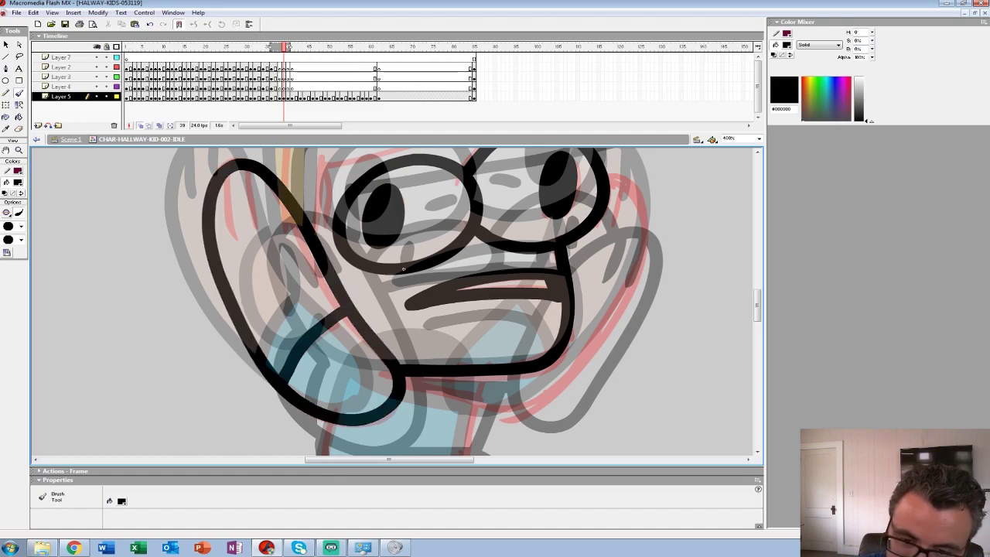
# Ink the finger lines, neck, second raised arm, torso and legs on frame 39 with the black brush
pyautogui.moveTo(244, 181); pyautogui.dragTo(249, 227)
pyautogui.moveTo(223, 173); pyautogui.dragTo(229, 236)
pyautogui.moveTo(403, 269)
pyautogui.mouseDown()
pyautogui.moveTo(289, 327)
pyautogui.moveTo(354, 97)
pyautogui.mouseUp()
pyautogui.moveTo(441, 203)
pyautogui.mouseDown()
pyautogui.moveTo(411, 286)
pyautogui.moveTo(269, 286)
pyautogui.mouseUp()
pyautogui.moveTo(272, 246)
pyautogui.mouseDown()
pyautogui.moveTo(246, 381)
pyautogui.moveTo(429, 393)
pyautogui.moveTo(425, 362)
pyautogui.moveTo(263, 357)
pyautogui.mouseUp()
pyautogui.moveTo(416, 300); pyautogui.dragTo(419, 359)
pyautogui.moveTo(351, 312)
pyautogui.mouseDown()
pyautogui.moveTo(362, 389)
pyautogui.moveTo(362, 351)
pyautogui.mouseUp()
pyautogui.scroll(1, 356, 310)
pyautogui.moveTo(340, 266); pyautogui.dragTo(409, 286)
pyautogui.moveTo(350, 269); pyautogui.dragTo(410, 275)
pyautogui.moveTo(340, 156); pyautogui.dragTo(275, 275)
pyautogui.moveTo(477, 176)
pyautogui.mouseDown()
pyautogui.moveTo(520, 246)
pyautogui.moveTo(441, 390)
pyautogui.moveTo(362, 418)
pyautogui.mouseUp()
pyautogui.moveTo(501, 192); pyautogui.dragTo(488, 226)
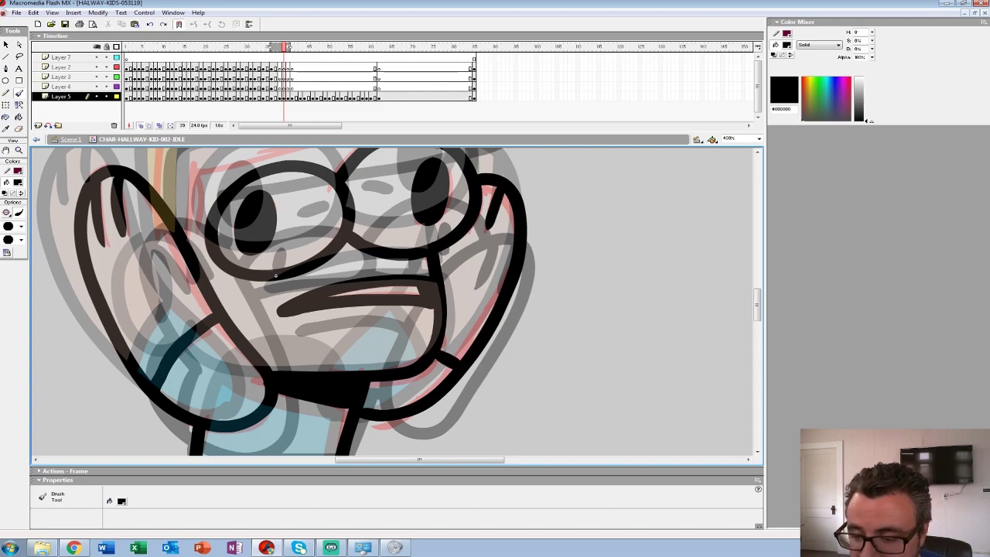
# Ink the hair spikes and back of the hair on frame 39, redoing the front hairline until it sits right
pyautogui.moveTo(276, 275); pyautogui.dragTo(284, 467)
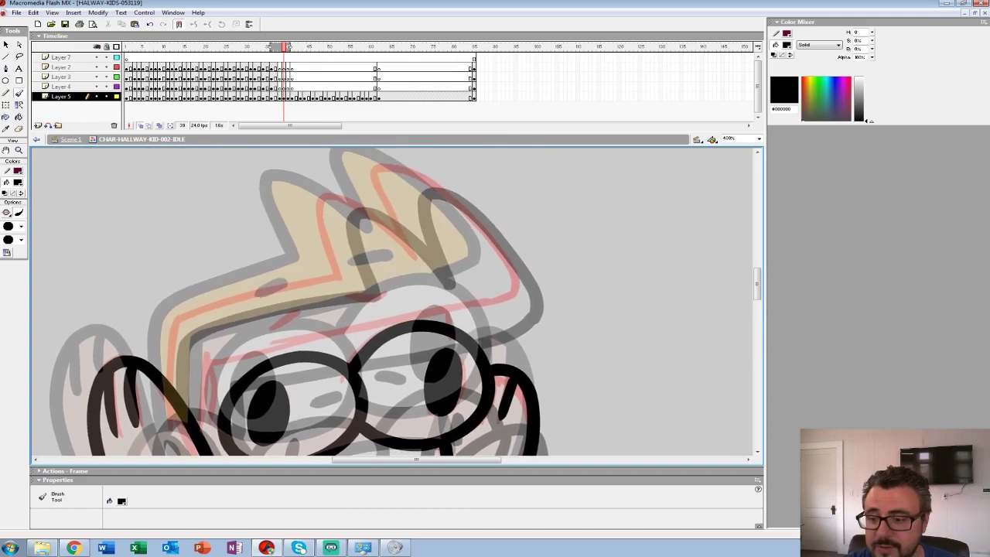
pyautogui.moveTo(519, 294)
pyautogui.mouseDown()
pyautogui.moveTo(470, 217)
pyautogui.moveTo(379, 169)
pyautogui.moveTo(411, 252)
pyautogui.moveTo(318, 224)
pyautogui.moveTo(313, 283)
pyautogui.moveTo(172, 330)
pyautogui.moveTo(167, 377)
pyautogui.mouseUp()
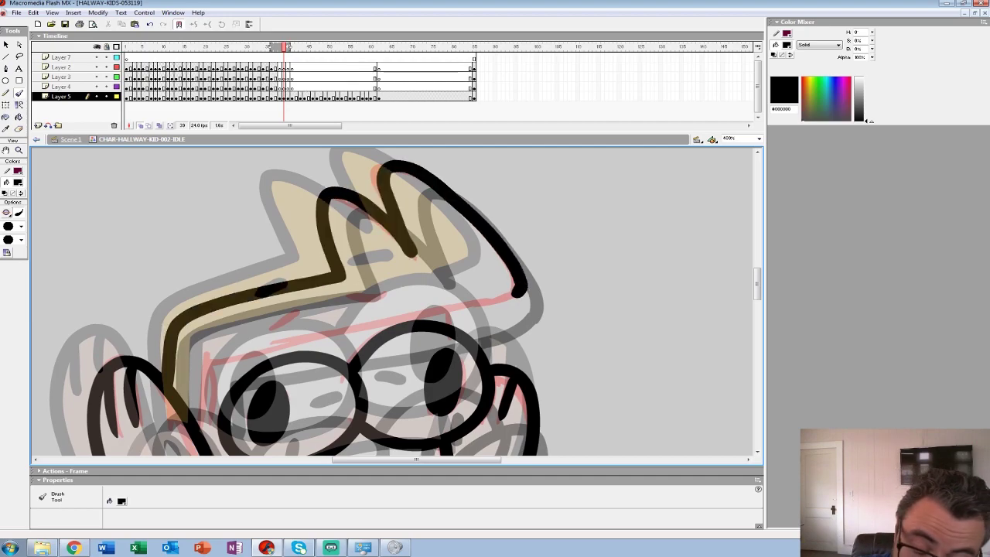
pyautogui.moveTo(288, 454); pyautogui.dragTo(272, 403)
pyautogui.moveTo(502, 227)
pyautogui.mouseDown()
pyautogui.moveTo(468, 246)
pyautogui.moveTo(187, 298)
pyautogui.moveTo(183, 379)
pyautogui.mouseUp()
pyautogui.hotkey('ctrl', 'z')
pyautogui.moveTo(504, 227)
pyautogui.mouseDown()
pyautogui.moveTo(175, 303)
pyautogui.moveTo(178, 359)
pyautogui.mouseUp()
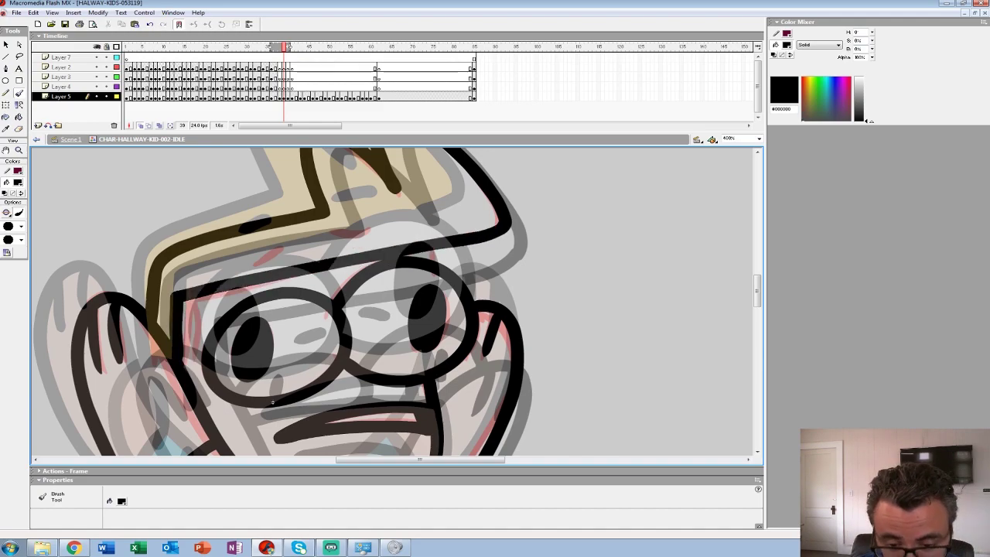
pyautogui.hotkey('ctrl', 'z')
pyautogui.press('.')
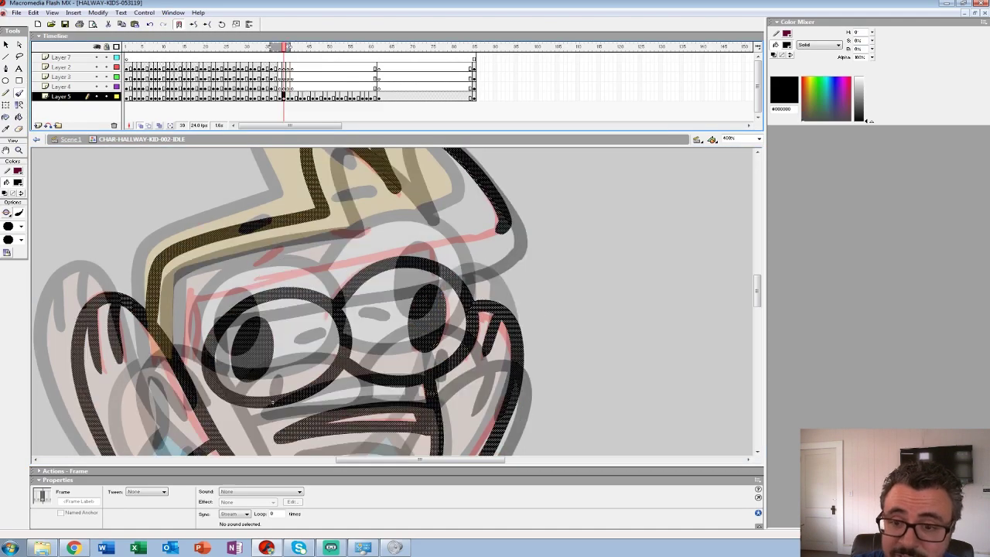
pyautogui.moveTo(503, 229)
pyautogui.mouseDown()
pyautogui.moveTo(191, 298)
pyautogui.moveTo(179, 355)
pyautogui.mouseUp()
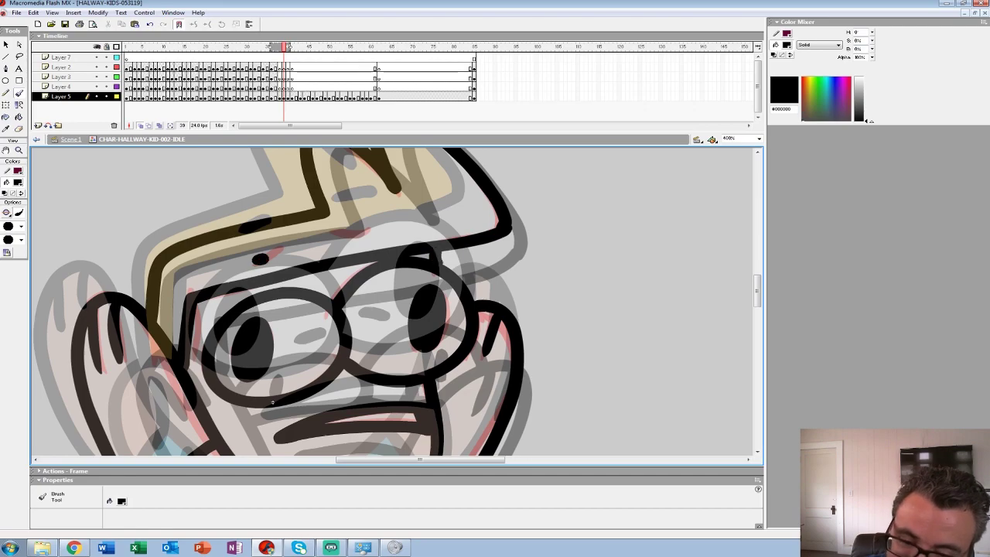
# Clear frame 38 on Layers 2 to 5 and leave it as a blank keyframe for a new drawing
pyautogui.press(',')
pyautogui.moveTo(280, 96); pyautogui.dragTo(279, 67)
pyautogui.hotkey('shift', 'F6')
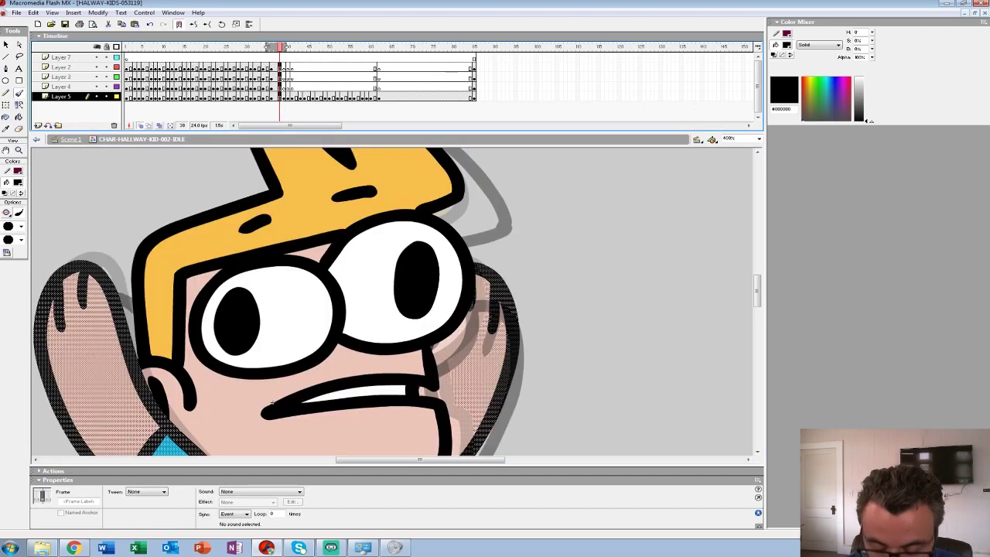
pyautogui.press('F7')
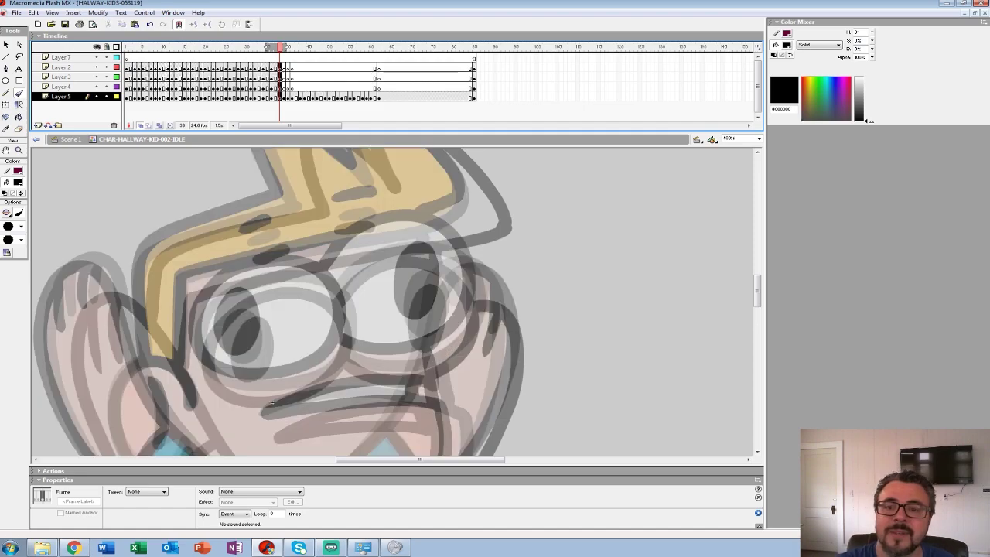
# Narrow the onion-skin range around frame 38 and ink the viewer's-left raised arm with its sleeve edge and finger lines
pyautogui.press('.')
pyautogui.moveTo(272, 401); pyautogui.dragTo(457, 253)
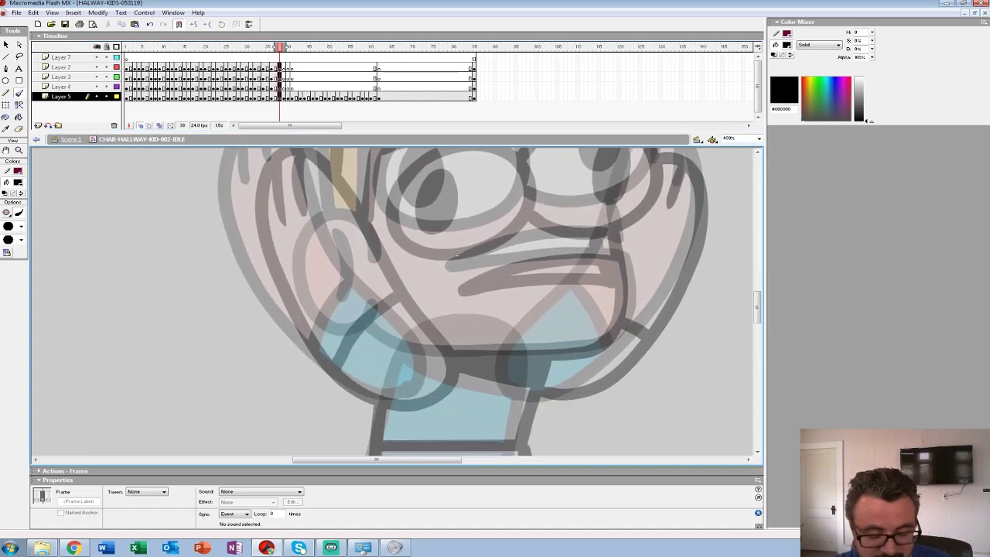
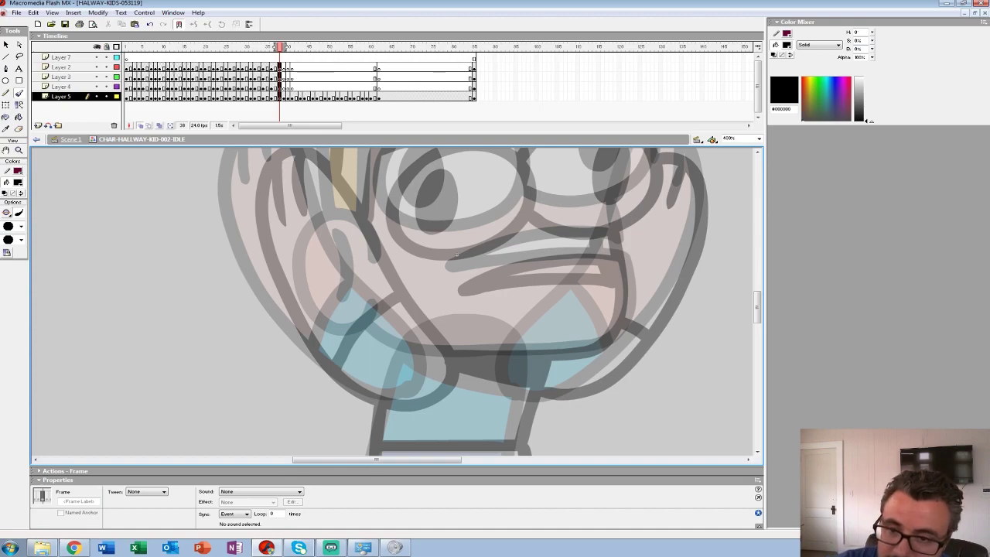
pyautogui.moveTo(456, 131); pyautogui.dragTo(456, 101)
pyautogui.moveTo(457, 224); pyautogui.dragTo(497, 263)
pyautogui.moveTo(283, 172)
pyautogui.mouseDown()
pyautogui.moveTo(317, 130)
pyautogui.moveTo(360, 176)
pyautogui.moveTo(471, 360)
pyautogui.moveTo(452, 408)
pyautogui.moveTo(404, 402)
pyautogui.mouseUp()
pyautogui.moveTo(331, 340)
pyautogui.mouseDown()
pyautogui.moveTo(287, 255)
pyautogui.moveTo(288, 139)
pyautogui.mouseUp()
pyautogui.moveTo(414, 285); pyautogui.dragTo(363, 363)
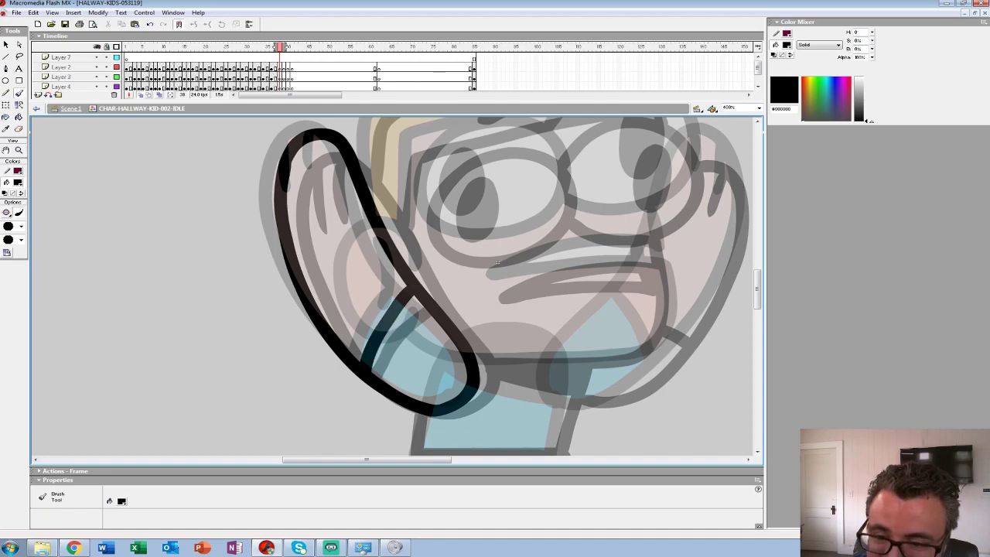
pyautogui.moveTo(318, 143); pyautogui.dragTo(328, 186)
pyautogui.moveTo(497, 263)
pyautogui.mouseDown()
pyautogui.moveTo(359, 291)
pyautogui.moveTo(289, 291)
pyautogui.mouseUp()
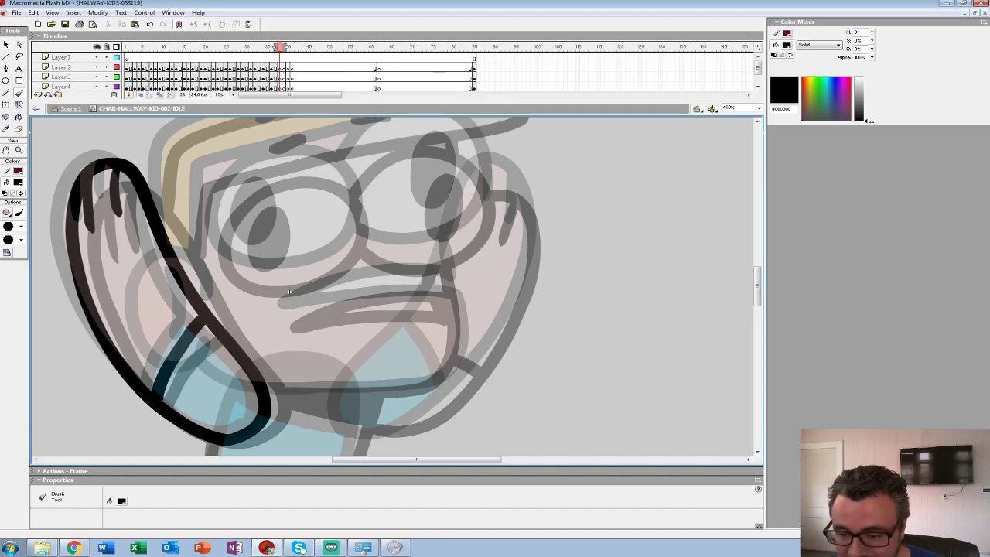
# Ink the two large eye outlines, the pupils and the eyebrows between the onion-skinned poses on frame 38
pyautogui.moveTo(289, 292); pyautogui.dragTo(398, 331)
pyautogui.moveTo(355, 222)
pyautogui.mouseDown()
pyautogui.moveTo(328, 275)
pyautogui.moveTo(360, 317)
pyautogui.moveTo(424, 310)
pyautogui.moveTo(469, 268)
pyautogui.moveTo(430, 204)
pyautogui.moveTo(365, 214)
pyautogui.mouseUp()
pyautogui.moveTo(359, 248)
pyautogui.mouseDown()
pyautogui.moveTo(382, 281)
pyautogui.moveTo(366, 280)
pyautogui.moveTo(374, 263)
pyautogui.mouseUp()
pyautogui.moveTo(399, 331); pyautogui.dragTo(267, 363)
pyautogui.moveTo(331, 307)
pyautogui.mouseDown()
pyautogui.moveTo(399, 325)
pyautogui.moveTo(467, 259)
pyautogui.moveTo(393, 200)
pyautogui.moveTo(333, 308)
pyautogui.mouseUp()
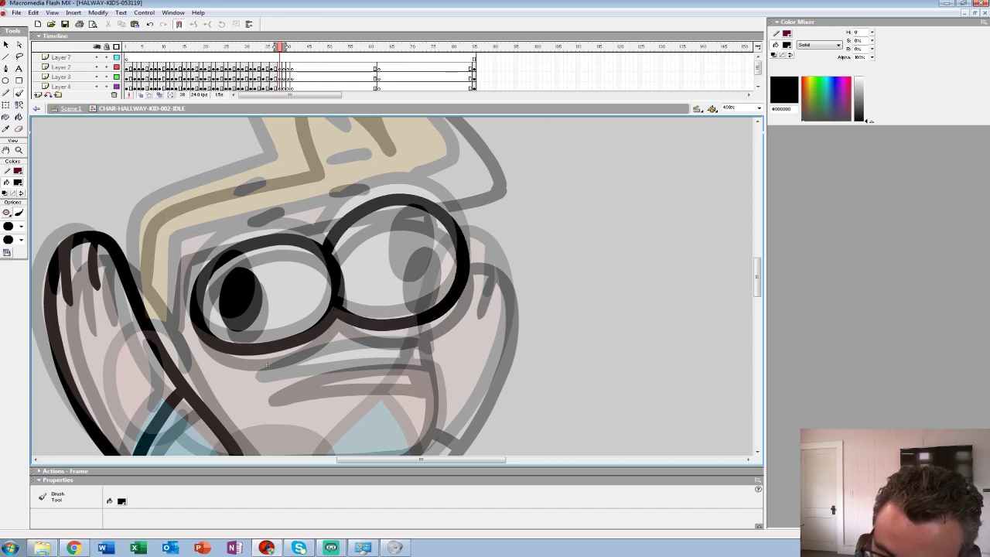
pyautogui.moveTo(398, 236)
pyautogui.mouseDown()
pyautogui.moveTo(418, 298)
pyautogui.moveTo(406, 225)
pyautogui.moveTo(418, 278)
pyautogui.moveTo(416, 263)
pyautogui.mouseUp()
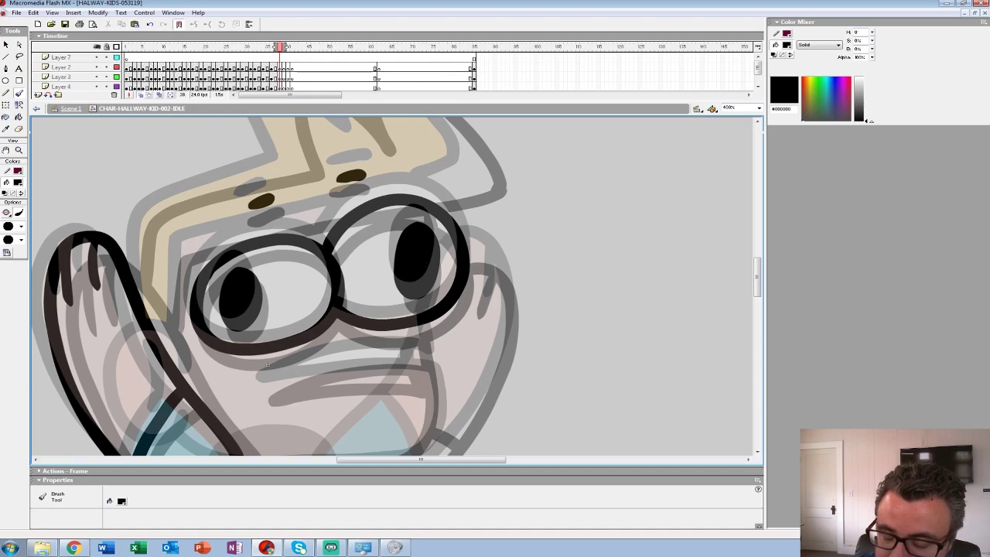
# Ink the hair spikes, front hairline and ear on frame 38
pyautogui.moveTo(267, 363); pyautogui.dragTo(308, 424)
pyautogui.moveTo(292, 263); pyautogui.dragTo(304, 260)
pyautogui.moveTo(377, 234)
pyautogui.mouseDown()
pyautogui.moveTo(408, 231)
pyautogui.moveTo(393, 260)
pyautogui.mouseUp()
pyautogui.moveTo(510, 263)
pyautogui.mouseDown()
pyautogui.moveTo(515, 216)
pyautogui.moveTo(415, 139)
pyautogui.moveTo(385, 142)
pyautogui.moveTo(422, 224)
pyautogui.moveTo(352, 171)
pyautogui.moveTo(321, 166)
pyautogui.moveTo(346, 240)
pyautogui.mouseUp()
pyautogui.moveTo(319, 443); pyautogui.dragTo(345, 419)
pyautogui.moveTo(545, 235)
pyautogui.mouseDown()
pyautogui.moveTo(285, 290)
pyautogui.moveTo(255, 301)
pyautogui.moveTo(257, 329)
pyautogui.mouseUp()
pyautogui.moveTo(345, 419)
pyautogui.mouseDown()
pyautogui.moveTo(376, 286)
pyautogui.moveTo(387, 428)
pyautogui.mouseUp()
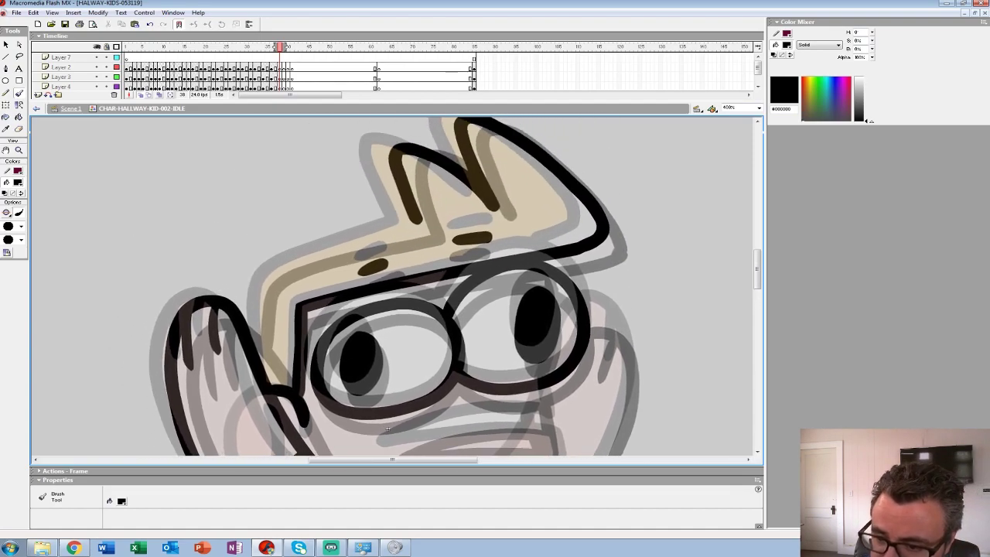
pyautogui.moveTo(418, 225)
pyautogui.mouseDown()
pyautogui.moveTo(312, 255)
pyautogui.moveTo(260, 324)
pyautogui.moveTo(260, 370)
pyautogui.mouseUp()
pyautogui.hotkey('ctrl', 'z')
# Ink the mouth, jaw and second raised arm on frame 38
pyautogui.moveTo(388, 428); pyautogui.dragTo(323, 245)
pyautogui.moveTo(482, 232)
pyautogui.mouseDown()
pyautogui.moveTo(431, 232)
pyautogui.moveTo(322, 267)
pyautogui.moveTo(481, 253)
pyautogui.moveTo(494, 259)
pyautogui.moveTo(495, 291)
pyautogui.moveTo(475, 331)
pyautogui.moveTo(374, 347)
pyautogui.moveTo(303, 347)
pyautogui.mouseUp()
pyautogui.moveTo(323, 246)
pyautogui.mouseDown()
pyautogui.moveTo(339, 431)
pyautogui.moveTo(262, 280)
pyautogui.mouseUp()
pyautogui.moveTo(464, 160)
pyautogui.mouseDown()
pyautogui.moveTo(505, 226)
pyautogui.moveTo(477, 319)
pyautogui.moveTo(429, 383)
pyautogui.moveTo(376, 417)
pyautogui.moveTo(340, 424)
pyautogui.mouseUp()
# Ink the torso, trousers and shoes on frame 38, and fill the neck shadow with black
pyautogui.moveTo(262, 282)
pyautogui.mouseDown()
pyautogui.moveTo(287, 123)
pyautogui.moveTo(368, 71)
pyautogui.mouseUp()
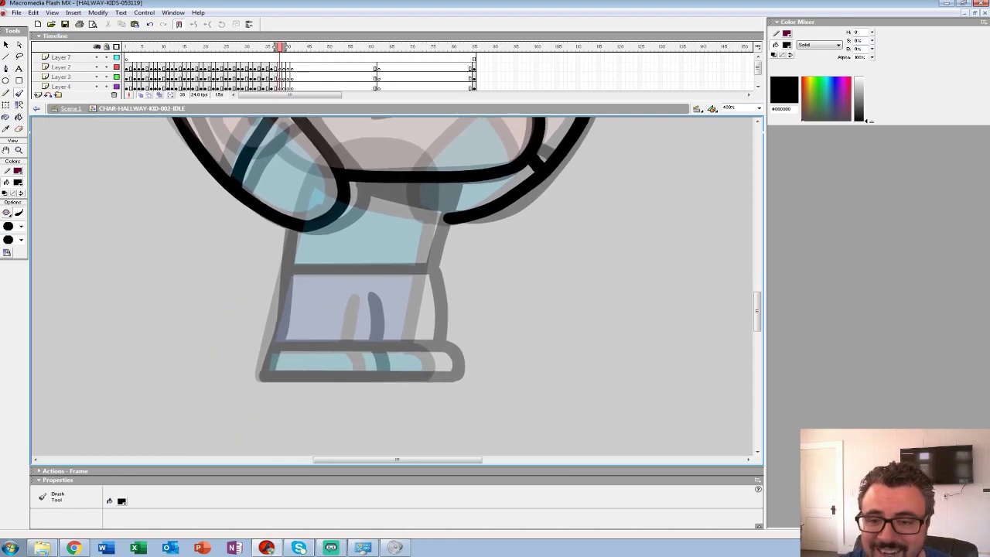
pyautogui.moveTo(333, 232); pyautogui.dragTo(384, 245)
pyautogui.moveTo(498, 198); pyautogui.dragTo(477, 357)
pyautogui.moveTo(341, 241)
pyautogui.mouseDown()
pyautogui.moveTo(313, 391)
pyautogui.moveTo(481, 391)
pyautogui.moveTo(503, 367)
pyautogui.moveTo(323, 359)
pyautogui.mouseUp()
pyautogui.moveTo(473, 280); pyautogui.dragTo(340, 281)
pyautogui.moveTo(412, 308); pyautogui.dragTo(417, 383)
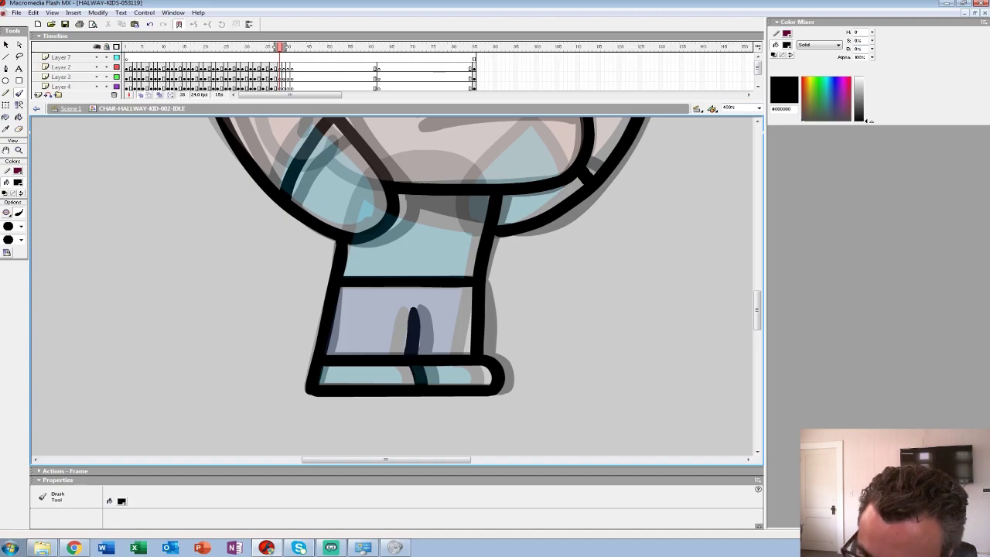
pyautogui.moveTo(484, 227); pyautogui.dragTo(400, 195)
pyautogui.moveTo(409, 201)
pyautogui.mouseDown()
pyautogui.moveTo(395, 224)
pyautogui.moveTo(290, 282)
pyautogui.mouseUp()
pyautogui.press('k')
pyautogui.moveTo(296, 172); pyautogui.dragTo(262, 389)
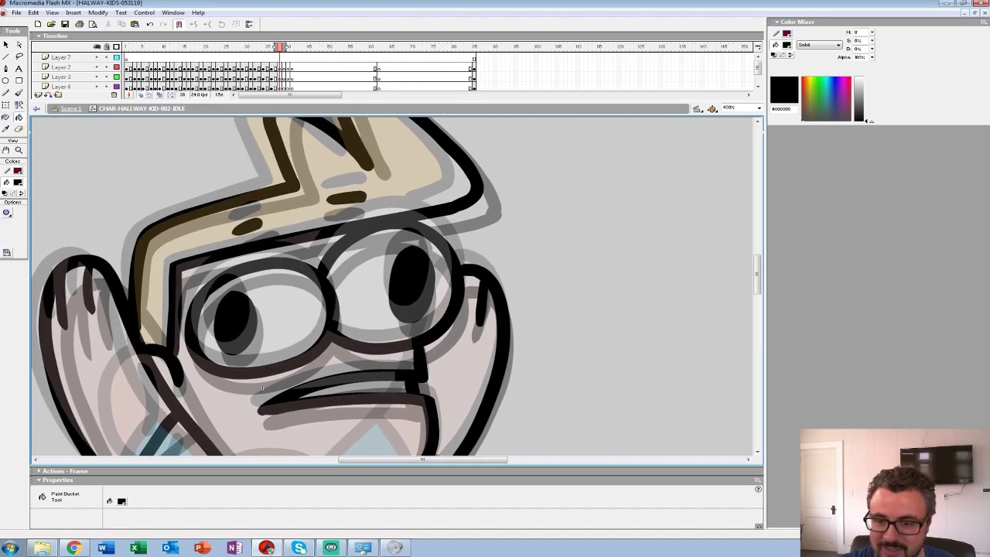
# Enlarge the timeline so all layers show, and turn off onion skinning
pyautogui.click(18, 150)
pyautogui.keyDown('alt'); pyautogui.click(398, 267); pyautogui.keyUp('alt')
pyautogui.keyDown('alt'); pyautogui.click(398, 266); pyautogui.keyUp('alt')
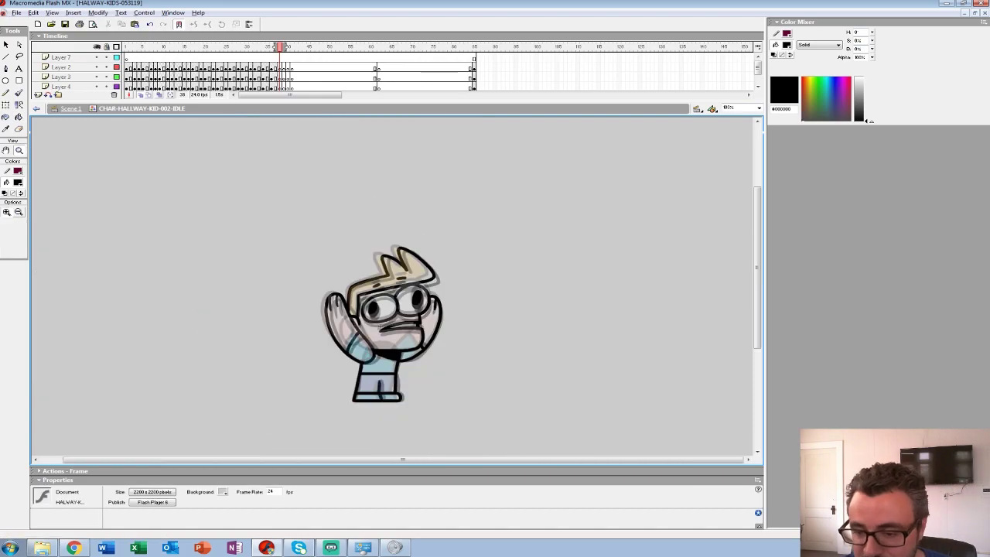
pyautogui.keyDown('alt'); pyautogui.click(399, 266); pyautogui.keyUp('alt')
pyautogui.moveTo(318, 102); pyautogui.dragTo(319, 174)
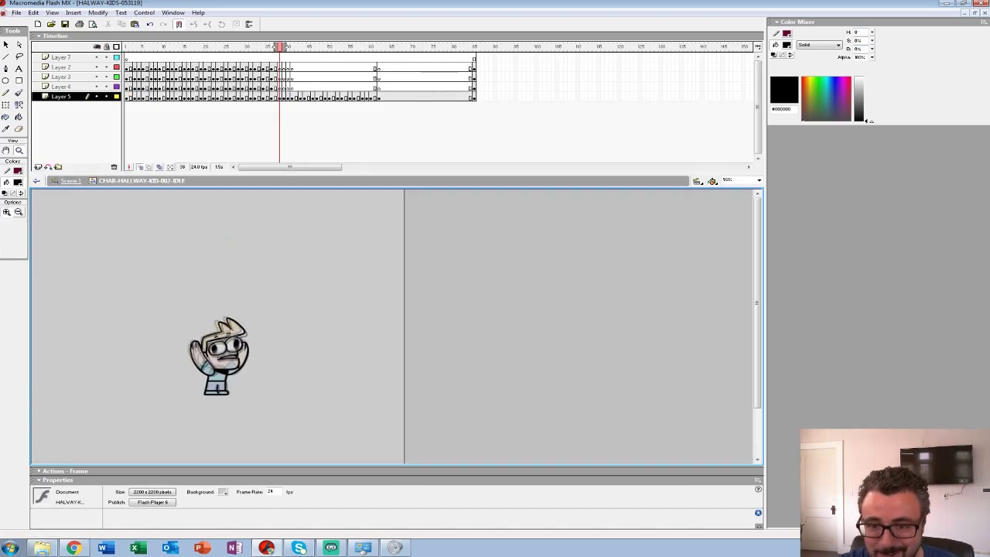
pyautogui.click(140, 167)
# Play back the animation twice from around frame 15 to check the new in-between drawings
pyautogui.click(176, 47)
pyautogui.press('Return')
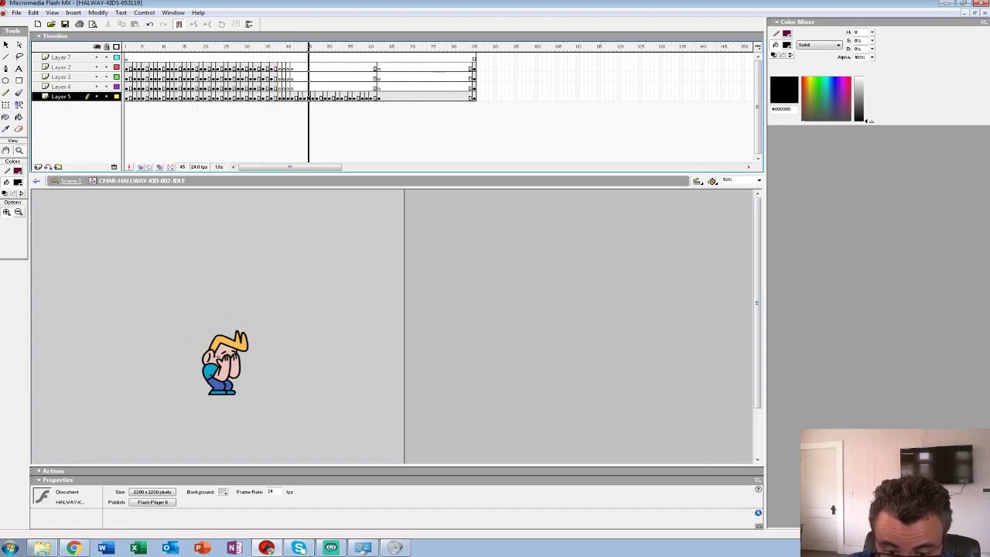
pyautogui.click(185, 57)
pyautogui.press('Return')
pyautogui.press('Return')
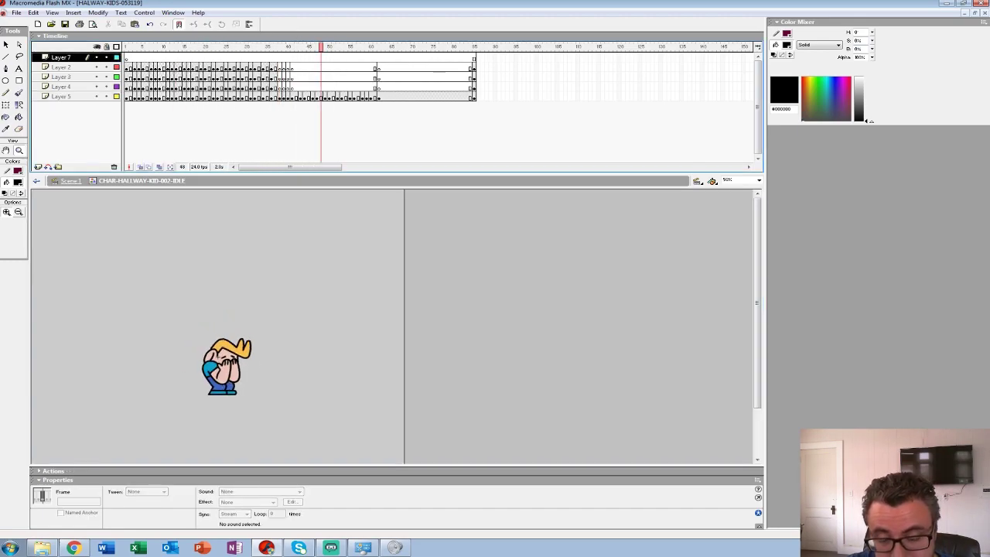
# Fill the face, arms and hands on frames 38 to 40 with the skin tone #EDC5B9
pyautogui.moveTo(309, 58); pyautogui.dragTo(279, 67)
pyautogui.click(225, 358)
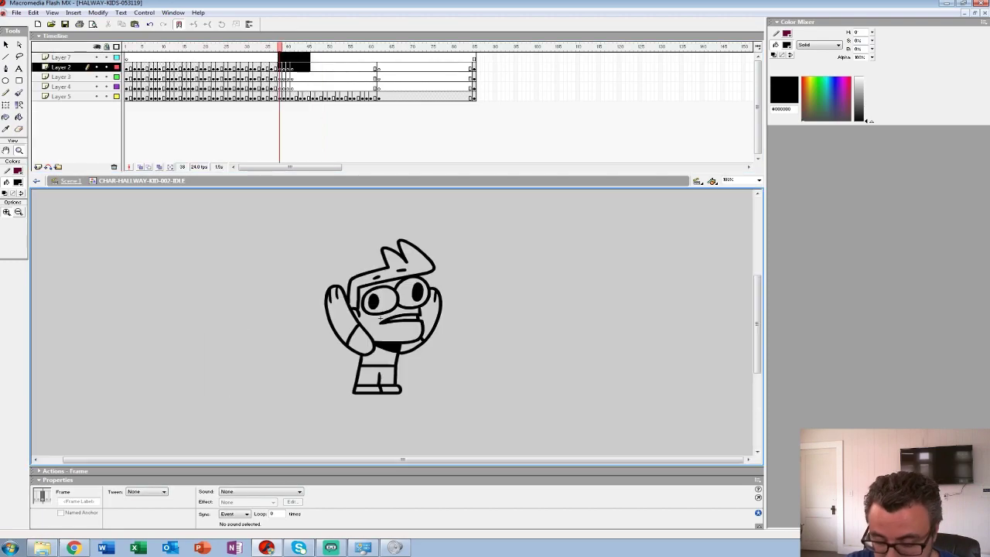
pyautogui.click(490, 331)
pyautogui.press('.')
pyautogui.click(17, 182)
pyautogui.click(92, 297)
pyautogui.press('k')
pyautogui.press('.')
pyautogui.click(97, 296)
pyautogui.click(277, 297)
pyautogui.press('.')
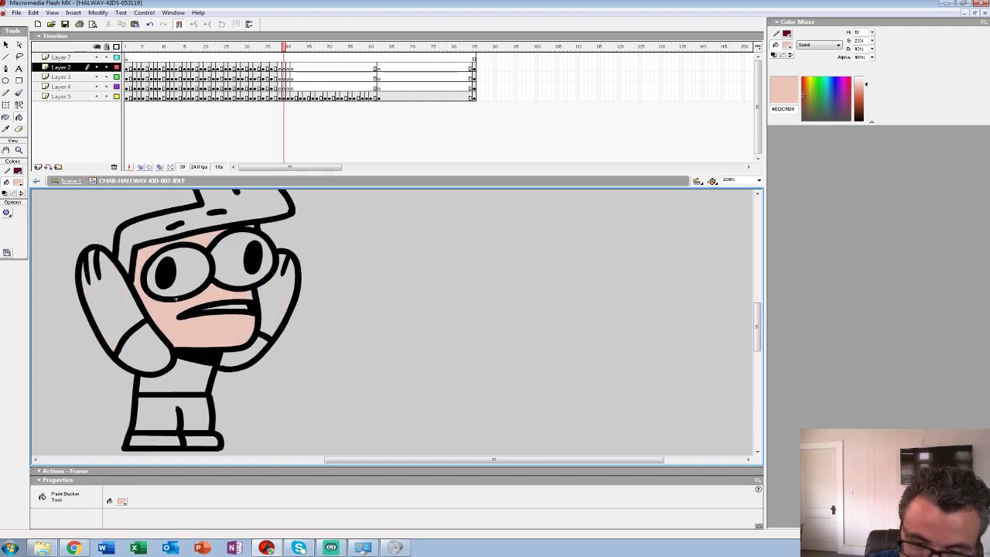
pyautogui.press('.')
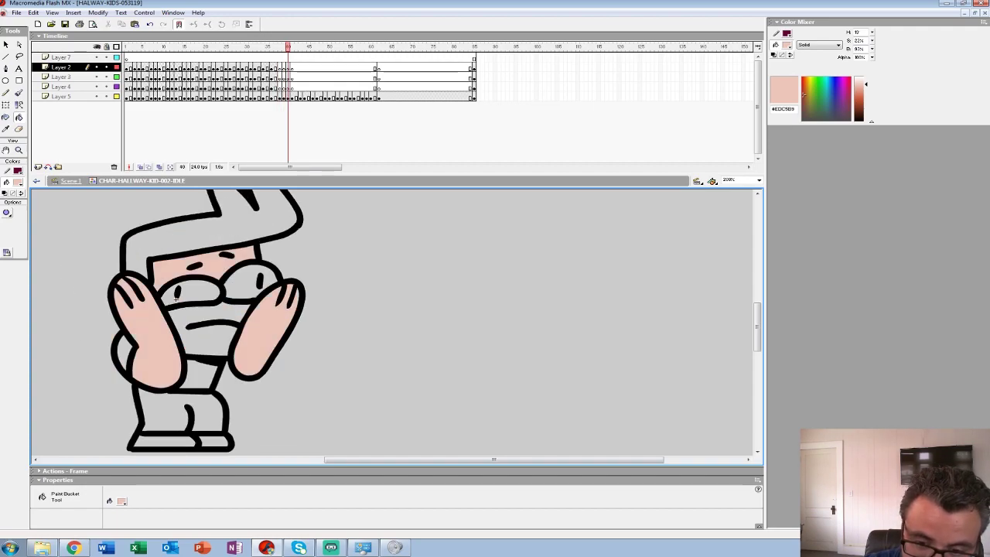
# Sample the shirt's cyan from frame 41 and fill the shirt and sleeves on the uncoloured frames
pyautogui.press('.')
pyautogui.click(18, 182)
pyautogui.click(144, 336)
pyautogui.click(124, 354)
pyautogui.click(198, 373)
pyautogui.click(175, 378)
pyautogui.click(242, 355)
pyautogui.click(236, 357)
pyautogui.click(175, 379)
# Fill both shoes with the same cyan on the uncoloured frames
pyautogui.press('.')
pyautogui.click(150, 442)
pyautogui.click(195, 442)
pyautogui.press('.')
pyautogui.click(201, 442)
pyautogui.click(156, 441)
pyautogui.press('.')
# Sample the trousers' blue from frame 41 and fill the trousers on frames 38 to 40
pyautogui.press('.')
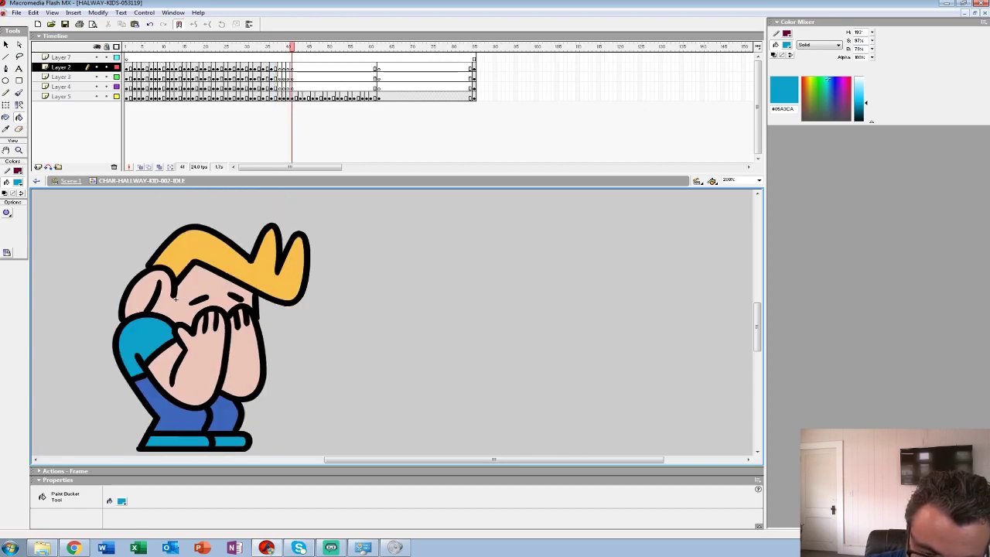
pyautogui.click(18, 183)
pyautogui.click(174, 412)
pyautogui.click(166, 414)
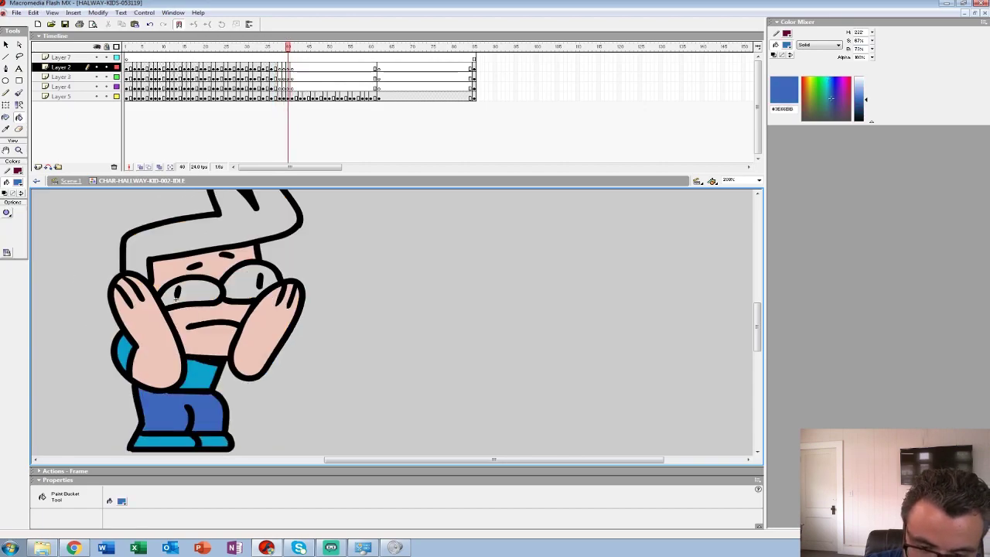
pyautogui.click(159, 413)
pyautogui.click(158, 413)
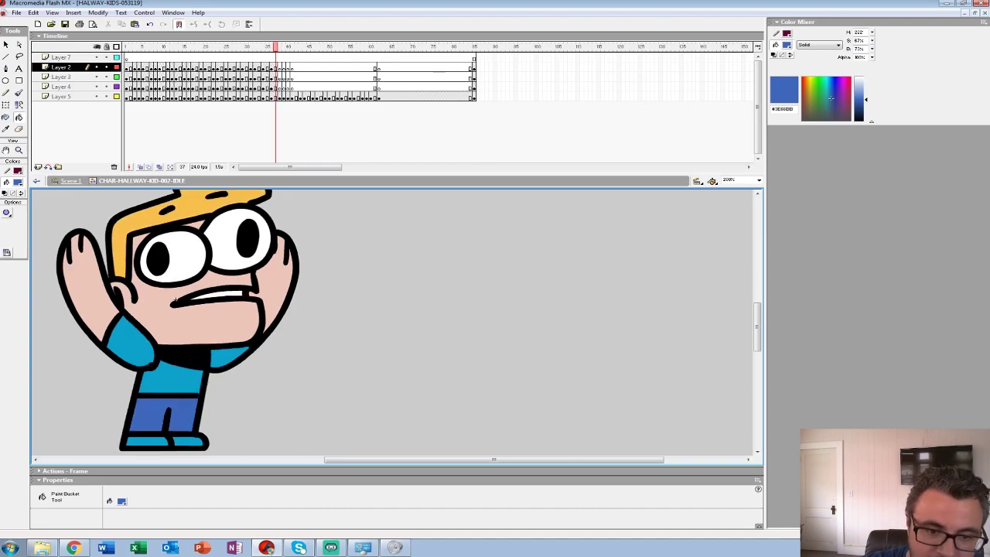
# Fill the eyes on frames 38 to 40 and the teeth on frames 38 and 39 with white (#FFFFFF)
pyautogui.press('.')
pyautogui.click(18, 182)
pyautogui.click(184, 253)
pyautogui.click(222, 295)
pyautogui.press('.')
pyautogui.click(187, 263)
pyautogui.click(224, 300)
pyautogui.click(228, 250)
pyautogui.press('.')
pyautogui.click(236, 259)
pyautogui.click(174, 272)
pyautogui.press('.')
pyautogui.click(190, 293)
pyautogui.click(250, 281)
# Sample the hair's yellow from frame 41 and fill the uncoloured hair on the new frames, undoing the mistaken eyebrow fill
pyautogui.press('.')
pyautogui.click(18, 182)
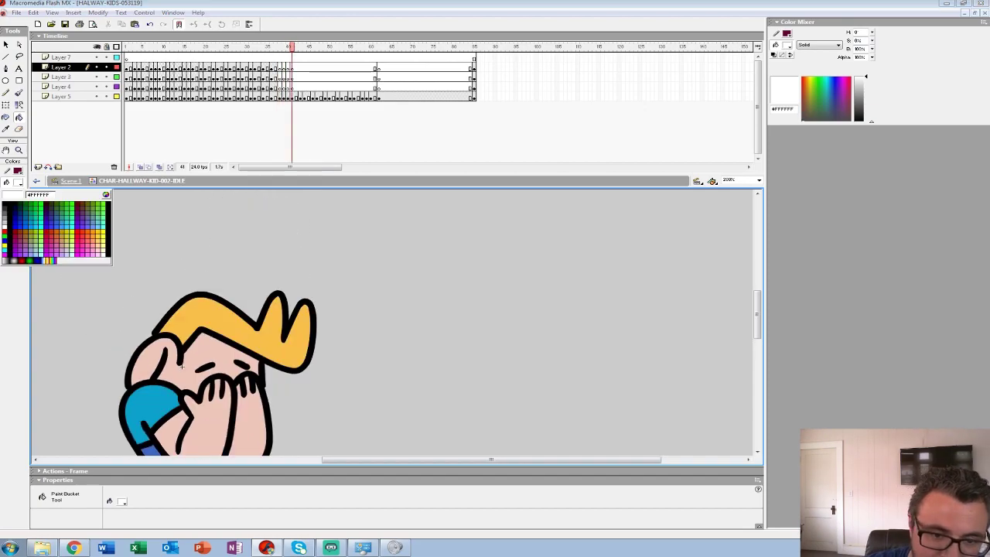
pyautogui.click(222, 319)
pyautogui.click(223, 283)
pyautogui.click(223, 280)
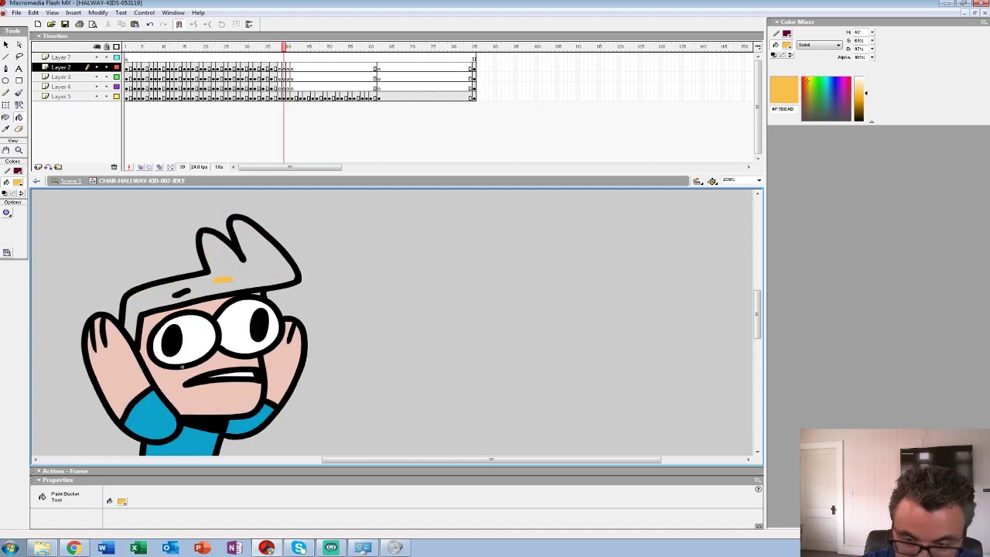
pyautogui.hotkey('ctrl', 'z')
pyautogui.click(230, 269)
pyautogui.press(',')
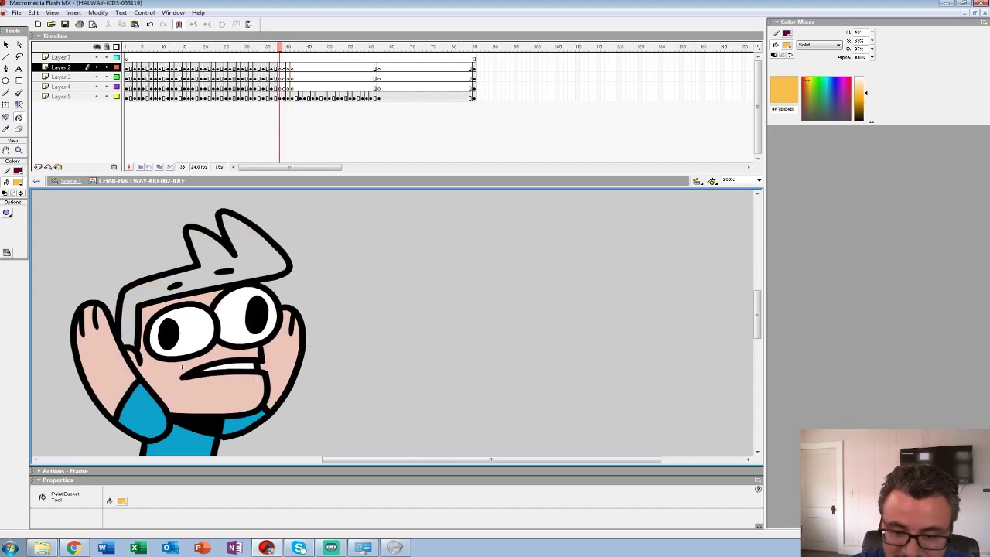
pyautogui.press(',')
pyautogui.press('z')
pyautogui.keyDown('alt'); pyautogui.click(231, 293); pyautogui.keyUp('alt')
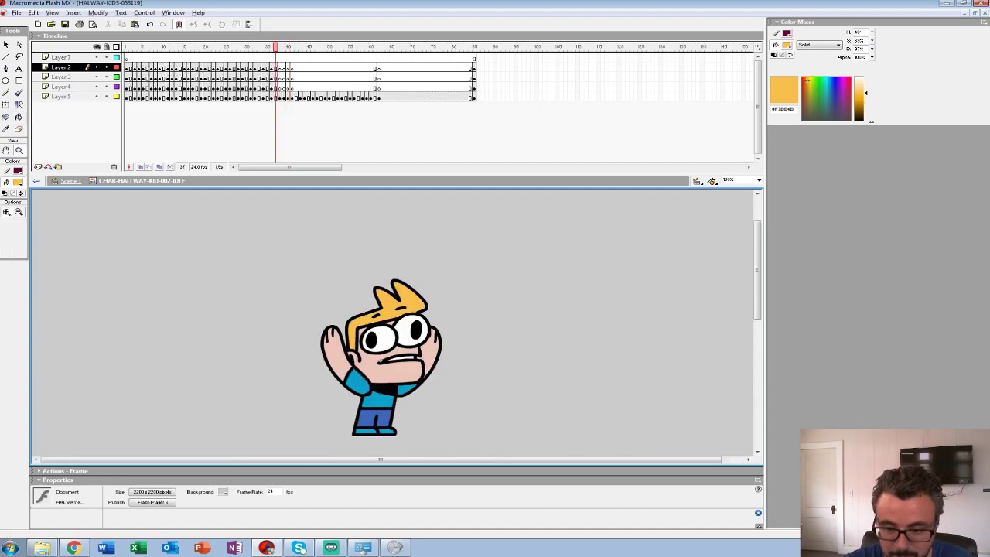
pyautogui.keyDown('alt'); pyautogui.click(230, 320); pyautogui.keyUp('alt')
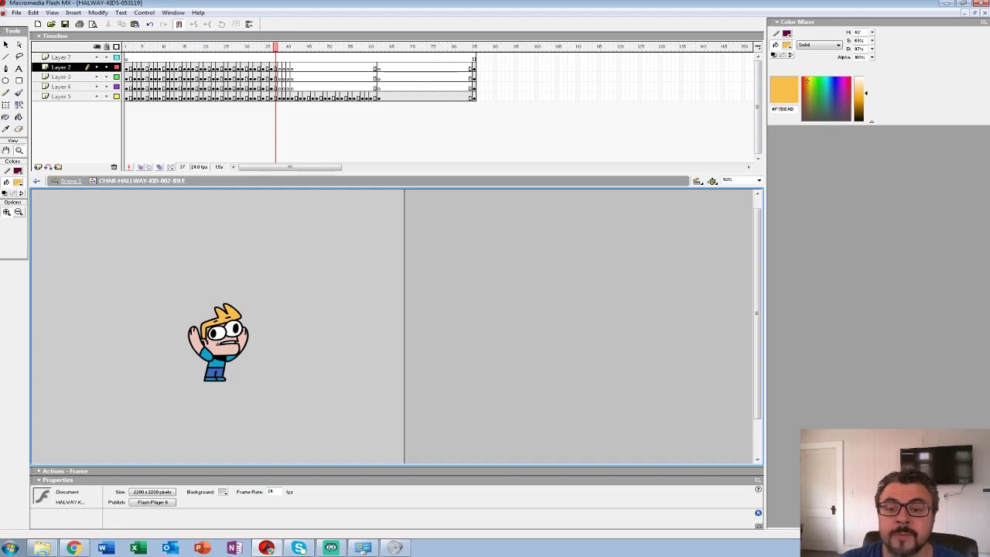
# Review playback, shift the frame 62 keyframes on Layers 2 to 5 to frame 64, and insert blank keyframes at frames 62 and 63 on Layer 5
pyautogui.hotkey('ctrl', 'alt', 'r')
pyautogui.press('Return')
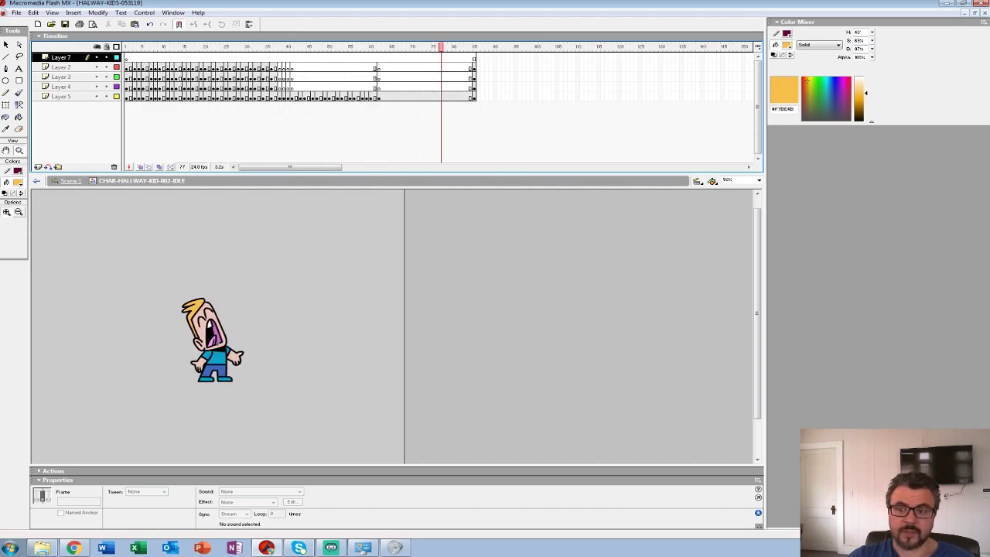
pyautogui.press('Return')
pyautogui.moveTo(379, 68); pyautogui.dragTo(387, 97)
pyautogui.press(',')
pyautogui.press(',')
pyautogui.press('F7')
pyautogui.press('F7')
# Replay the revised section and insert blank keyframes at frames 83 and 84 on Layer 5
pyautogui.press(',')
pyautogui.press(',')
pyautogui.press(',')
pyautogui.press(',')
pyautogui.press(',')
pyautogui.press(',')
pyautogui.press('Return')
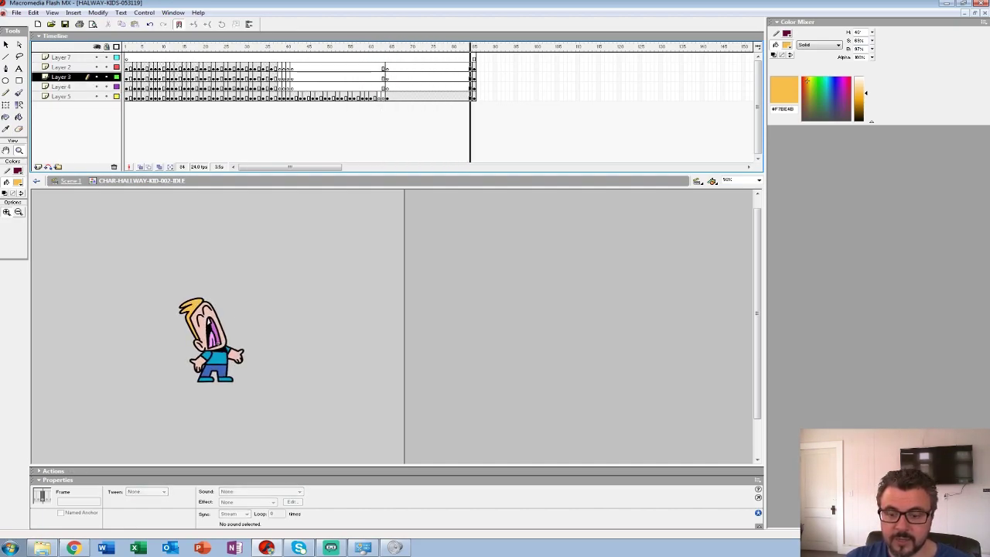
pyautogui.click(439, 87)
pyautogui.press('Return')
pyautogui.click(461, 98)
pyautogui.press('.')
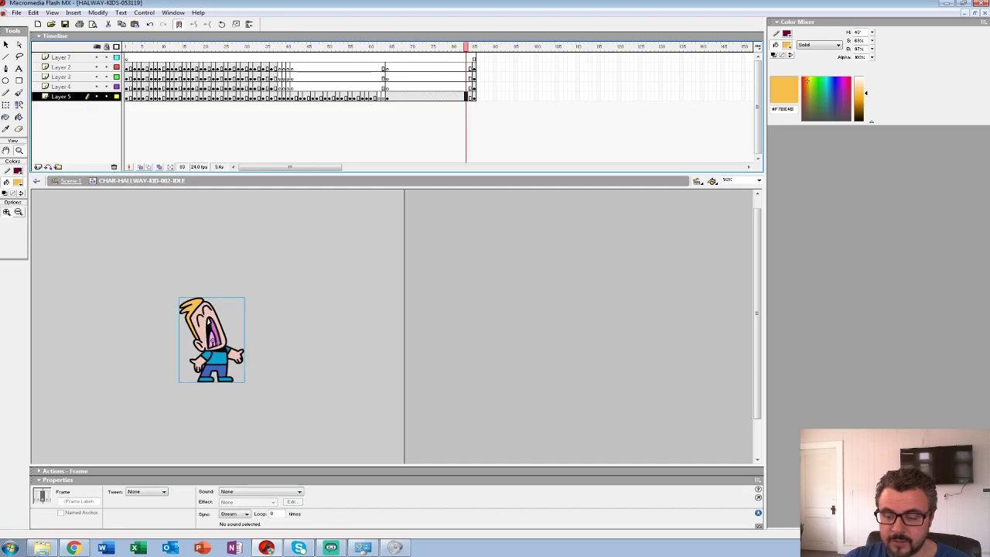
pyautogui.press('F7')
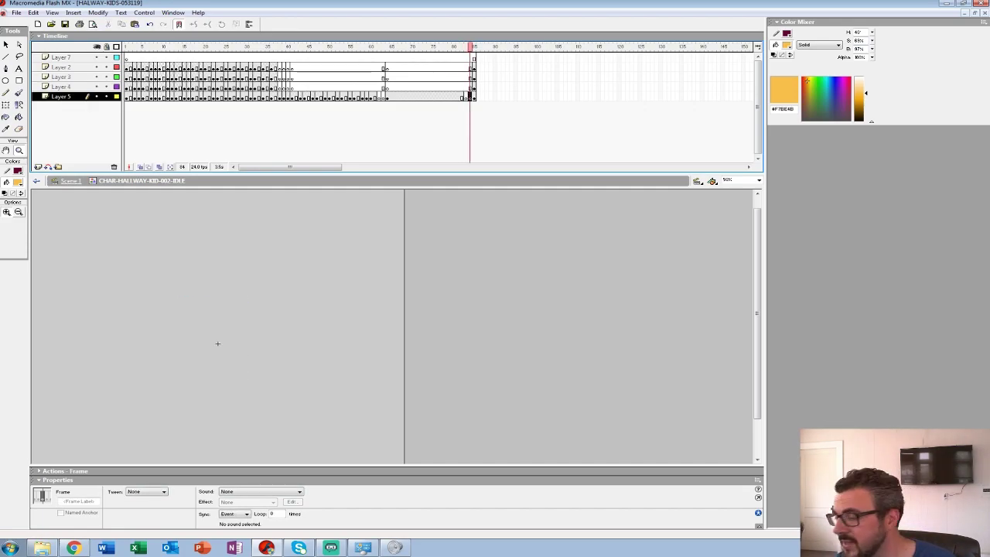
# Preview the animation, turn on onion skinning at frame 63 of Layer 5 and extend its range back to frame 61
pyautogui.click(338, 78)
pyautogui.press('Return')
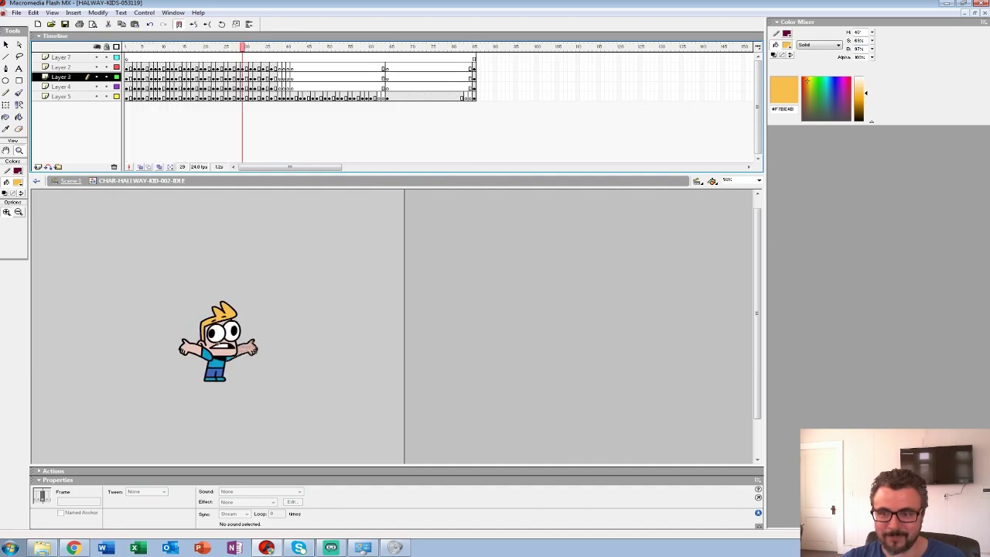
pyautogui.press('Return')
pyautogui.press('.')
pyautogui.press('.')
pyautogui.press(',')
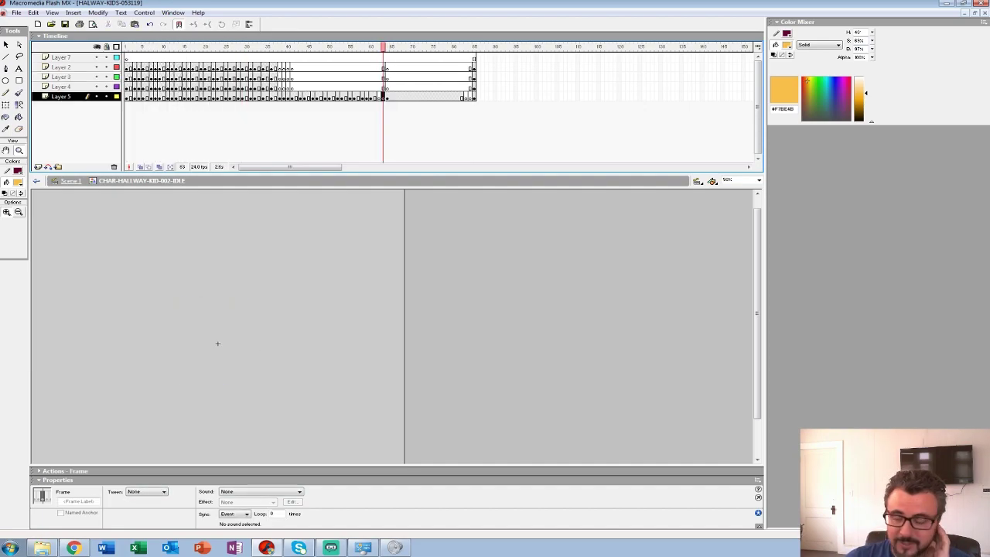
pyautogui.press('.')
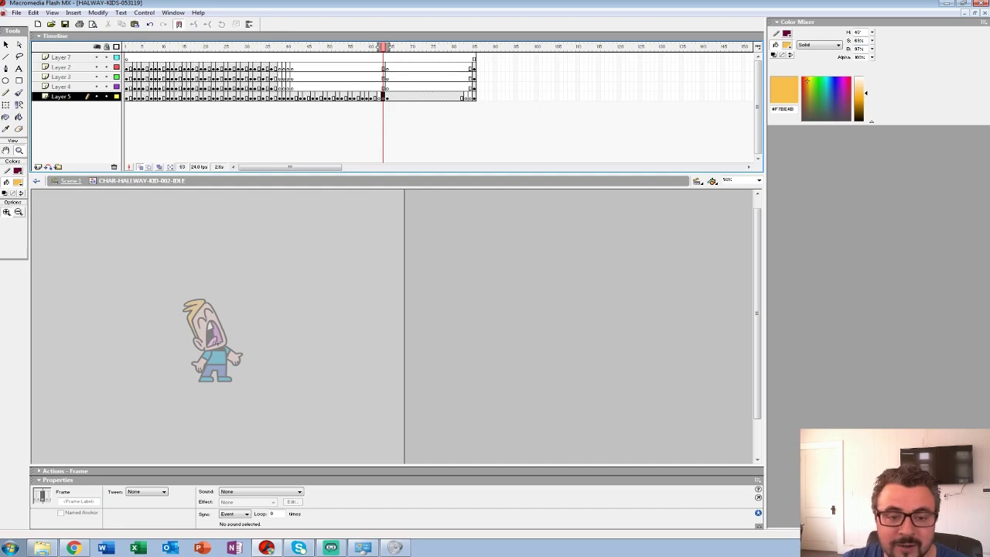
pyautogui.click(217, 343)
pyautogui.click(217, 343)
pyautogui.click(379, 262)
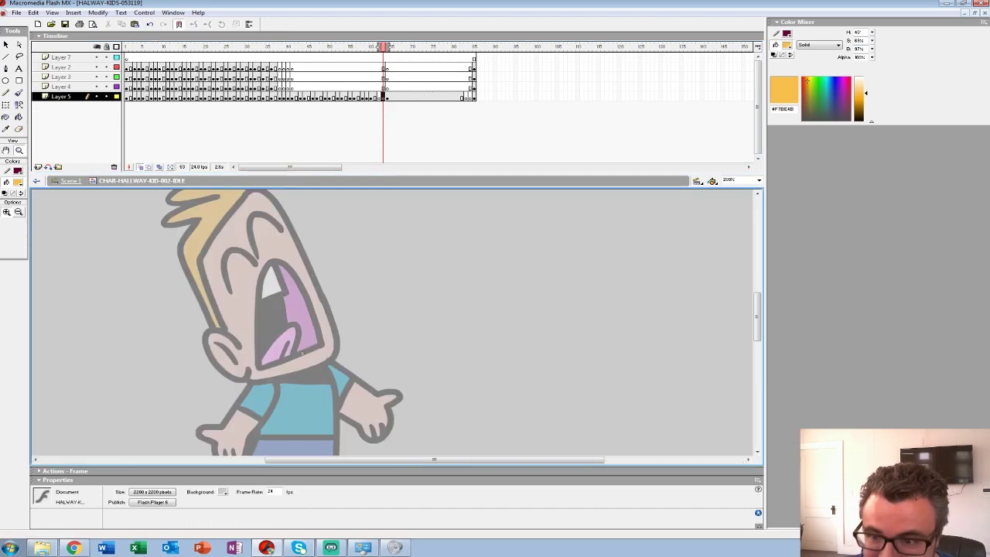
pyautogui.moveTo(379, 47); pyautogui.dragTo(375, 47)
pyautogui.moveTo(302, 353)
pyautogui.mouseDown()
pyautogui.moveTo(286, 280)
pyautogui.moveTo(283, 317)
pyautogui.mouseUp()
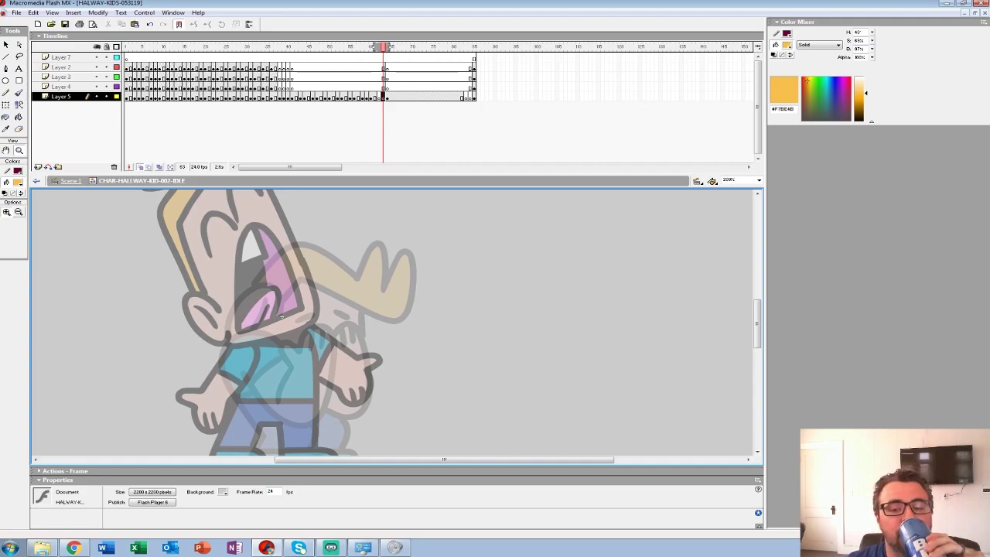
# Set the Brush to a small size with a red (#FF0000) fill
pyautogui.press('b')
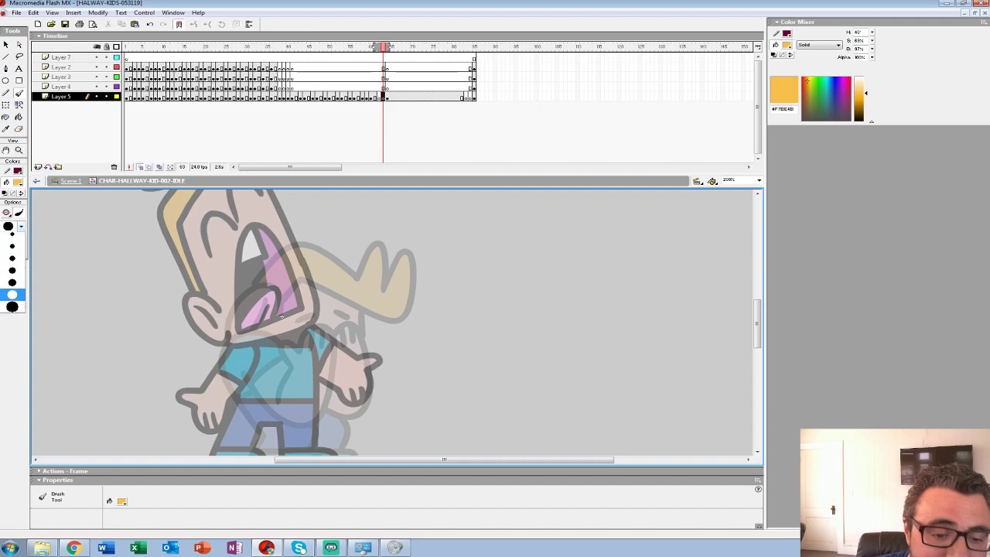
pyautogui.click(18, 182)
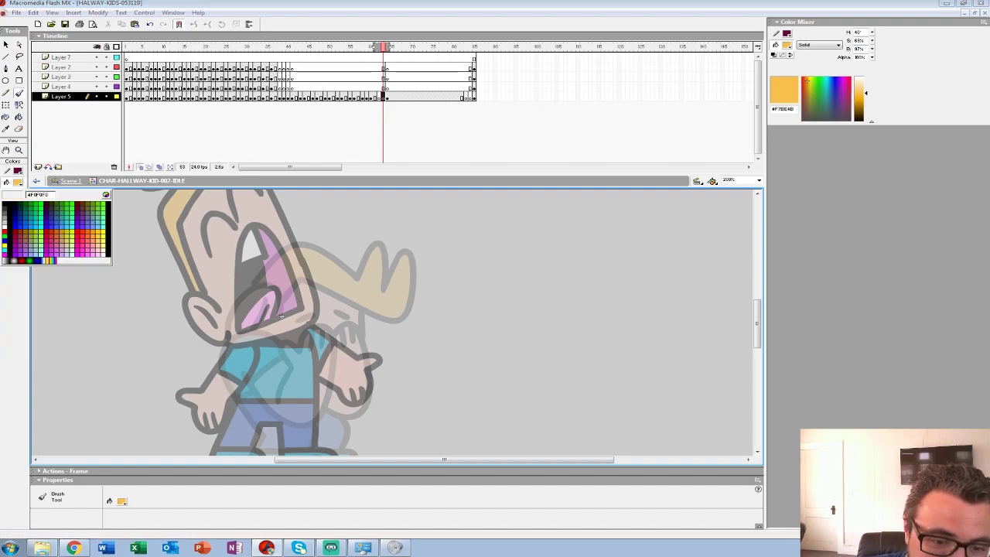
pyautogui.click(8, 231)
pyautogui.moveTo(282, 317); pyautogui.dragTo(261, 360)
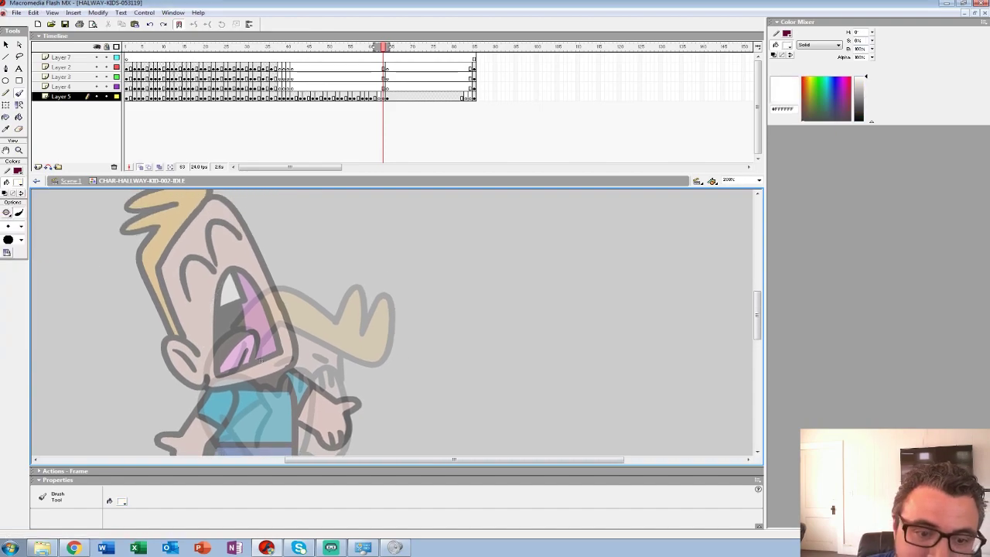
pyautogui.click(18, 183)
pyautogui.click(8, 237)
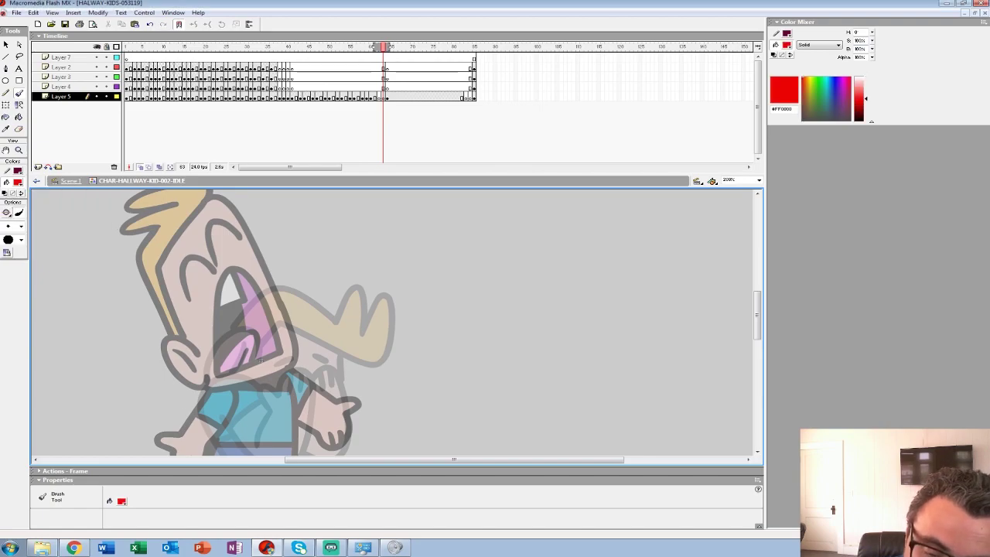
# Sketch the in-between head in red on frame 63: ear, spiky hair outline, closed eyes and eyebrows
pyautogui.moveTo(194, 353)
pyautogui.mouseDown()
pyautogui.moveTo(213, 385)
pyautogui.moveTo(214, 376)
pyautogui.mouseUp()
pyautogui.moveTo(215, 372); pyautogui.dragTo(191, 392)
pyautogui.moveTo(190, 347); pyautogui.dragTo(274, 268)
pyautogui.moveTo(236, 382)
pyautogui.mouseDown()
pyautogui.moveTo(205, 300)
pyautogui.moveTo(210, 327)
pyautogui.moveTo(192, 360)
pyautogui.mouseUp()
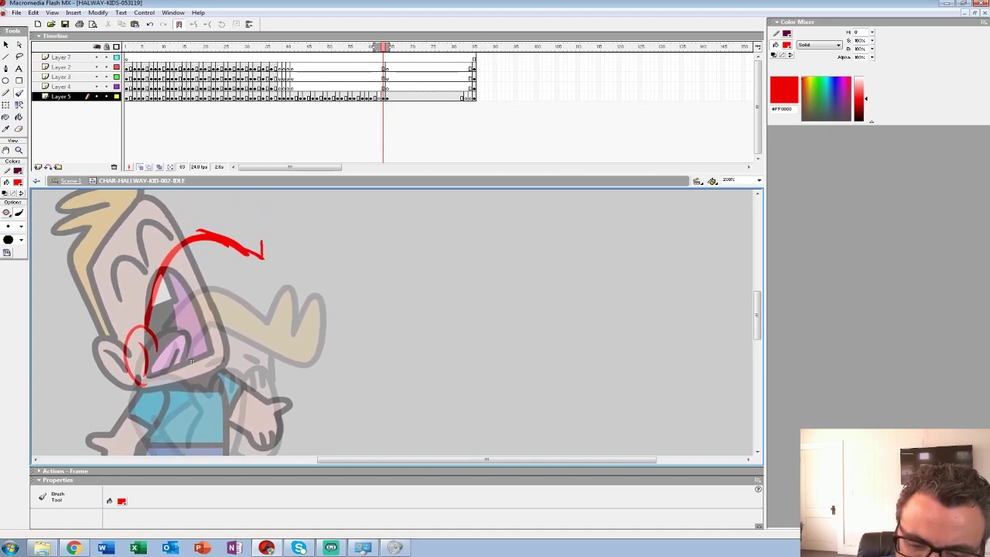
pyautogui.moveTo(293, 303)
pyautogui.mouseDown()
pyautogui.moveTo(180, 276)
pyautogui.moveTo(155, 341)
pyautogui.moveTo(180, 275)
pyautogui.moveTo(164, 302)
pyautogui.moveTo(191, 340)
pyautogui.mouseUp()
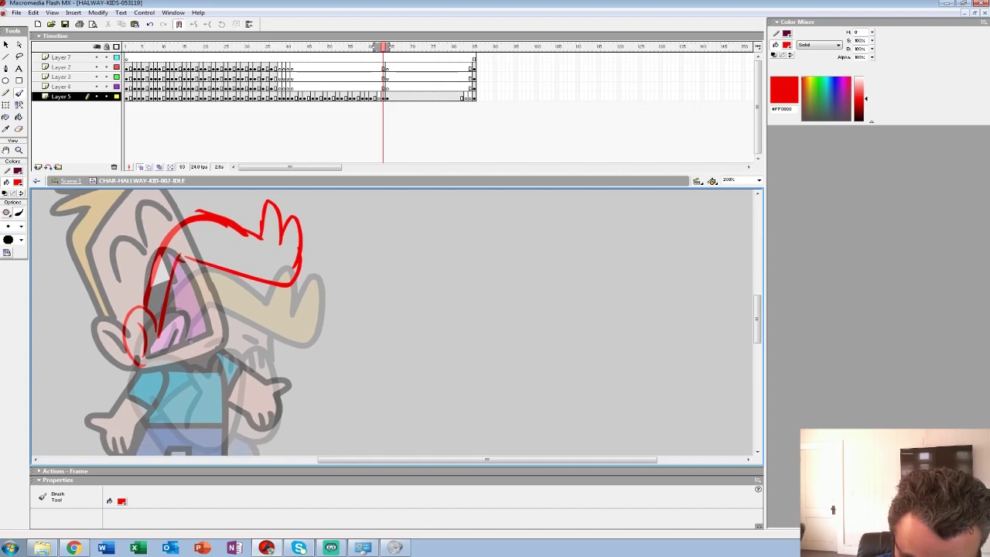
pyautogui.hotkey('ctrl', 'z')
pyautogui.hotkey('ctrl', 'y')
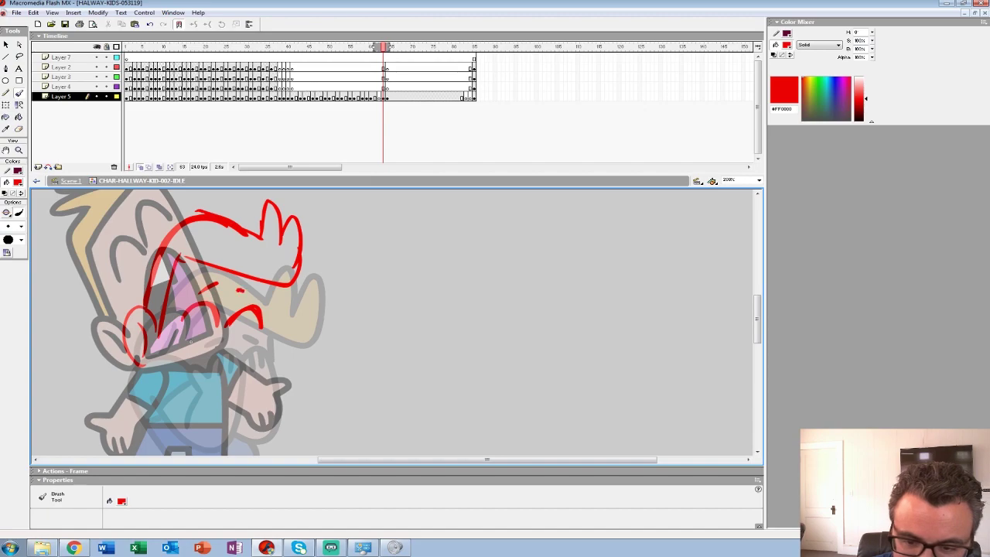
# Sketch the jaw and front of the face, the open mouth and the start of the bent arm in red
pyautogui.moveTo(145, 361)
pyautogui.mouseDown()
pyautogui.moveTo(223, 393)
pyautogui.moveTo(251, 391)
pyautogui.mouseUp()
pyautogui.hotkey('ctrl', 'z')
pyautogui.moveTo(145, 361)
pyautogui.mouseDown()
pyautogui.moveTo(161, 386)
pyautogui.moveTo(249, 401)
pyautogui.mouseUp()
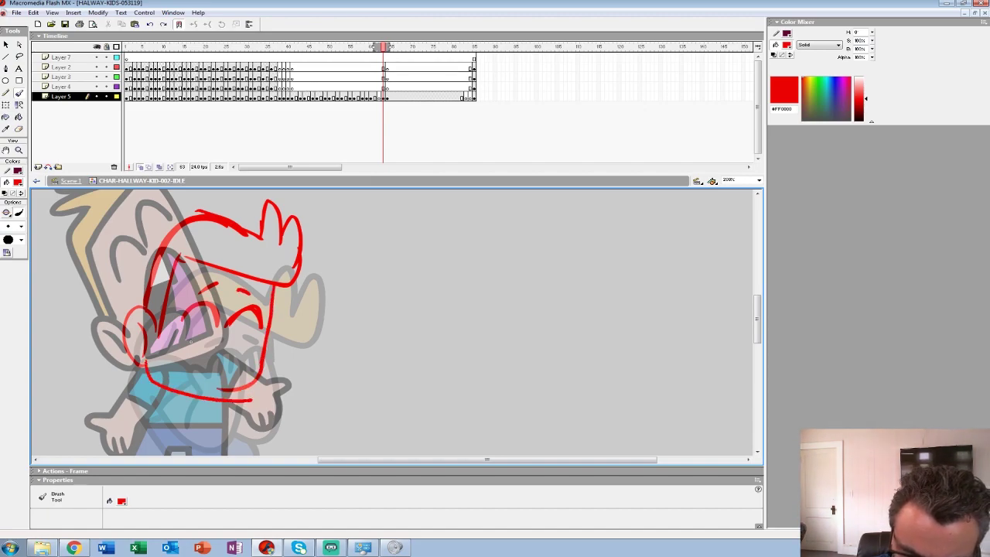
pyautogui.moveTo(190, 342)
pyautogui.mouseDown()
pyautogui.moveTo(188, 268)
pyautogui.moveTo(241, 306)
pyautogui.mouseUp()
pyautogui.hotkey('ctrl', 'z')
pyautogui.moveTo(174, 303)
pyautogui.mouseDown()
pyautogui.moveTo(243, 308)
pyautogui.moveTo(175, 304)
pyautogui.mouseUp()
pyautogui.moveTo(188, 268)
pyautogui.mouseDown()
pyautogui.moveTo(185, 340)
pyautogui.moveTo(229, 285)
pyautogui.moveTo(217, 371)
pyautogui.mouseUp()
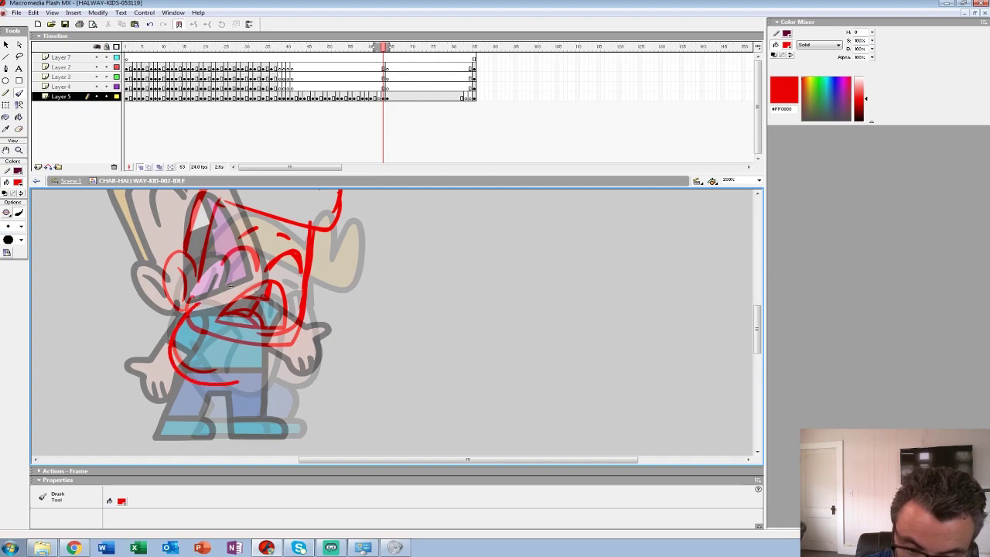
# Redo the near arm sketch with its shoulder, sleeve and folded hand, and start the torso line
pyautogui.hotkey('ctrl', 'z')
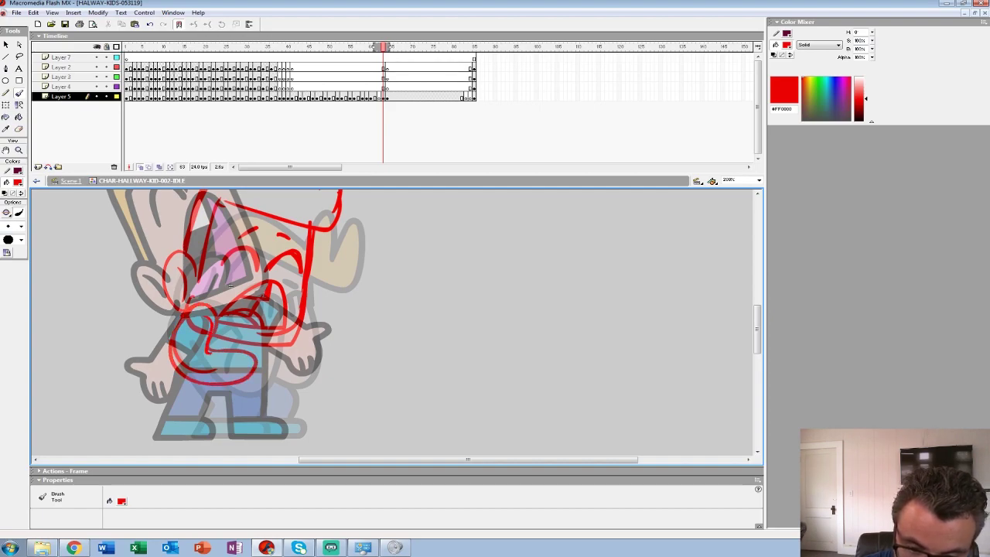
pyautogui.hotkey('ctrl', 'z')
pyautogui.moveTo(177, 319)
pyautogui.mouseDown()
pyautogui.moveTo(214, 317)
pyautogui.moveTo(226, 288)
pyautogui.moveTo(298, 241)
pyautogui.mouseUp()
pyautogui.moveTo(298, 242); pyautogui.dragTo(271, 253)
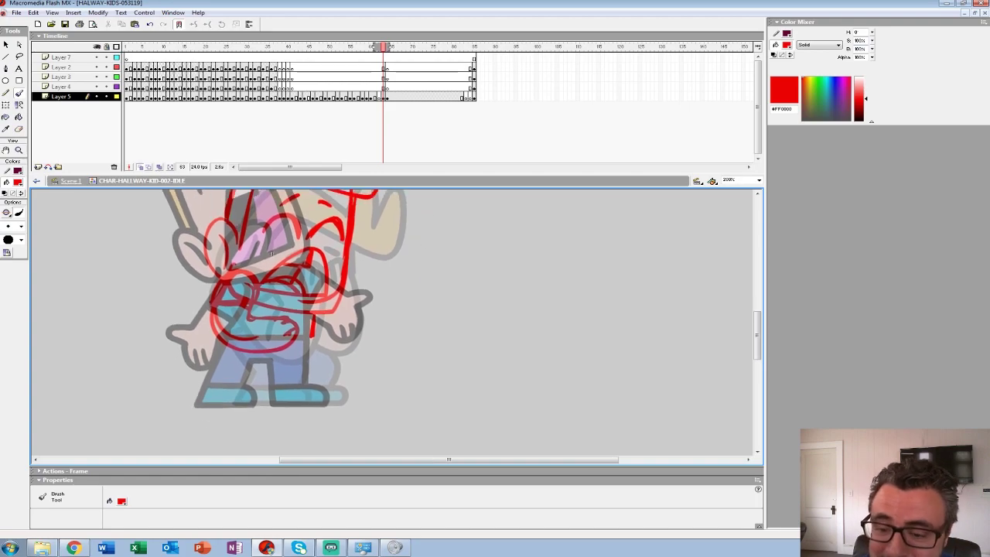
# Sketch the far raised arm and hand, the legs and both shoes in red
pyautogui.moveTo(300, 316)
pyautogui.mouseDown()
pyautogui.moveTo(348, 337)
pyautogui.moveTo(357, 295)
pyautogui.mouseUp()
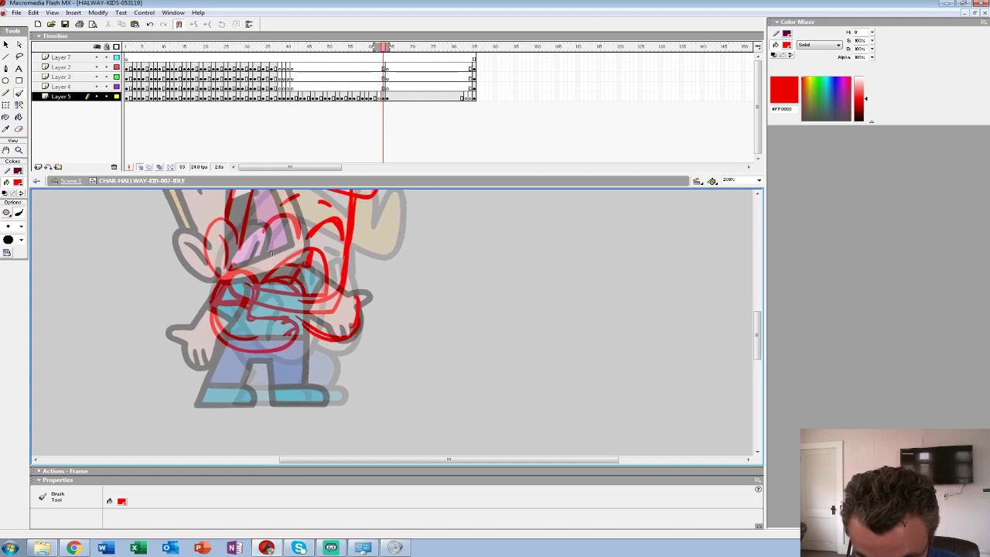
pyautogui.hotkey('ctrl', 'z')
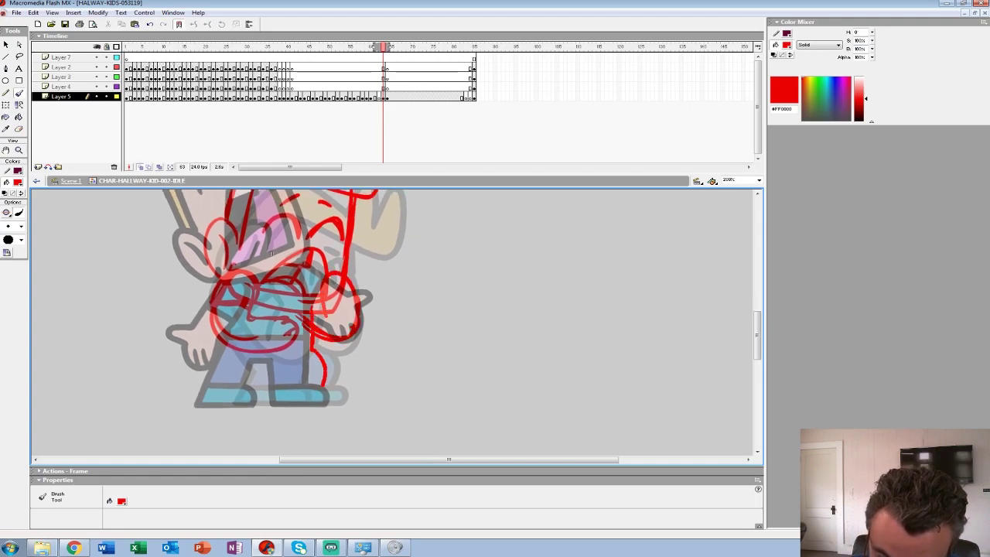
pyautogui.moveTo(218, 403)
pyautogui.mouseDown()
pyautogui.moveTo(337, 403)
pyautogui.moveTo(336, 384)
pyautogui.moveTo(228, 396)
pyautogui.mouseUp()
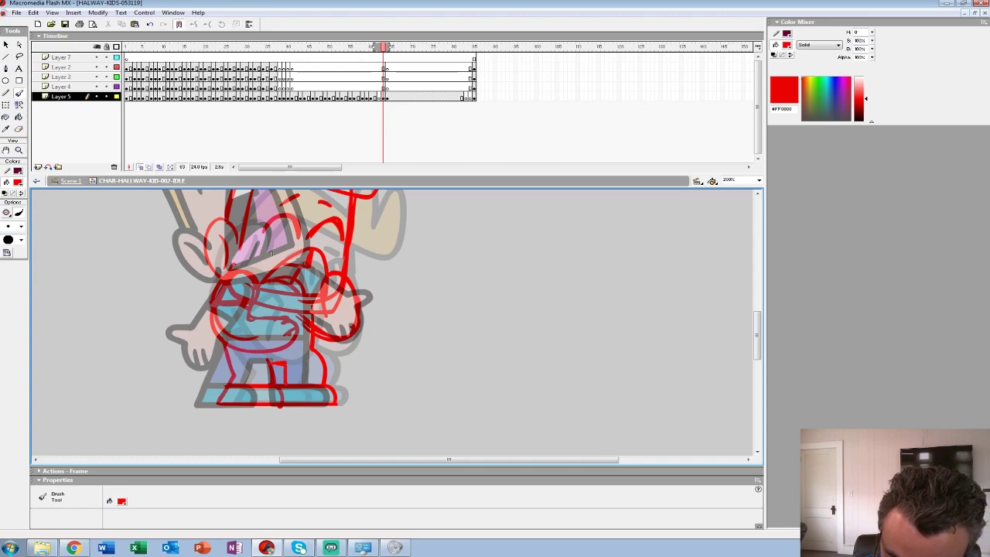
pyautogui.moveTo(271, 362); pyautogui.dragTo(292, 401)
pyautogui.moveTo(271, 253)
pyautogui.mouseDown()
pyautogui.moveTo(246, 394)
pyautogui.moveTo(225, 331)
pyautogui.moveTo(231, 244)
pyautogui.moveTo(200, 270)
pyautogui.mouseUp()
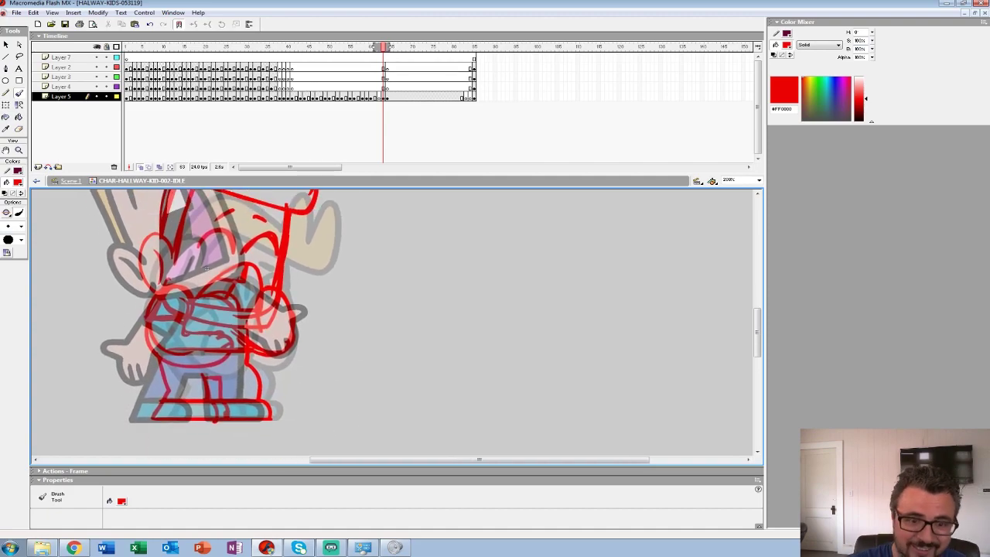
# Transfer the red sketch from frame 63 to frame 62 on Layer 5, play the section back, and clear frame 63
pyautogui.press('z')
pyautogui.keyDown('alt'); pyautogui.click(225, 289); pyautogui.keyUp('alt')
pyautogui.keyDown('alt'); pyautogui.click(381, 313); pyautogui.keyUp('alt')
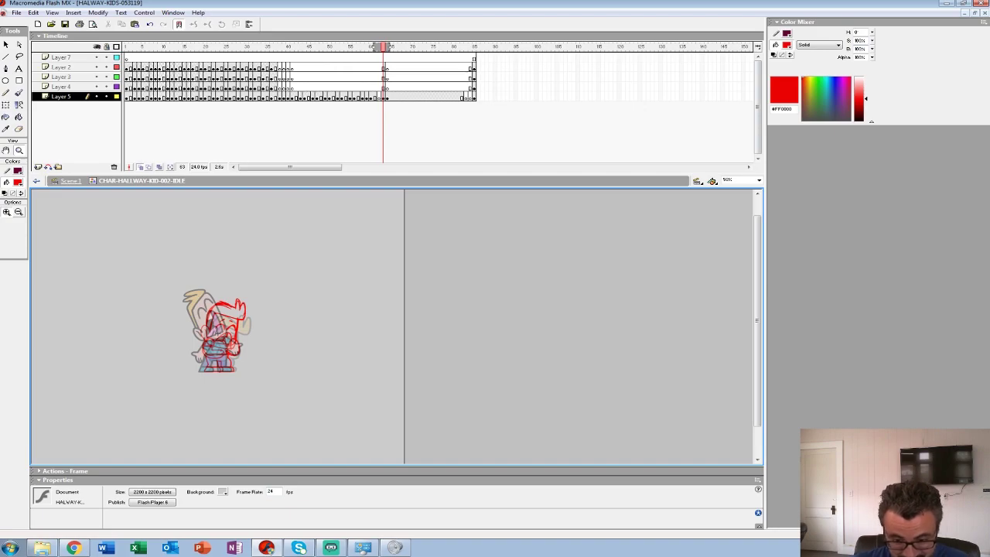
pyautogui.moveTo(375, 47)
pyautogui.mouseDown()
pyautogui.moveTo(342, 46)
pyautogui.moveTo(393, 46)
pyautogui.mouseUp()
pyautogui.click(382, 96)
pyautogui.click(379, 97)
pyautogui.click(350, 87)
pyautogui.press('Return')
pyautogui.click(350, 87)
pyautogui.moveTo(349, 46); pyautogui.dragTo(329, 46)
pyautogui.press('Return')
pyautogui.click(363, 96)
pyautogui.click(382, 97)
pyautogui.press('Return')
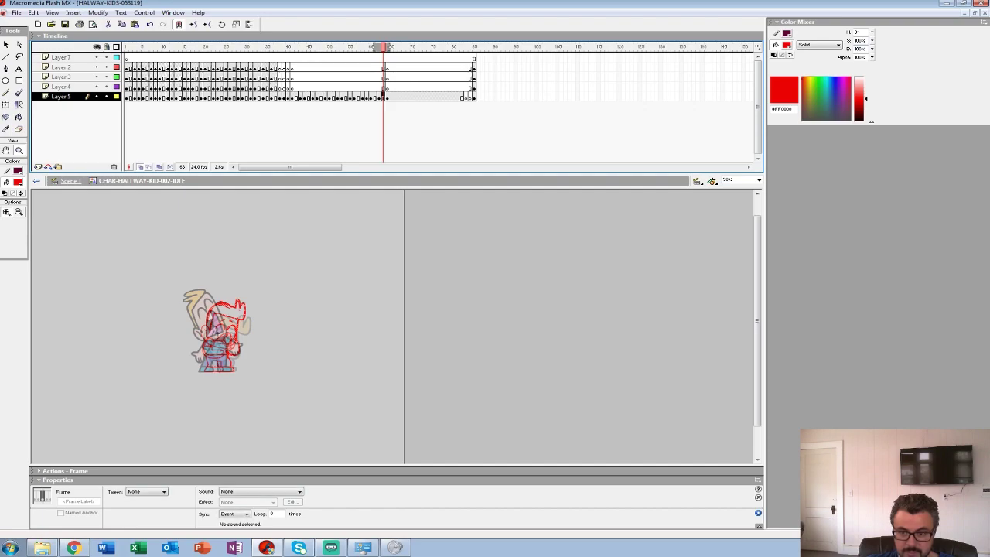
pyautogui.press('Delete')
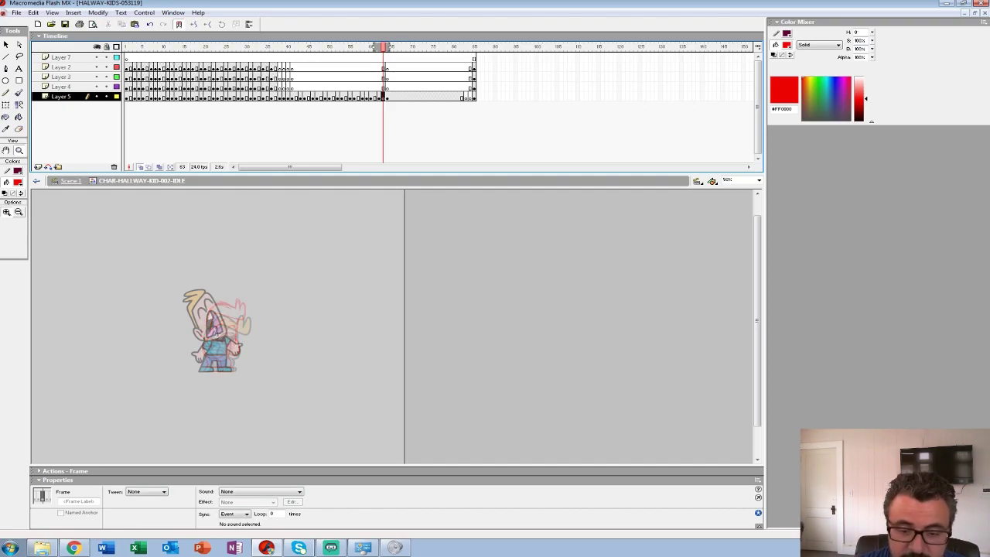
# Examine the torso and arms up close, comparing frame 63 with the neighbouring frames 61 and 62
pyautogui.click(218, 333)
pyautogui.click(304, 326)
pyautogui.click(554, 285)
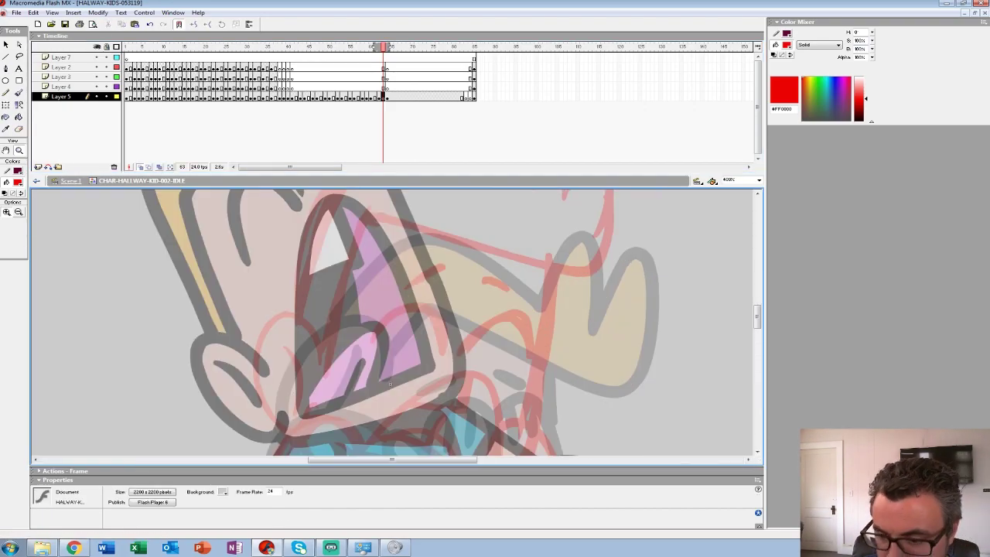
pyautogui.moveTo(390, 383); pyautogui.dragTo(275, 210)
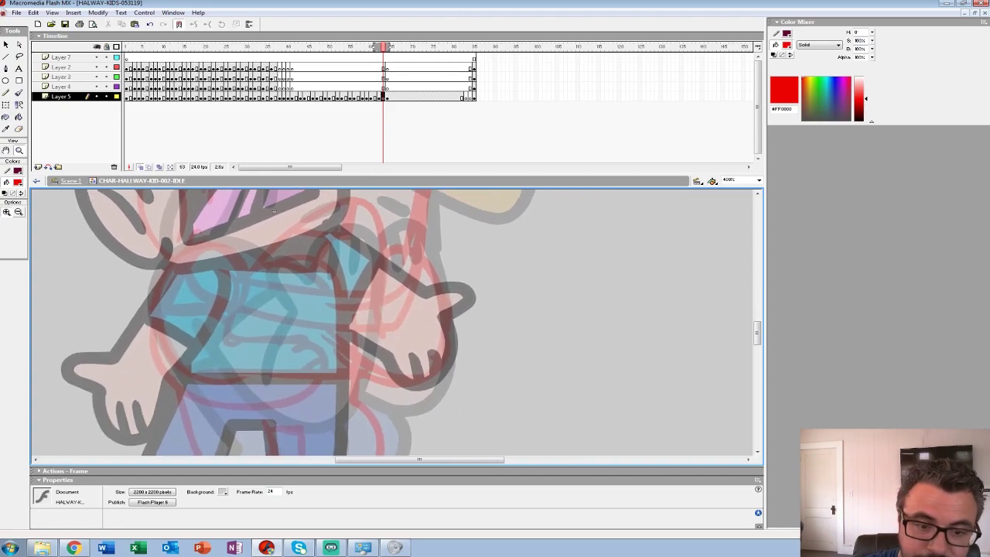
pyautogui.press(',')
pyautogui.press(',')
pyautogui.press('.')
pyautogui.press(',')
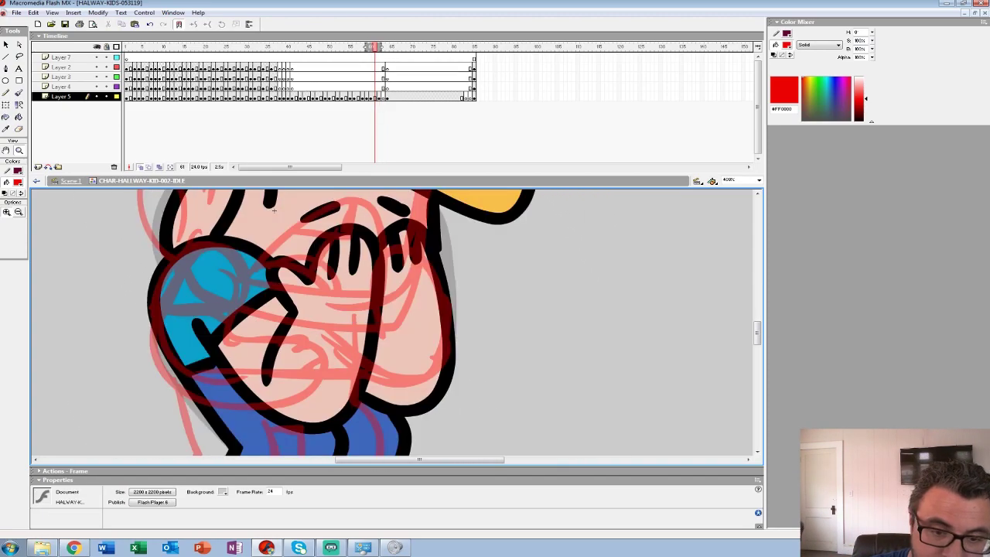
# Set the stroke and fill colours to black (#000000) and enlarge the brush for inking on frame 63
pyautogui.click(17, 171)
pyautogui.press('Escape')
pyautogui.press('.')
pyautogui.press('b')
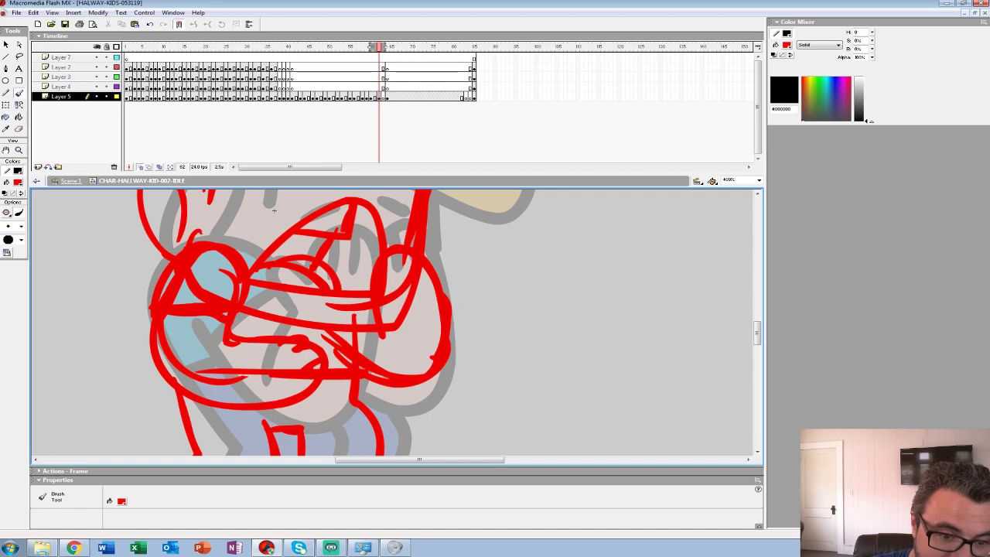
pyautogui.press('.')
pyautogui.moveTo(230, 336); pyautogui.dragTo(240, 262)
pyautogui.hotkey('ctrl', 'z')
pyautogui.click(17, 182)
pyautogui.click(6, 206)
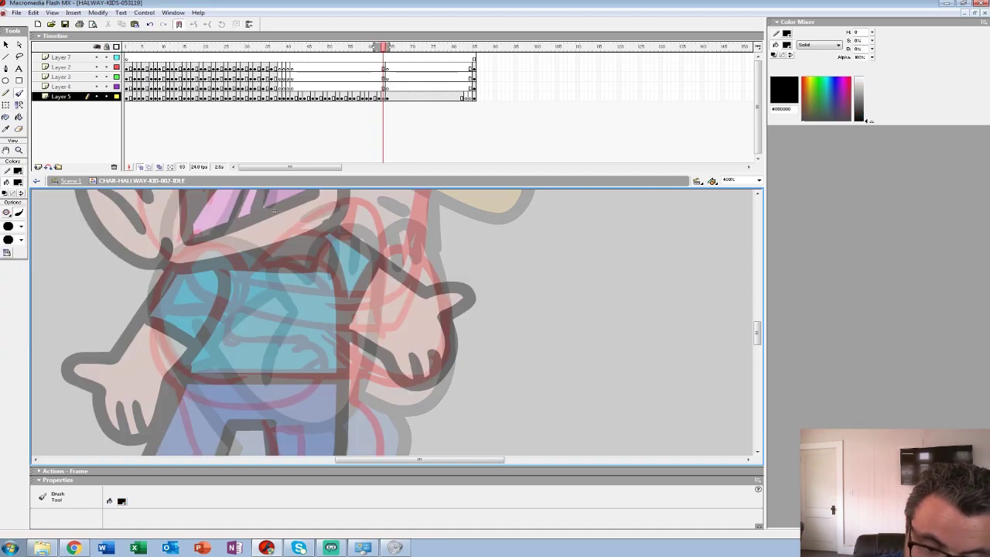
# Ink the whole character in black on frame 63 over the onion-skinned sketch: head, hair, face, arms, torso, legs and shoes
pyautogui.moveTo(238, 334)
pyautogui.mouseDown()
pyautogui.moveTo(207, 240)
pyautogui.moveTo(161, 287)
pyautogui.moveTo(155, 364)
pyautogui.moveTo(210, 405)
pyautogui.moveTo(284, 403)
pyautogui.moveTo(319, 366)
pyautogui.moveTo(311, 338)
pyautogui.moveTo(246, 333)
pyautogui.moveTo(313, 375)
pyautogui.mouseUp()
pyautogui.moveTo(244, 314); pyautogui.dragTo(155, 310)
pyautogui.moveTo(239, 294)
pyautogui.mouseDown()
pyautogui.moveTo(215, 377)
pyautogui.moveTo(176, 381)
pyautogui.mouseUp()
pyautogui.moveTo(210, 299); pyautogui.dragTo(190, 195)
pyautogui.moveTo(269, 354)
pyautogui.mouseDown()
pyautogui.moveTo(361, 342)
pyautogui.moveTo(301, 242)
pyautogui.moveTo(293, 321)
pyautogui.mouseUp()
pyautogui.moveTo(305, 253); pyautogui.dragTo(318, 281)
pyautogui.moveTo(322, 246); pyautogui.dragTo(335, 269)
pyautogui.moveTo(189, 194); pyautogui.dragTo(228, 340)
pyautogui.moveTo(390, 215); pyautogui.dragTo(363, 374)
pyautogui.moveTo(224, 333); pyautogui.dragTo(233, 211)
pyautogui.moveTo(333, 321); pyautogui.dragTo(214, 314)
pyautogui.moveTo(344, 259)
pyautogui.mouseDown()
pyautogui.moveTo(329, 213)
pyautogui.moveTo(210, 278)
pyautogui.moveTo(336, 294)
pyautogui.mouseUp()
pyautogui.hotkey('ctrl', 'z')
pyautogui.moveTo(222, 272)
pyautogui.mouseDown()
pyautogui.moveTo(292, 275)
pyautogui.moveTo(300, 289)
pyautogui.mouseUp()
pyautogui.moveTo(315, 215); pyautogui.dragTo(310, 242)
pyautogui.moveTo(307, 239)
pyautogui.mouseDown()
pyautogui.moveTo(259, 233)
pyautogui.moveTo(279, 262)
pyautogui.mouseUp()
pyautogui.moveTo(234, 211)
pyautogui.mouseDown()
pyautogui.moveTo(263, 296)
pyautogui.moveTo(355, 317)
pyautogui.mouseUp()
pyautogui.moveTo(295, 302)
pyautogui.mouseDown()
pyautogui.moveTo(235, 268)
pyautogui.moveTo(260, 367)
pyautogui.mouseUp()
pyautogui.moveTo(256, 283); pyautogui.dragTo(269, 332)
pyautogui.moveTo(355, 316)
pyautogui.mouseDown()
pyautogui.moveTo(325, 405)
pyautogui.moveTo(251, 462)
pyautogui.moveTo(266, 410)
pyautogui.mouseUp()
pyautogui.moveTo(207, 373)
pyautogui.mouseDown()
pyautogui.moveTo(222, 302)
pyautogui.moveTo(294, 259)
pyautogui.moveTo(431, 292)
pyautogui.moveTo(342, 351)
pyautogui.moveTo(378, 222)
pyautogui.moveTo(330, 192)
pyautogui.moveTo(303, 260)
pyautogui.mouseUp()
pyautogui.moveTo(303, 263); pyautogui.dragTo(382, 255)
pyautogui.moveTo(379, 251)
pyautogui.mouseDown()
pyautogui.moveTo(341, 234)
pyautogui.moveTo(164, 350)
pyautogui.moveTo(159, 388)
pyautogui.mouseUp()
pyautogui.moveTo(232, 406); pyautogui.dragTo(254, 289)
pyautogui.moveTo(281, 243)
pyautogui.mouseDown()
pyautogui.moveTo(315, 231)
pyautogui.moveTo(389, 241)
pyautogui.mouseUp()
pyautogui.moveTo(406, 319)
pyautogui.mouseDown()
pyautogui.moveTo(404, 302)
pyautogui.moveTo(340, 309)
pyautogui.moveTo(255, 293)
pyautogui.mouseUp()
pyautogui.moveTo(283, 410); pyautogui.dragTo(317, 210)
pyautogui.moveTo(384, 264)
pyautogui.mouseDown()
pyautogui.moveTo(367, 222)
pyautogui.moveTo(358, 227)
pyautogui.mouseUp()
pyautogui.moveTo(362, 221)
pyautogui.mouseDown()
pyautogui.moveTo(354, 293)
pyautogui.moveTo(382, 369)
pyautogui.mouseUp()
pyautogui.moveTo(179, 285)
pyautogui.mouseDown()
pyautogui.moveTo(199, 408)
pyautogui.moveTo(274, 408)
pyautogui.moveTo(280, 392)
pyautogui.moveTo(192, 370)
pyautogui.mouseUp()
pyautogui.moveTo(263, 318)
pyautogui.mouseDown()
pyautogui.moveTo(267, 365)
pyautogui.moveTo(289, 323)
pyautogui.moveTo(300, 323)
pyautogui.moveTo(293, 404)
pyautogui.mouseUp()
pyautogui.hotkey('ctrl', 'z')
pyautogui.moveTo(291, 321)
pyautogui.mouseDown()
pyautogui.moveTo(294, 407)
pyautogui.moveTo(407, 406)
pyautogui.moveTo(408, 385)
pyautogui.moveTo(382, 372)
pyautogui.moveTo(292, 378)
pyautogui.mouseUp()
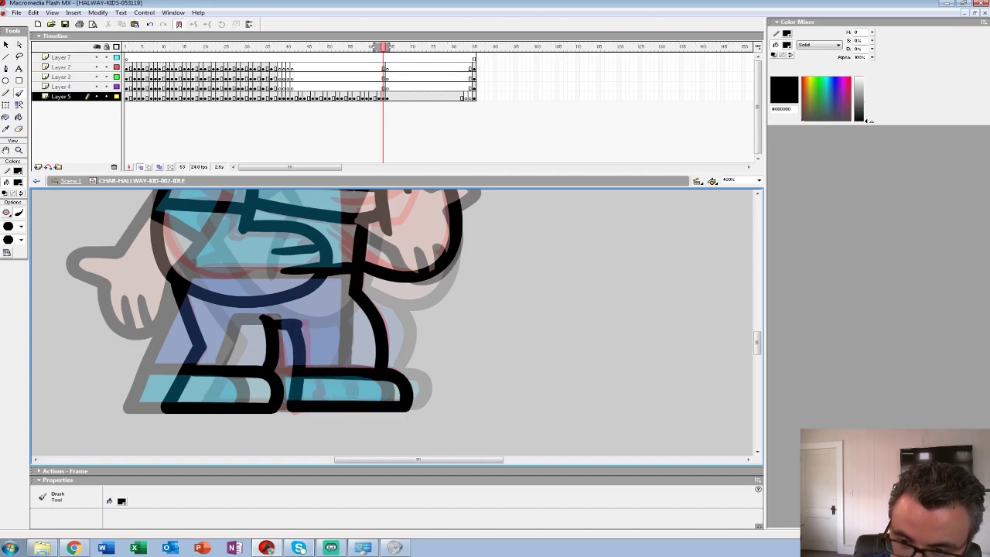
pyautogui.scroll(3, 341, 269)
pyautogui.moveTo(294, 338); pyautogui.dragTo(345, 356)
pyautogui.hotkey('ctrl', 'z')
pyautogui.moveTo(271, 336); pyautogui.dragTo(345, 356)
# Replace the red sketch on frame 62 with the inked drawing, turn off onion skinning and select the Paint Bucket at 100% zoom
pyautogui.press(',')
pyautogui.press('z')
pyautogui.keyDown('alt'); pyautogui.click(344, 286); pyautogui.keyUp('alt')
pyautogui.keyDown('alt'); pyautogui.click(345, 286); pyautogui.keyUp('alt')
pyautogui.keyDown('alt'); pyautogui.click(345, 286); pyautogui.keyUp('alt')
pyautogui.hotkey('ctrl', '1')
pyautogui.press('k')
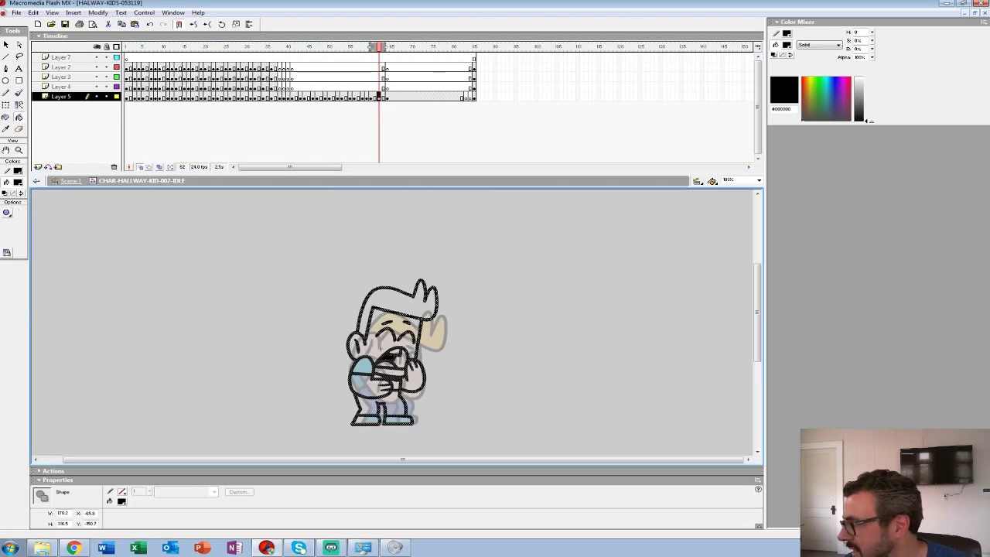
pyautogui.click(140, 167)
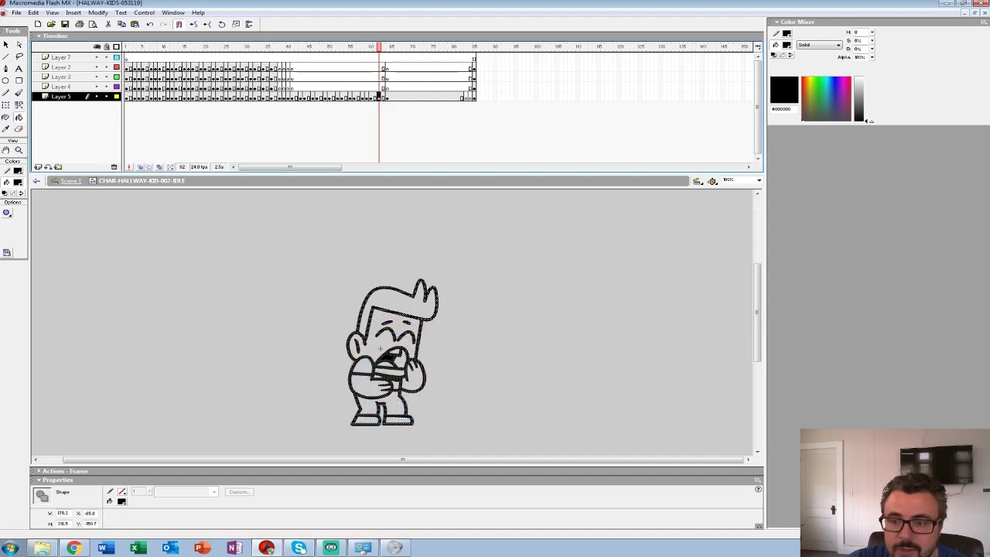
# Play back the animation up to frame 63 several times to check the motion into the newly inked drawings
pyautogui.click(370, 87)
pyautogui.moveTo(370, 48)
pyautogui.mouseDown()
pyautogui.moveTo(416, 47)
pyautogui.moveTo(379, 48)
pyautogui.mouseUp()
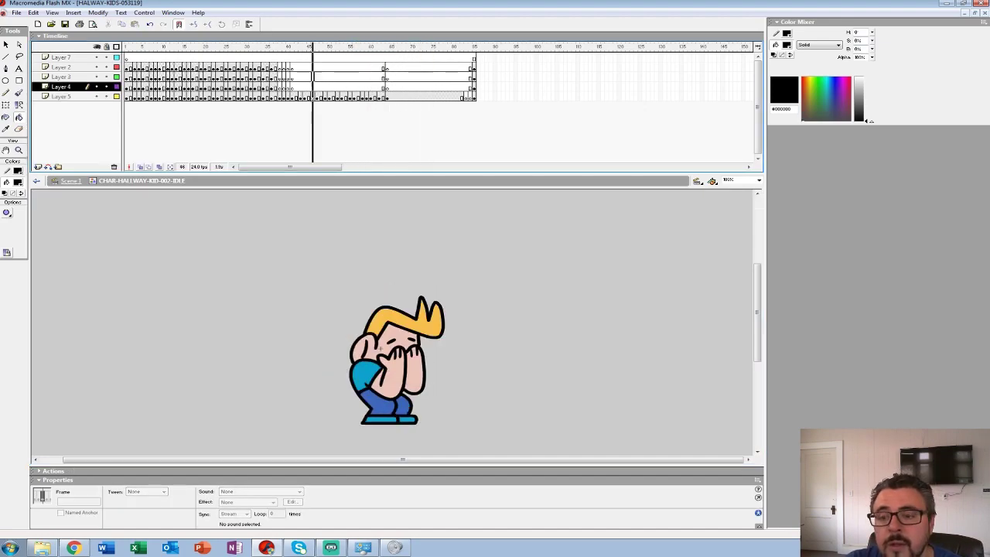
pyautogui.click(303, 78)
pyautogui.press('Return')
pyautogui.click(303, 79)
pyautogui.press('Return')
pyautogui.click(383, 97)
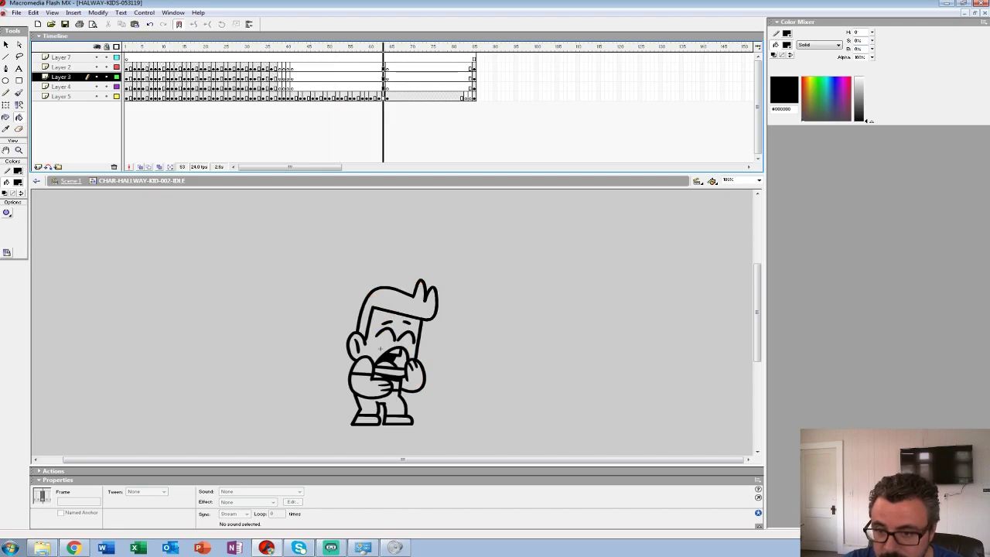
pyautogui.press('Delete')
pyautogui.click(238, 78)
pyautogui.press('Return')
pyautogui.press('Return')
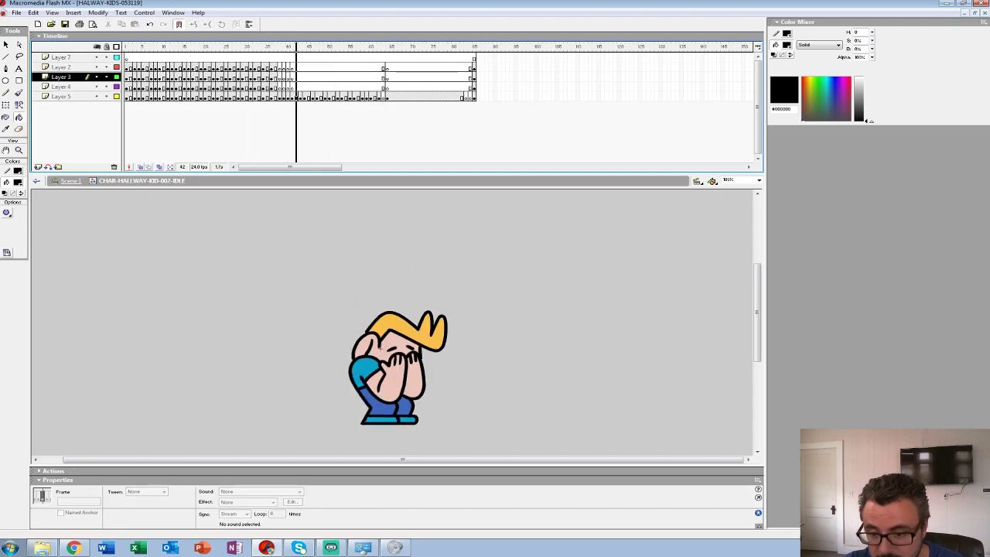
# Turn on onion skinning at frame 63 of Layer 5, limit it to the adjacent frames and select the Brush for sketching
pyautogui.click(383, 96)
pyautogui.click(377, 46)
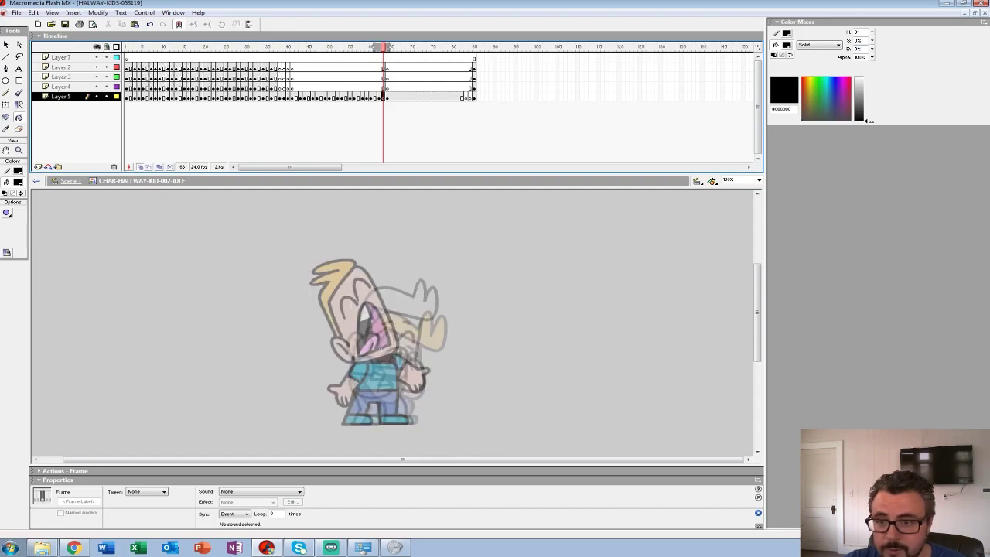
pyautogui.press('k')
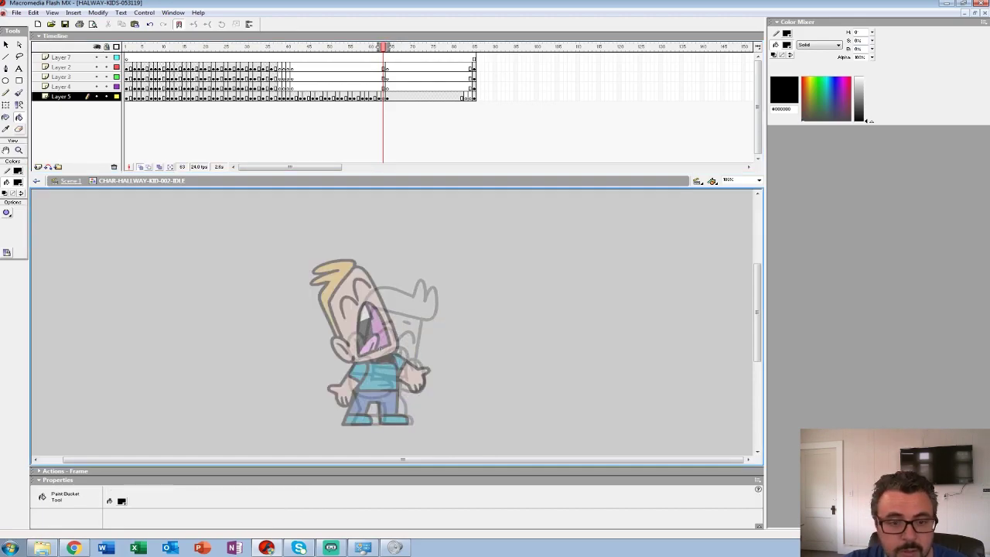
pyautogui.click(19, 150)
pyautogui.click(456, 318)
pyautogui.moveTo(456, 318); pyautogui.dragTo(416, 255)
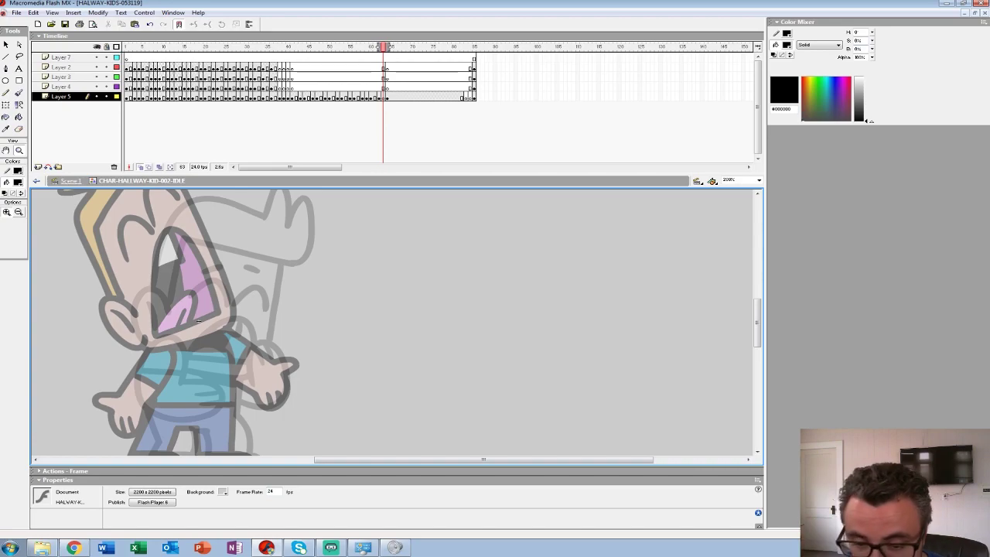
pyautogui.moveTo(198, 320); pyautogui.dragTo(304, 310)
pyautogui.press('b')
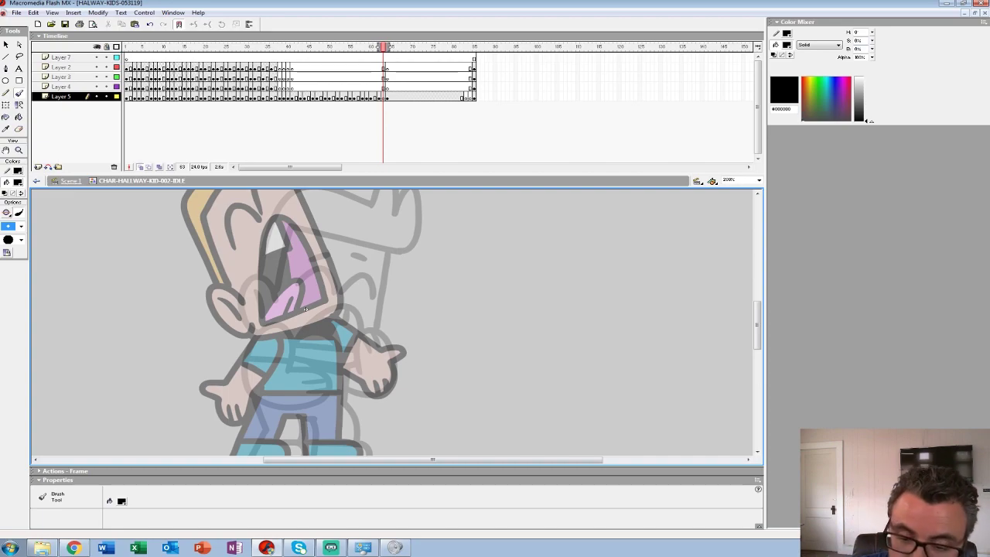
# Rough in the hanging arm on frame 63 with a thin black brush, including the sleeve edge and fingers
pyautogui.moveTo(233, 369); pyautogui.dragTo(230, 403)
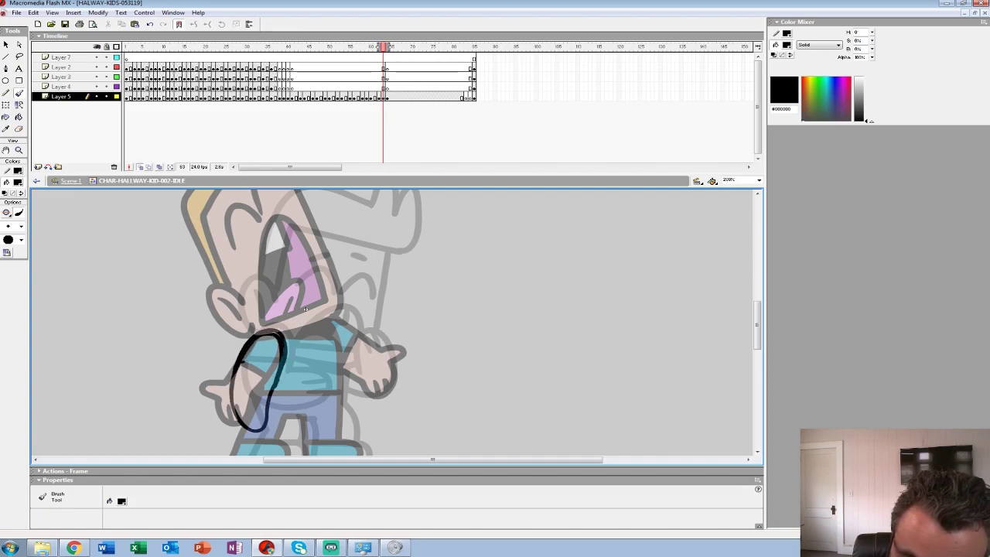
pyautogui.moveTo(306, 310); pyautogui.dragTo(302, 310)
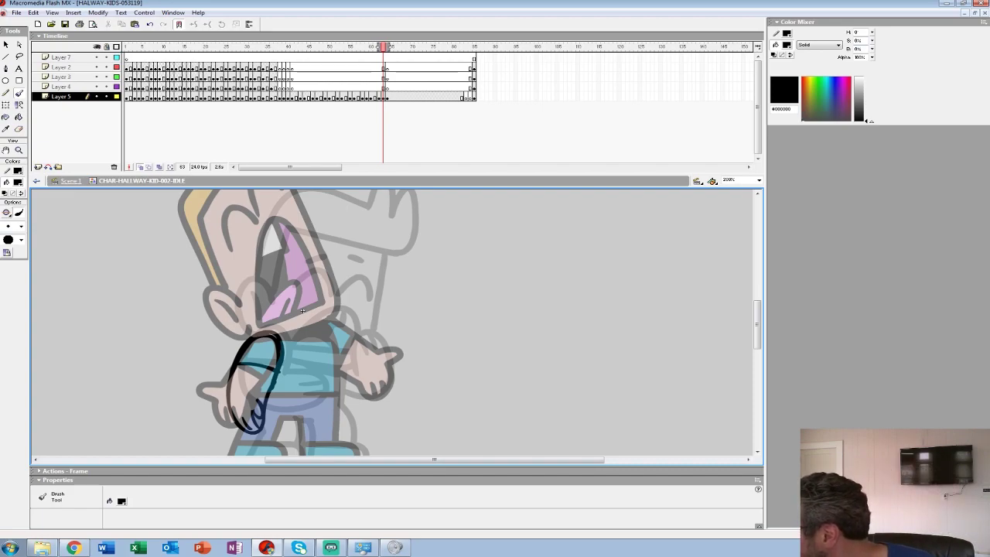
pyautogui.moveTo(302, 311)
pyautogui.mouseDown()
pyautogui.moveTo(332, 373)
pyautogui.moveTo(276, 395)
pyautogui.moveTo(282, 382)
pyautogui.moveTo(343, 409)
pyautogui.moveTo(399, 400)
pyautogui.moveTo(388, 298)
pyautogui.moveTo(290, 291)
pyautogui.moveTo(285, 393)
pyautogui.mouseUp()
pyautogui.hotkey('ctrl', 'z')
# Sketch the head between the two onion-skinned poses, with ear, closed eyes, open mouth with teeth and tongue, and hair
pyautogui.moveTo(390, 322)
pyautogui.mouseDown()
pyautogui.moveTo(377, 278)
pyautogui.moveTo(275, 351)
pyautogui.mouseUp()
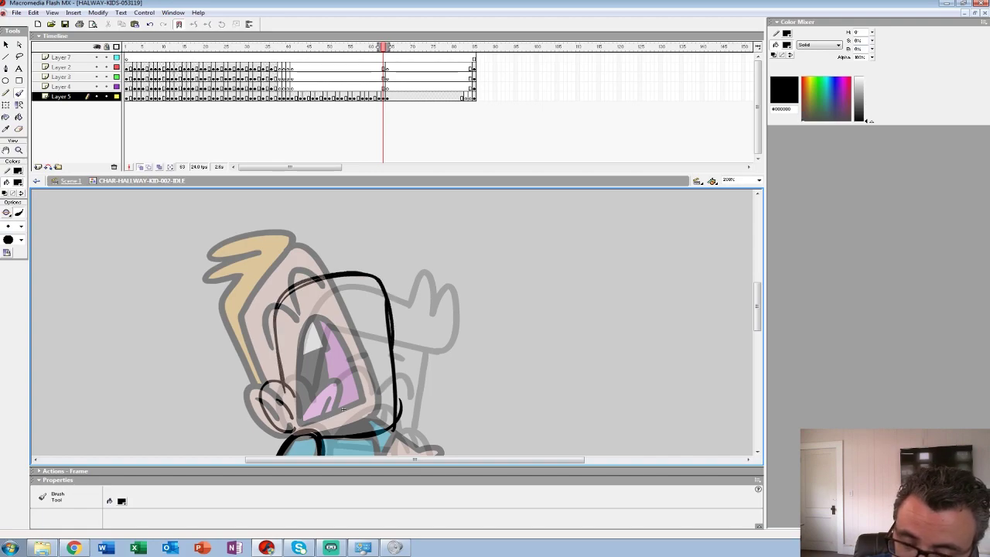
pyautogui.hotkey('ctrl', 'z')
pyautogui.moveTo(334, 328)
pyautogui.mouseDown()
pyautogui.moveTo(337, 339)
pyautogui.moveTo(356, 309)
pyautogui.moveTo(377, 320)
pyautogui.mouseUp()
pyautogui.moveTo(310, 419)
pyautogui.mouseDown()
pyautogui.moveTo(335, 360)
pyautogui.moveTo(378, 401)
pyautogui.moveTo(346, 359)
pyautogui.moveTo(373, 418)
pyautogui.mouseUp()
pyautogui.hotkey('ctrl', 'z')
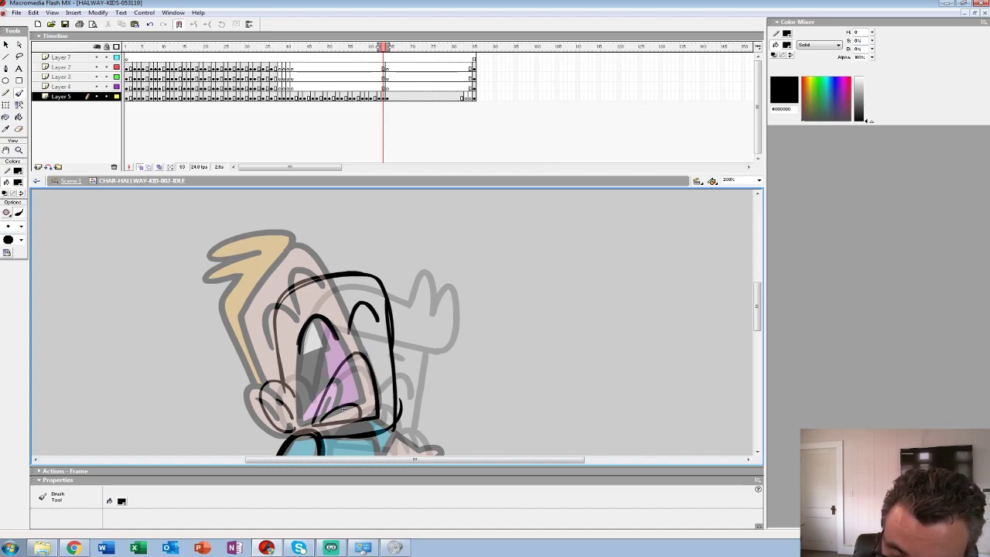
pyautogui.moveTo(357, 376); pyautogui.dragTo(349, 417)
pyautogui.moveTo(287, 320)
pyautogui.mouseDown()
pyautogui.moveTo(288, 280)
pyautogui.moveTo(379, 266)
pyautogui.moveTo(314, 225)
pyautogui.moveTo(340, 256)
pyautogui.mouseUp()
pyautogui.moveTo(344, 409)
pyautogui.mouseDown()
pyautogui.moveTo(330, 244)
pyautogui.moveTo(367, 332)
pyautogui.mouseUp()
# Sketch the torso, shirt hem, legs, shoes and the raised arm and hand to complete the rough pose
pyautogui.moveTo(364, 266); pyautogui.dragTo(368, 333)
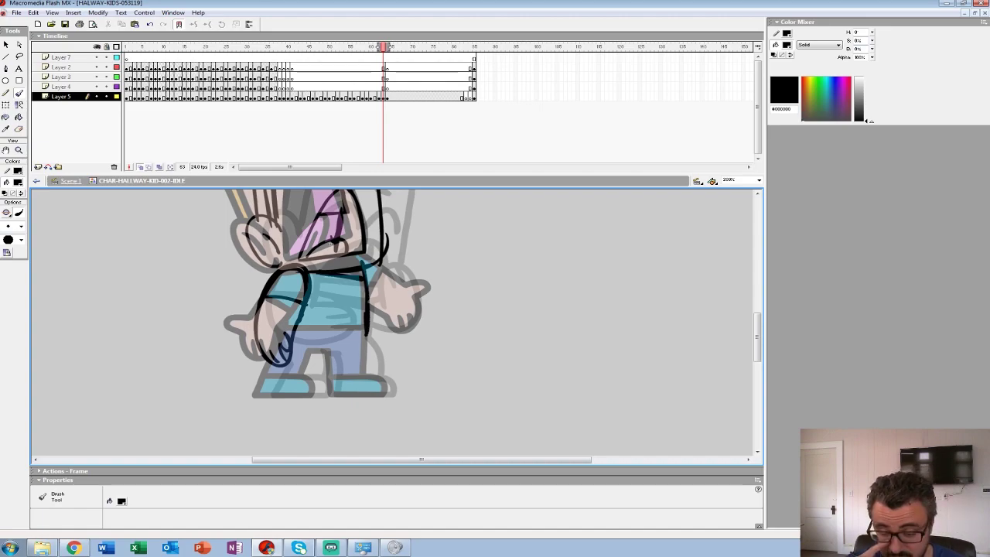
pyautogui.moveTo(365, 329); pyautogui.dragTo(278, 329)
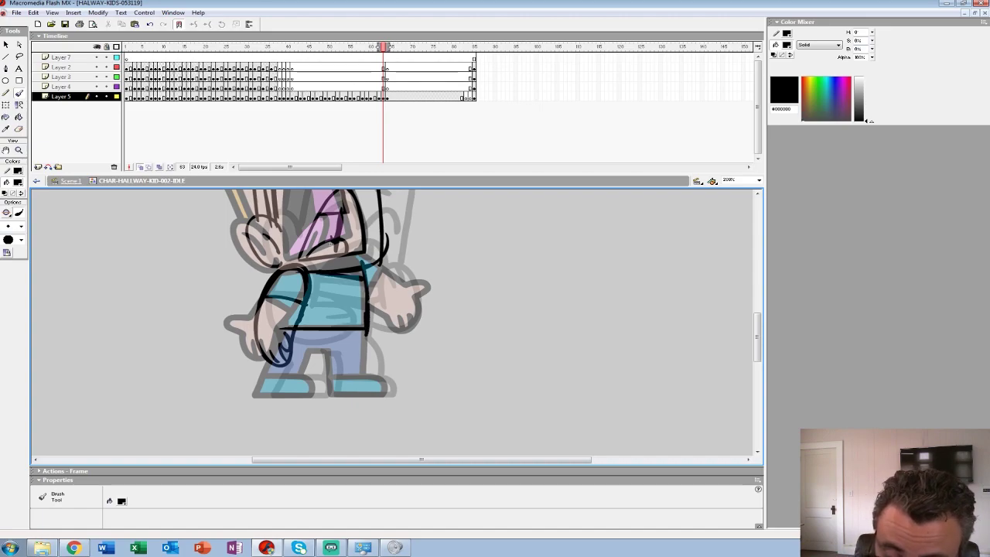
pyautogui.moveTo(265, 394); pyautogui.dragTo(322, 395)
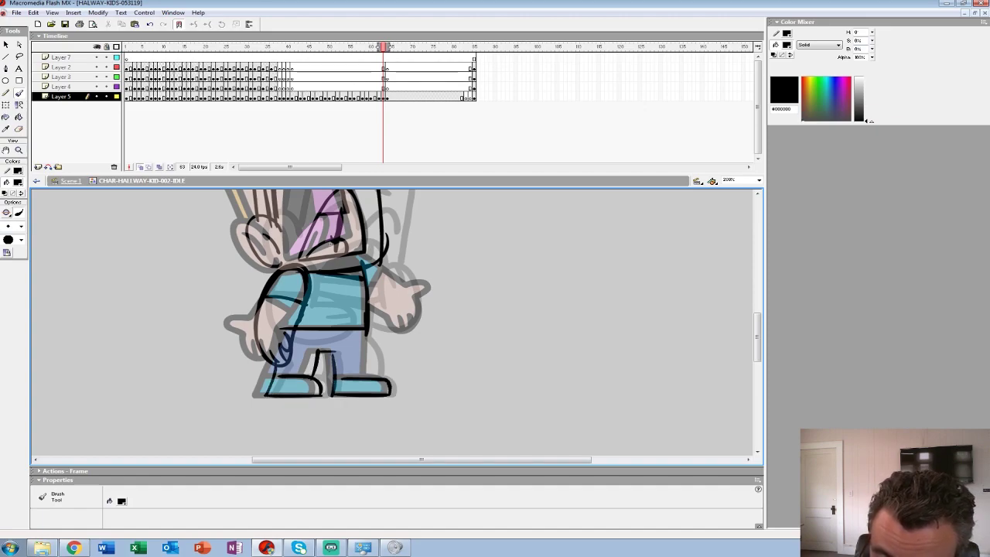
pyautogui.moveTo(370, 343); pyautogui.dragTo(377, 376)
pyautogui.moveTo(374, 325)
pyautogui.mouseDown()
pyautogui.moveTo(328, 376)
pyautogui.moveTo(380, 362)
pyautogui.mouseUp()
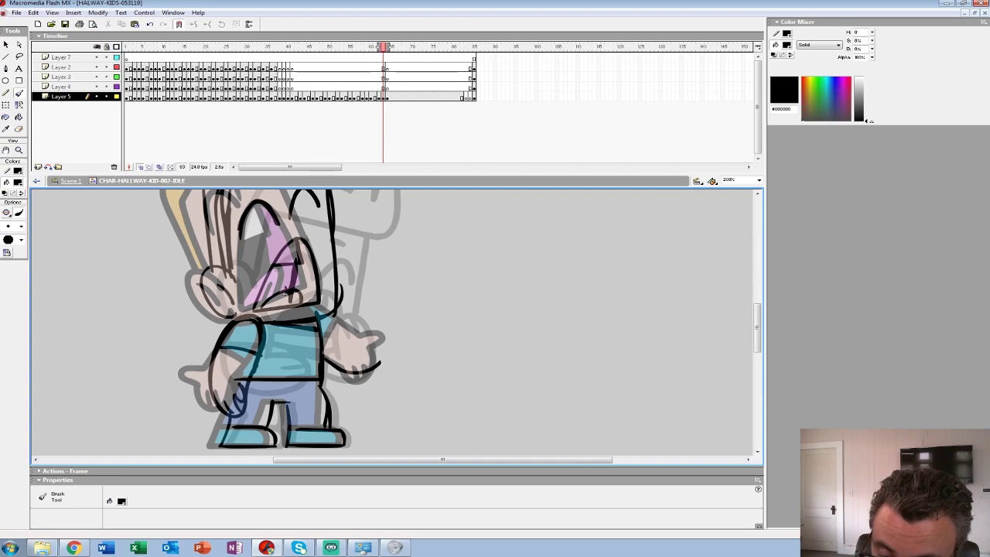
pyautogui.moveTo(327, 316); pyautogui.dragTo(356, 335)
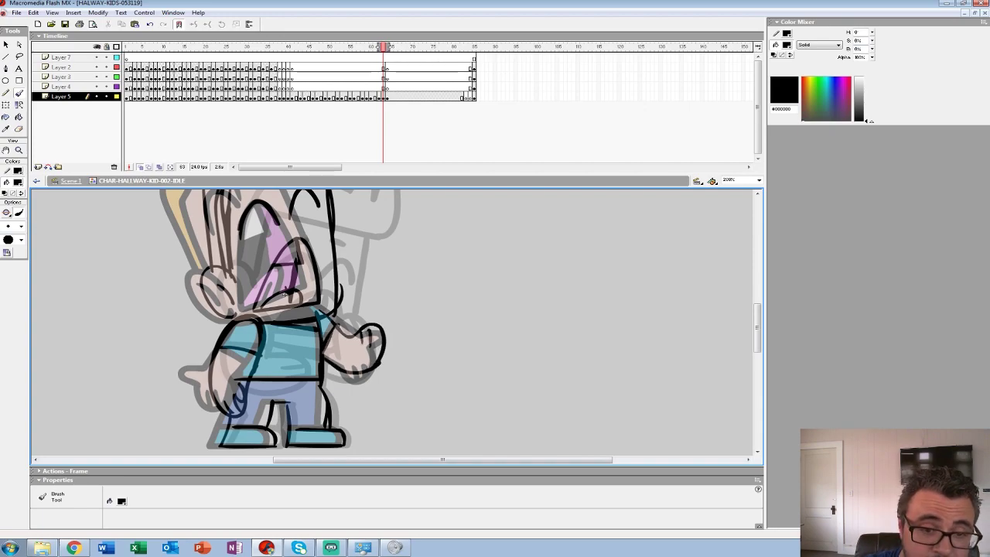
# Shift the rough sketch to frame 62 of Layer 5 and leave frame 63 blank for inking
pyautogui.press('z')
pyautogui.keyDown('alt'); pyautogui.click(289, 292); pyautogui.keyUp('alt')
pyautogui.keyDown('alt'); pyautogui.click(289, 292); pyautogui.keyUp('alt')
pyautogui.moveTo(382, 76)
pyautogui.mouseDown()
pyautogui.moveTo(420, 76)
pyautogui.moveTo(354, 68)
pyautogui.moveTo(420, 77)
pyautogui.moveTo(383, 77)
pyautogui.mouseUp()
pyautogui.click(379, 96)
pyautogui.click(382, 97)
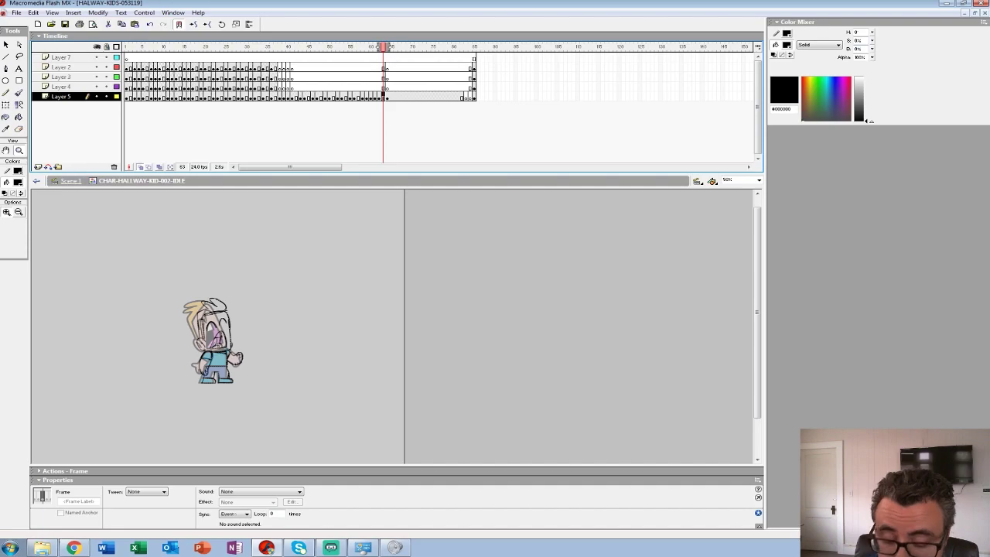
pyautogui.press('Delete')
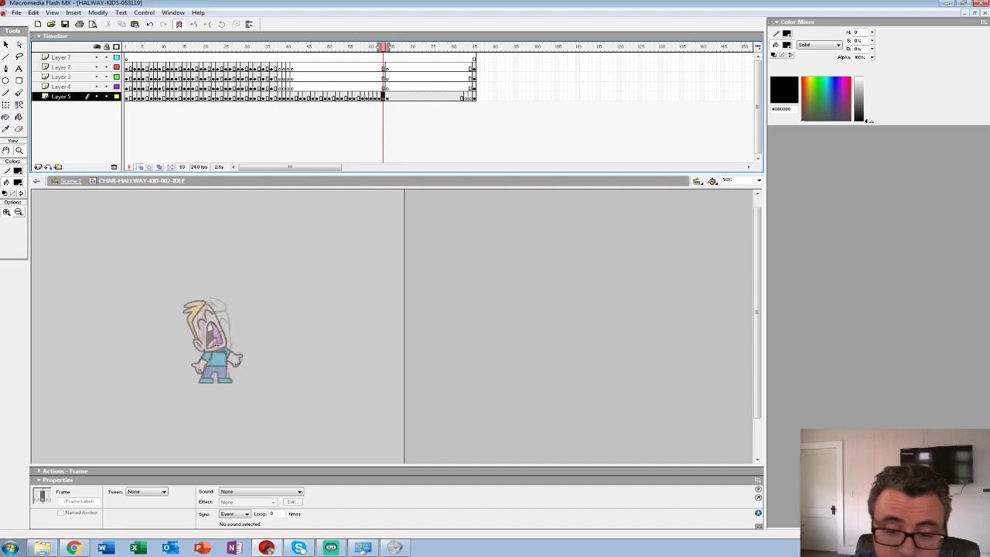
# Recolour the rough sketch on frame 62 of Layer 5 red (#FF0000)
pyautogui.click(379, 96)
pyautogui.click(18, 182)
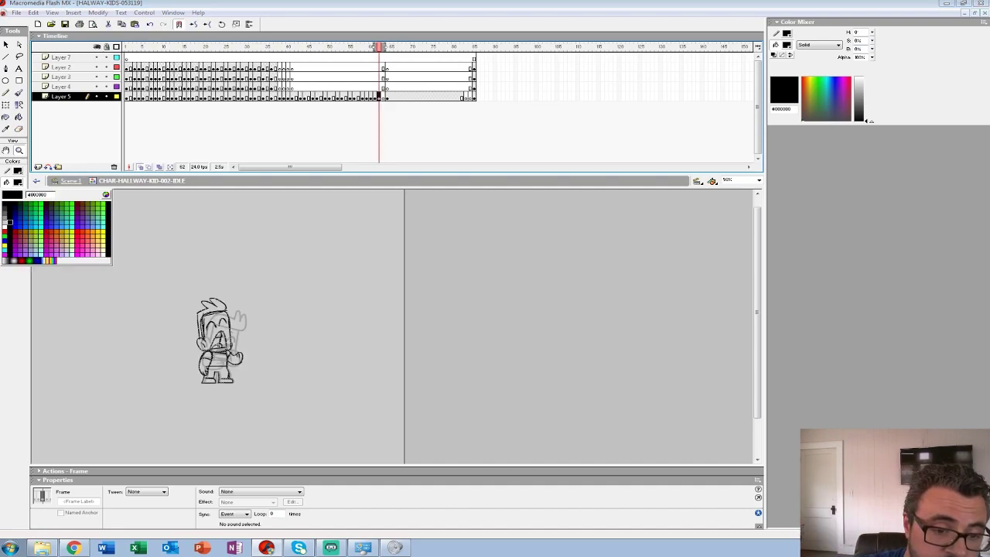
pyautogui.click(6, 231)
pyautogui.click(19, 150)
pyautogui.click(17, 183)
pyautogui.click(6, 231)
pyautogui.click(18, 171)
pyautogui.click(5, 226)
pyautogui.click(220, 344)
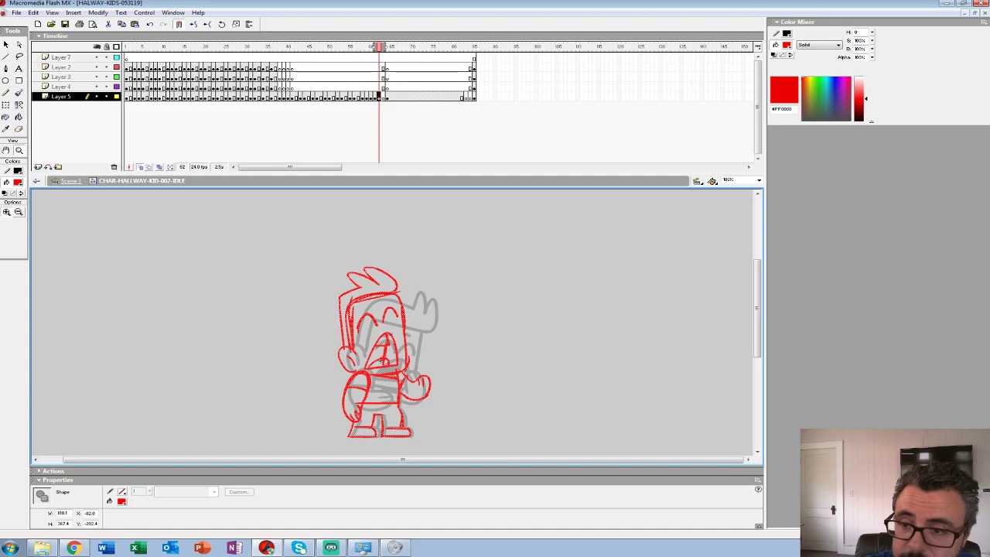
# Go to frame 63, set the fill colour to black (#000000) and choose a larger brush size for inking
pyautogui.press('.')
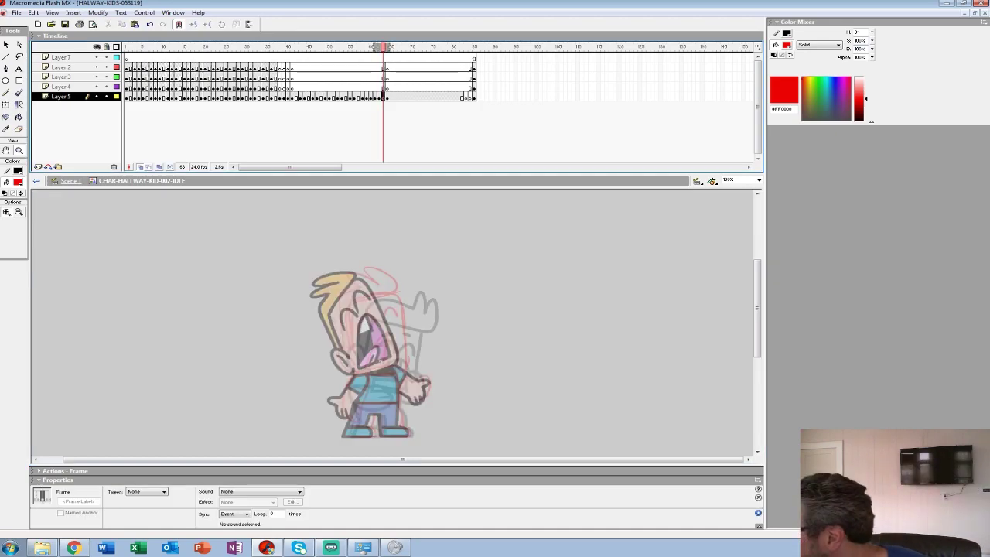
pyautogui.click(381, 359)
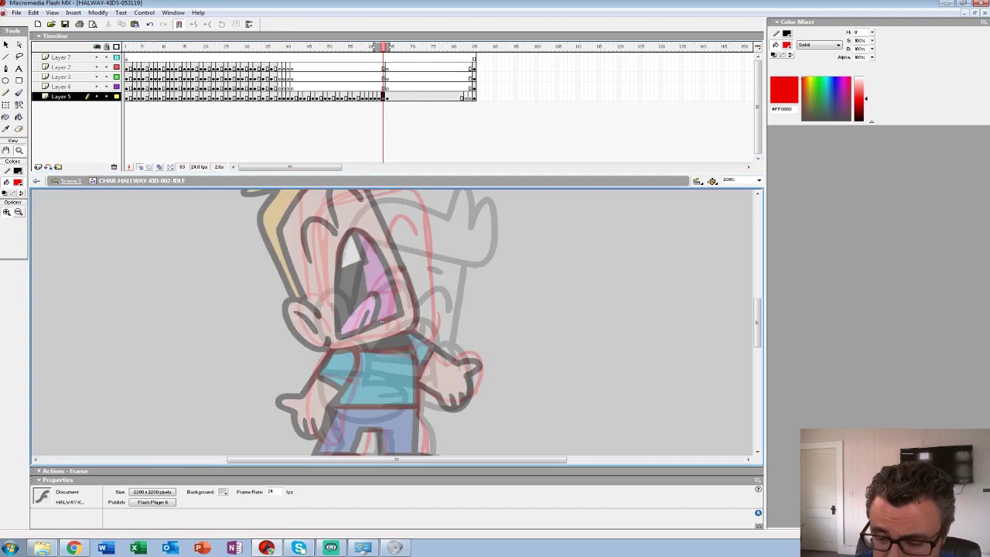
pyautogui.click(381, 363)
pyautogui.moveTo(380, 363); pyautogui.dragTo(377, 358)
pyautogui.click(17, 182)
pyautogui.click(4, 203)
pyautogui.press('b')
pyautogui.click(21, 226)
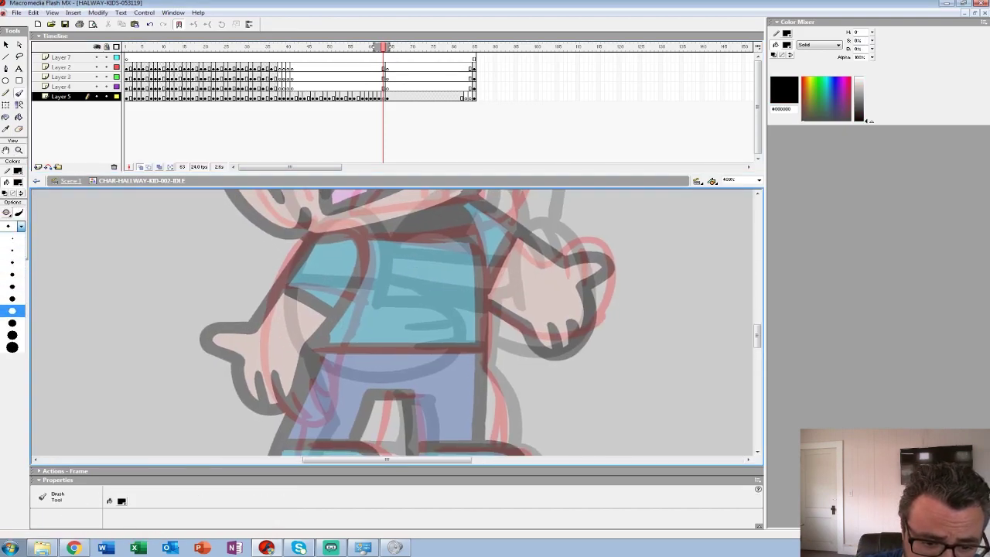
pyautogui.click(12, 334)
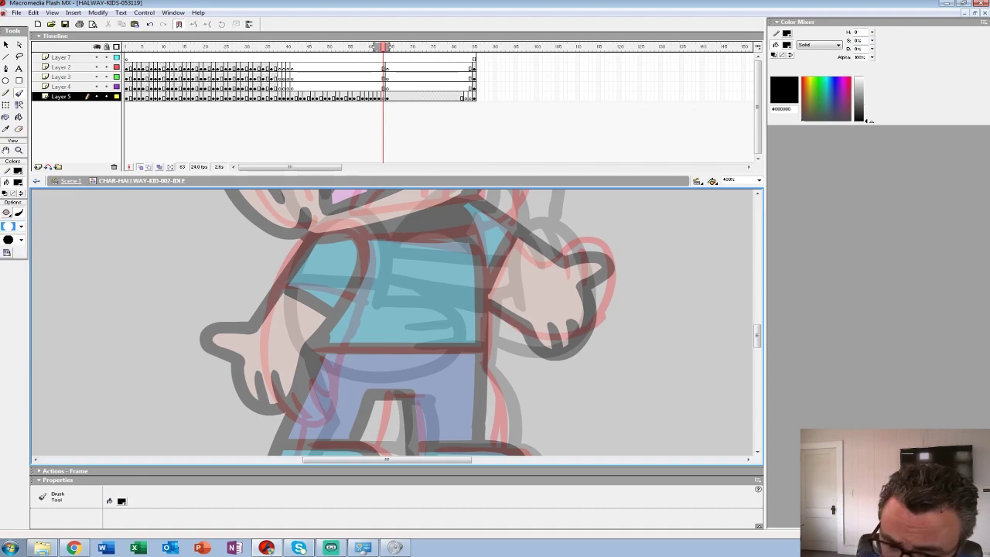
# Ink the hanging arm in black on frame 63 over the red sketch, with its sleeve edge and fingers
pyautogui.moveTo(348, 218)
pyautogui.mouseDown()
pyautogui.moveTo(275, 291)
pyautogui.moveTo(267, 327)
pyautogui.moveTo(272, 374)
pyautogui.moveTo(297, 411)
pyautogui.moveTo(332, 415)
pyautogui.moveTo(367, 243)
pyautogui.moveTo(346, 219)
pyautogui.mouseUp()
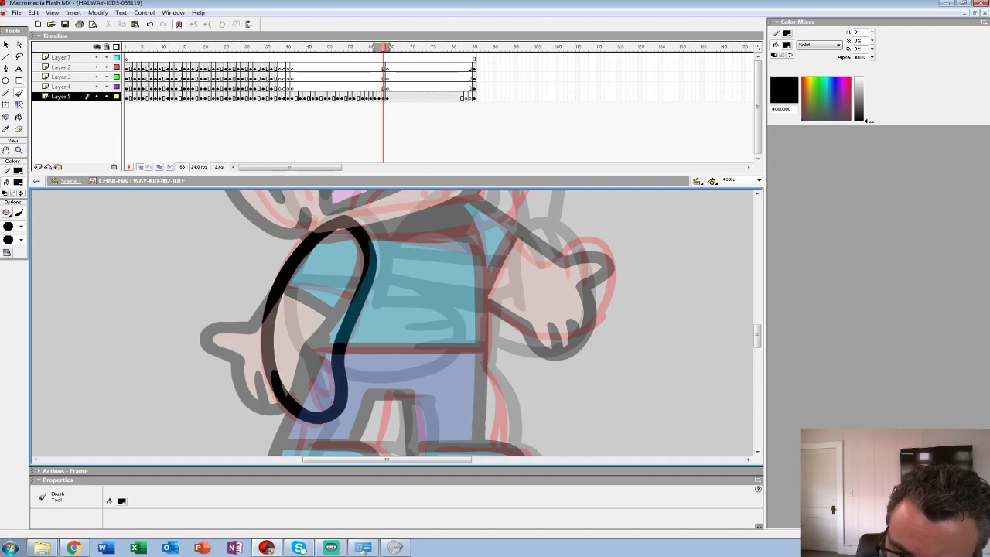
pyautogui.hotkey('ctrl', 'z')
pyautogui.moveTo(376, 287)
pyautogui.mouseDown()
pyautogui.moveTo(356, 219)
pyautogui.moveTo(267, 308)
pyautogui.moveTo(317, 421)
pyautogui.moveTo(372, 280)
pyautogui.mouseUp()
pyautogui.moveTo(289, 283); pyautogui.dragTo(351, 303)
pyautogui.moveTo(312, 381)
pyautogui.mouseDown()
pyautogui.moveTo(335, 363)
pyautogui.moveTo(319, 407)
pyautogui.moveTo(305, 407)
pyautogui.mouseUp()
# Ink the open mouth, tongue, teeth, jaw and ear in black over the sketch, redoing the inner ear strokes
pyautogui.moveTo(414, 234)
pyautogui.mouseDown()
pyautogui.moveTo(327, 189)
pyautogui.moveTo(309, 302)
pyautogui.moveTo(343, 382)
pyautogui.mouseUp()
pyautogui.moveTo(286, 396)
pyautogui.mouseDown()
pyautogui.moveTo(350, 279)
pyautogui.moveTo(393, 290)
pyautogui.moveTo(405, 392)
pyautogui.moveTo(284, 407)
pyautogui.moveTo(365, 369)
pyautogui.moveTo(381, 403)
pyautogui.mouseUp()
pyautogui.moveTo(373, 277)
pyautogui.mouseDown()
pyautogui.moveTo(377, 323)
pyautogui.moveTo(318, 320)
pyautogui.moveTo(356, 364)
pyautogui.mouseUp()
pyautogui.moveTo(340, 301)
pyautogui.mouseDown()
pyautogui.moveTo(367, 320)
pyautogui.moveTo(353, 386)
pyautogui.mouseUp()
pyautogui.moveTo(350, 329)
pyautogui.mouseDown()
pyautogui.moveTo(286, 305)
pyautogui.moveTo(275, 352)
pyautogui.mouseUp()
pyautogui.moveTo(426, 289)
pyautogui.mouseDown()
pyautogui.moveTo(367, 300)
pyautogui.moveTo(366, 313)
pyautogui.mouseUp()
pyautogui.moveTo(356, 448); pyautogui.dragTo(444, 287)
pyautogui.moveTo(359, 280)
pyautogui.mouseDown()
pyautogui.moveTo(296, 243)
pyautogui.moveTo(297, 340)
pyautogui.moveTo(354, 331)
pyautogui.mouseUp()
pyautogui.hotkey('ctrl', 'z')
pyautogui.moveTo(357, 276)
pyautogui.mouseDown()
pyautogui.moveTo(300, 242)
pyautogui.moveTo(281, 308)
pyautogui.moveTo(358, 331)
pyautogui.mouseUp()
pyautogui.moveTo(312, 274); pyautogui.dragTo(338, 321)
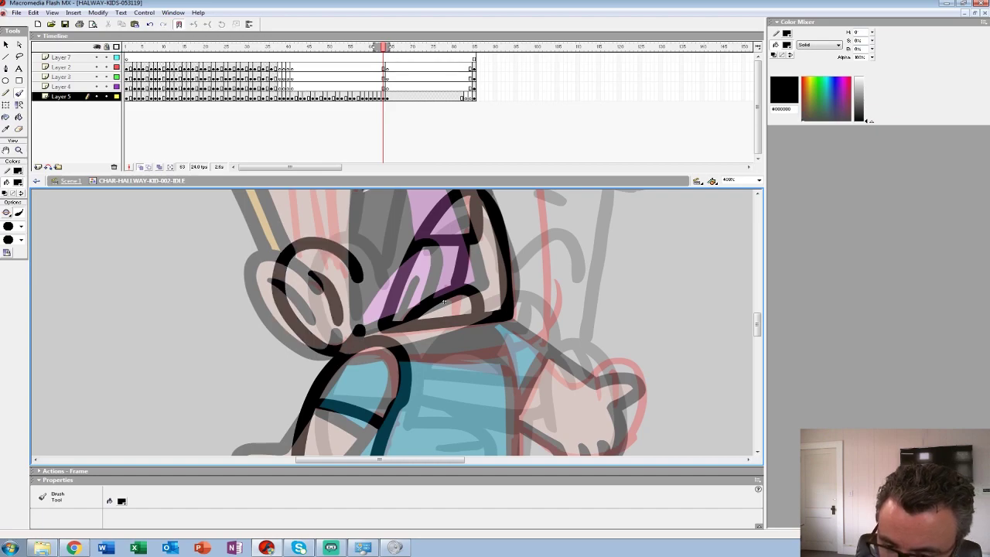
pyautogui.hotkey('ctrl', 'z')
pyautogui.hotkey('ctrl', 'z')
pyautogui.moveTo(361, 282)
pyautogui.mouseDown()
pyautogui.moveTo(314, 245)
pyautogui.moveTo(285, 269)
pyautogui.moveTo(306, 335)
pyautogui.moveTo(356, 340)
pyautogui.mouseUp()
pyautogui.moveTo(315, 273); pyautogui.dragTo(337, 317)
pyautogui.moveTo(417, 251)
pyautogui.mouseDown()
pyautogui.moveTo(376, 433)
pyautogui.moveTo(398, 427)
pyautogui.mouseUp()
pyautogui.moveTo(465, 212)
pyautogui.mouseDown()
pyautogui.moveTo(492, 212)
pyautogui.moveTo(316, 242)
pyautogui.moveTo(312, 411)
pyautogui.mouseUp()
pyautogui.moveTo(423, 454); pyautogui.dragTo(412, 434)
pyautogui.moveTo(479, 192)
pyautogui.mouseDown()
pyautogui.moveTo(501, 252)
pyautogui.moveTo(511, 383)
pyautogui.mouseUp()
# Ink the torso side, shirt hem, trouser legs and both shoes in black over the sketch
pyautogui.scroll(-3, 510, 383)
pyautogui.moveTo(476, 213)
pyautogui.mouseDown()
pyautogui.moveTo(468, 328)
pyautogui.moveTo(338, 346)
pyautogui.mouseUp()
pyautogui.moveTo(444, 406)
pyautogui.mouseDown()
pyautogui.moveTo(443, 373)
pyautogui.moveTo(395, 284)
pyautogui.mouseUp()
pyautogui.moveTo(401, 224); pyautogui.dragTo(410, 434)
pyautogui.scroll(-3, 409, 433)
pyautogui.moveTo(432, 256); pyautogui.dragTo(325, 256)
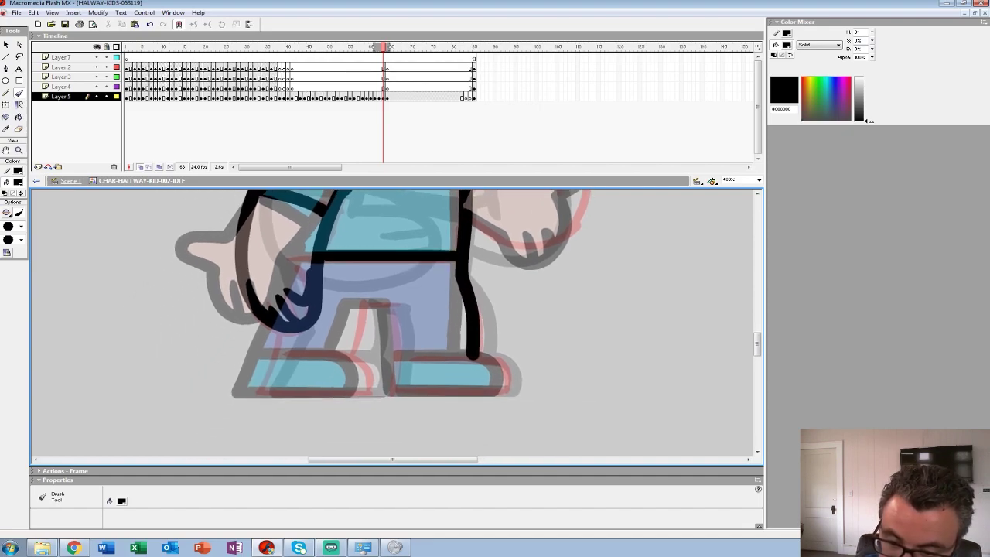
pyautogui.moveTo(283, 326)
pyautogui.mouseDown()
pyautogui.moveTo(266, 383)
pyautogui.moveTo(371, 392)
pyautogui.moveTo(376, 365)
pyautogui.moveTo(289, 356)
pyautogui.mouseUp()
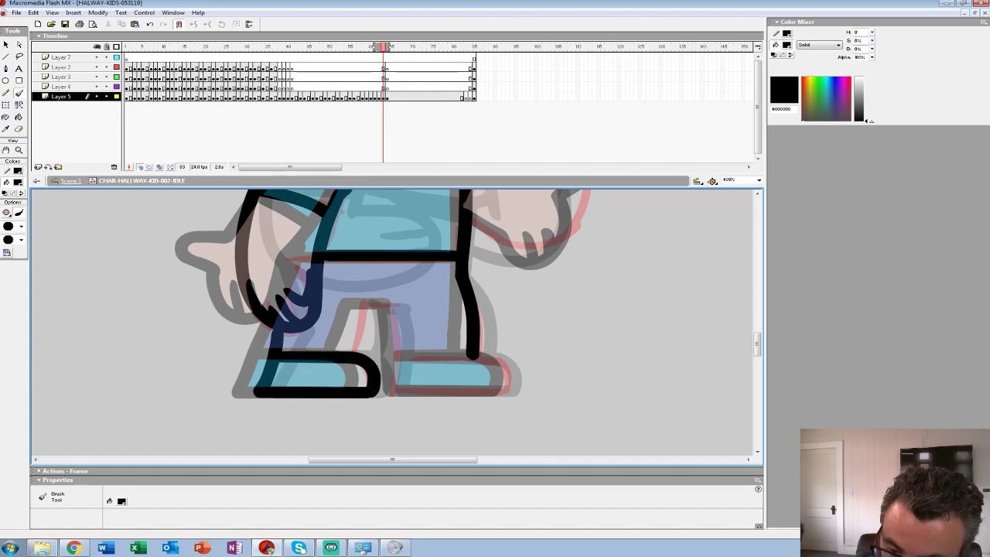
pyautogui.moveTo(395, 307)
pyautogui.mouseDown()
pyautogui.moveTo(389, 391)
pyautogui.moveTo(509, 392)
pyautogui.moveTo(460, 358)
pyautogui.moveTo(398, 359)
pyautogui.mouseUp()
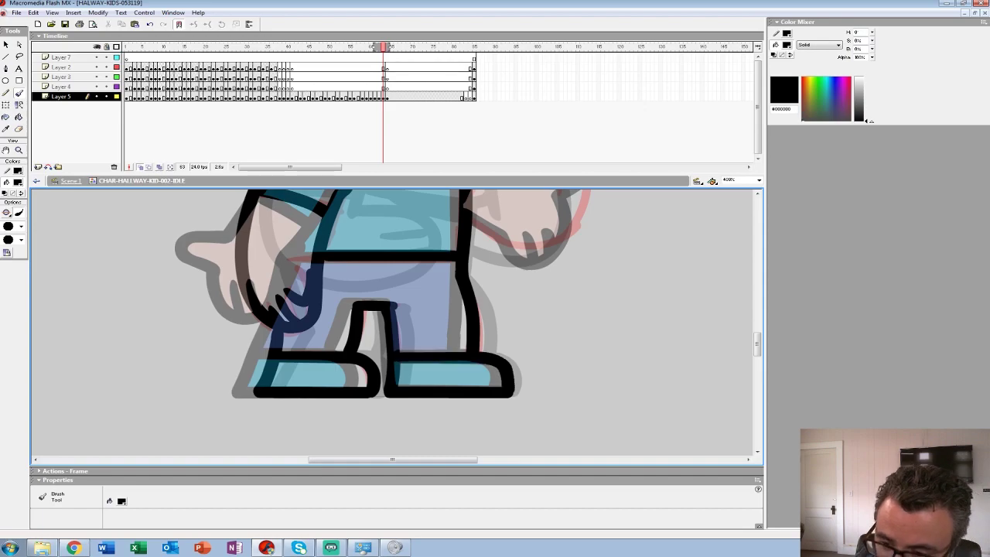
# Ink the raised arm and hand, the face outline, closed eyes and hair to finish the drawing on frame 63
pyautogui.moveTo(394, 232); pyautogui.dragTo(372, 417)
pyautogui.moveTo(367, 276); pyautogui.dragTo(268, 207)
pyautogui.moveTo(352, 345)
pyautogui.mouseDown()
pyautogui.moveTo(403, 372)
pyautogui.moveTo(461, 337)
pyautogui.moveTo(461, 274)
pyautogui.moveTo(402, 290)
pyautogui.moveTo(393, 314)
pyautogui.mouseUp()
pyautogui.moveTo(363, 256); pyautogui.dragTo(422, 315)
pyautogui.moveTo(436, 278); pyautogui.dragTo(443, 303)
pyautogui.moveTo(386, 224); pyautogui.dragTo(365, 433)
pyautogui.moveTo(340, 239)
pyautogui.mouseDown()
pyautogui.moveTo(346, 405)
pyautogui.moveTo(483, 374)
pyautogui.mouseUp()
pyautogui.moveTo(454, 294)
pyautogui.mouseDown()
pyautogui.moveTo(455, 257)
pyautogui.moveTo(385, 206)
pyautogui.moveTo(347, 225)
pyautogui.moveTo(385, 257)
pyautogui.moveTo(307, 275)
pyautogui.mouseUp()
pyautogui.moveTo(325, 325); pyautogui.dragTo(408, 257)
pyautogui.moveTo(389, 211)
pyautogui.mouseDown()
pyautogui.moveTo(318, 257)
pyautogui.moveTo(314, 342)
pyautogui.moveTo(328, 438)
pyautogui.mouseUp()
pyautogui.moveTo(387, 325); pyautogui.dragTo(352, 329)
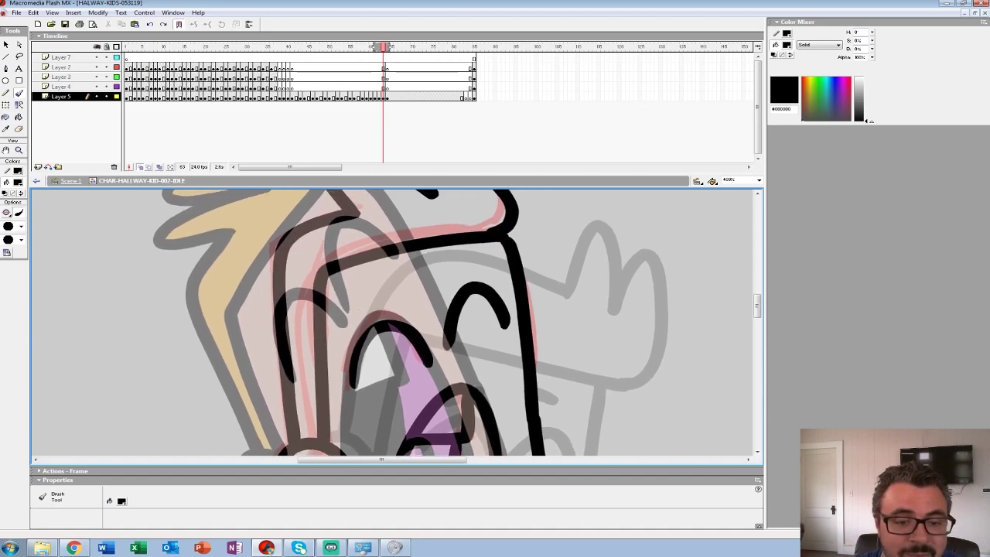
# Return to 100% zoom and turn off onion skinning to show only the inked drawing on frame 63
pyautogui.press('z')
pyautogui.keyDown('alt'); pyautogui.click(418, 274); pyautogui.keyUp('alt')
pyautogui.keyDown('alt'); pyautogui.click(418, 273); pyautogui.keyUp('alt')
pyautogui.moveTo(410, 355); pyautogui.dragTo(408, 279)
pyautogui.click(140, 167)
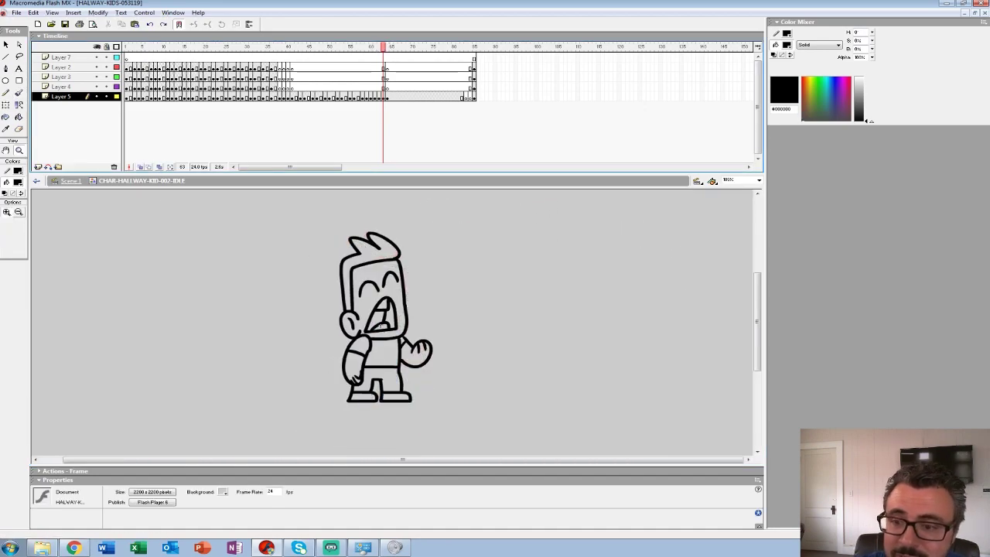
# Flip between frame 63 and the preceding frames and play the animation from frame 55 to check the motion
pyautogui.press(',')
pyautogui.press('.')
pyautogui.press(',')
pyautogui.press('.')
pyautogui.press(',')
pyautogui.press(',')
pyautogui.press('.')
pyautogui.press('.')
pyautogui.click(349, 87)
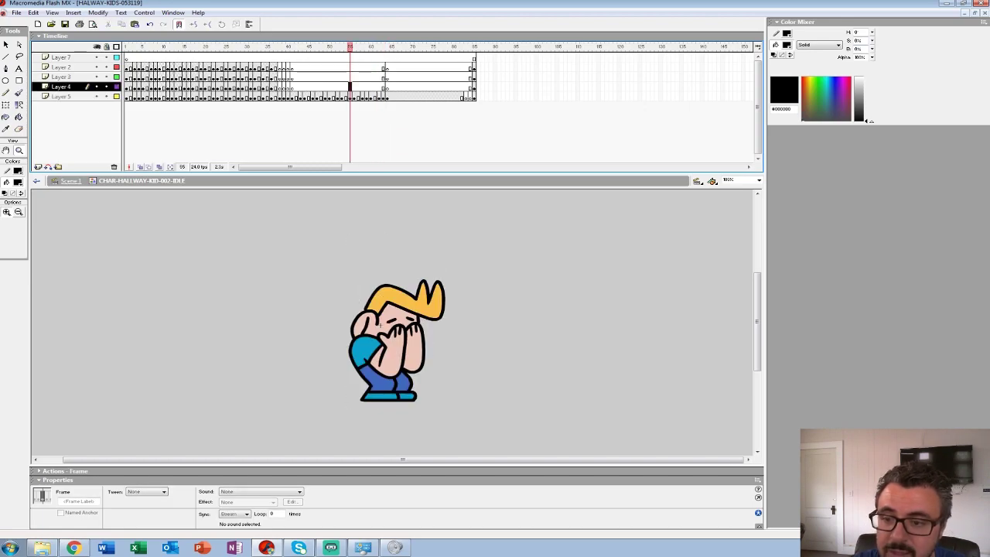
pyautogui.press('Return')
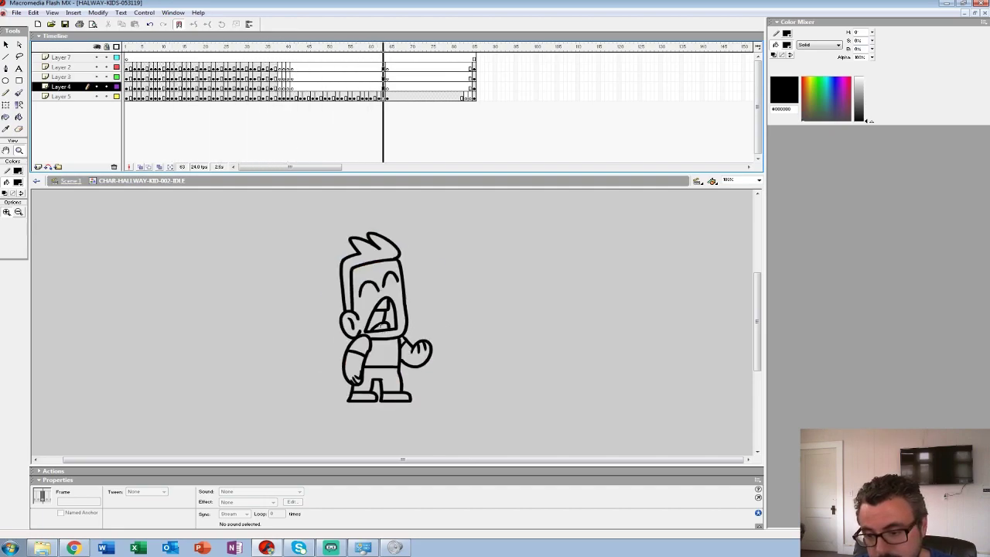
# Insert a blank keyframe at frame 82 of Layer 5
pyautogui.press('End')
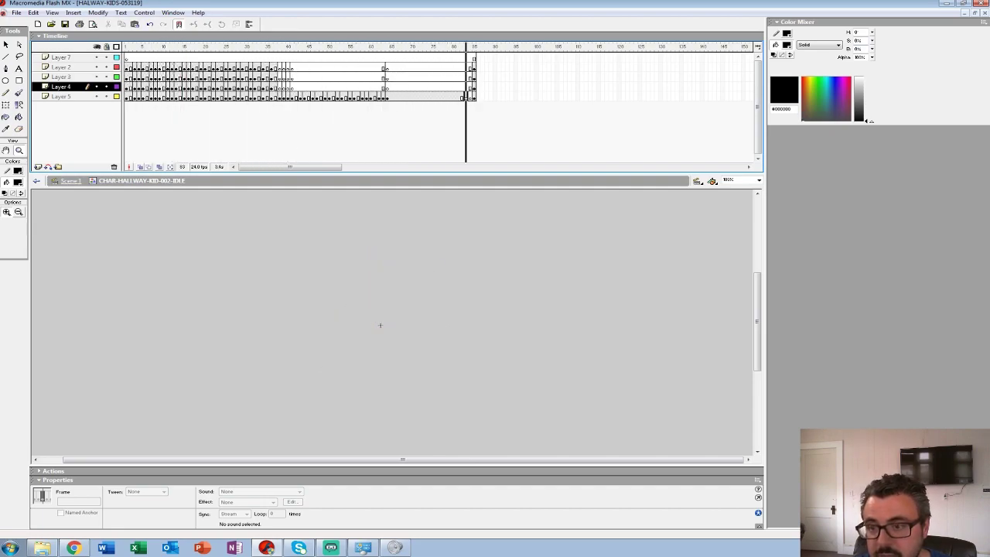
pyautogui.click(457, 97)
pyautogui.click(462, 96)
pyautogui.press('Delete')
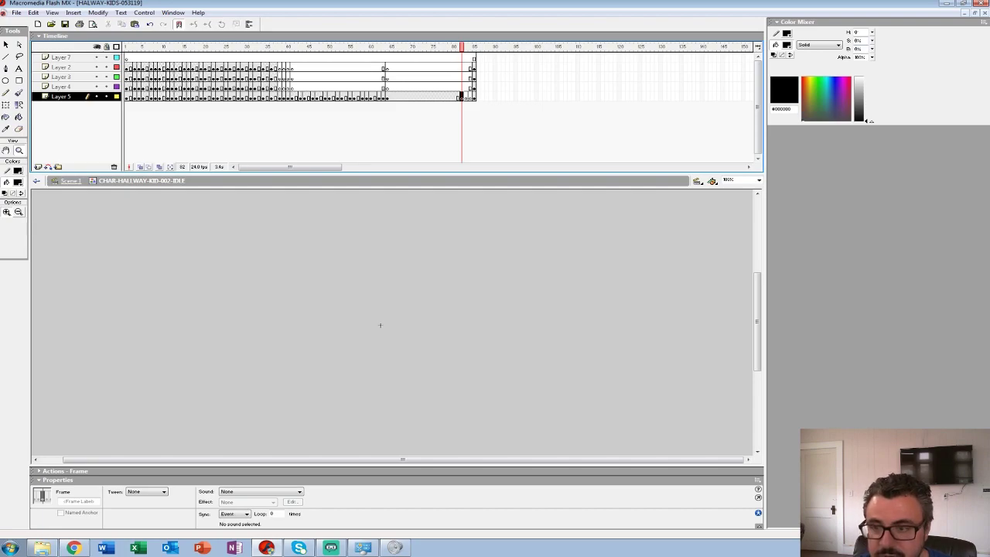
# Move the blank keyframe on Layer 5 to frame 81 and play the surrounding frames to check the timing
pyautogui.click(457, 96)
pyautogui.click(462, 96)
pyautogui.moveTo(462, 96); pyautogui.dragTo(458, 96)
pyautogui.click(466, 96)
pyautogui.press('.')
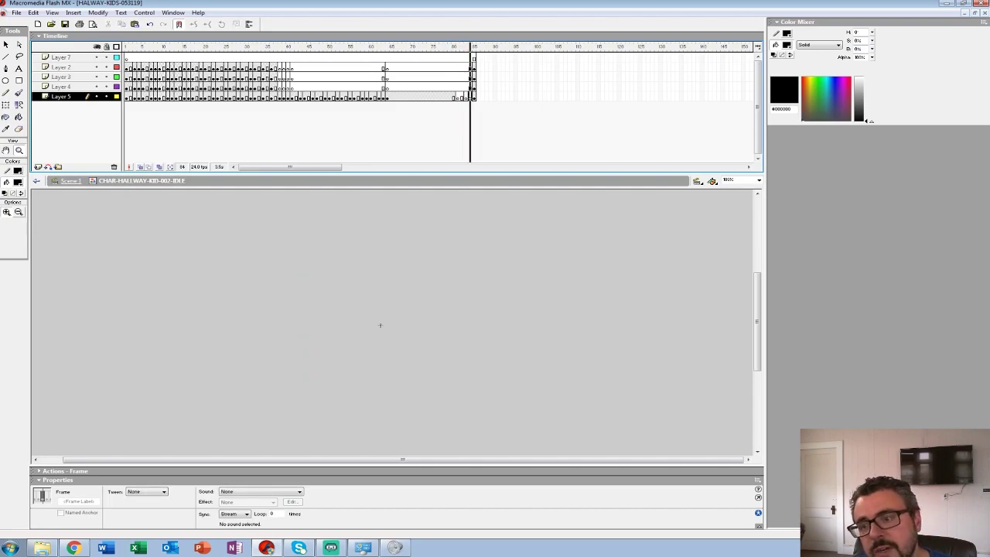
pyautogui.click(432, 77)
pyautogui.press('Return')
pyautogui.click(433, 78)
pyautogui.press('Return')
pyautogui.press(',')
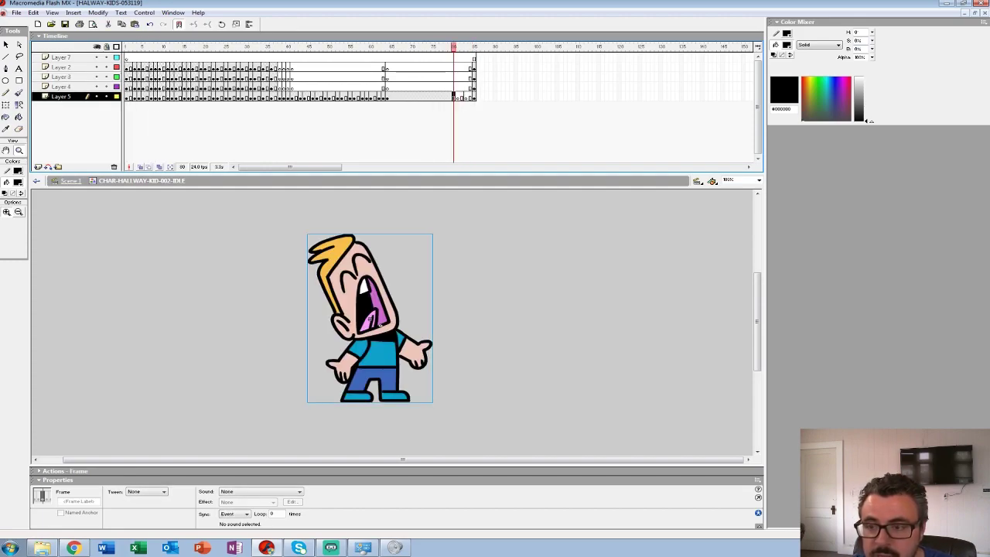
# Turn on onion skinning with its range extended to frame 85, and sketch the eyes and face outline on frame 81
pyautogui.click(140, 167)
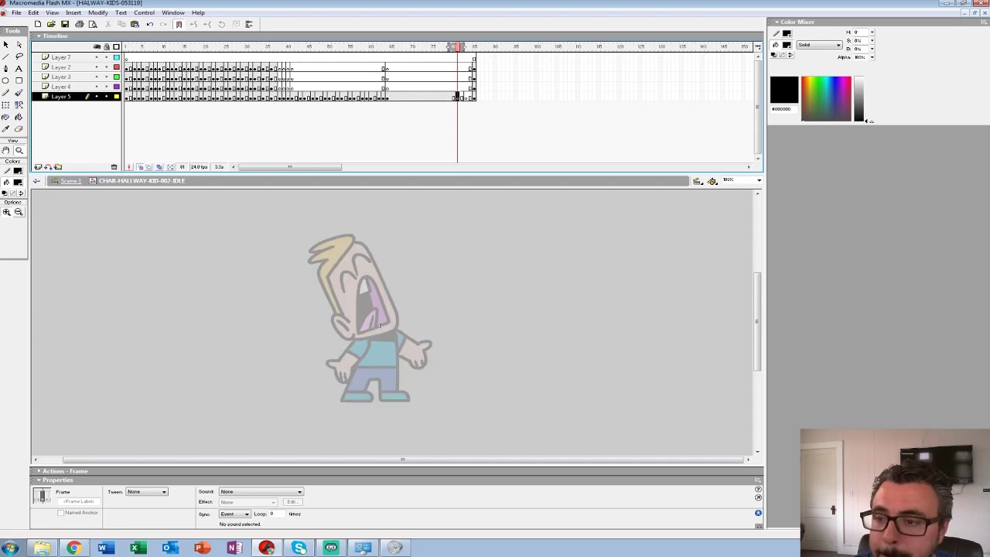
pyautogui.moveTo(464, 47); pyautogui.dragTo(474, 47)
pyautogui.click(380, 325)
pyautogui.moveTo(380, 324); pyautogui.dragTo(286, 348)
pyautogui.press('b')
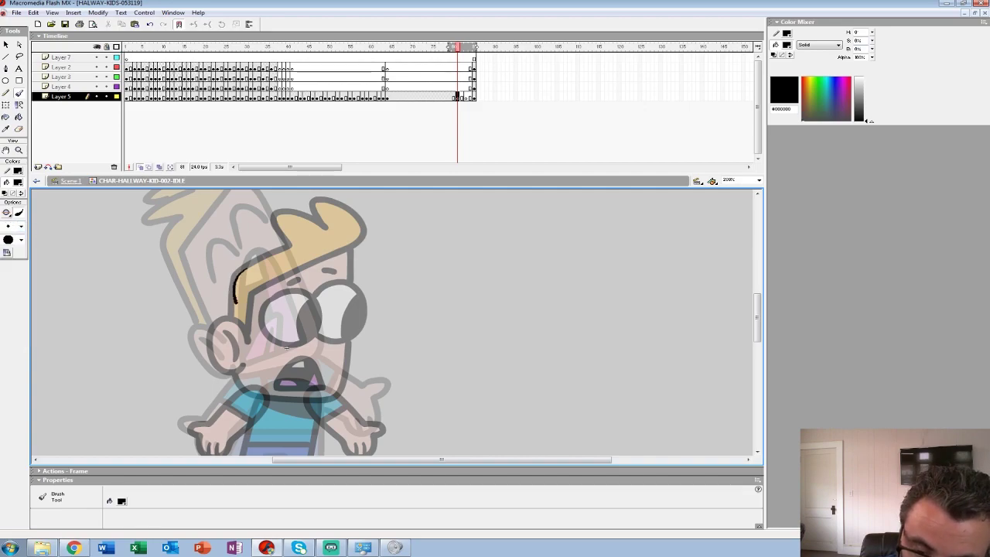
pyautogui.moveTo(238, 273); pyautogui.dragTo(283, 280)
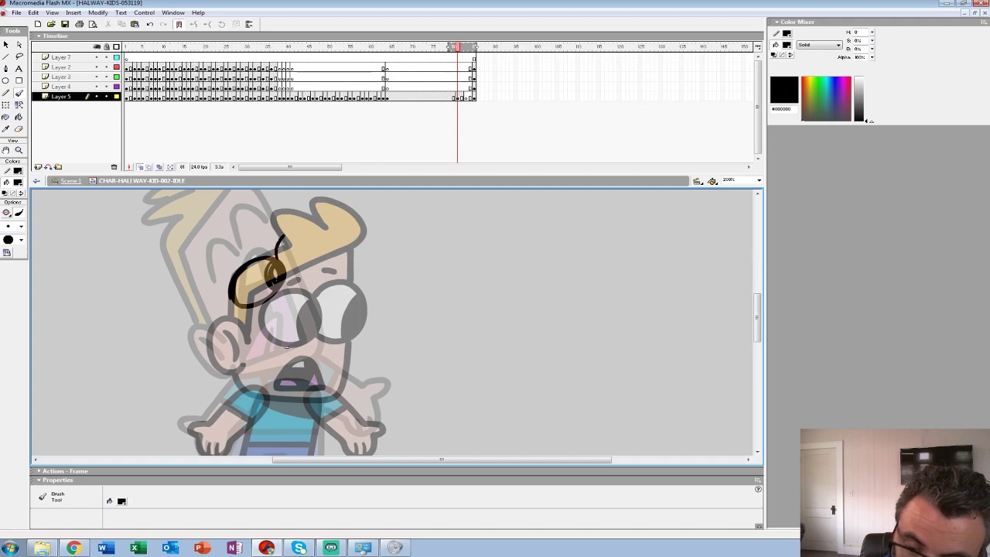
pyautogui.hotkey('ctrl', 'z')
pyautogui.moveTo(317, 233); pyautogui.dragTo(312, 257)
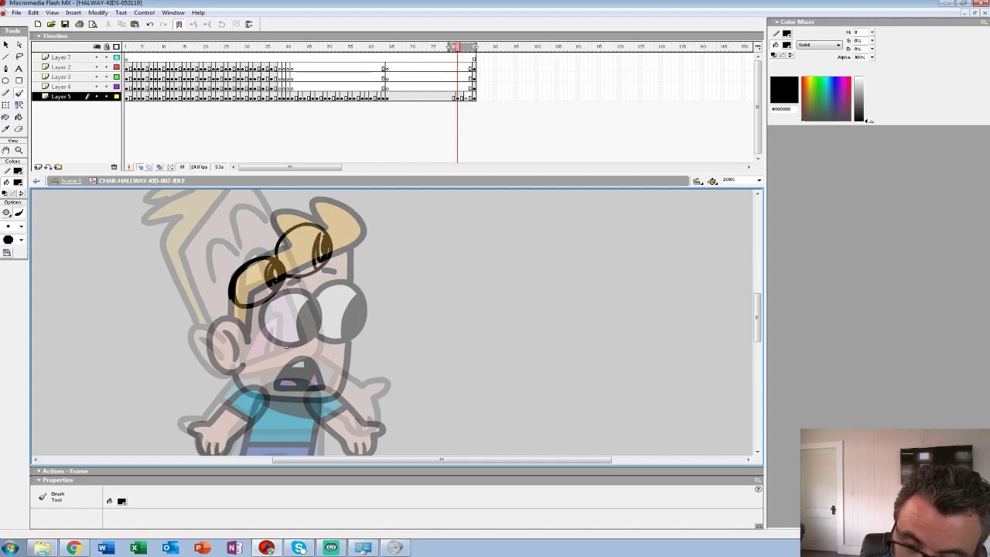
pyautogui.moveTo(293, 380); pyautogui.dragTo(232, 375)
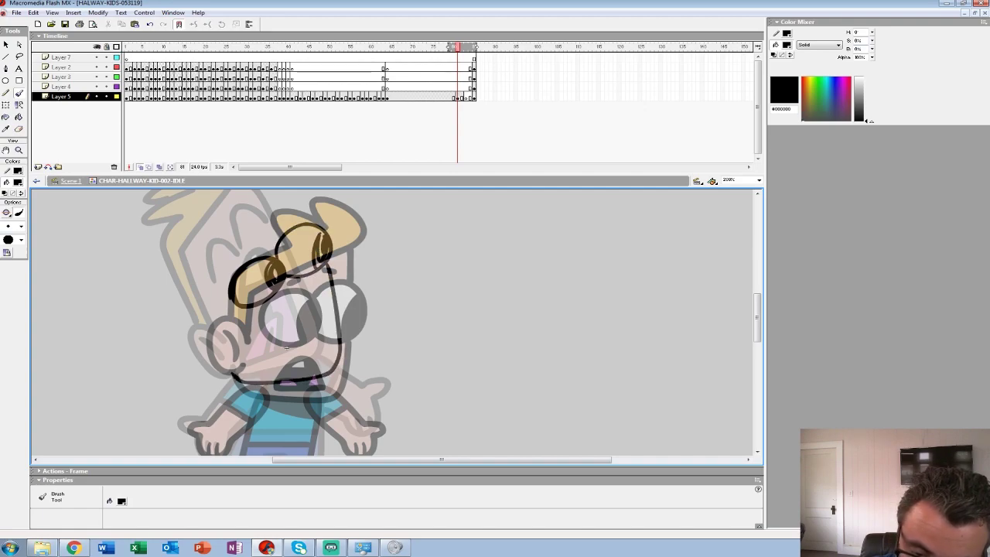
# Sketch the ear, mouth and swept-up hair on frame 81, undoing the tall mouth attempt and redrawing it flatter
pyautogui.moveTo(287, 347); pyautogui.dragTo(311, 356)
pyautogui.hotkey('ctrl', 'z')
pyautogui.hotkey('ctrl', 'z')
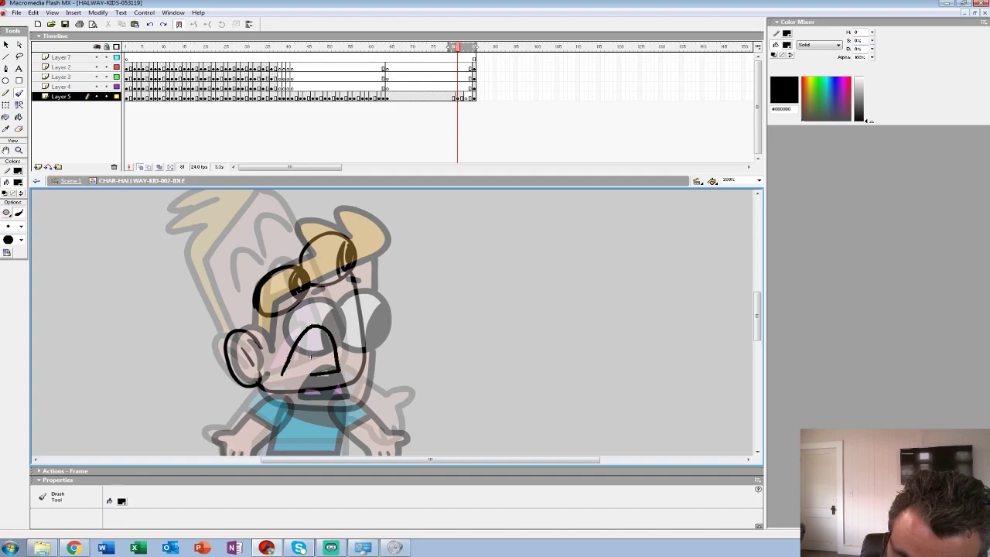
pyautogui.hotkey('ctrl', 'z')
pyautogui.hotkey('ctrl', 'z')
pyautogui.hotkey('ctrl', 'z')
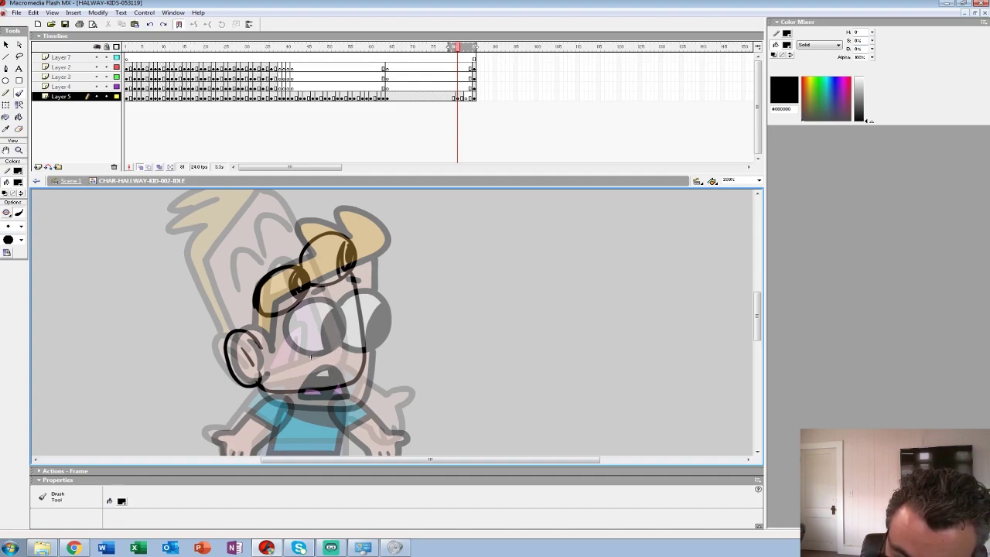
pyautogui.moveTo(311, 357); pyautogui.dragTo(333, 388)
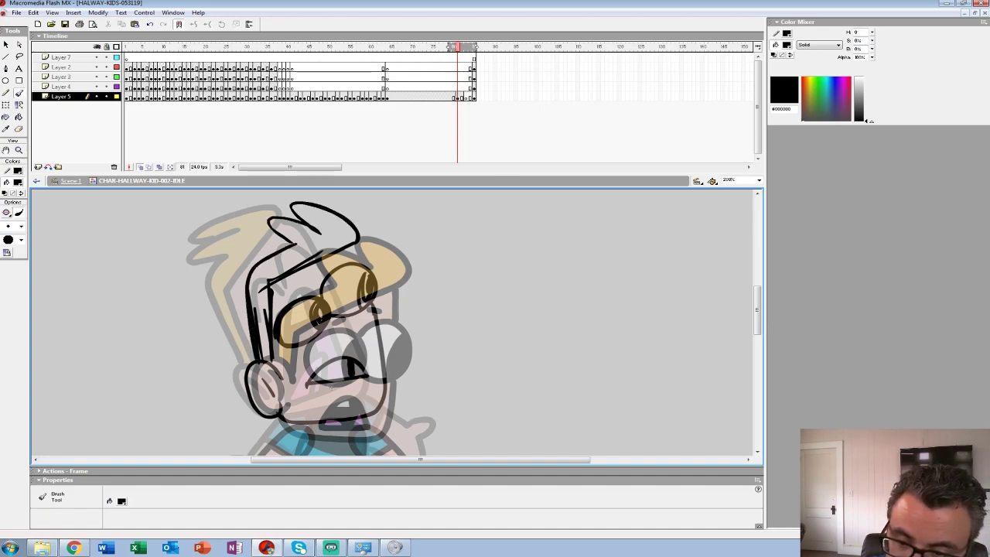
# Sketch both arms and hands, the shirt, trousers, shoes and eyebrows between the two onion-skinned poses on frame 81
pyautogui.moveTo(331, 388); pyautogui.dragTo(326, 245)
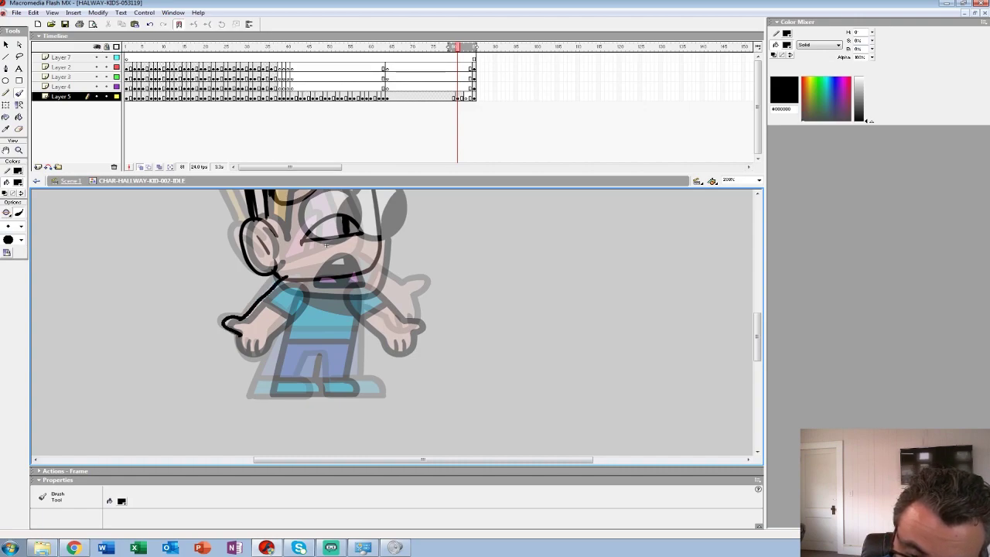
pyautogui.moveTo(269, 336); pyautogui.dragTo(305, 285)
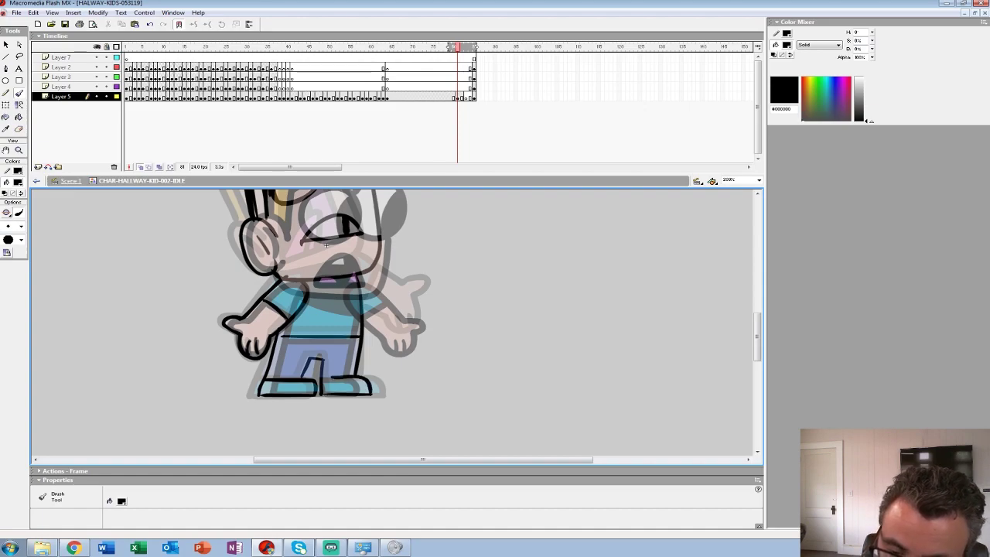
pyautogui.moveTo(326, 245); pyautogui.dragTo(278, 251)
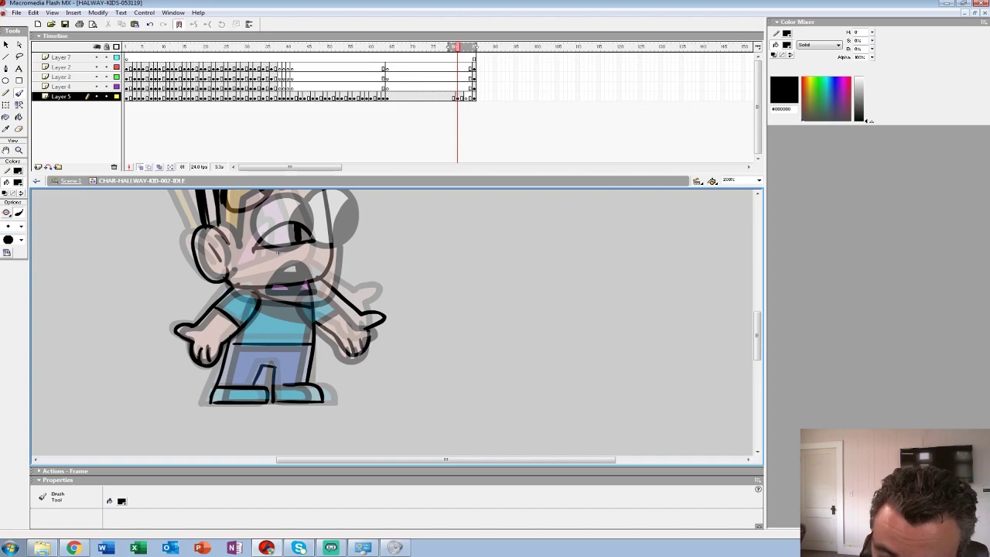
pyautogui.moveTo(279, 251); pyautogui.dragTo(305, 369)
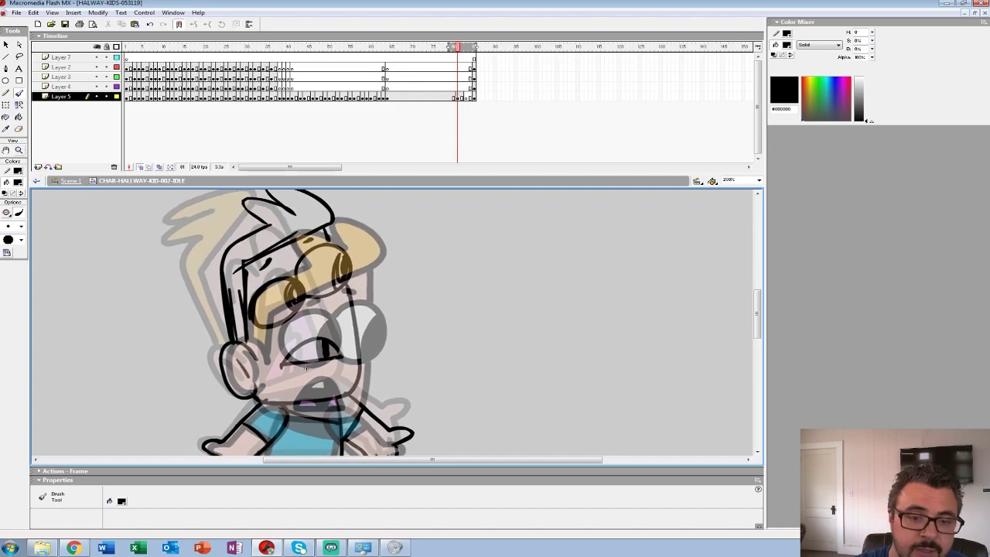
# Play the frames around the rough sketch to check how the in-between moves
pyautogui.press('z')
pyautogui.keyDown('alt'); pyautogui.click(306, 369); pyautogui.keyUp('alt')
pyautogui.keyDown('alt'); pyautogui.click(306, 369); pyautogui.keyUp('alt')
pyautogui.click(445, 78)
pyautogui.press('Return')
pyautogui.click(445, 79)
pyautogui.press('Return')
pyautogui.press('Return')
# Recolor the rough sketch red (#FF0000) and leave frame 82 of Layer 5 empty for inking over it
pyautogui.click(461, 96)
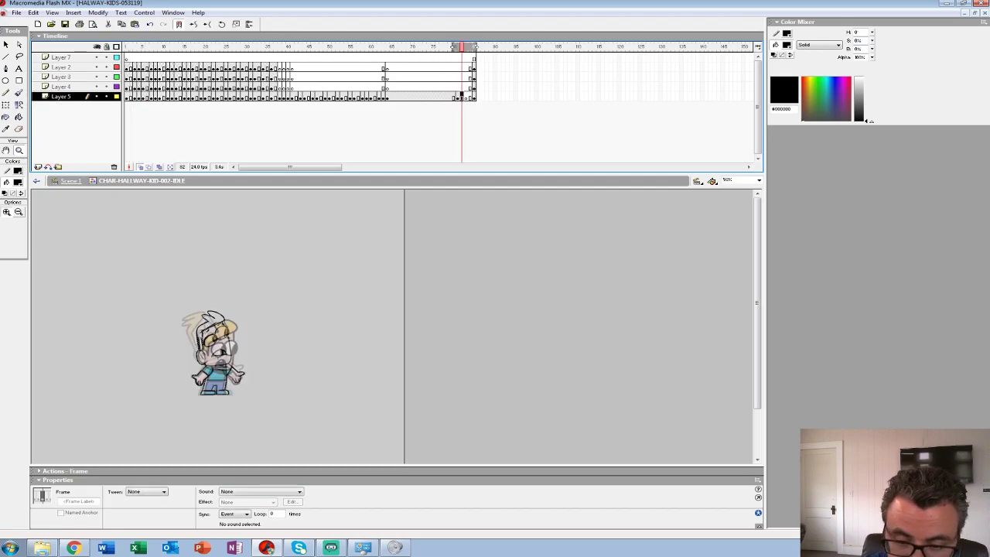
pyautogui.click(18, 183)
pyautogui.click(4, 234)
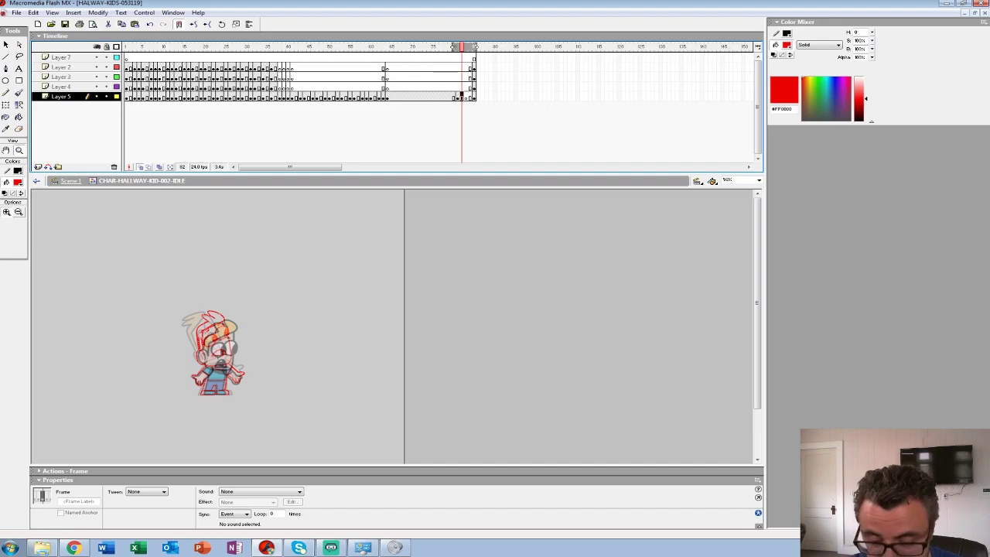
pyautogui.press('Delete')
# Set the fill to black, choose a larger brush and ink the ear and the half-open mouth on frame 82
pyautogui.click(19, 150)
pyautogui.click(208, 332)
pyautogui.click(393, 317)
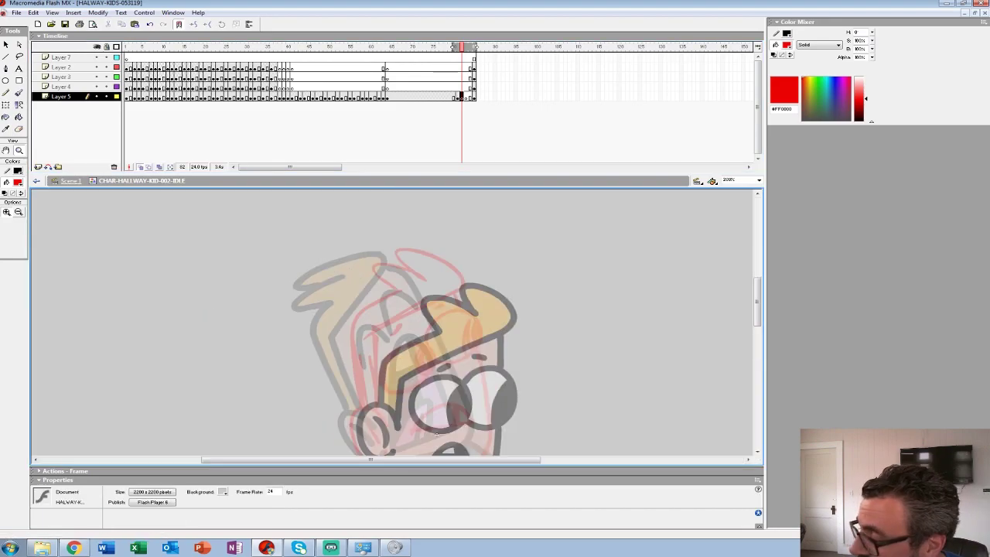
pyautogui.click(436, 434)
pyautogui.click(18, 182)
pyautogui.click(4, 203)
pyautogui.click(18, 93)
pyautogui.click(21, 226)
pyautogui.click(12, 323)
pyautogui.moveTo(267, 313)
pyautogui.mouseDown()
pyautogui.moveTo(232, 276)
pyautogui.moveTo(189, 320)
pyautogui.moveTo(247, 383)
pyautogui.moveTo(273, 360)
pyautogui.mouseUp()
pyautogui.moveTo(362, 327); pyautogui.dragTo(292, 377)
pyautogui.moveTo(364, 352)
pyautogui.mouseDown()
pyautogui.moveTo(263, 341)
pyautogui.moveTo(294, 372)
pyautogui.moveTo(363, 355)
pyautogui.mouseUp()
pyautogui.moveTo(331, 324); pyautogui.dragTo(334, 349)
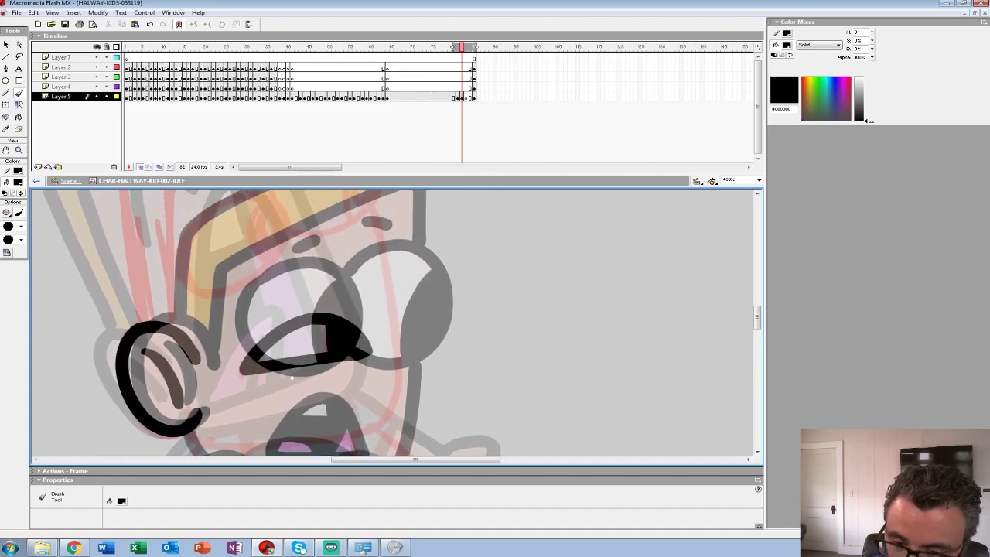
# Ink both round eyes with their black pupils over the red sketch on frame 82
pyautogui.moveTo(292, 376); pyautogui.dragTo(368, 452)
pyautogui.moveTo(294, 275)
pyautogui.mouseDown()
pyautogui.moveTo(263, 359)
pyautogui.moveTo(368, 314)
pyautogui.moveTo(306, 267)
pyautogui.moveTo(287, 277)
pyautogui.moveTo(359, 336)
pyautogui.moveTo(346, 317)
pyautogui.mouseUp()
pyautogui.moveTo(348, 317)
pyautogui.mouseDown()
pyautogui.moveTo(292, 348)
pyautogui.moveTo(408, 280)
pyautogui.moveTo(289, 294)
pyautogui.mouseUp()
pyautogui.moveTo(377, 243)
pyautogui.mouseDown()
pyautogui.moveTo(395, 279)
pyautogui.moveTo(376, 322)
pyautogui.mouseUp()
pyautogui.moveTo(311, 443); pyautogui.dragTo(343, 311)
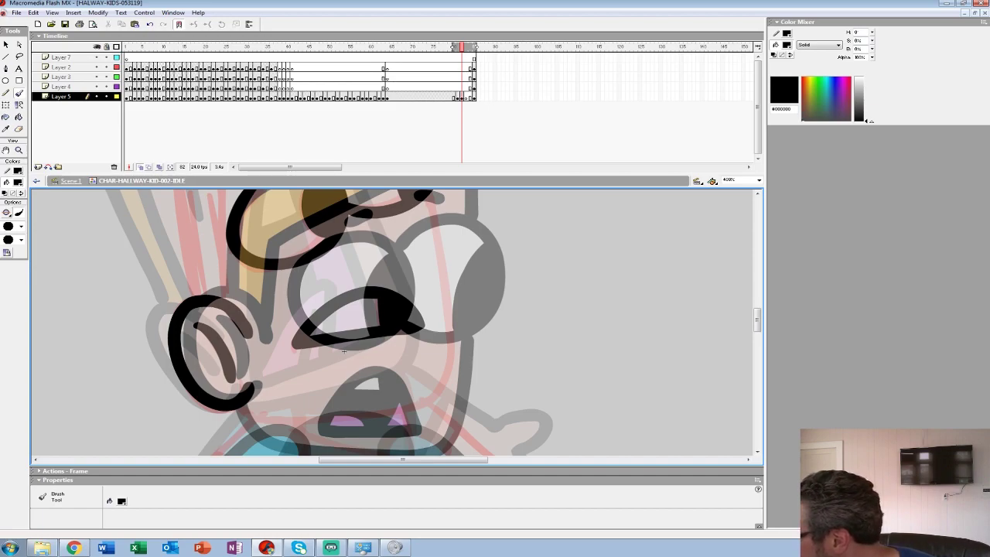
pyautogui.moveTo(344, 351); pyautogui.dragTo(348, 353)
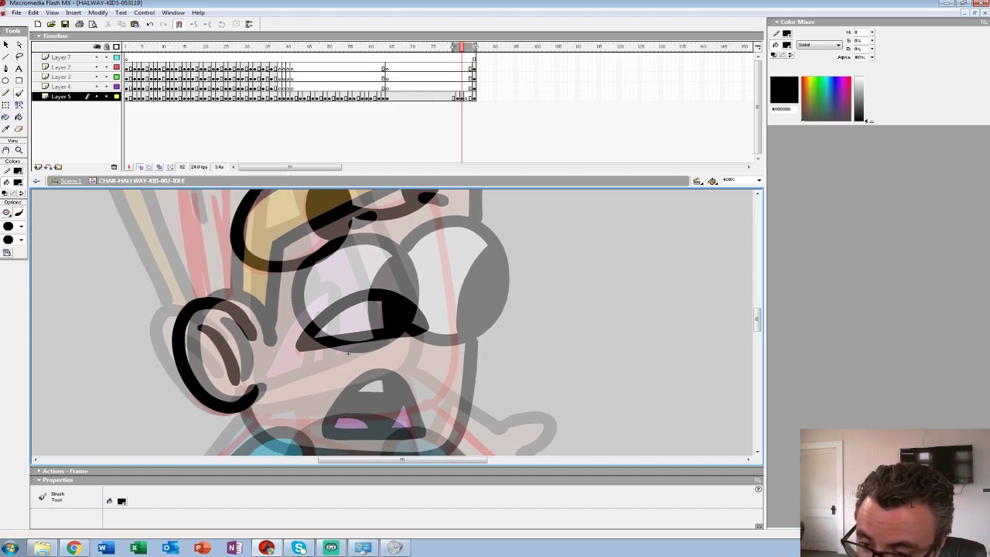
# Ink the face outline, hair and eyebrows on frame 82
pyautogui.moveTo(429, 197)
pyautogui.mouseDown()
pyautogui.moveTo(463, 344)
pyautogui.moveTo(418, 404)
pyautogui.moveTo(288, 414)
pyautogui.moveTo(247, 402)
pyautogui.mouseUp()
pyautogui.moveTo(348, 239); pyautogui.dragTo(446, 465)
pyautogui.moveTo(317, 378)
pyautogui.mouseDown()
pyautogui.moveTo(419, 333)
pyautogui.moveTo(499, 261)
pyautogui.moveTo(369, 238)
pyautogui.moveTo(324, 251)
pyautogui.moveTo(363, 304)
pyautogui.mouseUp()
pyautogui.moveTo(363, 306)
pyautogui.mouseDown()
pyautogui.moveTo(430, 202)
pyautogui.moveTo(352, 249)
pyautogui.moveTo(358, 399)
pyautogui.moveTo(370, 432)
pyautogui.mouseUp()
pyautogui.moveTo(383, 271); pyautogui.dragTo(390, 434)
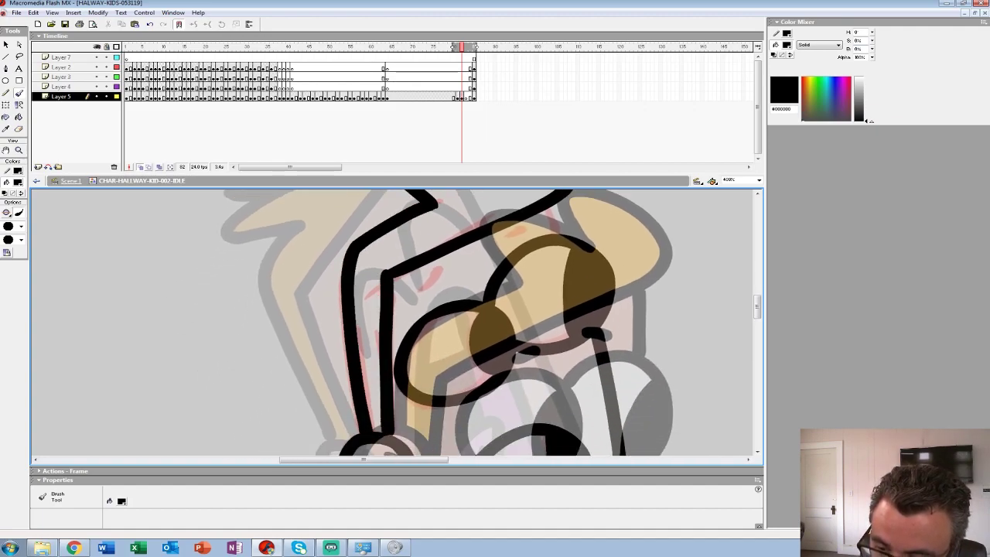
pyautogui.moveTo(381, 384); pyautogui.dragTo(363, 376)
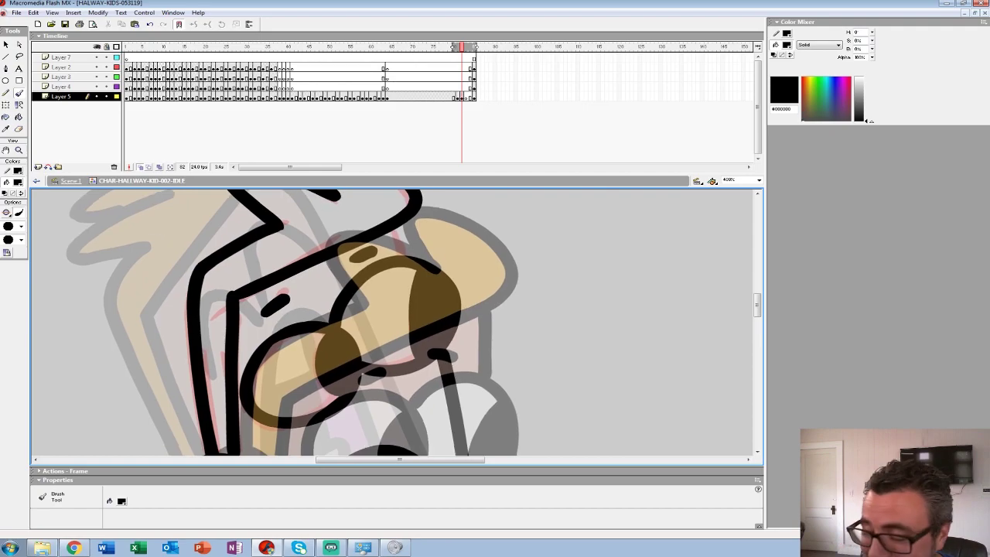
# Ink the arm below the ear with its sleeve, thumb and fingers on frame 82
pyautogui.moveTo(364, 433); pyautogui.dragTo(470, 238)
pyautogui.moveTo(357, 328)
pyautogui.mouseDown()
pyautogui.moveTo(423, 241)
pyautogui.moveTo(259, 317)
pyautogui.moveTo(294, 370)
pyautogui.moveTo(352, 357)
pyautogui.moveTo(360, 328)
pyautogui.mouseUp()
pyautogui.moveTo(340, 264); pyautogui.dragTo(385, 294)
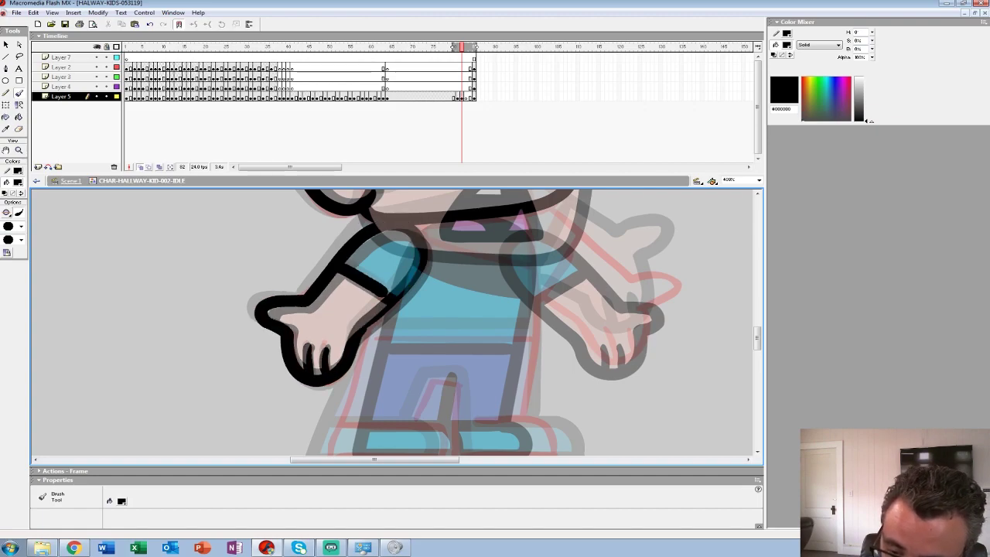
# Ink the sides of the body, both shoes and the gap between the trouser legs on frame 82
pyautogui.moveTo(495, 325)
pyautogui.mouseDown()
pyautogui.moveTo(387, 303)
pyautogui.moveTo(387, 318)
pyautogui.mouseUp()
pyautogui.moveTo(421, 204)
pyautogui.mouseDown()
pyautogui.moveTo(411, 415)
pyautogui.moveTo(453, 336)
pyautogui.mouseUp()
pyautogui.moveTo(313, 265)
pyautogui.mouseDown()
pyautogui.moveTo(262, 400)
pyautogui.moveTo(377, 402)
pyautogui.mouseUp()
pyautogui.moveTo(368, 366); pyautogui.dragTo(274, 376)
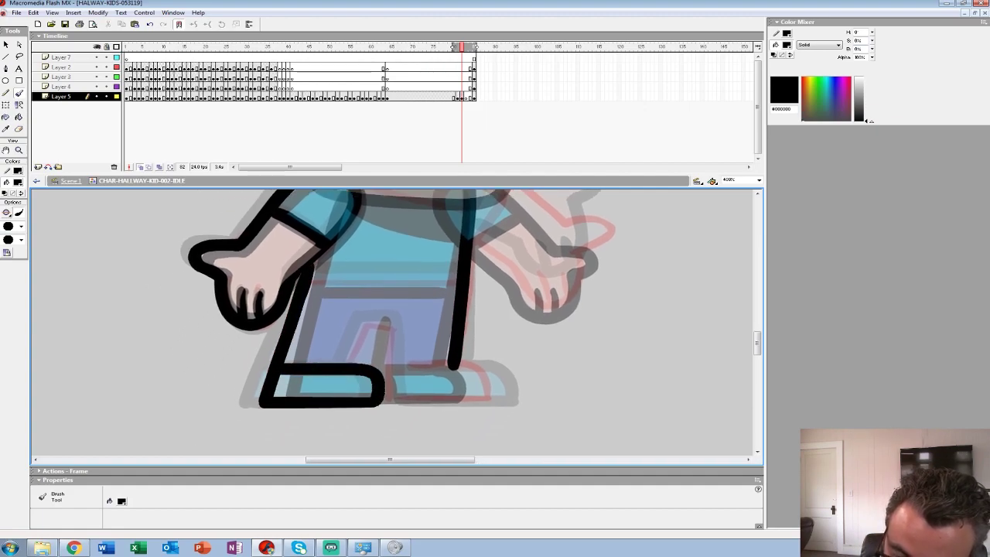
pyautogui.moveTo(353, 364)
pyautogui.mouseDown()
pyautogui.moveTo(399, 324)
pyautogui.moveTo(389, 402)
pyautogui.moveTo(483, 401)
pyautogui.moveTo(473, 371)
pyautogui.moveTo(396, 365)
pyautogui.mouseUp()
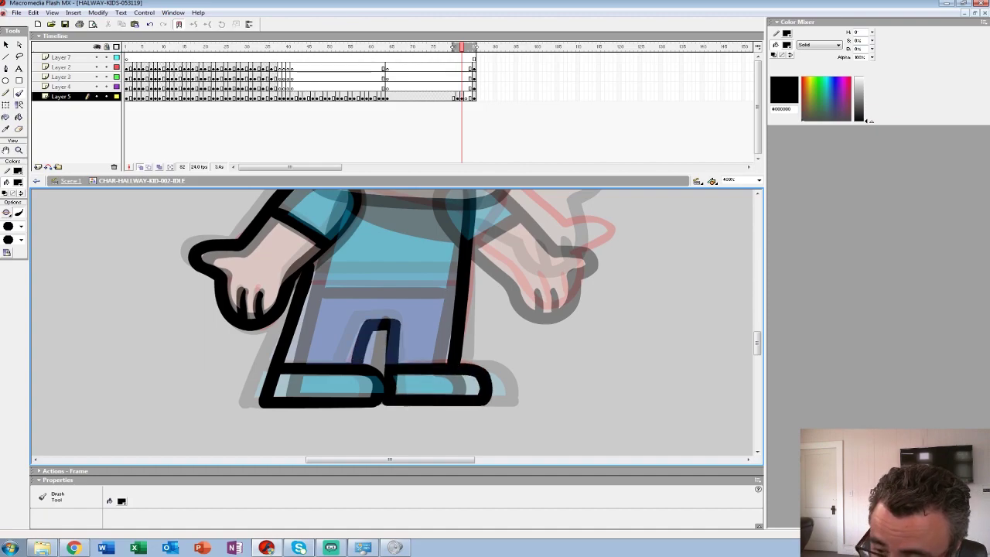
# Ink the waistline, collar and the second arm with its sleeve and hand, redoing one misplaced stroke
pyautogui.moveTo(453, 283); pyautogui.dragTo(263, 276)
pyautogui.moveTo(379, 263); pyautogui.dragTo(300, 372)
pyautogui.moveTo(271, 284); pyautogui.dragTo(312, 301)
pyautogui.moveTo(321, 209); pyautogui.dragTo(270, 188)
pyautogui.moveTo(348, 237)
pyautogui.mouseDown()
pyautogui.moveTo(431, 311)
pyautogui.moveTo(480, 305)
pyautogui.moveTo(458, 332)
pyautogui.moveTo(381, 260)
pyautogui.moveTo(438, 305)
pyautogui.moveTo(484, 315)
pyautogui.moveTo(453, 336)
pyautogui.moveTo(456, 355)
pyautogui.moveTo(427, 393)
pyautogui.moveTo(340, 326)
pyautogui.mouseUp()
pyautogui.hotkey('ctrl', 'z')
pyautogui.moveTo(381, 270); pyautogui.dragTo(345, 325)
pyautogui.moveTo(406, 359)
pyautogui.mouseDown()
pyautogui.moveTo(415, 384)
pyautogui.moveTo(439, 379)
pyautogui.mouseUp()
pyautogui.moveTo(325, 255)
pyautogui.mouseDown()
pyautogui.moveTo(281, 385)
pyautogui.moveTo(316, 384)
pyautogui.mouseUp()
# Turn off onion skinning and fill the area between the chin and collar with black on frame 82
pyautogui.click(140, 167)
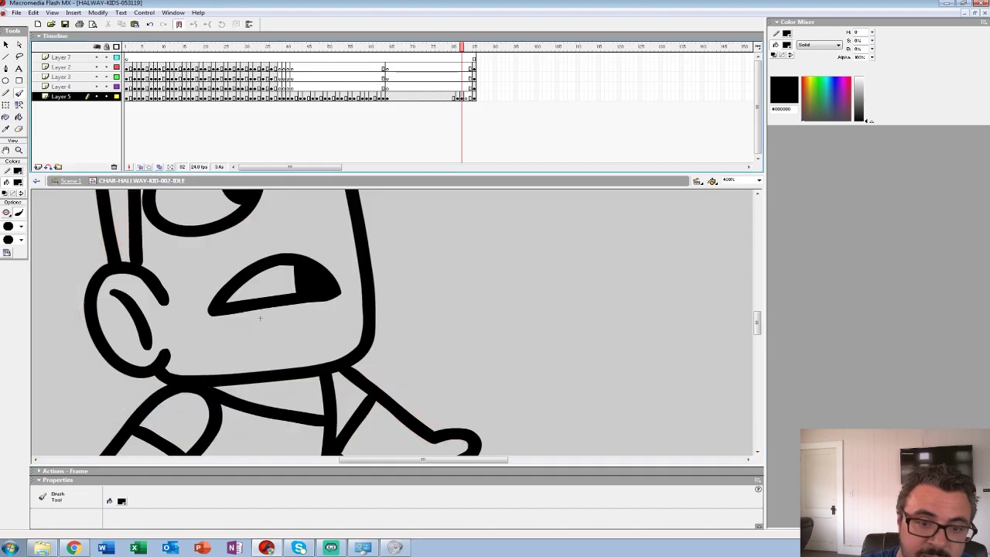
pyautogui.press('k')
pyautogui.scroll(-5, 260, 318)
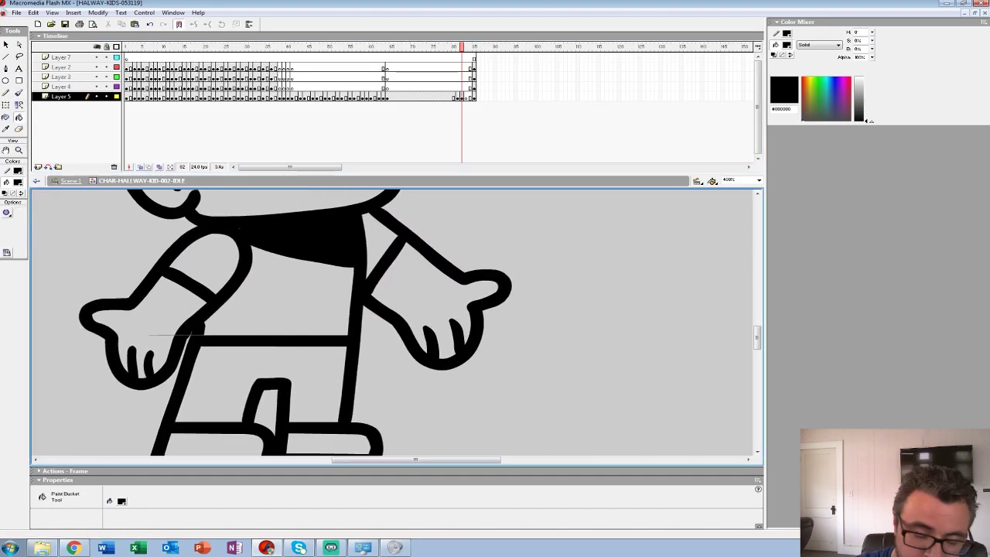
pyautogui.press('z')
pyautogui.keyDown('alt'); pyautogui.click(382, 261); pyautogui.keyUp('alt')
pyautogui.keyDown('alt'); pyautogui.click(373, 268); pyautogui.keyUp('alt')
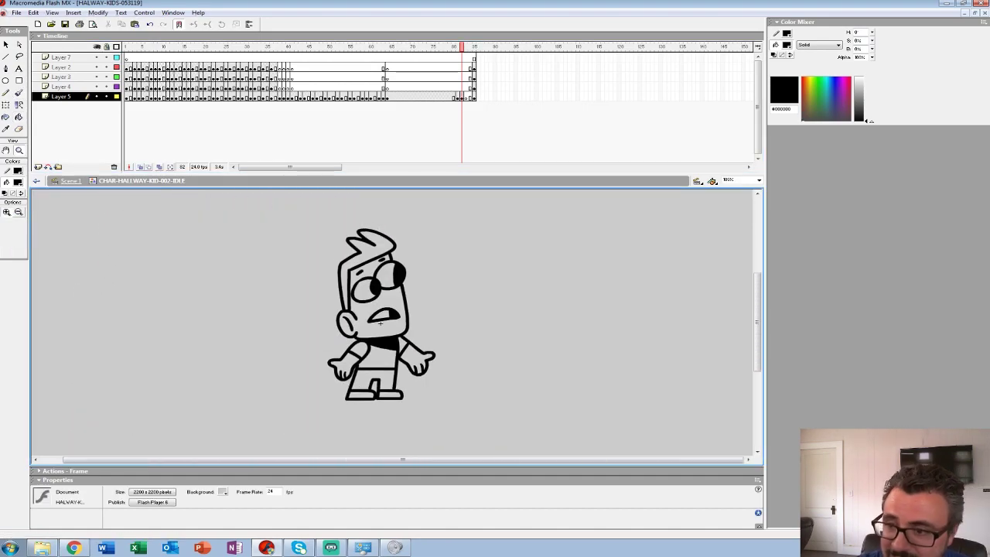
# Play the frames around 82 to check the newly inked drawing in motion
pyautogui.click(457, 97)
pyautogui.click(343, 77)
pyautogui.press('Return')
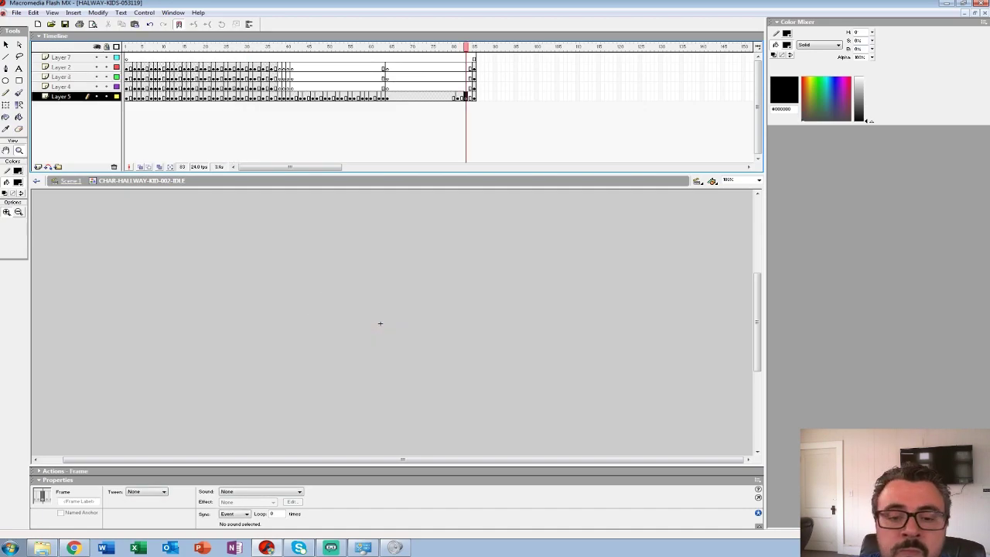
# Turn on onion skinning and sketch both round eyes and the open mouth on frame 83
pyautogui.click(140, 167)
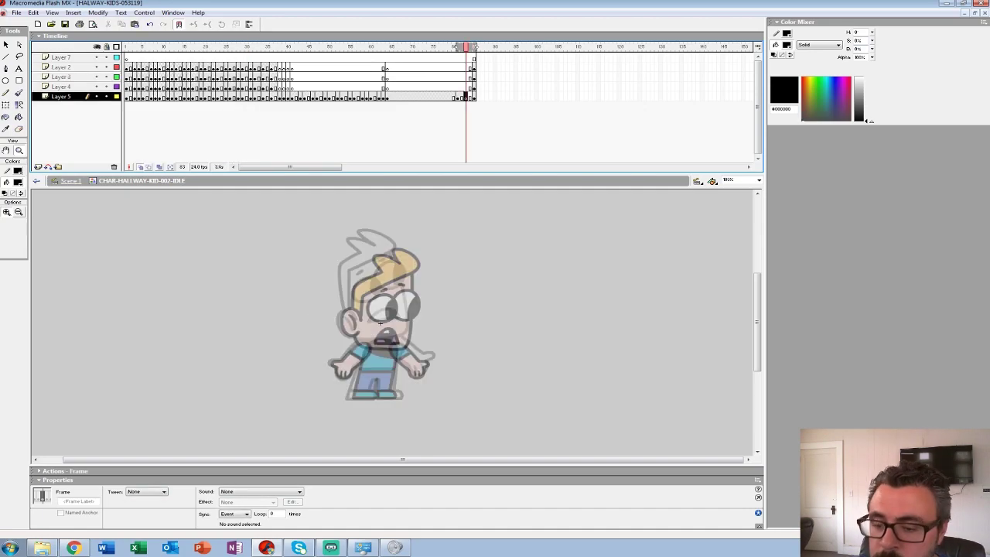
pyautogui.click(389, 323)
pyautogui.moveTo(389, 322); pyautogui.dragTo(326, 324)
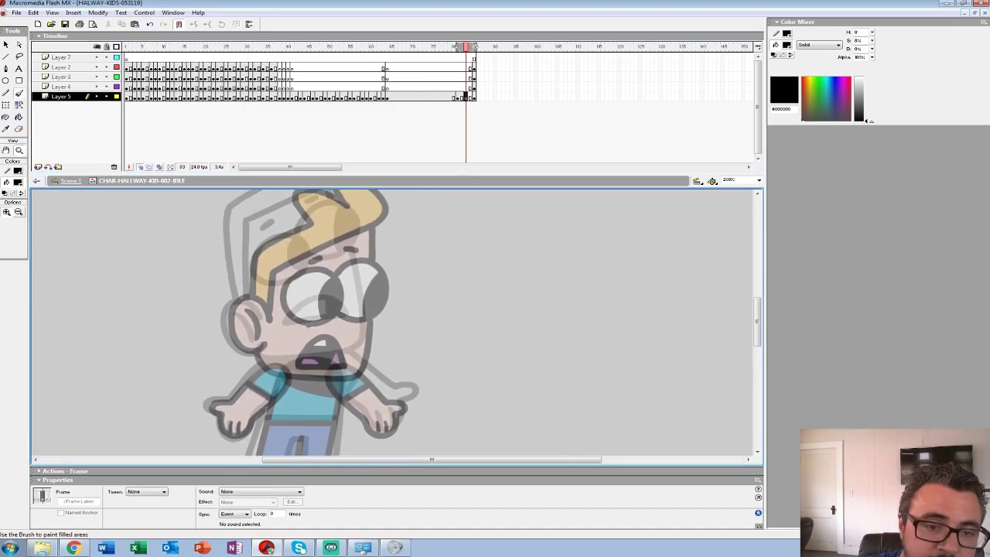
pyautogui.press('b')
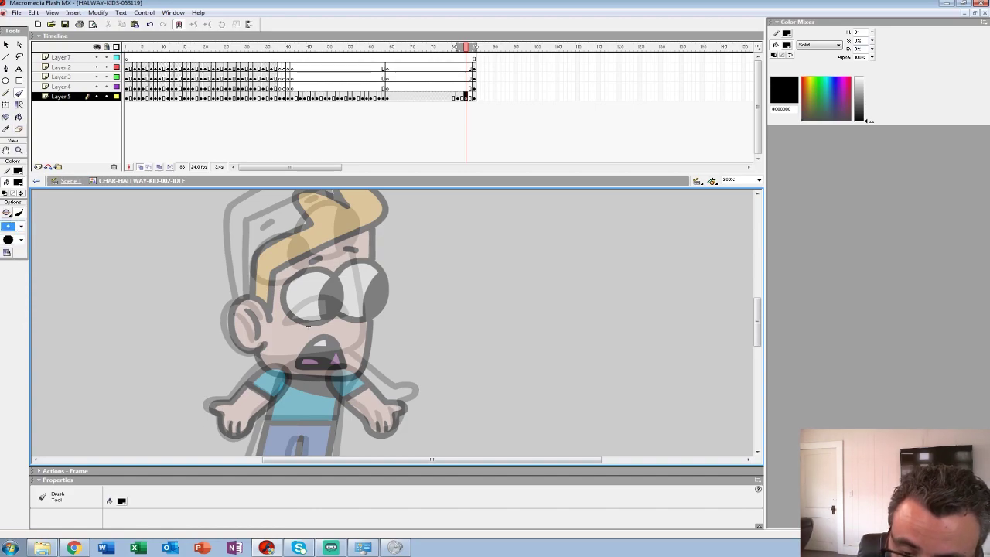
pyautogui.moveTo(278, 262); pyautogui.dragTo(292, 302)
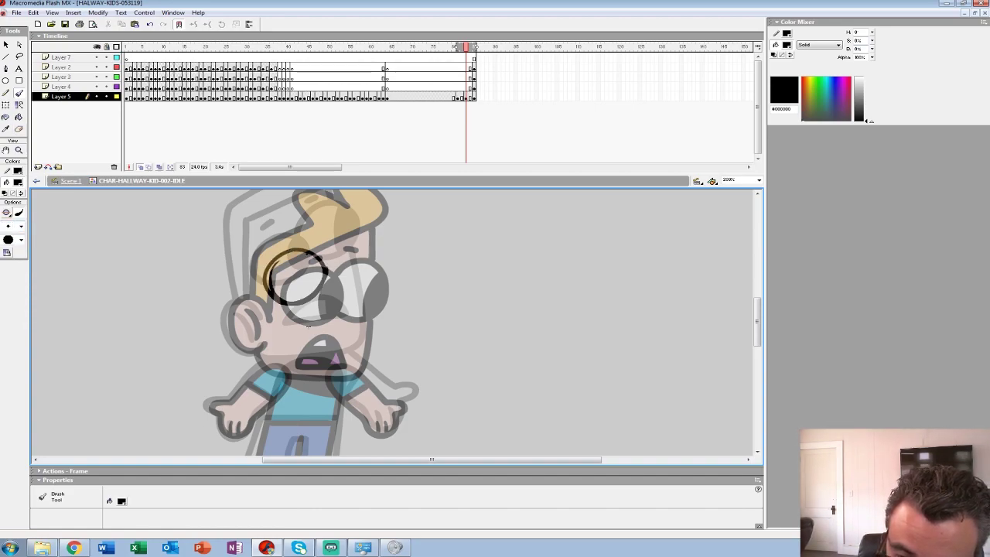
pyautogui.moveTo(344, 227); pyautogui.dragTo(312, 256)
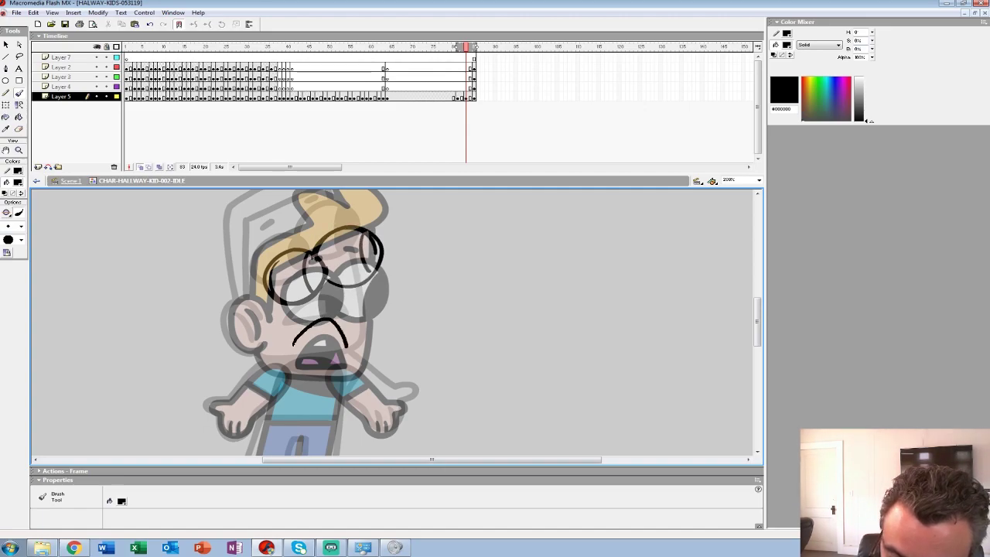
pyautogui.moveTo(292, 350); pyautogui.dragTo(322, 316)
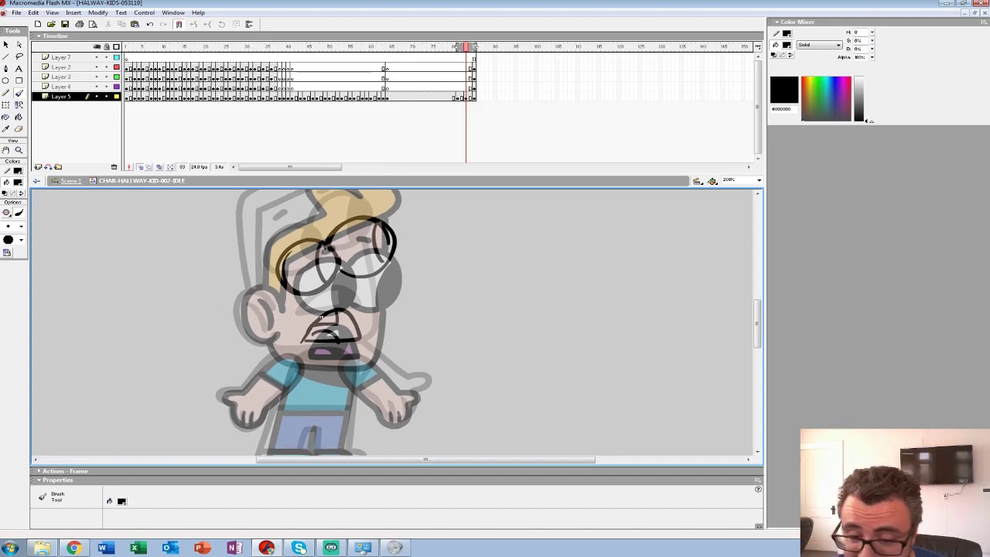
# Sketch the ear, face outline, hairline and spiky hair on frame 83
pyautogui.moveTo(264, 291)
pyautogui.mouseDown()
pyautogui.moveTo(242, 302)
pyautogui.moveTo(277, 334)
pyautogui.mouseUp()
pyautogui.moveTo(259, 303); pyautogui.dragTo(267, 325)
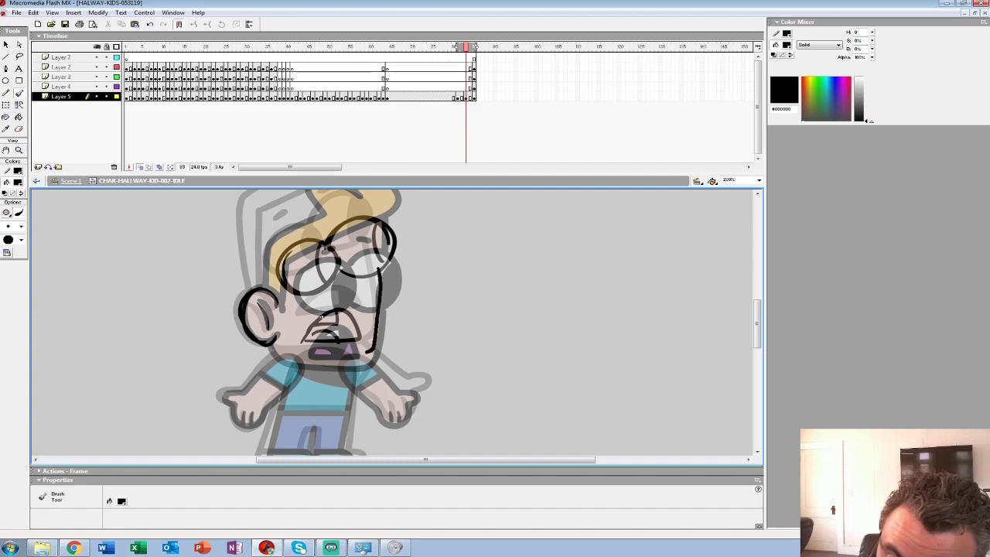
pyautogui.moveTo(319, 317); pyautogui.dragTo(339, 382)
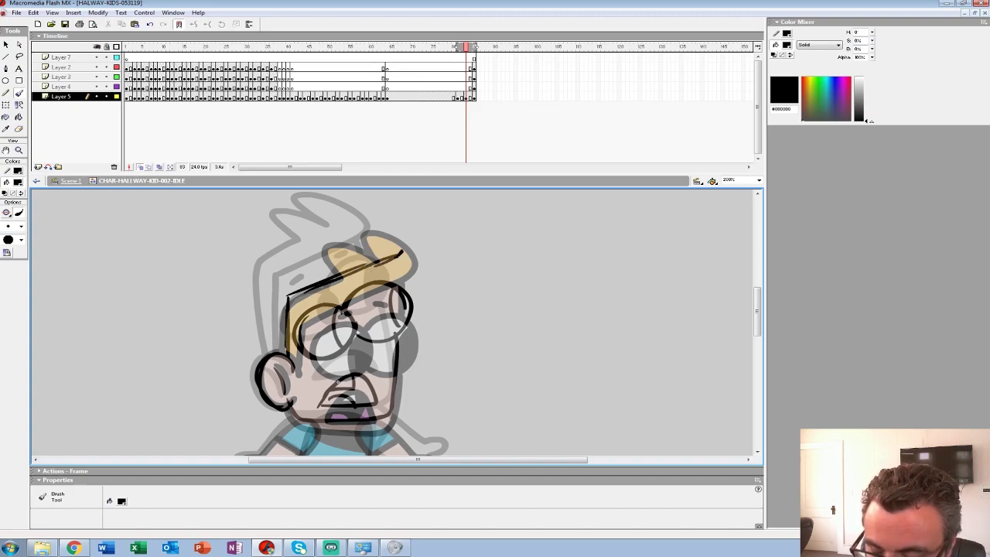
pyautogui.moveTo(352, 213); pyautogui.dragTo(340, 241)
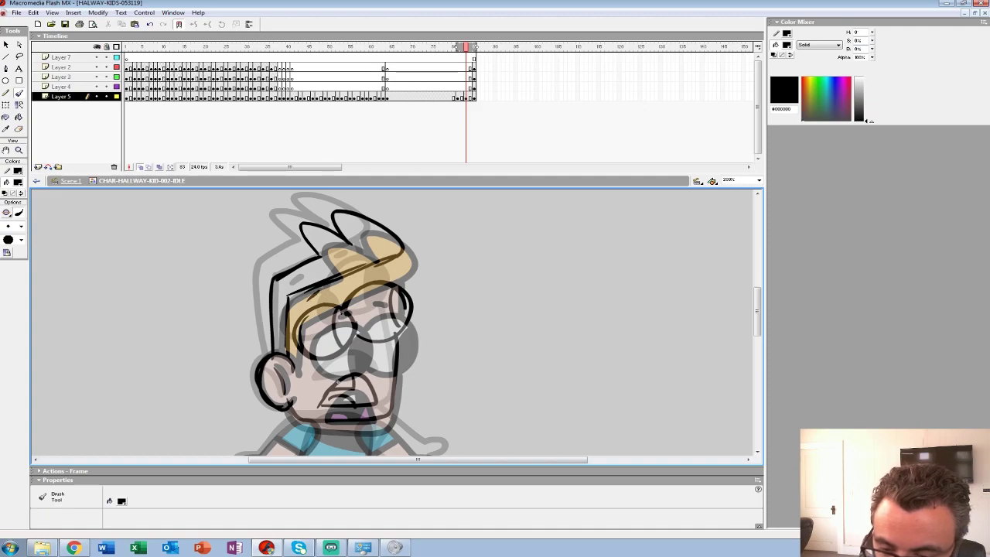
# Rough in one arm with its hand, the body sides, waistline and a shoe on frame 83
pyautogui.moveTo(338, 384); pyautogui.dragTo(368, 206)
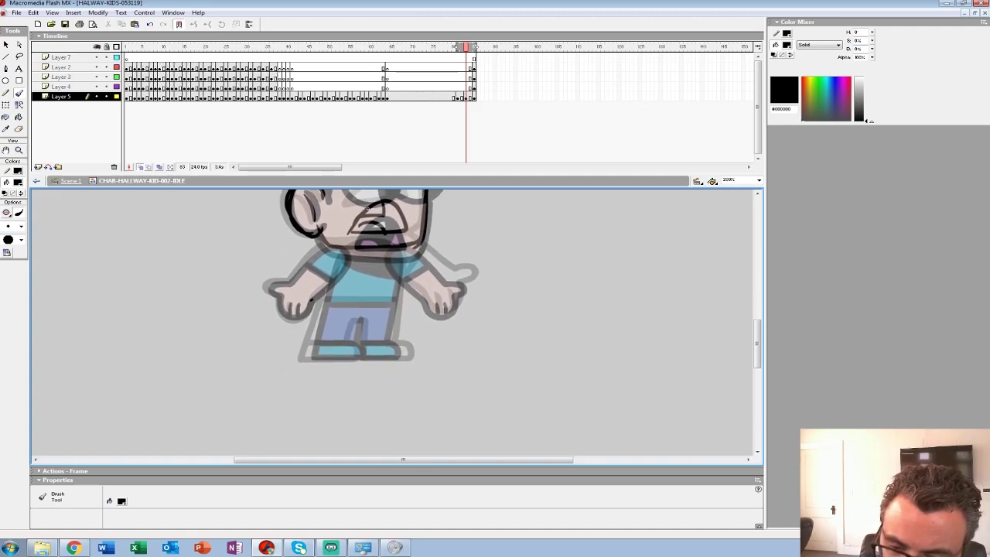
pyautogui.moveTo(331, 244)
pyautogui.mouseDown()
pyautogui.moveTo(286, 279)
pyautogui.moveTo(319, 291)
pyautogui.moveTo(330, 280)
pyautogui.mouseUp()
pyautogui.moveTo(333, 282); pyautogui.dragTo(280, 324)
pyautogui.moveTo(347, 292); pyautogui.dragTo(338, 379)
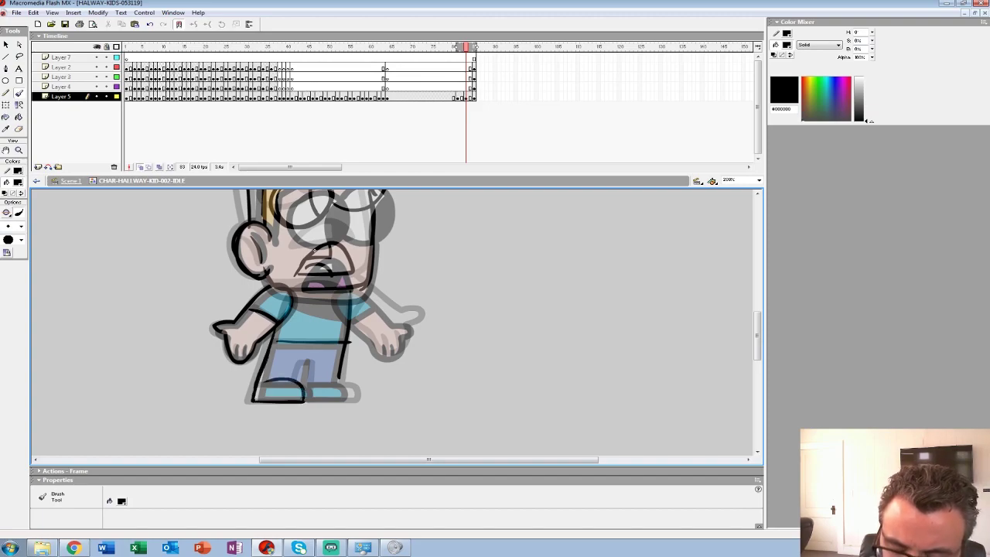
# Add an empty keyframe at frame 84 and recolor the frame 83 sketch red (#FF0000)
pyautogui.press('F6')
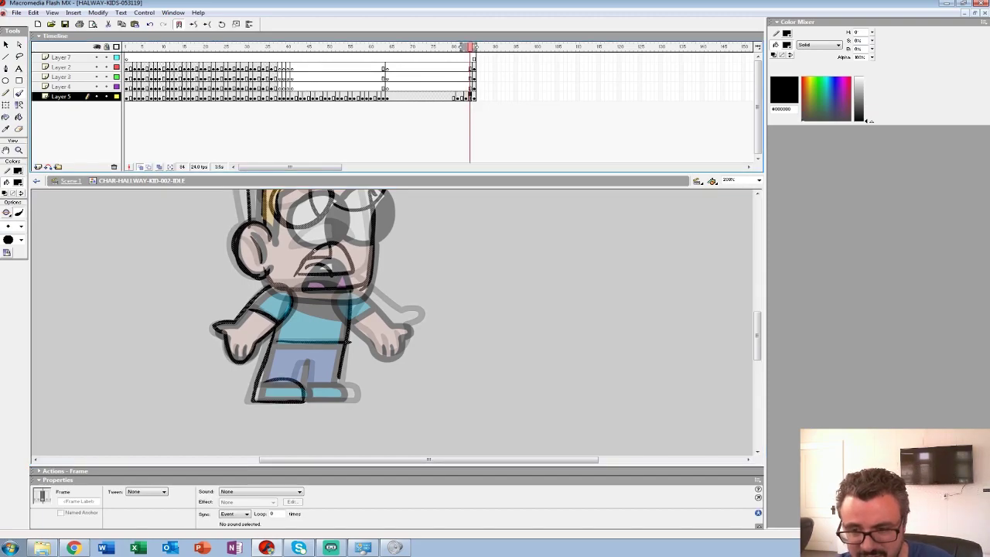
pyautogui.press('Delete')
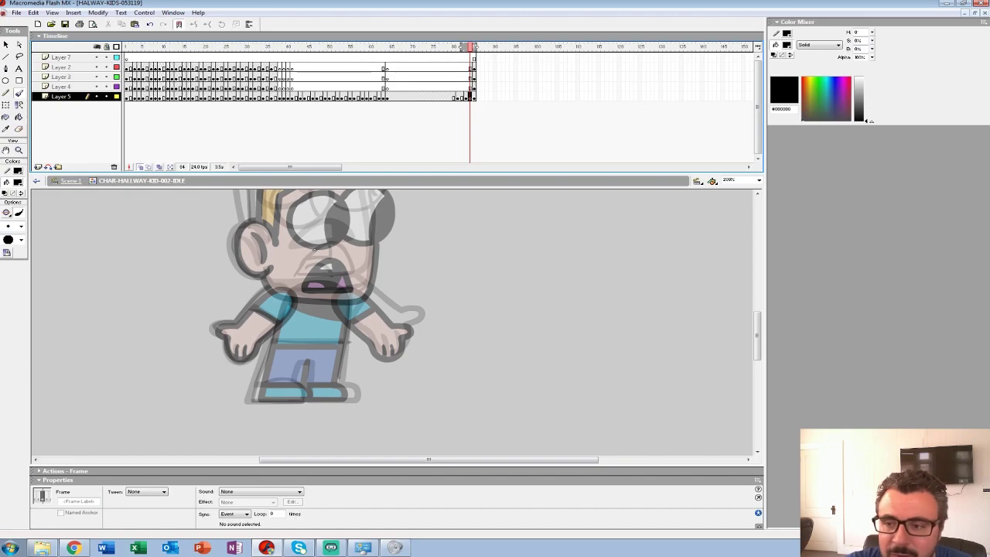
pyautogui.click(18, 182)
pyautogui.click(6, 237)
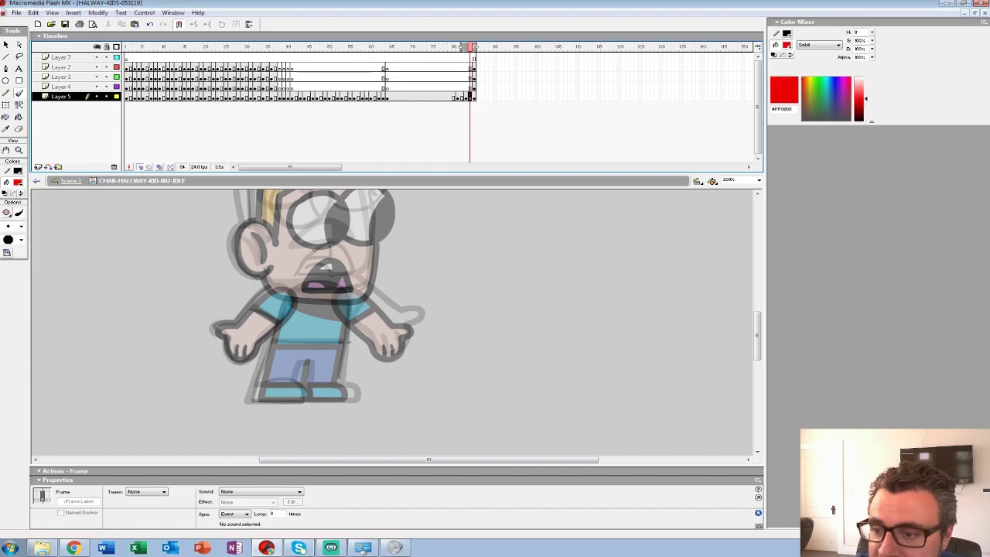
pyautogui.press(',')
pyautogui.click(18, 183)
pyautogui.click(6, 237)
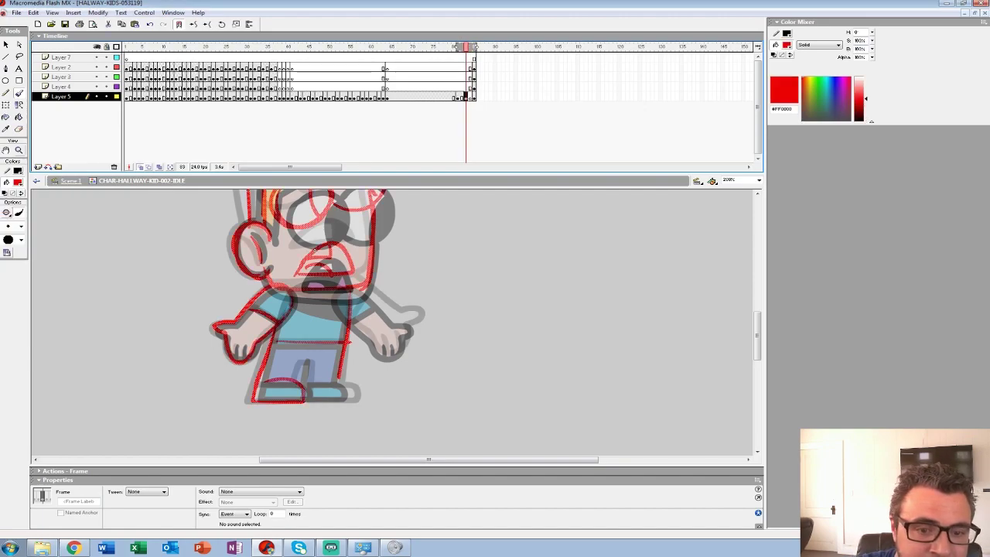
# Zoom in on the face at frame 84 and set the brush to black with a larger brush size
pyautogui.press('z')
pyautogui.press('.')
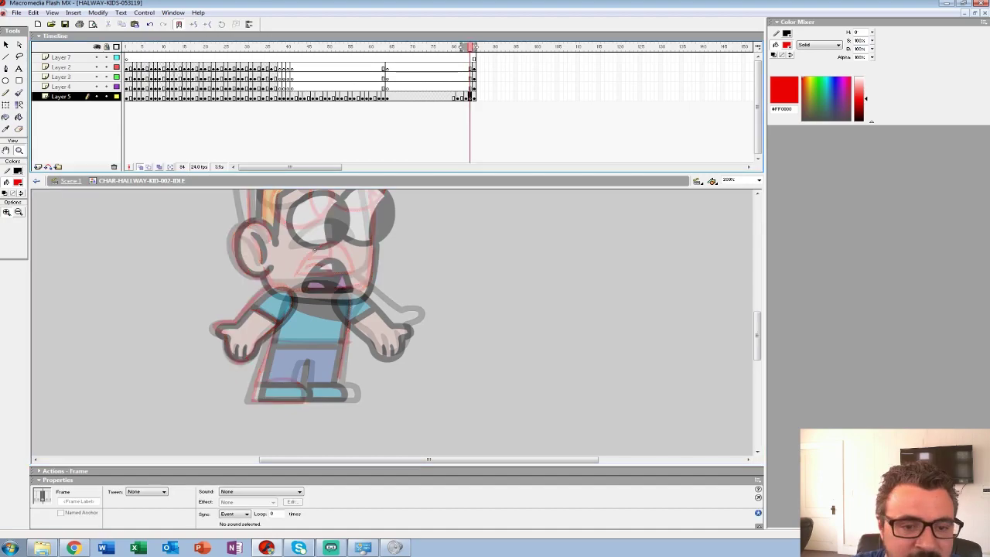
pyautogui.click(314, 248)
pyautogui.scroll(2, 317, 381)
pyautogui.click(18, 182)
pyautogui.click(6, 206)
pyautogui.click(20, 92)
pyautogui.click(21, 226)
pyautogui.click(12, 335)
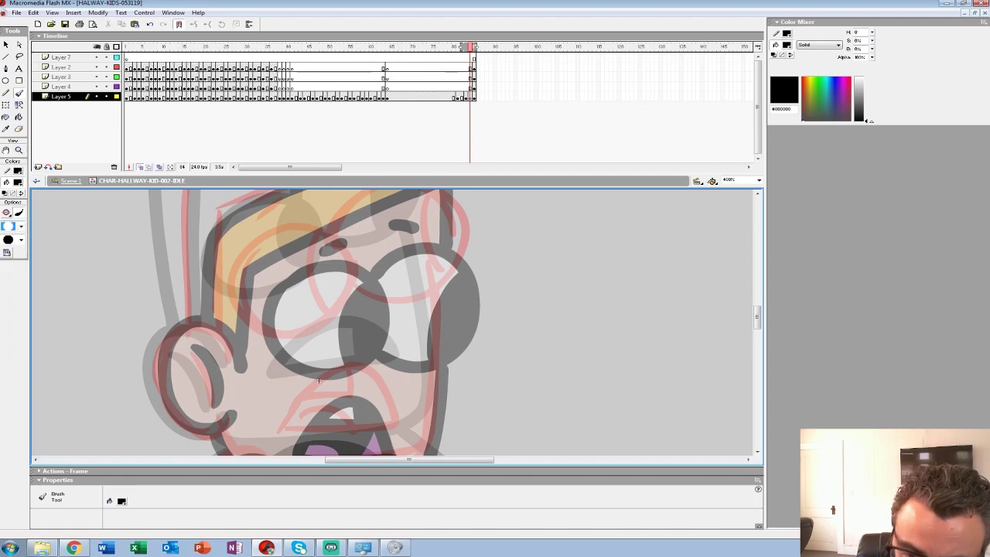
# Ink both eyes, the cheek and the jaw over the red sketch on frame 84, redoing the misplaced strokes
pyautogui.moveTo(246, 259)
pyautogui.mouseDown()
pyautogui.moveTo(234, 290)
pyautogui.moveTo(249, 321)
pyautogui.moveTo(277, 338)
pyautogui.moveTo(313, 340)
pyautogui.mouseUp()
pyautogui.hotkey('ctrl', 'z')
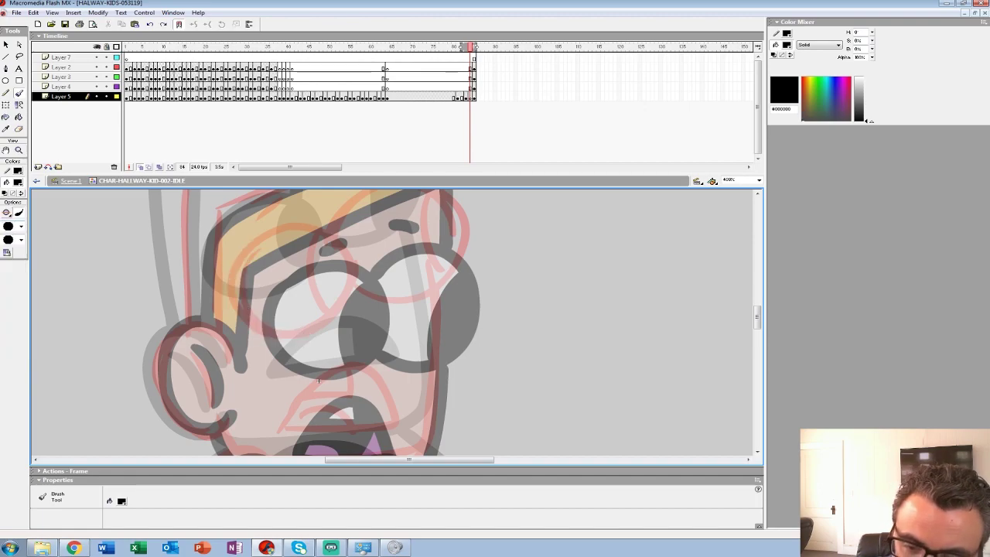
pyautogui.moveTo(243, 255)
pyautogui.mouseDown()
pyautogui.moveTo(235, 324)
pyautogui.moveTo(320, 334)
pyautogui.moveTo(358, 257)
pyautogui.moveTo(273, 231)
pyautogui.moveTo(251, 246)
pyautogui.mouseUp()
pyautogui.moveTo(353, 290)
pyautogui.mouseDown()
pyautogui.moveTo(255, 329)
pyautogui.moveTo(287, 338)
pyautogui.moveTo(370, 264)
pyautogui.moveTo(263, 235)
pyautogui.moveTo(214, 327)
pyautogui.moveTo(236, 351)
pyautogui.mouseUp()
pyautogui.hotkey('ctrl', 'z')
pyautogui.moveTo(331, 241)
pyautogui.mouseDown()
pyautogui.moveTo(345, 311)
pyautogui.moveTo(385, 192)
pyautogui.moveTo(404, 212)
pyautogui.moveTo(403, 325)
pyautogui.moveTo(340, 379)
pyautogui.moveTo(203, 379)
pyautogui.moveTo(187, 349)
pyautogui.mouseUp()
pyautogui.moveTo(287, 301); pyautogui.dragTo(323, 346)
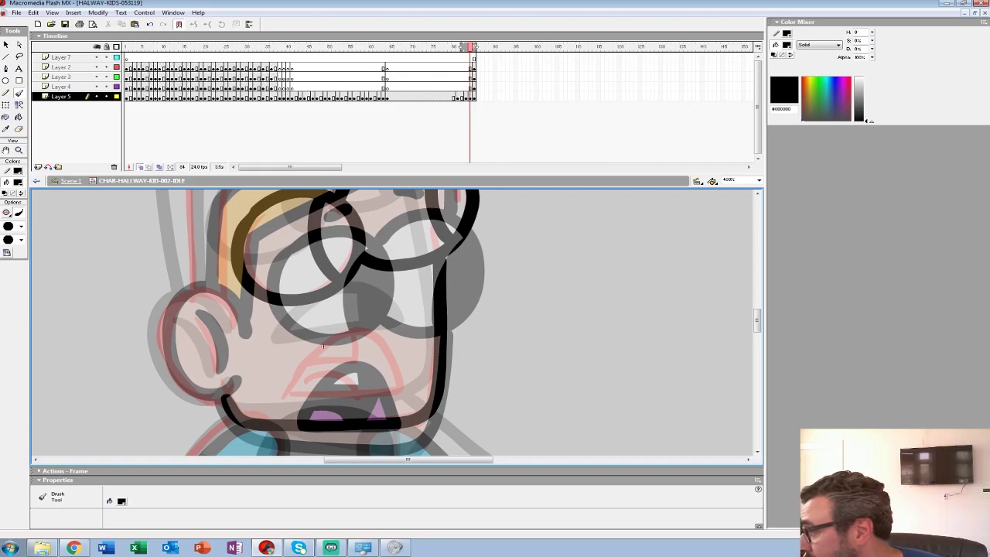
# Ink the ear and the open mouth on frame 84, redoing one misplaced stroke
pyautogui.moveTo(232, 348)
pyautogui.mouseDown()
pyautogui.moveTo(359, 295)
pyautogui.moveTo(355, 258)
pyautogui.moveTo(306, 244)
pyautogui.moveTo(289, 302)
pyautogui.moveTo(340, 348)
pyautogui.moveTo(357, 330)
pyautogui.mouseUp()
pyautogui.moveTo(317, 262); pyautogui.dragTo(340, 316)
pyautogui.moveTo(449, 292)
pyautogui.mouseDown()
pyautogui.moveTo(412, 260)
pyautogui.moveTo(357, 266)
pyautogui.moveTo(314, 311)
pyautogui.moveTo(439, 307)
pyautogui.mouseUp()
pyautogui.hotkey('ctrl', 'z')
pyautogui.moveTo(324, 300); pyautogui.dragTo(394, 294)
pyautogui.moveTo(394, 257)
pyautogui.mouseDown()
pyautogui.moveTo(397, 280)
pyautogui.moveTo(345, 282)
pyautogui.moveTo(386, 292)
pyautogui.mouseUp()
# Ink the hair outline, hairline and eyebrows on frame 84
pyautogui.moveTo(352, 232)
pyautogui.mouseDown()
pyautogui.moveTo(353, 425)
pyautogui.moveTo(401, 517)
pyautogui.mouseUp()
pyautogui.moveTo(308, 378)
pyautogui.mouseDown()
pyautogui.moveTo(535, 297)
pyautogui.moveTo(523, 262)
pyautogui.moveTo(447, 217)
pyautogui.moveTo(399, 215)
pyautogui.moveTo(440, 278)
pyautogui.moveTo(348, 238)
pyautogui.moveTo(346, 273)
pyautogui.moveTo(368, 302)
pyautogui.moveTo(392, 231)
pyautogui.moveTo(359, 254)
pyautogui.moveTo(357, 398)
pyautogui.mouseUp()
pyautogui.moveTo(394, 285); pyautogui.dragTo(380, 404)
pyautogui.moveTo(442, 288); pyautogui.dragTo(457, 283)
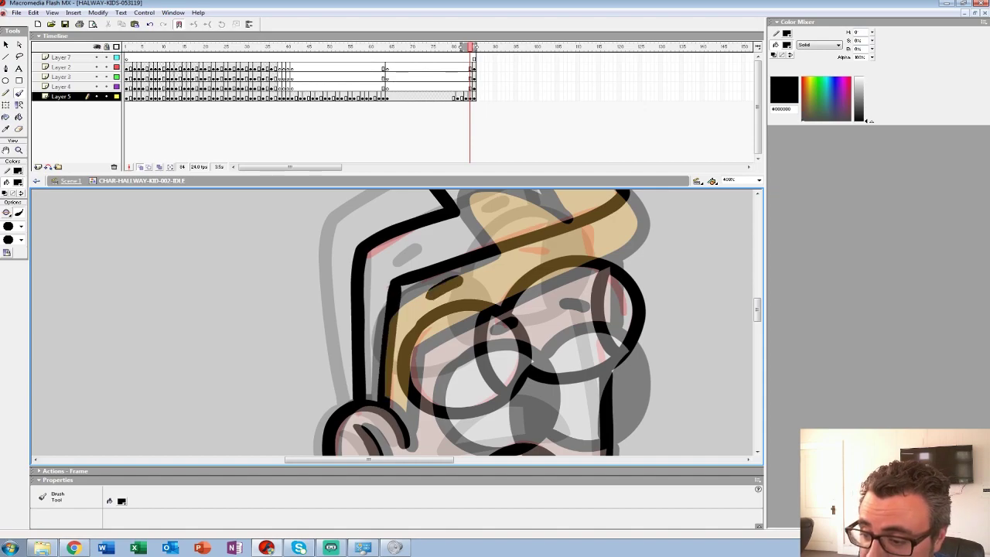
pyautogui.moveTo(528, 247); pyautogui.dragTo(550, 251)
pyautogui.moveTo(588, 224); pyautogui.dragTo(597, 256)
# Ink the arm nearest the ear, including its sleeve edge, hand and fingers
pyautogui.moveTo(489, 454)
pyautogui.mouseDown()
pyautogui.moveTo(466, 396)
pyautogui.moveTo(443, 190)
pyautogui.mouseUp()
pyautogui.moveTo(456, 386)
pyautogui.mouseDown()
pyautogui.moveTo(455, 325)
pyautogui.moveTo(533, 345)
pyautogui.mouseUp()
pyautogui.moveTo(462, 223)
pyautogui.mouseDown()
pyautogui.moveTo(450, 271)
pyautogui.moveTo(359, 372)
pyautogui.moveTo(325, 313)
pyautogui.mouseUp()
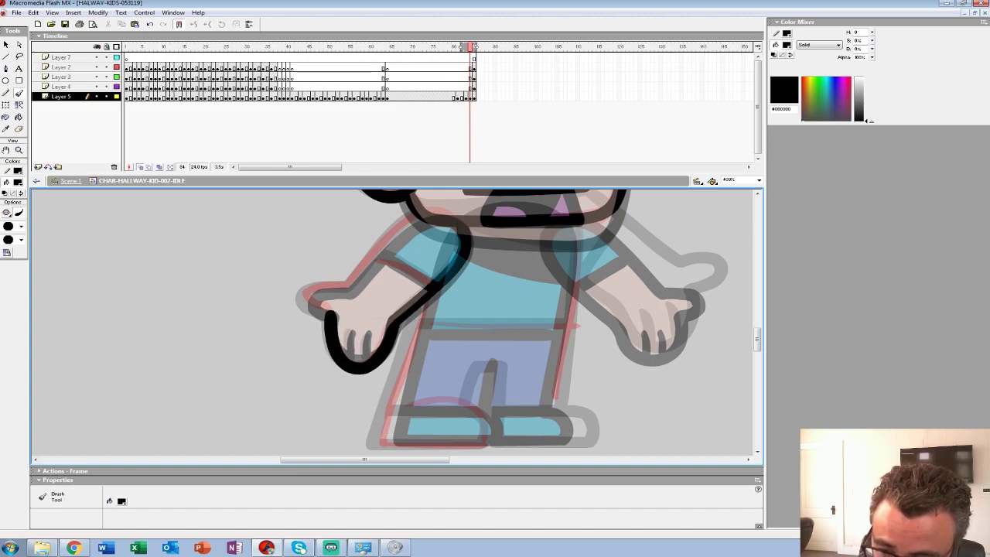
pyautogui.moveTo(422, 214)
pyautogui.mouseDown()
pyautogui.moveTo(344, 292)
pyautogui.moveTo(299, 303)
pyautogui.moveTo(331, 317)
pyautogui.mouseUp()
pyautogui.moveTo(381, 259); pyautogui.dragTo(433, 288)
# Ink the sides of the body, both shoes and the gap between the trouser legs, redoing the misplaced strokes
pyautogui.moveTo(510, 309); pyautogui.dragTo(377, 283)
pyautogui.moveTo(443, 199)
pyautogui.mouseDown()
pyautogui.moveTo(446, 280)
pyautogui.moveTo(423, 281)
pyautogui.moveTo(404, 401)
pyautogui.mouseUp()
pyautogui.hotkey('ctrl', 'z')
pyautogui.moveTo(276, 299)
pyautogui.mouseDown()
pyautogui.moveTo(238, 441)
pyautogui.moveTo(300, 438)
pyautogui.mouseUp()
pyautogui.hotkey('ctrl', 'z')
pyautogui.moveTo(275, 300)
pyautogui.mouseDown()
pyautogui.moveTo(233, 433)
pyautogui.moveTo(341, 436)
pyautogui.moveTo(350, 414)
pyautogui.moveTo(245, 404)
pyautogui.mouseUp()
pyautogui.moveTo(324, 397)
pyautogui.mouseDown()
pyautogui.moveTo(353, 361)
pyautogui.moveTo(345, 408)
pyautogui.moveTo(309, 342)
pyautogui.moveTo(344, 373)
pyautogui.moveTo(398, 372)
pyautogui.mouseUp()
pyautogui.hotkey('ctrl', 'z')
pyautogui.moveTo(311, 372)
pyautogui.mouseDown()
pyautogui.moveTo(395, 371)
pyautogui.moveTo(399, 346)
pyautogui.moveTo(311, 340)
pyautogui.mouseUp()
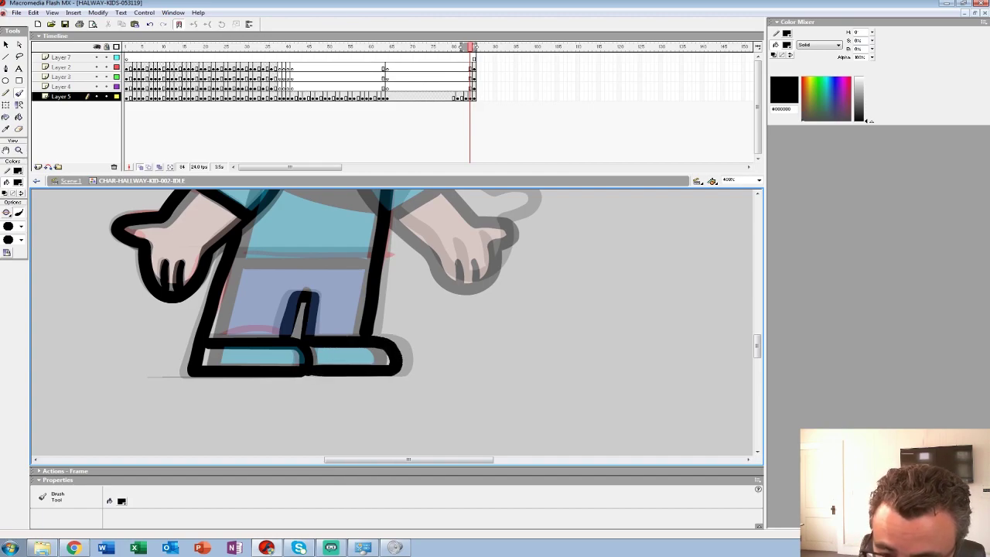
# Ink the waistline, collar and the second arm with its sleeve, thumb and fingers on frame 84
pyautogui.moveTo(368, 257)
pyautogui.mouseDown()
pyautogui.moveTo(233, 257)
pyautogui.moveTo(276, 359)
pyautogui.mouseUp()
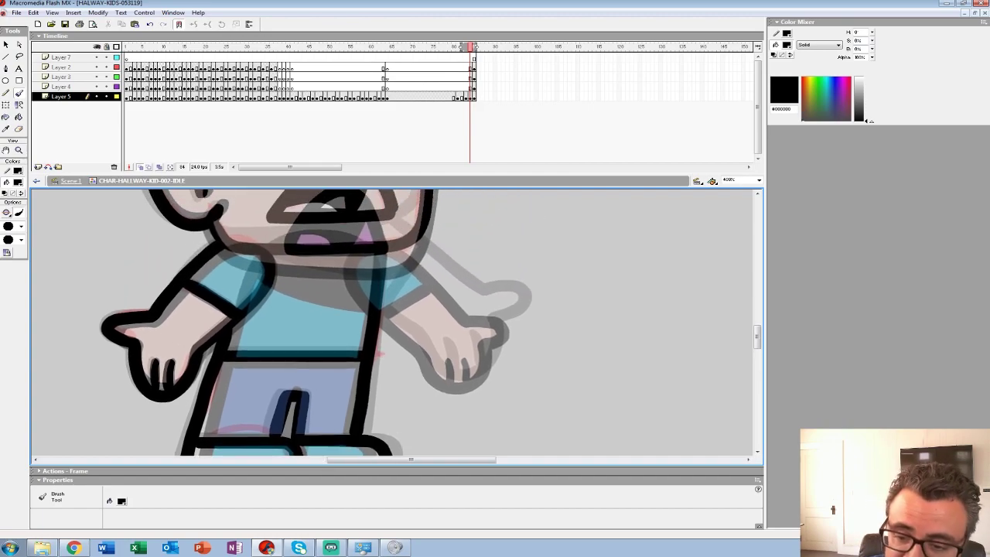
pyautogui.moveTo(279, 264); pyautogui.dragTo(375, 287)
pyautogui.moveTo(425, 262)
pyautogui.mouseDown()
pyautogui.moveTo(366, 283)
pyautogui.moveTo(325, 257)
pyautogui.moveTo(403, 303)
pyautogui.moveTo(362, 383)
pyautogui.moveTo(284, 310)
pyautogui.mouseUp()
pyautogui.moveTo(323, 262); pyautogui.dragTo(285, 302)
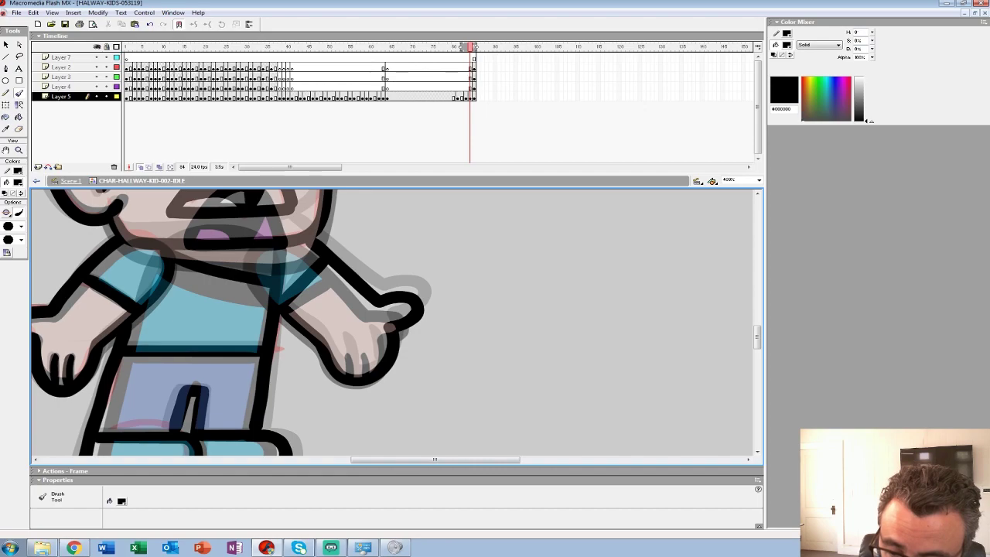
pyautogui.scroll(3, 396, 325)
pyautogui.hscroll(-3, 396, 325)
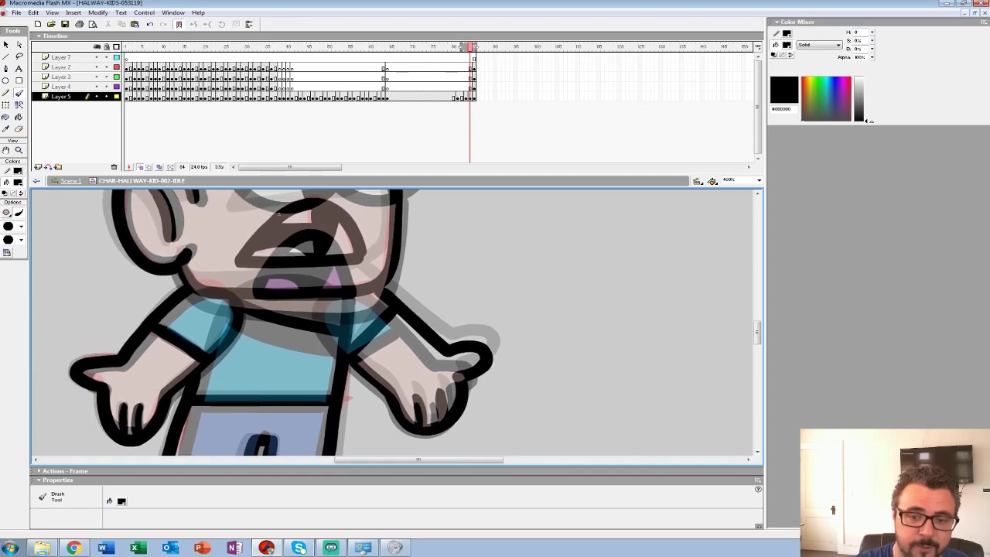
# Turn off onion skinning and fill the neck area, mouth interior and pupils with black
pyautogui.click(140, 167)
pyautogui.click(19, 117)
pyautogui.click(300, 312)
pyautogui.moveTo(286, 217)
pyautogui.mouseDown()
pyautogui.moveTo(289, 235)
pyautogui.moveTo(253, 318)
pyautogui.mouseUp()
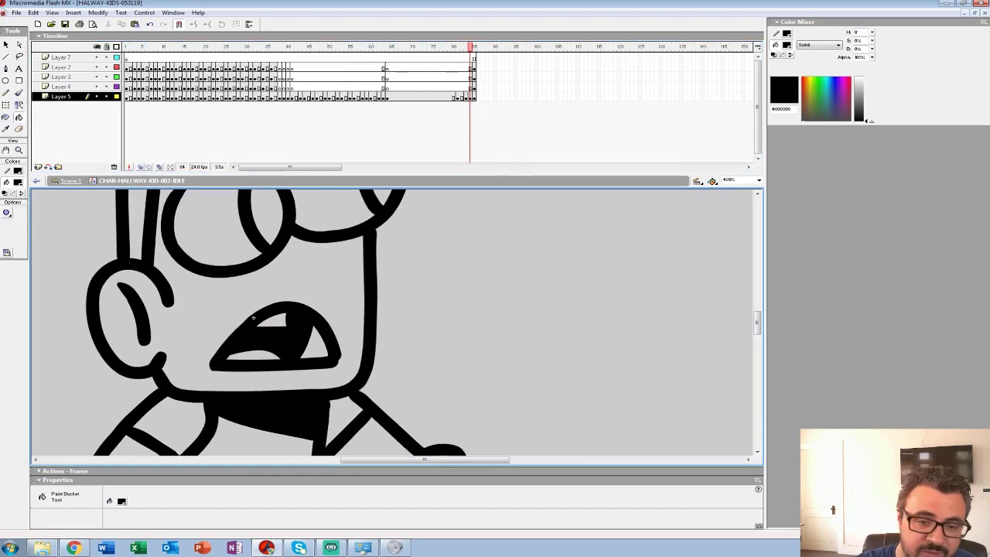
# Replace the red sketch on frame 83 with the inked drawing from frame 84 and flip back through the preceding frames
pyautogui.hotkey('ctrl', '-')
pyautogui.press('z')
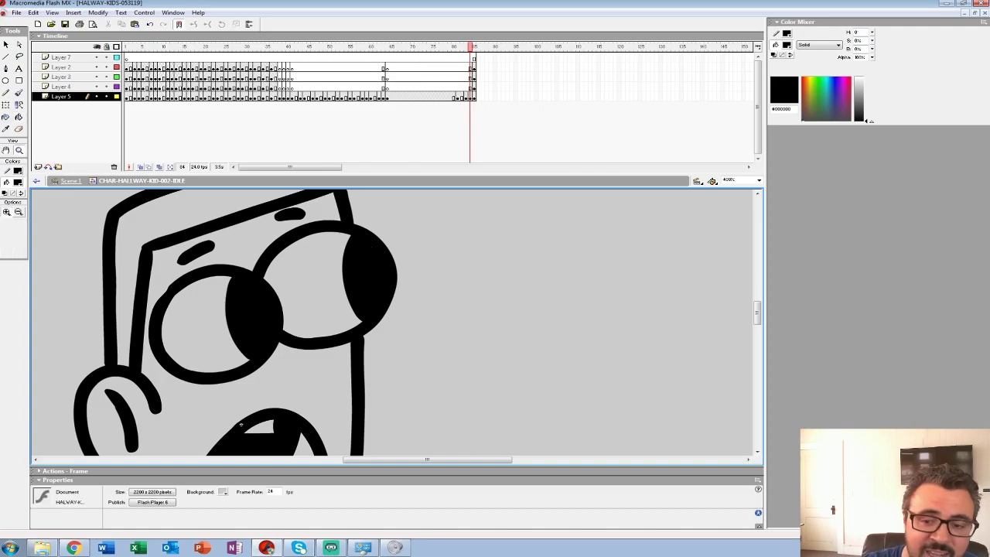
pyautogui.keyDown('alt'); pyautogui.click(309, 398); pyautogui.keyUp('alt')
pyautogui.press(',')
pyautogui.press('.')
pyautogui.click(470, 96)
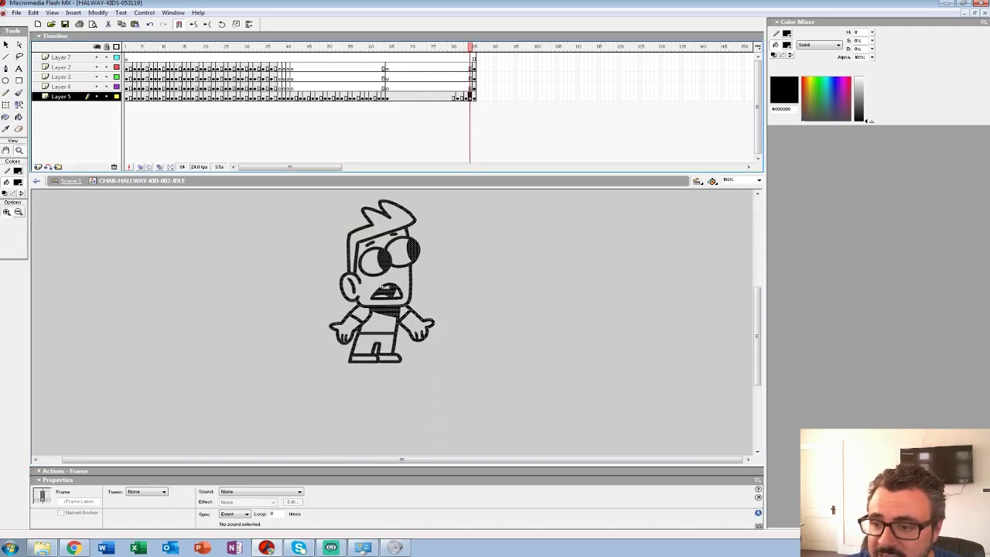
pyautogui.press(',')
pyautogui.press(',')
pyautogui.press(',')
pyautogui.press(',')
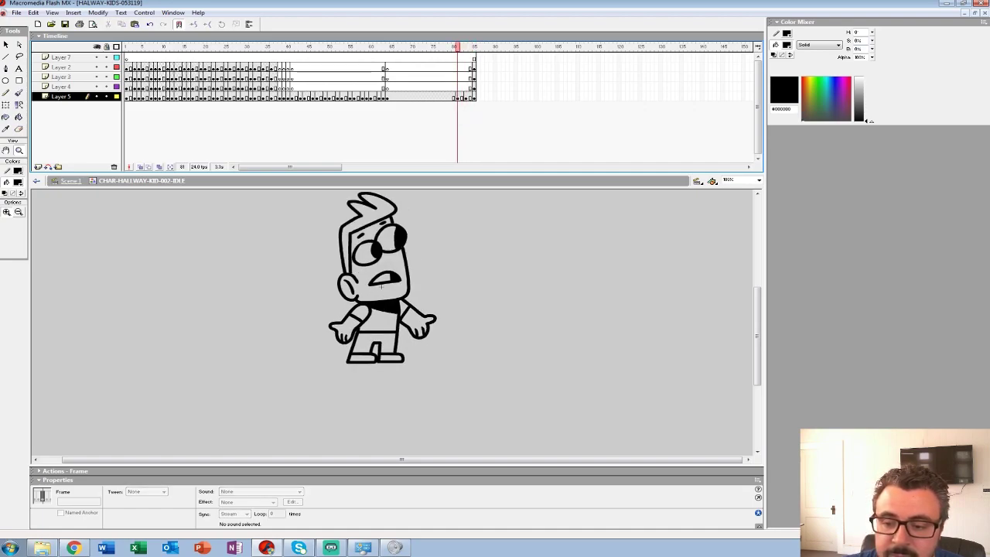
# Sample the skin color from frame 80 and fill the face, ear and arms of the newly inked drawings
pyautogui.click(18, 181)
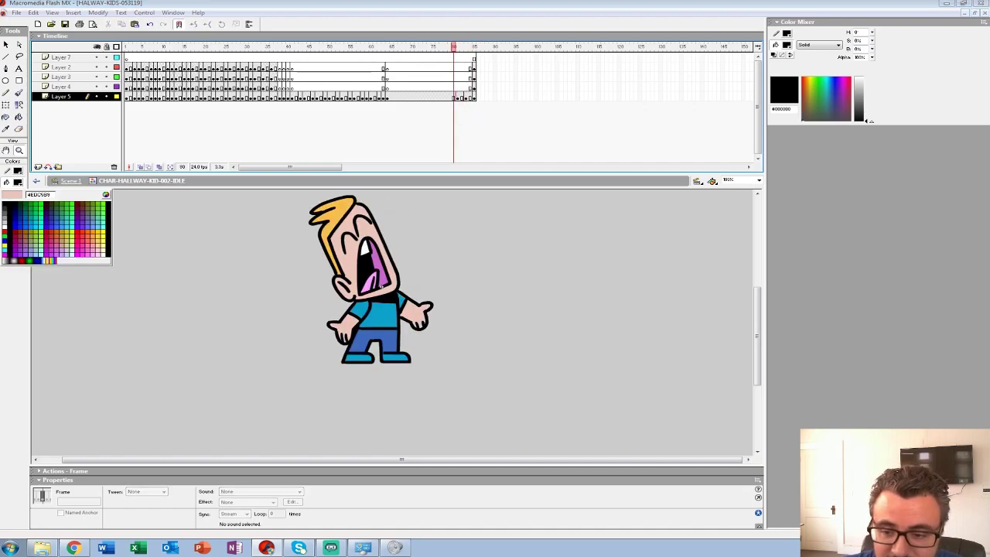
pyautogui.click(349, 263)
pyautogui.click(18, 117)
pyautogui.press('.')
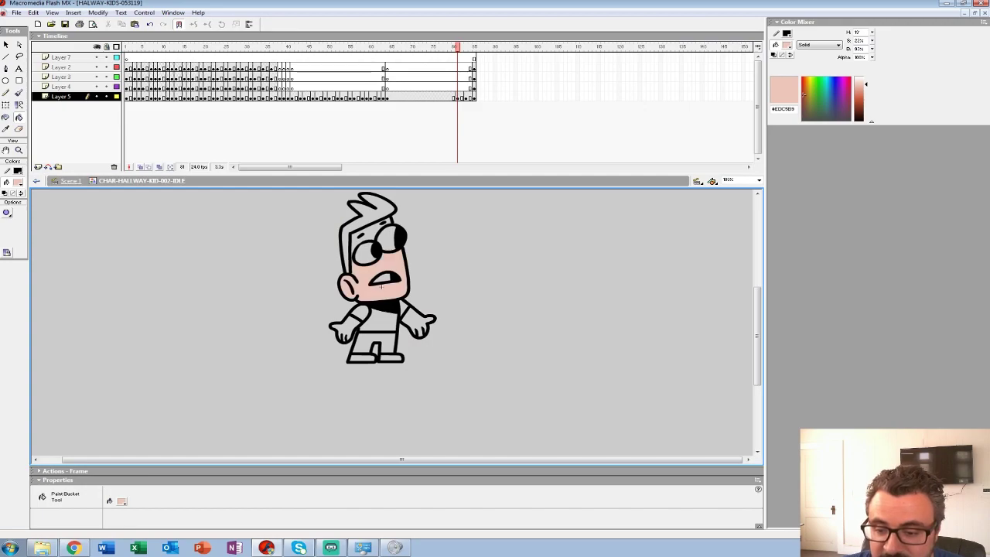
pyautogui.press('.')
pyautogui.press('.')
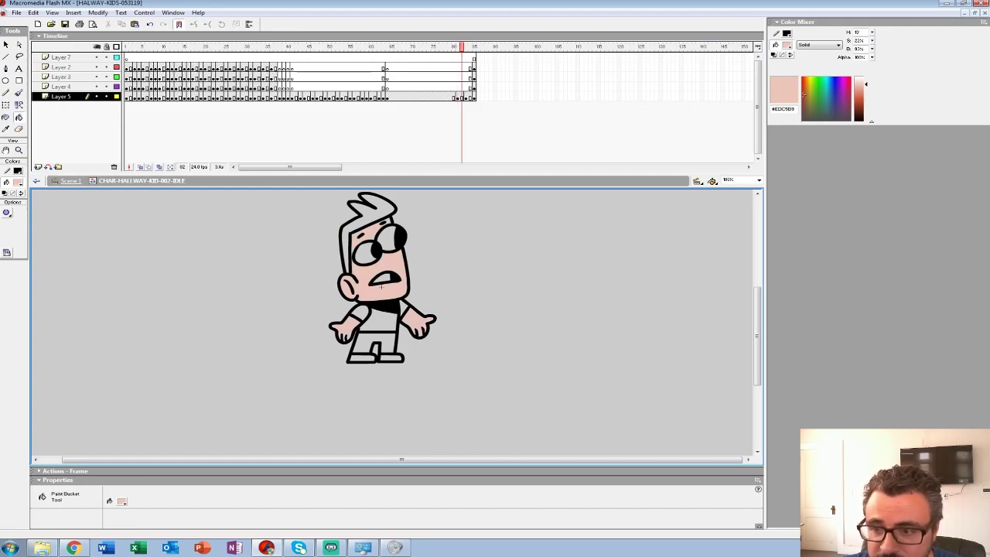
pyautogui.press('.')
pyautogui.press('.')
# Set the fill to white (#FFFFFF) and fill the eyes and teeth of the newly inked drawings
pyautogui.click(18, 183)
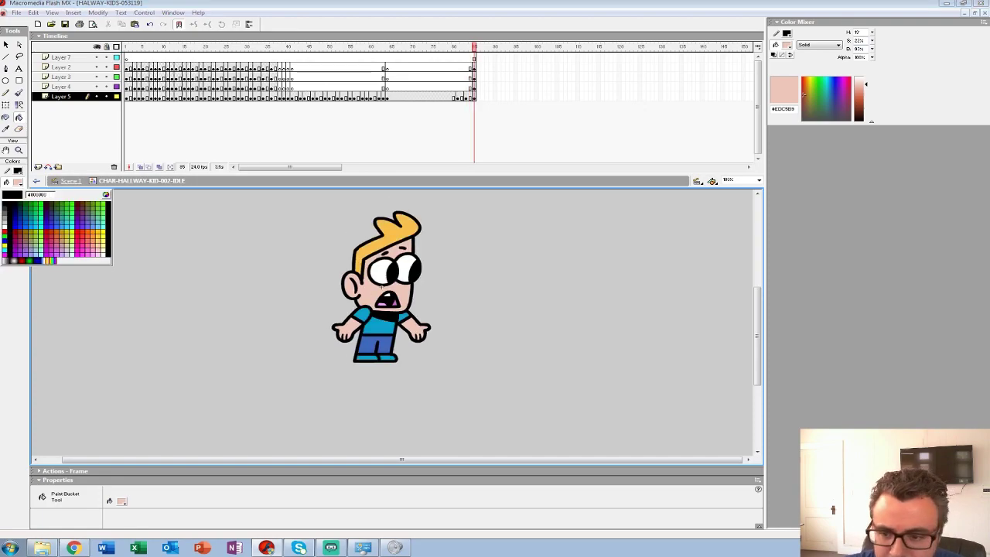
pyautogui.click(9, 233)
pyautogui.press(',')
pyautogui.click(370, 262)
pyautogui.click(398, 253)
pyautogui.press(',')
pyautogui.press(',')
pyautogui.press(',')
pyautogui.press(',')
# Sample the light pink tongue color (#FF99FF) from frame 80 and go through the newly inked drawings up to frame 85
pyautogui.click(18, 183)
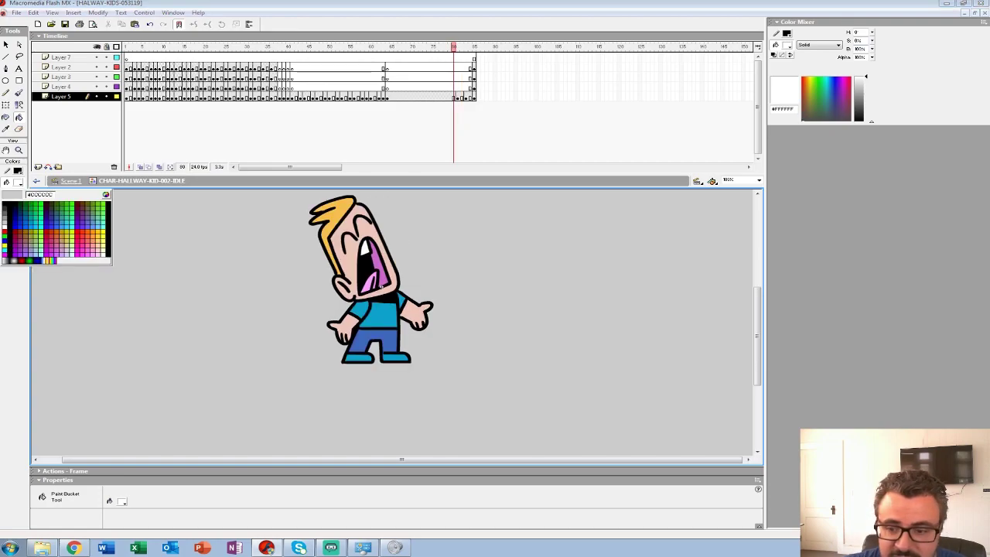
pyautogui.click(372, 283)
pyautogui.press('.')
pyautogui.press('.')
pyautogui.press('.')
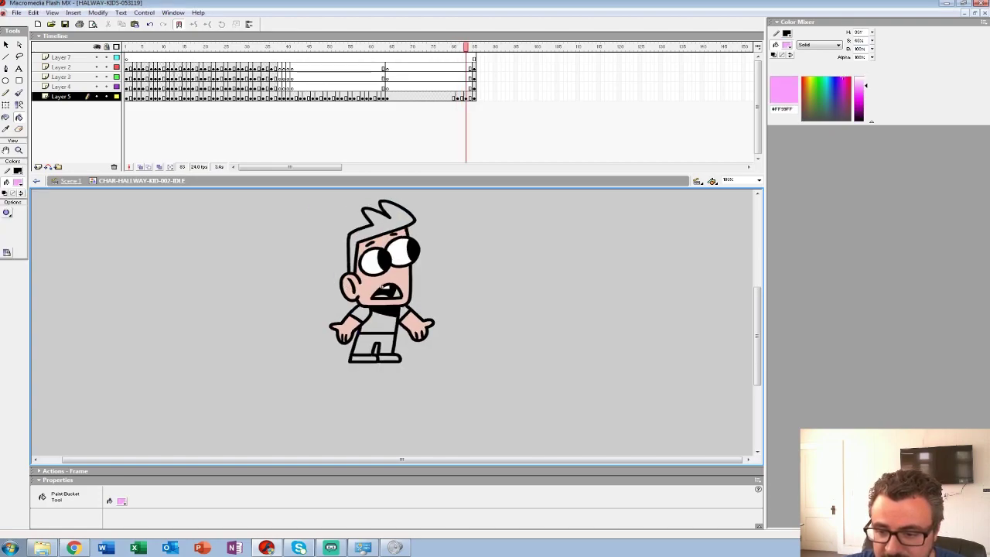
pyautogui.press('.')
pyautogui.press('.')
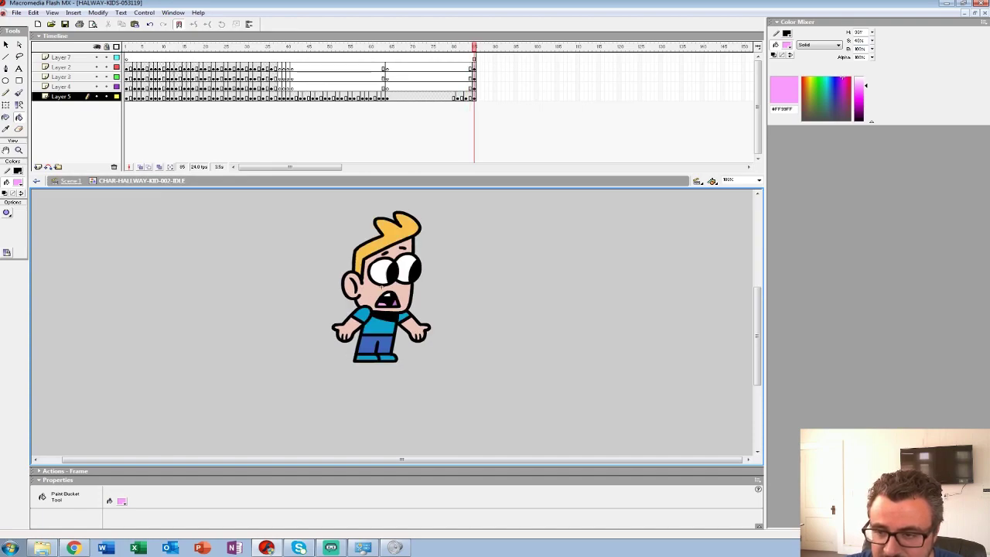
pyautogui.press(',')
pyautogui.press(',')
pyautogui.press(',')
pyautogui.press(',')
pyautogui.press('.')
pyautogui.press('.')
pyautogui.press('.')
pyautogui.press('.')
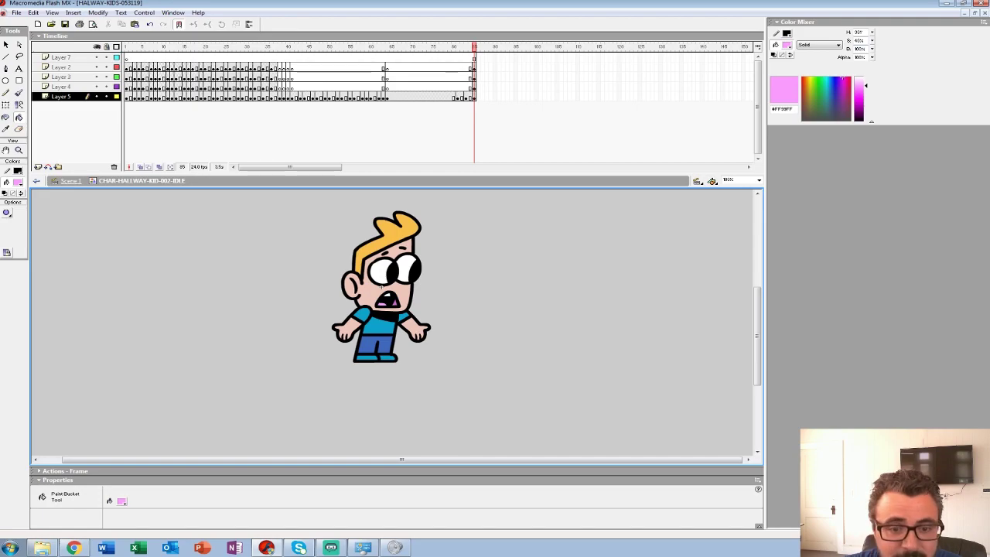
# Sample the darker pink (#CC66CC) from the mouth on frame 85 and fill the matching mouth areas of the newly inked drawings
pyautogui.click(18, 183)
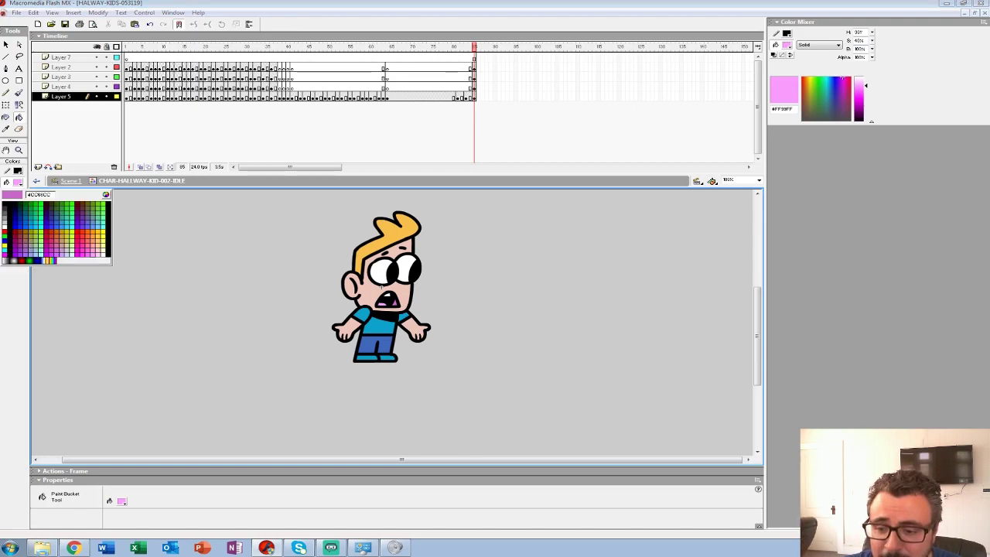
pyautogui.click(394, 302)
pyautogui.press(',')
pyautogui.click(396, 294)
pyautogui.press(',')
pyautogui.press(',')
pyautogui.press('.')
pyautogui.press('.')
pyautogui.press(',')
pyautogui.press('.')
pyautogui.press('.')
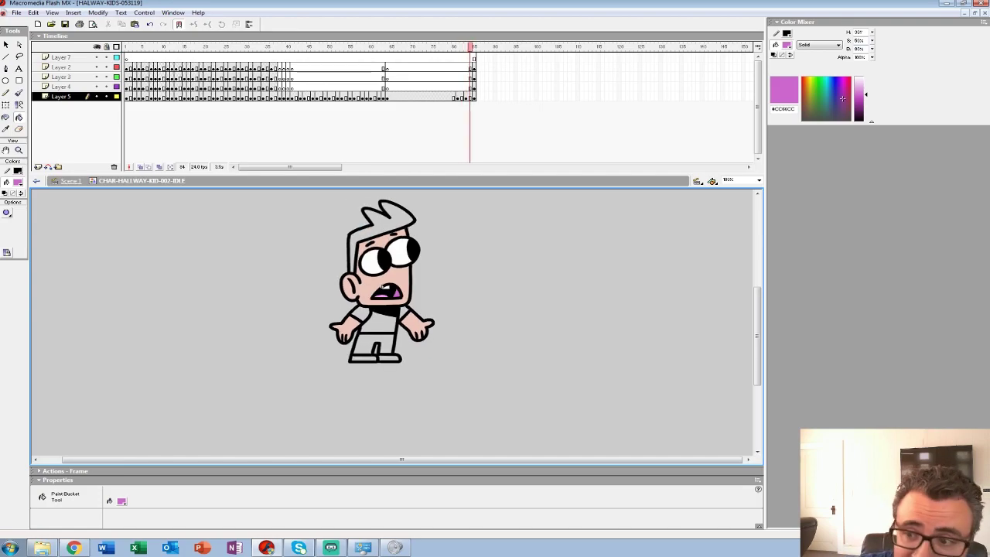
# Sample the yellow hair color from frame 85 and fill the hair of the newly inked drawings
pyautogui.click(17, 182)
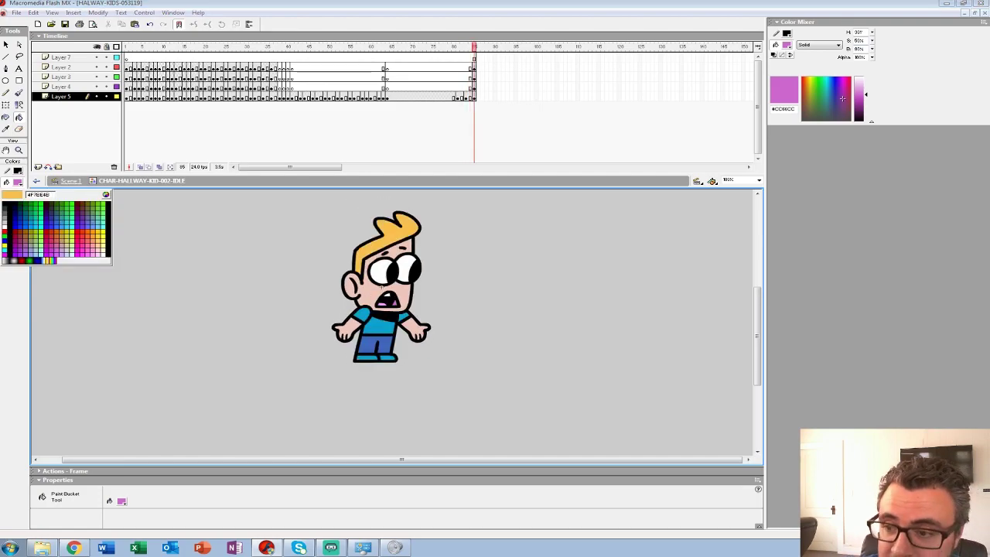
pyautogui.click(401, 226)
pyautogui.press(',')
pyautogui.click(396, 220)
pyautogui.press(',')
pyautogui.press(',')
pyautogui.press(',')
pyautogui.press(',')
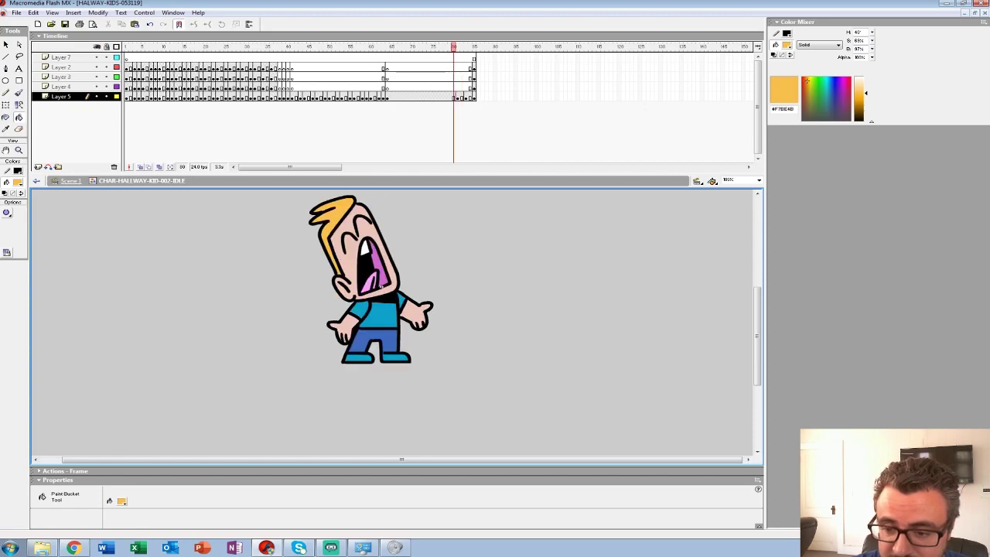
# Sample the shirt blue from frame 80 and fill the shirt, sleeves and shoes on frames 81 and 83
pyautogui.click(17, 182)
pyautogui.click(379, 315)
pyautogui.press('.')
pyautogui.click(379, 320)
pyautogui.click(359, 313)
pyautogui.click(403, 307)
pyautogui.click(362, 358)
pyautogui.click(391, 357)
pyautogui.press('.')
pyautogui.press('.')
pyautogui.click(389, 358)
pyautogui.click(364, 358)
pyautogui.click(379, 321)
pyautogui.click(360, 313)
pyautogui.click(403, 312)
pyautogui.press('.')
pyautogui.press('.')
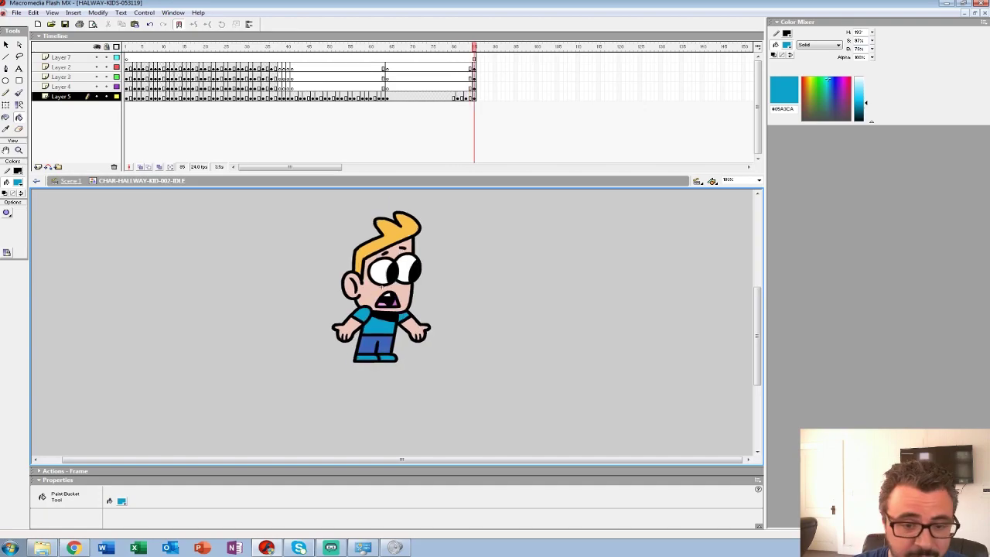
# Sample the darker blue pants color from frame 85 and fill the pants of the newly inked drawings
pyautogui.click(18, 181)
pyautogui.click(369, 343)
pyautogui.press(',')
pyautogui.click(372, 341)
pyautogui.press(',')
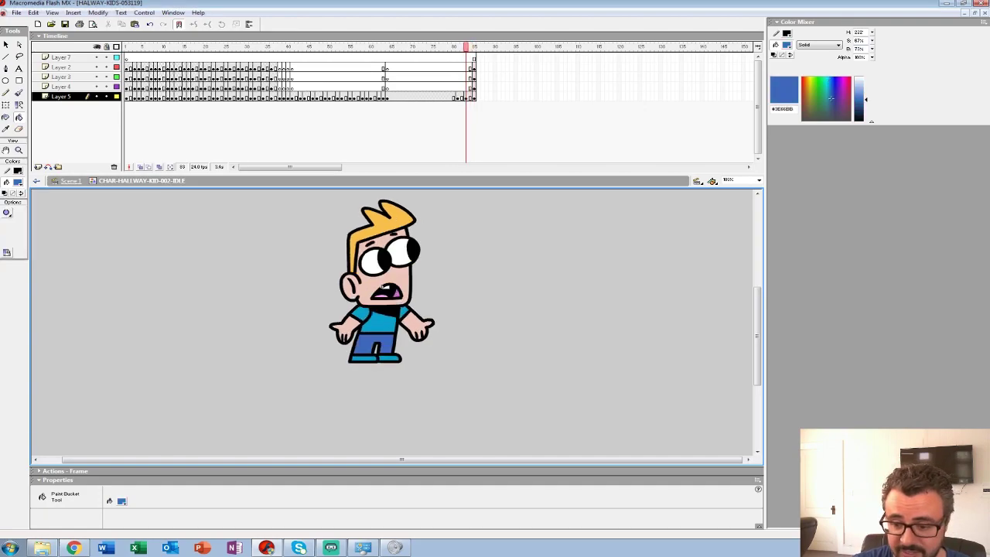
pyautogui.press(',')
pyautogui.click(374, 339)
# Remove frame 85 from all layers and play back the animation
pyautogui.moveTo(474, 58); pyautogui.dragTo(478, 96)
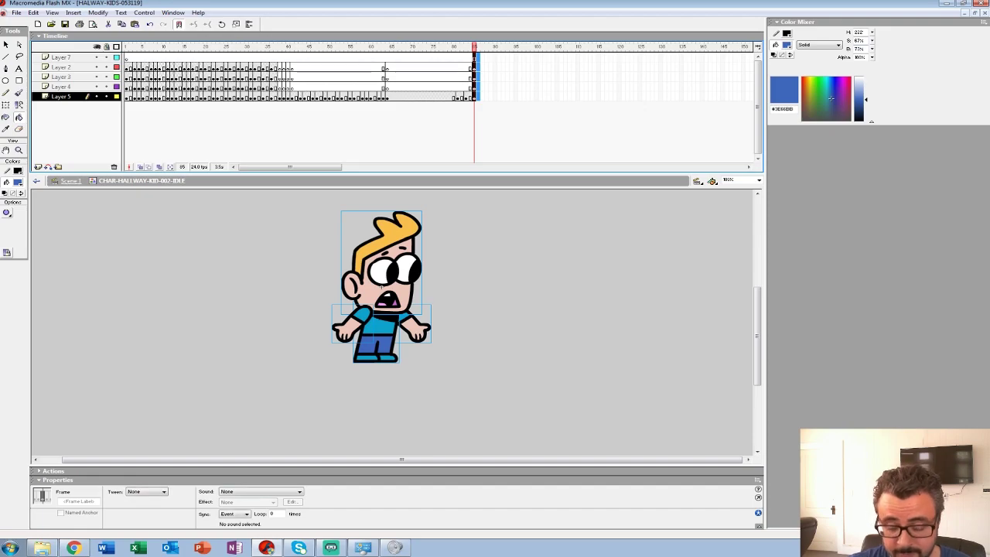
pyautogui.hotkey('shift', 'F5')
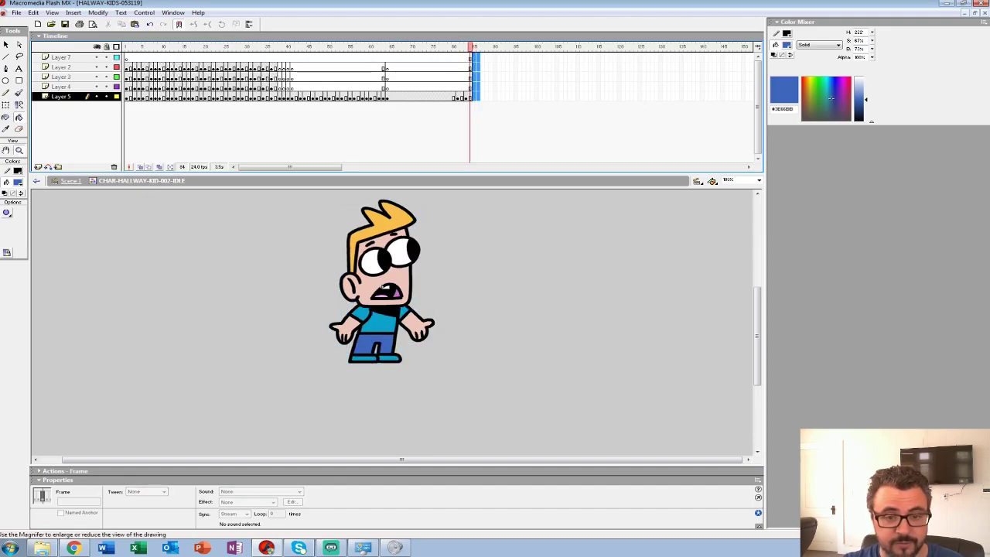
pyautogui.press('z')
pyautogui.keyDown('alt'); pyautogui.click(383, 284); pyautogui.keyUp('alt')
pyautogui.press('Return')
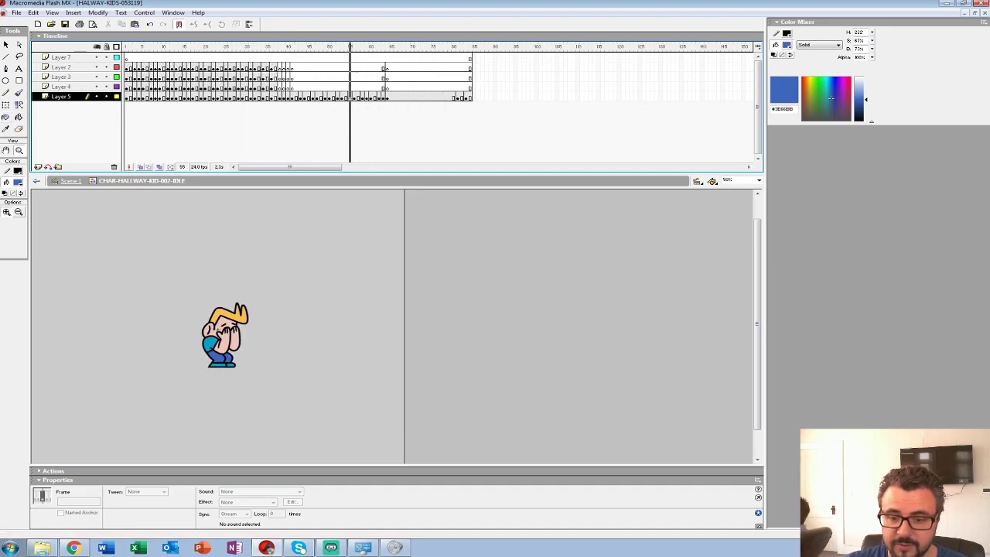
# Go to the uncolored drawings at frames 62 and 63 and fill their mouth interiors with black (#000000)
pyautogui.moveTo(400, 47)
pyautogui.mouseDown()
pyautogui.moveTo(462, 47)
pyautogui.moveTo(383, 47)
pyautogui.mouseUp()
pyautogui.click(223, 317)
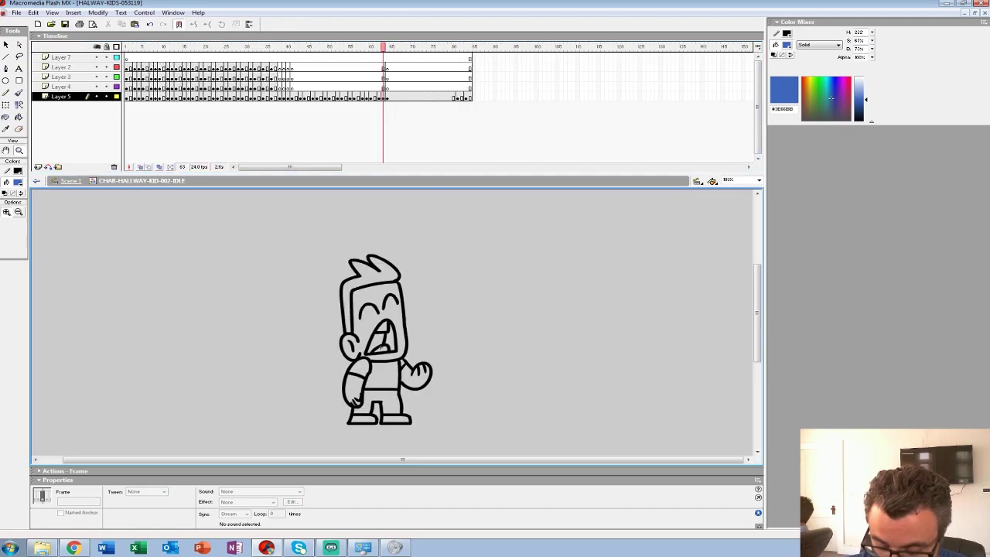
pyautogui.press('.')
pyautogui.click(370, 330)
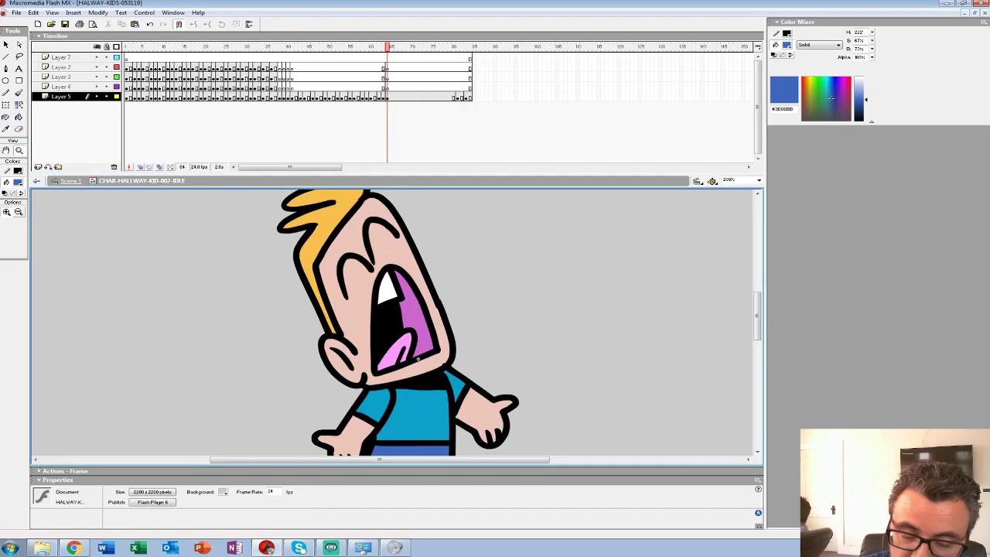
pyautogui.hotkey('ctrl', '-')
pyautogui.click(17, 183)
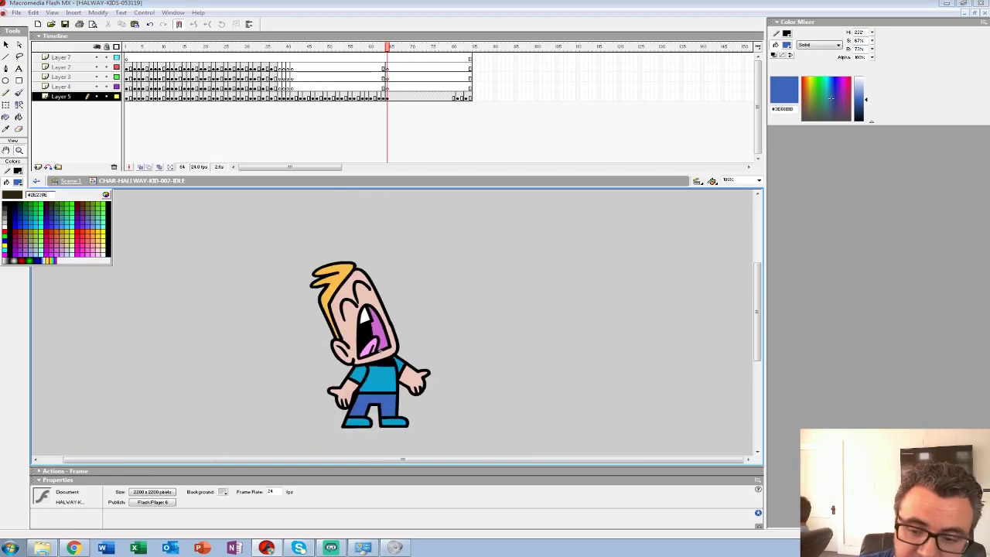
pyautogui.click(6, 209)
pyautogui.click(19, 118)
pyautogui.press(',')
pyautogui.press(',')
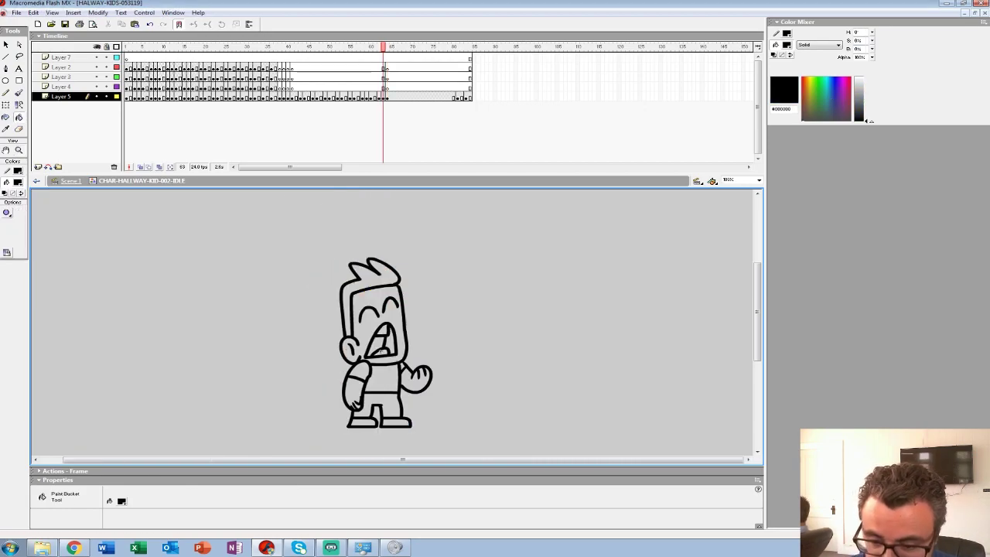
pyautogui.press('.')
pyautogui.press('.')
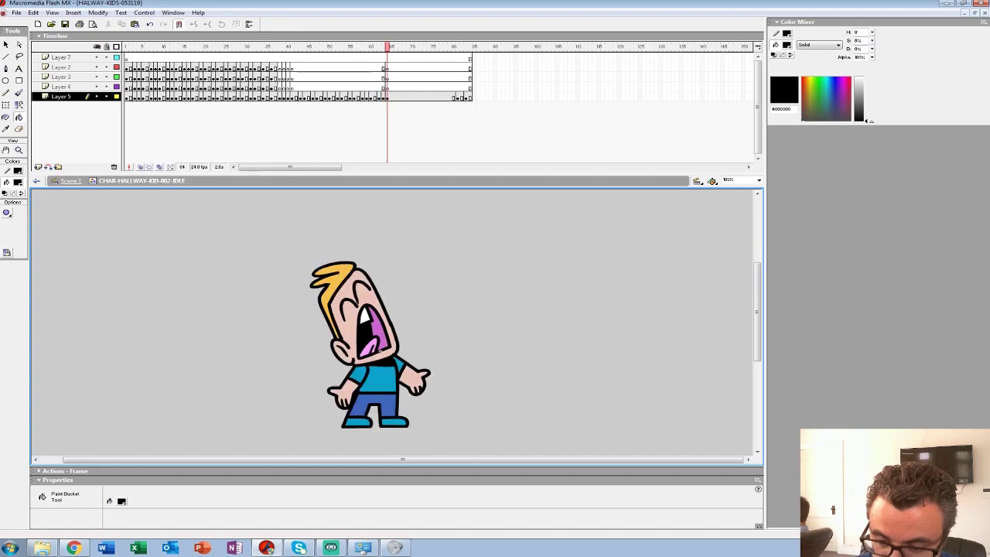
# Sample the light pink tongue color (#FF99FF) from frame 64 and fill the tongues on frames 62 and 63
pyautogui.click(17, 183)
pyautogui.click(380, 351)
pyautogui.press(',')
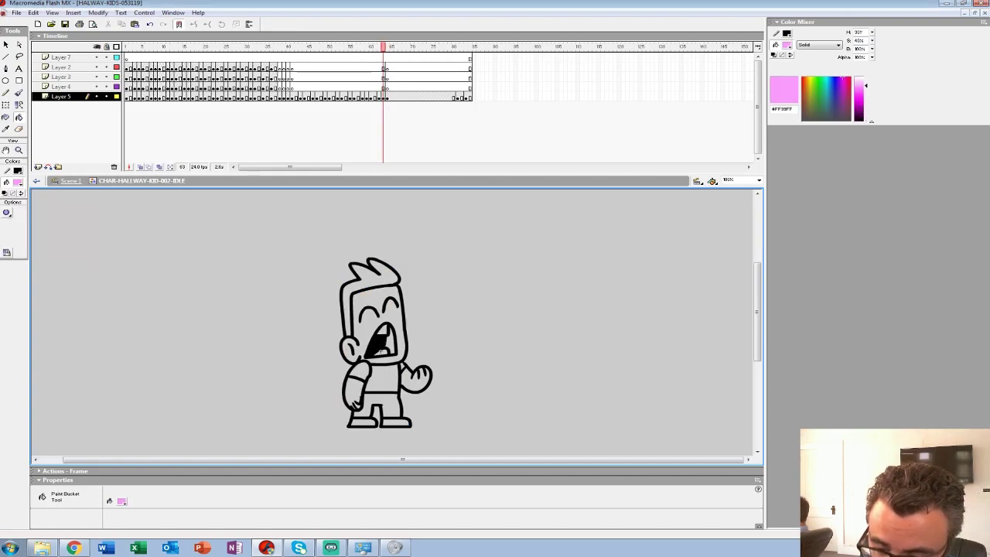
pyautogui.press(',')
pyautogui.press(',')
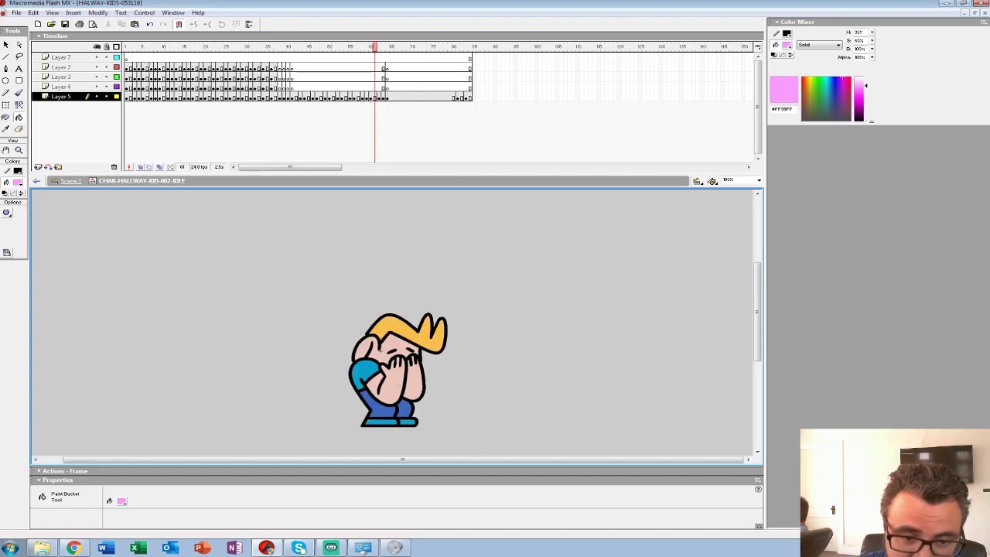
pyautogui.press('.')
pyautogui.press('.')
pyautogui.press('.')
# Sample the darker pink (#CC66CC) from the mouth on frame 64 and fill the inner mouth on frames 63 and 62
pyautogui.click(18, 183)
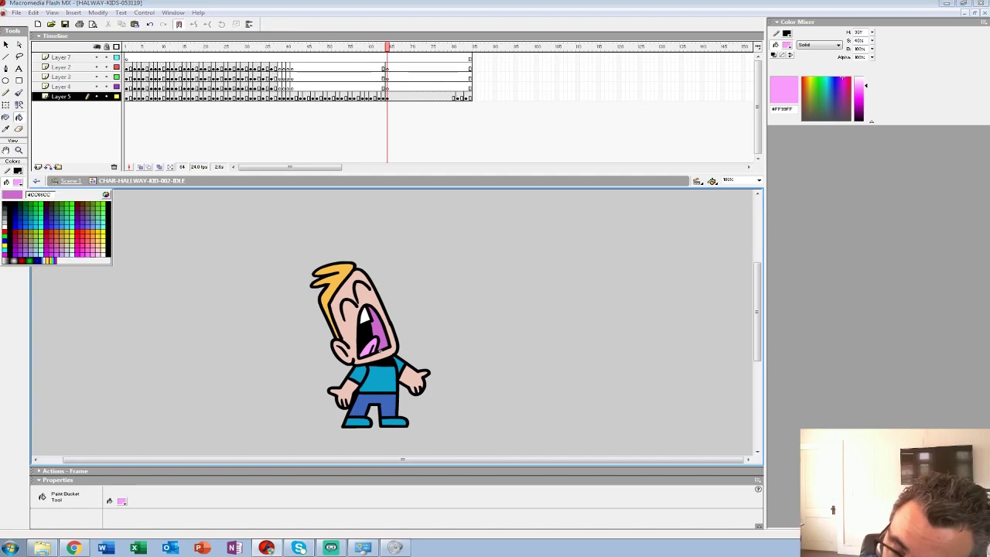
pyautogui.click(380, 351)
pyautogui.press(',')
pyautogui.click(389, 345)
pyautogui.press(',')
pyautogui.press(',')
pyautogui.press('.')
# Set the fill to white (#FFFFFF) and fill the teeth on frames 62 and 63
pyautogui.click(18, 183)
pyautogui.click(7, 232)
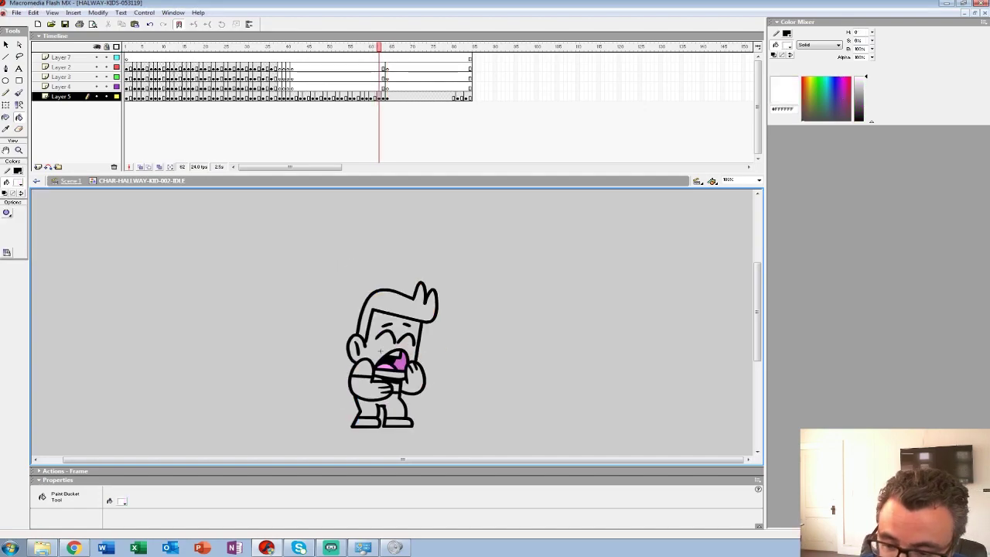
pyautogui.press('.')
pyautogui.press('.')
pyautogui.press(',')
pyautogui.press(',')
pyautogui.press(',')
pyautogui.press('.')
# Paint the neck area under the chin black with the Brush on frame 63 and compare it with the neighboring frames
pyautogui.press('z')
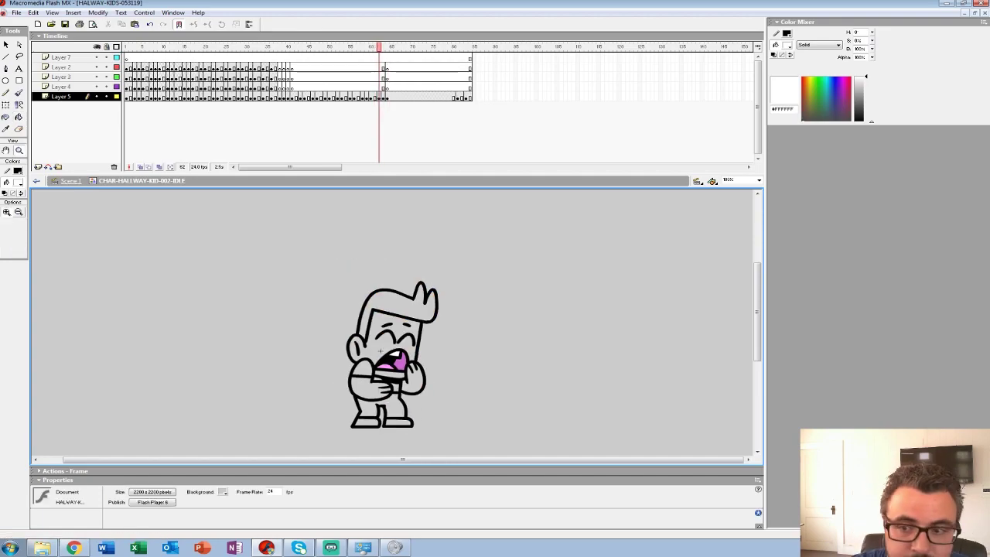
pyautogui.click(439, 344)
pyautogui.click(354, 359)
pyautogui.press('.')
pyautogui.press('.')
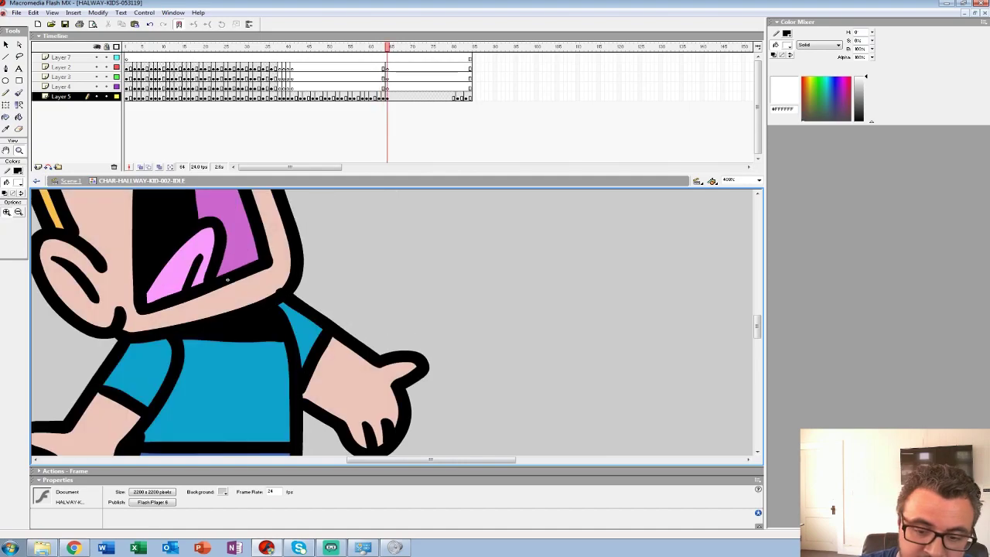
pyautogui.click(18, 182)
pyautogui.click(5, 208)
pyautogui.press('b')
pyautogui.press(',')
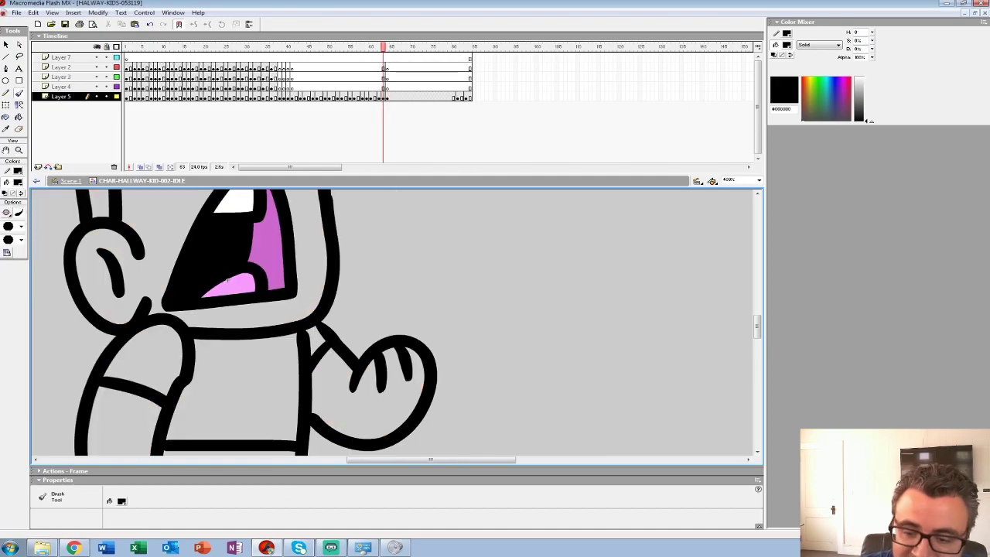
pyautogui.moveTo(195, 348)
pyautogui.mouseDown()
pyautogui.moveTo(295, 354)
pyautogui.moveTo(230, 341)
pyautogui.moveTo(288, 347)
pyautogui.mouseUp()
pyautogui.press(',')
pyautogui.press('.')
pyautogui.press('.')
pyautogui.press(',')
pyautogui.press(',')
pyautogui.press(',')
# Sample the skin color (#EDC5B9) from frame 61 and fill the face, ear and arms on frames 62 and 63
pyautogui.click(17, 181)
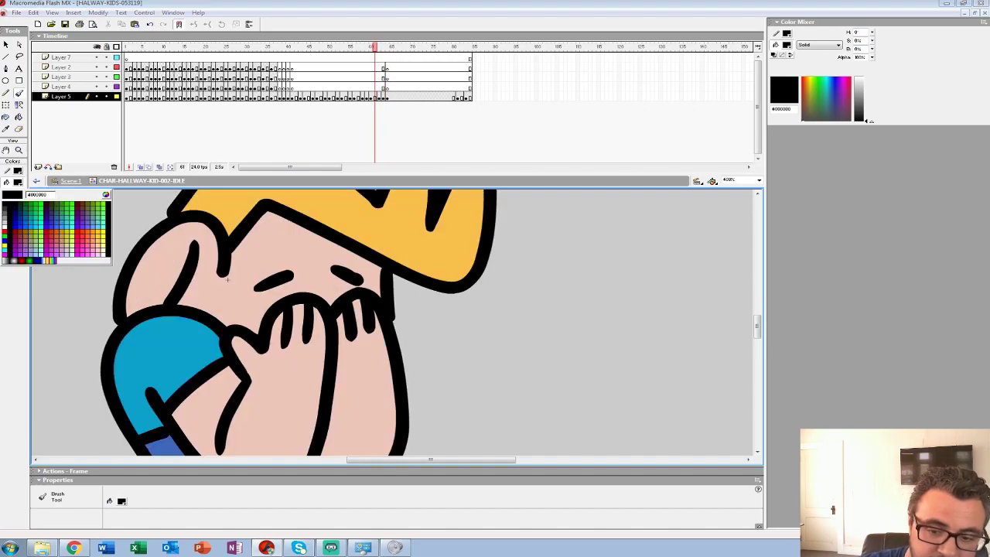
pyautogui.click(227, 280)
pyautogui.press('.')
pyautogui.press('z')
pyautogui.keyDown('alt'); pyautogui.click(228, 280); pyautogui.keyUp('alt')
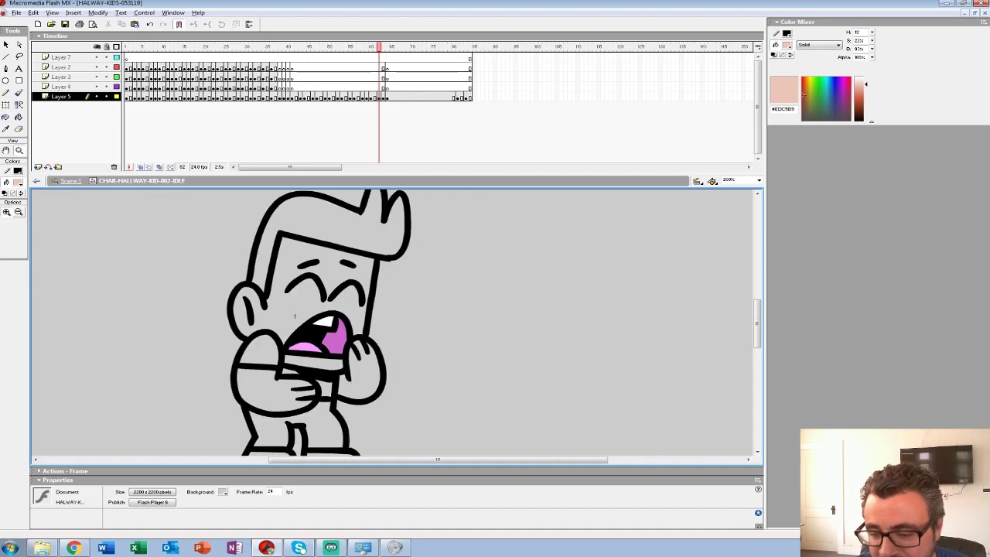
pyautogui.keyDown('alt'); pyautogui.click(297, 313); pyautogui.keyUp('alt')
pyautogui.press('k')
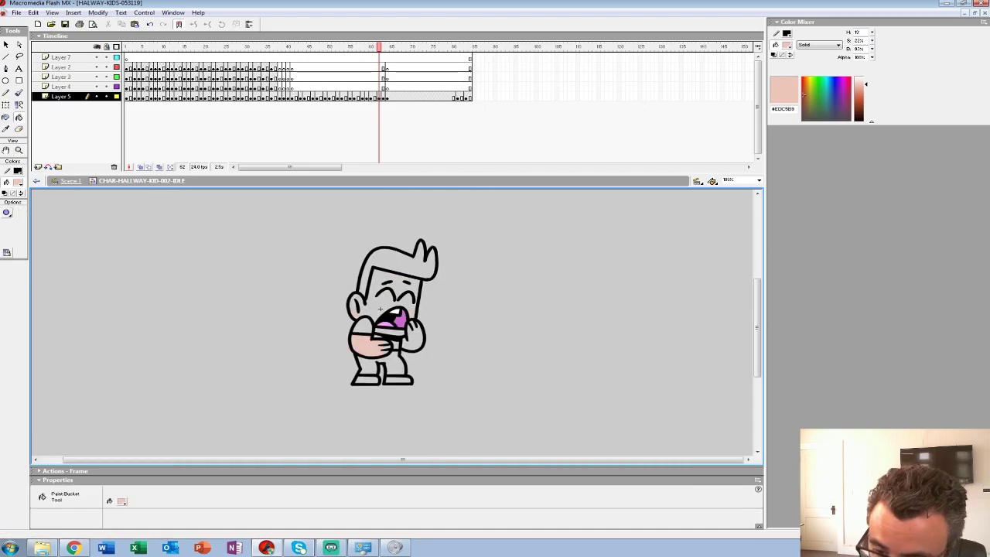
pyautogui.press('.')
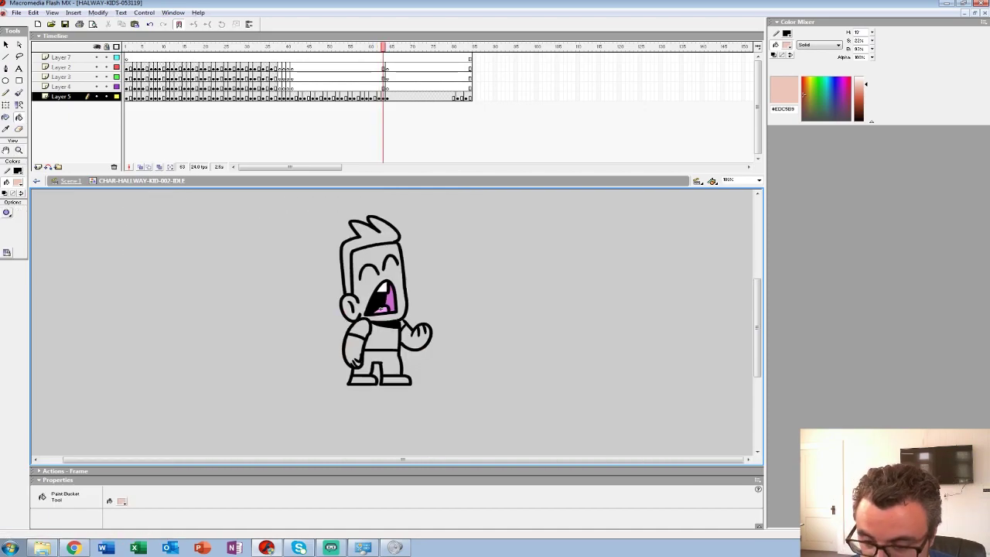
pyautogui.click(353, 350)
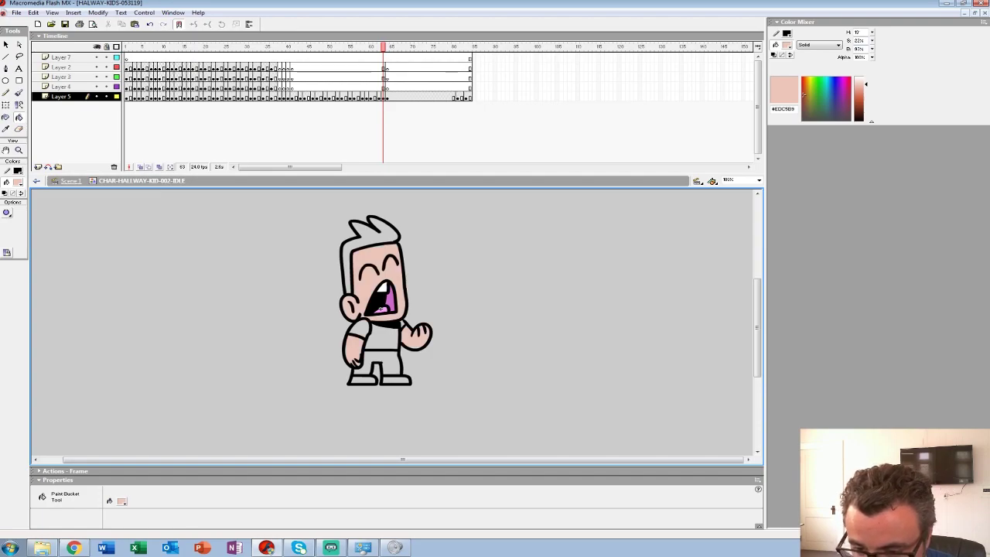
# Sample the yellow hair color from frame 64 and fill the hair on frames 63 and 62
pyautogui.press('.')
pyautogui.click(18, 183)
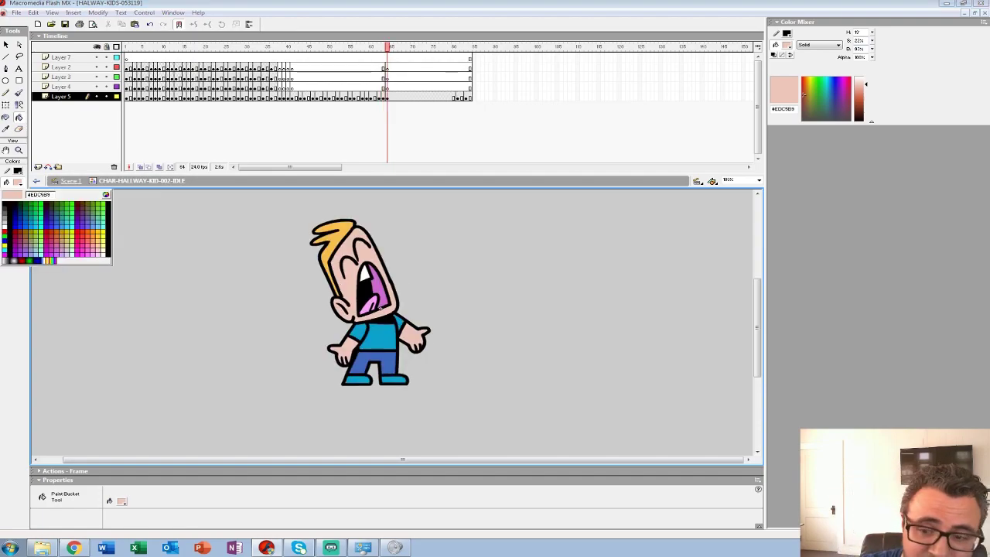
pyautogui.click(334, 234)
pyautogui.press(',')
pyautogui.click(368, 234)
pyautogui.press(',')
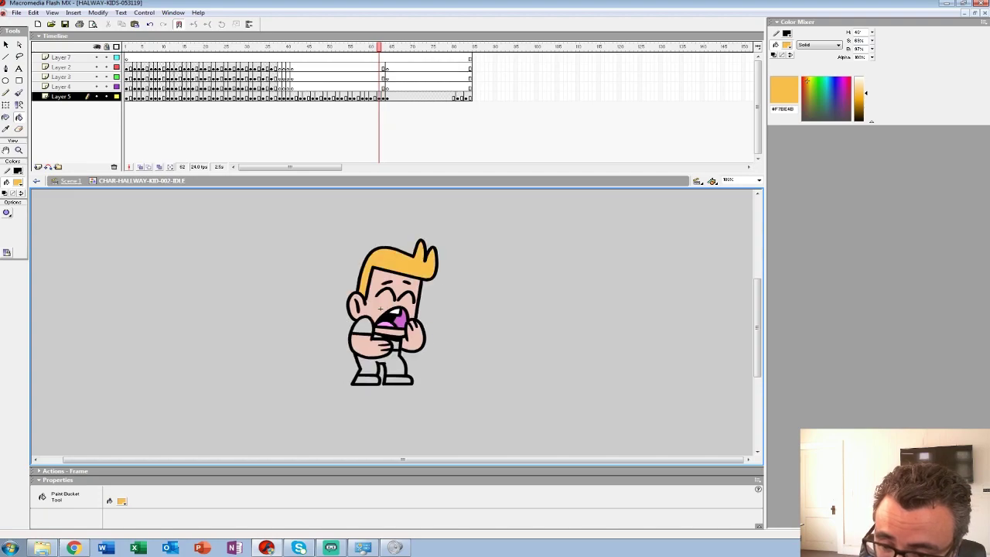
# Sample the shirt blue (#09A3CA) from frame 61 and fill the shirt and shoes on frames 62 and 63
pyautogui.press(',')
pyautogui.click(18, 183)
pyautogui.click(362, 328)
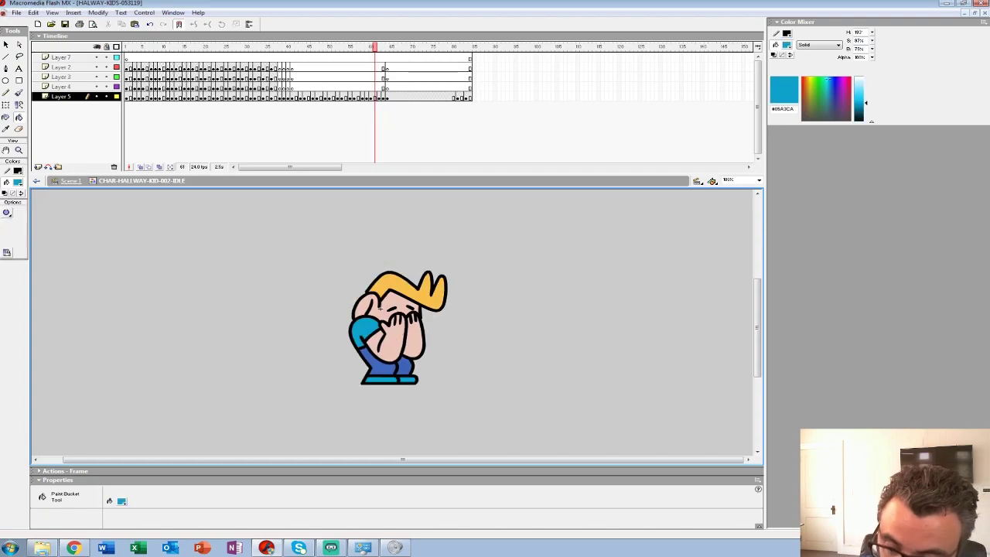
pyautogui.press('.')
pyautogui.click(363, 326)
pyautogui.click(380, 308)
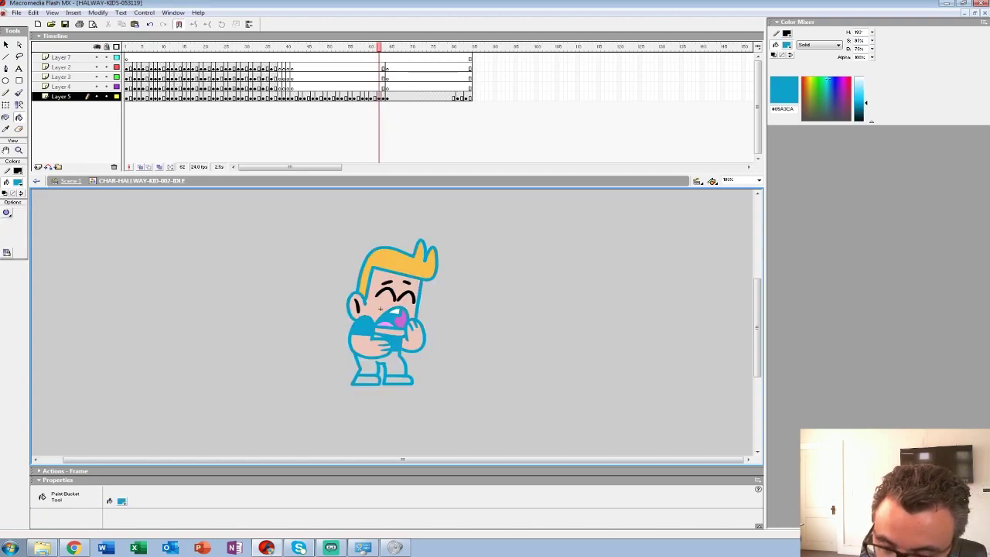
pyautogui.hotkey('ctrl', 'z')
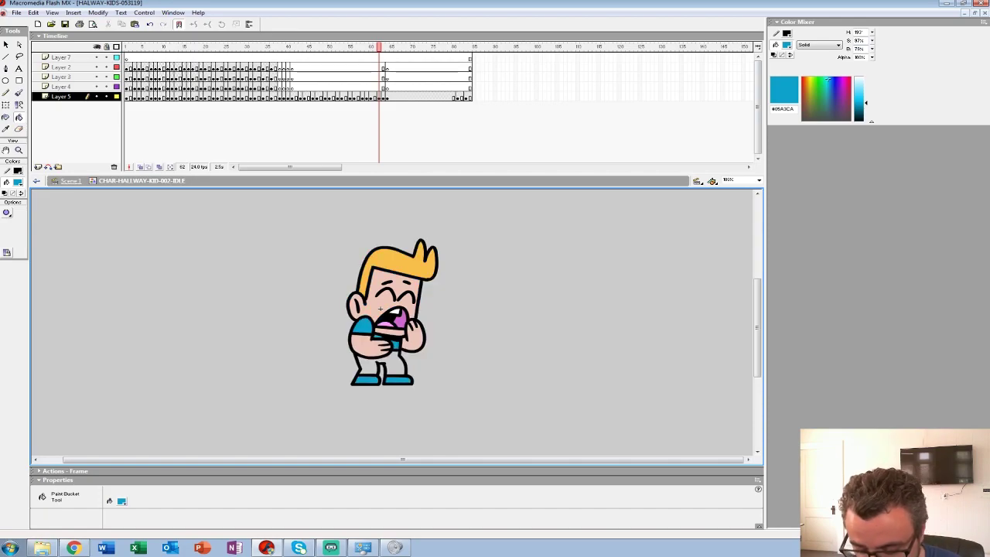
pyautogui.press('.')
pyautogui.click(362, 379)
pyautogui.click(395, 380)
pyautogui.click(382, 336)
pyautogui.click(358, 328)
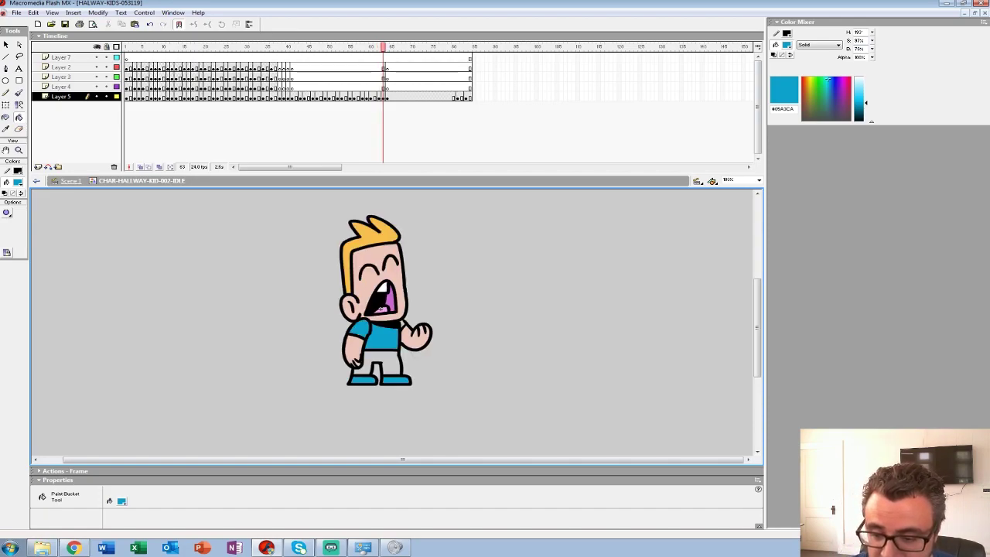
# Sample the darker trouser blue from frame 64 and fill the trousers on frames 63 and 62
pyautogui.press('.')
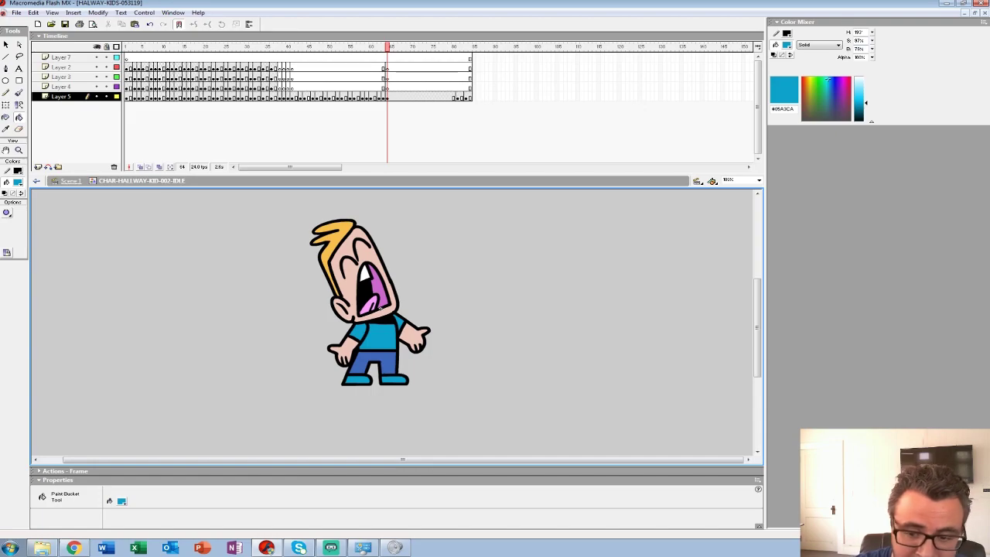
pyautogui.click(18, 182)
pyautogui.click(377, 357)
pyautogui.press(',')
pyautogui.click(376, 358)
pyautogui.press(',')
pyautogui.click(392, 363)
pyautogui.press(',')
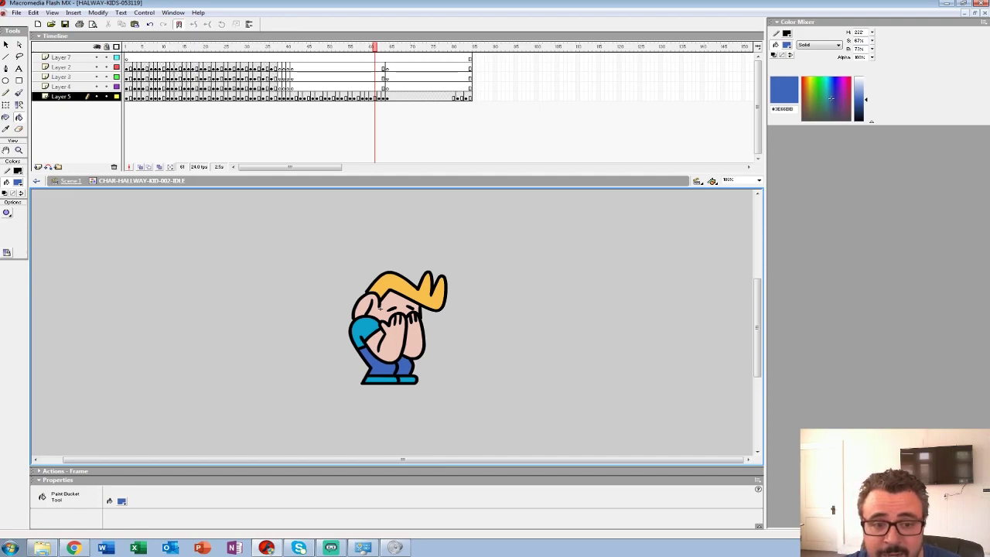
# Play the animation from frame 61 to review the colored transition into the scream, then return to frame 64
pyautogui.press('z')
pyautogui.keyDown('alt'); pyautogui.click(390, 305); pyautogui.keyUp('alt')
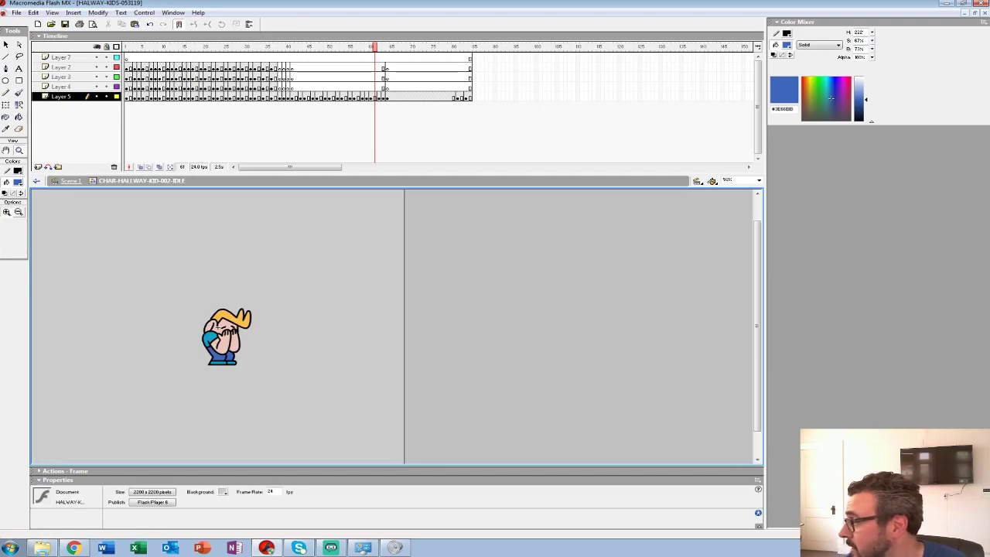
pyautogui.press('Return')
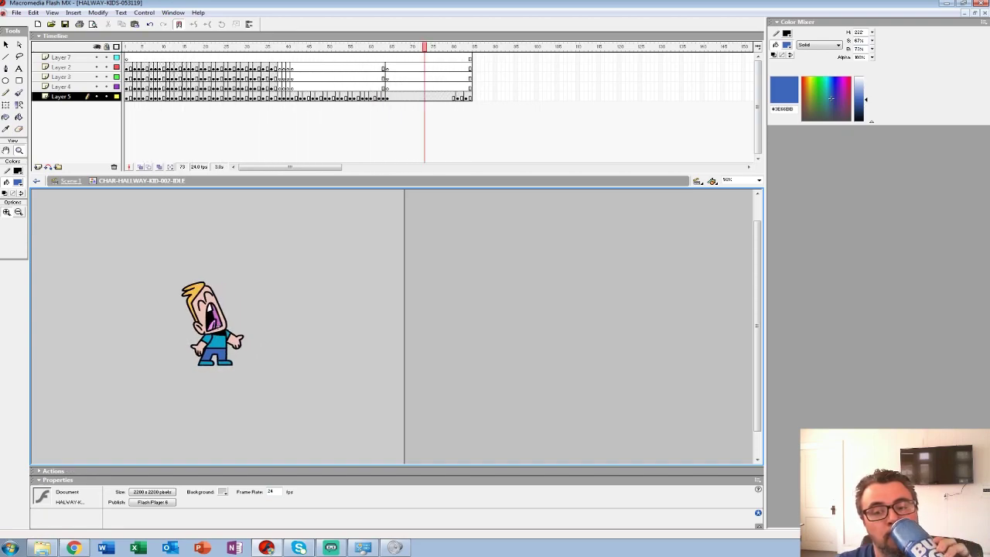
pyautogui.moveTo(424, 47); pyautogui.dragTo(386, 47)
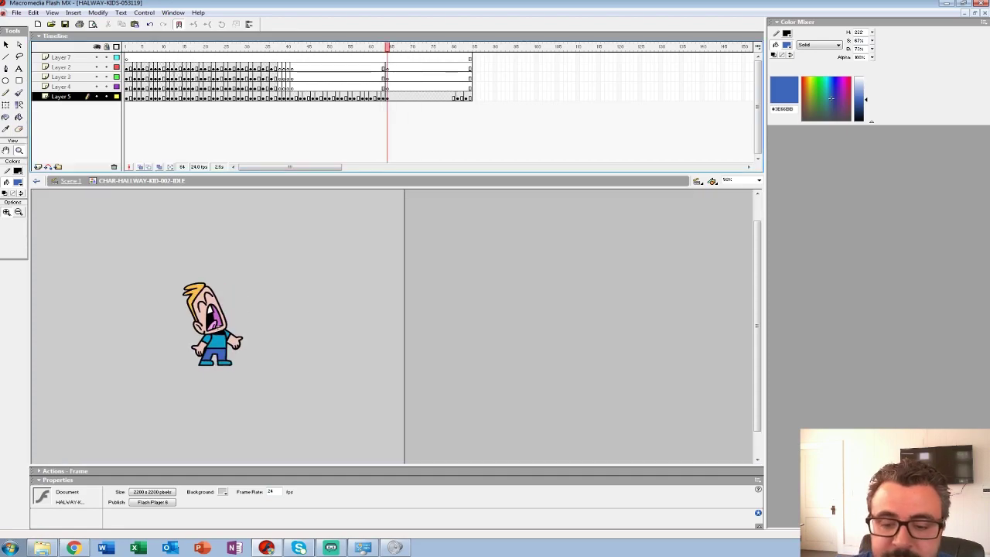
# Inside the screaming kid symbol on frame 64, add blank keyframes on Layer 2 matching Layer 1's drawings and select all those frames
pyautogui.click(223, 303)
pyautogui.scroll(-1, 392, 322)
pyautogui.press('v')
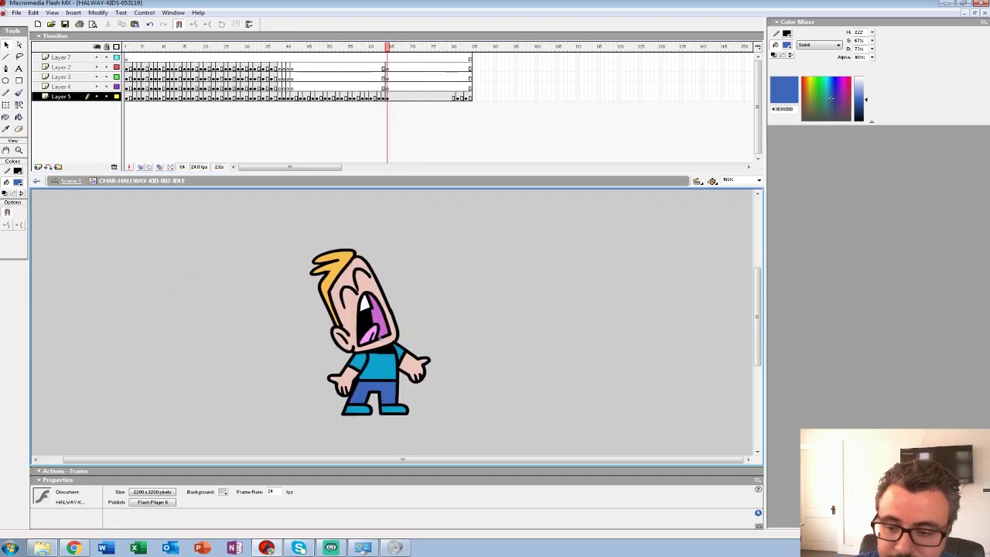
pyautogui.doubleClick(375, 338)
pyautogui.click(135, 58)
pyautogui.click(139, 58)
pyautogui.press('.')
pyautogui.press('.')
pyautogui.press('.')
pyautogui.press('.')
pyautogui.press('.')
pyautogui.press('.')
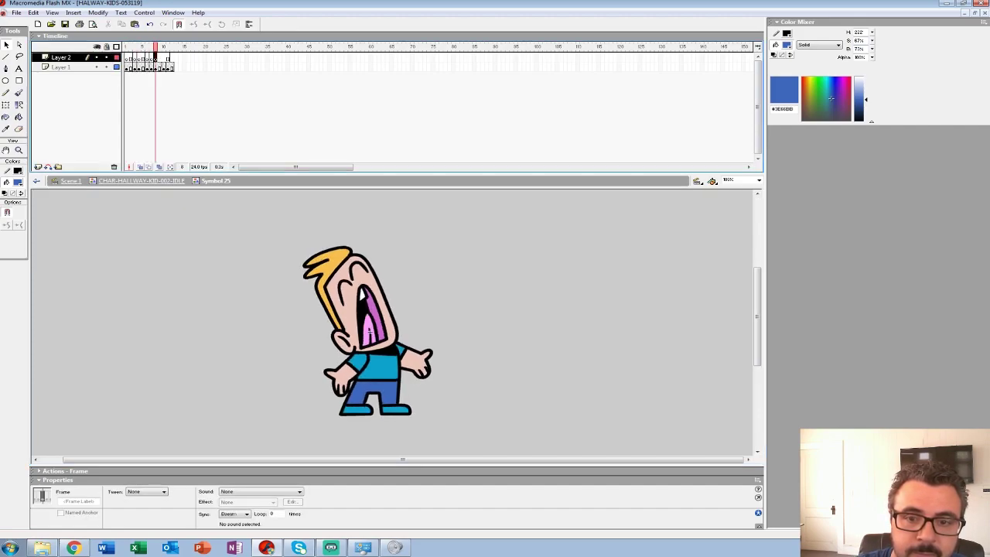
pyautogui.press('.')
pyautogui.press('.')
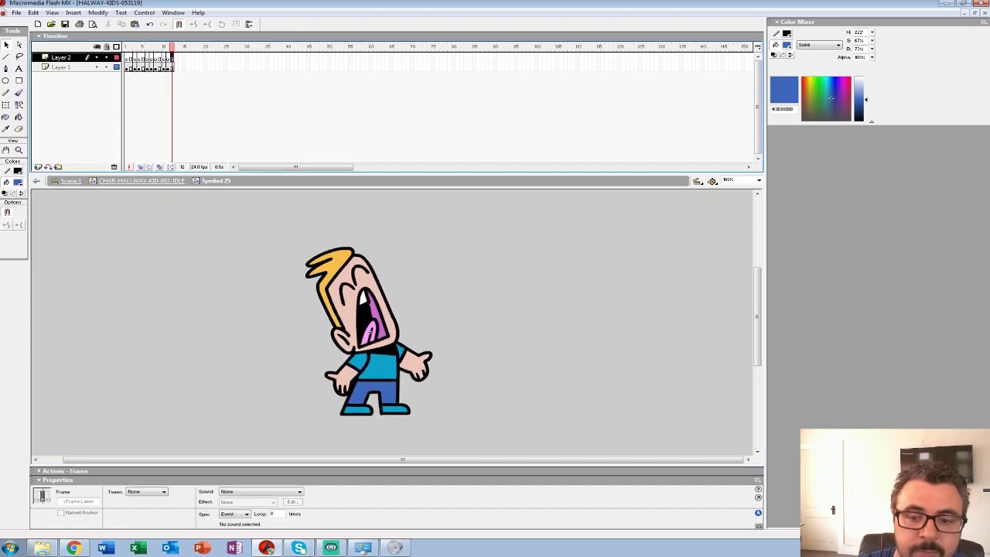
pyautogui.press('Return')
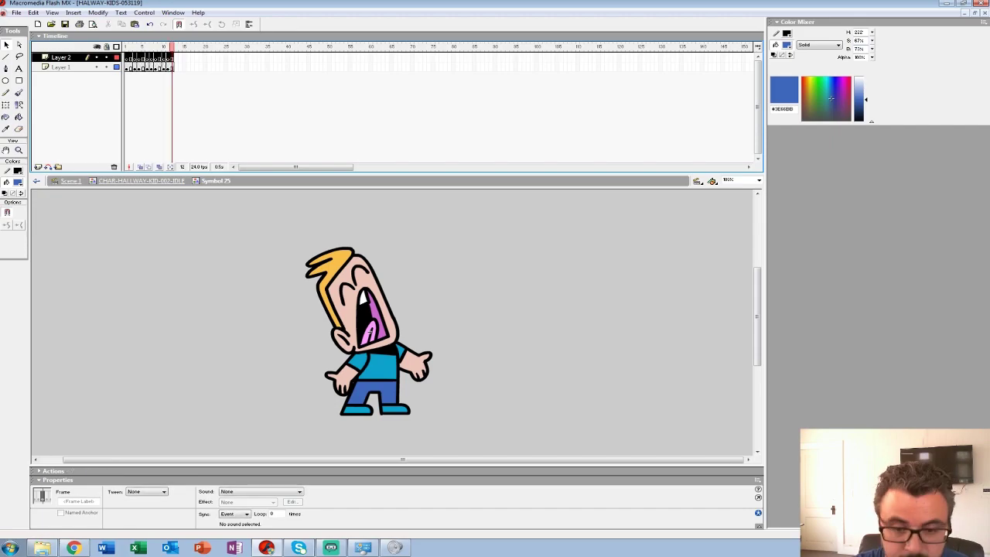
# Return to the CHAR-HALLWAY-KID-002-IDLE timeline and paste the symbol's blank keyframes on Layer 7 from frame 64
pyautogui.click(142, 181)
pyautogui.click(387, 58)
pyautogui.hotkey('ctrl', 'alt', 'v')
pyautogui.scroll(2, 395, 325)
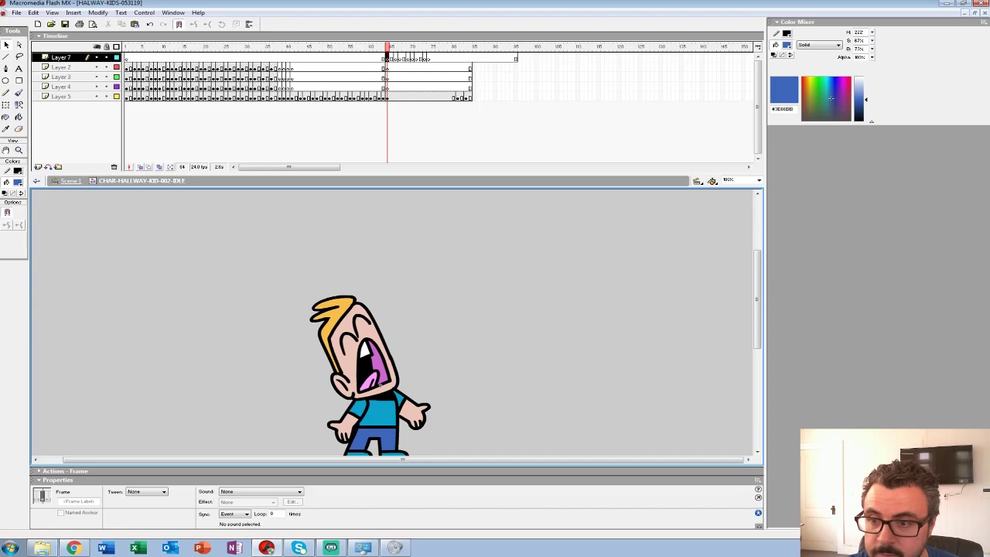
# Rework the pasted frames on Layer 7 so the repeated blank keyframe pattern runs through frame 87 without surplus empty frames
pyautogui.hotkey('ctrl', 'z')
pyautogui.hotkey('ctrl', 'z')
pyautogui.hotkey('ctrl', 'z')
pyautogui.hotkey('ctrl', 'z')
pyautogui.hotkey('ctrl', 'z')
pyautogui.hotkey('ctrl', 'z')
pyautogui.hotkey('ctrl', 'z')
pyautogui.hotkey('ctrl', 'z')
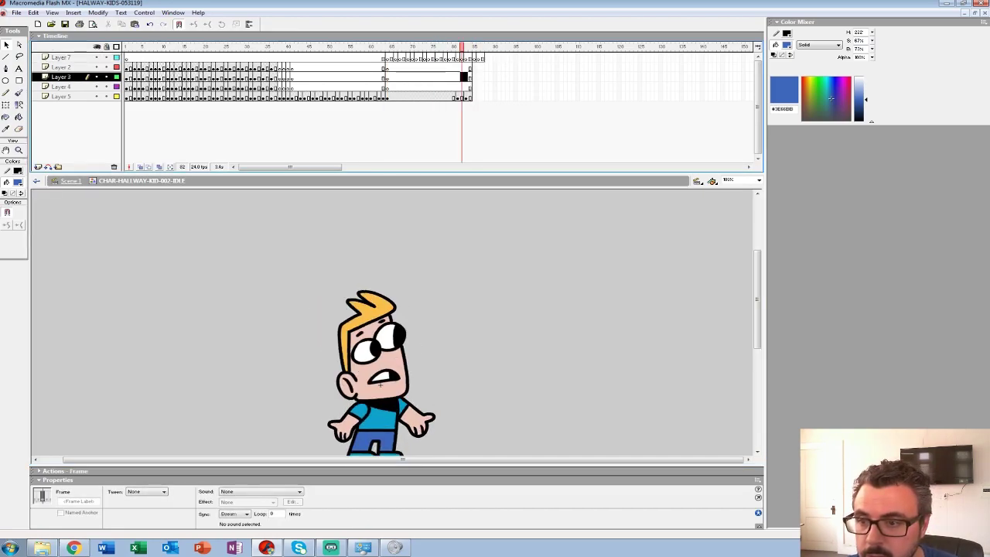
pyautogui.moveTo(458, 58); pyautogui.dragTo(501, 58)
pyautogui.click(391, 47)
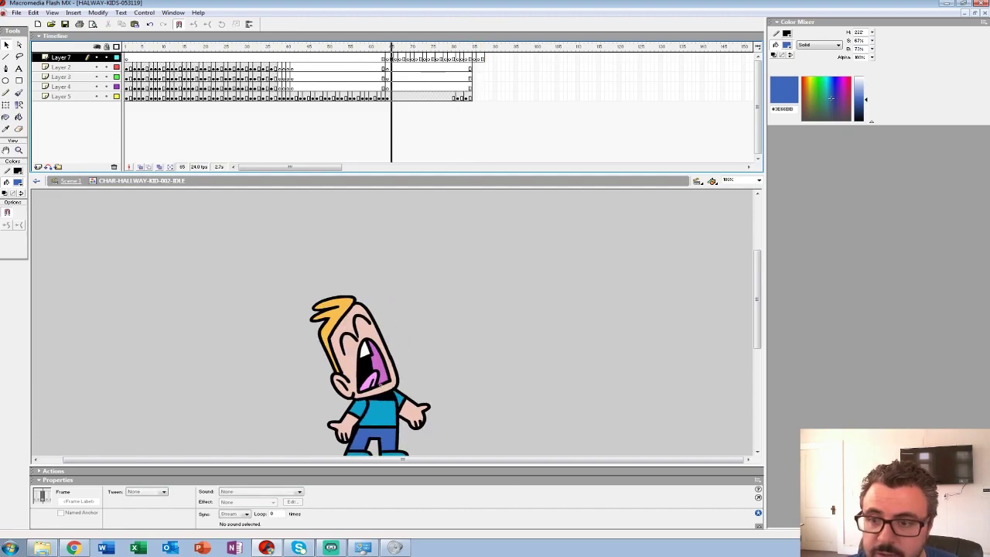
# Select frame 64 of Layer 2 and set the fill color to light blue (#CCFFFF)
pyautogui.click(387, 68)
pyautogui.click(19, 150)
pyautogui.click(436, 333)
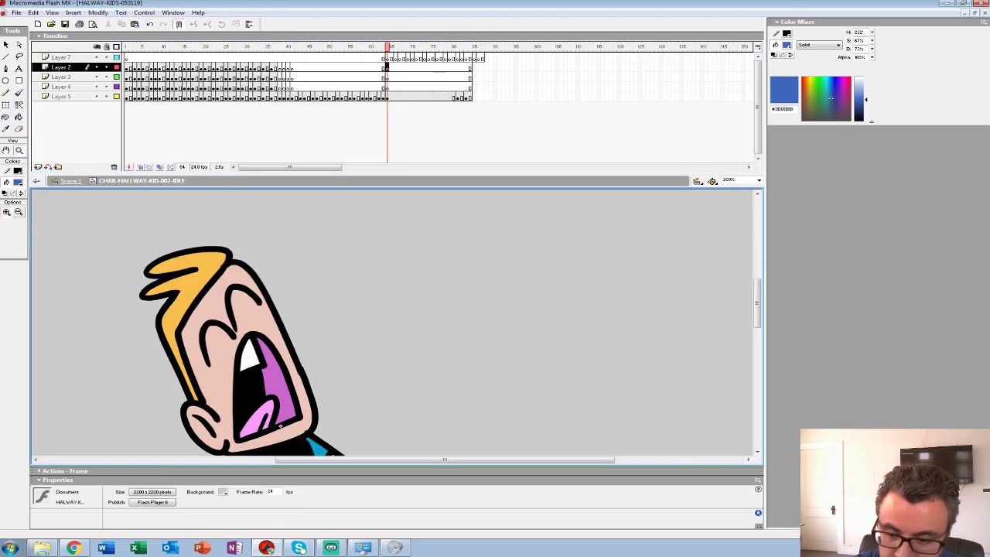
pyautogui.moveTo(436, 333); pyautogui.dragTo(422, 262)
pyautogui.click(17, 182)
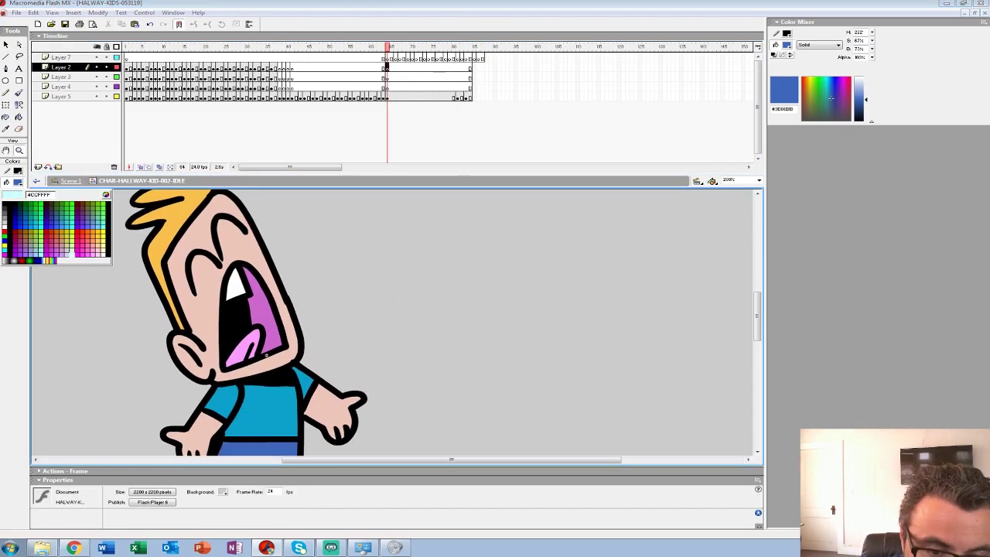
pyautogui.click(72, 253)
pyautogui.moveTo(309, 294); pyautogui.dragTo(311, 355)
pyautogui.click(17, 183)
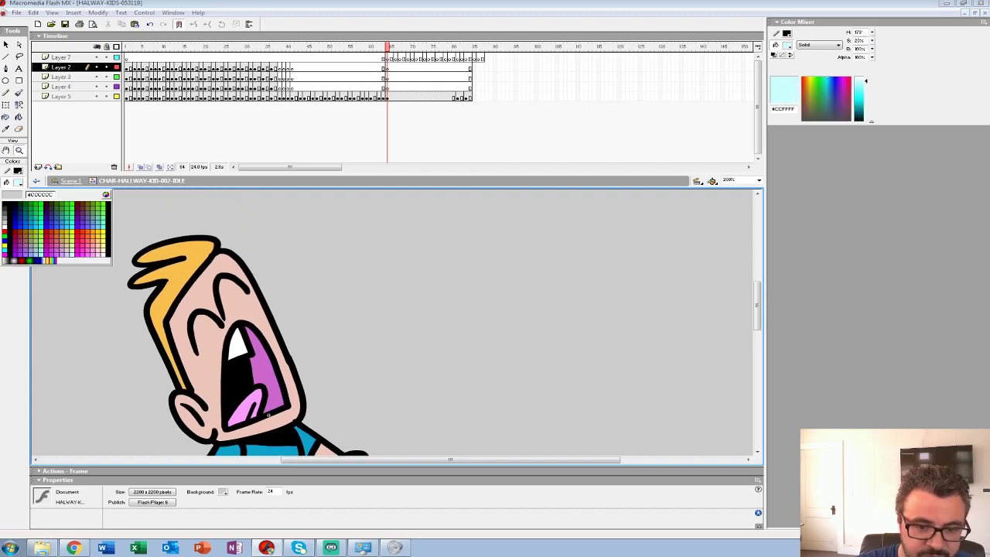
pyautogui.click(72, 253)
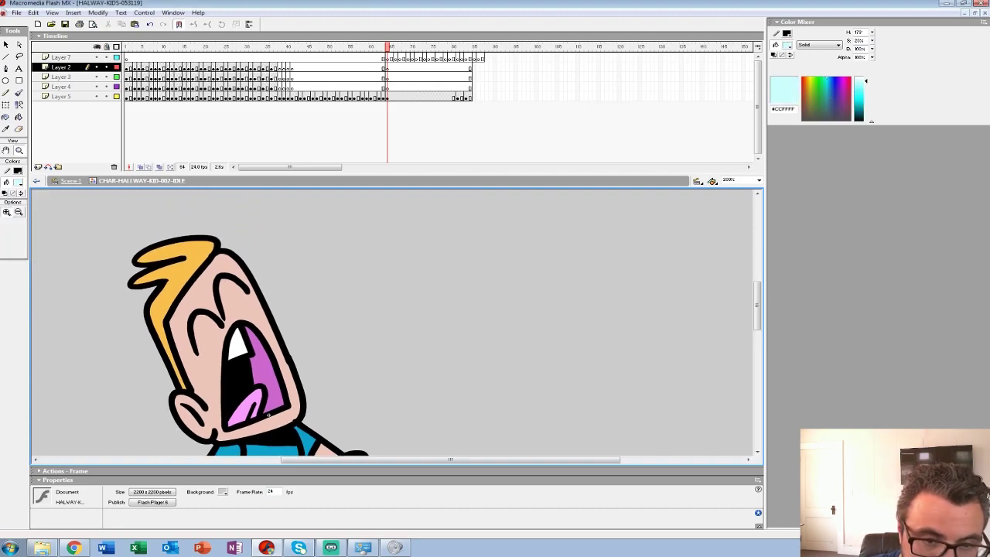
# Paint a small light-blue teardrop outline beside the kid's forehead with a thin Brush, redoing the first strokes
pyautogui.click(18, 93)
pyautogui.click(21, 227)
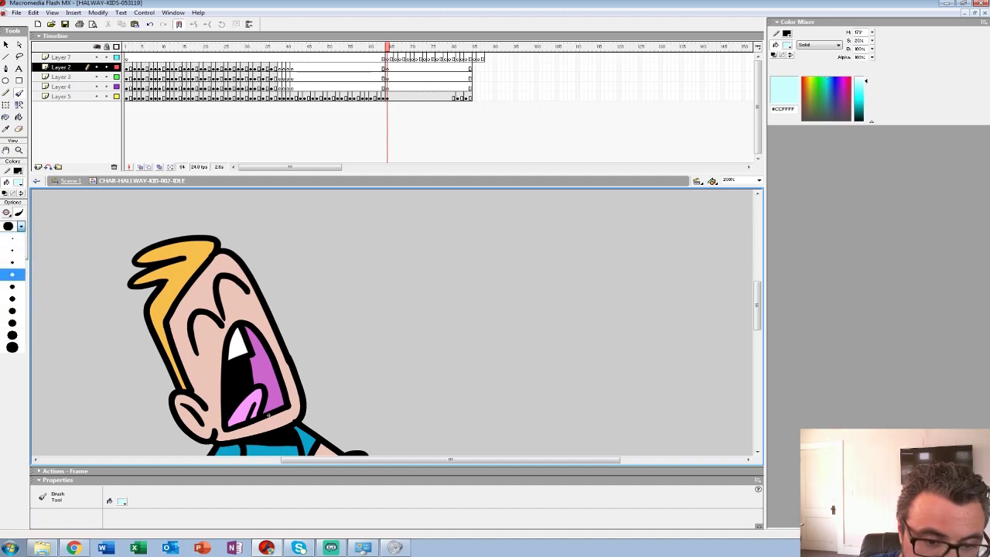
pyautogui.click(12, 274)
pyautogui.moveTo(274, 275)
pyautogui.mouseDown()
pyautogui.moveTo(291, 242)
pyautogui.moveTo(276, 269)
pyautogui.moveTo(280, 250)
pyautogui.moveTo(308, 232)
pyautogui.mouseUp()
pyautogui.hotkey('ctrl', 'z')
pyautogui.hotkey('ctrl', 'z')
pyautogui.hotkey('ctrl', 'z')
pyautogui.moveTo(265, 258)
pyautogui.mouseDown()
pyautogui.moveTo(286, 224)
pyautogui.moveTo(266, 257)
pyautogui.moveTo(272, 236)
pyautogui.moveTo(240, 268)
pyautogui.mouseUp()
pyautogui.press('space')
pyautogui.press('z')
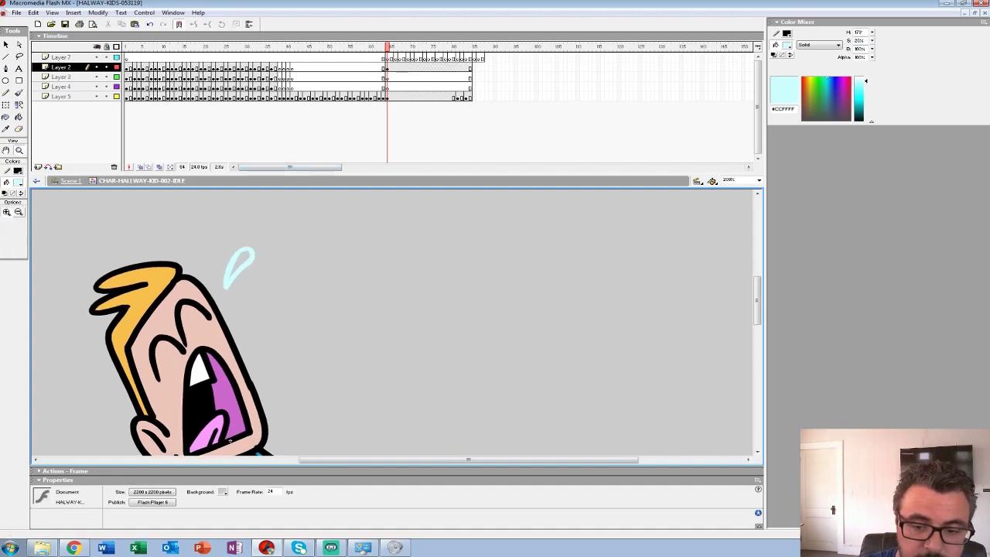
pyautogui.click(237, 235)
# Turn on onion skinning and paint a solid #CCFFFF teardrop over the rough outline with a larger Brush size
pyautogui.moveTo(388, 68); pyautogui.dragTo(388, 47)
pyautogui.click(387, 68)
pyautogui.click(141, 167)
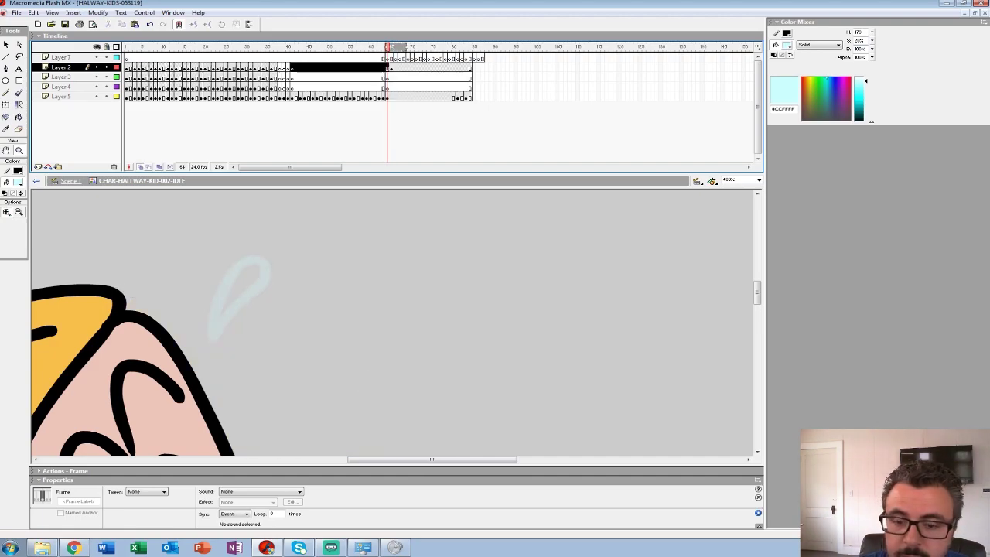
pyautogui.press('b')
pyautogui.click(21, 226)
pyautogui.click(9, 335)
pyautogui.moveTo(214, 337)
pyautogui.mouseDown()
pyautogui.moveTo(267, 256)
pyautogui.moveTo(218, 301)
pyautogui.moveTo(212, 337)
pyautogui.moveTo(255, 271)
pyautogui.moveTo(236, 288)
pyautogui.mouseUp()
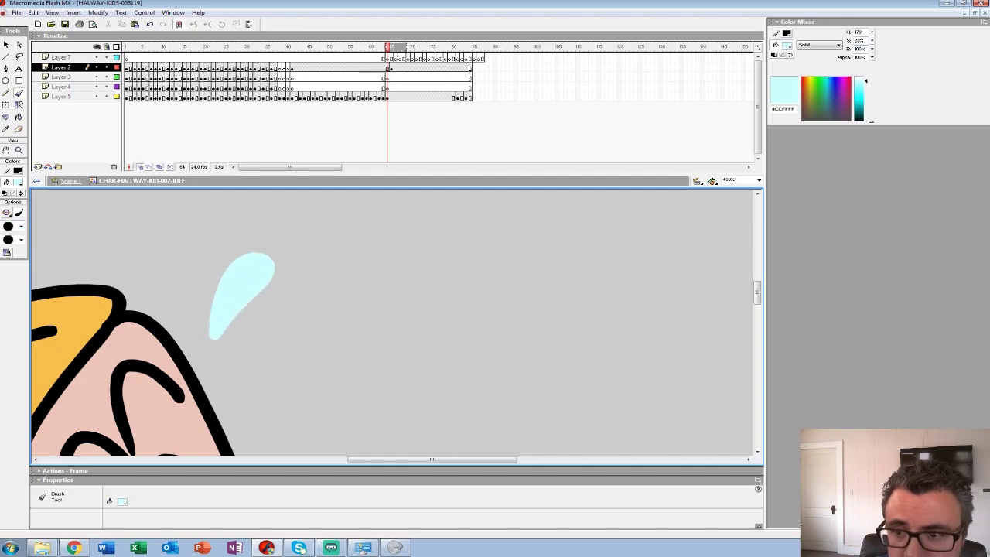
# Put the solid teardrop on the frame 64 keyframe of Layer 2 and clear it from the preceding frames
pyautogui.click(388, 67)
pyautogui.click(379, 68)
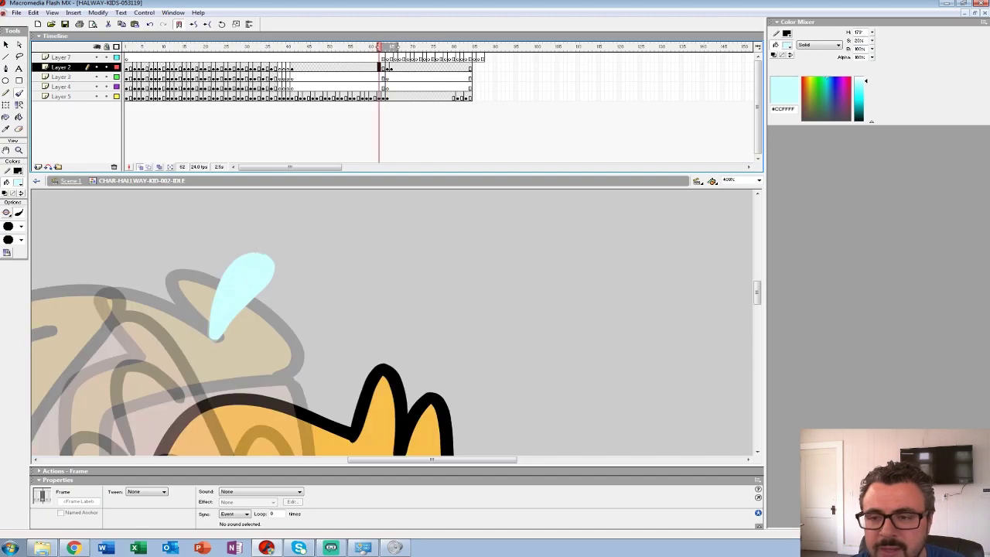
pyautogui.click(391, 67)
pyautogui.press('.')
pyautogui.press('.')
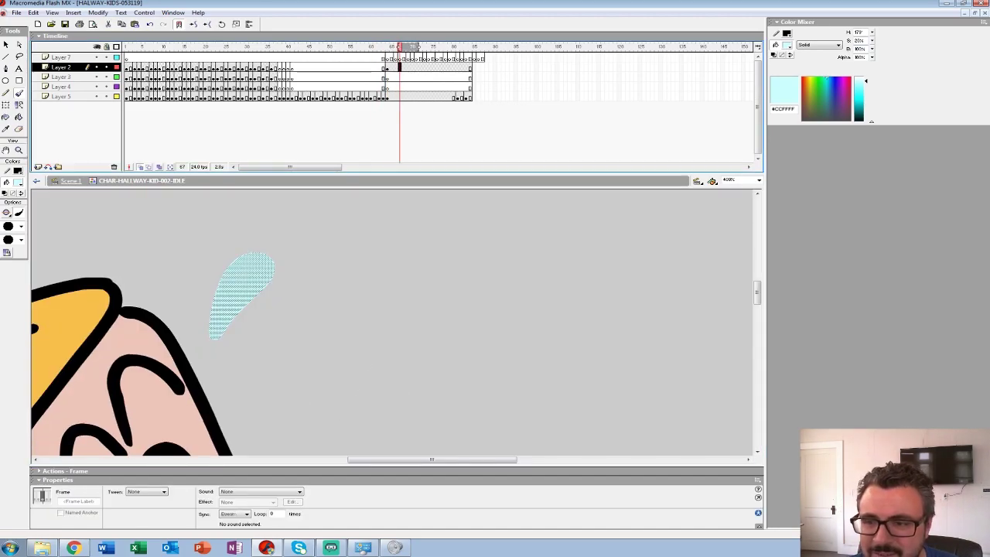
# Add empty keyframes at frames 67 and 70 on Layer 2 and paint a round light-blue drop farther from the head on each
pyautogui.press('F7')
pyautogui.moveTo(243, 302); pyautogui.dragTo(182, 348)
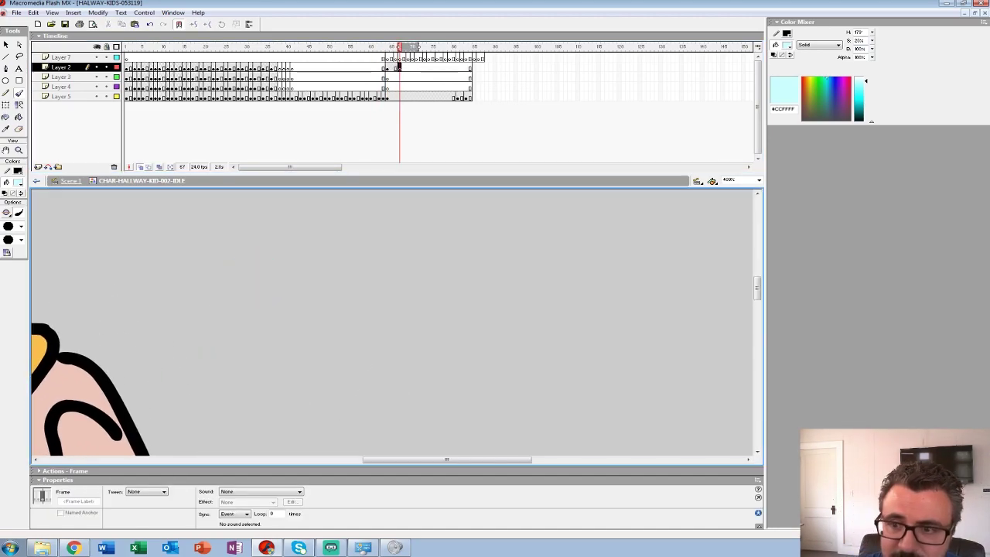
pyautogui.moveTo(302, 221)
pyautogui.mouseDown()
pyautogui.moveTo(297, 263)
pyautogui.moveTo(334, 233)
pyautogui.moveTo(292, 223)
pyautogui.moveTo(305, 241)
pyautogui.mouseUp()
pyautogui.click(412, 67)
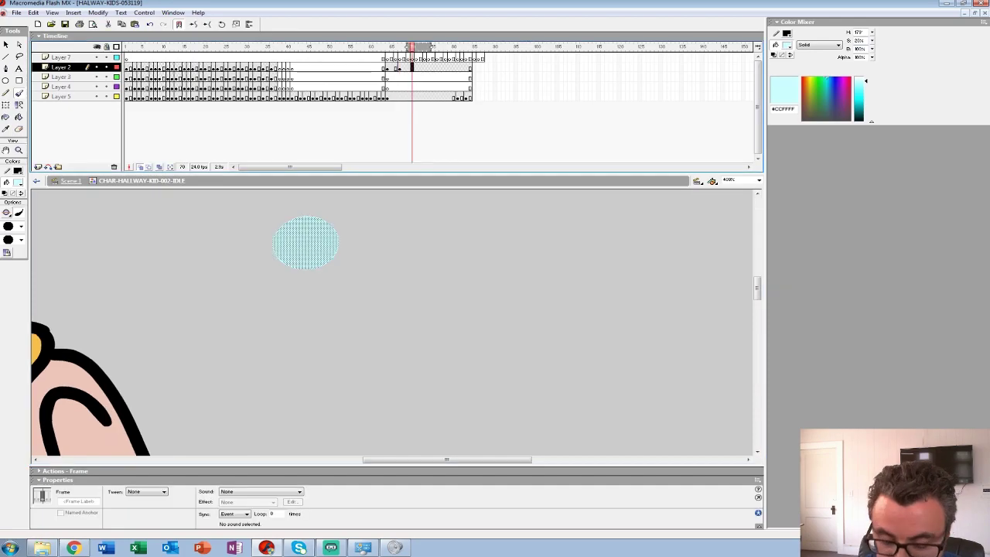
pyautogui.press('Delete')
pyautogui.moveTo(329, 221)
pyautogui.mouseDown()
pyautogui.moveTo(309, 243)
pyautogui.moveTo(348, 255)
pyautogui.moveTo(344, 221)
pyautogui.moveTo(332, 240)
pyautogui.mouseUp()
# Add an empty keyframe at frame 66 on Layer 2 and paint a stretched in-between drop between the teardrop and the round drop
pyautogui.click(391, 67)
pyautogui.click(395, 68)
pyautogui.press('F6')
pyautogui.press('Delete')
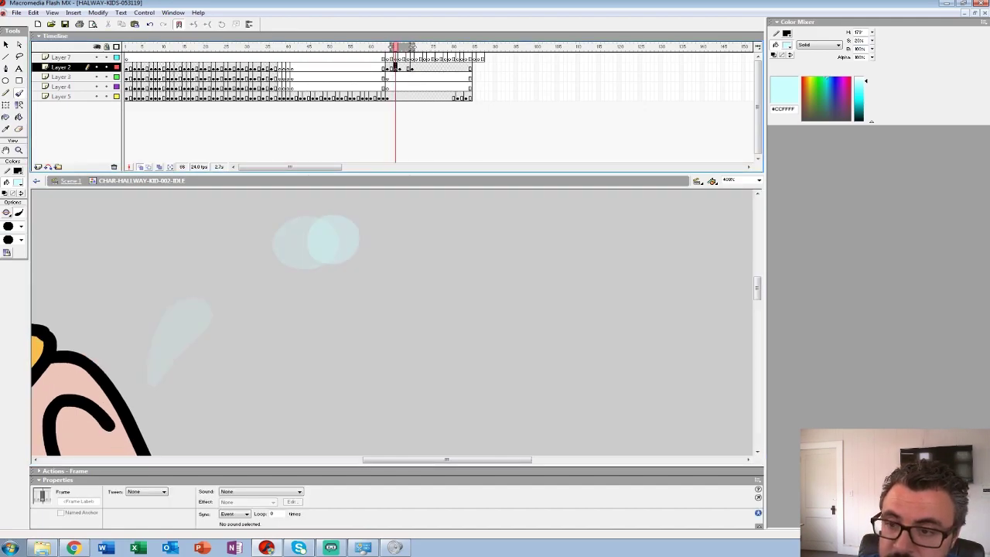
pyautogui.press(',')
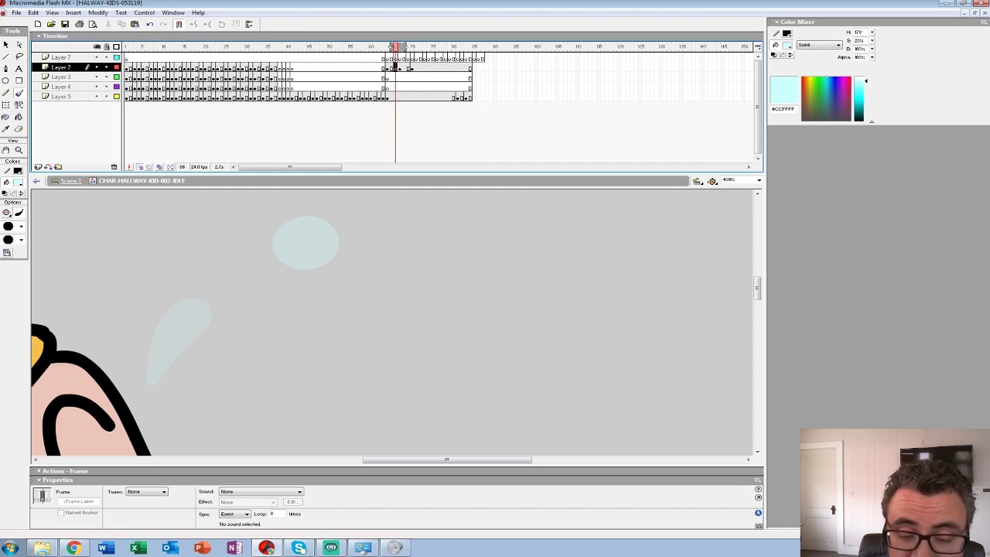
pyautogui.moveTo(230, 268)
pyautogui.mouseDown()
pyautogui.moveTo(202, 303)
pyautogui.moveTo(266, 275)
pyautogui.moveTo(231, 261)
pyautogui.moveTo(199, 313)
pyautogui.moveTo(265, 261)
pyautogui.moveTo(207, 288)
pyautogui.moveTo(249, 266)
pyautogui.mouseUp()
pyautogui.hotkey('ctrl', 'z')
pyautogui.hotkey('ctrl', 'z')
# Replace the drop on frame 69 of Layer 2 with an in-between drop placed between those of frames 67 and 70
pyautogui.press('.')
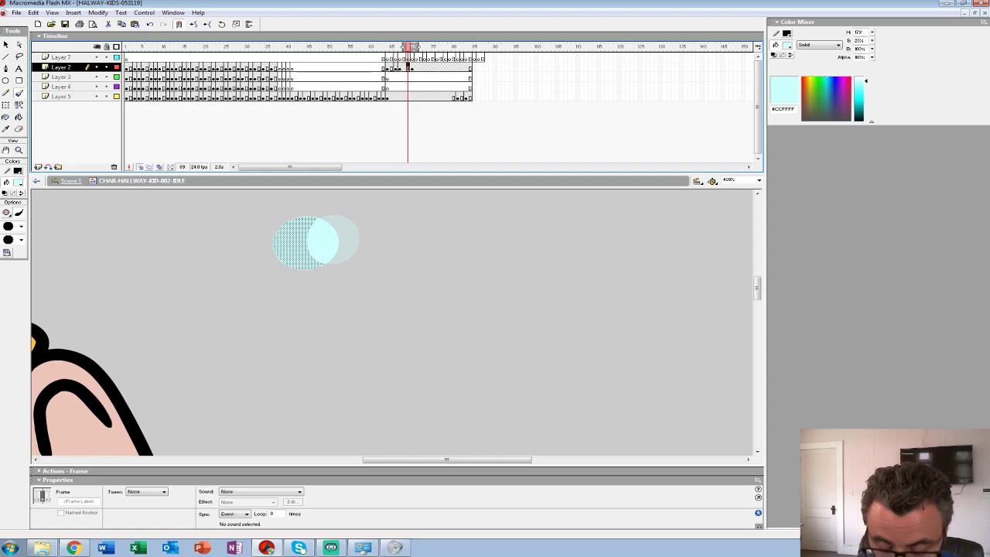
pyautogui.moveTo(310, 219)
pyautogui.mouseDown()
pyautogui.moveTo(295, 233)
pyautogui.moveTo(311, 263)
pyautogui.moveTo(348, 243)
pyautogui.moveTo(320, 217)
pyautogui.moveTo(329, 243)
pyautogui.moveTo(319, 238)
pyautogui.mouseUp()
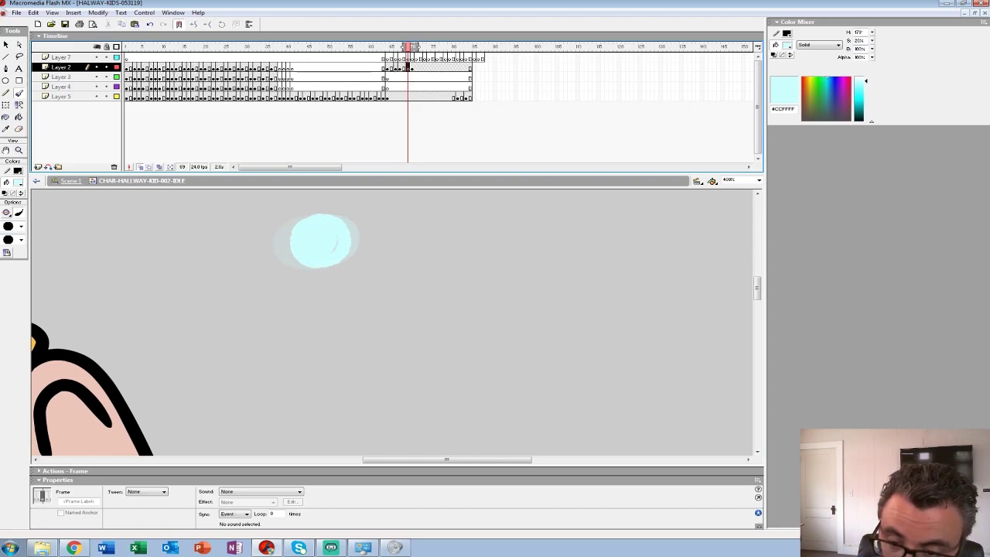
pyautogui.press('Return')
# Clear the drop at a new frame 73 keyframe, extend the onion skin range backward, and paint a smaller drop farther along the arc
pyautogui.click(421, 68)
pyautogui.press('.')
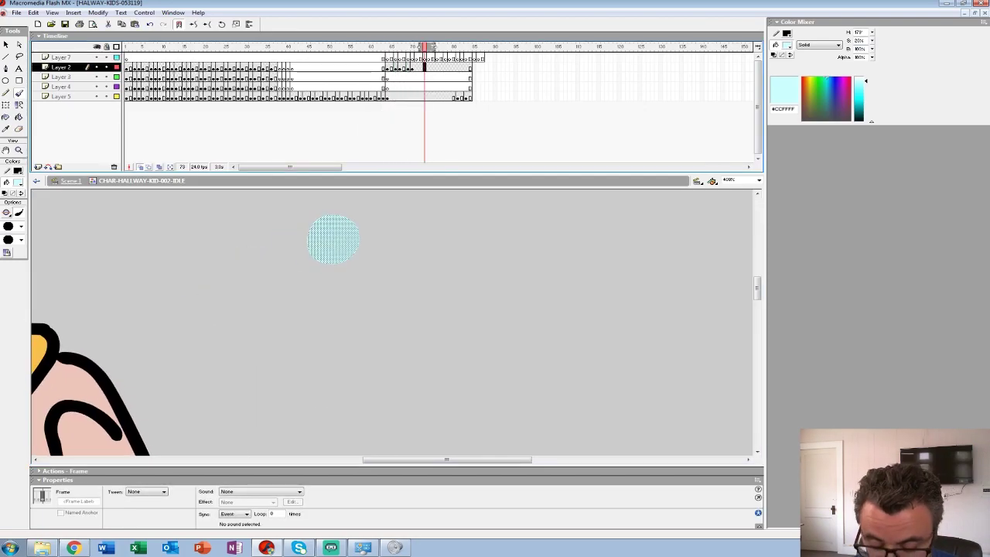
pyautogui.press('Delete')
pyautogui.moveTo(394, 48); pyautogui.dragTo(390, 48)
pyautogui.moveTo(387, 340)
pyautogui.mouseDown()
pyautogui.moveTo(311, 263)
pyautogui.moveTo(345, 340)
pyautogui.mouseUp()
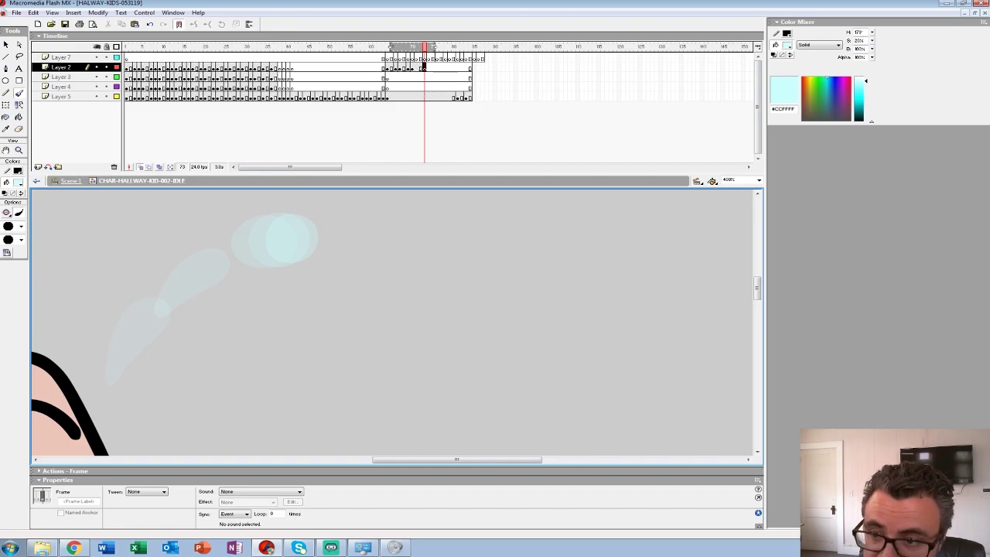
pyautogui.moveTo(338, 244)
pyautogui.mouseDown()
pyautogui.moveTo(334, 270)
pyautogui.moveTo(370, 248)
pyautogui.moveTo(347, 256)
pyautogui.mouseUp()
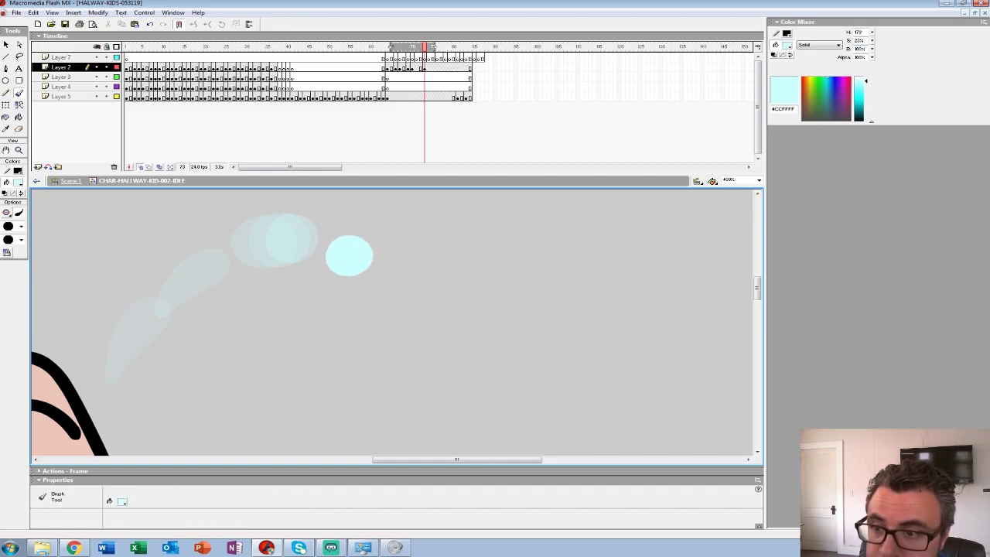
# Add an empty keyframe at frame 76 on Layer 2 and paint a smaller light-blue drop lower along the falling arc
pyautogui.press('.')
pyautogui.press('.')
pyautogui.press('.')
pyautogui.press('F7')
pyautogui.moveTo(379, 298)
pyautogui.mouseDown()
pyautogui.moveTo(383, 311)
pyautogui.moveTo(393, 309)
pyautogui.mouseUp()
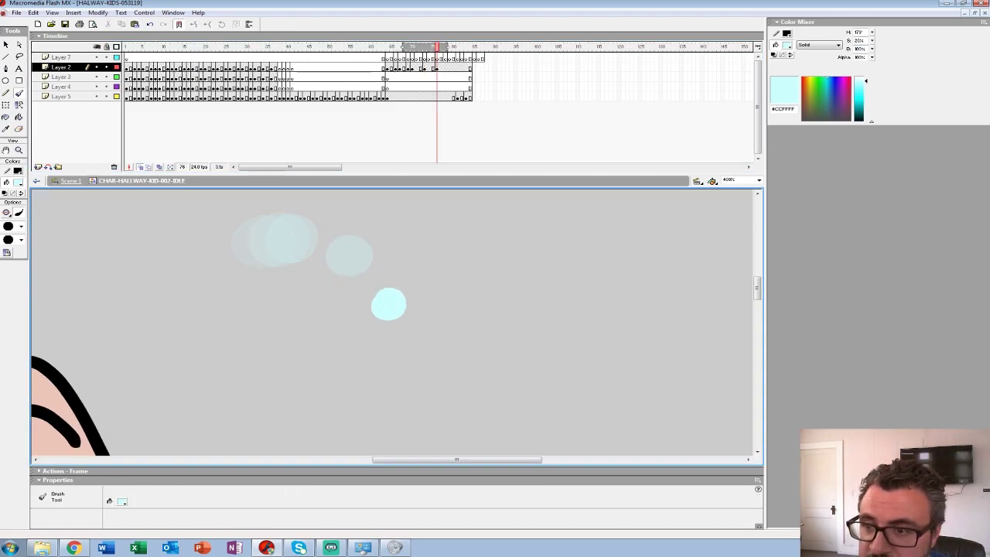
# Add empty keyframes at frames 79 and 81 on Layer 2 and paint a progressively smaller drop farther down the arc on each
pyautogui.press('.')
pyautogui.press('.')
pyautogui.press('.')
pyautogui.press('F7')
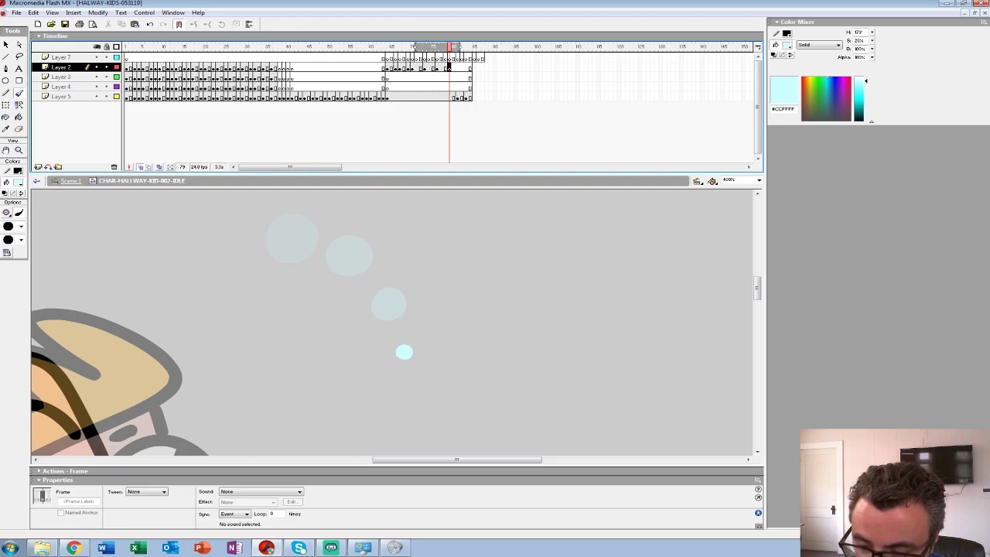
pyautogui.click(404, 352)
pyautogui.click(457, 67)
pyautogui.press('F7')
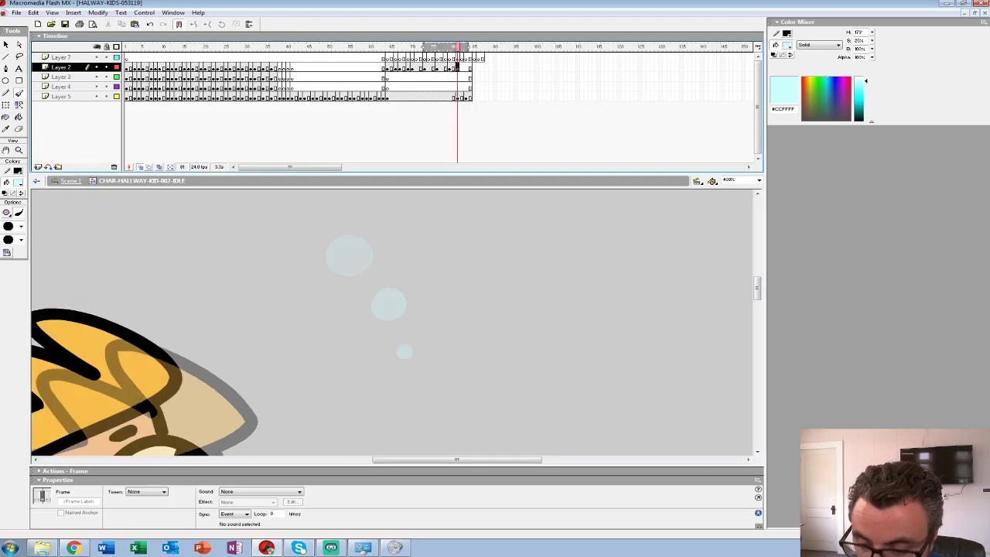
pyautogui.click(411, 384)
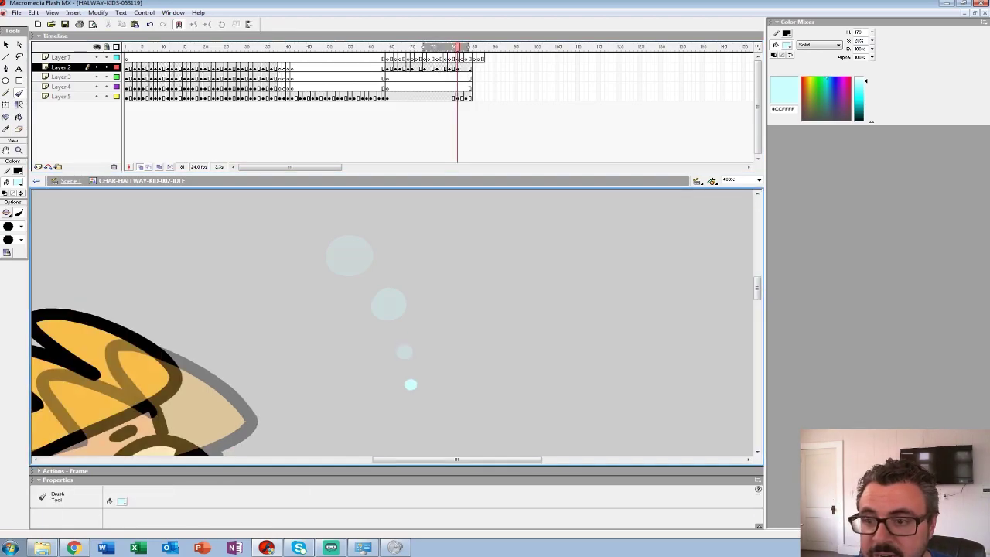
# Add an empty keyframe at frame 71 on Layer 2, narrow the onion skin range, and paint an in-between drop between the two neighbours
pyautogui.click(420, 67)
pyautogui.click(416, 68)
pyautogui.press('F7')
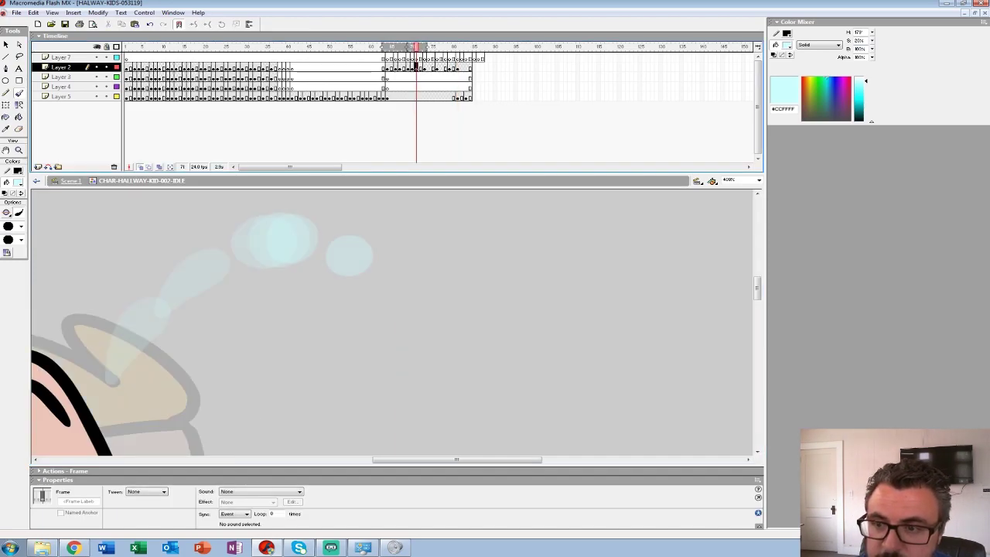
pyautogui.moveTo(408, 47); pyautogui.dragTo(412, 48)
pyautogui.moveTo(317, 227)
pyautogui.mouseDown()
pyautogui.moveTo(297, 246)
pyautogui.moveTo(332, 261)
pyautogui.moveTo(324, 226)
pyautogui.moveTo(320, 247)
pyautogui.mouseUp()
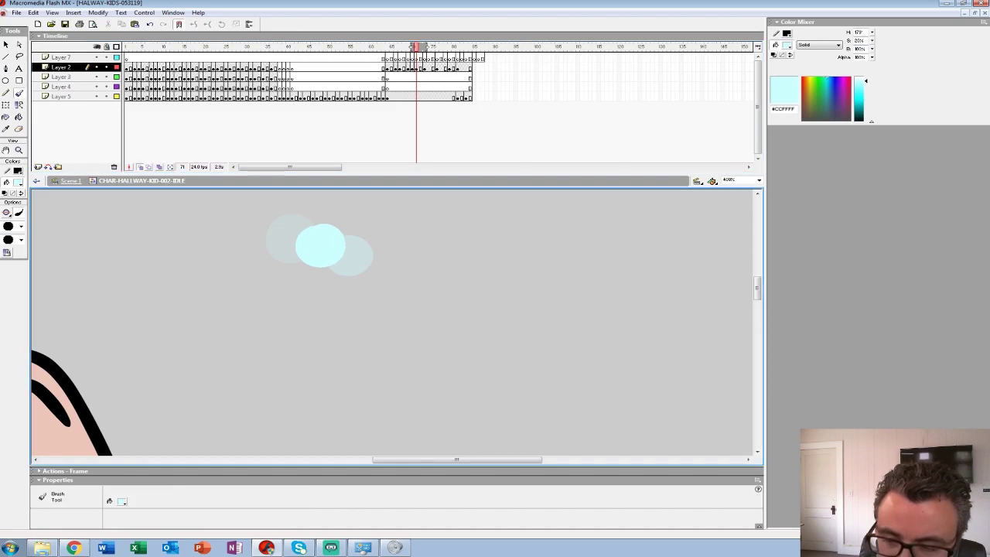
# Clear the drops at new keyframes on frames 74 and 78 of Layer 2 and paint an in-between drop on each
pyautogui.click(429, 68)
pyautogui.press('Delete')
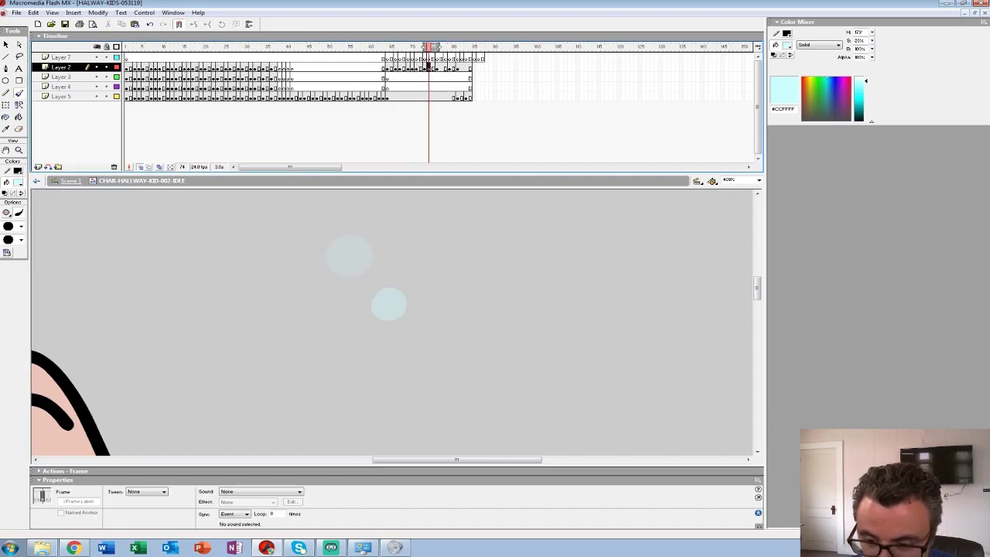
pyautogui.moveTo(365, 274)
pyautogui.mouseDown()
pyautogui.moveTo(362, 299)
pyautogui.moveTo(375, 271)
pyautogui.moveTo(374, 286)
pyautogui.mouseUp()
pyautogui.click(445, 68)
pyautogui.press('Delete')
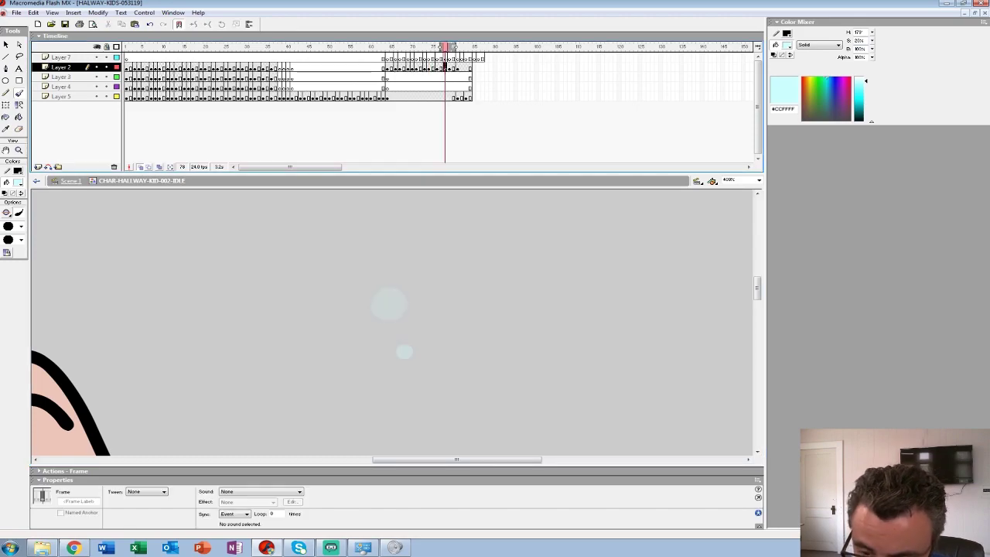
pyautogui.moveTo(393, 330); pyautogui.dragTo(395, 332)
# End the drop on Layer 2 with an empty keyframe at frame 82
pyautogui.click(458, 68)
pyautogui.click(461, 68)
pyautogui.press('Delete')
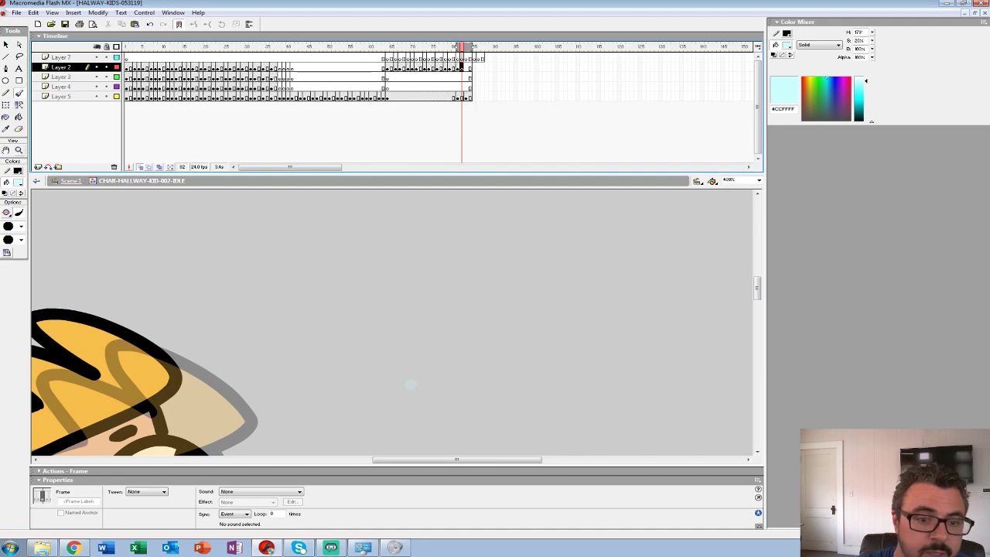
# Zoom out to 100% and play back the scream to check the drop's flight
pyautogui.press('z')
pyautogui.keyDown('alt'); pyautogui.click(398, 315); pyautogui.keyUp('alt')
pyautogui.keyDown('alt'); pyautogui.click(398, 315); pyautogui.keyUp('alt')
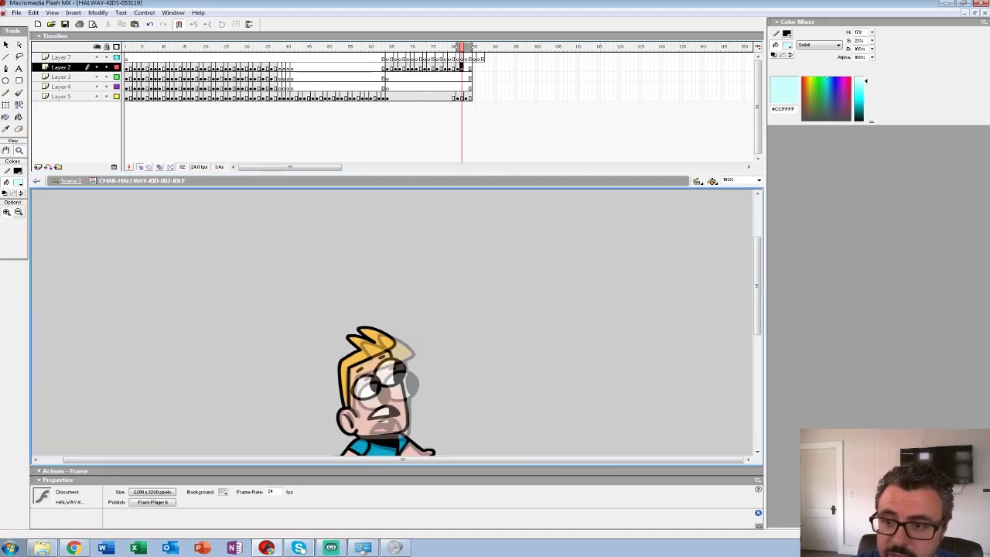
pyautogui.click(374, 58)
pyautogui.press('Return')
pyautogui.click(374, 58)
pyautogui.press('Return')
pyautogui.press('Return')
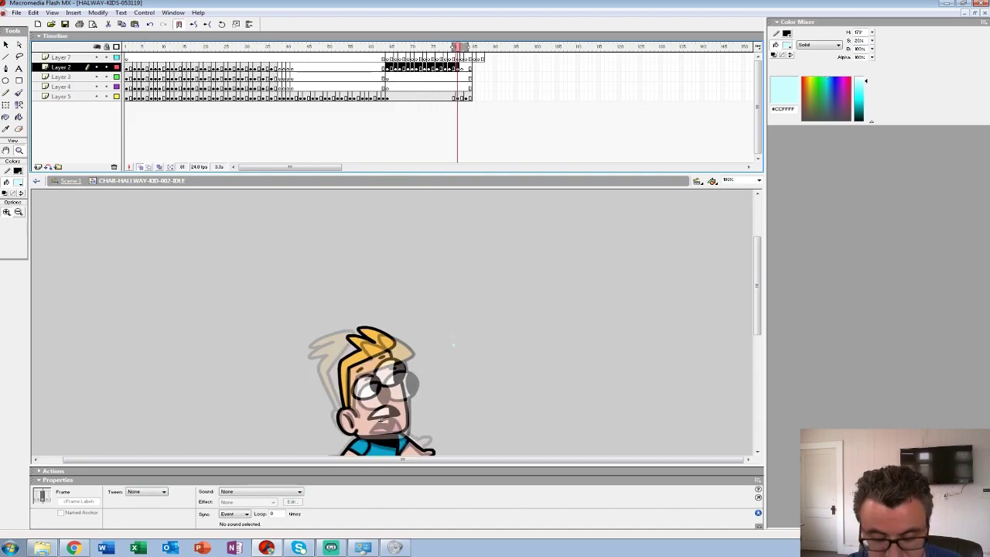
# Copy the drop frames of Layer 2 into a new layer above it, starting at frame 69
pyautogui.click(38, 167)
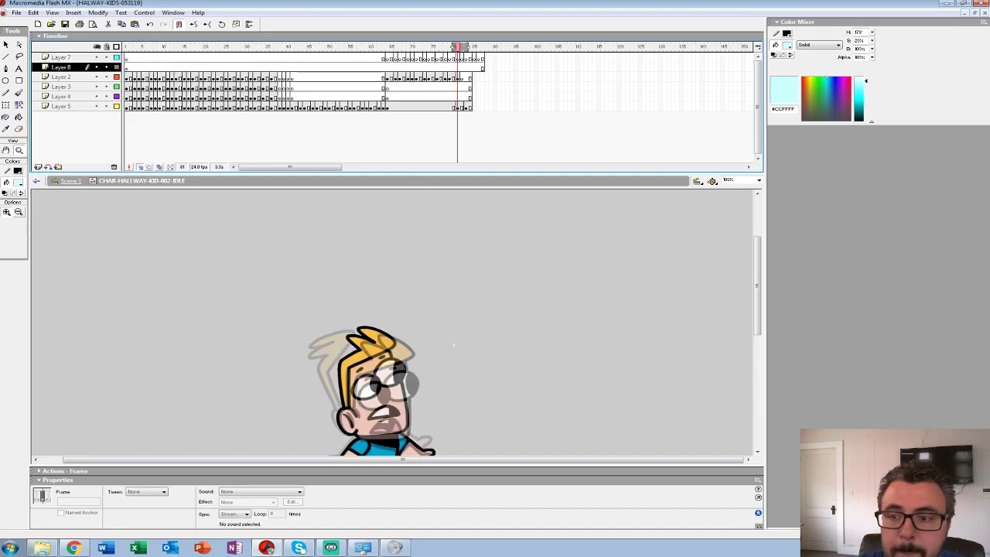
pyautogui.click(392, 67)
pyautogui.press('Return')
pyautogui.press('.')
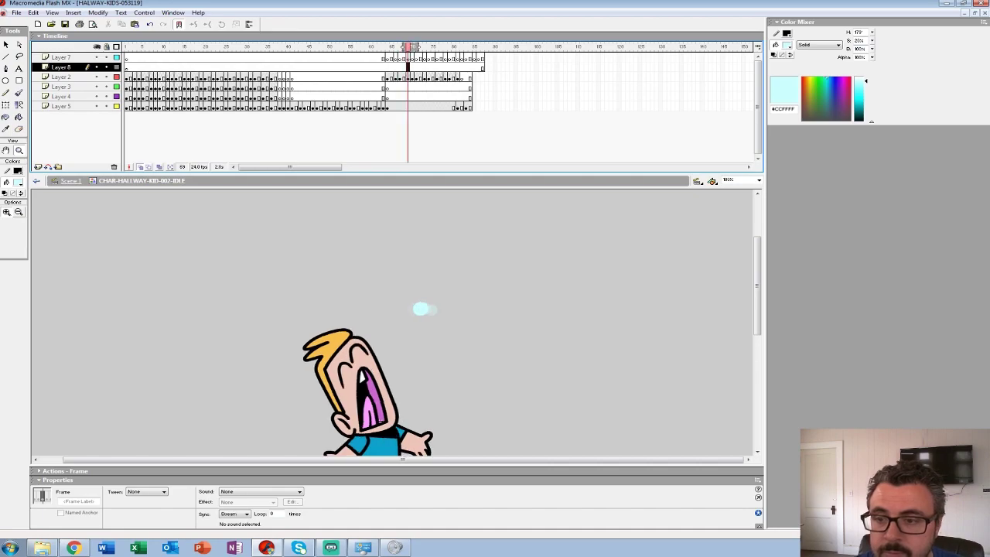
pyautogui.hotkey('ctrl', 'alt', 'v')
# Lock Layers 2 to 5 and enable editing of multiple frames across all the pasted drops on Layer 8
pyautogui.moveTo(106, 78); pyautogui.dragTo(106, 106)
pyautogui.click(140, 167)
pyautogui.click(160, 167)
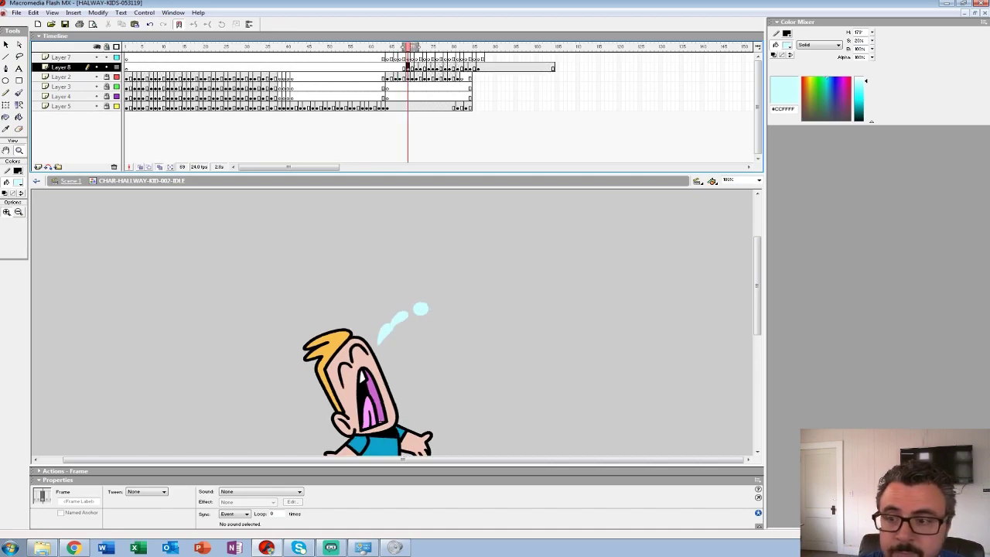
pyautogui.moveTo(480, 47); pyautogui.dragTo(488, 47)
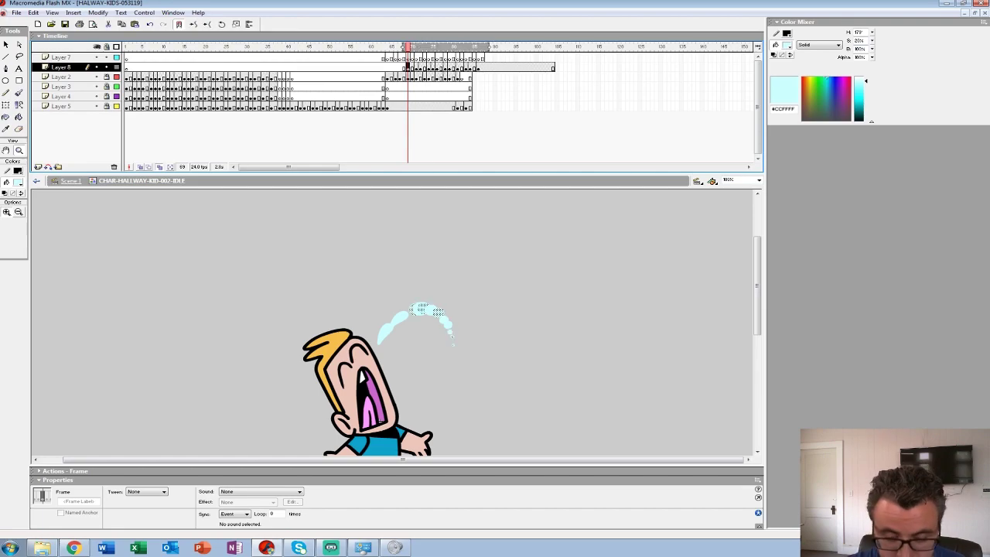
# Select all the pasted drops on Layer 8 and flip them horizontally
pyautogui.hotkey('ctrl', 'a')
pyautogui.click(97, 12)
pyautogui.moveTo(47, 148)
pyautogui.click(235, 250)
# Move the flipped drops to the back of the kid's head so their arc starts just behind the hair
pyautogui.press('v')
pyautogui.moveTo(418, 313); pyautogui.dragTo(262, 335)
pyautogui.press('Up')
pyautogui.press('Up')
pyautogui.press('Up')
pyautogui.press('Up')
pyautogui.press('Up')
pyautogui.press('Down')
pyautogui.press('Down')
pyautogui.press('Down')
pyautogui.press('Down')
pyautogui.press('Down')
pyautogui.press('Down')
pyautogui.press('Down')
pyautogui.press('Down')
pyautogui.press('Down')
pyautogui.press('Down')
pyautogui.press('Down')
pyautogui.press('Down')
pyautogui.press('Down')
pyautogui.press('Down')
pyautogui.press('Down')
pyautogui.press('Down')
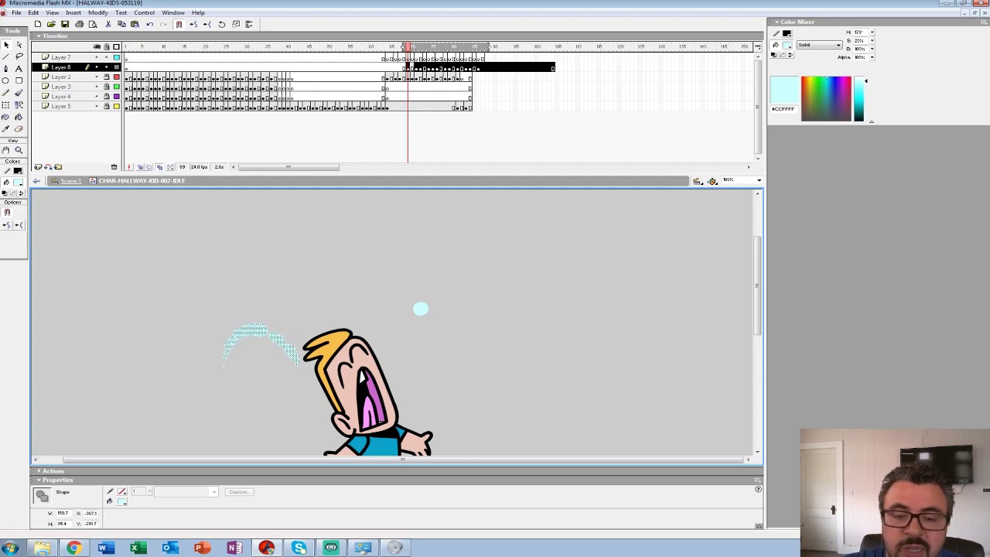
# Step through Layer 8 from frame 70 onward to check the timing and position of the mirrored drops
pyautogui.press('.')
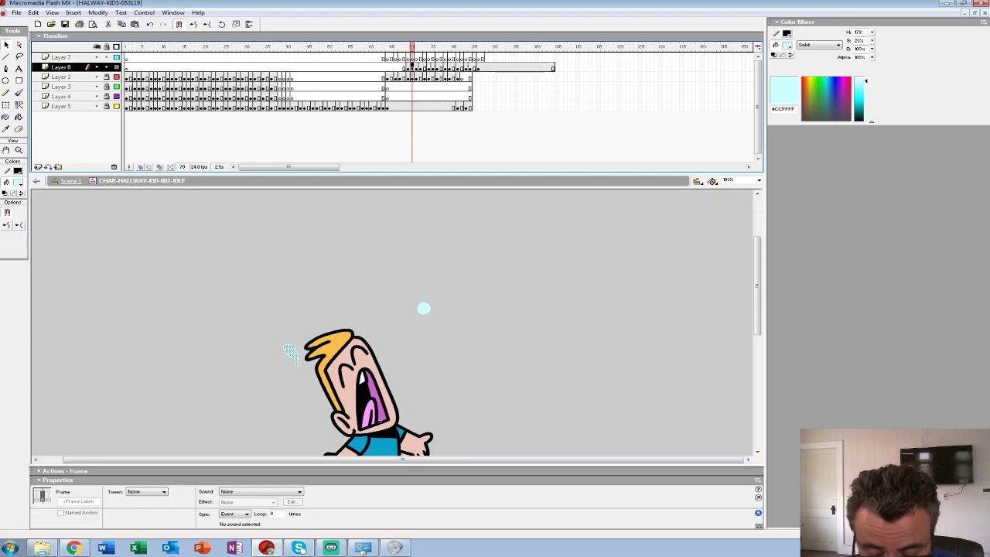
pyautogui.press('.')
pyautogui.press('.')
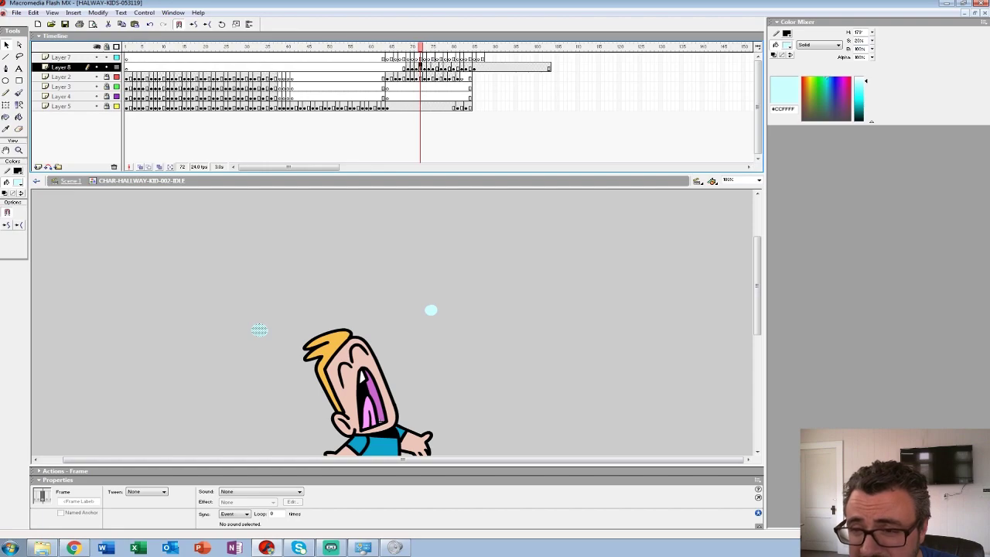
pyautogui.press('.')
pyautogui.press('.')
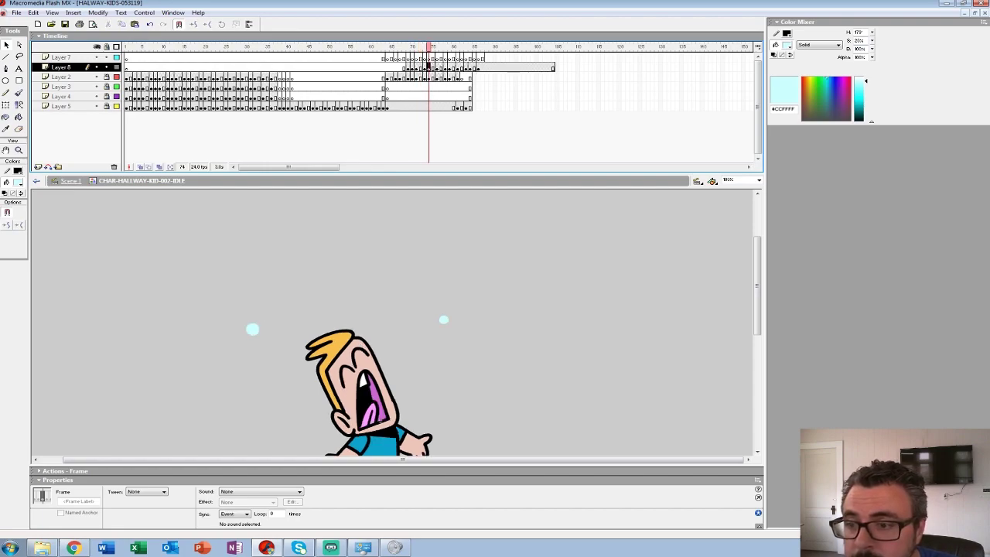
pyautogui.press('.')
pyautogui.press('.')
pyautogui.press('.')
pyautogui.press('.')
pyautogui.press('.')
pyautogui.press('.')
pyautogui.press('.')
pyautogui.press('.')
pyautogui.press('.')
pyautogui.press('.')
pyautogui.press('.')
pyautogui.press('.')
# Trim the excess frames after frame 84 from all layers
pyautogui.press(',')
pyautogui.press('.')
pyautogui.press(',')
pyautogui.press('Delete')
pyautogui.press('.')
pyautogui.moveTo(474, 58); pyautogui.dragTo(661, 106)
pyautogui.hotkey('shift', 'F5')
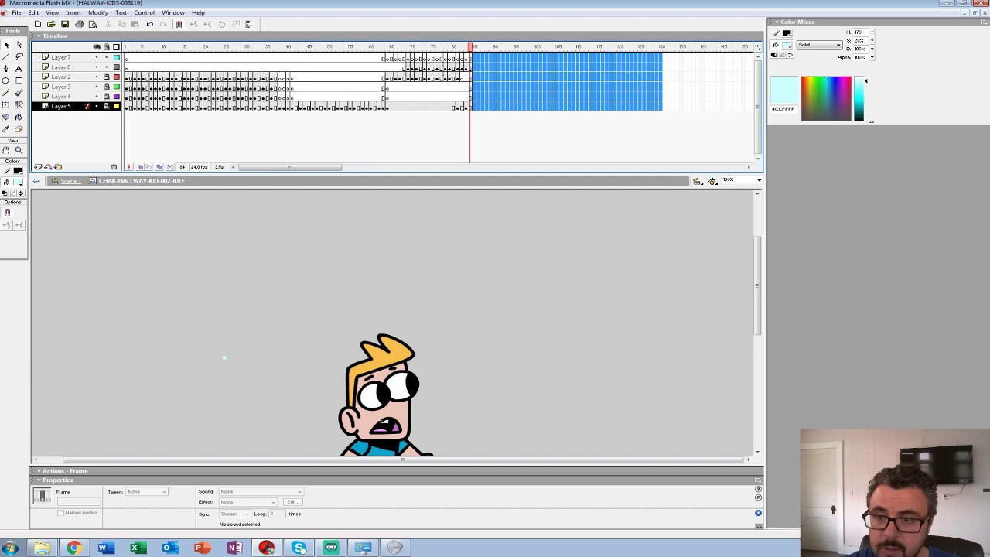
# Play back the scream with drops flying off both sides of the head
pyautogui.click(374, 67)
pyautogui.press('Return')
pyautogui.click(373, 67)
pyautogui.press('Return')
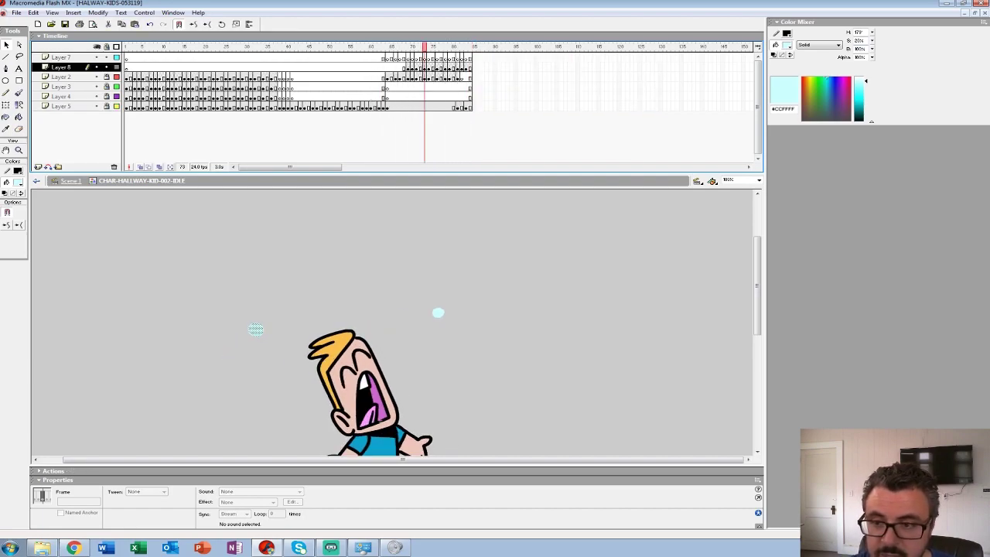
# Copy the drop frames of Layer 2 from frame 64 to 81 and paste them into Layer 3 at frame 67
pyautogui.moveTo(408, 68); pyautogui.dragTo(453, 68)
pyautogui.click(389, 77)
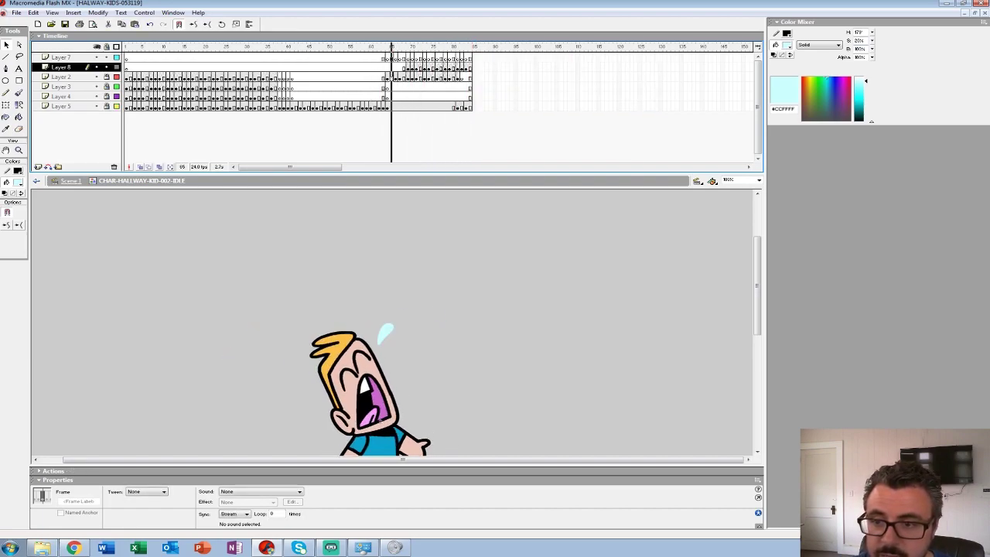
pyautogui.moveTo(388, 77); pyautogui.dragTo(457, 77)
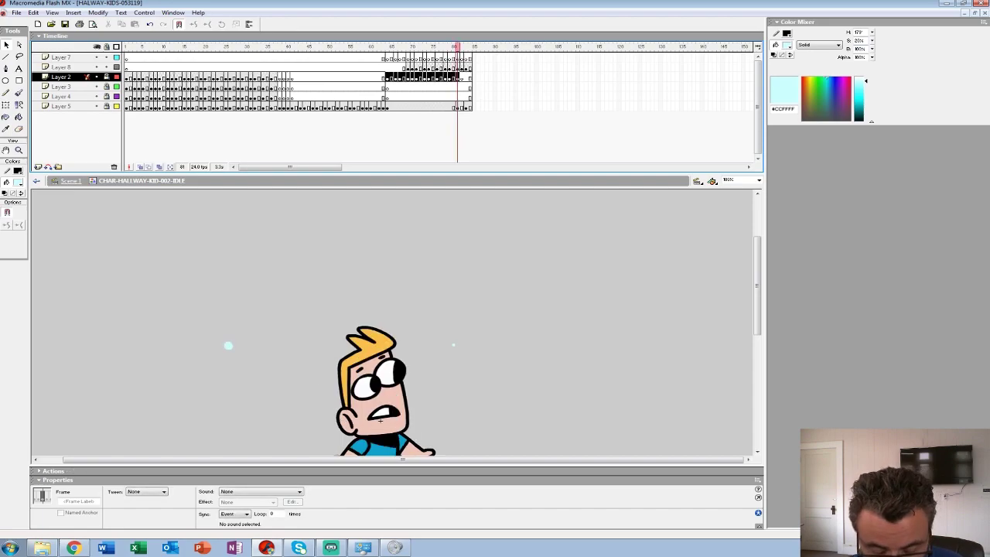
pyautogui.click(399, 87)
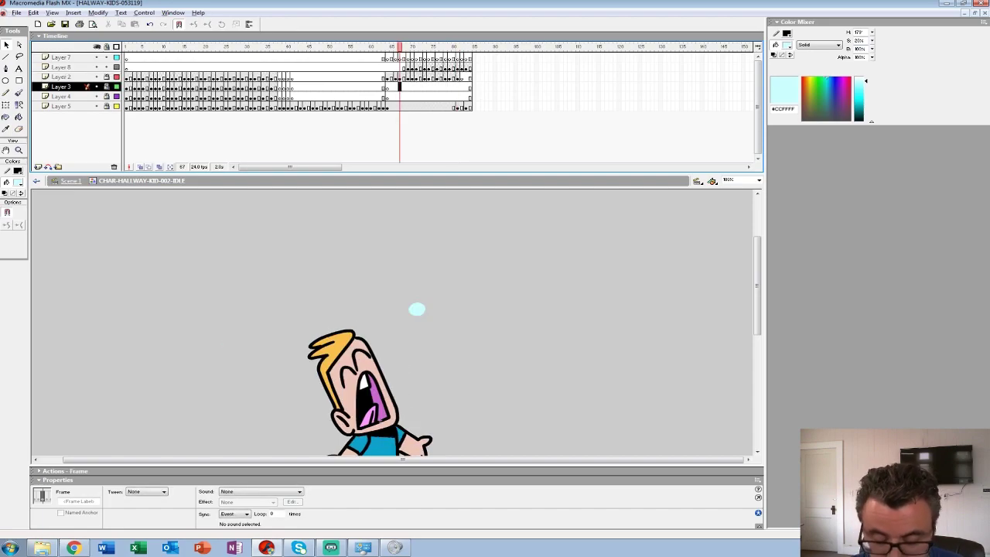
pyautogui.hotkey('ctrl', 'alt', 'v')
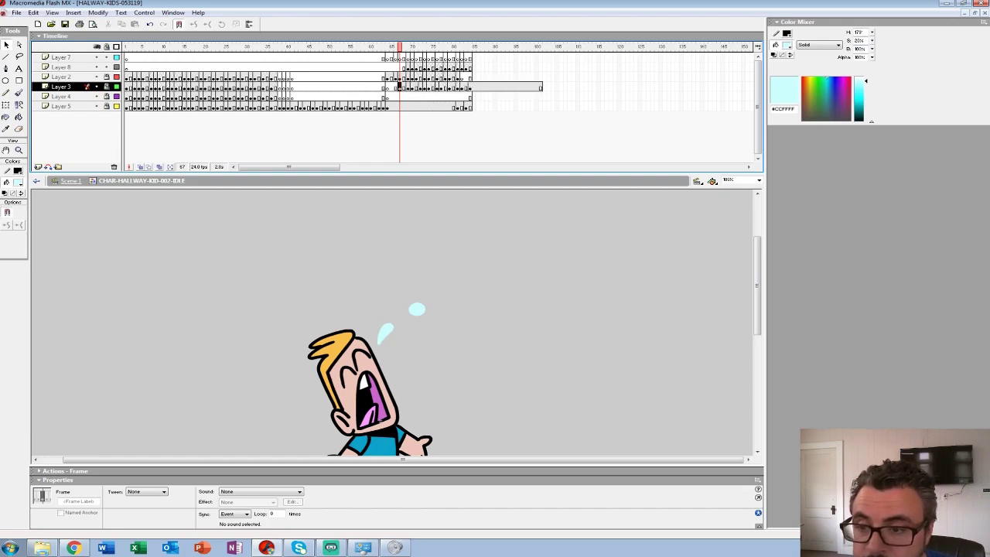
# Step through frames 67 to 81 to check the additional drops pasted on Layer 3
pyautogui.press('.')
pyautogui.press('.')
pyautogui.press('.')
pyautogui.press('.')
pyautogui.press('.')
pyautogui.press(',')
pyautogui.press('.')
pyautogui.press('.')
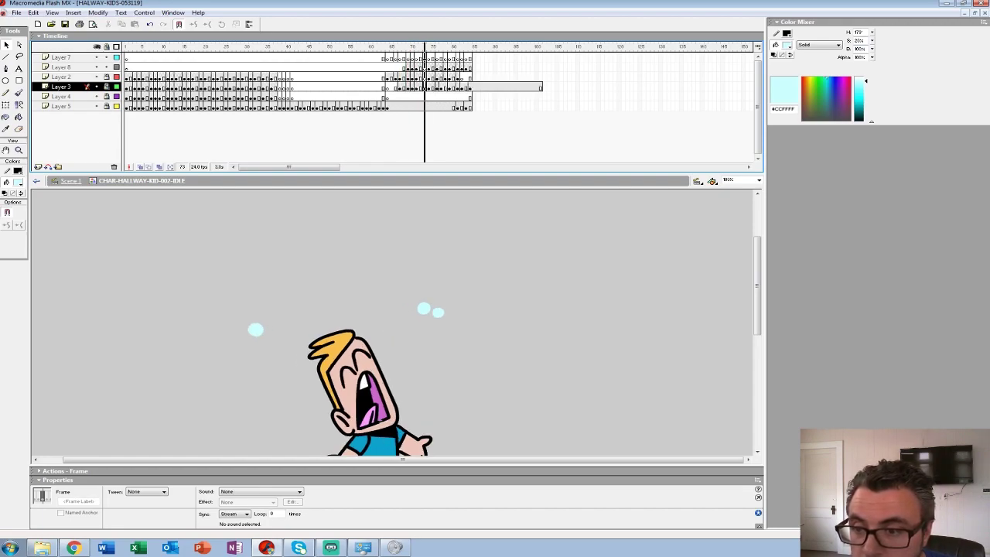
pyautogui.press('.')
pyautogui.press('.')
pyautogui.press('.')
pyautogui.press('.')
pyautogui.press('.')
pyautogui.press('.')
pyautogui.press('.')
pyautogui.press('.')
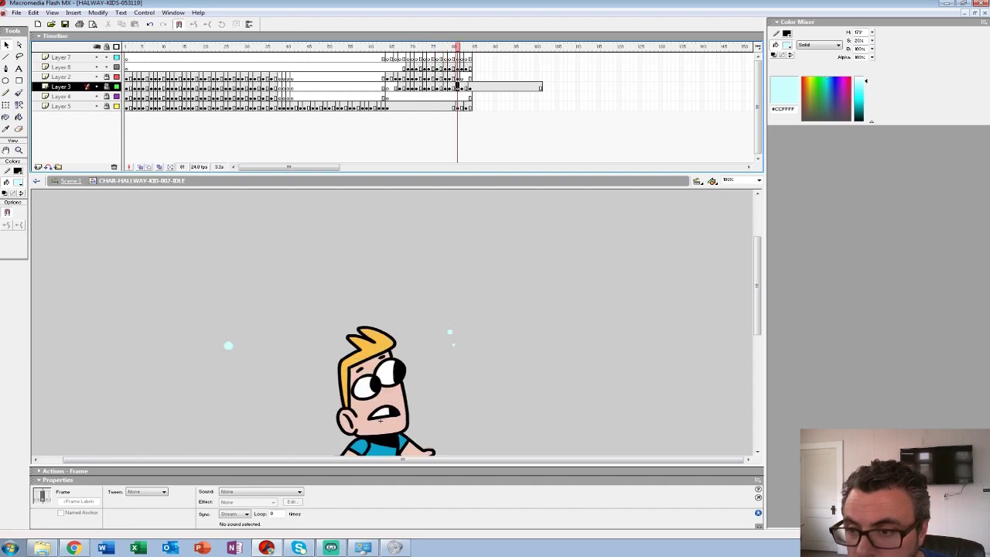
# End the pasted drops on Layer 3 with an empty keyframe at frame 85
pyautogui.press('.')
pyautogui.press('.')
pyautogui.press('.')
pyautogui.press('.')
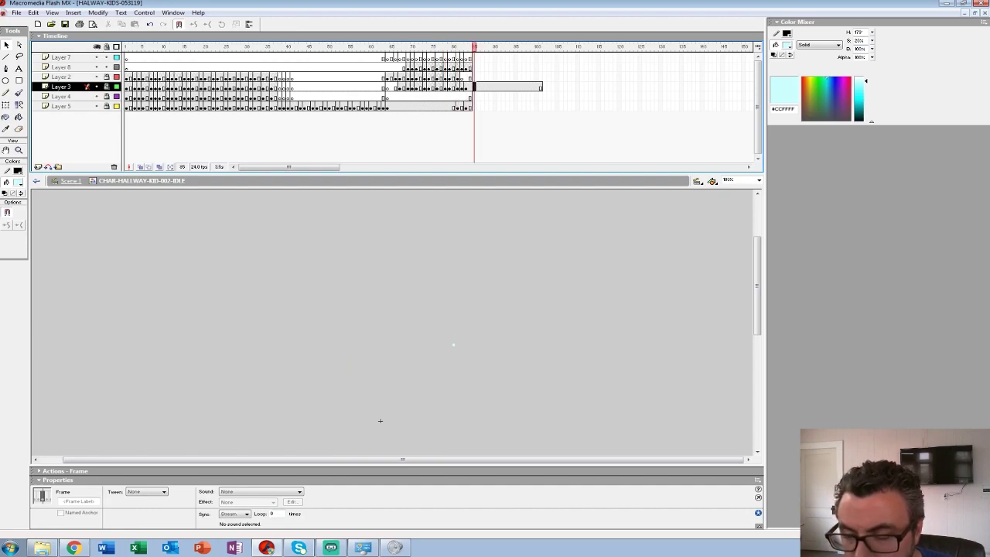
pyautogui.press('F7')
# Enable editing of multiple frames from frame 67 and leave only Layer 3 unlocked
pyautogui.click(400, 87)
pyautogui.click(160, 167)
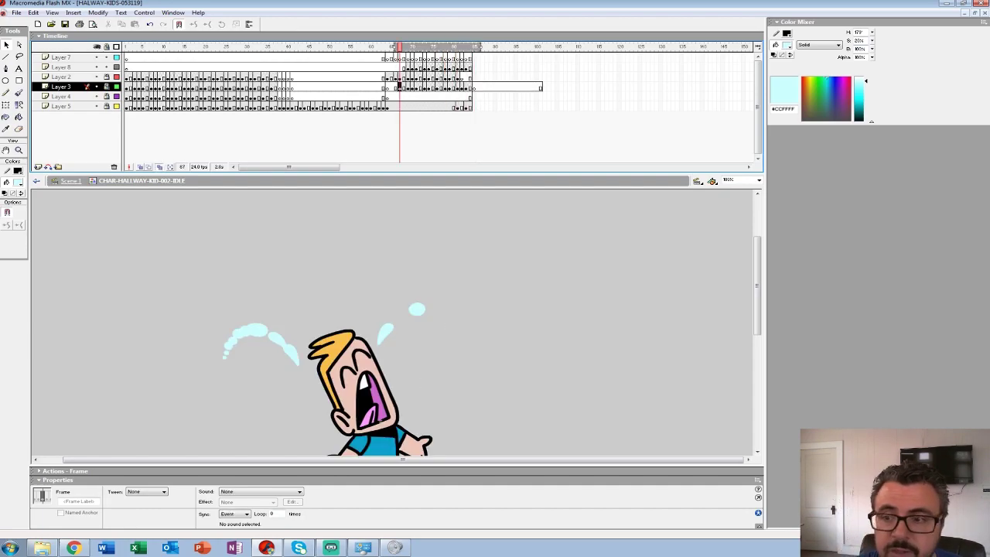
pyautogui.click(107, 86)
pyautogui.click(107, 78)
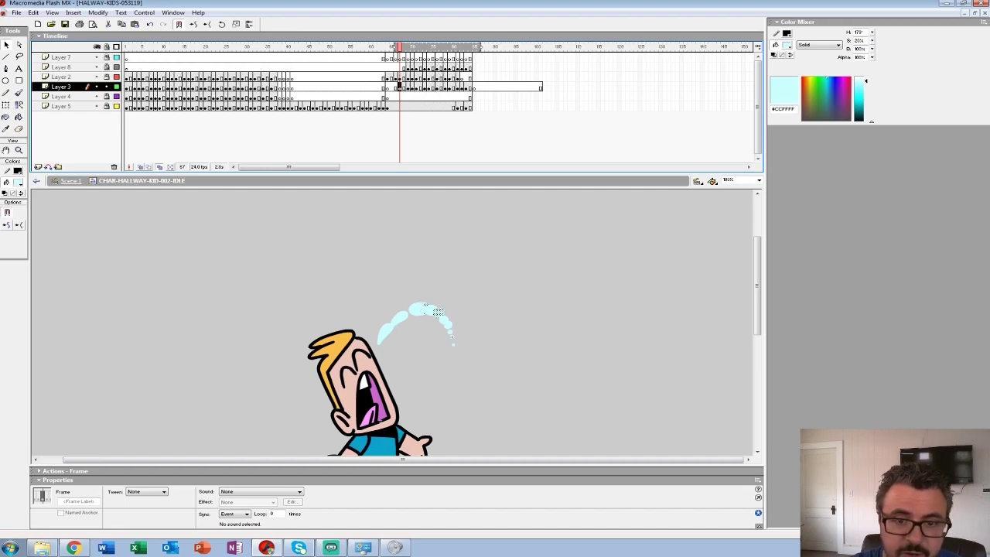
# Scale all the drops on Layer 3 to 90%
pyautogui.click(437, 312)
pyautogui.hotkey('ctrl', 'alt', 's')
pyautogui.write('90')
pyautogui.press('Return')
# Move the scaled drops down and outward beside the kid's face, and turn off editing of multiple frames
pyautogui.press('Down')
pyautogui.press('Down')
pyautogui.press('Down')
pyautogui.press('Down')
pyautogui.press('Down')
pyautogui.press('Down')
pyautogui.press('Down')
pyautogui.press('Down')
pyautogui.press('Down')
pyautogui.press('Down')
pyautogui.press('Down')
pyautogui.press('Down')
pyautogui.press('Down')
pyautogui.press('Down')
pyautogui.press('Down')
pyautogui.press('Down')
pyautogui.press('Down')
pyautogui.press('Down')
pyautogui.press('Down')
pyautogui.press('Down')
pyautogui.hotkey('shift', 'Right')
pyautogui.hotkey('shift', 'Right')
pyautogui.hotkey('shift', 'Down')
pyautogui.hotkey('shift', 'Down')
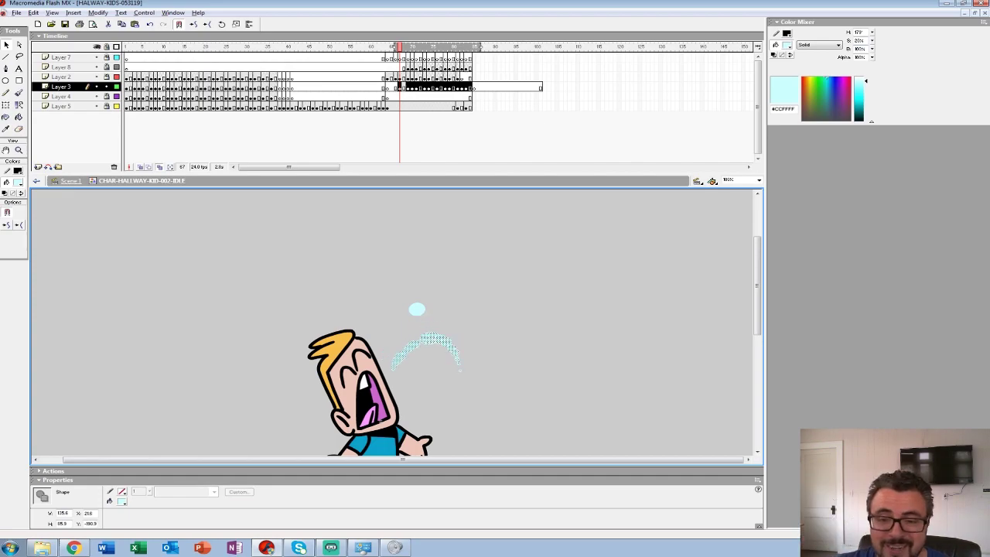
pyautogui.click(159, 167)
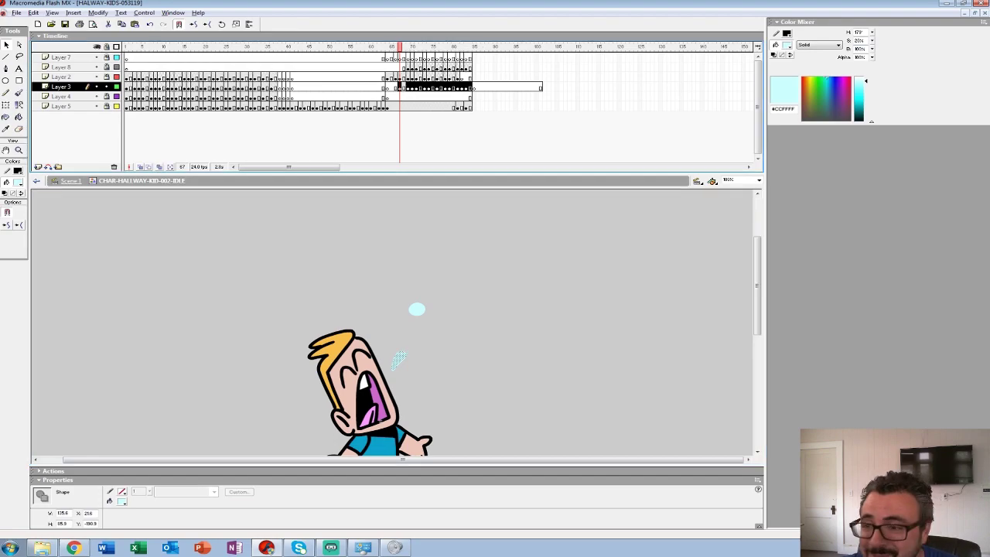
# Remove the surplus frames beyond frame 84 on Layer 3
pyautogui.click(478, 96)
pyautogui.moveTo(475, 106); pyautogui.dragTo(602, 77)
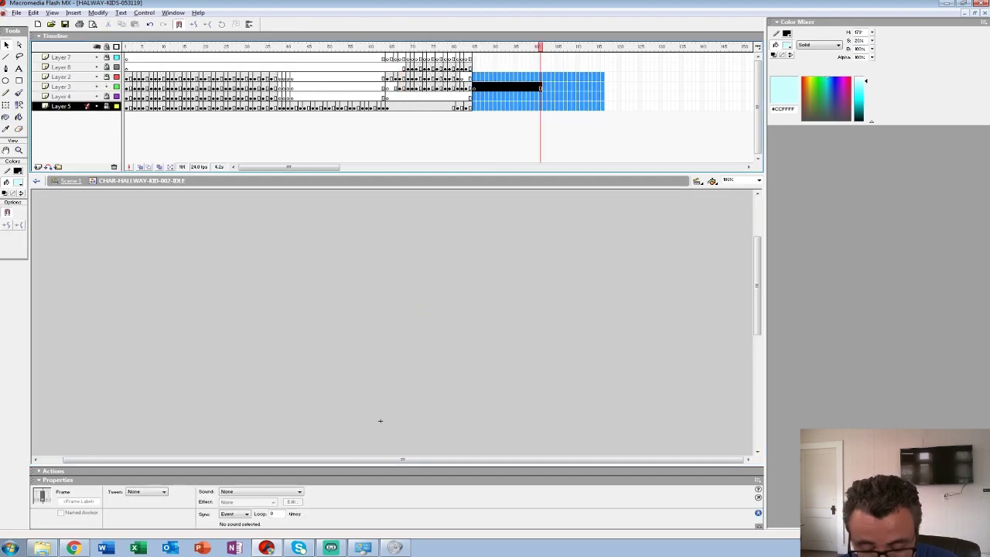
pyautogui.press(',')
pyautogui.press(',')
pyautogui.press(',')
pyautogui.press(',')
pyautogui.press(',')
pyautogui.press(',')
pyautogui.press(',')
pyautogui.press(',')
pyautogui.press(',')
pyautogui.press(',')
pyautogui.press(',')
pyautogui.press(',')
pyautogui.press(',')
pyautogui.press(',')
pyautogui.press(',')
pyautogui.press(',')
pyautogui.press(',')
# Play the animation at 50% zoom to review the scaled drops on Layer 3
pyautogui.press('z')
pyautogui.hotkey('ctrl', '-')
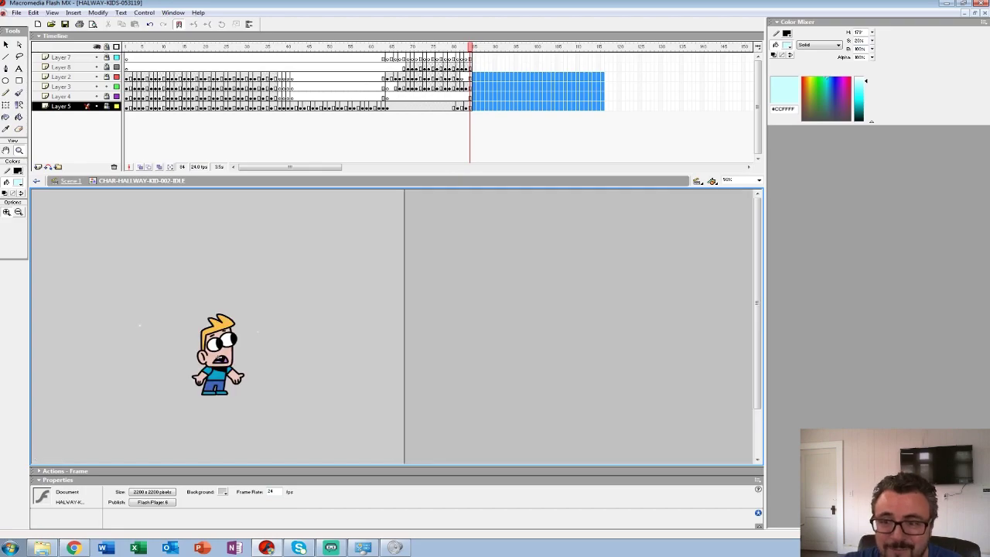
pyautogui.press('Return')
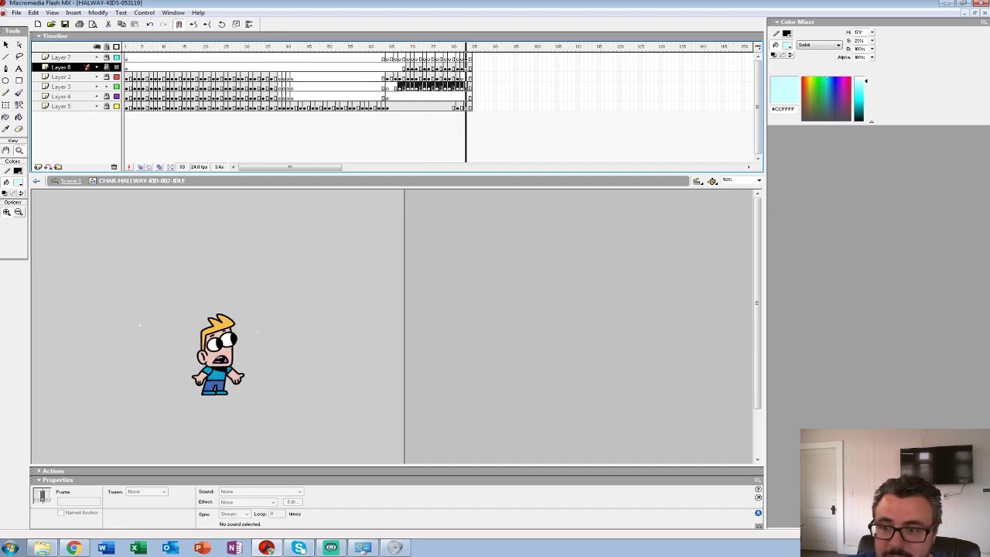
# Copy Layer 3's drop frames from frame 67 onward and paste them into Layer 4 starting at frame 71
pyautogui.click(470, 86)
pyautogui.click(409, 97)
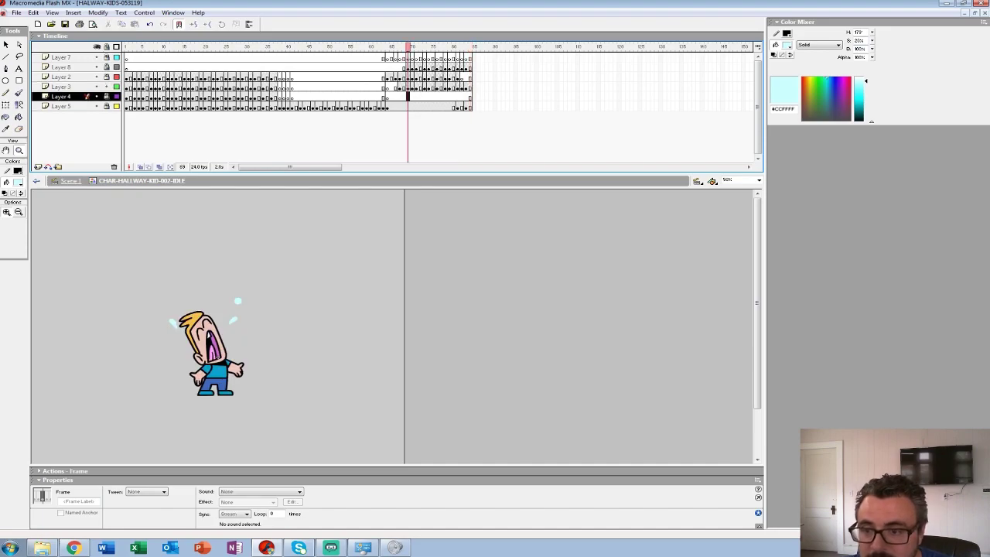
pyautogui.moveTo(408, 47); pyautogui.dragTo(416, 47)
pyautogui.moveTo(415, 96); pyautogui.dragTo(541, 97)
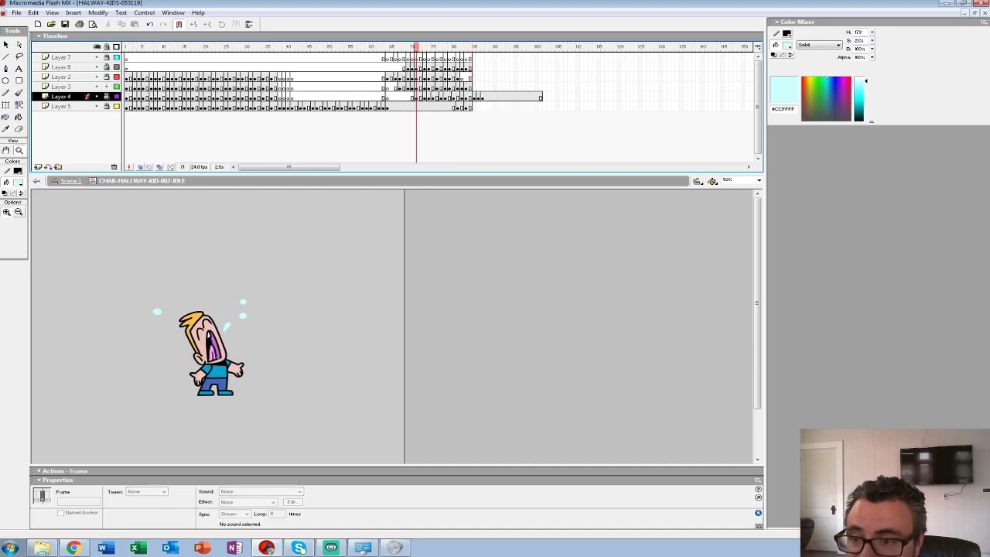
# Extend an early exposure of the pasted drops on Layer 4 by one frame
pyautogui.click(433, 97)
pyautogui.click(428, 97)
pyautogui.press('F5')
# Remove the pasted frames beyond frame 84 on Layer 4
pyautogui.click(468, 97)
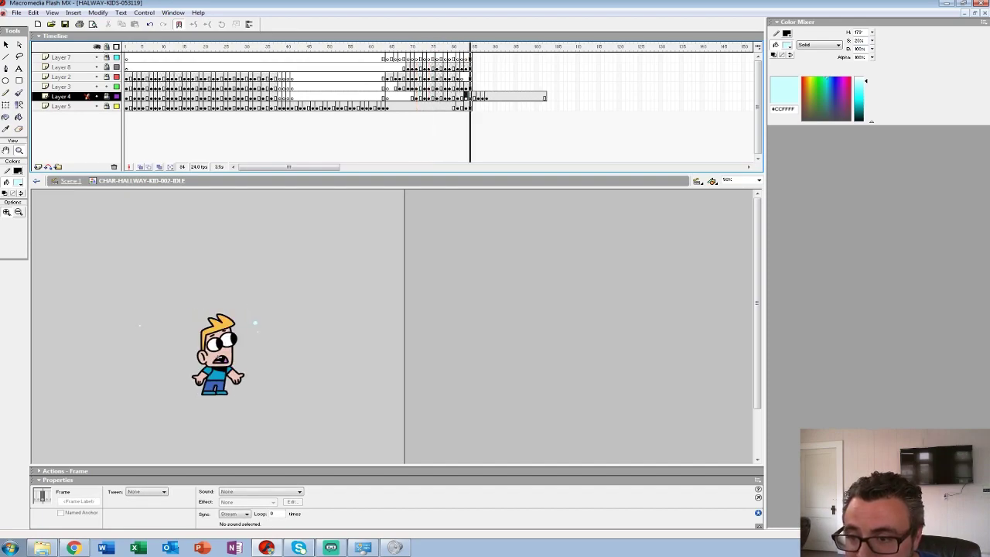
pyautogui.click(466, 97)
pyautogui.click(478, 97)
pyautogui.moveTo(477, 96); pyautogui.dragTo(474, 96)
pyautogui.click(477, 86)
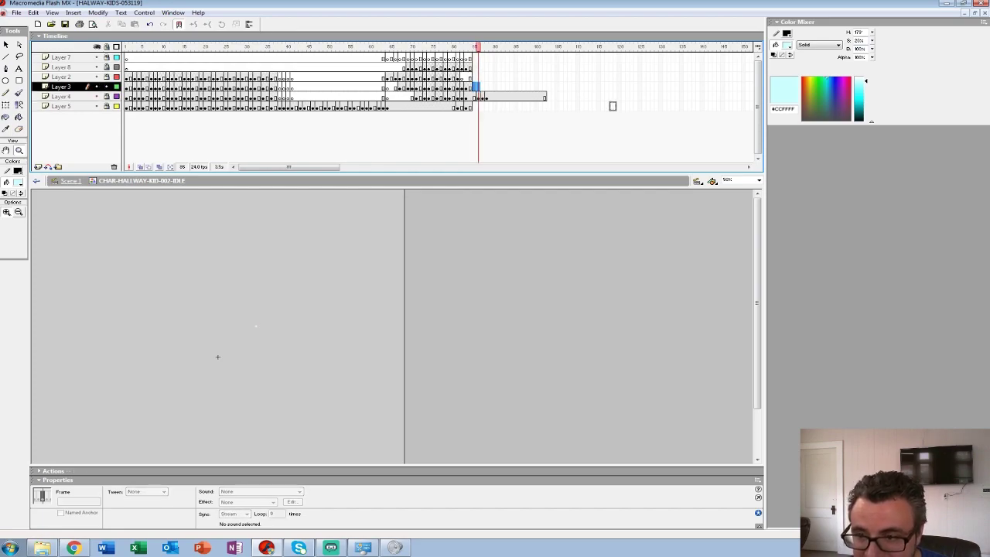
pyautogui.click(474, 86)
pyautogui.click(481, 96)
pyautogui.moveTo(474, 87); pyautogui.dragTo(660, 106)
pyautogui.hotkey('shift', 'F5')
# With multiple frames from 71 to 84 editable, flip all Layer 4 drops horizontally and move them to the other side of the kid's head
pyautogui.click(416, 96)
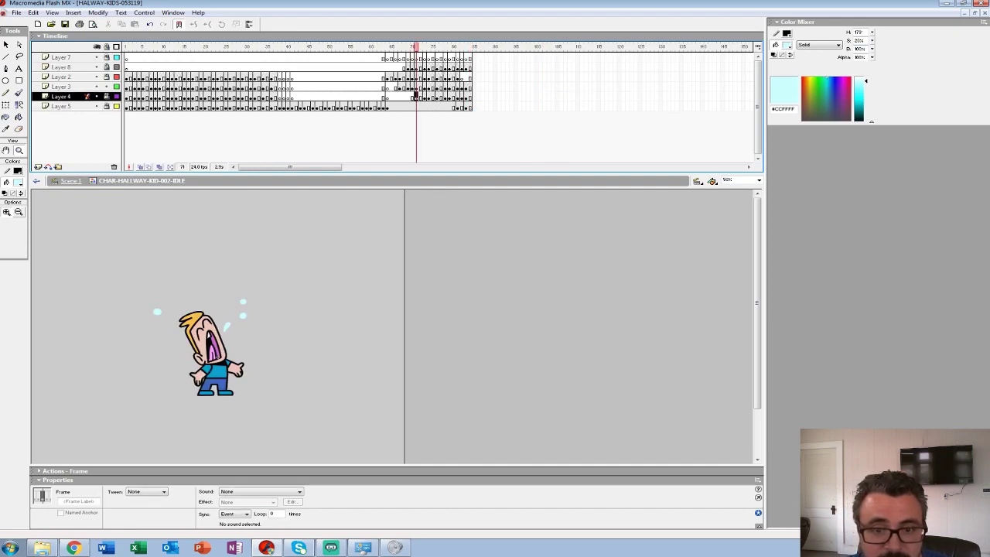
pyautogui.click(159, 167)
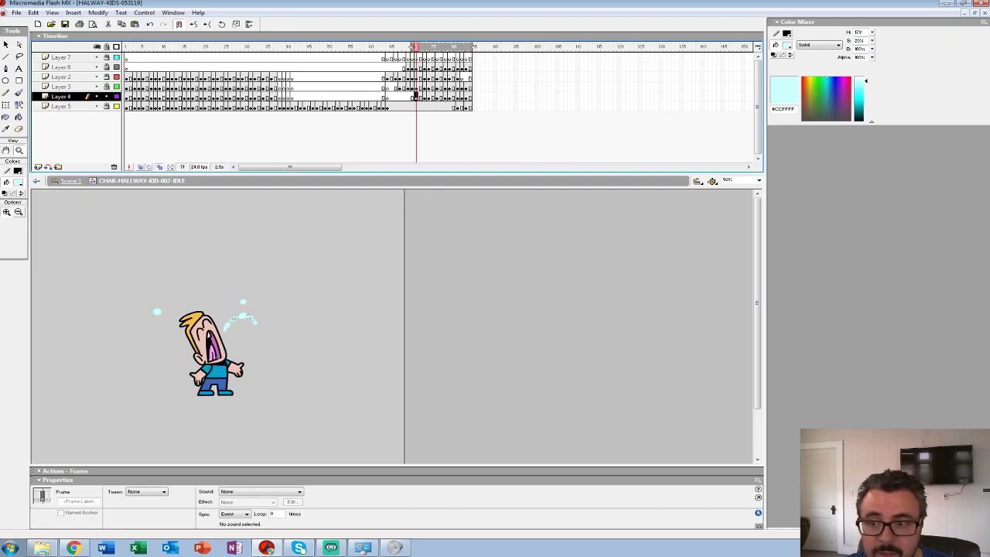
pyautogui.hotkey('ctrl', 'a')
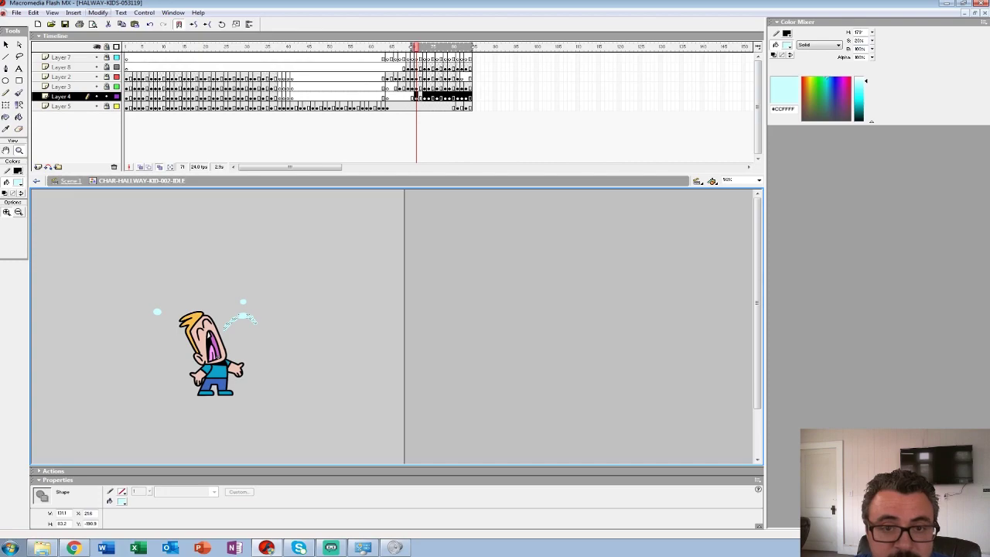
pyautogui.click(98, 12)
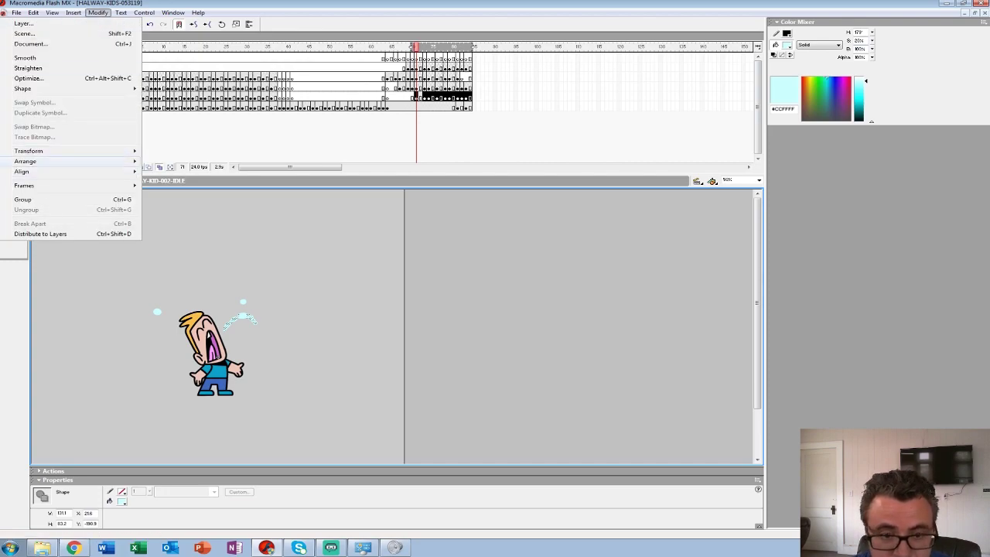
pyautogui.moveTo(28, 151)
pyautogui.click(177, 250)
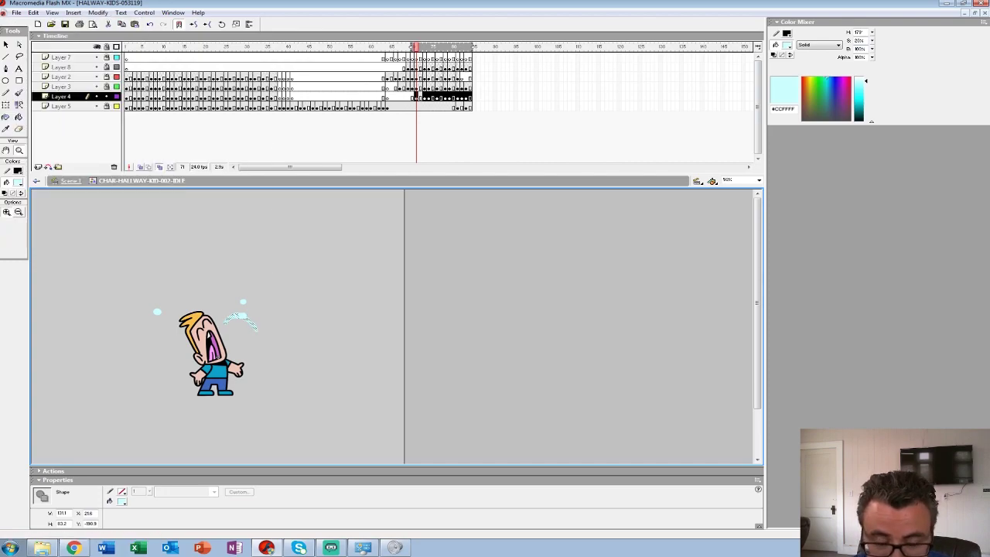
pyautogui.press('v')
pyautogui.moveTo(245, 318); pyautogui.dragTo(171, 330)
# Play back the animation to review the mirrored drops and the earlier frames without drops
pyautogui.moveTo(368, 68); pyautogui.dragTo(416, 68)
pyautogui.press('Return')
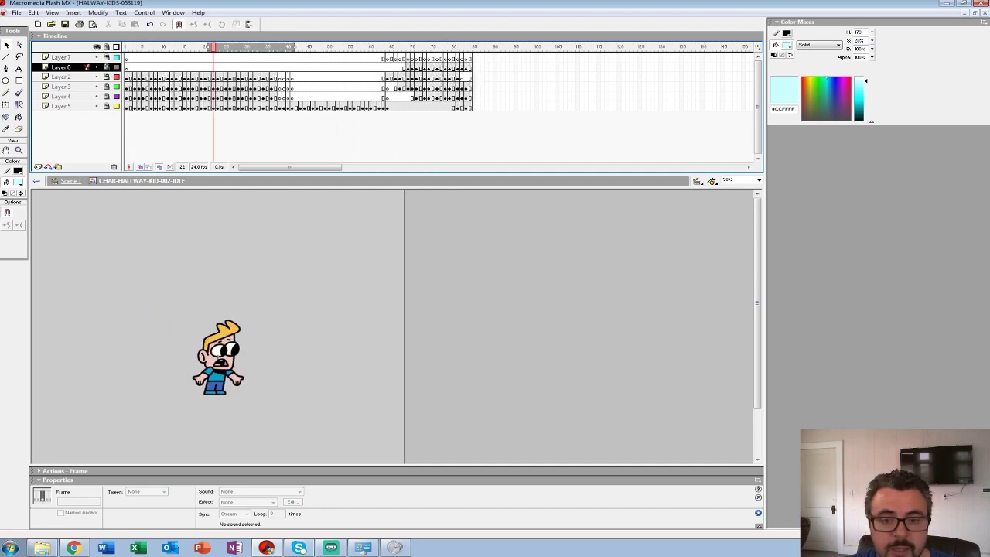
pyautogui.press('Return')
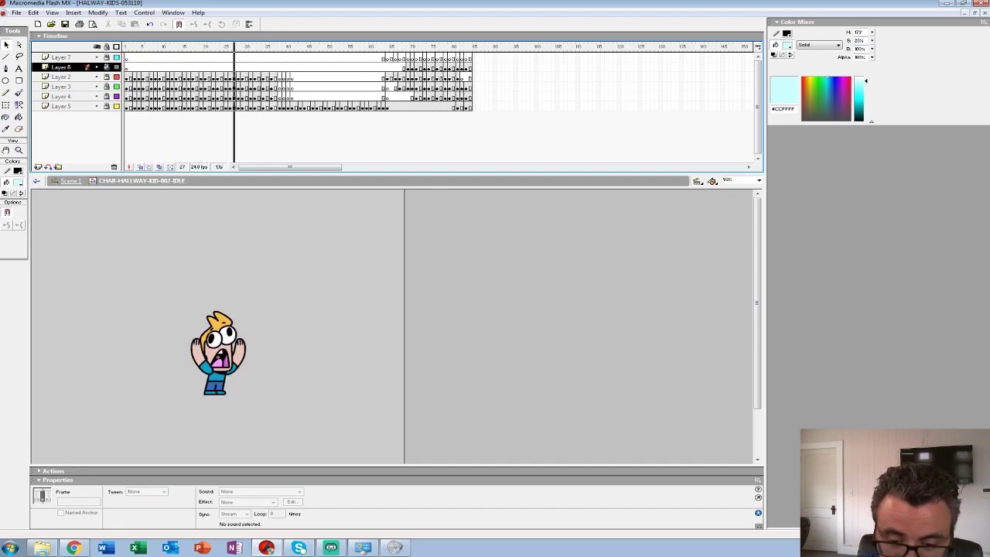
pyautogui.press('Return')
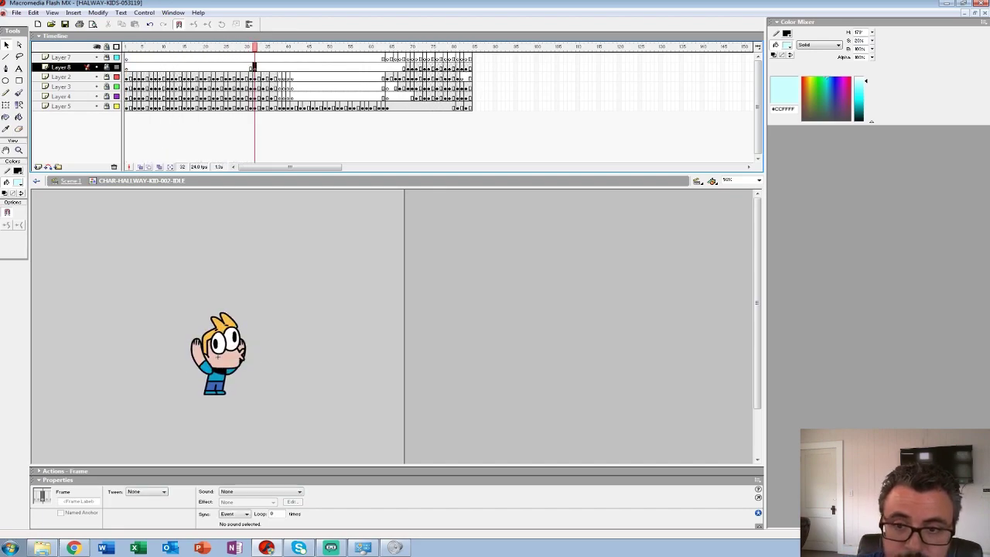
# Paint a light-blue teardrop and a round drop below it beside the kid's mouth in frame 32 of Layer 8
pyautogui.press('z')
pyautogui.click(221, 338)
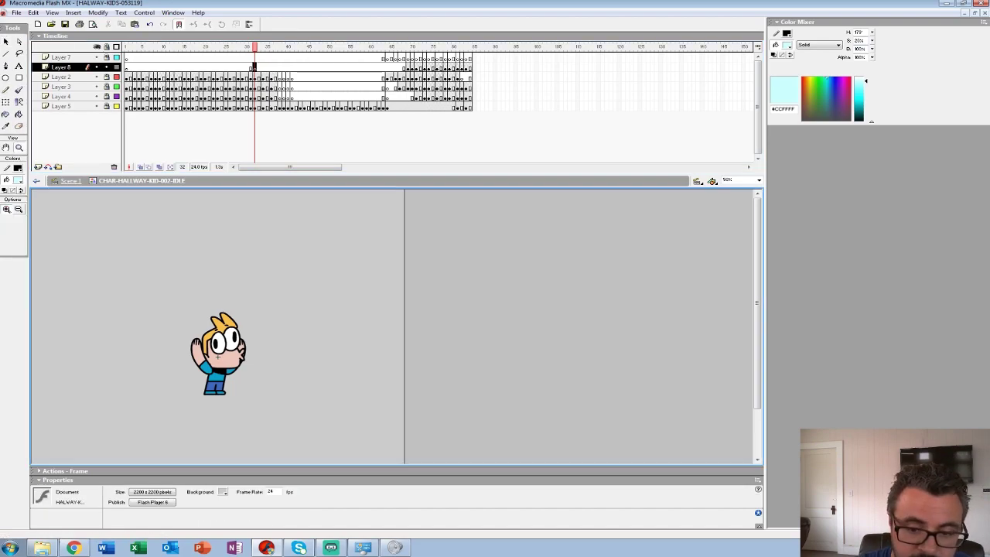
pyautogui.click(477, 335)
pyautogui.moveTo(206, 372); pyautogui.dragTo(143, 291)
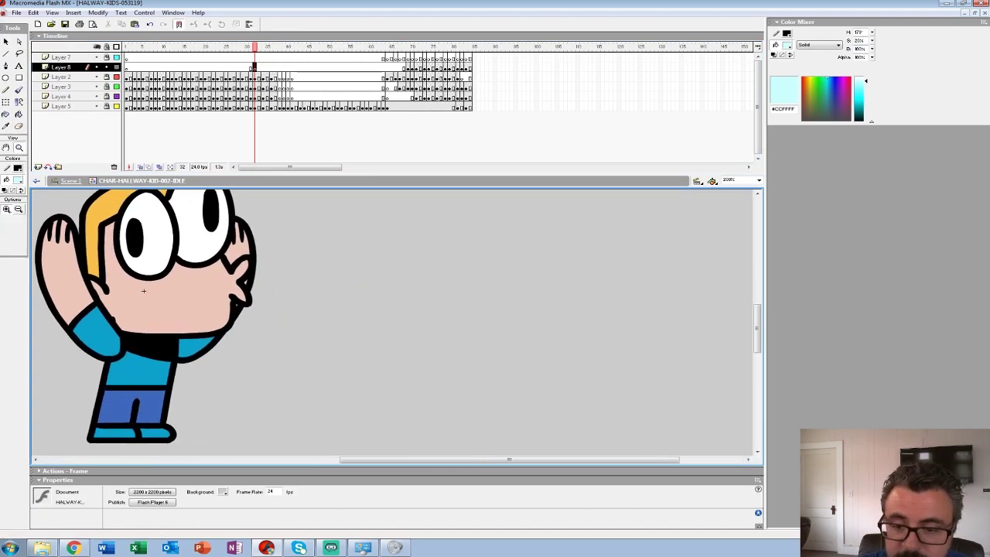
pyautogui.hotkey('ctrl', '=')
pyautogui.press('b')
pyautogui.moveTo(272, 272)
pyautogui.mouseDown()
pyautogui.moveTo(317, 218)
pyautogui.moveTo(305, 255)
pyautogui.moveTo(276, 271)
pyautogui.moveTo(324, 226)
pyautogui.moveTo(316, 234)
pyautogui.mouseUp()
pyautogui.hotkey('ctrl', 'z')
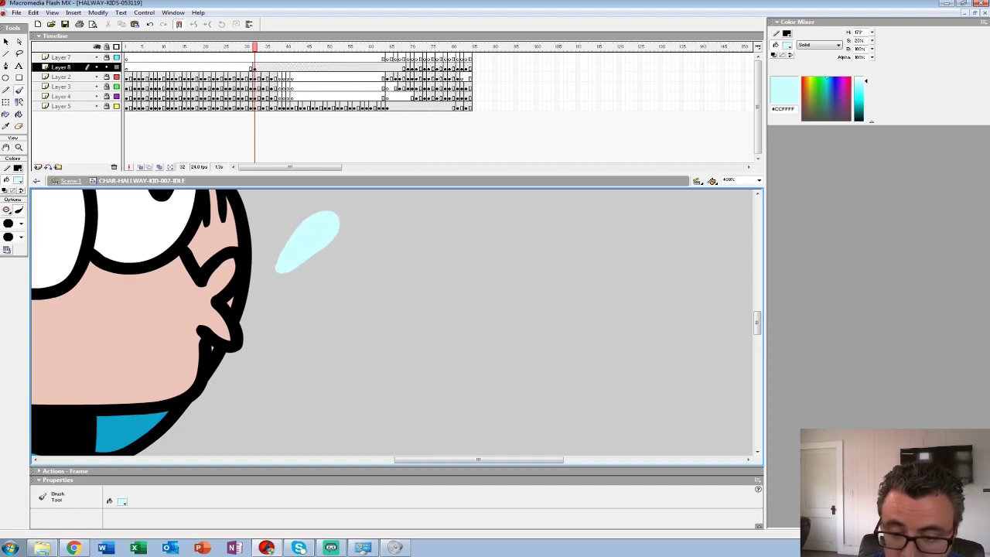
pyautogui.moveTo(310, 297)
pyautogui.mouseDown()
pyautogui.moveTo(323, 311)
pyautogui.moveTo(315, 305)
pyautogui.moveTo(330, 283)
pyautogui.moveTo(328, 295)
pyautogui.moveTo(348, 296)
pyautogui.moveTo(232, 304)
pyautogui.mouseUp()
pyautogui.hotkey('ctrl', 'z')
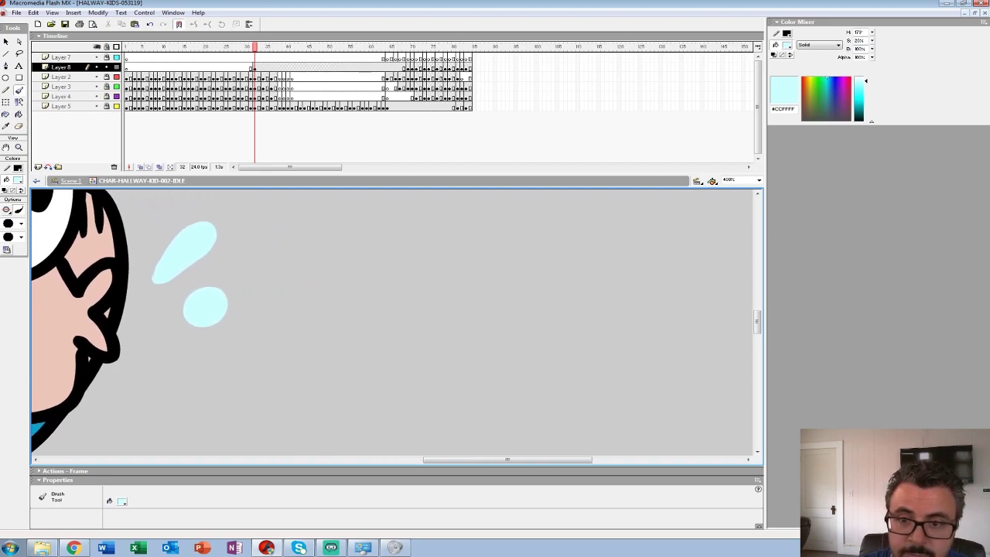
# Add an empty keyframe at frame 34 of Layer 8, enable onion skinning, and paint the two drops farther out from the face
pyautogui.moveTo(263, 67); pyautogui.dragTo(266, 67)
pyautogui.moveTo(235, 263); pyautogui.dragTo(244, 279)
pyautogui.press('F7')
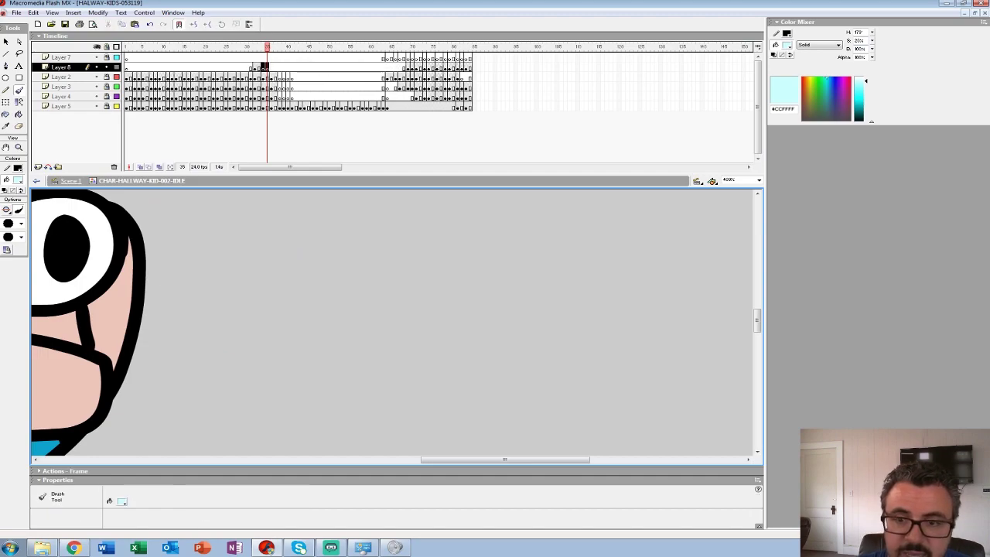
pyautogui.click(267, 67)
pyautogui.moveTo(267, 67); pyautogui.dragTo(263, 67)
pyautogui.click(140, 167)
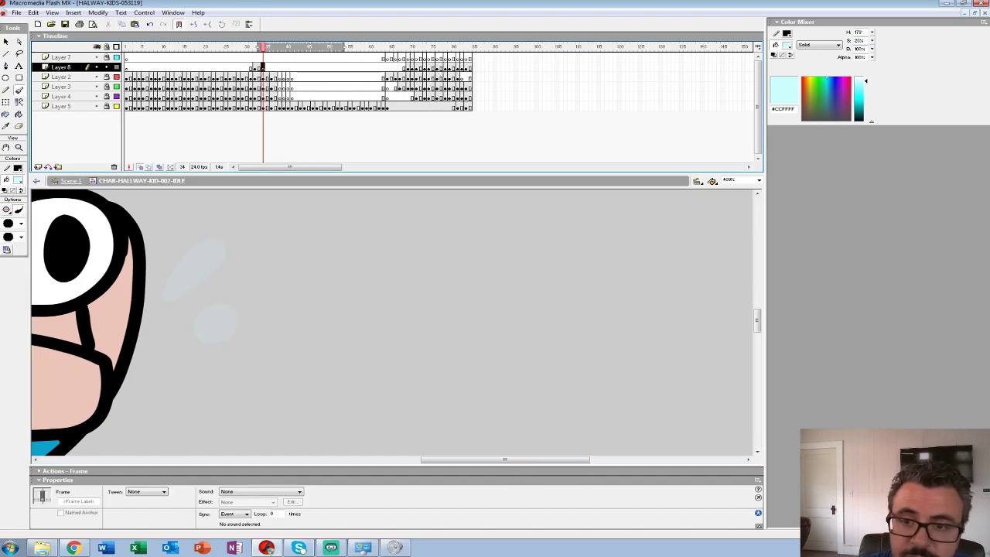
pyautogui.moveTo(254, 214)
pyautogui.mouseDown()
pyautogui.moveTo(230, 246)
pyautogui.moveTo(272, 219)
pyautogui.moveTo(254, 230)
pyautogui.mouseUp()
pyautogui.moveTo(272, 290)
pyautogui.mouseDown()
pyautogui.moveTo(275, 309)
pyautogui.moveTo(269, 299)
pyautogui.mouseUp()
# Clear the drops in a new keyframe at frame 36 of Layer 8 and repaint both rounder and farther out
pyautogui.press('F6')
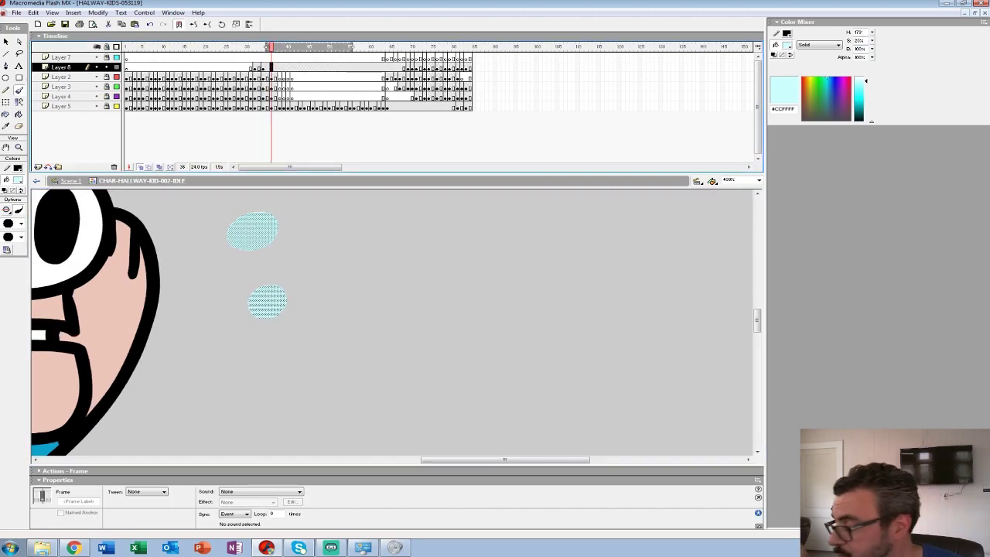
pyautogui.press('Delete')
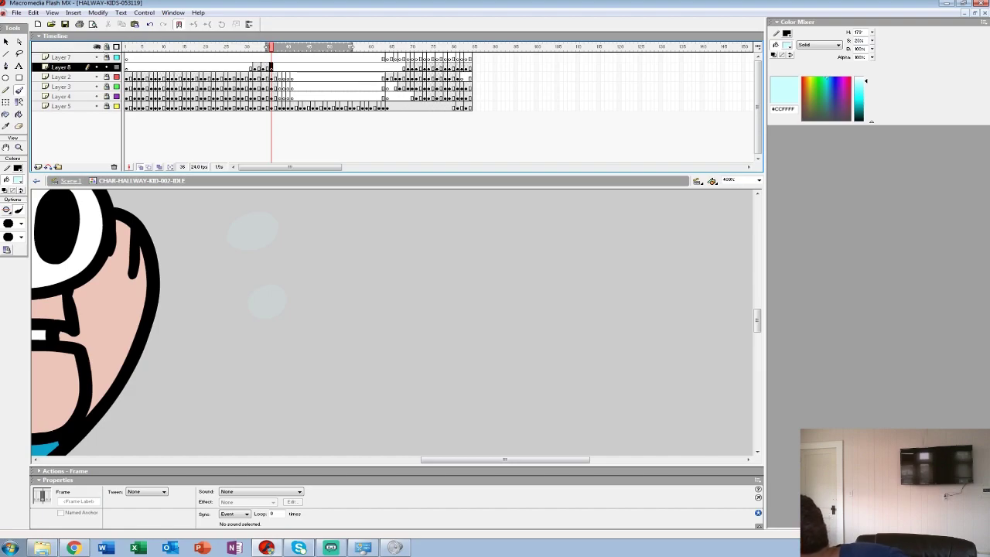
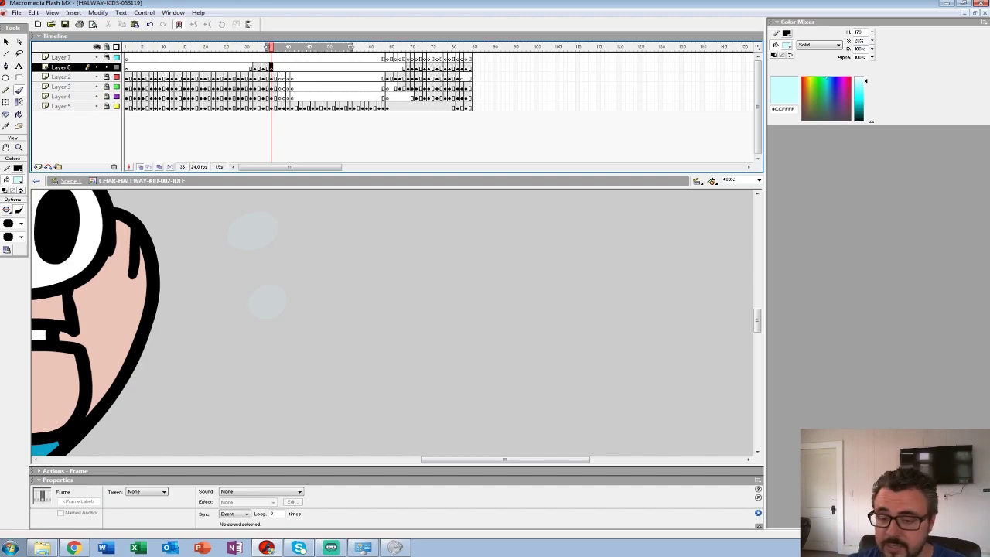
pyautogui.moveTo(297, 208)
pyautogui.mouseDown()
pyautogui.moveTo(309, 225)
pyautogui.moveTo(313, 209)
pyautogui.moveTo(303, 219)
pyautogui.mouseUp()
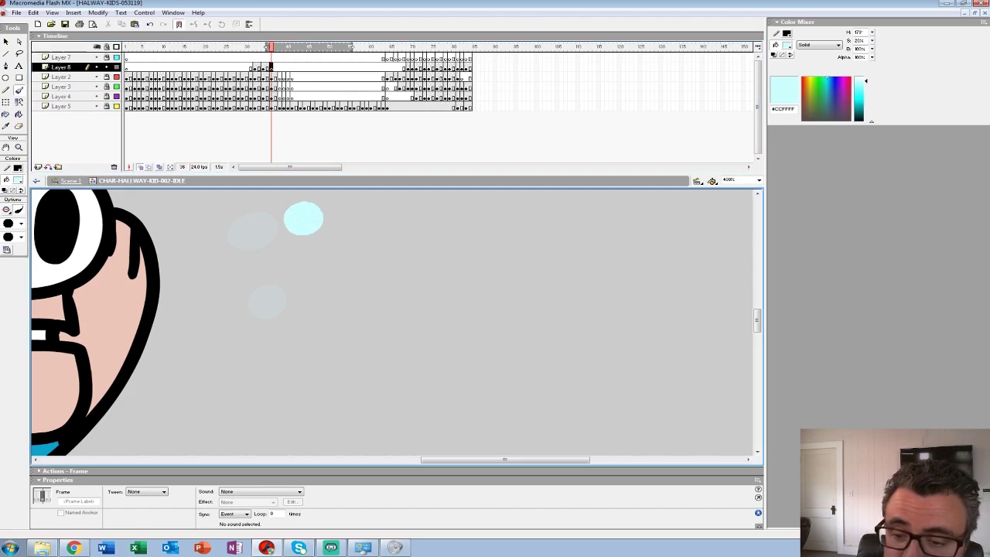
pyautogui.moveTo(308, 285)
pyautogui.mouseDown()
pyautogui.moveTo(306, 296)
pyautogui.moveTo(314, 293)
pyautogui.mouseUp()
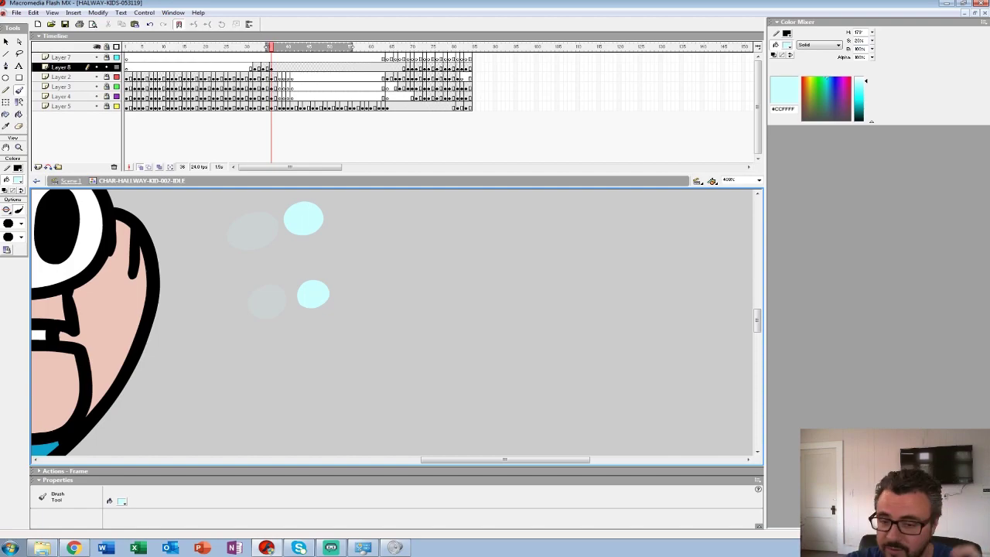
# Clear the drops in a keyframe at frame 38 of Layer 8 and repaint both smaller, slightly lower and farther out
pyautogui.click(280, 68)
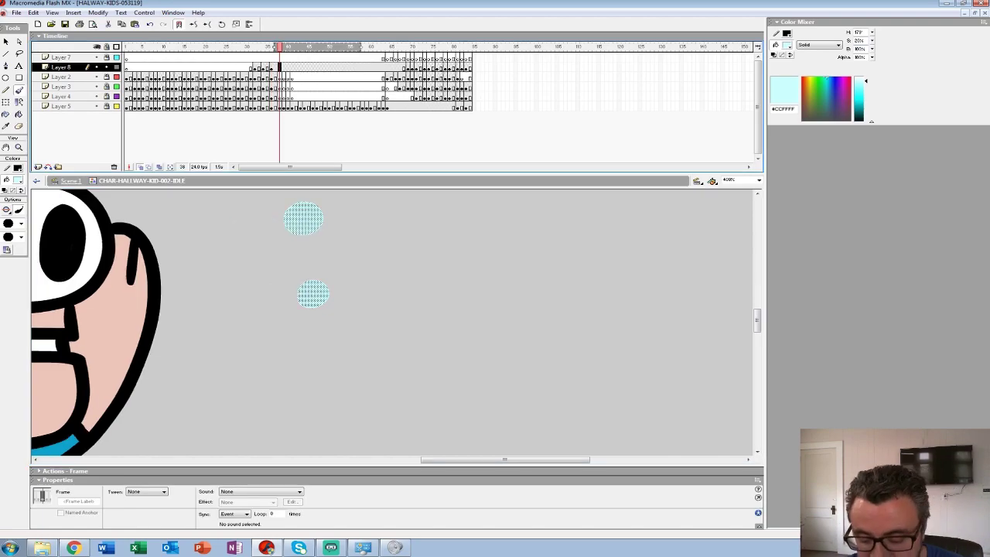
pyautogui.press('Delete')
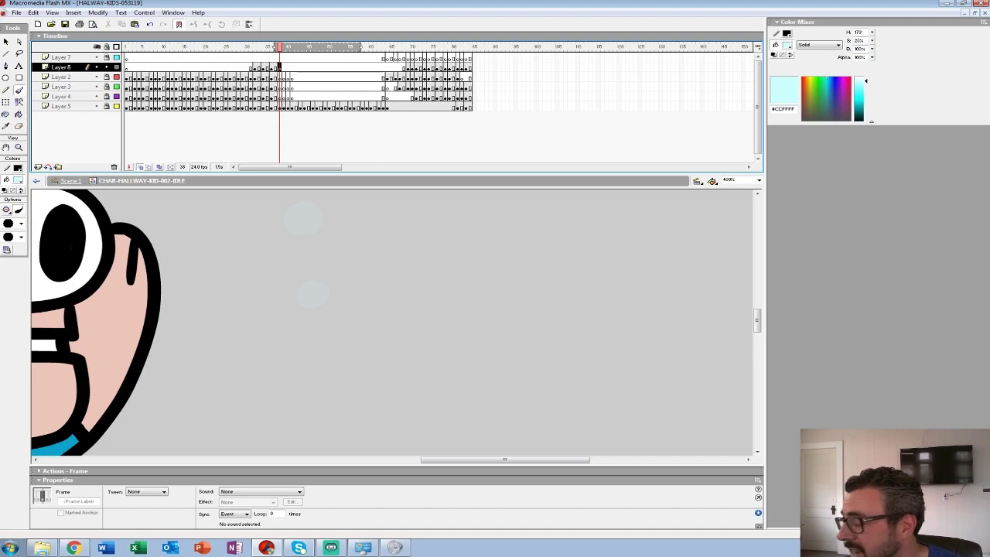
pyautogui.moveTo(312, 294); pyautogui.dragTo(269, 311)
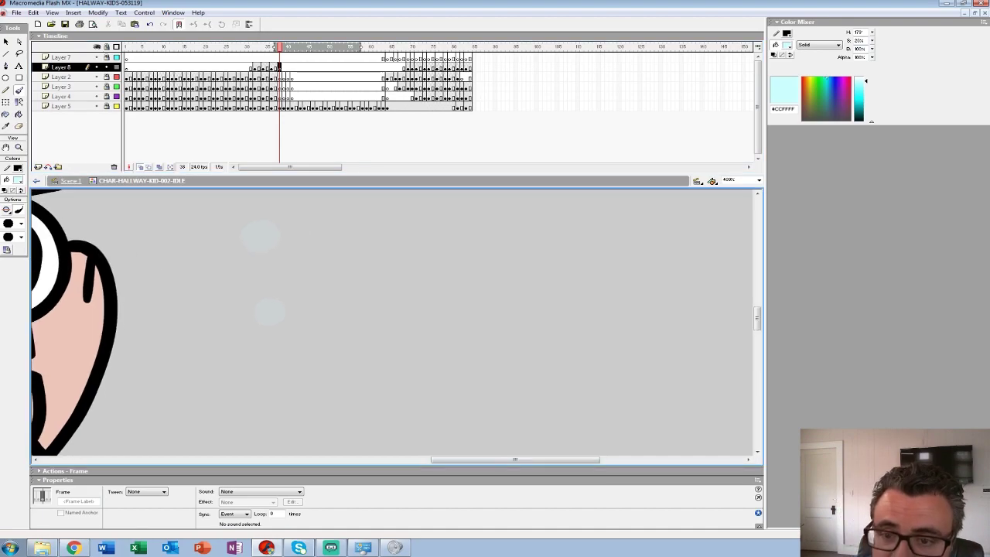
pyautogui.moveTo(279, 47)
pyautogui.mouseDown()
pyautogui.moveTo(267, 47)
pyautogui.moveTo(279, 47)
pyautogui.mouseUp()
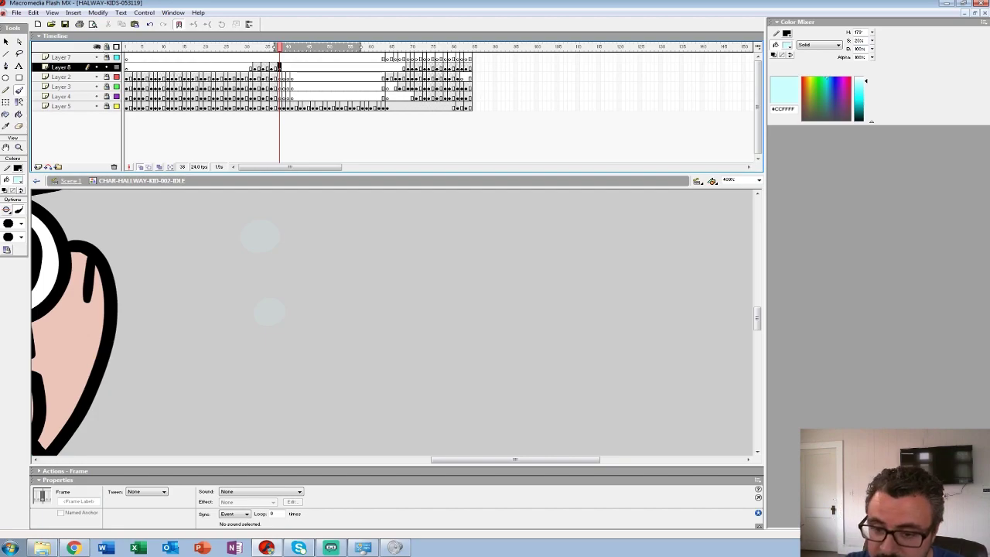
pyautogui.moveTo(281, 236); pyautogui.dragTo(290, 241)
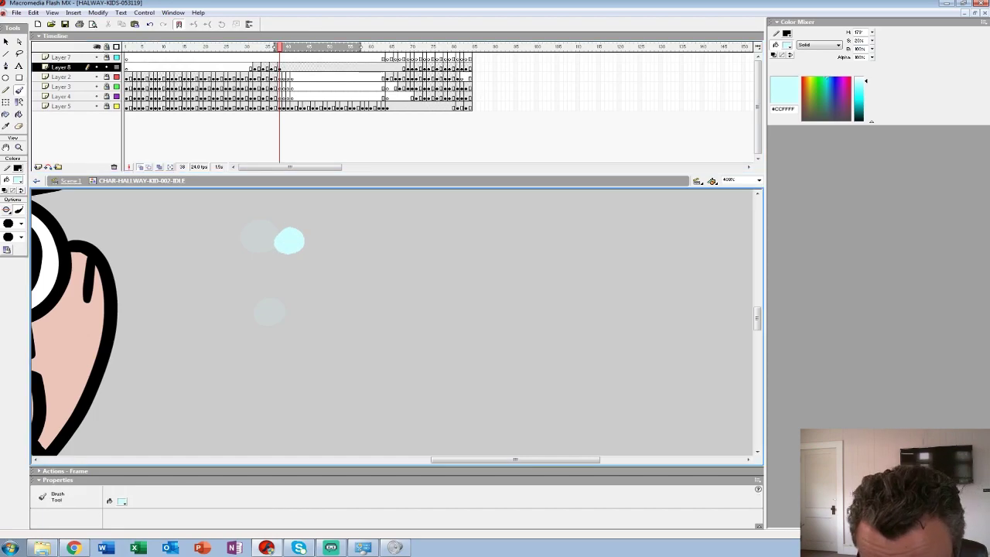
pyautogui.moveTo(294, 315); pyautogui.dragTo(299, 316)
# Add the next empty keyframe after frame 38 on Layer 8 and paint two smaller drops lower and farther out
pyautogui.press('.')
pyautogui.press('.')
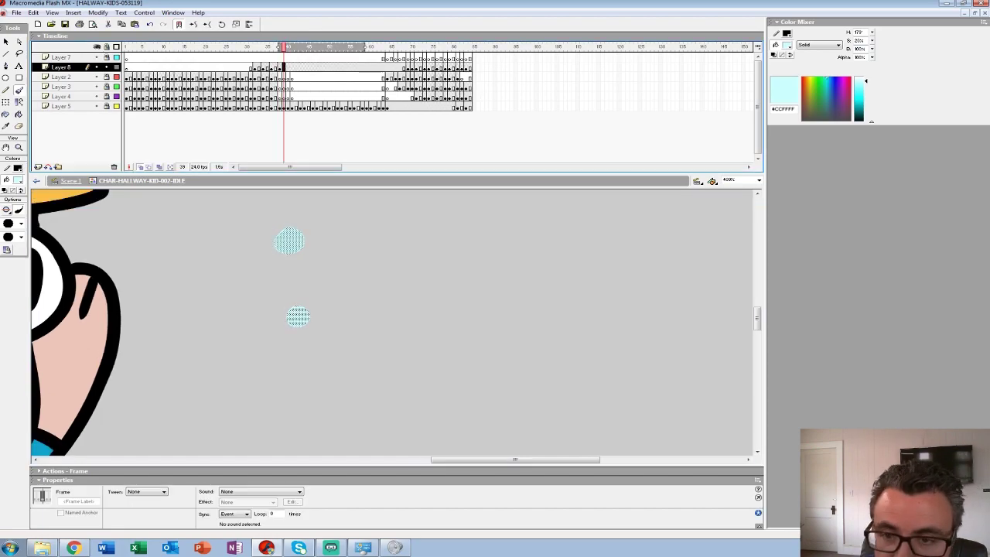
pyautogui.press('F7')
pyautogui.click(314, 254)
pyautogui.click(319, 331)
# Clear the drops in a keyframe at frame 41 of Layer 8 and repaint both smaller, lower and farther out
pyautogui.press('.')
pyautogui.press('.')
pyautogui.press('F6')
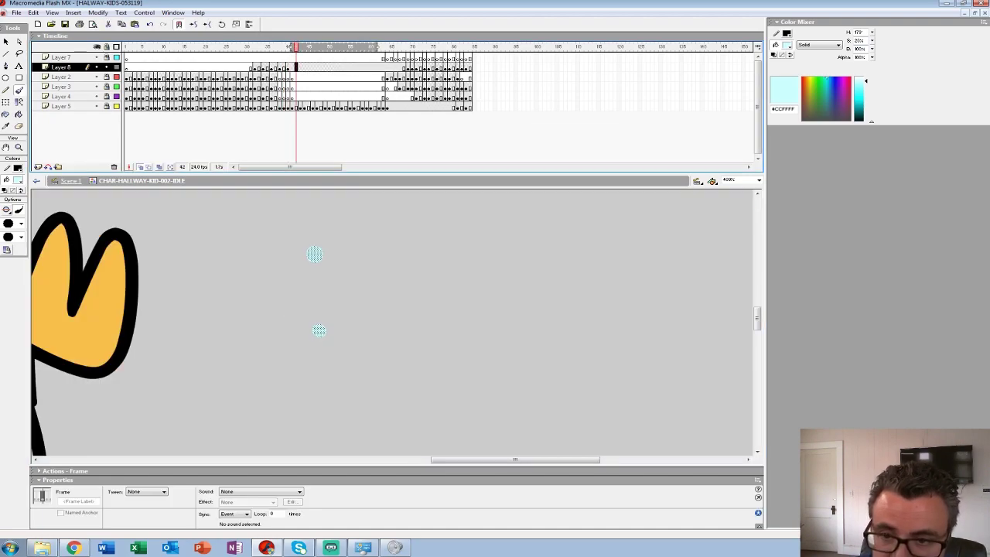
pyautogui.press(',')
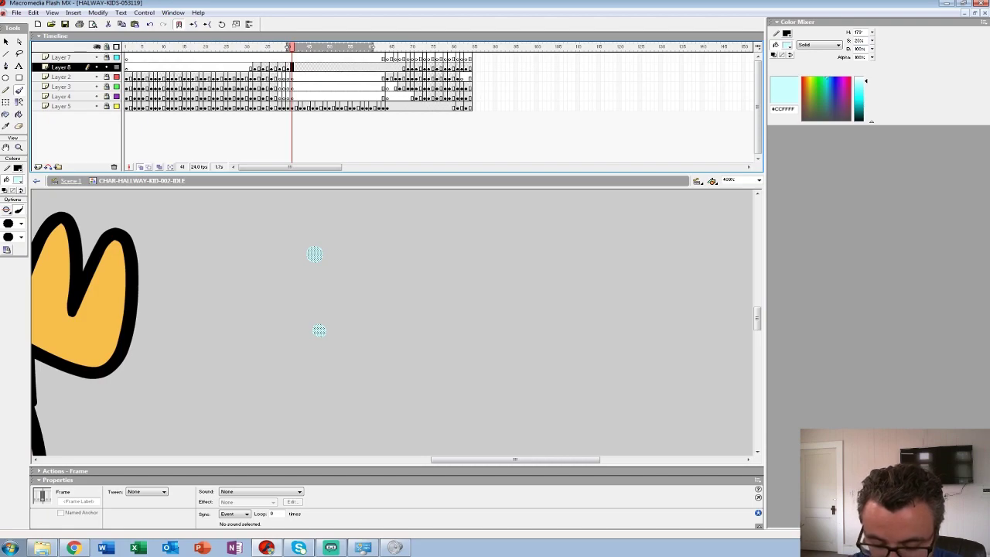
pyautogui.press('Delete')
pyautogui.click(332, 268)
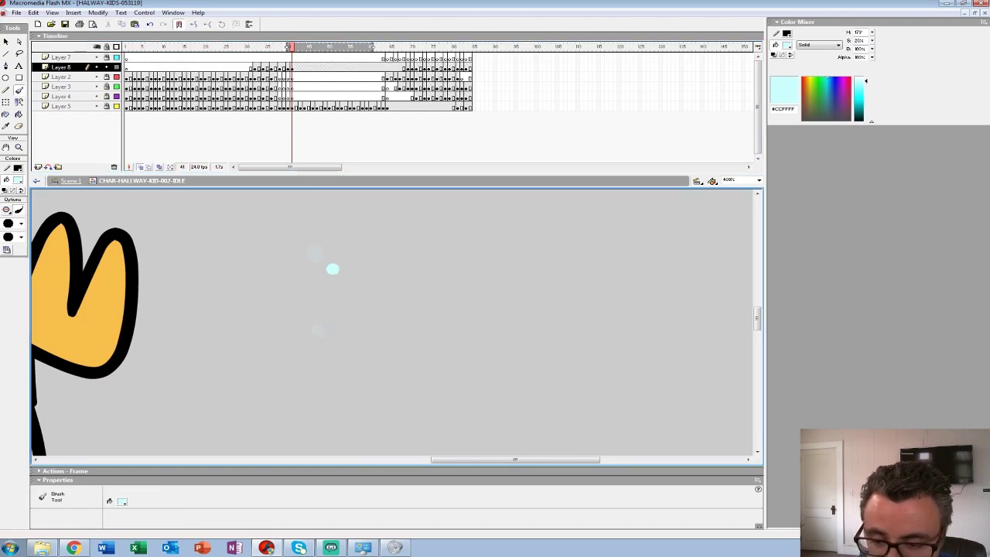
pyautogui.click(334, 345)
# Clear the drops in a new keyframe at frame 43 of Layer 8 and paint two tiny ones lower down
pyautogui.press('.')
pyautogui.press('.')
pyautogui.press('F6')
pyautogui.press('Delete')
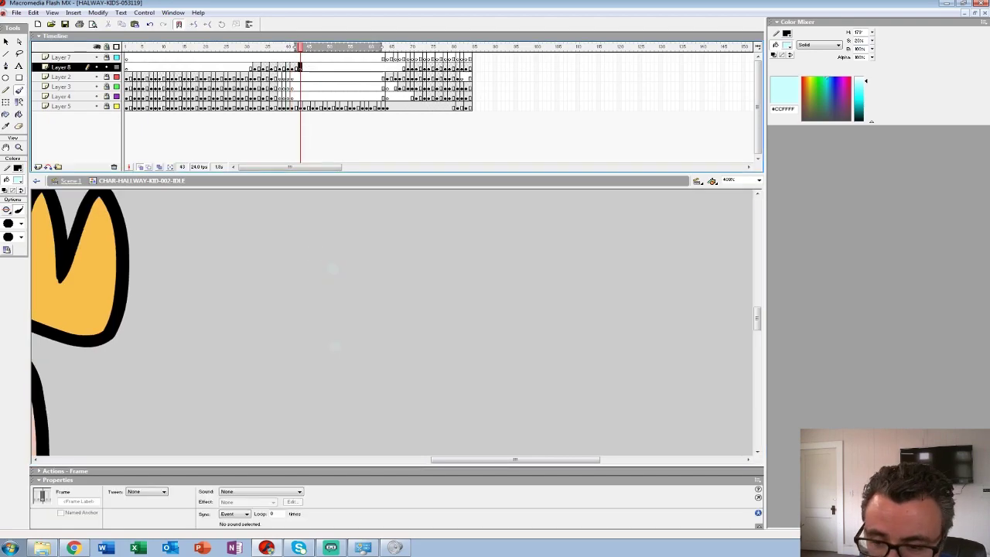
pyautogui.click(345, 295)
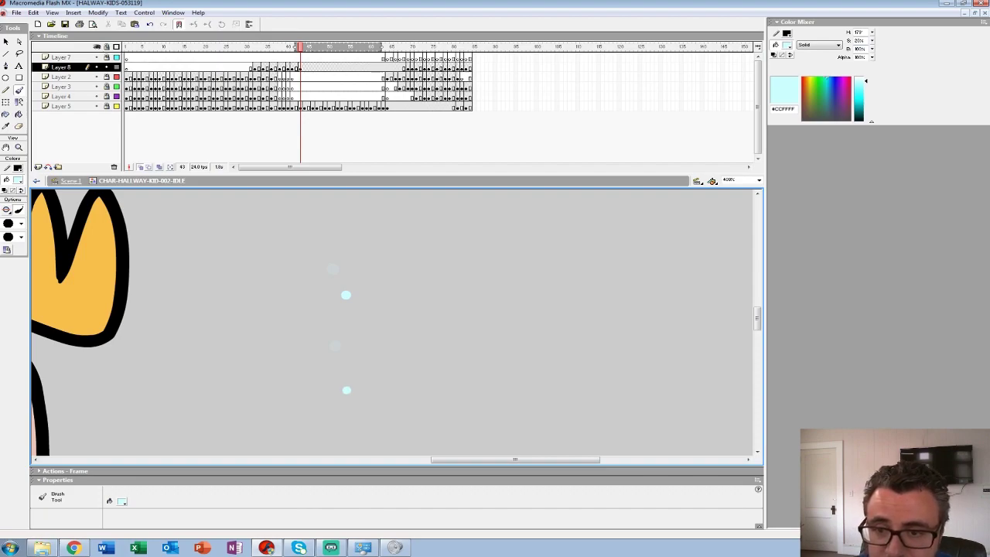
# Paint the last tiny drops lower in an empty keyframe at frame 44 of Layer 8 and end them with an empty keyframe at 46
pyautogui.click(305, 67)
pyautogui.press('F7')
pyautogui.click(355, 329)
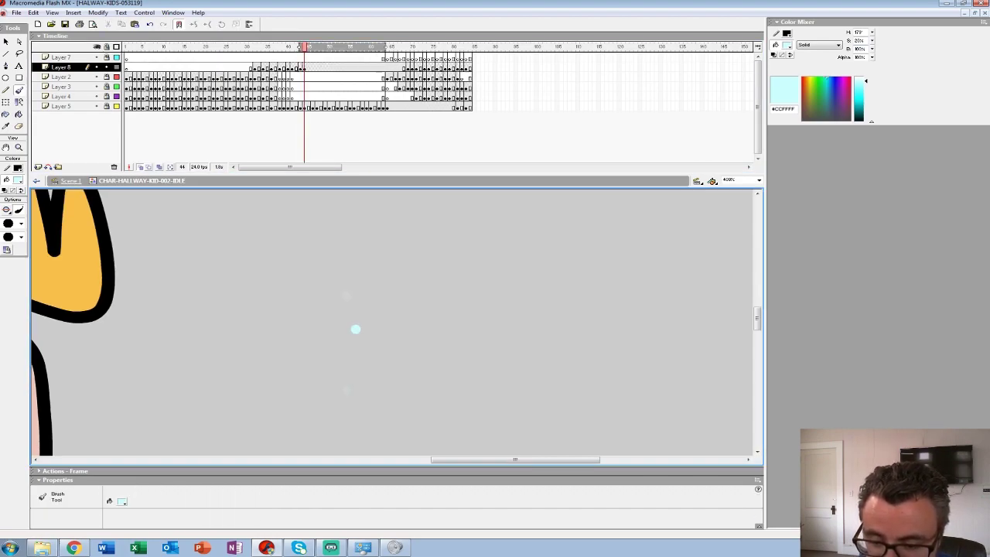
pyautogui.click(312, 67)
pyautogui.press('F7')
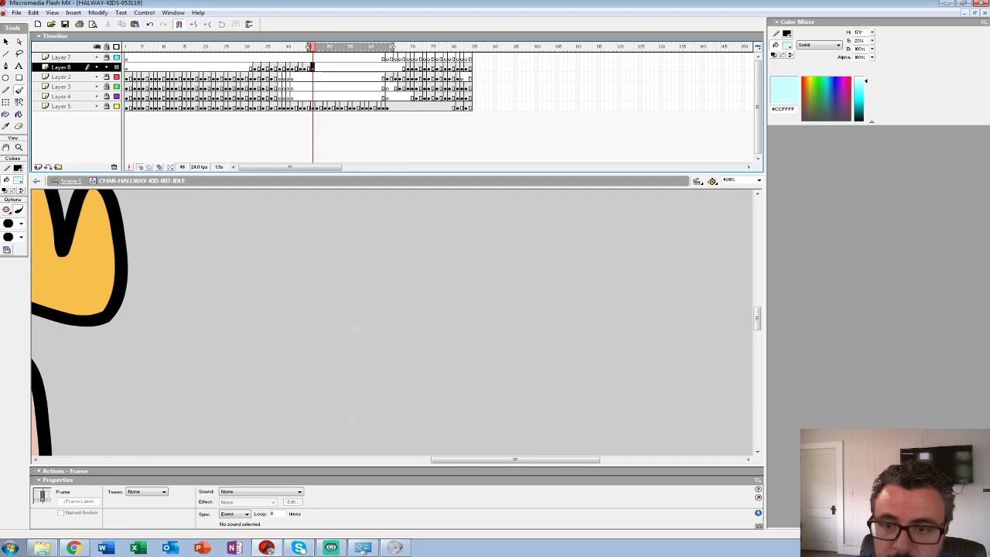
# Clear the drops at frame 39 of Layer 8 and repaint both midway between the onion-skinned drops of the neighbouring frames
pyautogui.click(284, 67)
pyautogui.press('Delete')
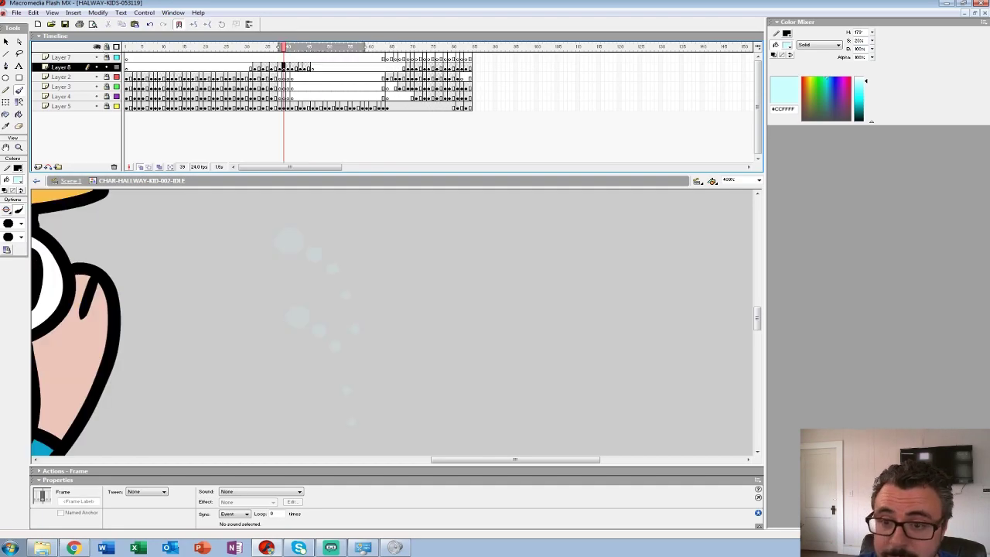
pyautogui.moveTo(365, 47); pyautogui.dragTo(290, 47)
pyautogui.click(301, 246)
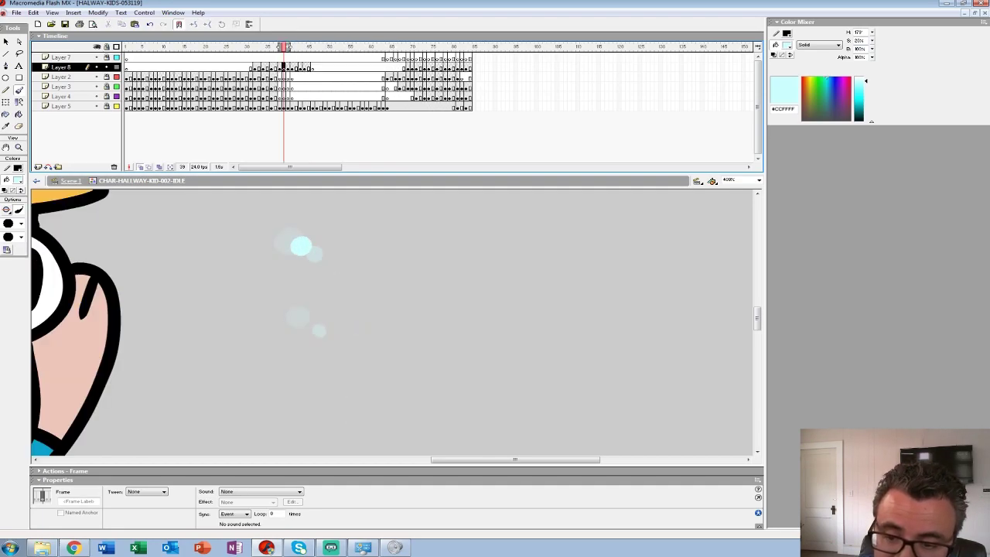
pyautogui.click(308, 325)
pyautogui.hotkey('ctrl', 'z')
pyautogui.click(306, 322)
# Play back the section around the scream several times to check the motion of the flying drops
pyautogui.press('z')
pyautogui.keyDown('alt'); pyautogui.click(344, 295); pyautogui.keyUp('alt')
pyautogui.keyDown('alt'); pyautogui.click(344, 296); pyautogui.keyUp('alt')
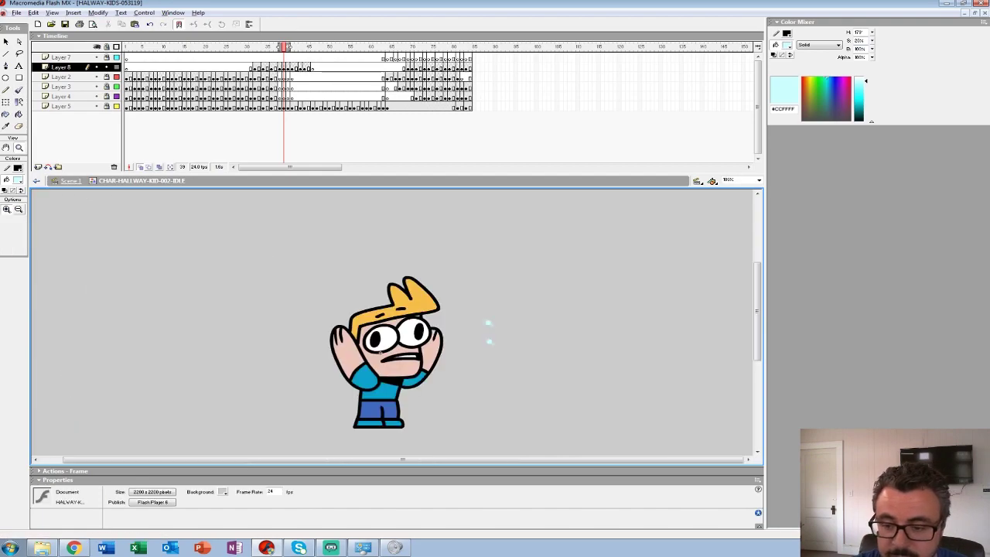
pyautogui.keyDown('alt'); pyautogui.click(344, 296); pyautogui.keyUp('alt')
pyautogui.click(246, 58)
pyautogui.press('Return')
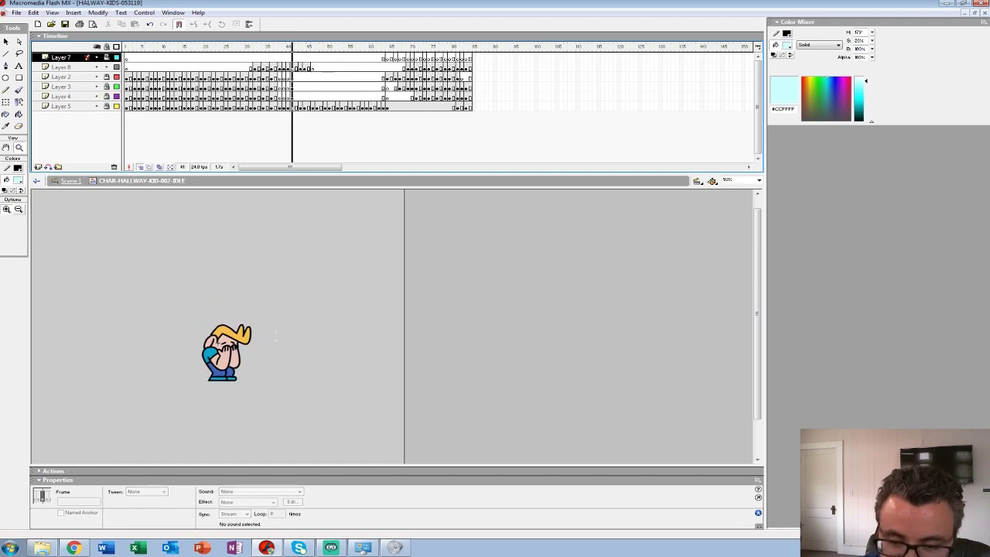
pyautogui.click(235, 68)
pyautogui.press('Return')
pyautogui.click(238, 68)
pyautogui.press('Return')
pyautogui.press('Return')
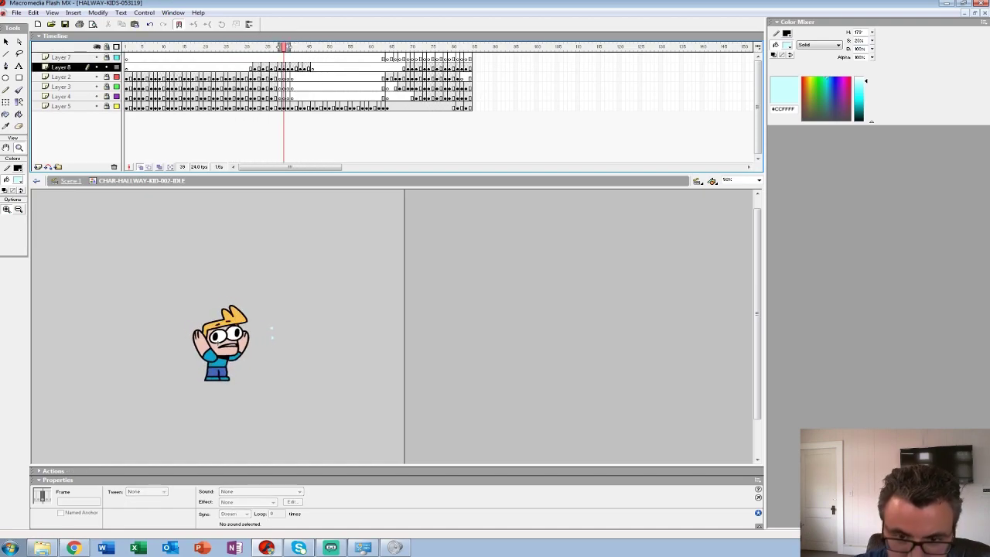
# Turn off onion skinning and play the kid's whole animation from frame 1
pyautogui.click(140, 167)
pyautogui.moveTo(283, 47); pyautogui.dragTo(127, 48)
pyautogui.press('Return')
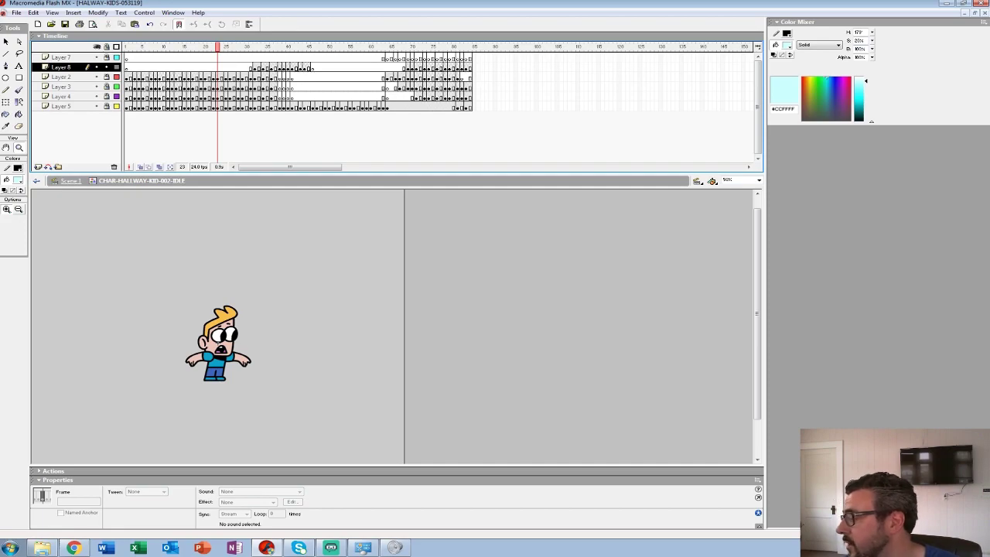
pyautogui.press('Return')
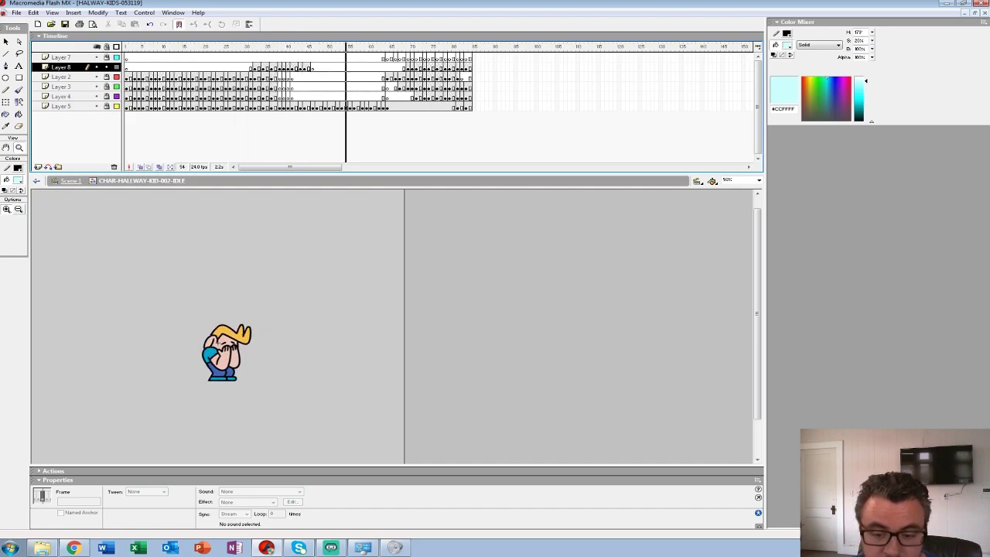
# Check the blond kid symbol's length and extend all Scene 1 layers to frame 84 to match it
pyautogui.hotkey('ctrl', 'e')
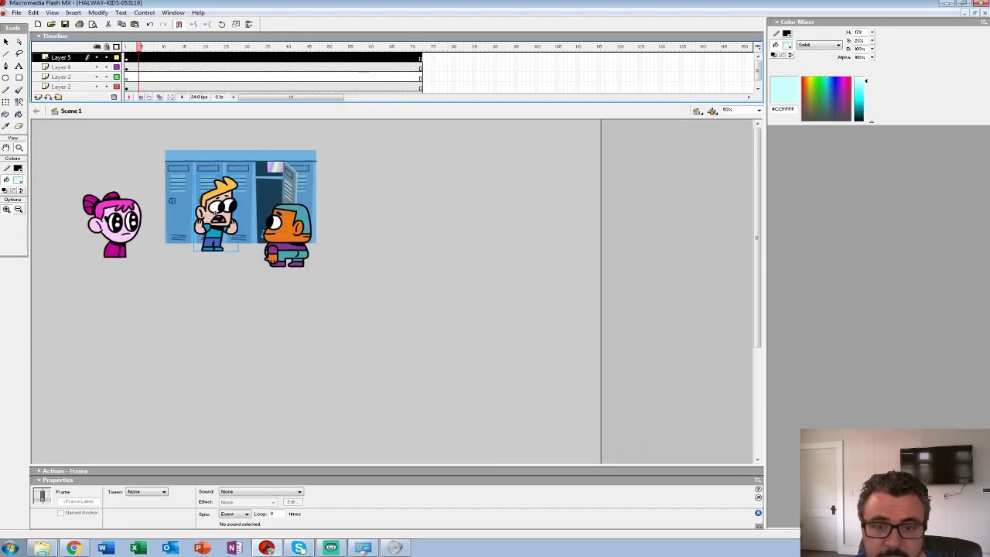
pyautogui.press('v')
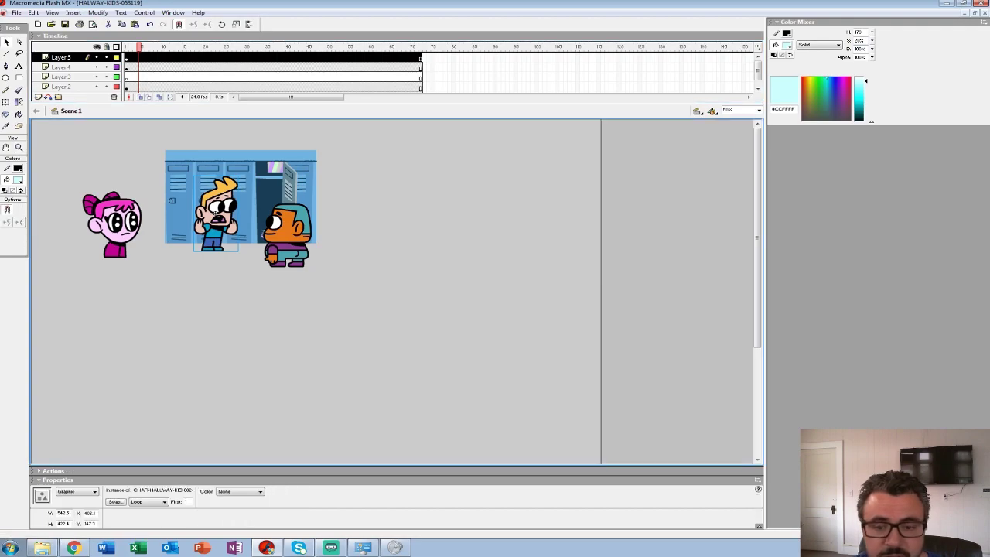
pyautogui.doubleClick(216, 215)
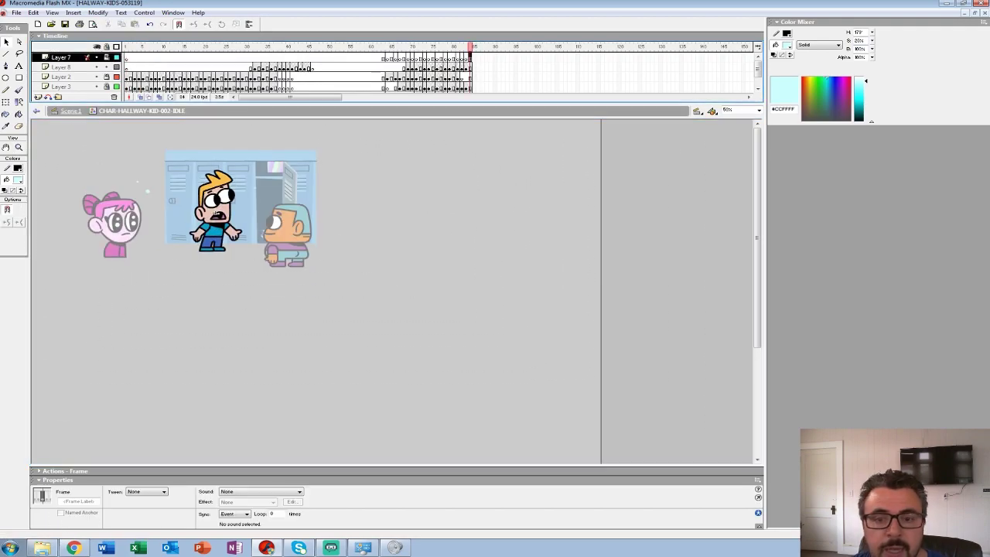
pyautogui.hotkey('ctrl', 'e')
pyautogui.moveTo(469, 58); pyautogui.dragTo(469, 89)
pyautogui.press('F5')
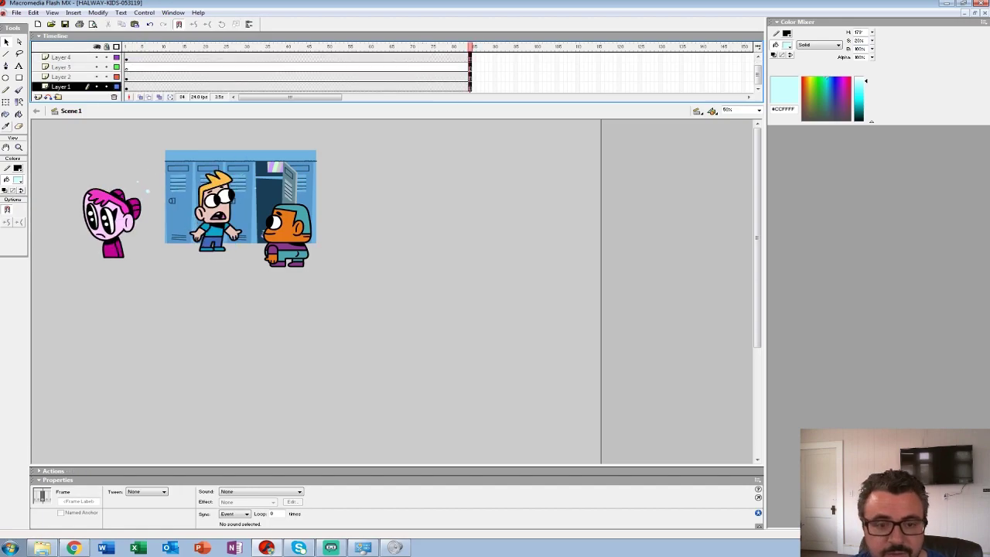
# Play the Scene 1 animation from frame 1 several times and review how the hallway characters move together
pyautogui.click(19, 147)
pyautogui.keyDown('alt'); pyautogui.click(202, 210); pyautogui.keyUp('alt')
pyautogui.click(126, 47)
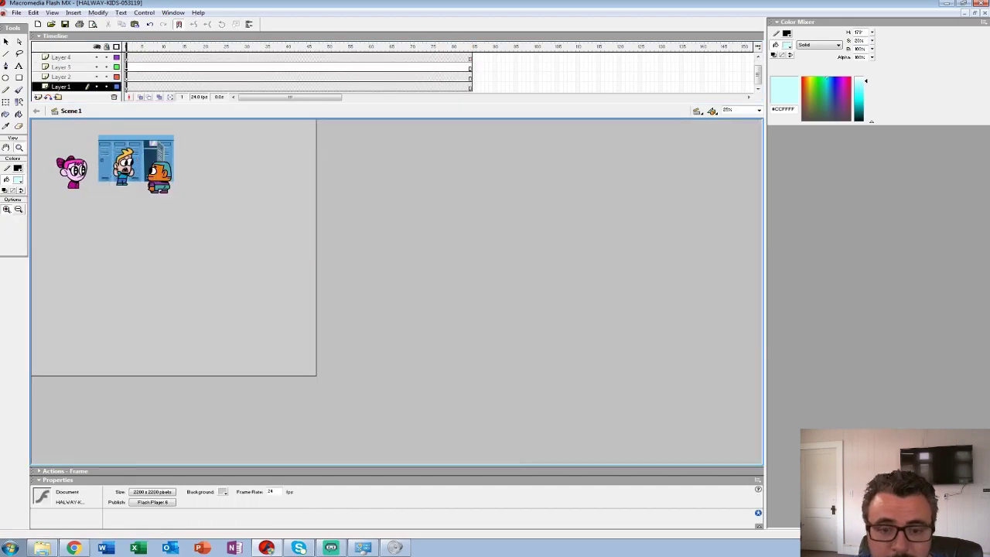
pyautogui.click(124, 165)
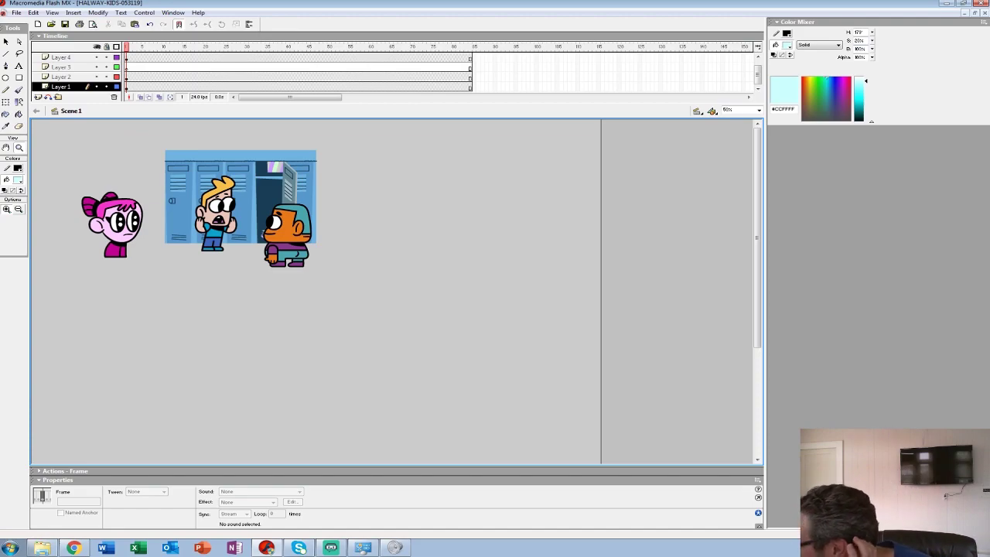
pyautogui.hotkey('ctrl', '-')
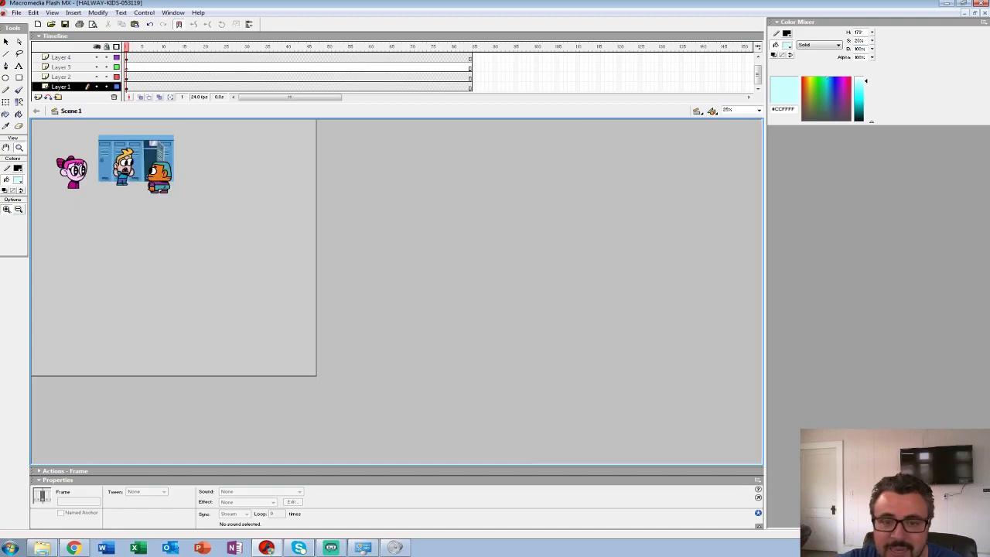
pyautogui.press('Return')
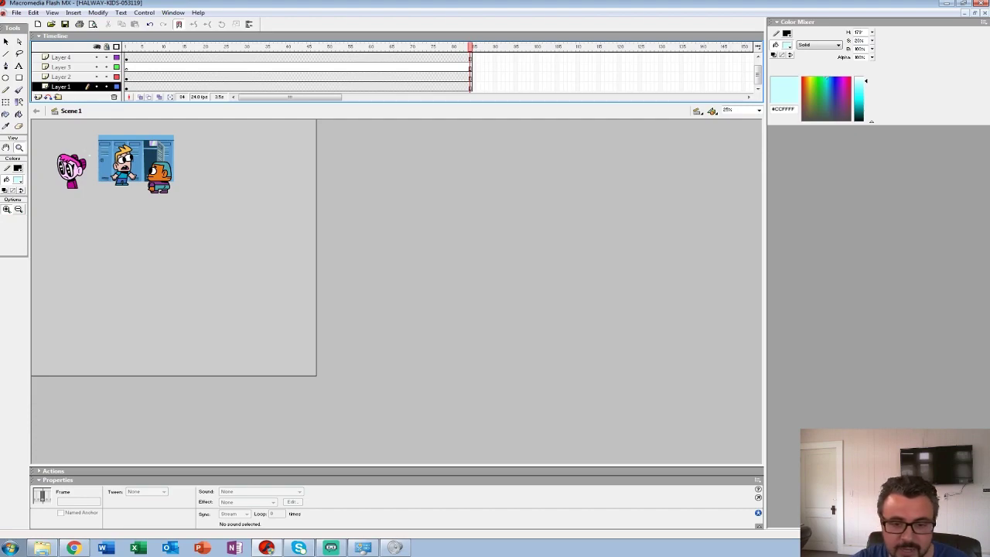
pyautogui.press('Return')
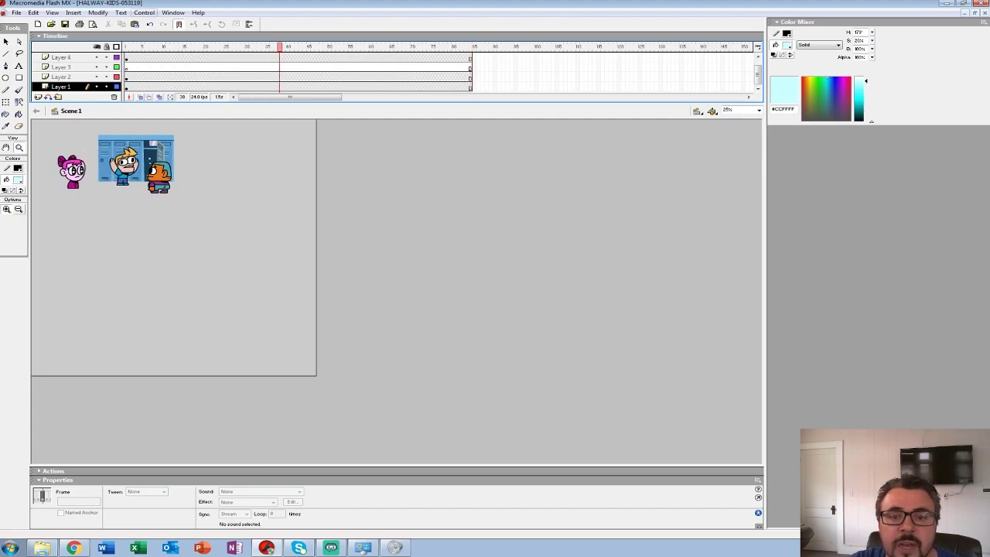
pyautogui.click(143, 12)
pyautogui.click(34, 117)
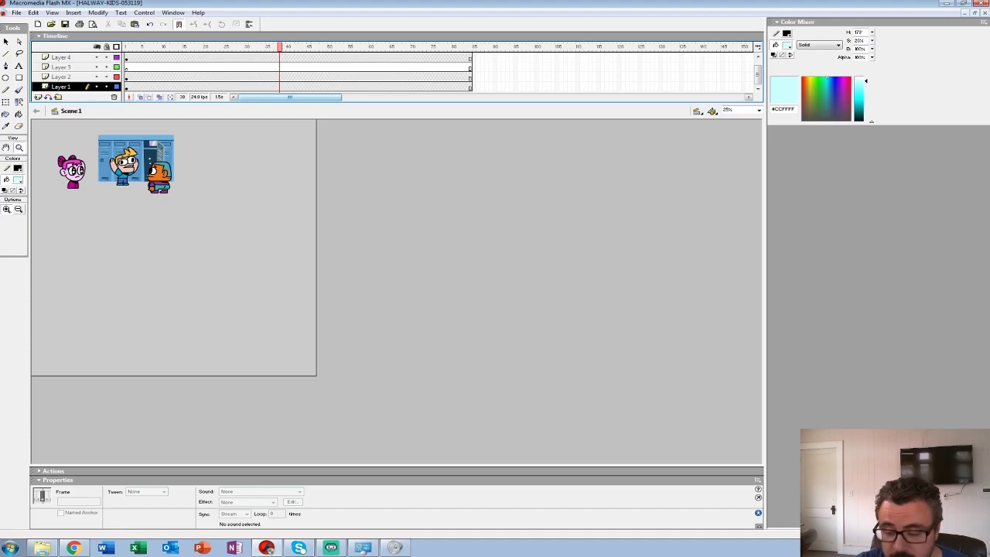
pyautogui.press('Return')
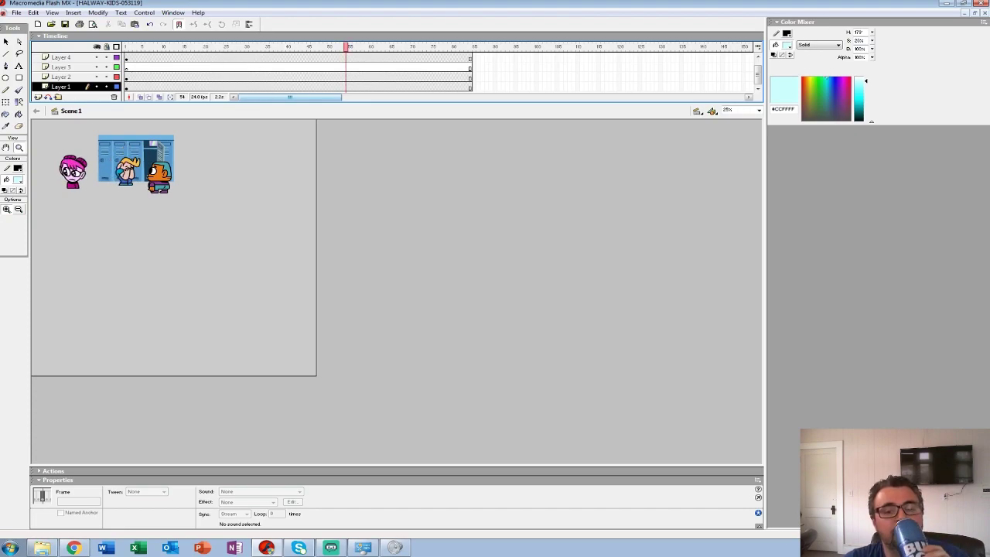
pyautogui.click(135, 165)
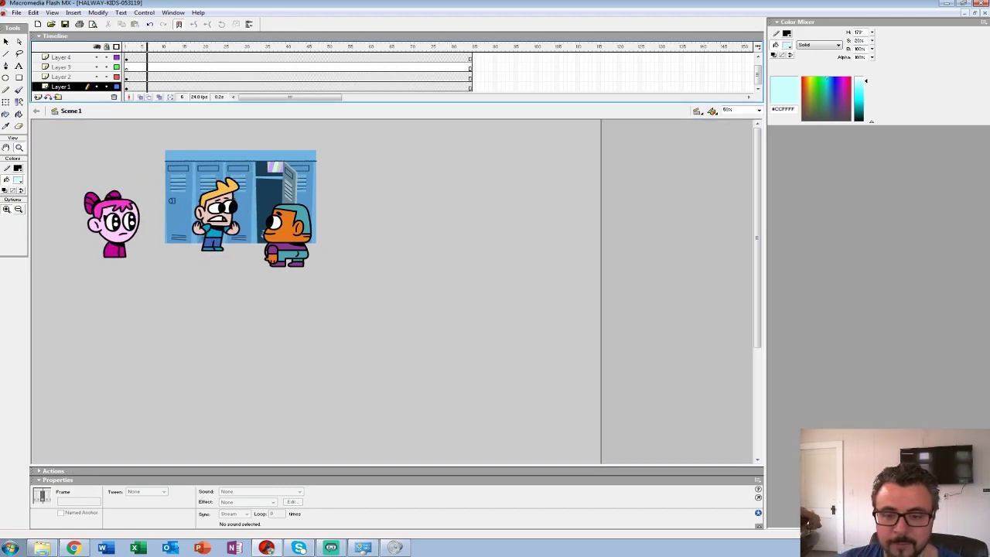
pyautogui.press('Return')
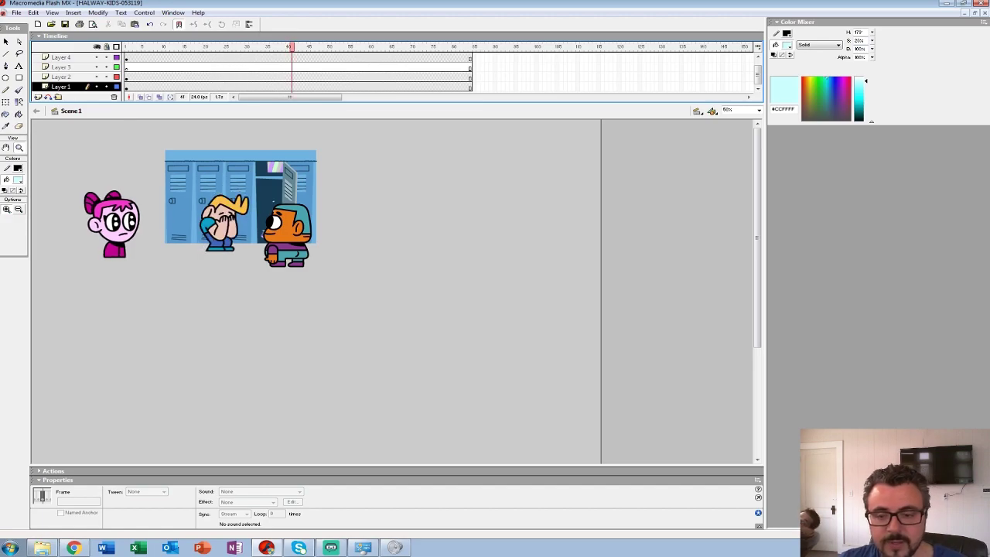
pyautogui.hotkey('ctrl', '-')
pyautogui.press('Return')
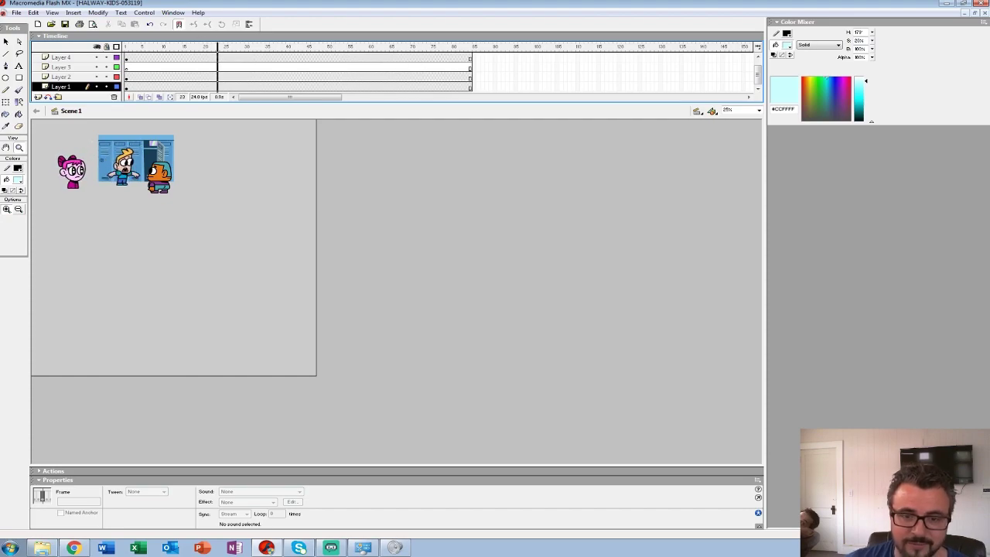
pyautogui.click(126, 164)
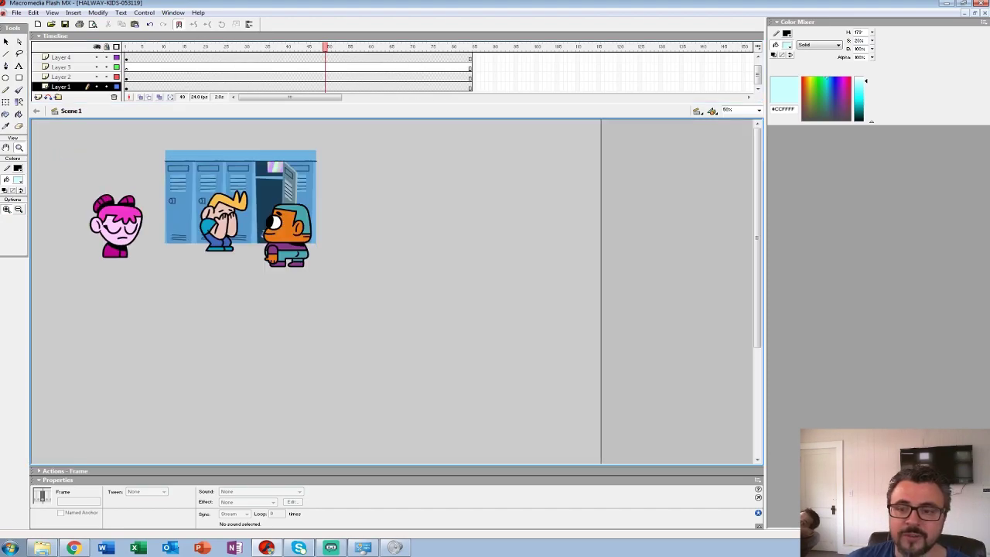
# Rewind Scene 1 to frame 1, open the blond kid's symbol and play its animation
pyautogui.moveTo(325, 46); pyautogui.dragTo(126, 46)
pyautogui.click(6, 42)
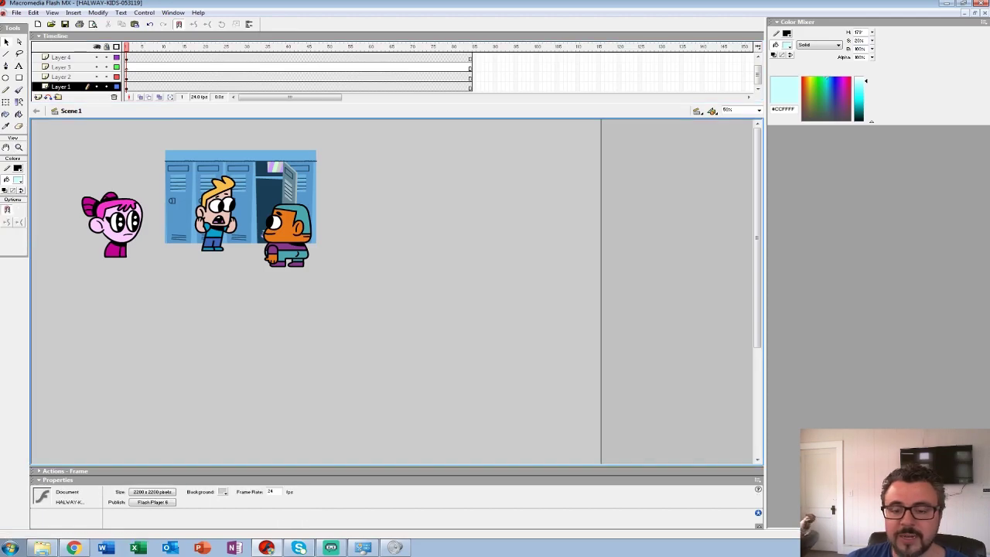
pyautogui.doubleClick(217, 211)
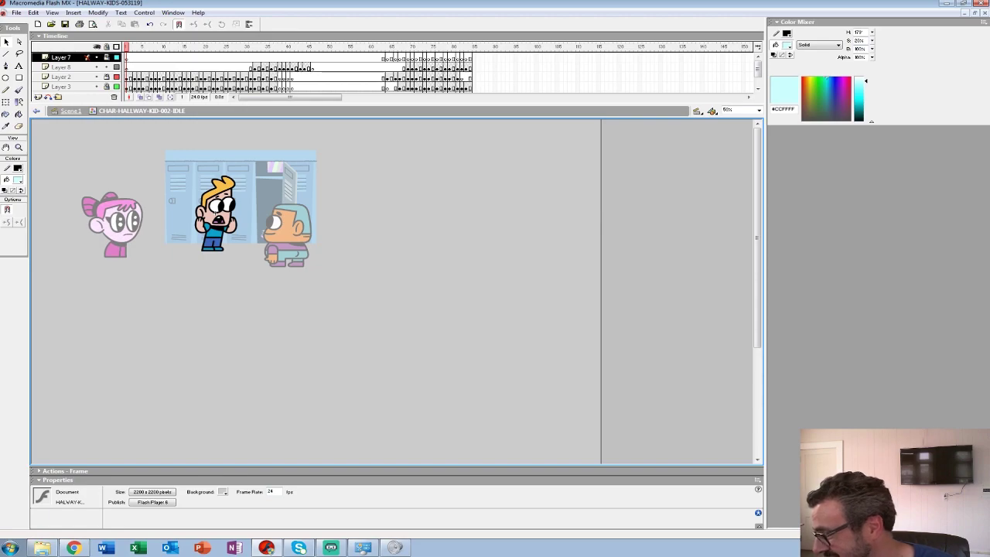
pyautogui.press('Return')
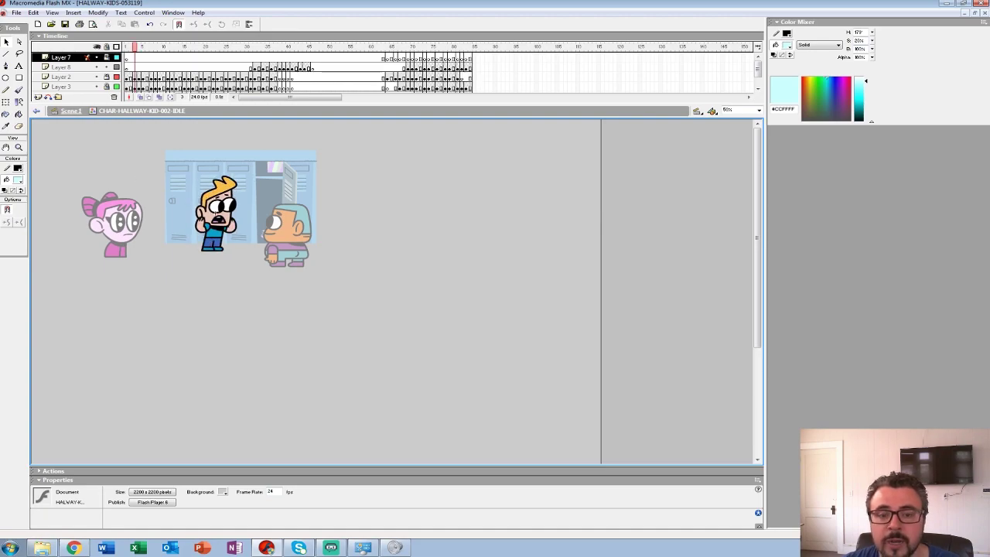
# Return to Scene 1 and open the orange kid's idle symbol to examine its timeline
pyautogui.hotkey('ctrl', 'e')
pyautogui.doubleClick(287, 235)
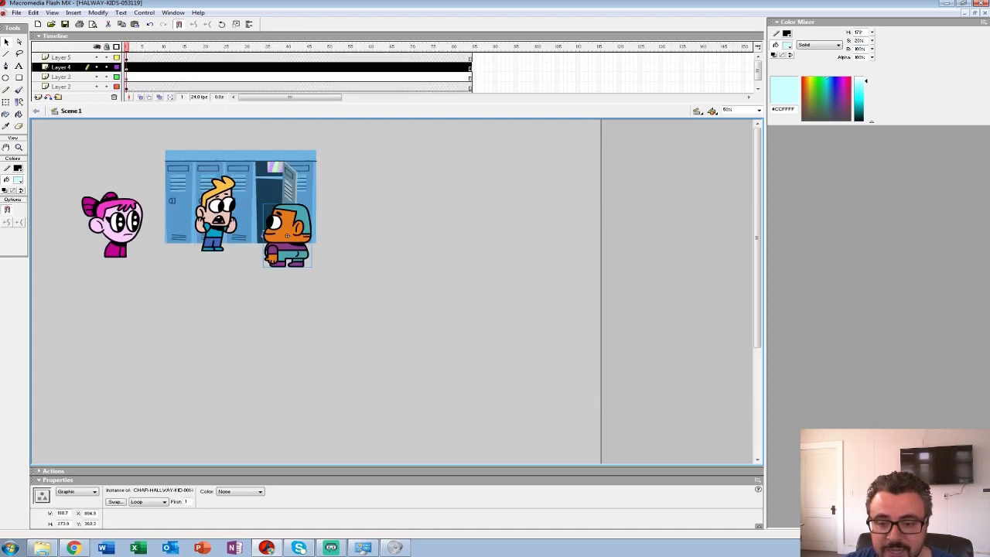
pyautogui.doubleClick(287, 235)
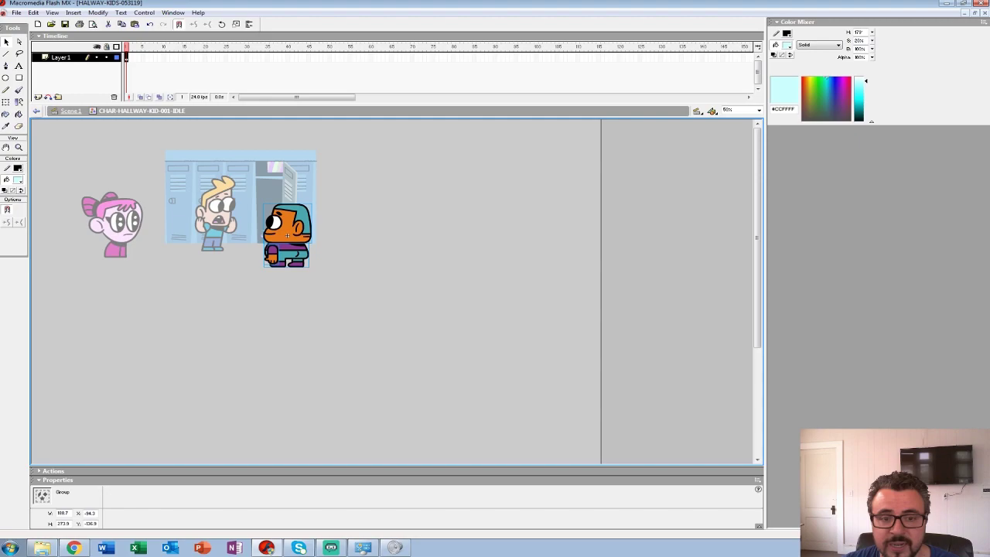
# Return to Scene 1, reopen the blond kid's symbol and select frames 41 to 45 of Layer 7
pyautogui.hotkey('ctrl', 'e')
pyautogui.doubleClick(215, 212)
pyautogui.moveTo(309, 58); pyautogui.dragTo(292, 58)
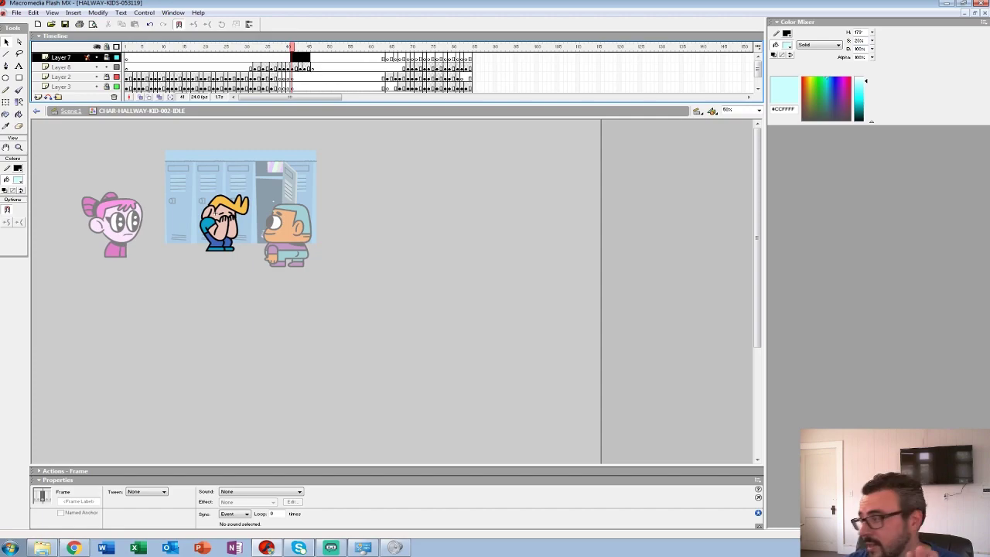
# Play the blond kid's symbol animation from frame 1, then return to Scene 1 and select the orange kid
pyautogui.press(',')
pyautogui.hotkey('ctrl', 'alt', 'r')
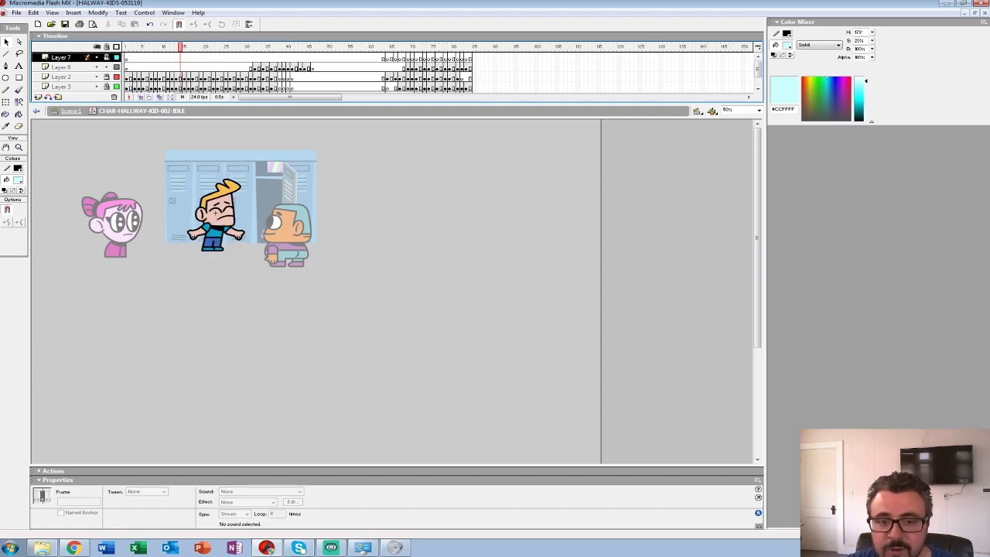
pyautogui.hotkey('ctrl', 'e')
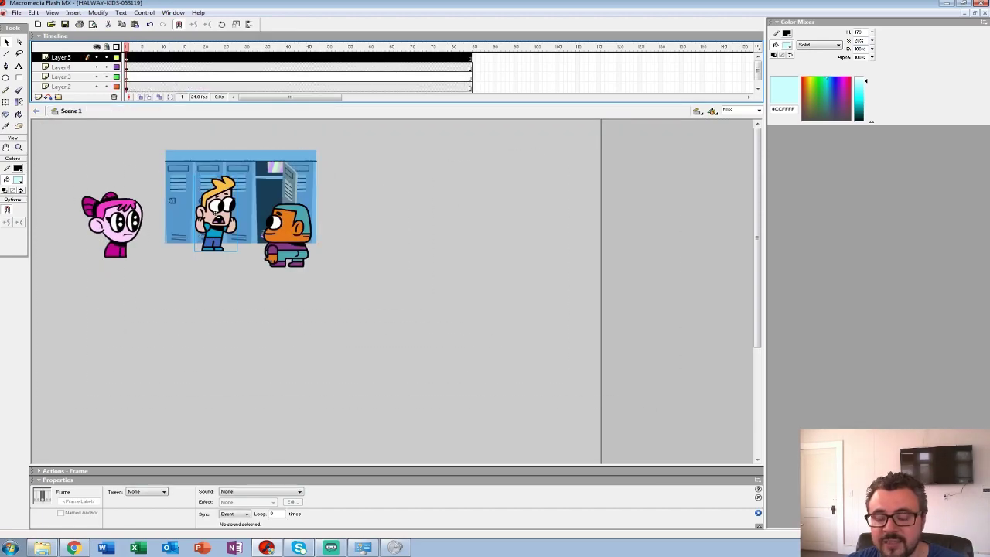
pyautogui.click(287, 235)
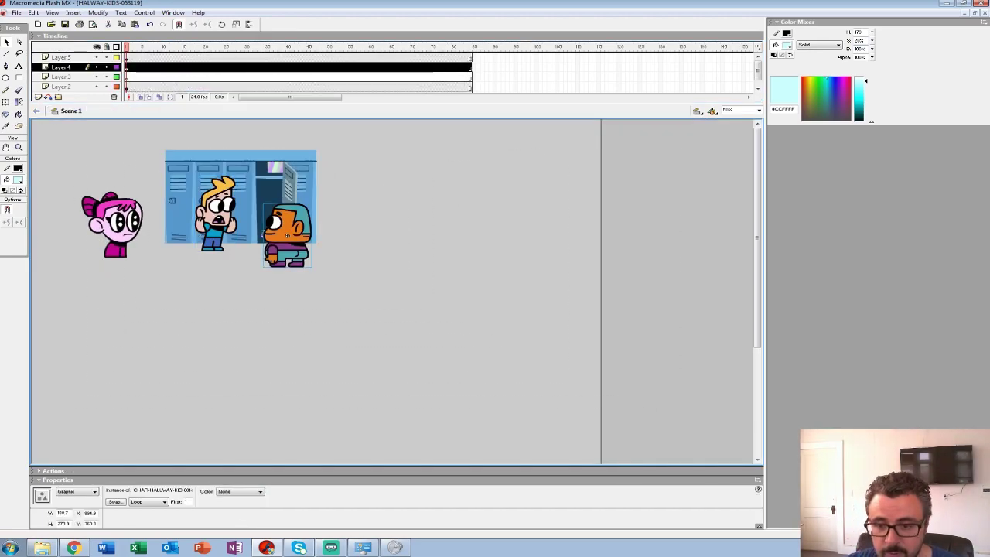
# Reopen the blond kid's symbol, play its animation and step back through frames to examine the crouched pose around frame 41
pyautogui.doubleClick(217, 220)
pyautogui.click(281, 57)
pyautogui.press('Return')
pyautogui.press(',')
pyautogui.press(',')
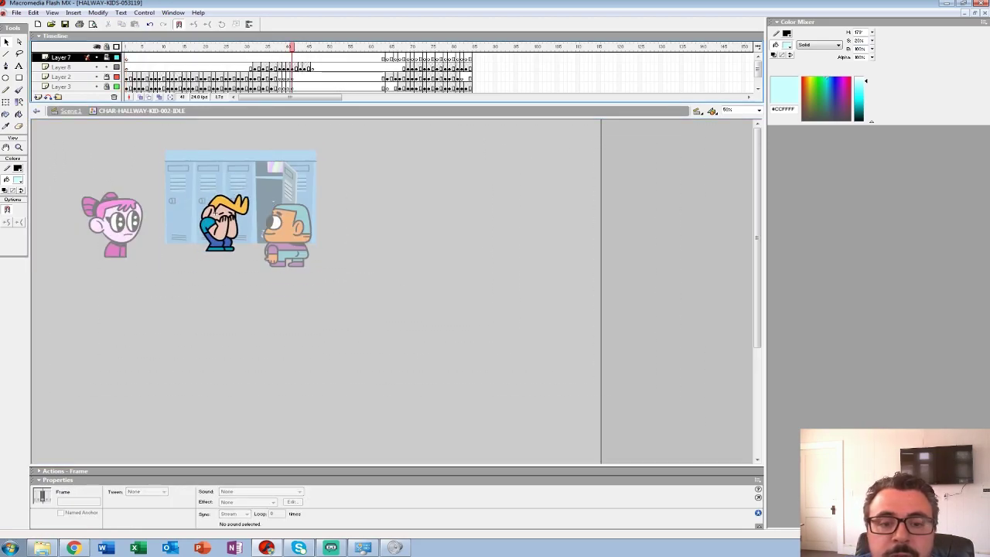
# Leave the blond kid's symbol, open the orange kid's idle symbol to inspect its timeline, and return to Scene 1
pyautogui.doubleClick(371, 271)
pyautogui.doubleClick(287, 235)
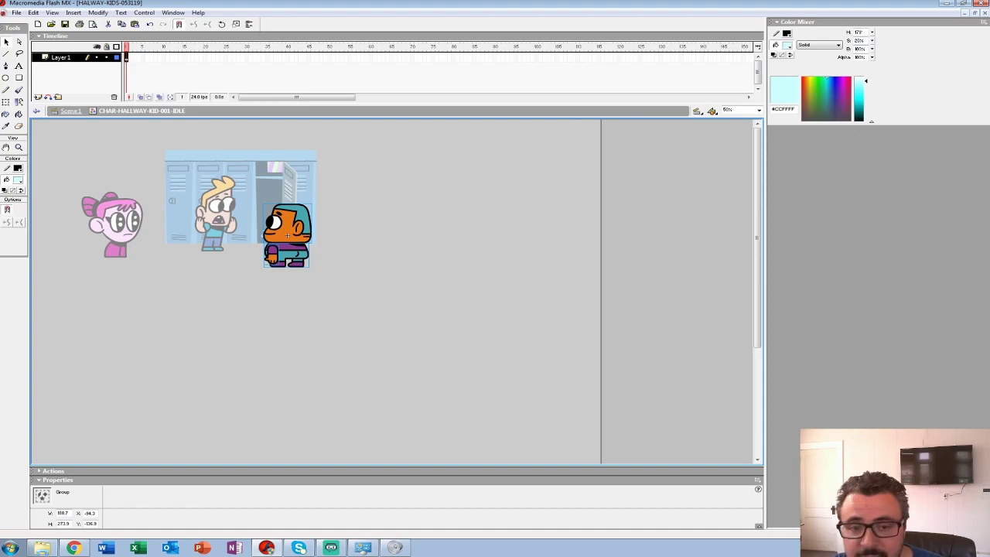
pyautogui.hotkey('ctrl', 'e')
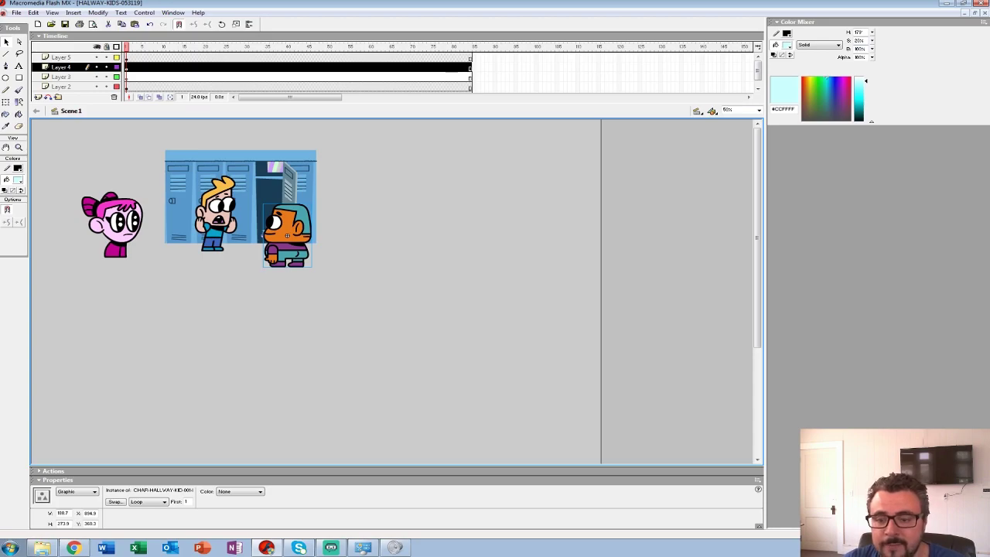
# Play the Scene 1 animation, replay it from frame 1 to review all the hallway characters, and return the playhead to frame 1
pyautogui.press('Return')
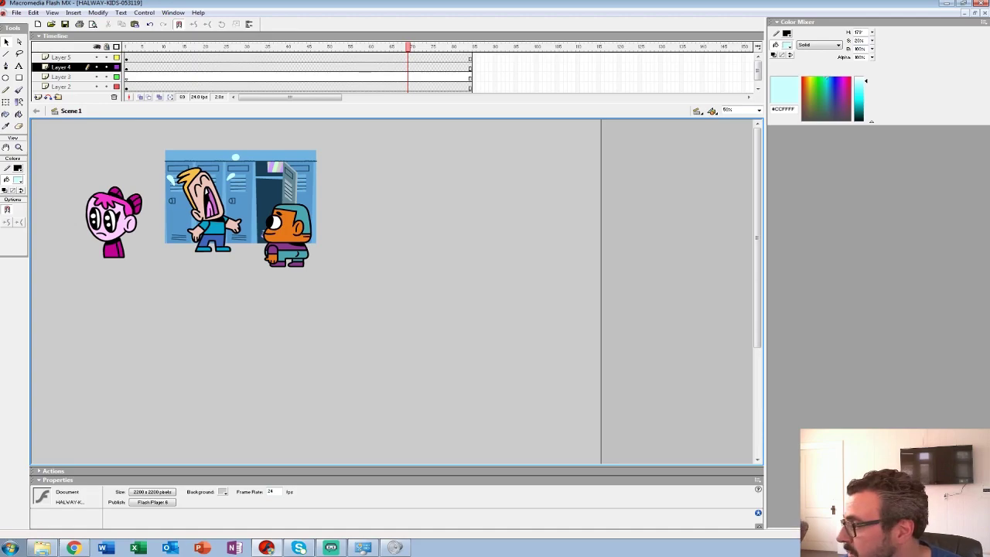
pyautogui.click(19, 147)
pyautogui.keyDown('alt'); pyautogui.click(201, 209); pyautogui.keyUp('alt')
pyautogui.click(126, 47)
pyautogui.press('Return')
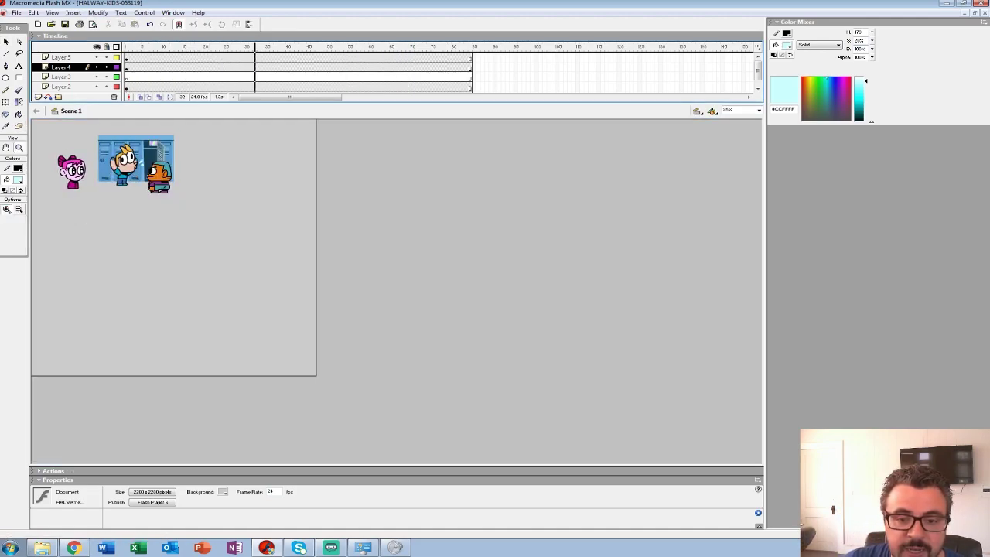
pyautogui.hotkey('ctrl', '=')
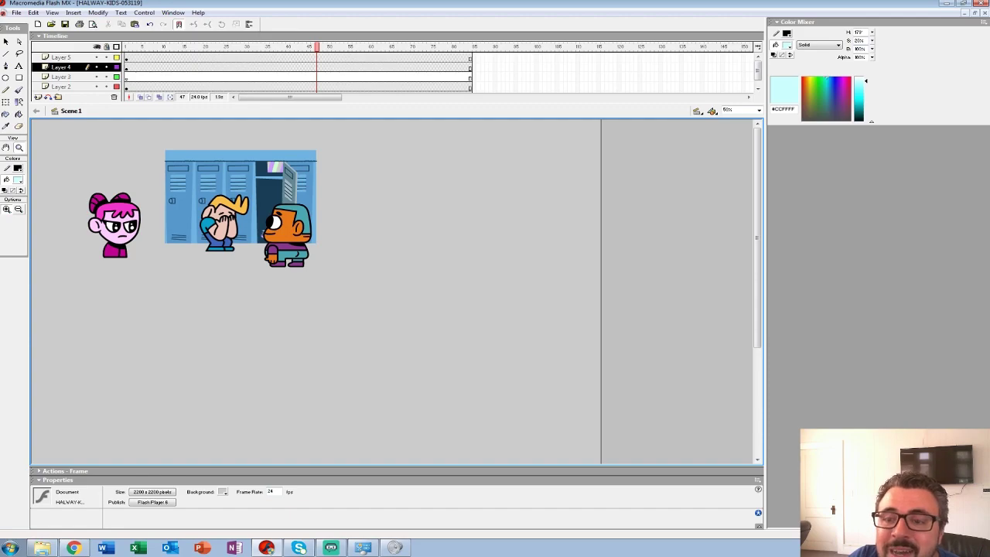
pyautogui.moveTo(316, 47); pyautogui.dragTo(126, 47)
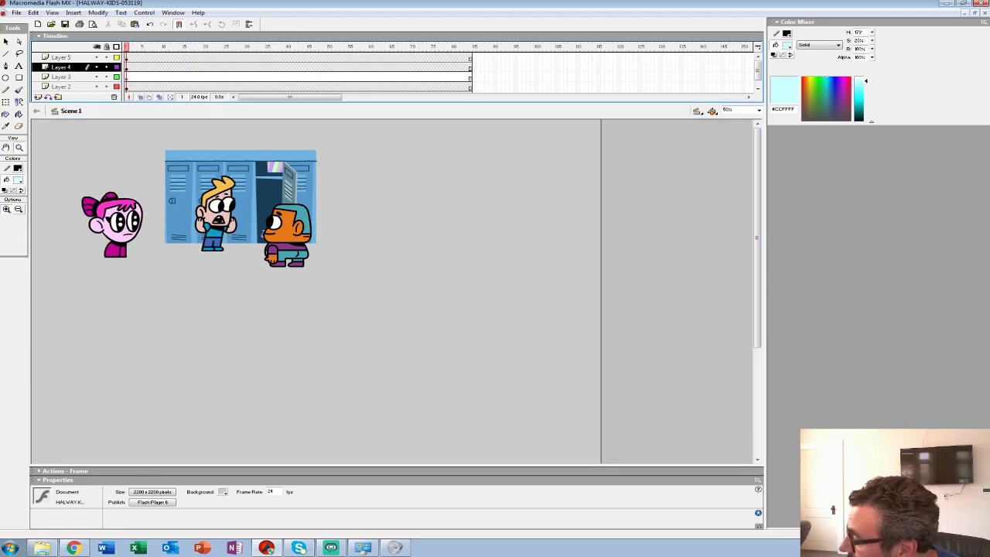